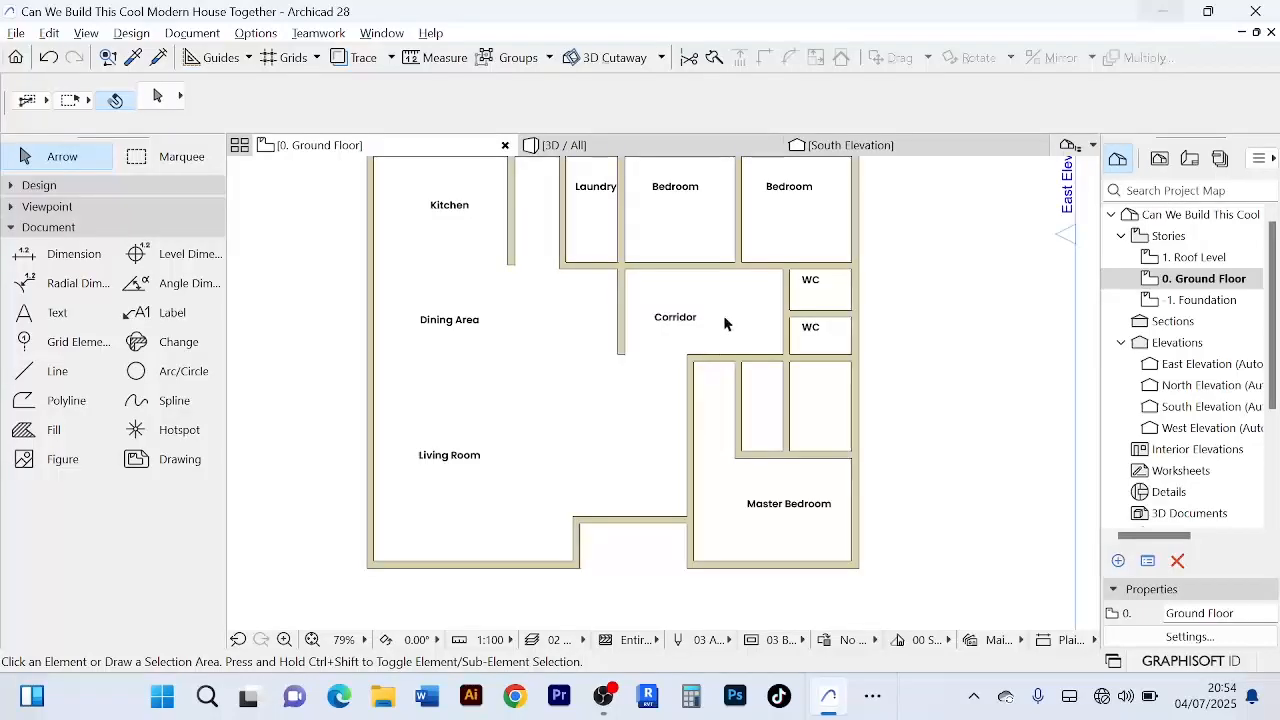
# - Examine the room layout on the ground floor plan, and view the house walls in 3D from the front
pyautogui.scroll(2, 723, 320)
pyautogui.scroll(-3, 723, 320)
pyautogui.scroll(-2, 726, 320)
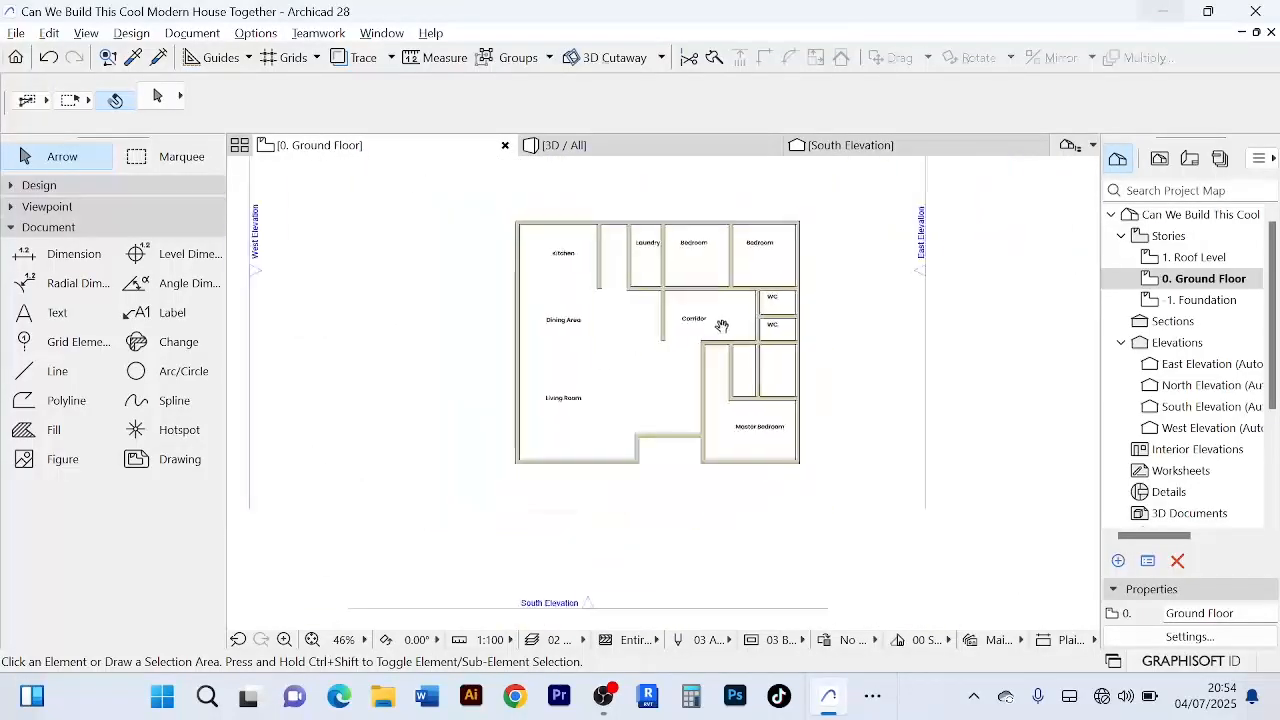
pyautogui.scroll(4, 648, 378)
pyautogui.scroll(-3, 647, 380)
pyautogui.moveTo(647, 385); pyautogui.dragTo(620, 416, button='middle')
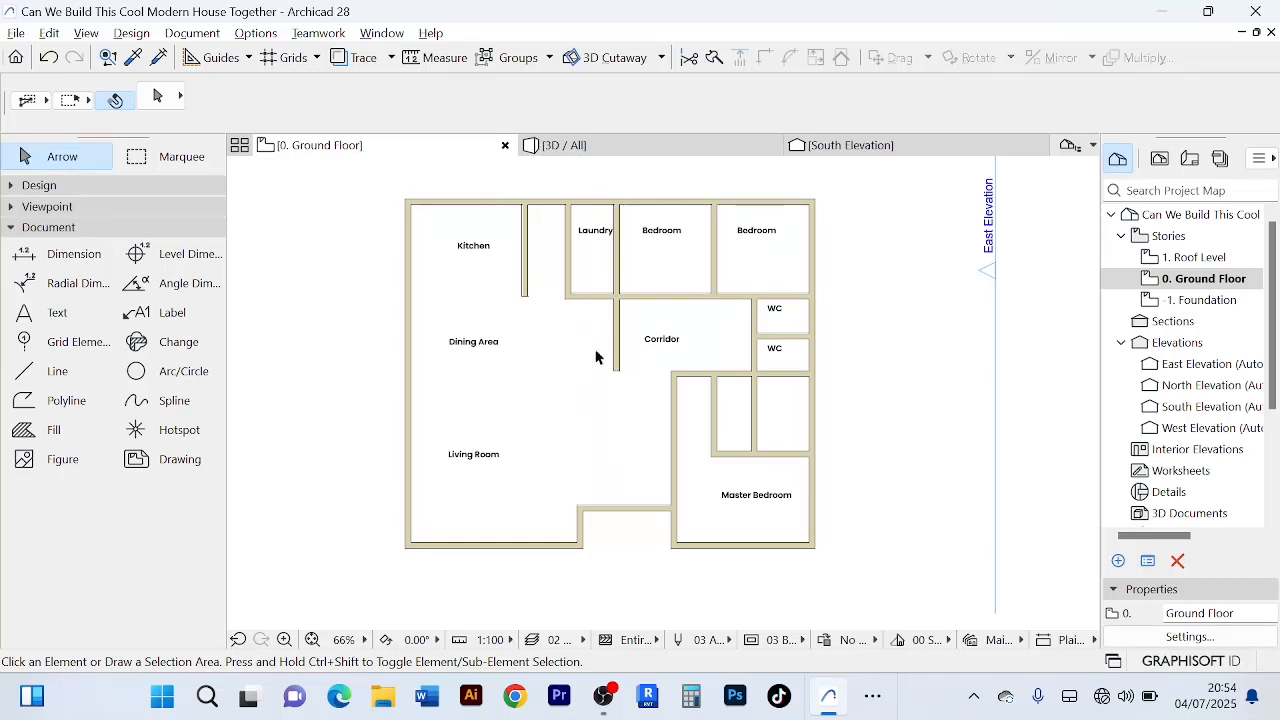
pyautogui.scroll(-2, 580, 375)
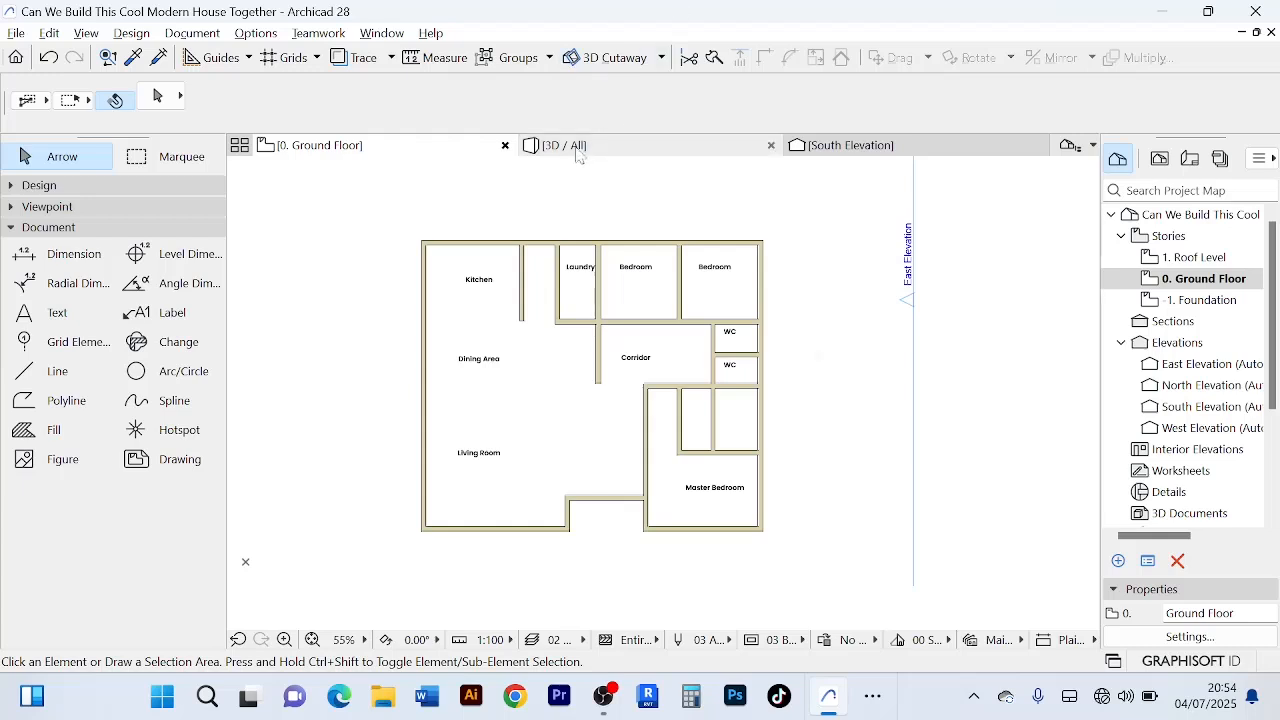
pyautogui.moveTo(577, 152)
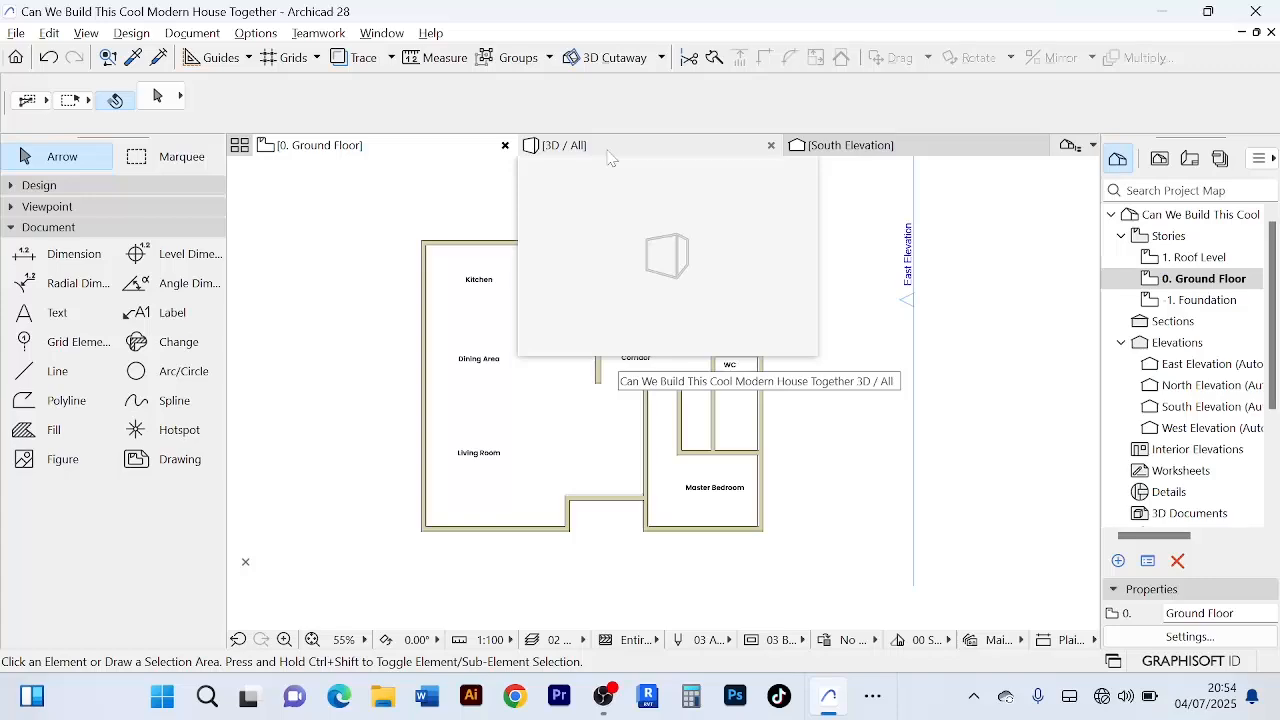
pyautogui.click(610, 157)
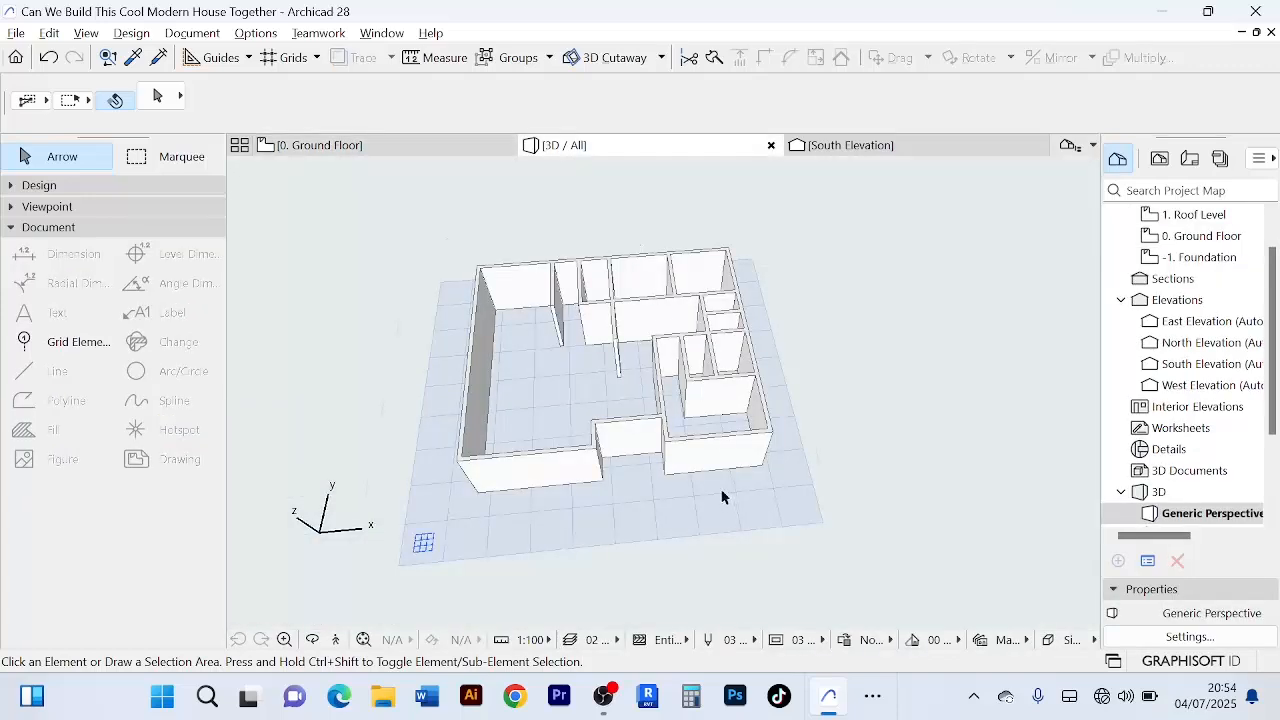
pyautogui.scroll(5, 614, 415)
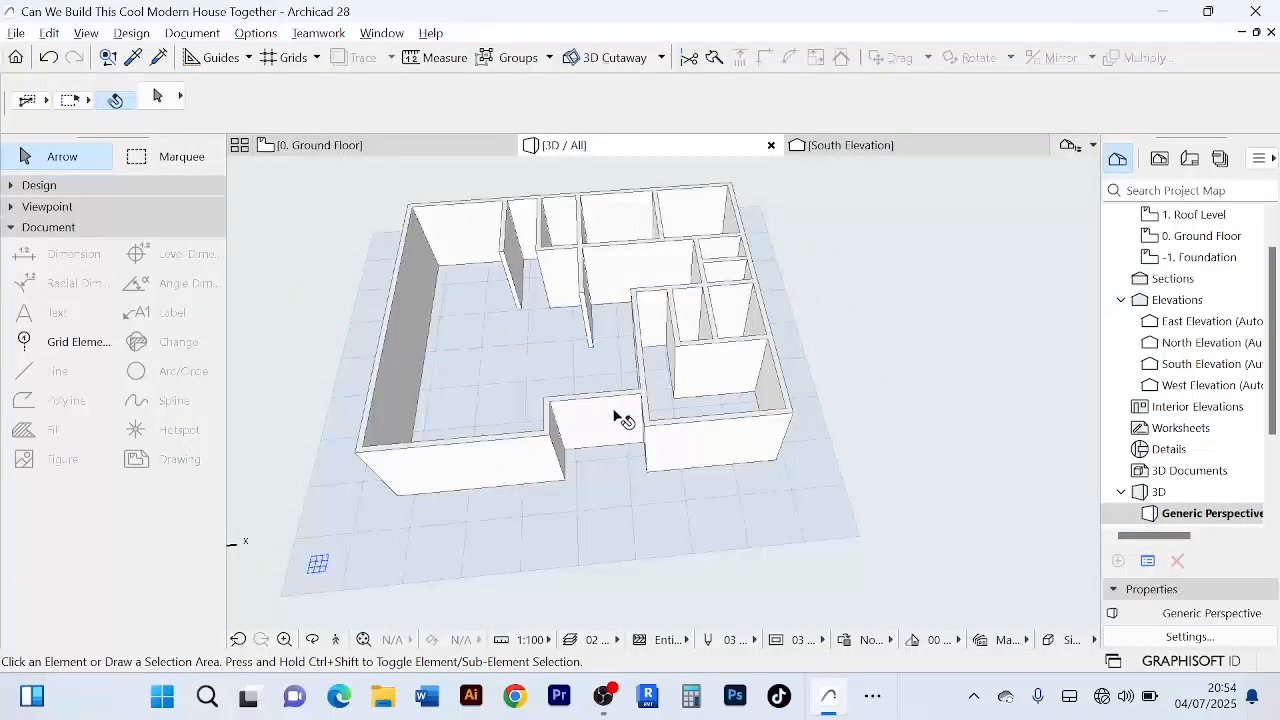
pyautogui.moveTo(617, 420); pyautogui.dragTo(597, 385)
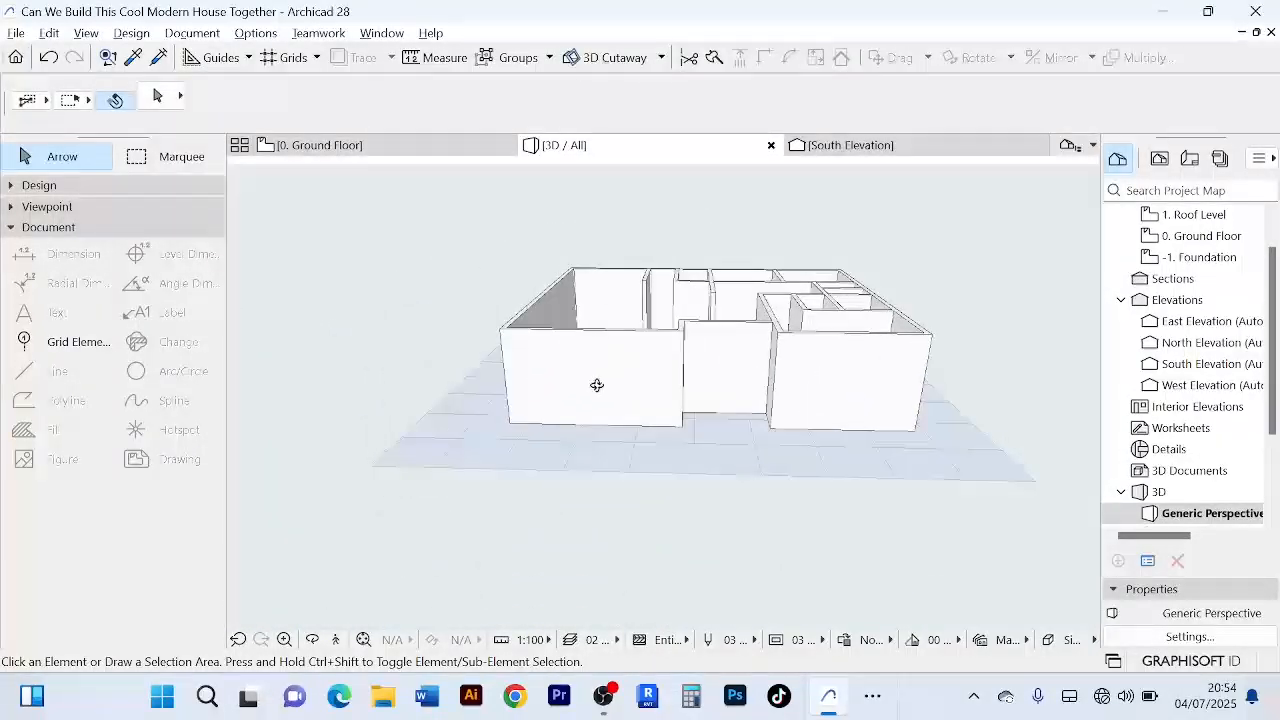
# - Return to the ground floor plan, examine the entrance recess and surrounding rooms, and show the design tools
pyautogui.click(336, 150)
pyautogui.scroll(3, 617, 477)
pyautogui.scroll(-3, 612, 465)
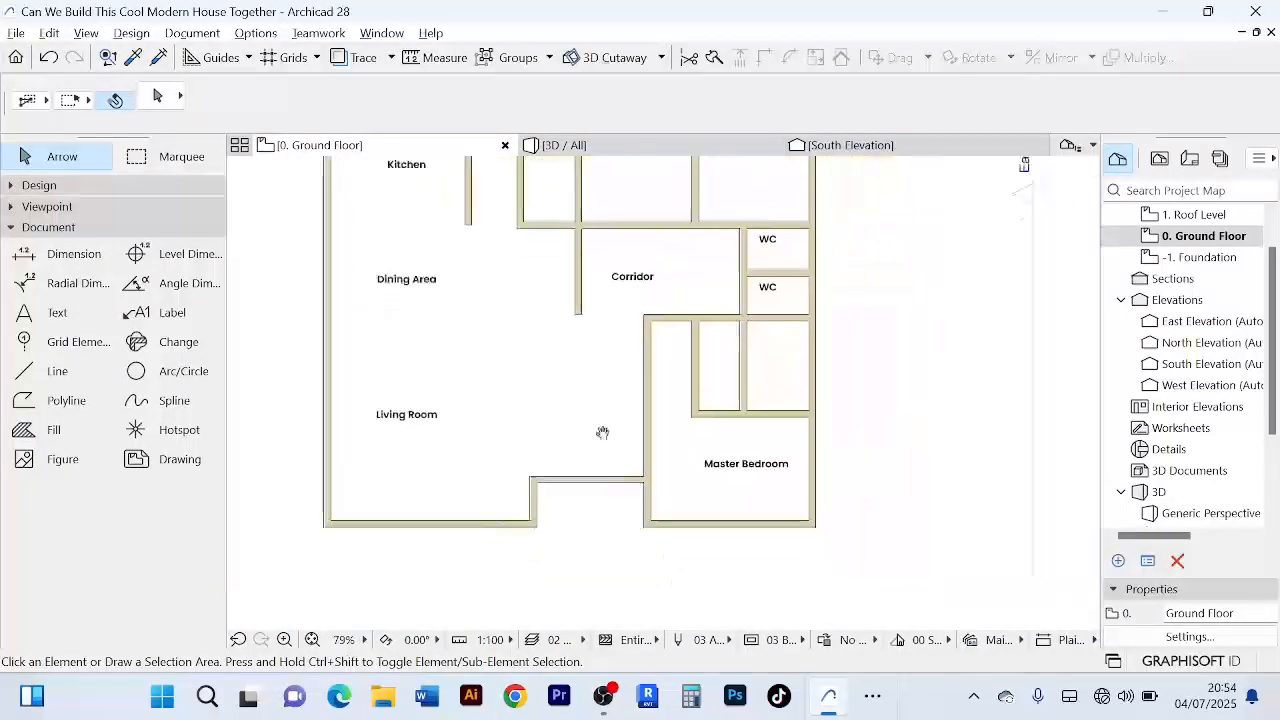
pyautogui.scroll(4, 572, 460)
pyautogui.scroll(-3, 573, 470)
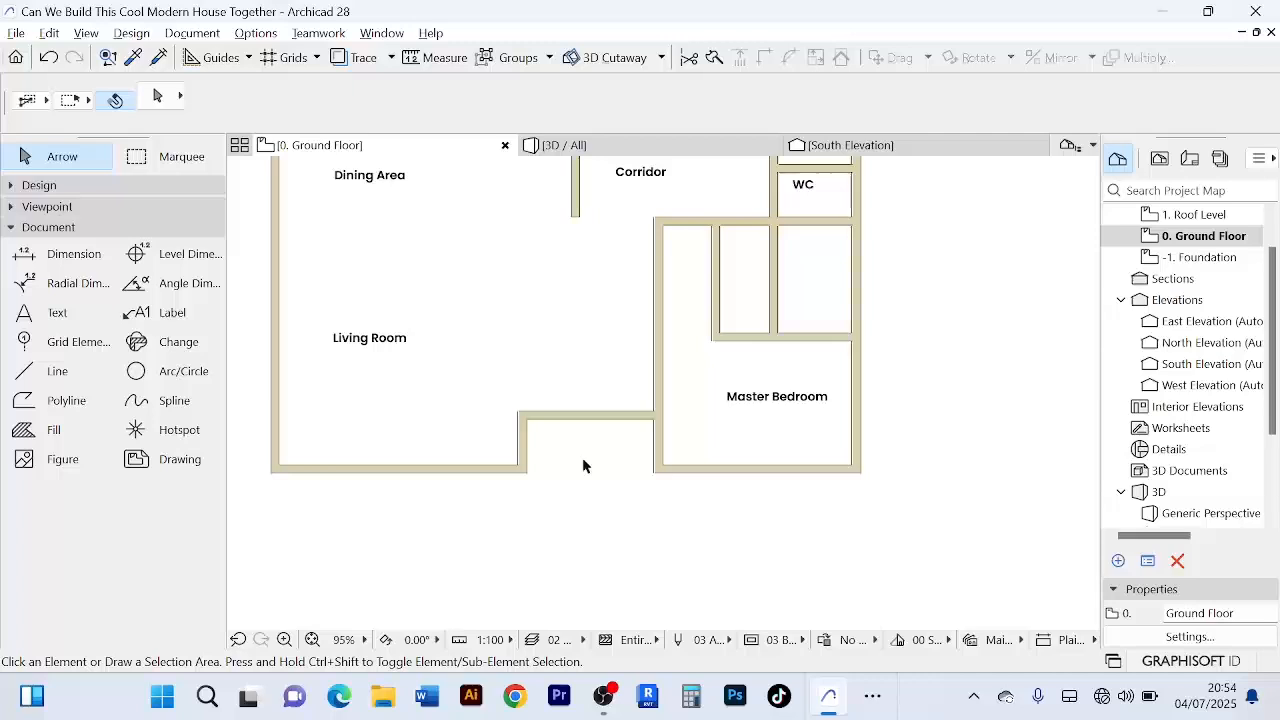
pyautogui.scroll(-3, 582, 440)
pyautogui.scroll(5, 581, 349)
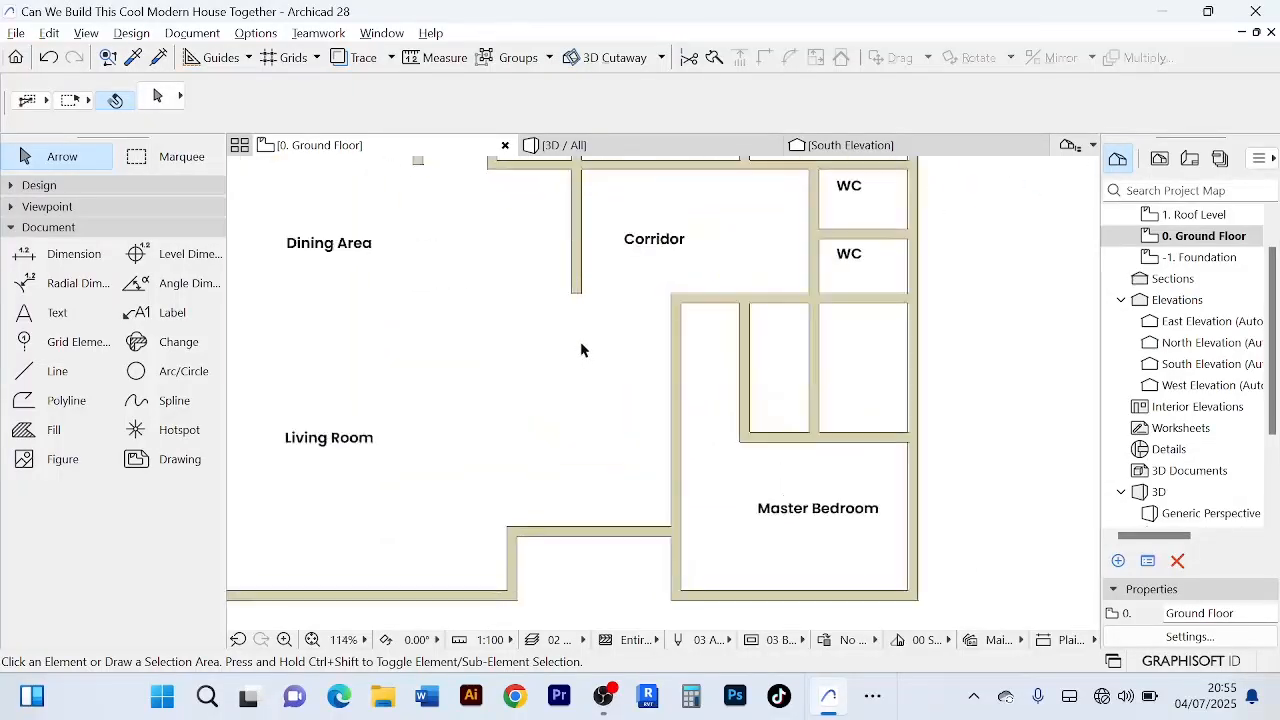
pyautogui.scroll(-4, 581, 349)
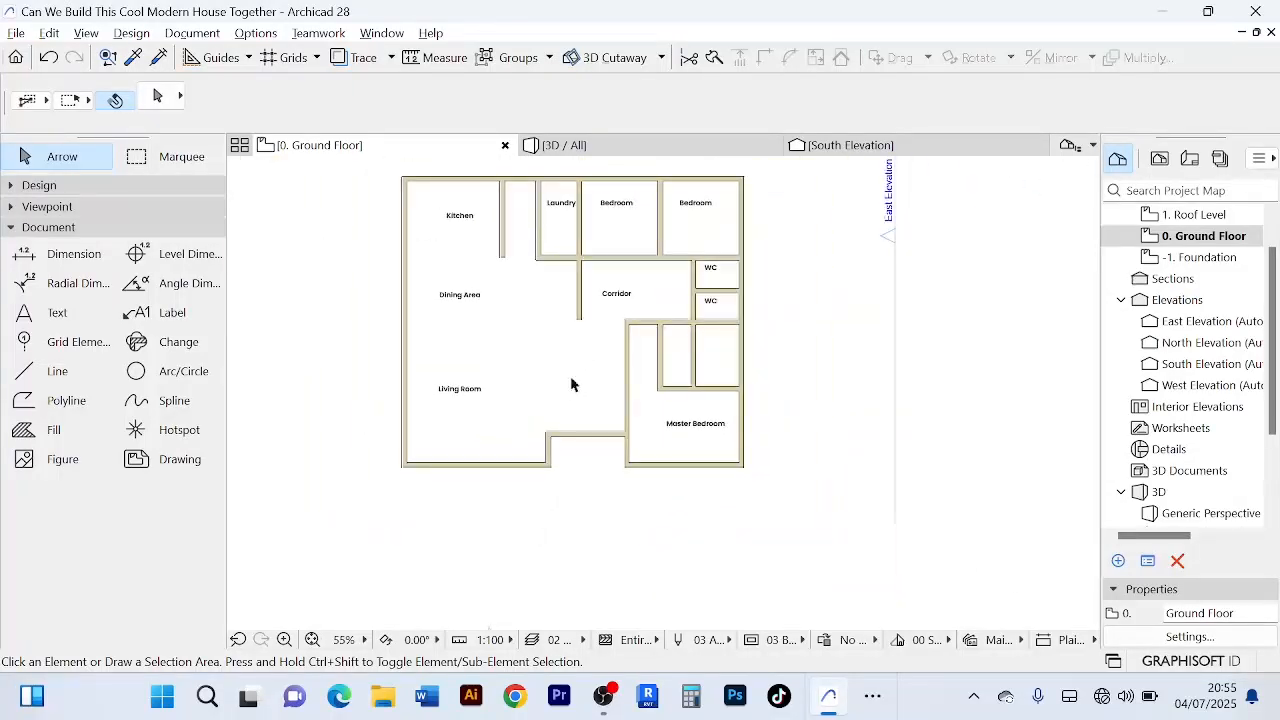
pyautogui.scroll(2, 566, 402)
pyautogui.scroll(-2, 566, 405)
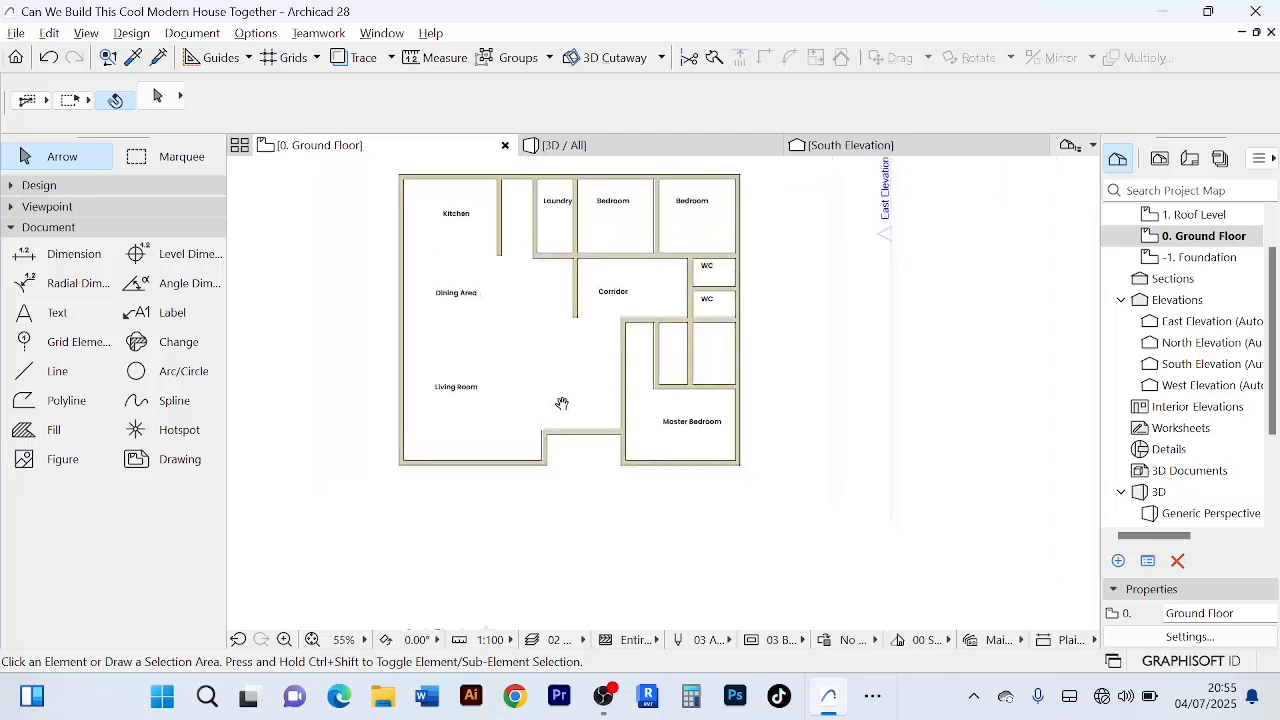
pyautogui.click(11, 228)
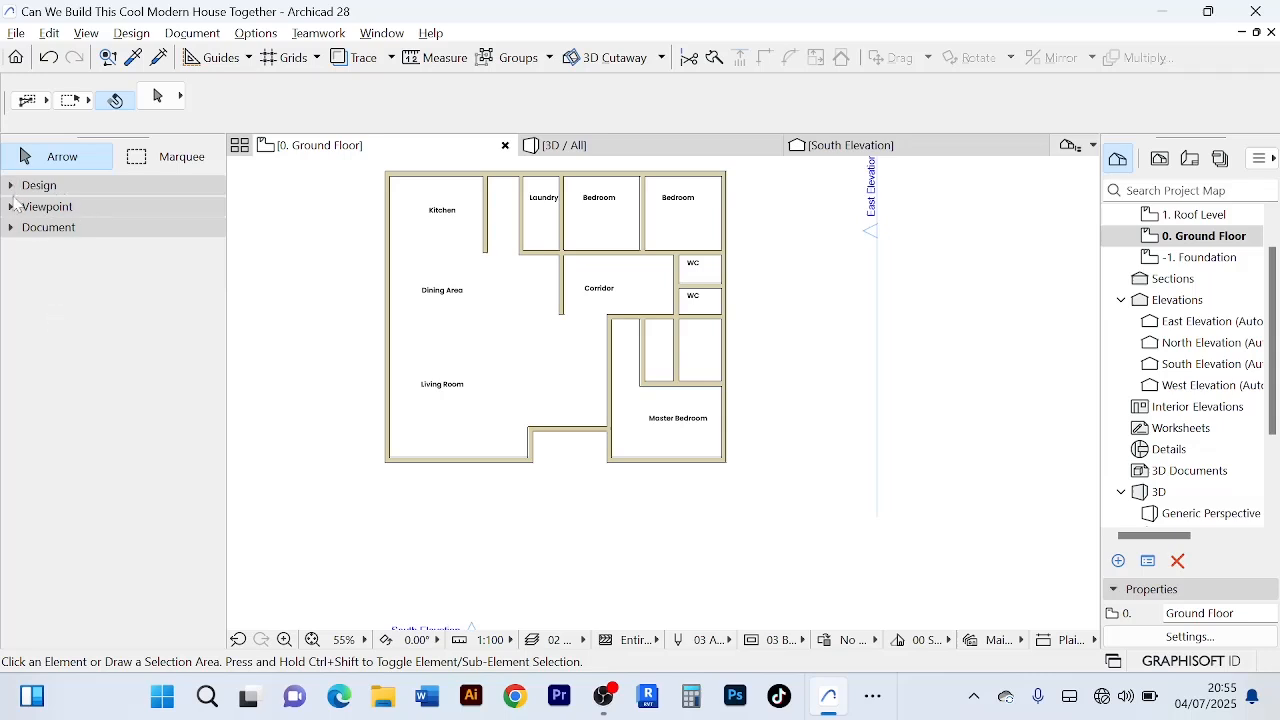
pyautogui.click(11, 187)
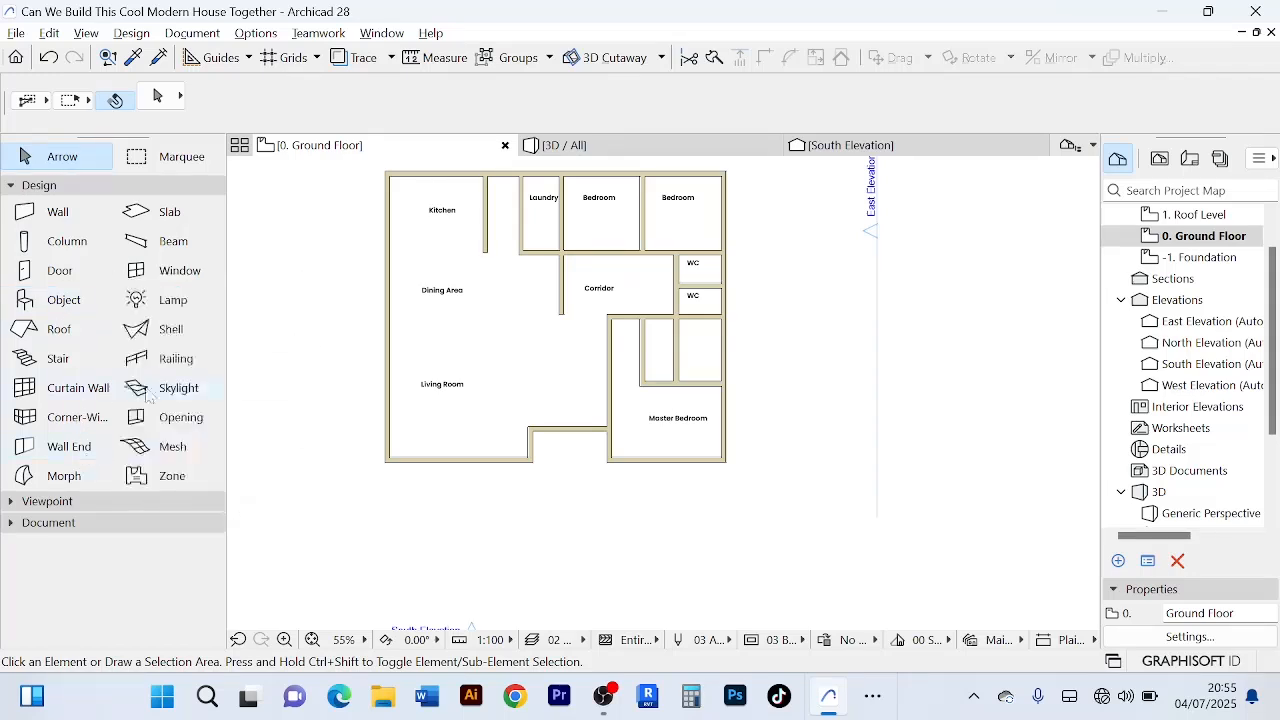
# - Examine the front walls and entrance recess in the 3D view, and go back to the ground floor plan
pyautogui.click(570, 145)
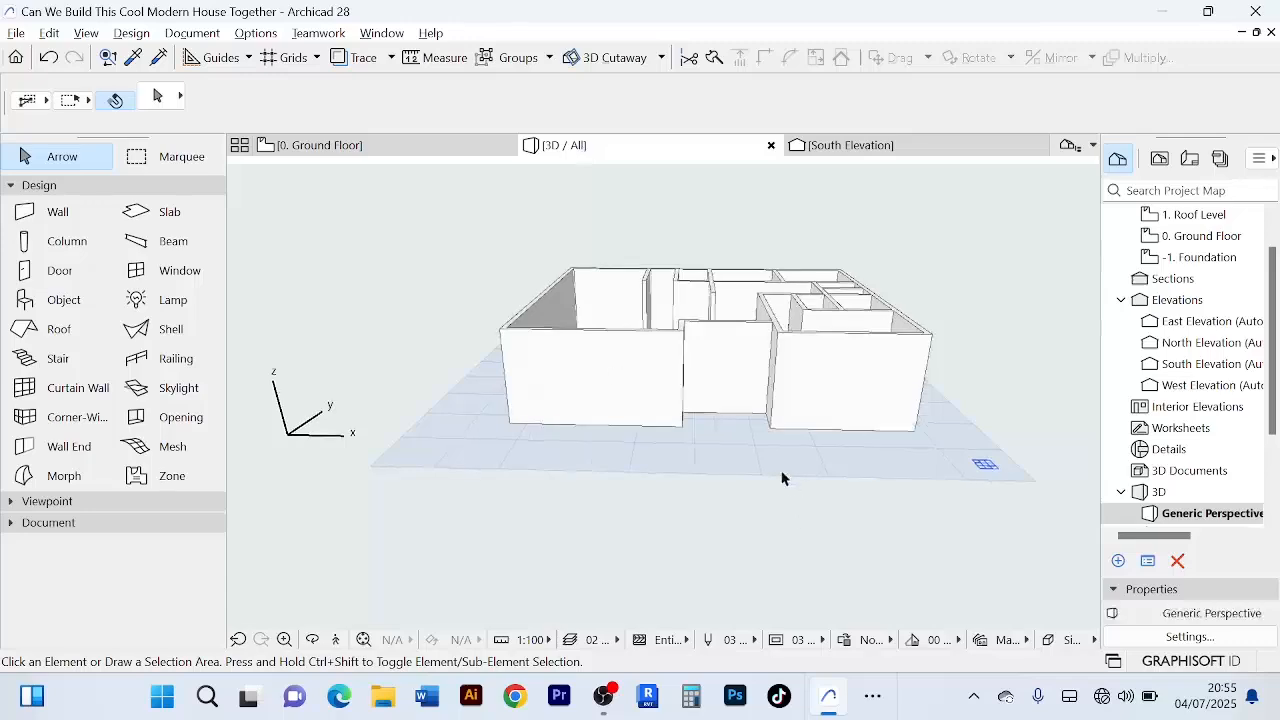
pyautogui.keyDown('shift'); pyautogui.moveTo(786, 472); pyautogui.dragTo(760, 424, button='middle'); pyautogui.keyUp('shift')
pyautogui.scroll(3, 738, 411)
pyautogui.scroll(-3, 649, 427)
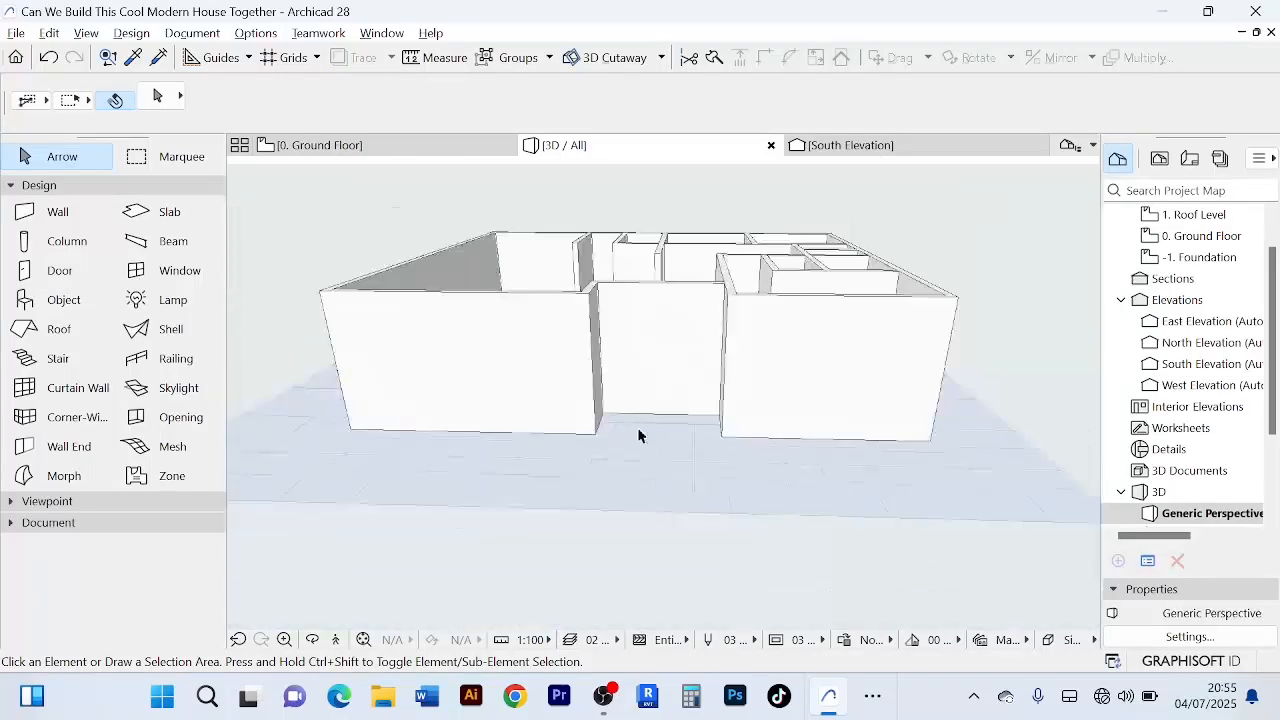
pyautogui.scroll(3, 638, 430)
pyautogui.scroll(-3, 638, 430)
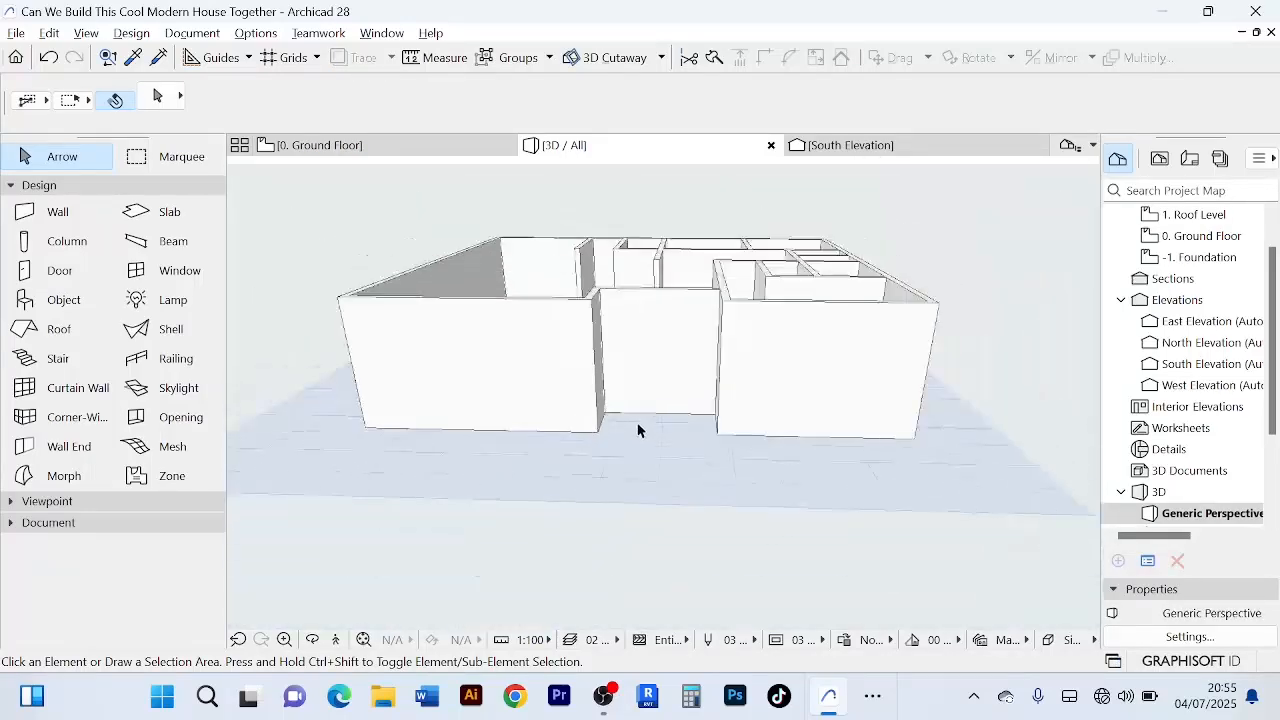
pyautogui.scroll(2, 638, 428)
pyautogui.scroll(-3, 638, 425)
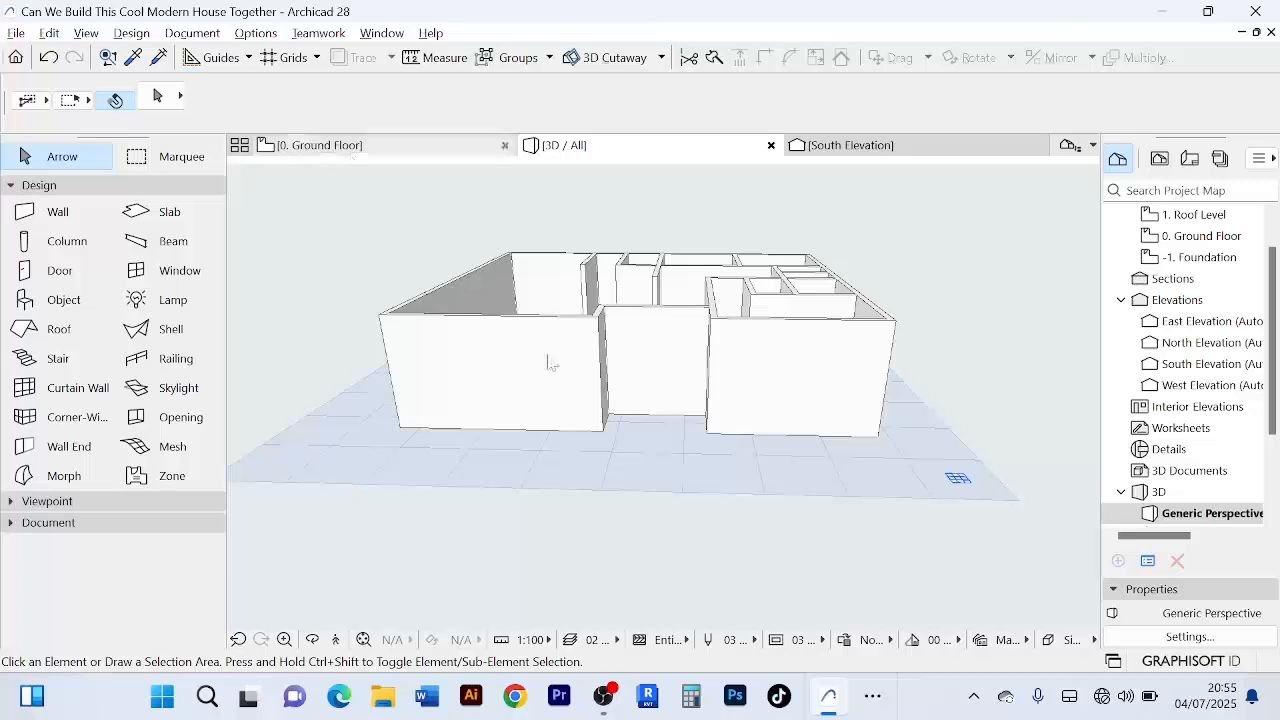
pyautogui.click(391, 153)
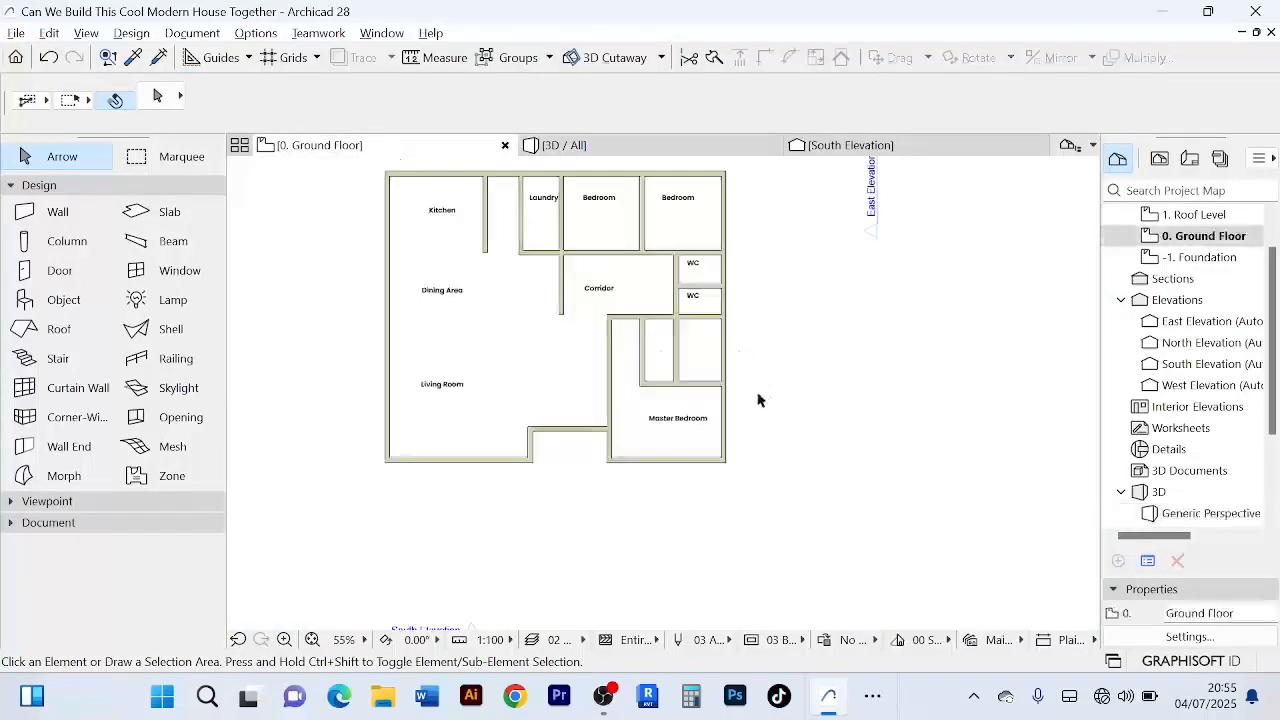
pyautogui.scroll(-3, 743, 380)
pyautogui.scroll(4, 700, 300)
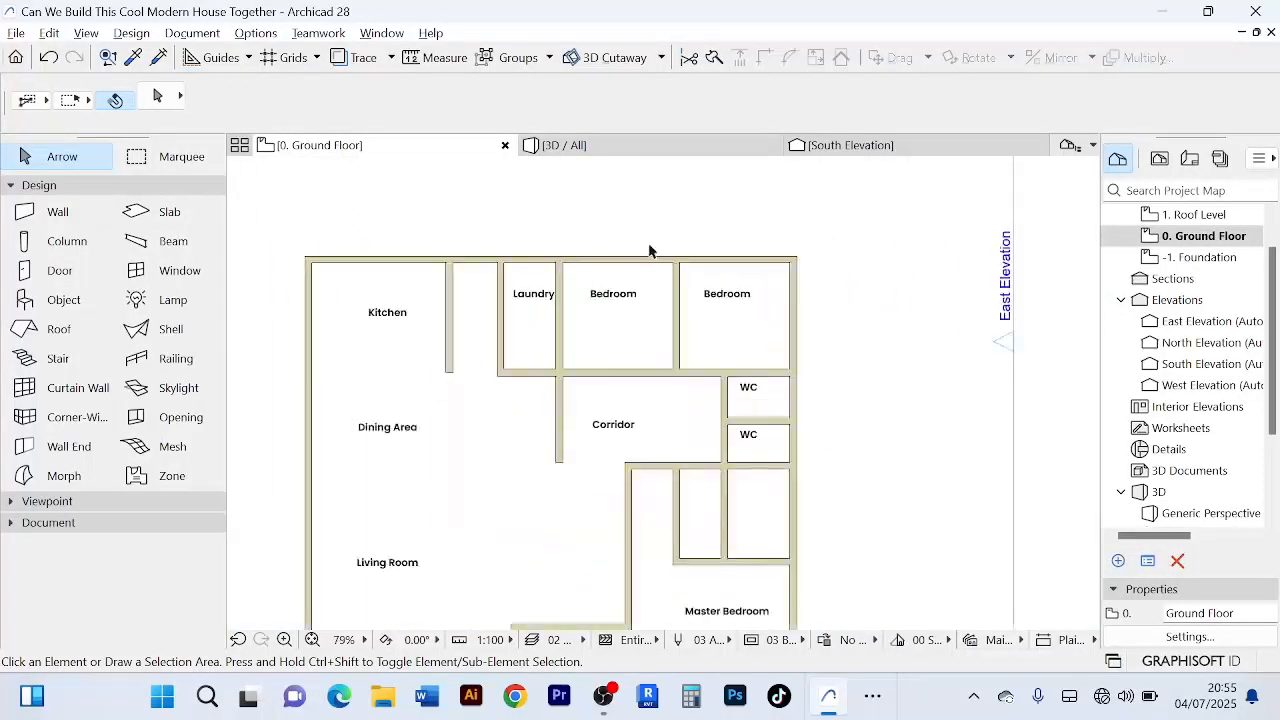
pyautogui.scroll(-3, 651, 250)
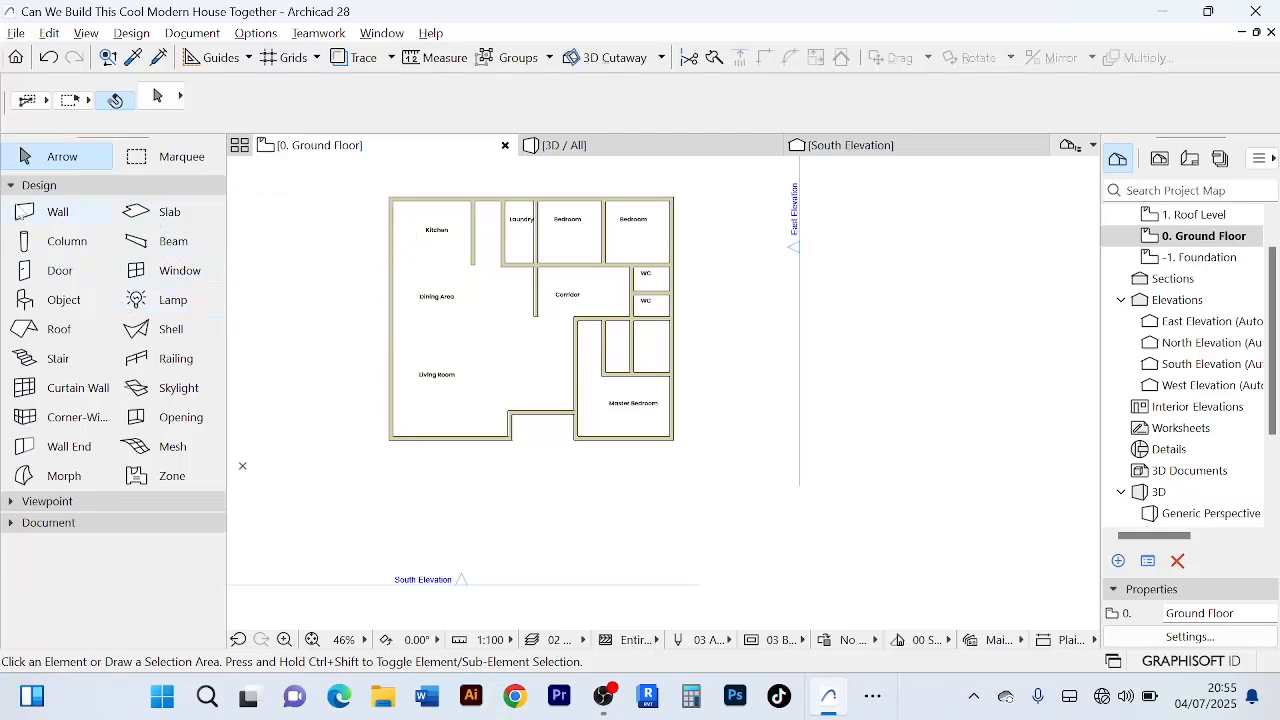
# - Draw a horizontal line from the kitchen's northwest inner corner along the north wall's inner face, extending past the east exterior wall
pyautogui.click(12, 187)
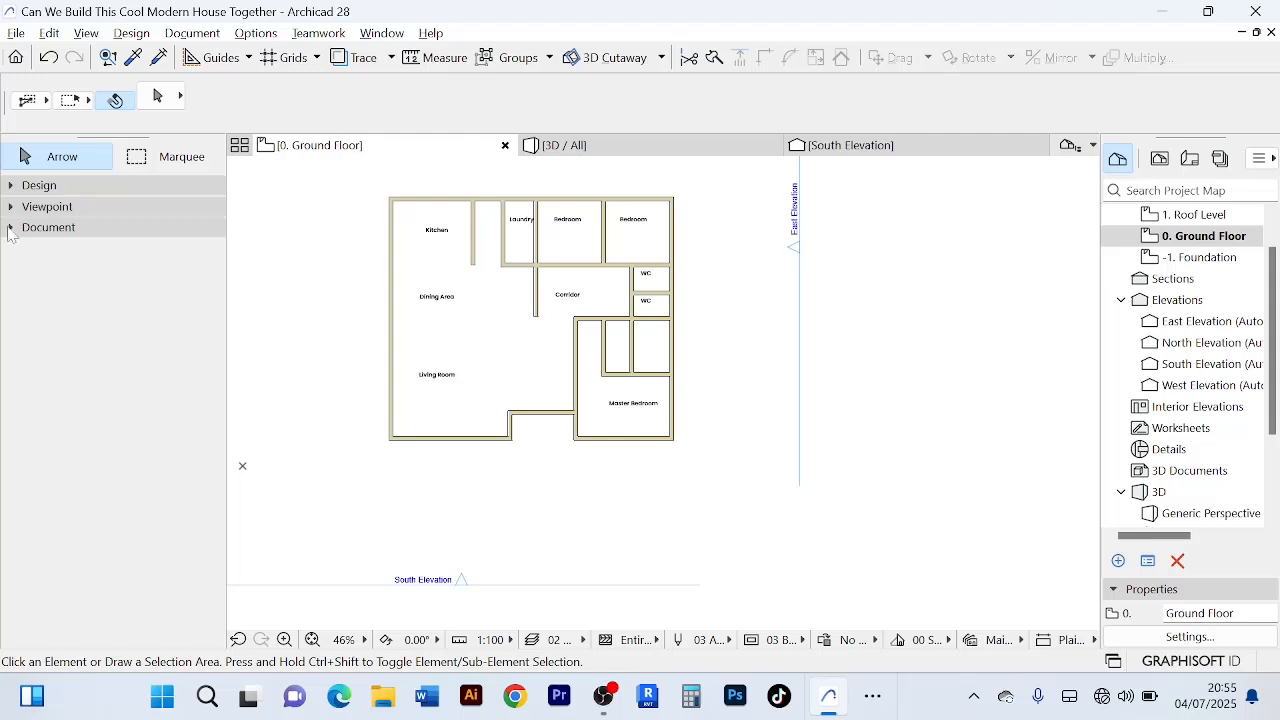
pyautogui.click(12, 227)
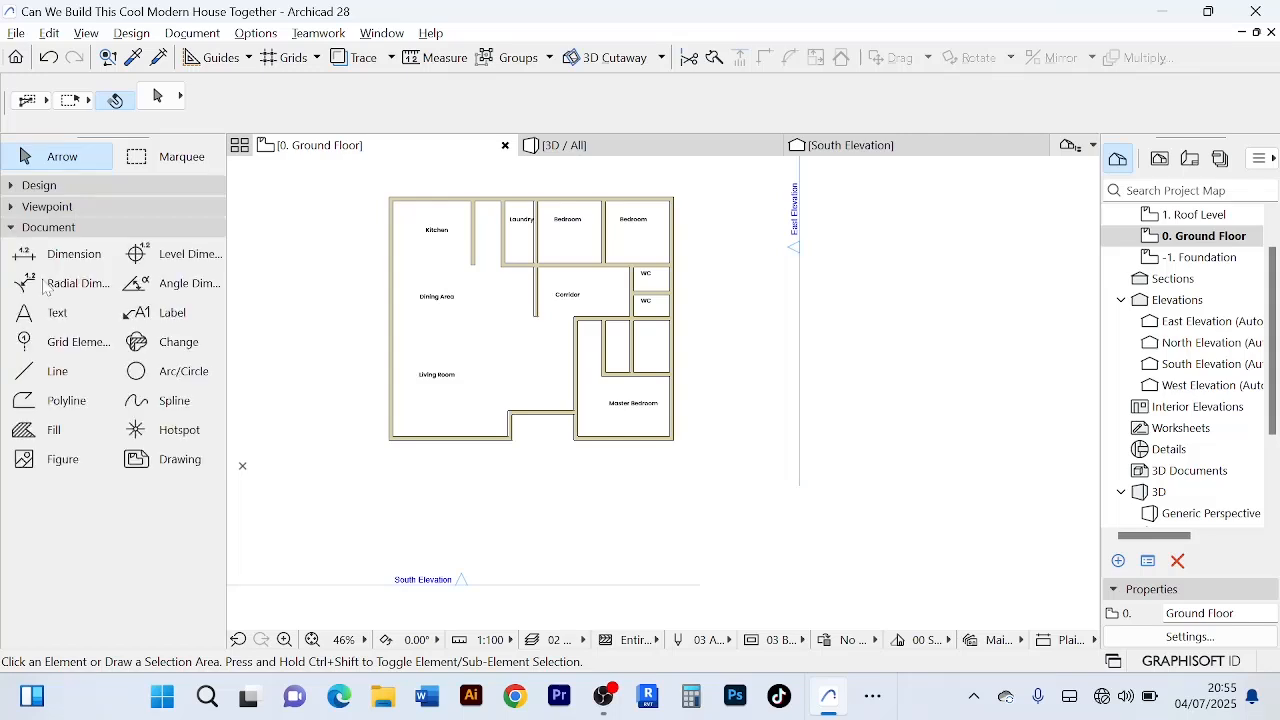
pyautogui.click(50, 375)
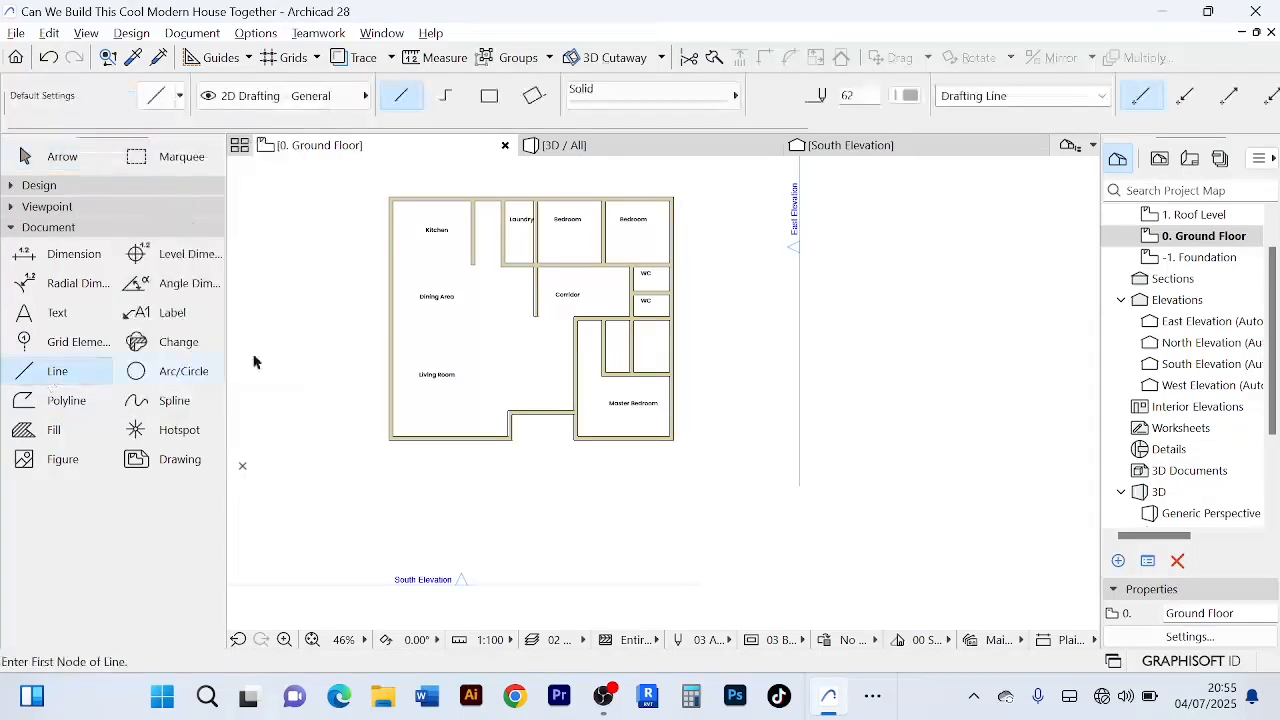
pyautogui.scroll(3, 411, 212)
pyautogui.scroll(-1, 411, 220)
pyautogui.moveTo(411, 220); pyautogui.dragTo(359, 274, button='middle')
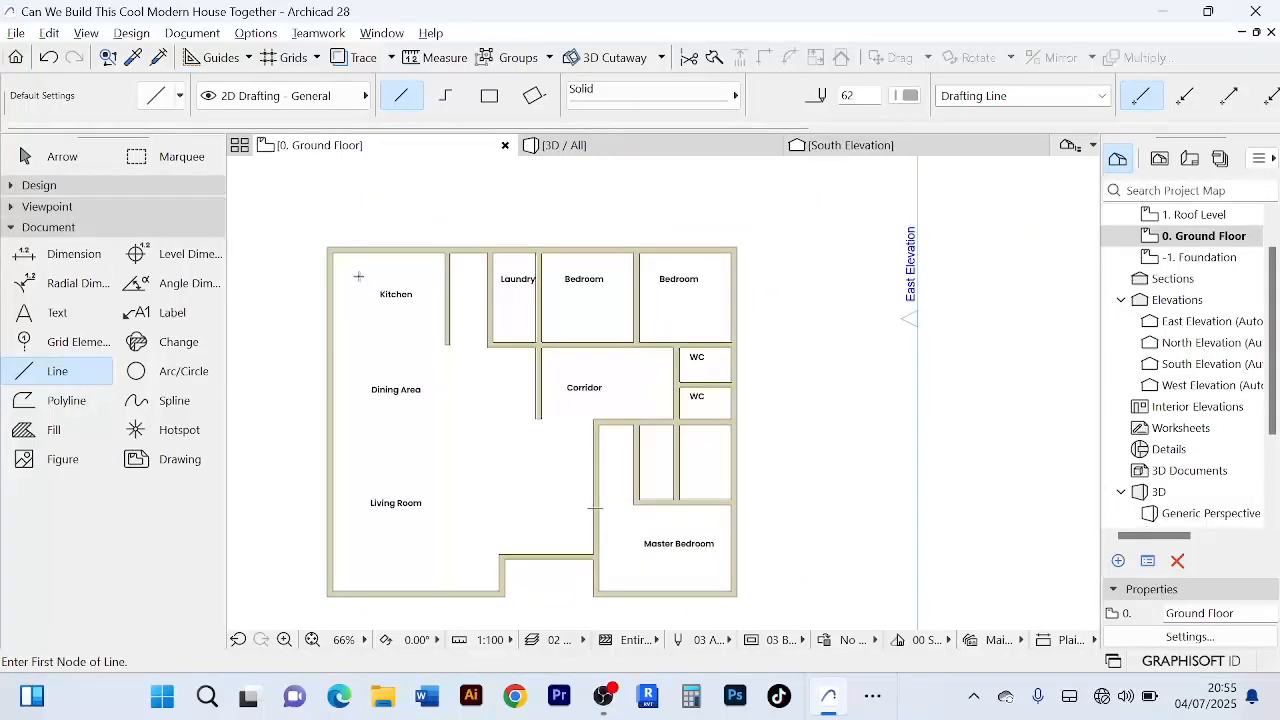
pyautogui.scroll(7, 351, 272)
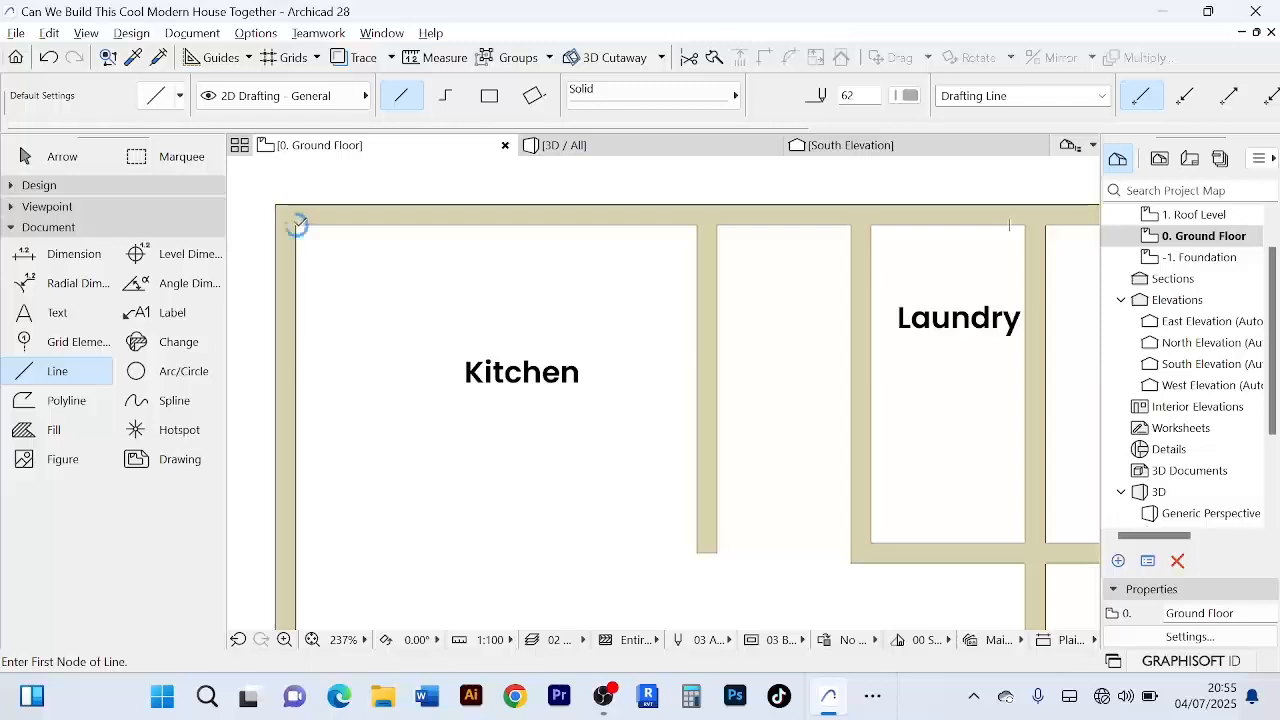
pyautogui.click(297, 224)
pyautogui.scroll(-8, 671, 220)
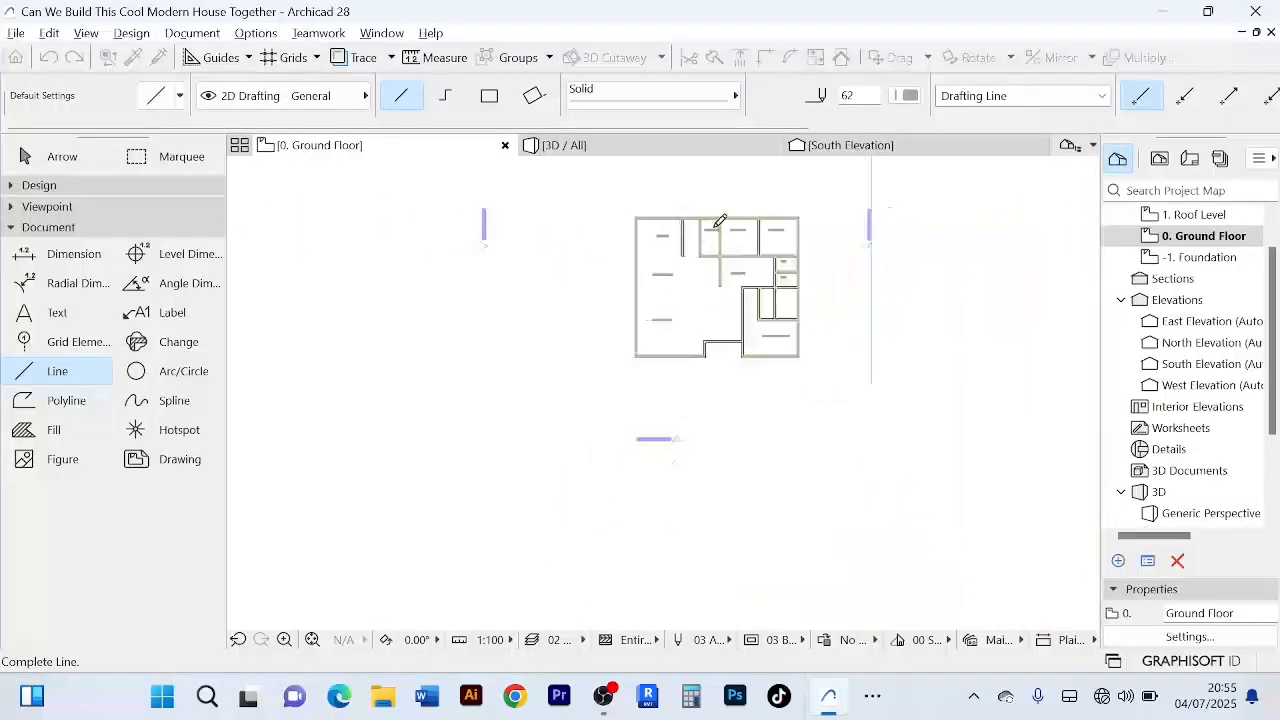
pyautogui.scroll(8, 640, 260)
pyautogui.scroll(-3, 857, 317)
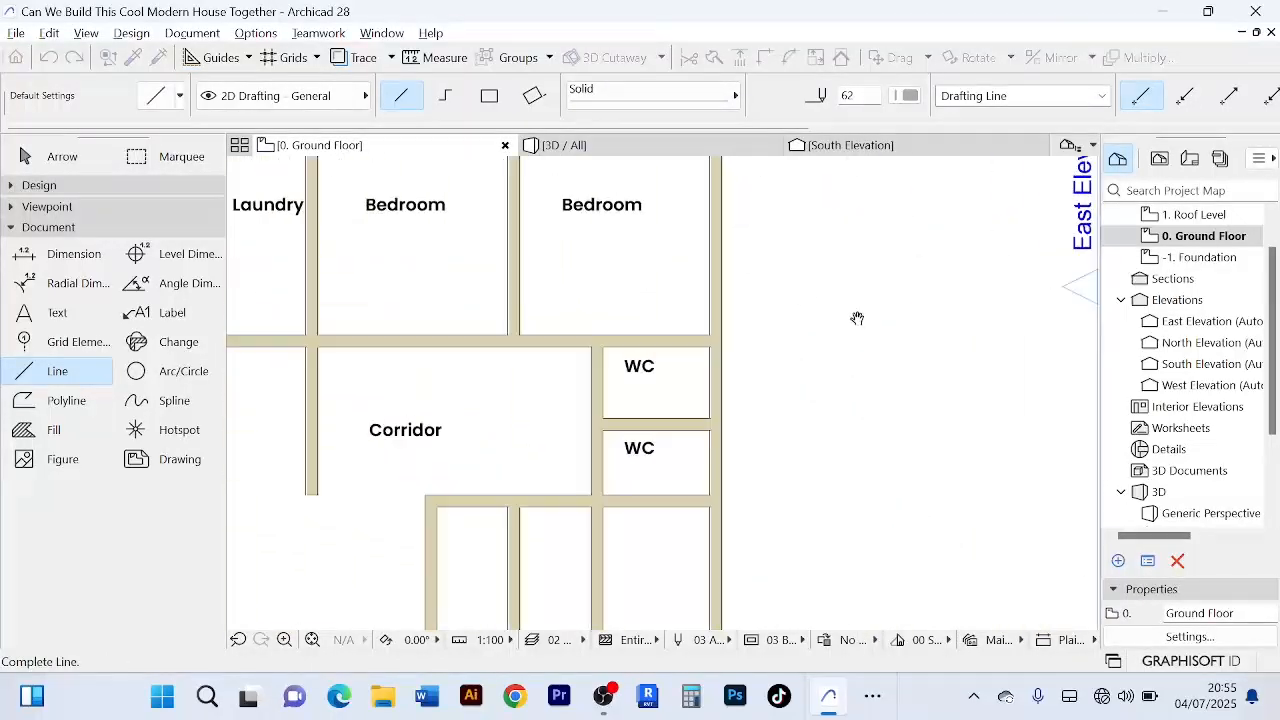
pyautogui.click(893, 242)
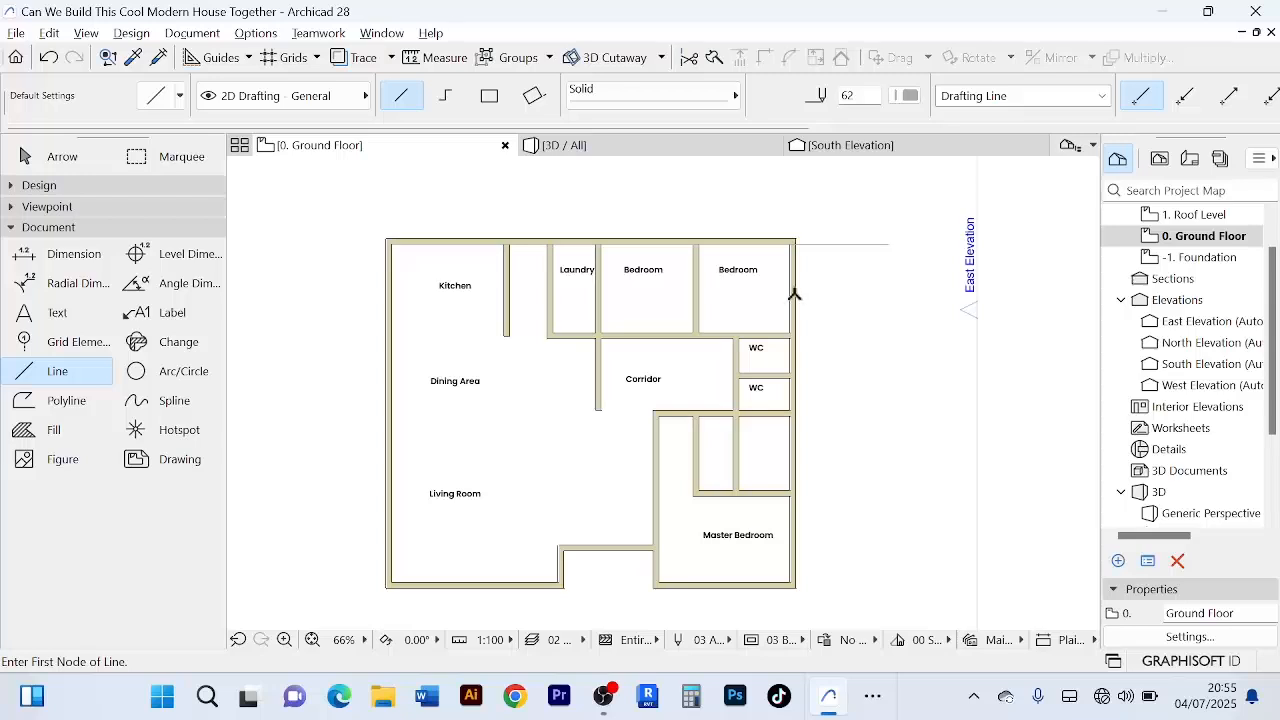
# - Draw a vertical line from the northeast bedroom's outer inside corner along the east wall's inner face, extending past the south wall
pyautogui.scroll(4, 786, 208)
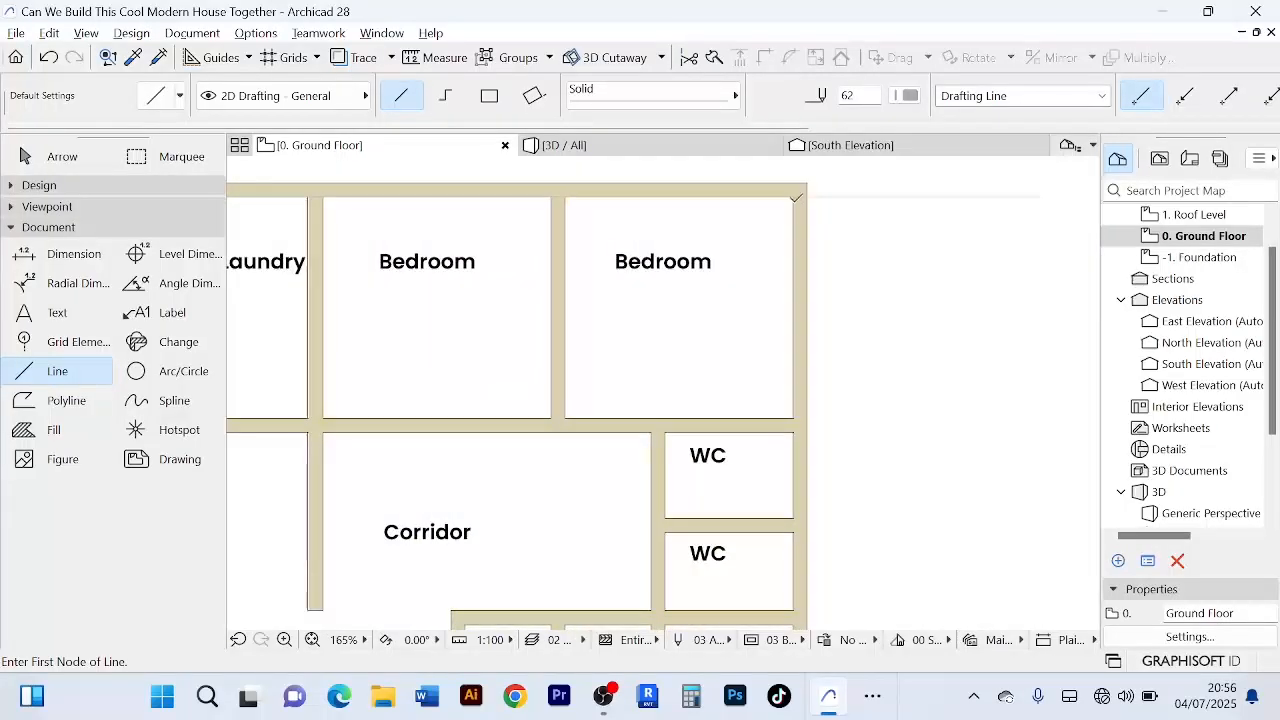
pyautogui.click(796, 198)
pyautogui.scroll(-3, 810, 330)
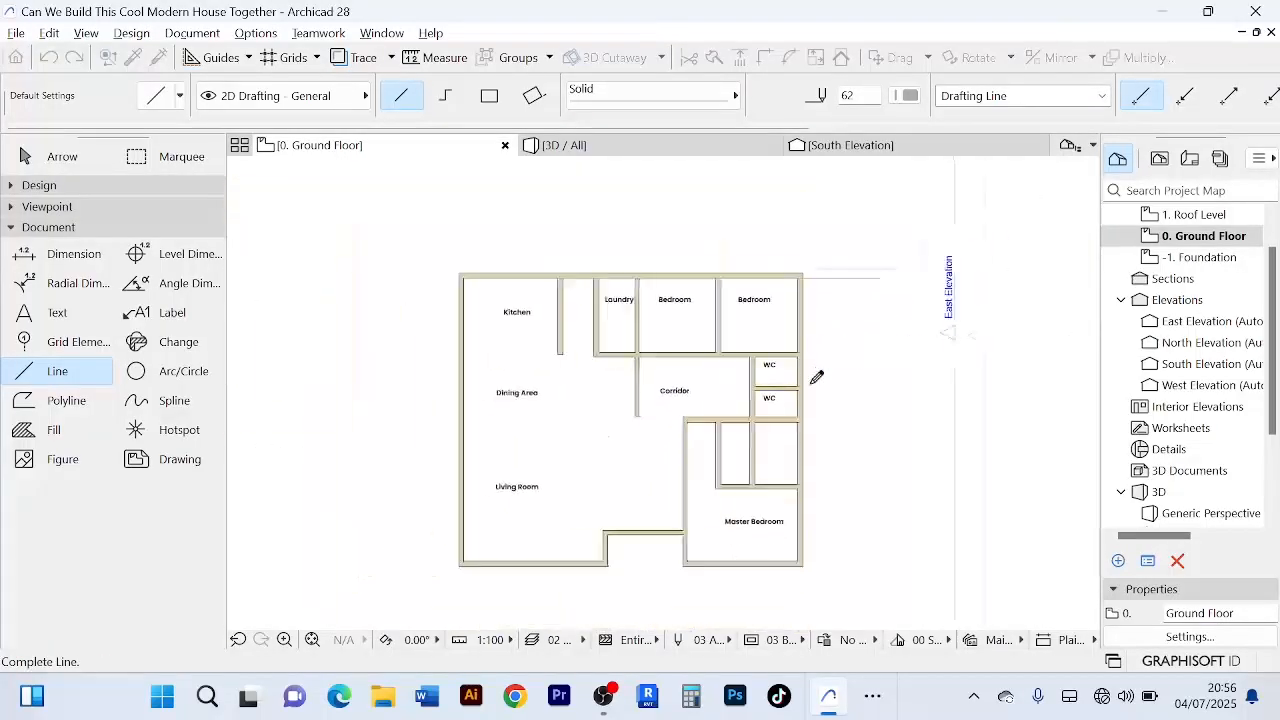
pyautogui.moveTo(817, 377); pyautogui.dragTo(766, 266, button='middle')
pyautogui.scroll(2, 757, 534)
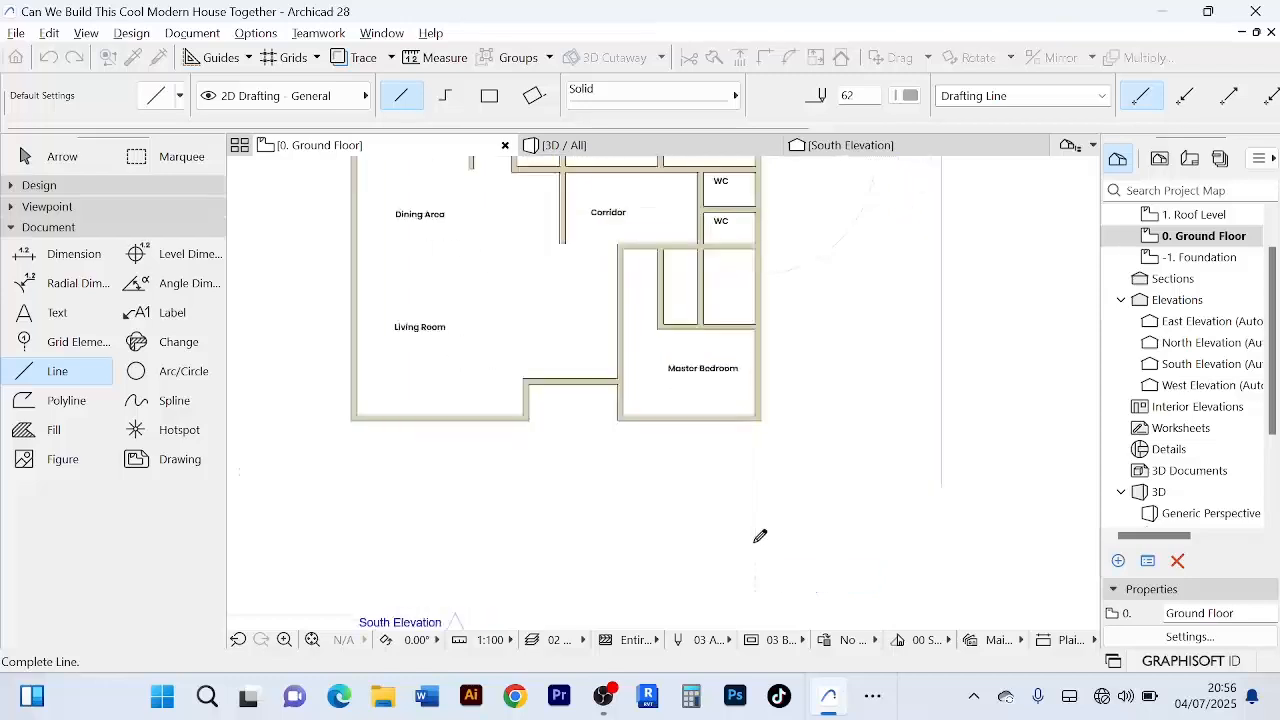
pyautogui.click(756, 536)
# - Draw a vertical line from the kitchen's northwest inner corner along the west wall's inner face, extending past the south wall
pyautogui.scroll(3, 755, 535)
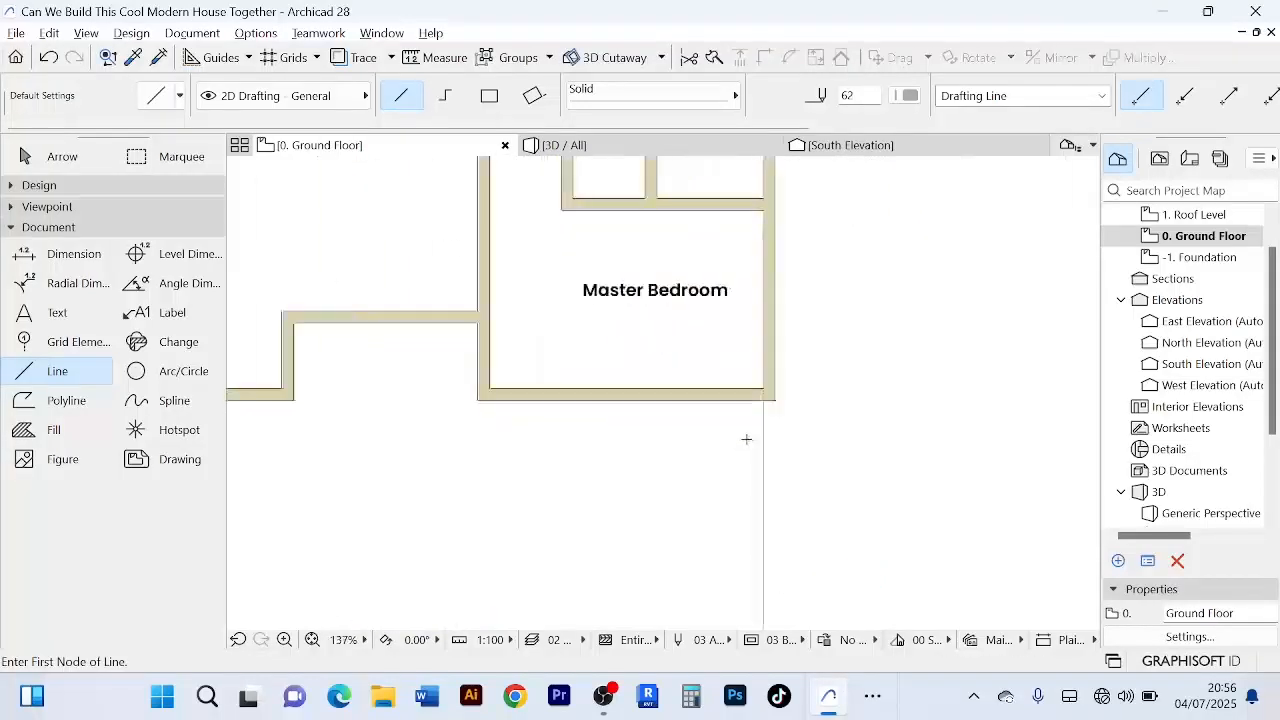
pyautogui.scroll(-5, 746, 439)
pyautogui.scroll(4, 458, 300)
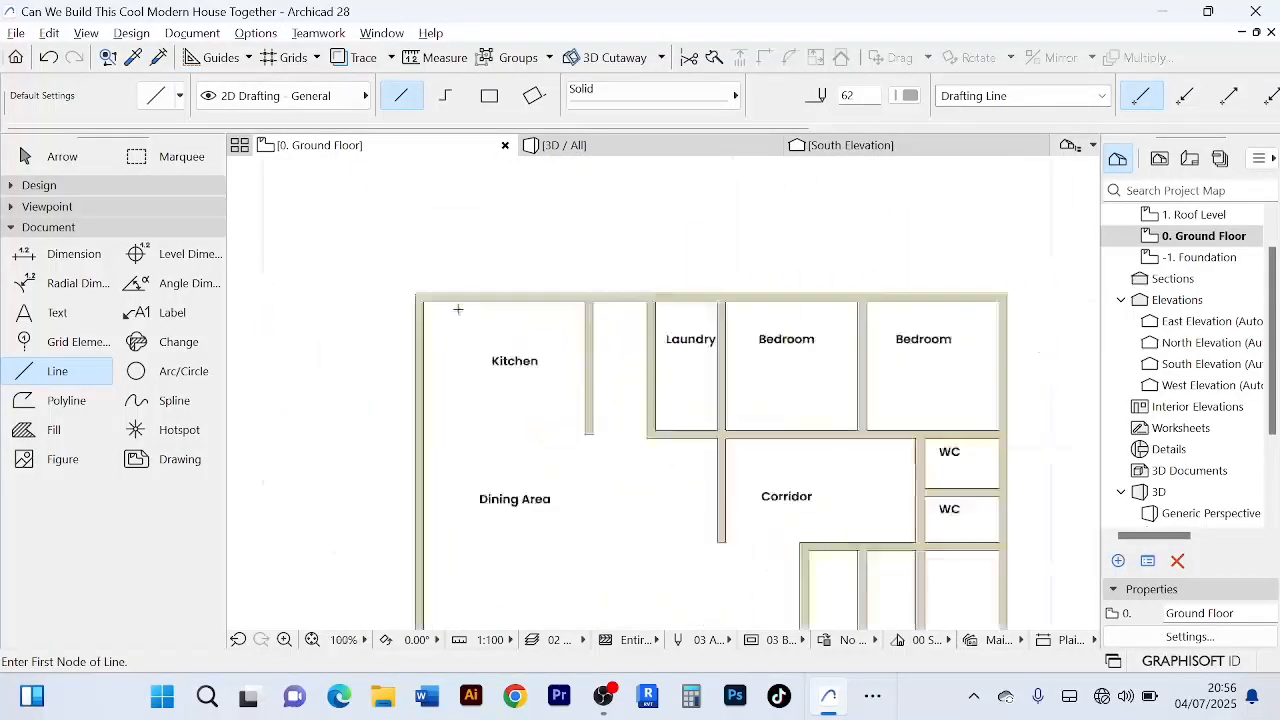
pyautogui.scroll(4, 458, 310)
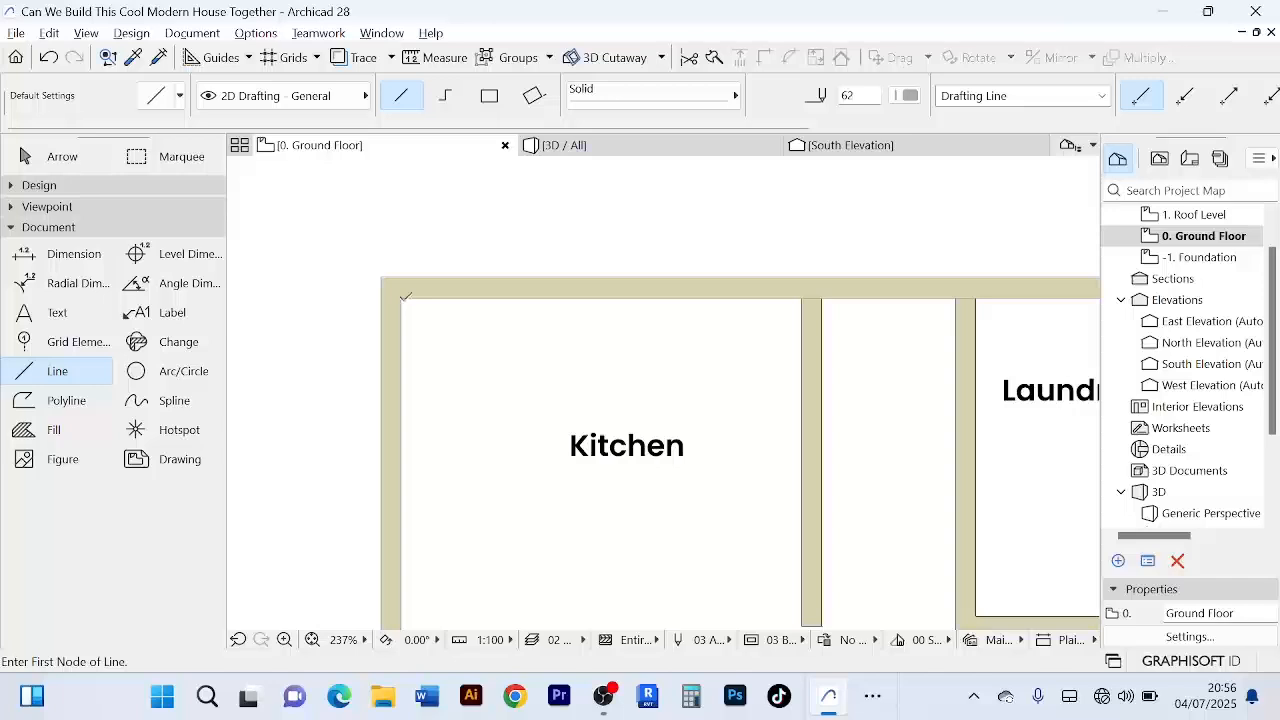
pyautogui.click(405, 297)
pyautogui.scroll(-3, 426, 500)
pyautogui.scroll(1, 426, 406)
pyautogui.scroll(-4, 431, 424)
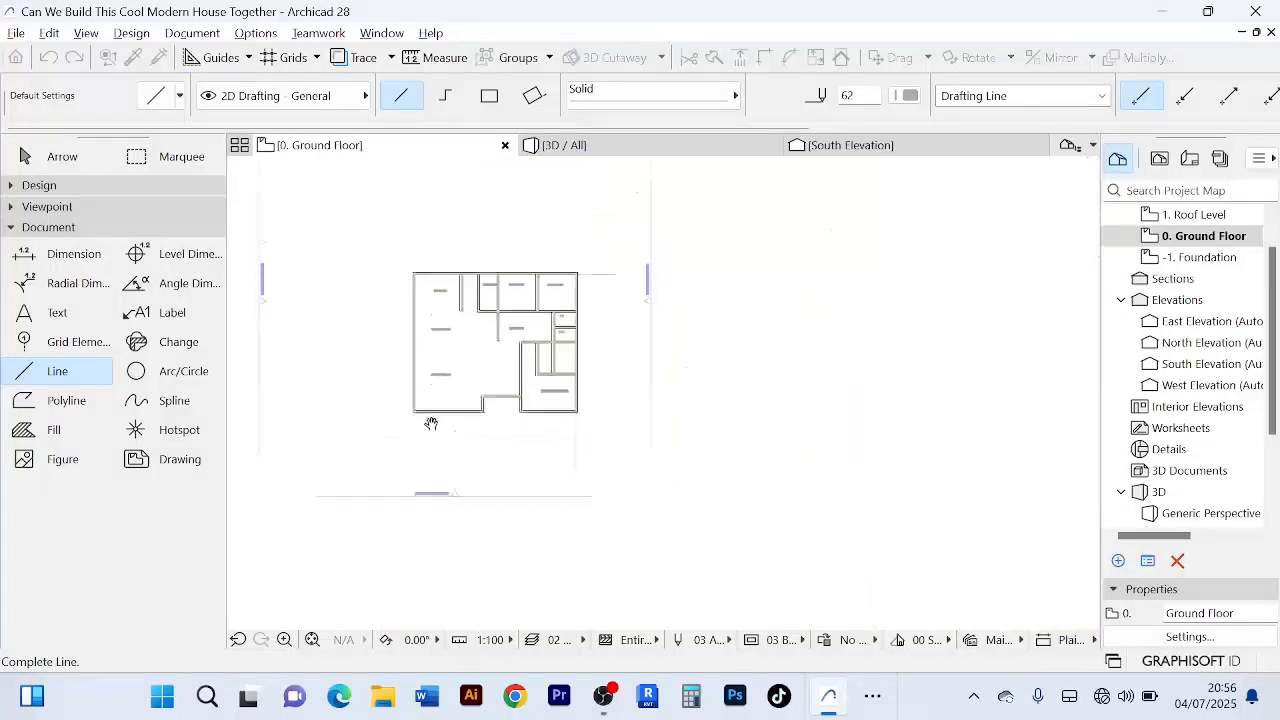
pyautogui.scroll(6, 431, 424)
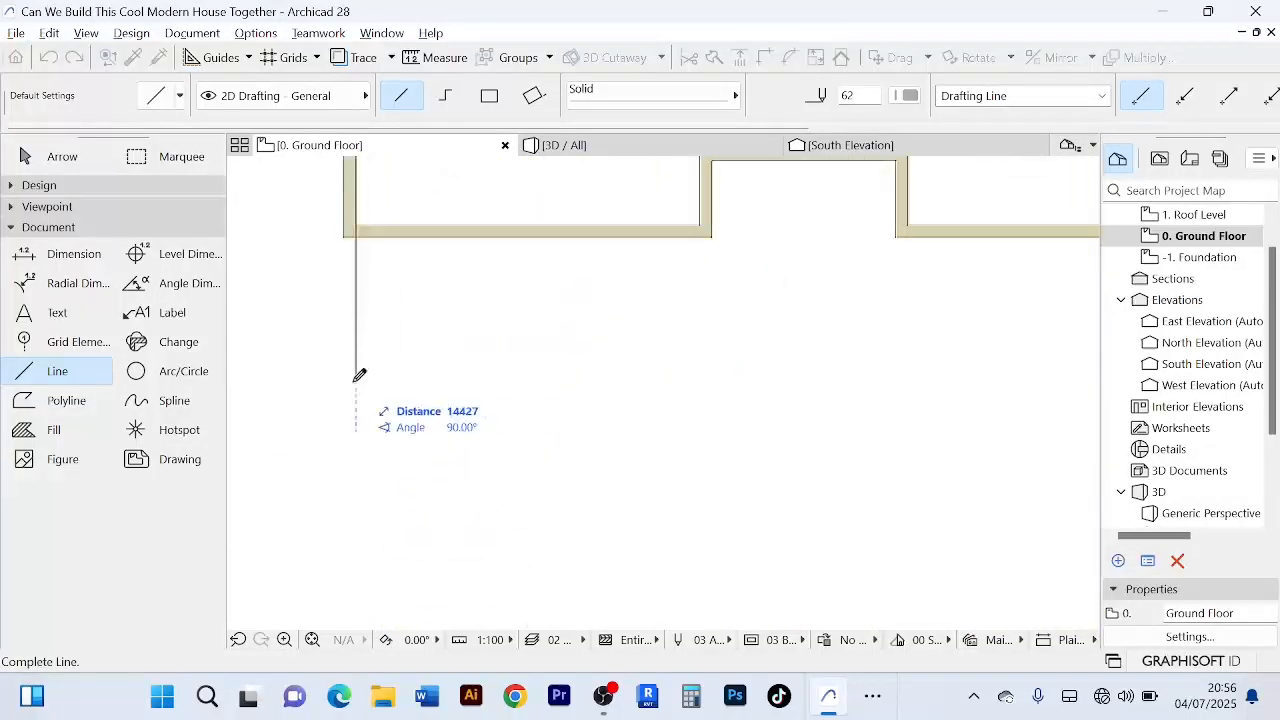
pyautogui.click(357, 375)
# - Draw a horizontal line from the living room's southwest inner corner along the south wall's inner face, extending past the east exterior wall
pyautogui.scroll(-4, 408, 343)
pyautogui.scroll(4, 348, 415)
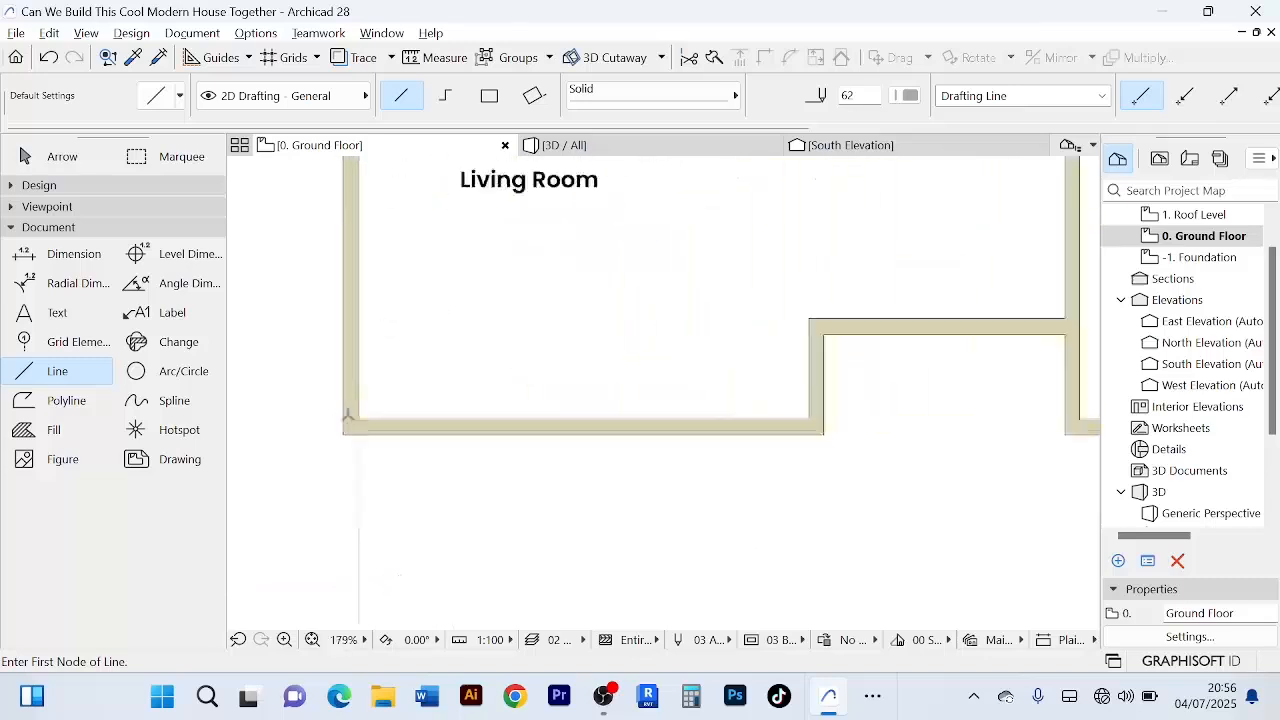
pyautogui.scroll(1, 350, 416)
pyautogui.click(362, 416)
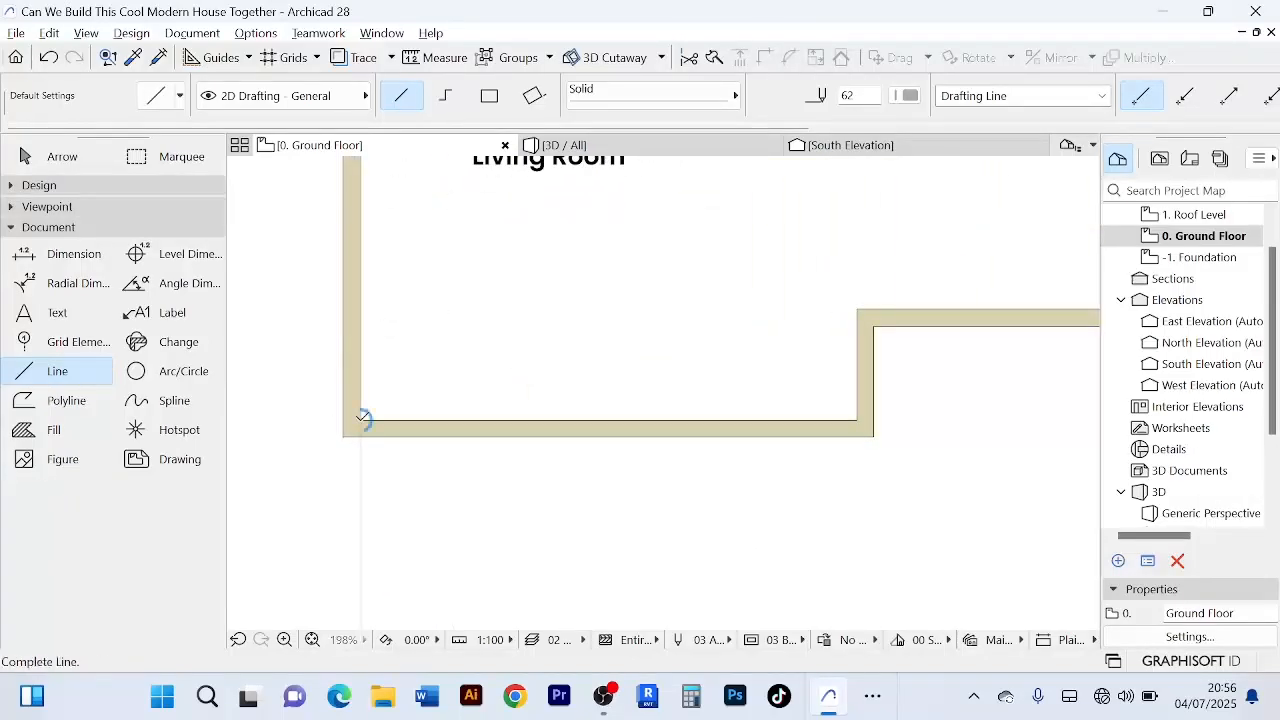
pyautogui.scroll(-6, 657, 394)
pyautogui.scroll(5, 741, 406)
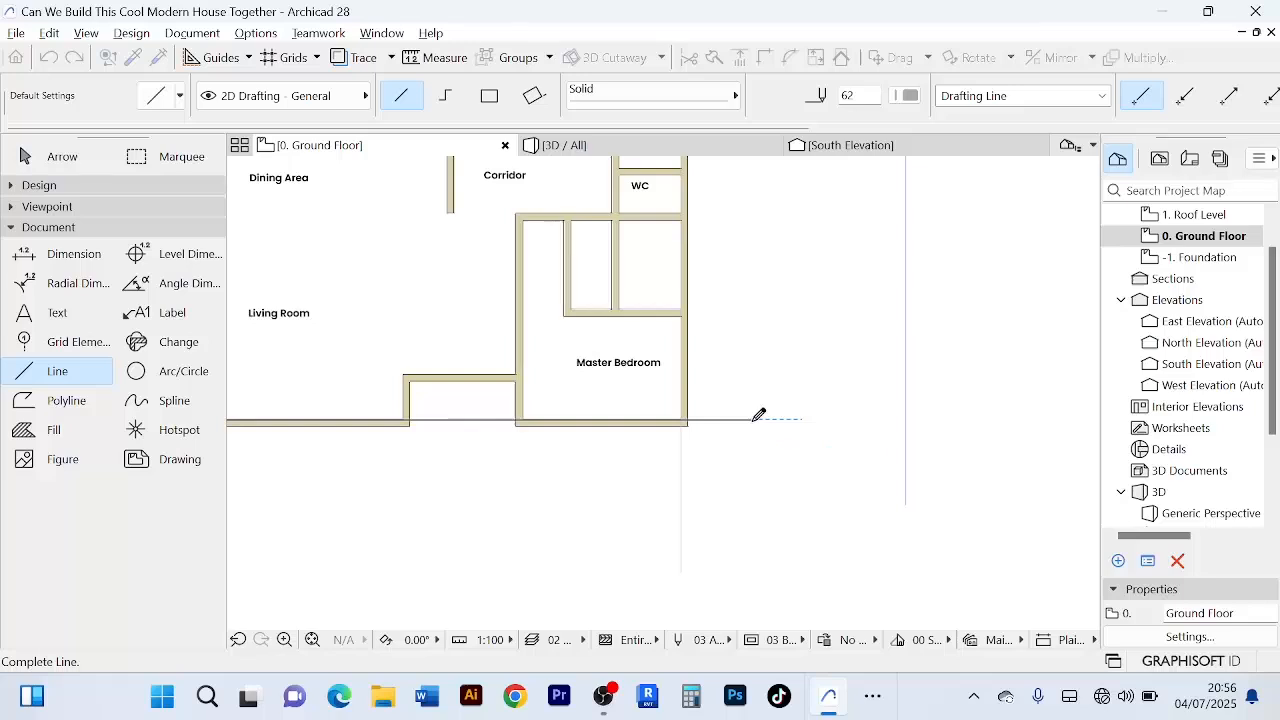
pyautogui.click(756, 419)
# - Select the four reference lines along the exterior walls' inner faces and trim the north line's overhang beyond the east wall
pyautogui.scroll(-6, 752, 420)
pyautogui.click(80, 165)
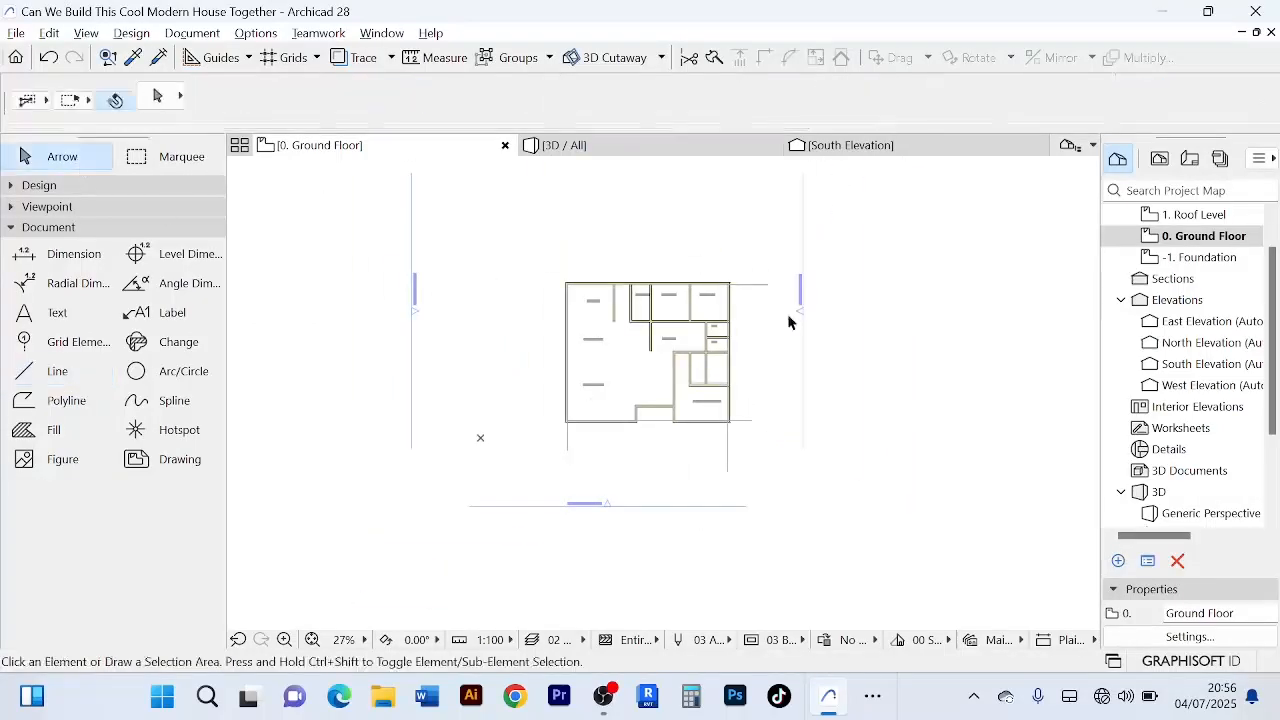
pyautogui.scroll(4, 775, 300)
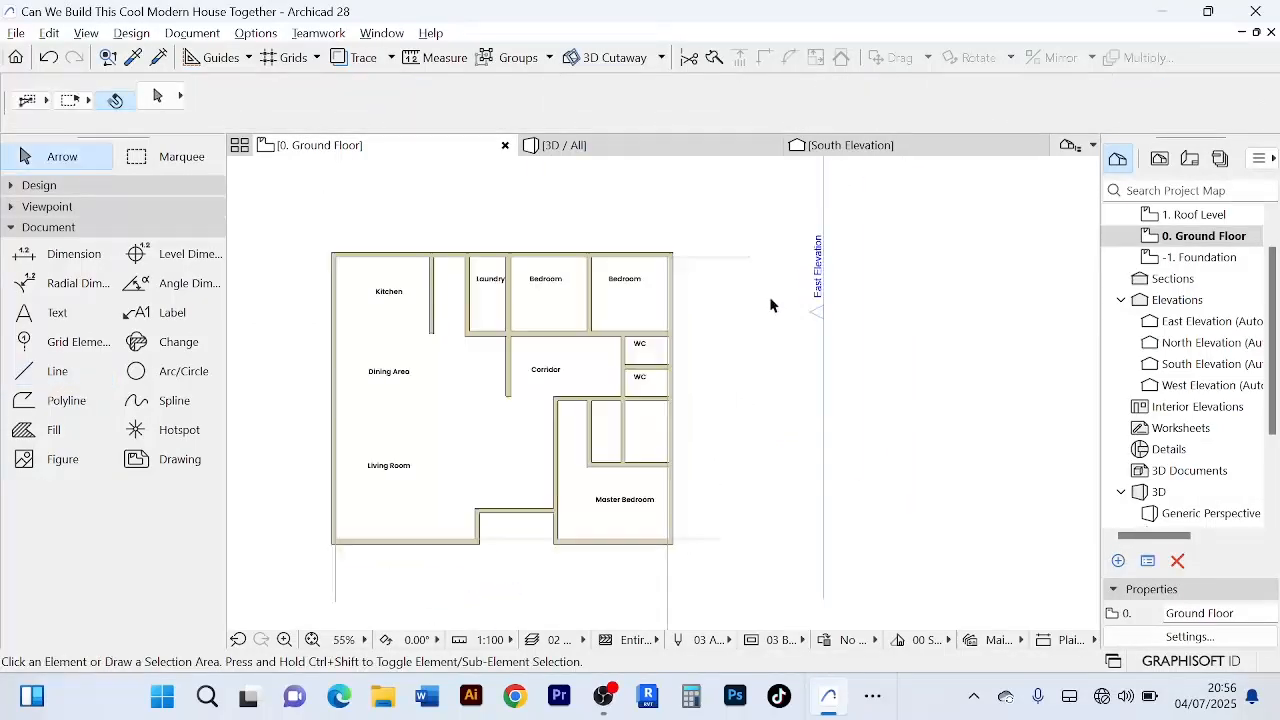
pyautogui.click(729, 256)
pyautogui.scroll(4, 735, 403)
pyautogui.scroll(-3, 794, 289)
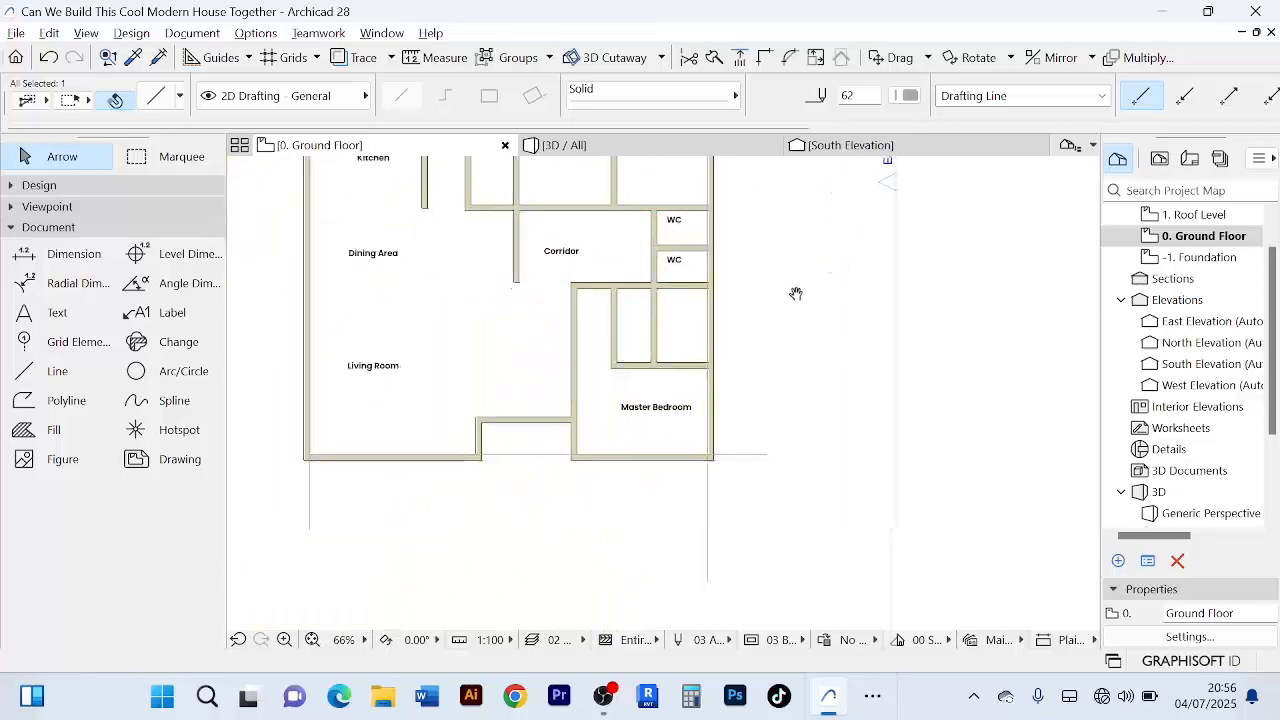
pyautogui.scroll(2, 465, 538)
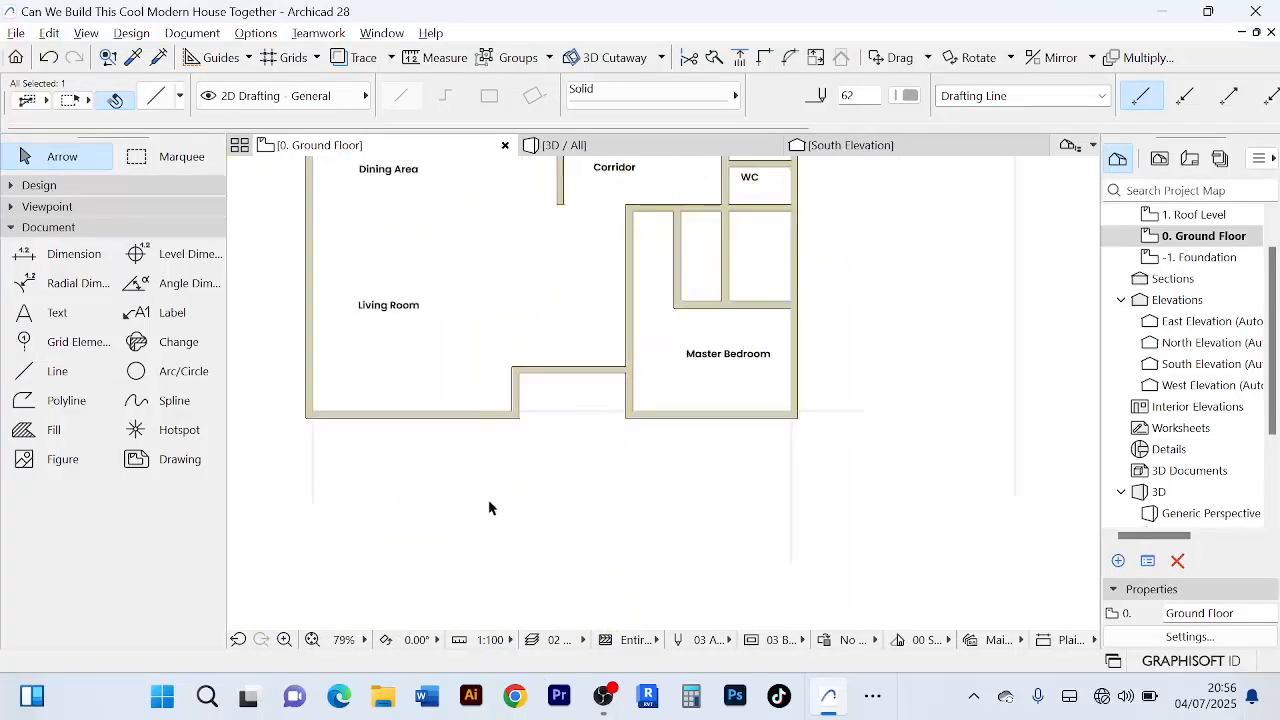
pyautogui.keyDown('shift'); pyautogui.click(314, 482); pyautogui.keyUp('shift')
pyautogui.keyDown('shift'); pyautogui.click(580, 411); pyautogui.keyUp('shift')
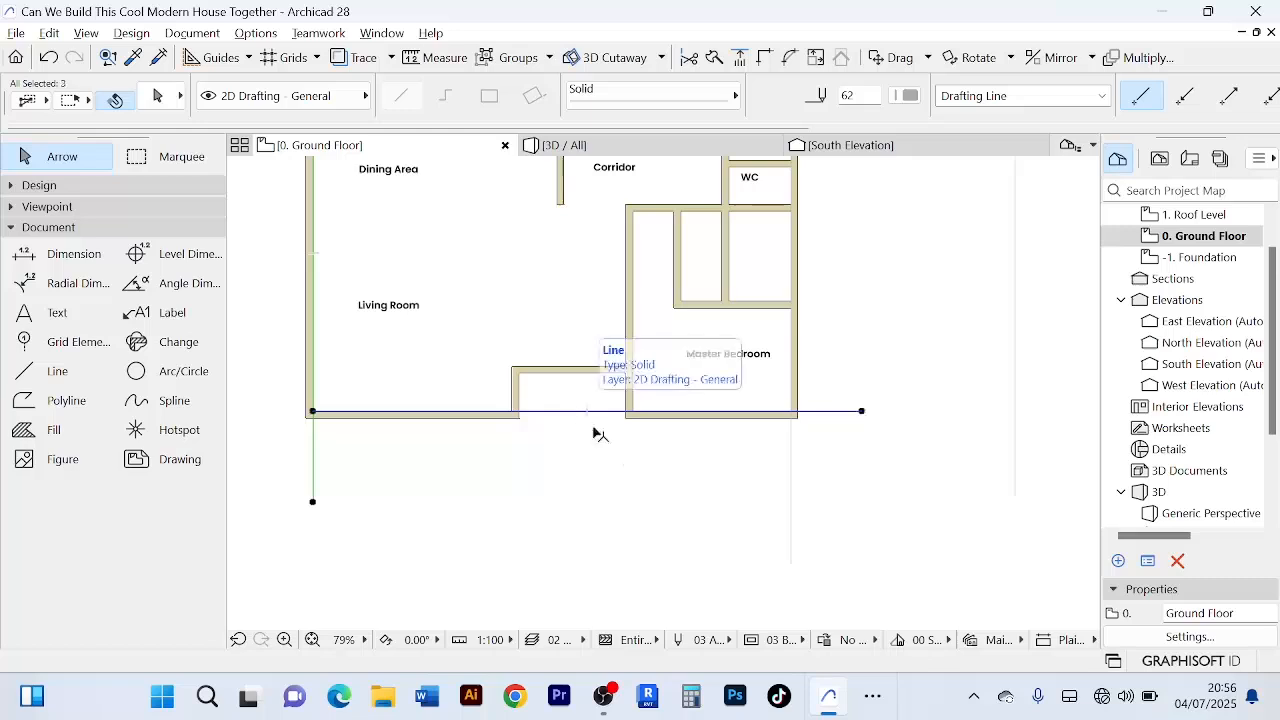
pyautogui.keyDown('shift'); pyautogui.click(791, 497); pyautogui.keyUp('shift')
pyautogui.scroll(-6, 829, 486)
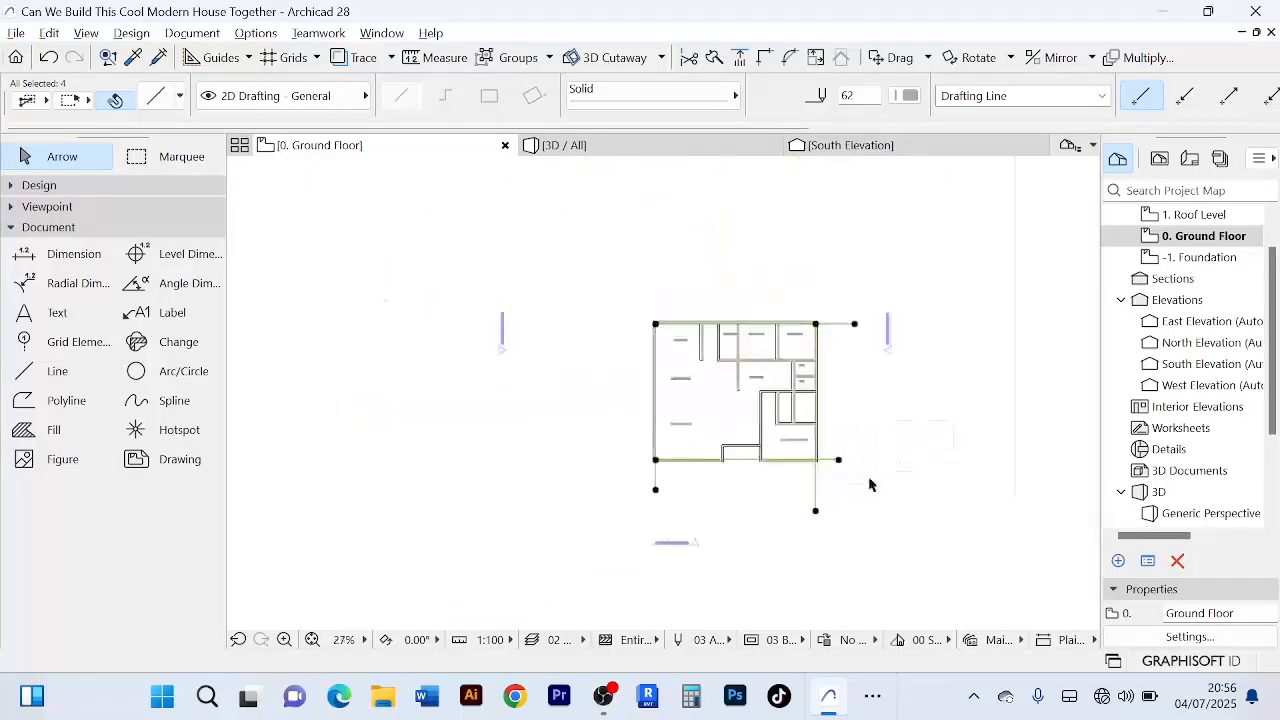
pyautogui.scroll(5, 848, 372)
pyautogui.scroll(5, 797, 337)
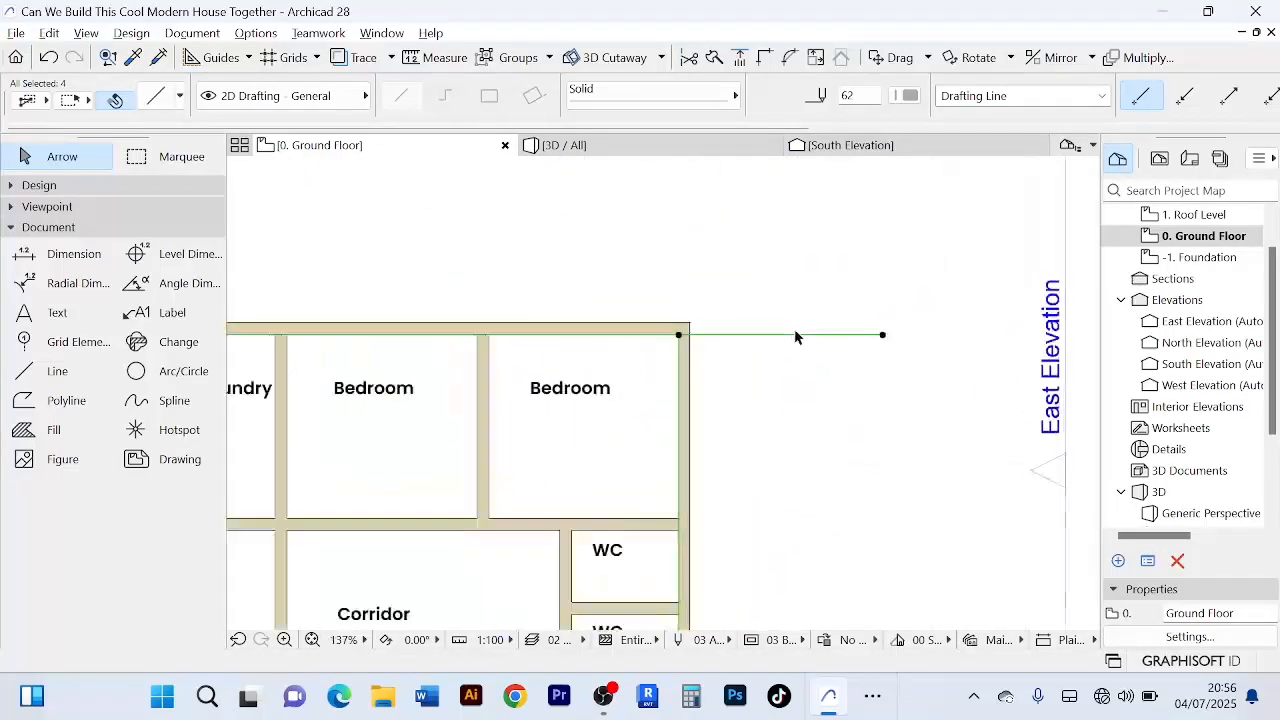
pyautogui.scroll(-4, 800, 337)
pyautogui.moveTo(812, 390); pyautogui.dragTo(812, 360, button='middle')
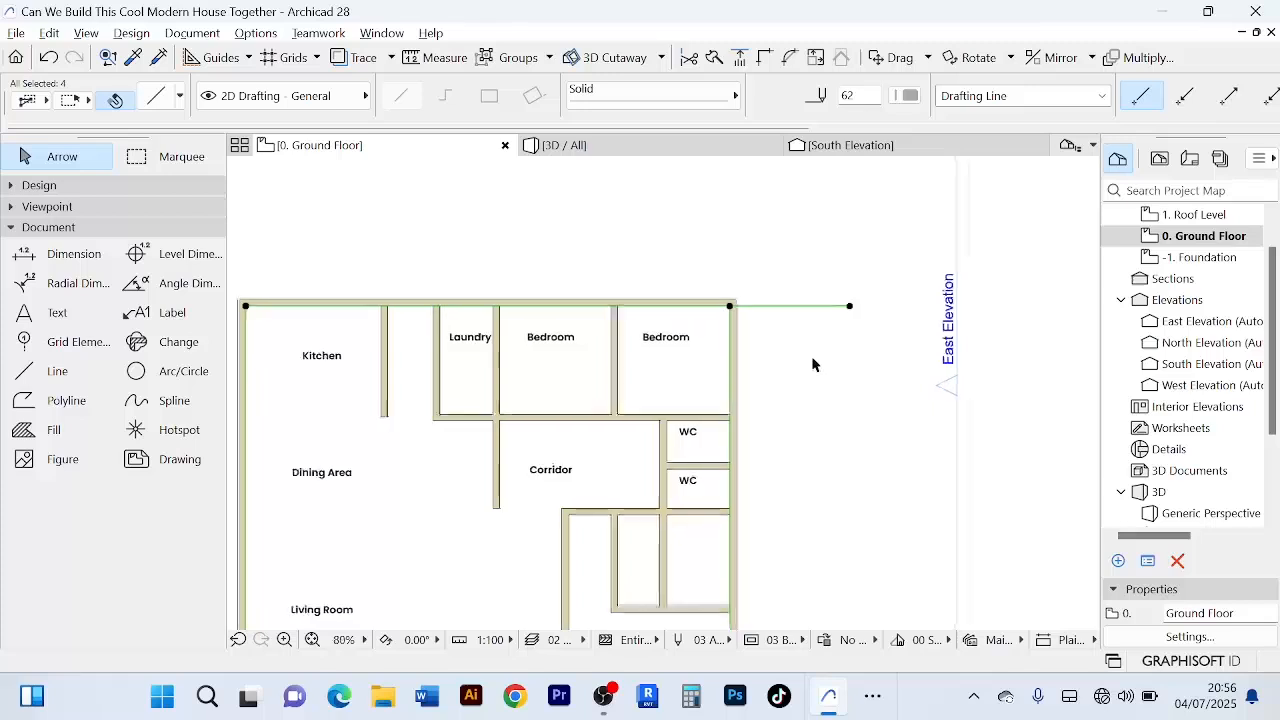
pyautogui.scroll(2, 812, 360)
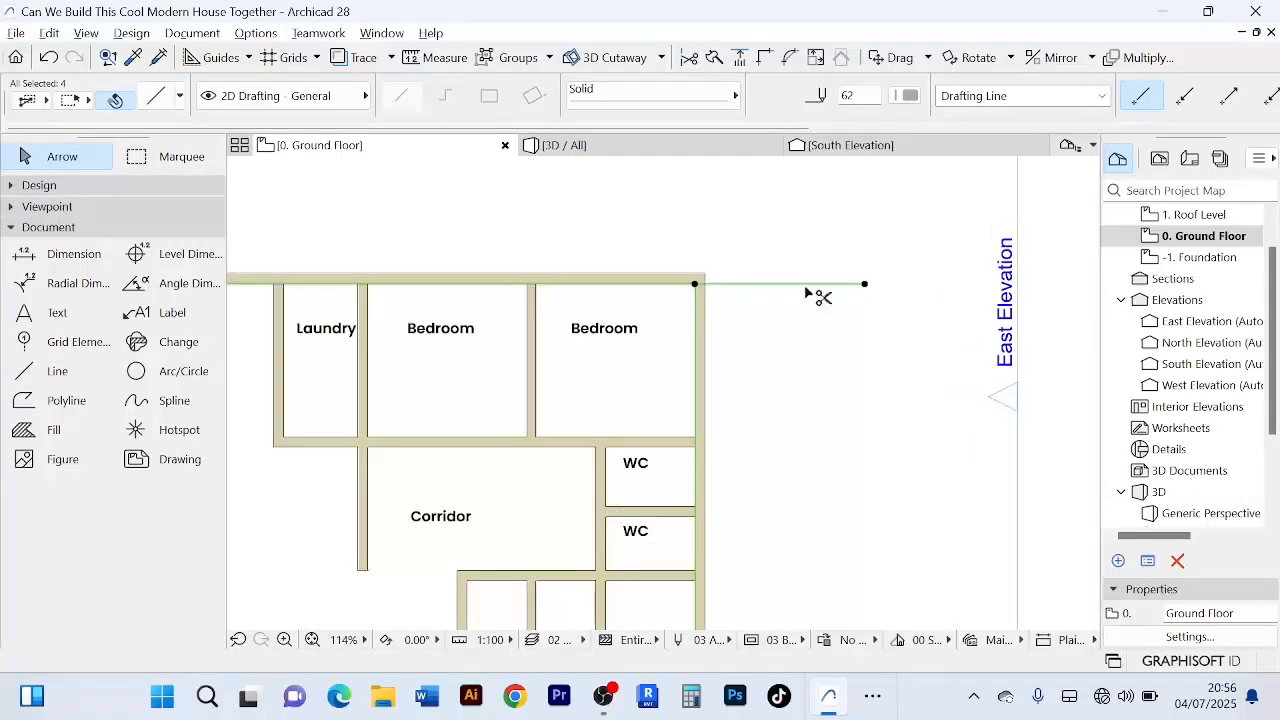
pyautogui.keyDown('ctrl'); pyautogui.click(815, 292); pyautogui.keyUp('ctrl')
# - Trim the overhanging ends of the east, south and west reference lines so they meet at the inner corners
pyautogui.scroll(-5, 830, 420)
pyautogui.scroll(6, 820, 486)
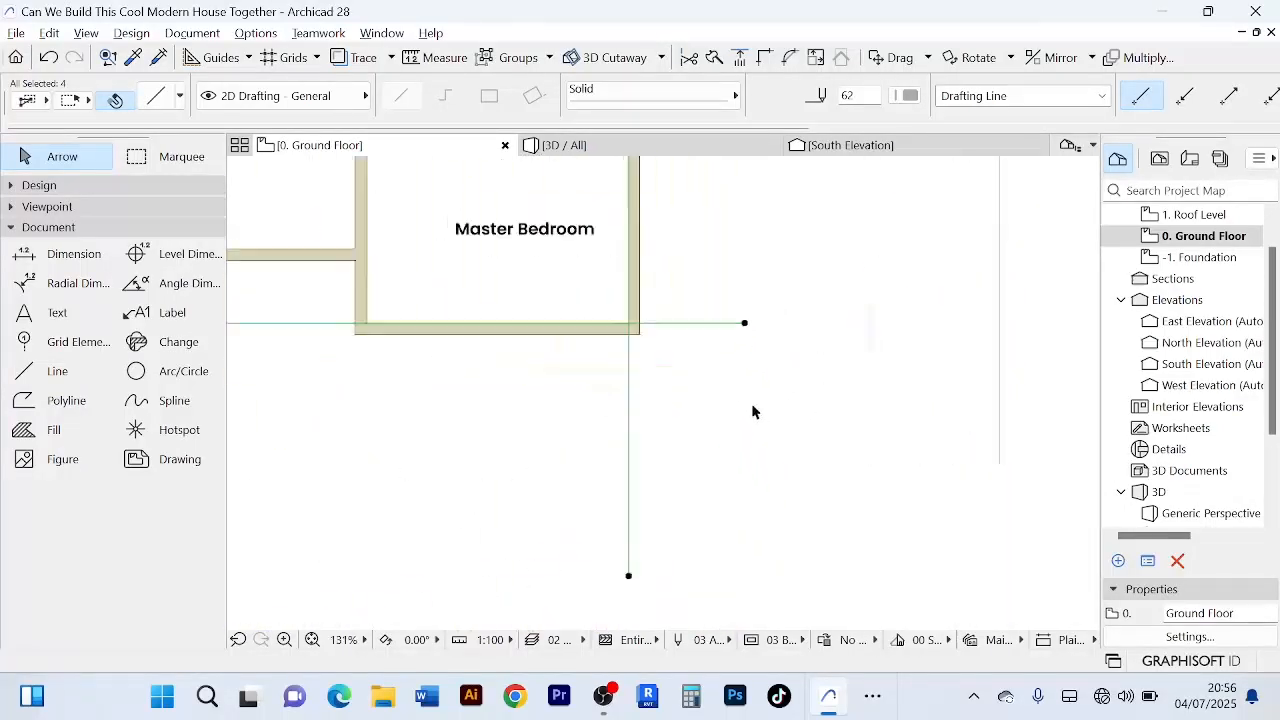
pyautogui.keyDown('ctrl'); pyautogui.click(626, 424); pyautogui.keyUp('ctrl')
pyautogui.scroll(-3, 626, 420)
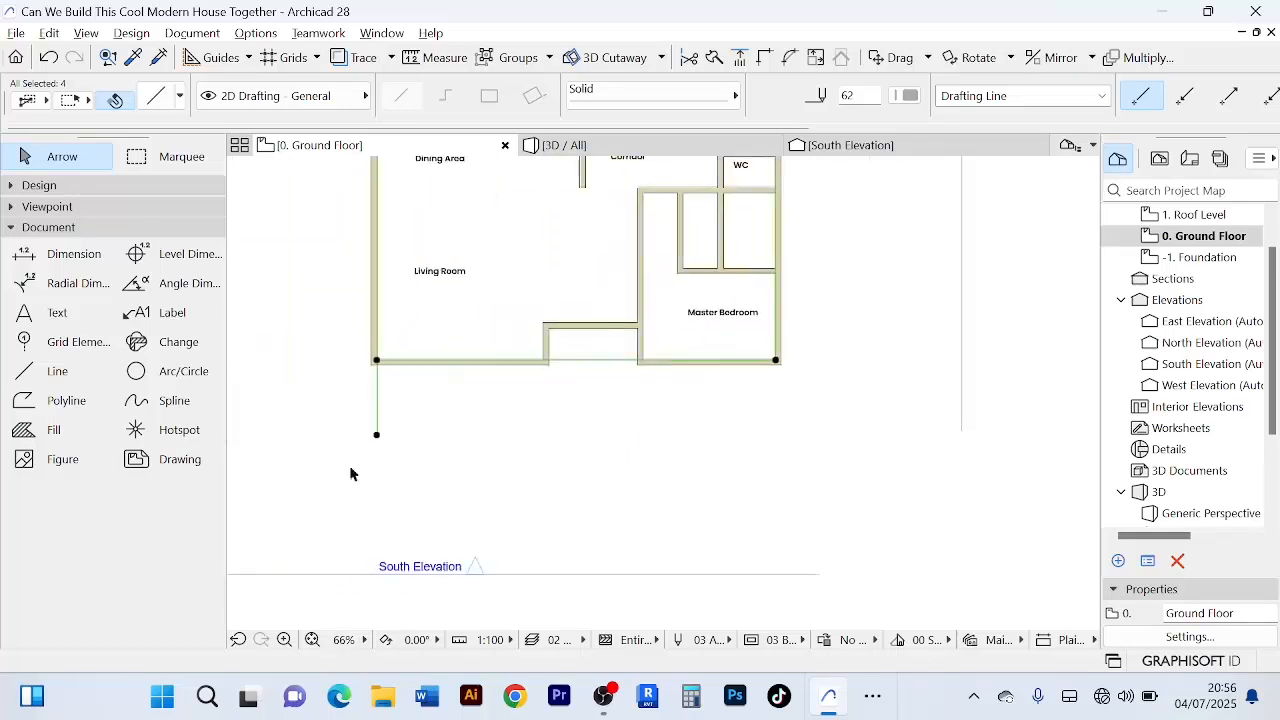
pyautogui.keyDown('ctrl'); pyautogui.click(380, 393); pyautogui.keyUp('ctrl')
pyautogui.scroll(-3, 431, 425)
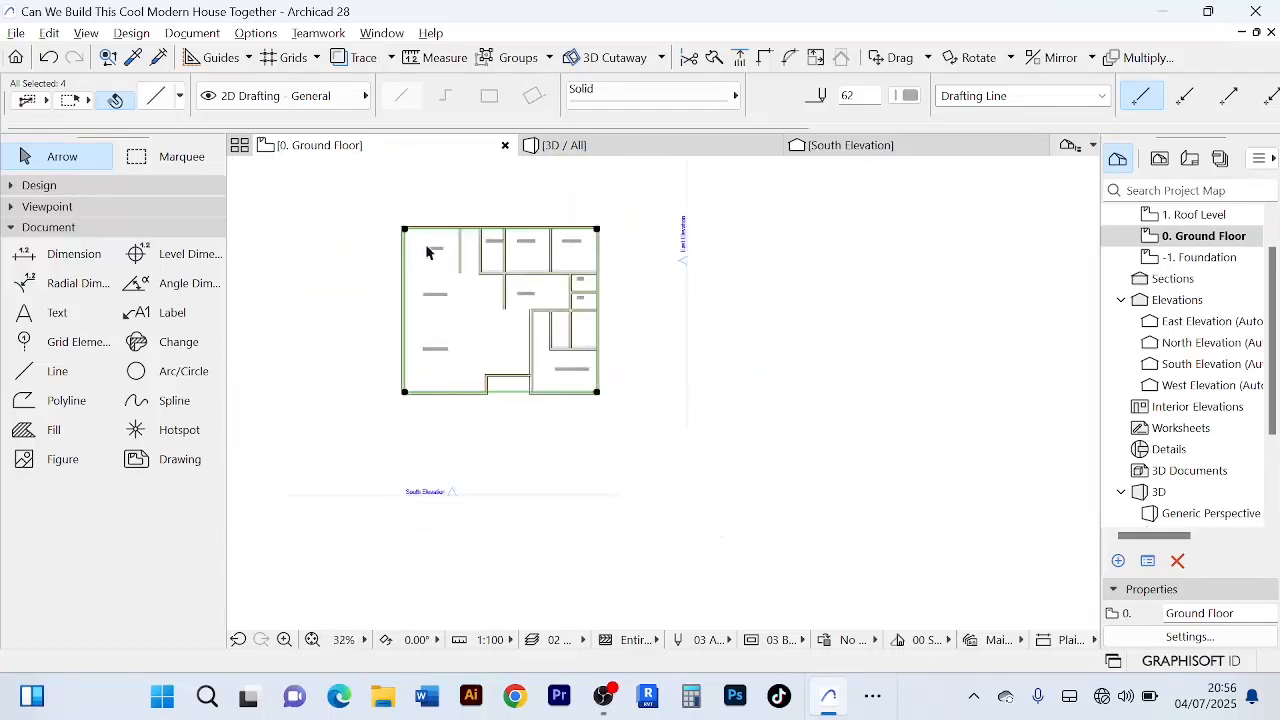
pyautogui.keyDown('ctrl'); pyautogui.click(512, 380); pyautogui.keyUp('ctrl')
pyautogui.scroll(3, 488, 355)
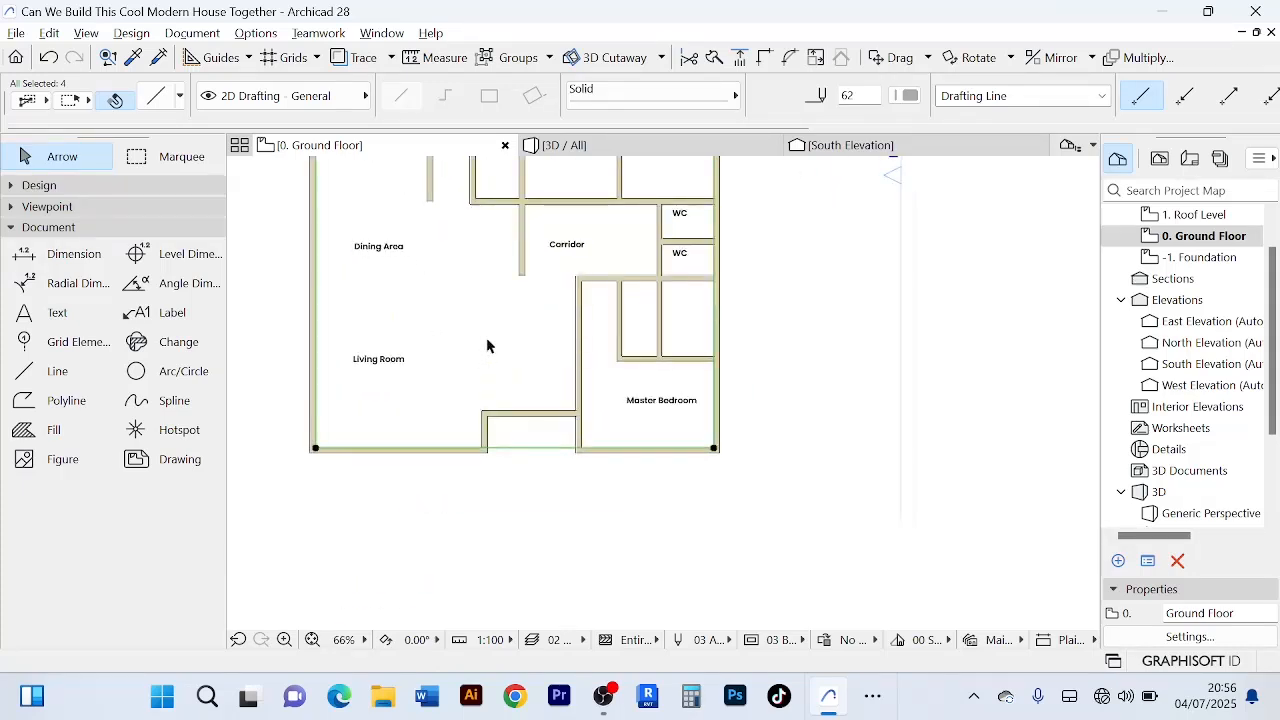
pyautogui.scroll(2, 486, 345)
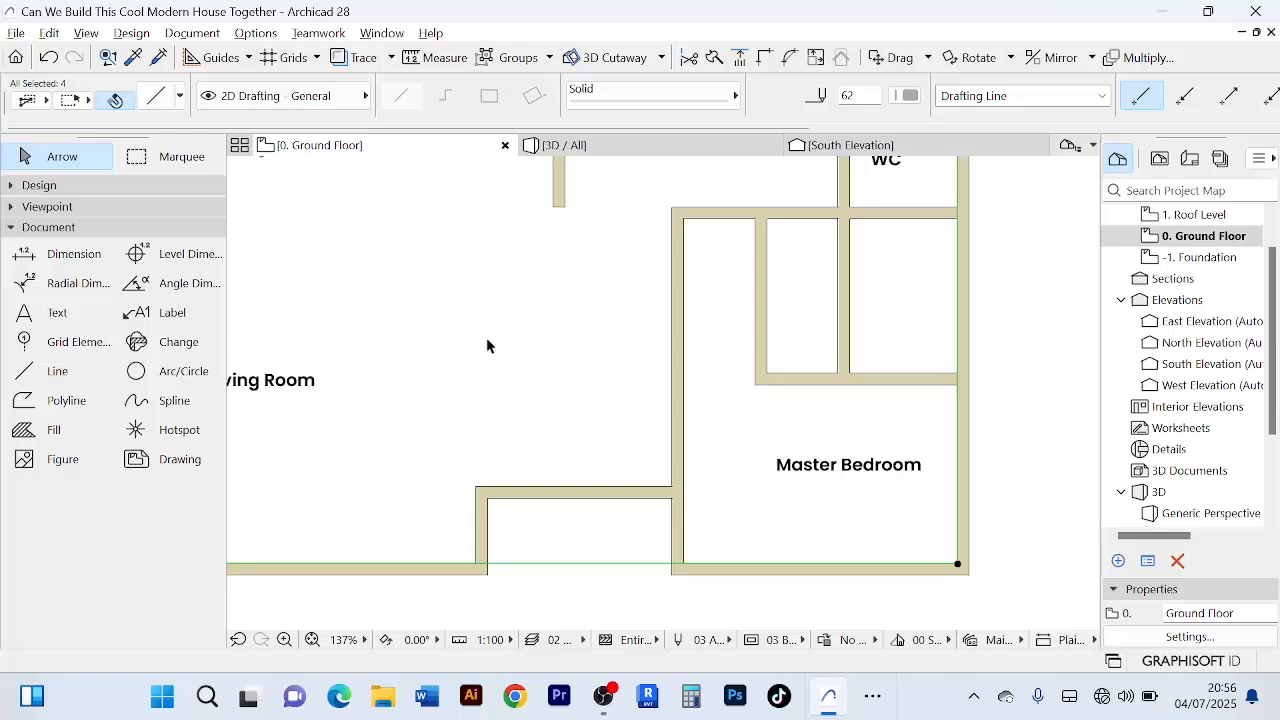
pyautogui.scroll(-2, 490, 356)
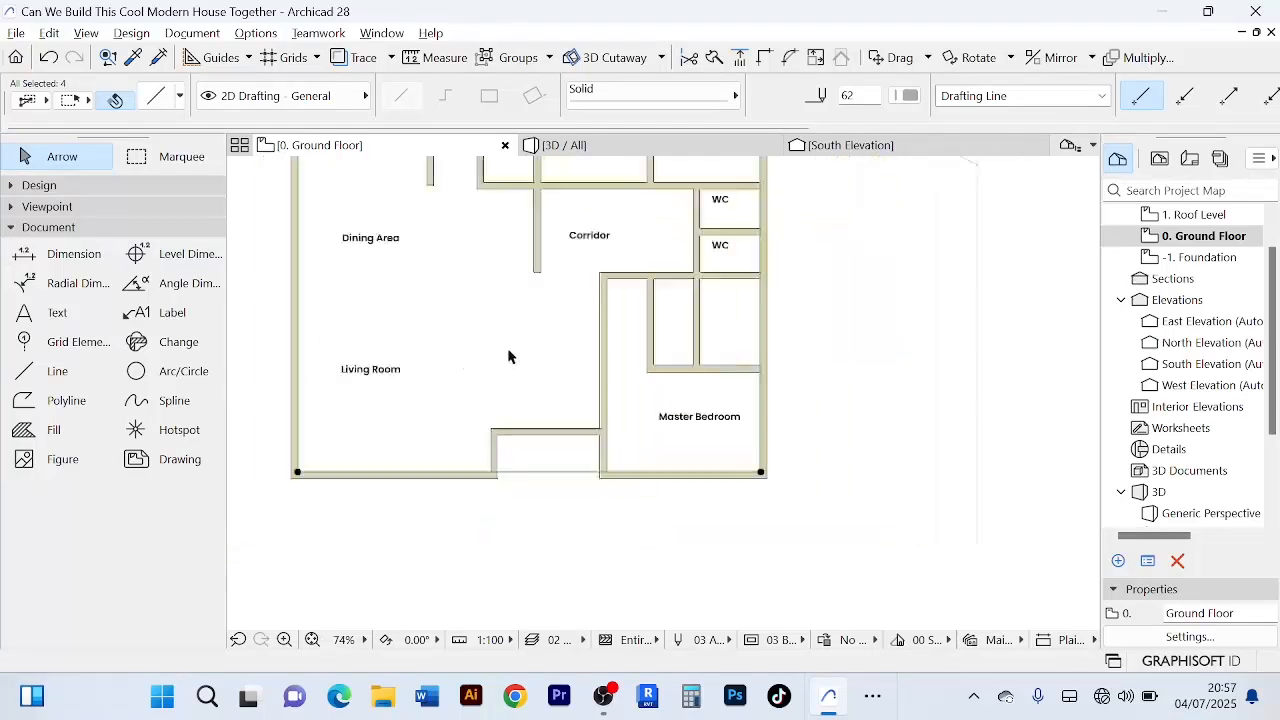
pyautogui.scroll(-1, 506, 354)
pyautogui.scroll(-2, 505, 350)
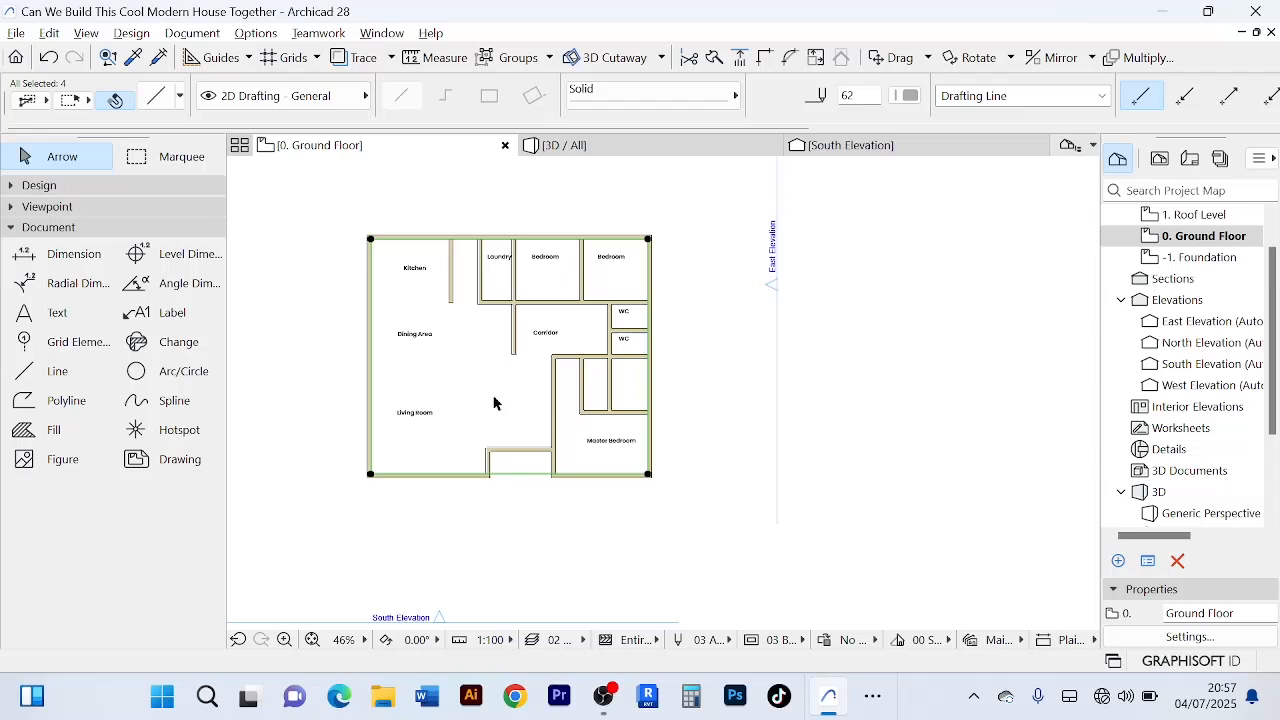
pyautogui.click(13, 228)
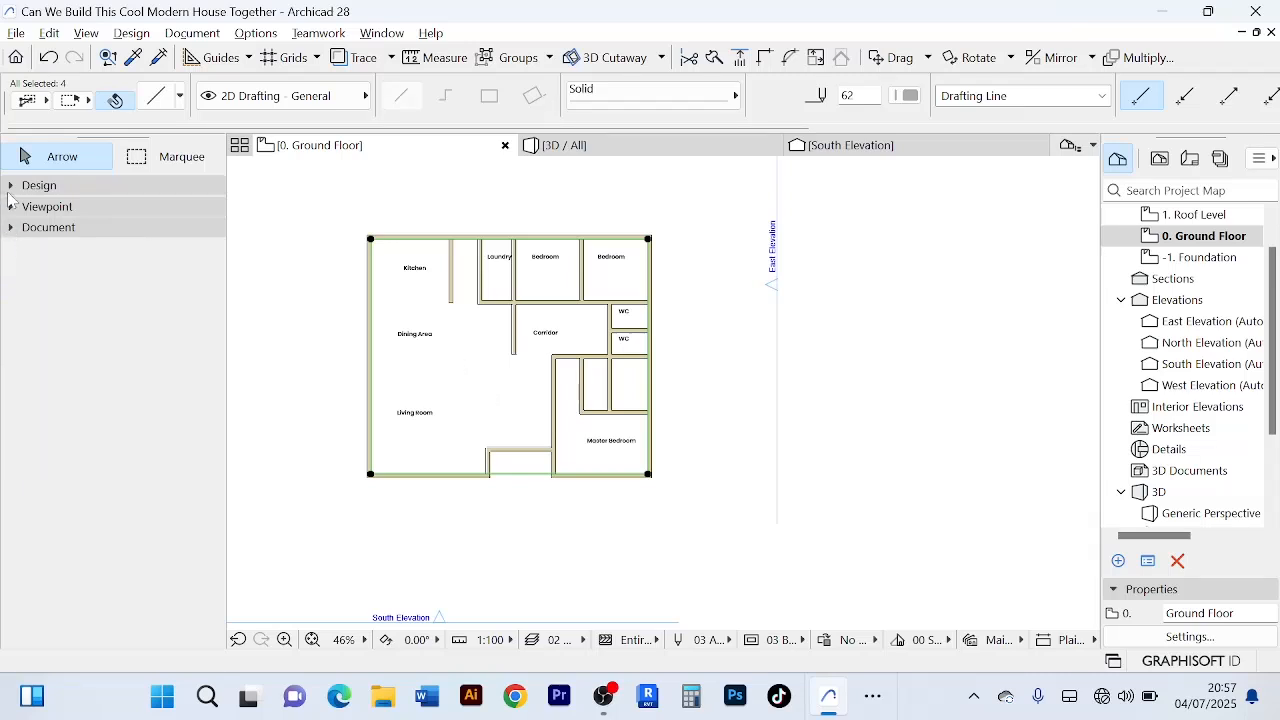
pyautogui.click(11, 186)
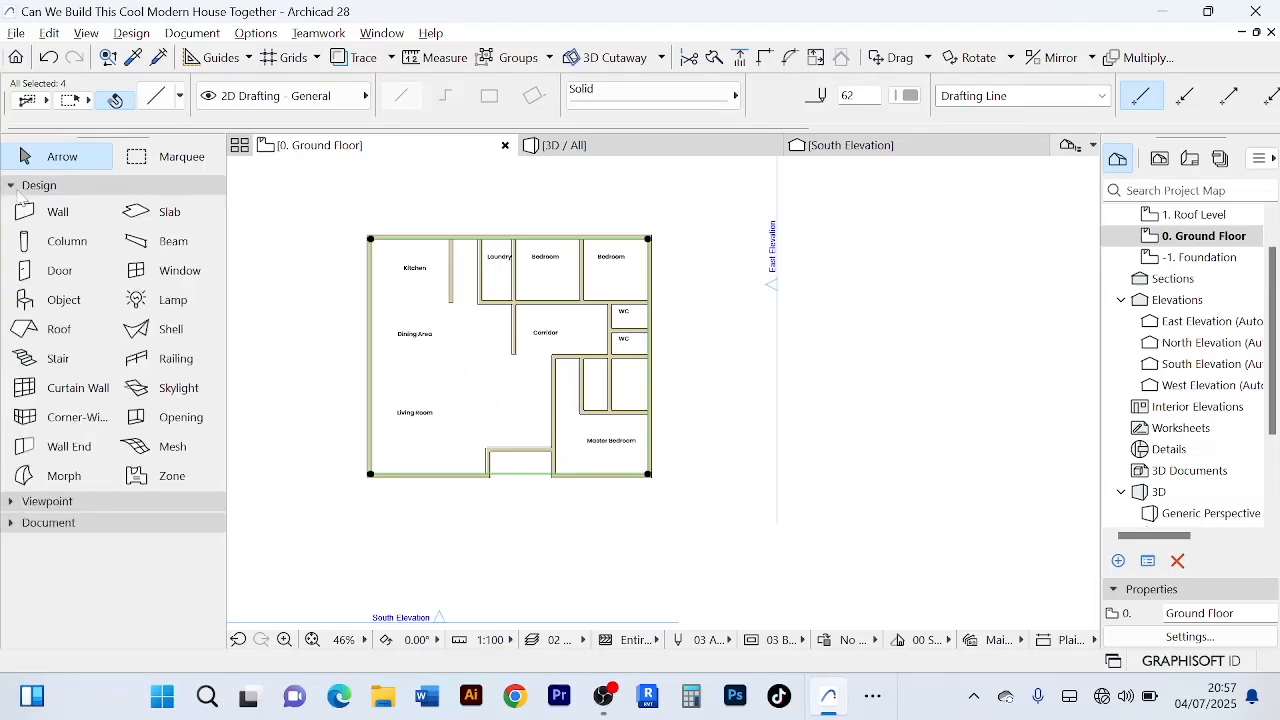
pyautogui.click(171, 223)
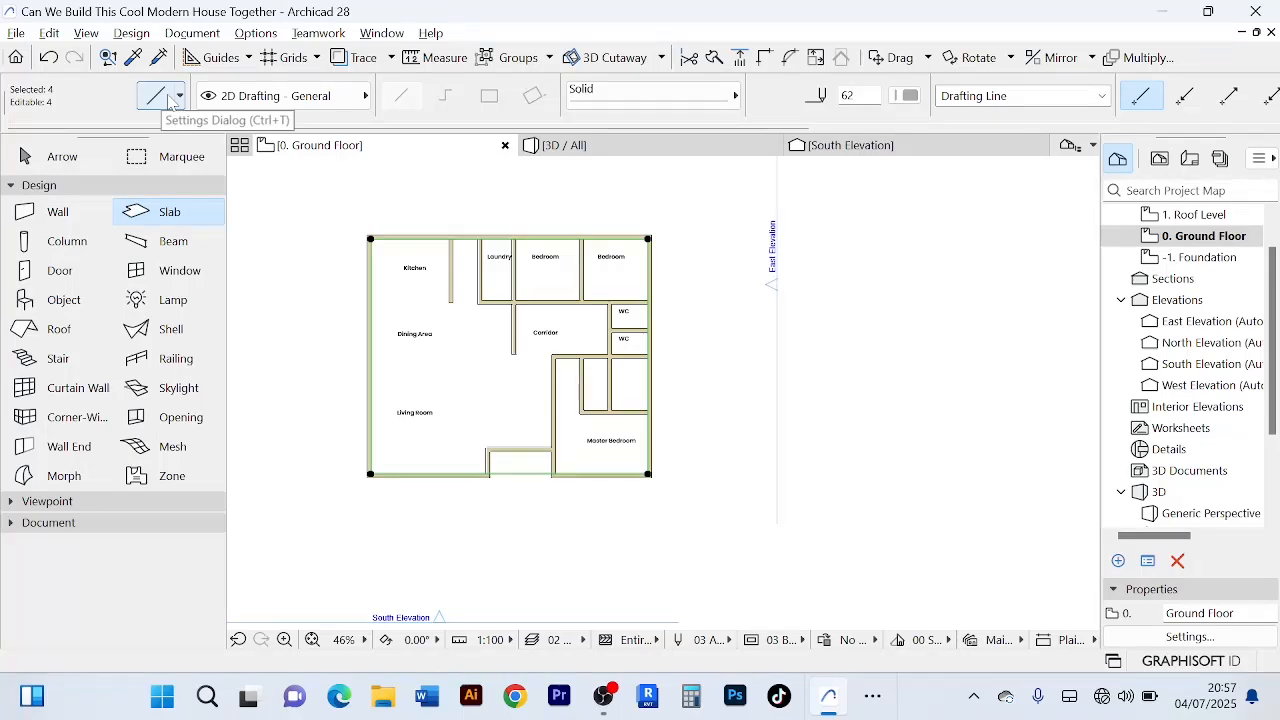
pyautogui.click(168, 98)
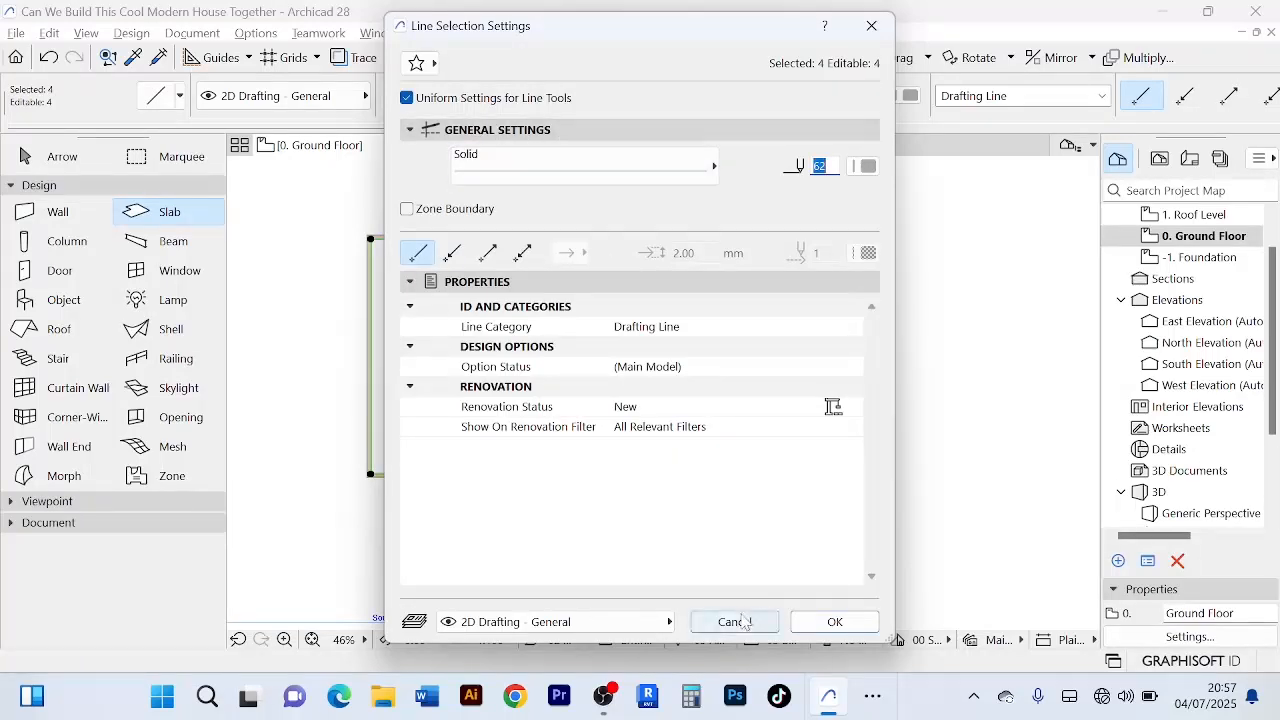
pyautogui.click(735, 622)
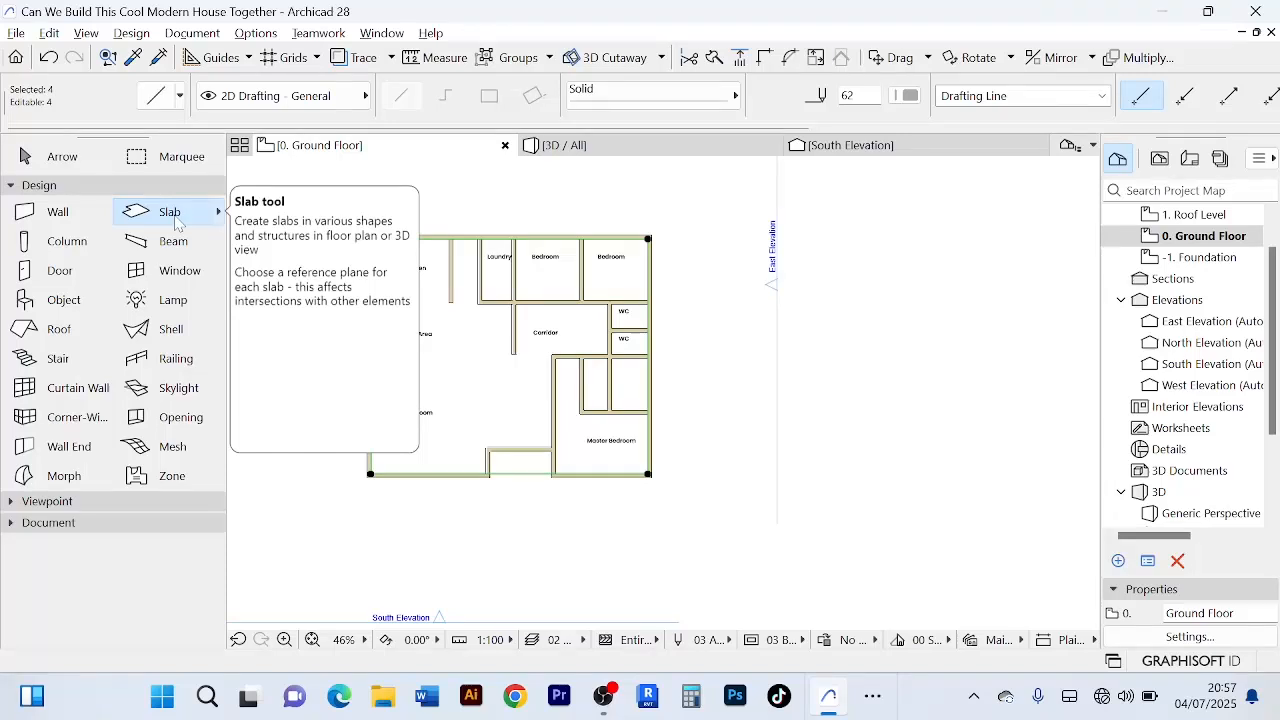
pyautogui.click(175, 222)
pyautogui.scroll(3, 477, 417)
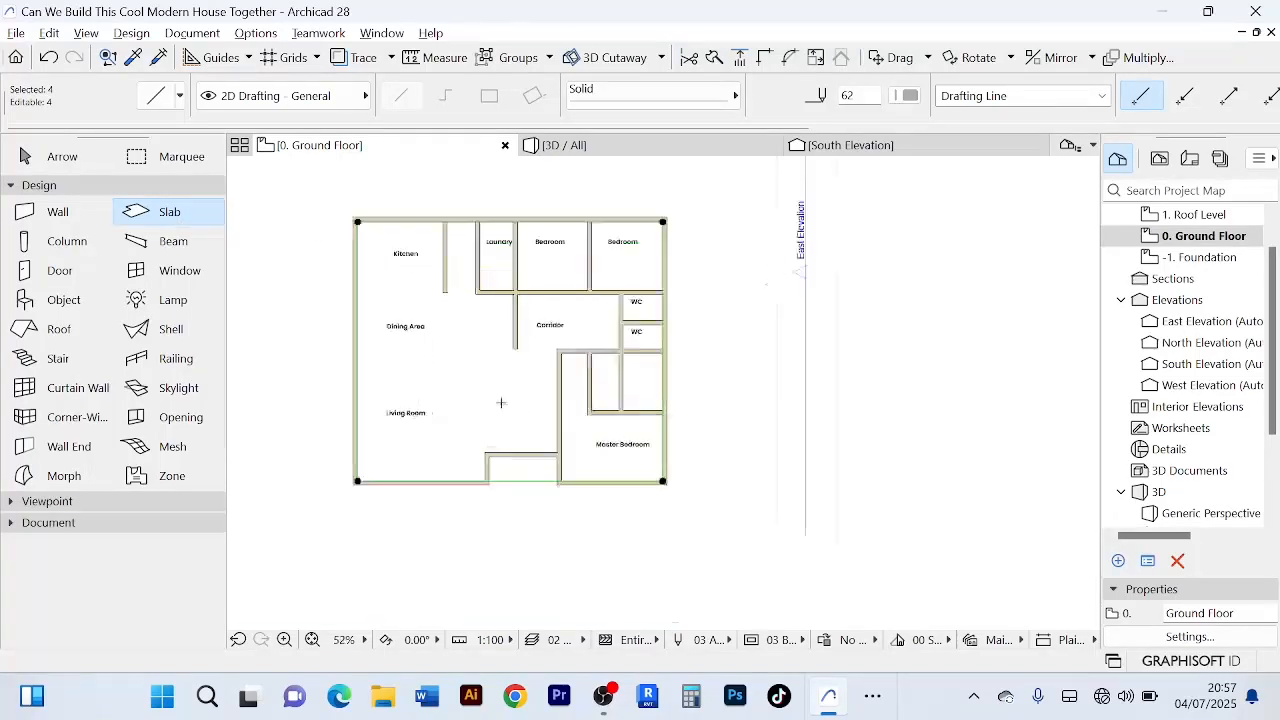
pyautogui.scroll(-2, 474, 410)
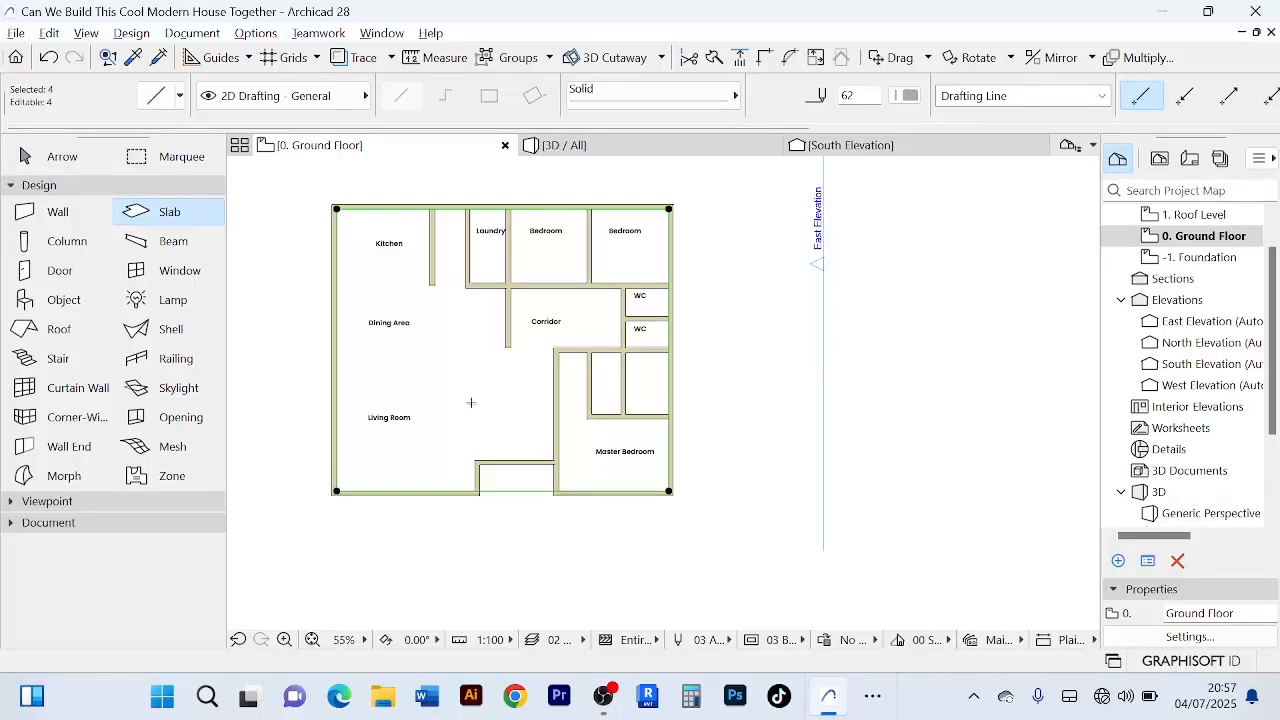
pyautogui.scroll(1, 471, 402)
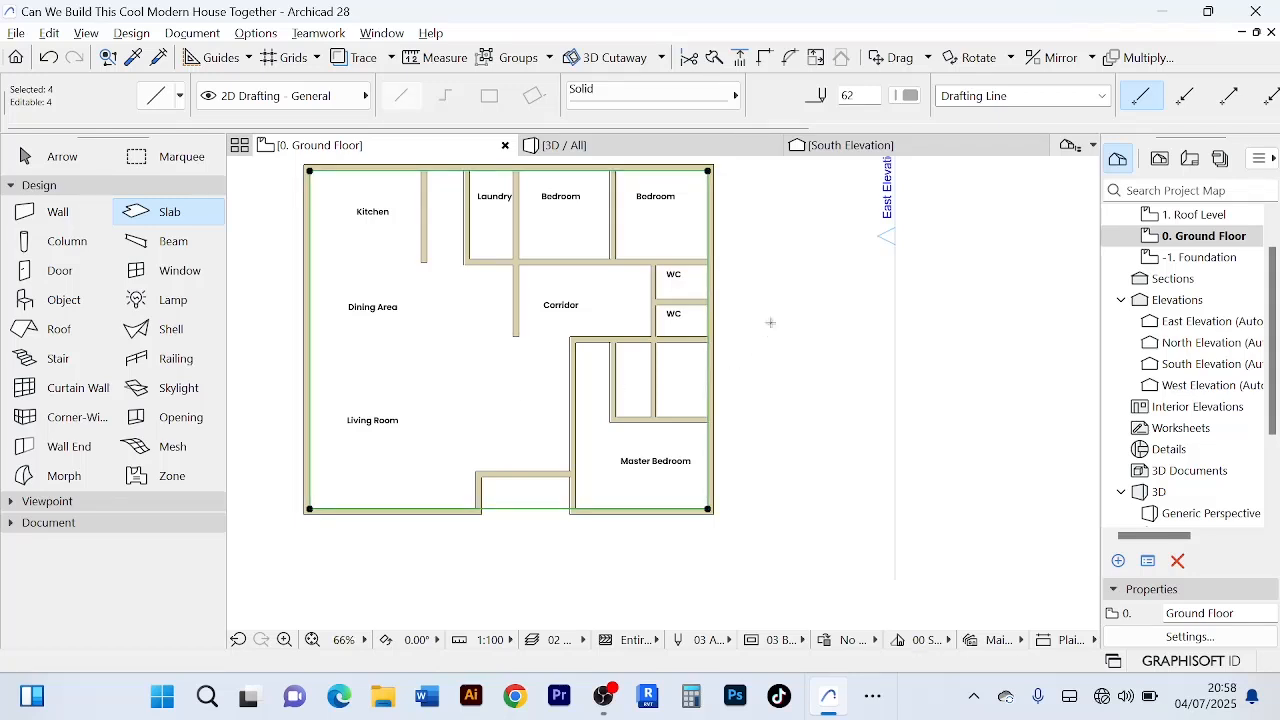
# - Switch to the 3D view and select the floor slab exposed in the entrance recess
pyautogui.click(24, 158)
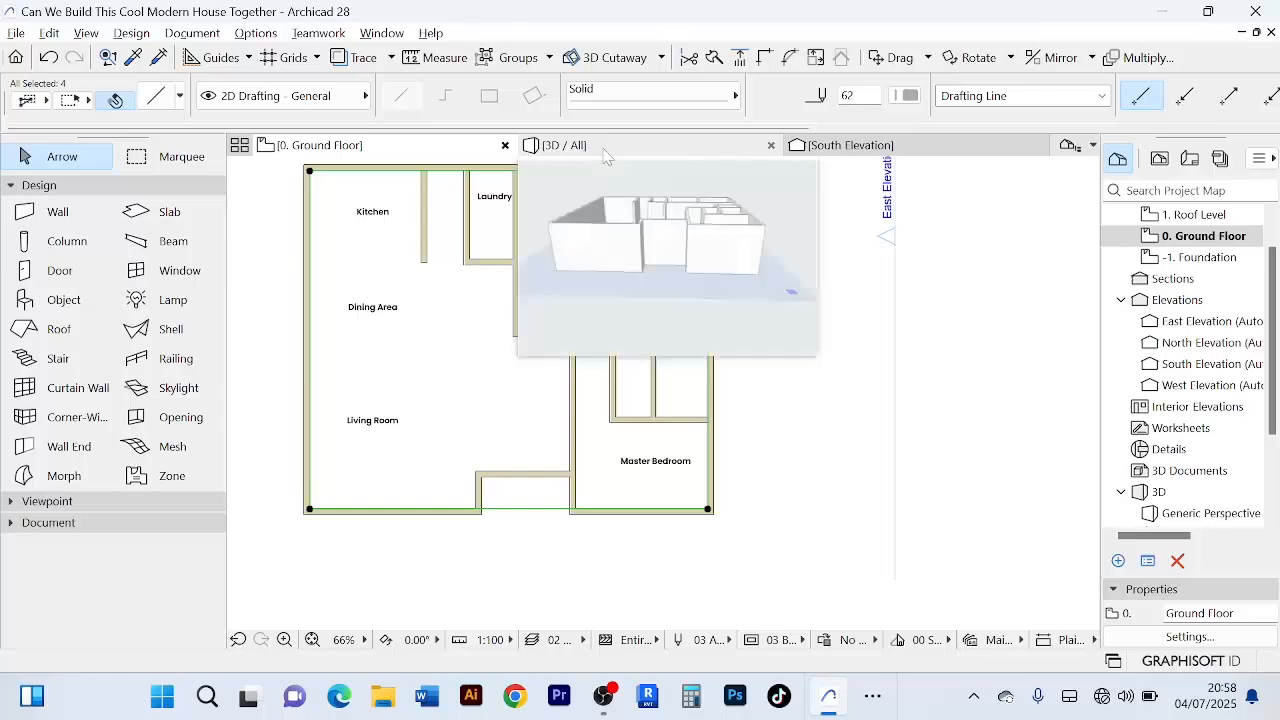
pyautogui.click(565, 145)
pyautogui.scroll(6, 665, 440)
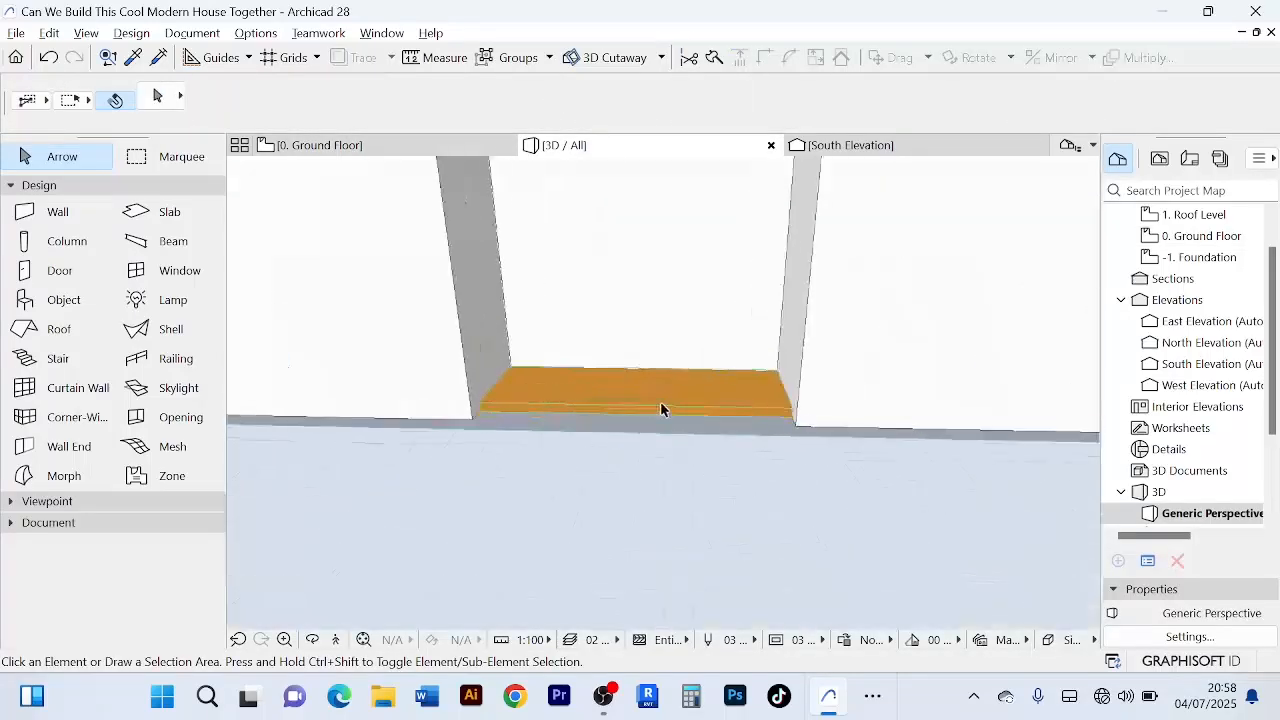
pyautogui.click(647, 410)
pyautogui.scroll(-5, 647, 410)
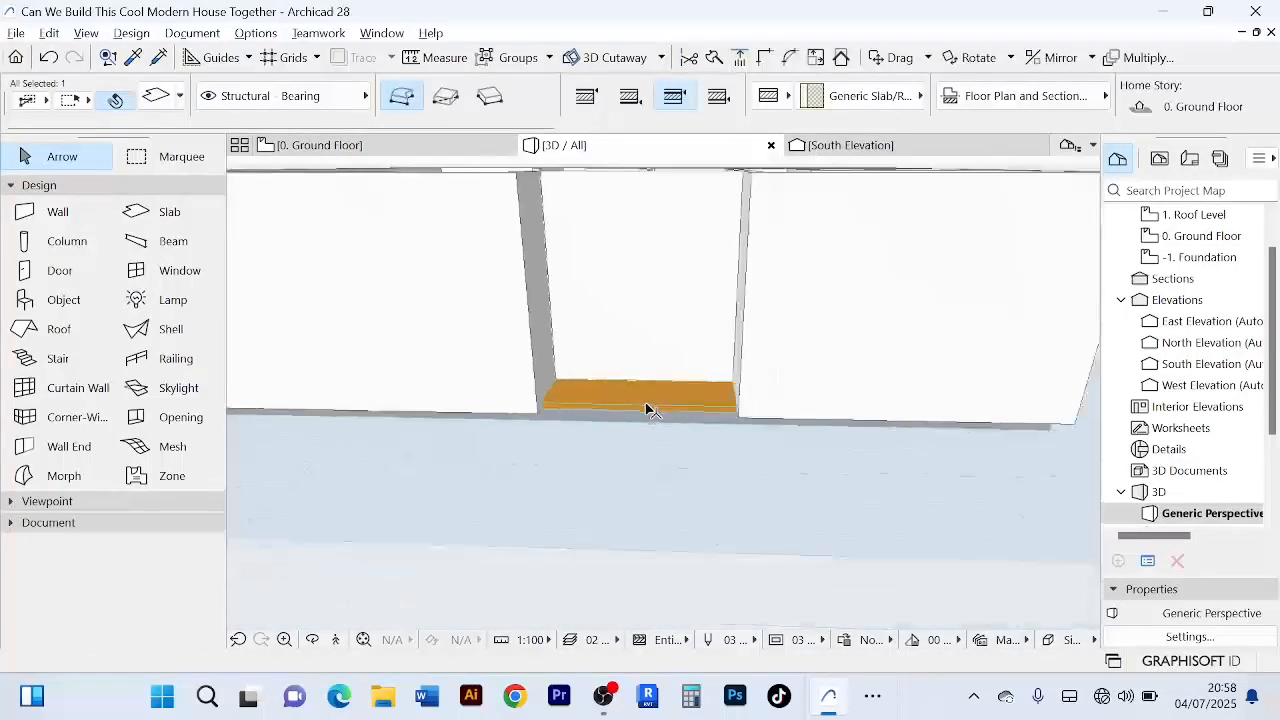
# - Examine the floor slab in 3D, checking how it spans the interior and meets the walls at the entrance recess
pyautogui.keyDown('shift'); pyautogui.moveTo(646, 408); pyautogui.dragTo(692, 534, button='middle'); pyautogui.keyUp('shift')
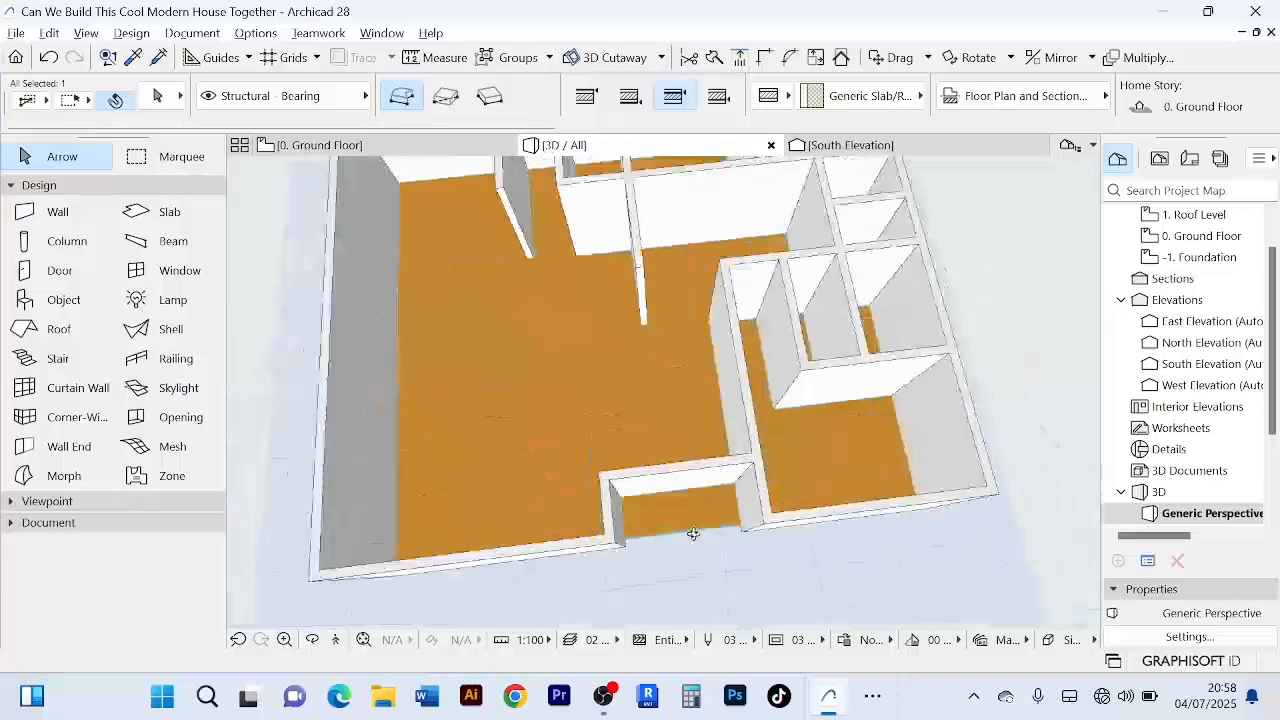
pyautogui.scroll(5, 634, 406)
pyautogui.scroll(-5, 555, 372)
pyautogui.keyDown('shift'); pyautogui.moveTo(556, 372); pyautogui.dragTo(572, 262, button='middle'); pyautogui.keyUp('shift')
pyautogui.scroll(5, 601, 431)
pyautogui.scroll(-8, 604, 432)
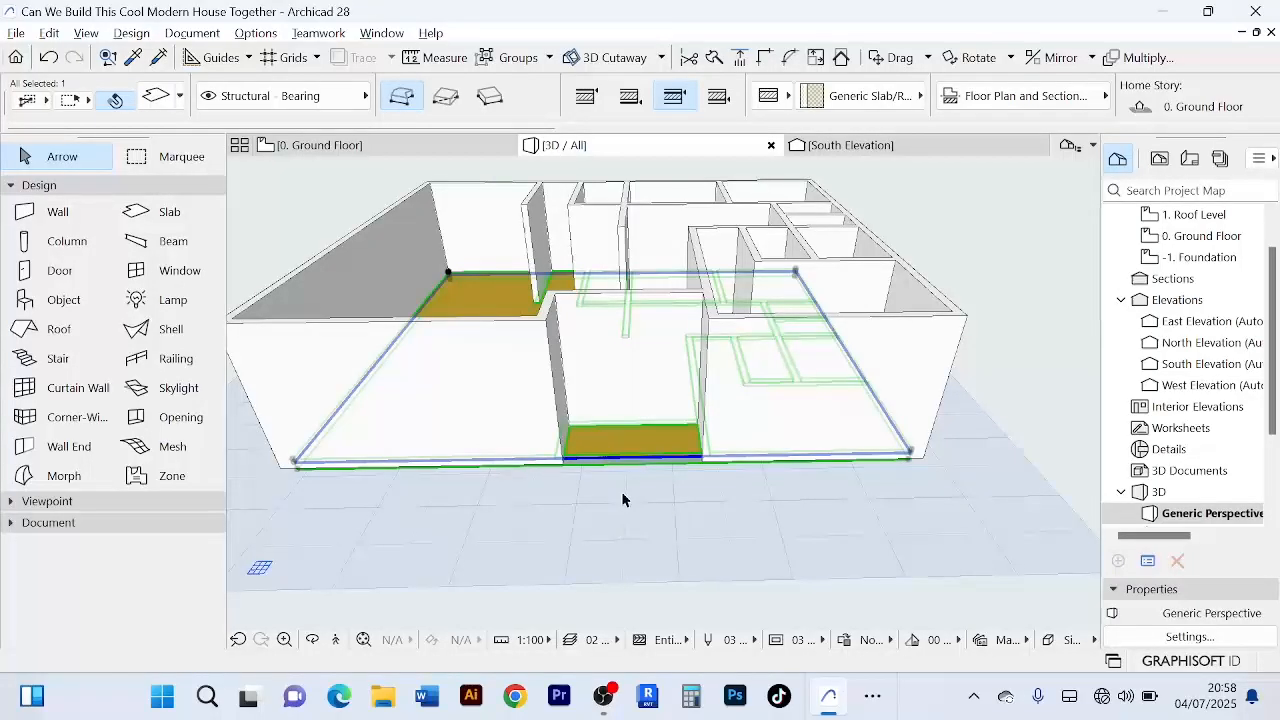
pyautogui.press('Escape')
pyautogui.scroll(2, 626, 500)
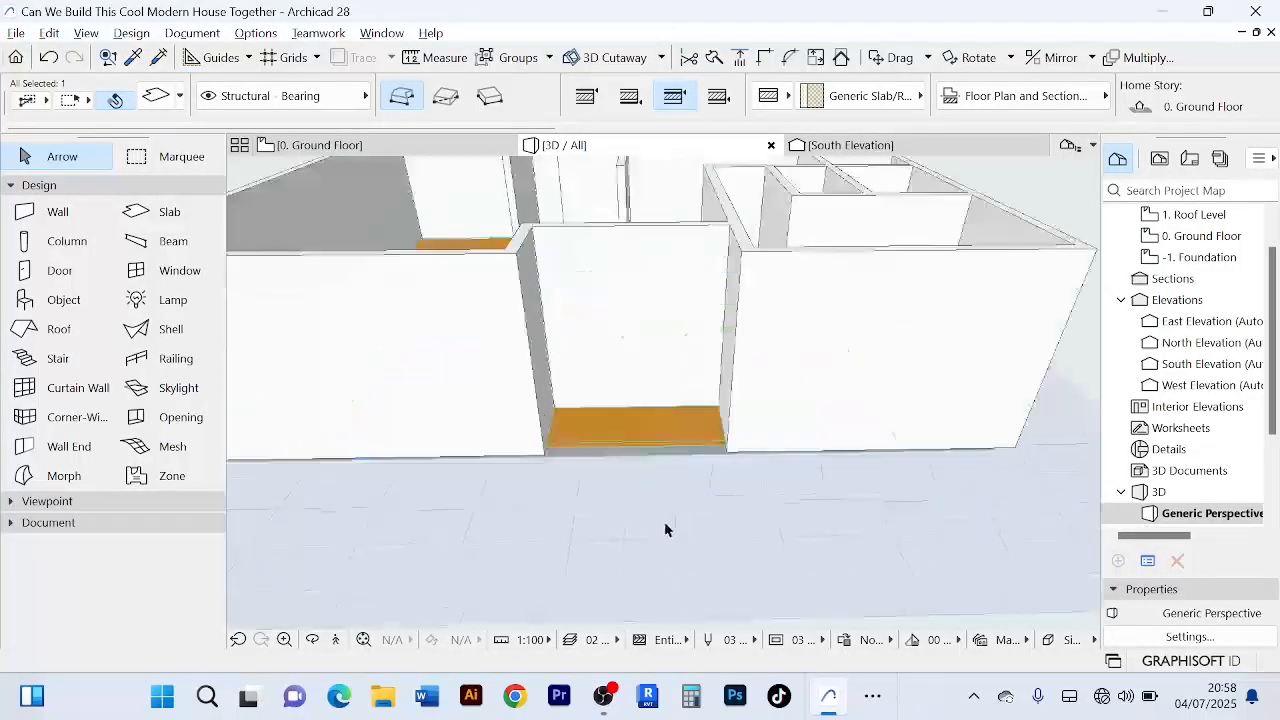
pyautogui.scroll(-1, 672, 527)
pyautogui.scroll(3, 628, 535)
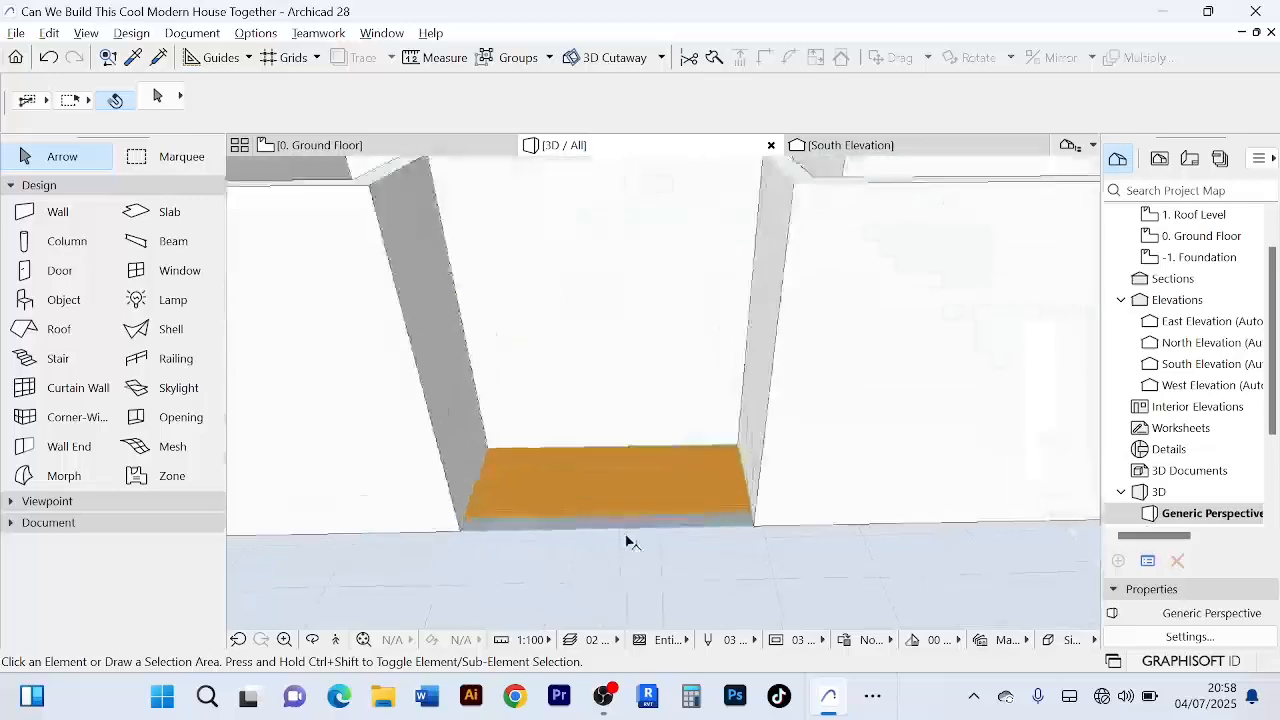
# - Change the floor slab to a basic Concrete - Structural structure with a thickness of 200 in its selection settings
pyautogui.click(618, 515)
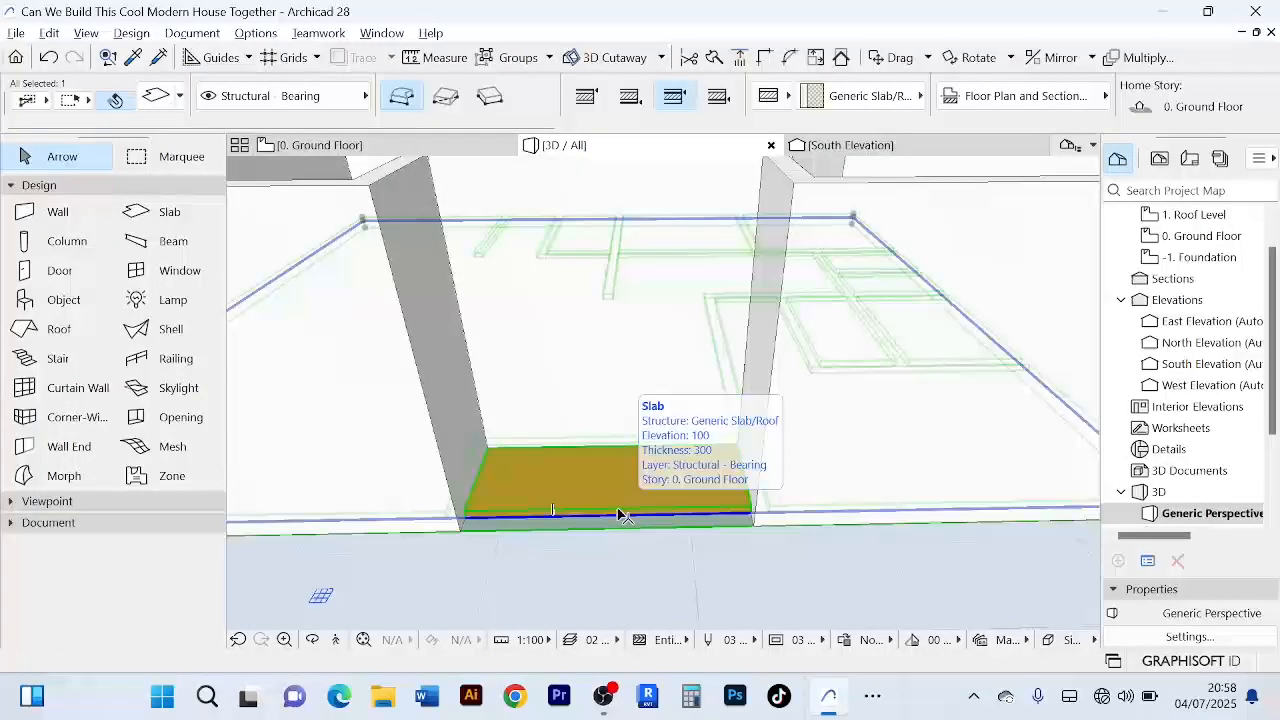
pyautogui.rightClick(618, 515)
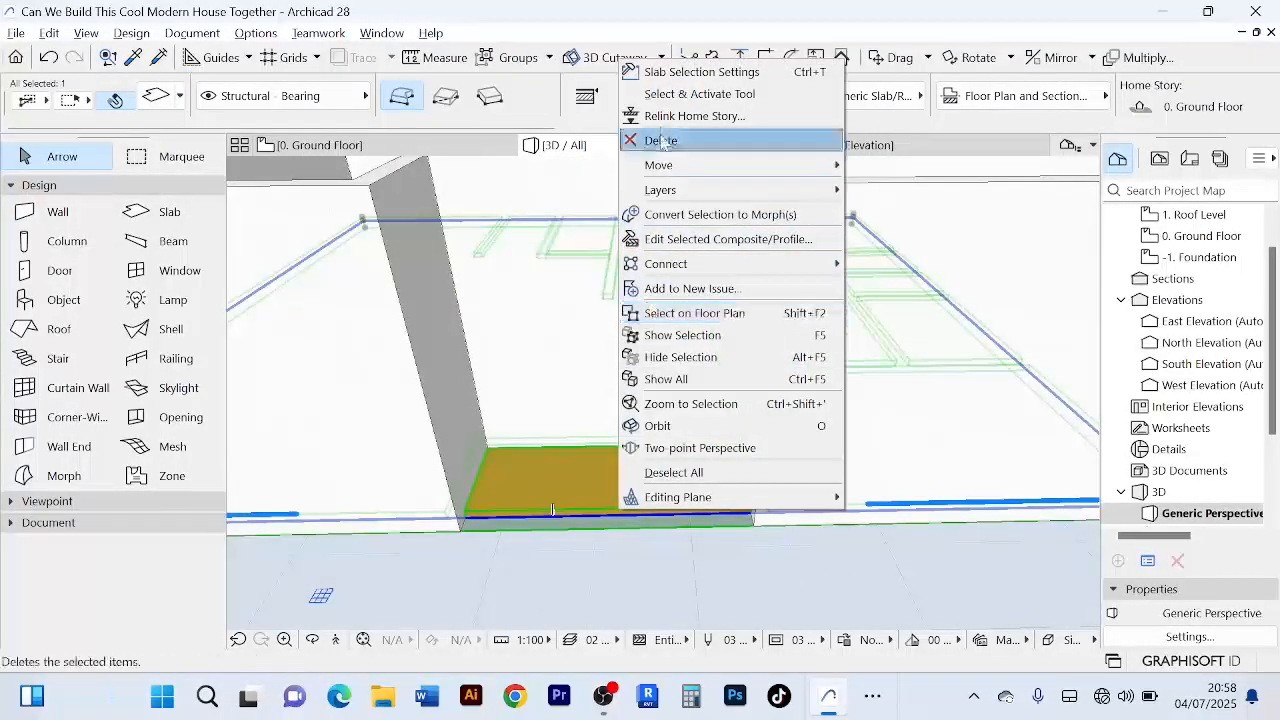
pyautogui.click(700, 72)
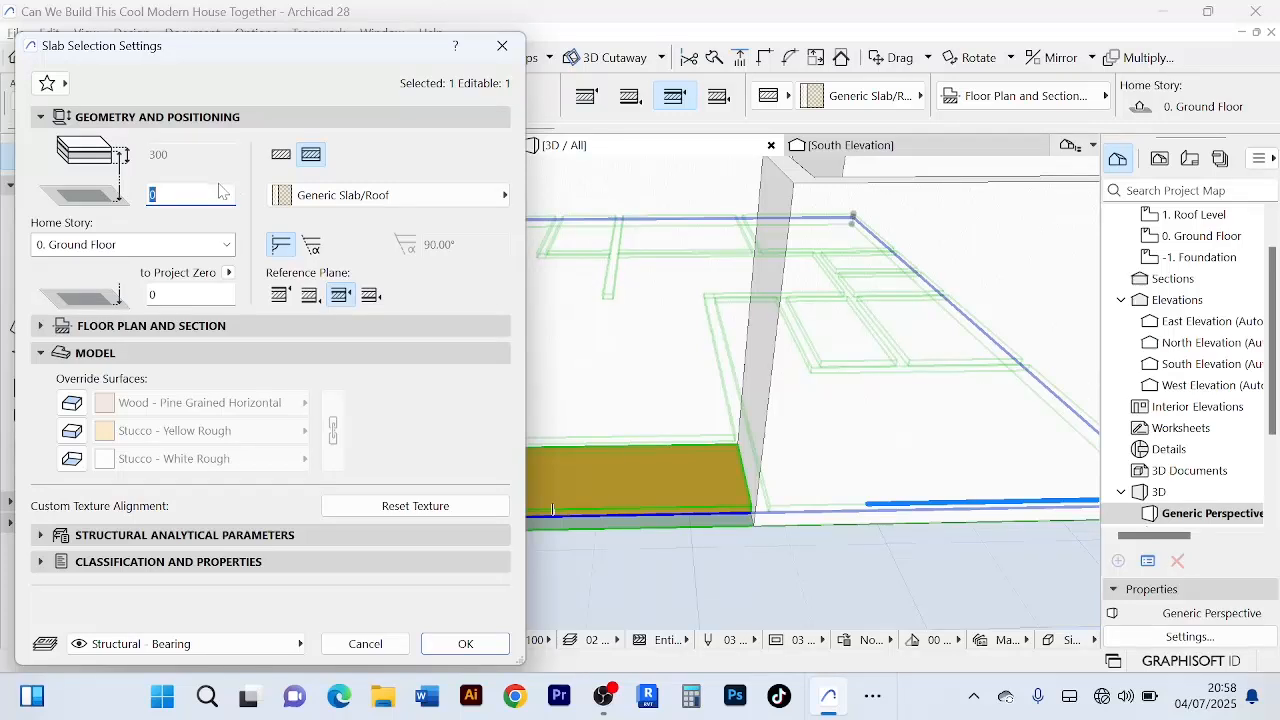
pyautogui.click(281, 156)
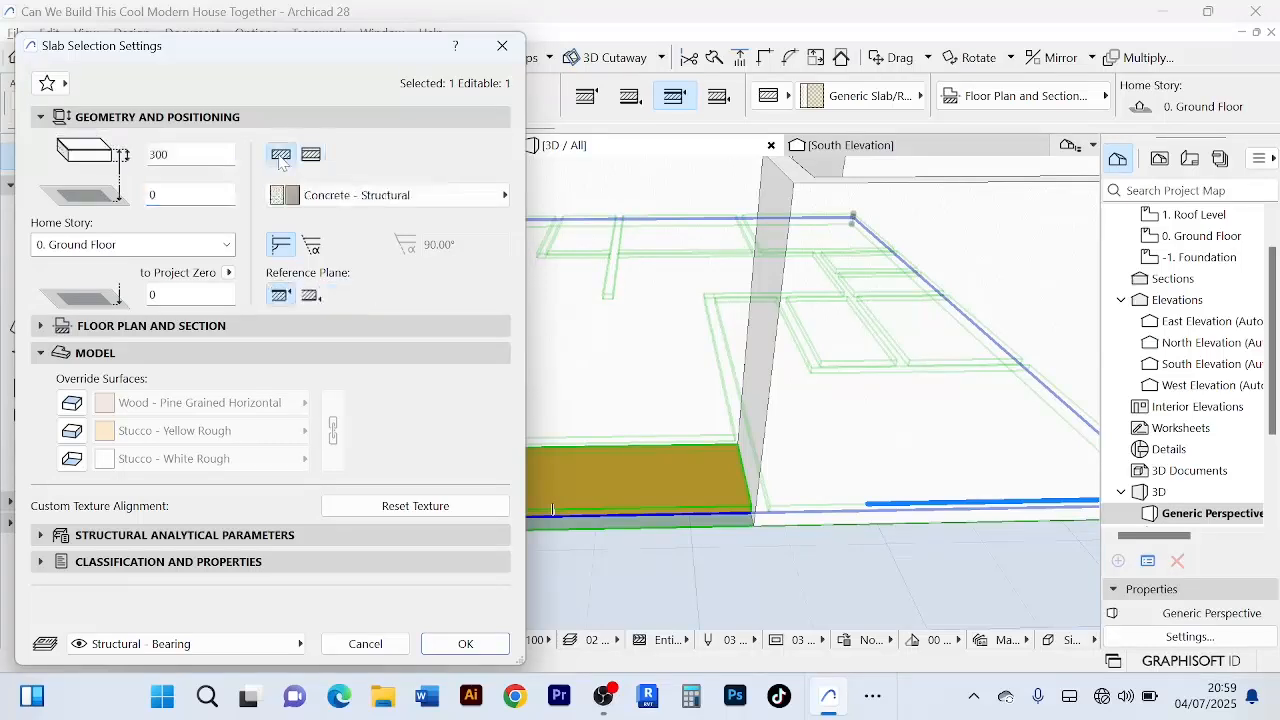
pyautogui.click(160, 154)
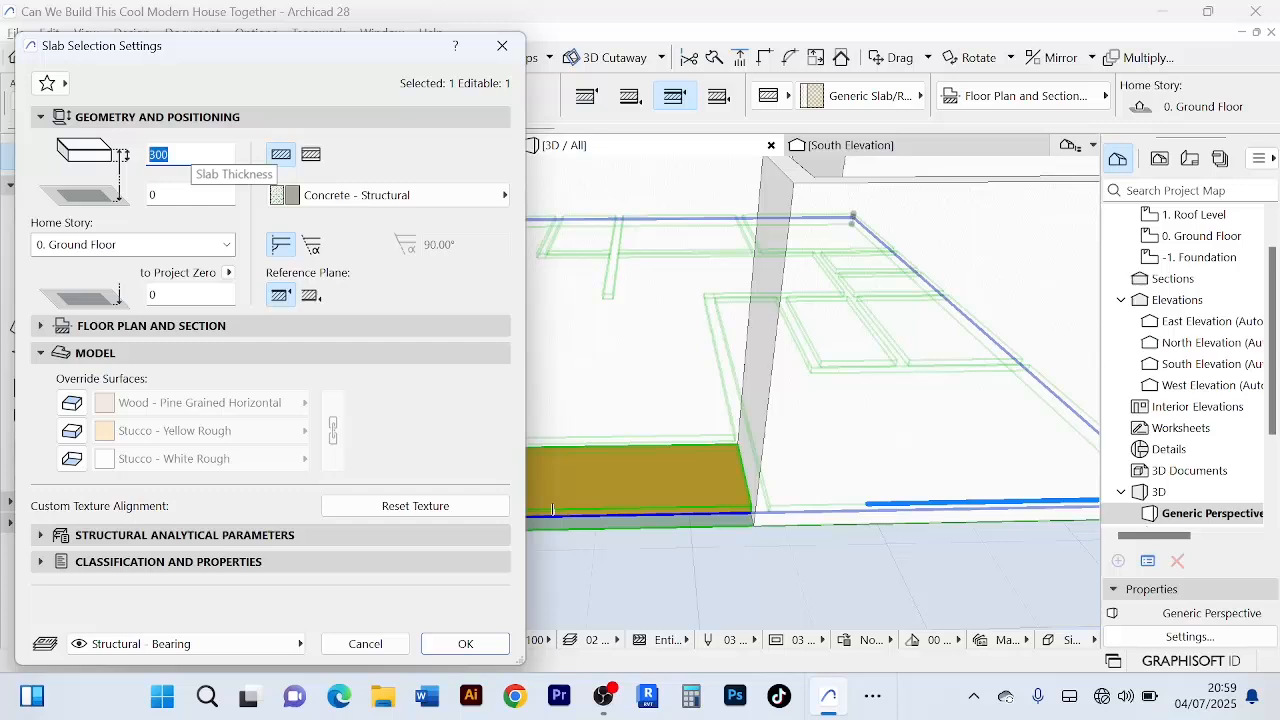
pyautogui.write('200')
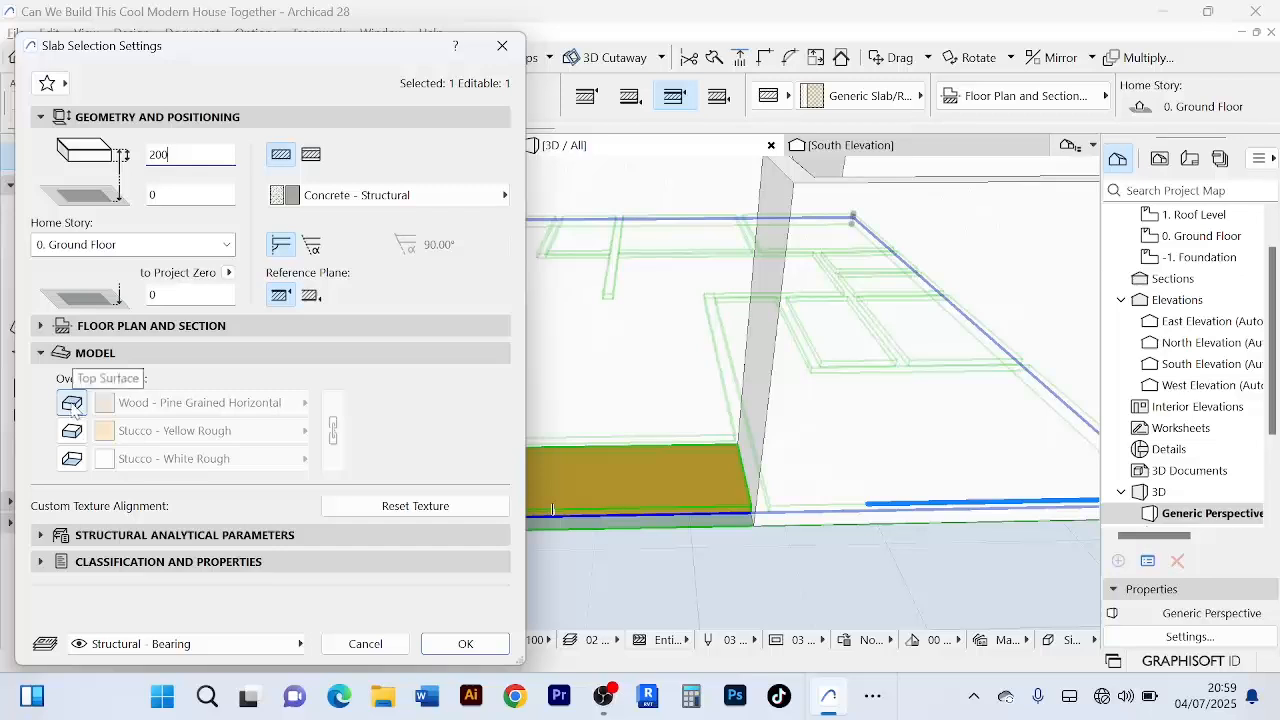
# - Review the slab's geometry and its floor plan and section settings, including cut lines, outlines, pens and cover fills
pyautogui.click(40, 353)
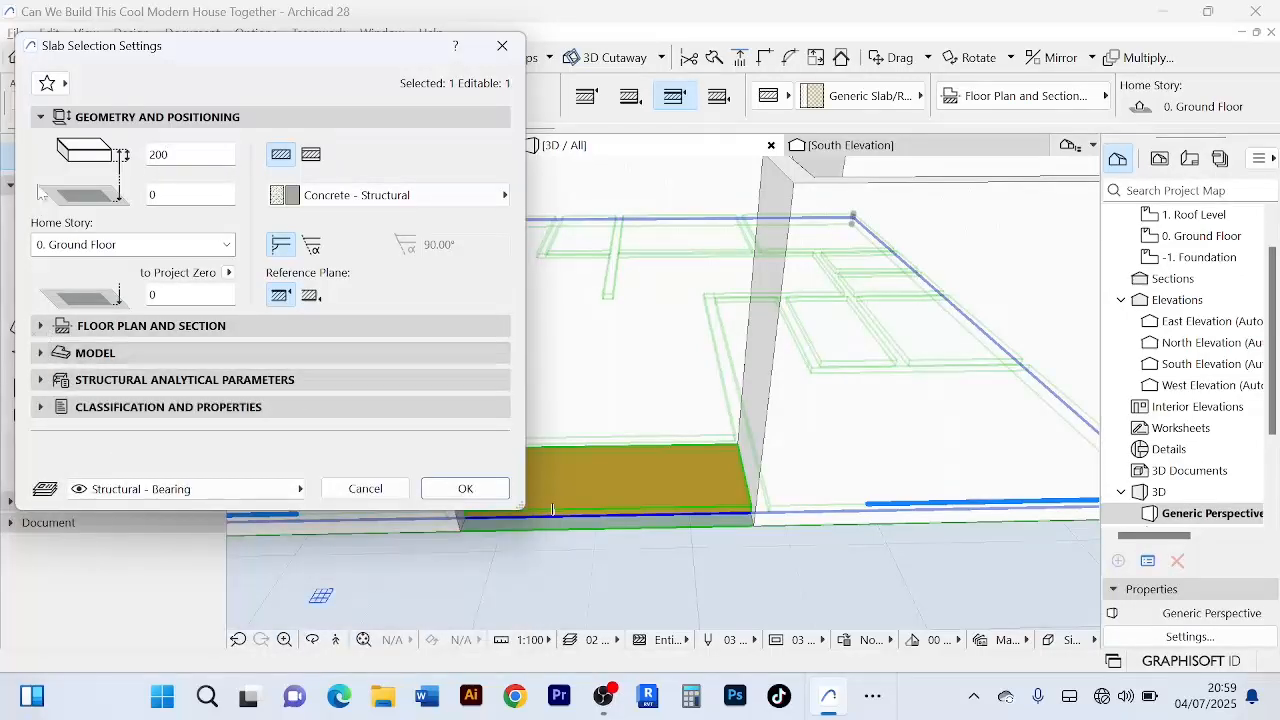
pyautogui.click(41, 118)
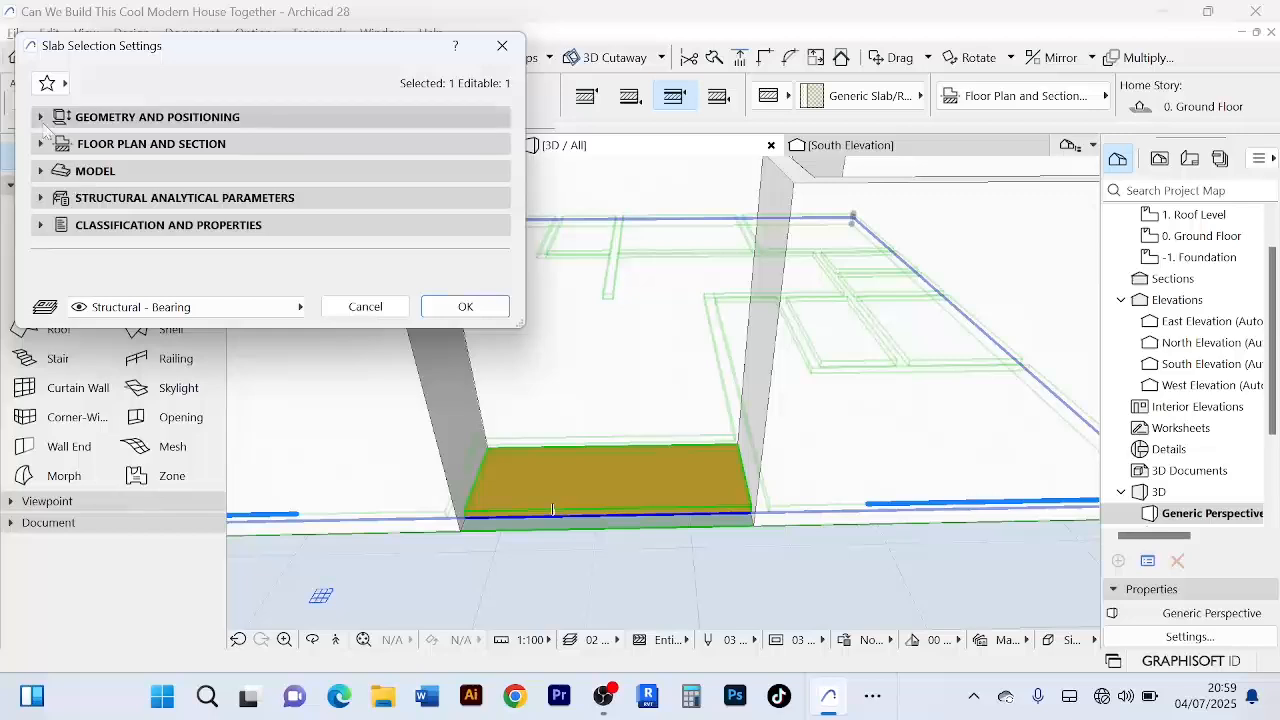
pyautogui.click(40, 118)
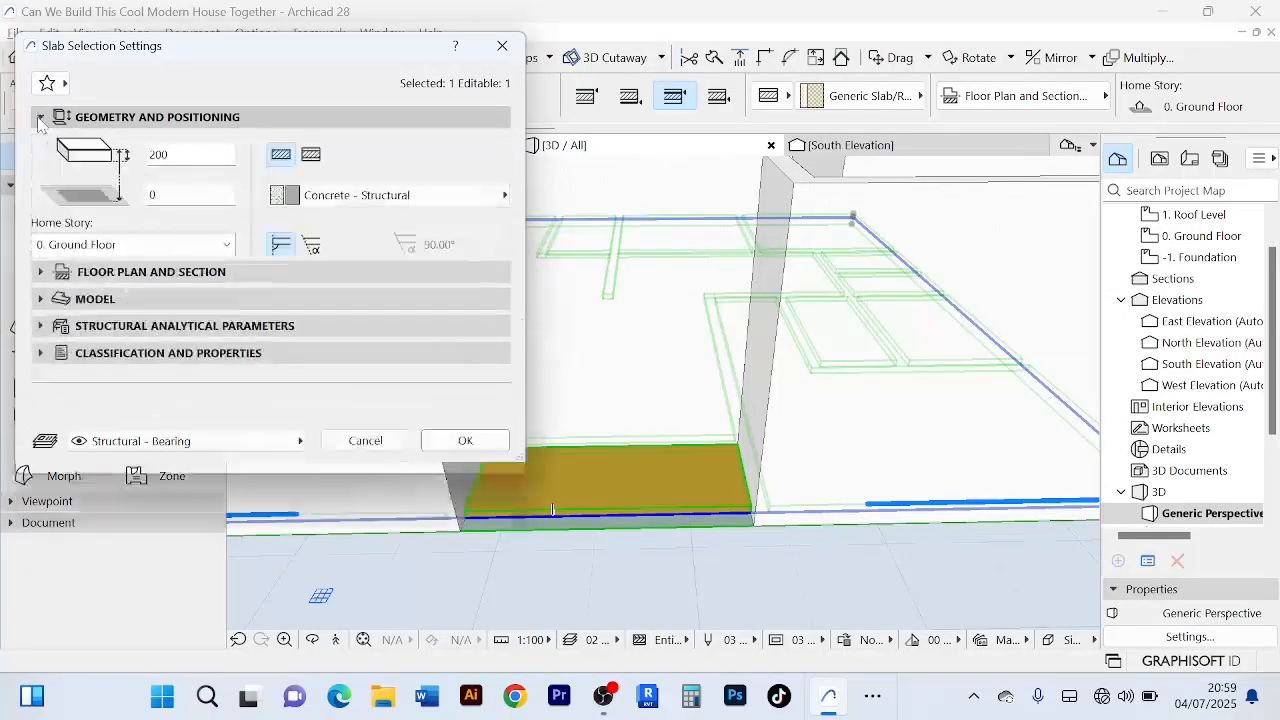
pyautogui.doubleClick(170, 155)
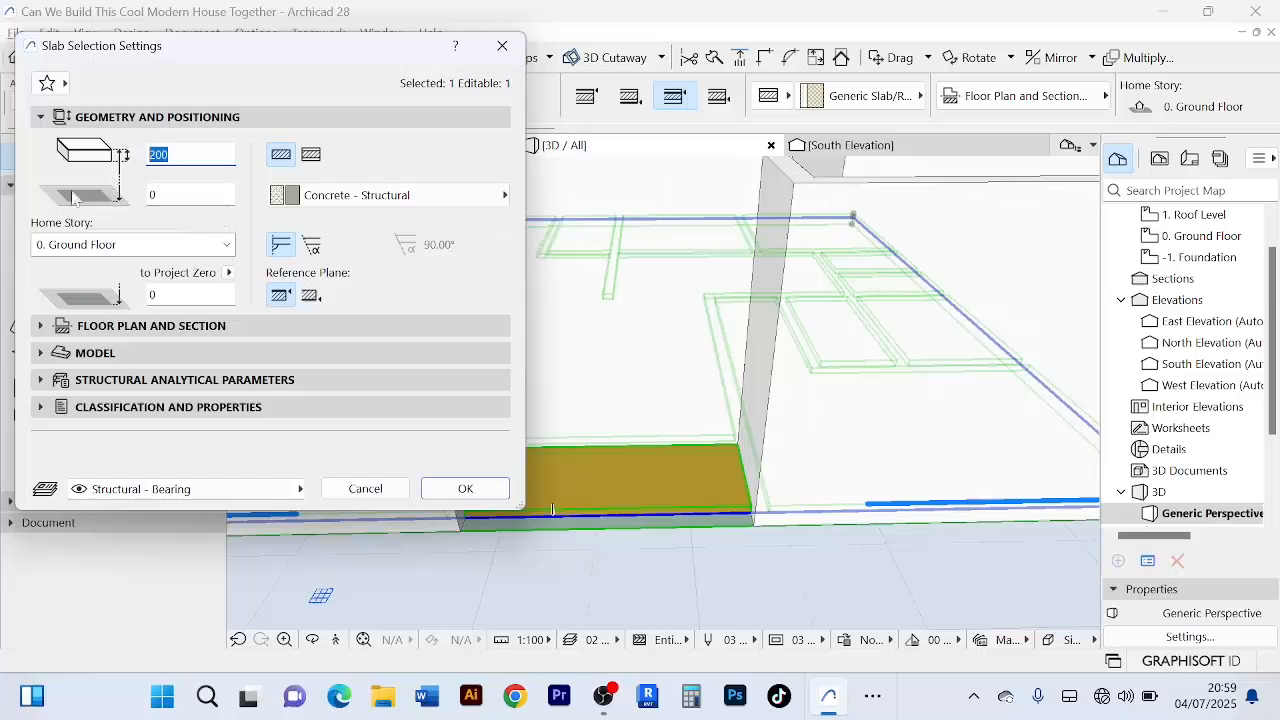
pyautogui.click(39, 118)
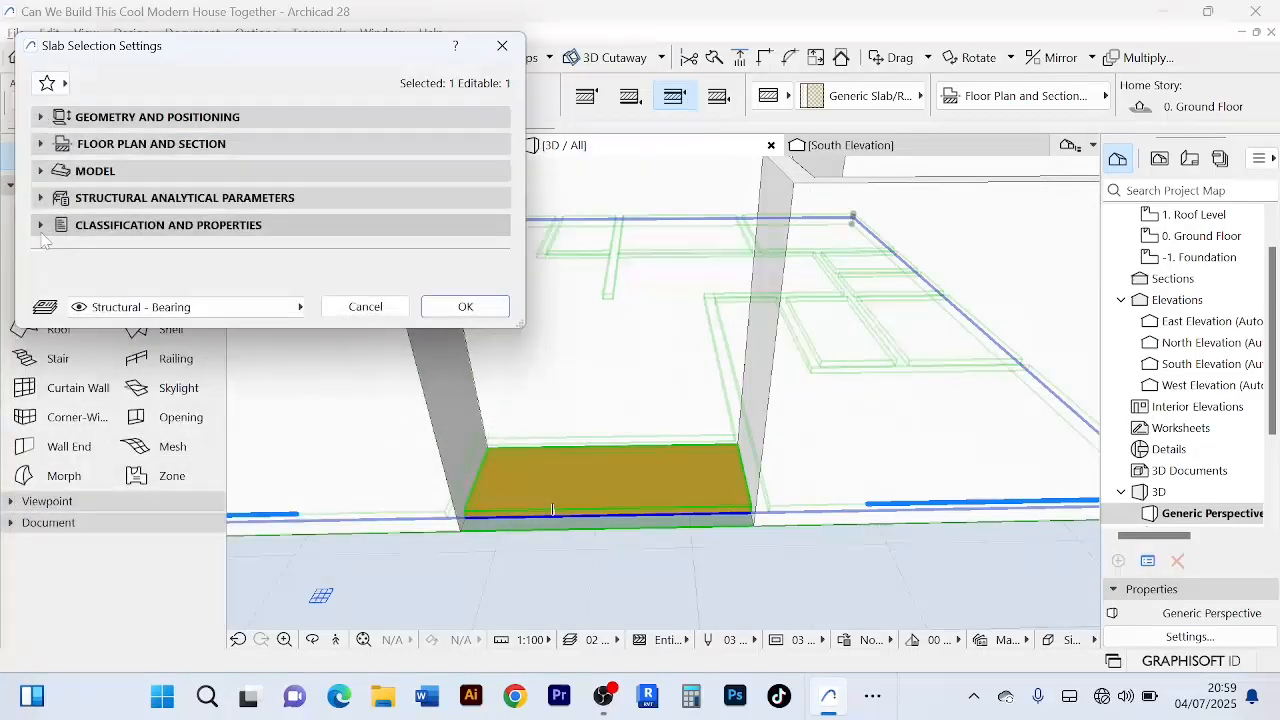
pyautogui.click(40, 144)
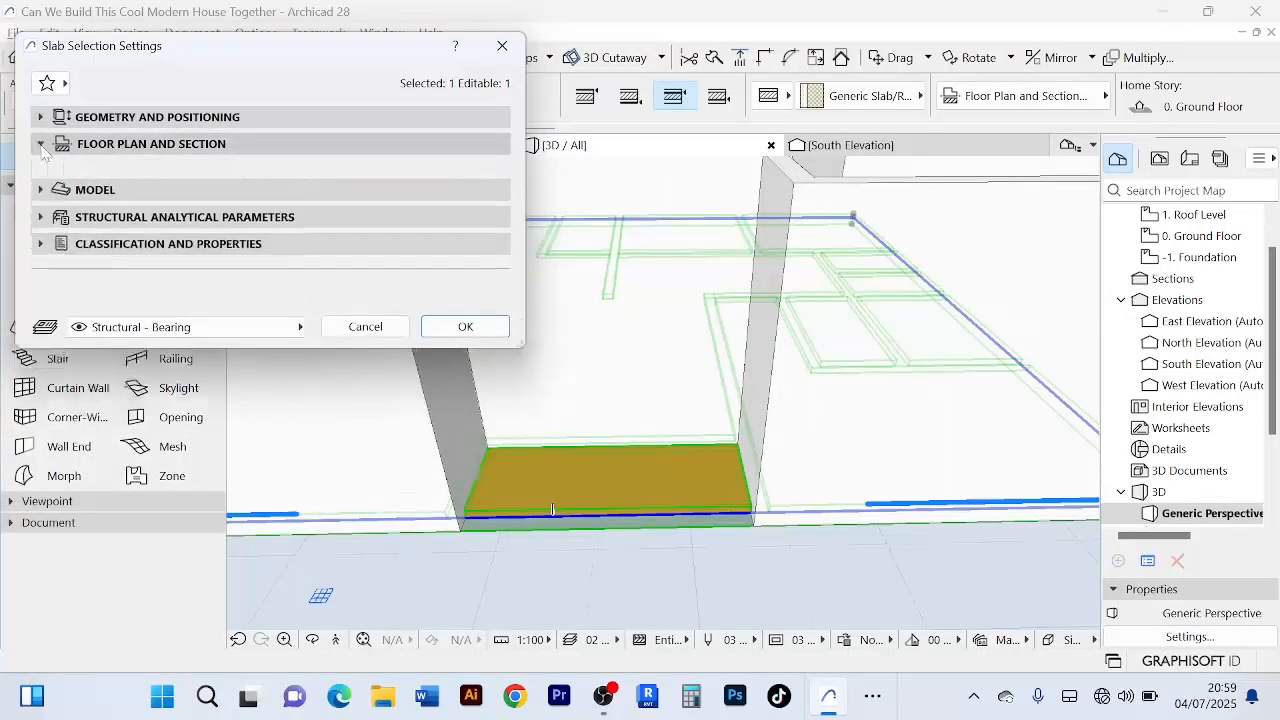
pyautogui.scroll(-1, 293, 252)
pyautogui.scroll(-1, 293, 252)
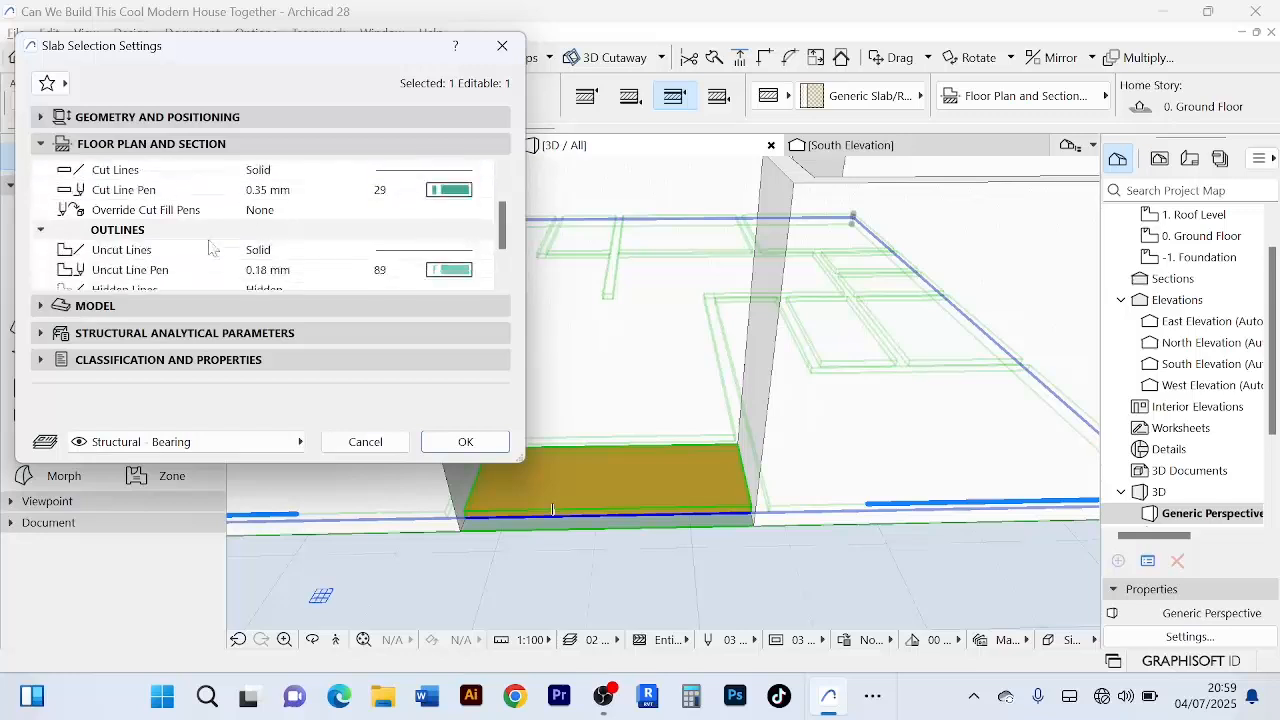
pyautogui.scroll(-2, 300, 245)
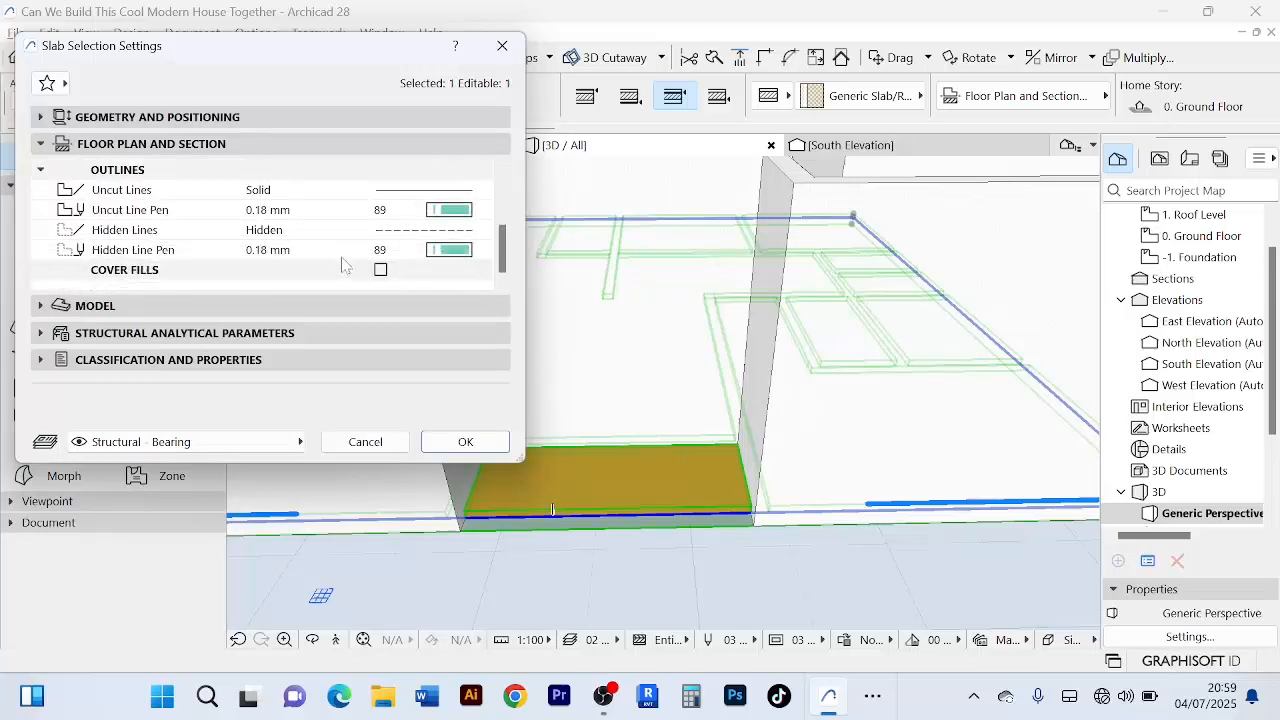
pyautogui.scroll(3, 345, 265)
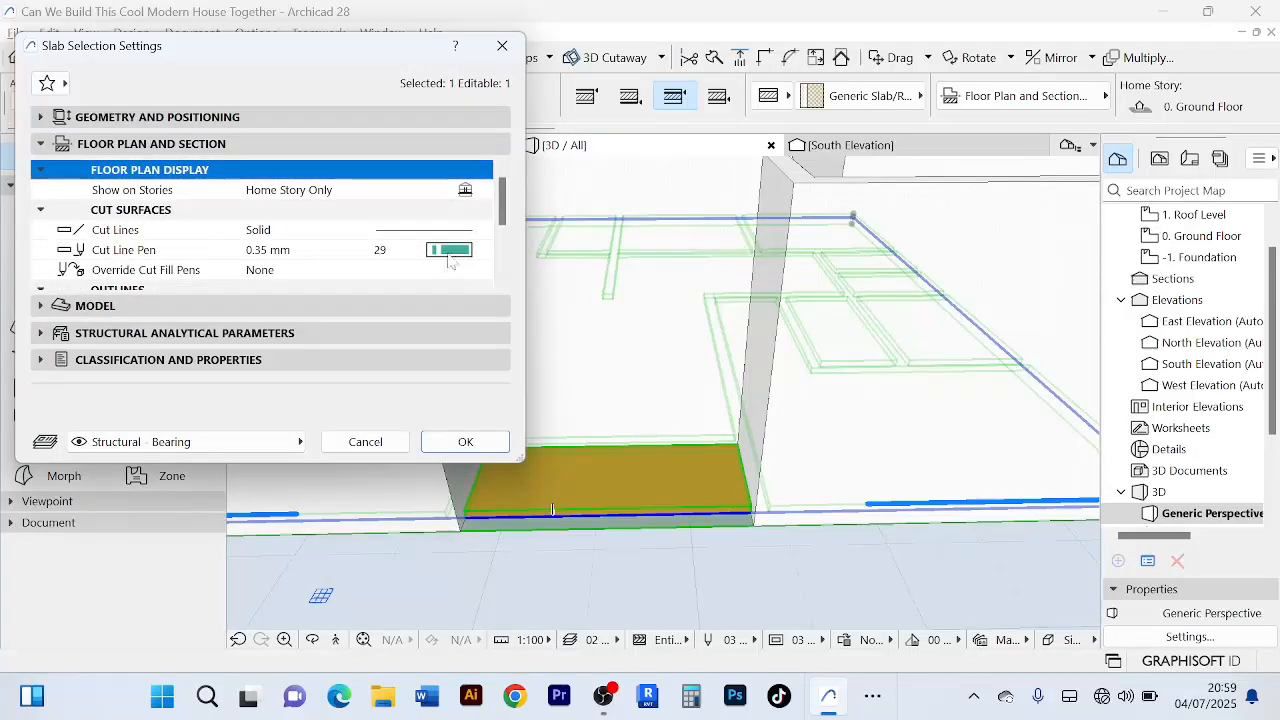
pyautogui.scroll(-2, 450, 255)
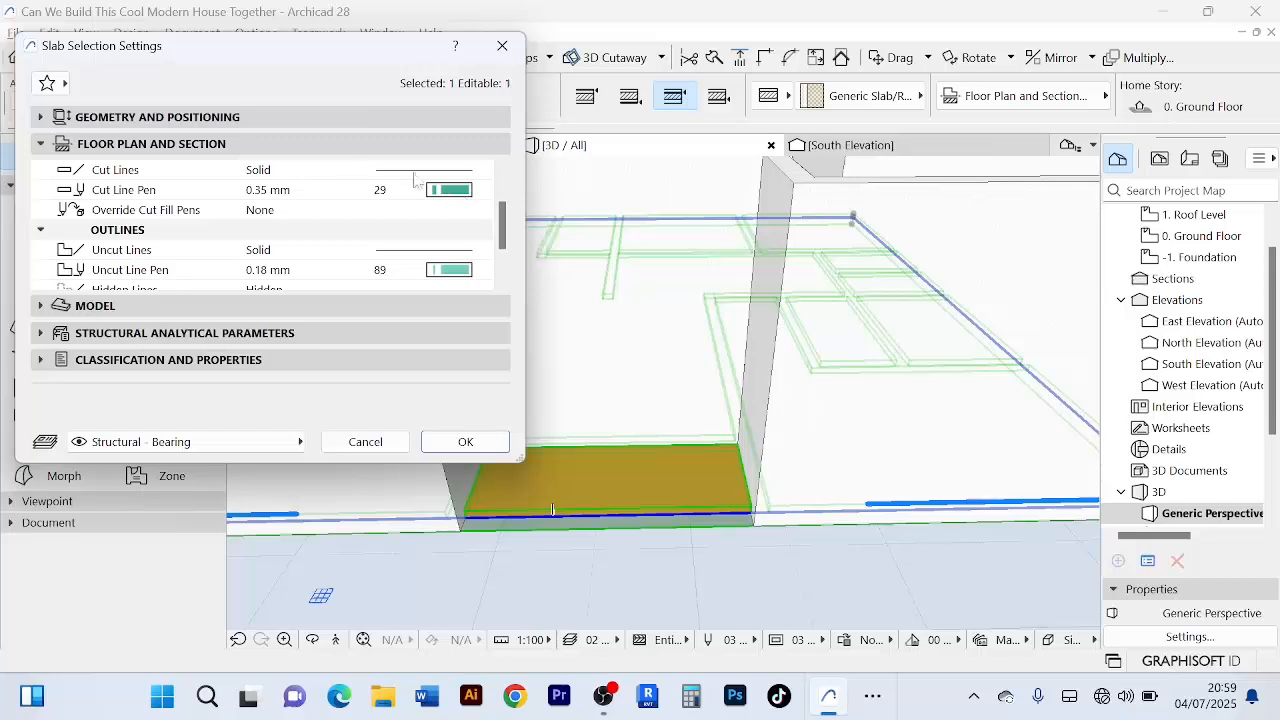
pyautogui.click(39, 146)
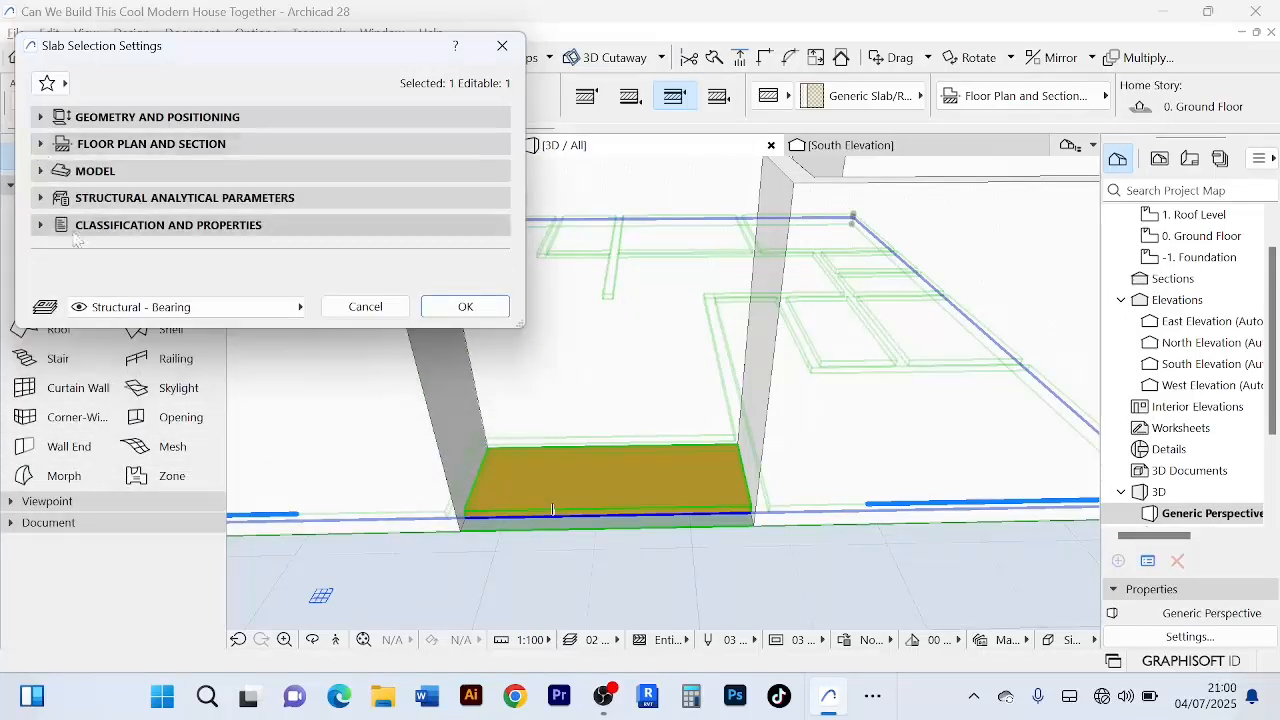
# - Enable surface overrides for the slab's top, edge and bottom surfaces
pyautogui.click(40, 172)
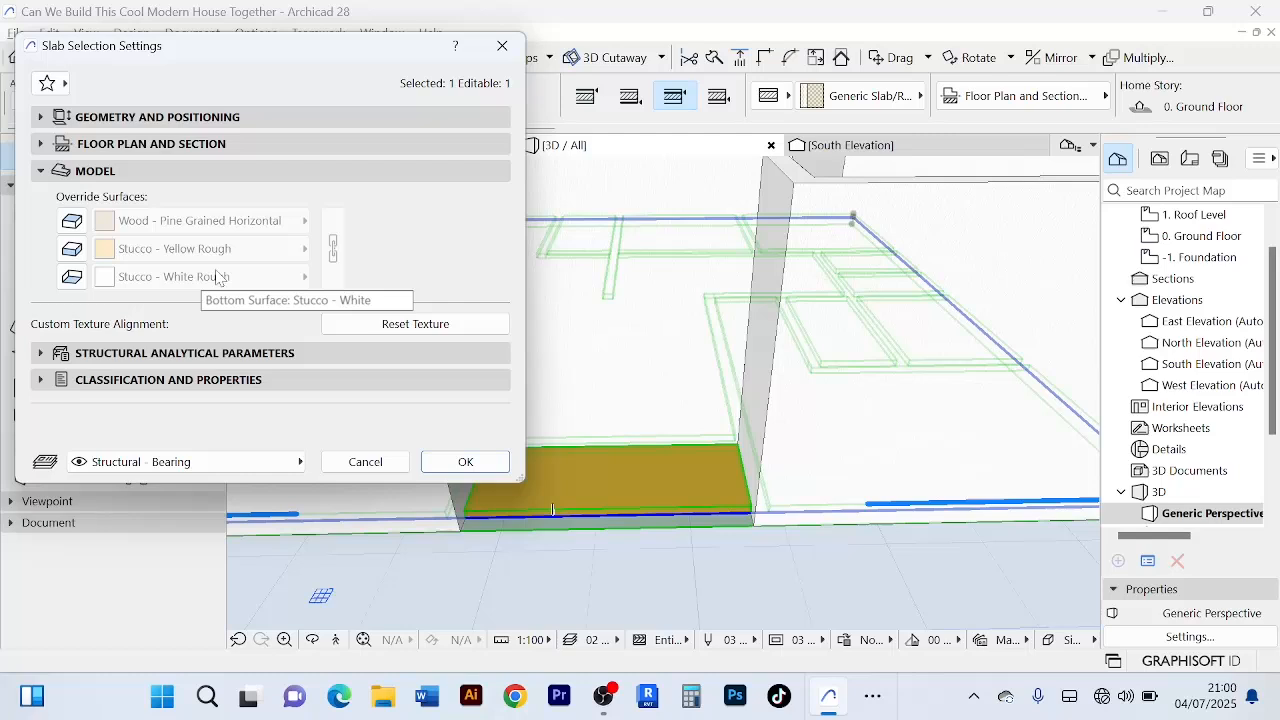
pyautogui.click(72, 221)
pyautogui.click(72, 248)
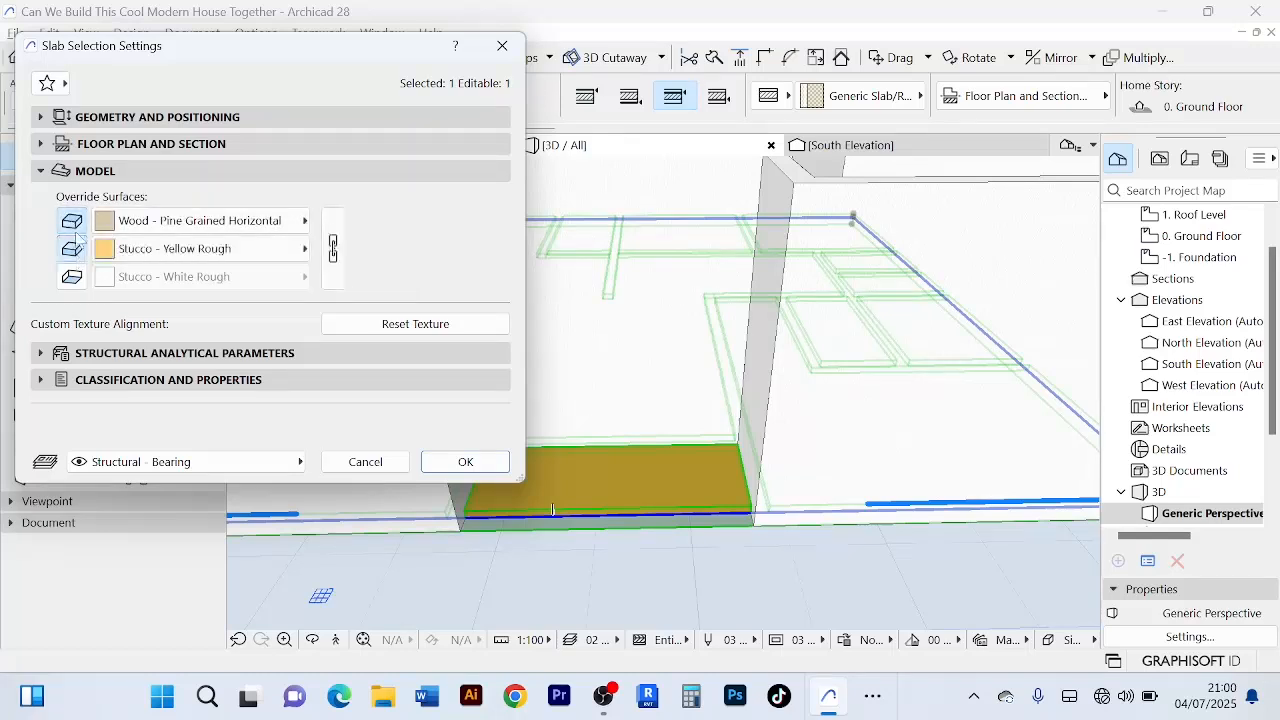
pyautogui.click(76, 280)
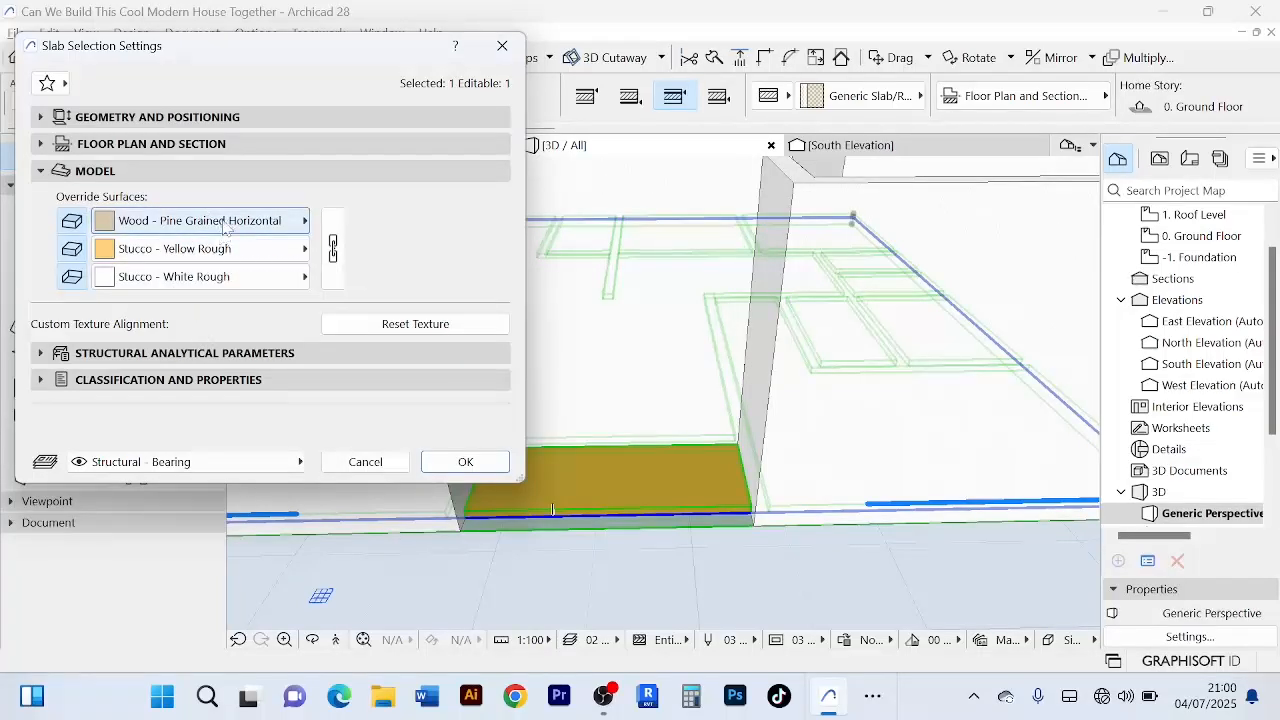
# - Assign Tiles - Tan 30x30 to the slab's top surface and link all three surfaces to it
pyautogui.click(305, 221)
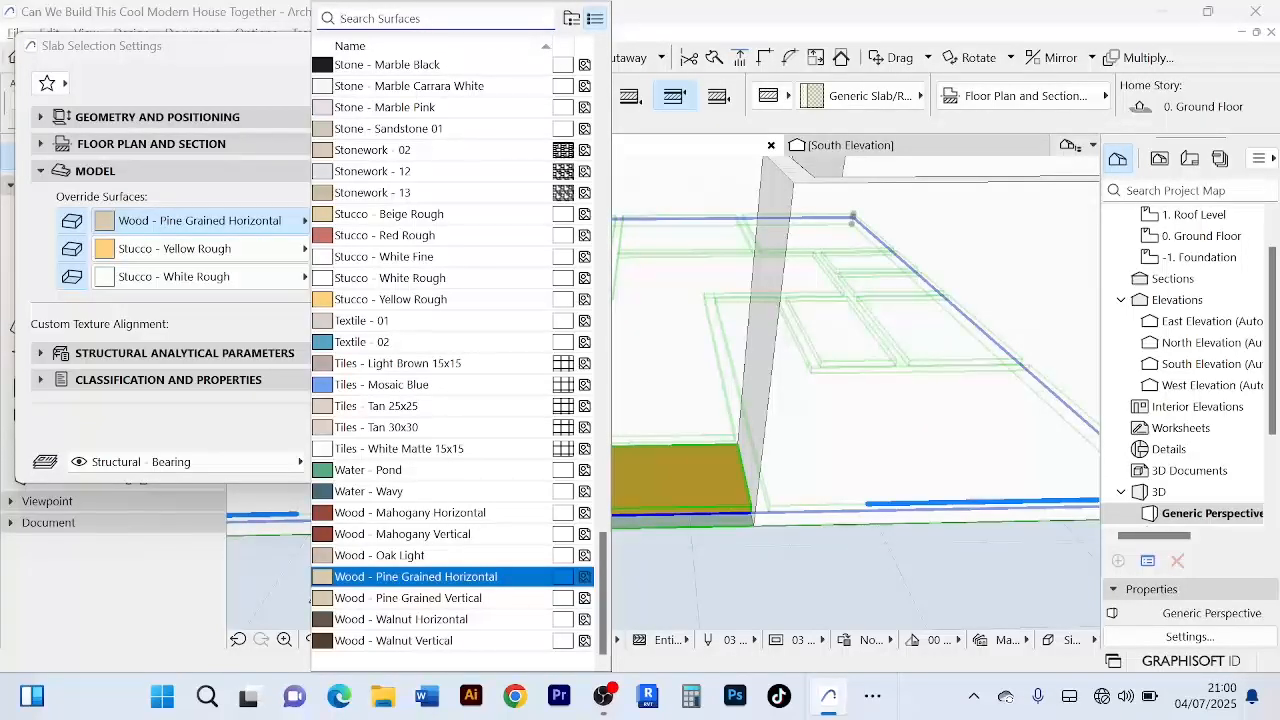
pyautogui.write('tile')
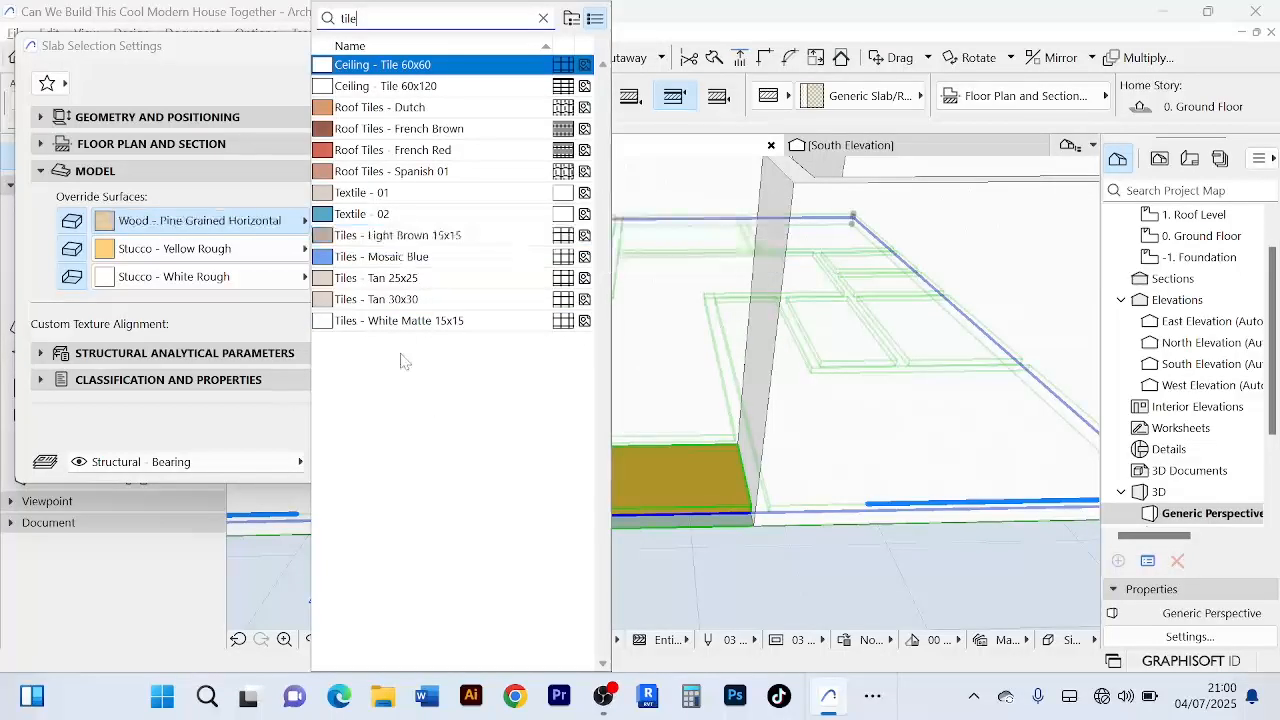
pyautogui.click(390, 300)
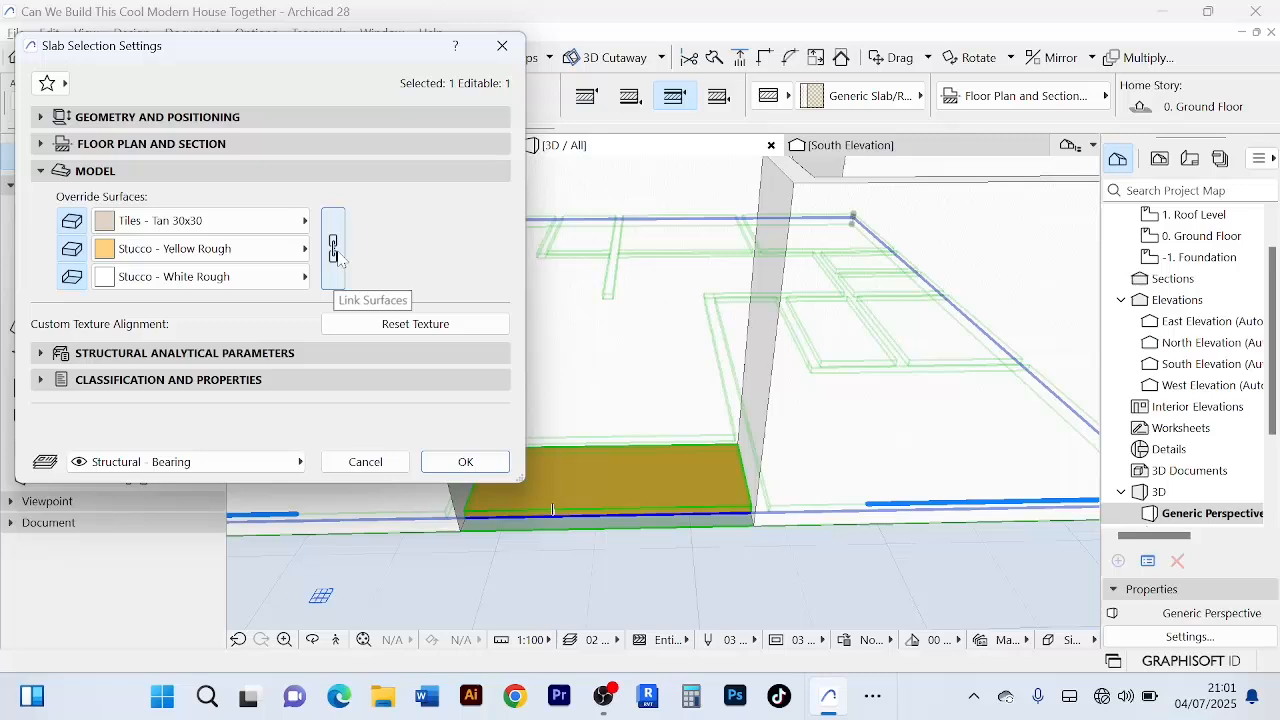
pyautogui.click(334, 250)
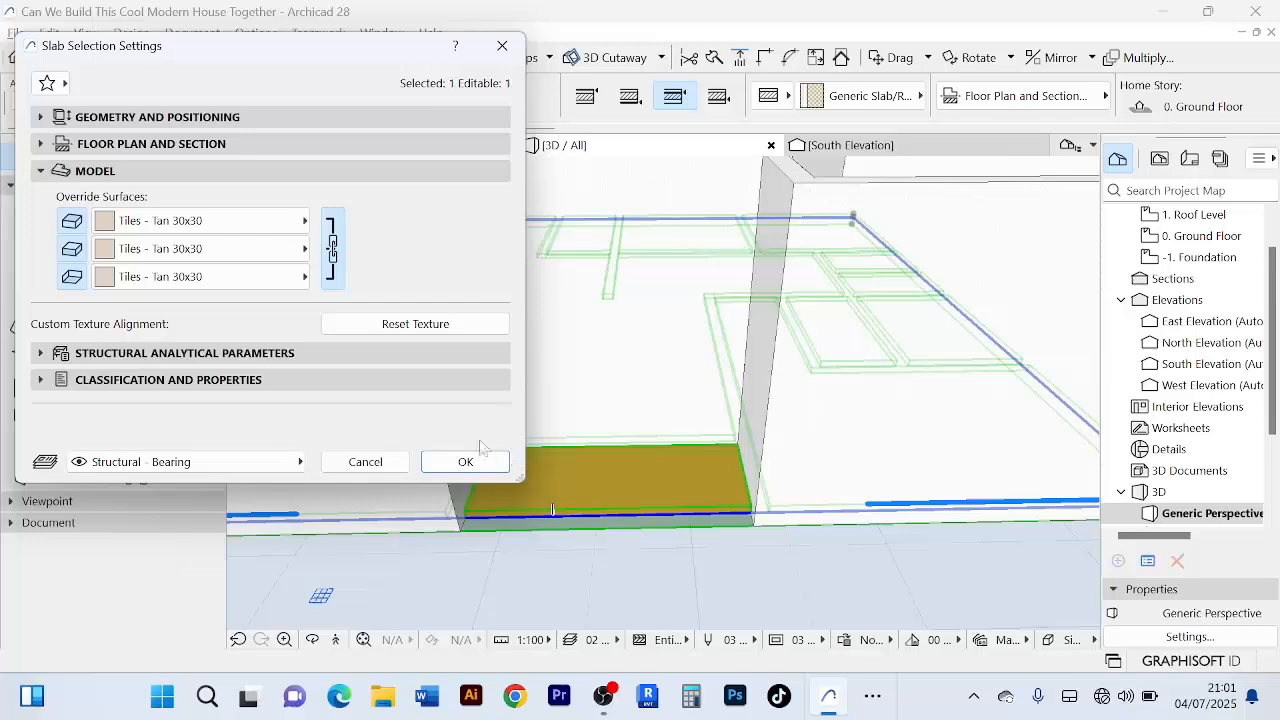
# - Apply the new slab settings and deselect the slab in the 3D view
pyautogui.click(40, 172)
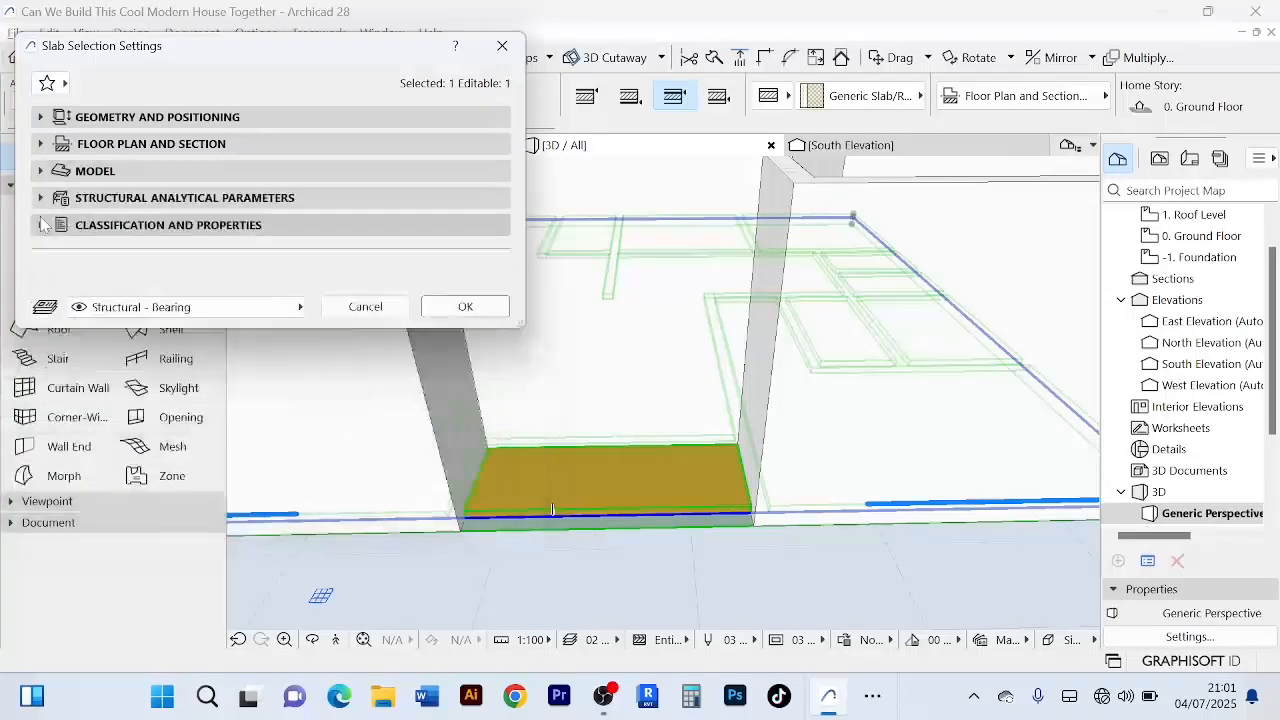
pyautogui.click(39, 196)
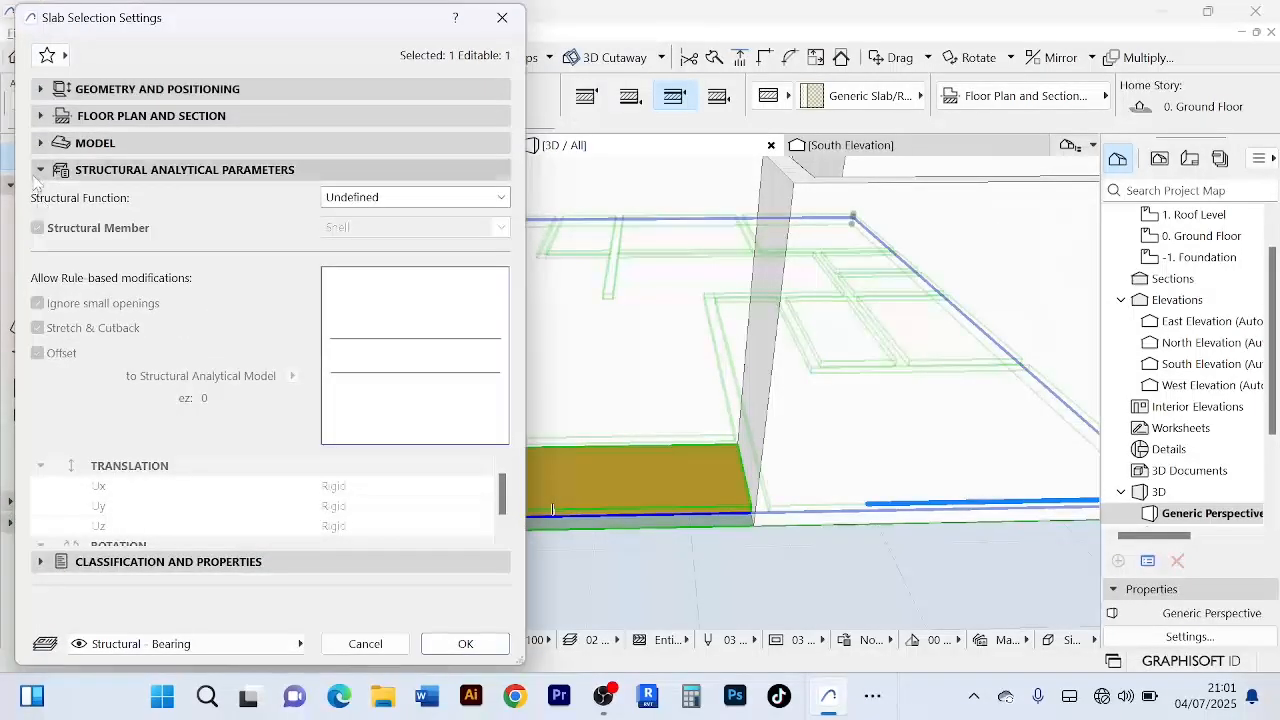
pyautogui.click(40, 170)
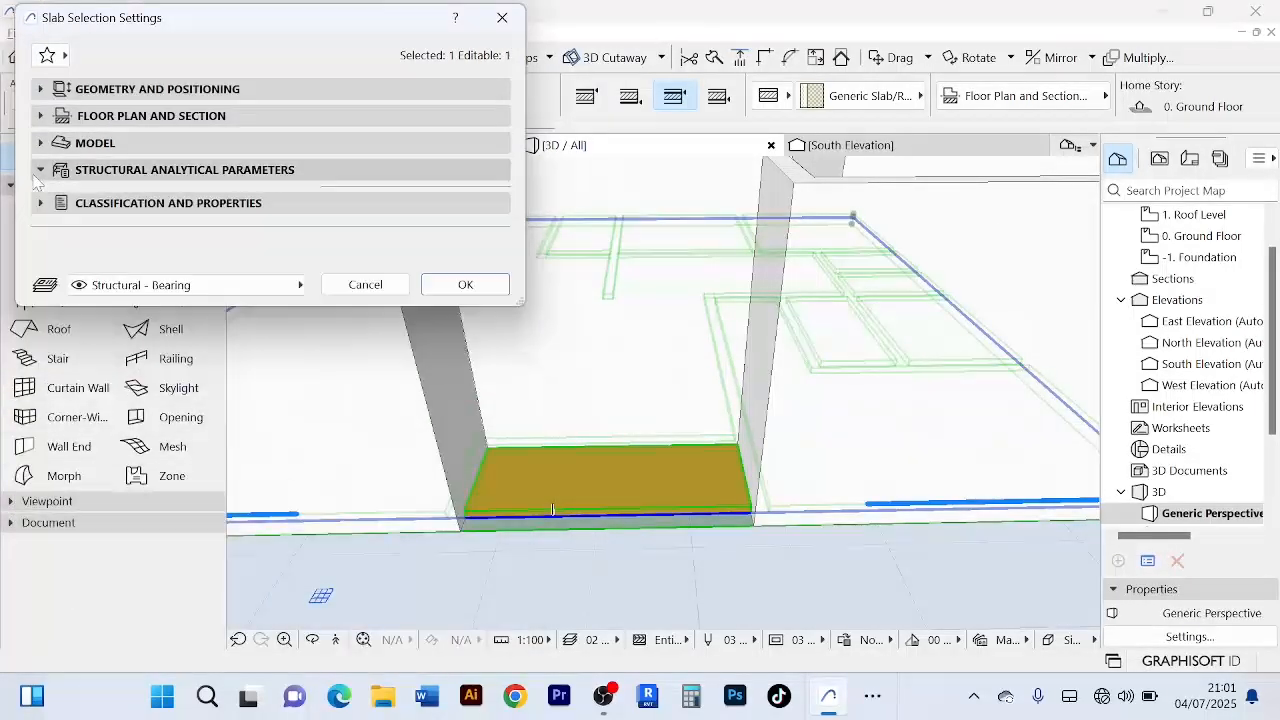
pyautogui.click(466, 278)
pyautogui.scroll(3, 625, 545)
pyautogui.scroll(8, 600, 475)
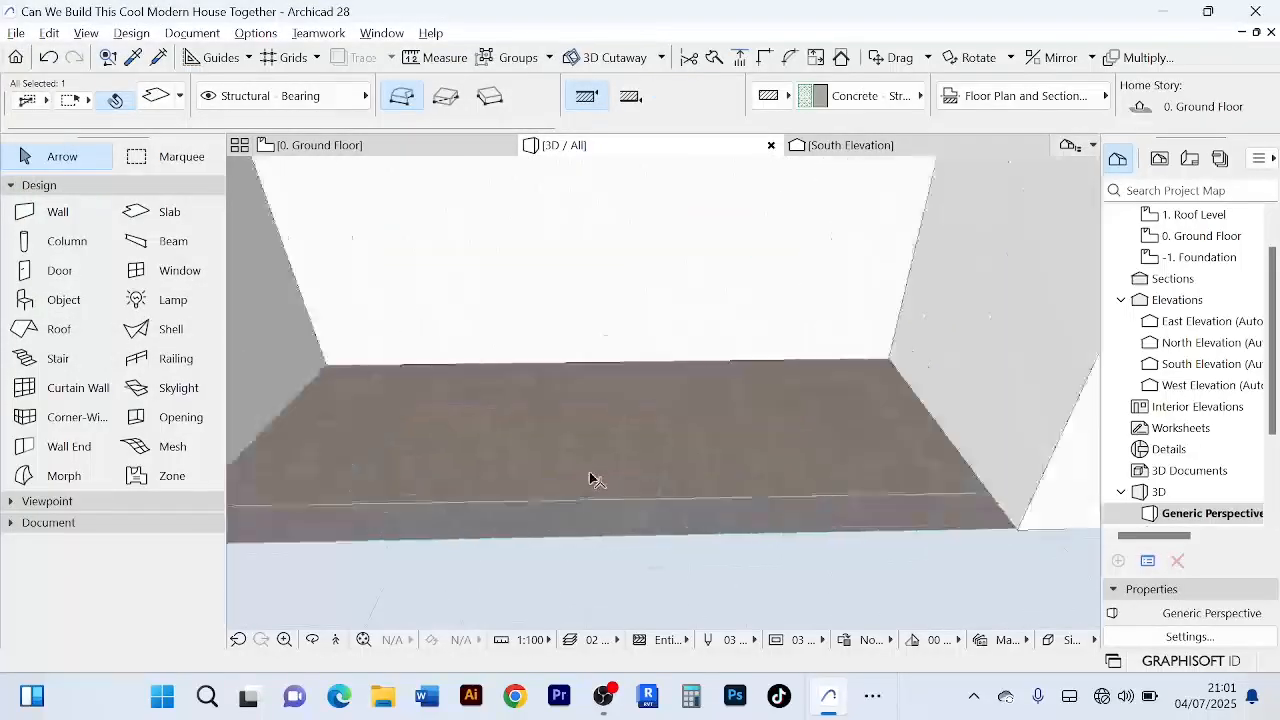
pyautogui.scroll(-7, 600, 456)
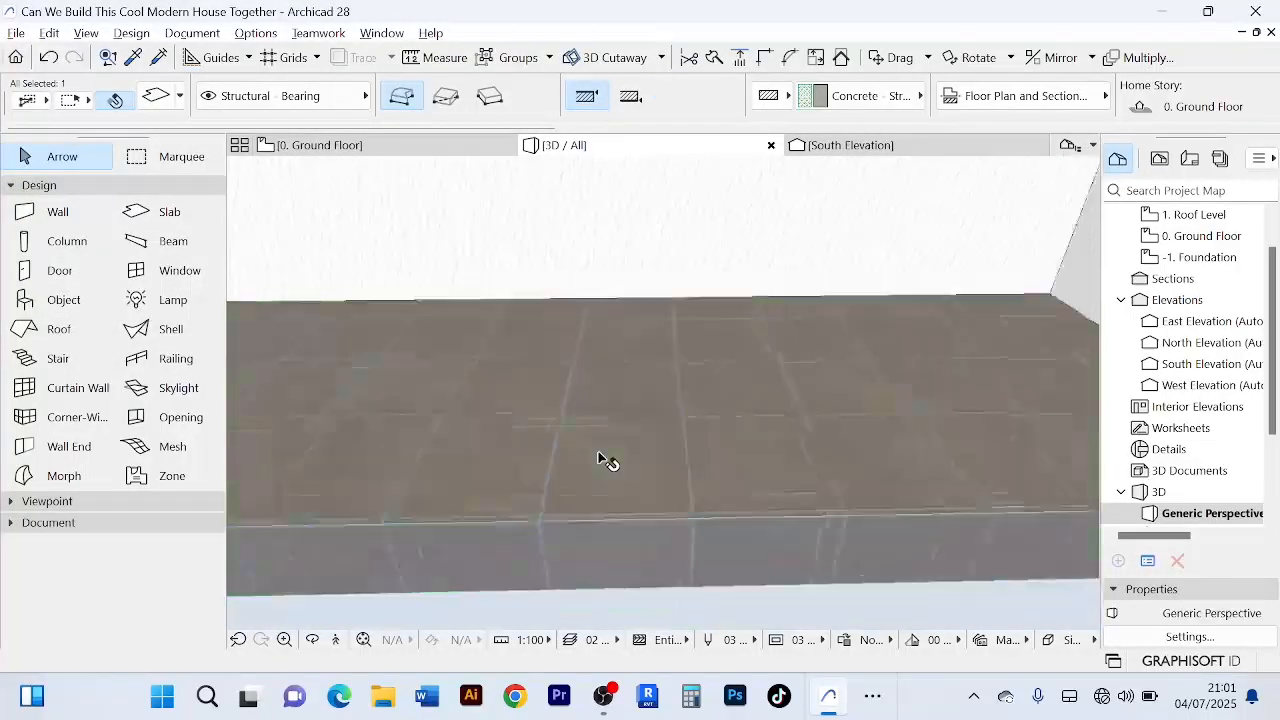
pyautogui.scroll(-5, 605, 543)
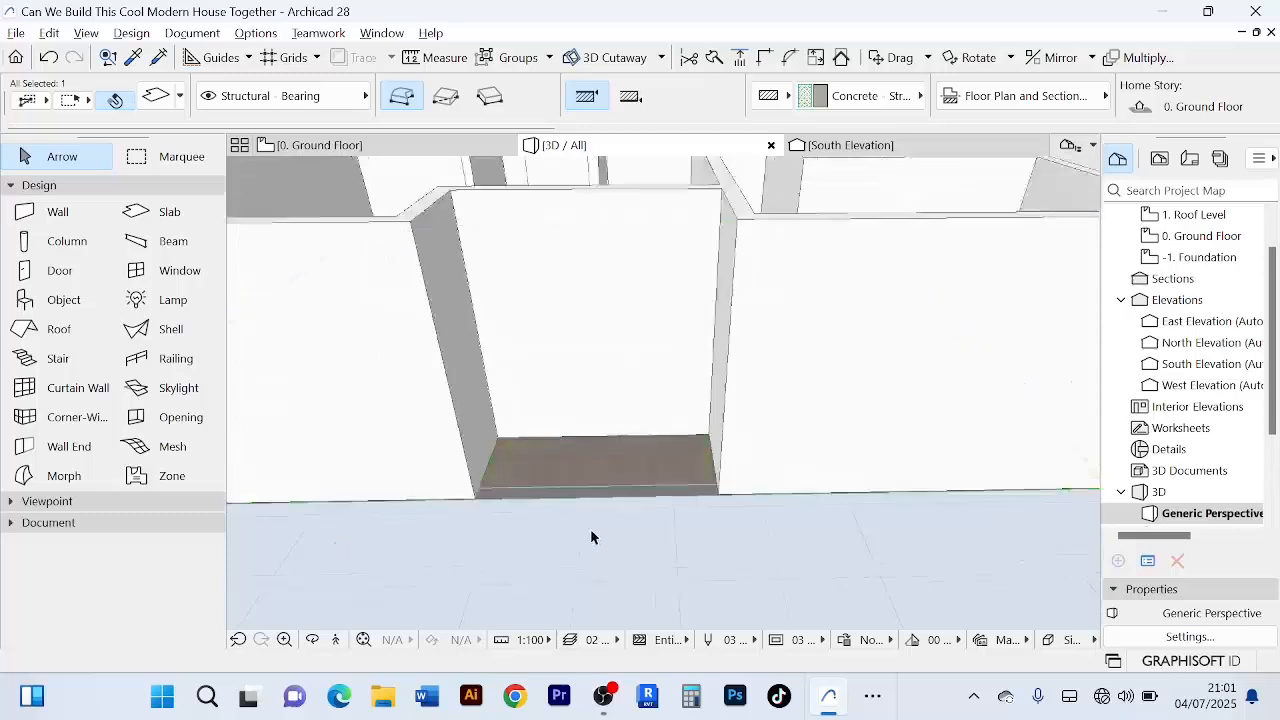
pyautogui.click(596, 540)
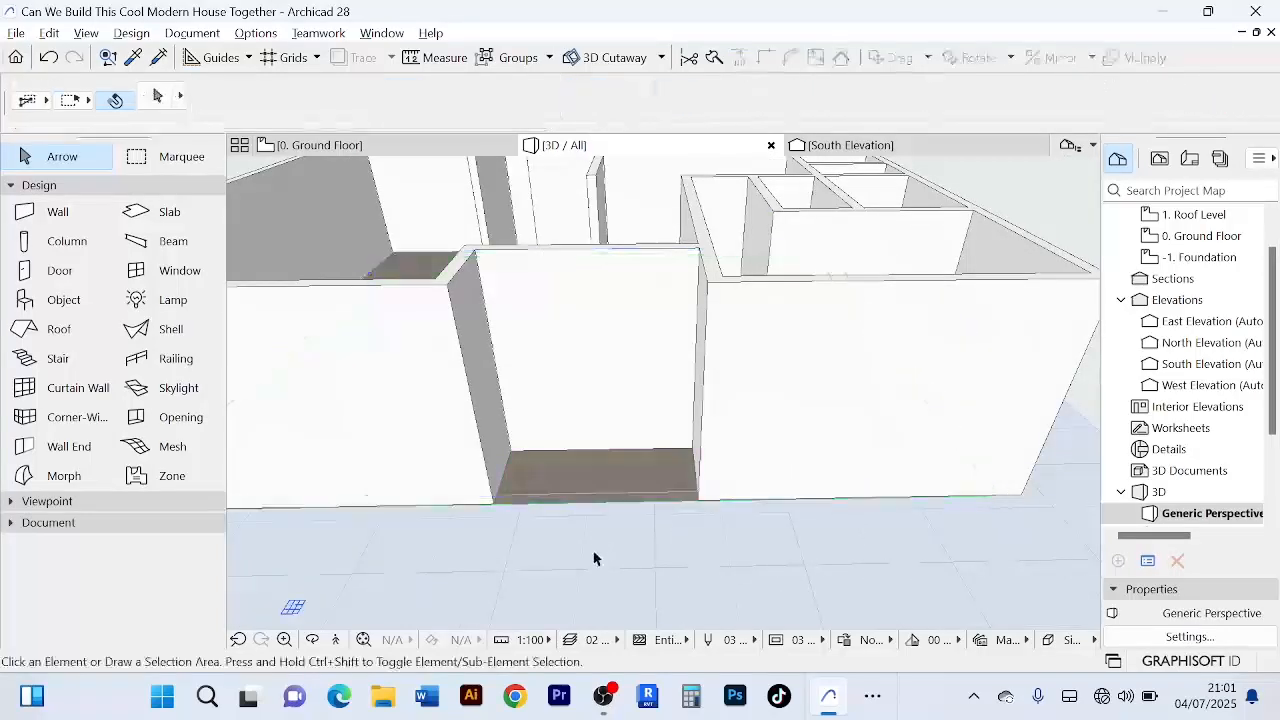
# - Open the ground floor plan and select the slab to examine its extent against the outer walls, leaving nothing selected
pyautogui.click(320, 148)
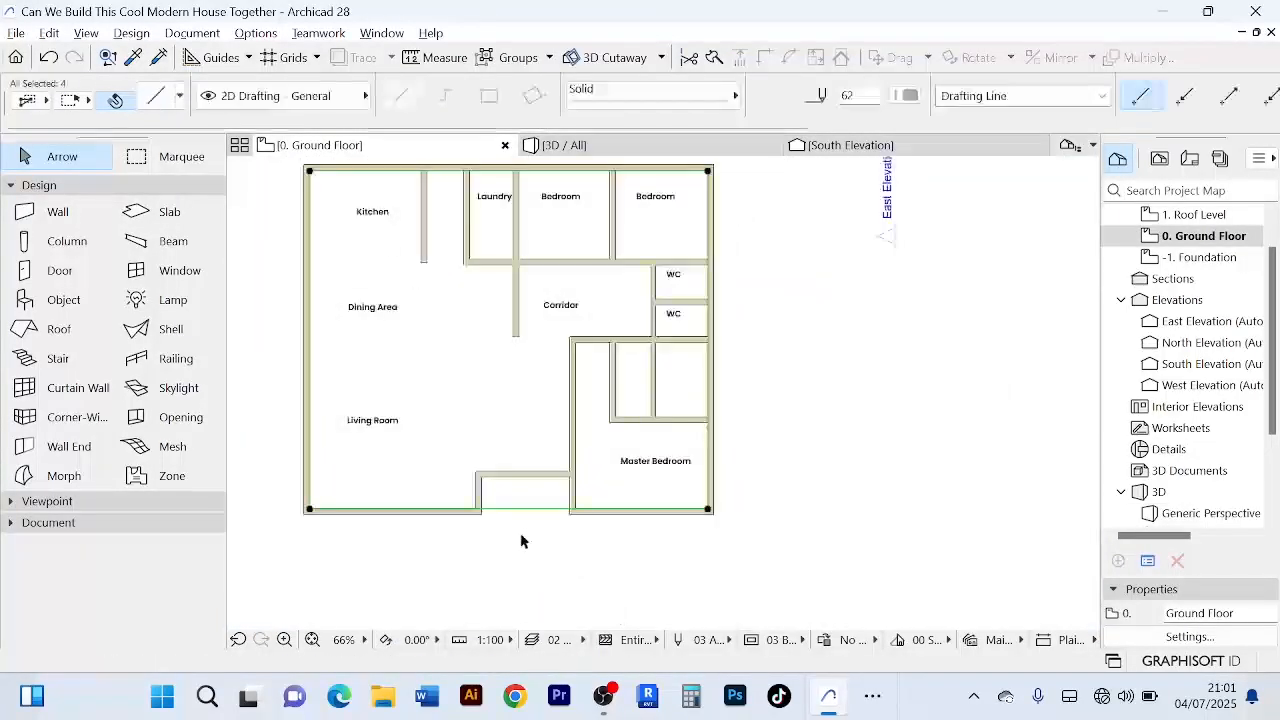
pyautogui.scroll(5, 520, 540)
pyautogui.scroll(-6, 451, 400)
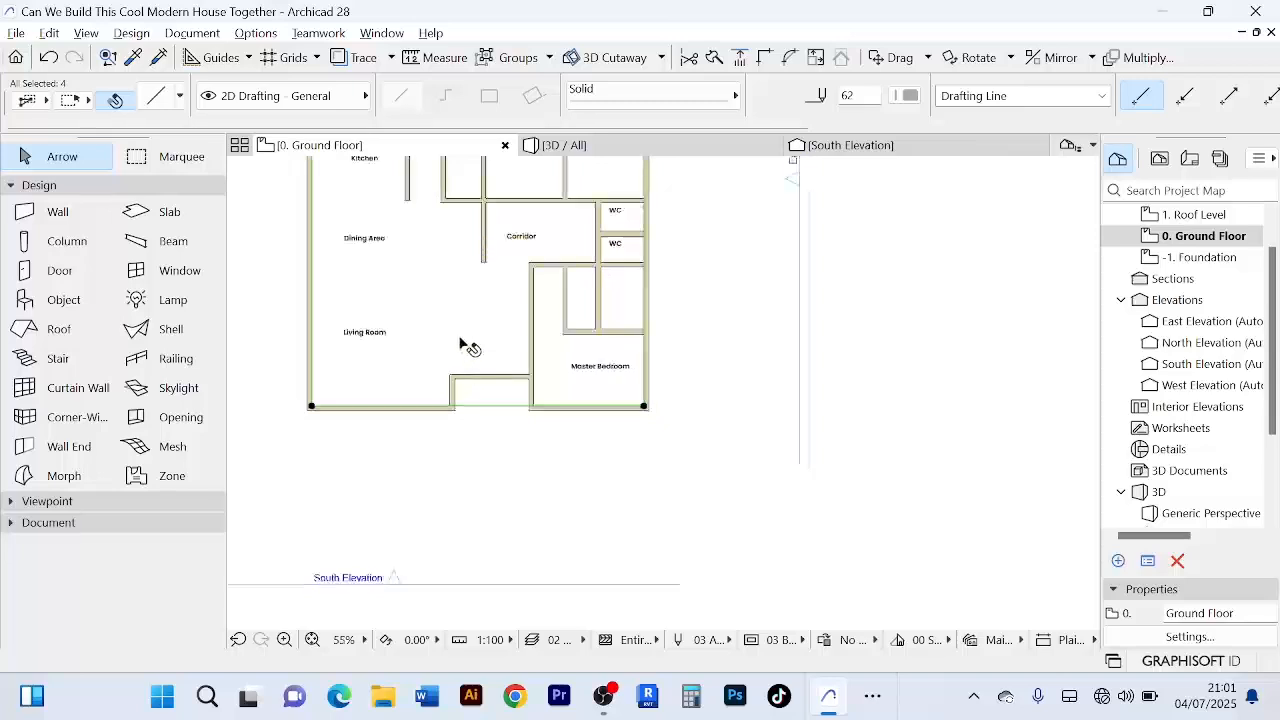
pyautogui.click(468, 362)
pyautogui.scroll(3, 452, 484)
pyautogui.scroll(-3, 450, 480)
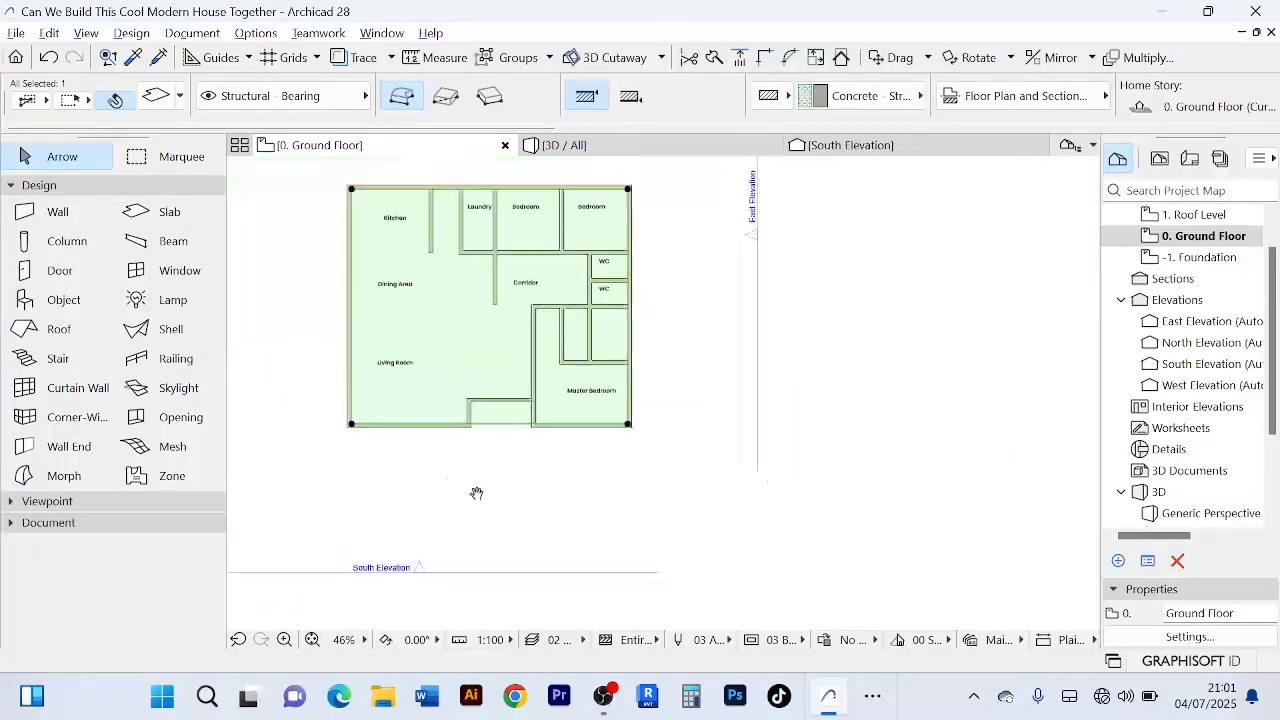
pyautogui.scroll(4, 474, 490)
pyautogui.click(471, 483)
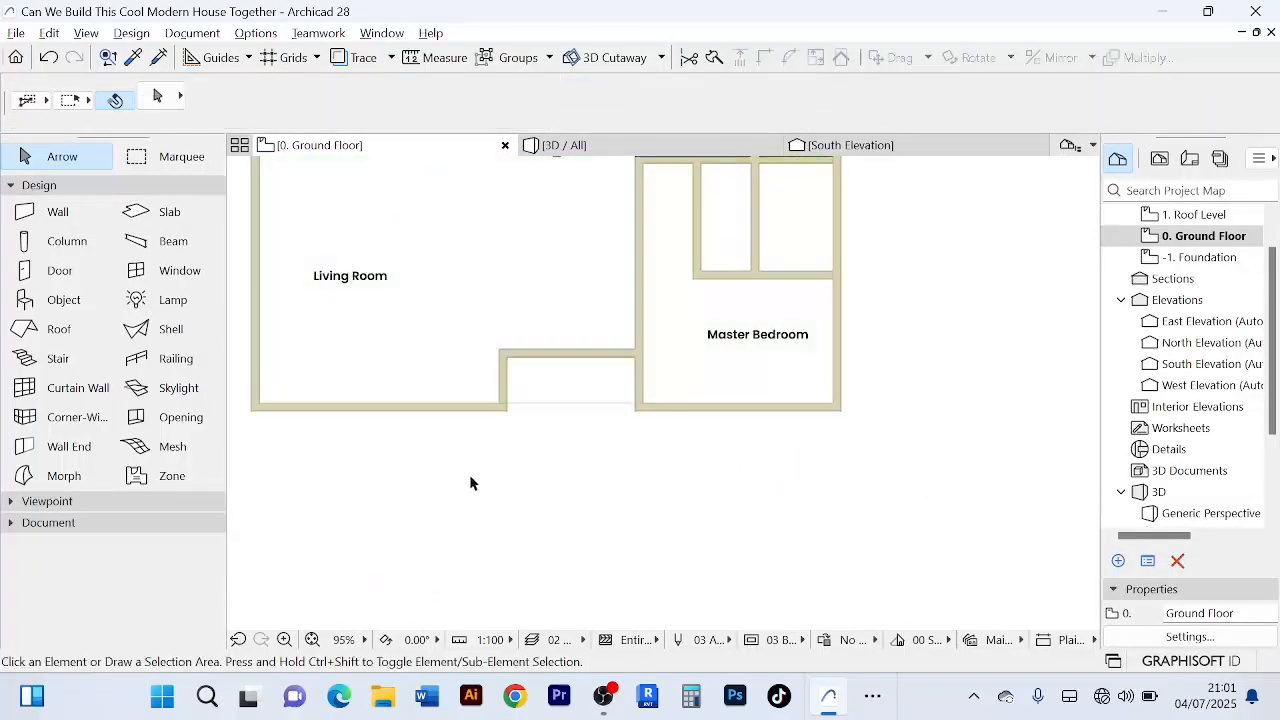
pyautogui.click(514, 289)
pyautogui.scroll(-3, 530, 494)
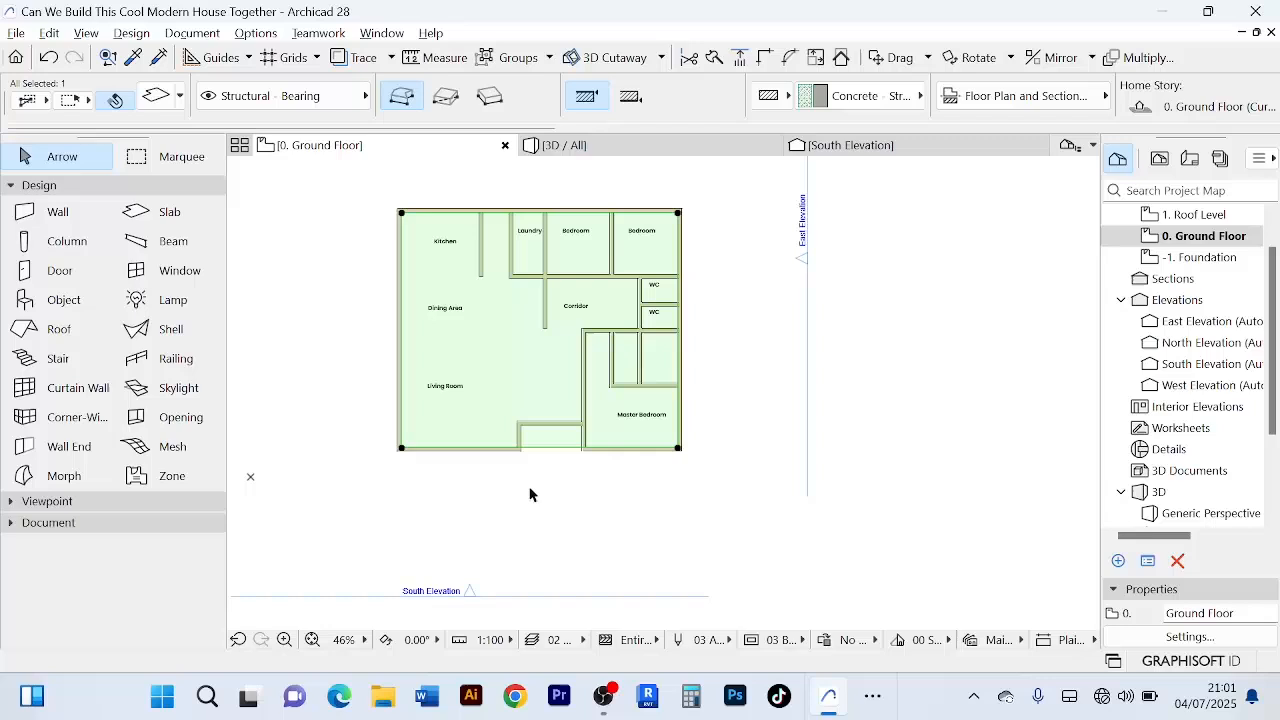
pyautogui.click(514, 361)
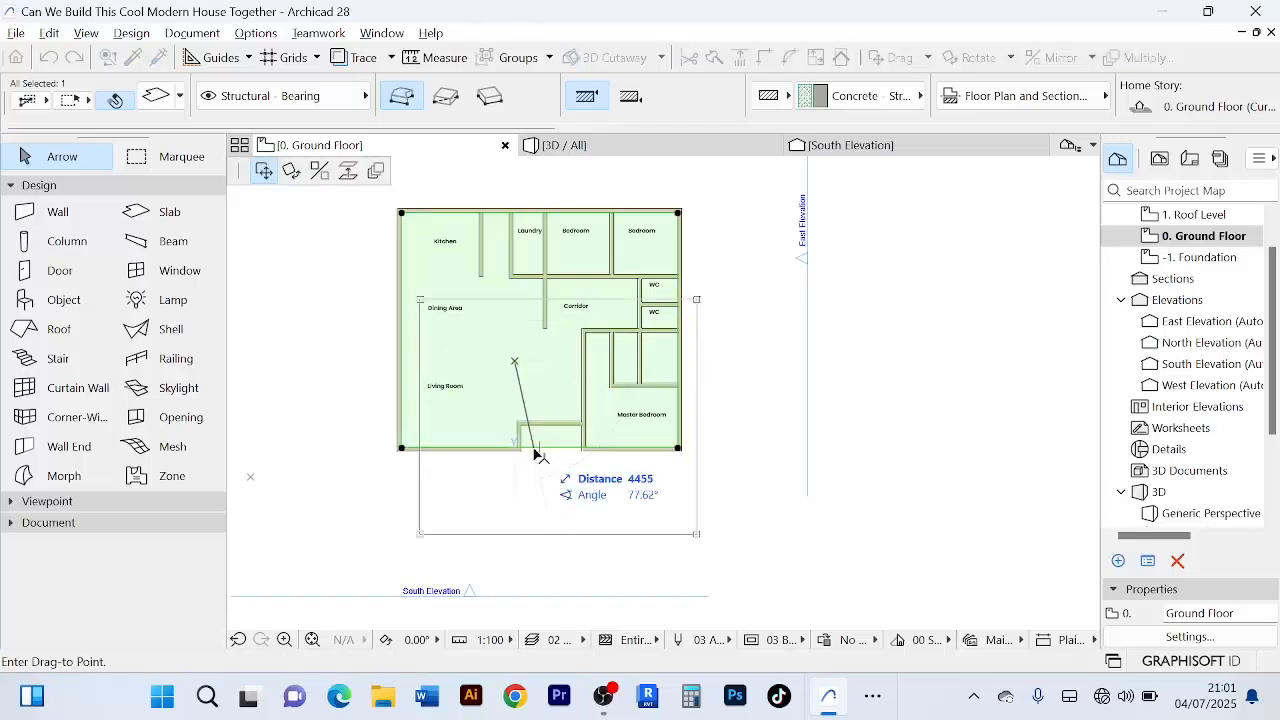
pyautogui.press('Escape')
pyautogui.click(488, 527)
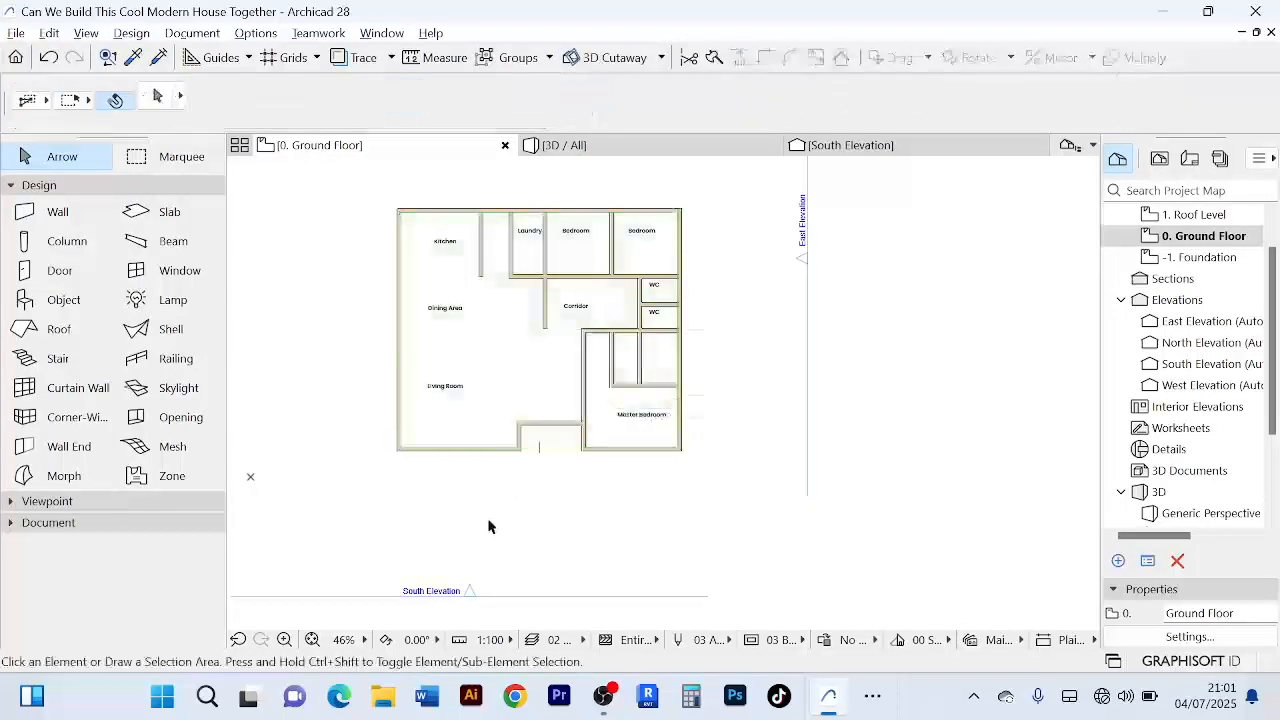
# - Examine the slab's front edge across the entrance recess between the living room and the master bedroom
pyautogui.scroll(5, 475, 399)
pyautogui.scroll(-3, 480, 429)
pyautogui.moveTo(480, 429); pyautogui.dragTo(494, 396, button='middle')
pyautogui.scroll(1, 513, 508)
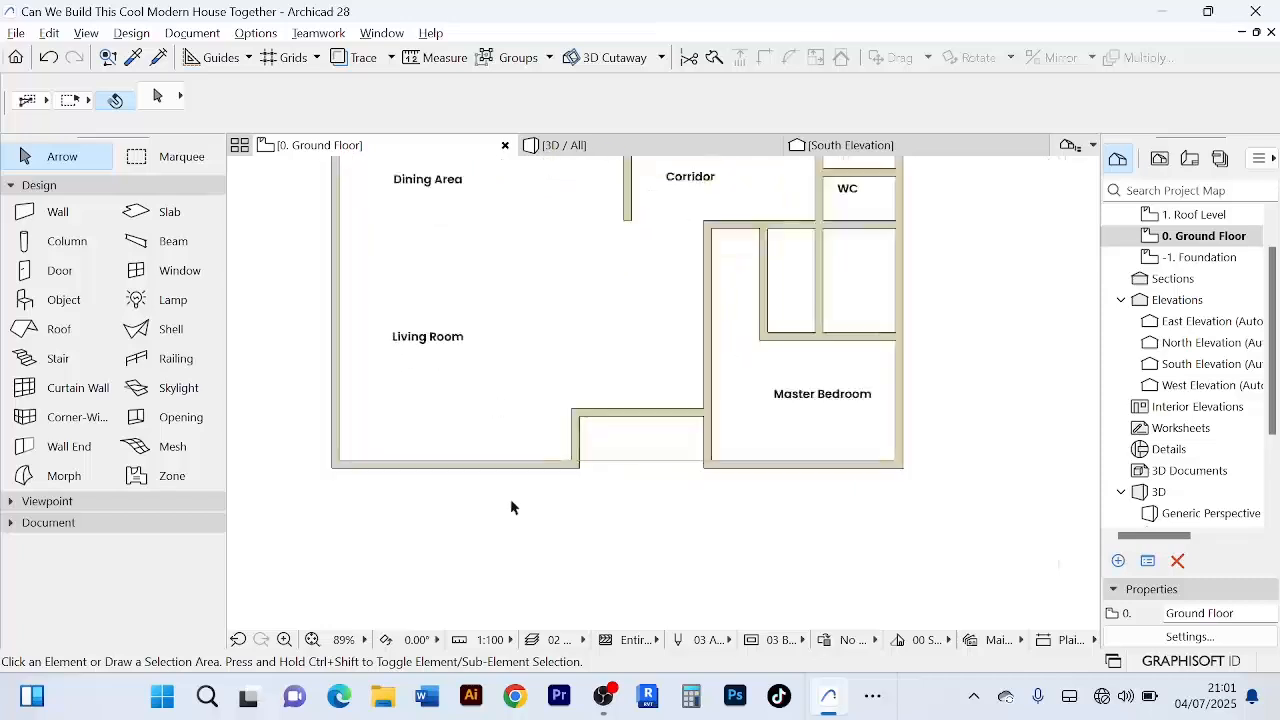
pyautogui.scroll(3, 508, 495)
pyautogui.scroll(-3, 546, 377)
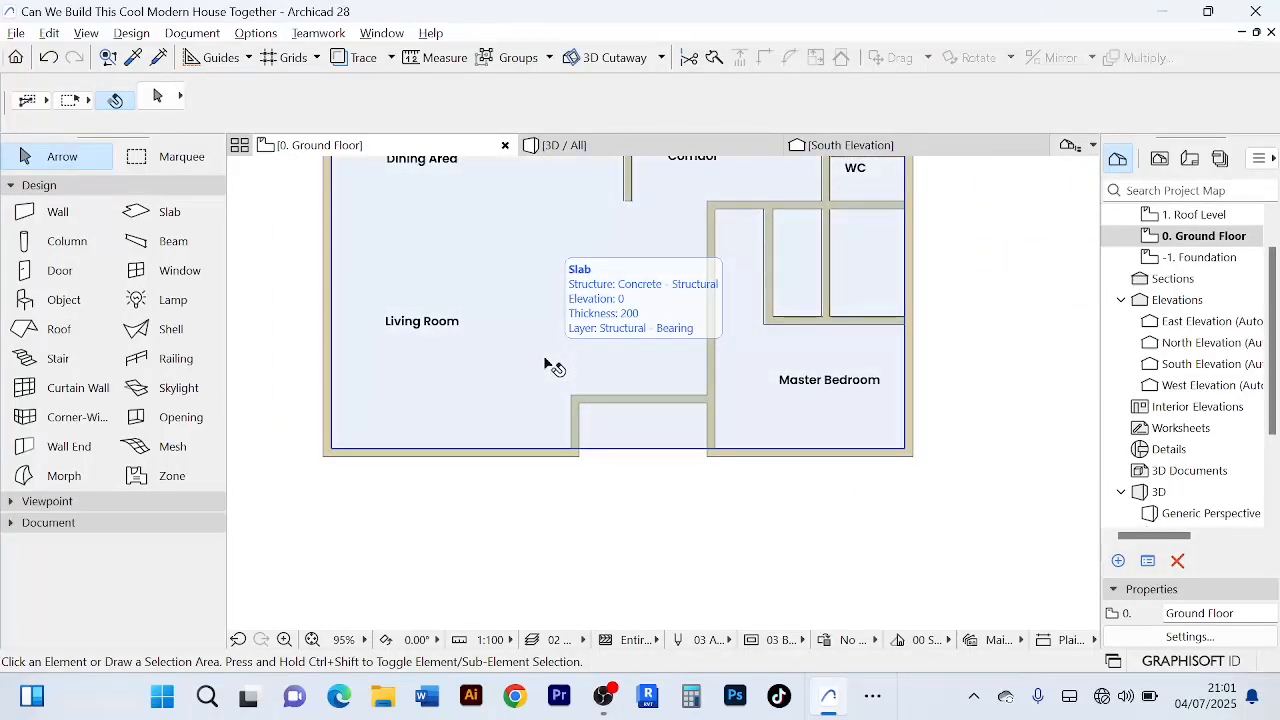
pyautogui.scroll(3, 620, 449)
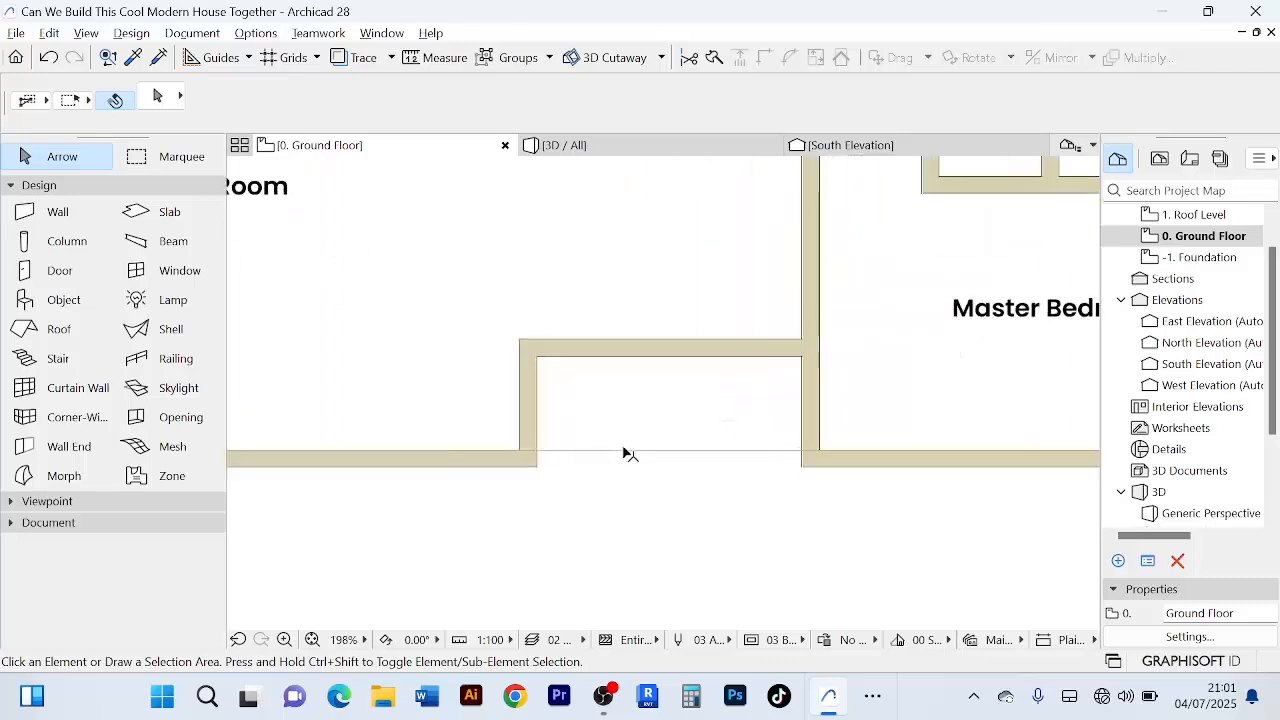
pyautogui.scroll(1, 617, 463)
pyautogui.scroll(-2, 609, 440)
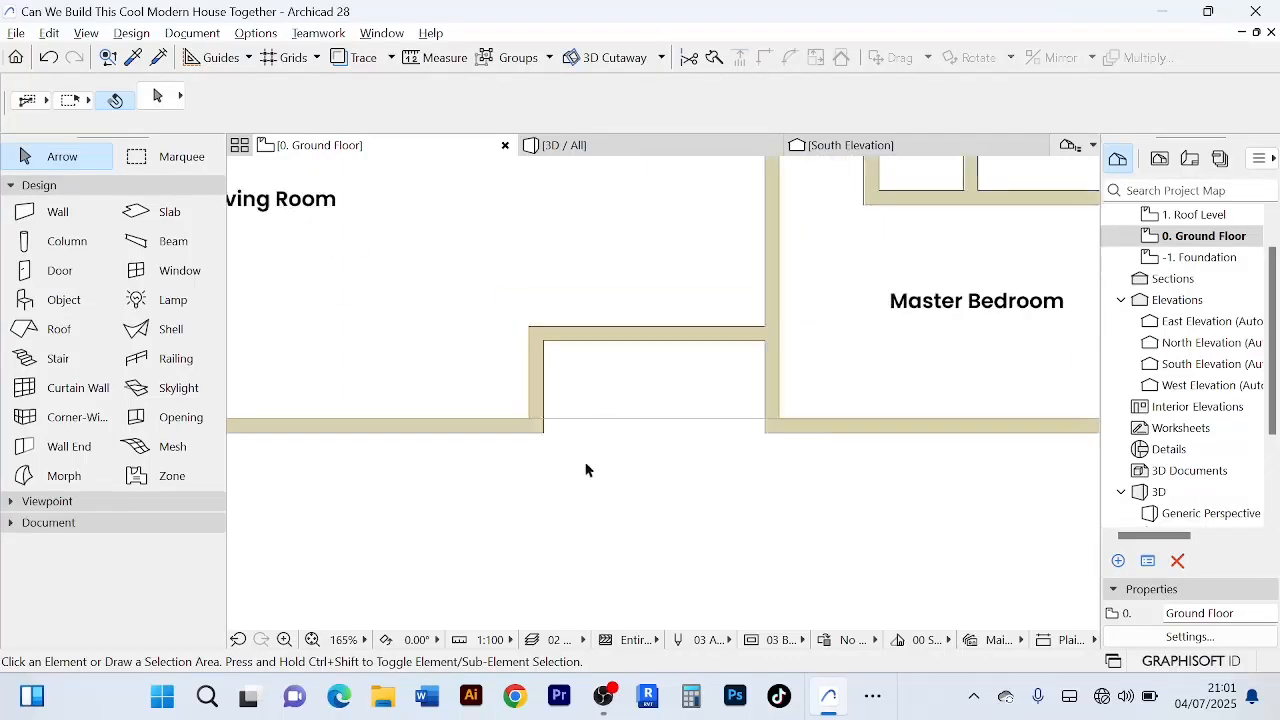
pyautogui.scroll(3, 600, 415)
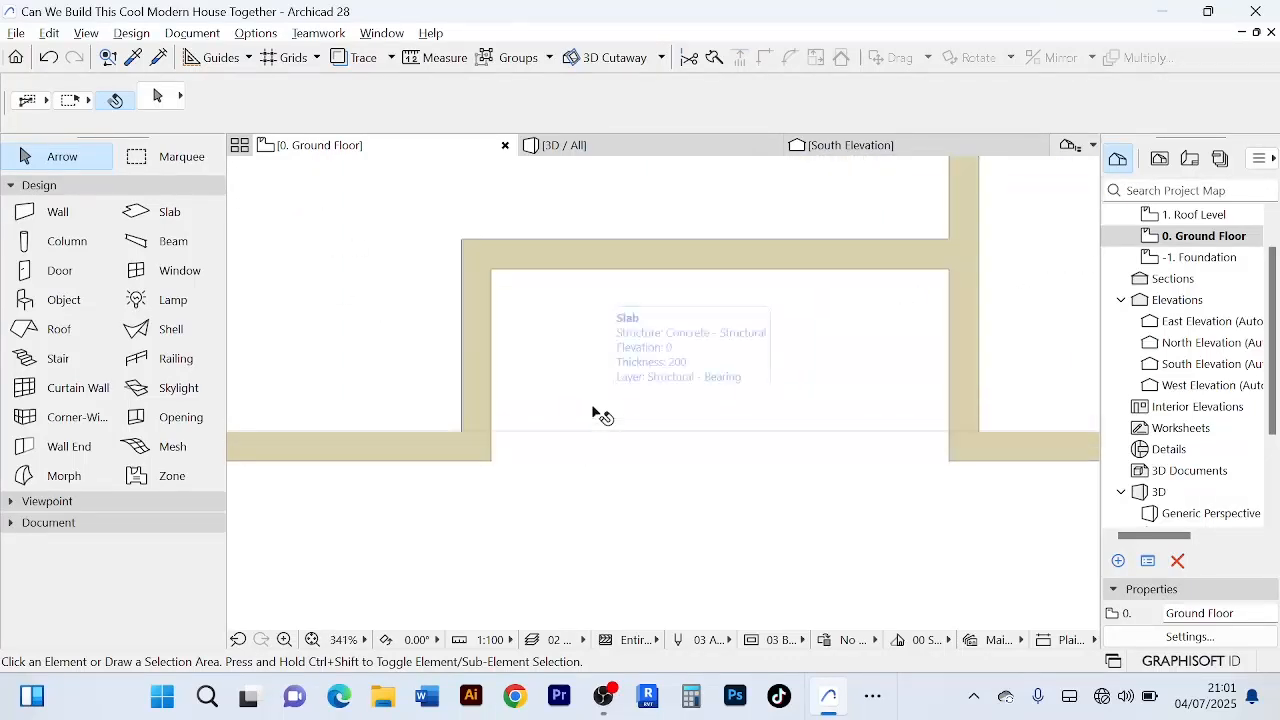
pyautogui.scroll(-5, 600, 415)
pyautogui.scroll(3, 580, 354)
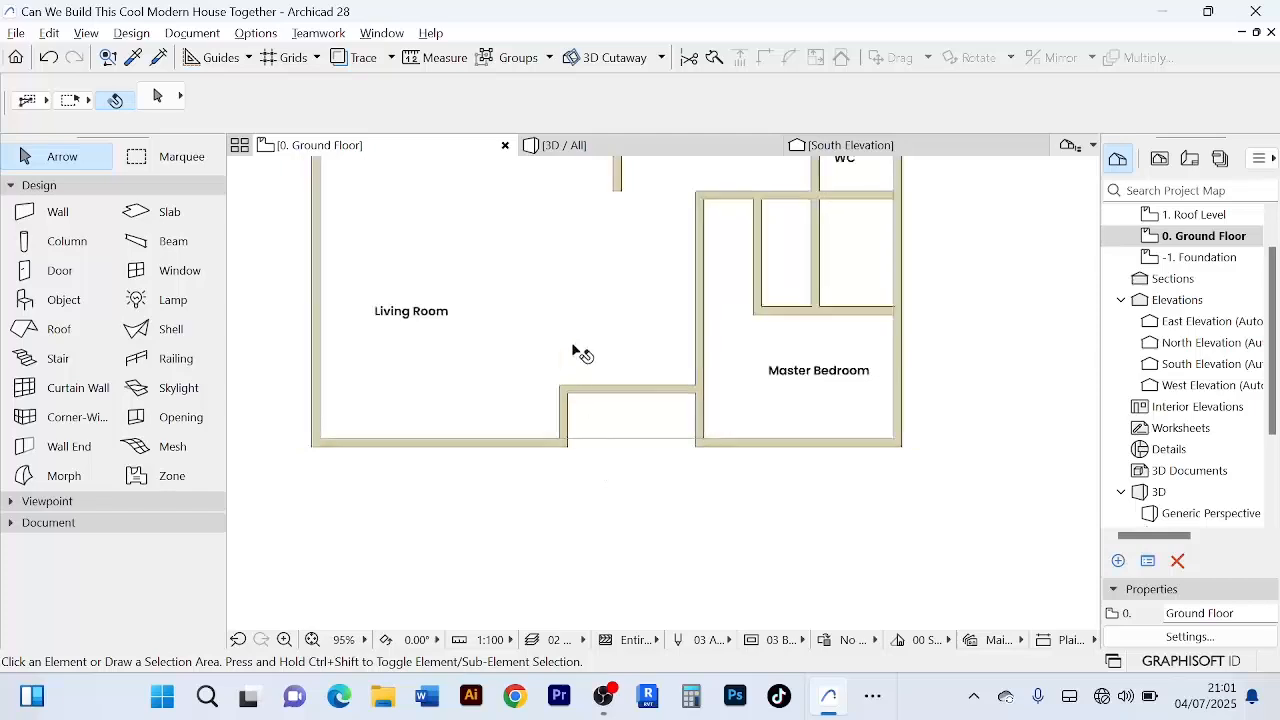
# - Select the ground floor slab, inspect its outline across the entrance opening, and clear the selection
pyautogui.click(575, 353)
pyautogui.scroll(-4, 574, 345)
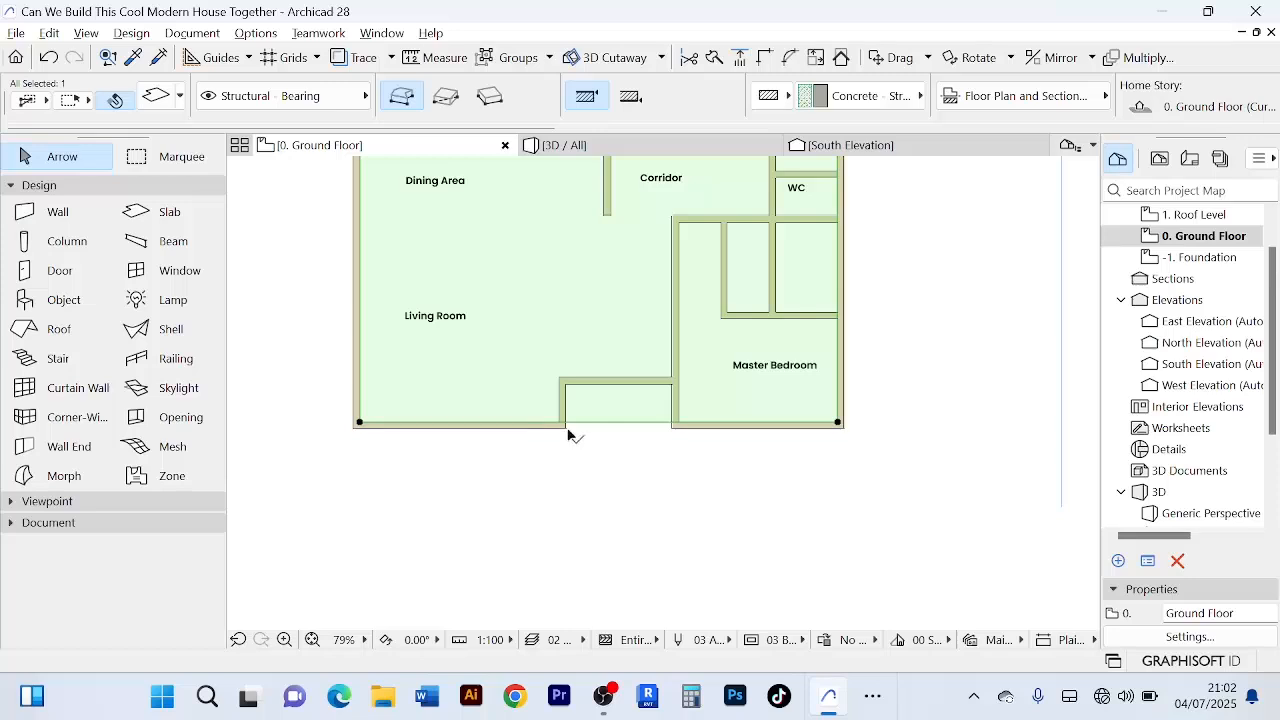
pyautogui.scroll(5, 598, 432)
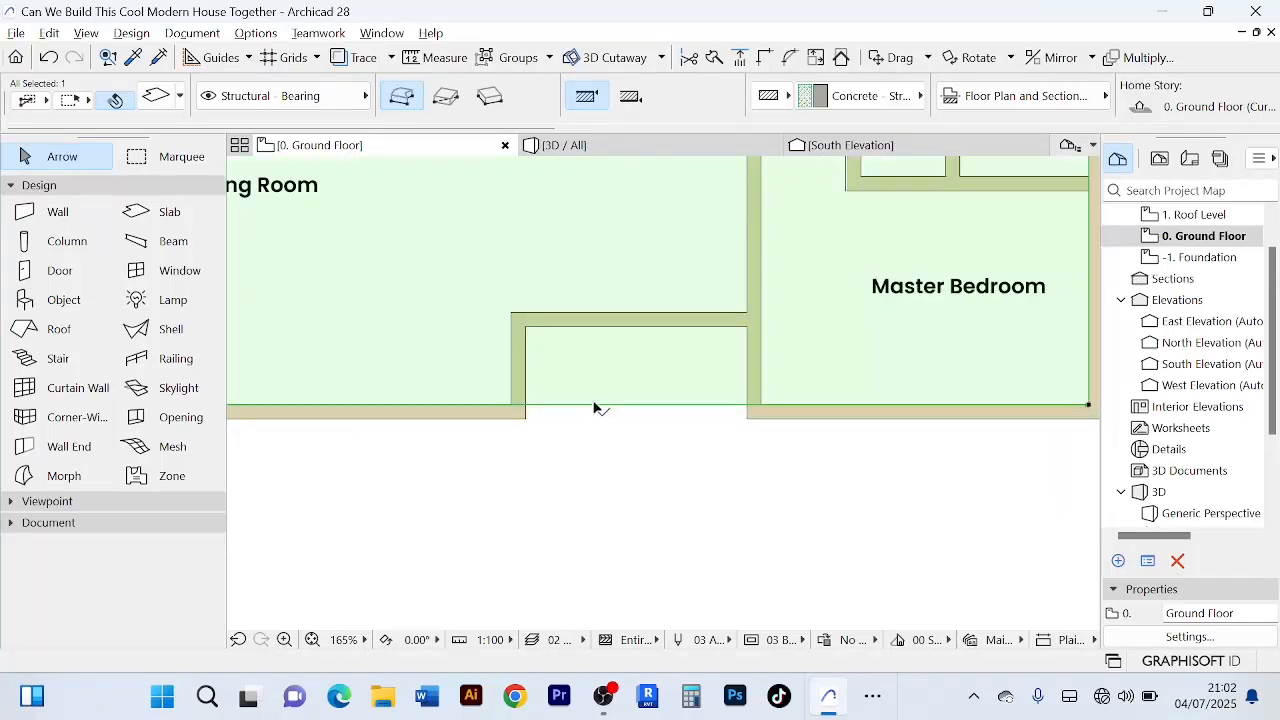
pyautogui.scroll(-4, 632, 408)
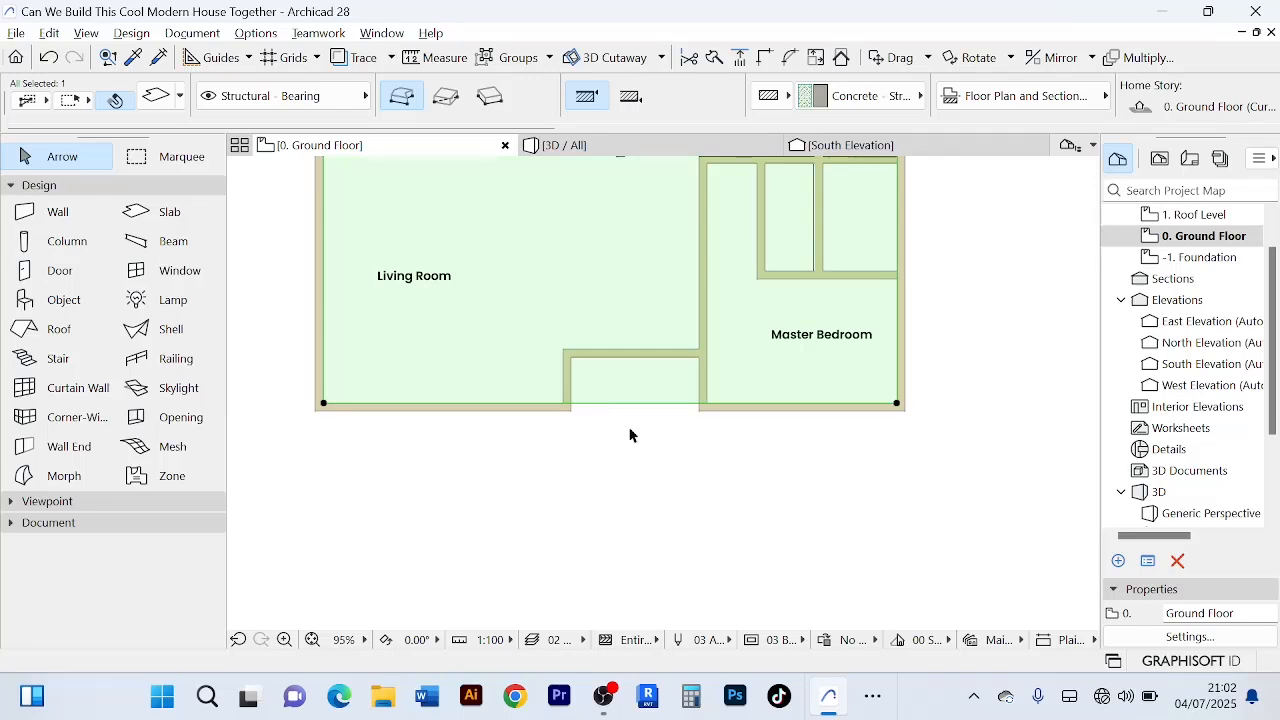
pyautogui.click(630, 435)
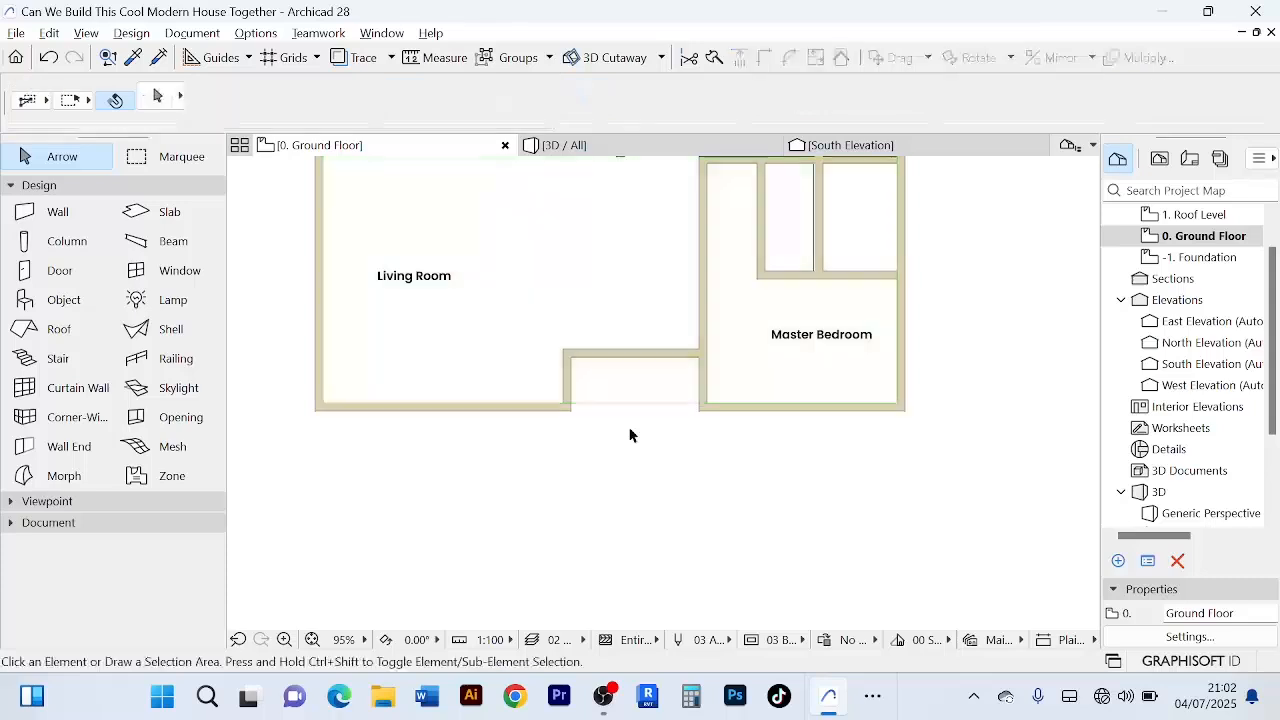
# - Compare the entrance recess in the floor plan with the tiled floor in the 3D view and return to the ground floor plan
pyautogui.scroll(-3, 631, 434)
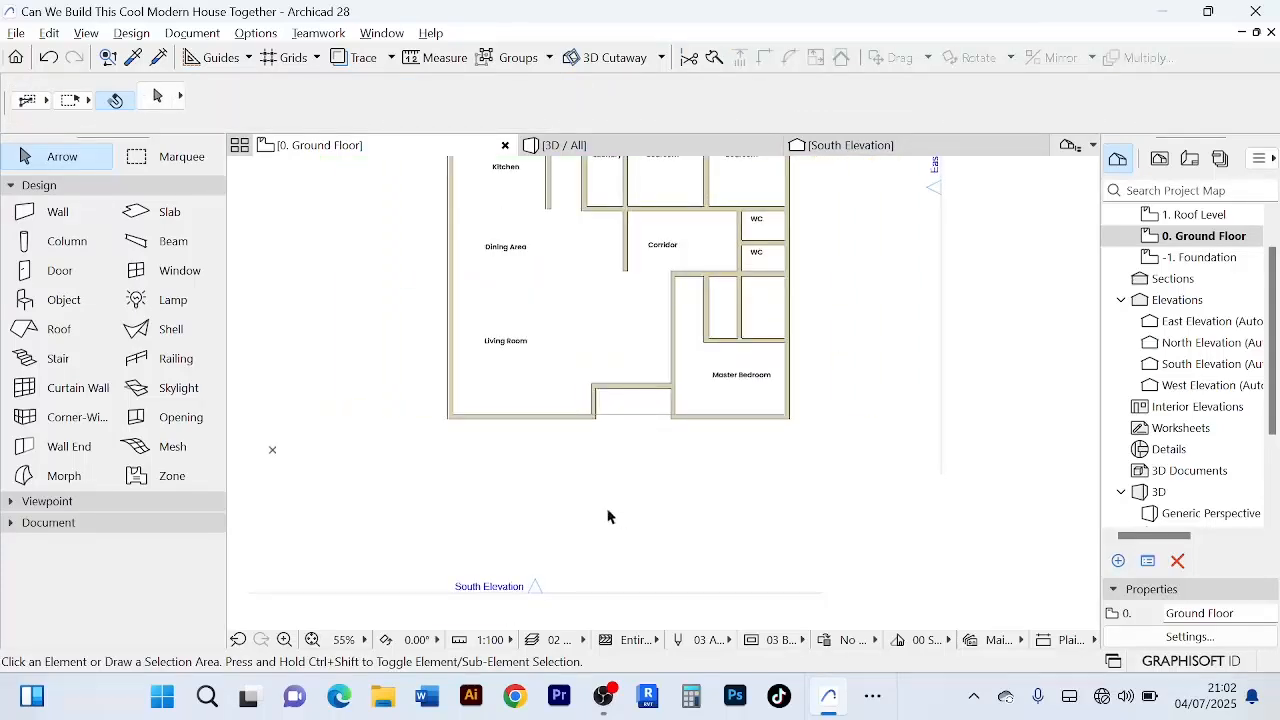
pyautogui.scroll(3, 608, 511)
pyautogui.scroll(-2, 604, 480)
pyautogui.moveTo(606, 479); pyautogui.dragTo(602, 523, button='middle')
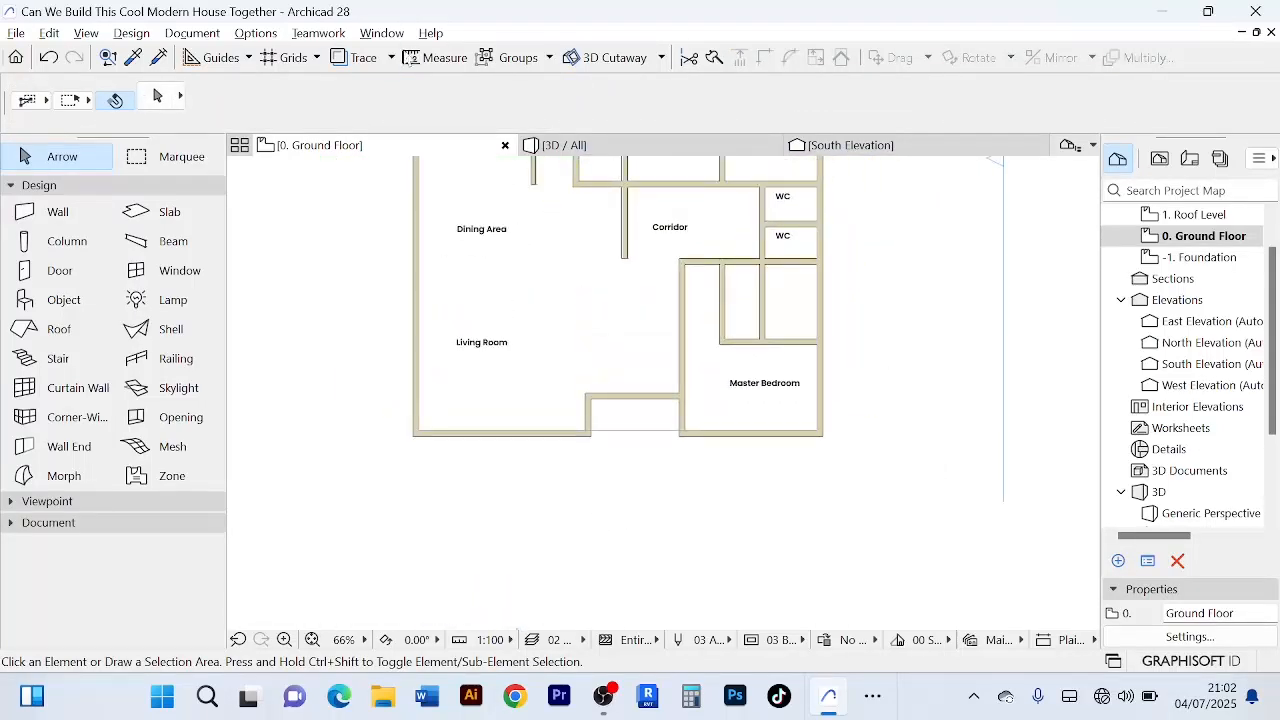
pyautogui.click(600, 145)
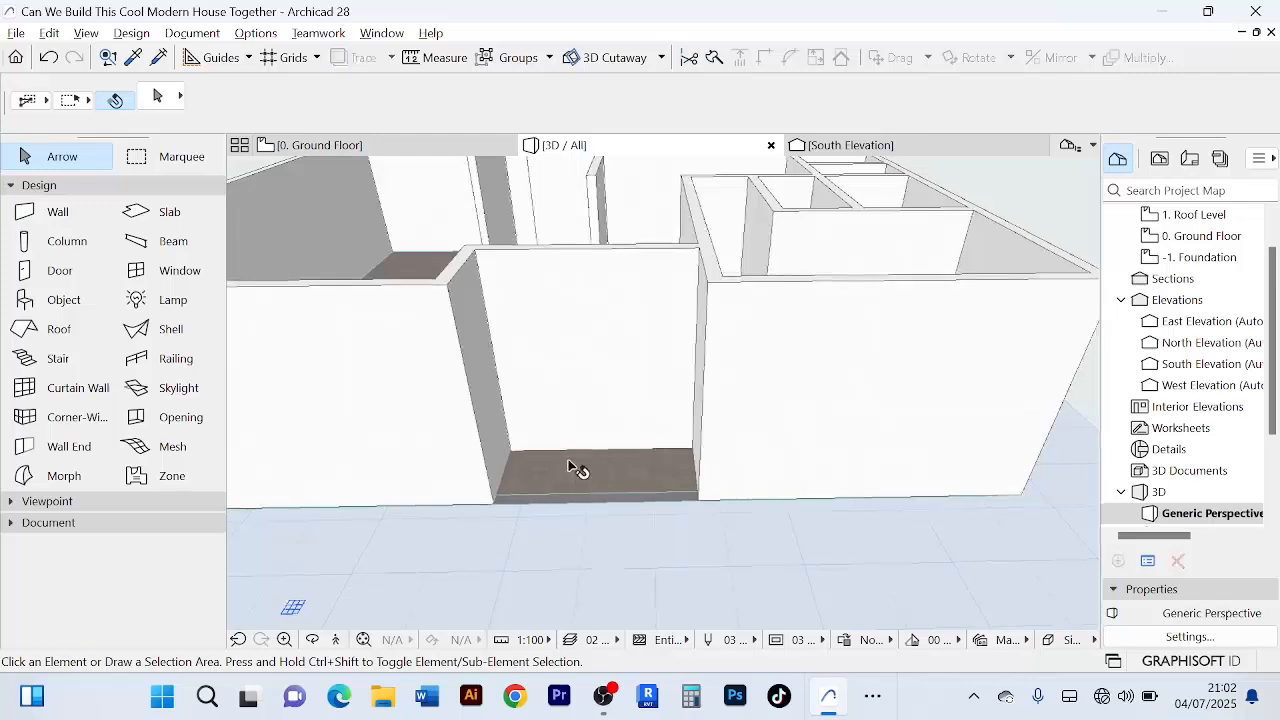
pyautogui.click(366, 149)
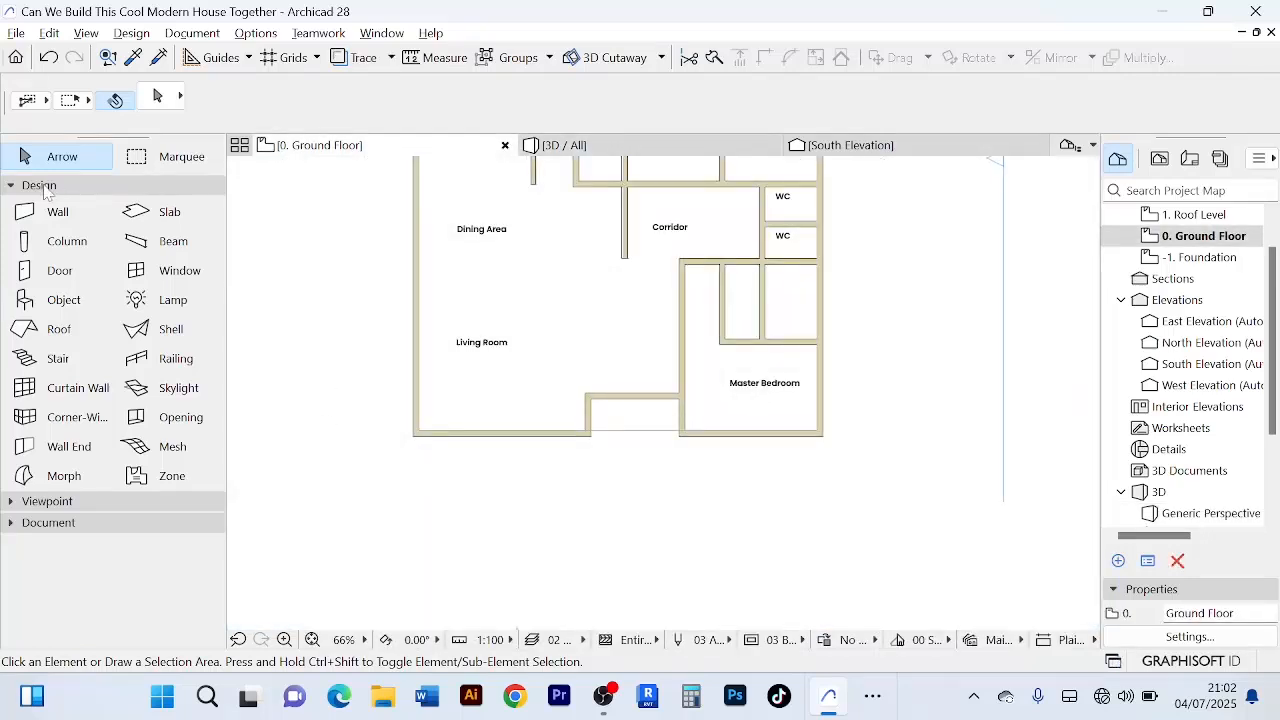
# - Open the Object tool's default settings and search the library parts for "chair"
pyautogui.click(18, 188)
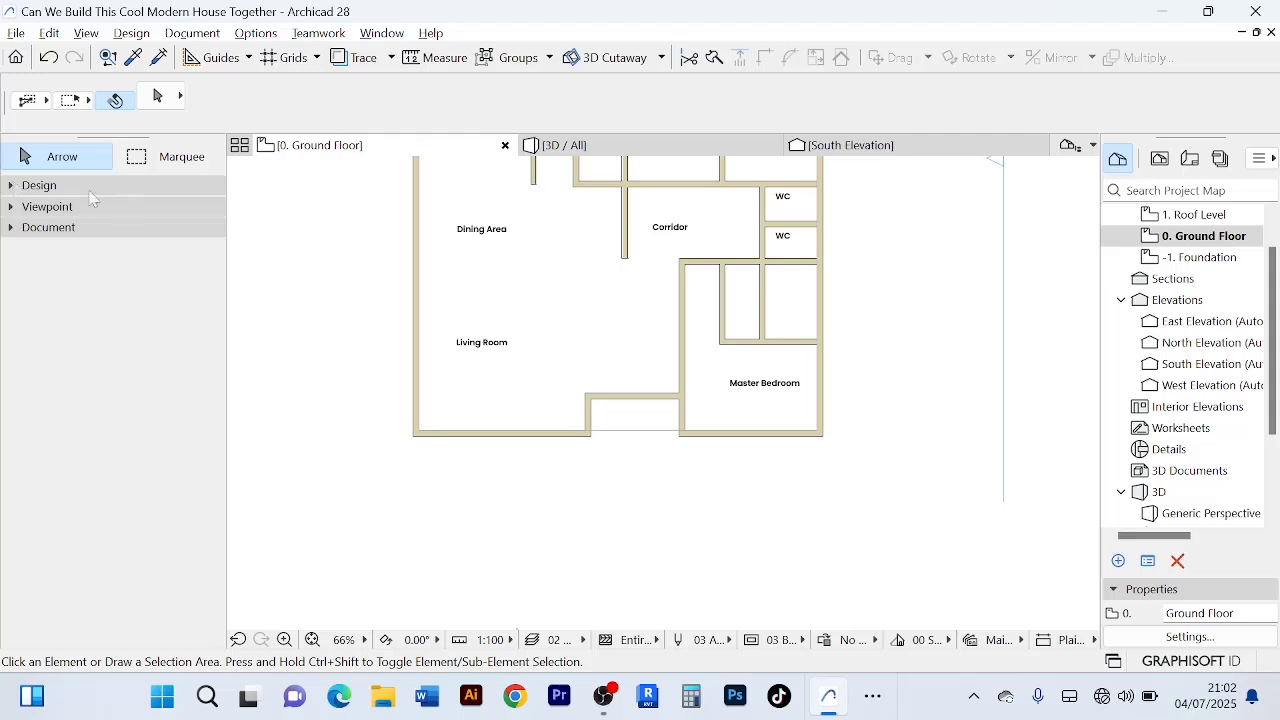
pyautogui.click(14, 188)
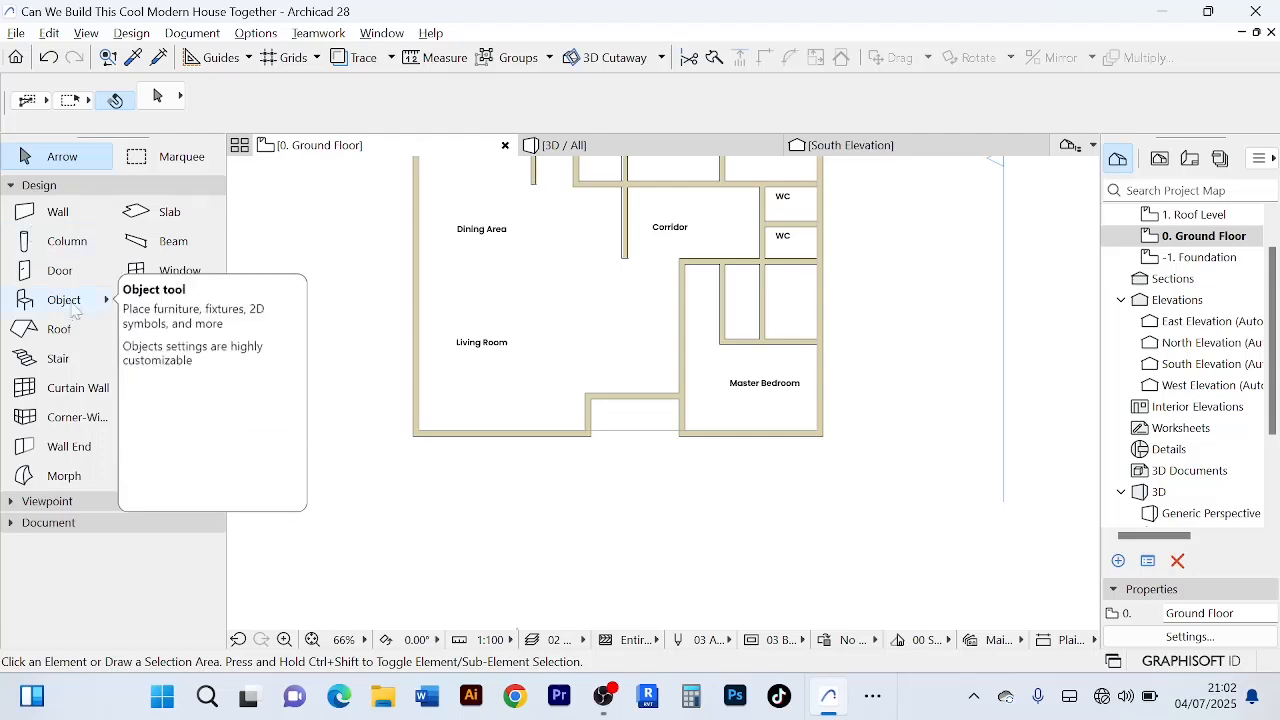
pyautogui.doubleClick(64, 300)
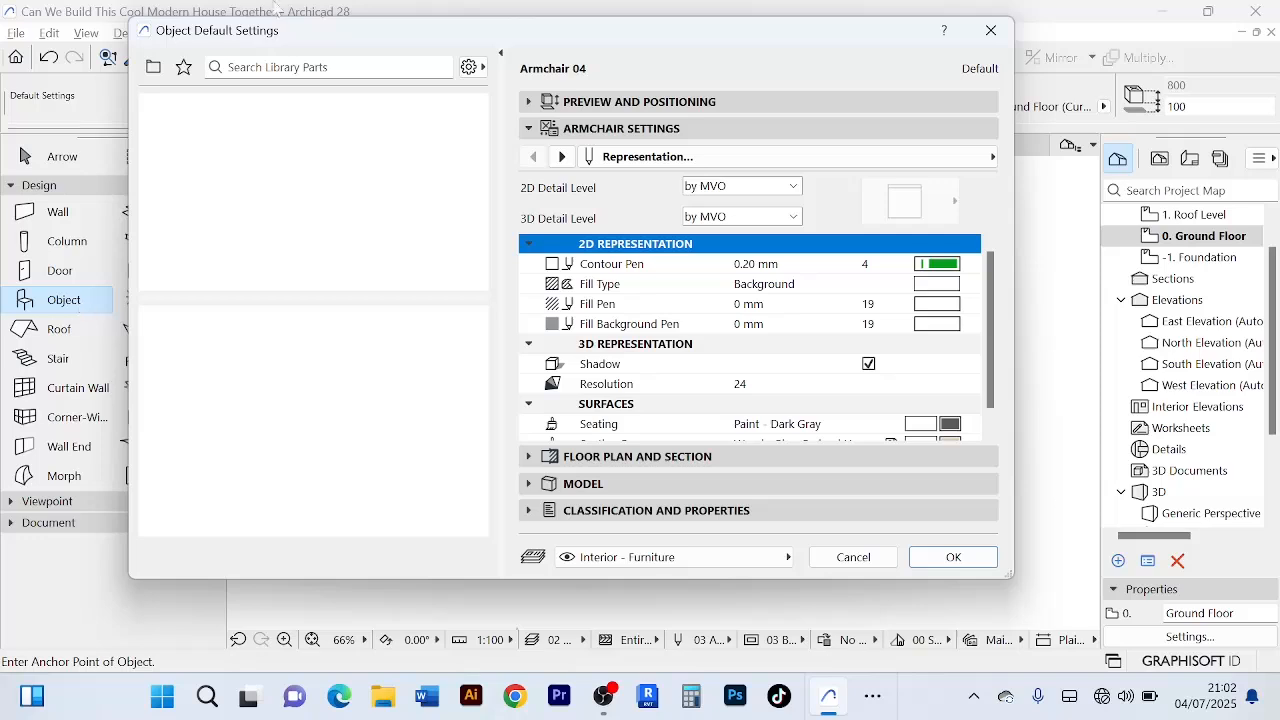
pyautogui.click(340, 67)
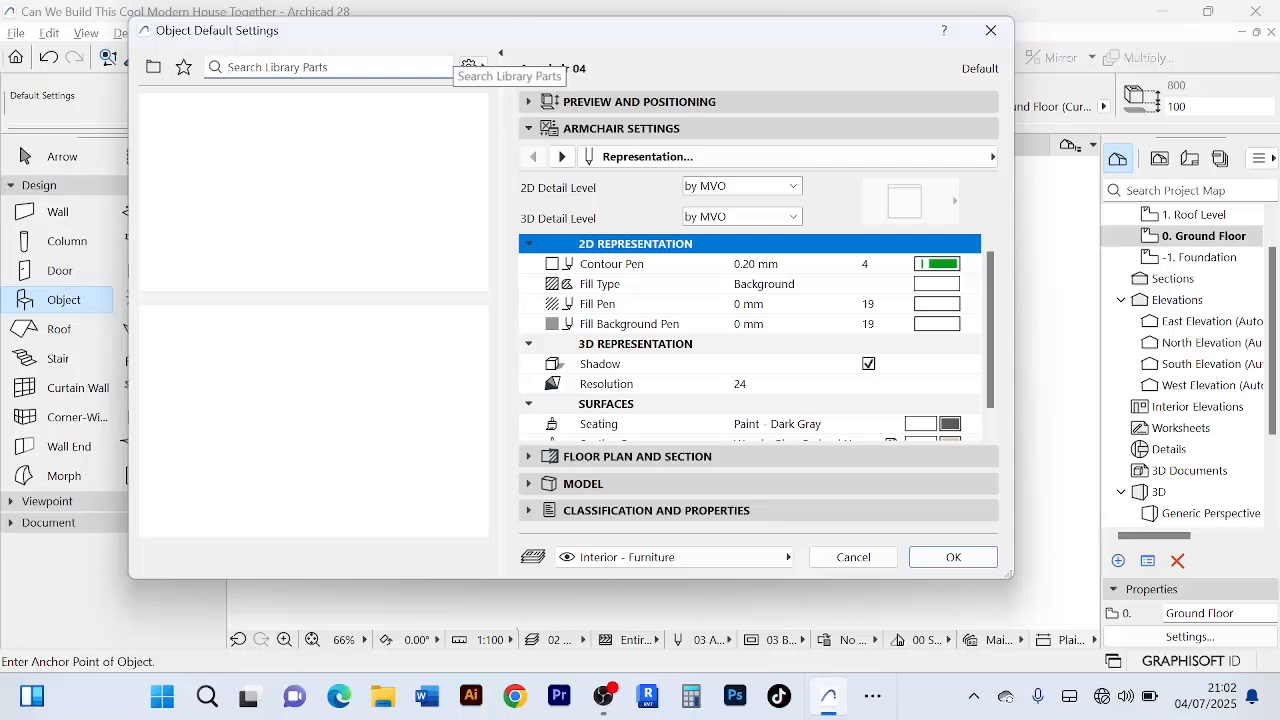
pyautogui.write('chair')
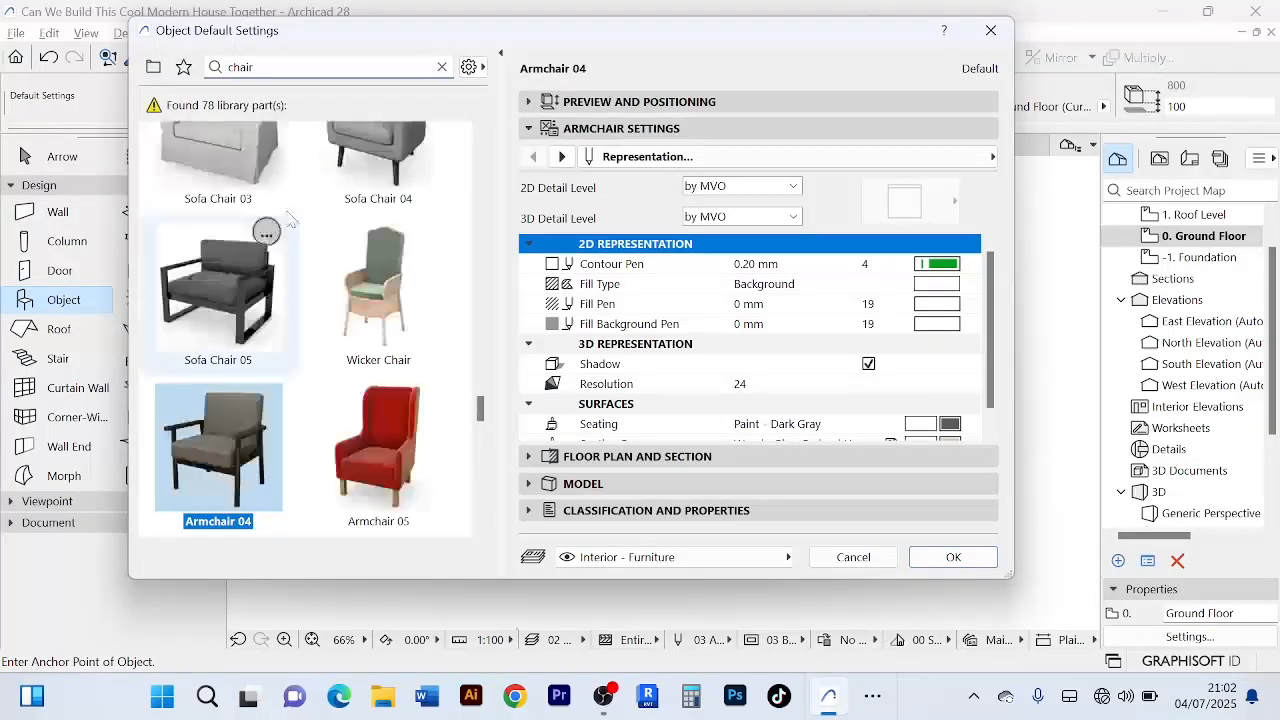
# - Browse the found library parts and choose Dining Table Rectangle as the object
pyautogui.scroll(-3, 385, 376)
pyautogui.scroll(-9, 385, 376)
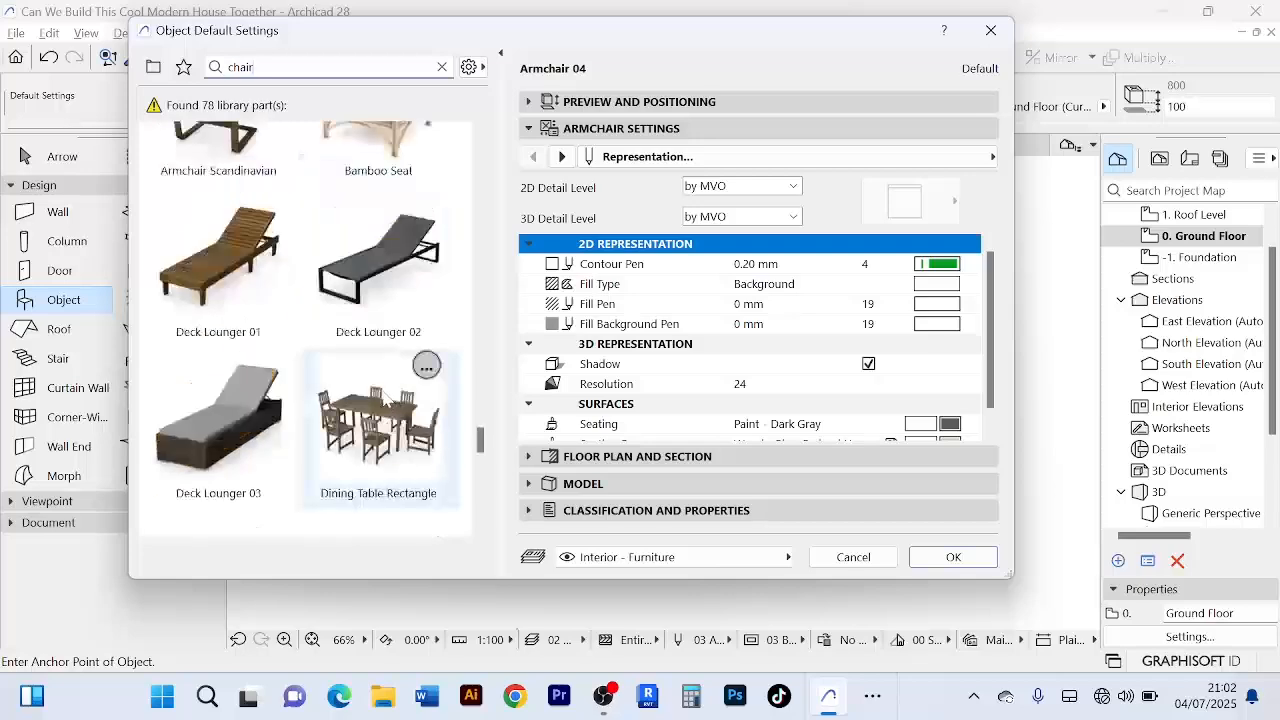
pyautogui.scroll(-8, 385, 302)
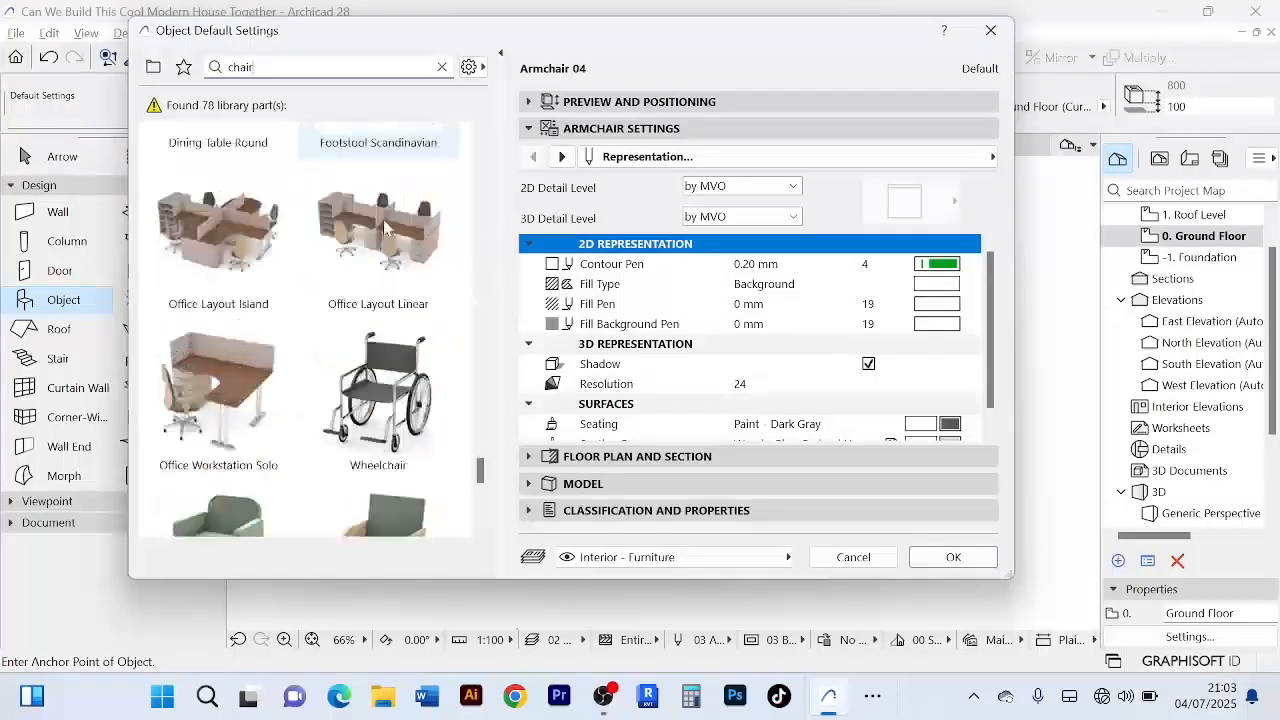
pyautogui.scroll(9, 362, 290)
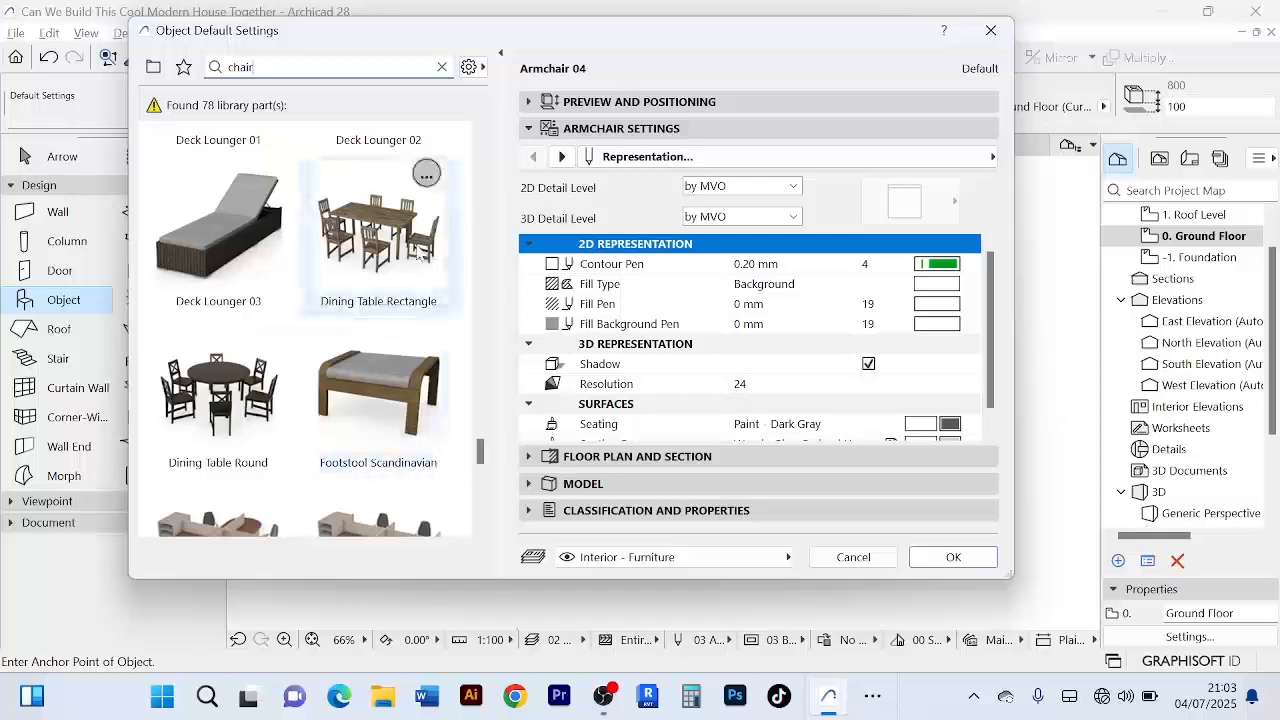
pyautogui.scroll(3, 400, 260)
pyautogui.scroll(-4, 407, 259)
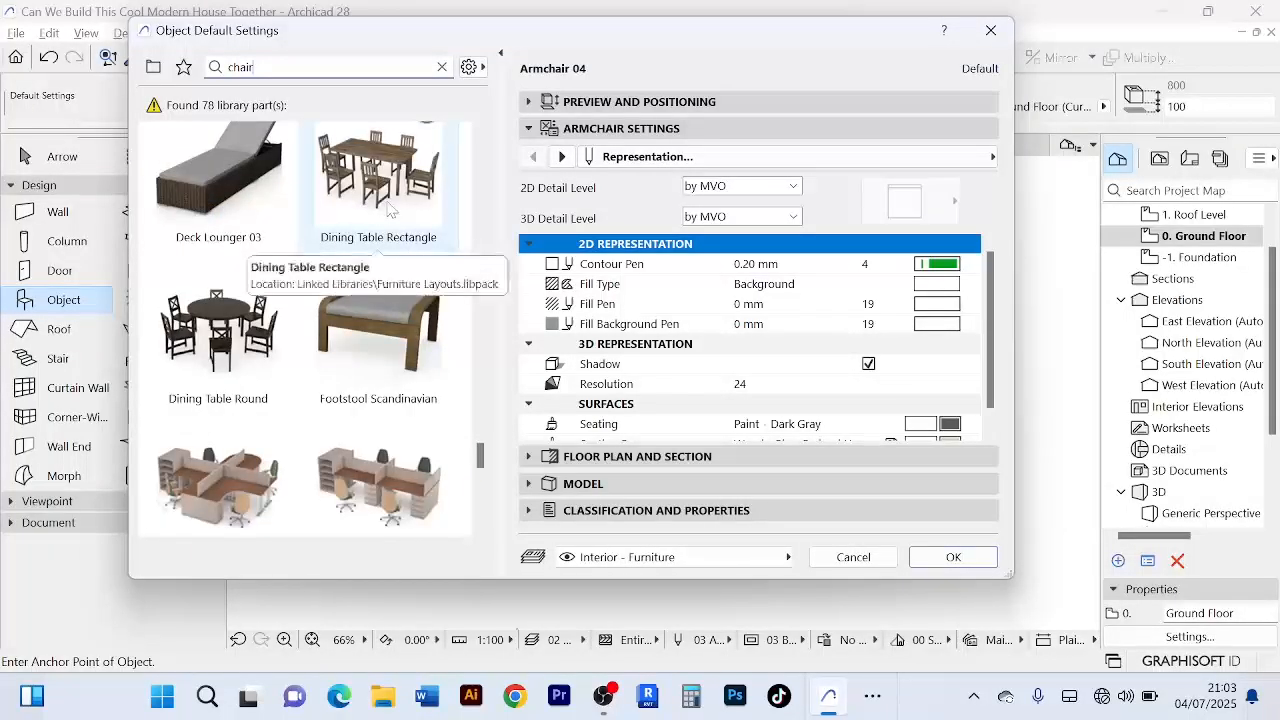
pyautogui.click(389, 208)
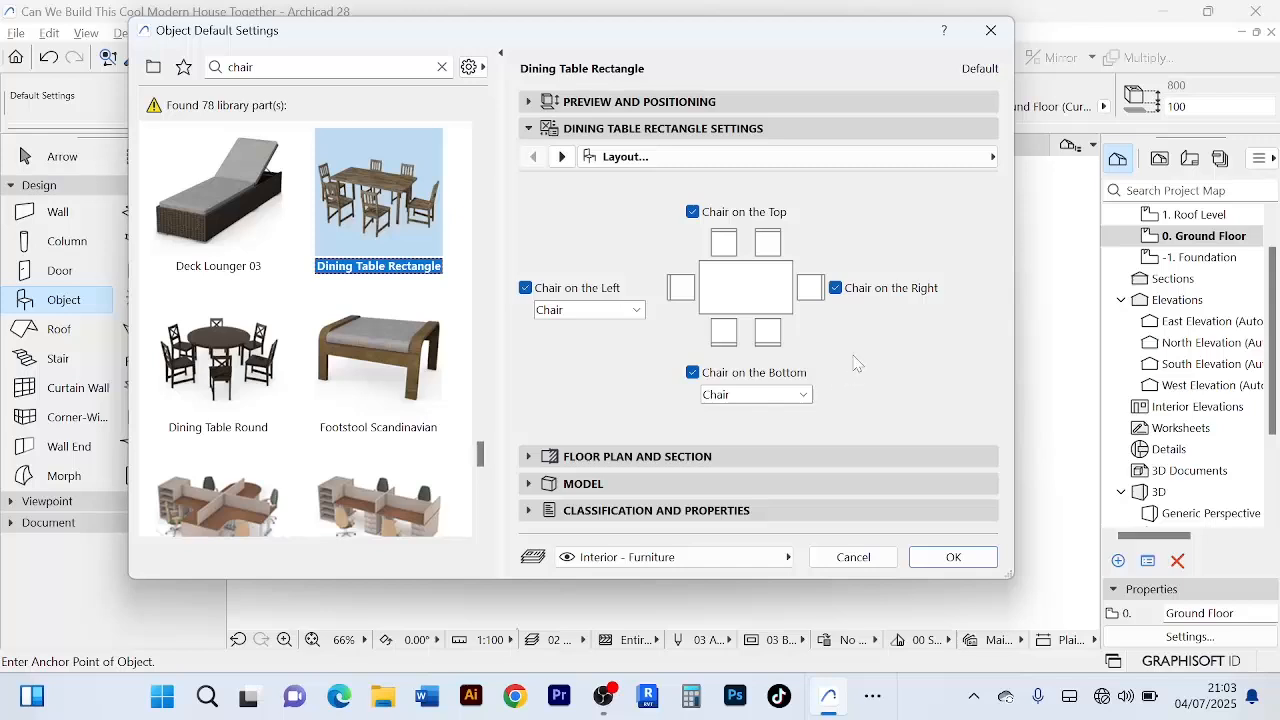
# - Try switching the dining table's Chair on the Right and Chair on the Bottom options off and back on
pyautogui.click(836, 289)
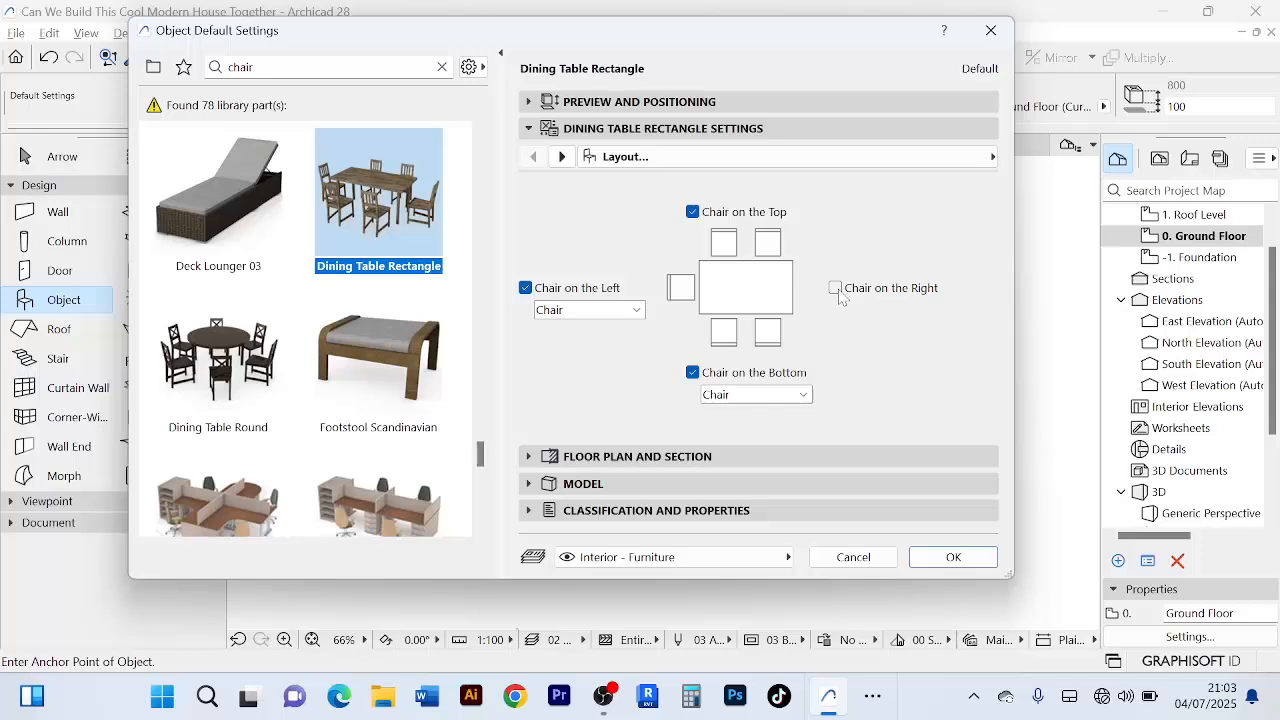
pyautogui.click(836, 289)
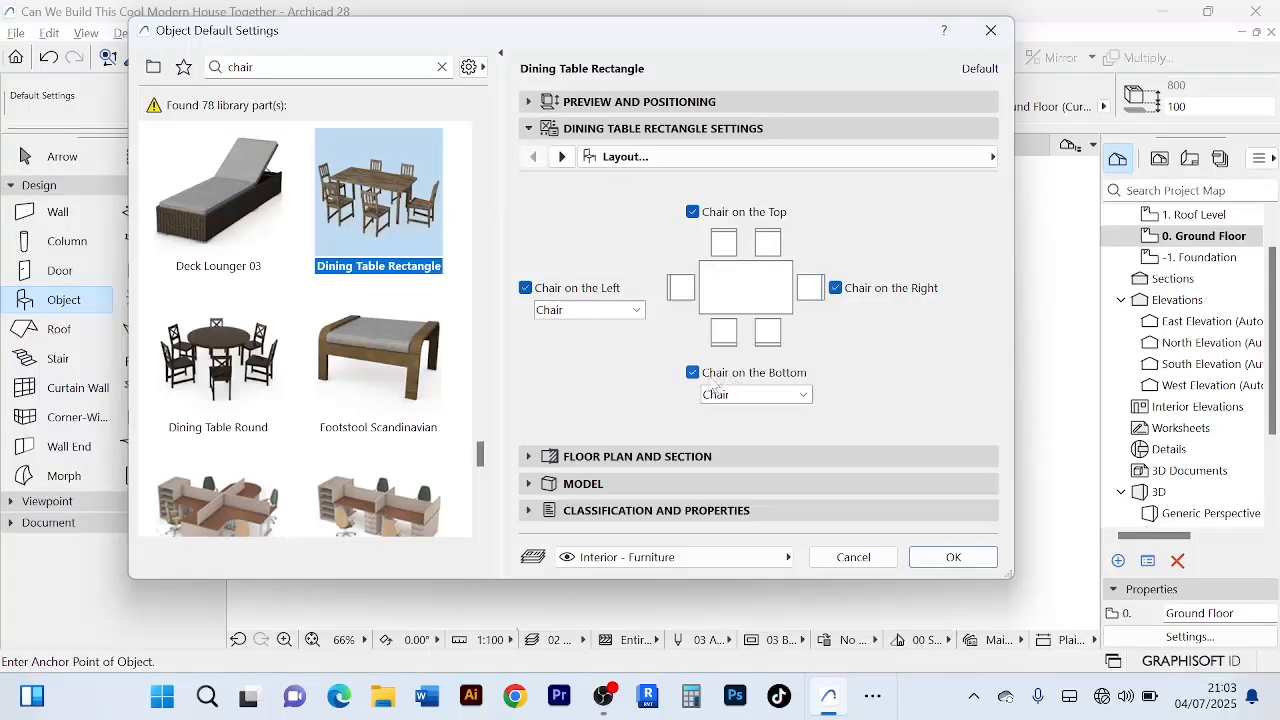
pyautogui.click(693, 373)
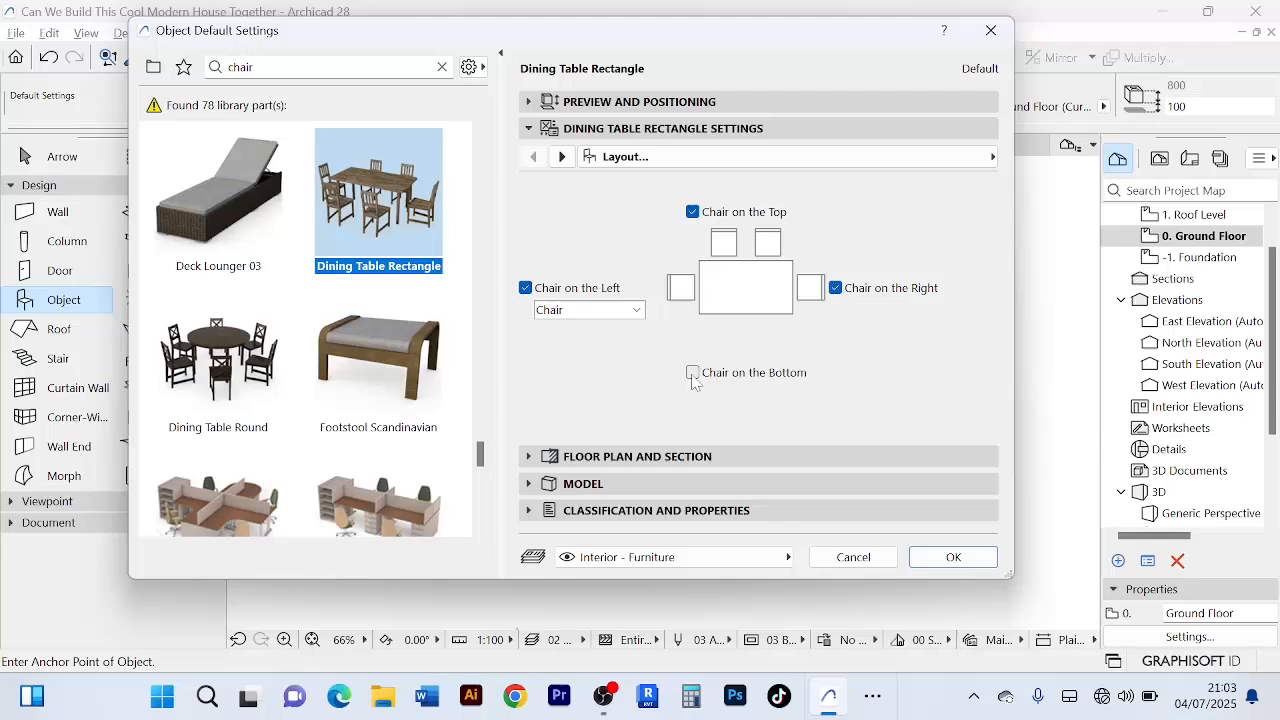
pyautogui.click(693, 373)
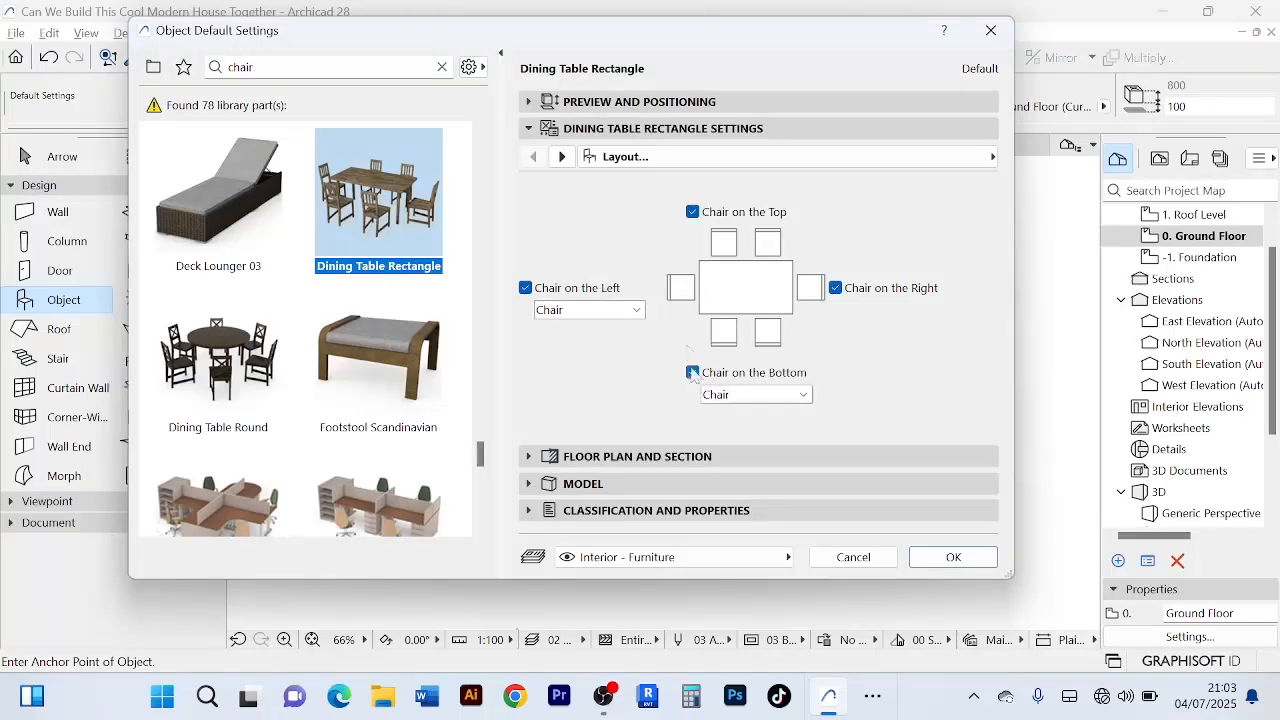
# - Review the dining table's chair type, dimension, table and chair, representation and description settings
pyautogui.click(638, 311)
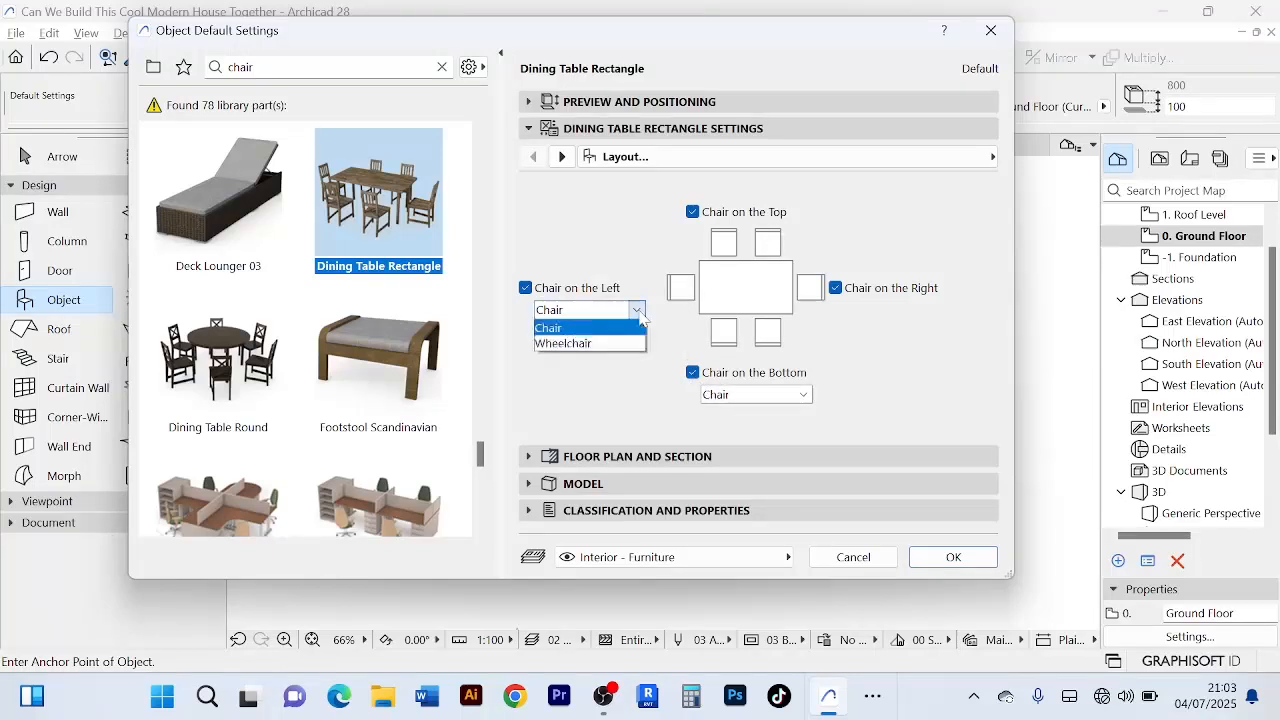
pyautogui.click(588, 362)
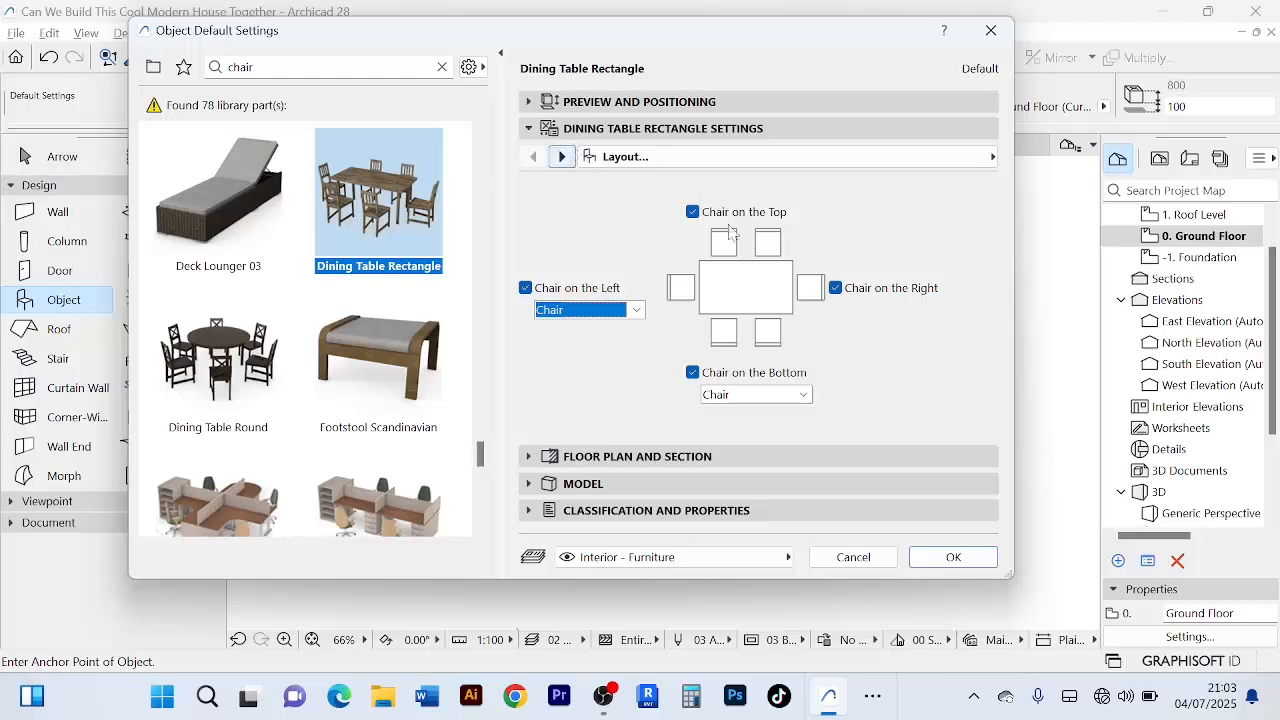
pyautogui.click(562, 157)
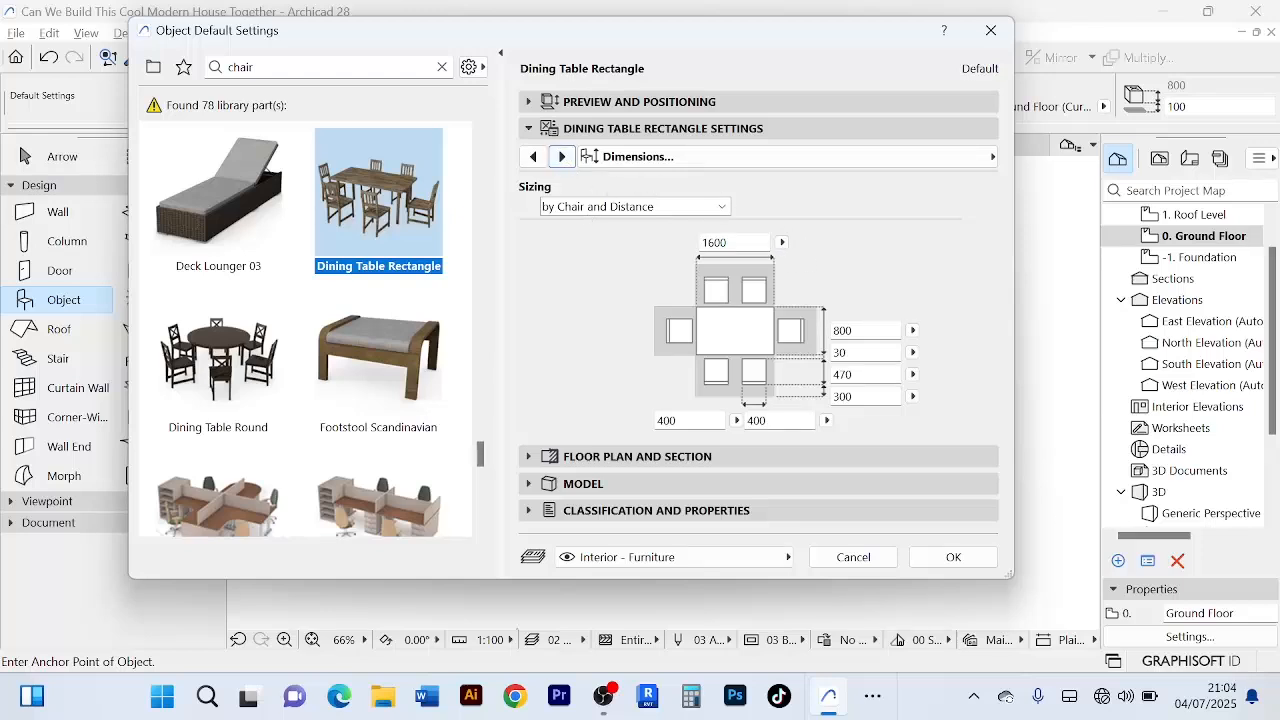
pyautogui.doubleClick(712, 243)
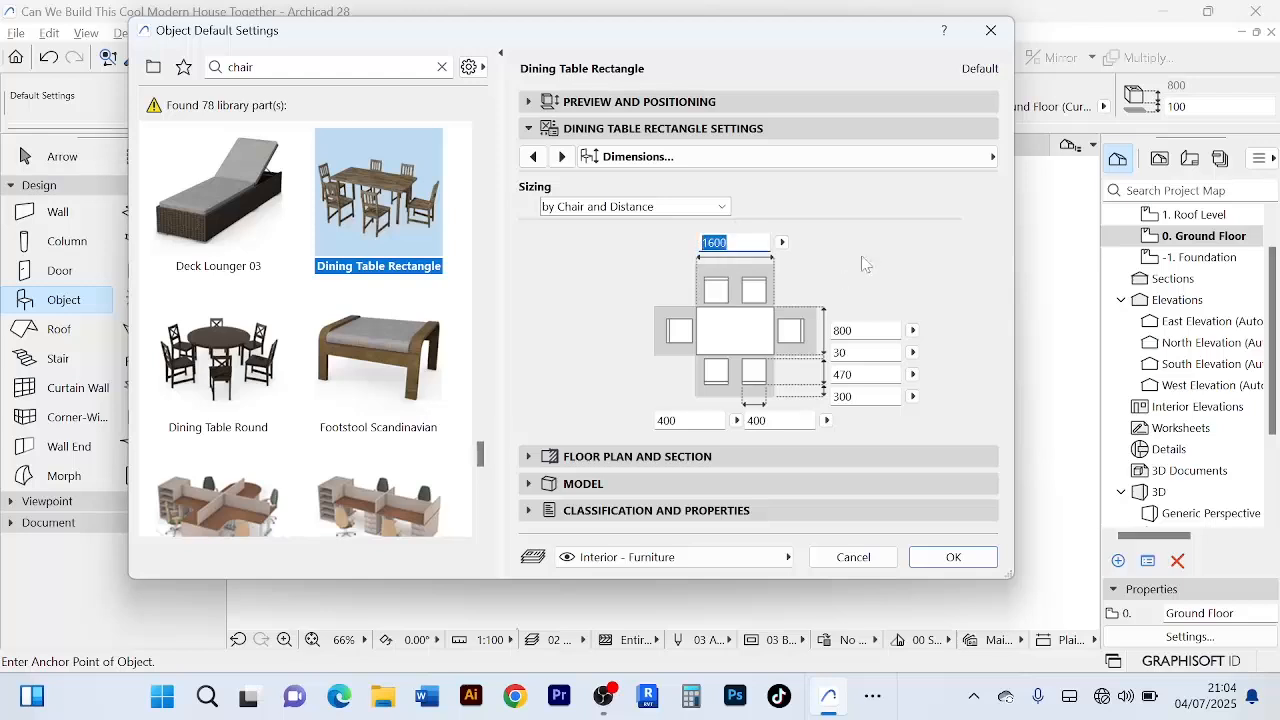
pyautogui.click(563, 157)
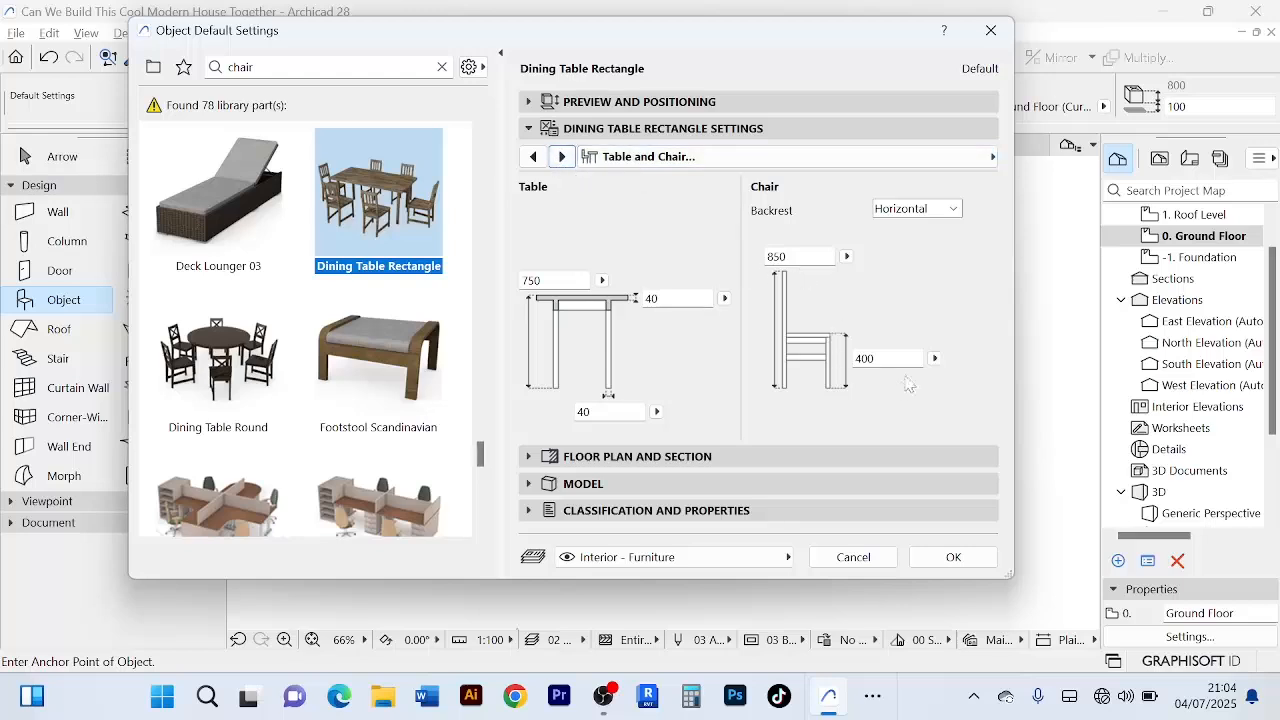
pyautogui.click(562, 157)
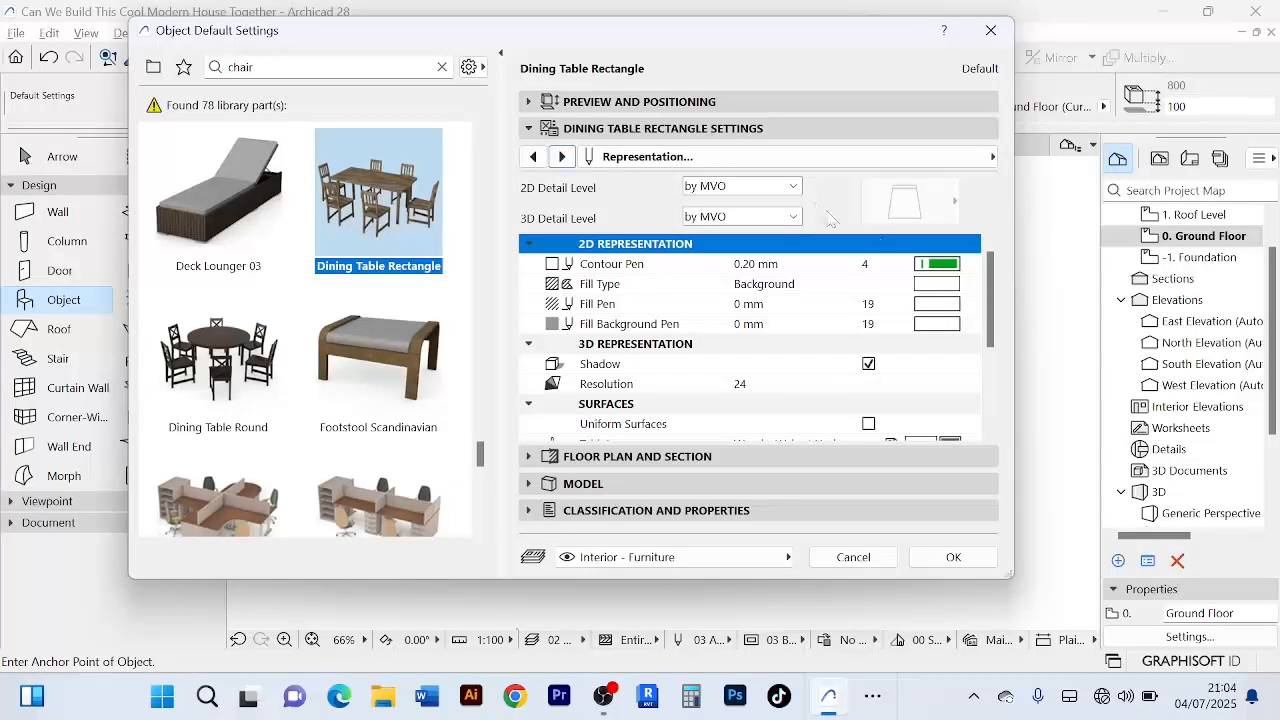
pyautogui.click(562, 156)
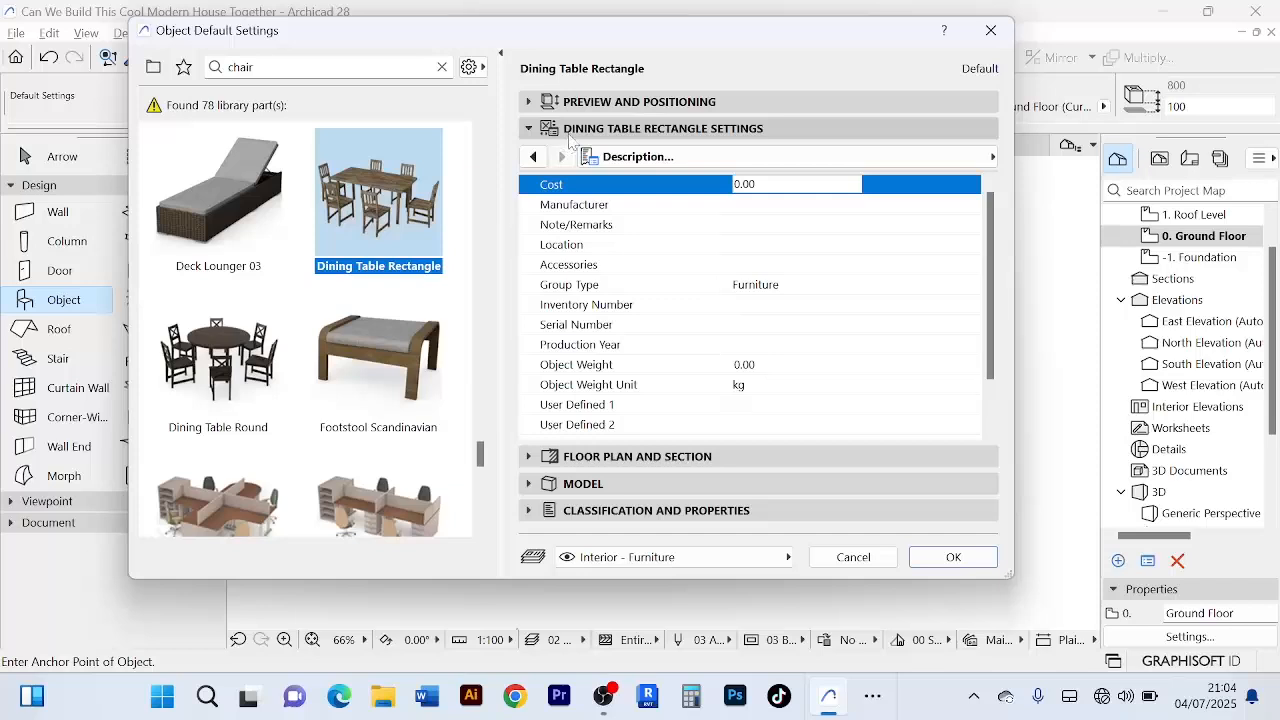
# - Override the dining table's surfaces with Wood - Mahogany Vertical and accept the object settings
pyautogui.click(568, 132)
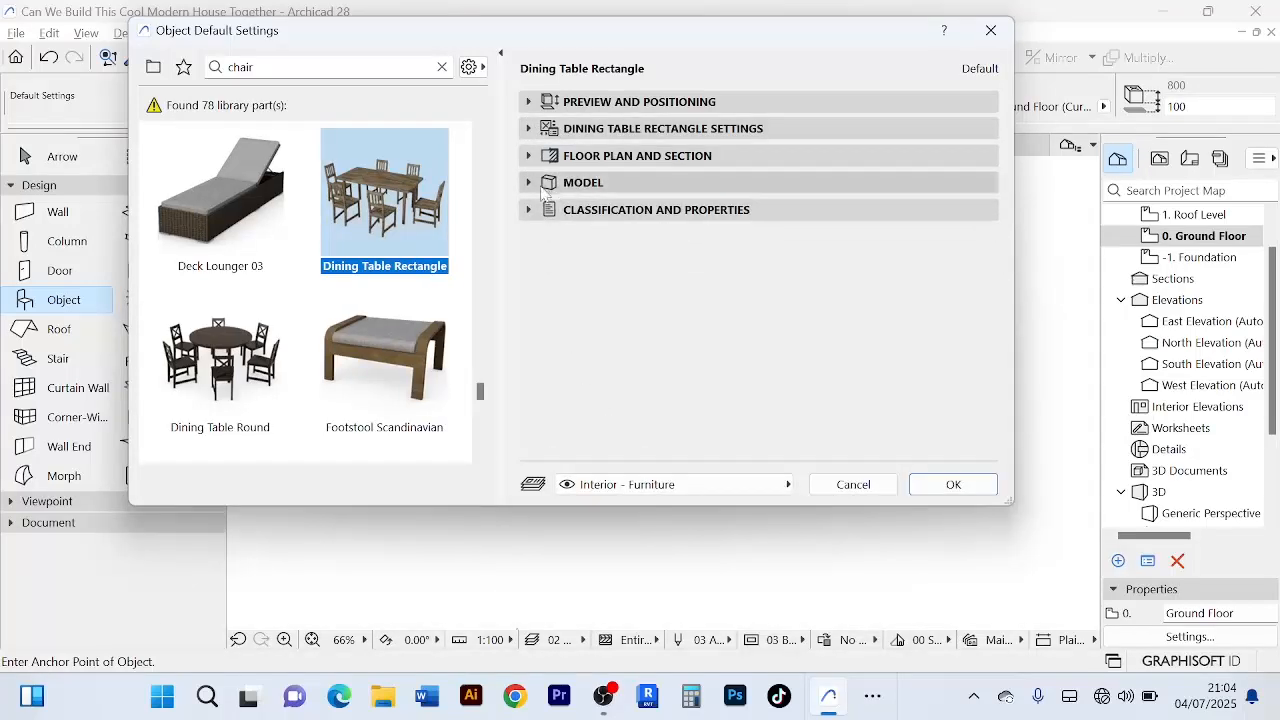
pyautogui.click(543, 186)
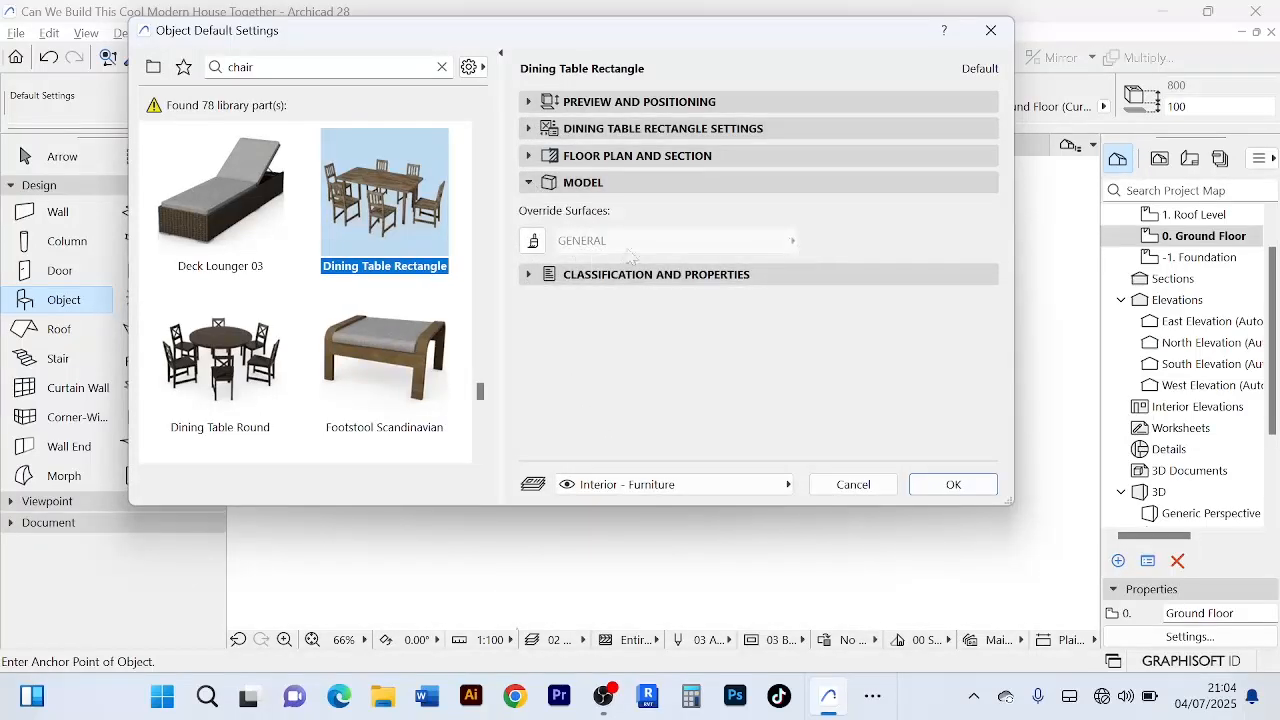
pyautogui.click(533, 241)
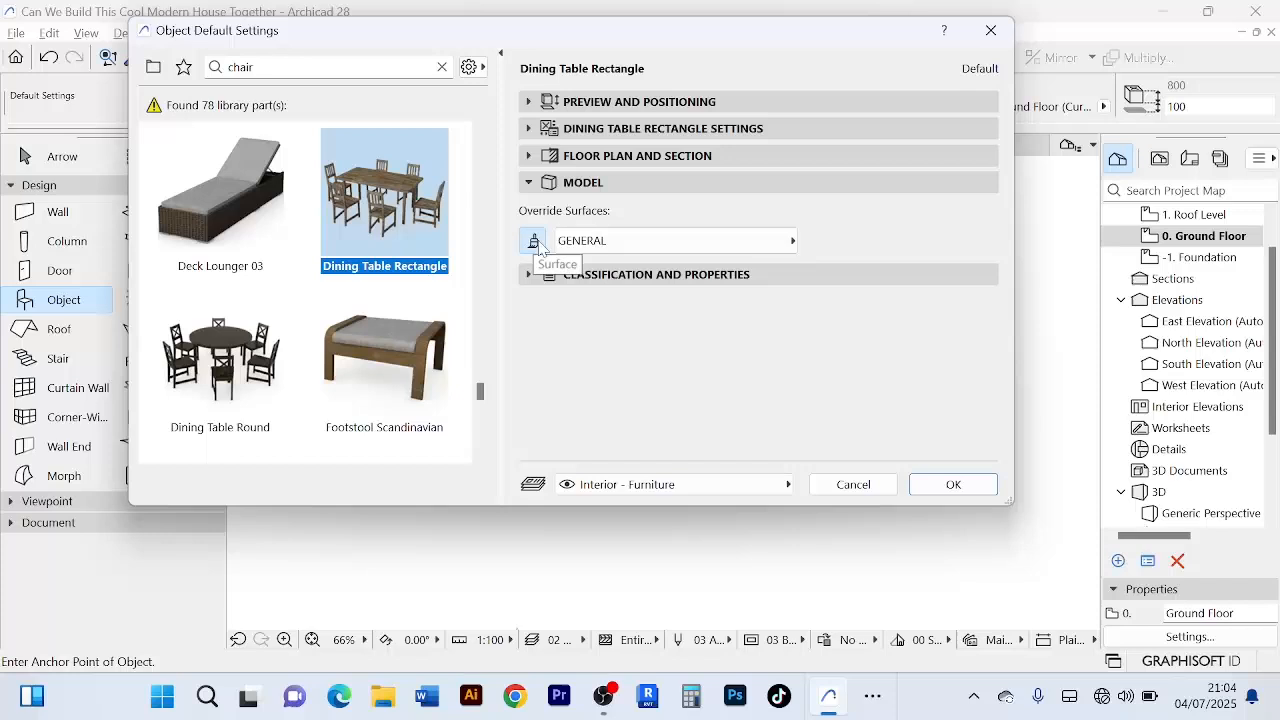
pyautogui.click(790, 245)
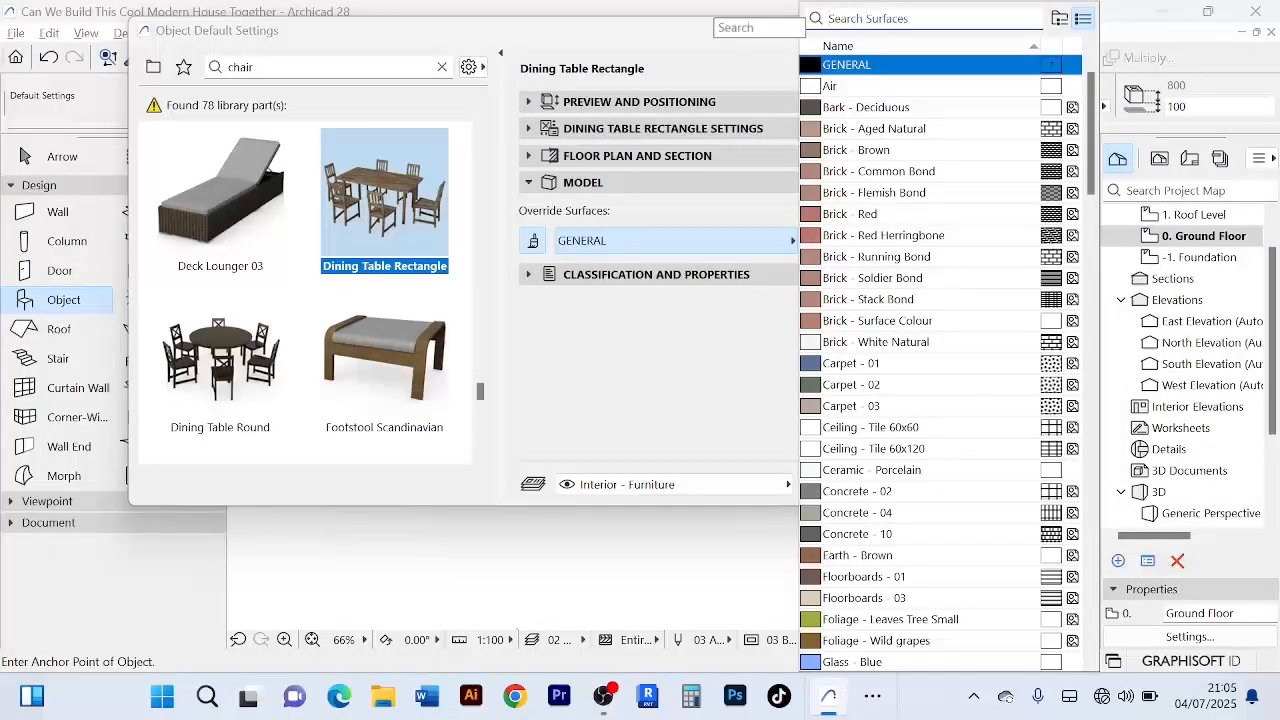
pyautogui.write('wood')
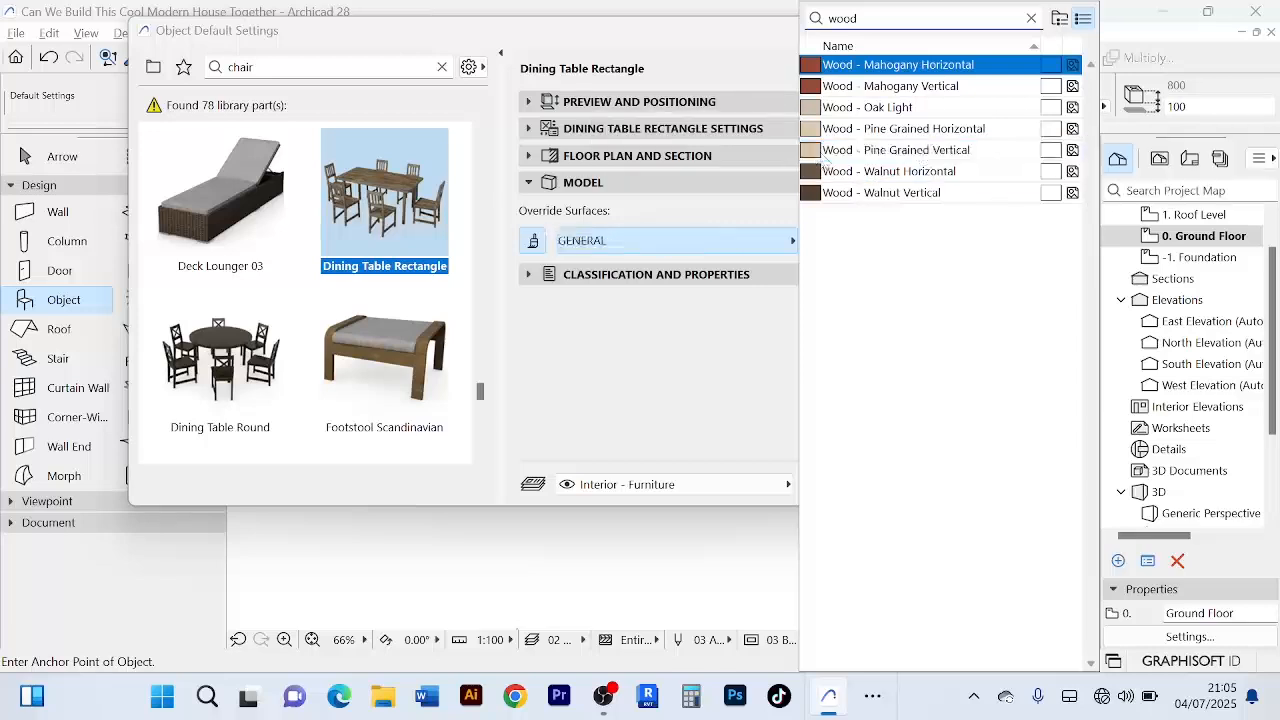
pyautogui.click(857, 90)
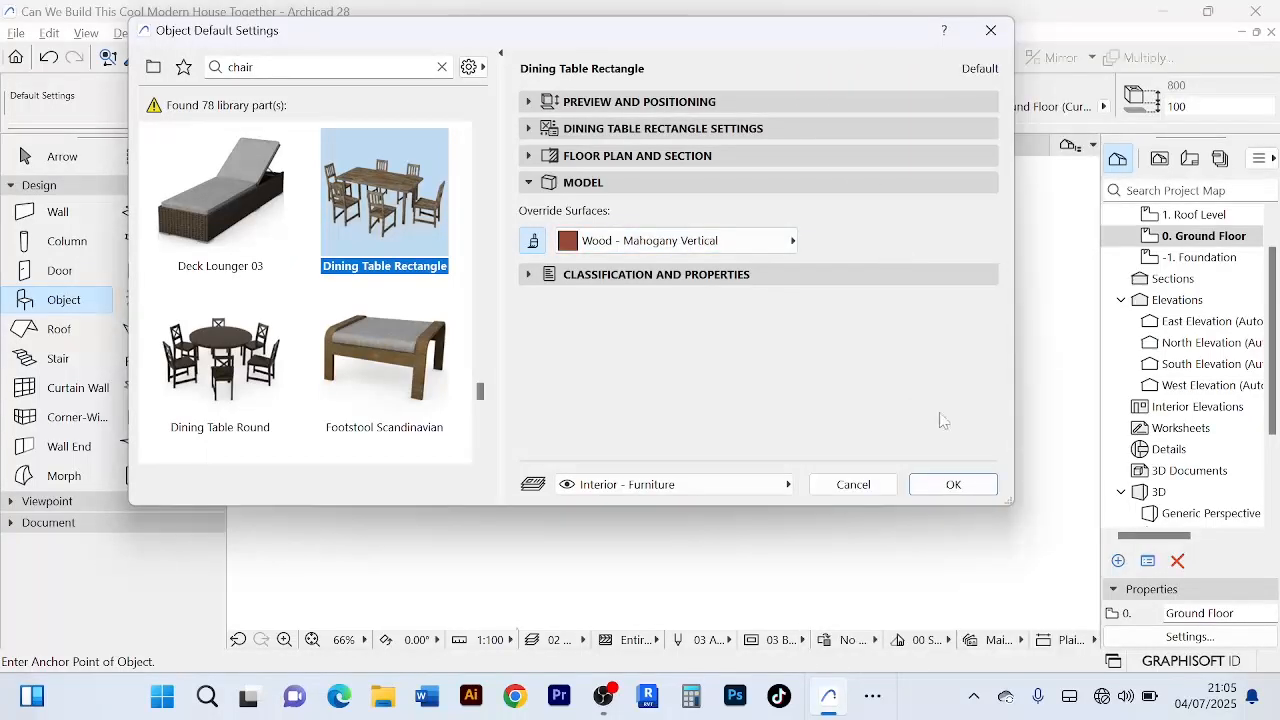
pyautogui.click(790, 250)
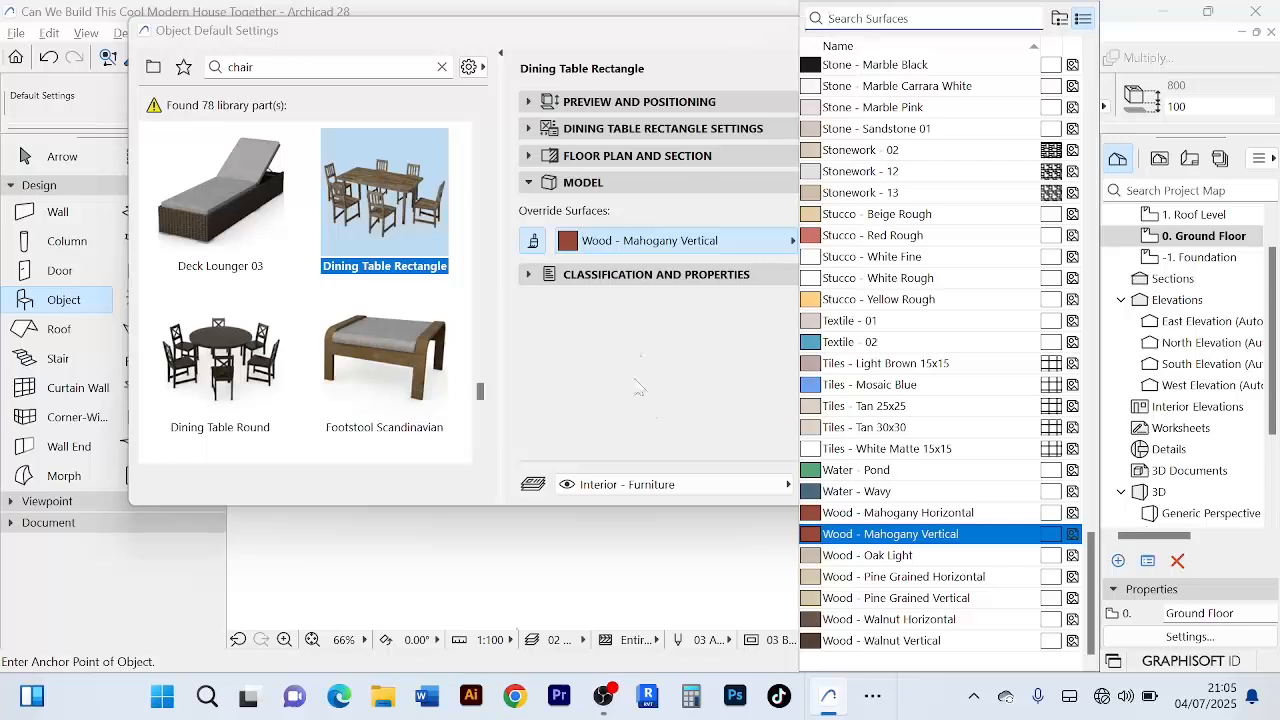
pyautogui.click(660, 387)
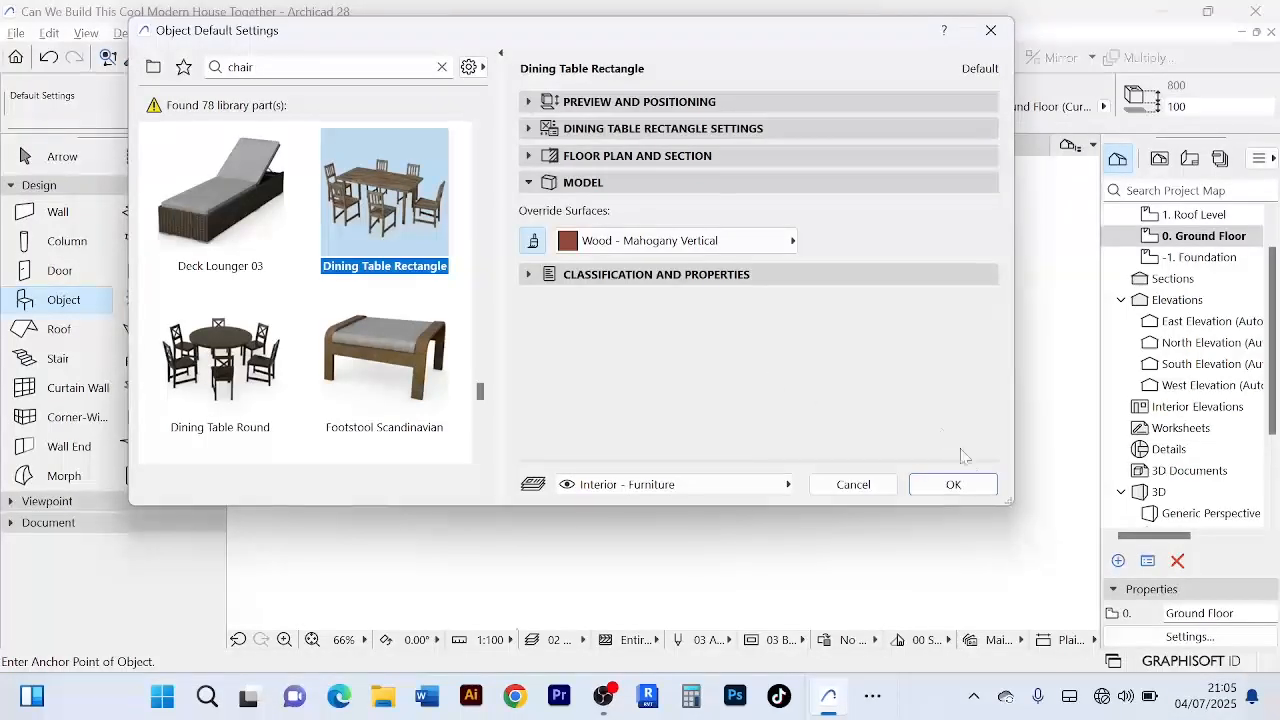
pyautogui.click(978, 486)
# - Place the rectangular dining table on the ground floor plan just below the Dining Area label
pyautogui.scroll(4, 529, 238)
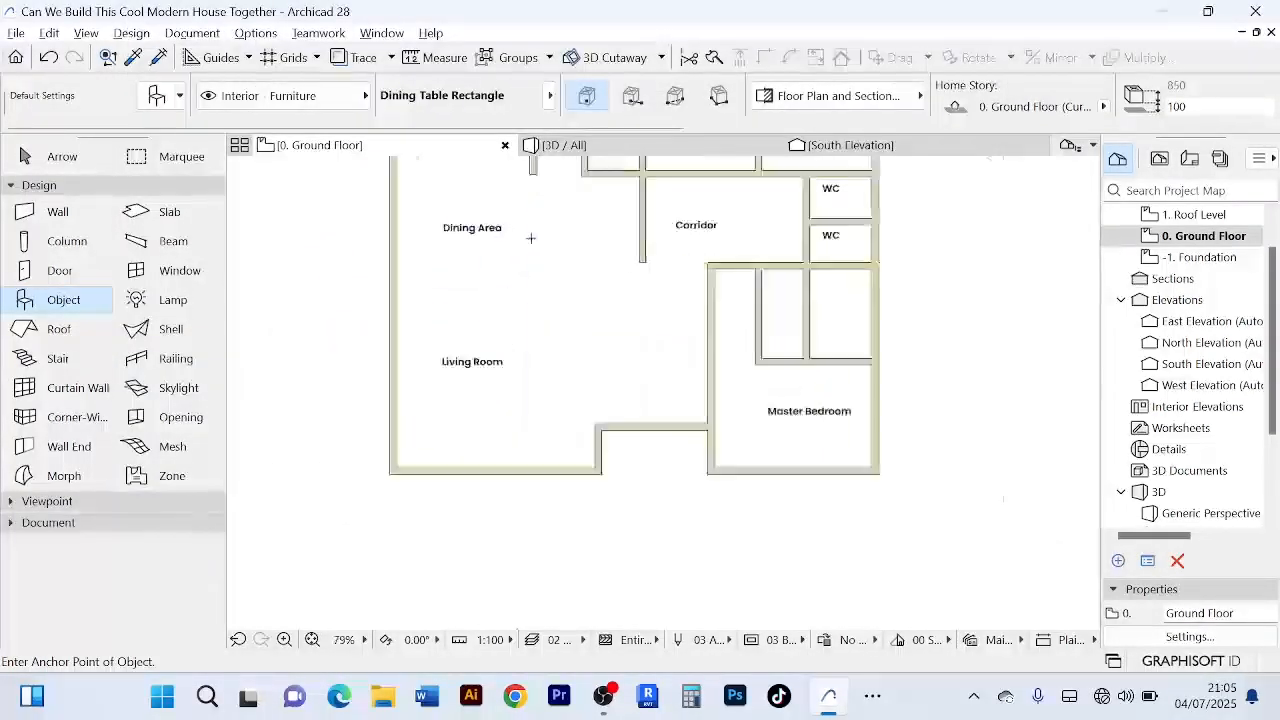
pyautogui.moveTo(545, 261); pyautogui.dragTo(571, 489, button='middle')
pyautogui.scroll(-2, 536, 448)
pyautogui.scroll(2, 506, 405)
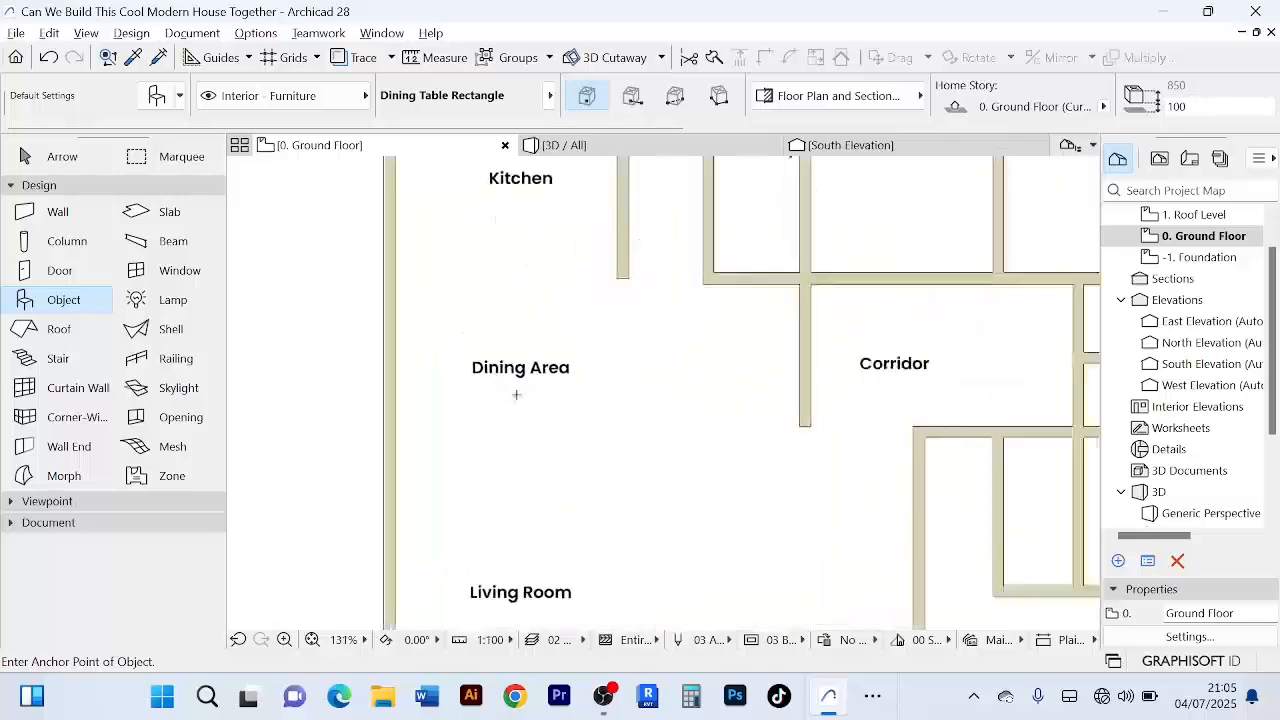
pyautogui.click(506, 405)
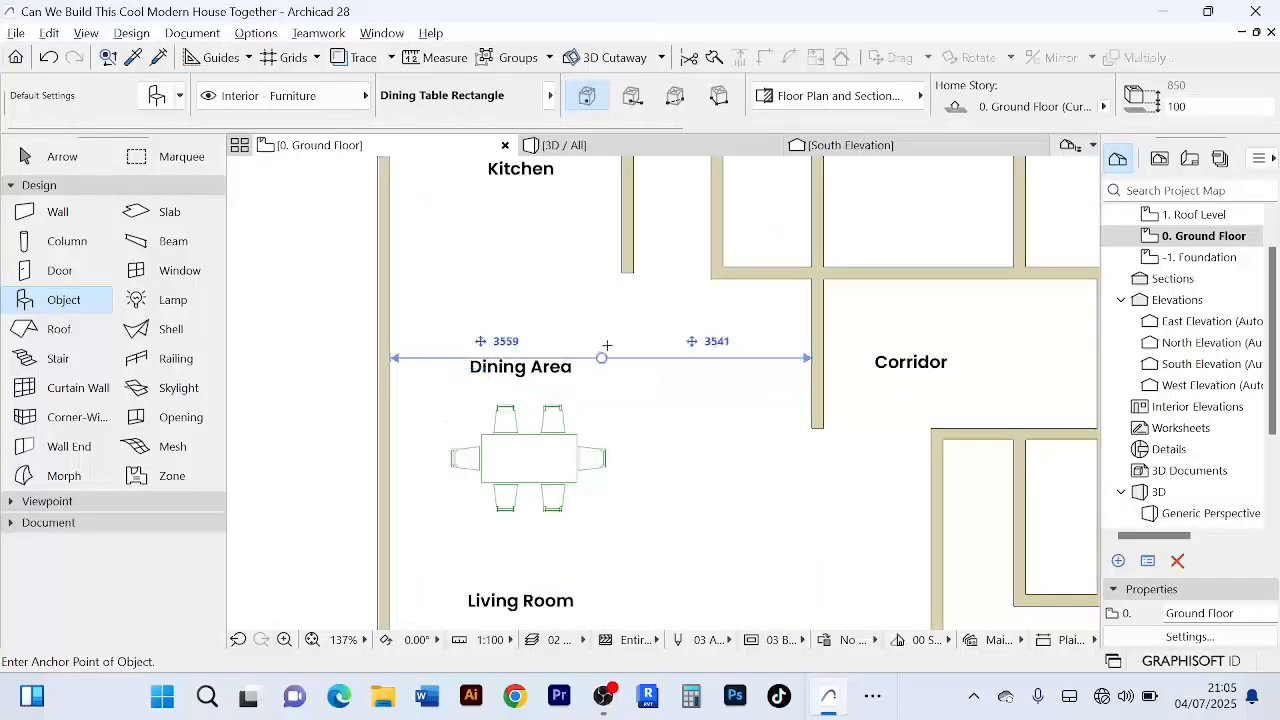
# - Select the placed dining table and move it about 1680 mm straight up the plan onto the Dining Area label
pyautogui.scroll(-3, 600, 351)
pyautogui.click(62, 157)
pyautogui.scroll(5, 578, 430)
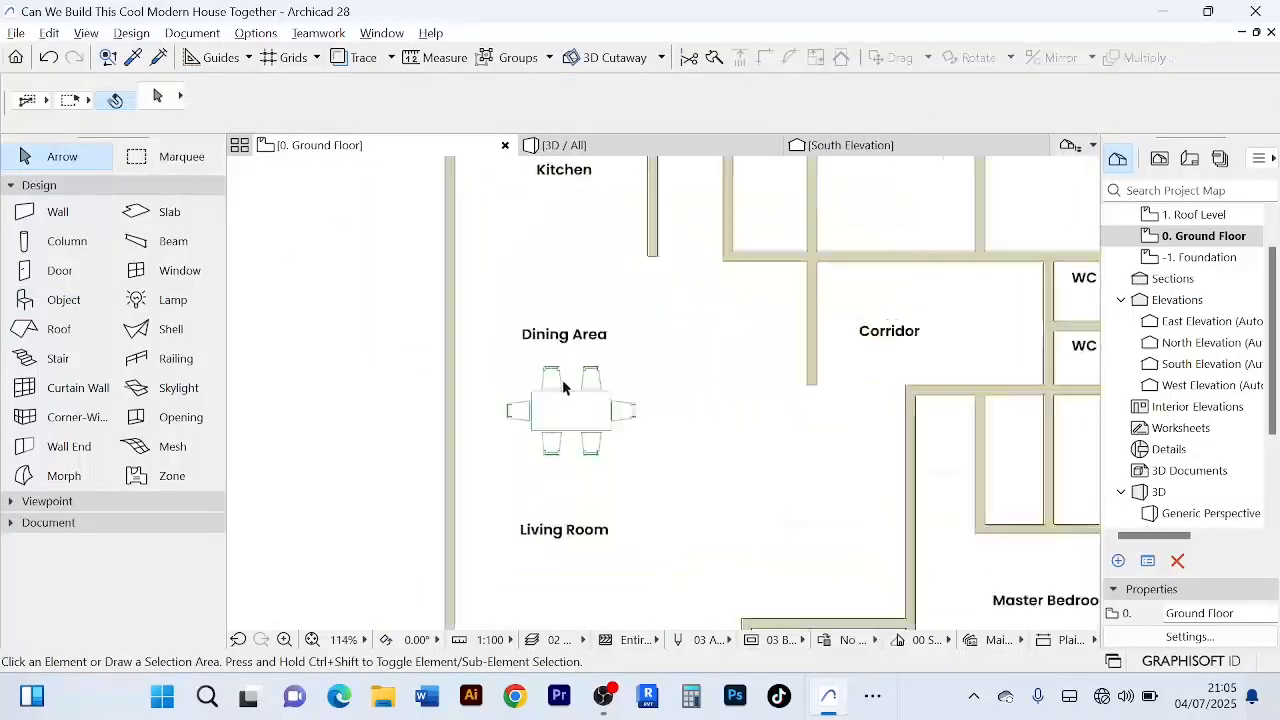
pyautogui.click(580, 445)
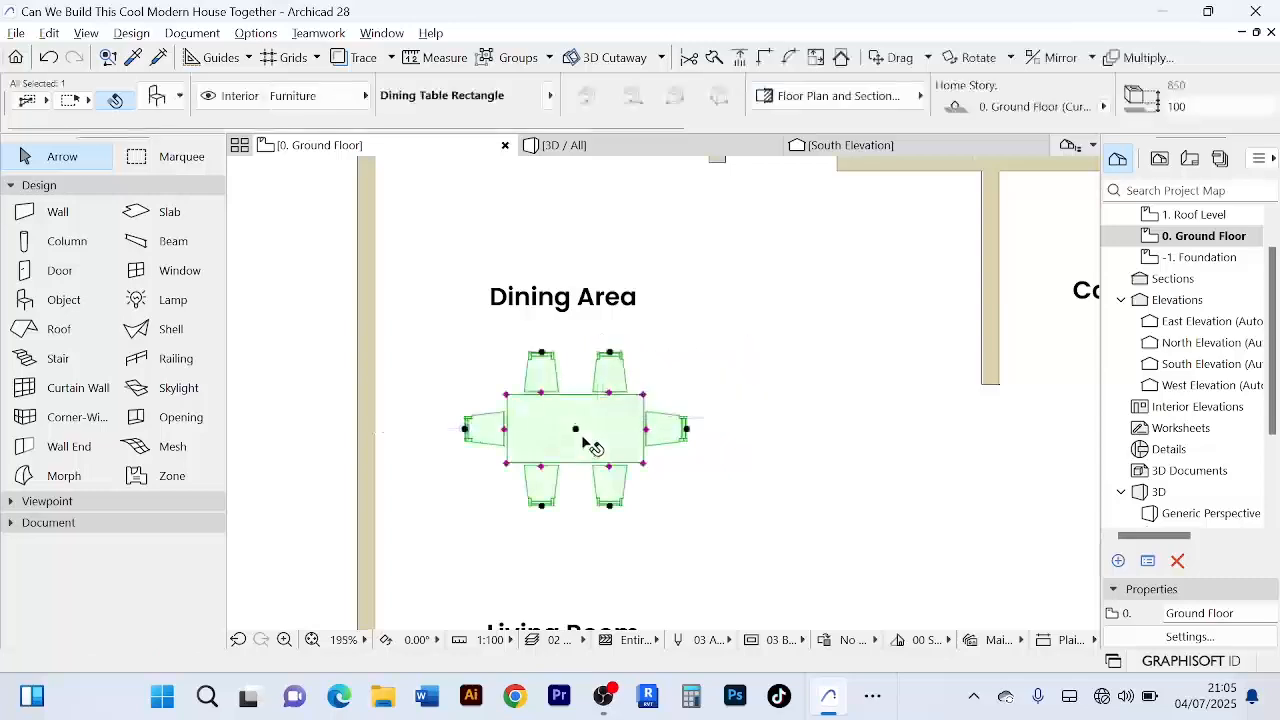
pyautogui.scroll(-4, 588, 440)
pyautogui.scroll(3, 590, 440)
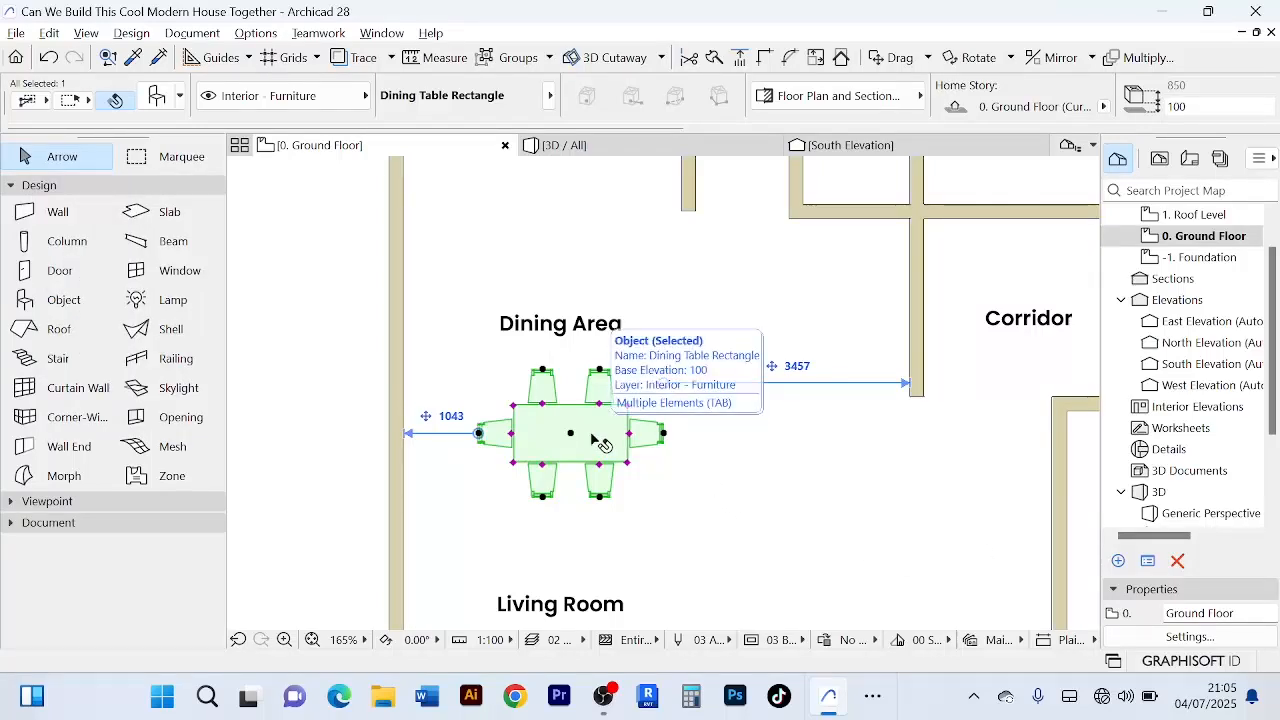
pyautogui.hotkey('ctrl', 'd')
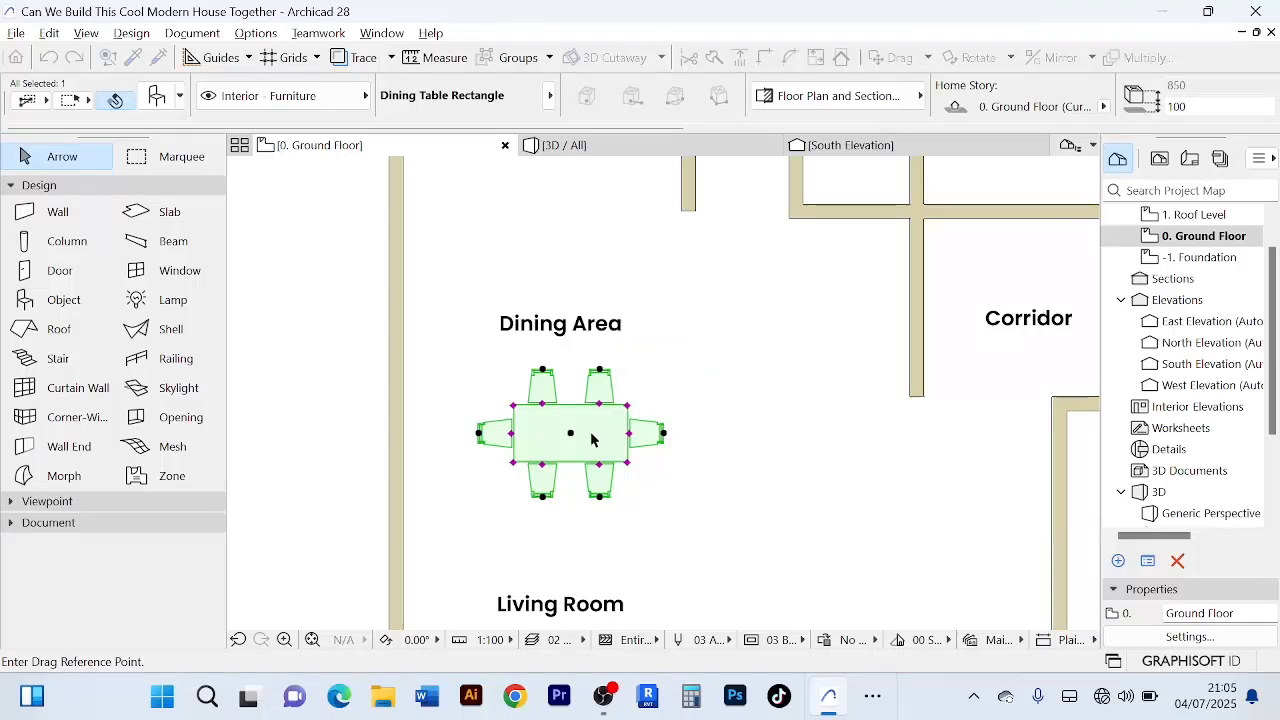
pyautogui.click(591, 433)
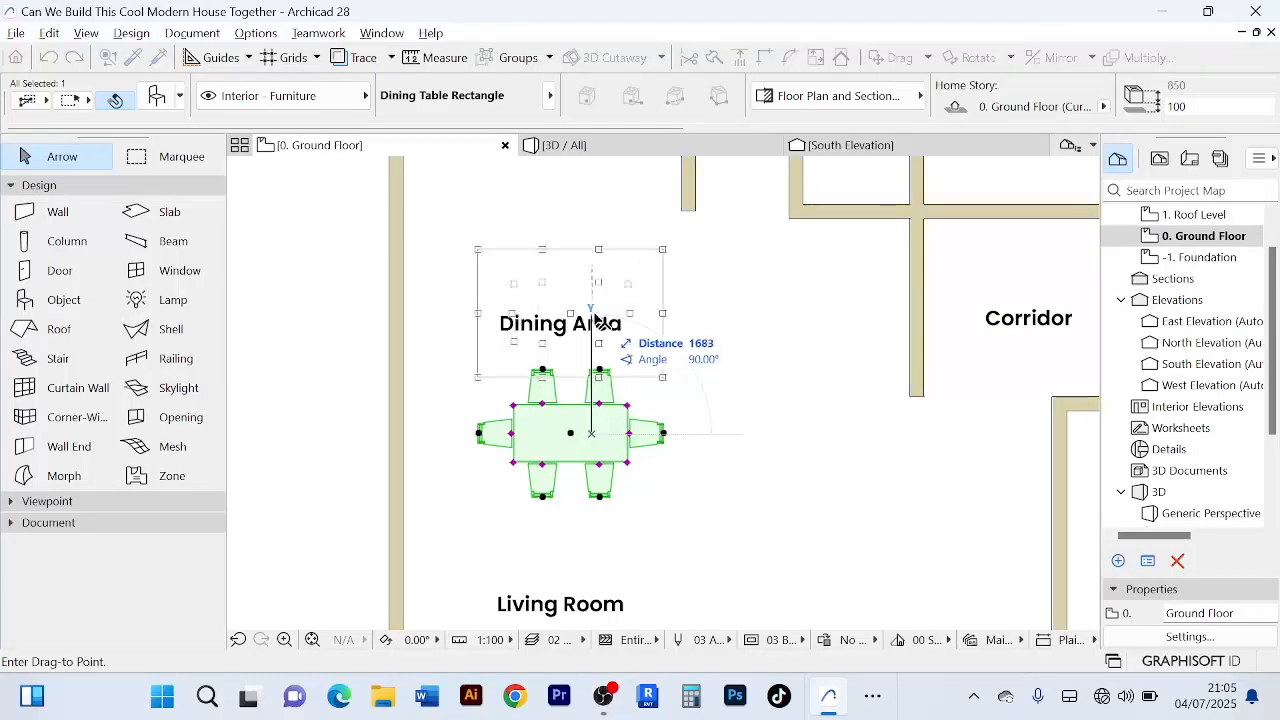
pyautogui.click(594, 315)
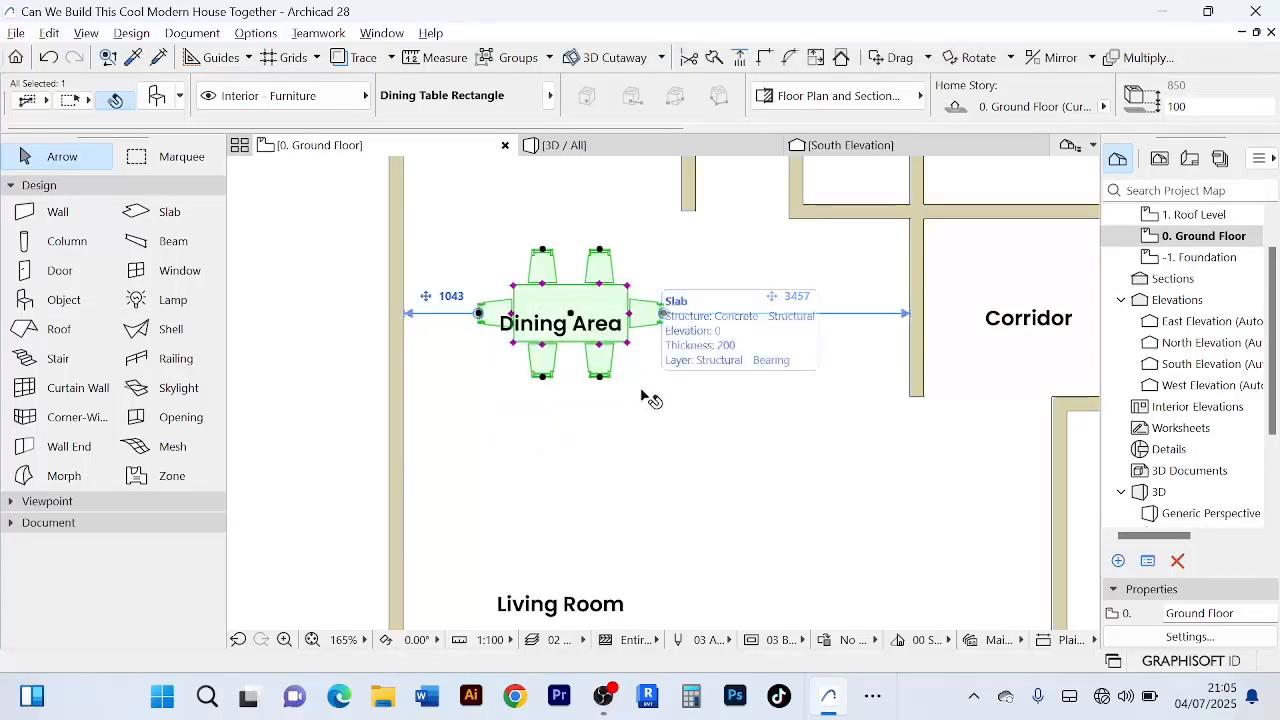
# - Nudge the dining table slightly down and left to centre it on the Dining Area label, and deselect it
pyautogui.hotkey('shift', 'Down')
pyautogui.hotkey('shift', 'Down')
pyautogui.hotkey('shift', 'Down')
pyautogui.hotkey('shift', 'Down')
pyautogui.hotkey('shift', 'Left')
pyautogui.hotkey('shift', 'Left')
pyautogui.hotkey('shift', 'Left')
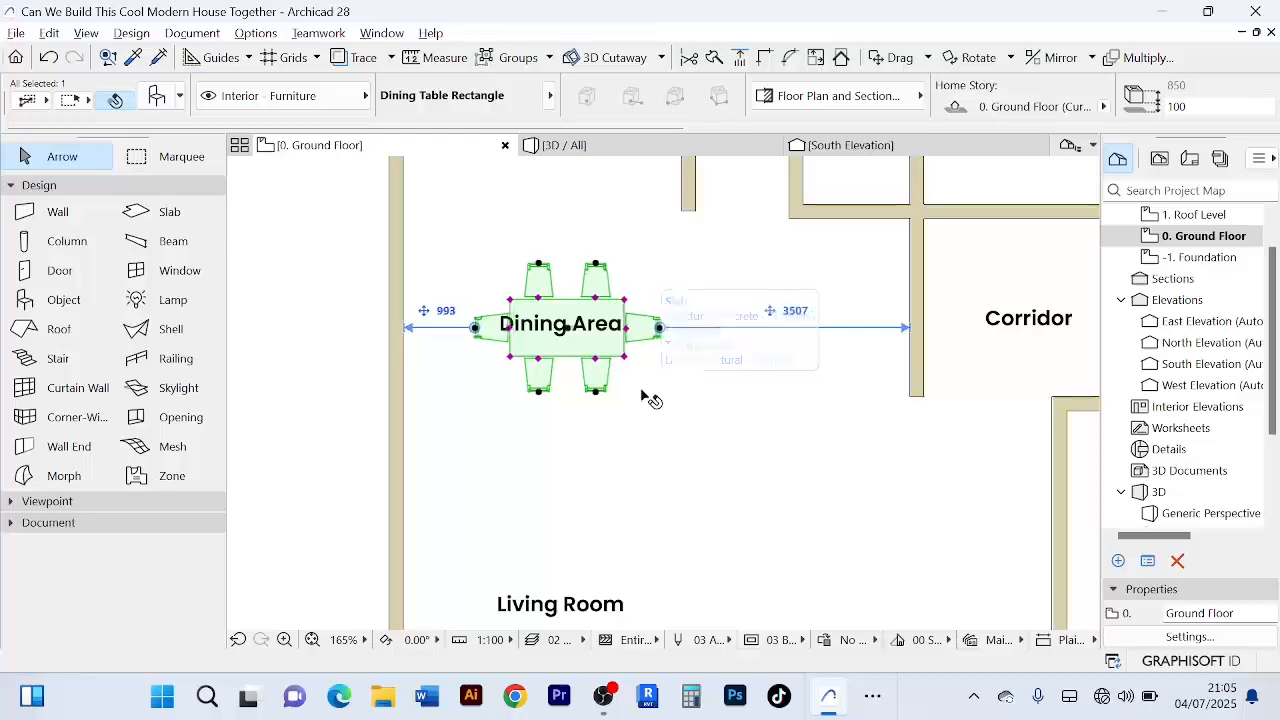
pyautogui.click(643, 506)
pyautogui.scroll(-5, 643, 506)
pyautogui.click(456, 403)
pyautogui.scroll(-2, 455, 402)
pyautogui.moveTo(460, 402); pyautogui.dragTo(419, 236, button='middle')
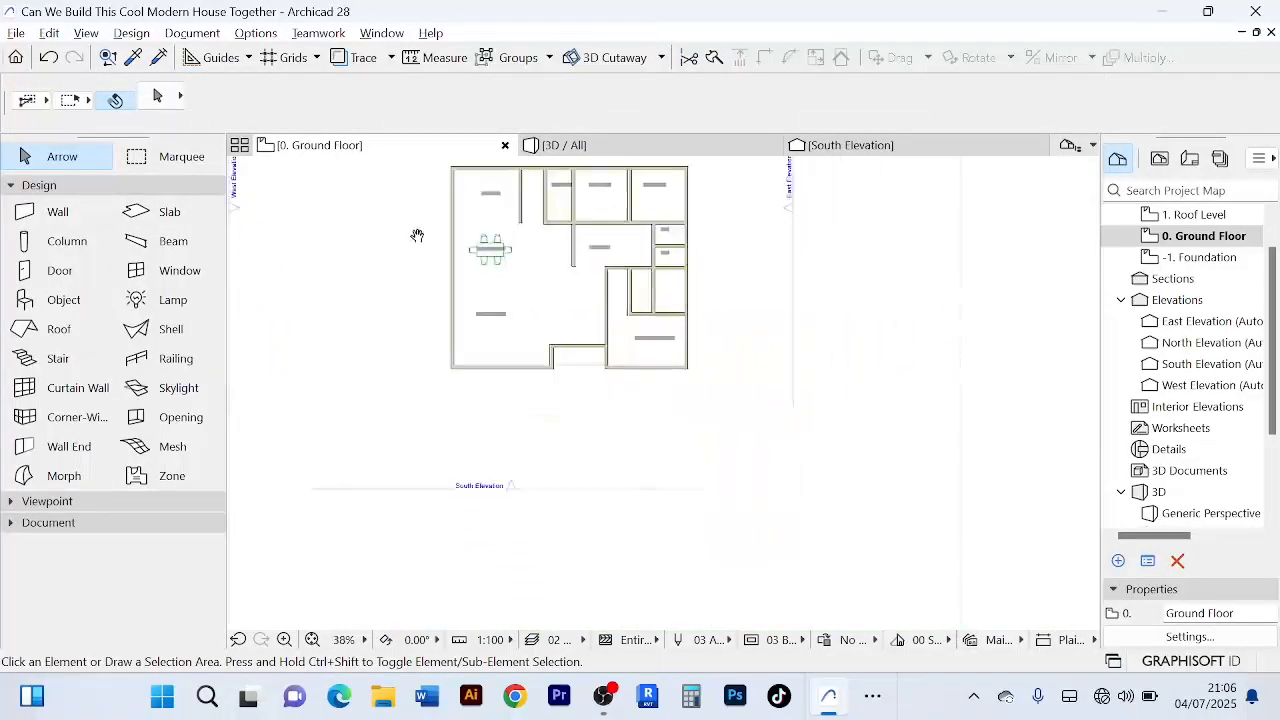
# - Select the dining table, review the Move commands available for it, and deselect it without moving it
pyautogui.scroll(4, 421, 237)
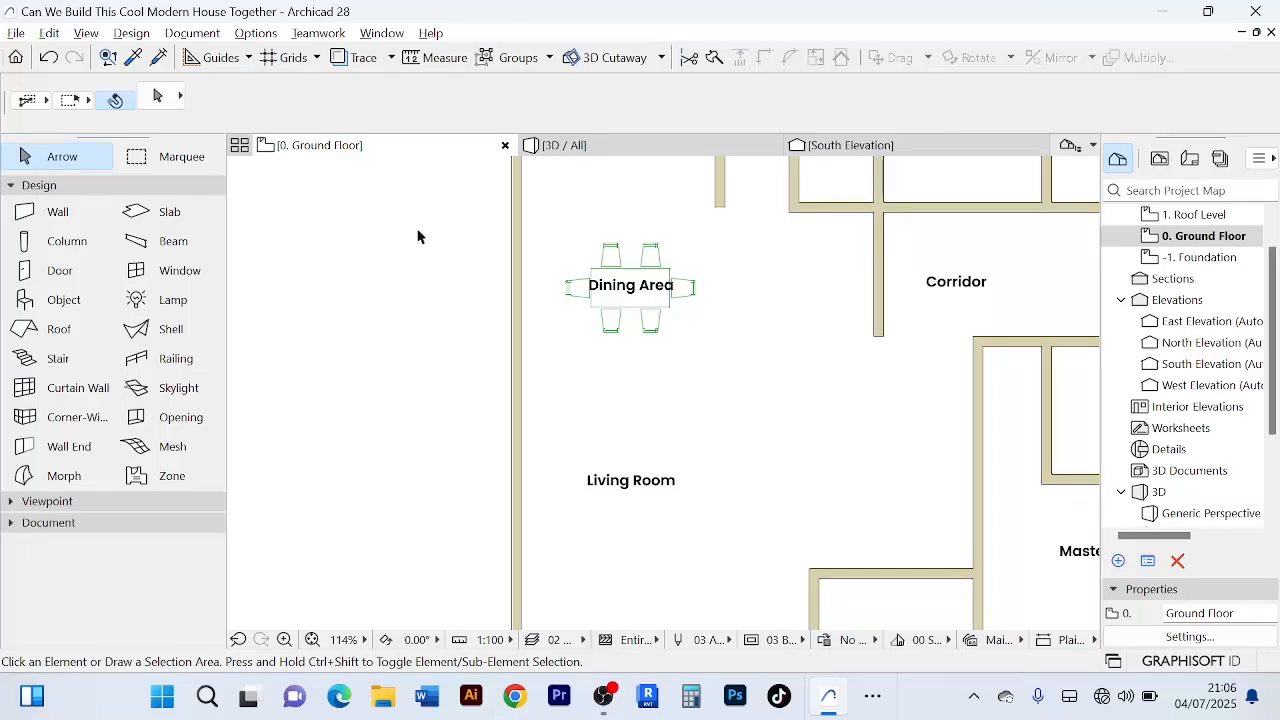
pyautogui.scroll(6, 700, 301)
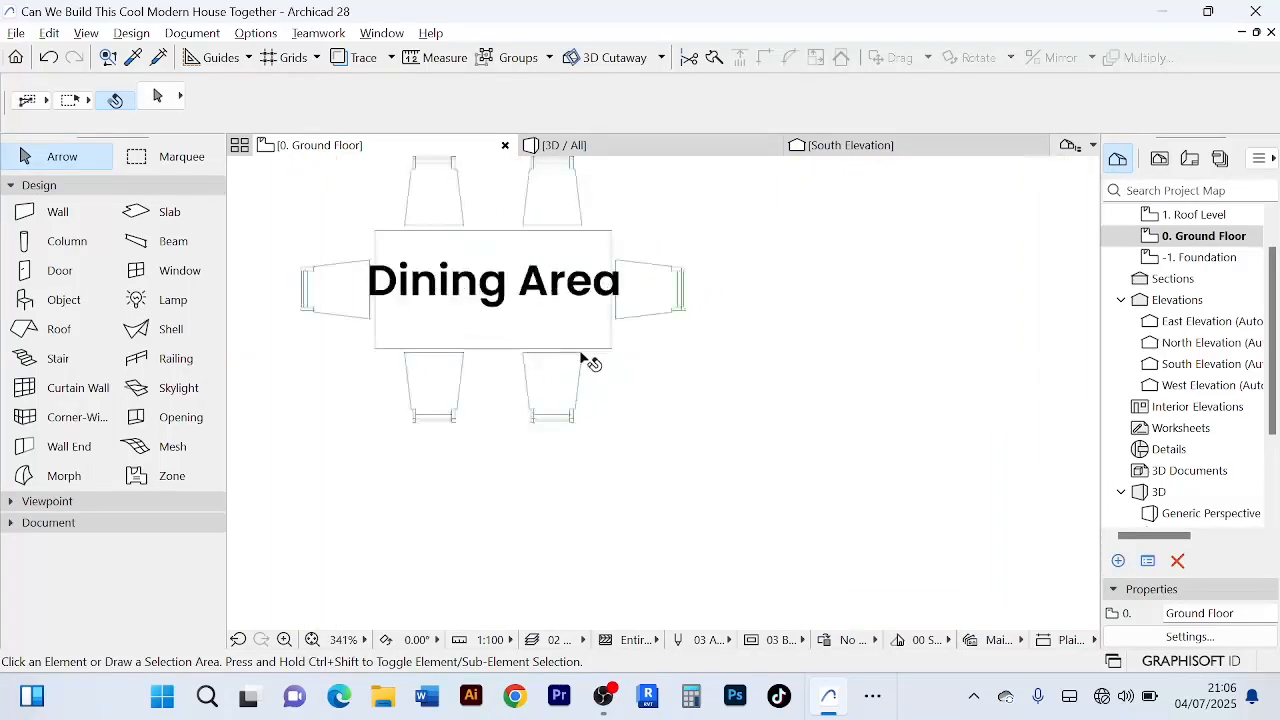
pyautogui.click(583, 345)
pyautogui.rightClick(541, 329)
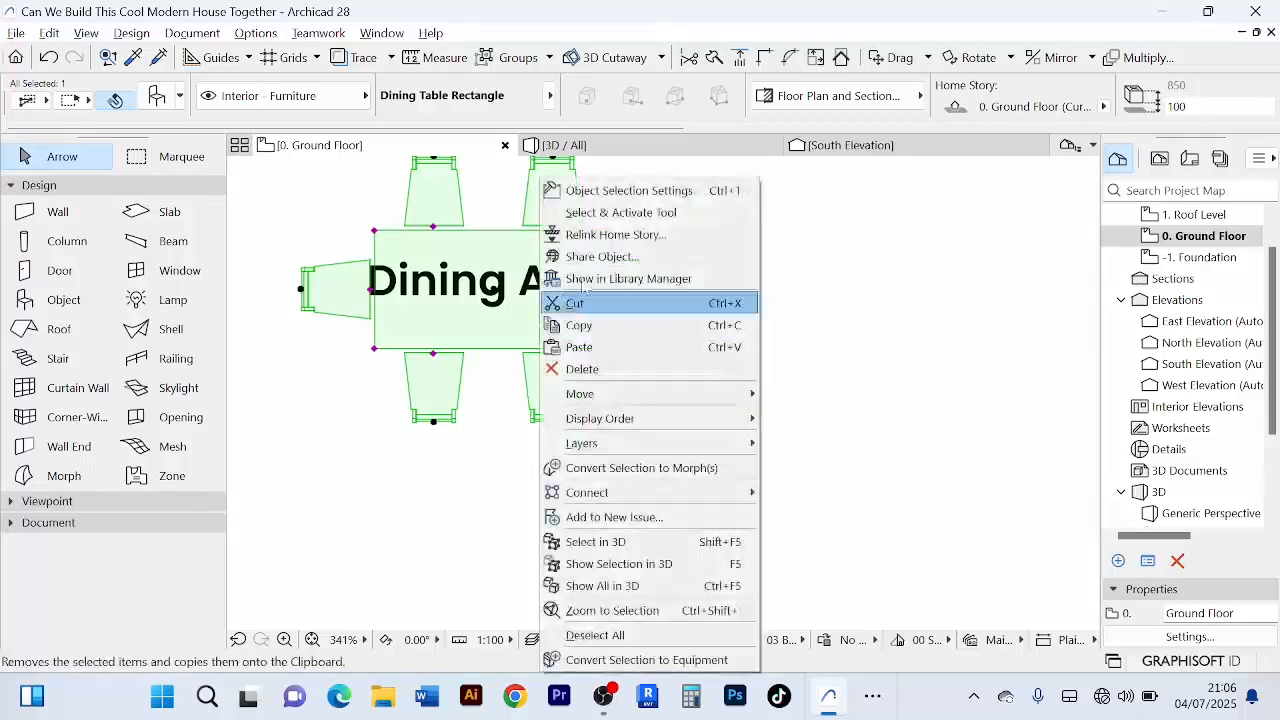
pyautogui.moveTo(665, 396)
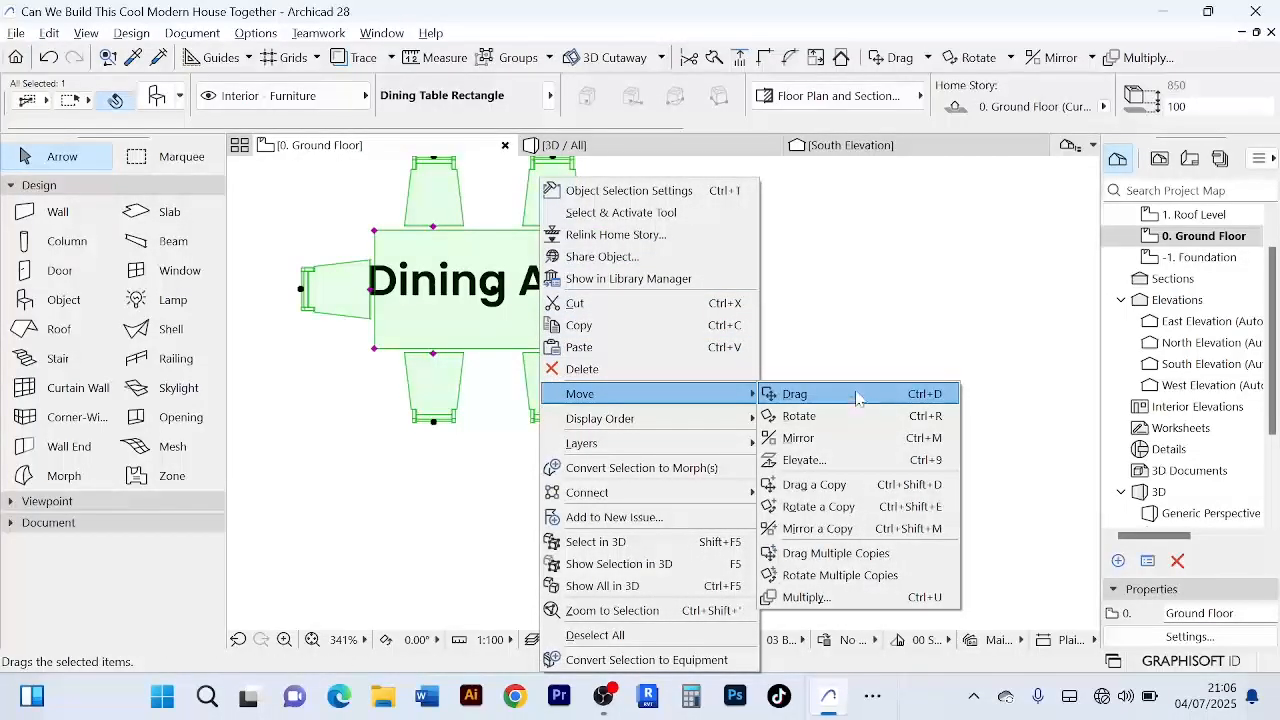
pyautogui.click(945, 322)
pyautogui.scroll(-6, 911, 317)
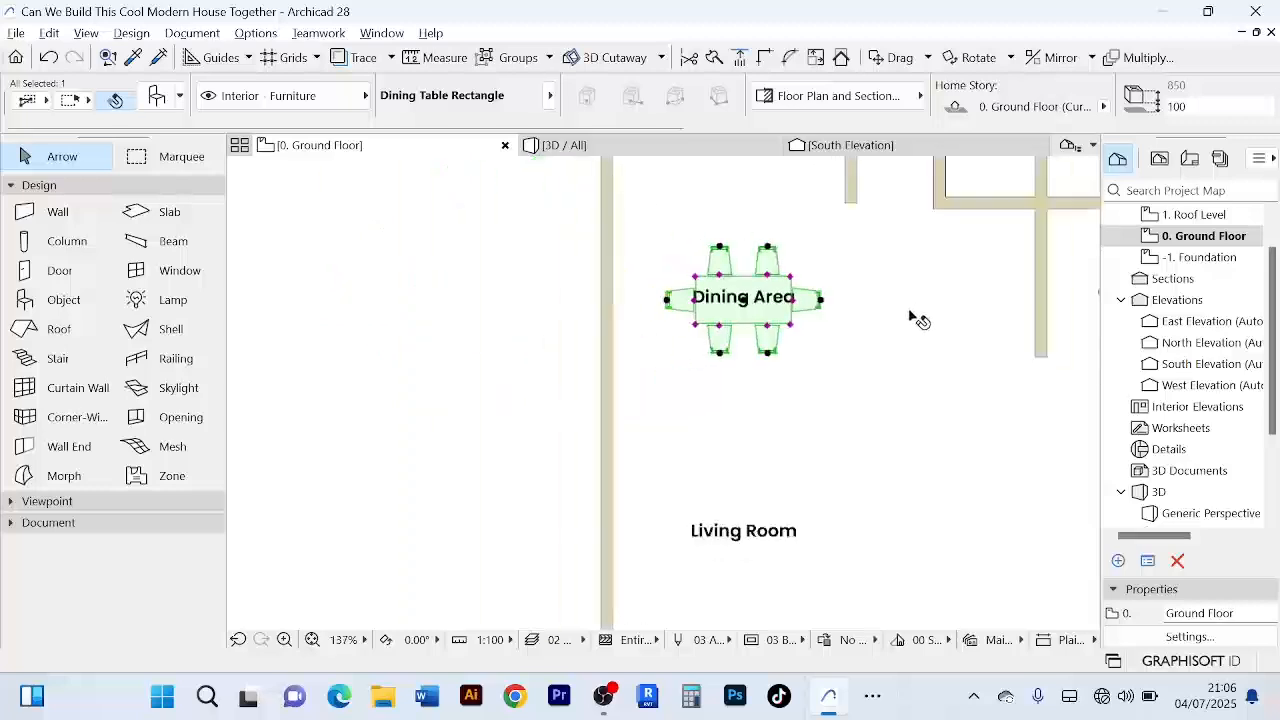
pyautogui.moveTo(620, 351); pyautogui.dragTo(433, 308, button='middle')
pyautogui.press('Escape')
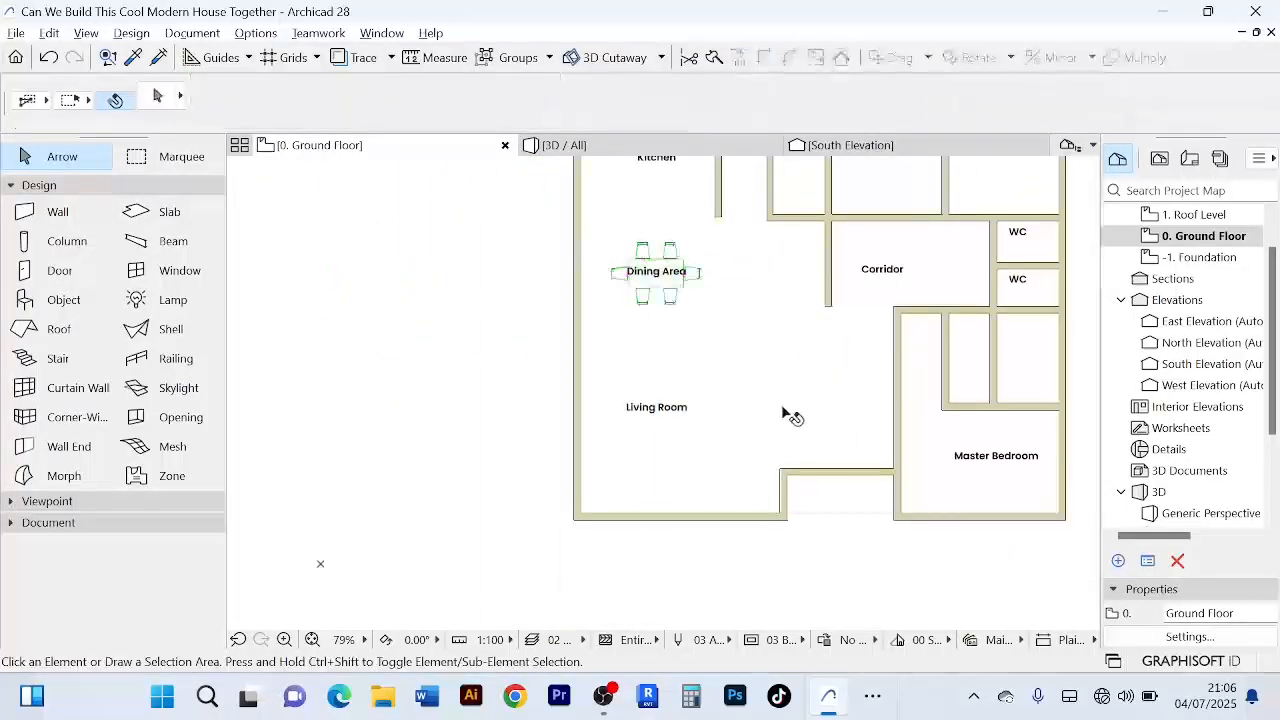
# - Browse the chair objects in the object library for suitable living room seating
pyautogui.scroll(3, 757, 374)
pyautogui.scroll(-4, 307, 352)
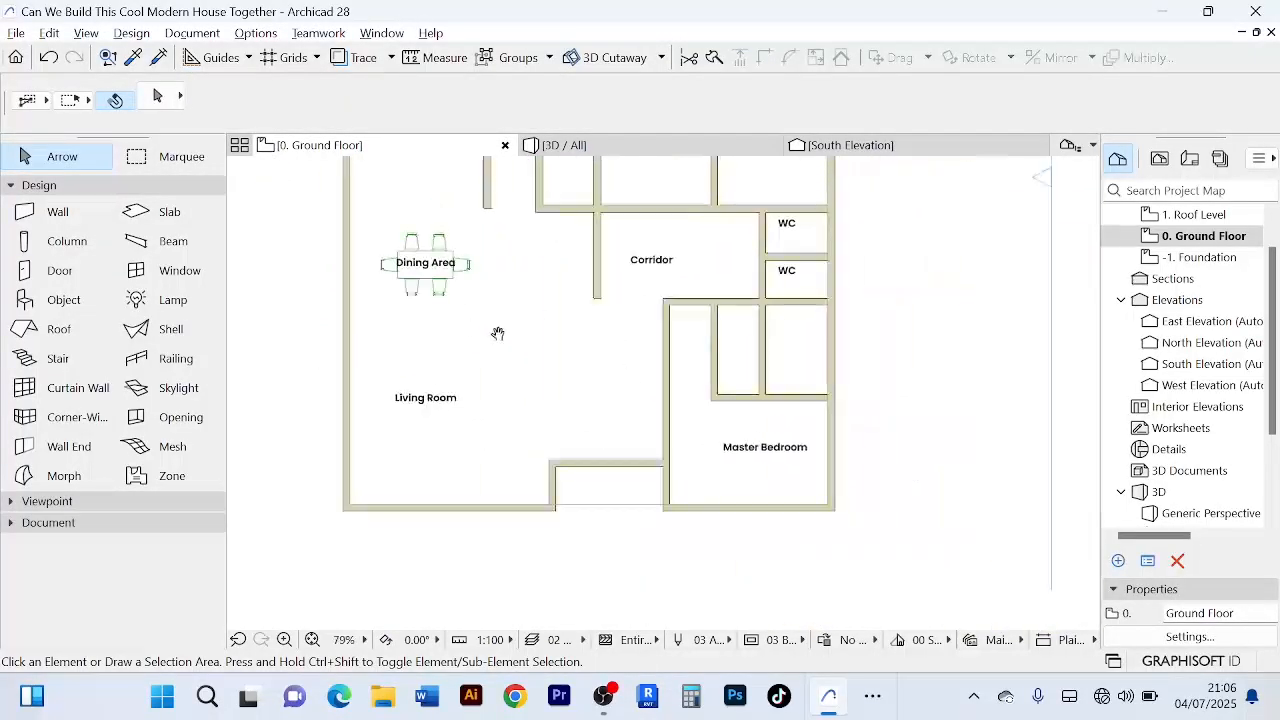
pyautogui.doubleClick(68, 307)
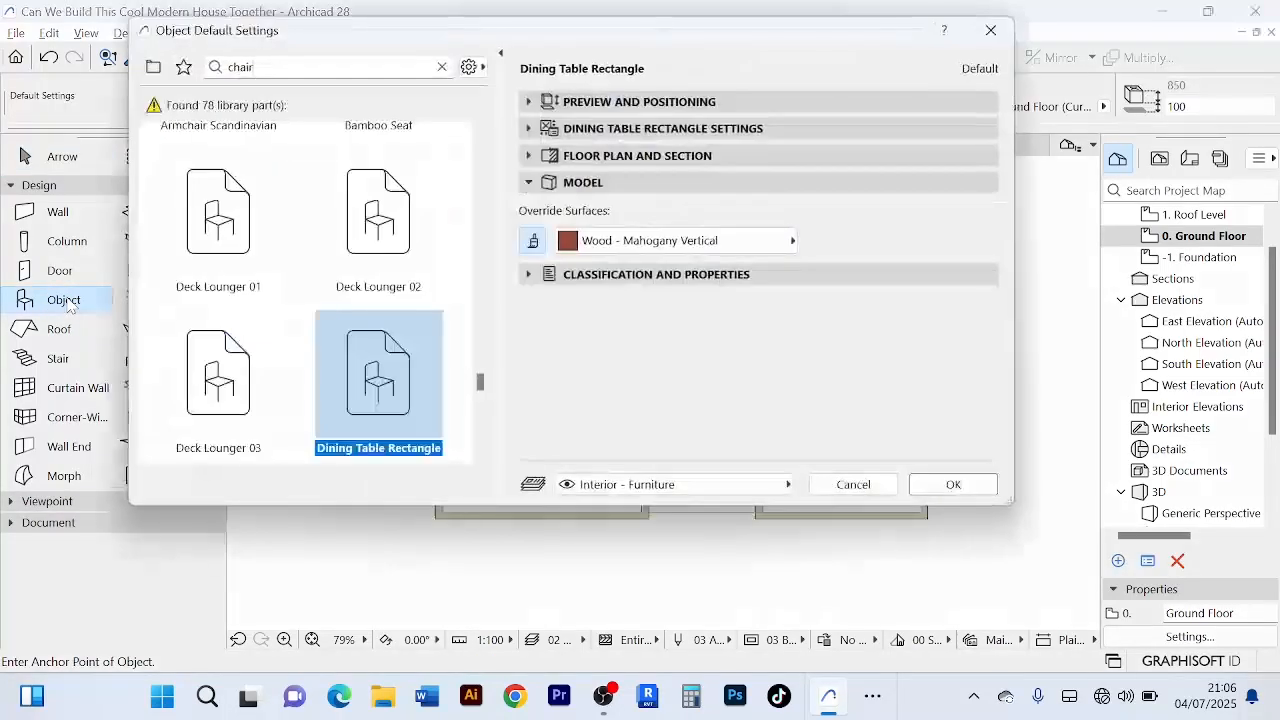
pyautogui.scroll(-2, 367, 320)
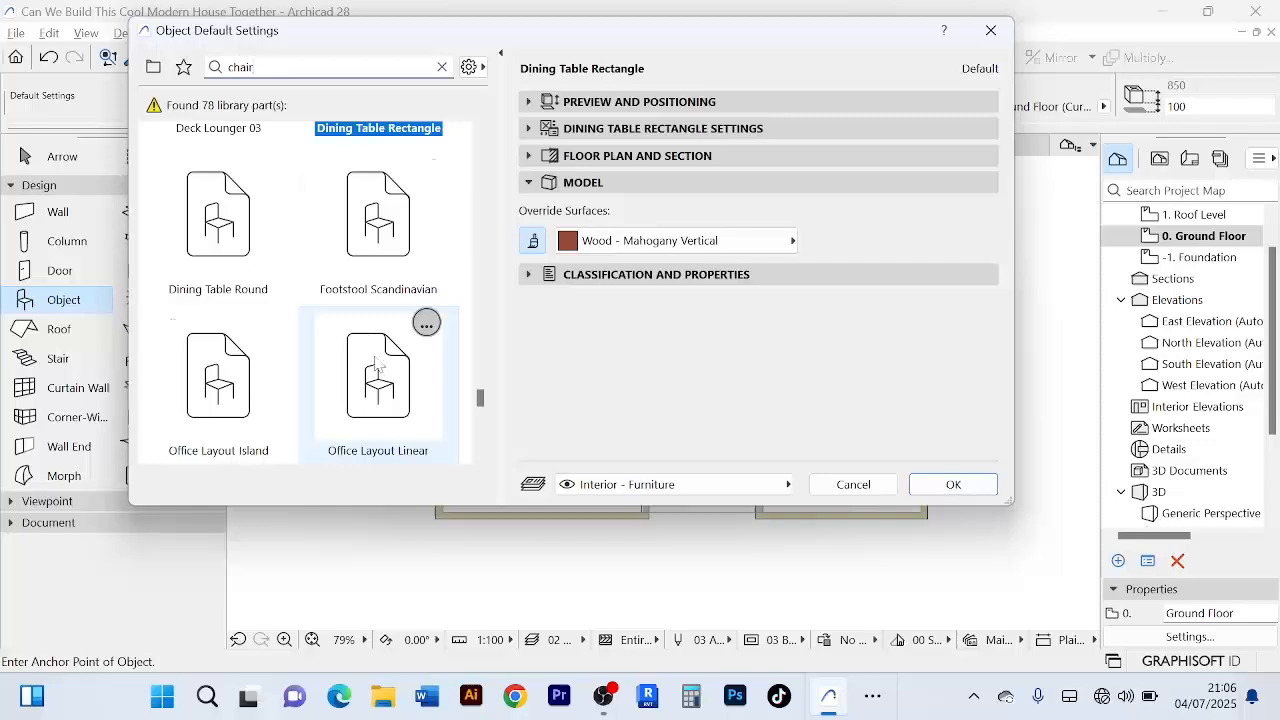
pyautogui.scroll(-3, 377, 365)
pyautogui.scroll(-2, 380, 362)
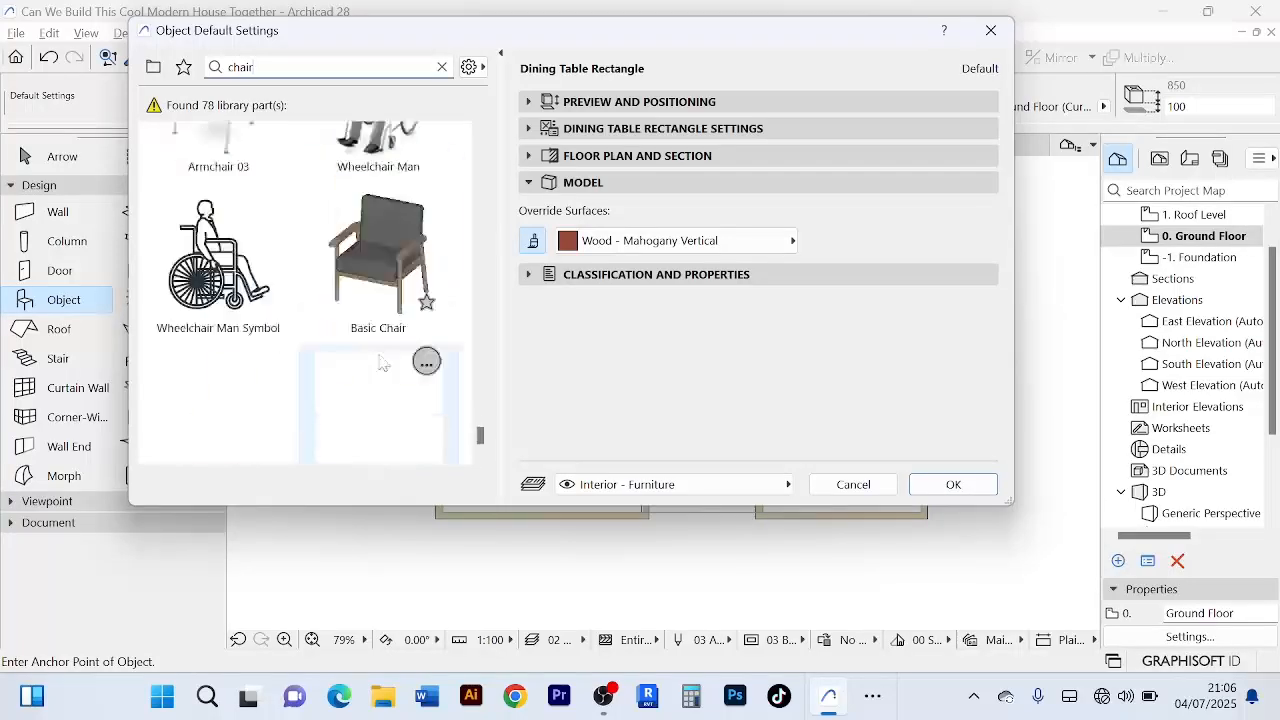
pyautogui.scroll(1, 380, 362)
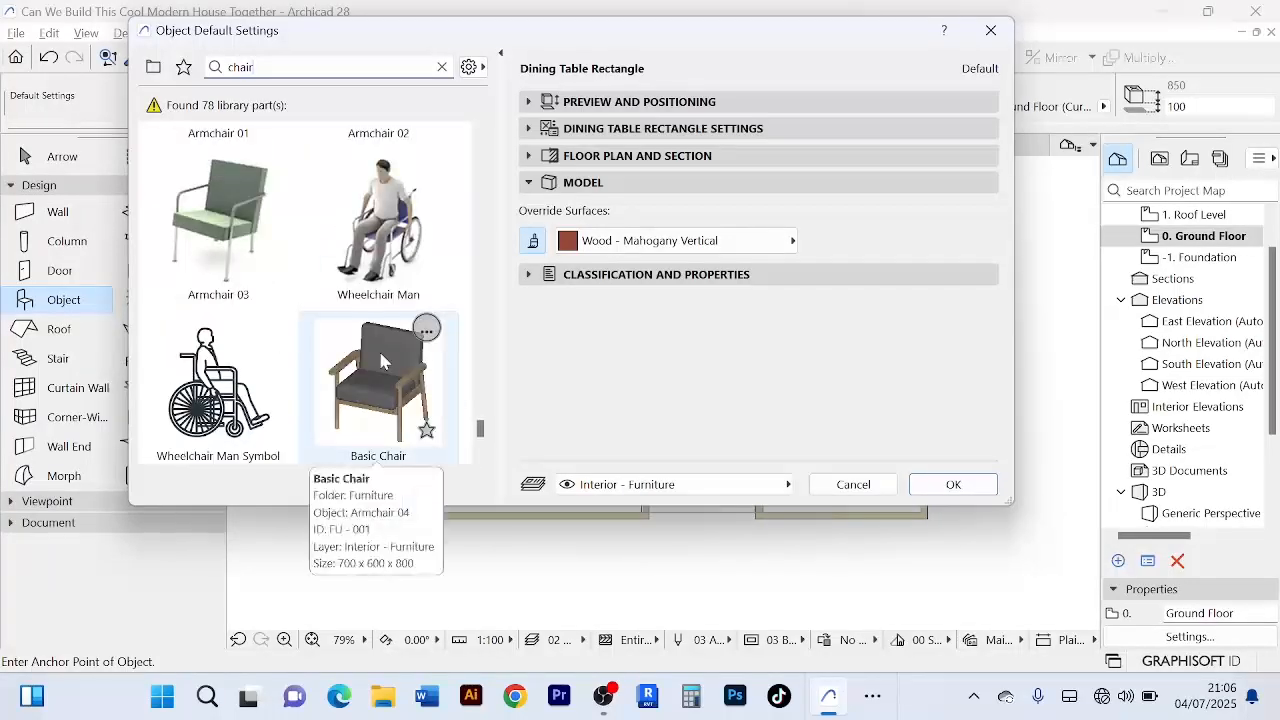
pyautogui.scroll(-2, 380, 355)
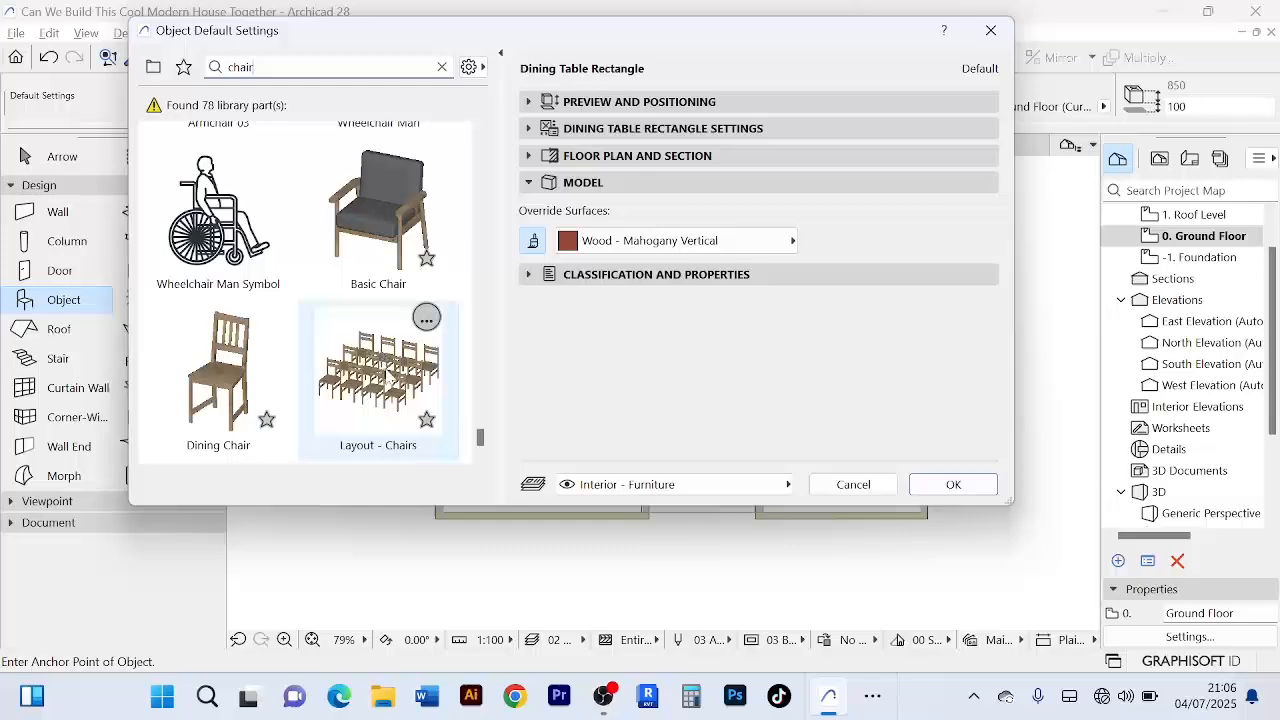
pyautogui.scroll(2, 380, 368)
pyautogui.scroll(7, 347, 278)
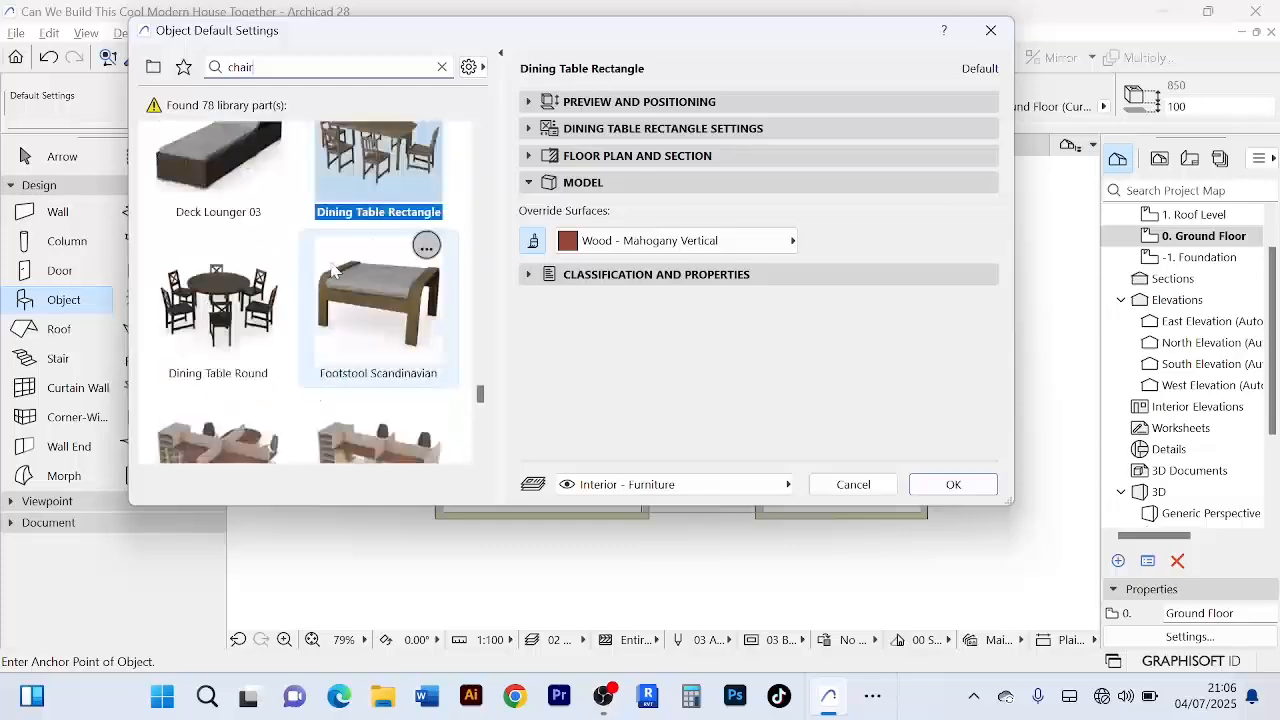
pyautogui.scroll(8, 350, 290)
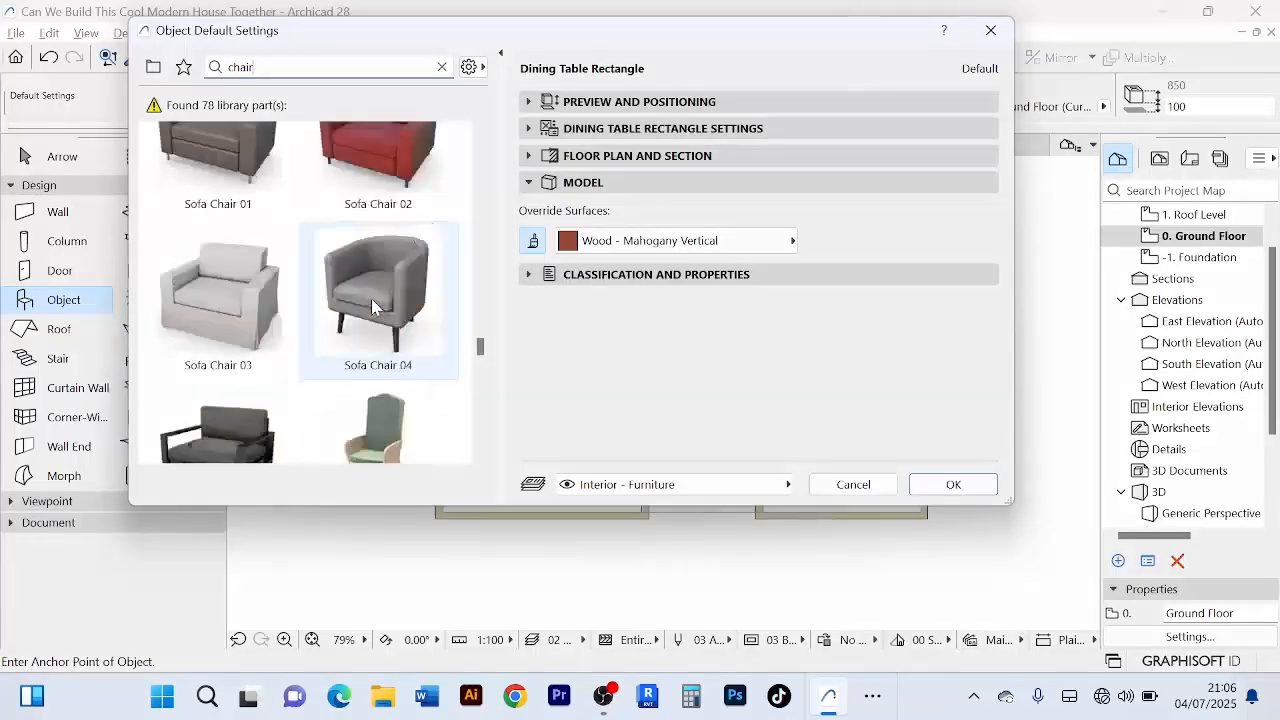
pyautogui.scroll(6, 383, 295)
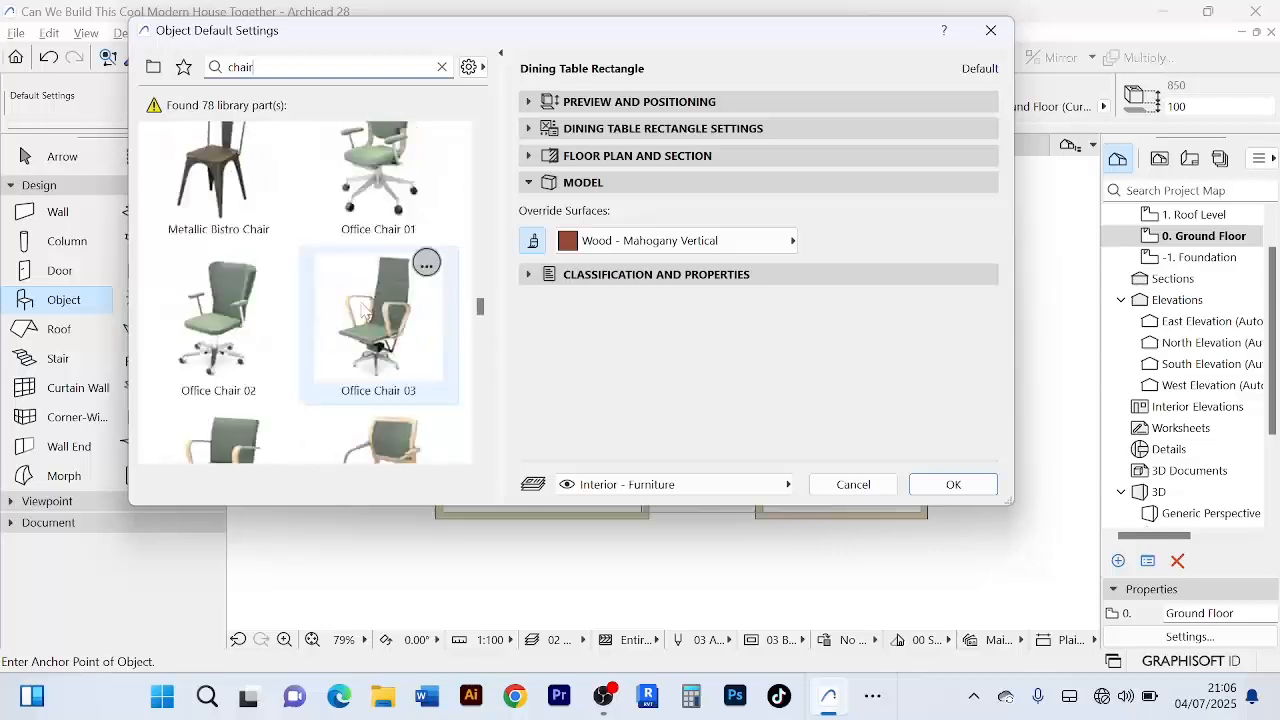
pyautogui.scroll(-2, 376, 295)
pyautogui.scroll(-5, 374, 293)
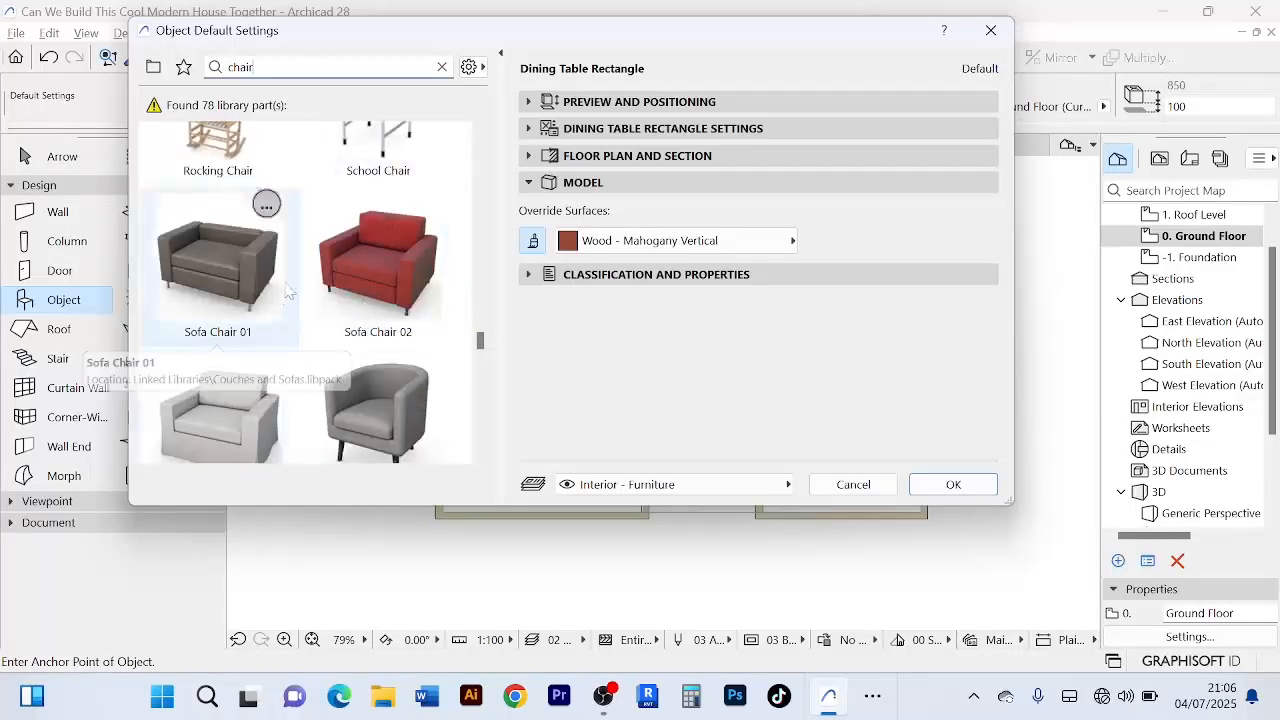
pyautogui.scroll(1, 343, 325)
pyautogui.scroll(8, 345, 325)
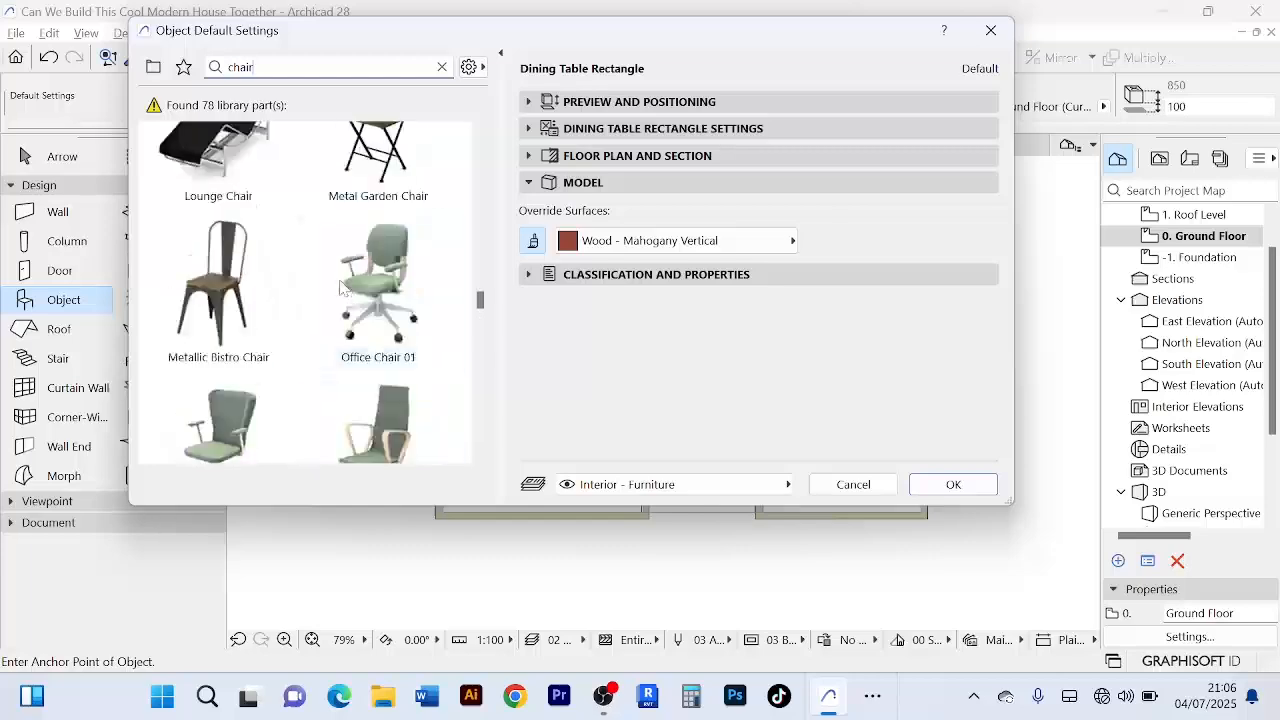
pyautogui.scroll(8, 360, 313)
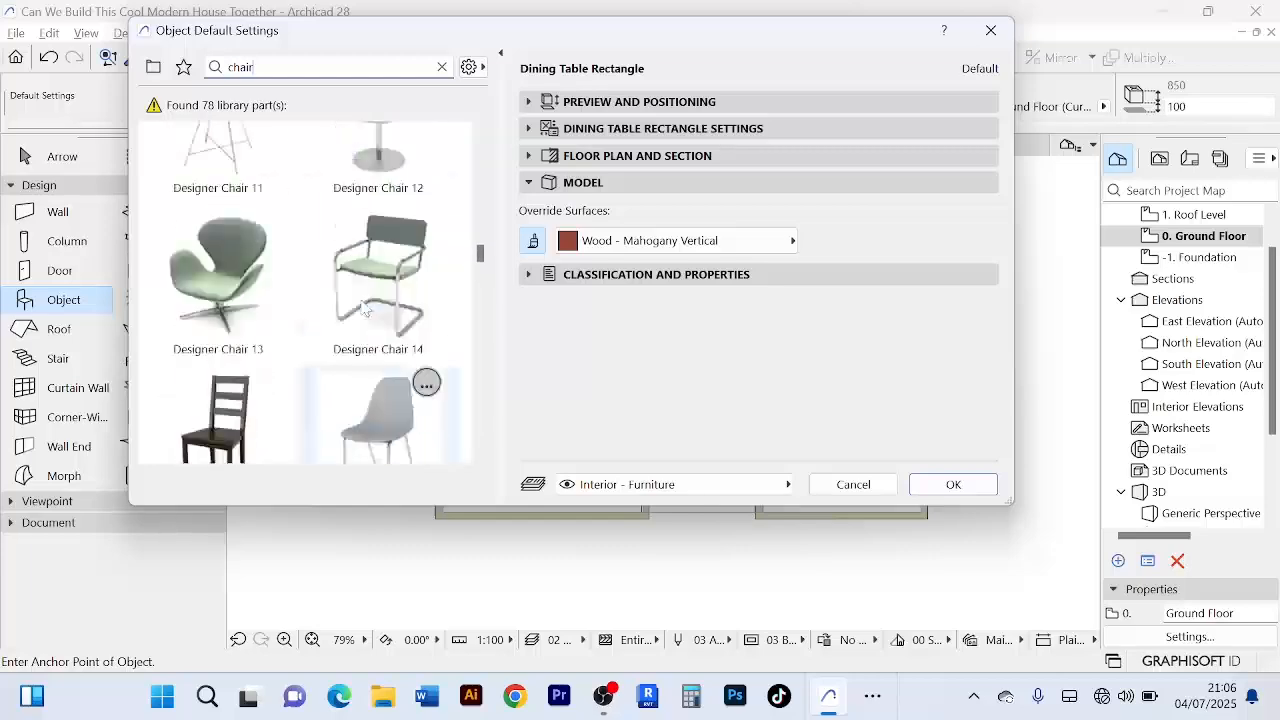
pyautogui.scroll(8, 363, 305)
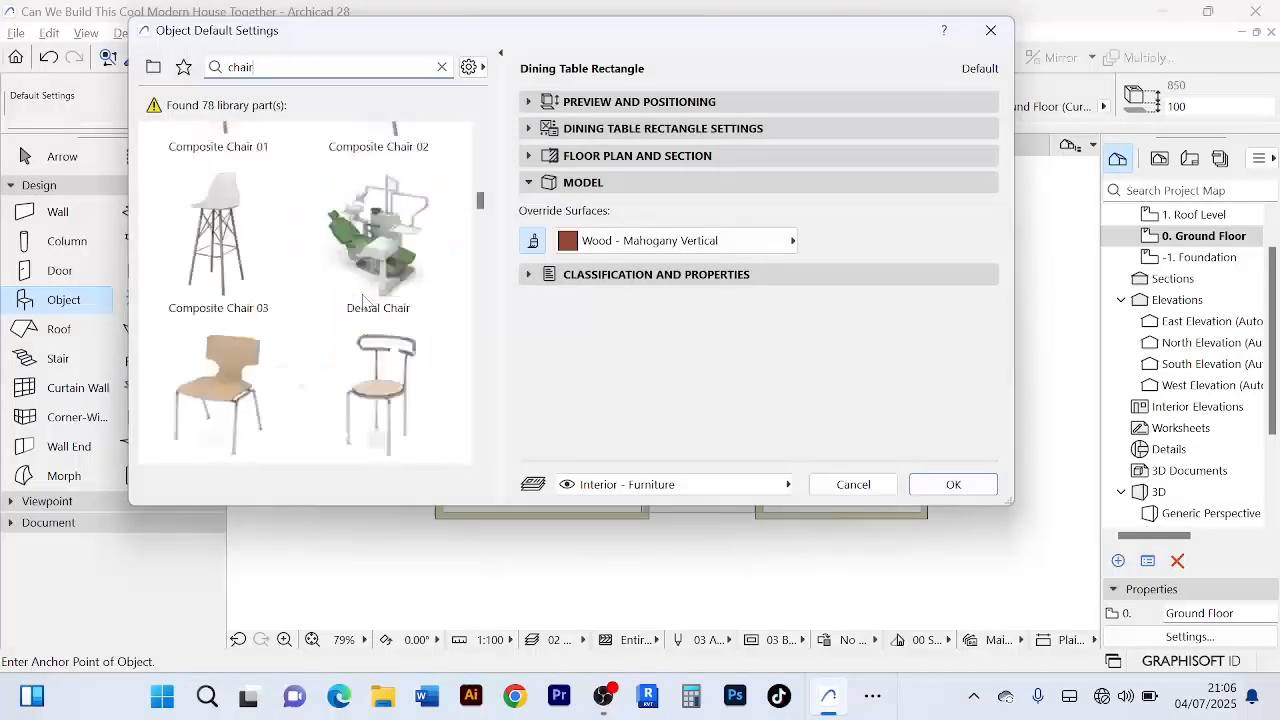
pyautogui.scroll(6, 370, 285)
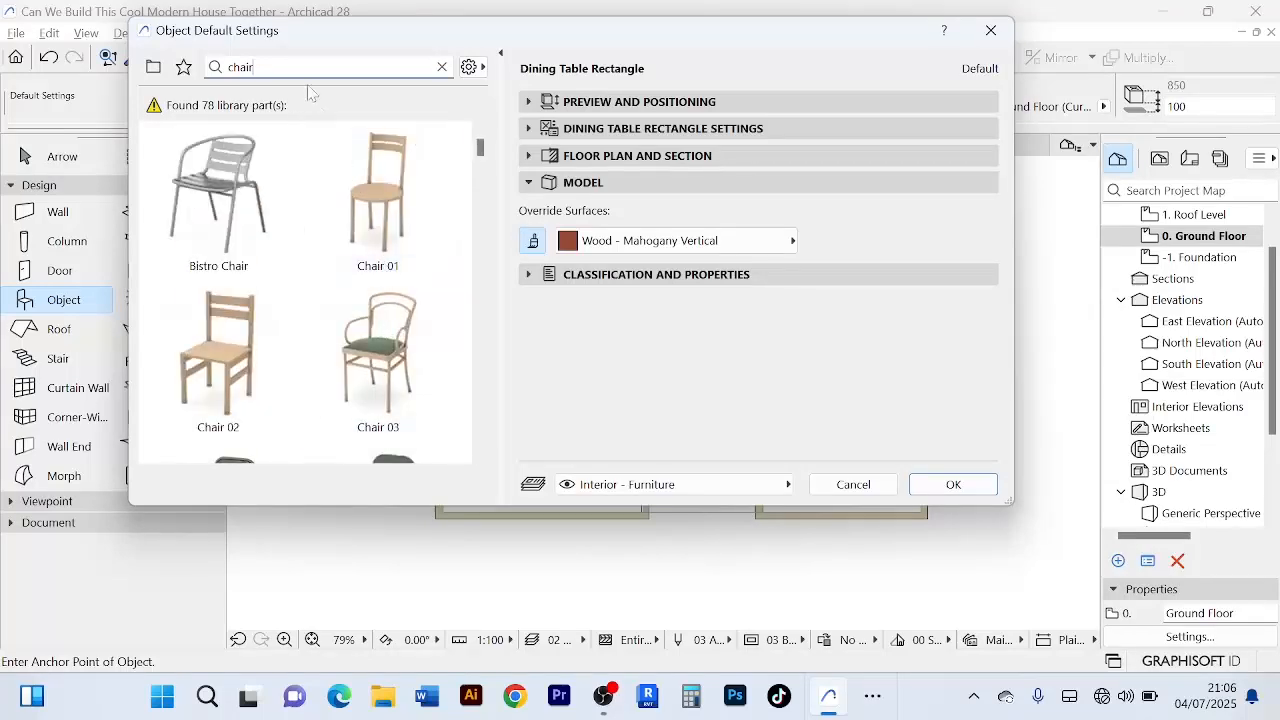
# - Search the object library for "sofa" and choose the Sofa Layout object
pyautogui.doubleClick(250, 67)
pyautogui.write('sofa')
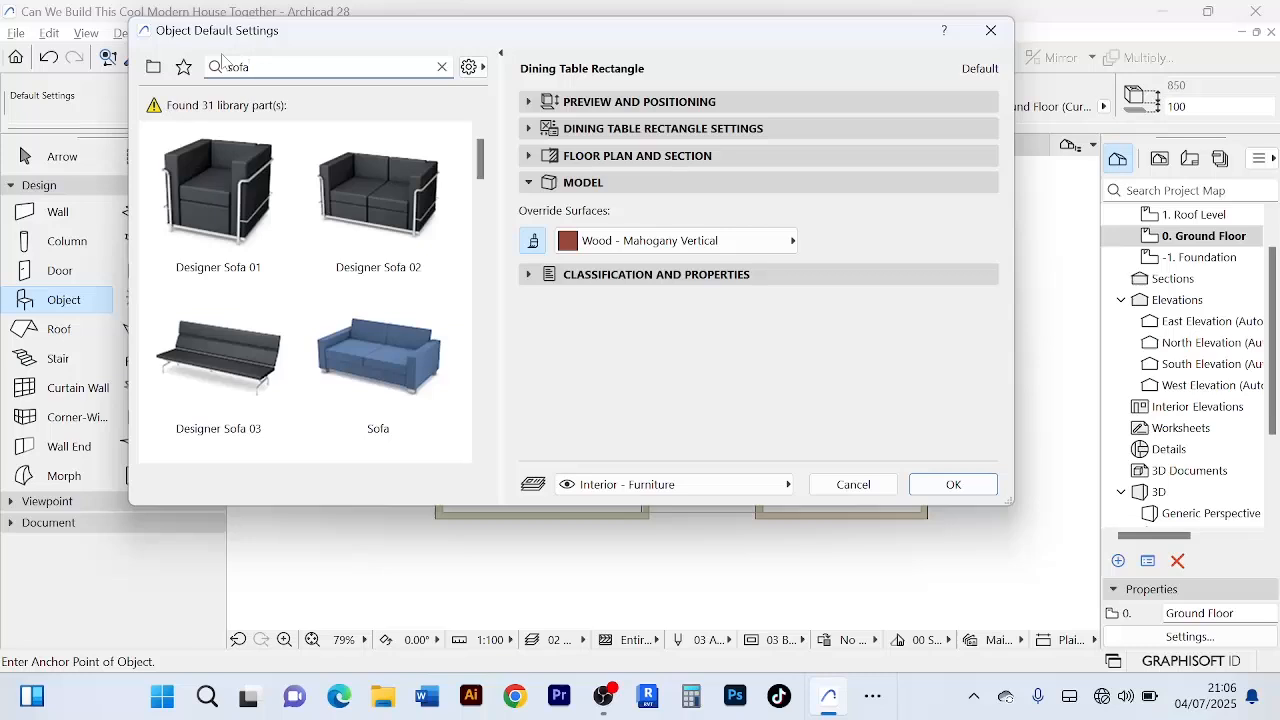
pyautogui.scroll(-2, 400, 260)
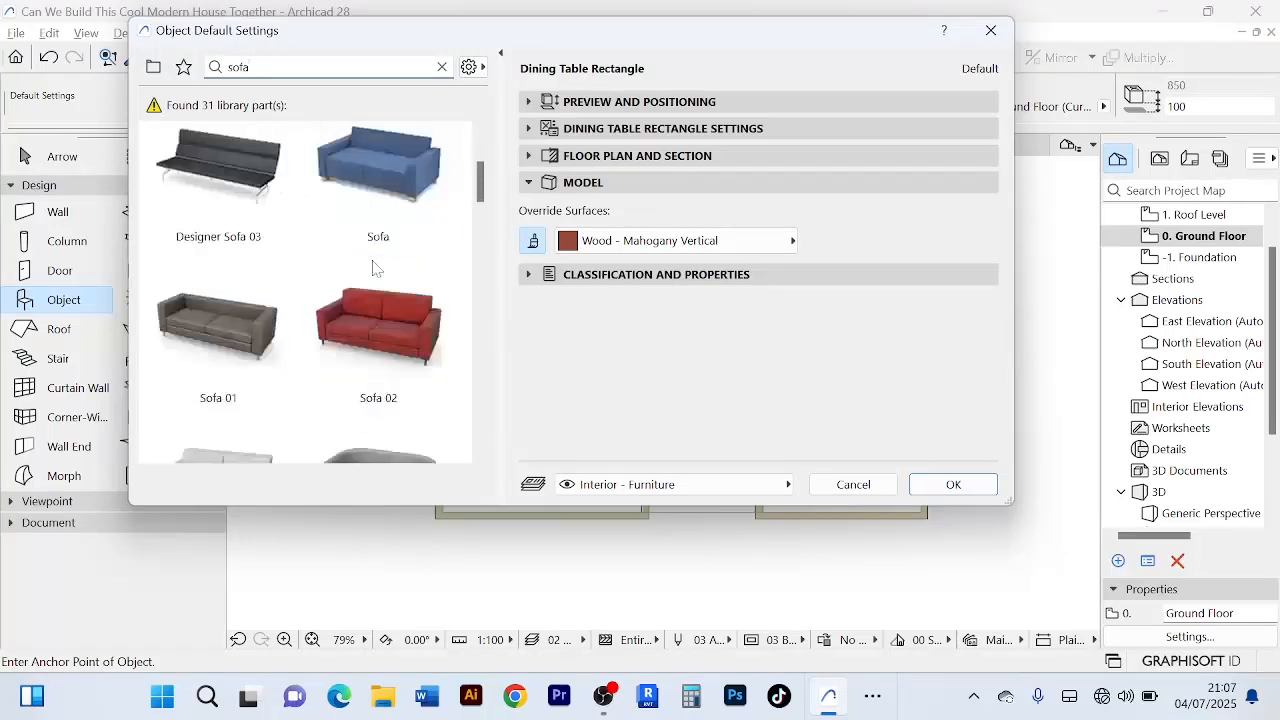
pyautogui.scroll(-2, 390, 316)
pyautogui.scroll(-5, 390, 316)
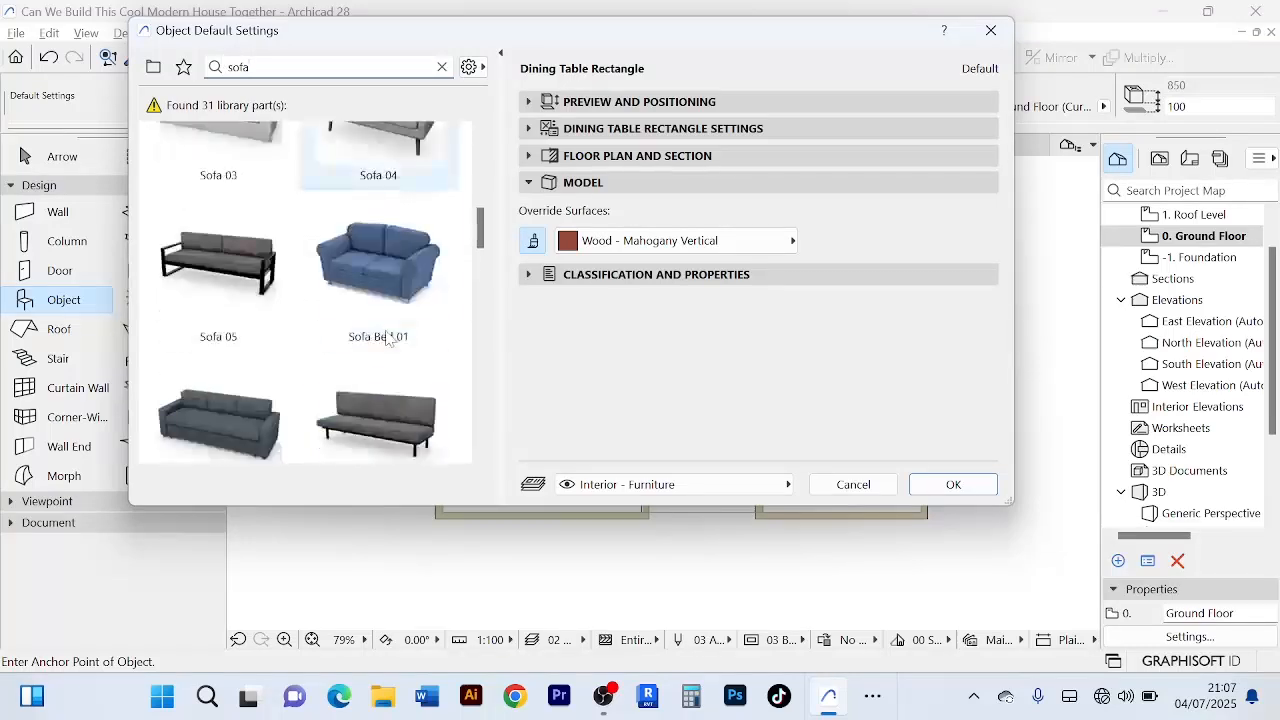
pyautogui.scroll(-4, 370, 335)
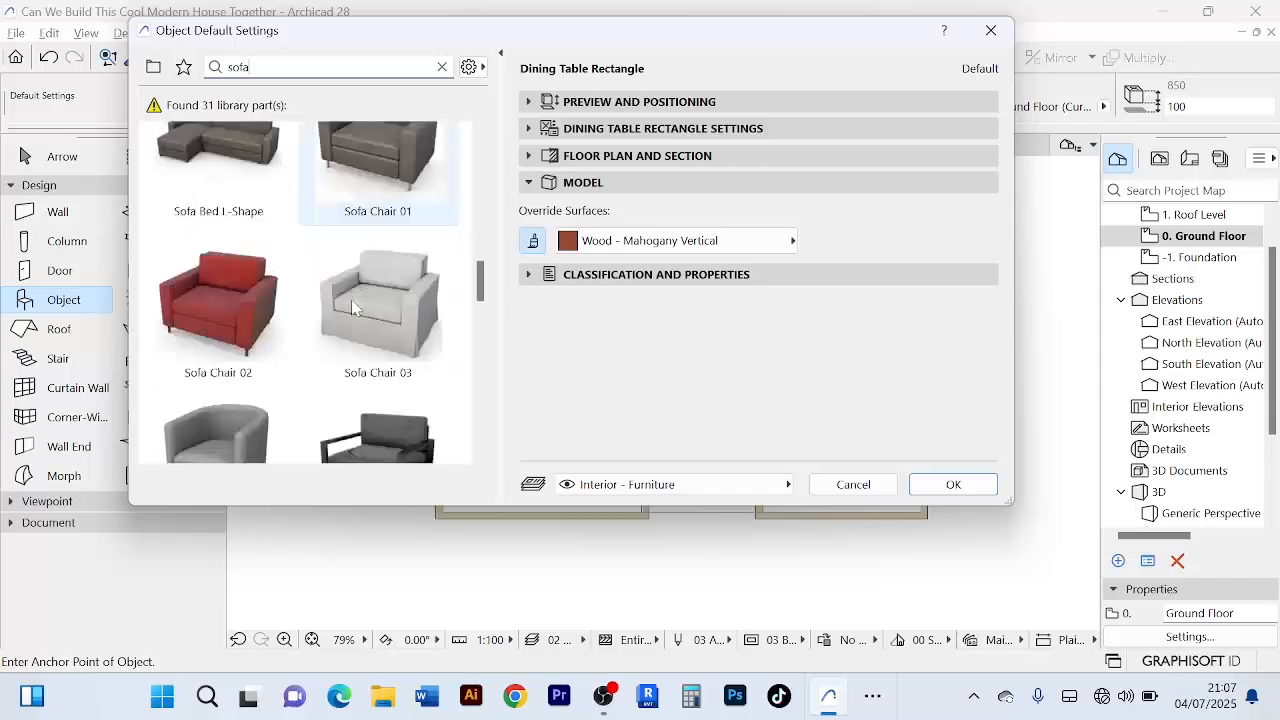
pyautogui.scroll(-2, 352, 307)
pyautogui.scroll(2, 352, 307)
pyautogui.scroll(-3, 340, 340)
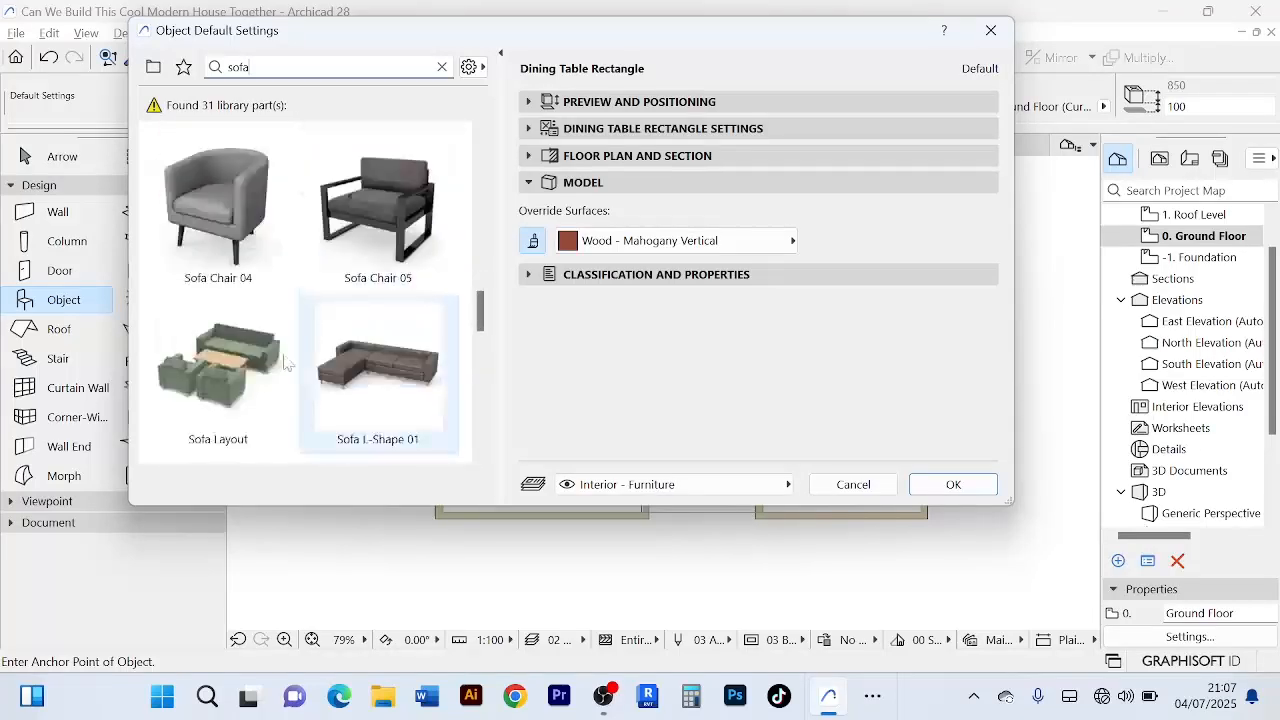
pyautogui.click(250, 366)
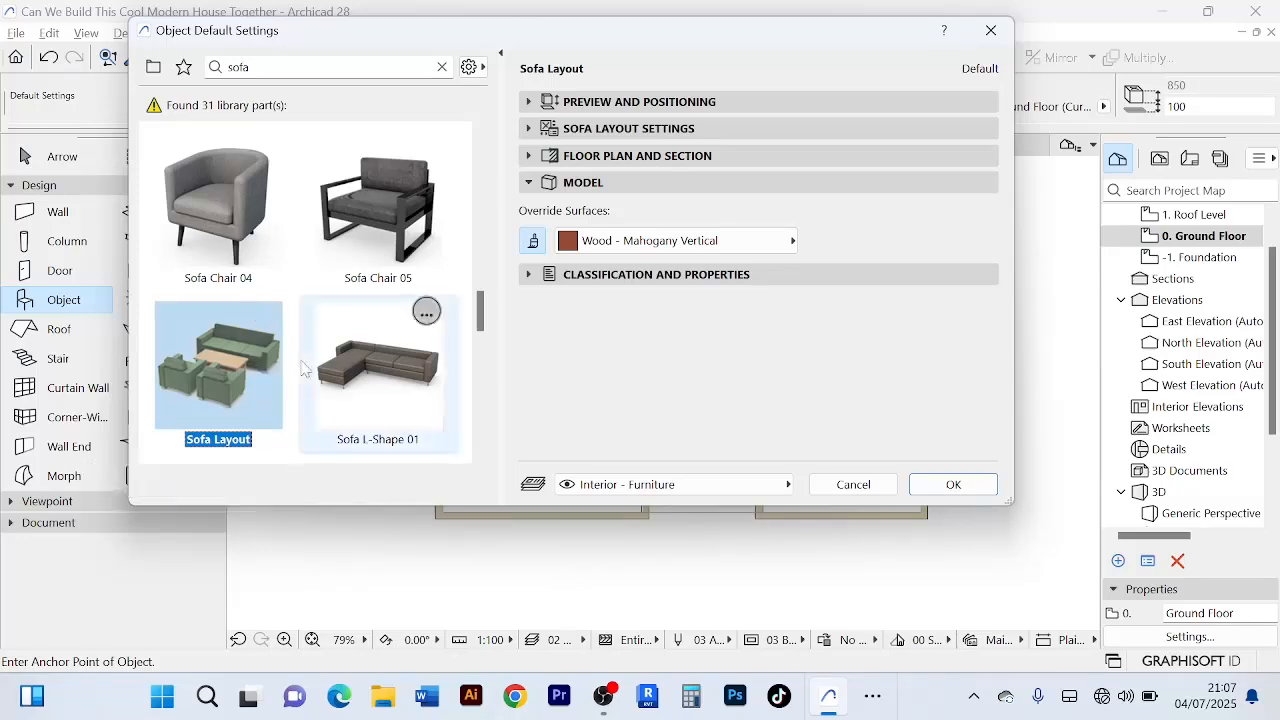
# - Turn off Seating on the Bottom for the sofa layout and override its surfaces with Textile - 02
pyautogui.click(530, 129)
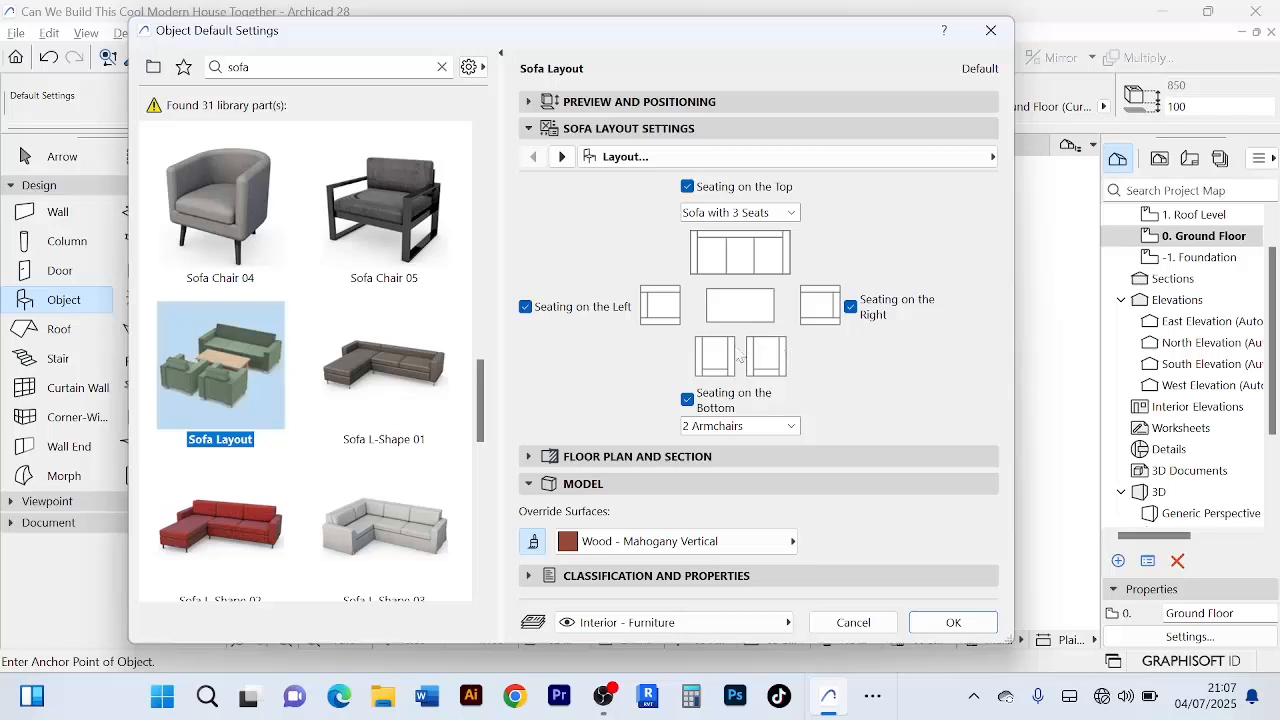
pyautogui.click(688, 400)
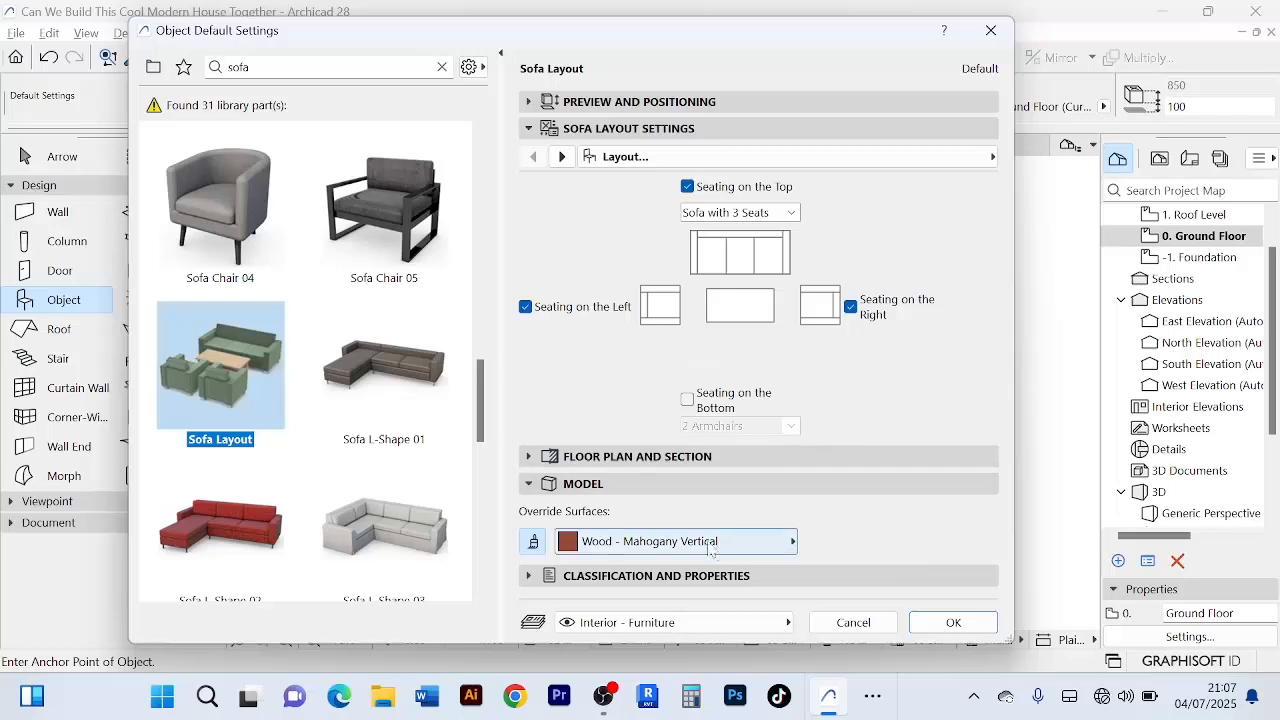
pyautogui.click(790, 542)
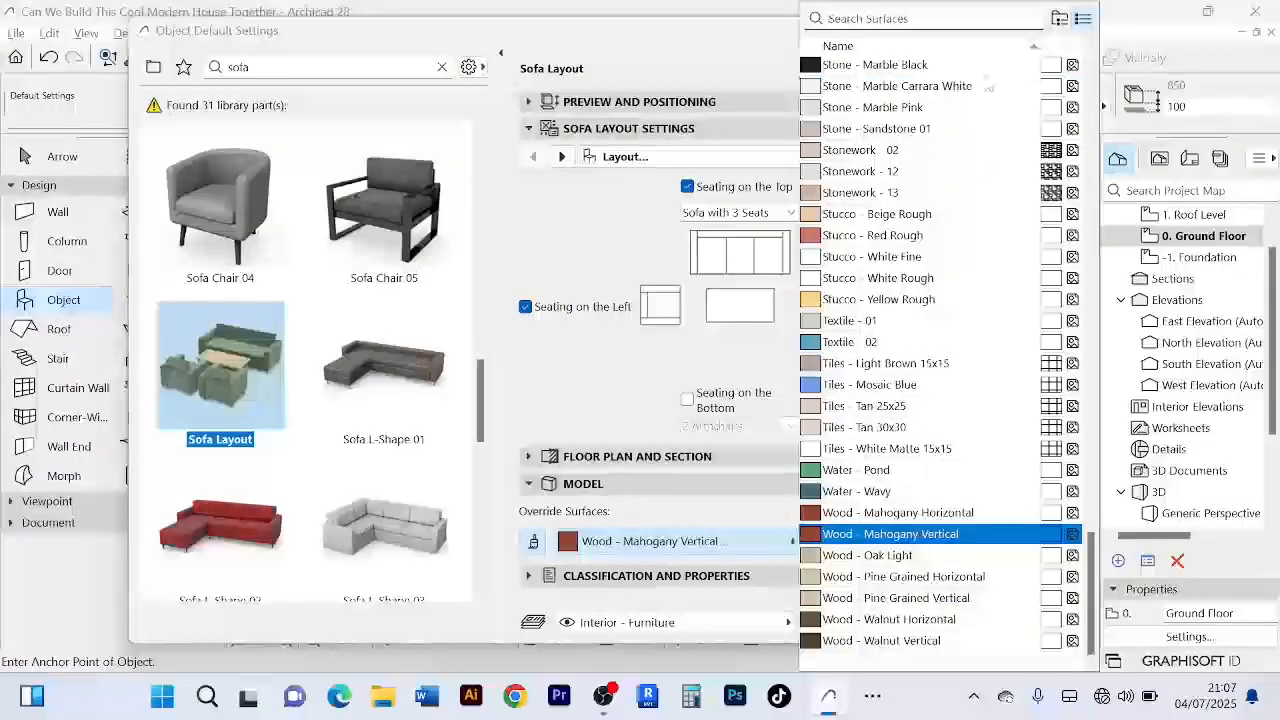
pyautogui.scroll(1, 958, 220)
pyautogui.scroll(10, 958, 220)
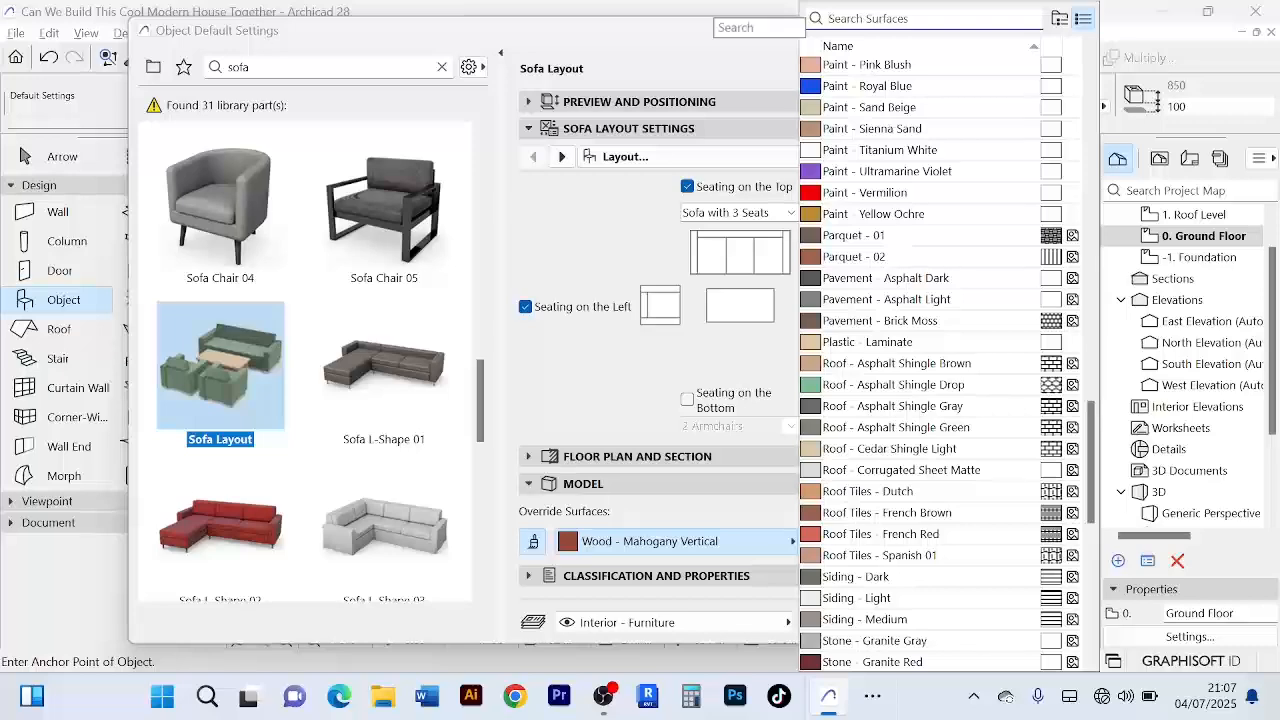
pyautogui.write('tex')
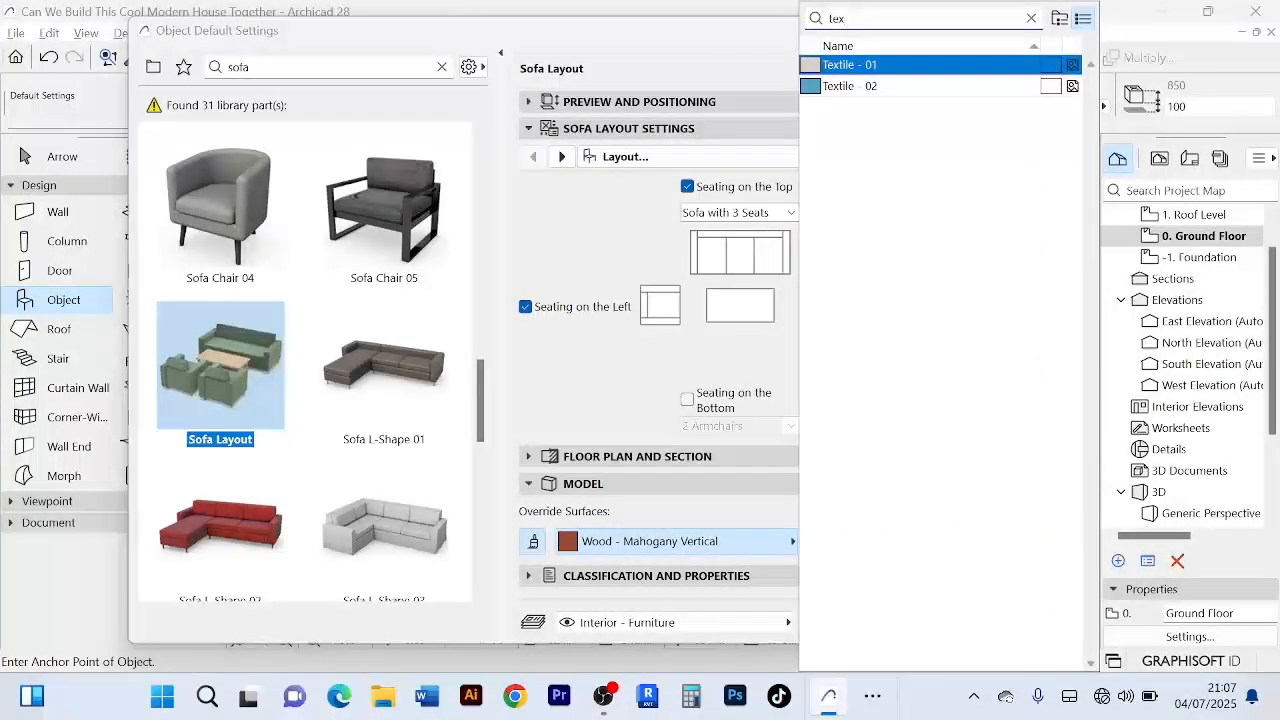
pyautogui.click(850, 86)
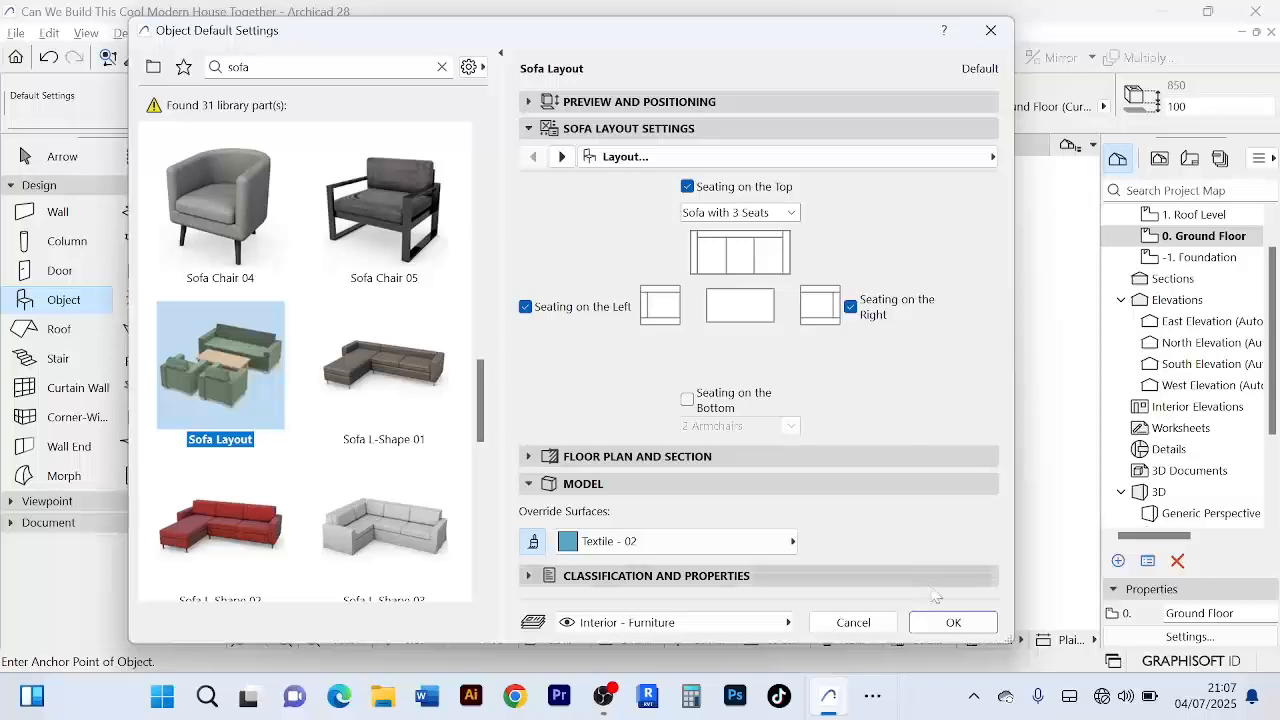
pyautogui.click(953, 622)
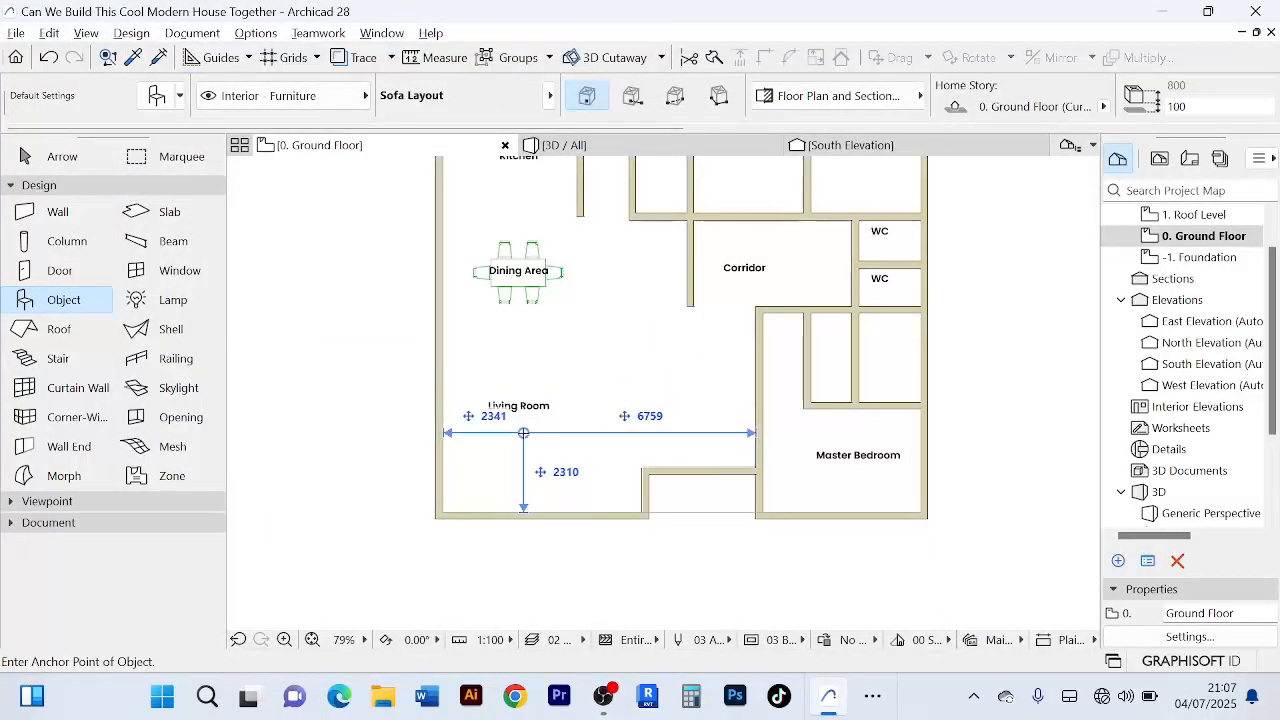
# - Place the sofa layout just below the Living Room label, about 2370 mm from the left outer wall and 2430 mm from the lower wall
pyautogui.click(524, 429)
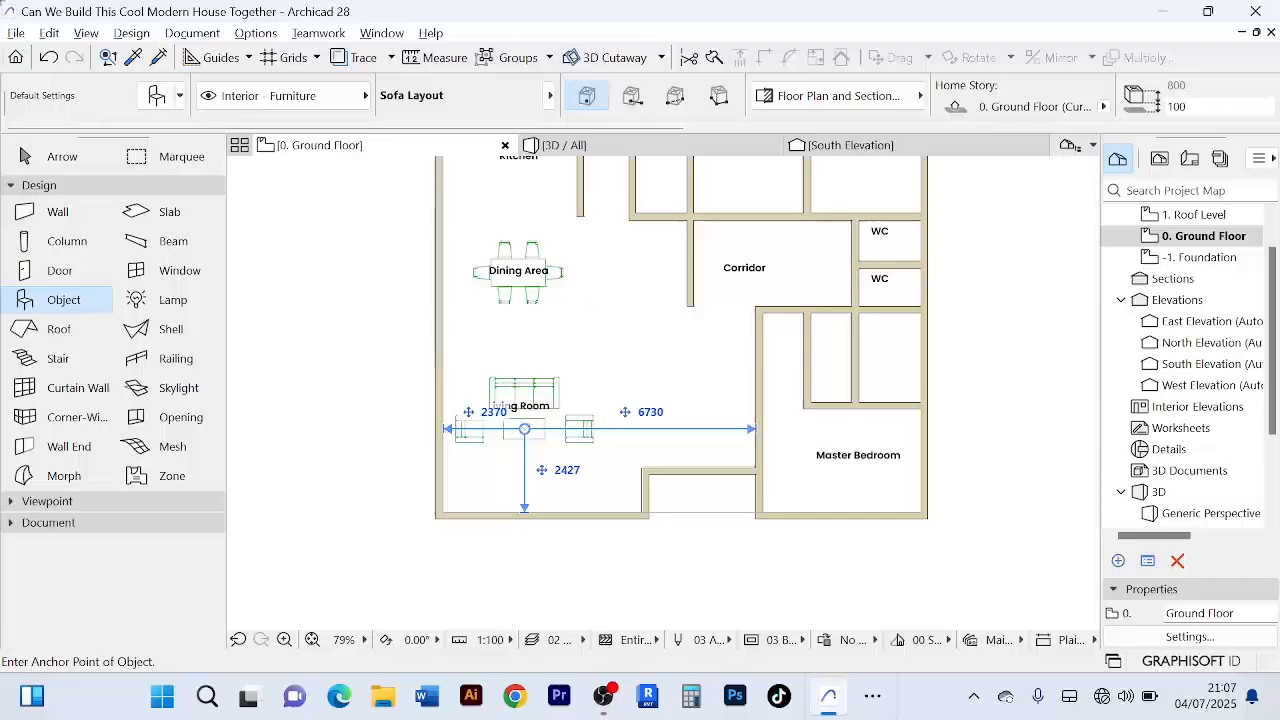
pyautogui.click(87, 158)
pyautogui.scroll(2, 510, 392)
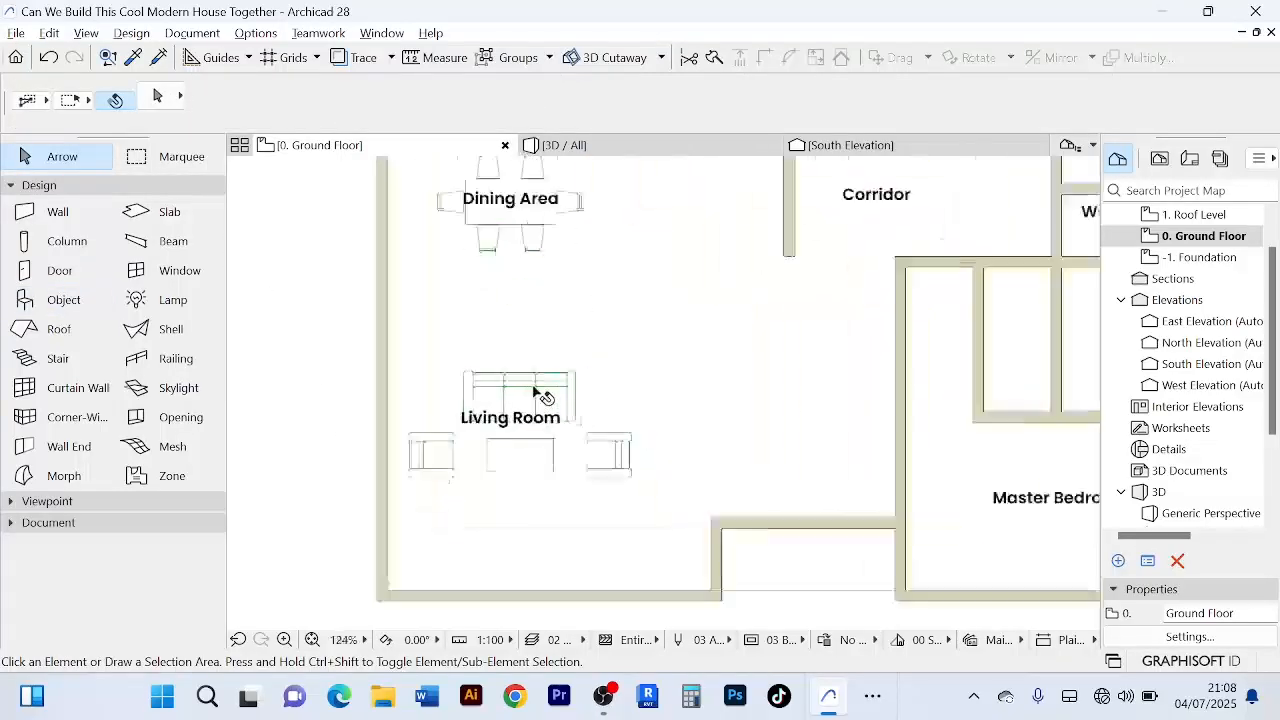
pyautogui.scroll(-2, 700, 360)
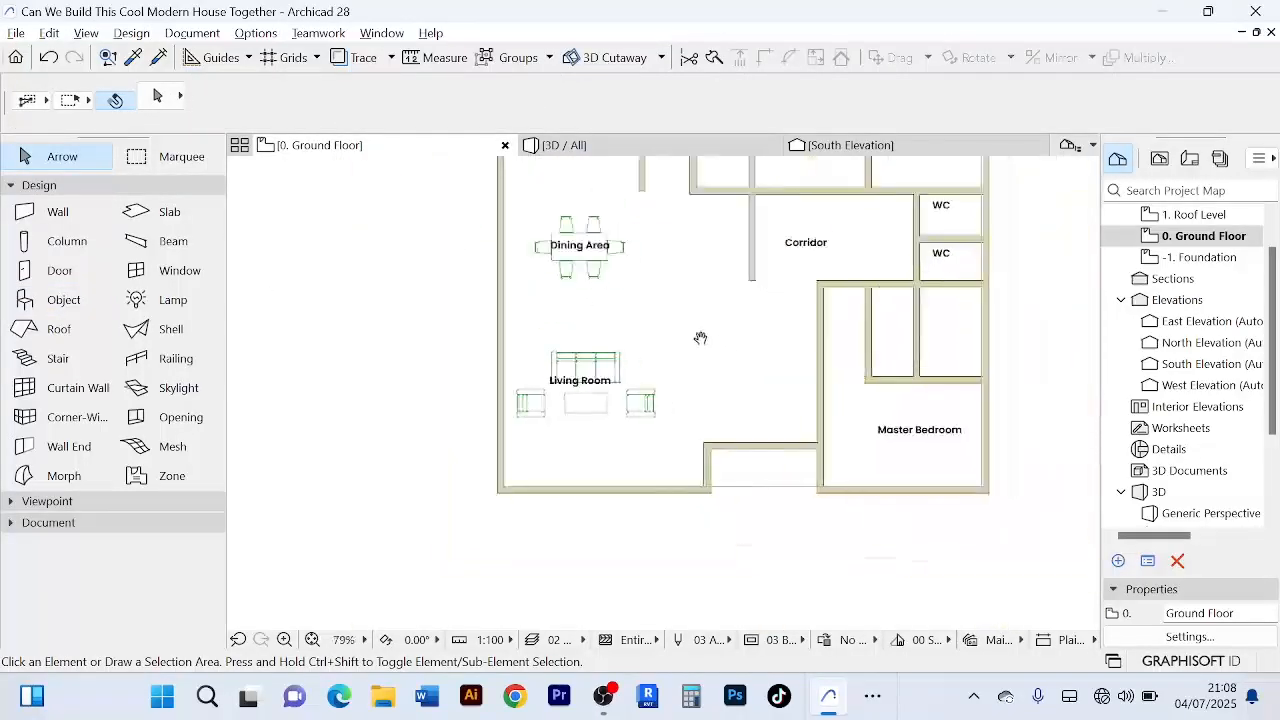
# - Examine the placed sofa layout's position relative to the Living Room label, the dining table and the surrounding walls
pyautogui.click(612, 362)
pyautogui.scroll(5, 628, 350)
pyautogui.scroll(-5, 580, 297)
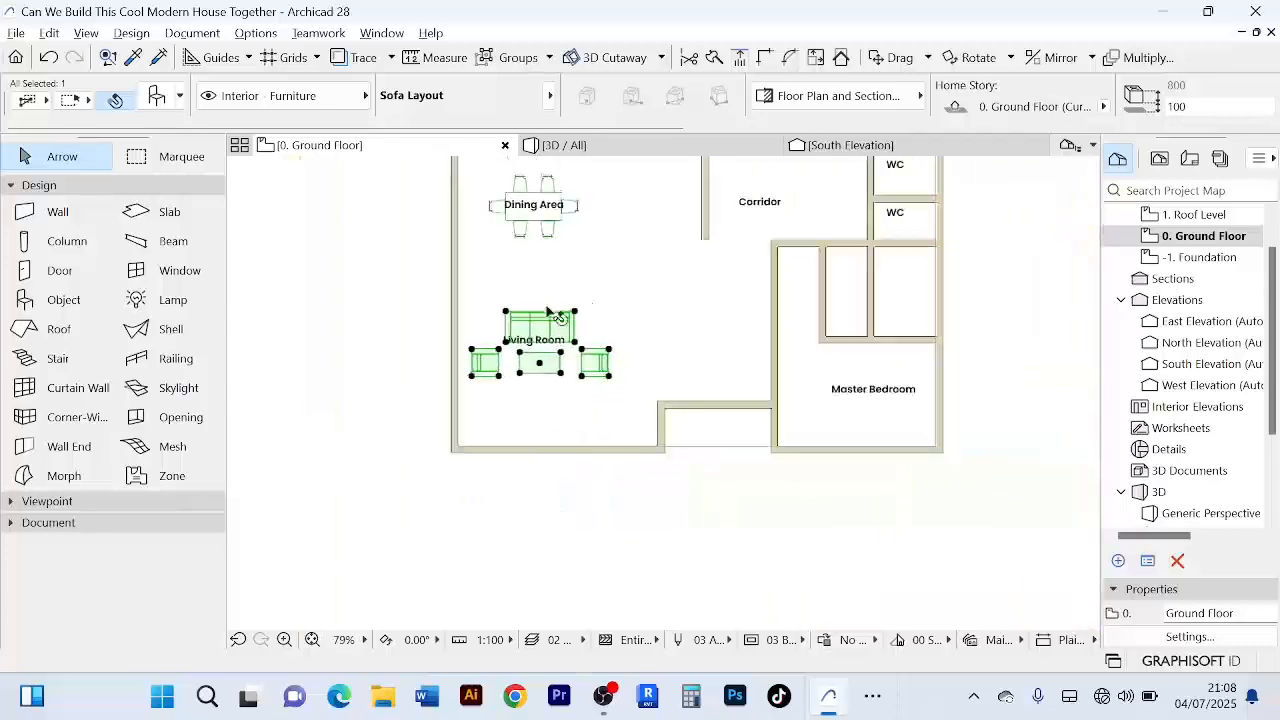
pyautogui.click(393, 365)
pyautogui.scroll(-5, 392, 363)
pyautogui.moveTo(537, 451); pyautogui.dragTo(637, 423, button='middle')
pyautogui.scroll(4, 589, 420)
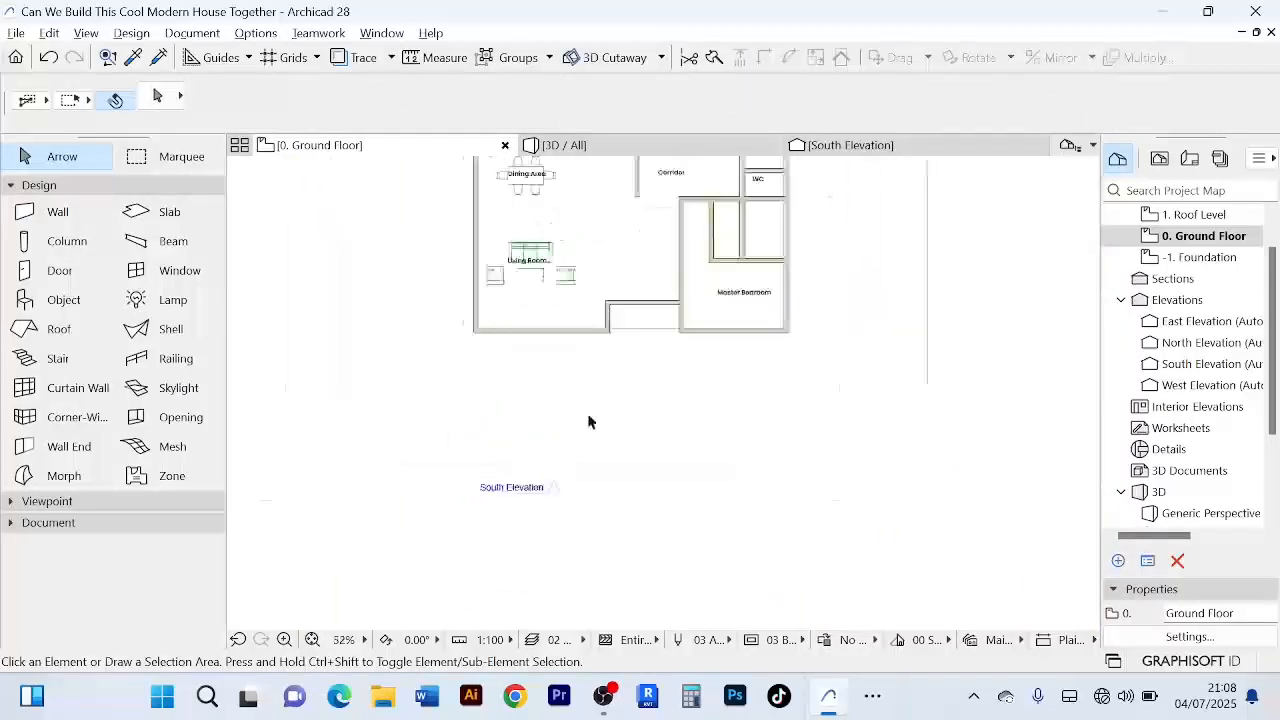
pyautogui.scroll(-2, 589, 419)
pyautogui.scroll(6, 543, 271)
pyautogui.scroll(-3, 617, 317)
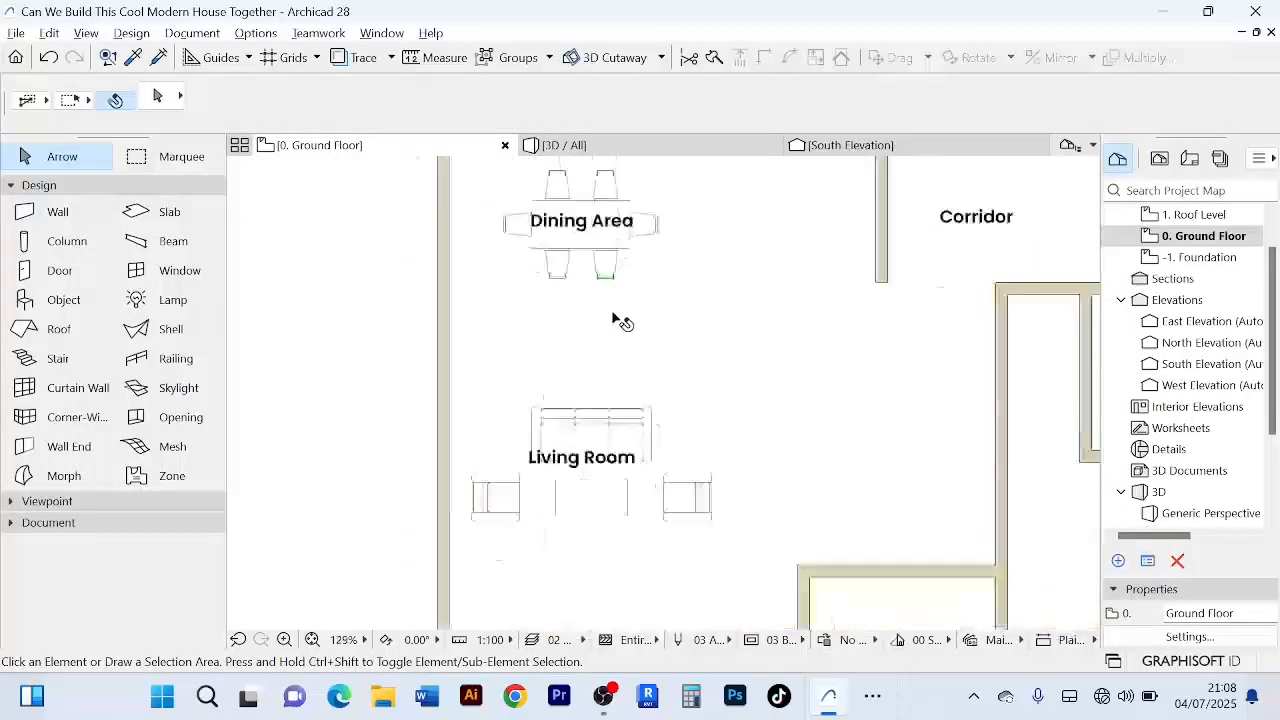
pyautogui.scroll(3, 615, 361)
pyautogui.moveTo(617, 364); pyautogui.dragTo(612, 331, button='middle')
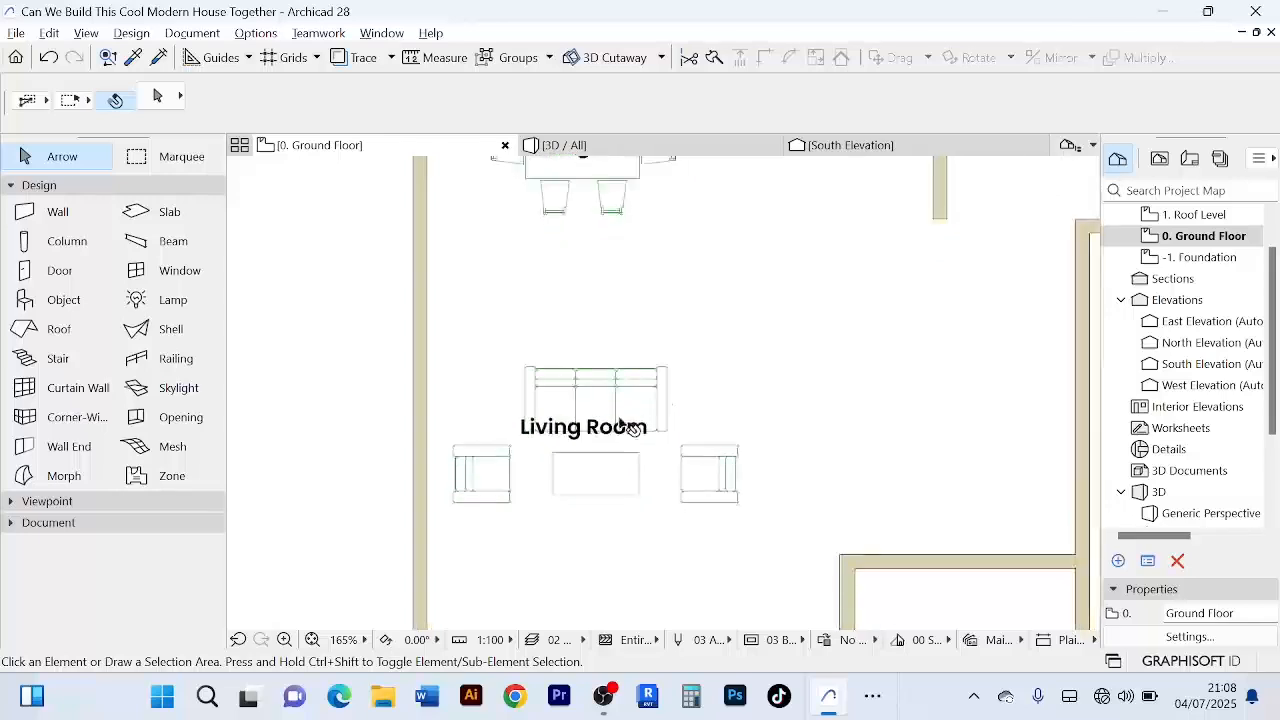
pyautogui.scroll(-1, 622, 424)
pyautogui.scroll(4, 530, 444)
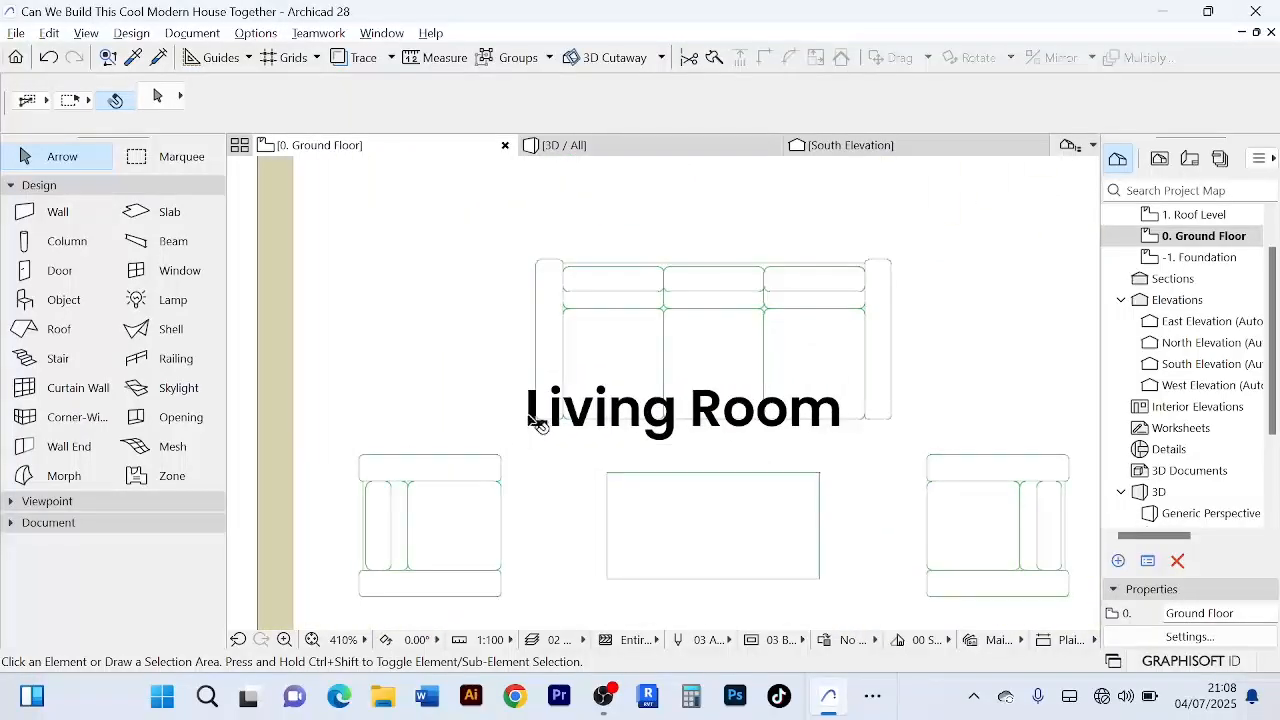
# - Move the Living Room label down onto the coffee table between the two armchairs and clear the selection
pyautogui.click(529, 419)
pyautogui.scroll(-3, 537, 424)
pyautogui.scroll(3, 606, 391)
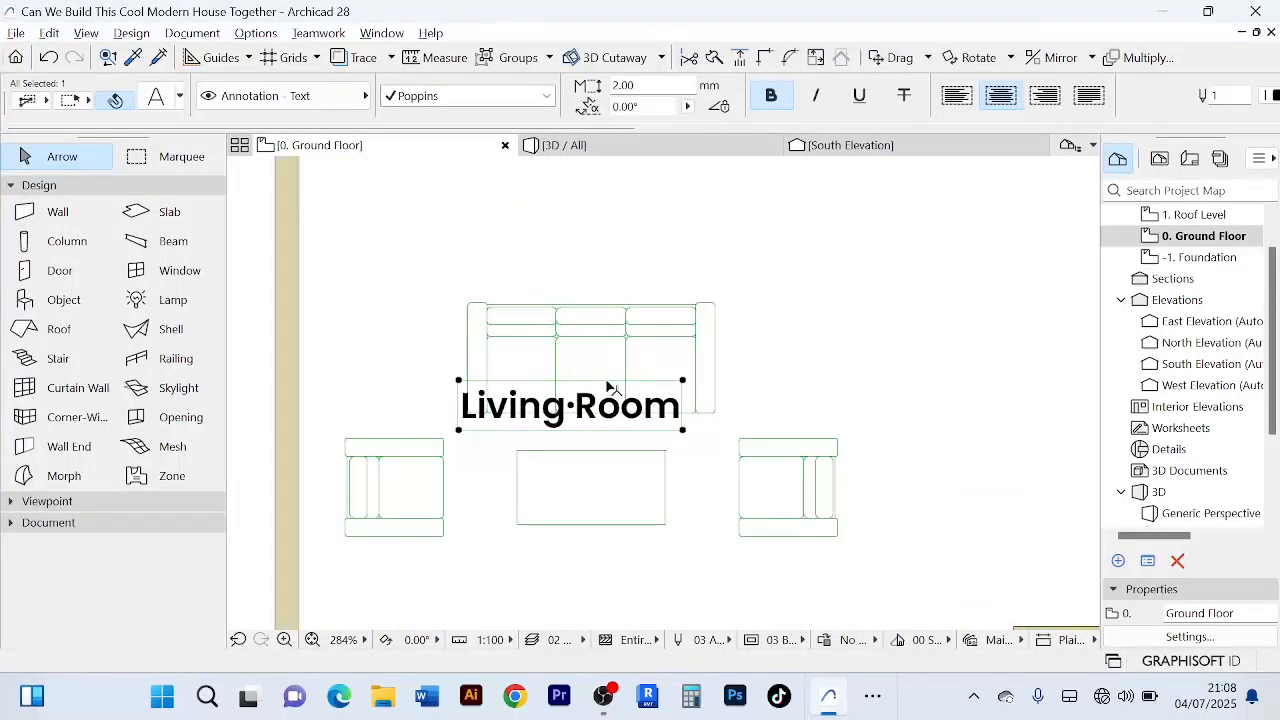
pyautogui.hotkey('ctrl', 'd')
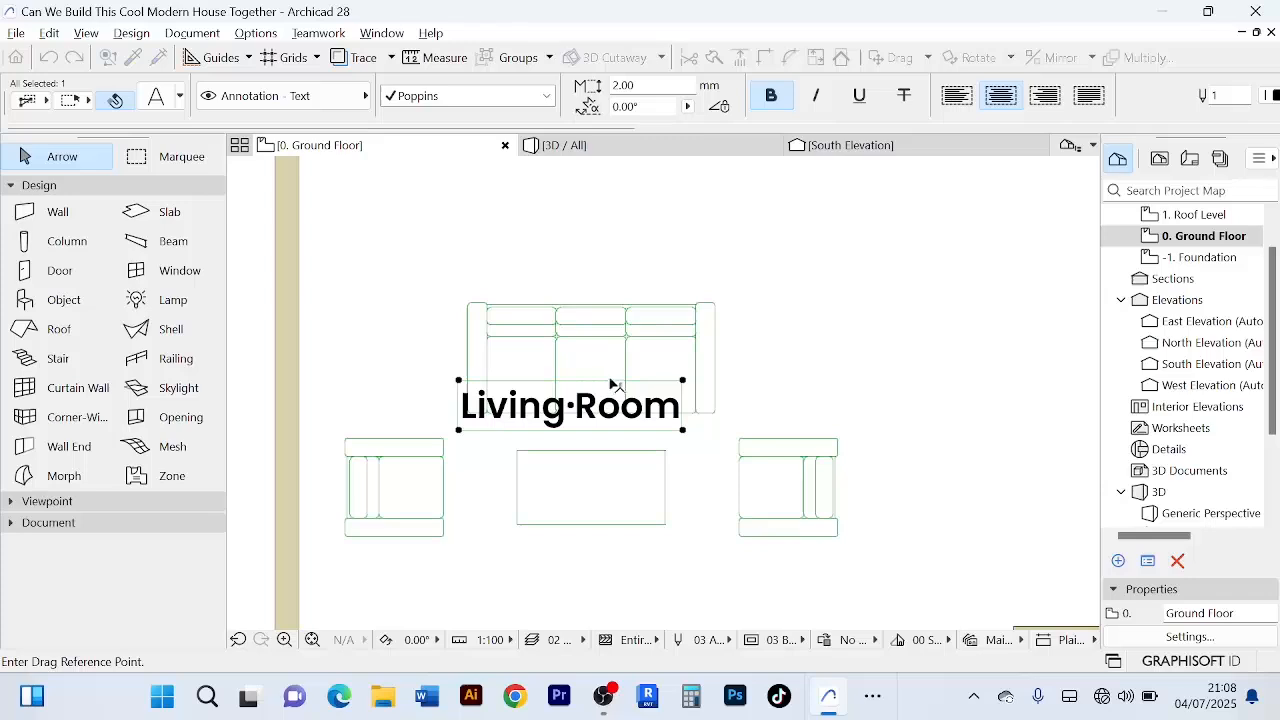
pyautogui.click(591, 410)
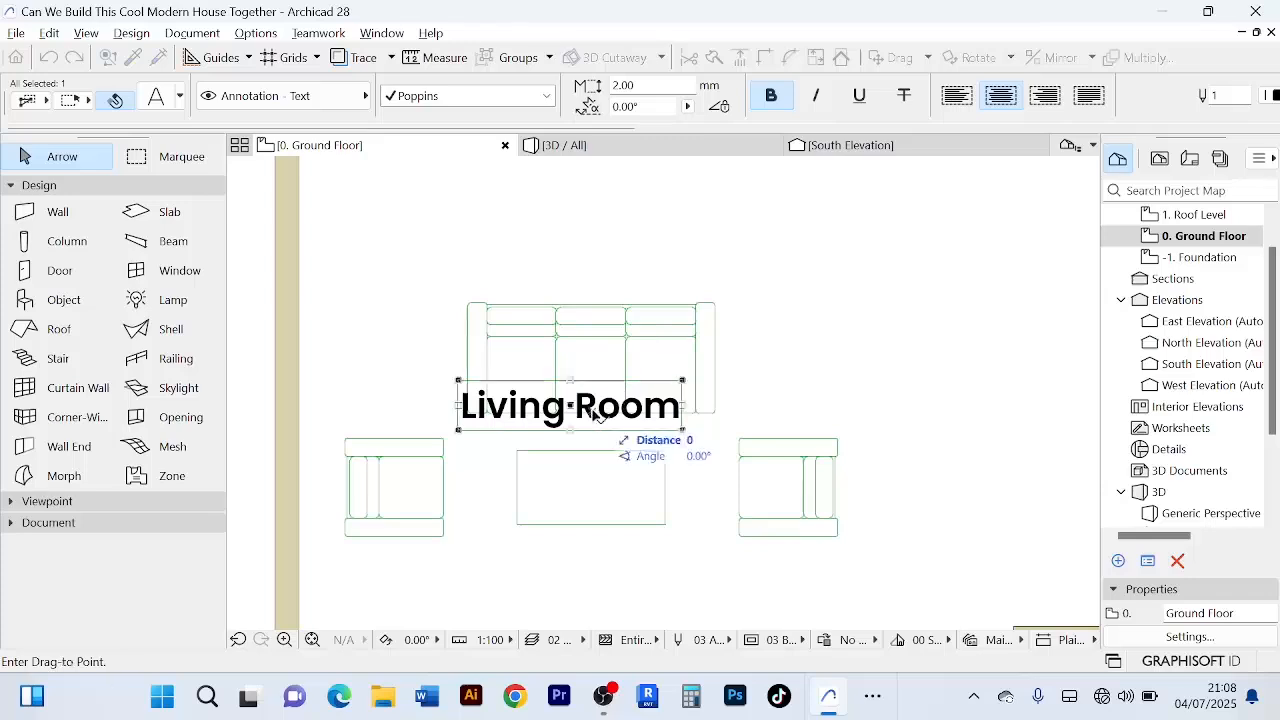
pyautogui.click(618, 503)
pyautogui.scroll(-3, 670, 515)
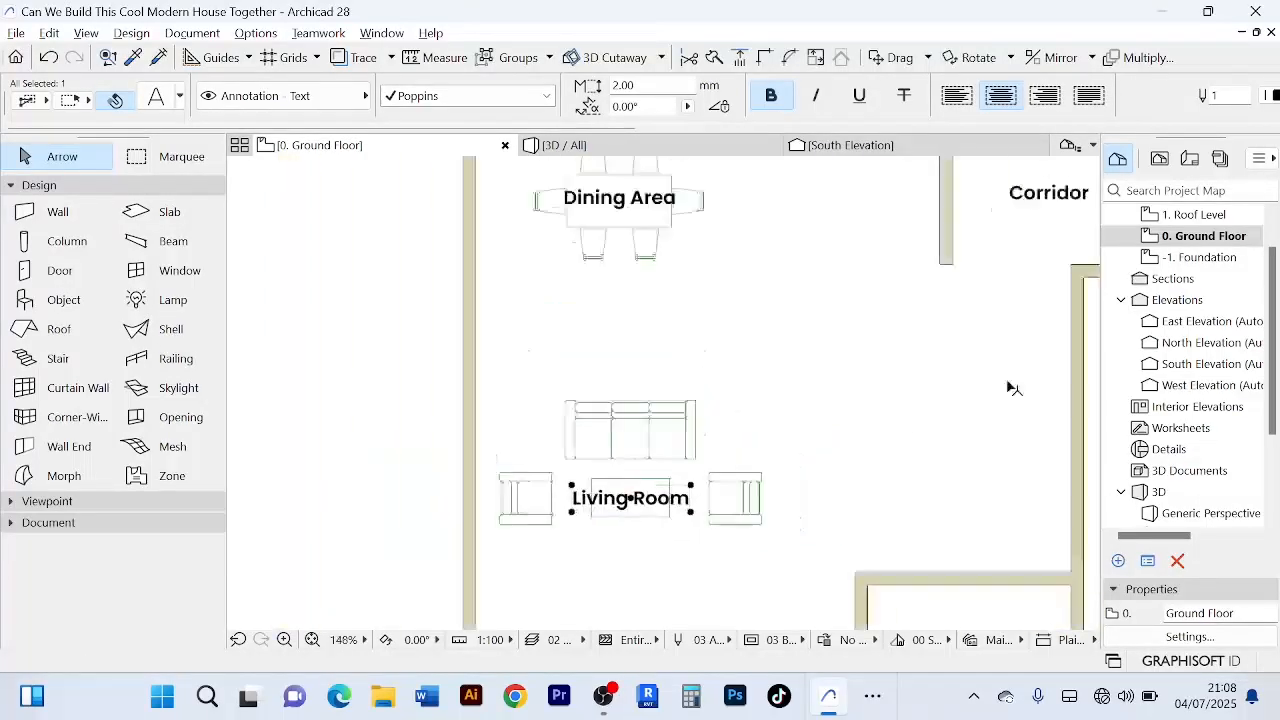
pyautogui.click(883, 384)
pyautogui.scroll(-4, 883, 384)
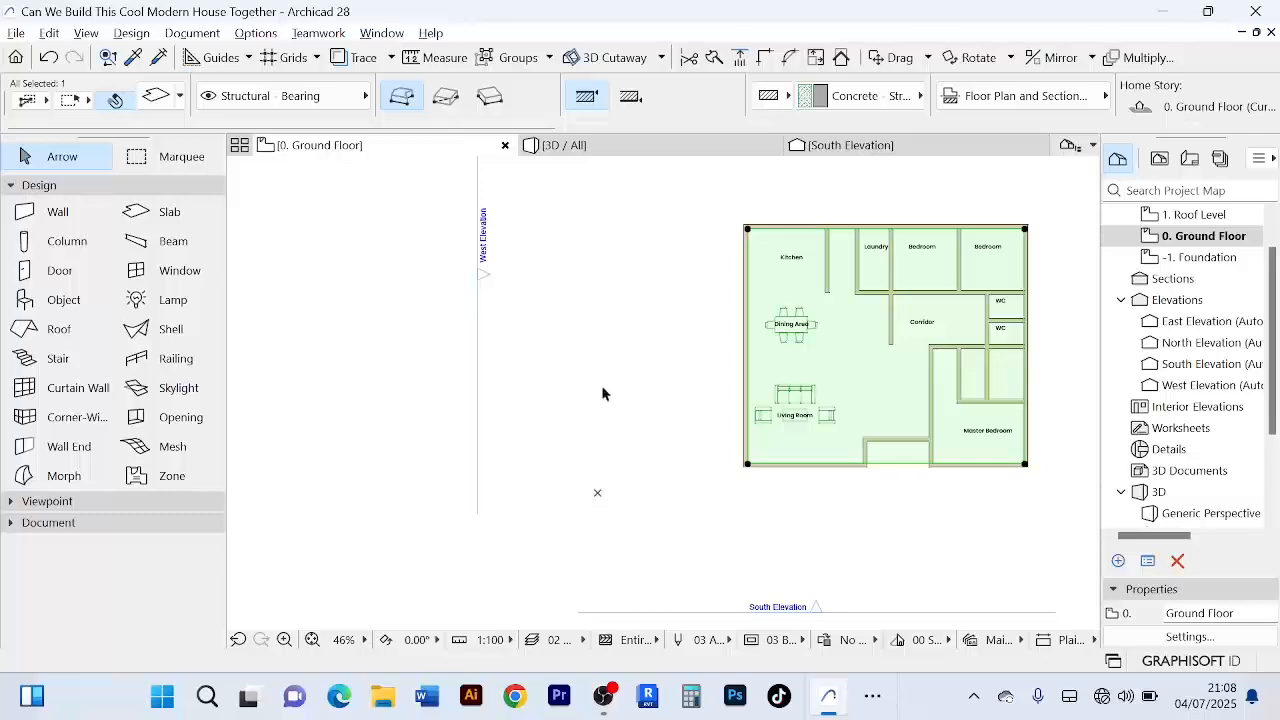
pyautogui.moveTo(602, 388); pyautogui.dragTo(566, 352, button='middle')
pyautogui.click(514, 331)
# - Examine the furnished living and dining areas and the empty kitchen on the ground floor plan
pyautogui.scroll(3, 512, 331)
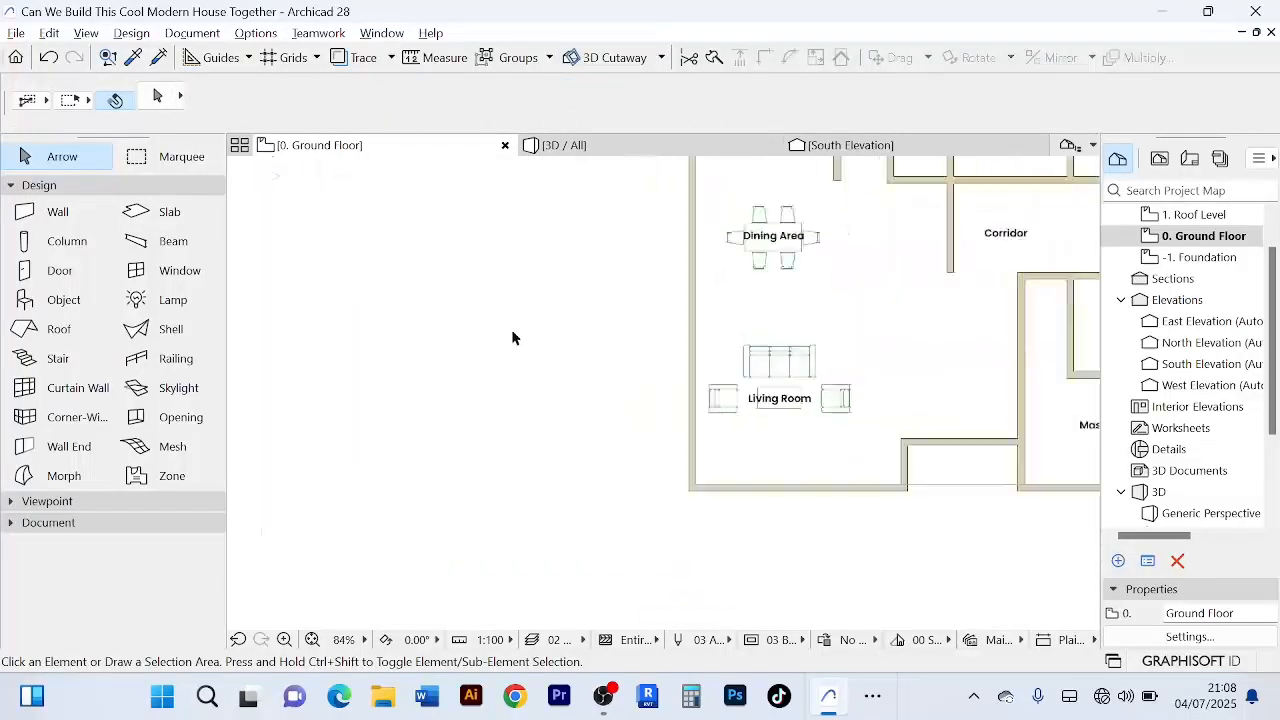
pyautogui.scroll(-1, 512, 338)
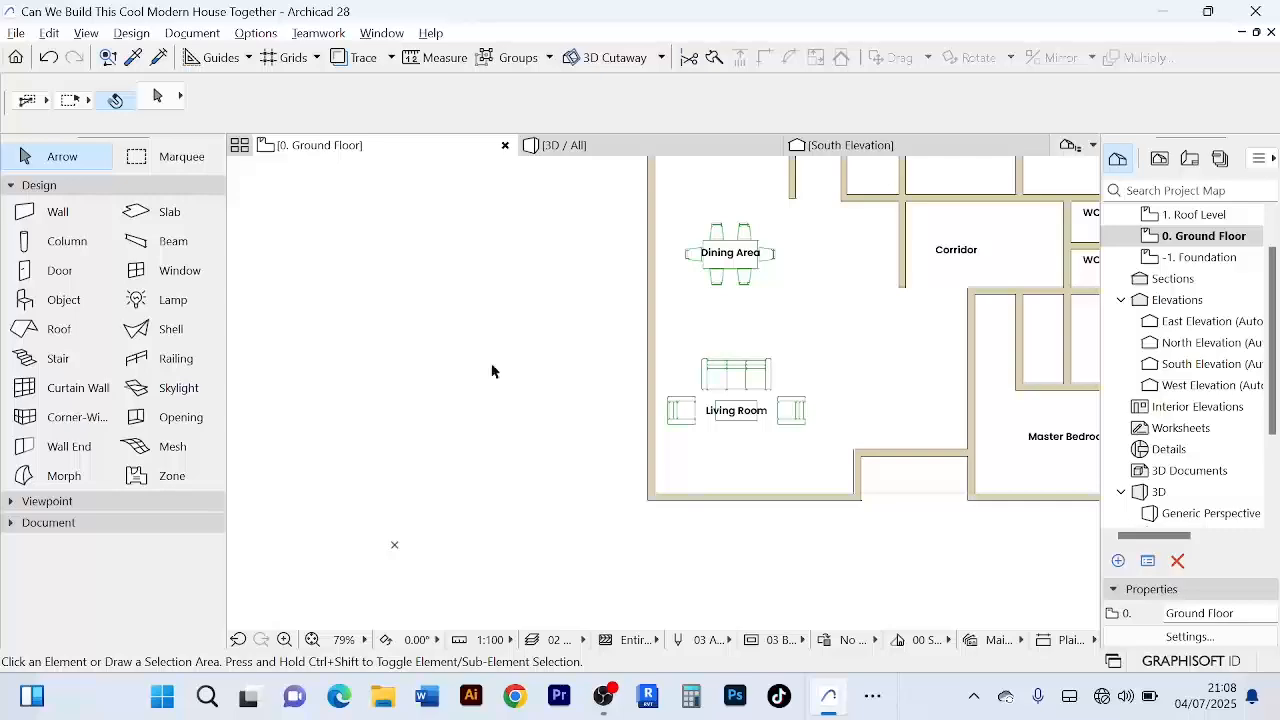
pyautogui.scroll(-2, 491, 369)
pyautogui.moveTo(491, 369); pyautogui.dragTo(403, 400, button='middle')
pyautogui.scroll(4, 654, 403)
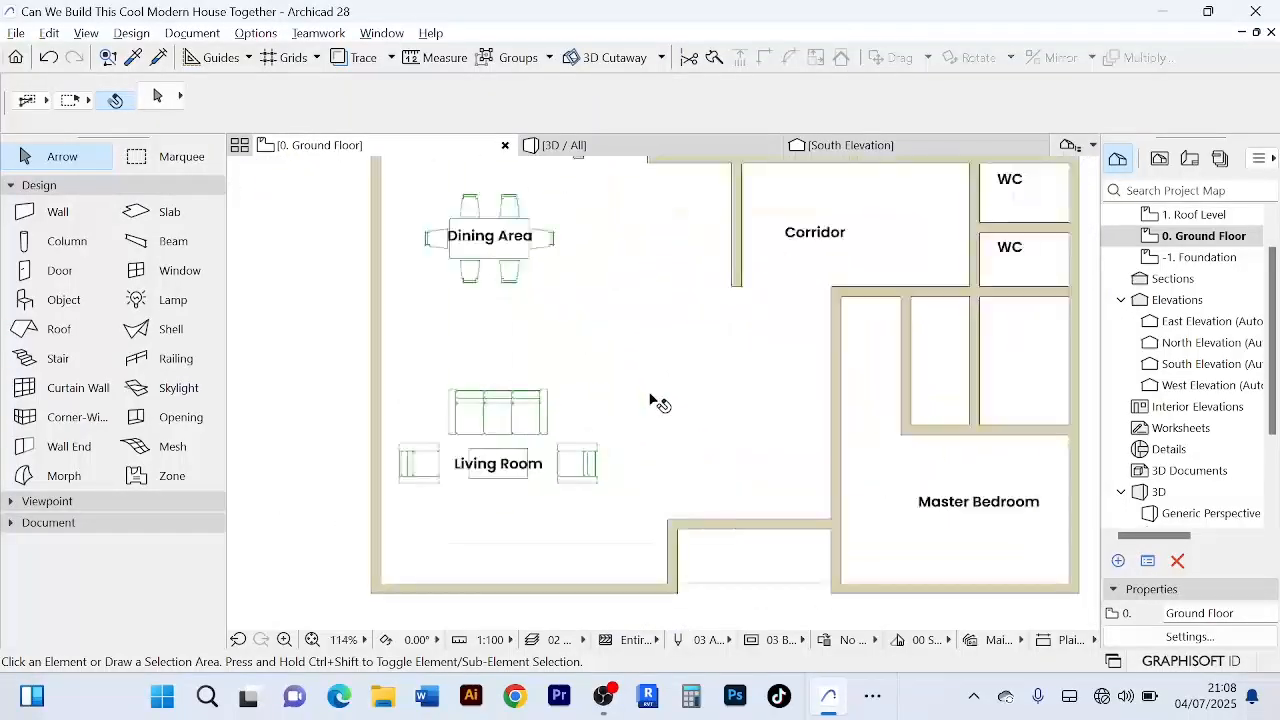
pyautogui.scroll(-2, 655, 402)
pyautogui.scroll(2, 656, 402)
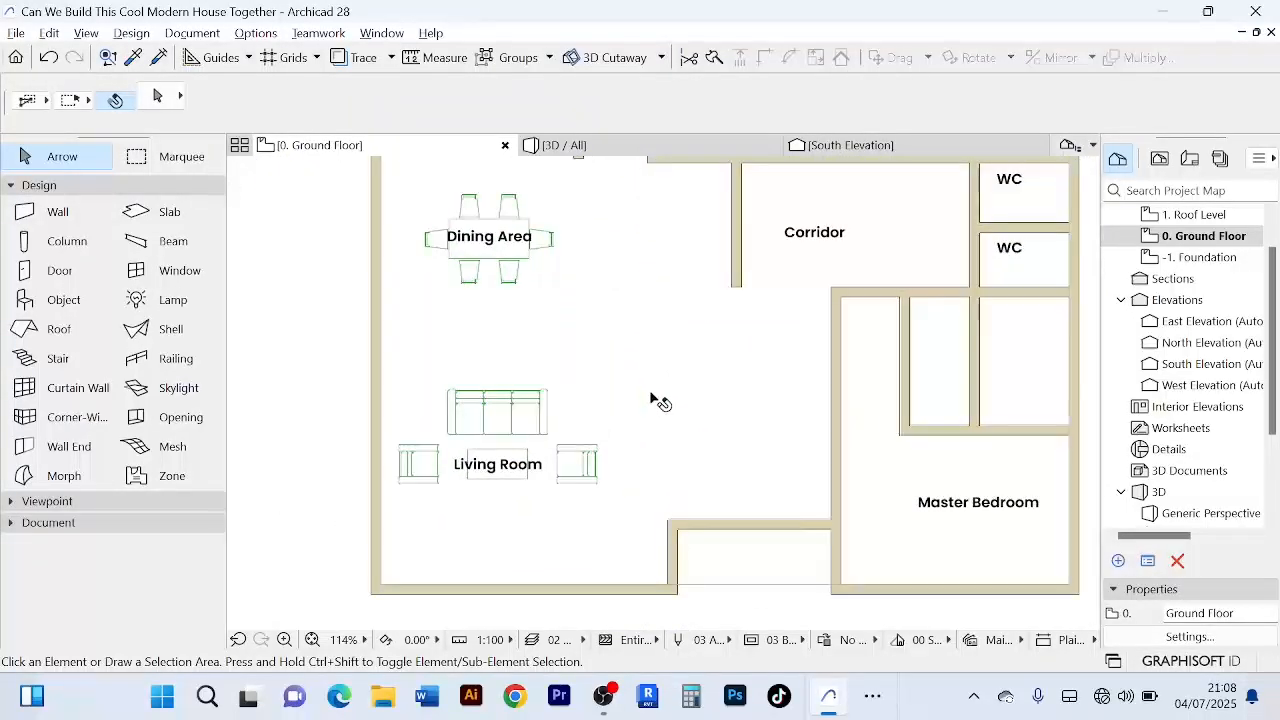
pyautogui.scroll(-2, 334, 323)
pyautogui.moveTo(334, 323); pyautogui.dragTo(500, 371, button='middle')
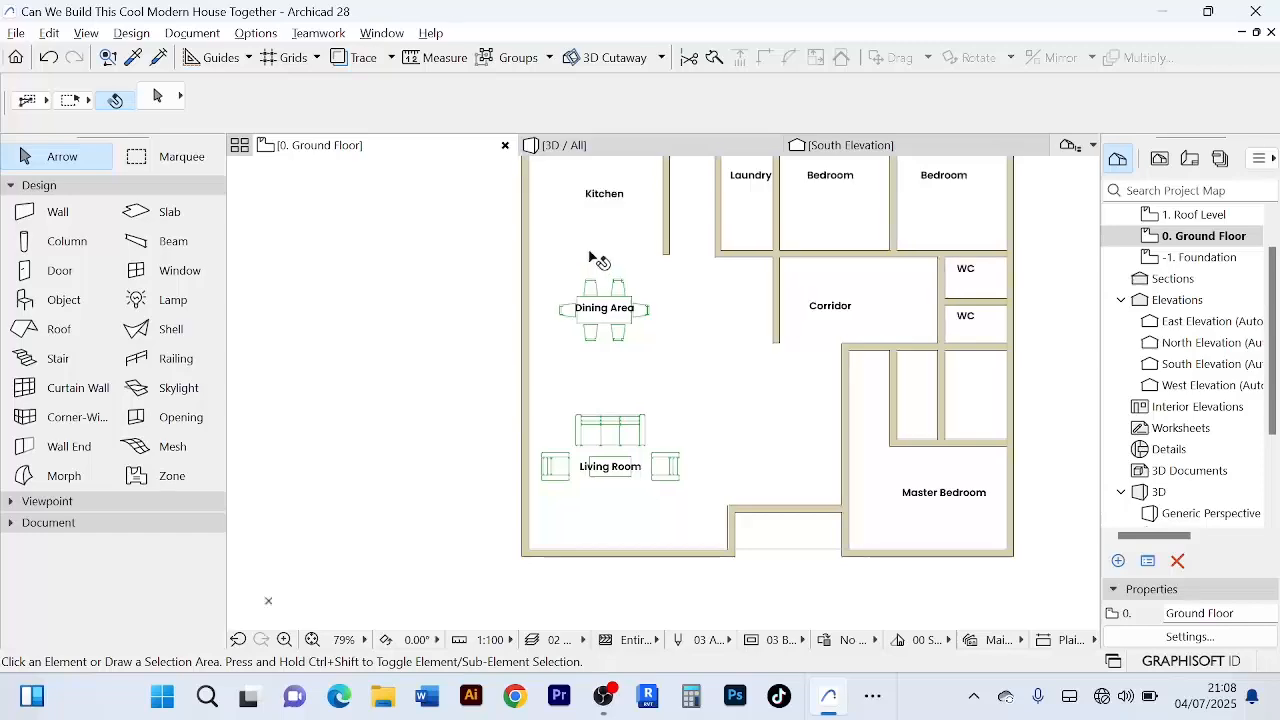
pyautogui.moveTo(598, 260); pyautogui.dragTo(588, 346, button='middle')
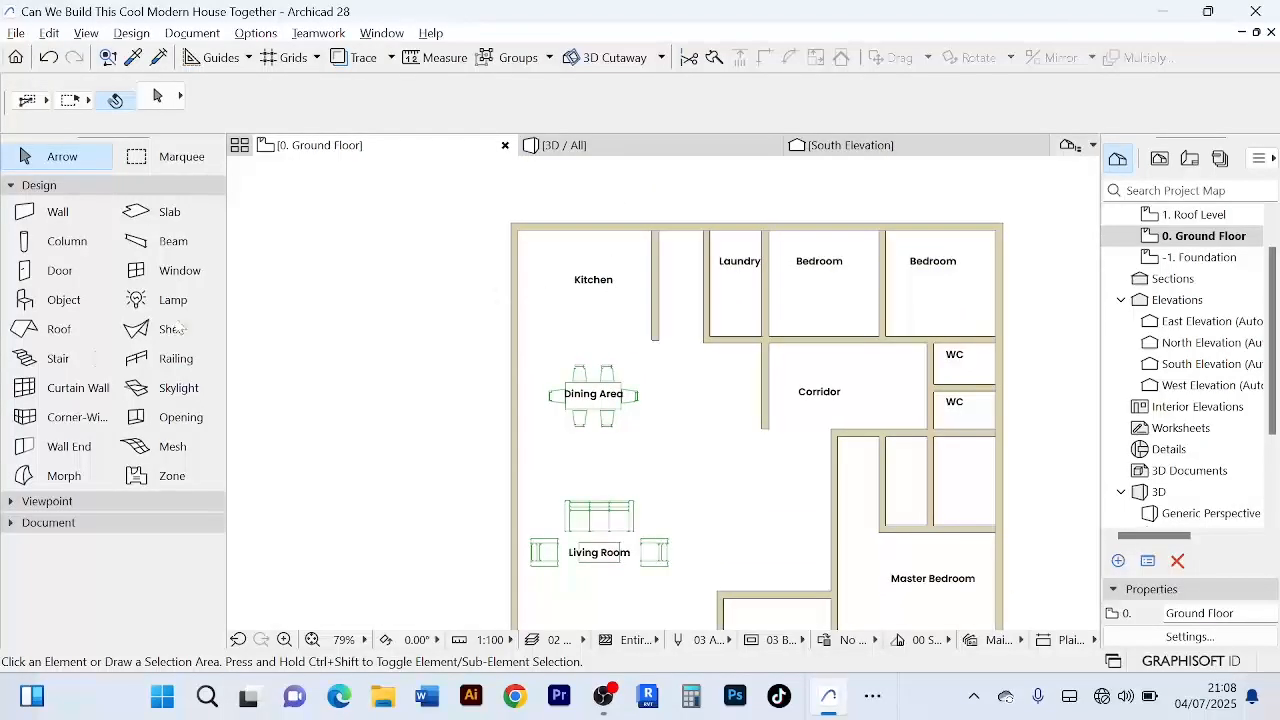
# - Search the object library for "kitch" and choose the Kitchen Layout object
pyautogui.doubleClick(63, 303)
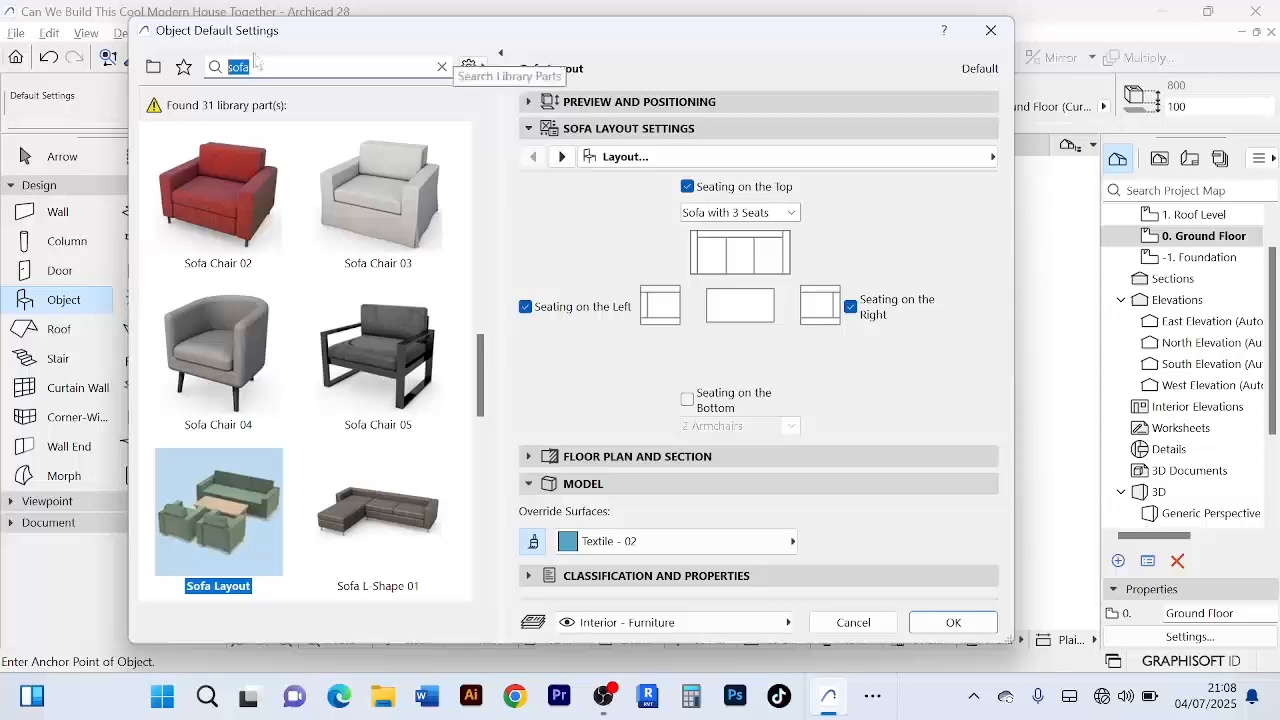
pyautogui.write('kitc')
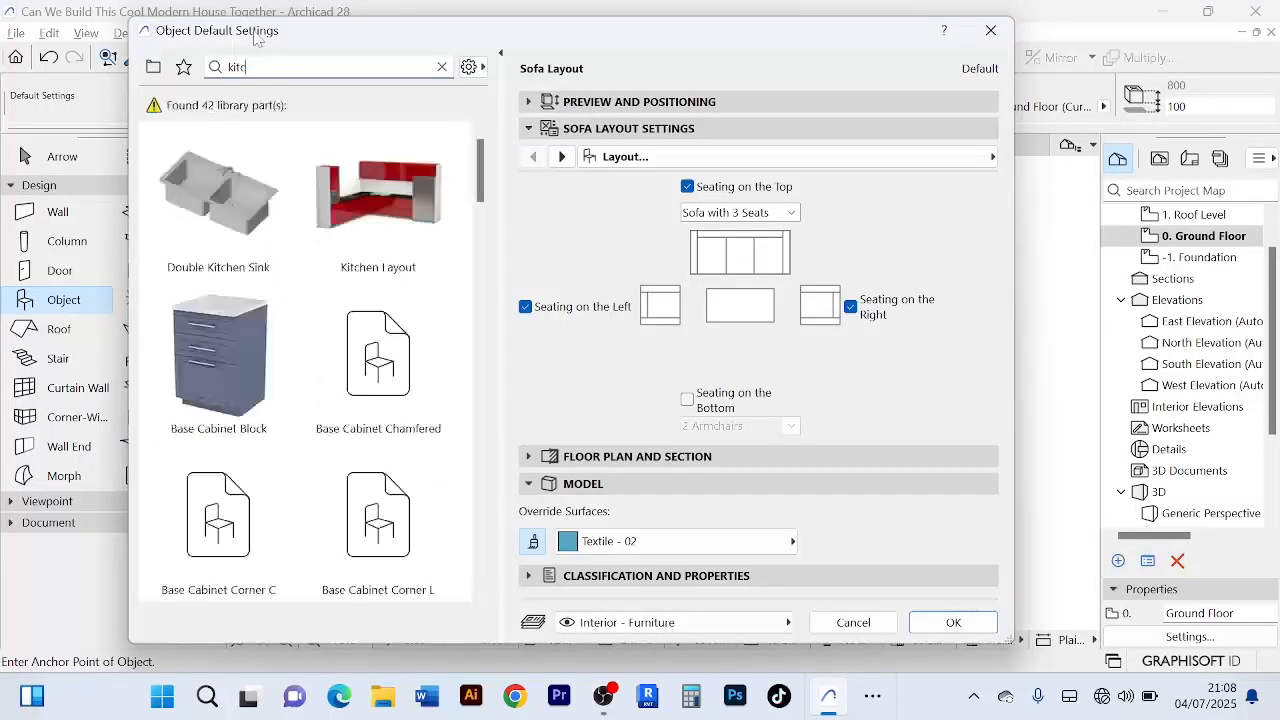
pyautogui.write('h')
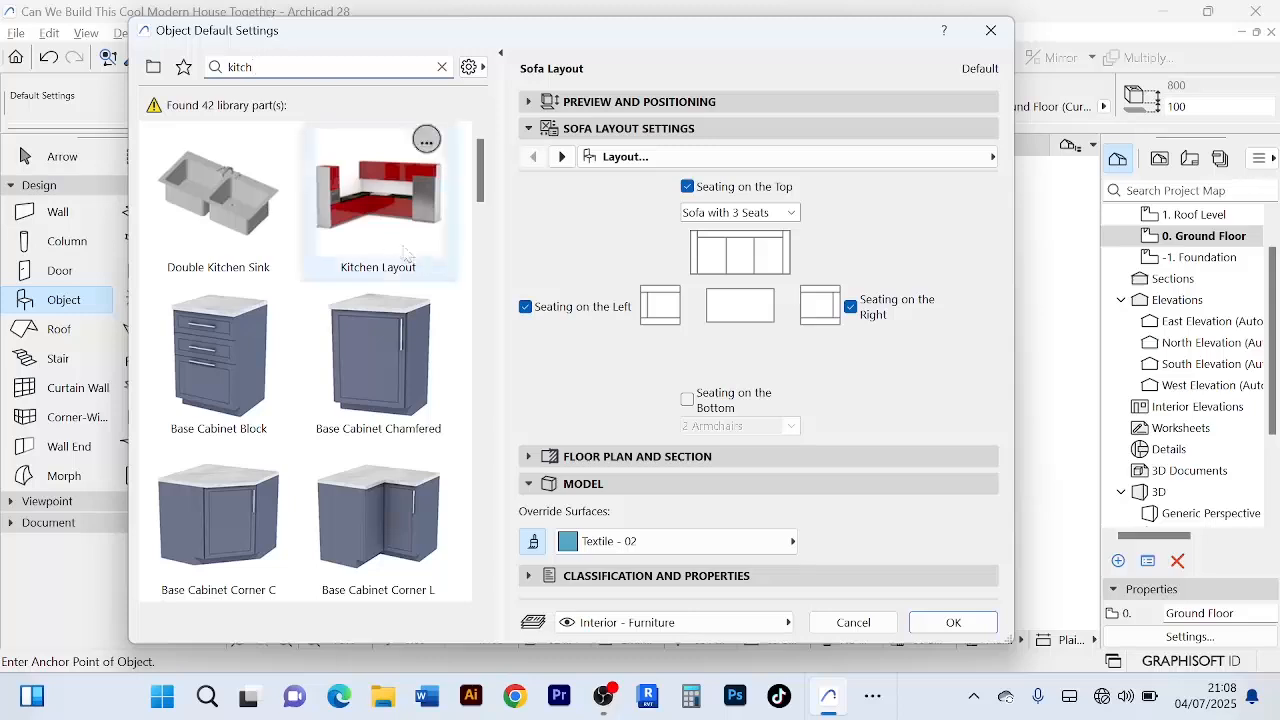
pyautogui.click(375, 233)
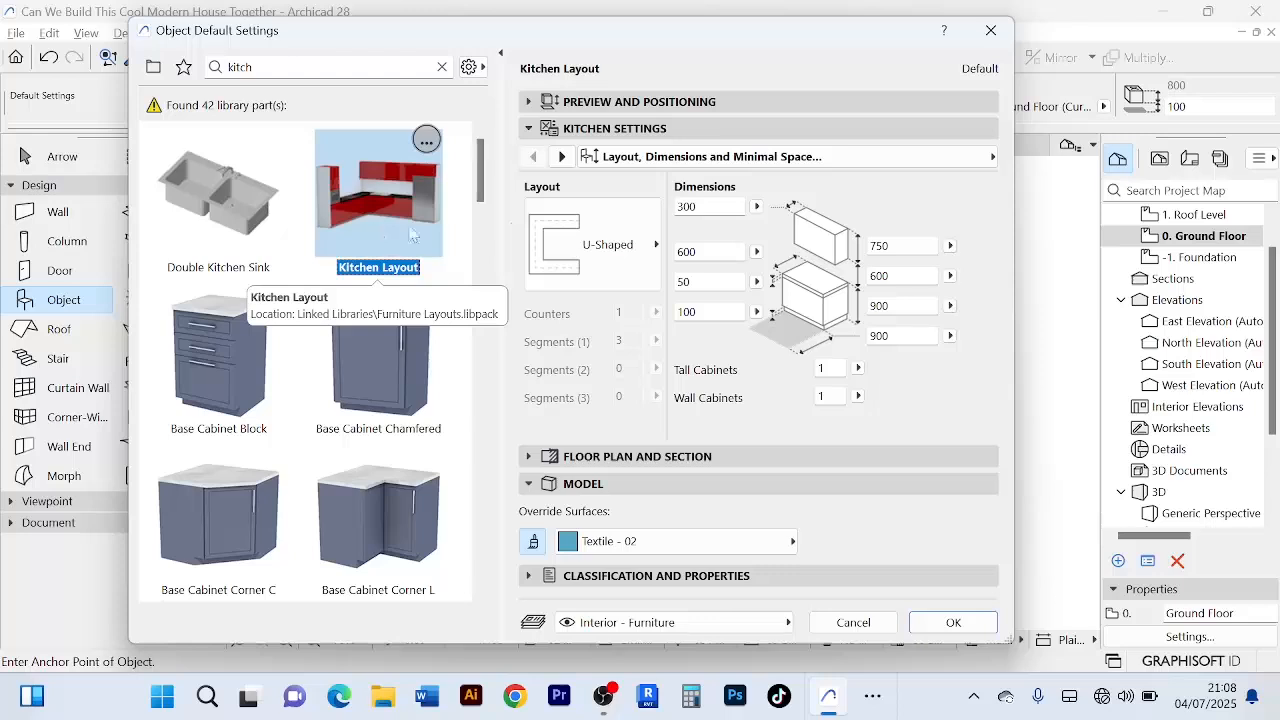
# - Review the layout shapes available for the kitchen, from Straight to Custom, keeping U-Shaped
pyautogui.click(658, 250)
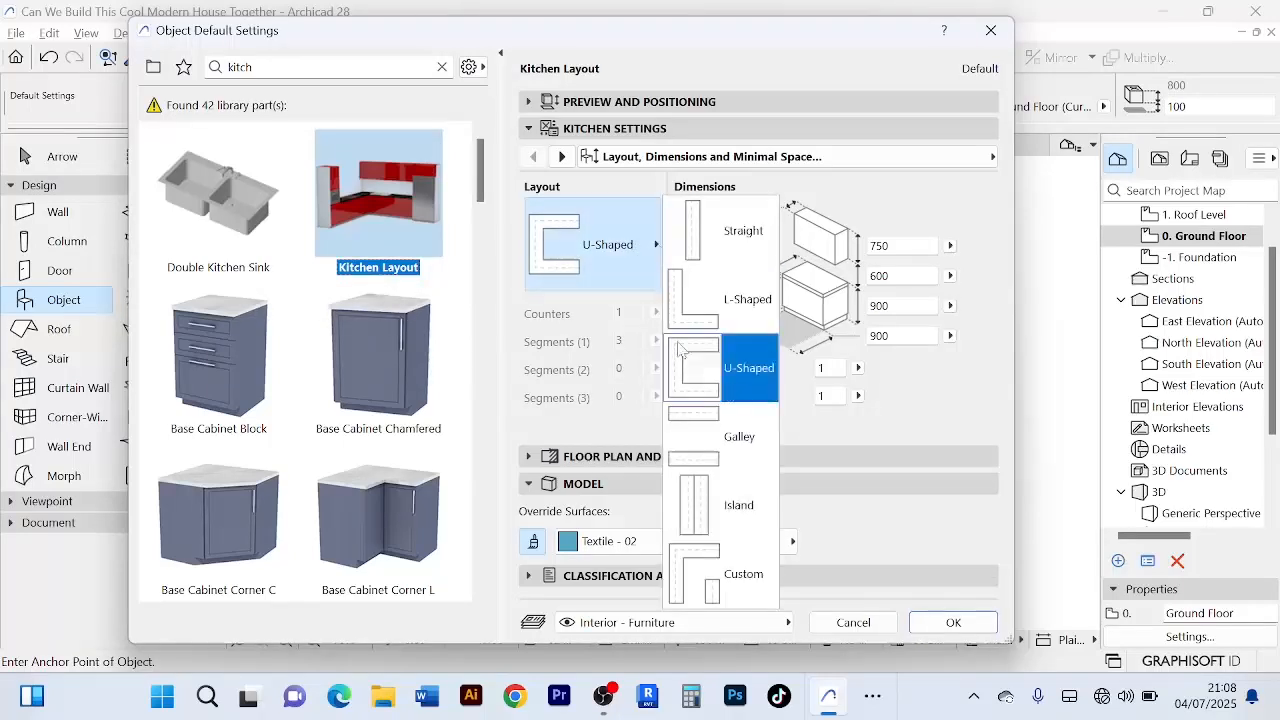
pyautogui.click(658, 251)
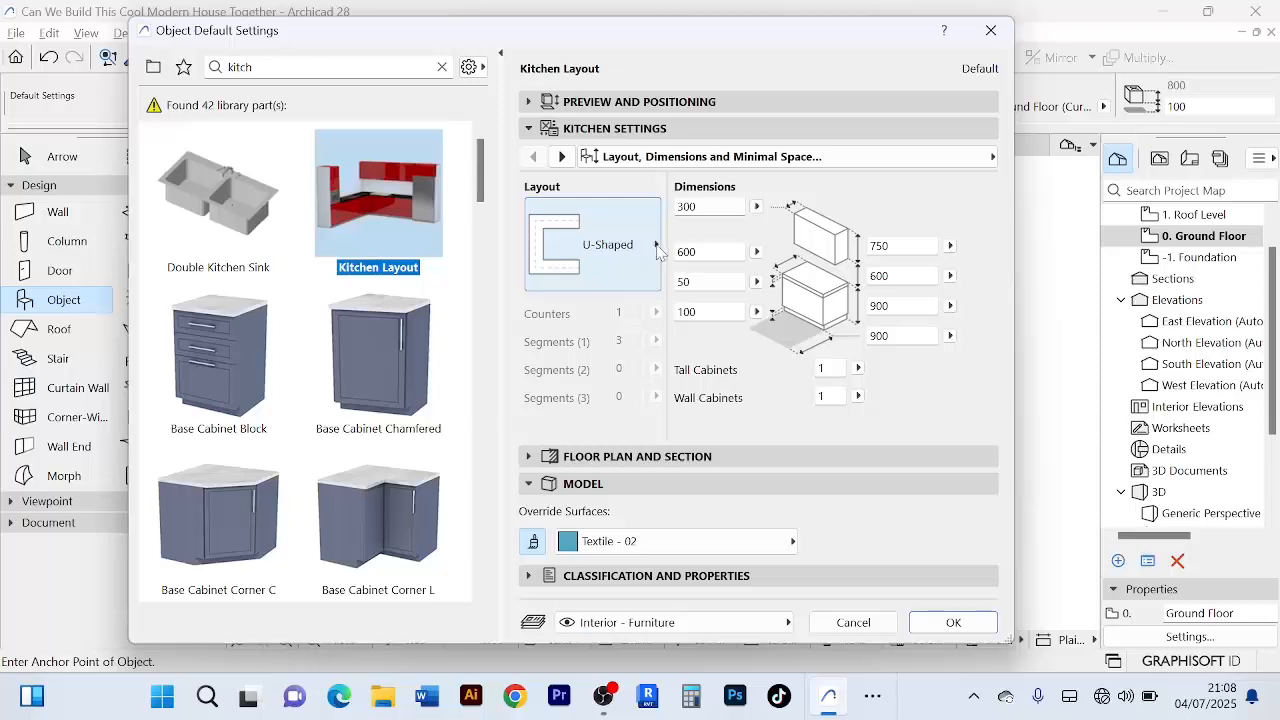
pyautogui.click(658, 250)
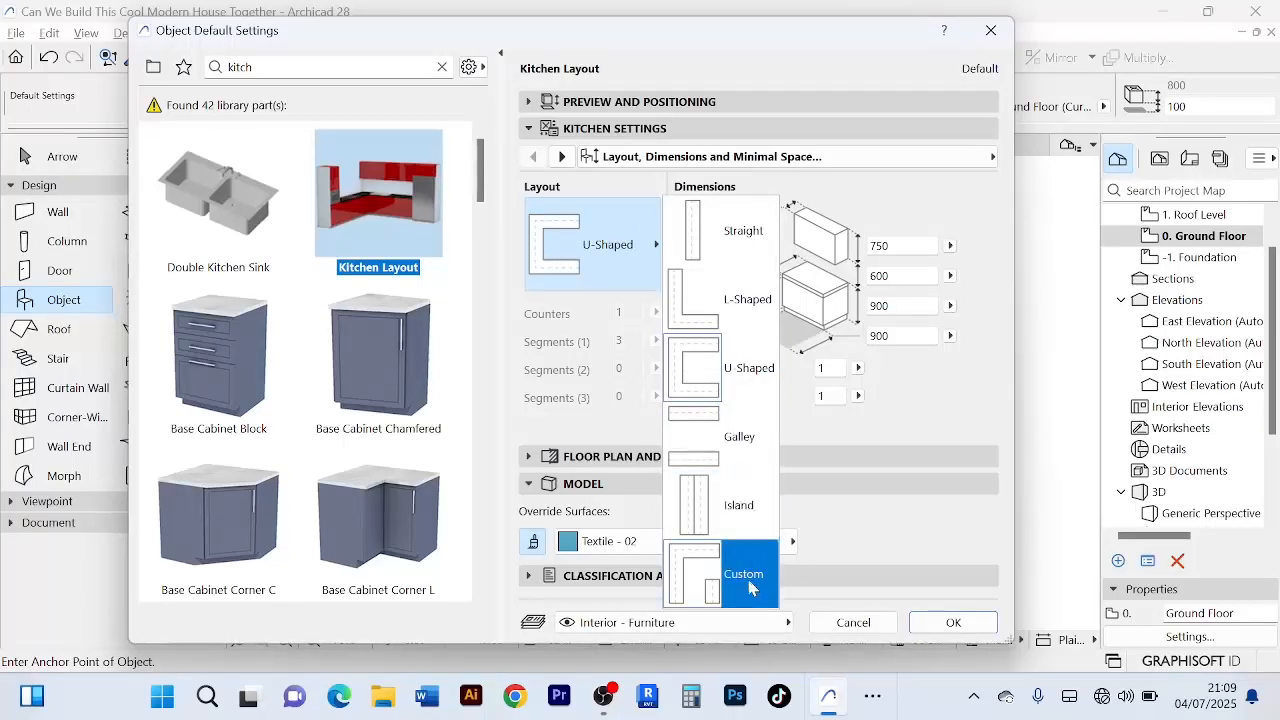
pyautogui.click(643, 241)
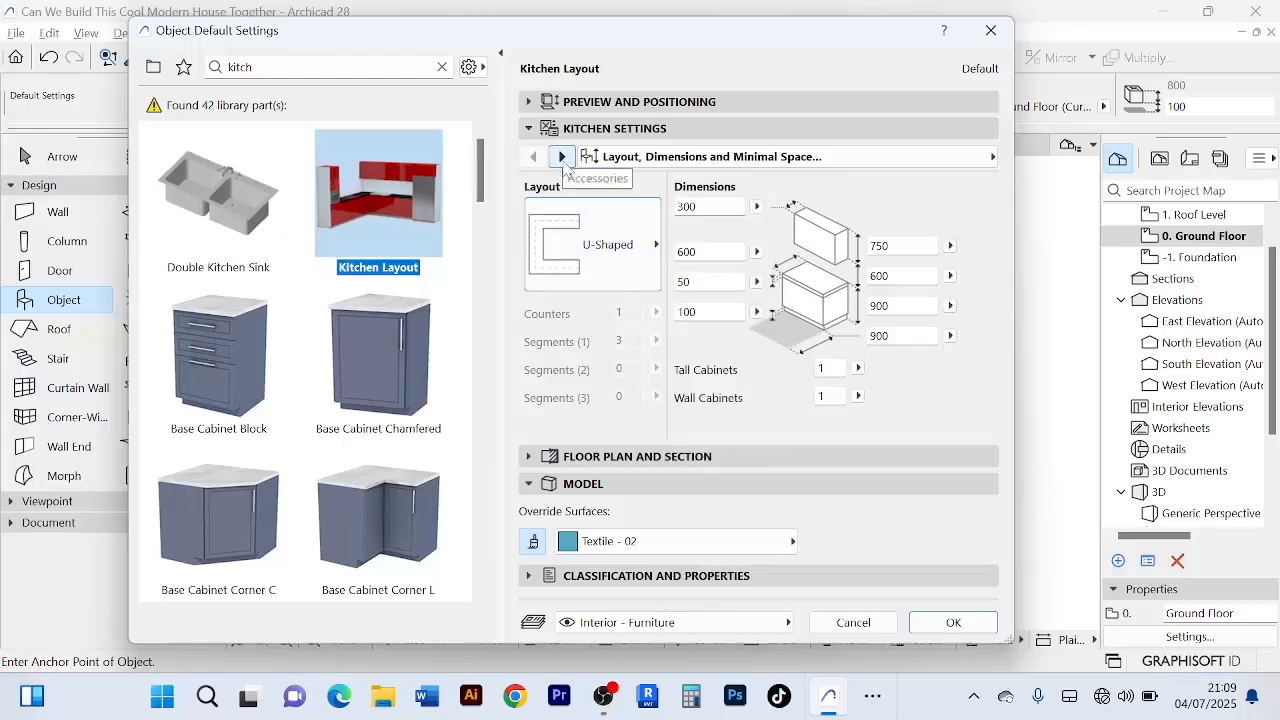
# - Turn off the surface override for the kitchen layout and check its floor plan and section settings
pyautogui.click(534, 543)
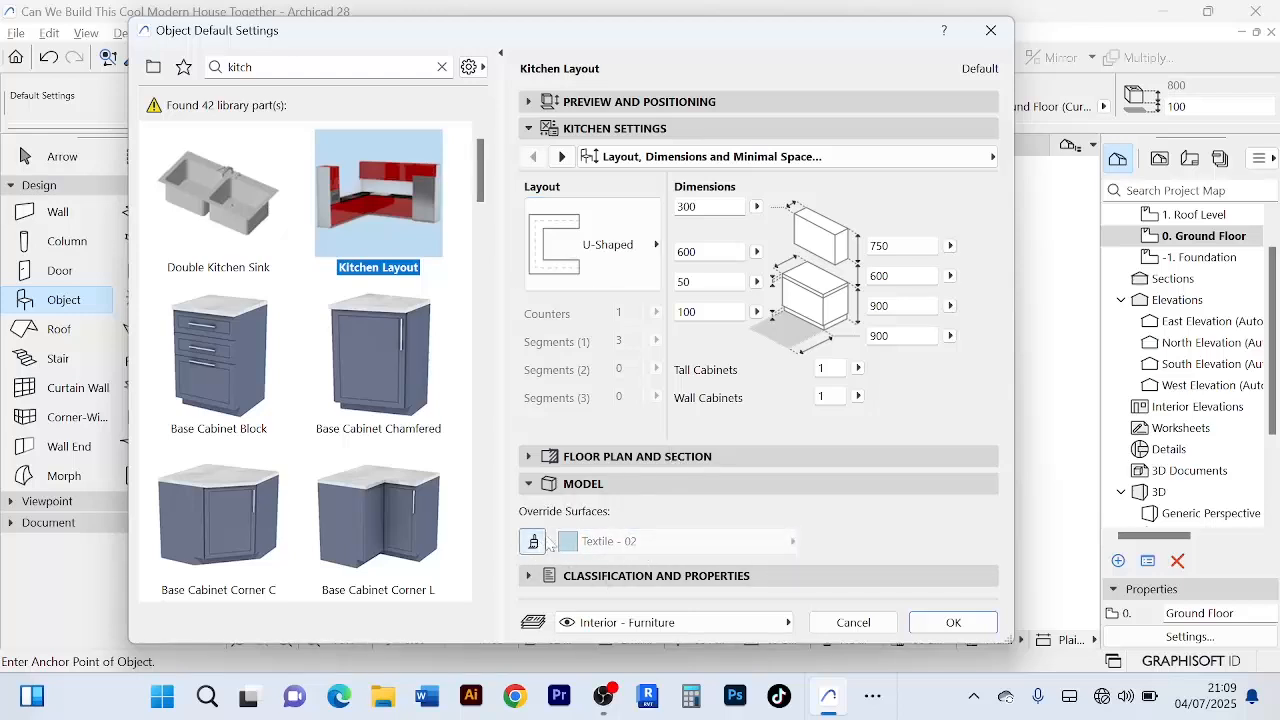
pyautogui.click(530, 485)
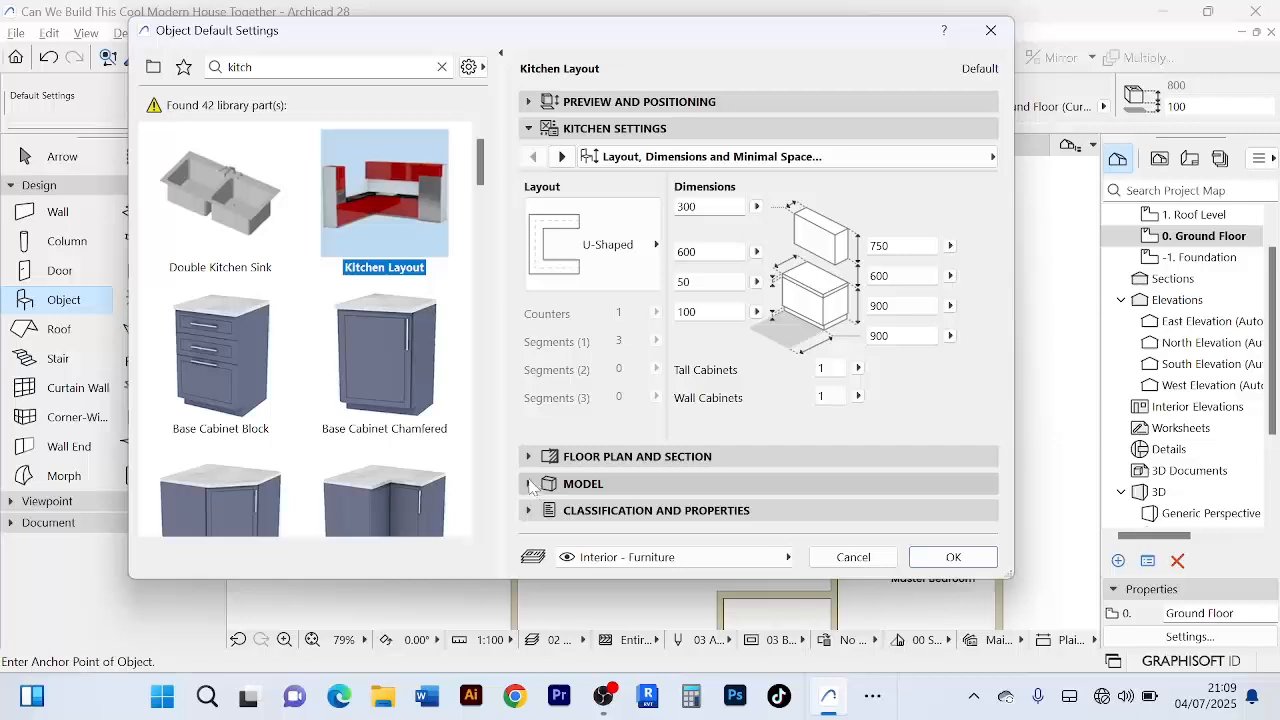
pyautogui.click(530, 456)
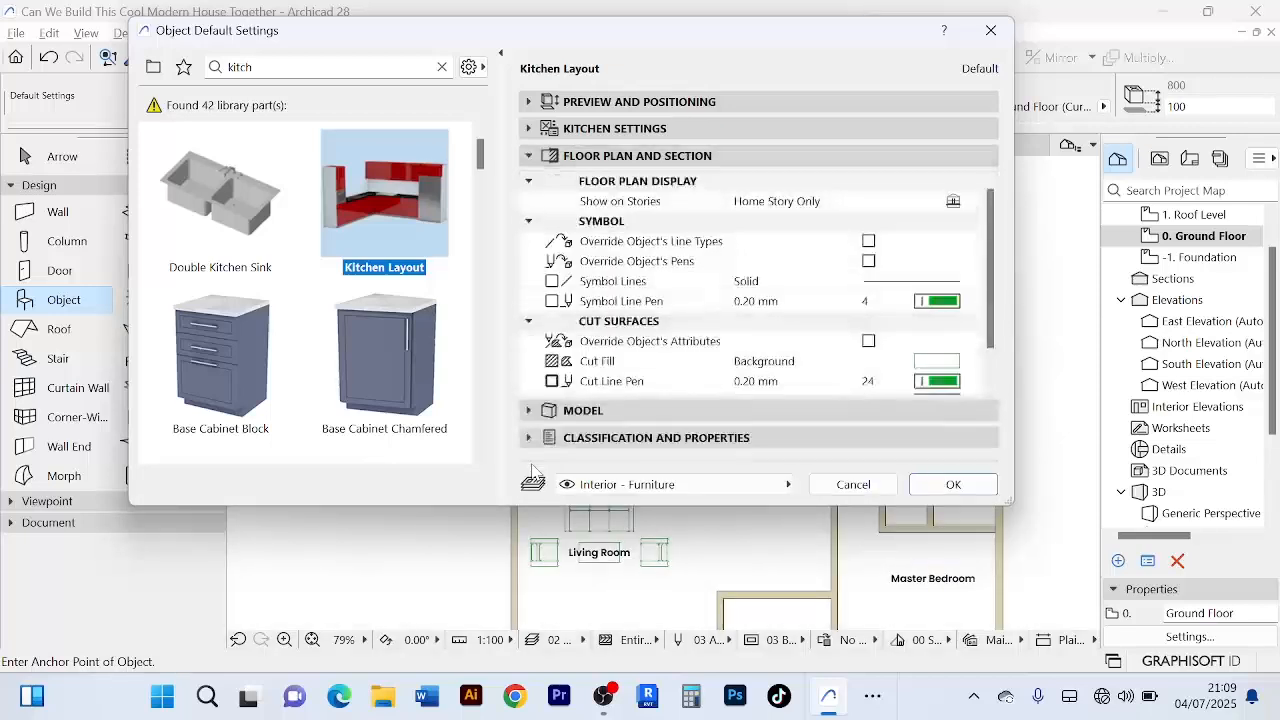
pyautogui.scroll(-1, 700, 368)
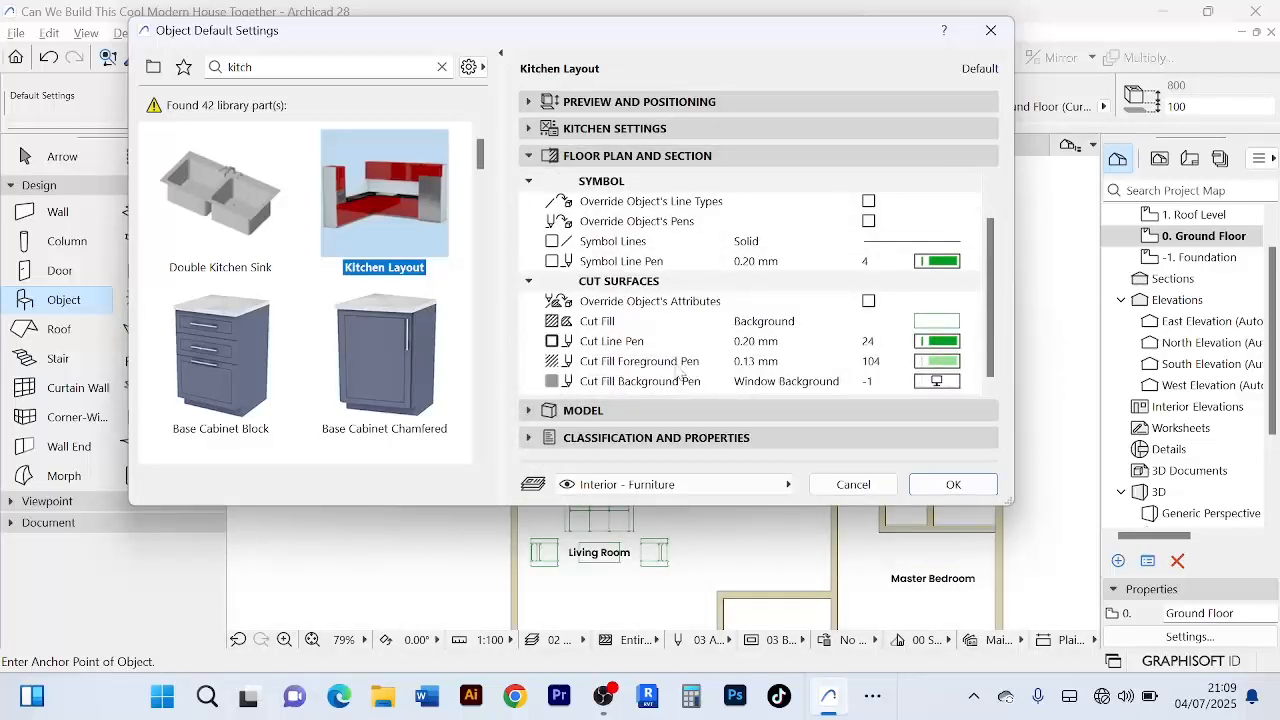
pyautogui.scroll(1, 676, 372)
pyautogui.click(530, 157)
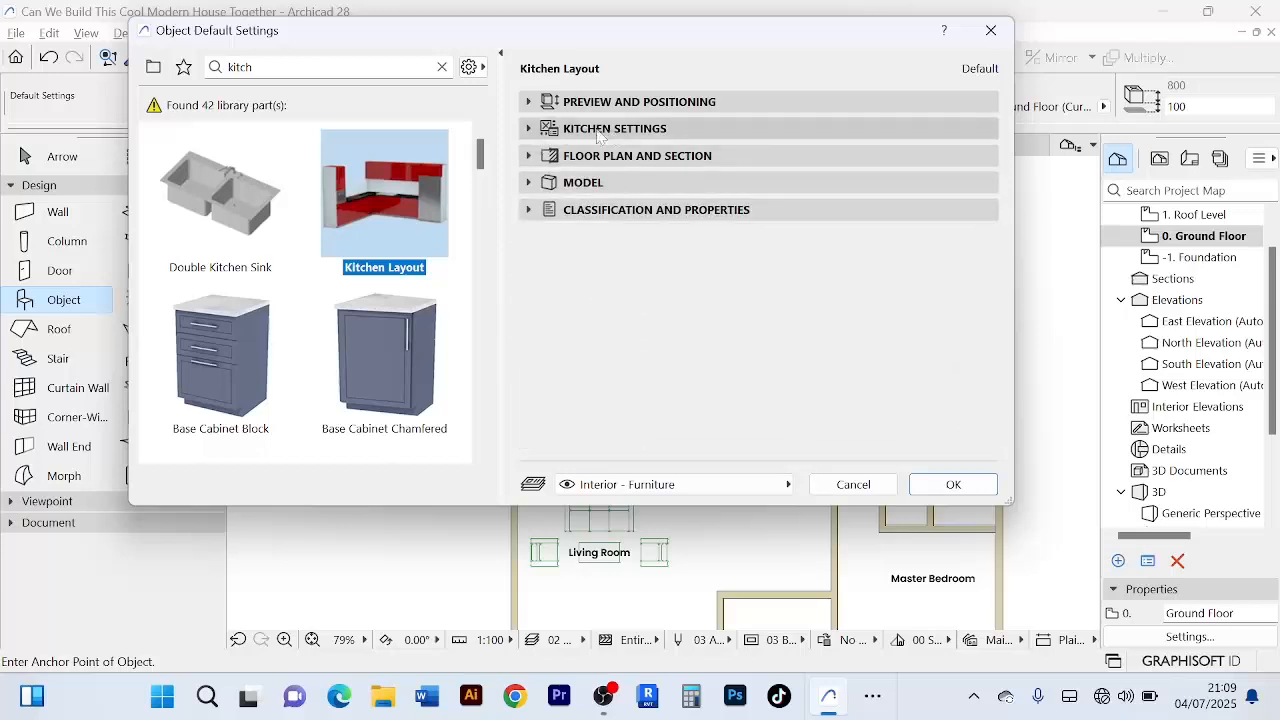
pyautogui.click(529, 129)
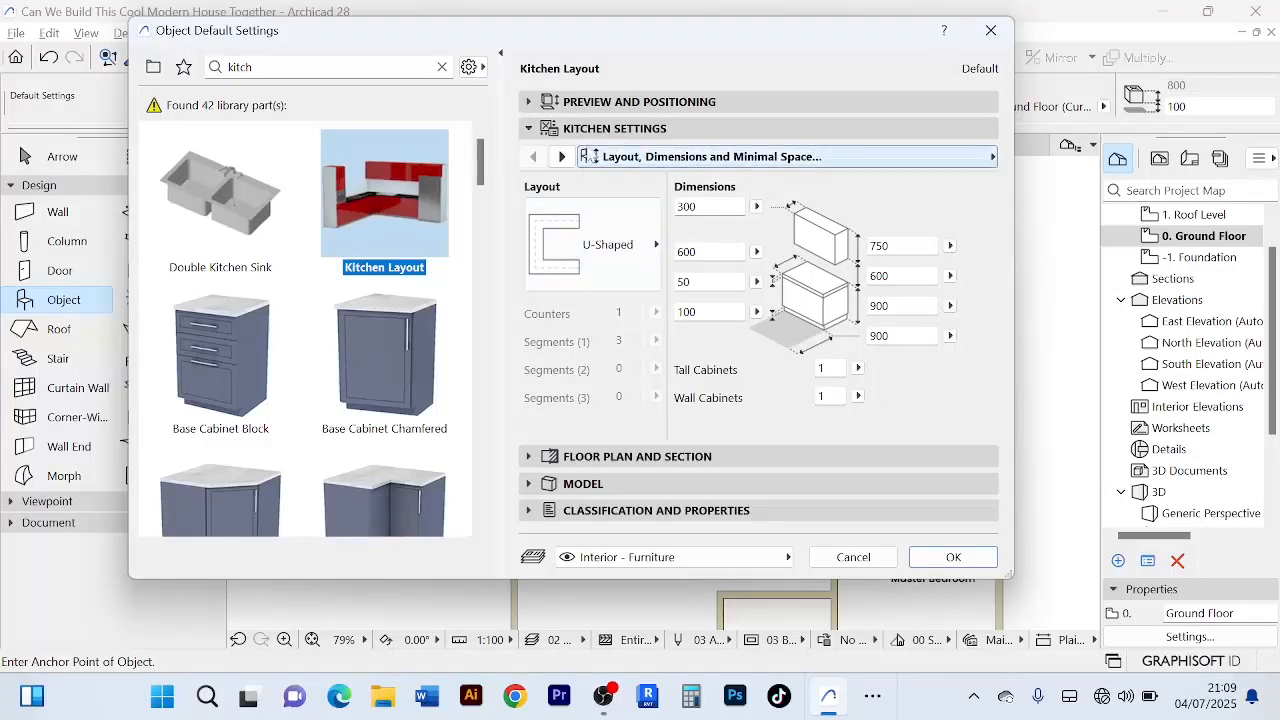
# - Try leaving the refrigerators and the sinks out of the kitchen accessories, and include both again
pyautogui.click(563, 156)
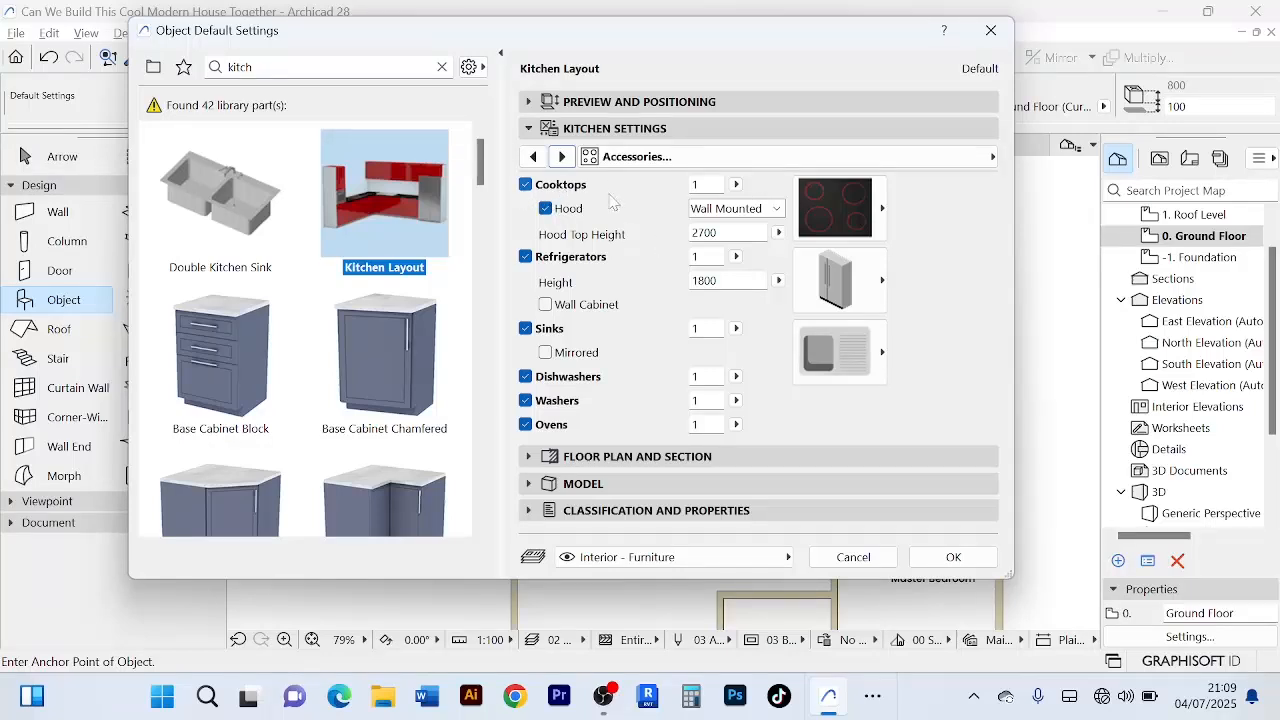
pyautogui.click(706, 185)
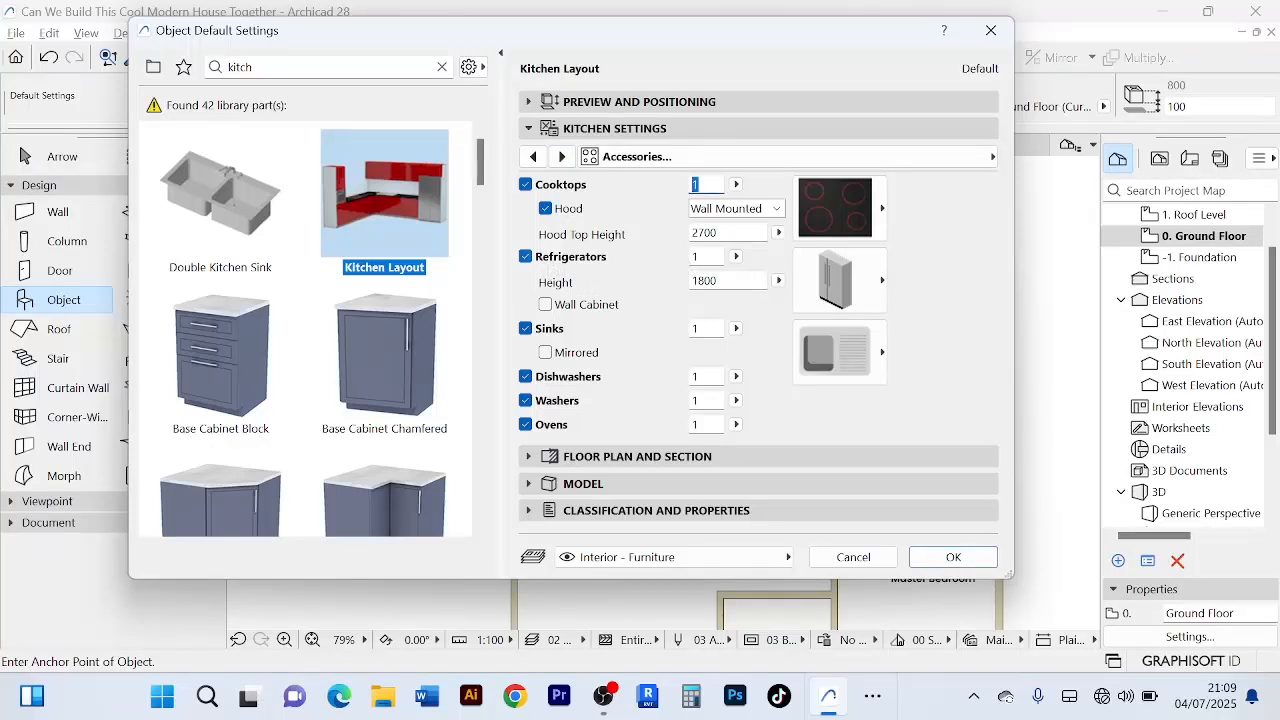
pyautogui.click(705, 257)
pyautogui.click(526, 257)
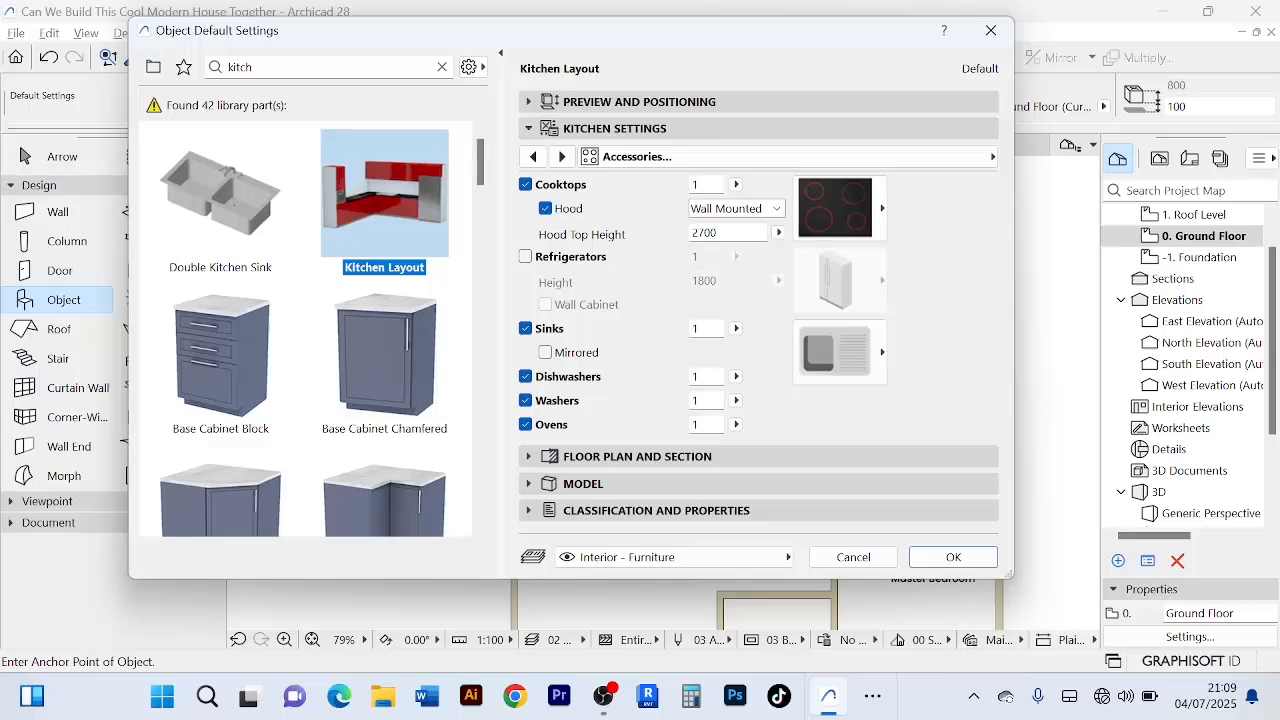
pyautogui.click(526, 257)
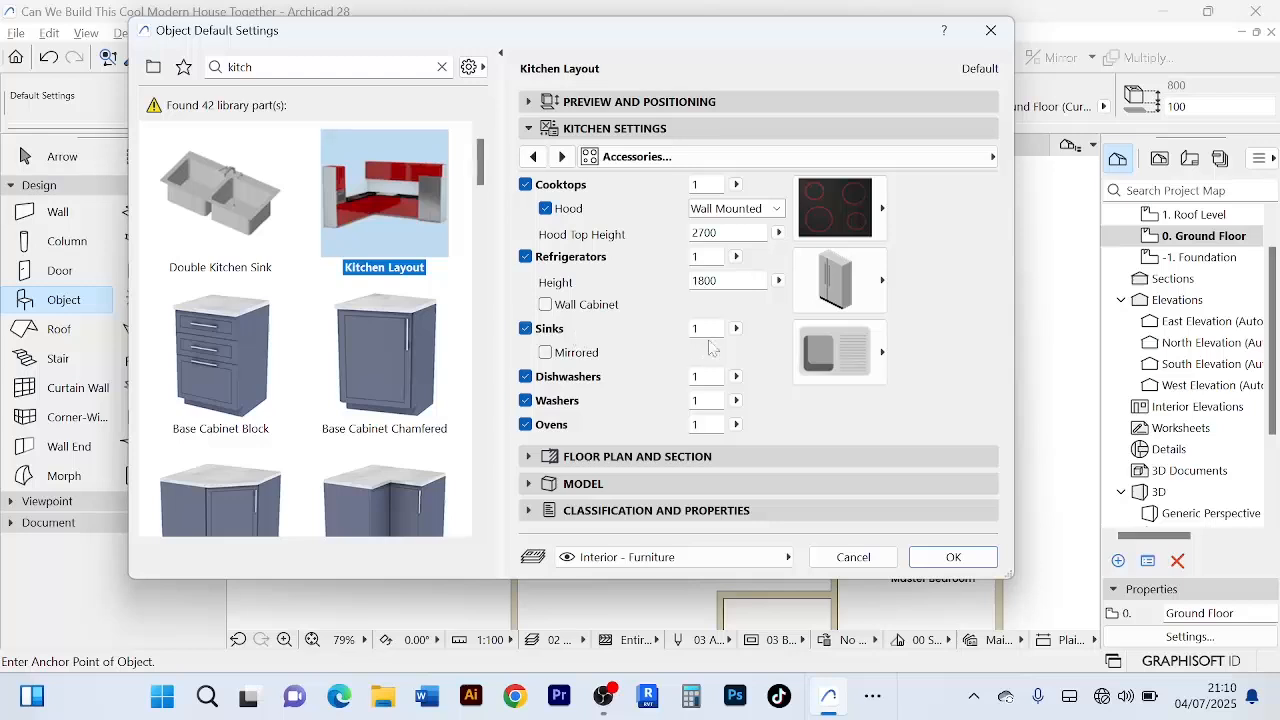
pyautogui.click(663, 332)
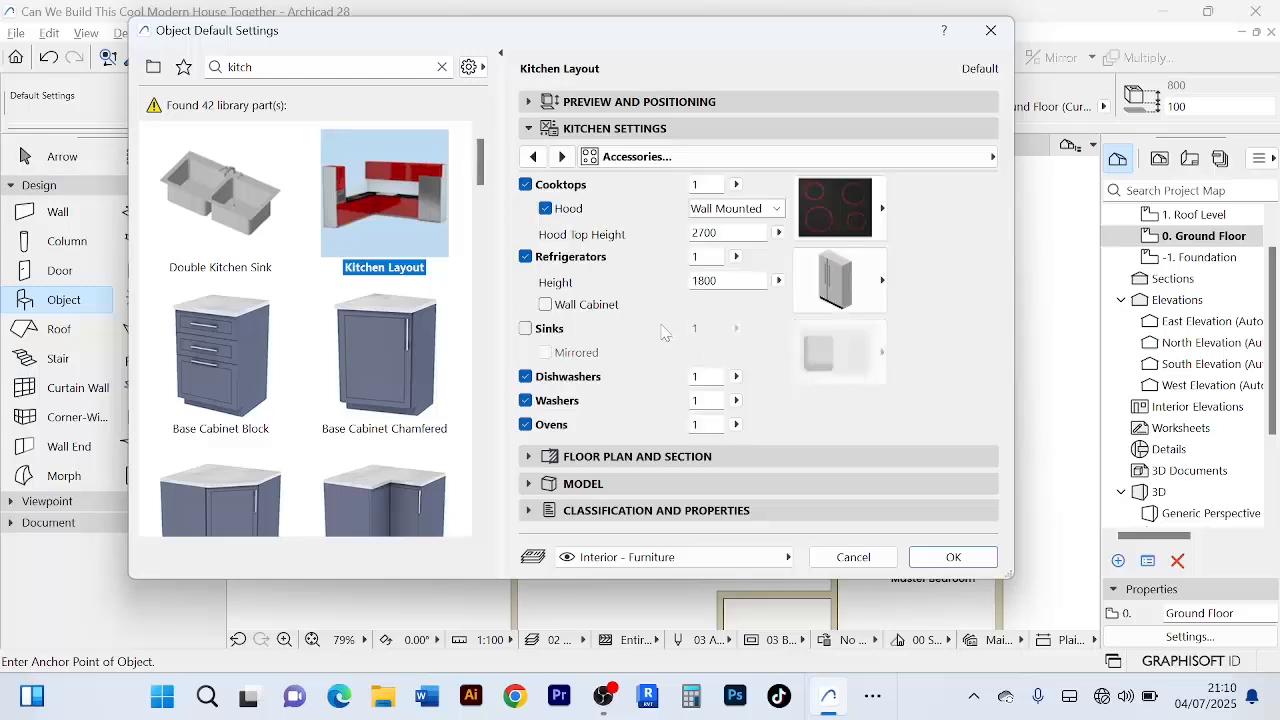
pyautogui.click(526, 329)
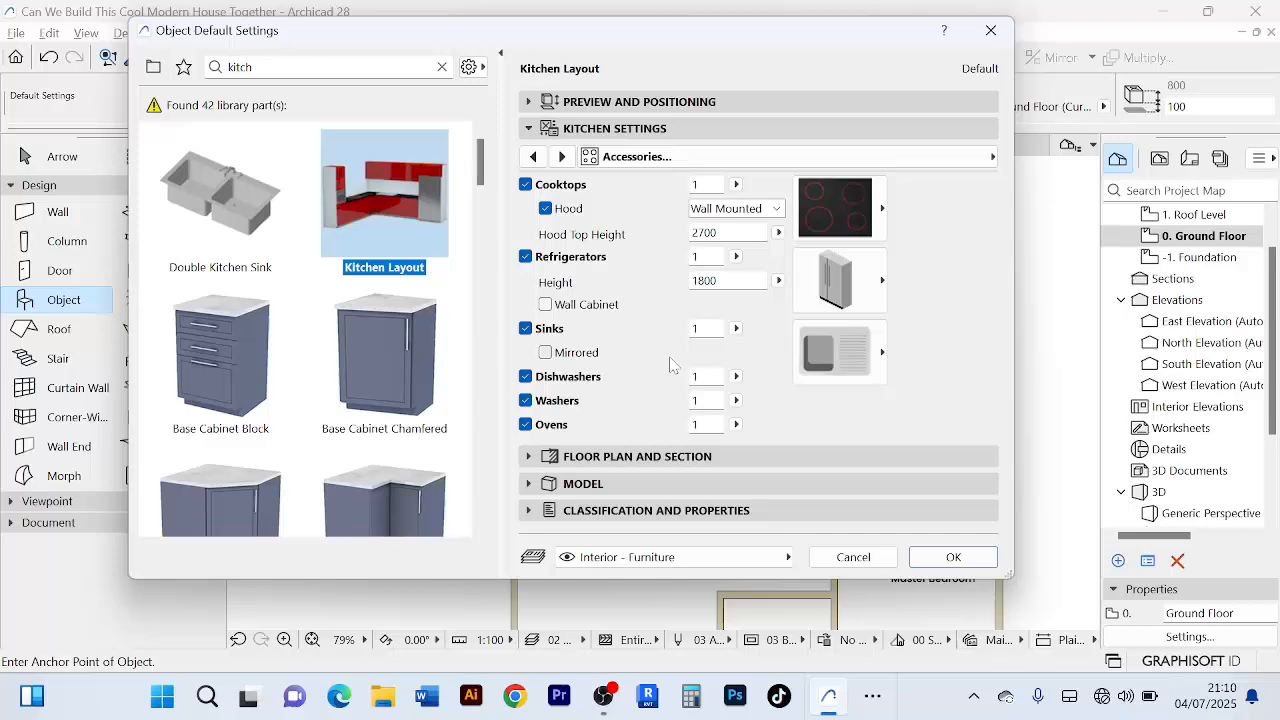
# - Review the kitchen layout's representation, surfaces, symbol text and description settings, and accept the object's settings for placement
pyautogui.click(562, 157)
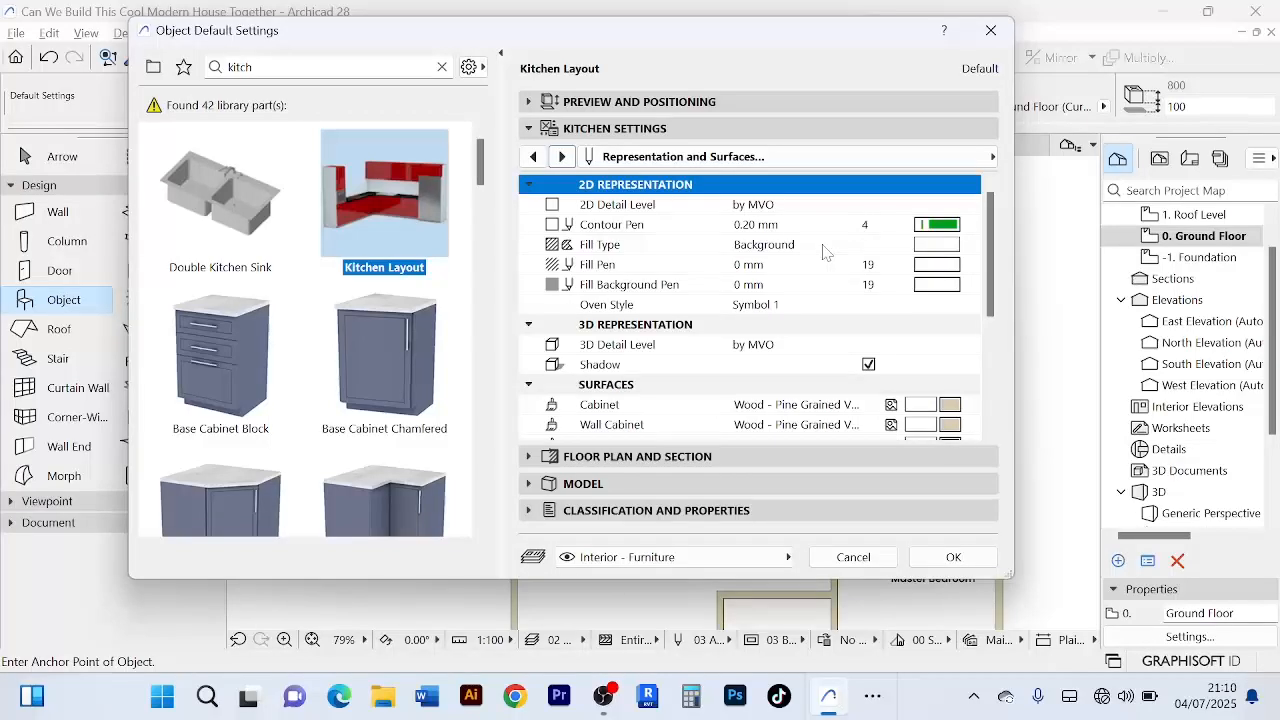
pyautogui.click(562, 156)
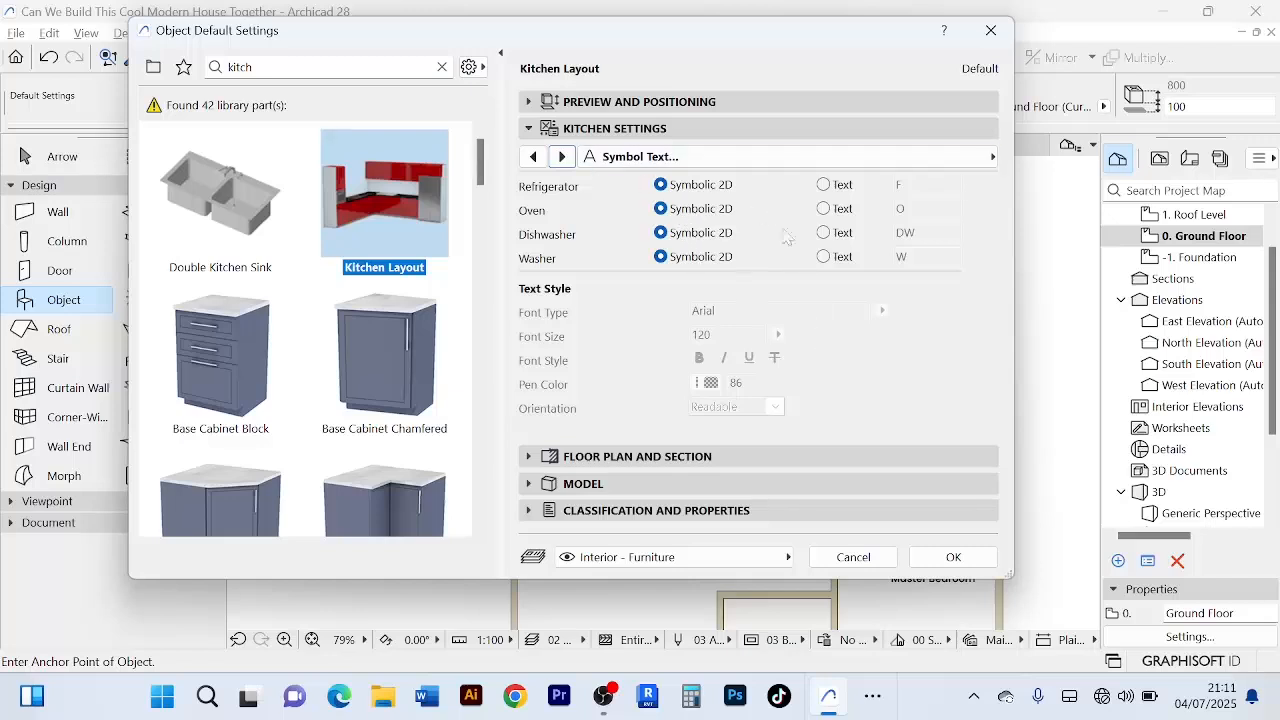
pyautogui.click(562, 156)
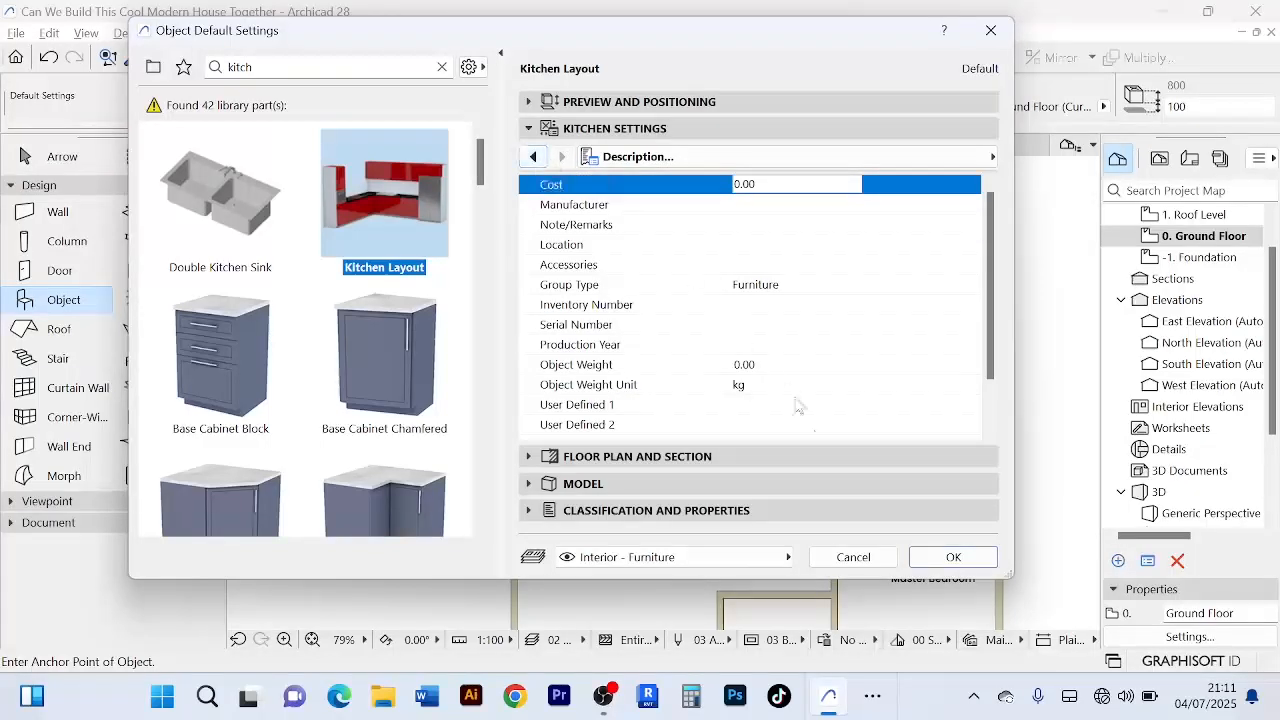
pyautogui.click(953, 558)
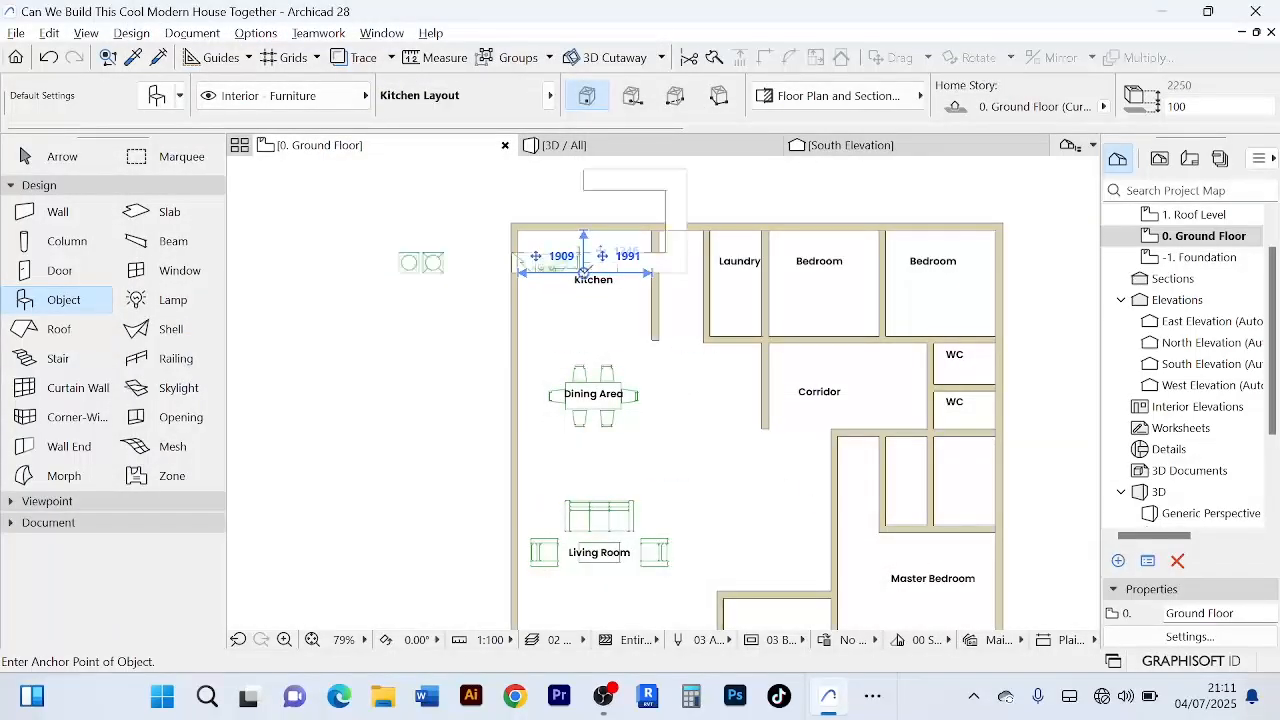
# - Place the U-shaped kitchen layout in the kitchen against the west wall and select it
pyautogui.scroll(-3, 584, 268)
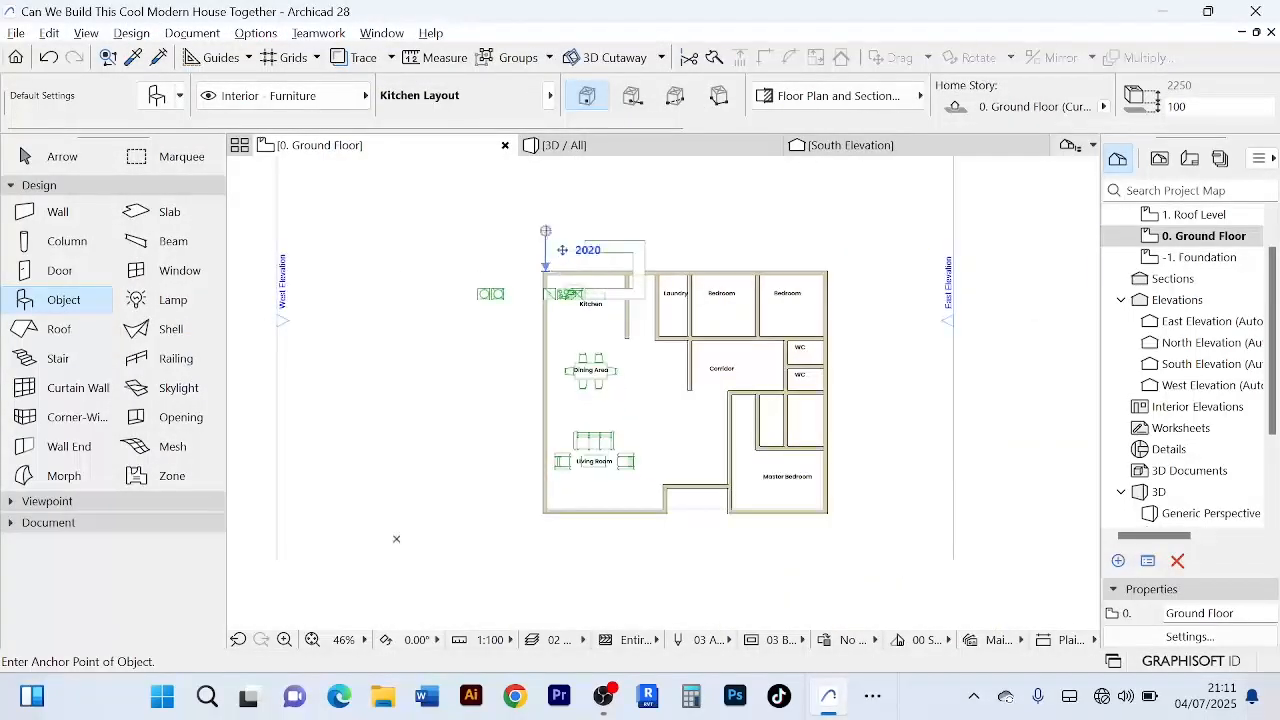
pyautogui.click(47, 160)
pyautogui.scroll(7, 586, 283)
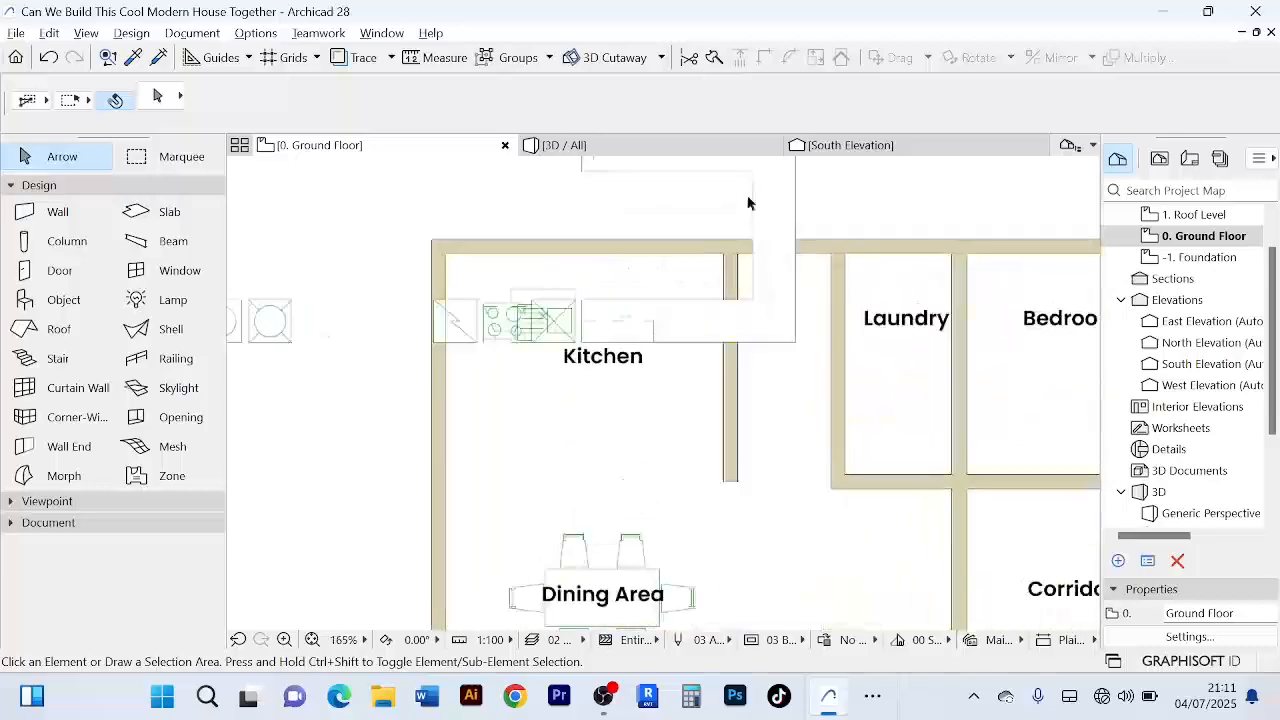
pyautogui.click(792, 211)
pyautogui.scroll(-4, 795, 208)
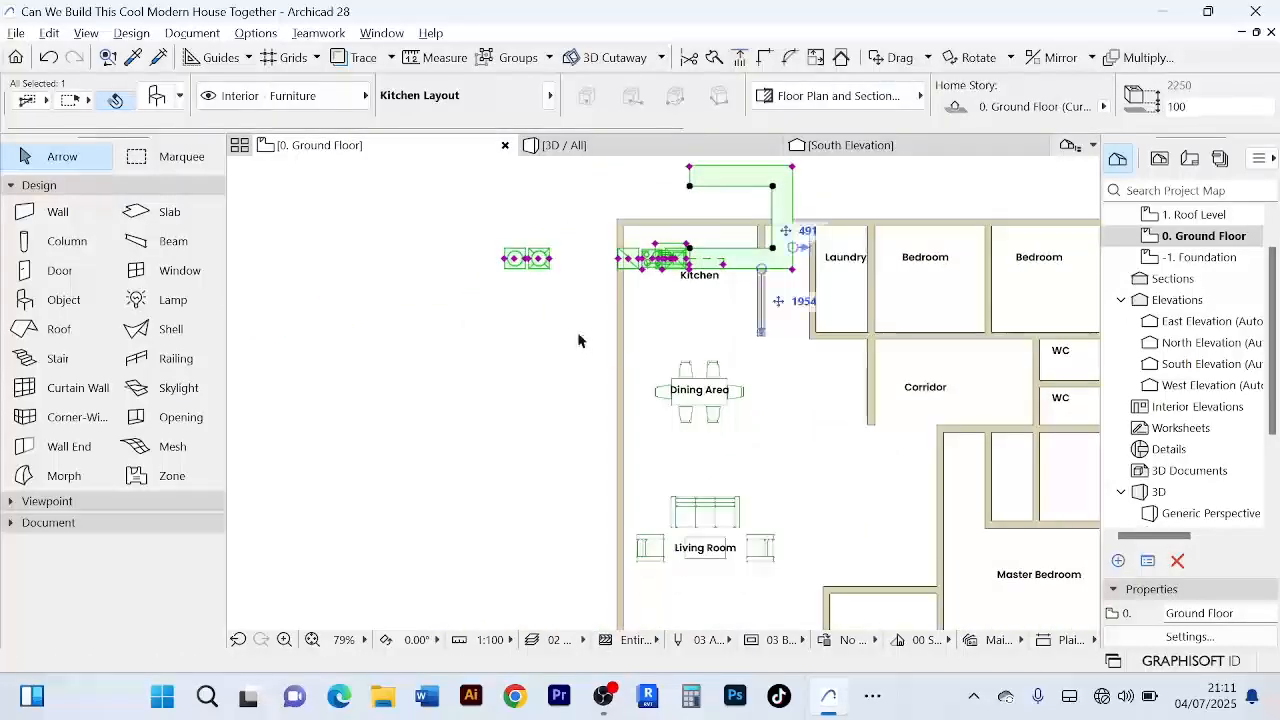
pyautogui.moveTo(577, 337); pyautogui.dragTo(486, 482, button='middle')
pyautogui.scroll(3, 628, 330)
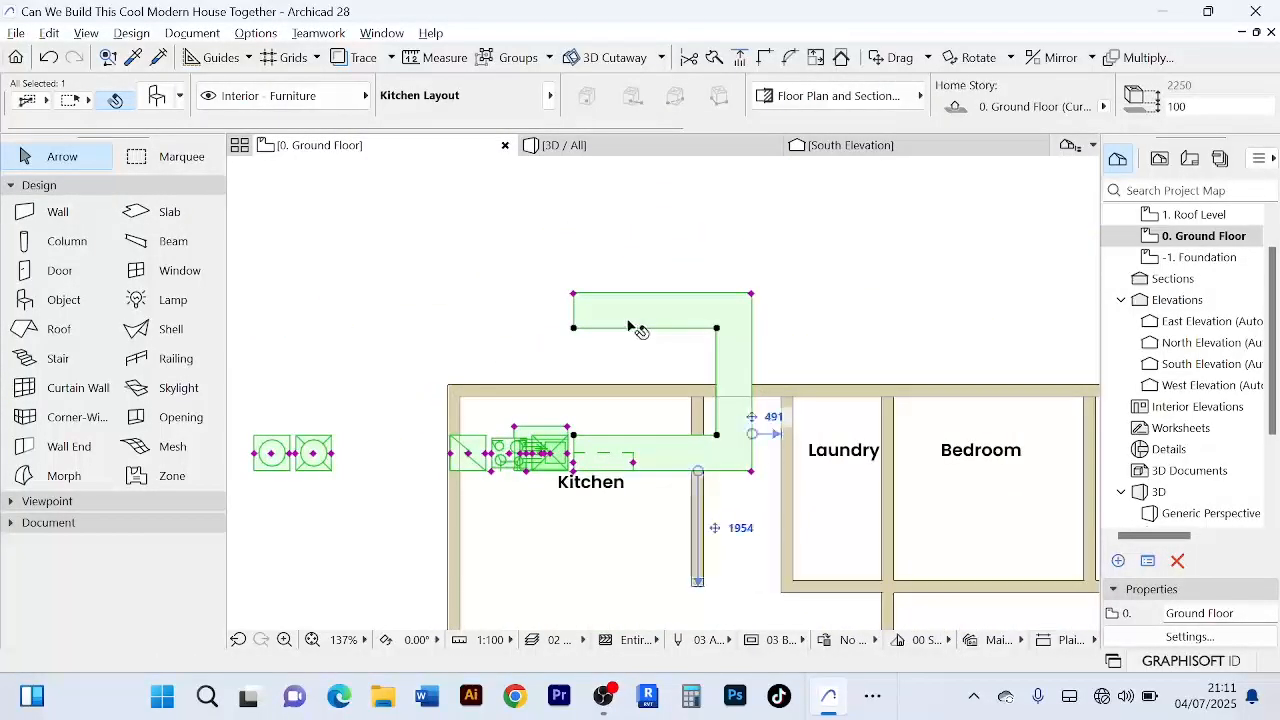
pyautogui.scroll(-2, 636, 332)
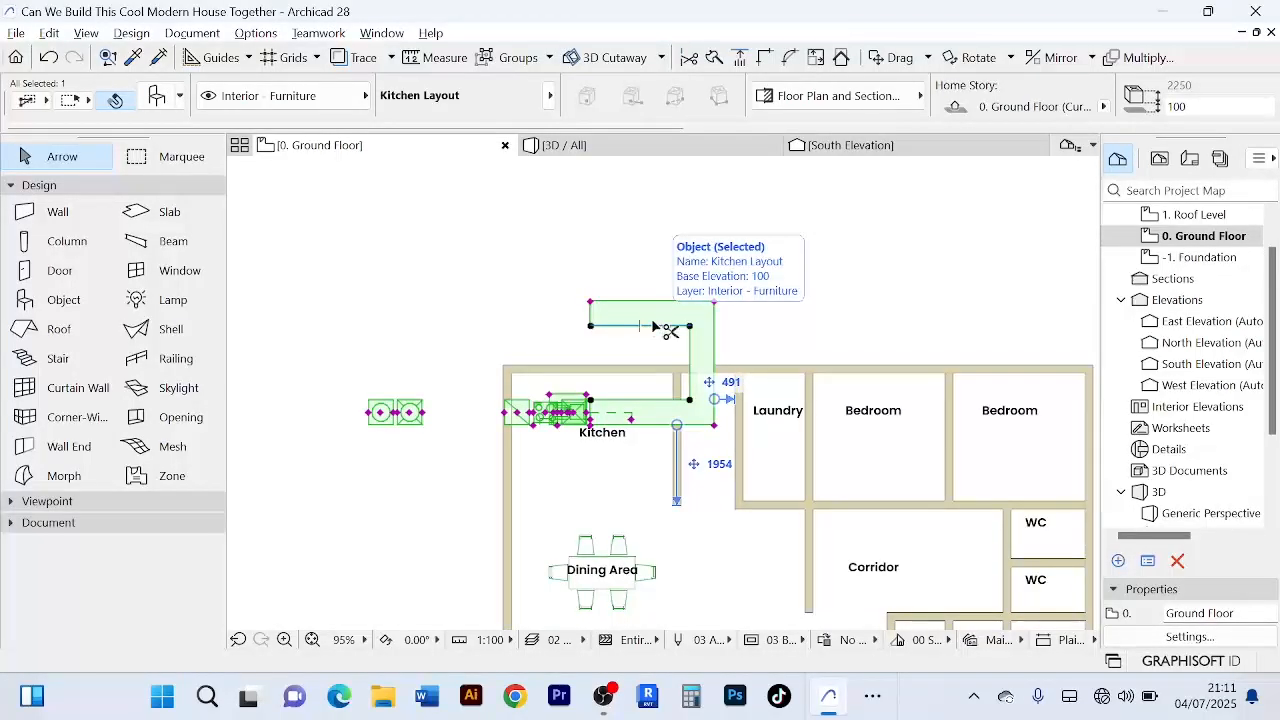
# - Change the placed kitchen layout's shape to L-Shaped in its kitchen settings
pyautogui.doubleClick(655, 328)
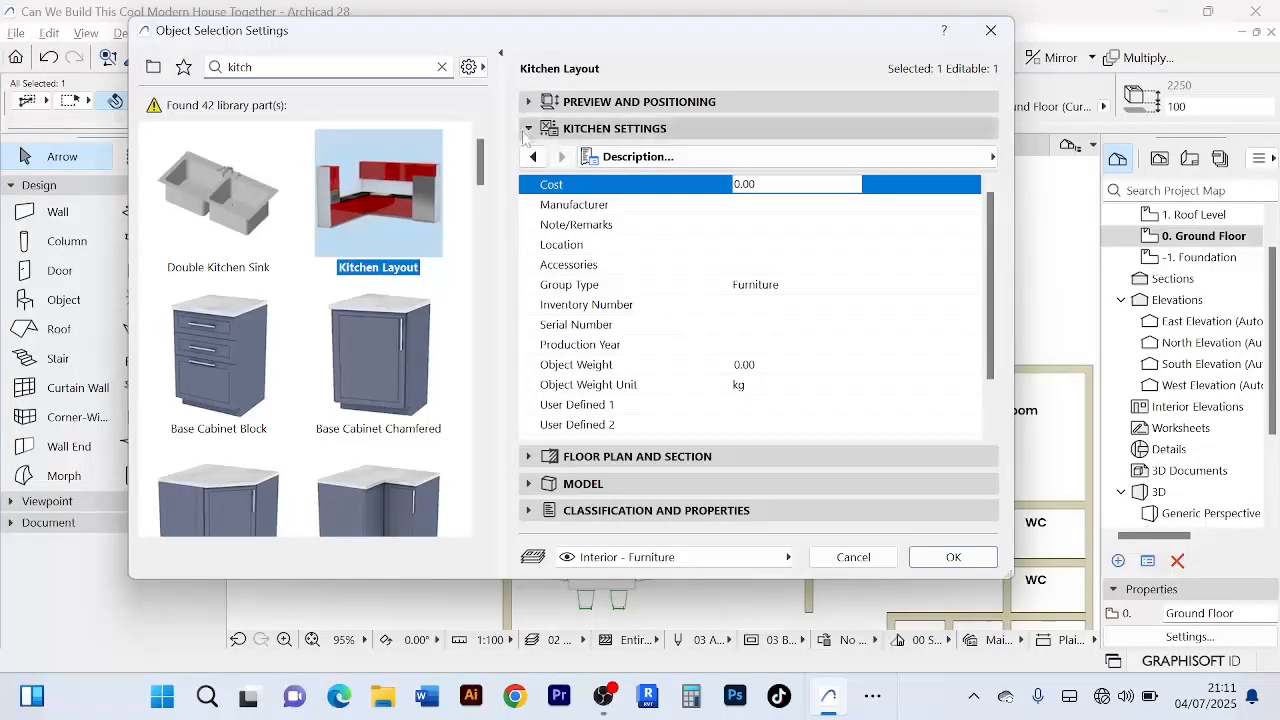
pyautogui.click(528, 130)
pyautogui.click(529, 130)
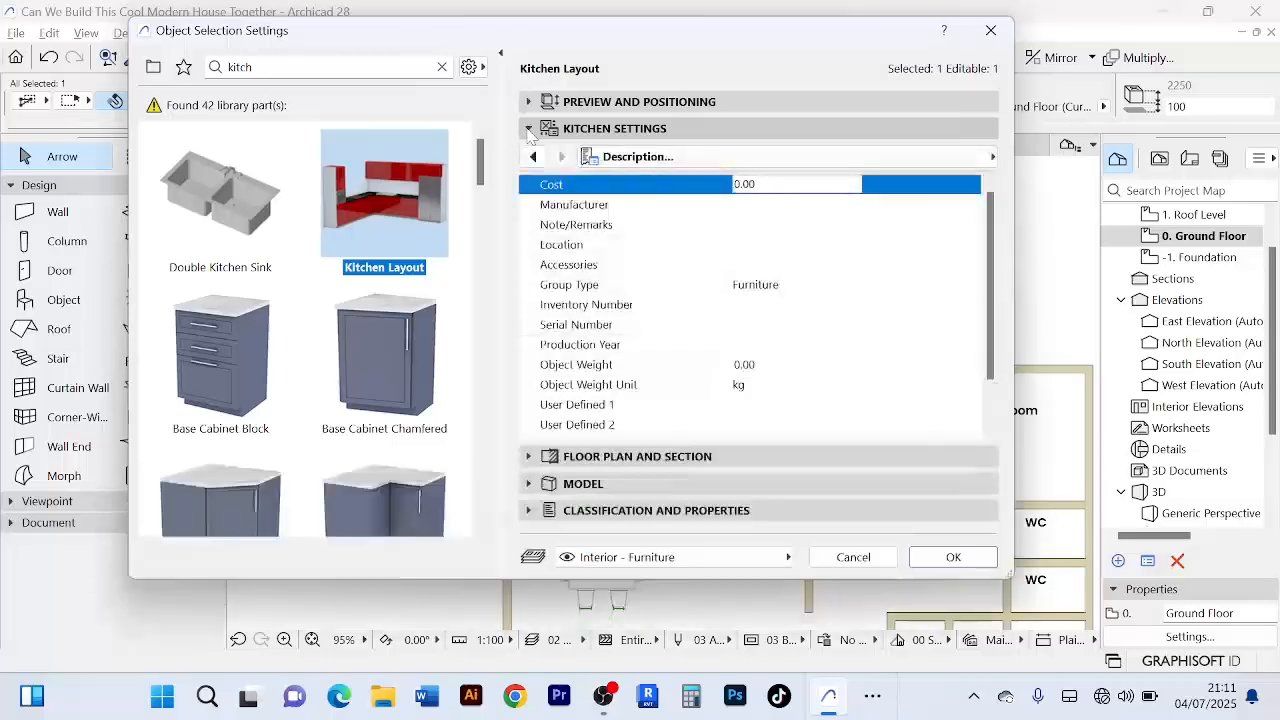
pyautogui.click(533, 157)
pyautogui.click(533, 157)
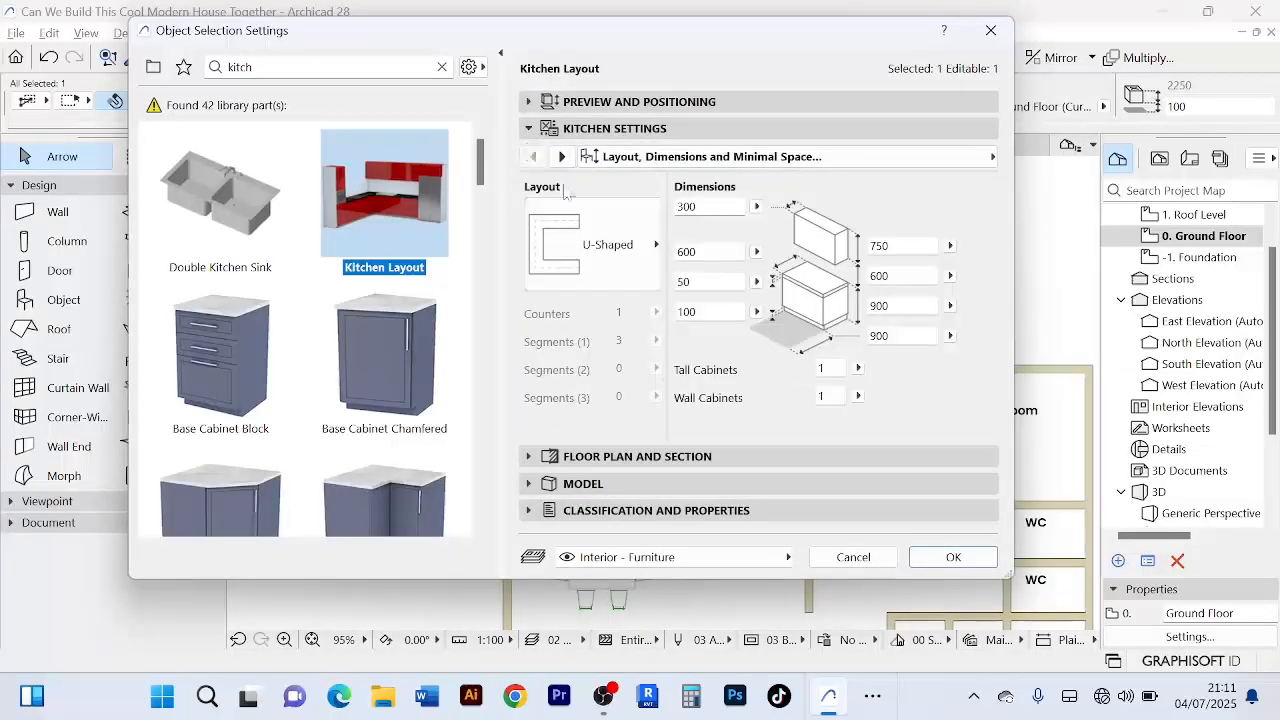
pyautogui.click(657, 250)
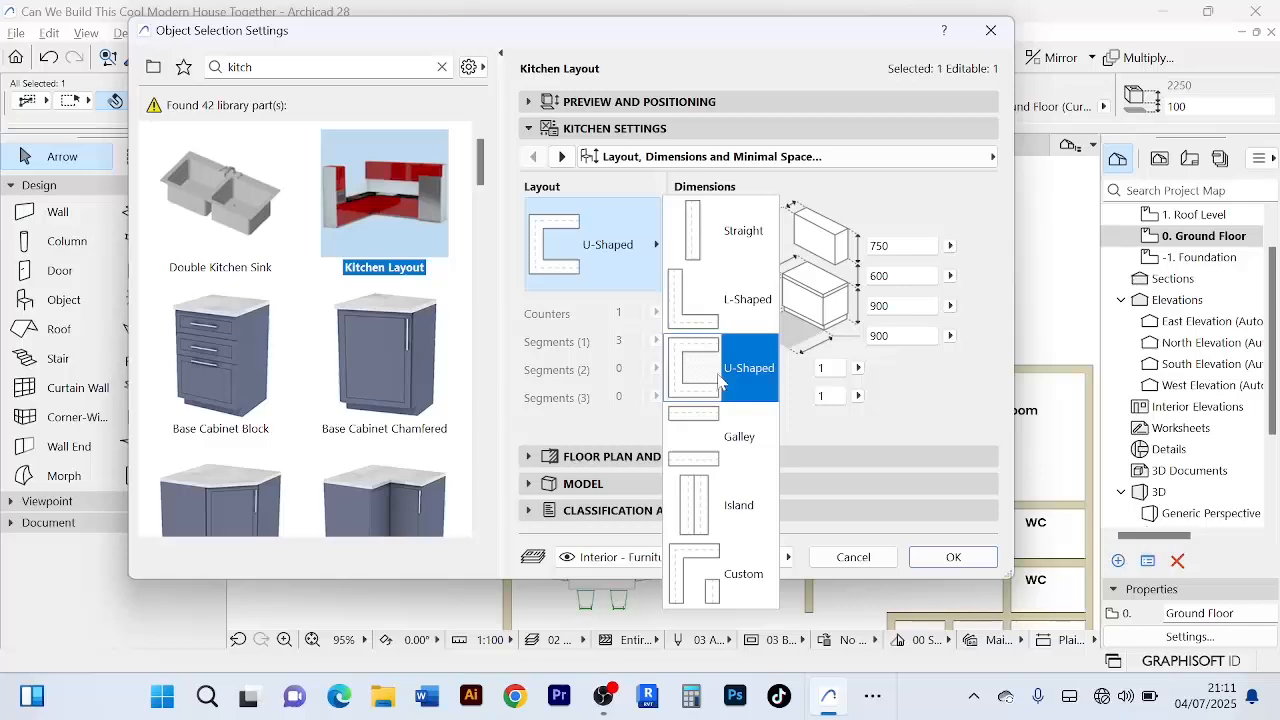
pyautogui.click(726, 320)
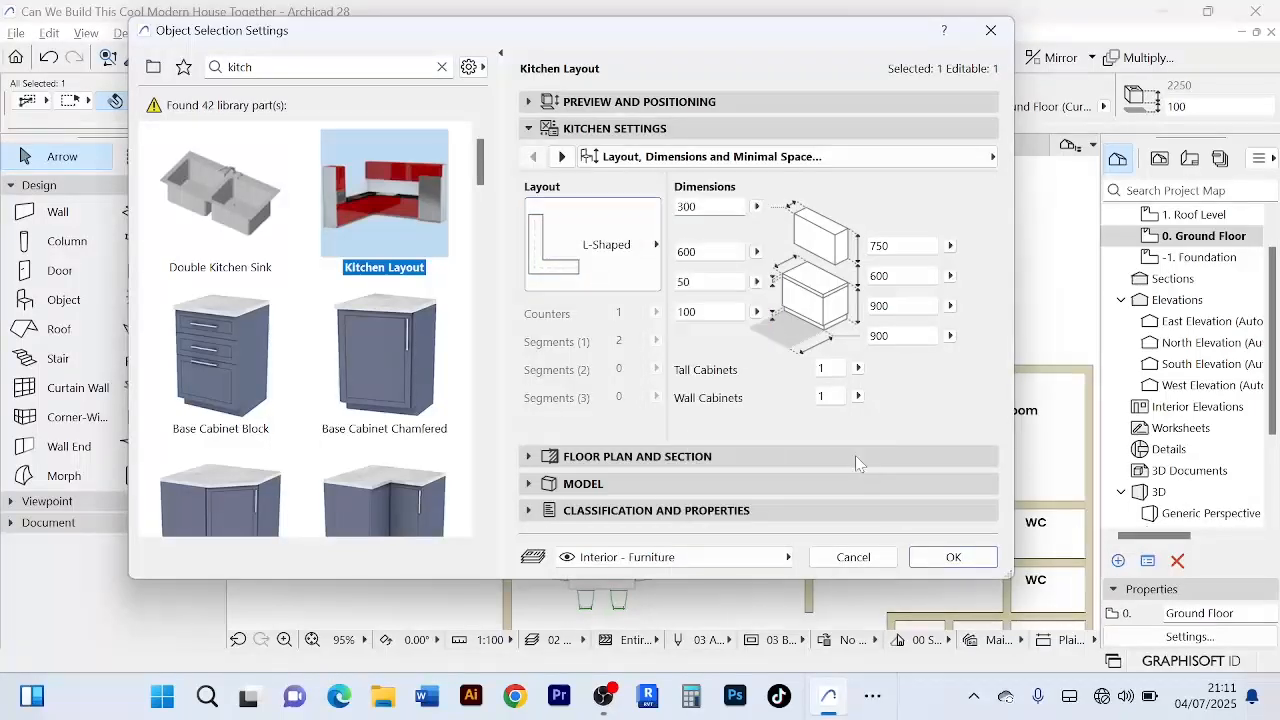
pyautogui.click(952, 557)
# - Check how the kitchen layout fits the room and delete it from the ground floor plan
pyautogui.scroll(3, 620, 462)
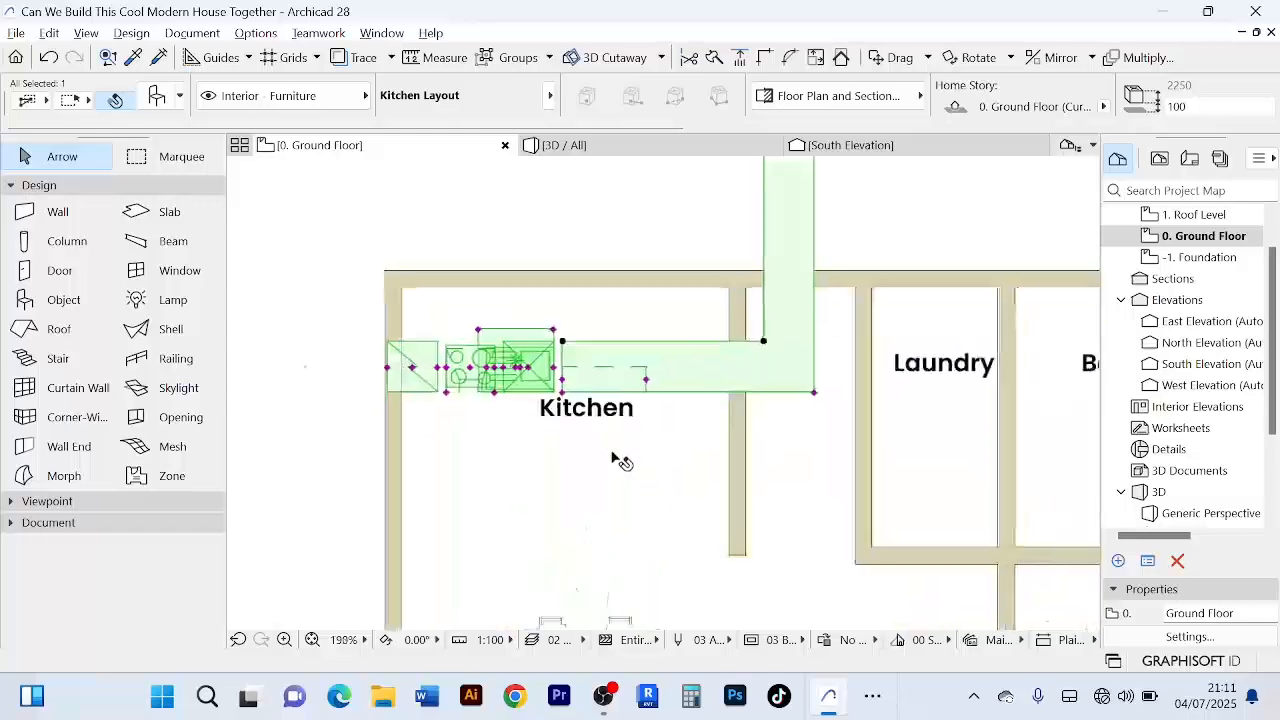
pyautogui.scroll(-3, 612, 458)
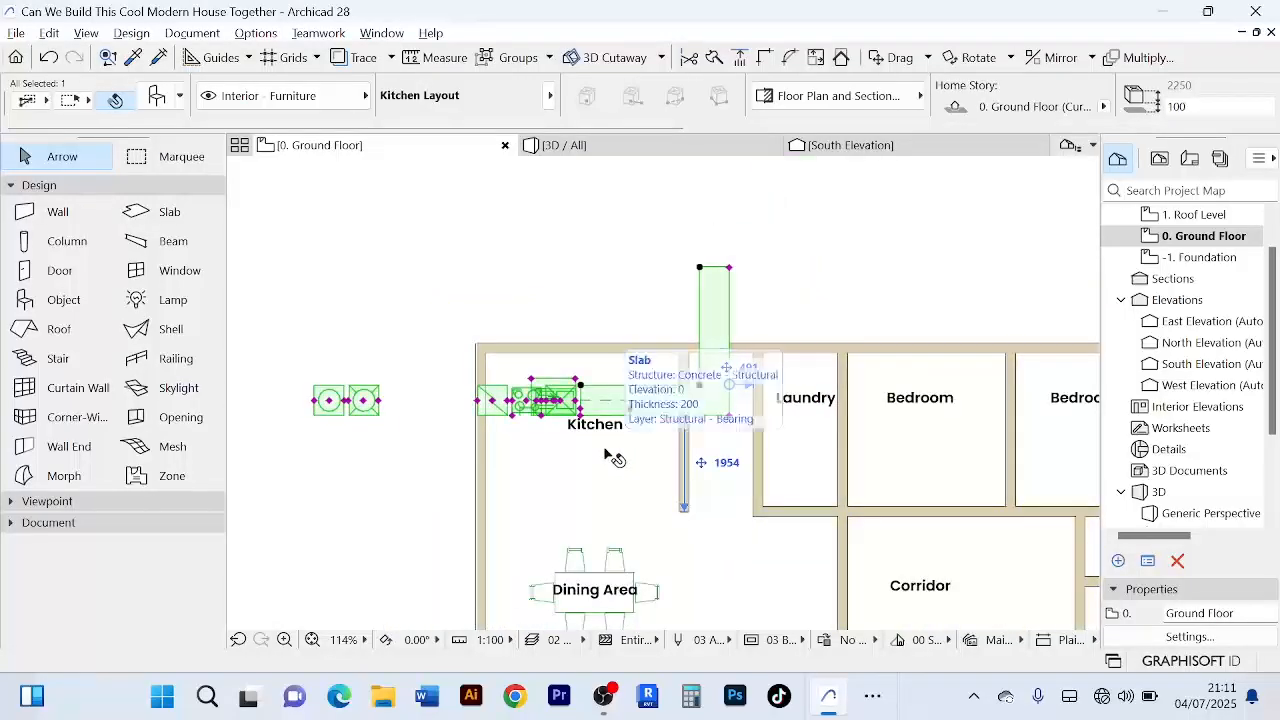
pyautogui.scroll(-1, 626, 260)
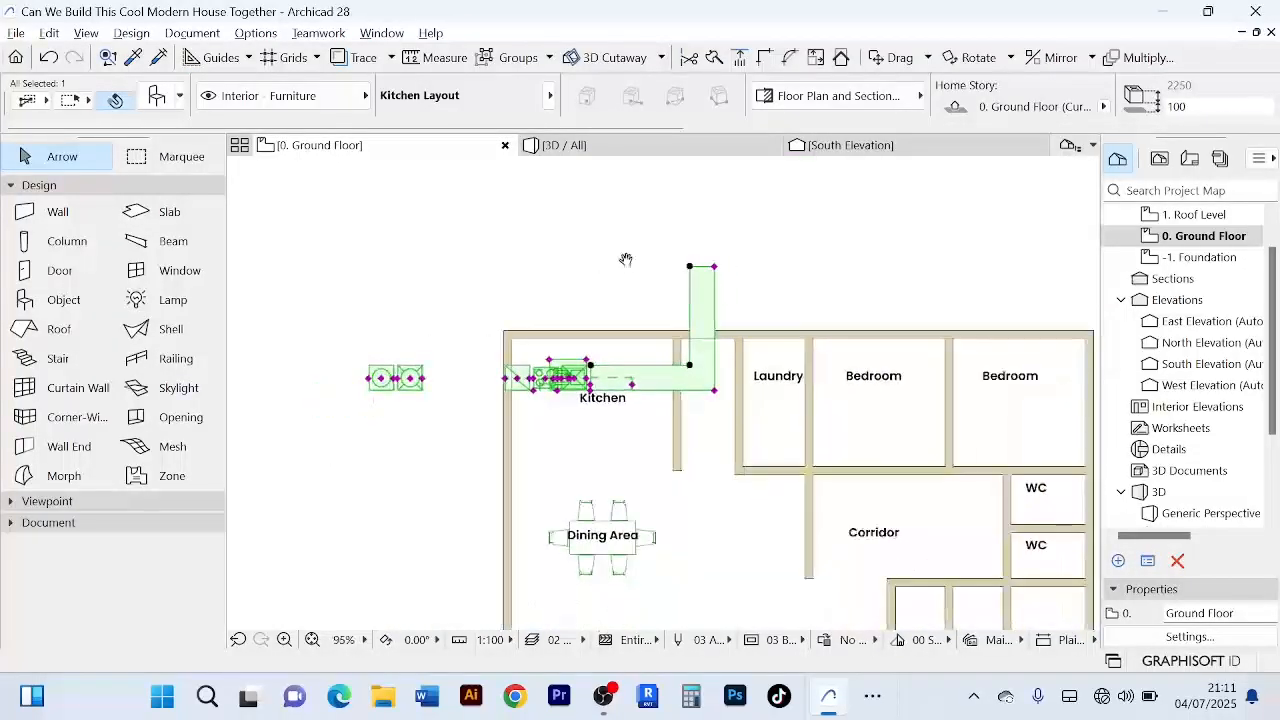
pyautogui.scroll(-2, 580, 262)
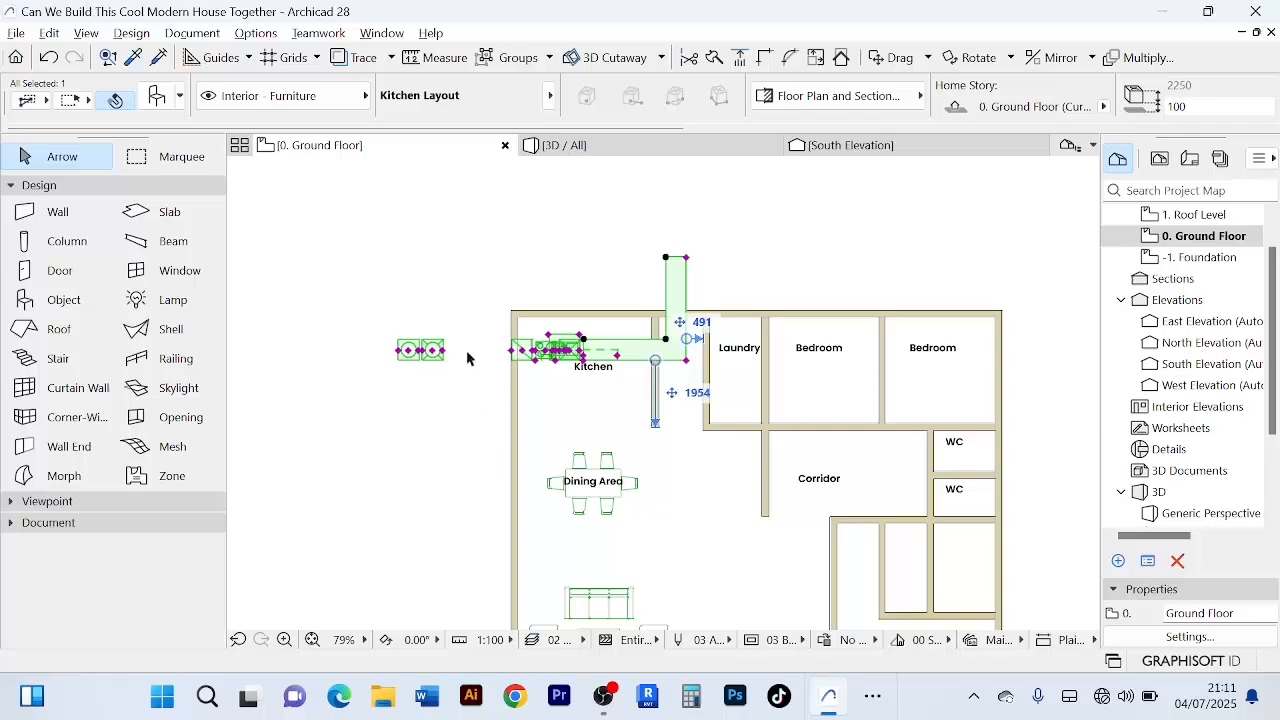
pyautogui.scroll(2, 531, 343)
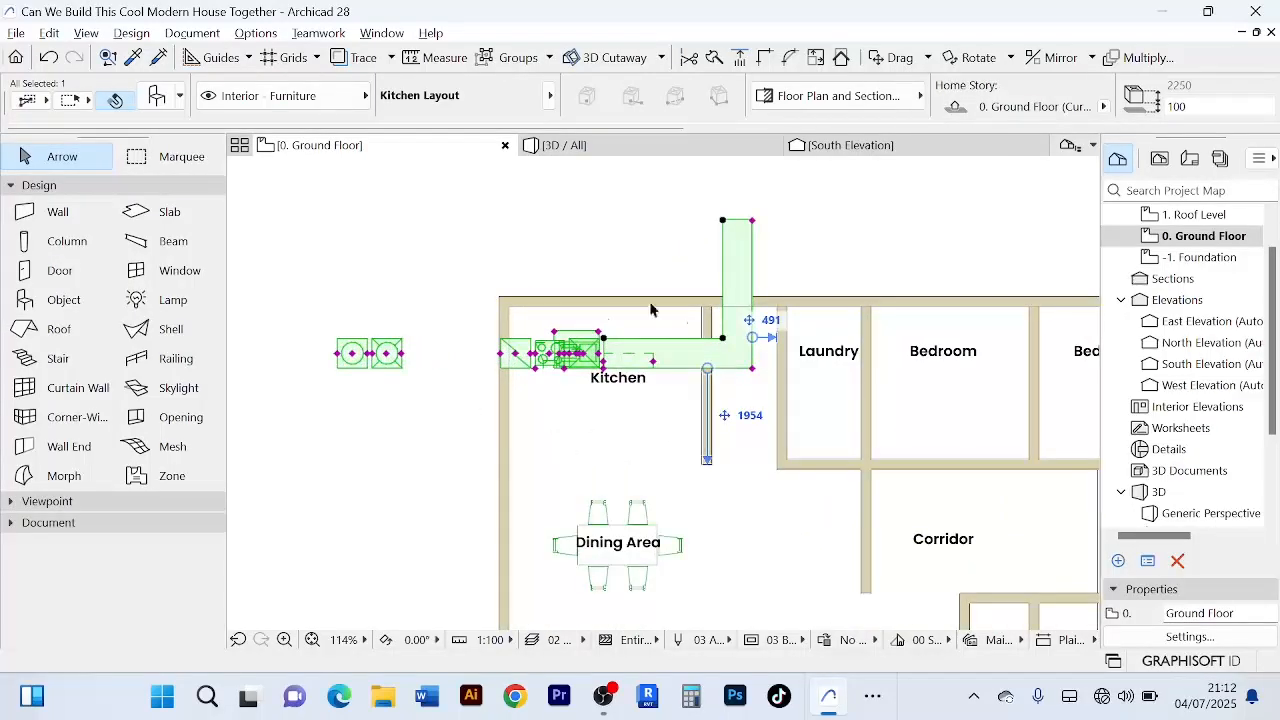
pyautogui.scroll(-3, 763, 231)
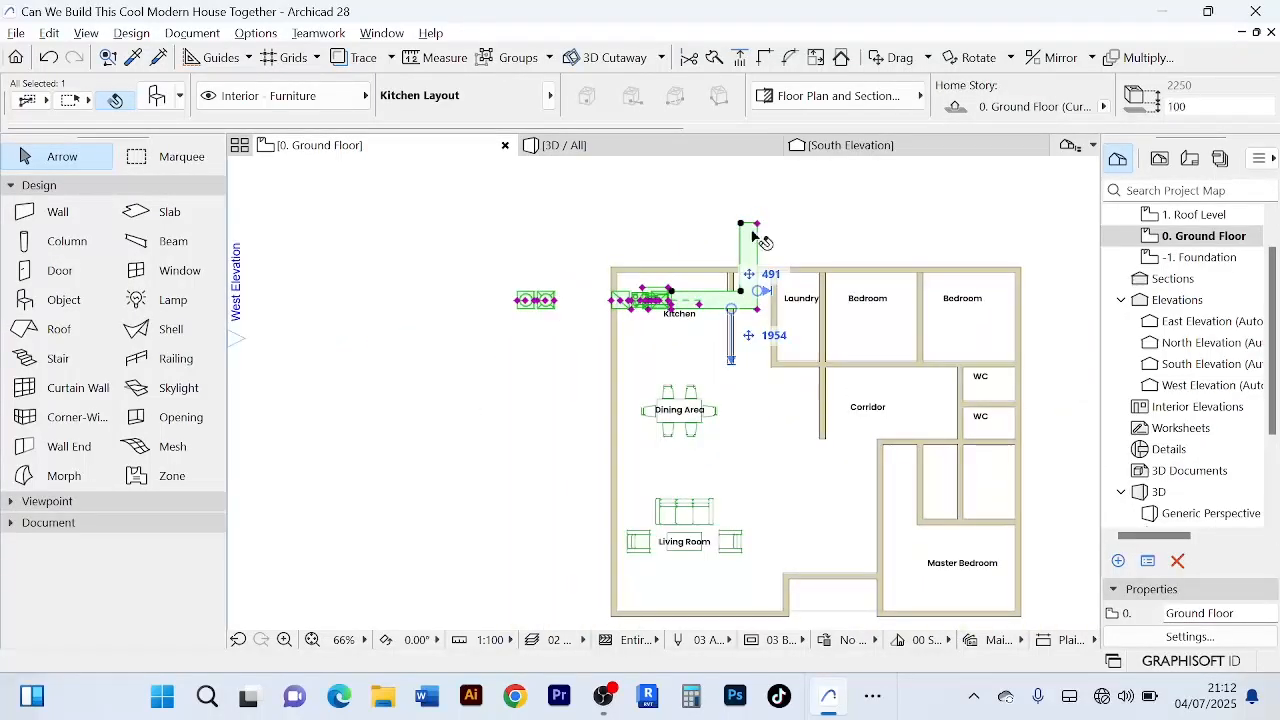
pyautogui.press('Delete')
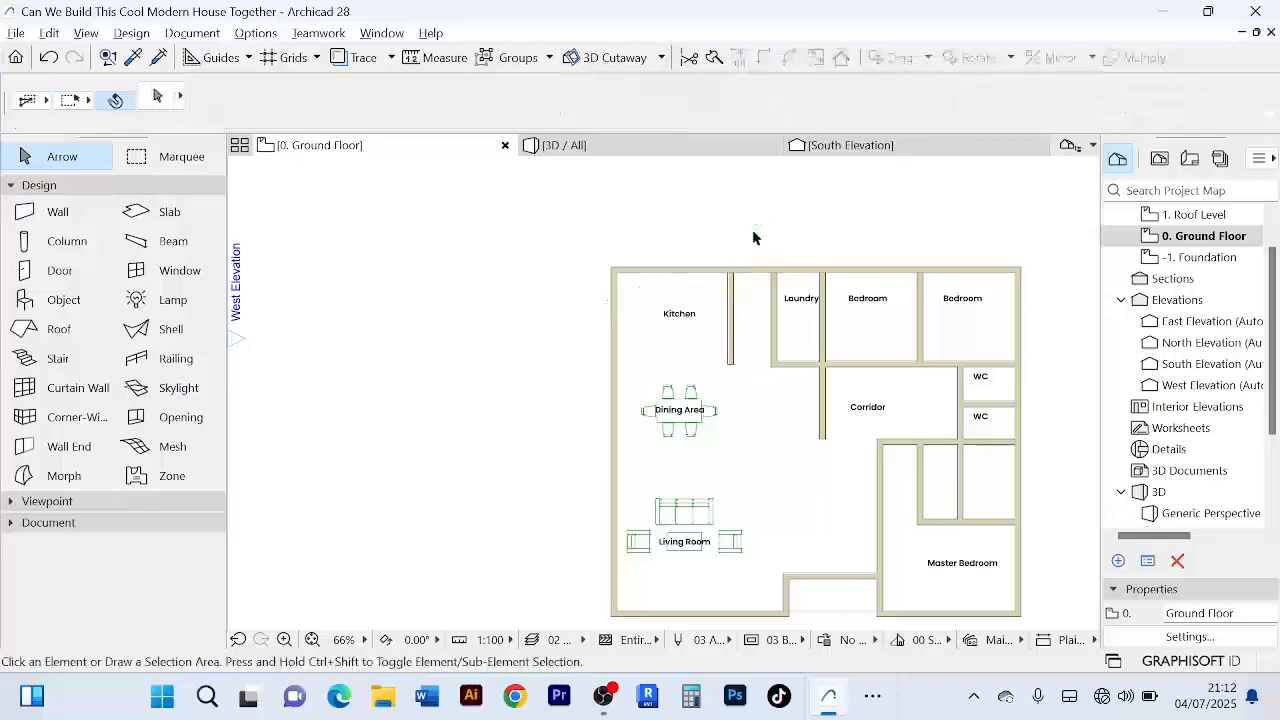
# - Draw a vertical drafting line through the western part of the kitchen, running from above the dining table past the north exterior wall
pyautogui.scroll(4, 677, 354)
pyautogui.scroll(-2, 671, 346)
pyautogui.moveTo(671, 346); pyautogui.dragTo(503, 360, button='middle')
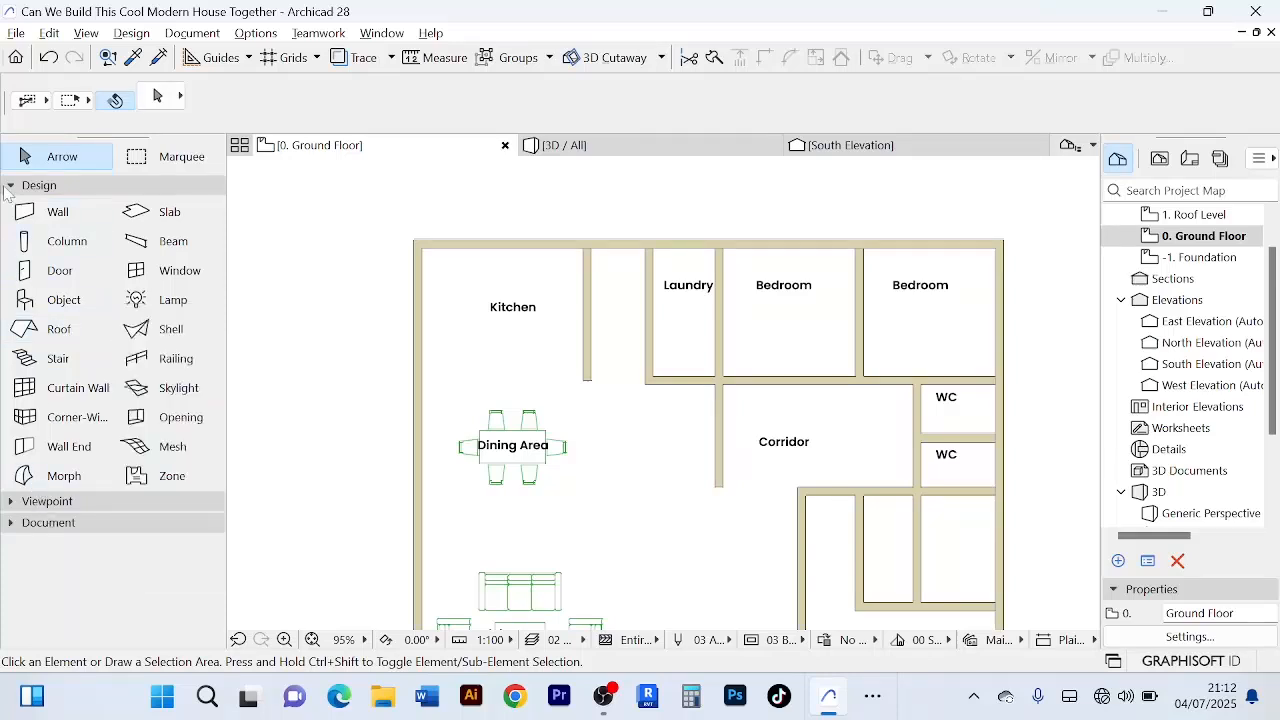
pyautogui.click(12, 186)
pyautogui.click(20, 234)
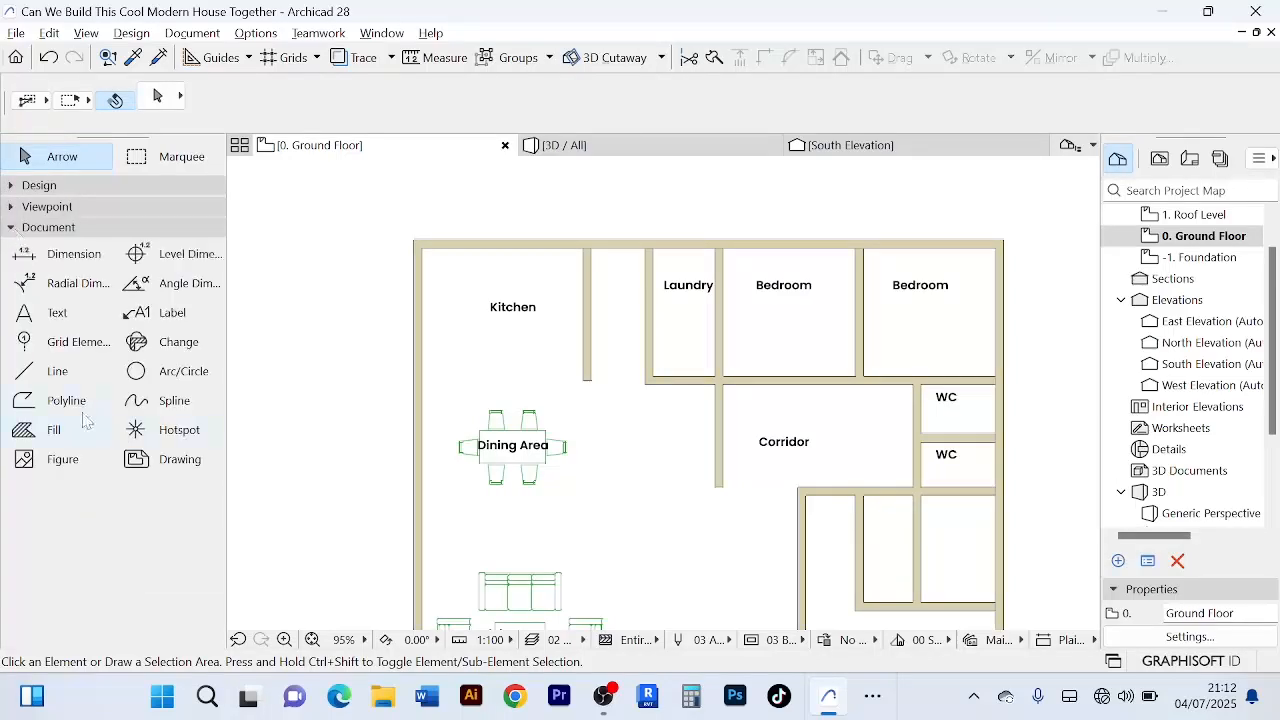
pyautogui.click(40, 371)
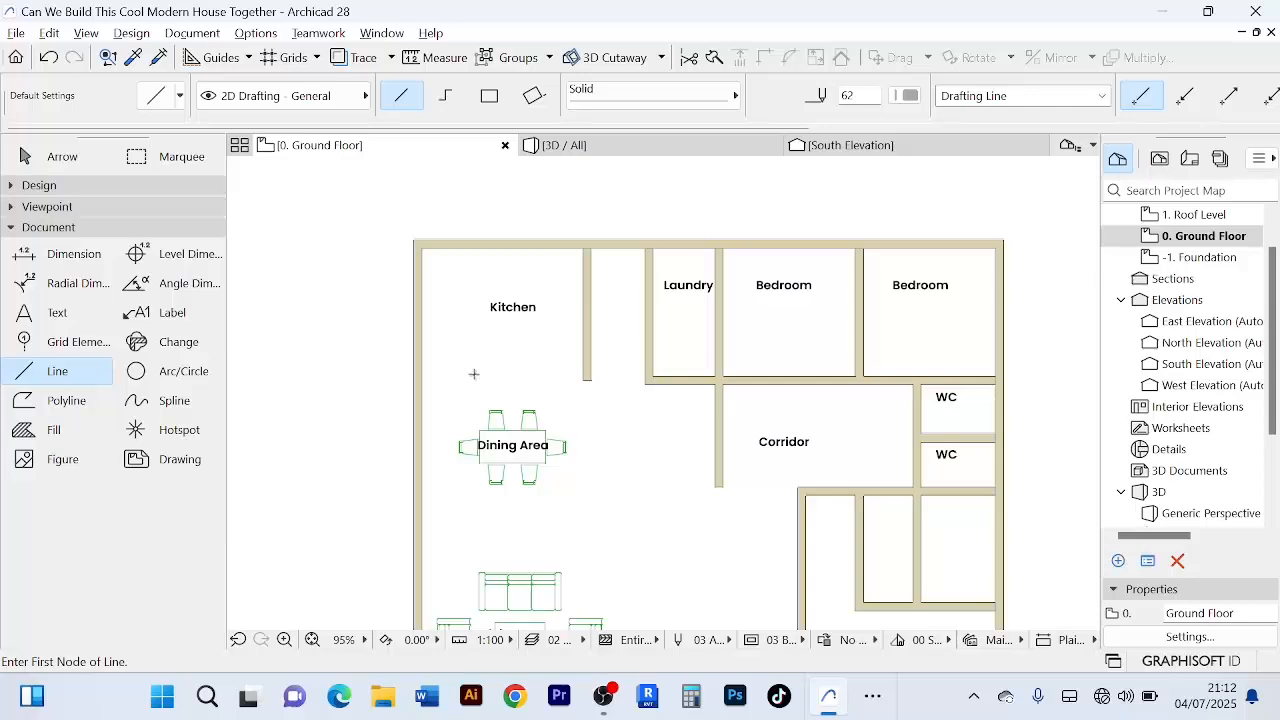
pyautogui.scroll(-2, 474, 374)
pyautogui.moveTo(474, 374); pyautogui.dragTo(451, 491, button='middle')
pyautogui.scroll(2, 434, 482)
pyautogui.click(449, 486)
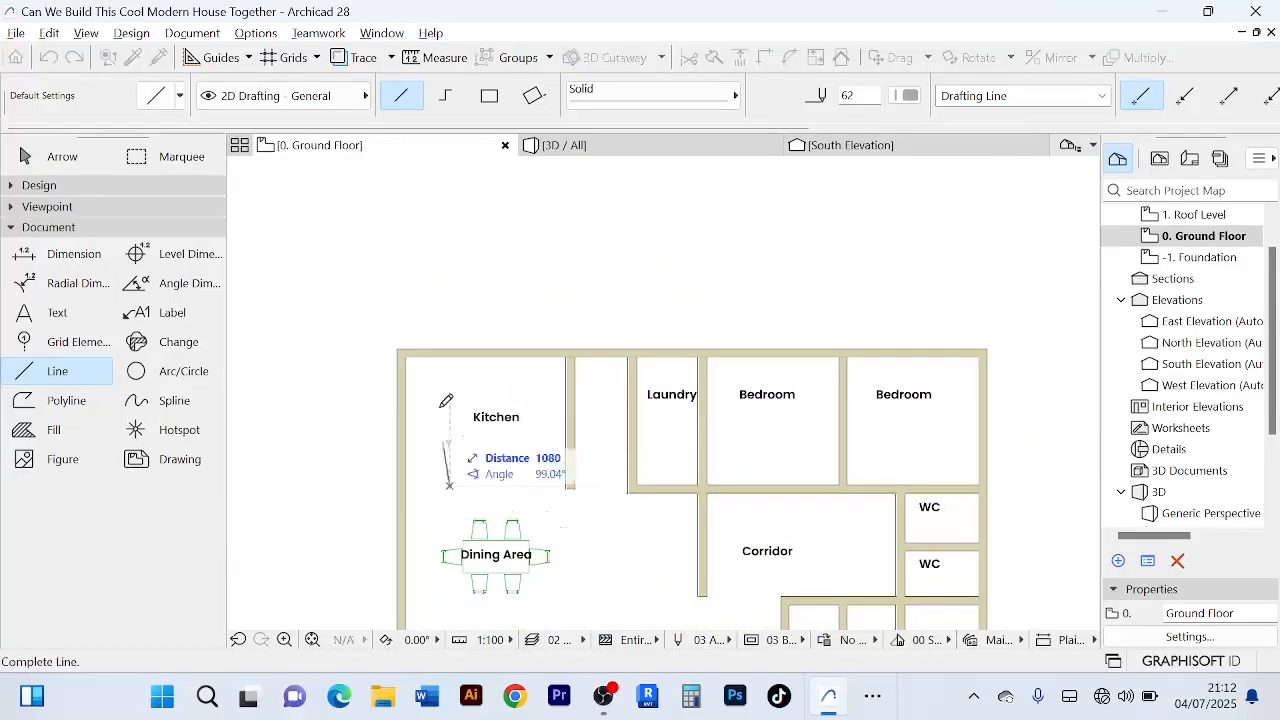
pyautogui.click(450, 254)
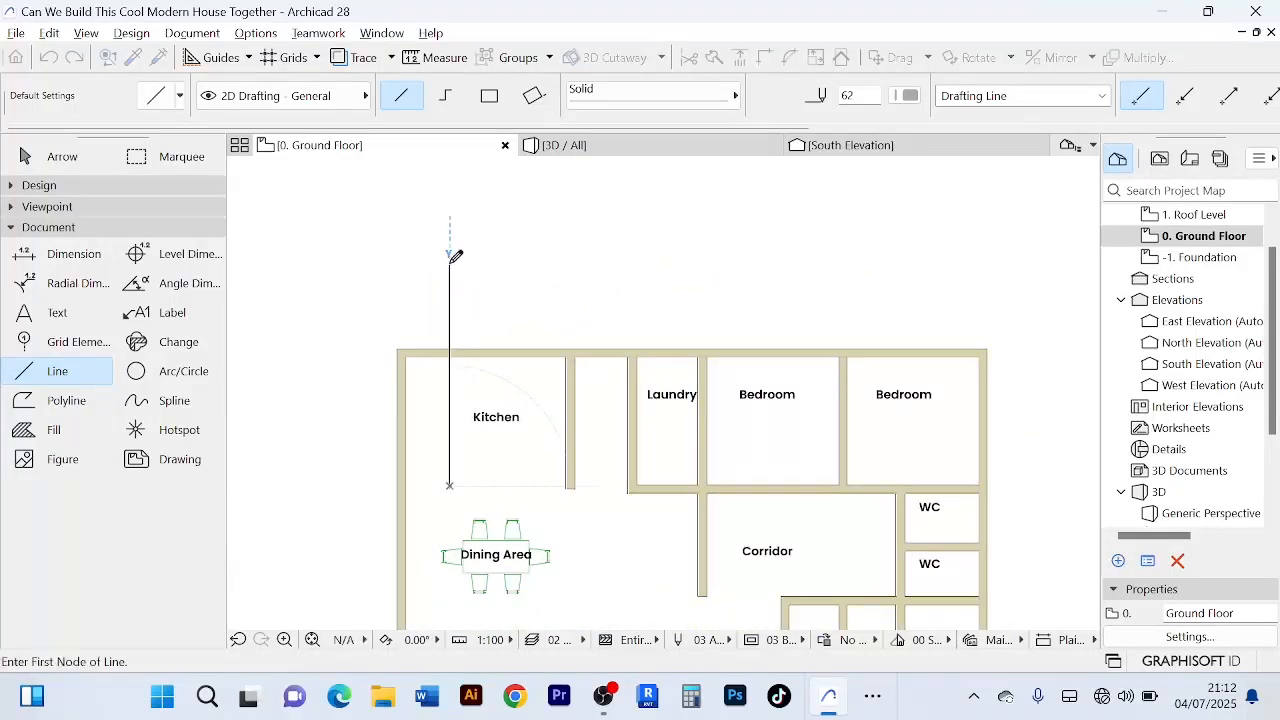
# - Draw a horizontal line from the kitchen partition past the west wall, and a second vertical line through the kitchen's eastern part
pyautogui.click(570, 394)
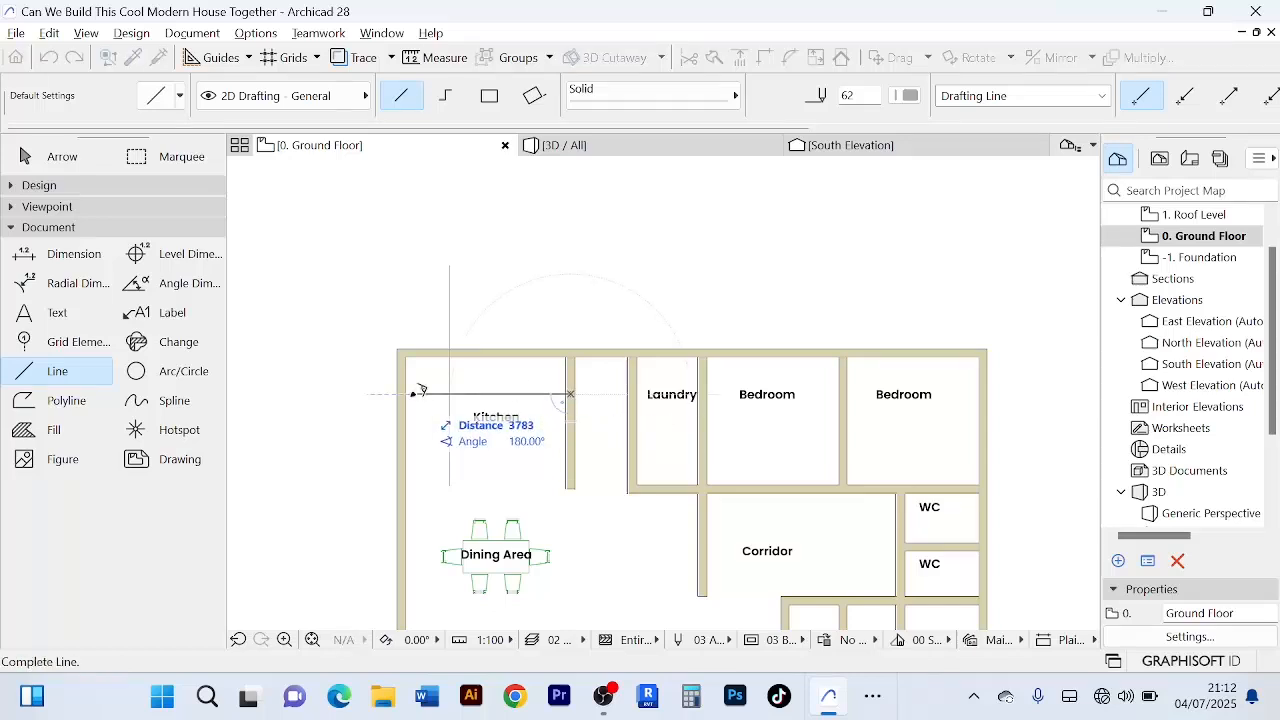
pyautogui.click(297, 394)
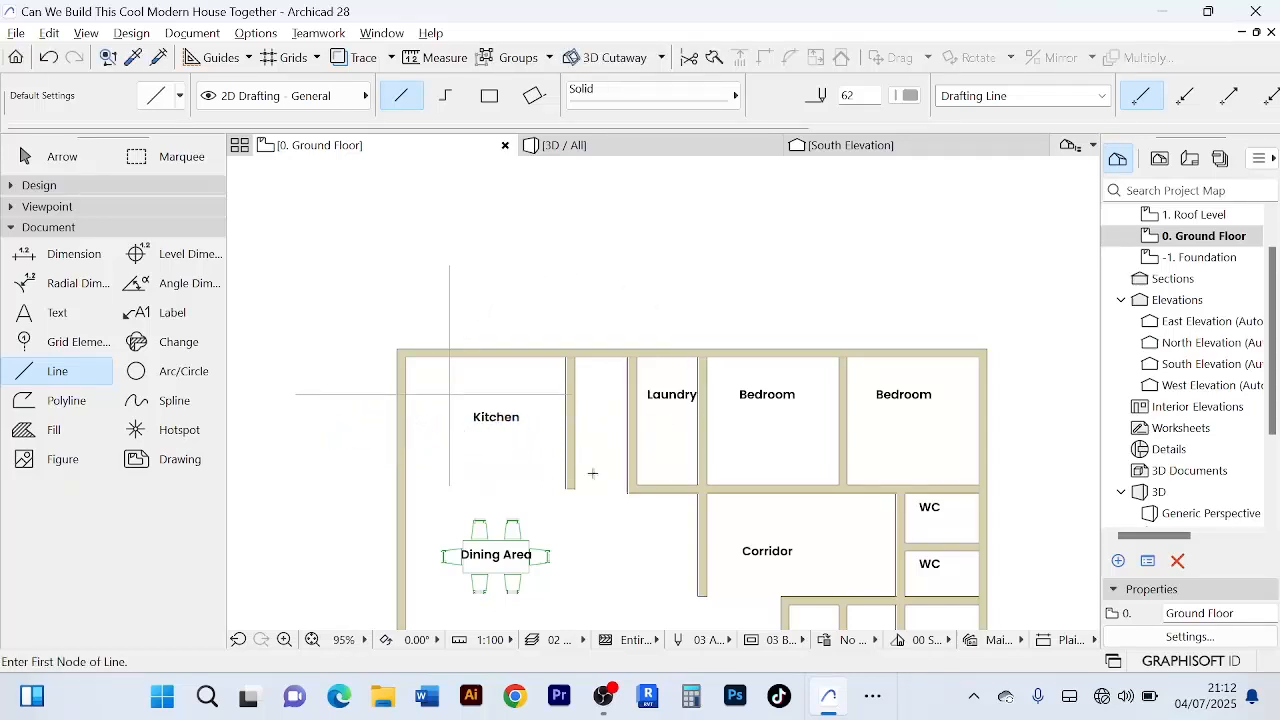
pyautogui.click(528, 484)
pyautogui.click(528, 265)
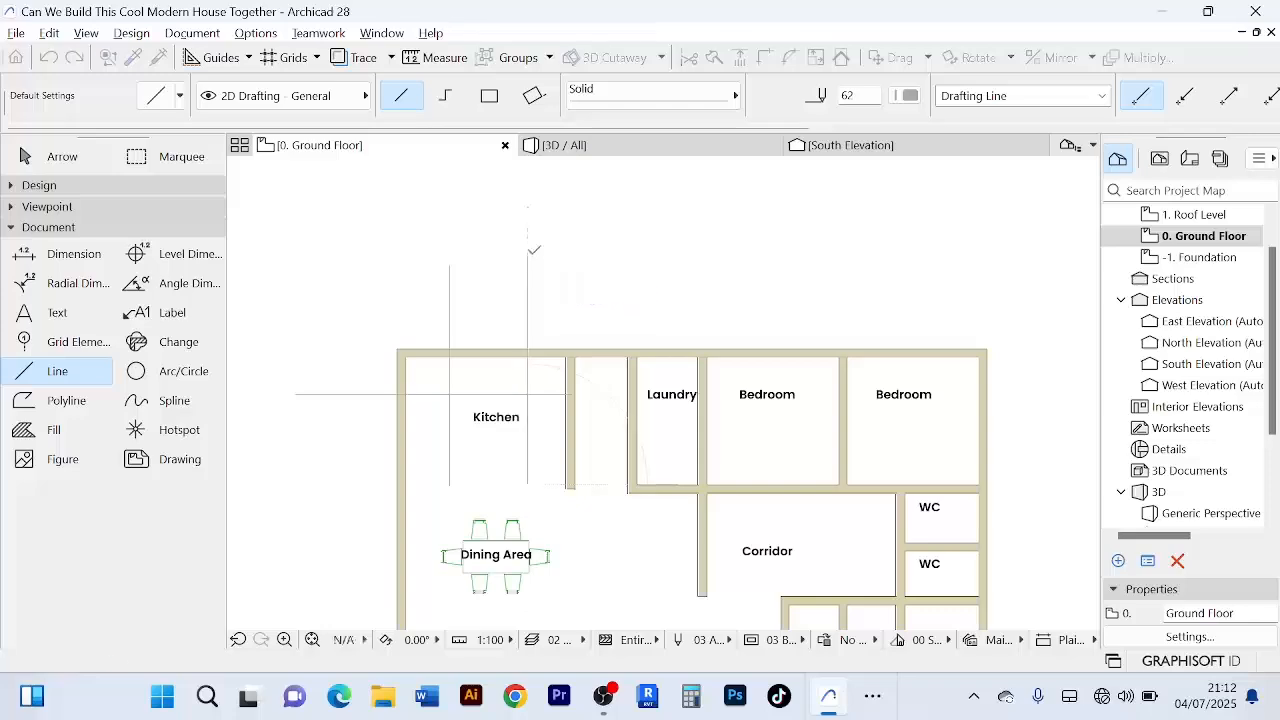
pyautogui.click(50, 156)
pyautogui.scroll(2, 593, 491)
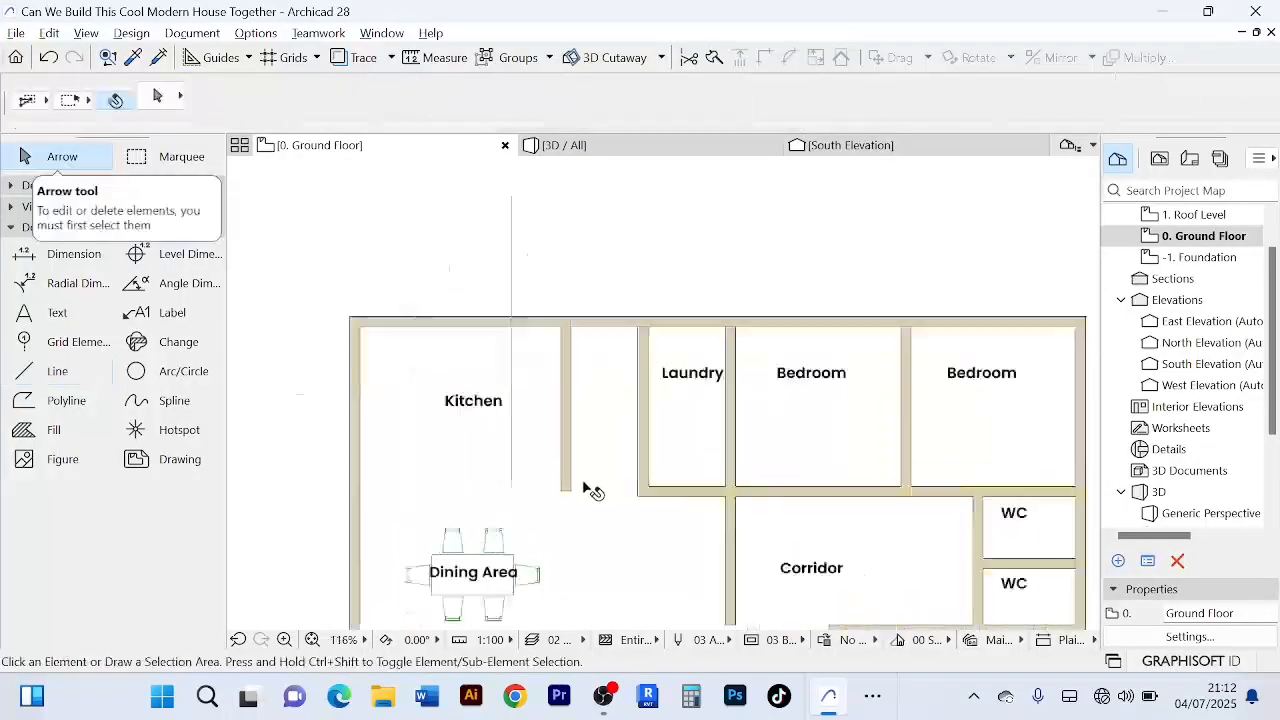
pyautogui.scroll(2, 593, 491)
pyautogui.scroll(-2, 523, 477)
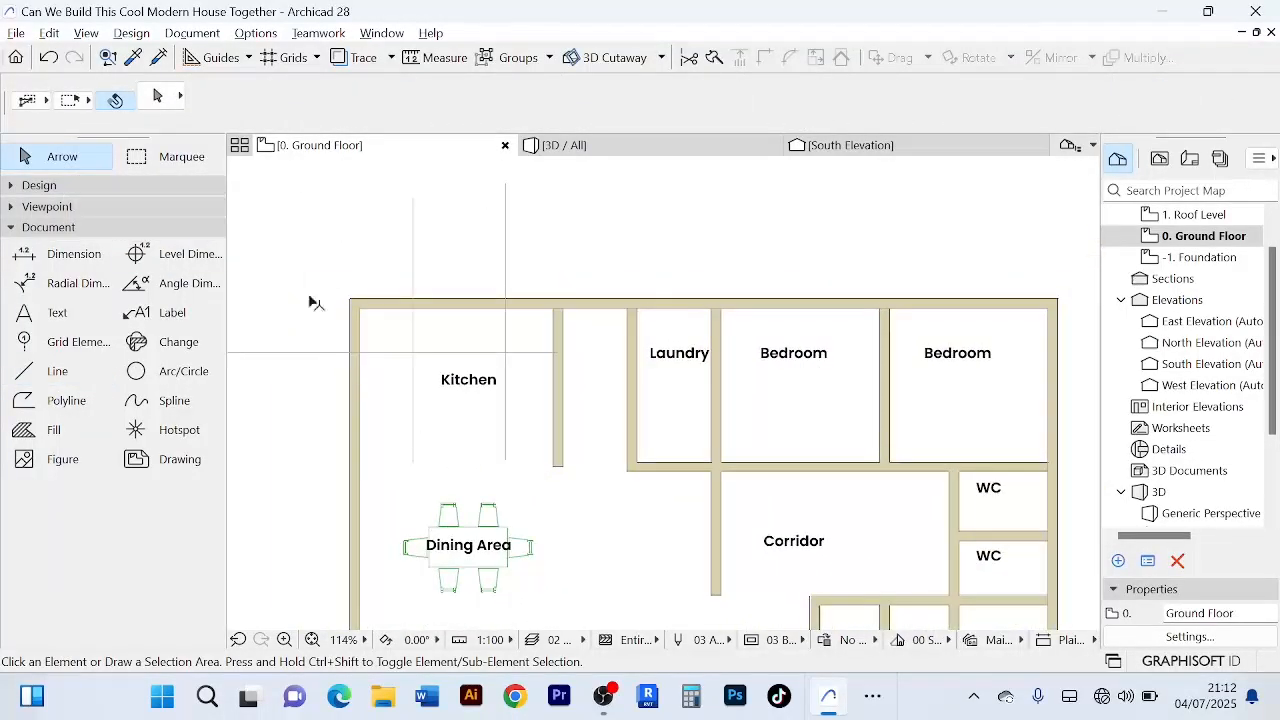
# - Draw horizontal lines outward from the lower ends of both vertical lines, one past the west wall and one past the kitchen partition
pyautogui.click(40, 371)
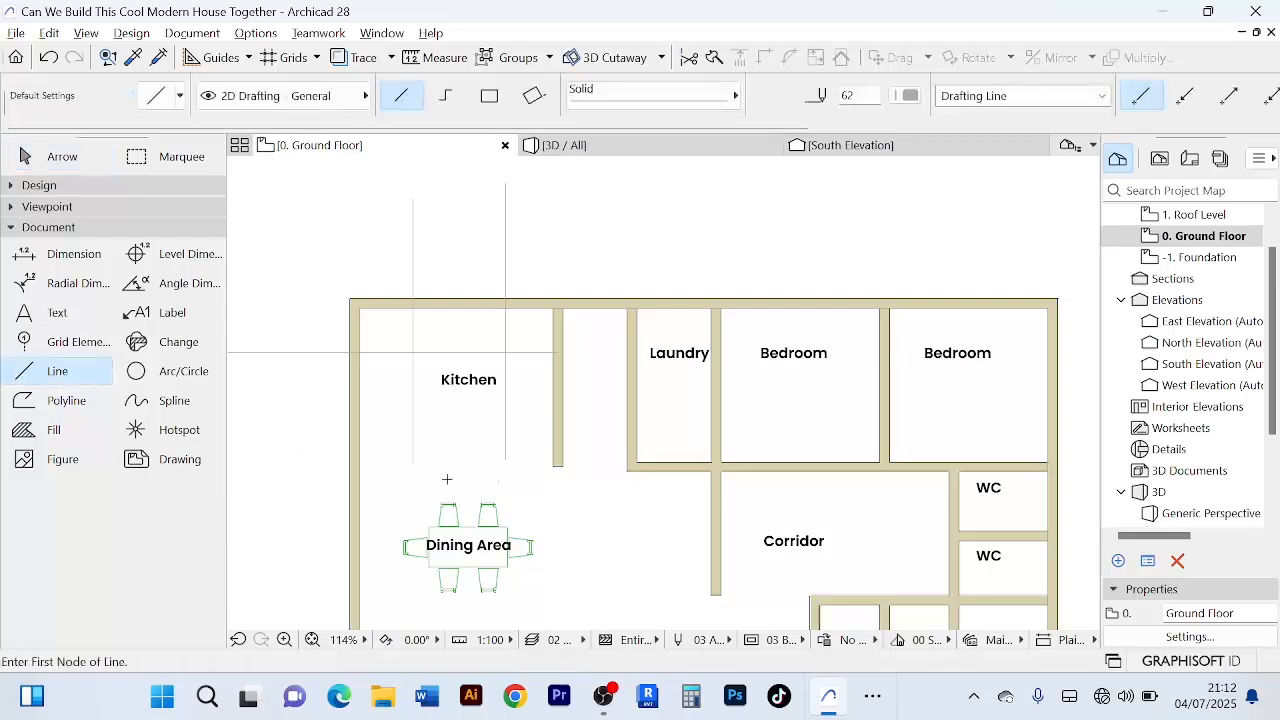
pyautogui.click(415, 461)
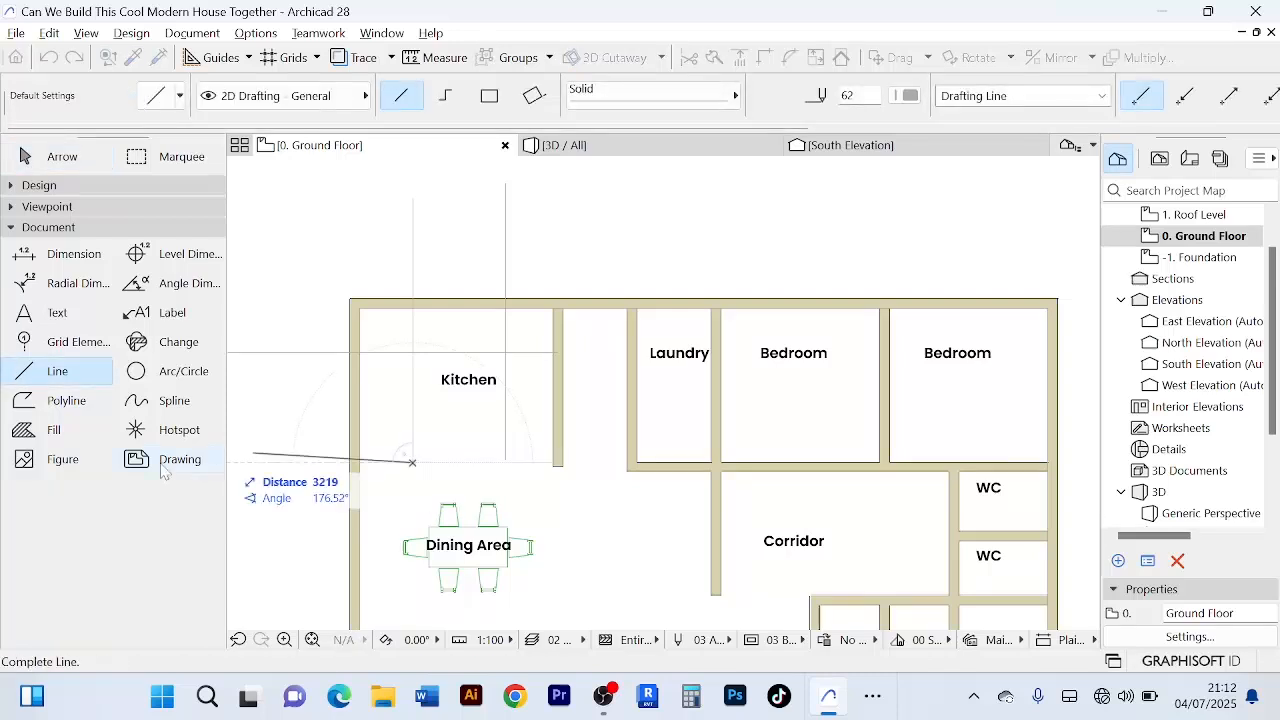
pyautogui.click(254, 462)
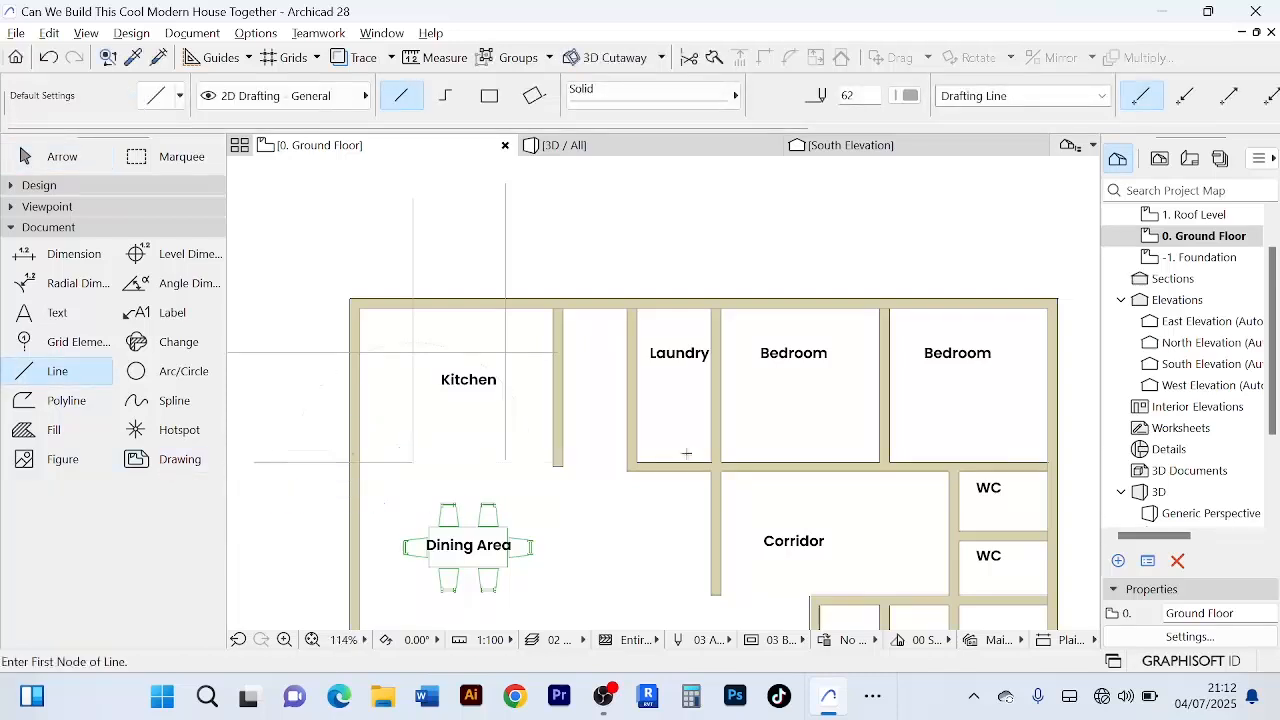
pyautogui.click(507, 460)
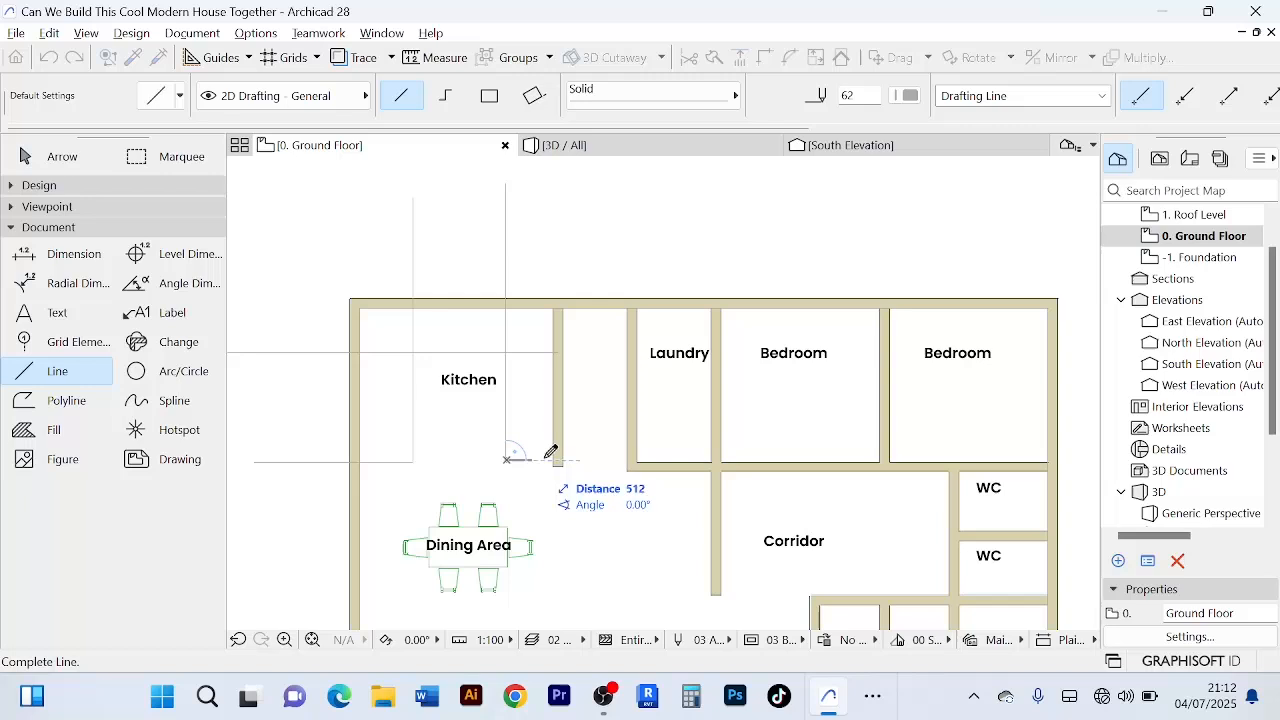
pyautogui.click(598, 460)
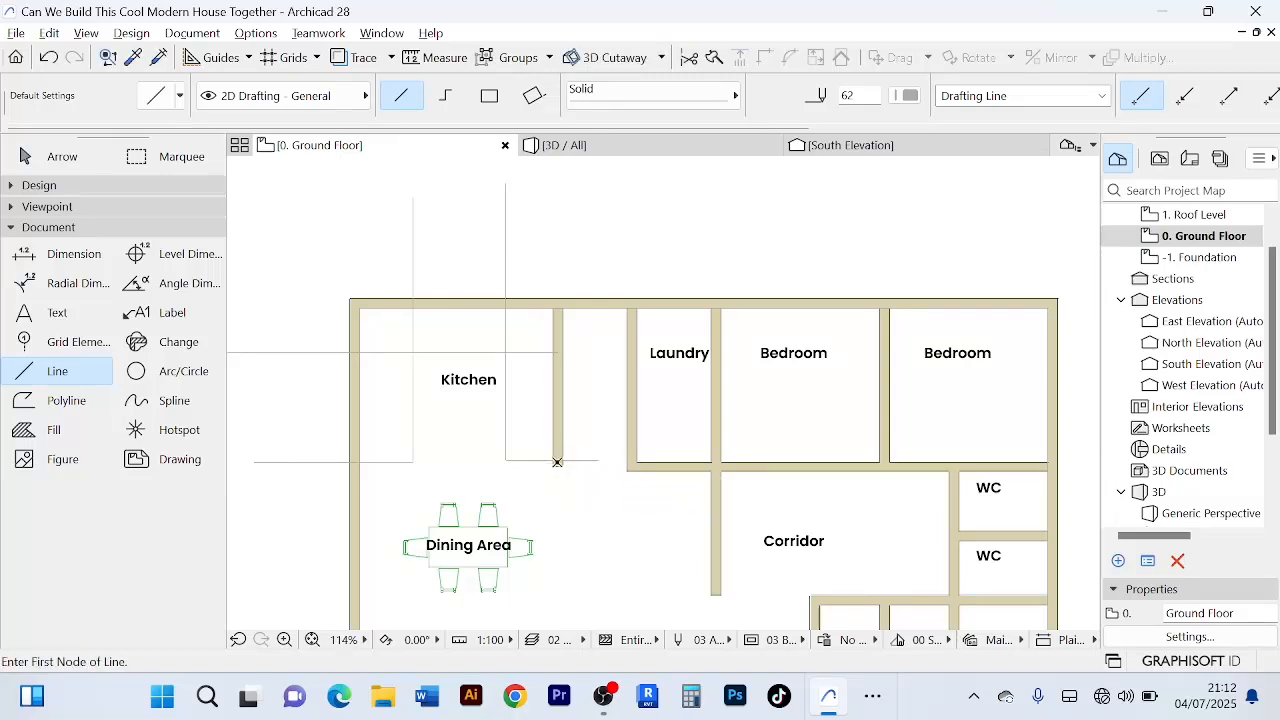
# - Draw vertical lines along the inner faces of the kitchen partition and the west exterior wall, extending past the north wall
pyautogui.click(554, 464)
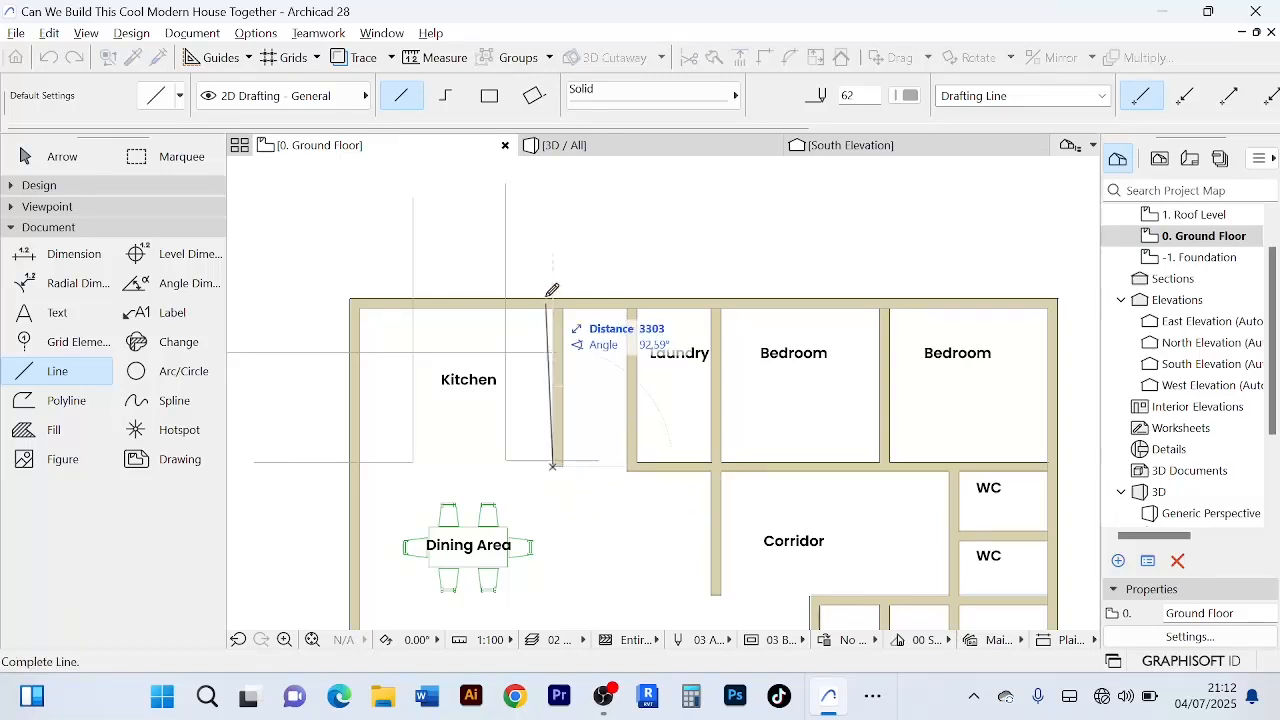
pyautogui.click(555, 215)
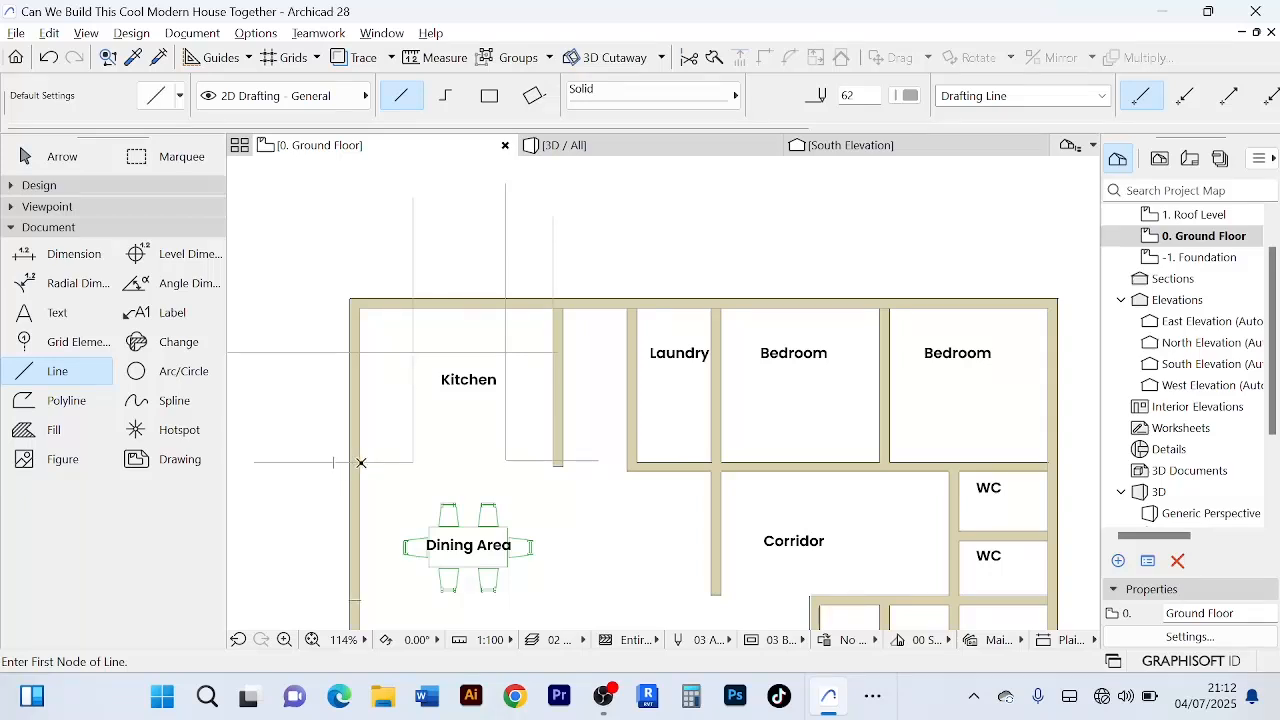
pyautogui.click(361, 462)
pyautogui.click(362, 221)
pyautogui.click(58, 158)
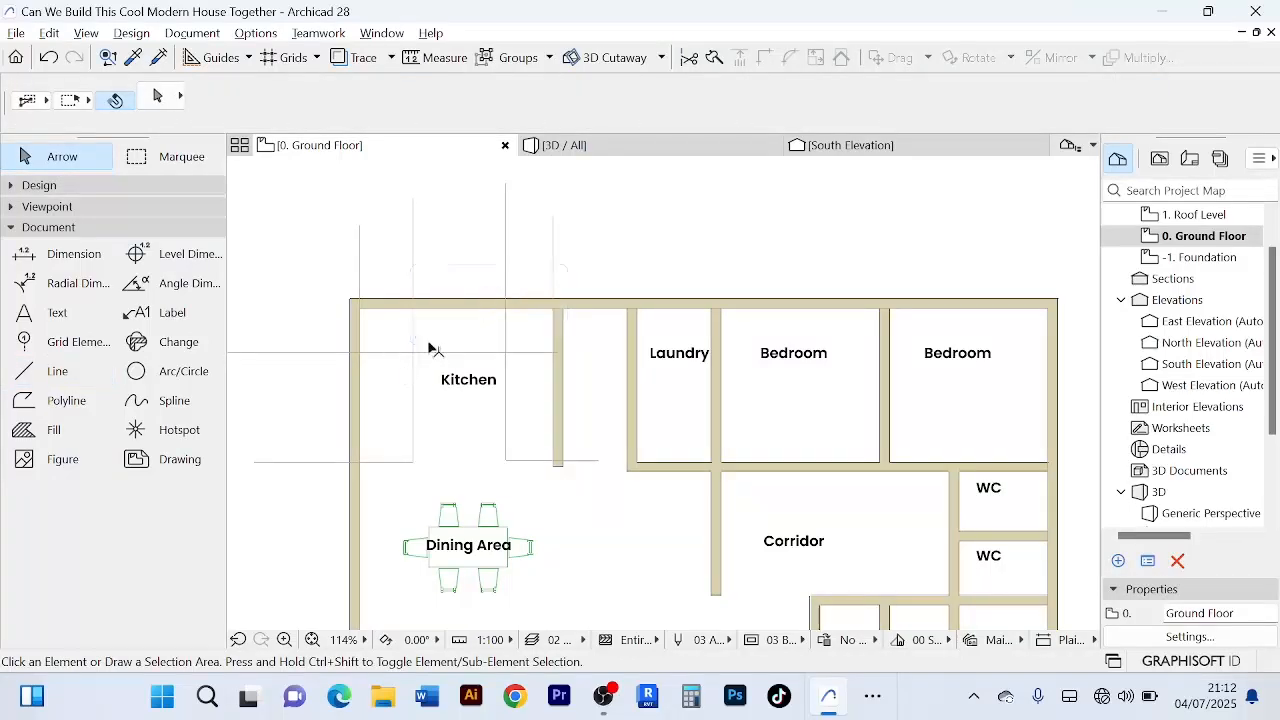
# - Trim away the kitchen guide line segments between their intersections and the walls, keeping the U-shaped inner counter outline
pyautogui.scroll(5, 410, 345)
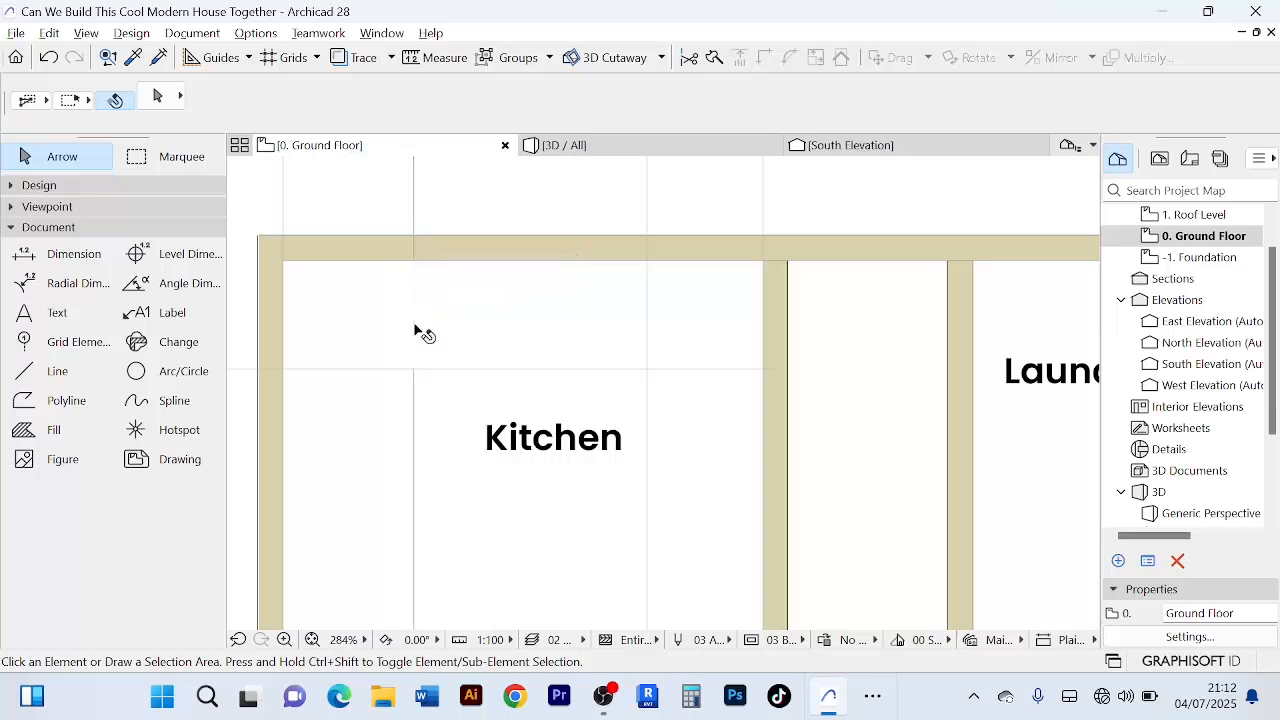
pyautogui.scroll(-4, 417, 334)
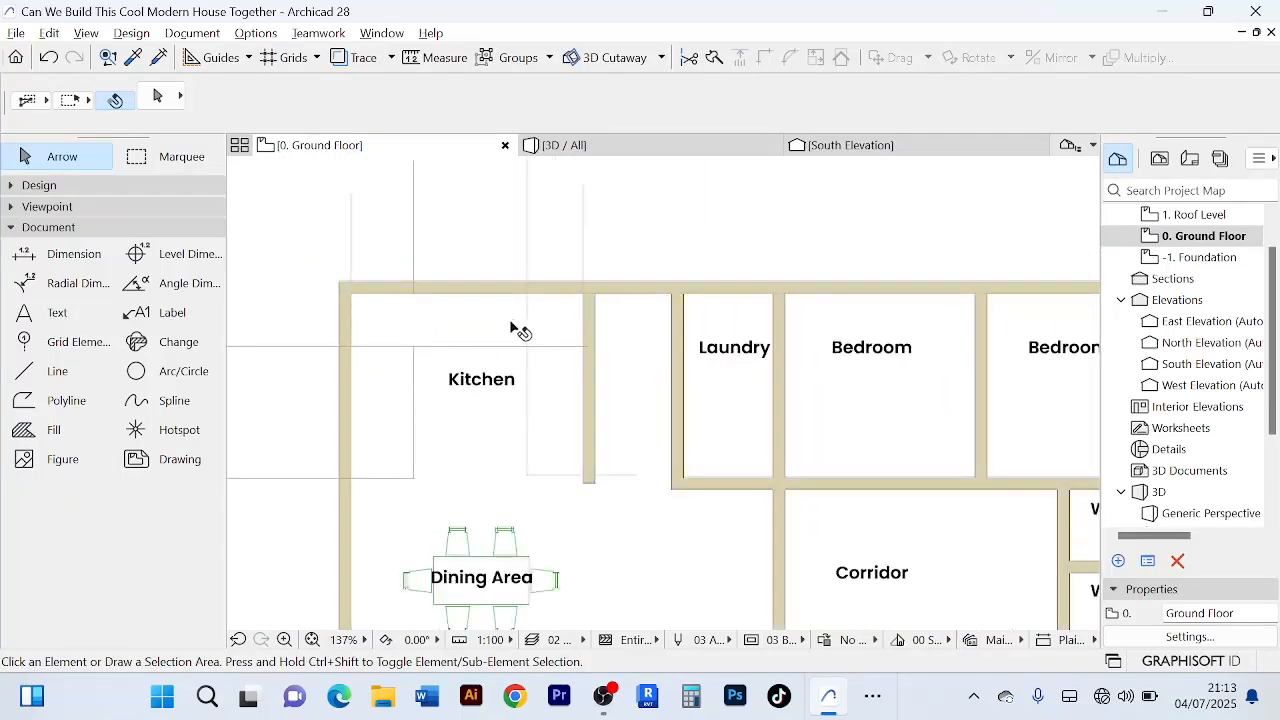
pyautogui.keyDown('ctrl'); pyautogui.click(390, 348); pyautogui.keyUp('ctrl')
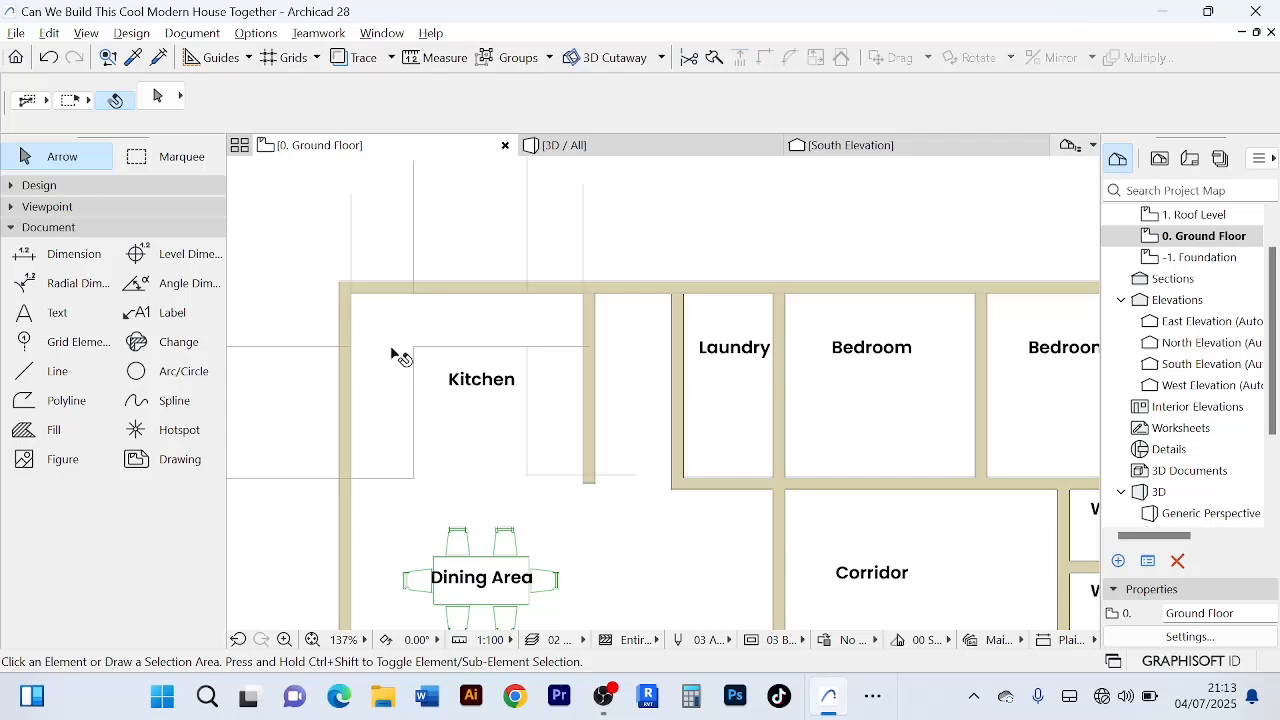
pyautogui.keyDown('ctrl'); pyautogui.click(560, 352); pyautogui.keyUp('ctrl')
pyautogui.scroll(-2, 415, 377)
pyautogui.moveTo(426, 377); pyautogui.dragTo(452, 395, button='middle')
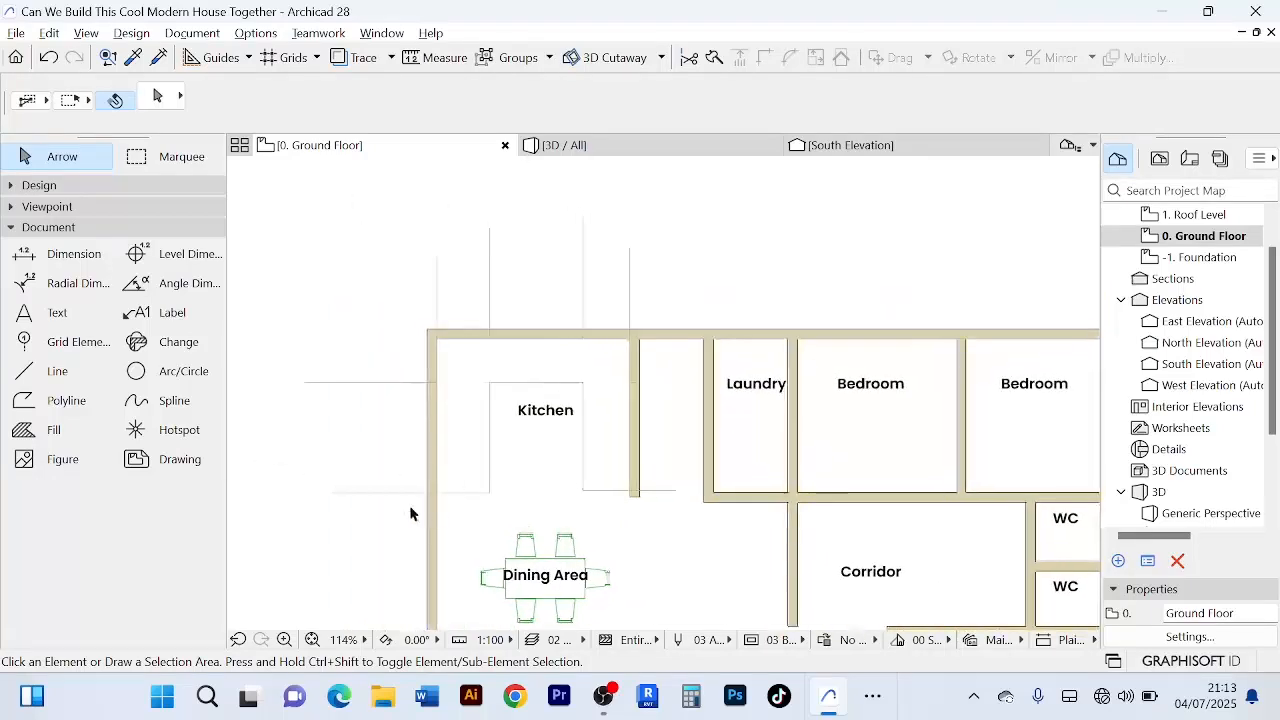
# - Delete the leftover horizontal line outside the west wall and the short line fragment inside the kitchen partition
pyautogui.click(385, 382)
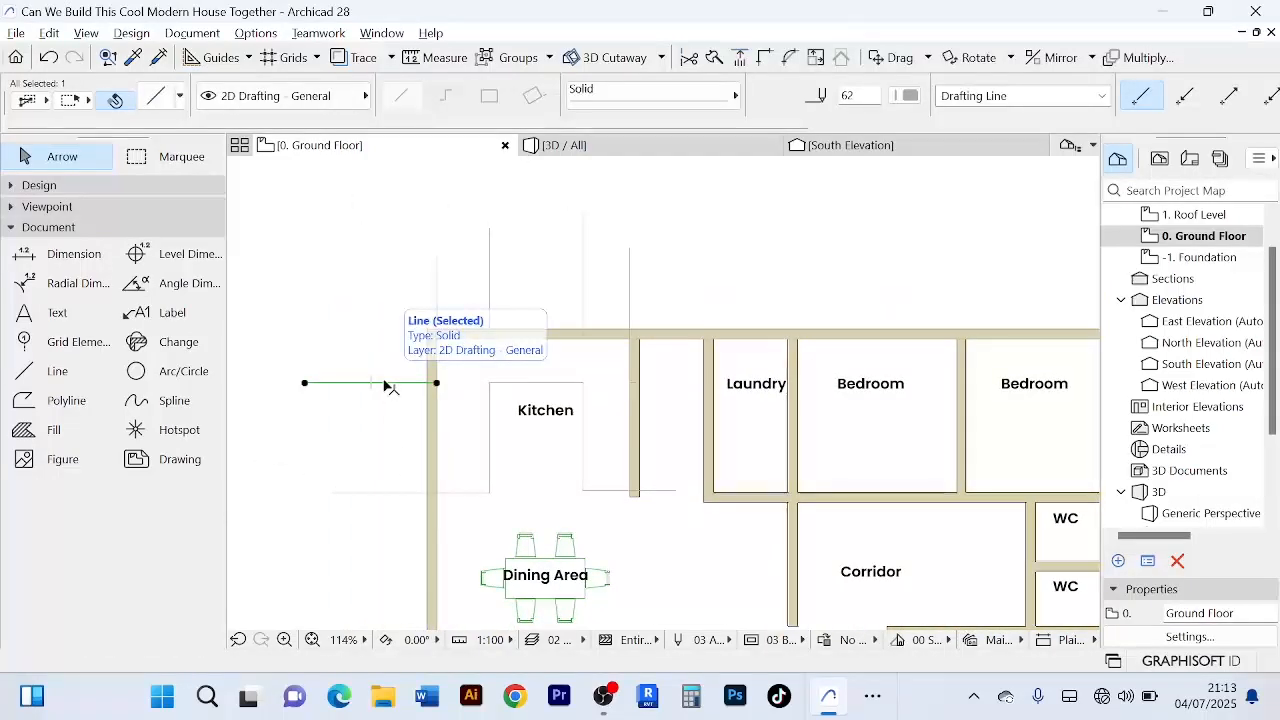
pyautogui.press('Escape')
pyautogui.scroll(6, 563, 409)
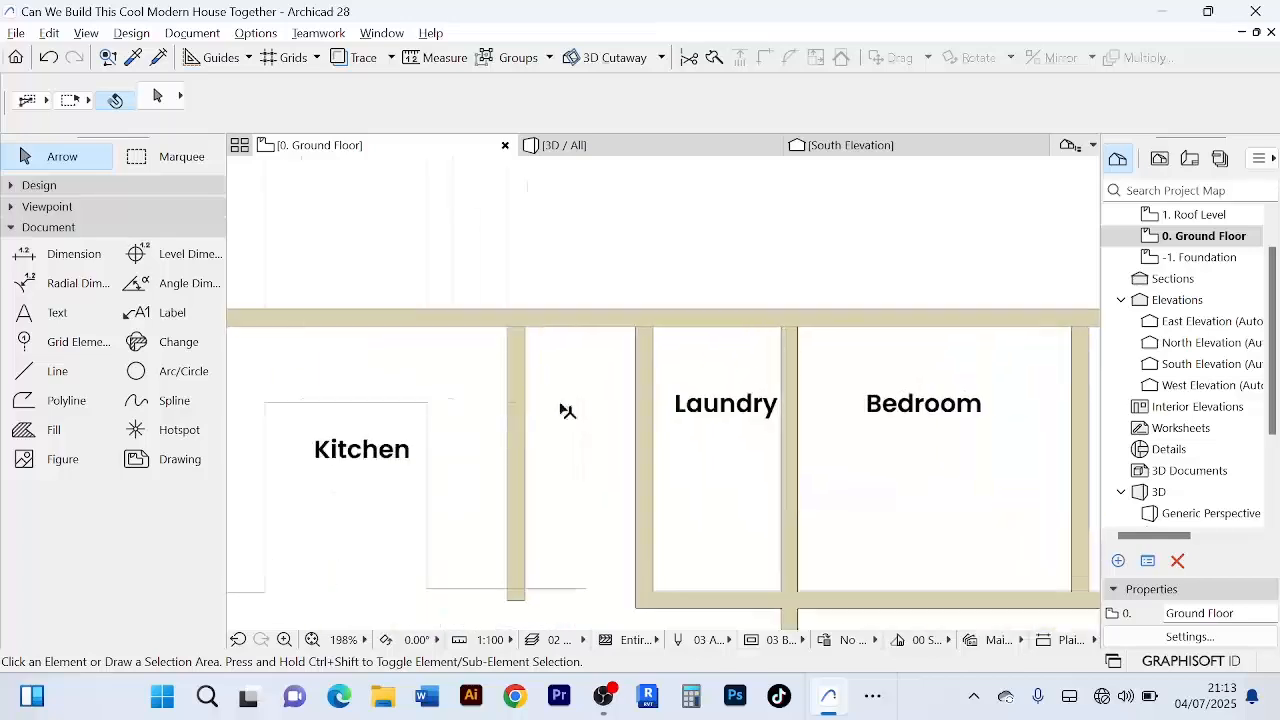
pyautogui.scroll(3, 490, 412)
pyautogui.click(562, 386)
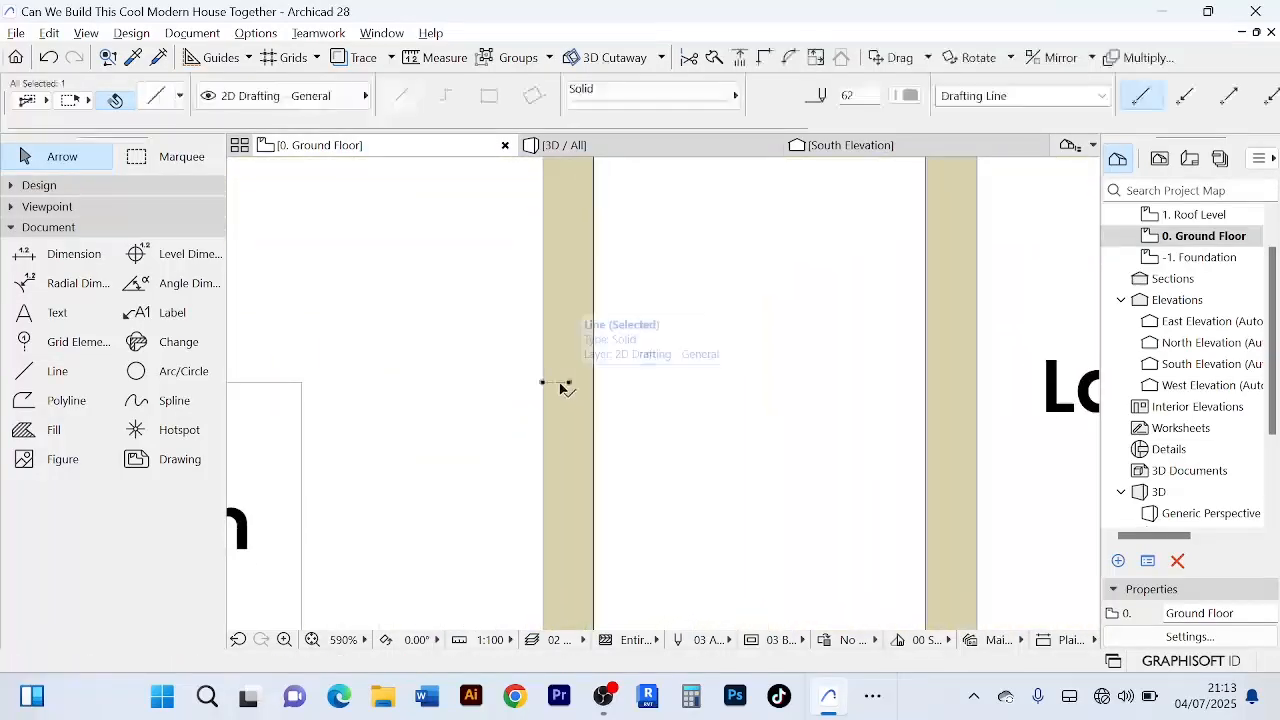
pyautogui.press('Delete')
pyautogui.scroll(-9, 597, 388)
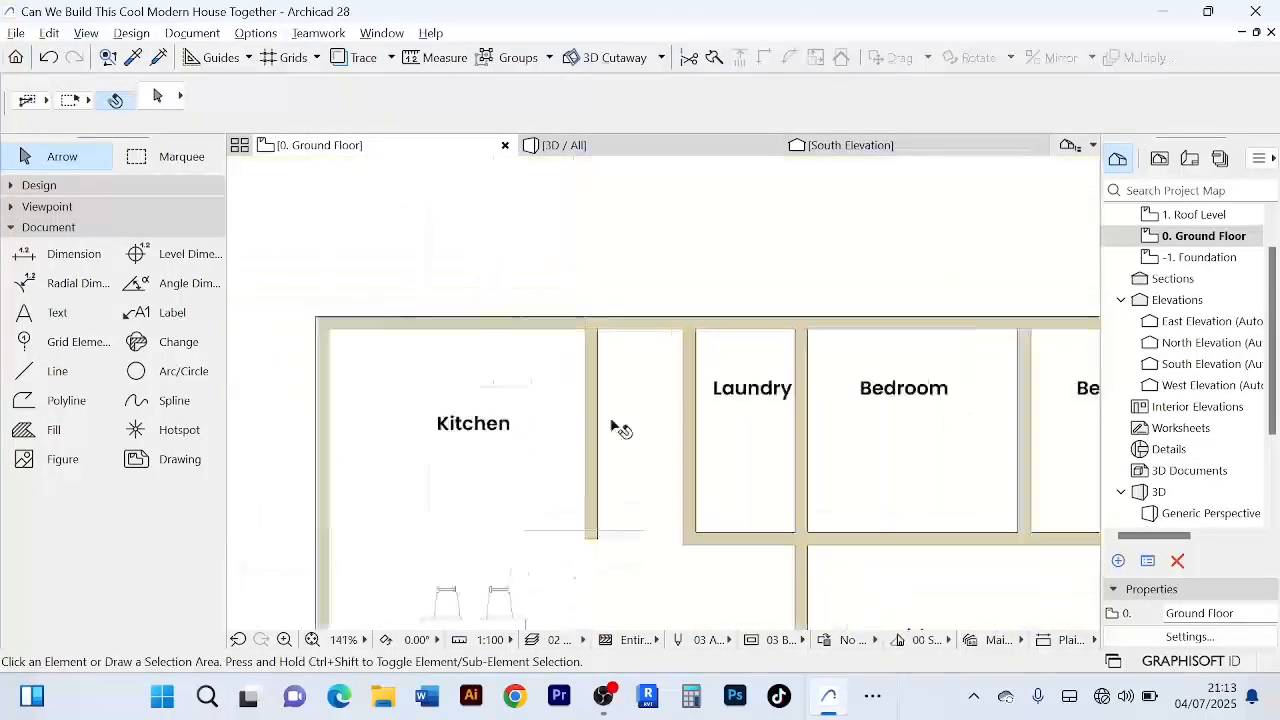
pyautogui.scroll(3, 528, 451)
pyautogui.scroll(3, 709, 220)
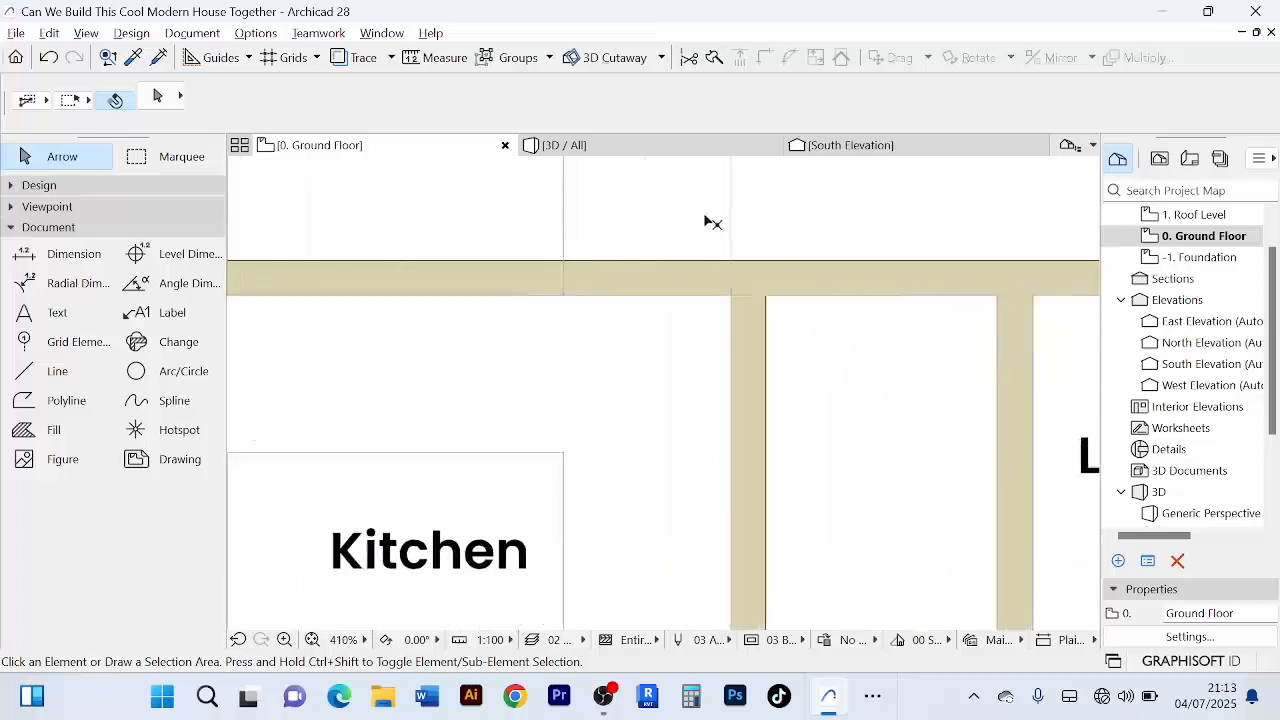
pyautogui.scroll(-3, 597, 297)
pyautogui.scroll(-2, 465, 335)
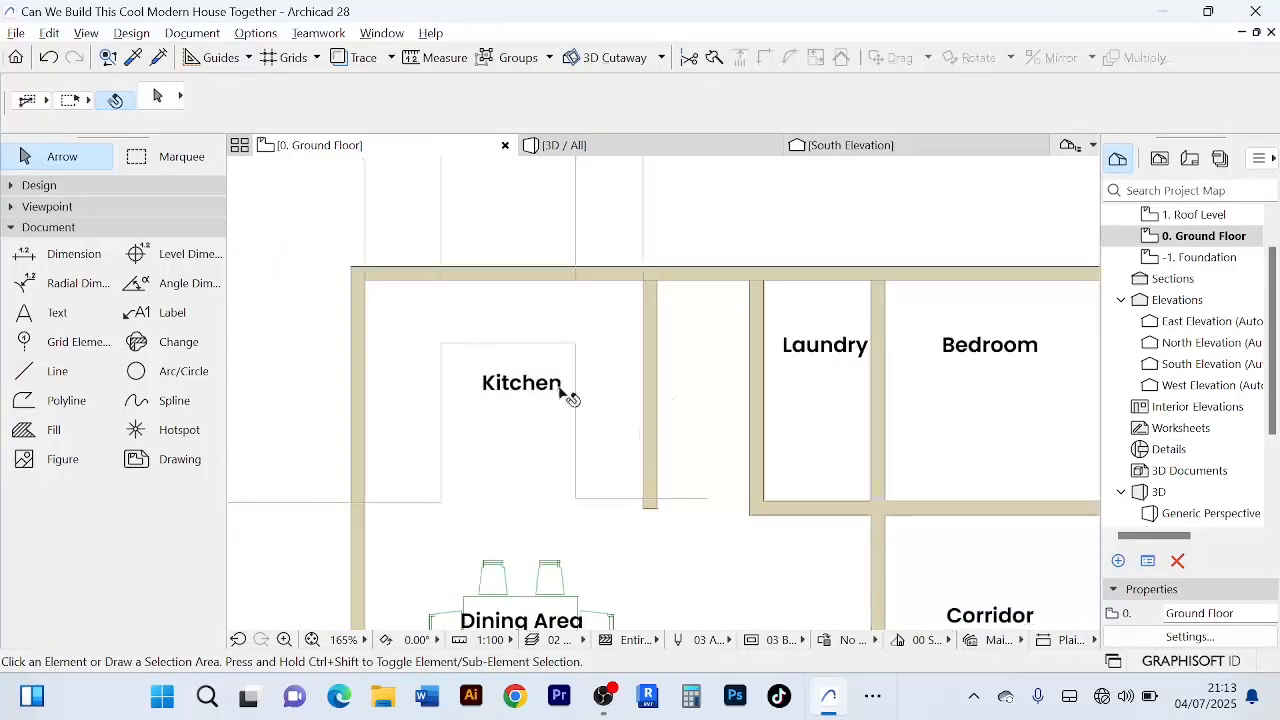
pyautogui.scroll(2, 316, 515)
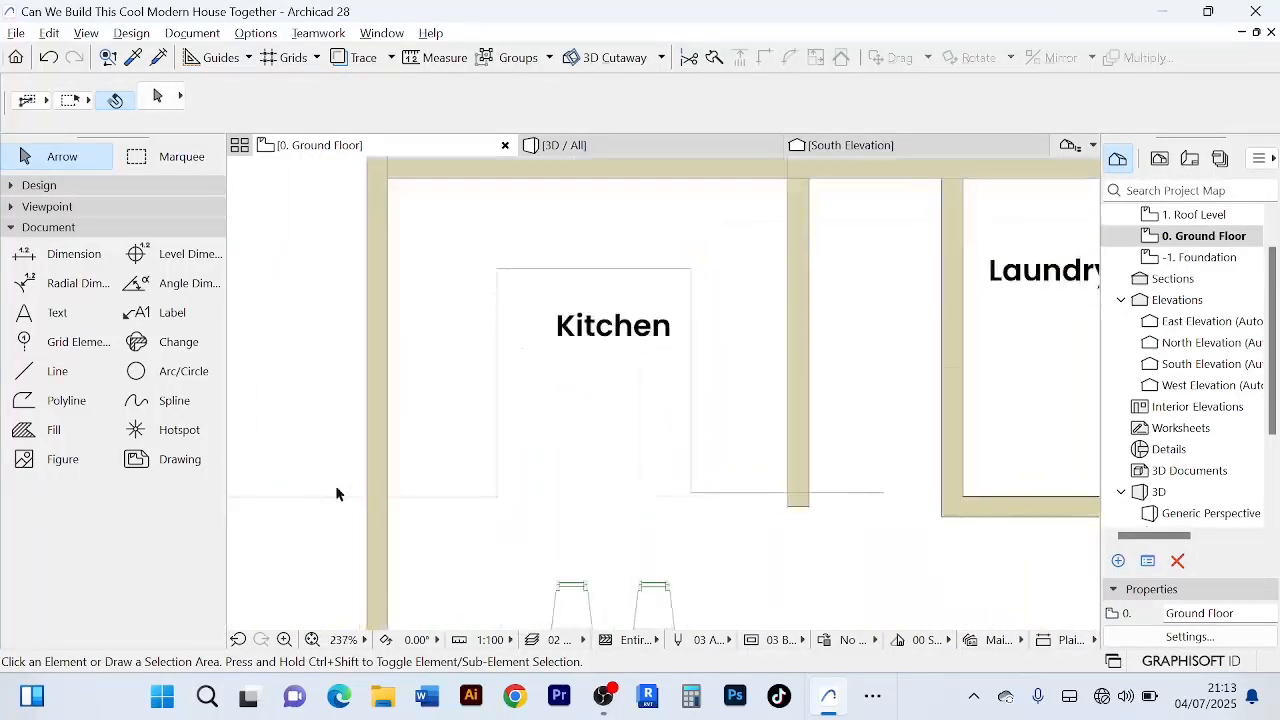
pyautogui.scroll(-2, 340, 489)
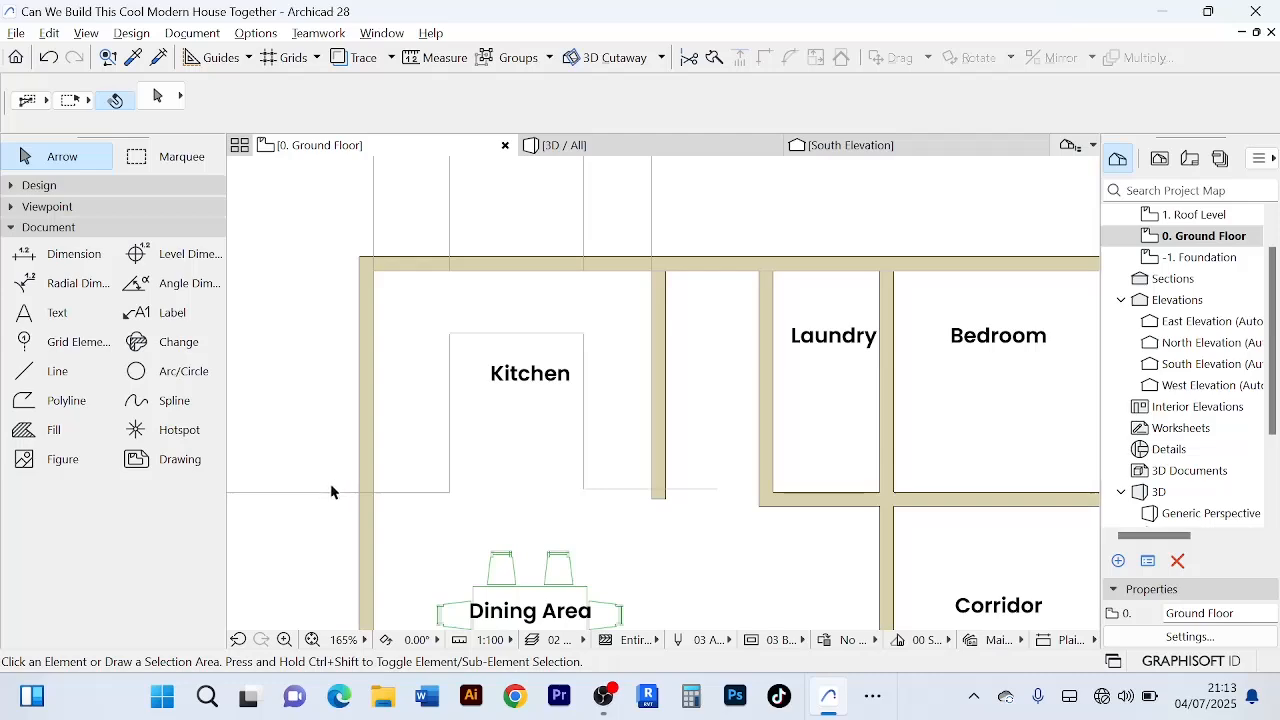
# - Set the Kitchen Layout object's default layout type to Custom and accept the object settings
pyautogui.click(12, 227)
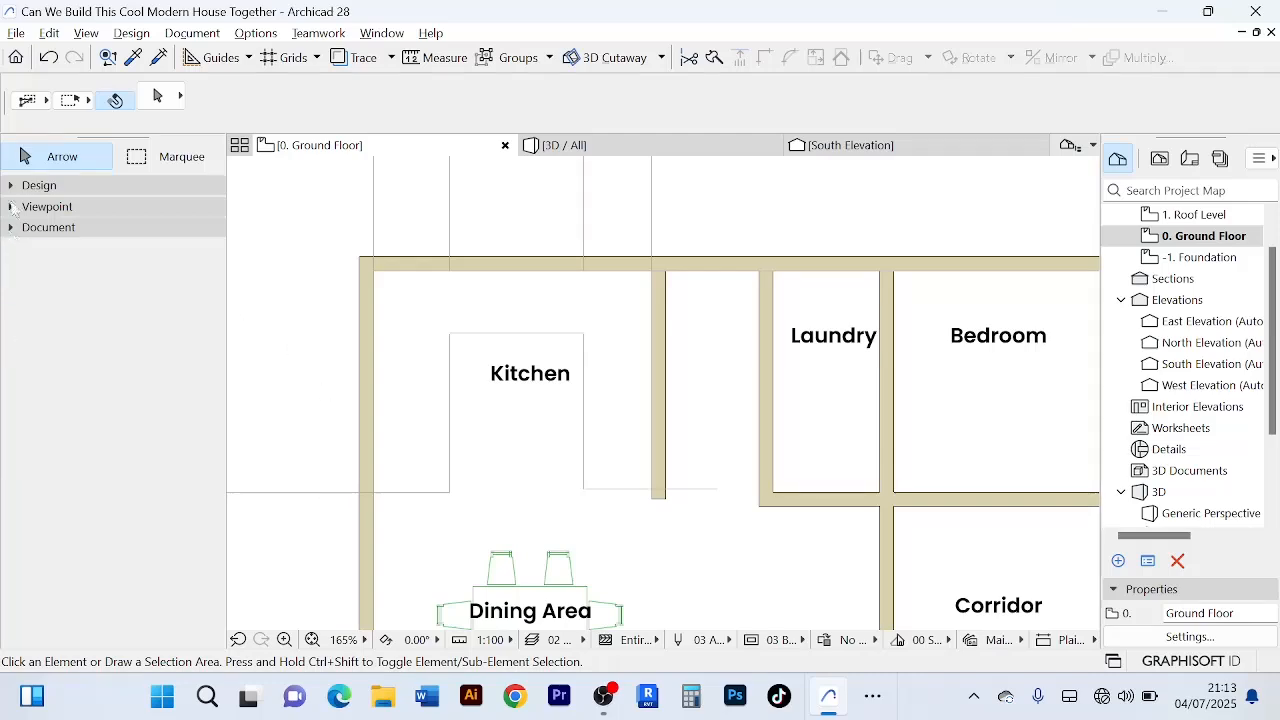
pyautogui.click(11, 186)
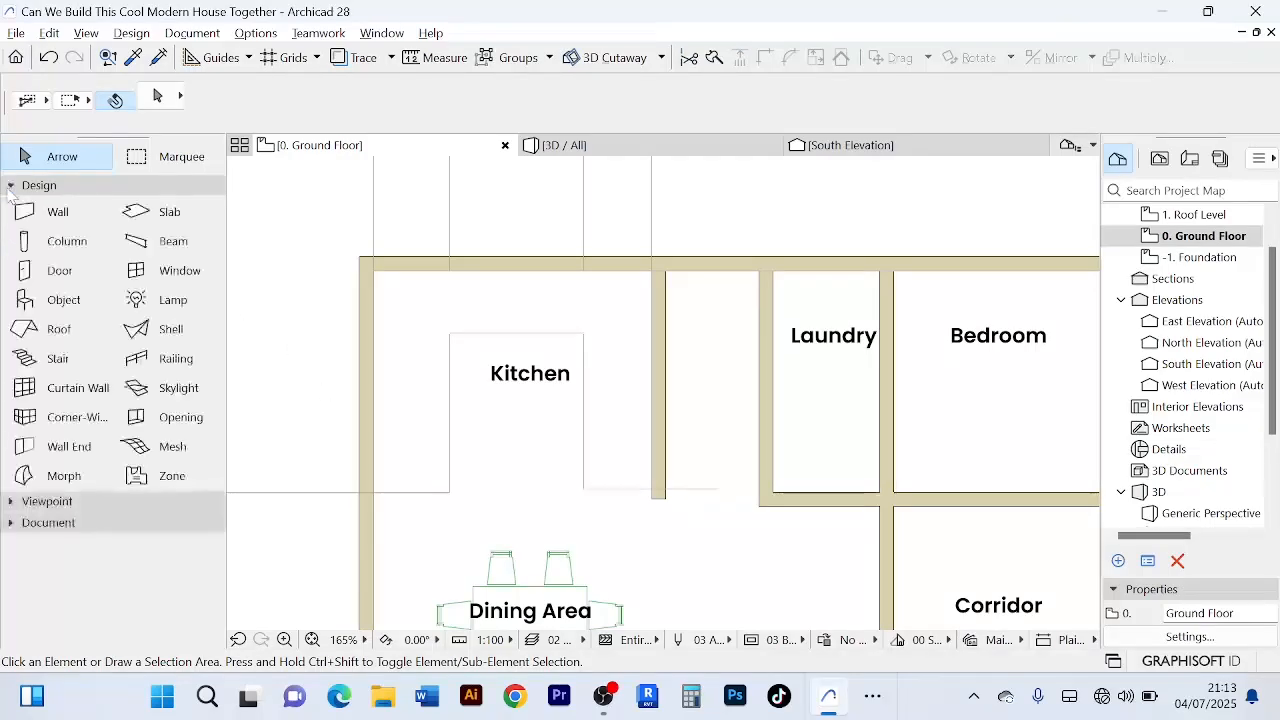
pyautogui.doubleClick(70, 309)
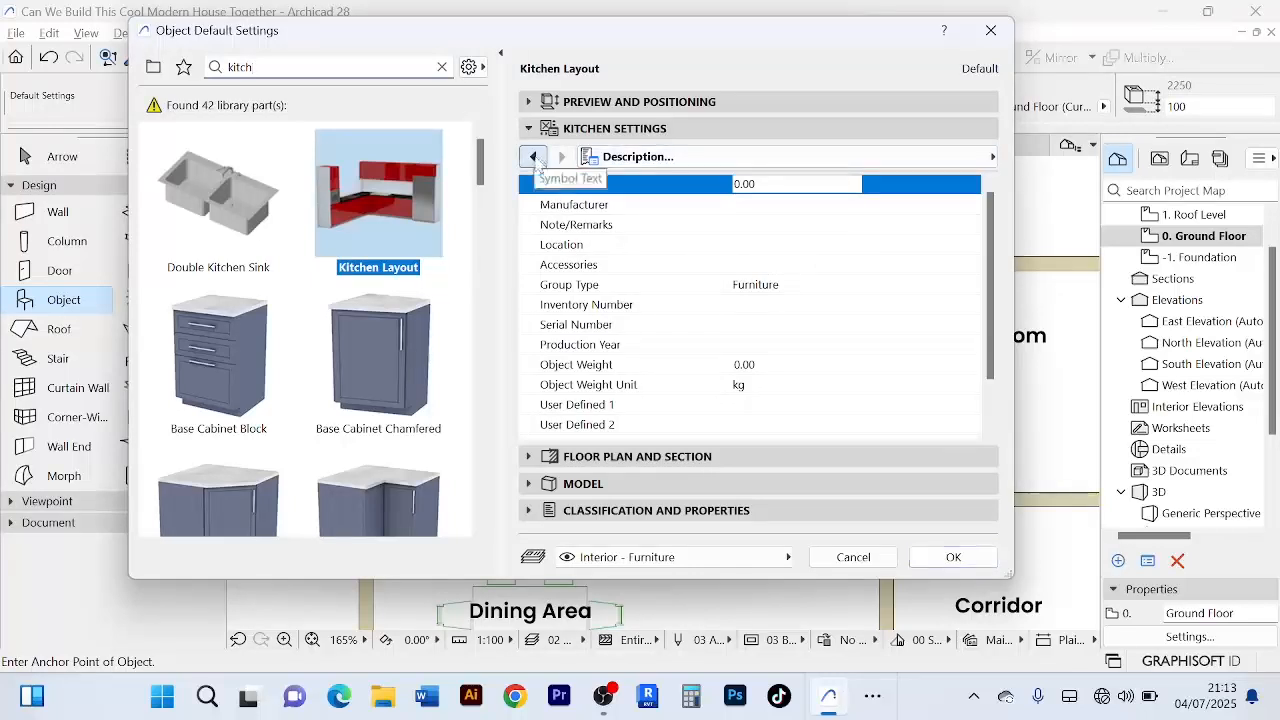
pyautogui.click(534, 157)
pyautogui.click(534, 157)
pyautogui.click(534, 157)
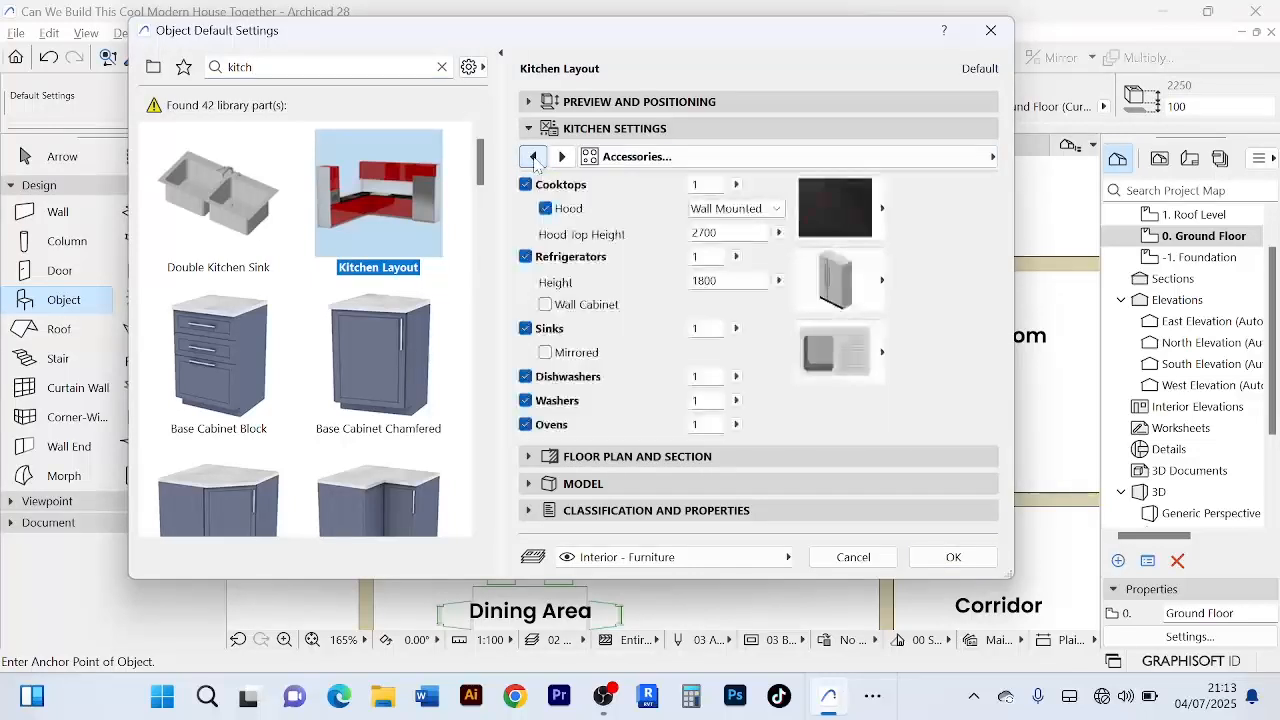
pyautogui.click(534, 157)
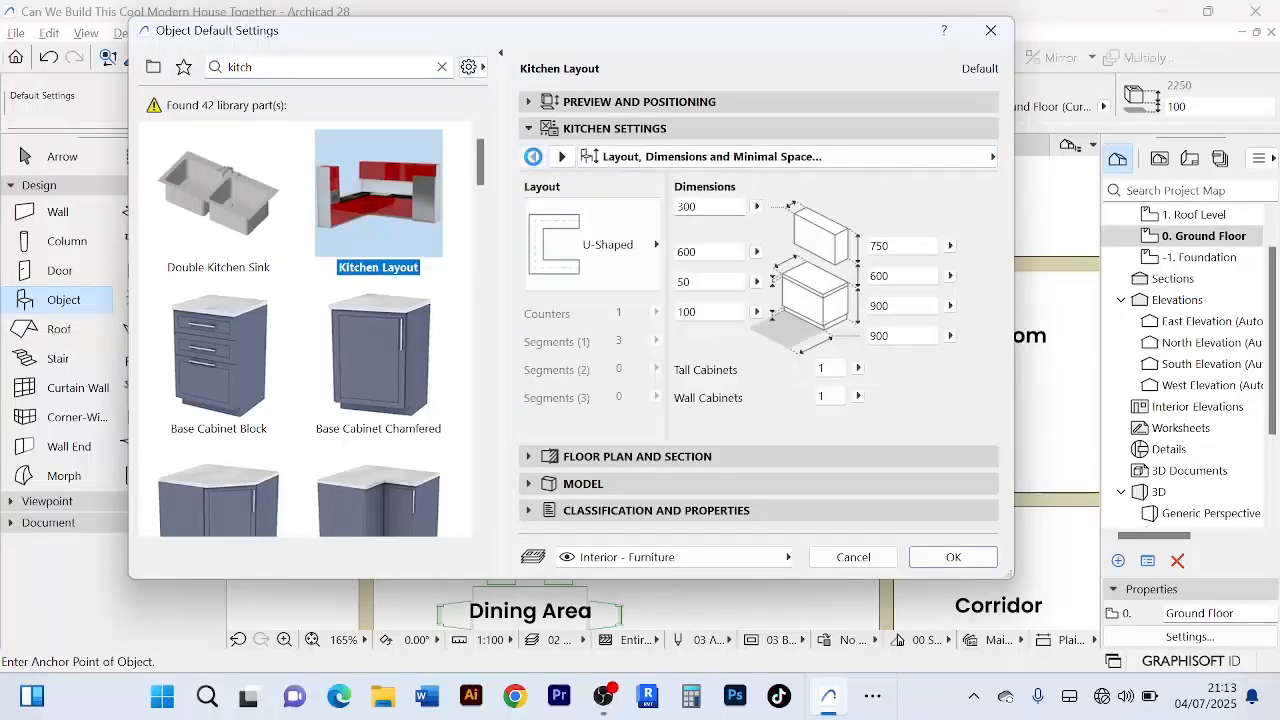
pyautogui.click(655, 248)
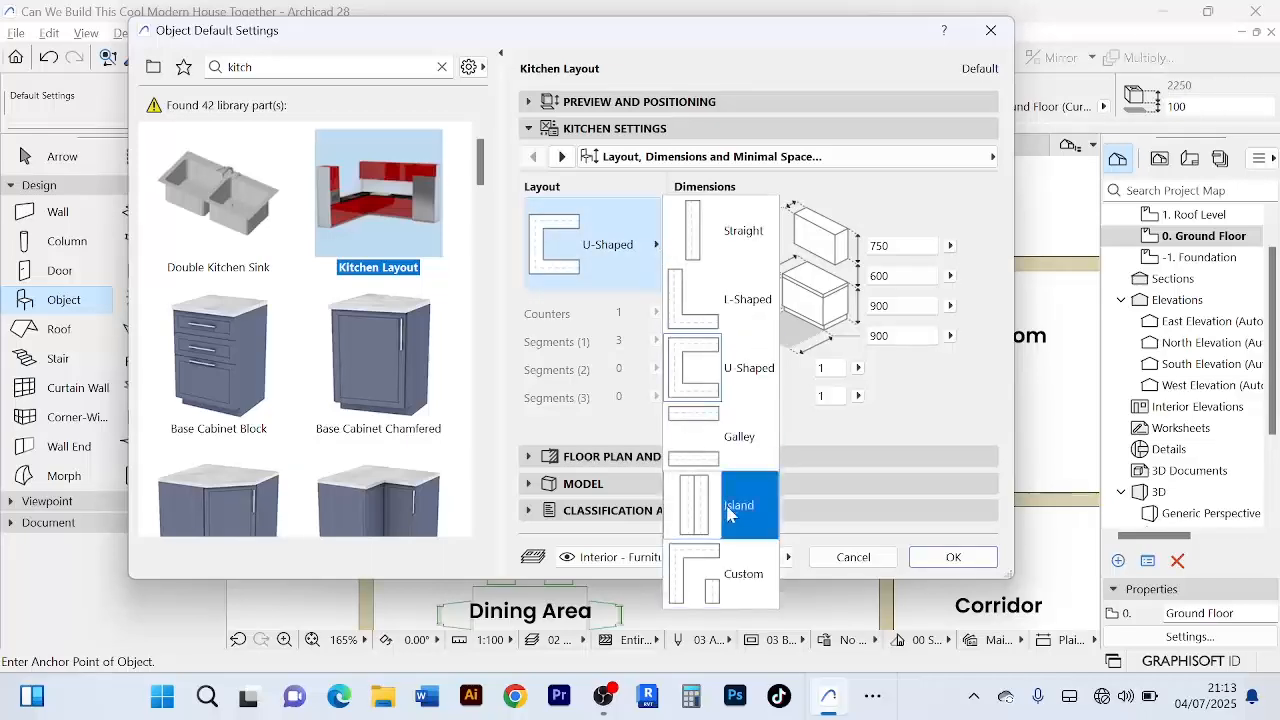
pyautogui.click(743, 590)
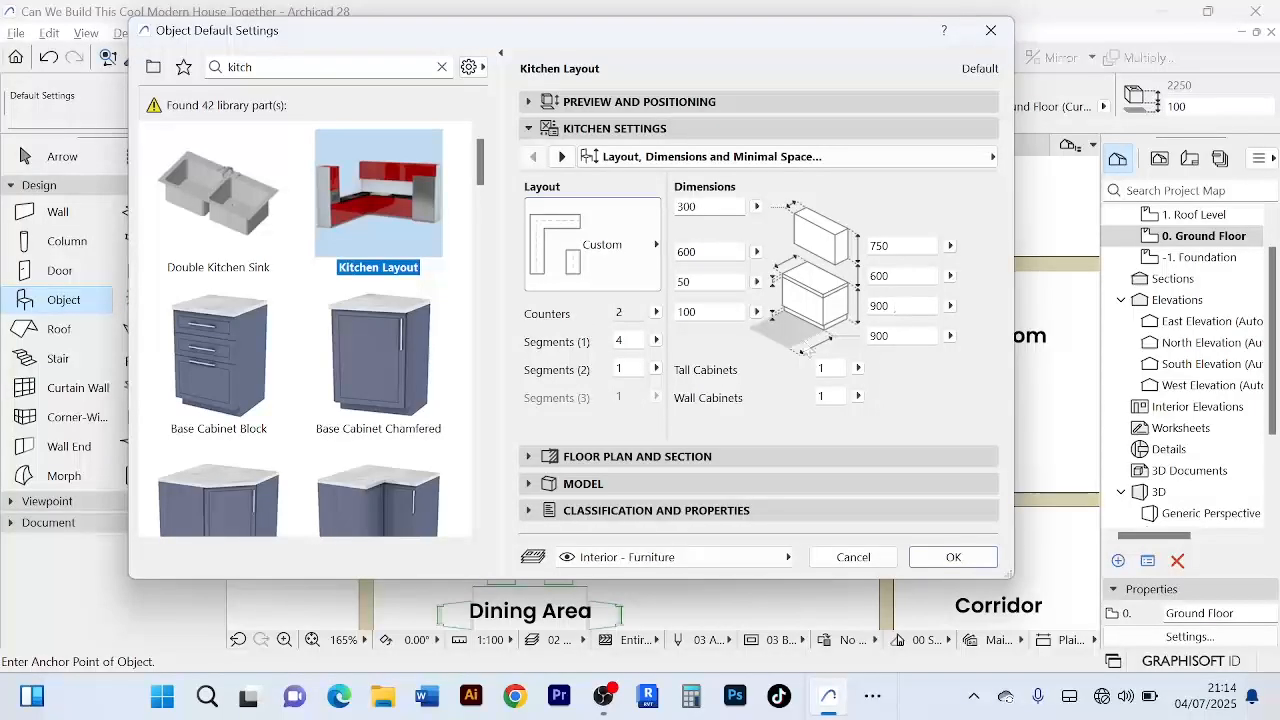
pyautogui.click(950, 557)
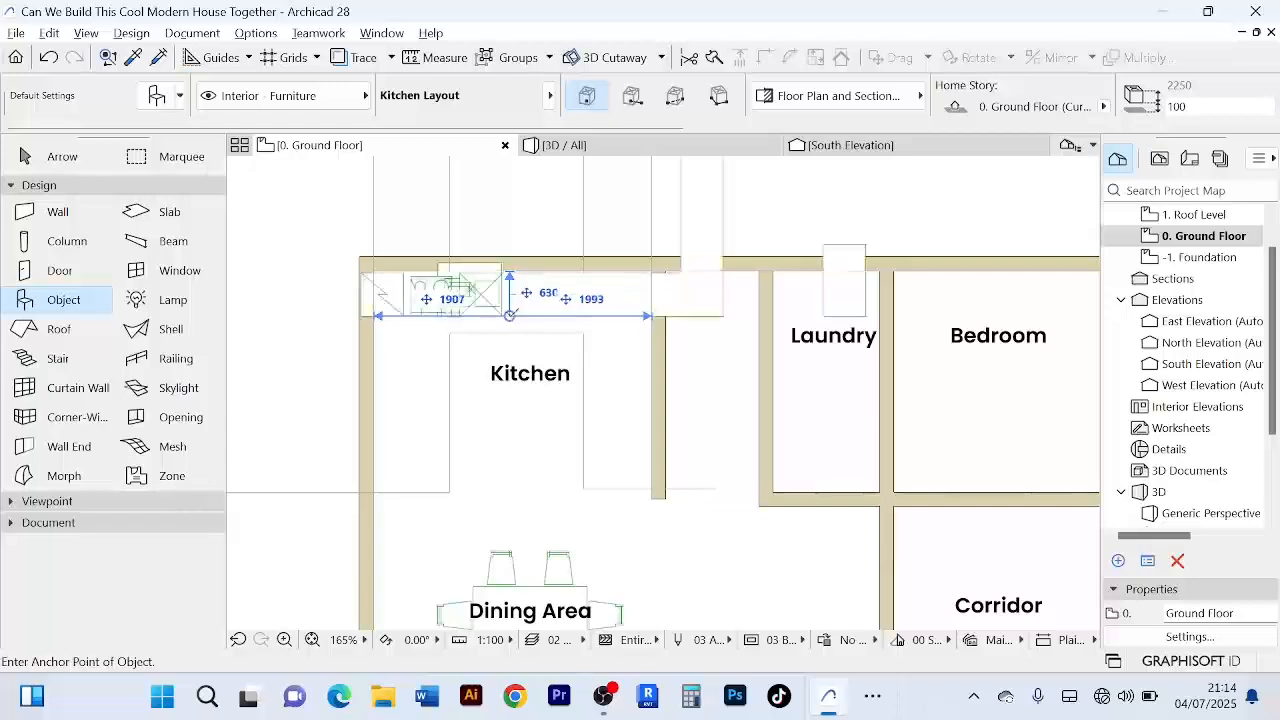
# - Place the custom Kitchen Layout object along the kitchen's north wall and leave object placement
pyautogui.click(566, 316)
pyautogui.scroll(1, 601, 343)
pyautogui.scroll(-7, 601, 343)
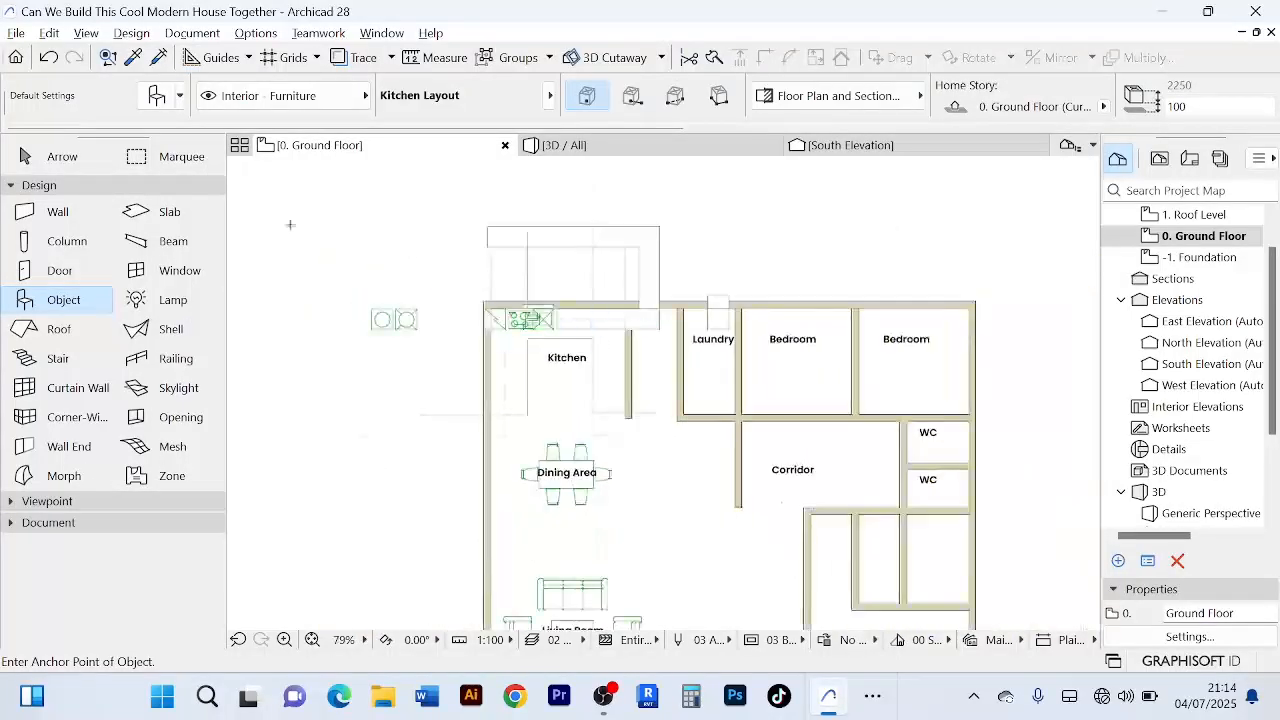
pyautogui.click(57, 159)
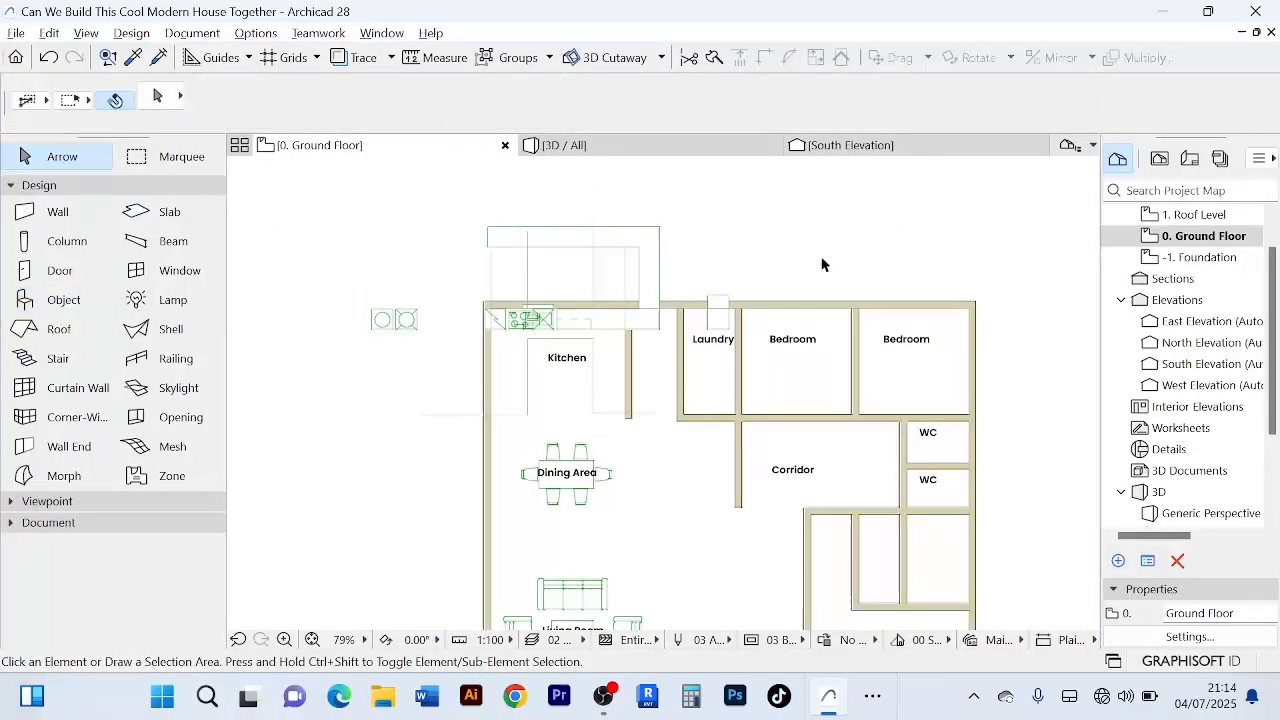
# - Rotate the placed kitchen layout 90° counterclockwise about the northeast corner of its main counter, so the U opens south
pyautogui.click(663, 250)
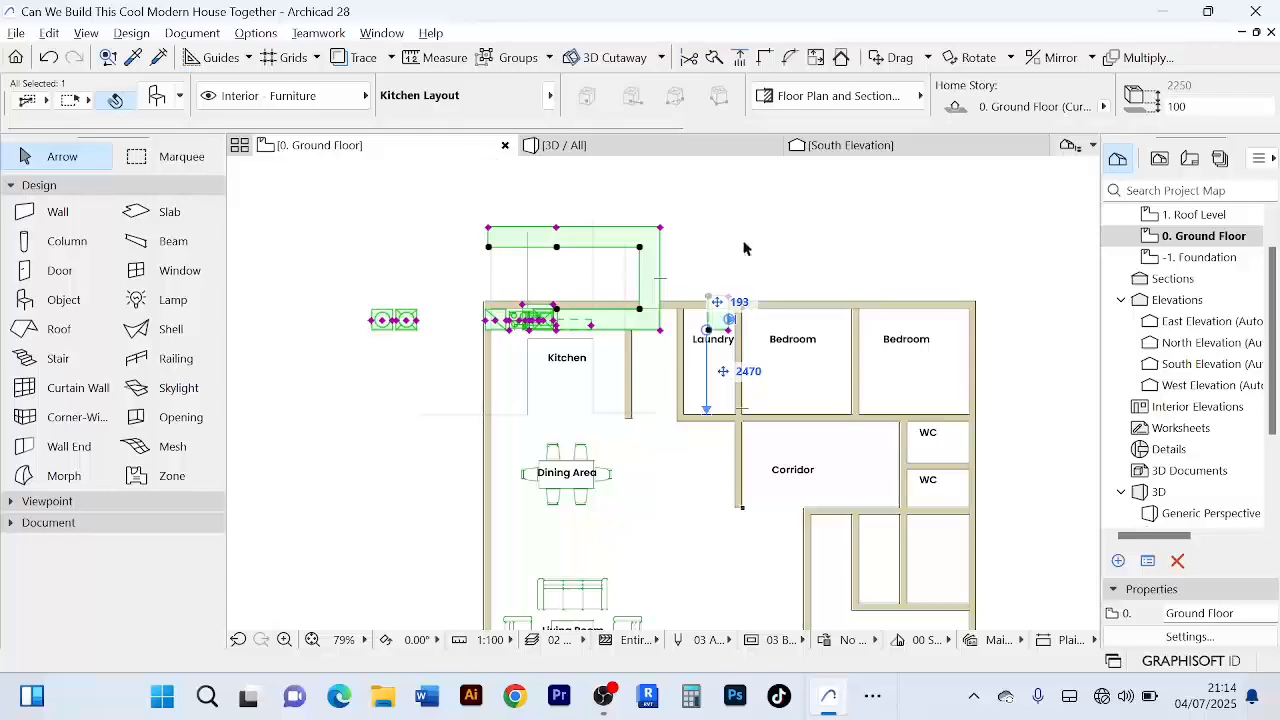
pyautogui.scroll(-3, 690, 320)
pyautogui.scroll(4, 661, 349)
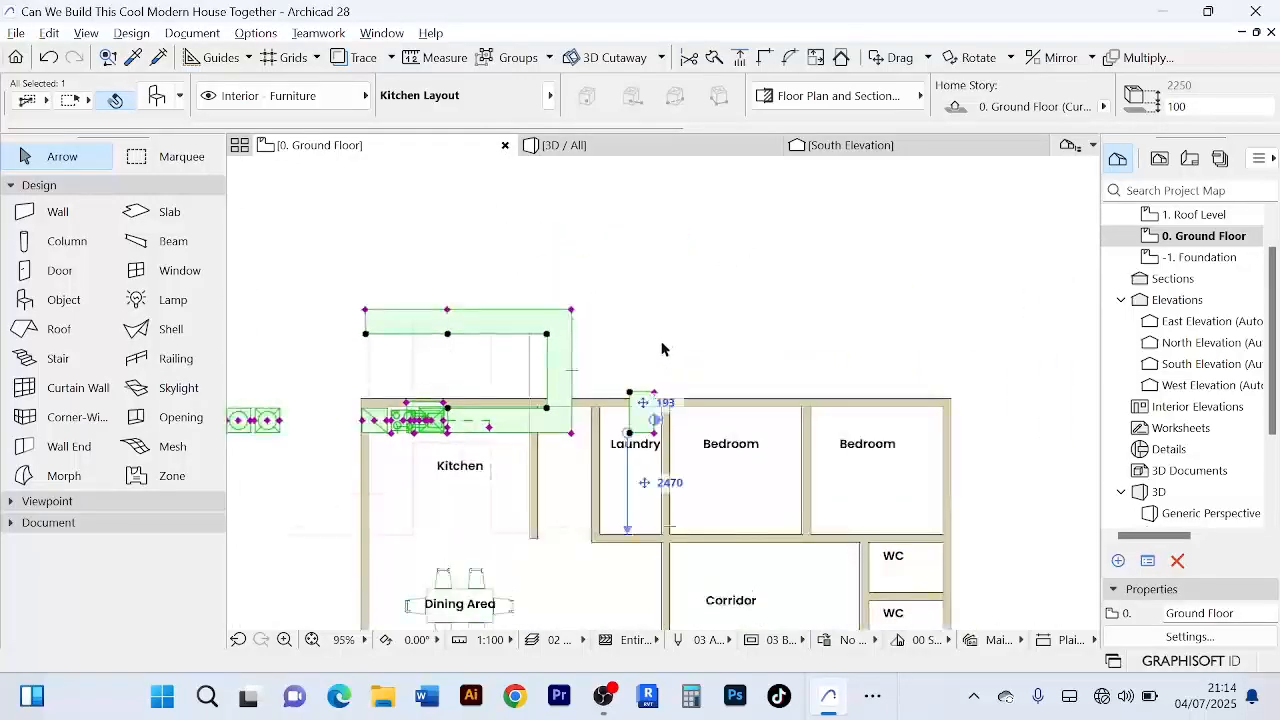
pyautogui.moveTo(661, 349); pyautogui.dragTo(767, 327, button='middle')
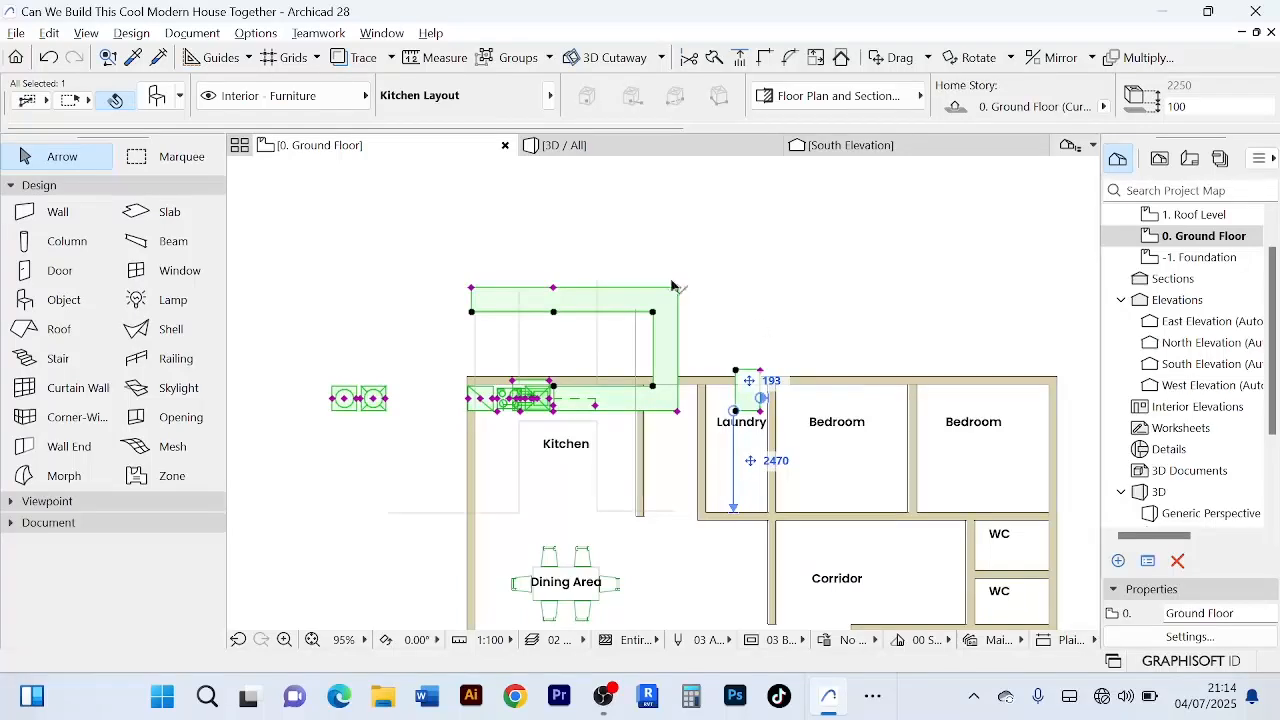
pyautogui.rightClick(621, 302)
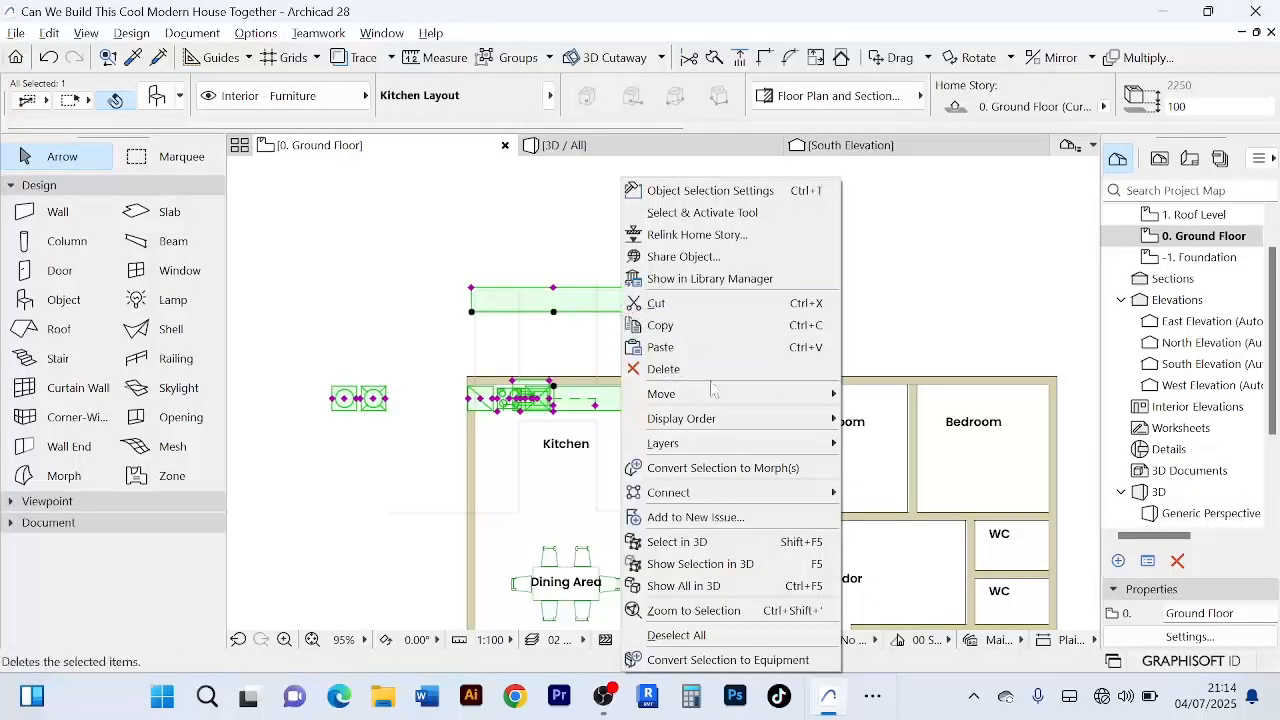
pyautogui.moveTo(716, 397)
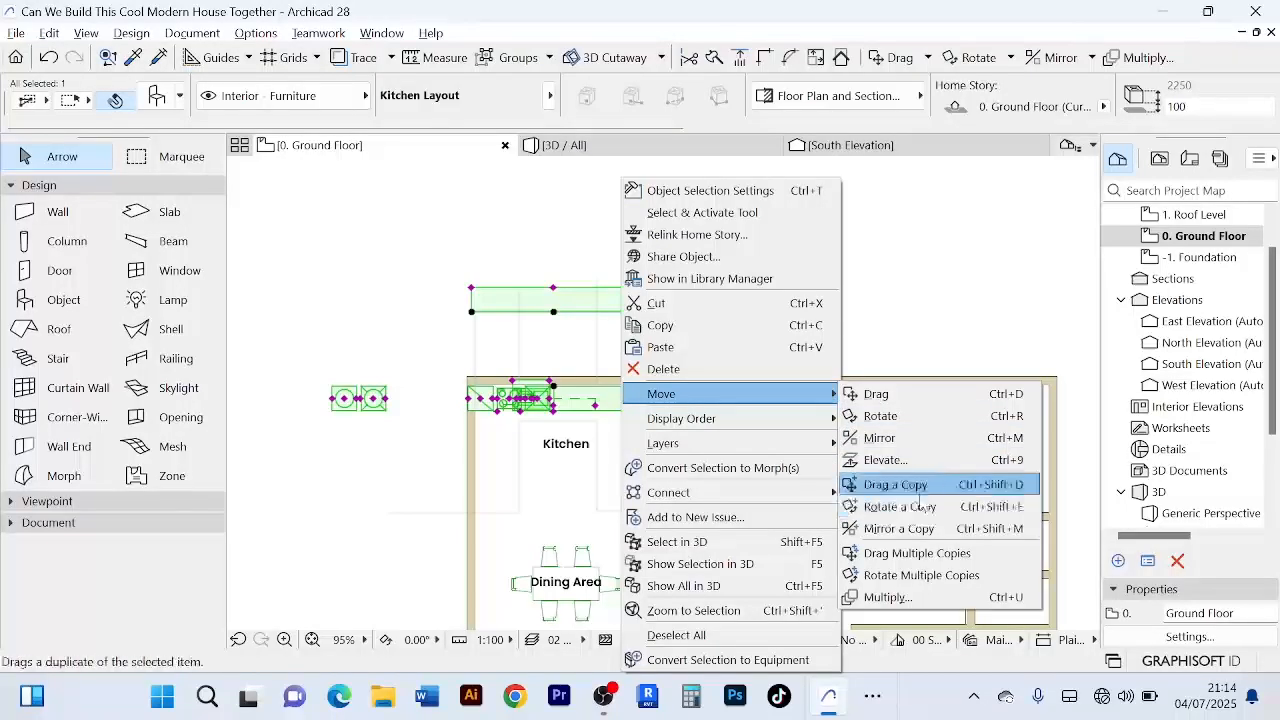
pyautogui.click(907, 416)
pyautogui.scroll(-3, 846, 371)
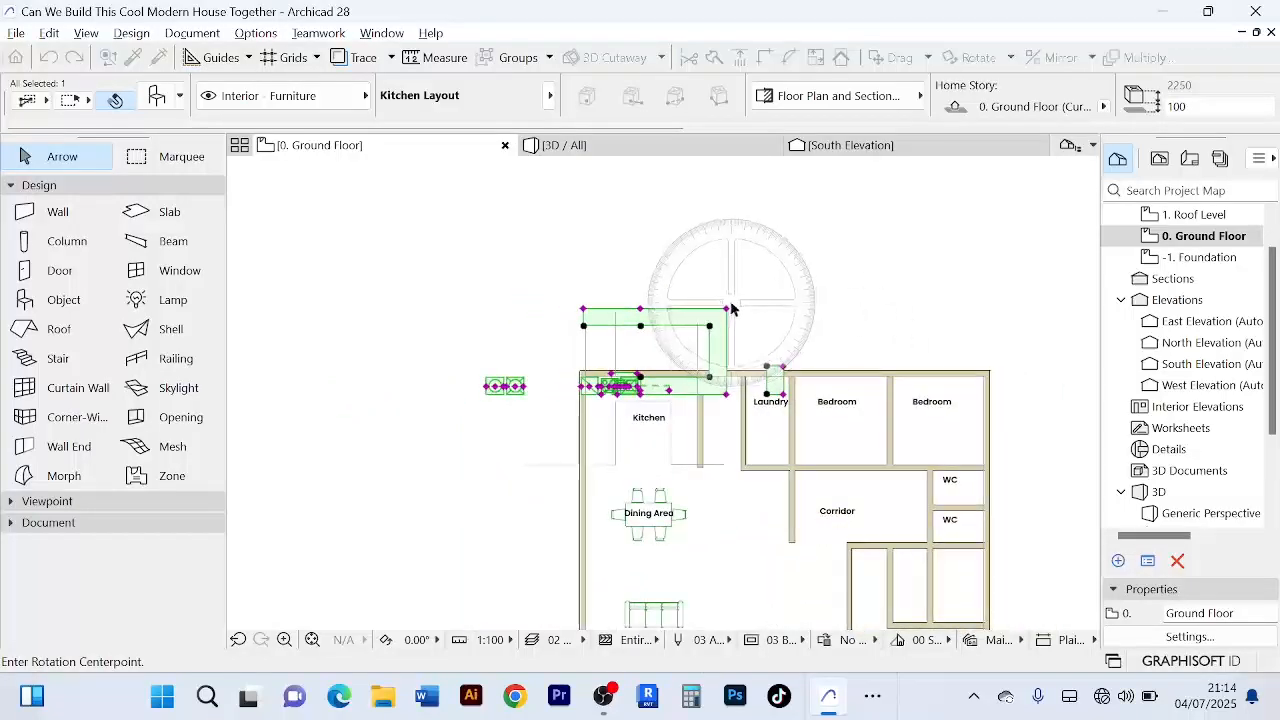
pyautogui.click(727, 308)
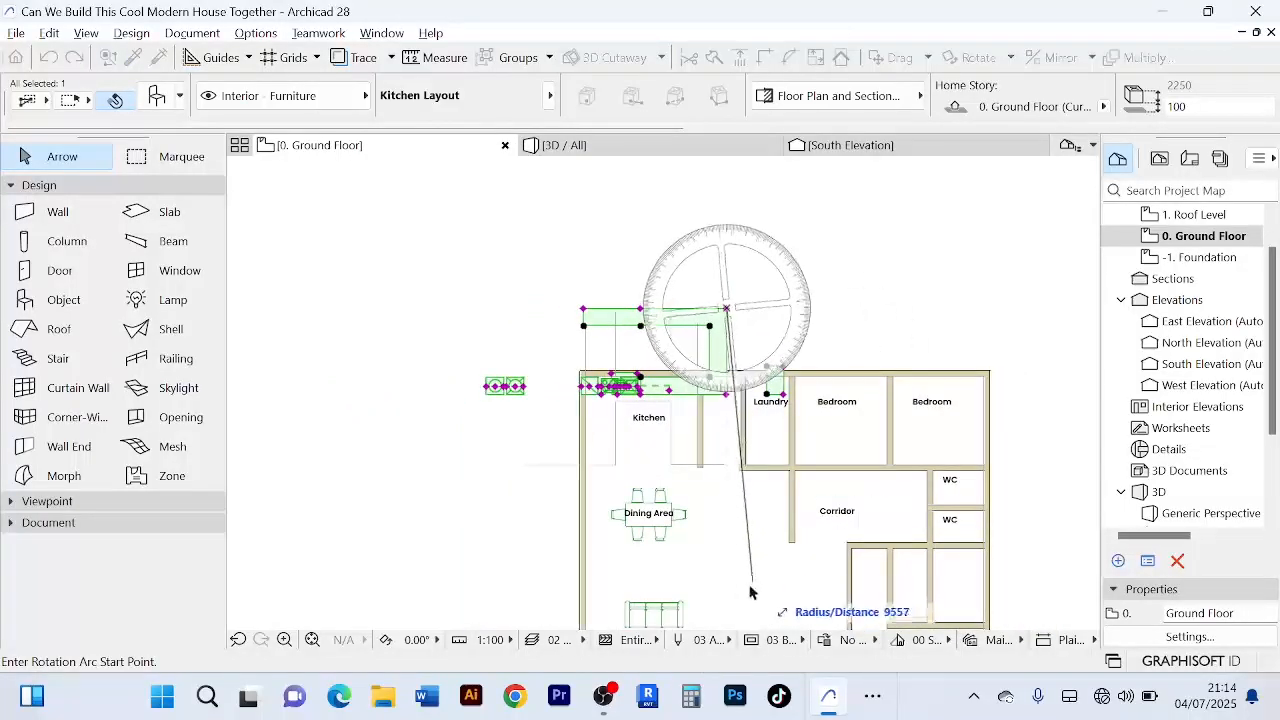
pyautogui.click(727, 620)
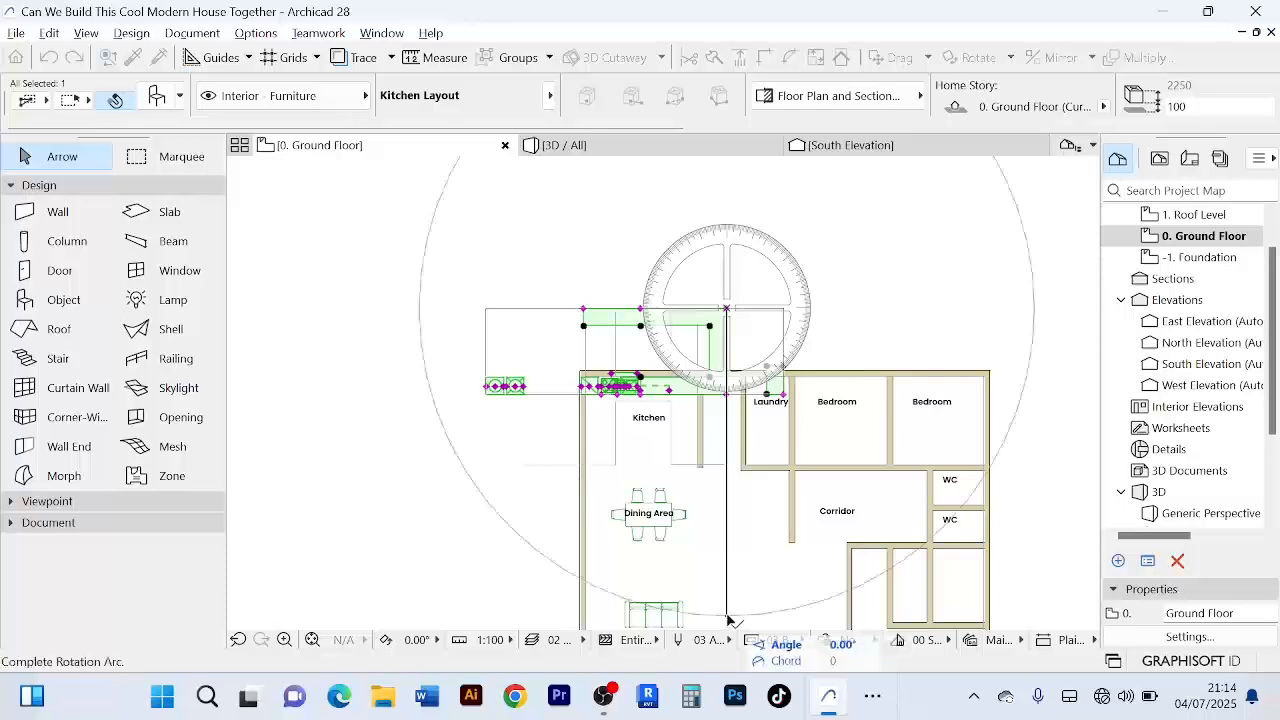
pyautogui.click(977, 320)
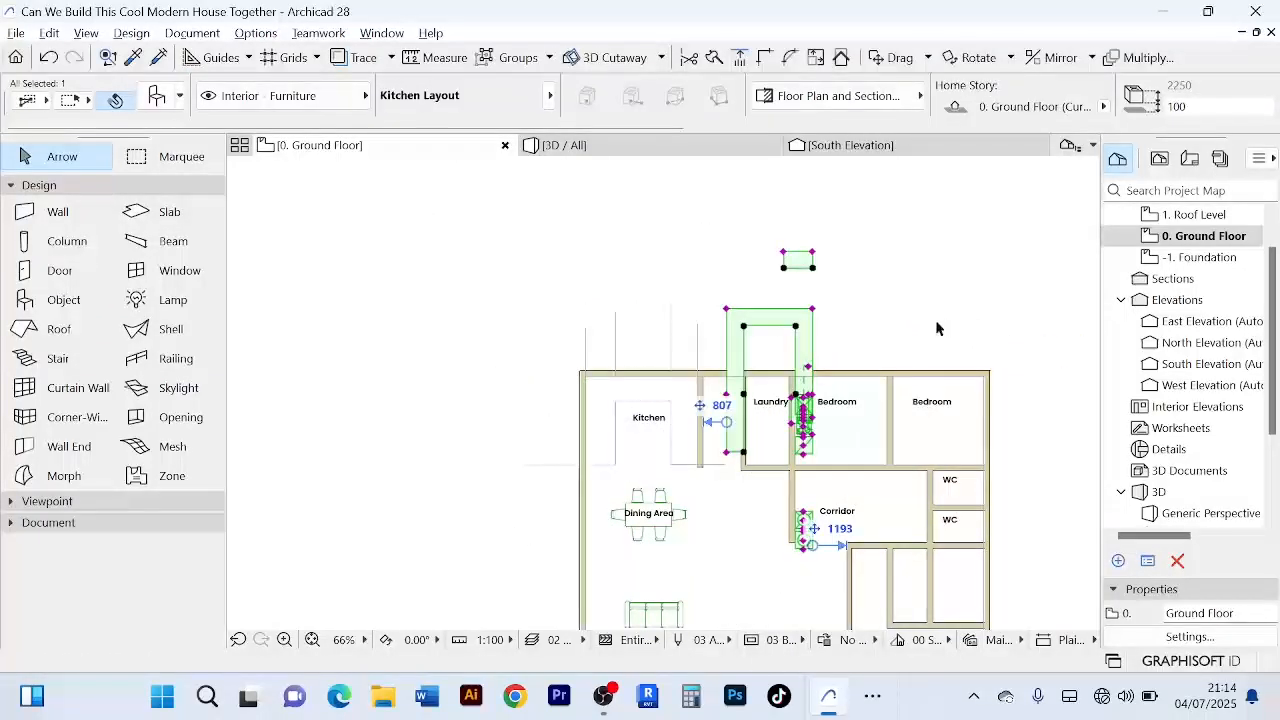
# - Move the rotated custom kitchen layout inside the west wall, with its smaller counter against the kitchen's north wall
pyautogui.scroll(2, 937, 328)
pyautogui.scroll(-1, 937, 328)
pyautogui.moveTo(937, 328); pyautogui.dragTo(962, 290, button='middle')
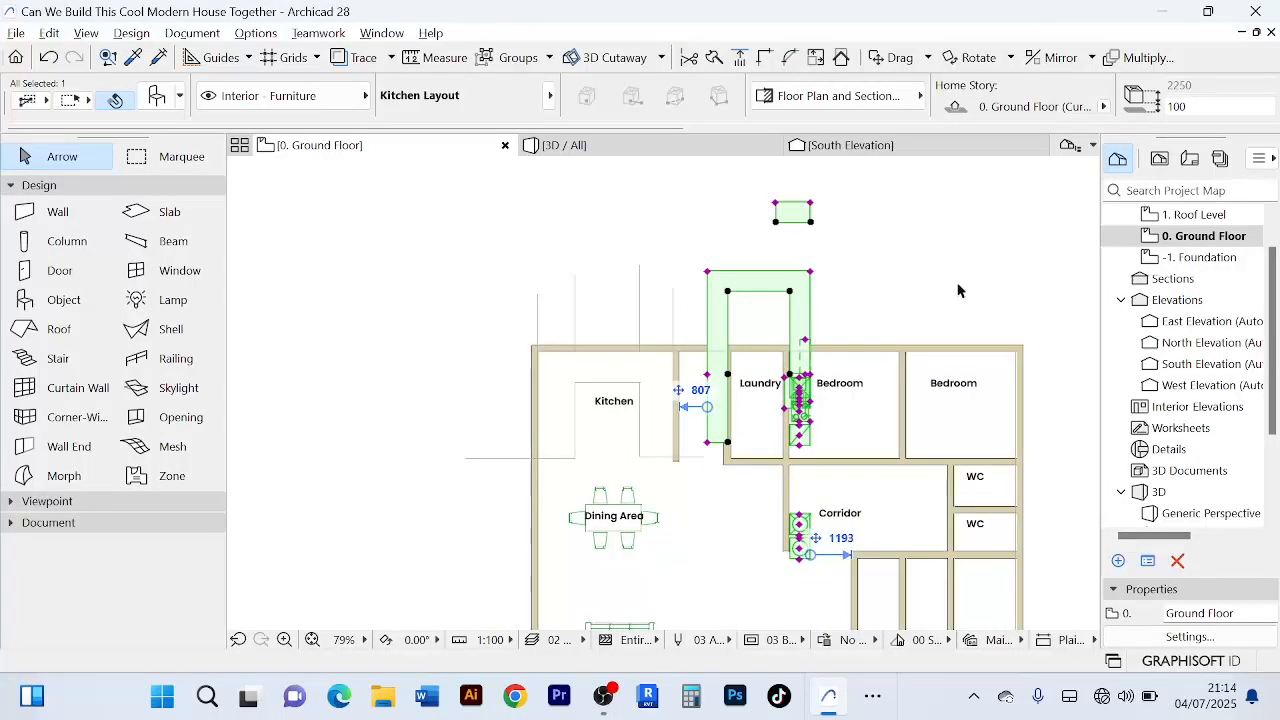
pyautogui.hotkey('ctrl', 'd')
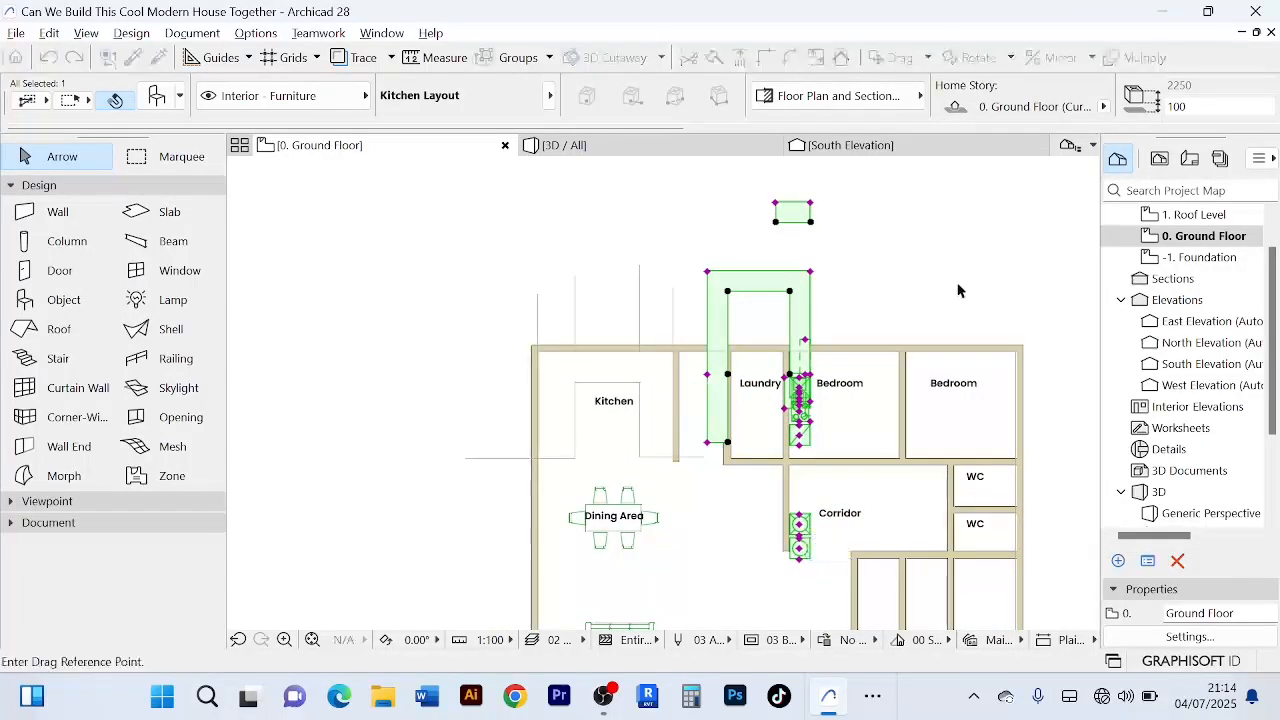
pyautogui.click(759, 280)
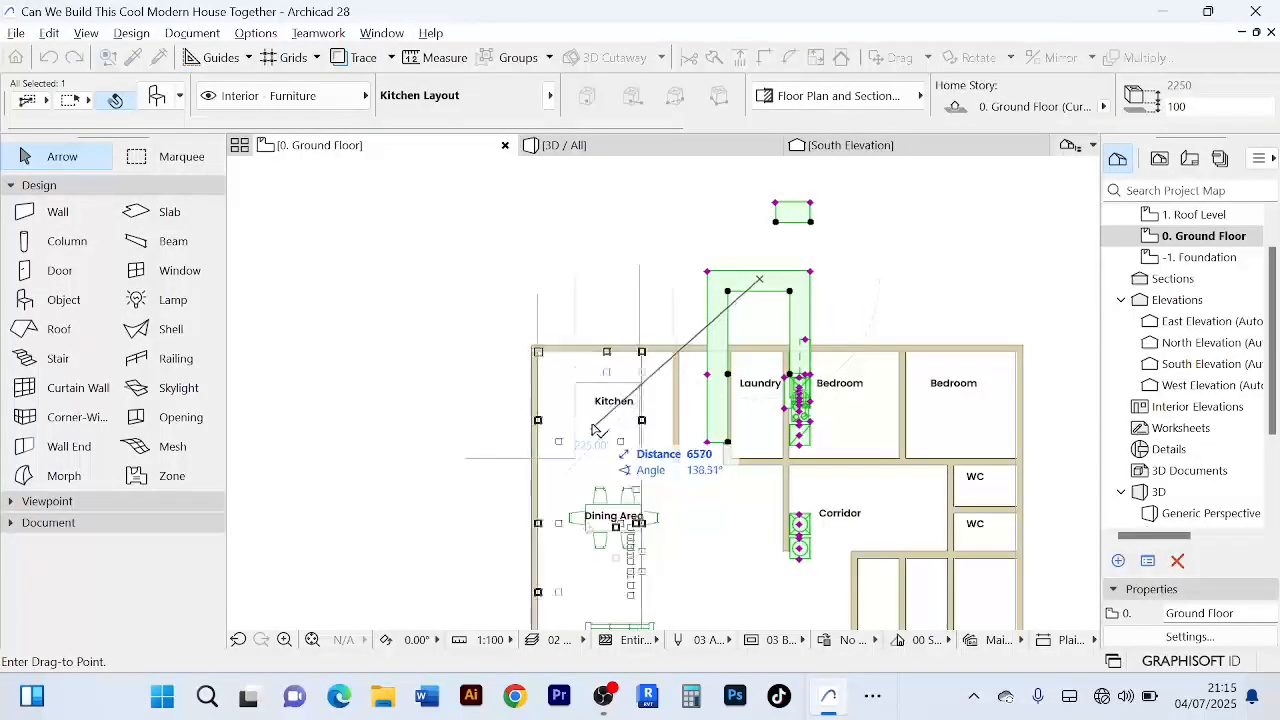
pyautogui.scroll(4, 593, 430)
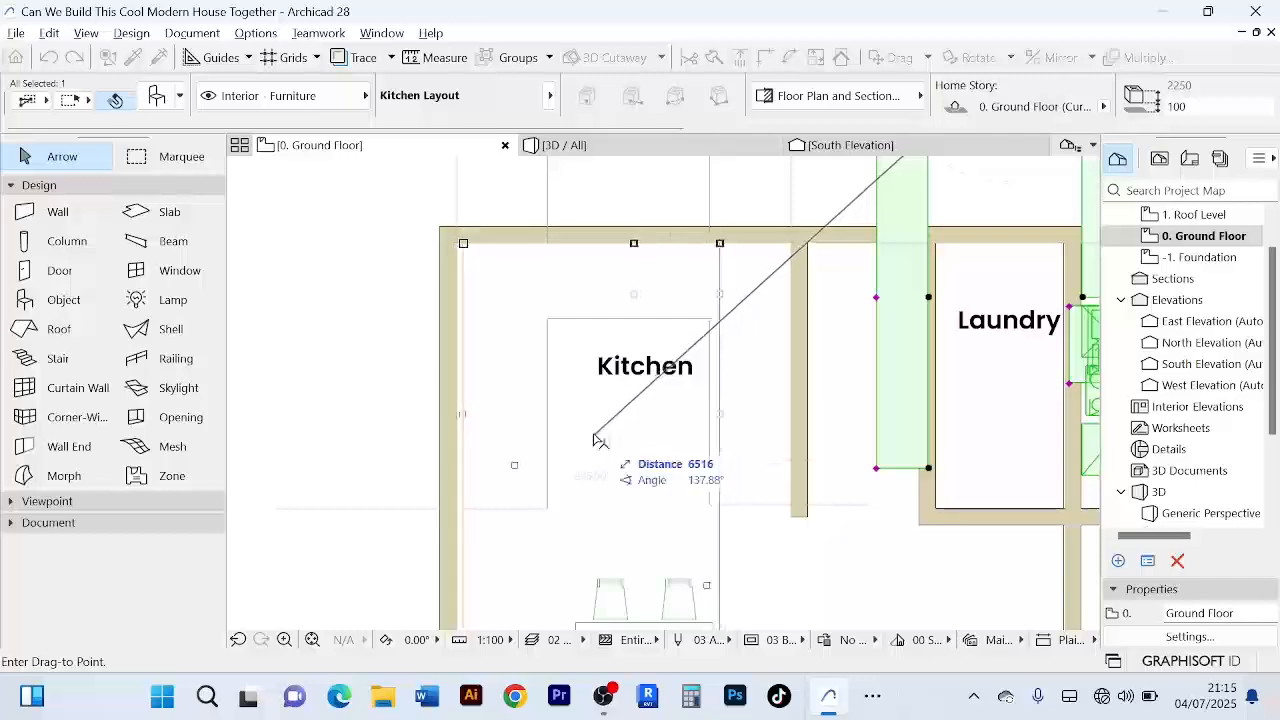
pyautogui.click(590, 436)
pyautogui.scroll(-6, 627, 413)
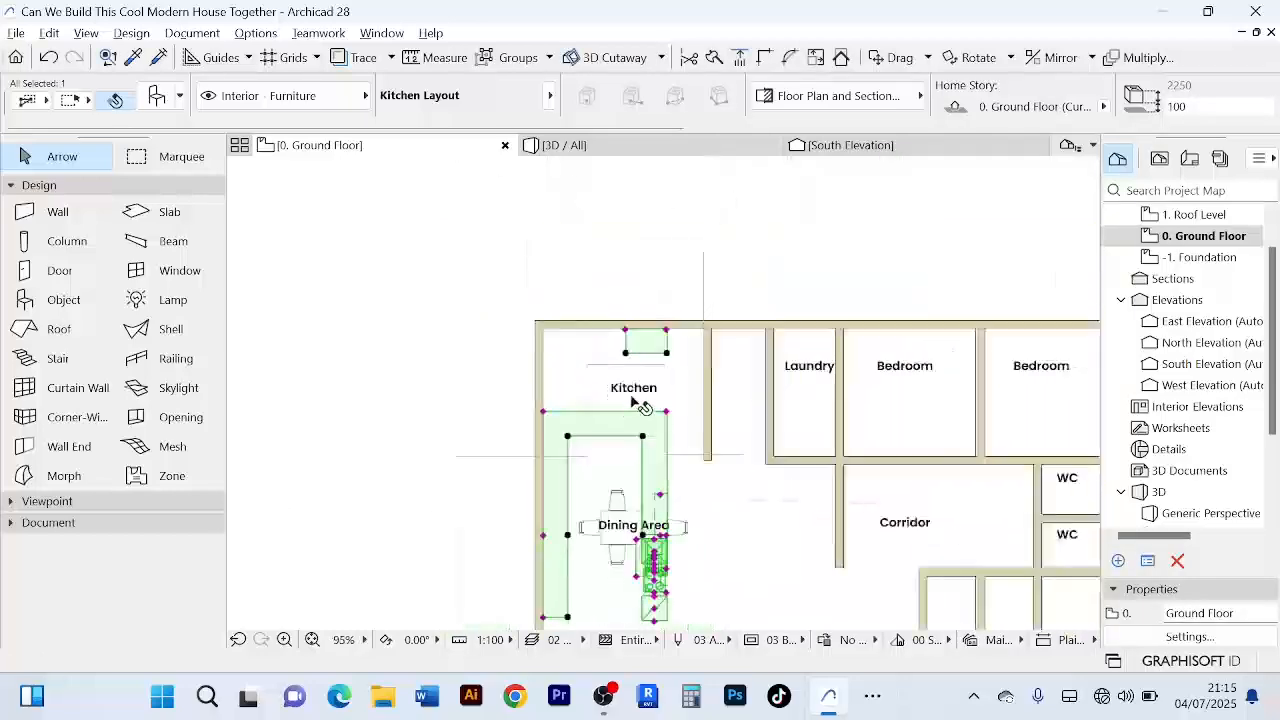
pyautogui.click(568, 450)
# - Delete the custom kitchen layout that overlaps the dining and living areas
pyautogui.scroll(5, 570, 460)
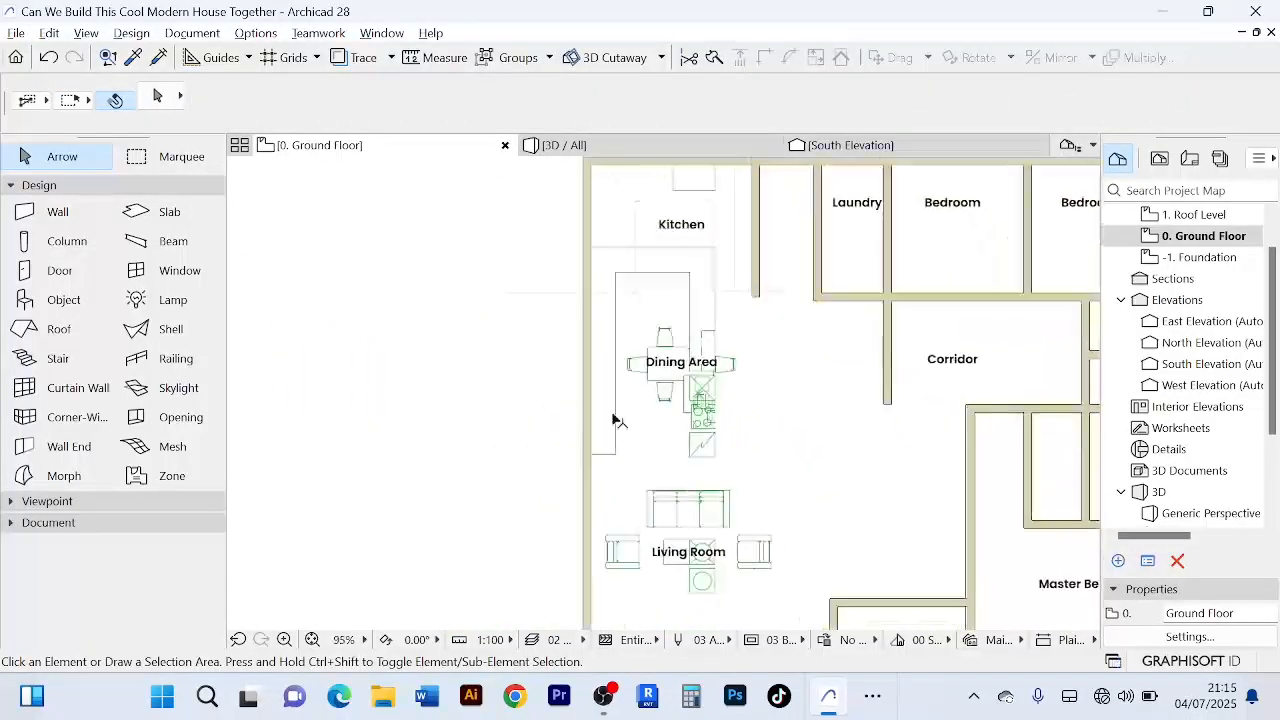
pyautogui.click(613, 418)
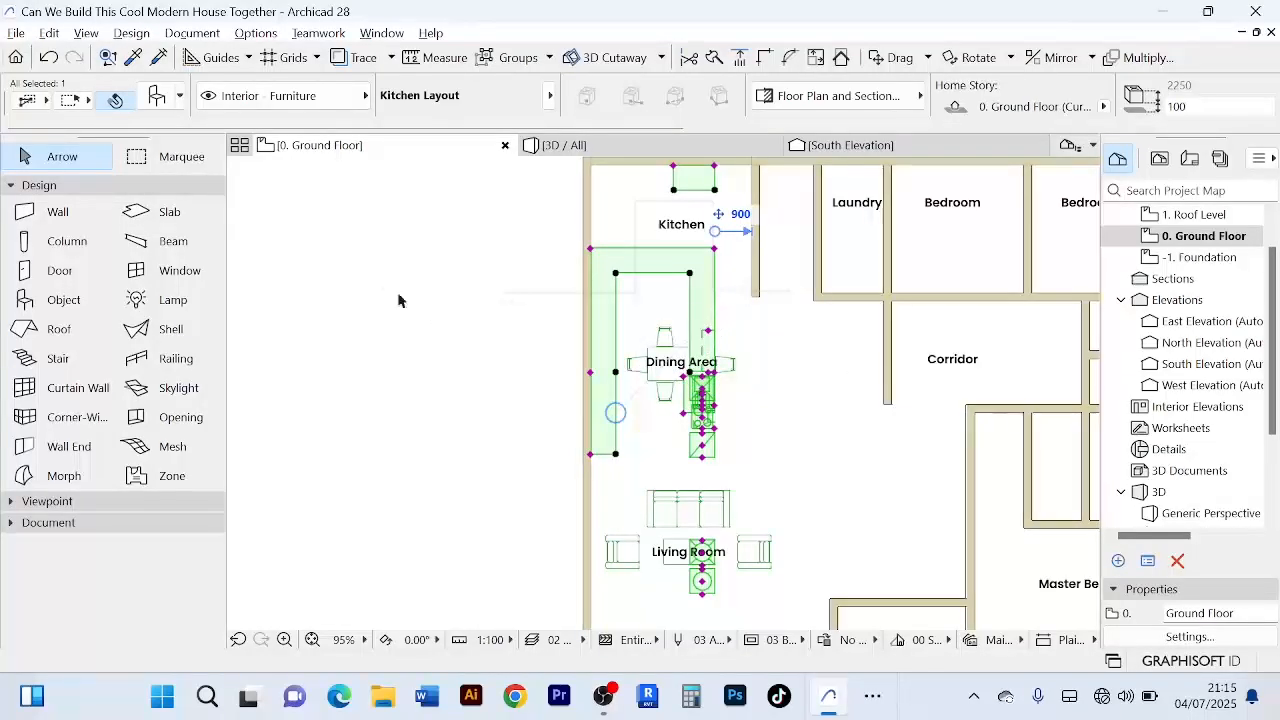
pyautogui.rightClick(374, 264)
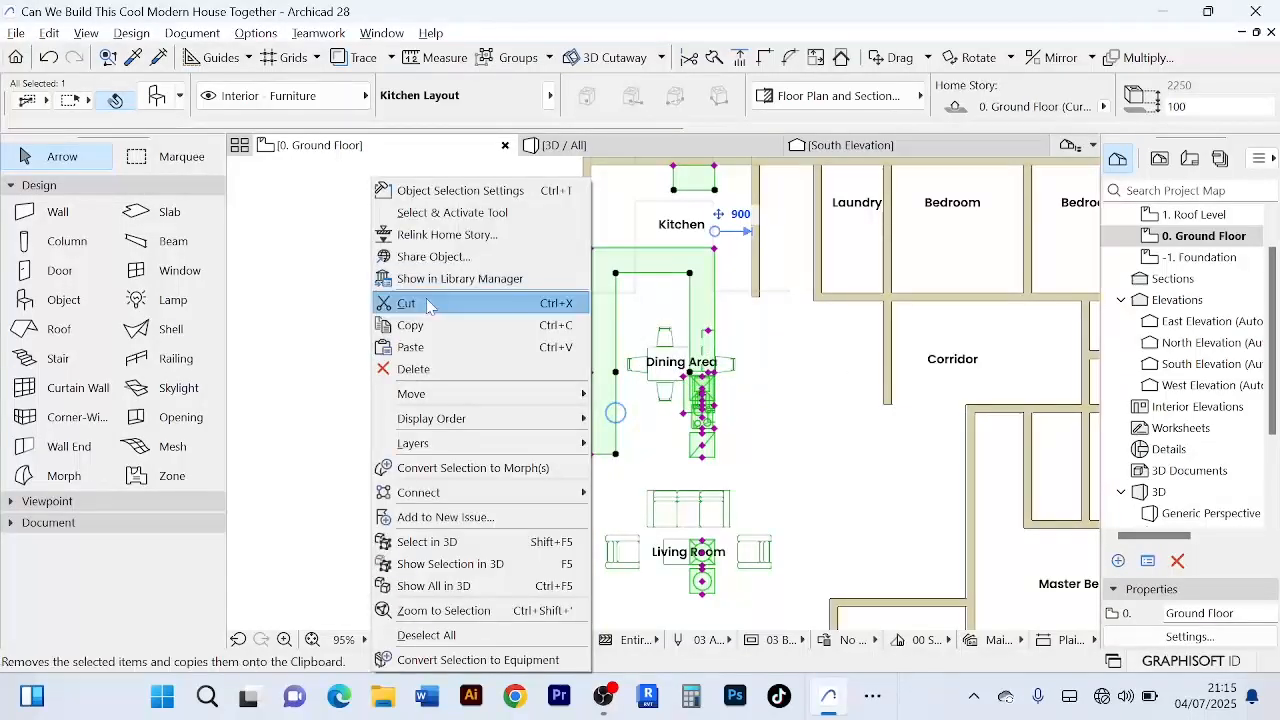
pyautogui.click(459, 635)
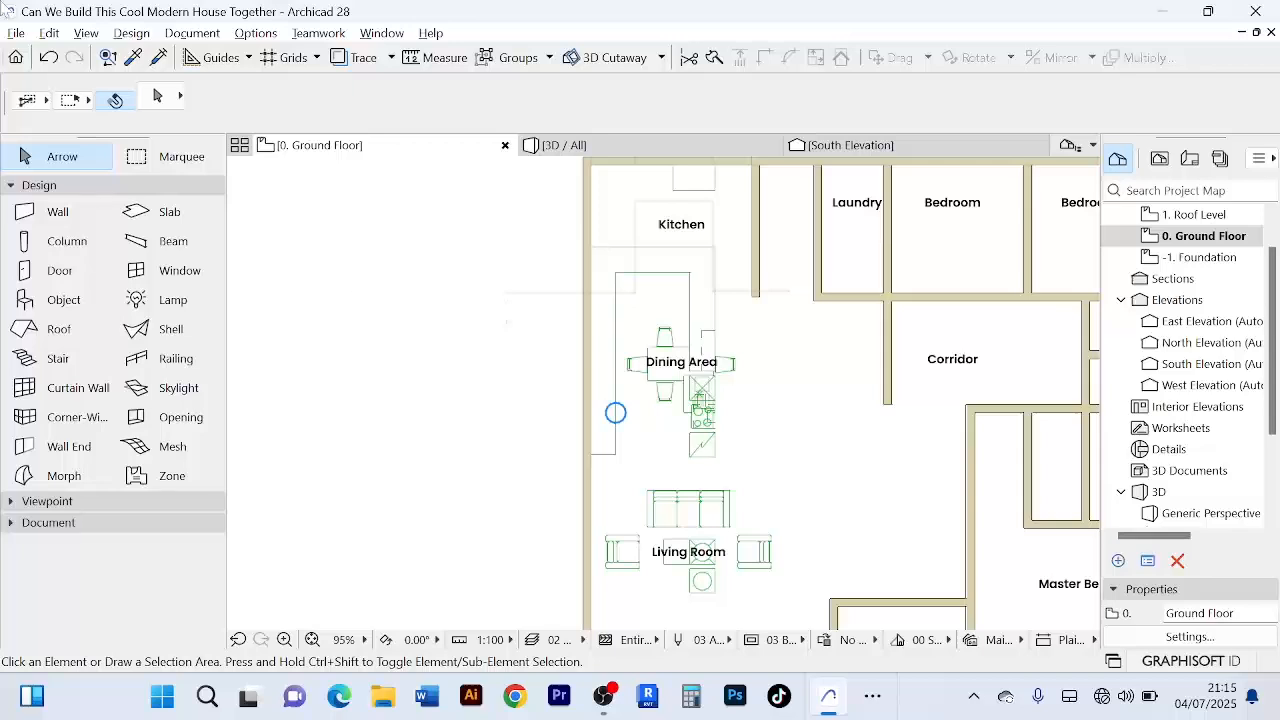
pyautogui.click(605, 360)
pyautogui.scroll(-3, 520, 368)
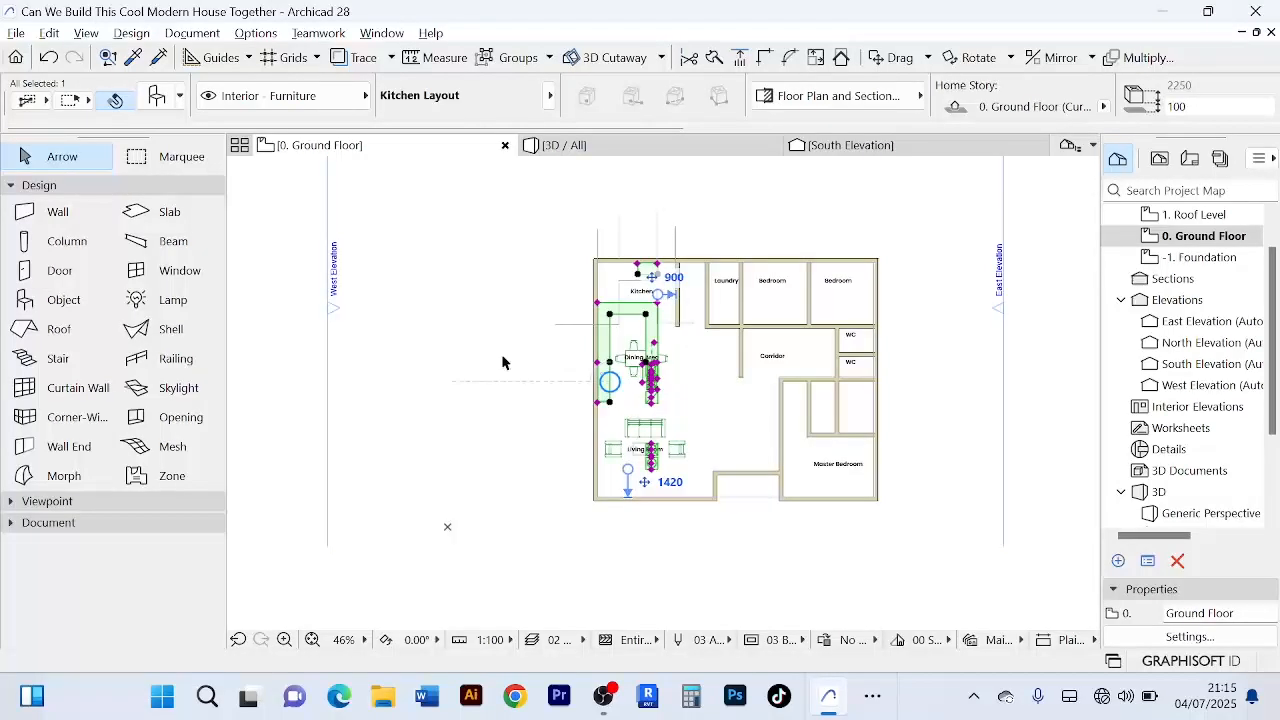
pyautogui.press('Escape')
pyautogui.scroll(4, 629, 350)
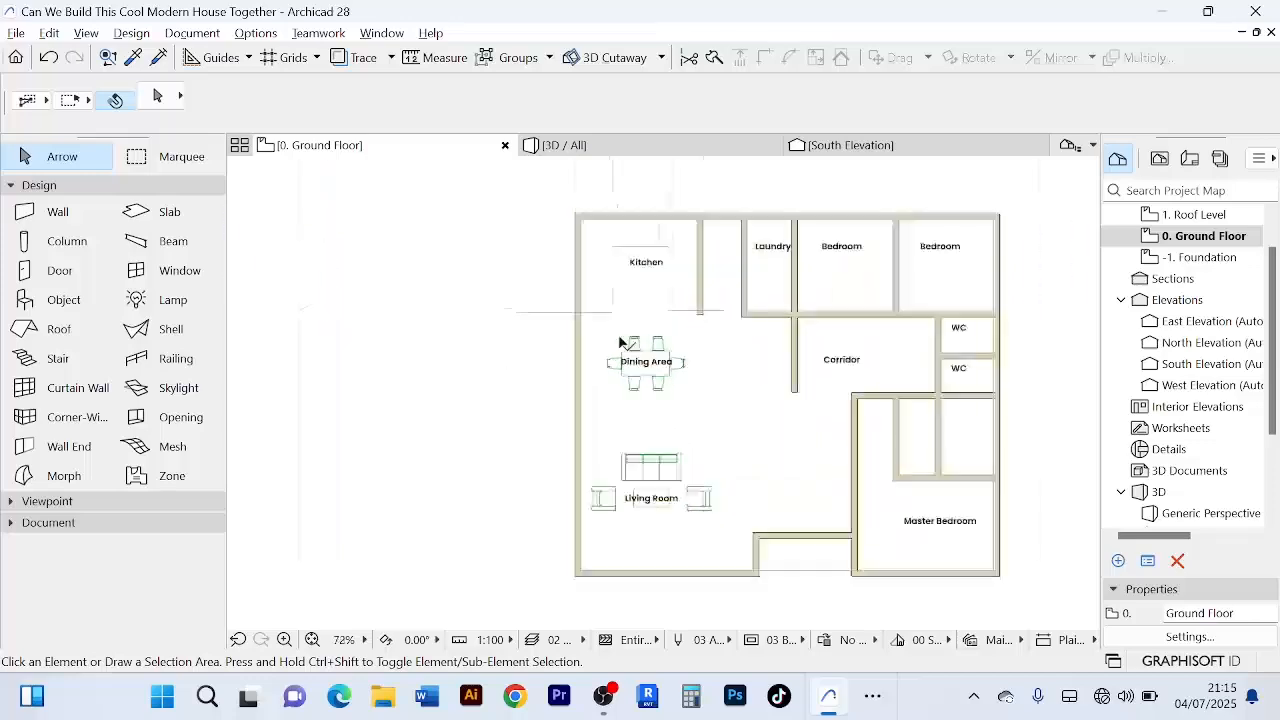
# - Set the Kitchen Layout object's default layout type to Galley and accept the object settings
pyautogui.scroll(-3, 391, 224)
pyautogui.moveTo(420, 250); pyautogui.dragTo(406, 305, button='middle')
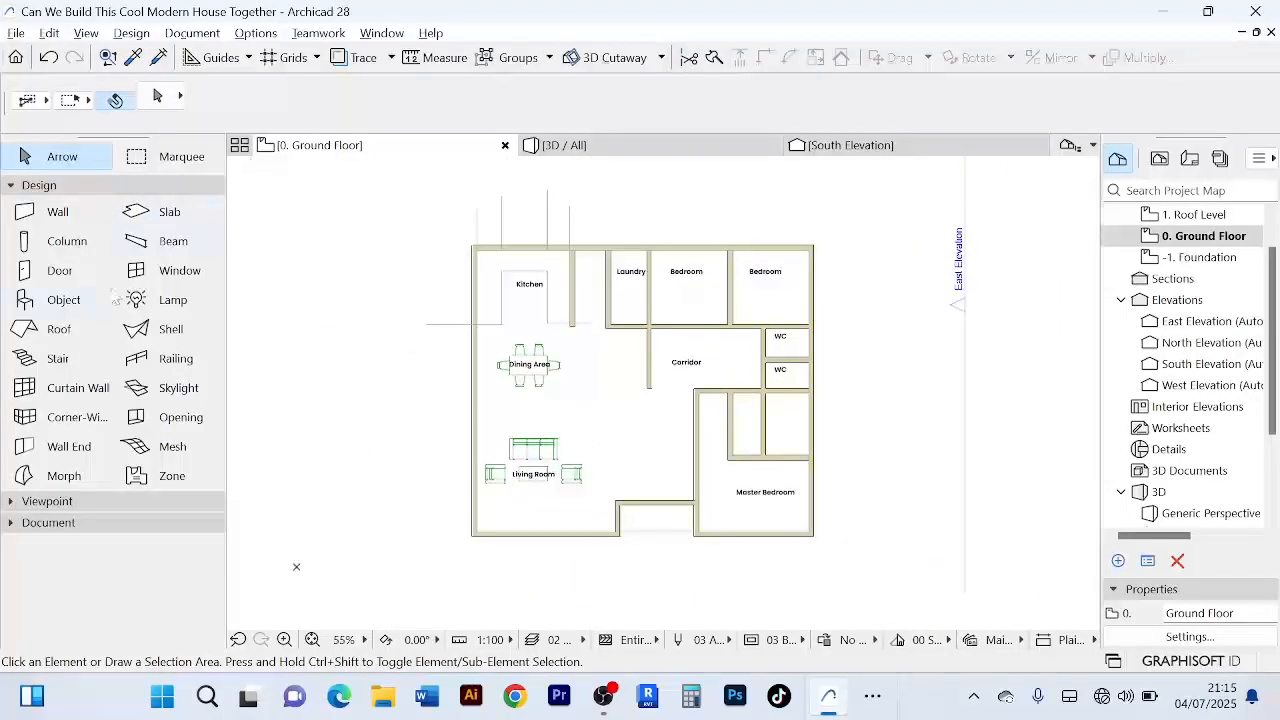
pyautogui.click(64, 300)
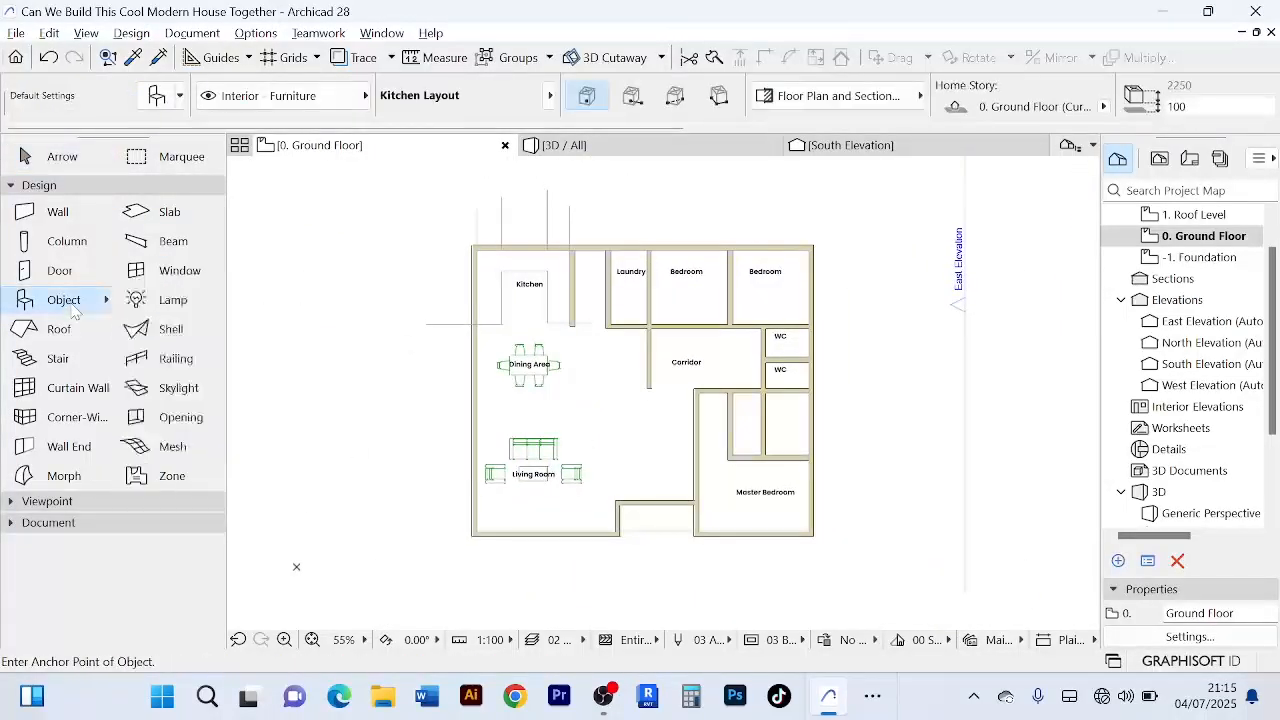
pyautogui.doubleClick(64, 300)
pyautogui.click(658, 250)
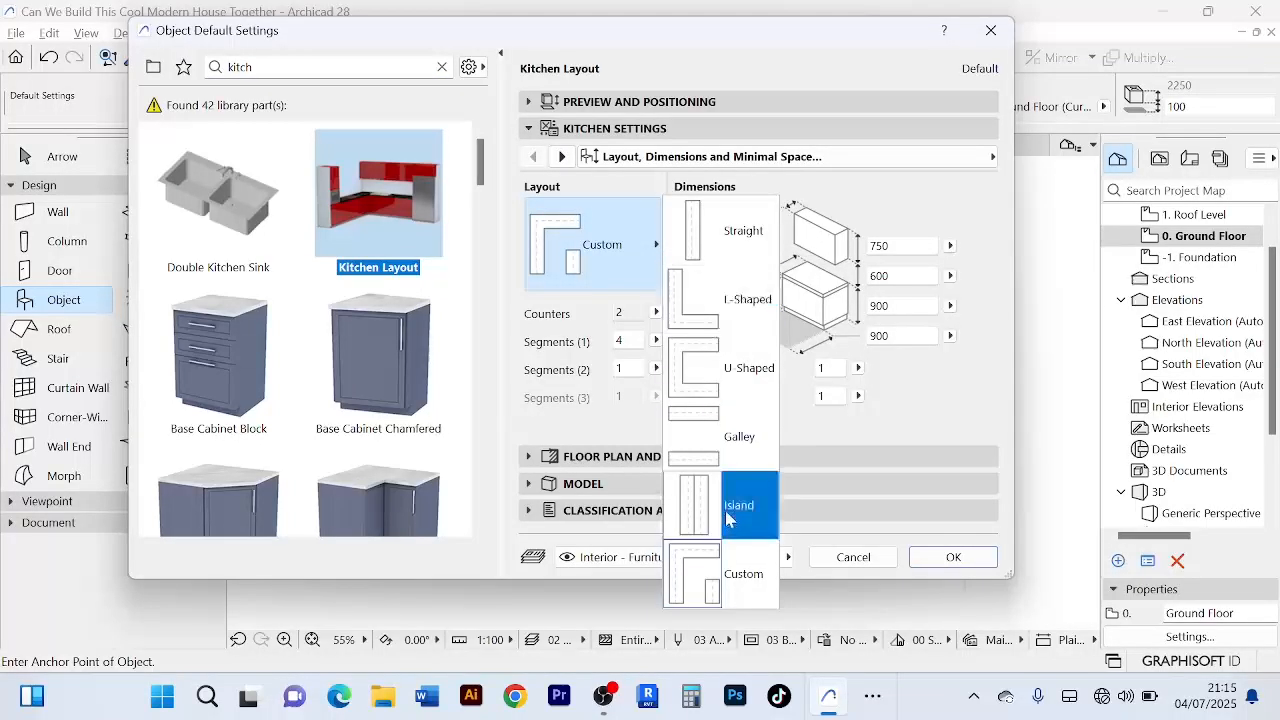
pyautogui.click(731, 455)
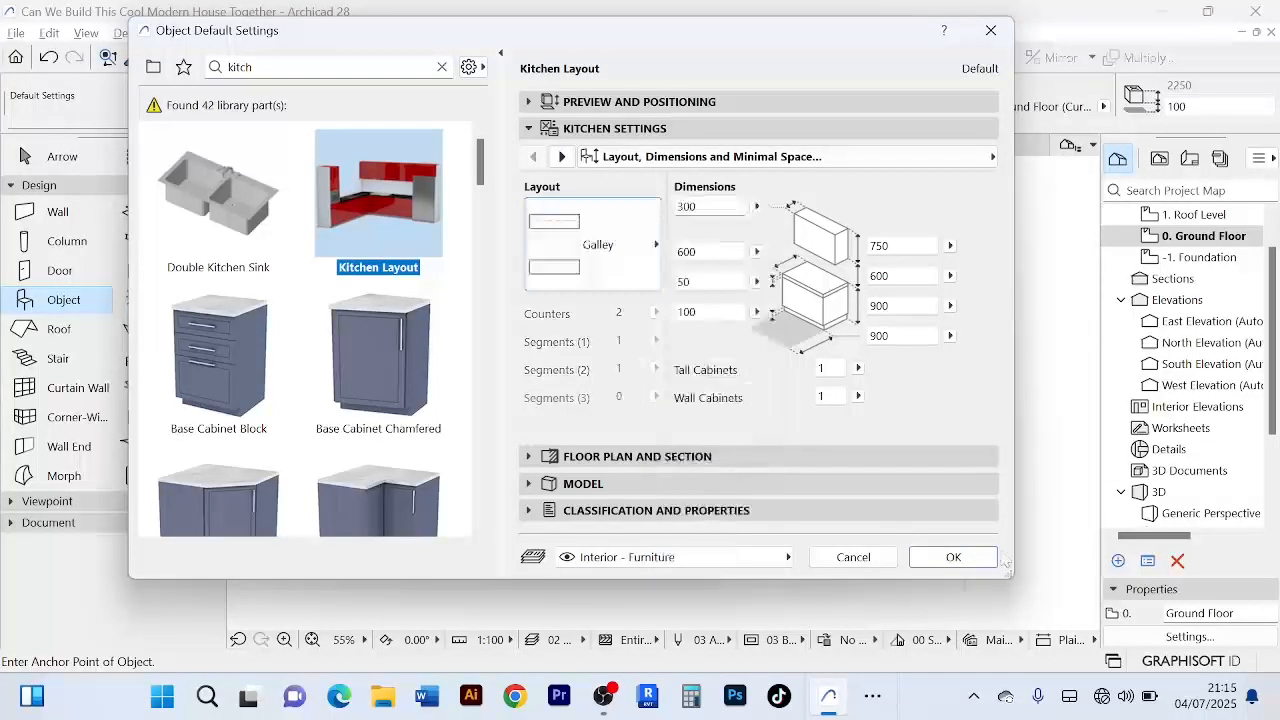
pyautogui.click(952, 557)
# - Place the galley Kitchen Layout object along the kitchen's north wall and leave object placement
pyautogui.scroll(4, 528, 257)
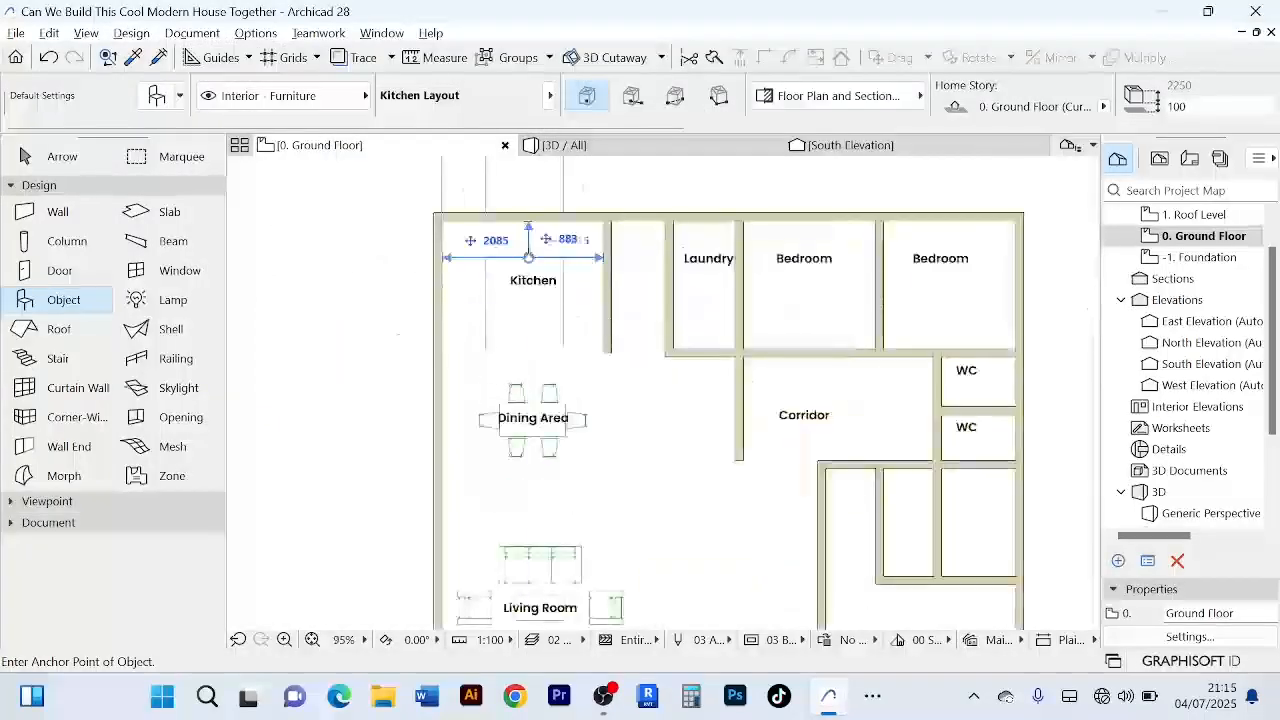
pyautogui.scroll(5, 510, 351)
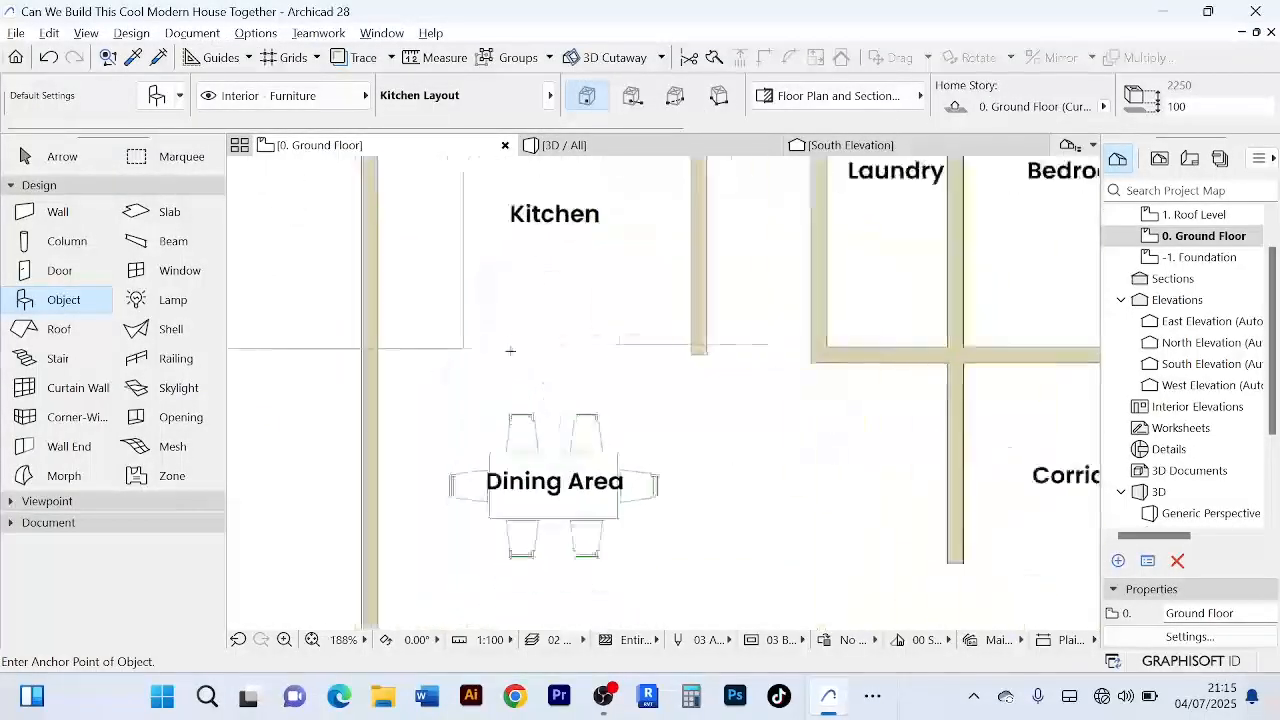
pyautogui.scroll(-7, 510, 351)
pyautogui.click(62, 156)
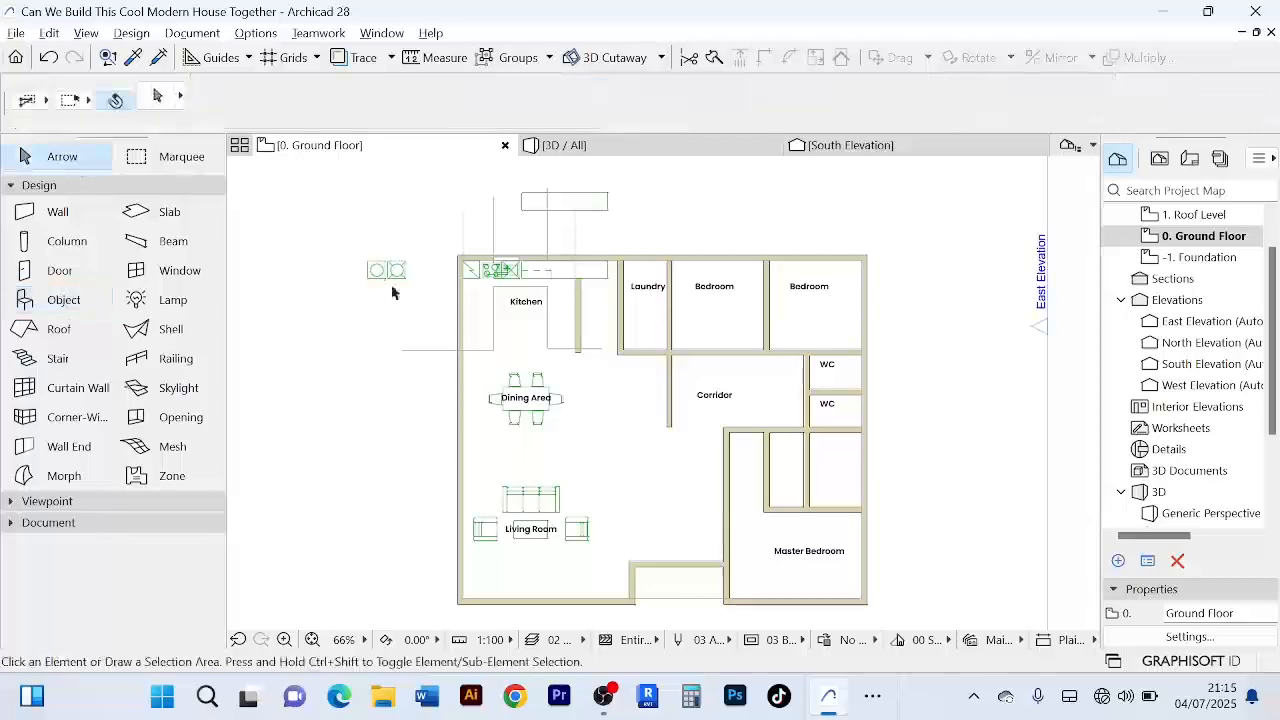
# - Rotate the galley kitchen layout 180° about the northeast corner of its separate counter outside the north wall
pyautogui.scroll(4, 529, 264)
pyautogui.click(566, 263)
pyautogui.scroll(-6, 567, 275)
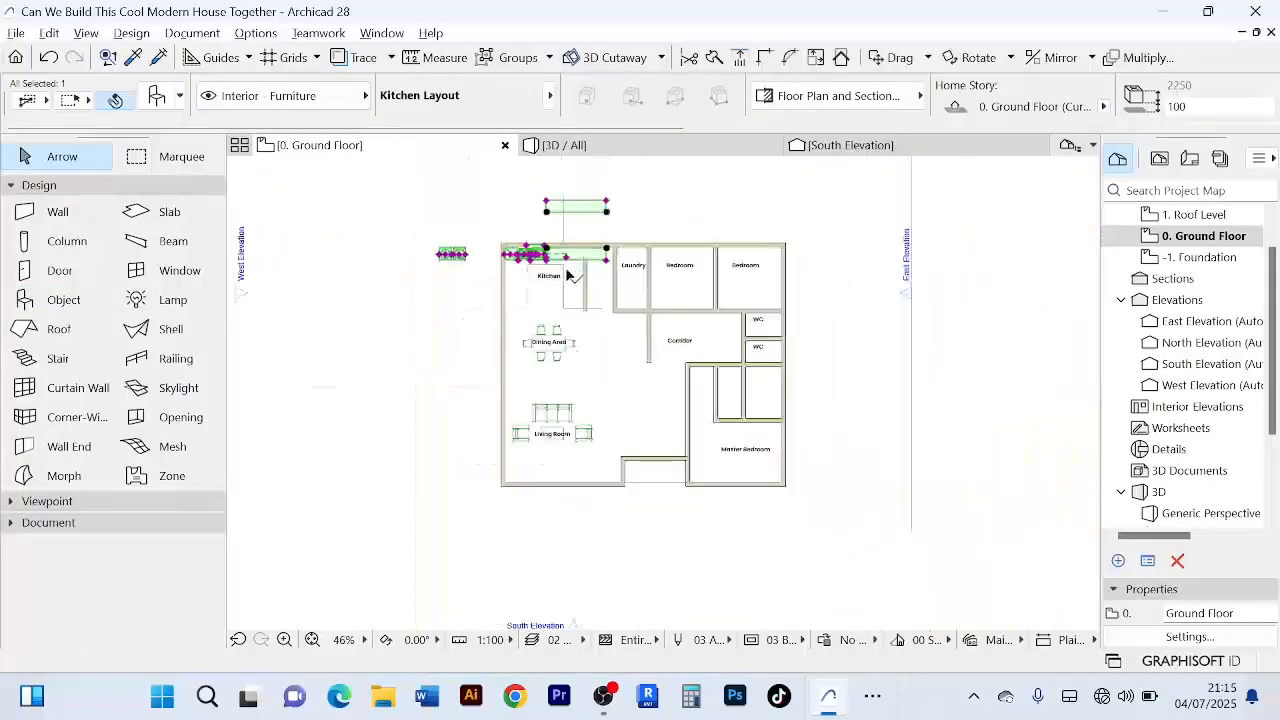
pyautogui.scroll(4, 695, 223)
pyautogui.moveTo(694, 223); pyautogui.dragTo(749, 280, button='middle')
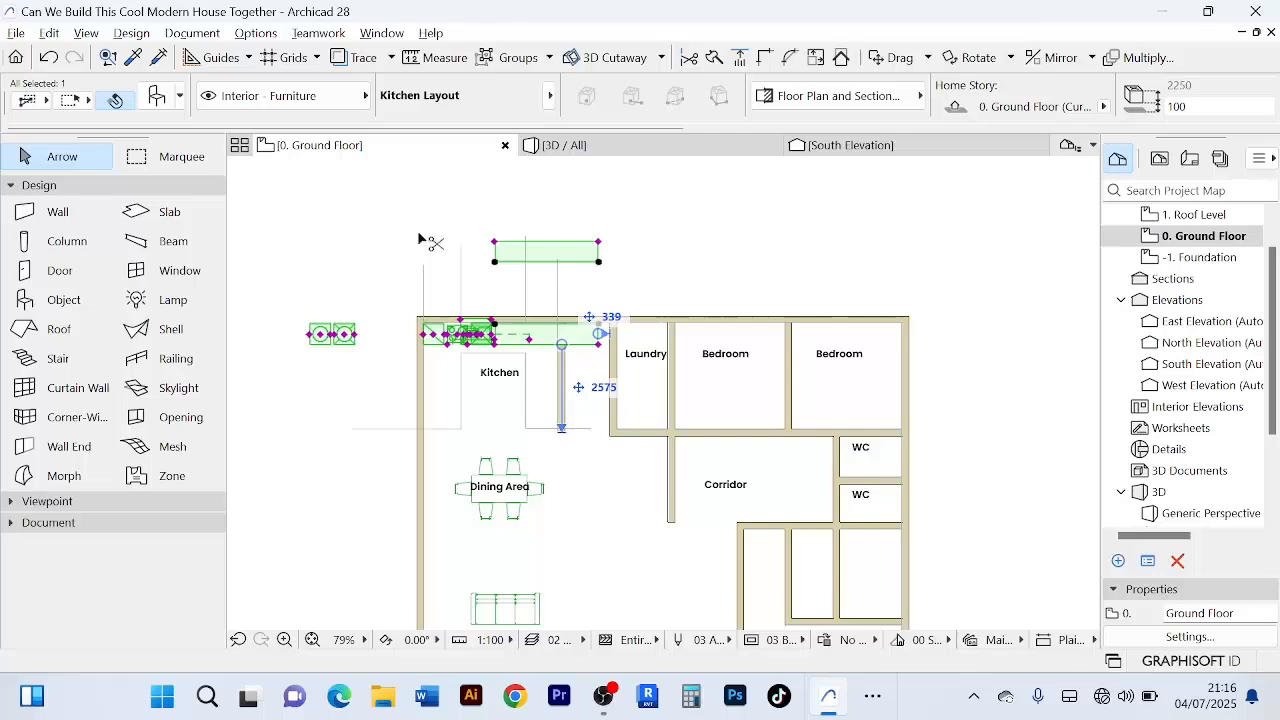
pyautogui.hotkey('ctrl', 'e')
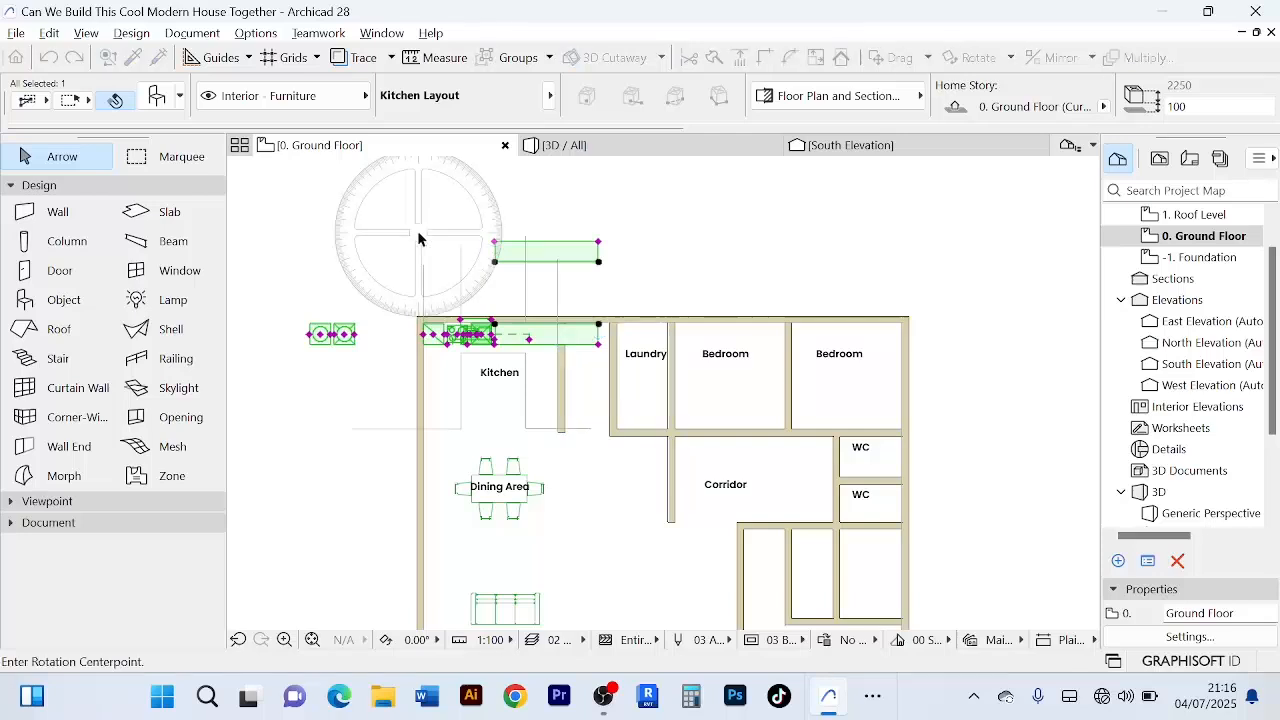
pyautogui.click(598, 242)
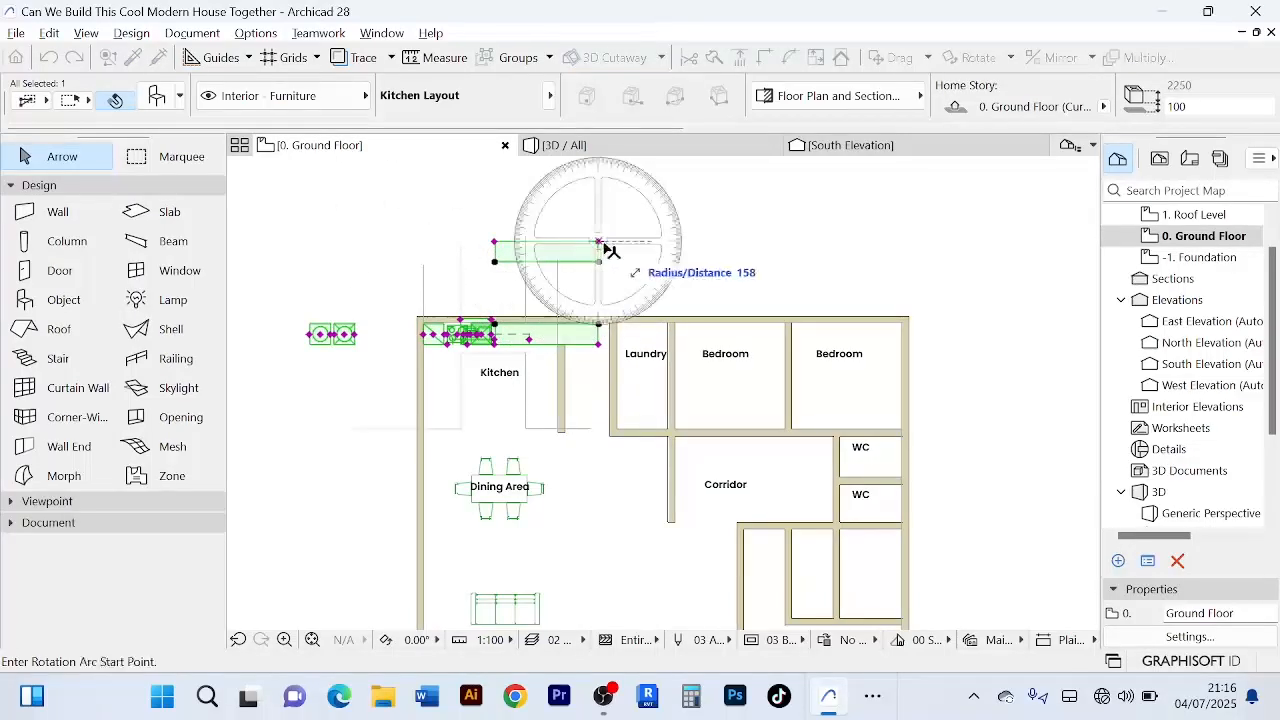
pyautogui.click(598, 601)
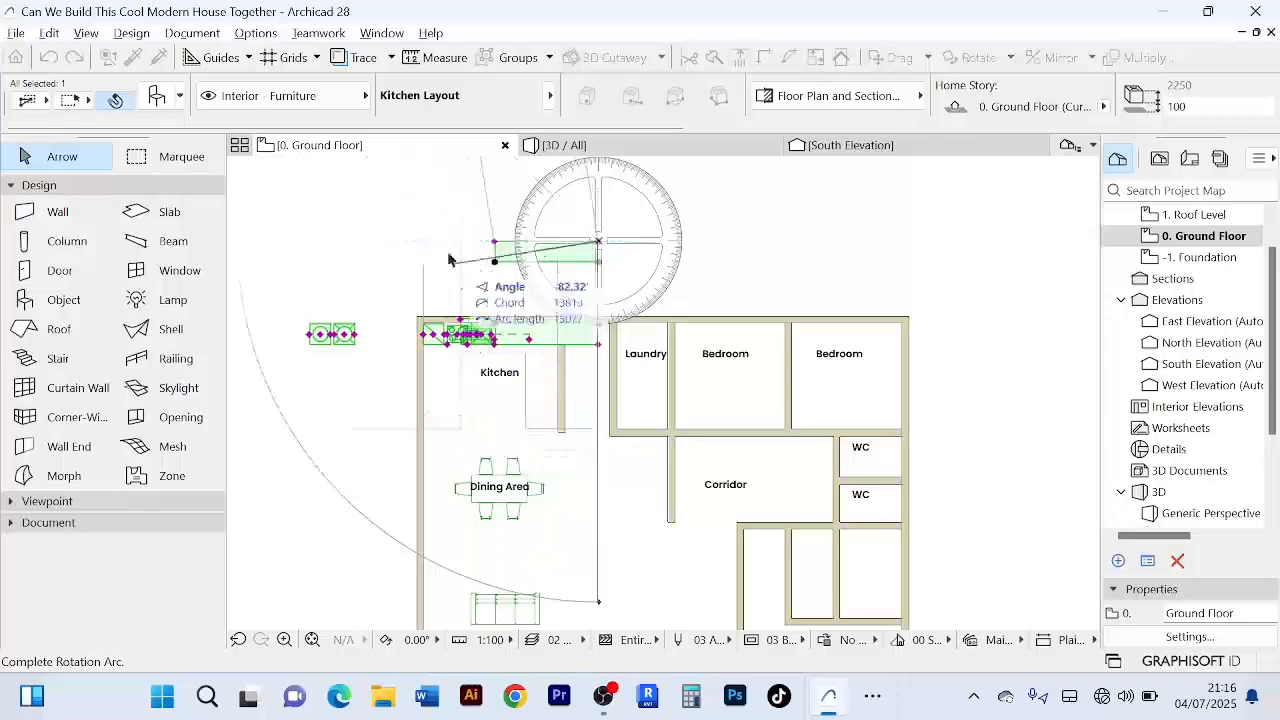
pyautogui.scroll(-1, 487, 204)
pyautogui.moveTo(609, 228); pyautogui.dragTo(606, 390, button='middle')
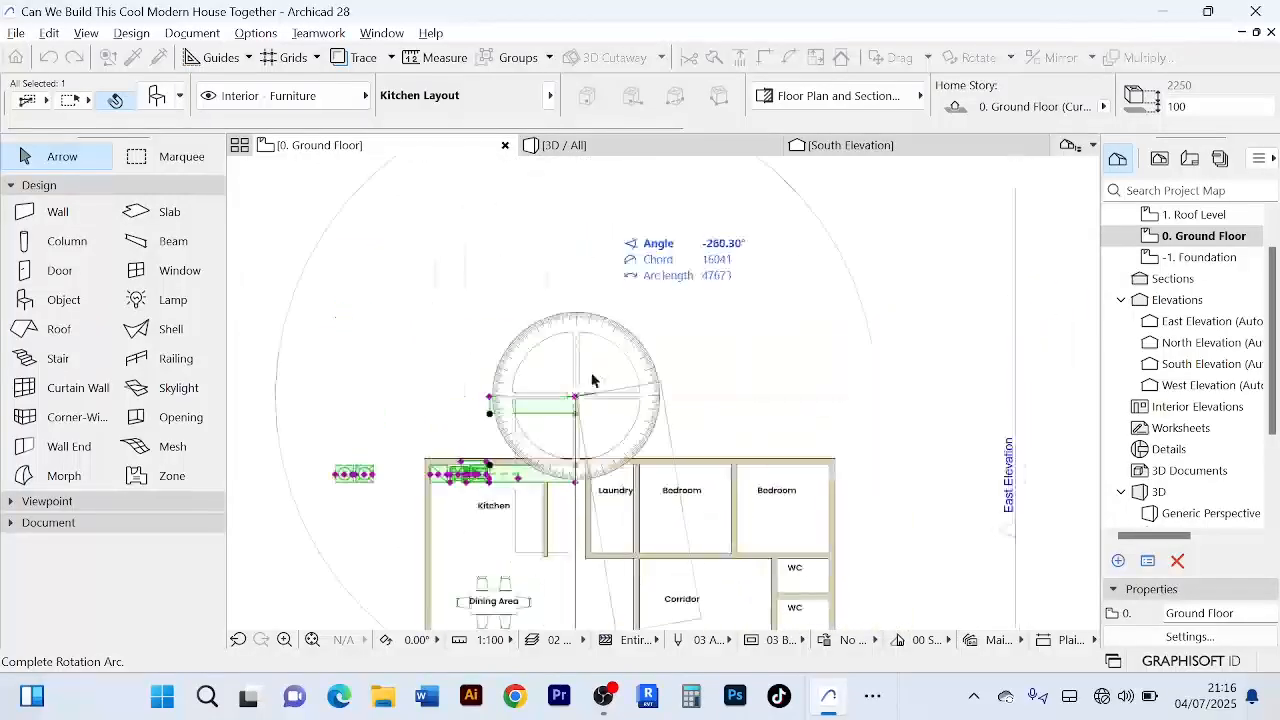
pyautogui.click(590, 338)
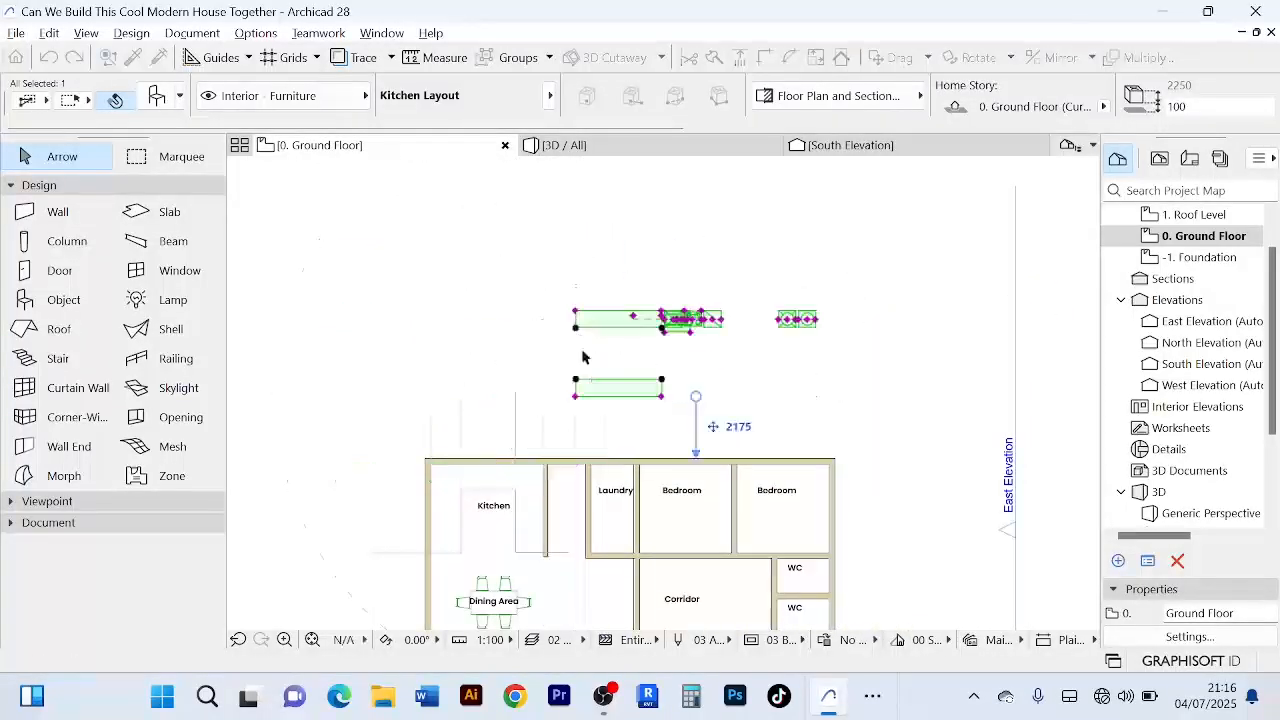
# - Move the rotated galley layout so its main counter fits the kitchen's northwest inner corner, and deselect it
pyautogui.scroll(1, 617, 400)
pyautogui.scroll(-2, 617, 400)
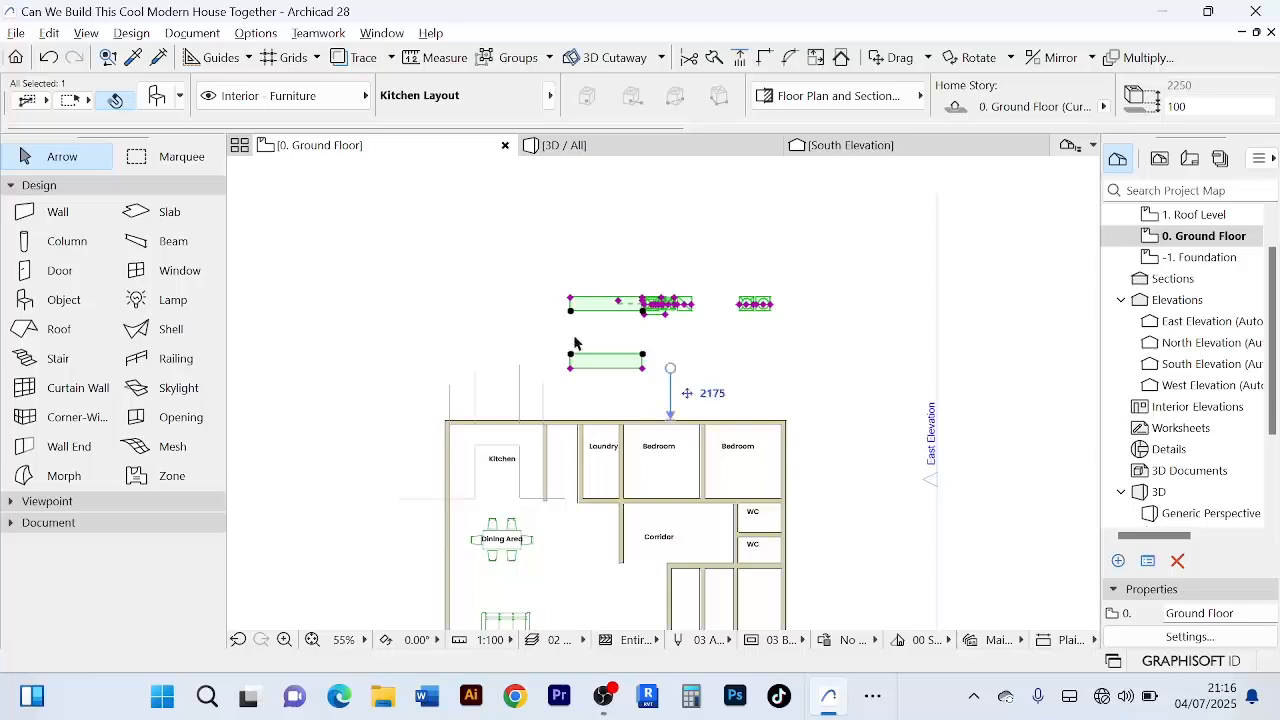
pyautogui.hotkey('ctrl', 'd')
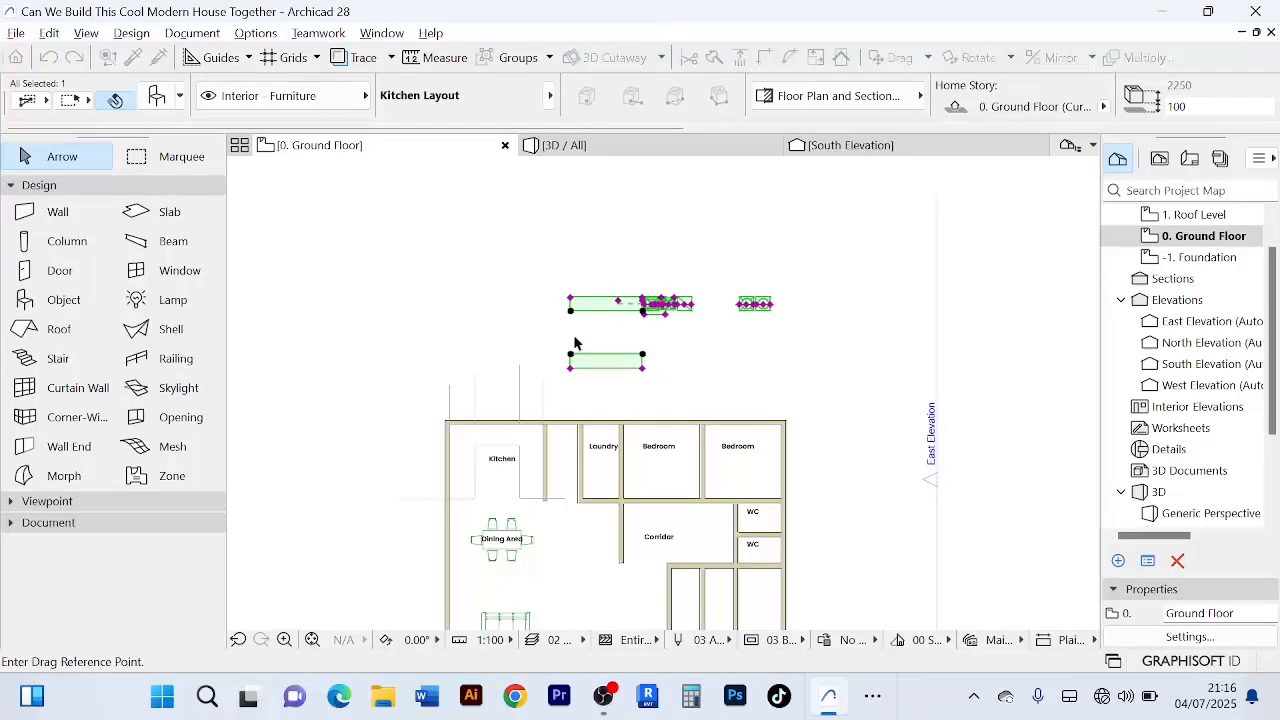
pyautogui.click(571, 310)
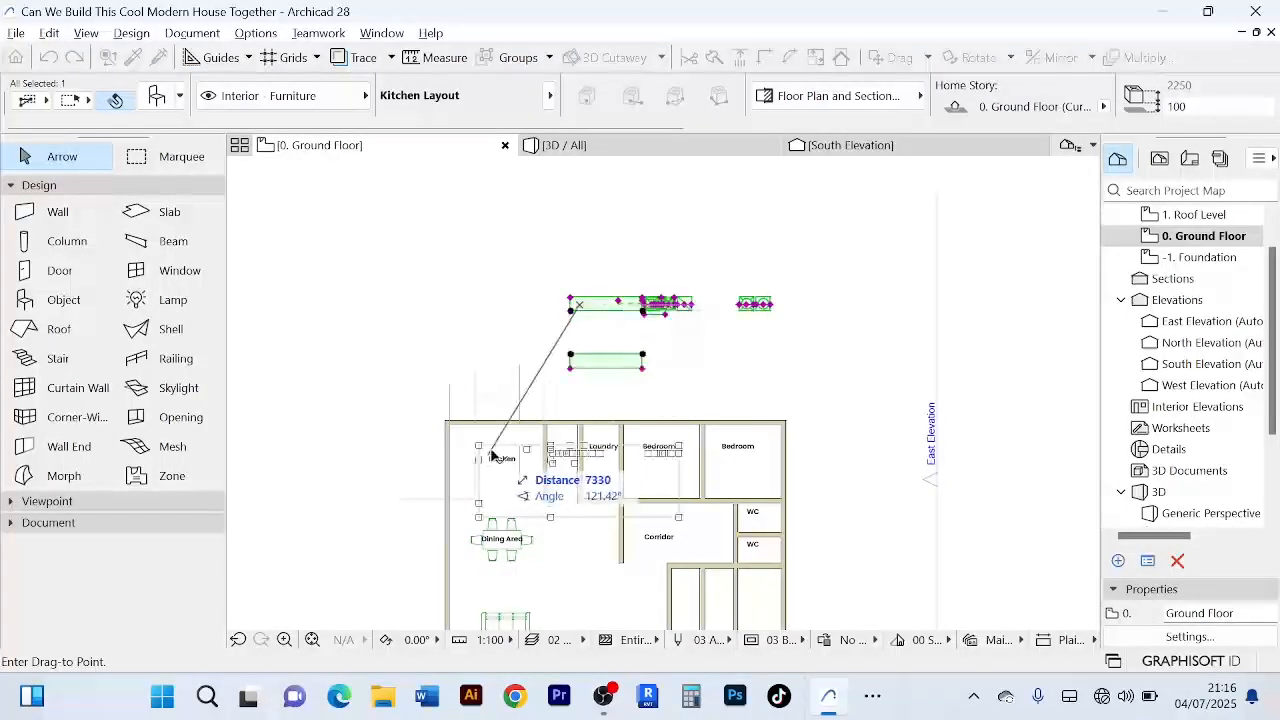
pyautogui.scroll(5, 463, 443)
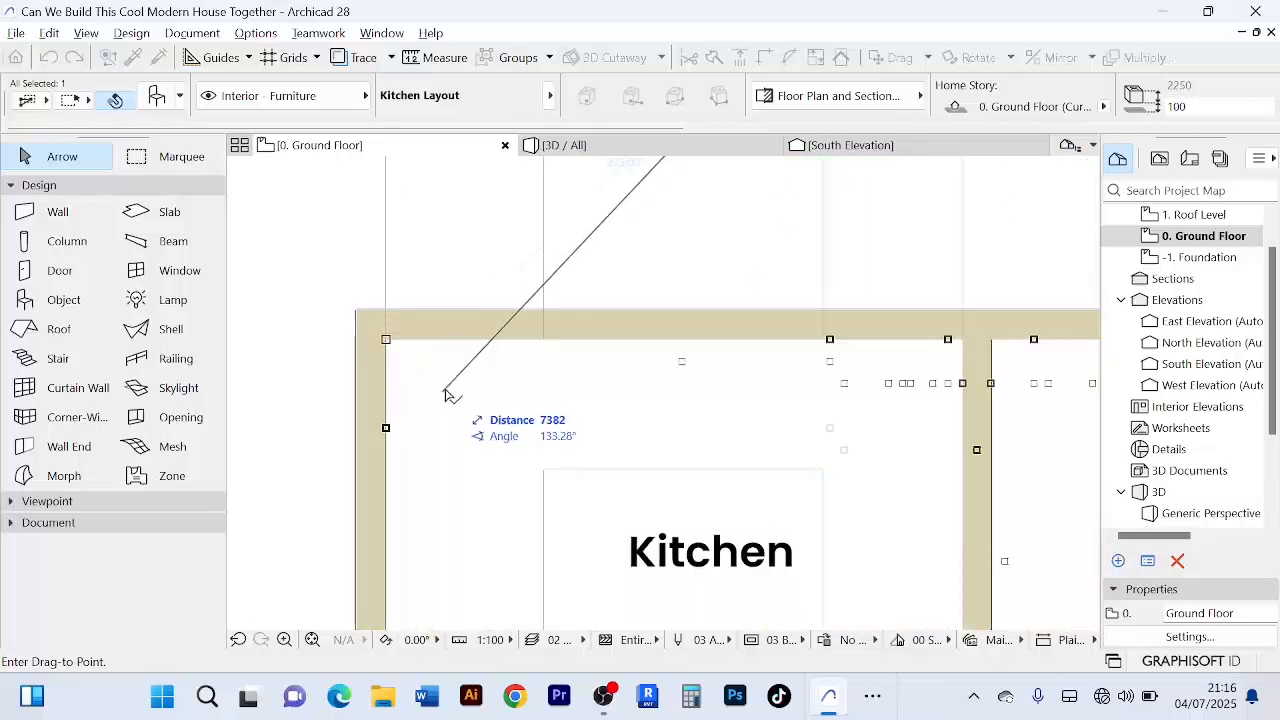
pyautogui.click(449, 398)
pyautogui.scroll(-4, 453, 401)
pyautogui.click(791, 256)
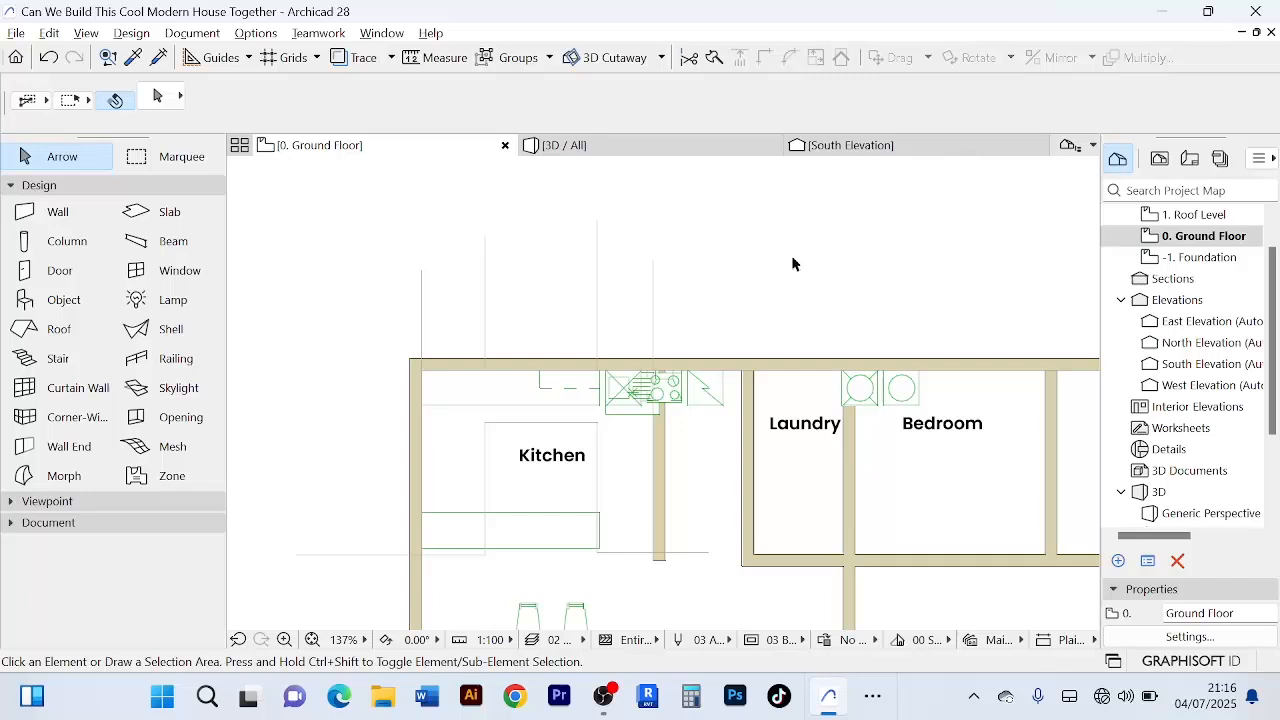
# - Delete the kitchen's two vertical counter guide lines and the horizontal guide lines crossing the west wall and the partition end
pyautogui.click(486, 489)
pyautogui.press('Delete')
pyautogui.moveTo(309, 520); pyautogui.dragTo(367, 591)
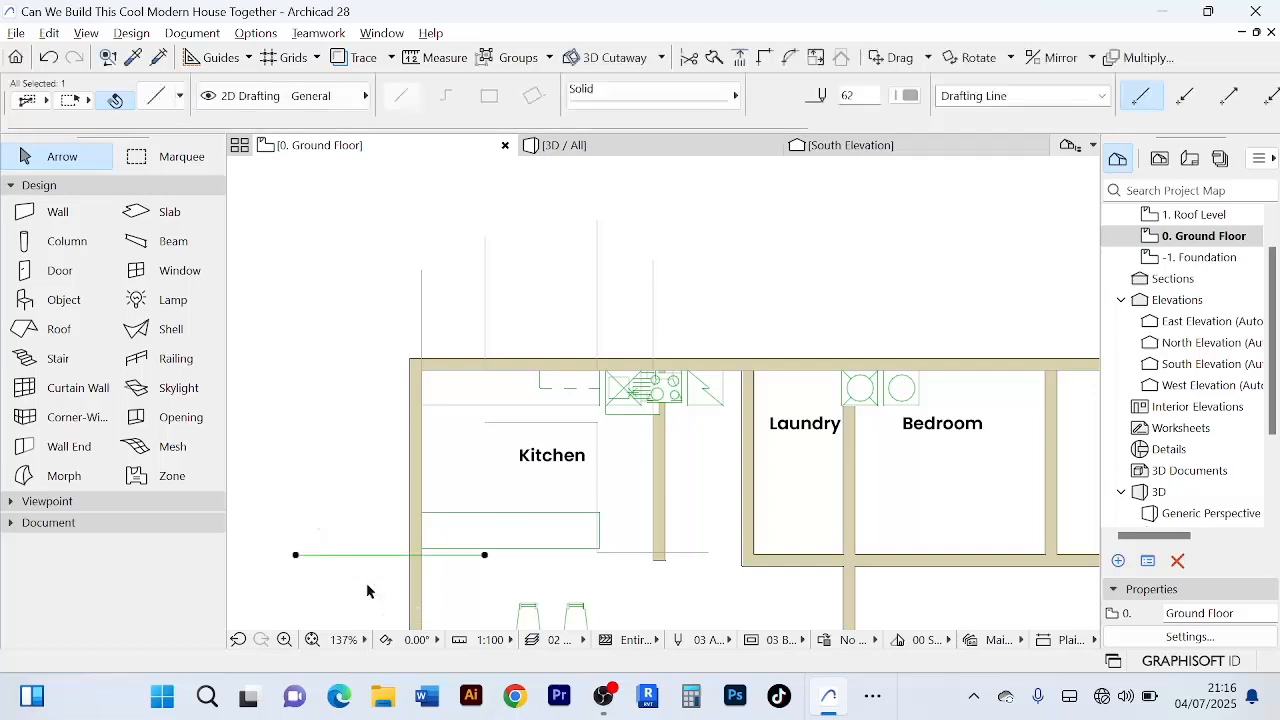
pyautogui.press('Delete')
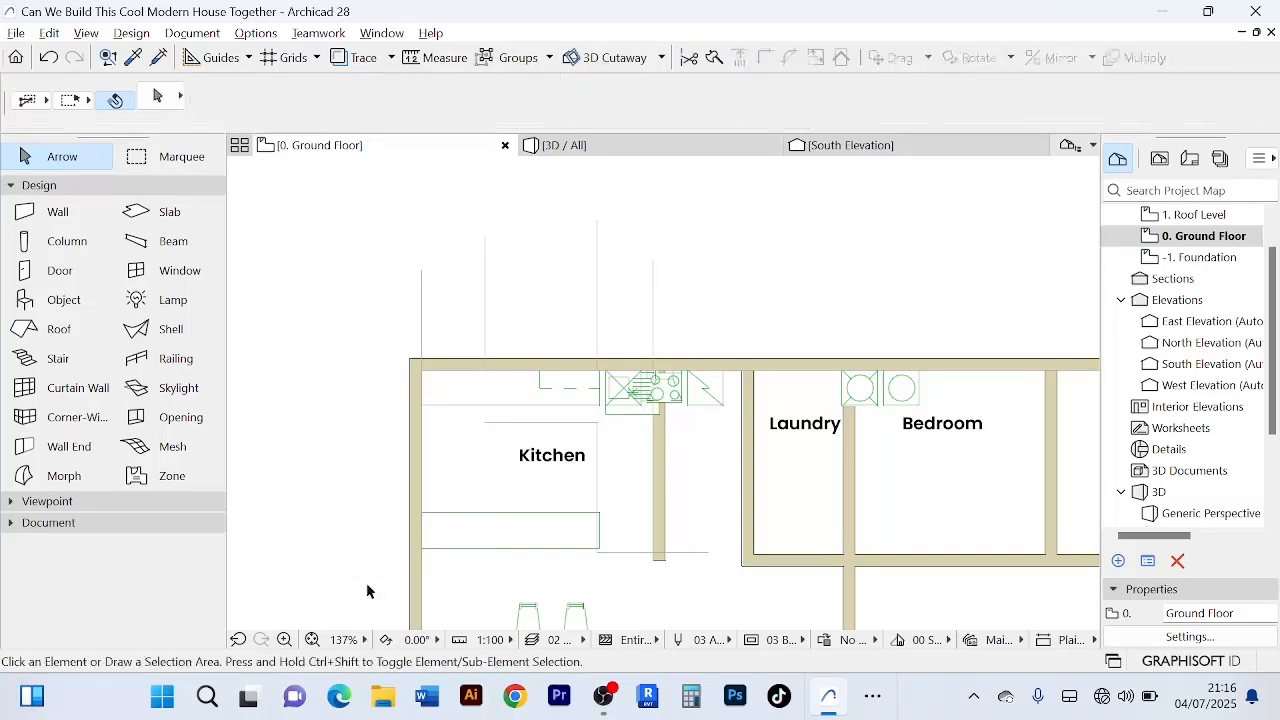
pyautogui.click(630, 553)
pyautogui.press('Delete')
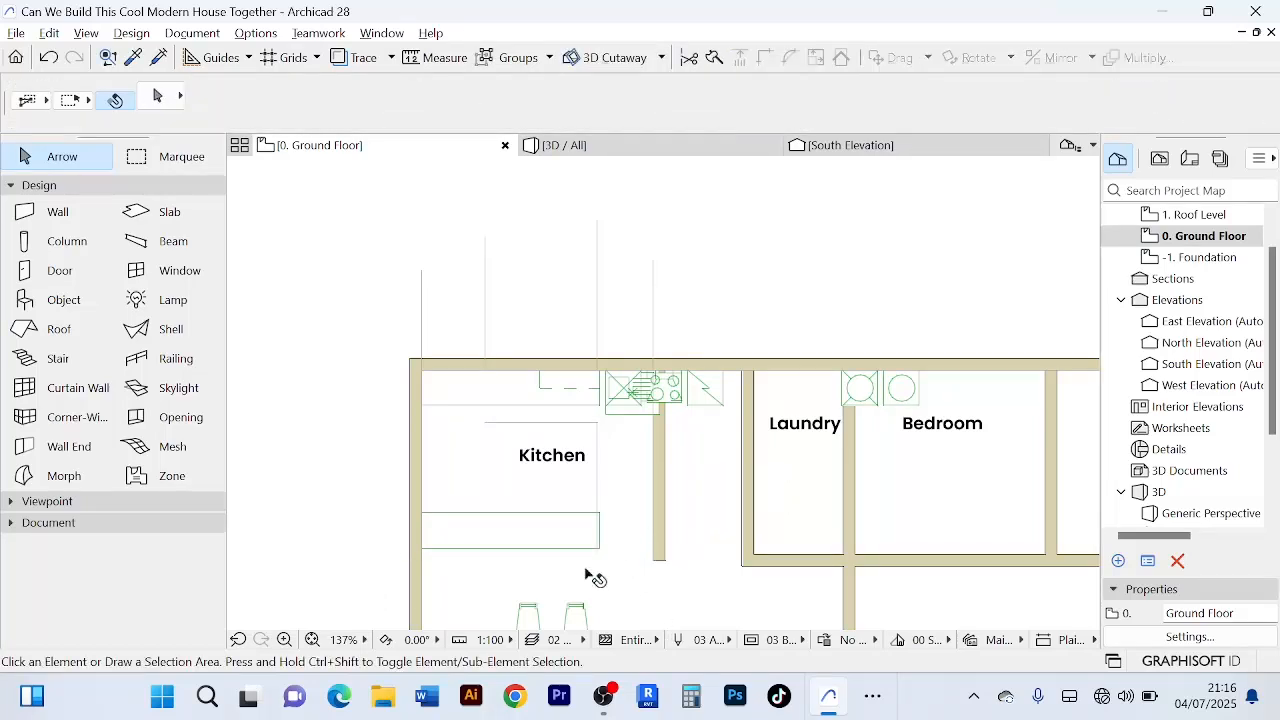
pyautogui.click(600, 488)
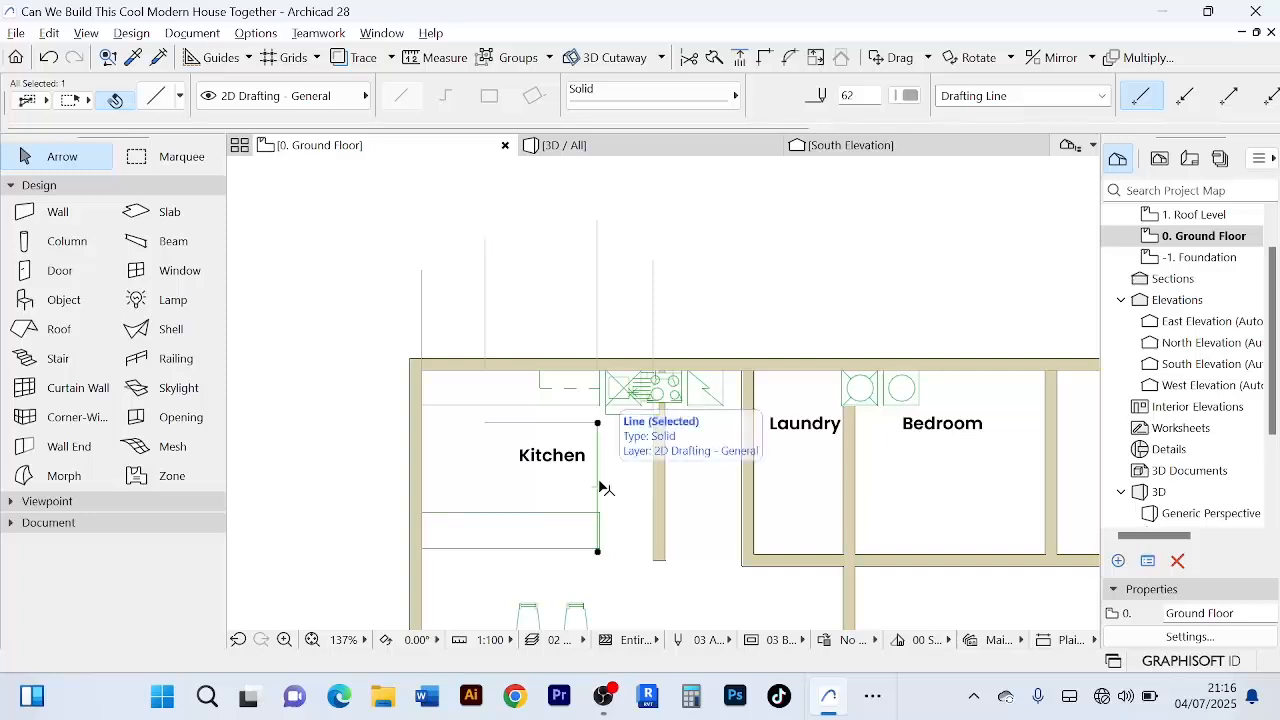
pyautogui.press('Delete')
pyautogui.scroll(4, 554, 430)
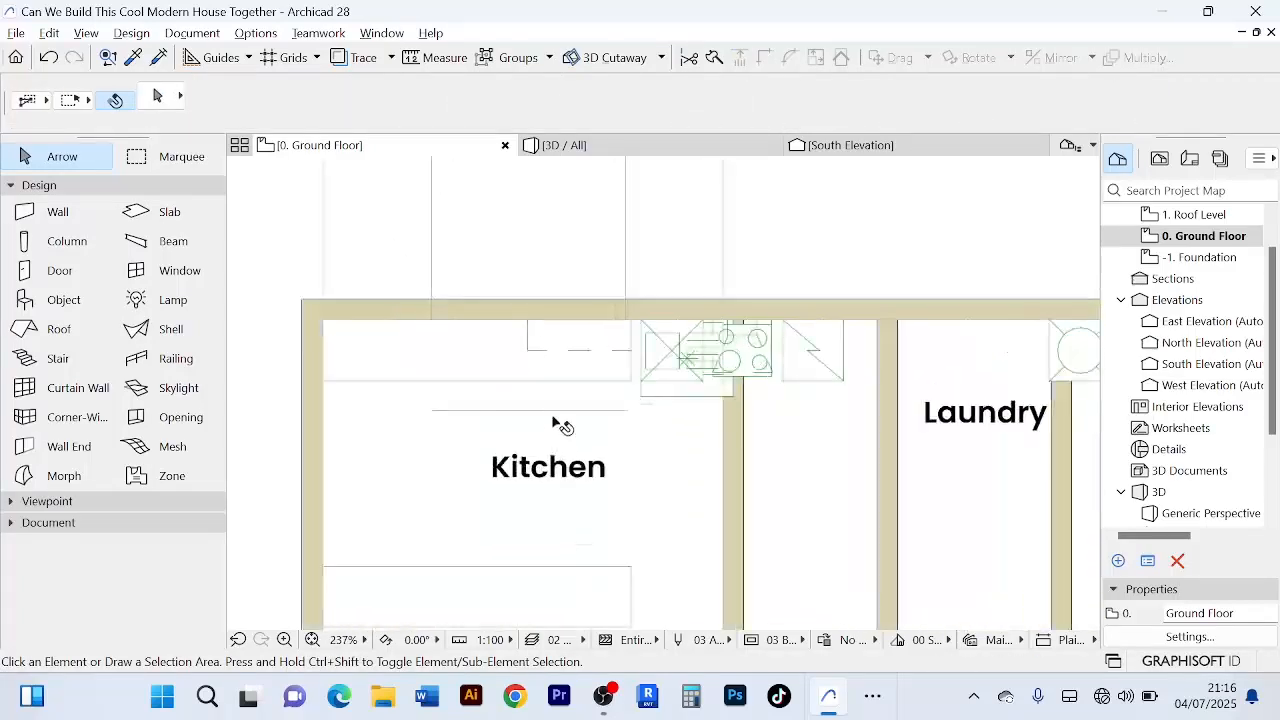
# - Delete the remaining horizontal guide line in the kitchen and the vertical guide lines extending above the north wall
pyautogui.click(556, 412)
pyautogui.press('Delete')
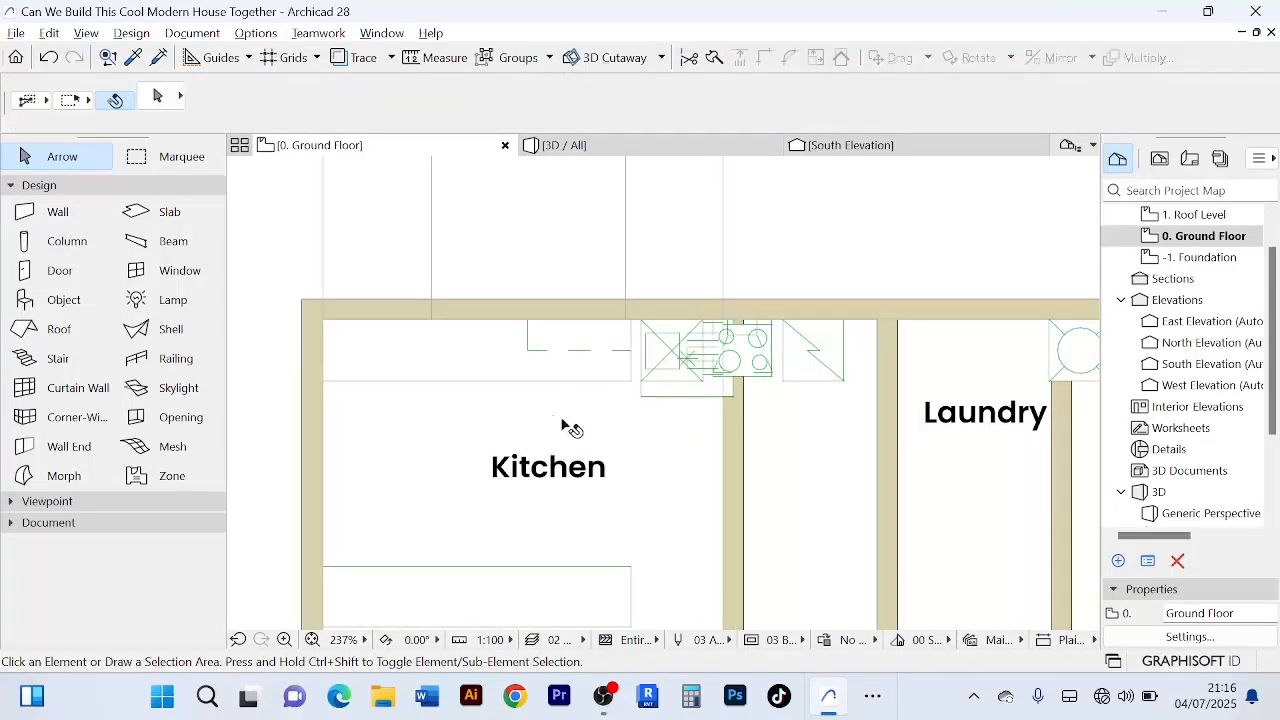
pyautogui.scroll(-4, 562, 420)
pyautogui.moveTo(708, 306); pyautogui.dragTo(410, 264)
pyautogui.press('Delete')
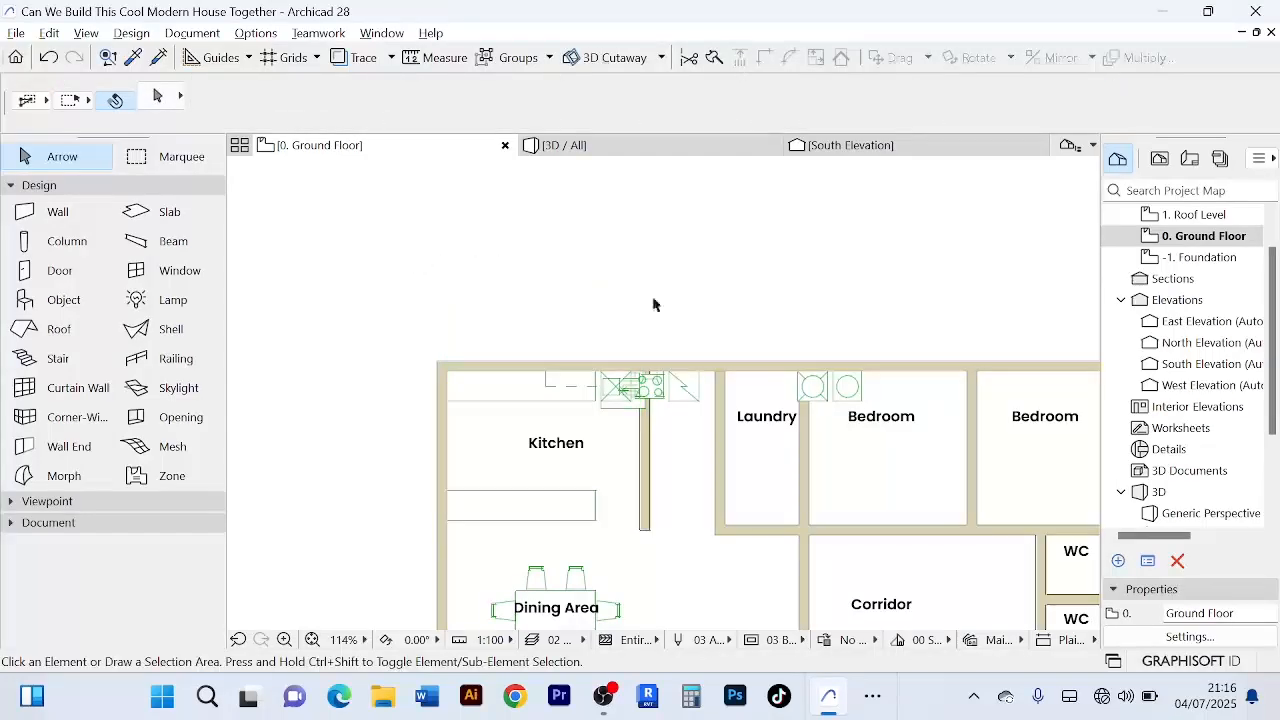
# - Shorten the galley layout's north-wall counter by stretching its east end toward the kitchen's northwest corner
pyautogui.click(566, 391)
pyautogui.scroll(3, 572, 385)
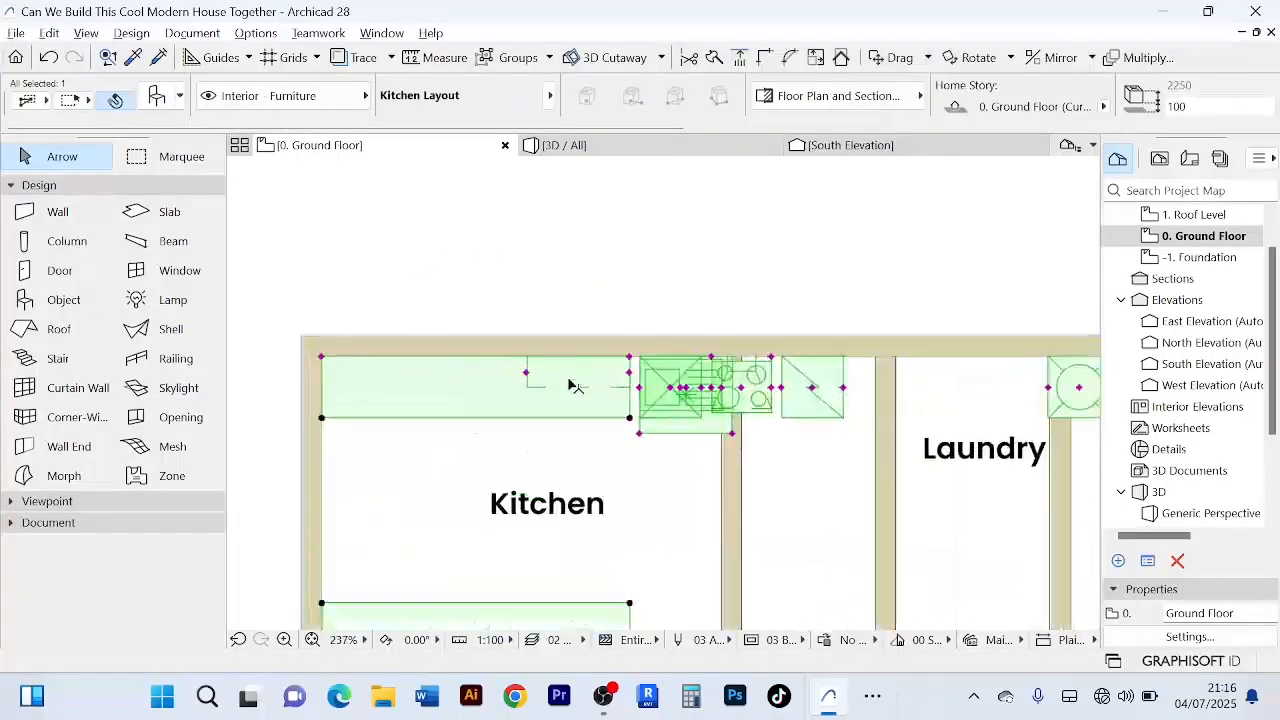
pyautogui.scroll(4, 640, 360)
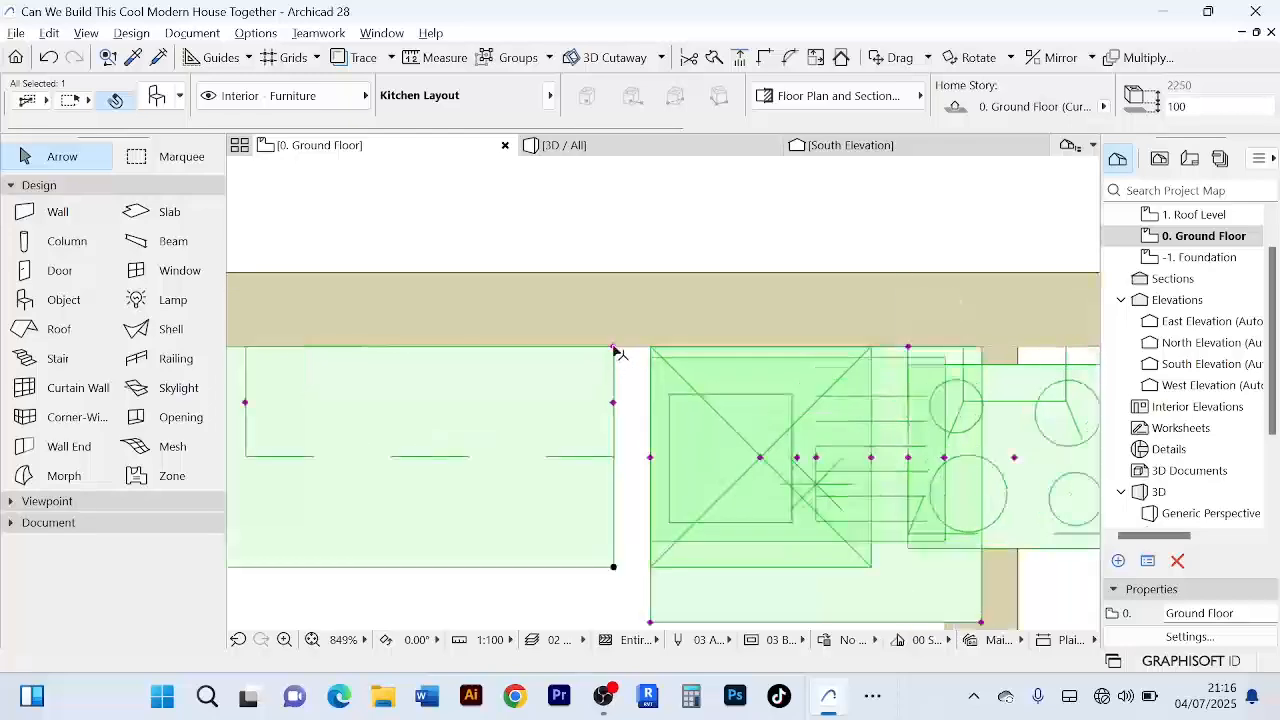
pyautogui.scroll(-2, 617, 356)
pyautogui.scroll(-3, 603, 362)
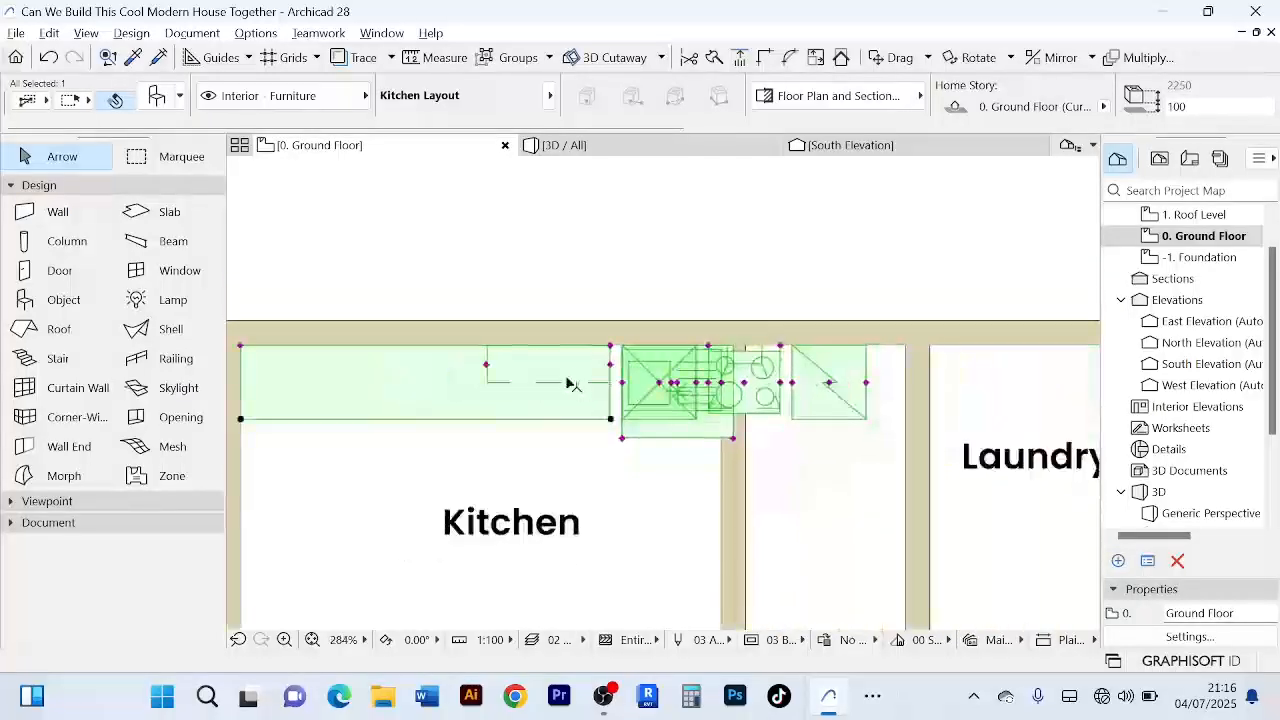
pyautogui.scroll(-2, 690, 340)
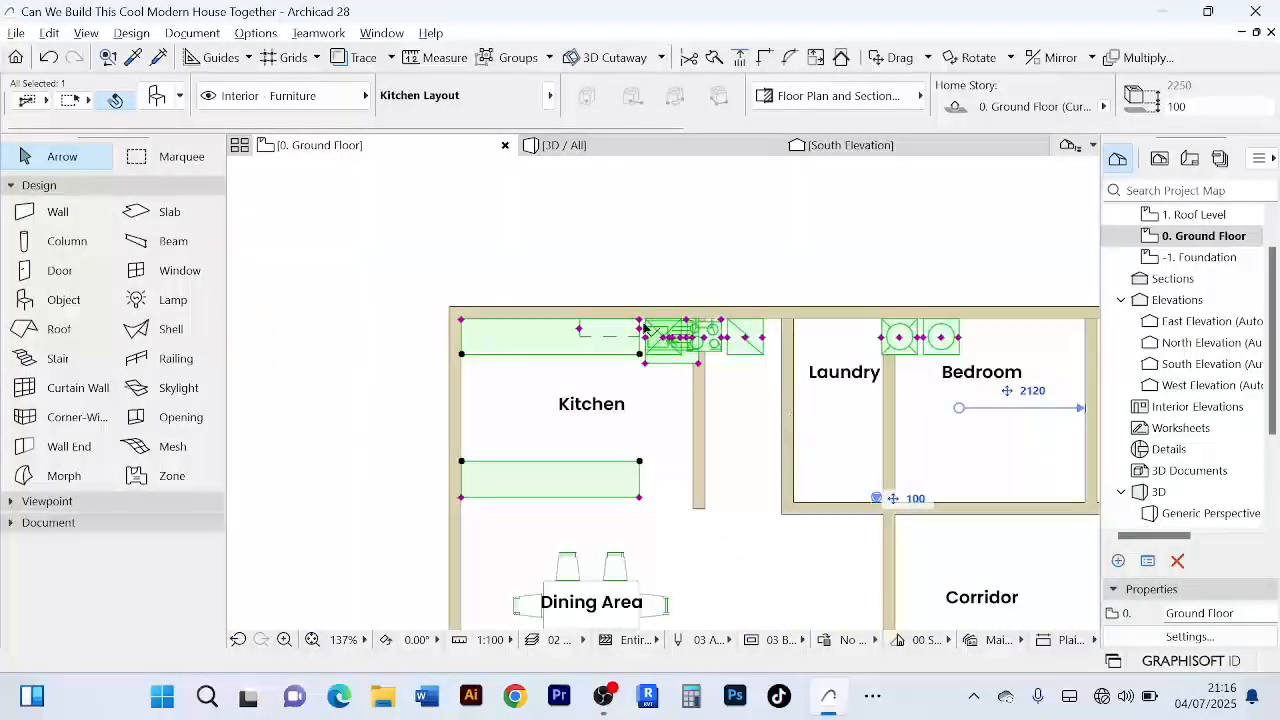
pyautogui.scroll(4, 645, 328)
pyautogui.scroll(-2, 571, 314)
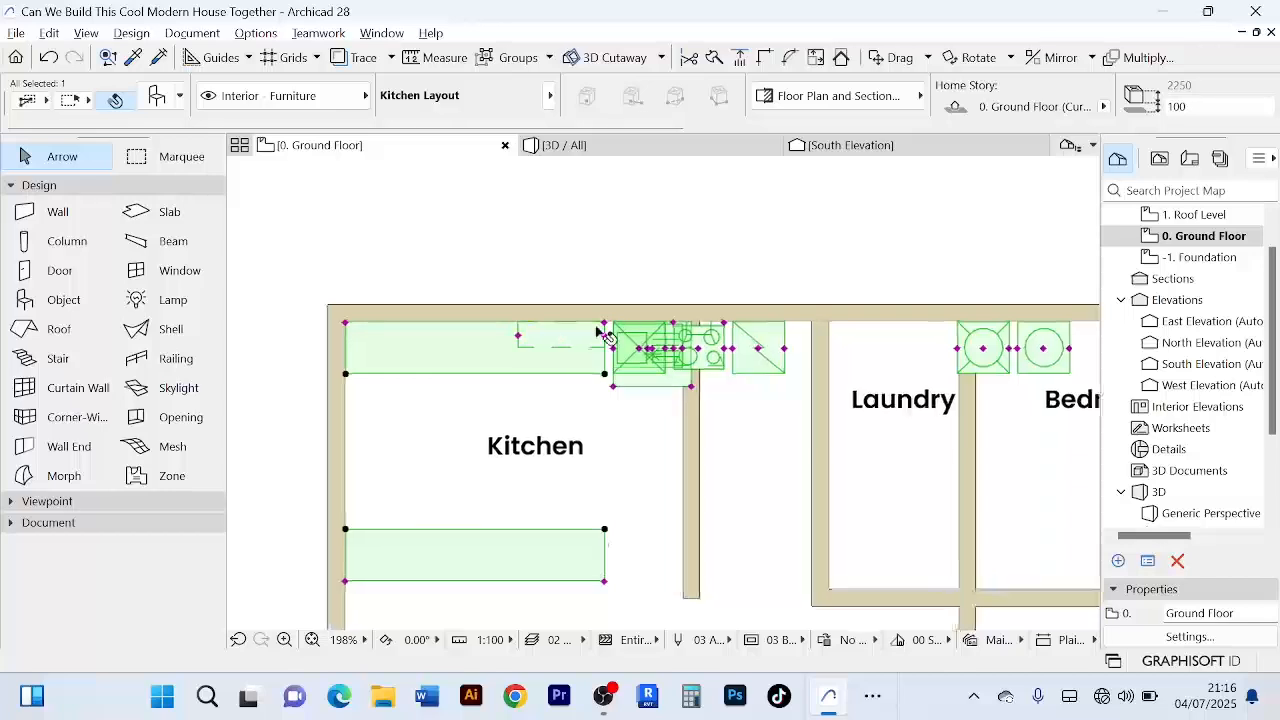
pyautogui.scroll(2, 603, 333)
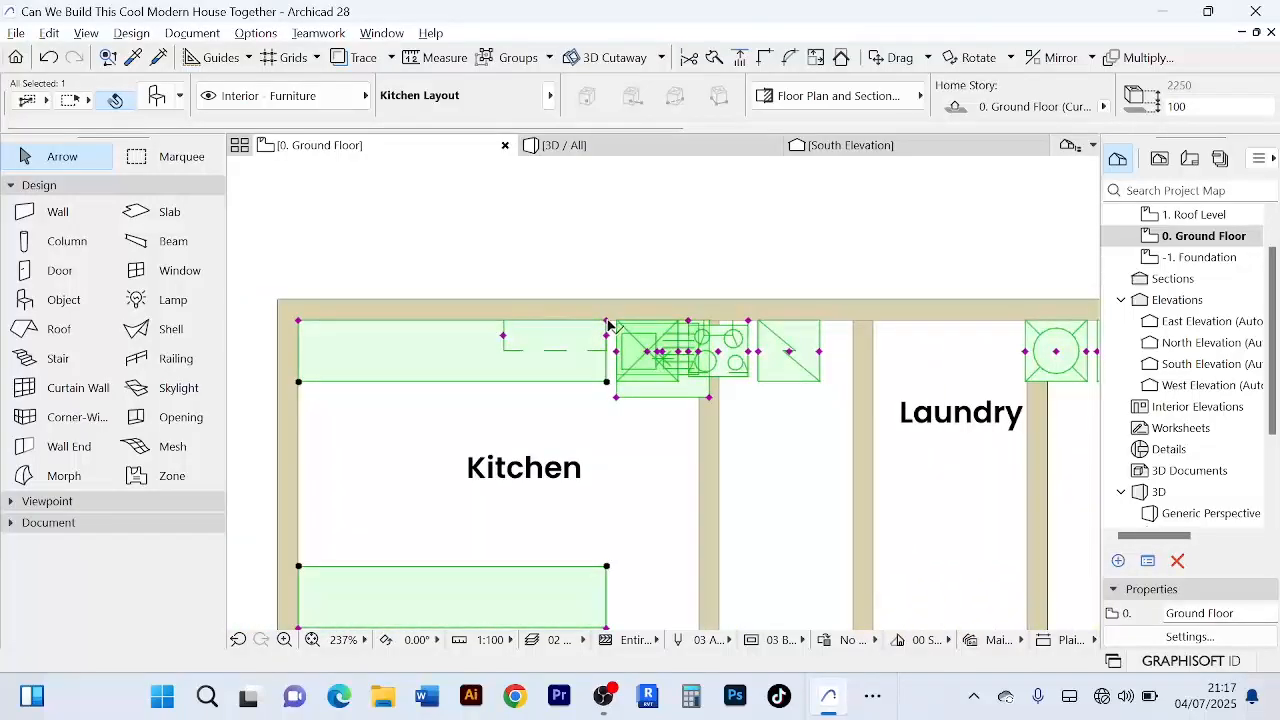
pyautogui.click(606, 322)
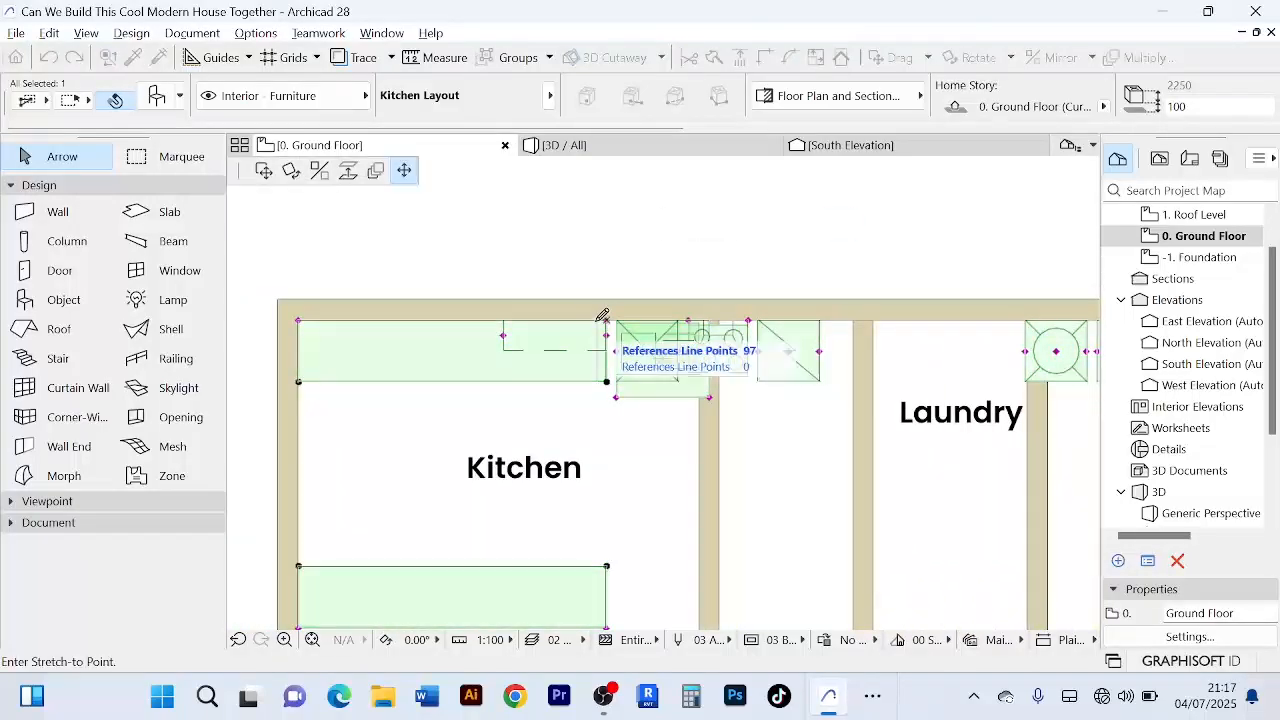
pyautogui.click(408, 321)
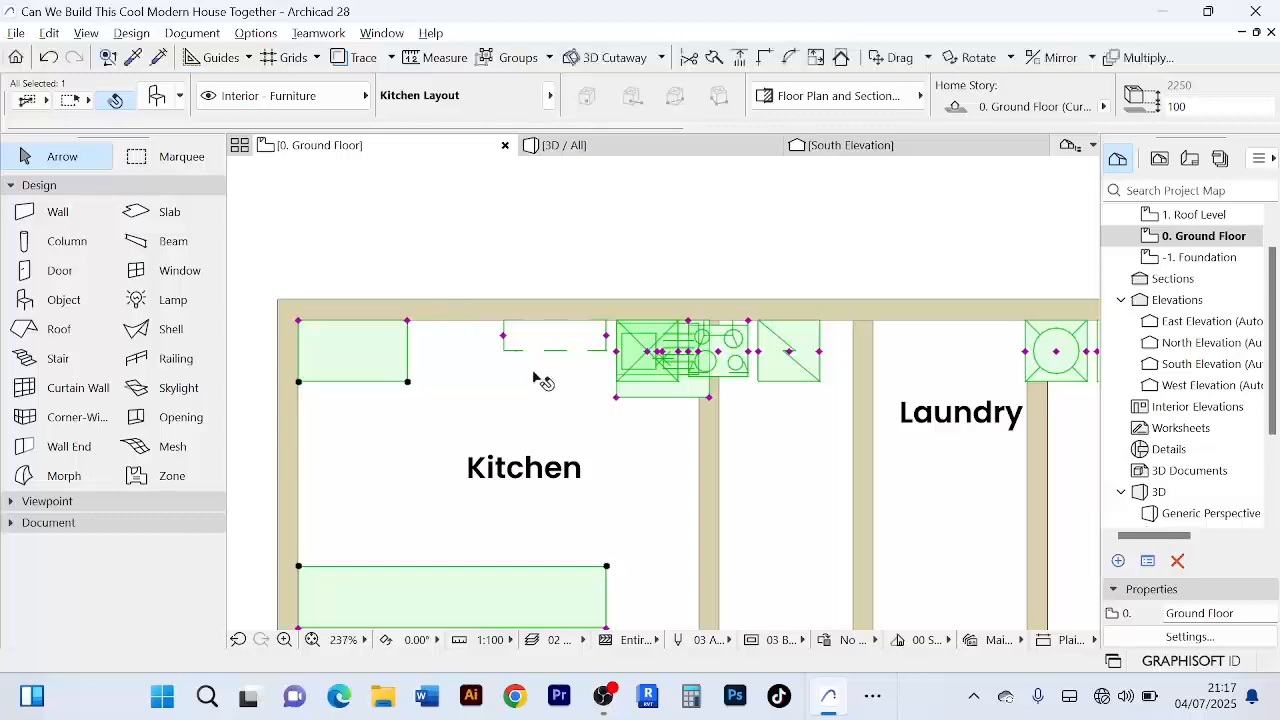
# - Stretch the refrigerator's west edge to the shortened counter and pull in its east edge for a width of about 830 mm
pyautogui.scroll(4, 611, 354)
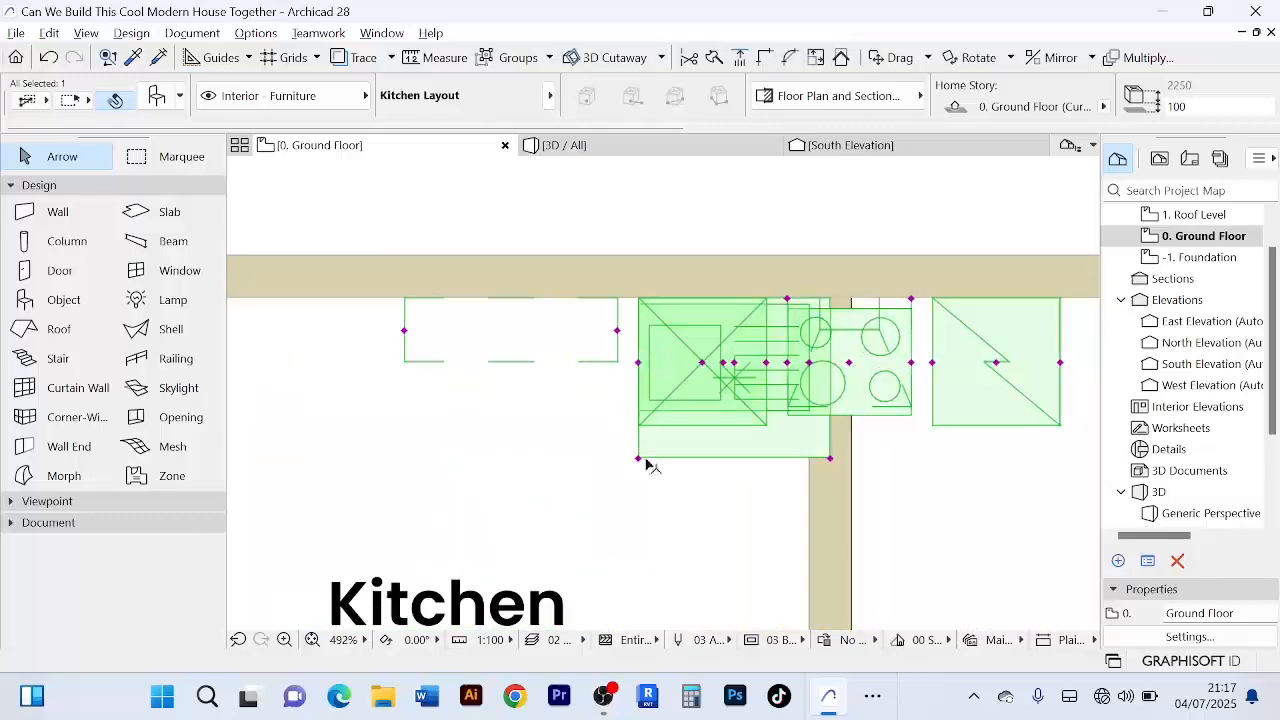
pyautogui.click(639, 458)
pyautogui.scroll(-4, 641, 452)
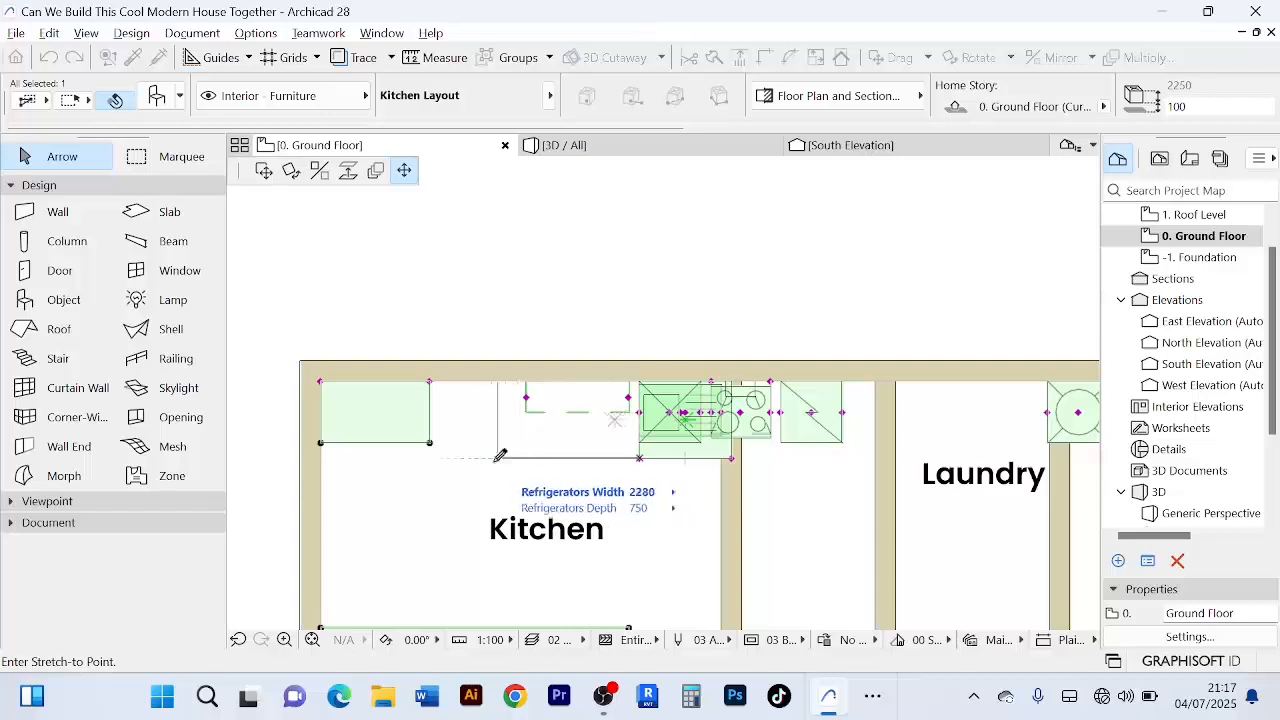
pyautogui.click(433, 454)
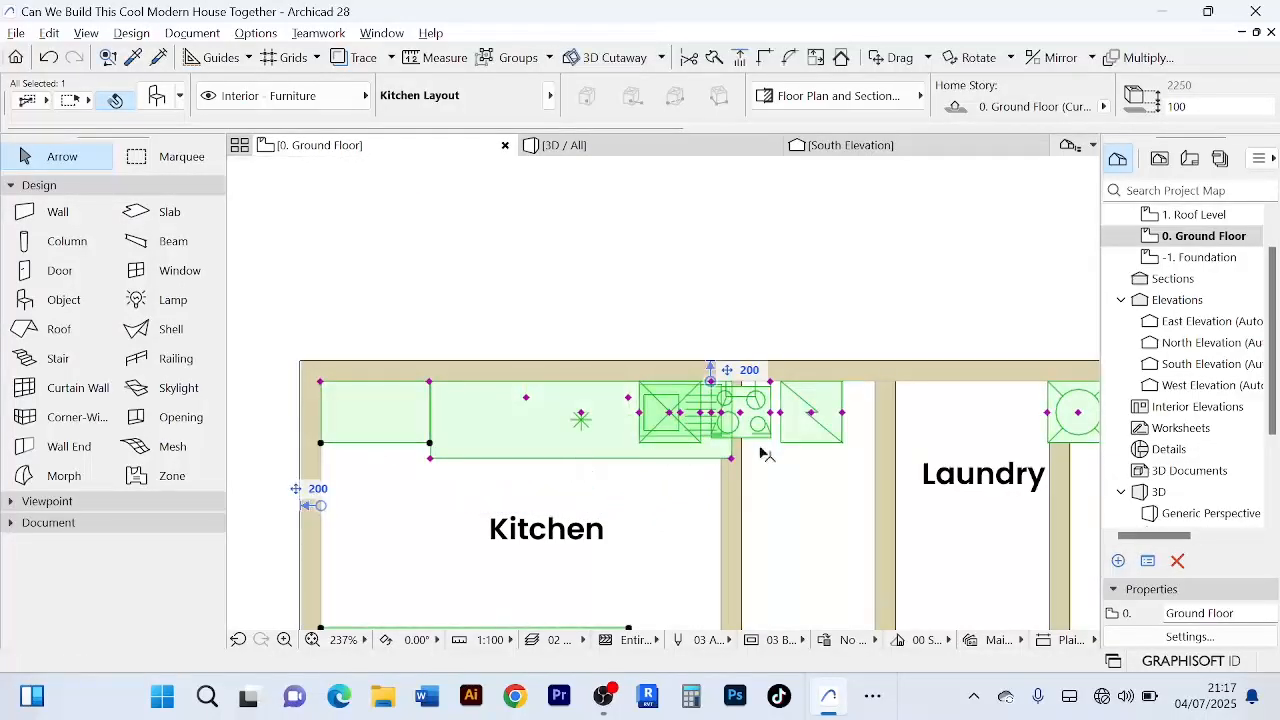
pyautogui.scroll(3, 736, 457)
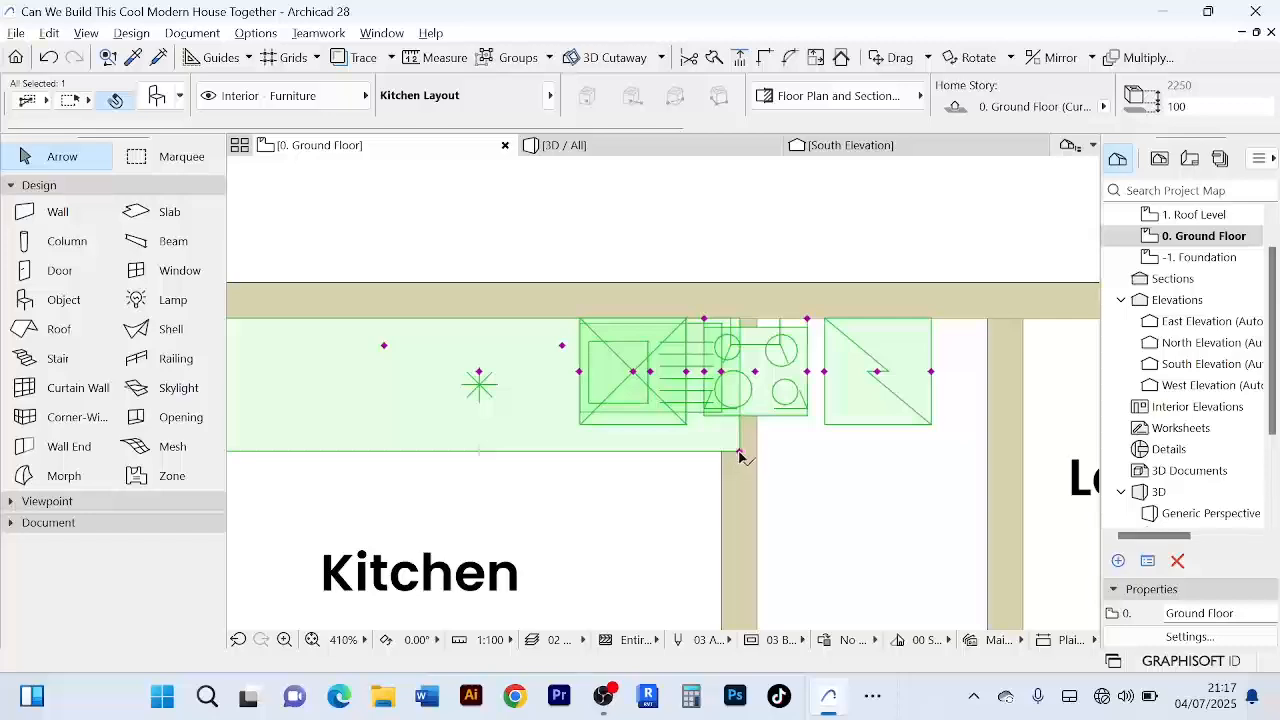
pyautogui.click(739, 453)
pyautogui.scroll(-2, 506, 444)
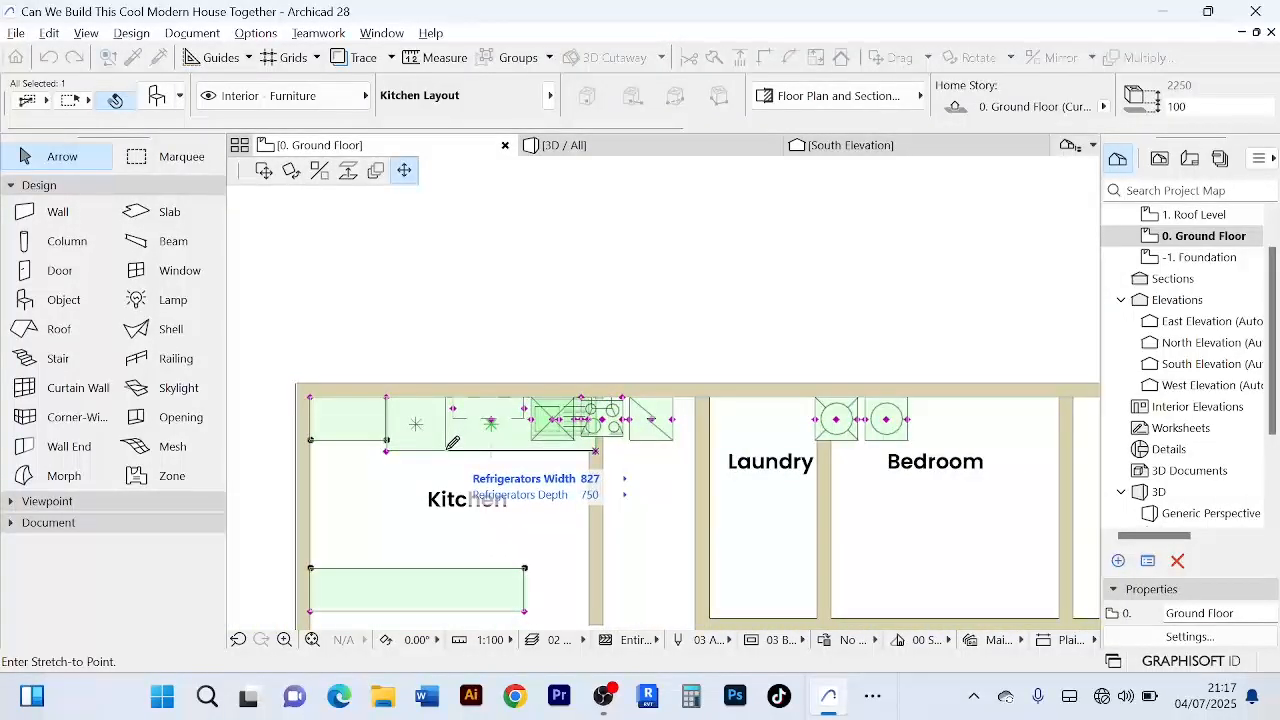
pyautogui.click(447, 449)
# - Stretch the tall cabinet's west edge to meet the refrigerator and pull in its east edge to make it narrow
pyautogui.scroll(5, 546, 445)
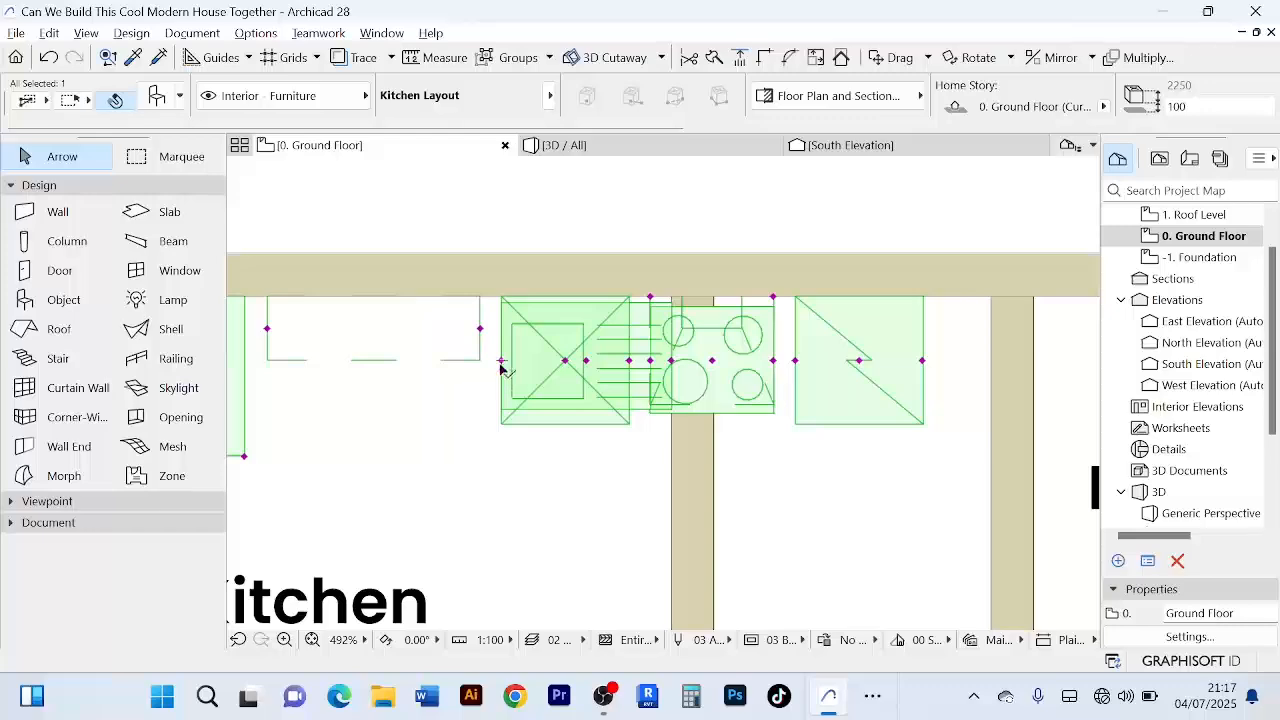
pyautogui.click(500, 362)
pyautogui.scroll(-3, 435, 360)
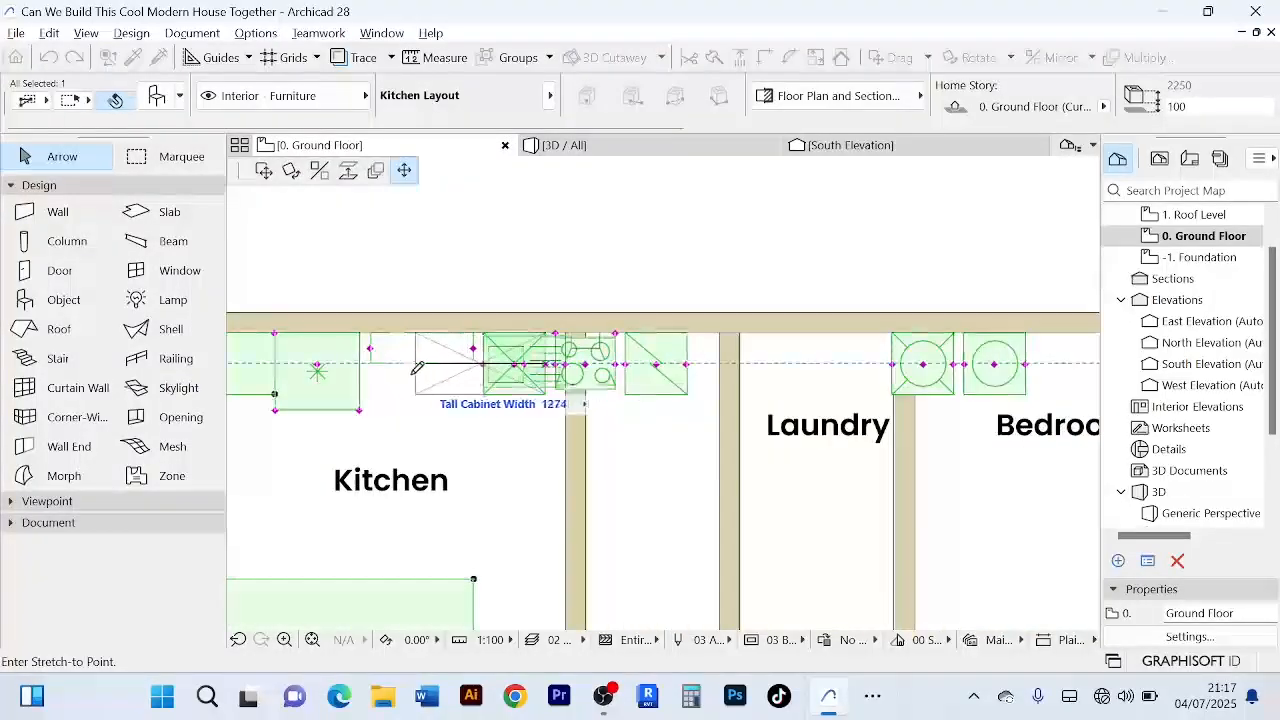
pyautogui.scroll(5, 398, 370)
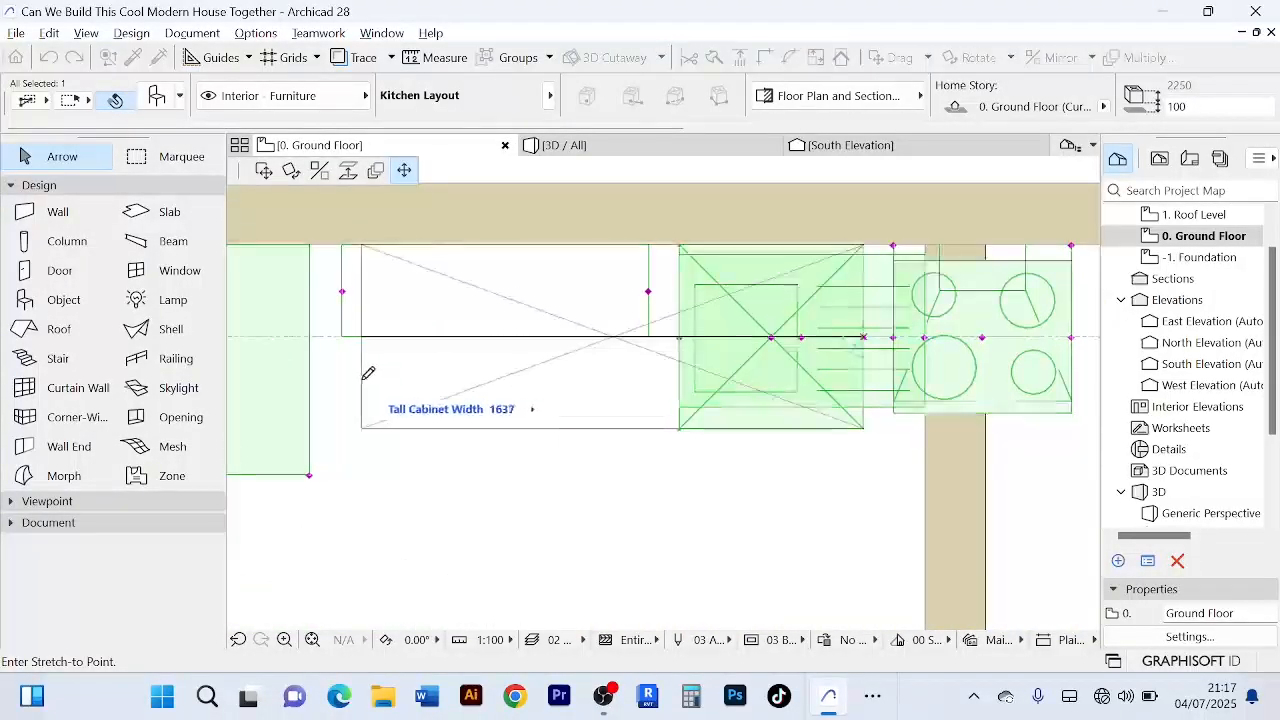
pyautogui.click(312, 377)
pyautogui.scroll(-3, 846, 358)
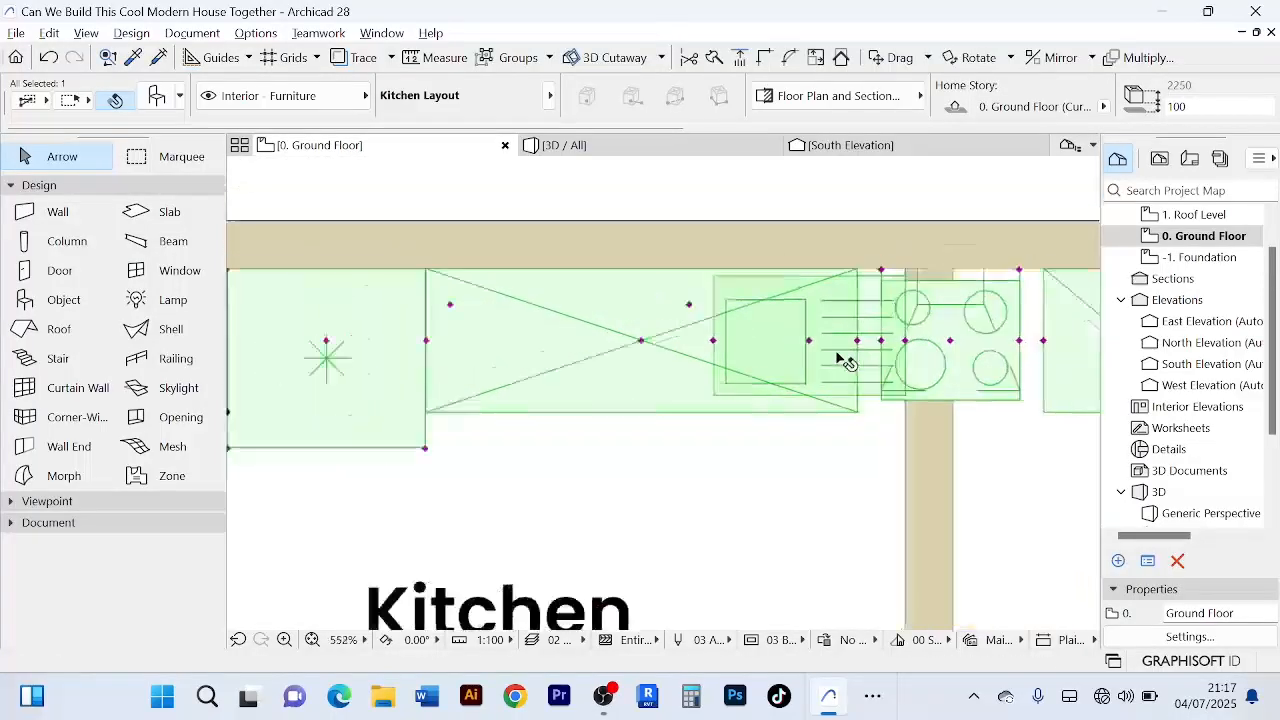
pyautogui.click(853, 346)
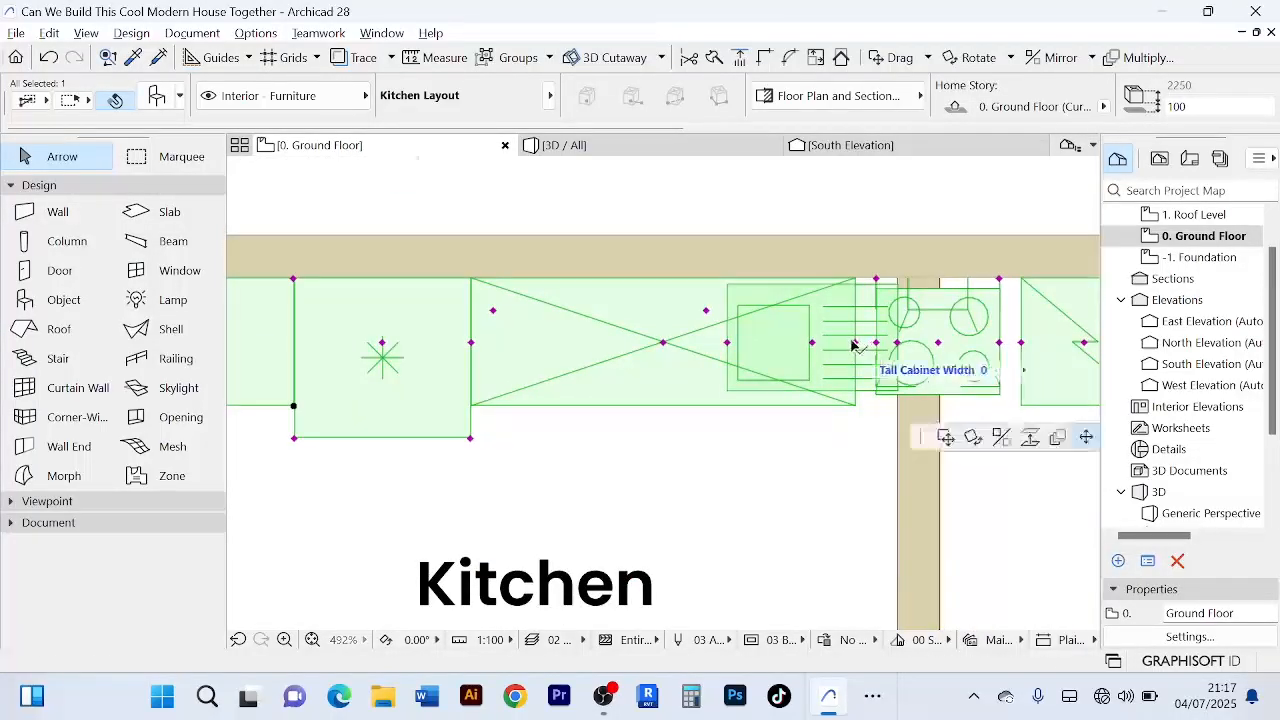
pyautogui.click(591, 345)
# - Stretch the sink's west edge to the tall cabinet and shorten its drainboard end toward the west
pyautogui.scroll(-3, 760, 423)
pyautogui.scroll(2, 787, 398)
pyautogui.scroll(1, 787, 398)
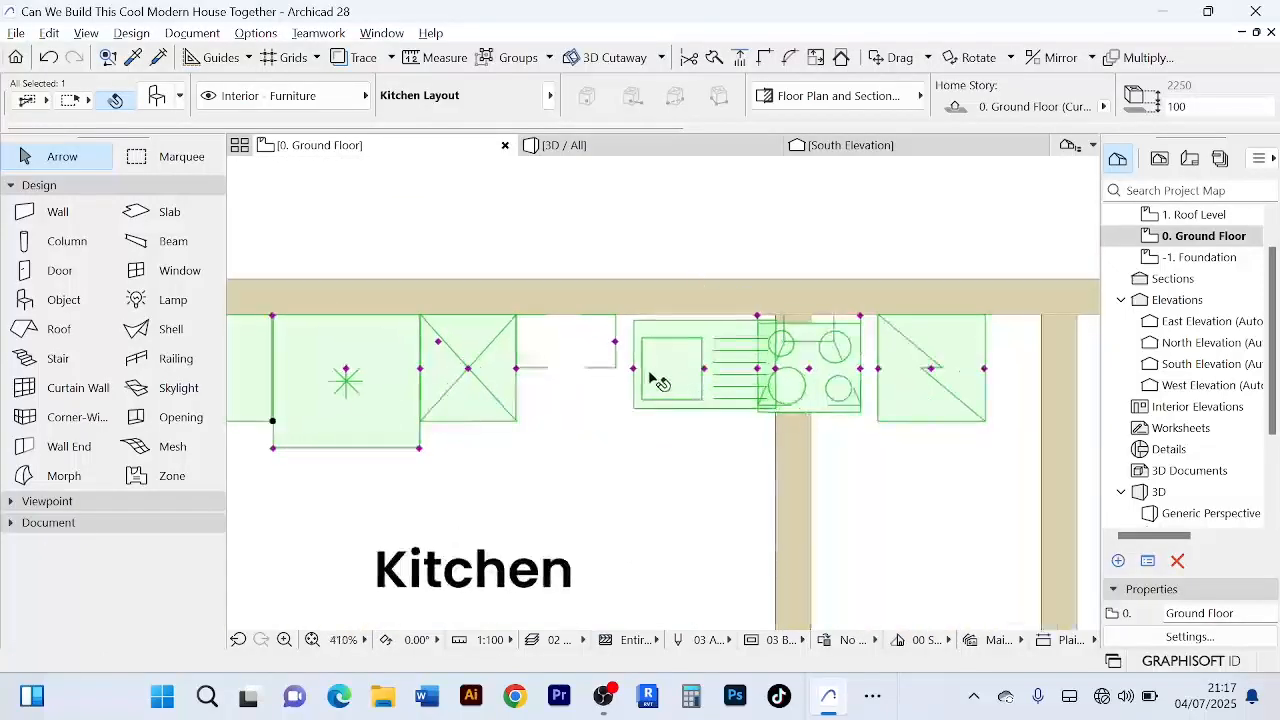
pyautogui.click(633, 369)
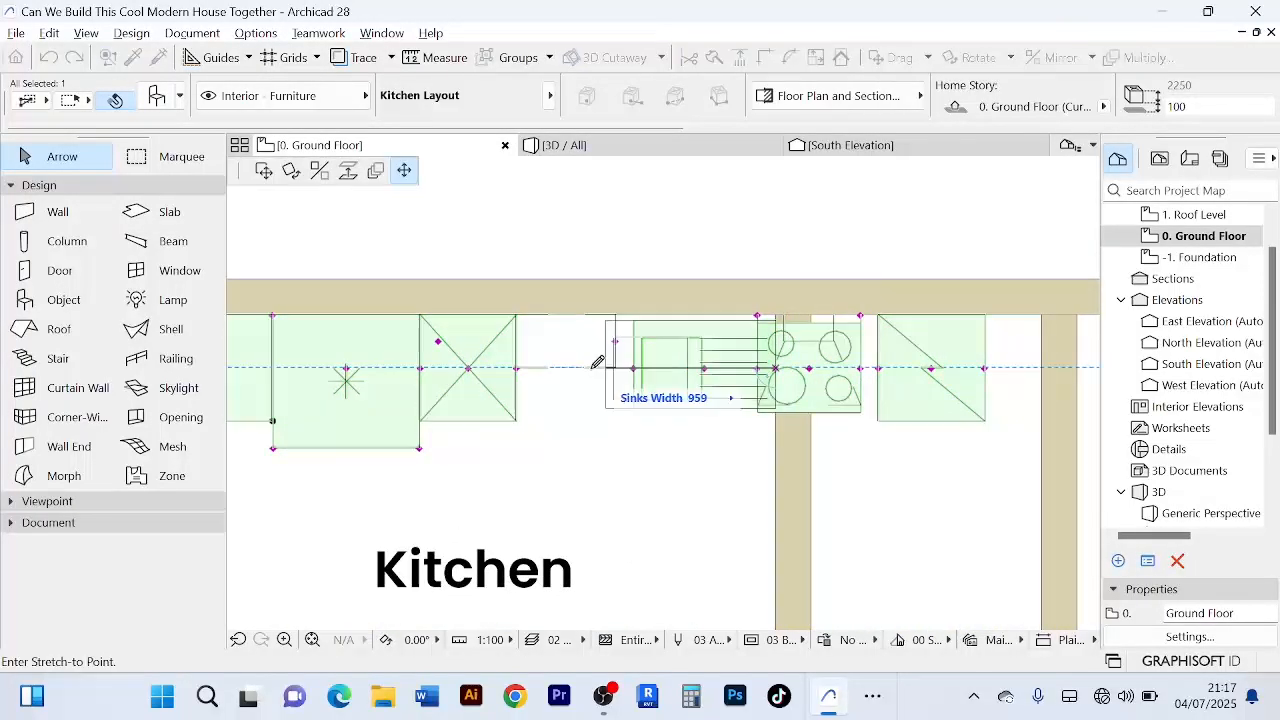
pyautogui.click(517, 369)
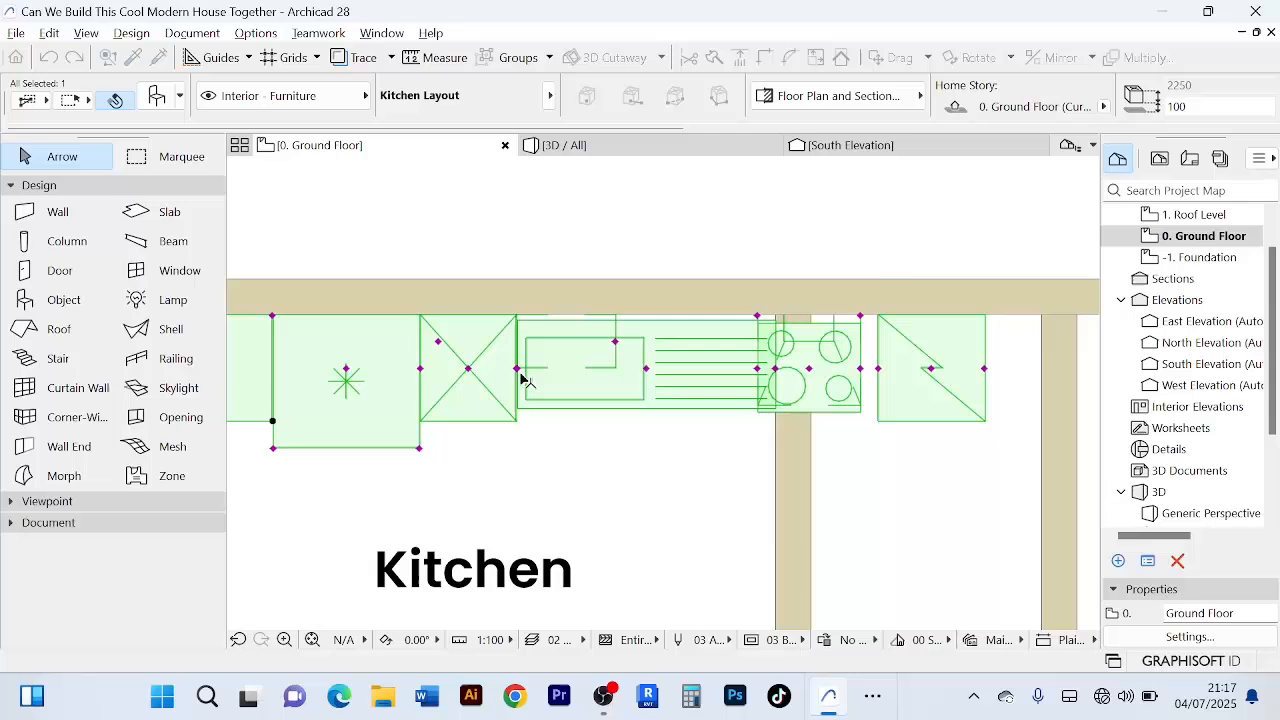
pyautogui.click(776, 370)
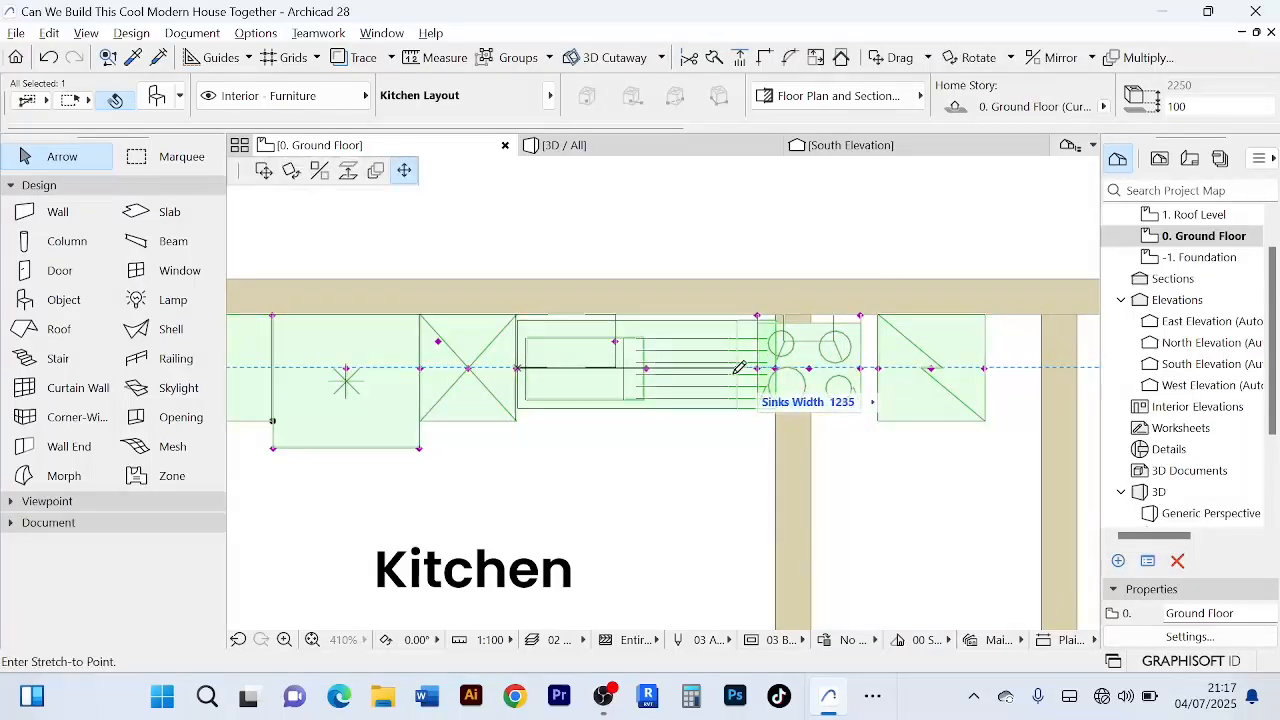
pyautogui.click(678, 369)
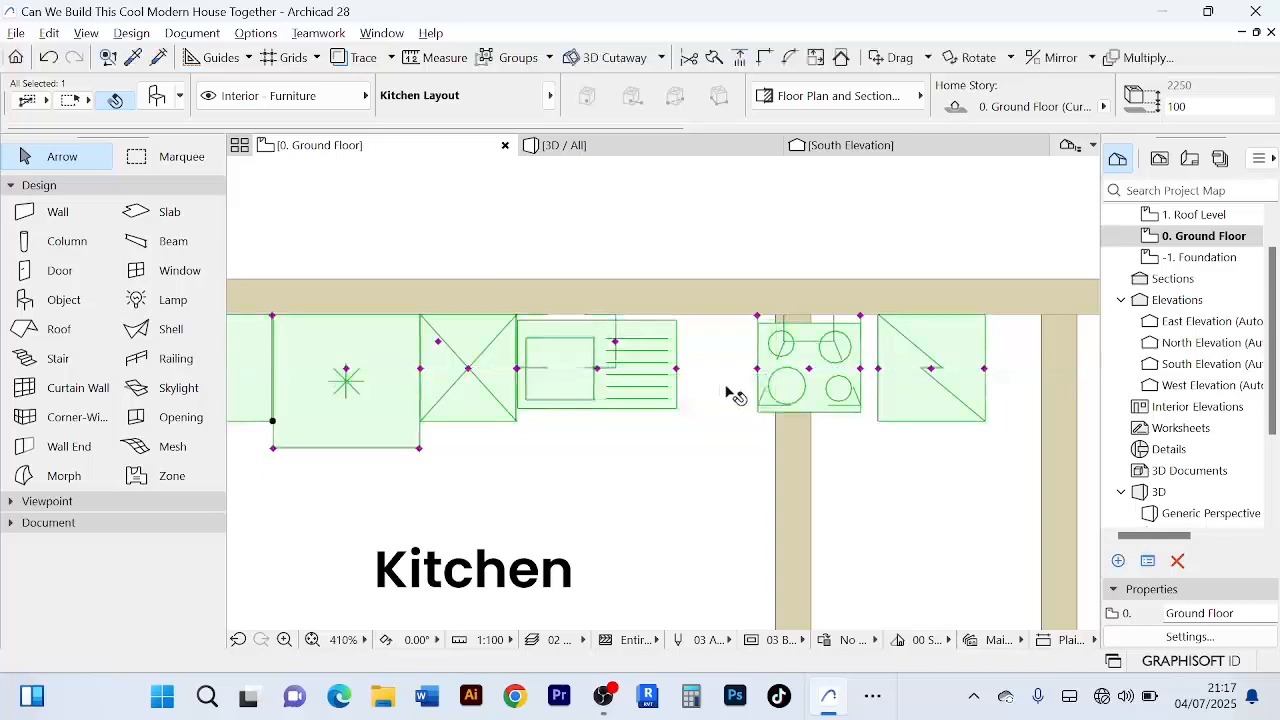
# - Stretch the cooktop's west edge to the sink and pull its east edge back to the partition wall's inner face
pyautogui.click(758, 369)
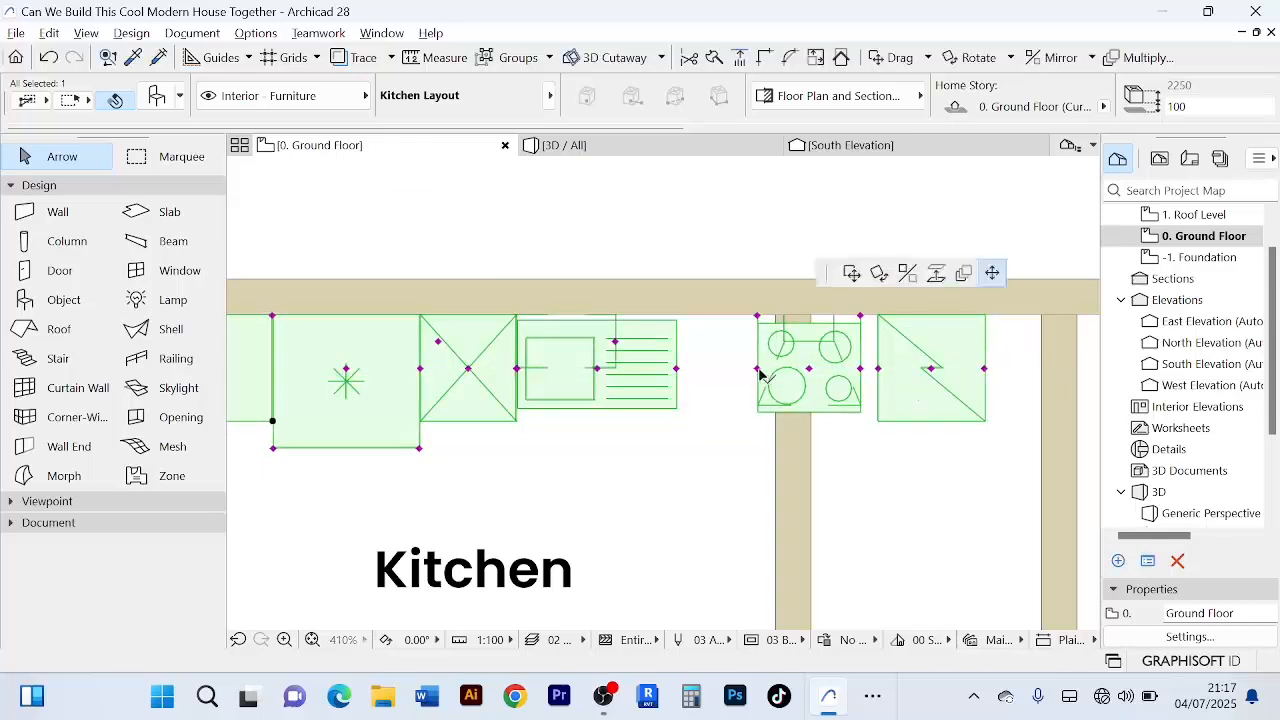
pyautogui.click(678, 369)
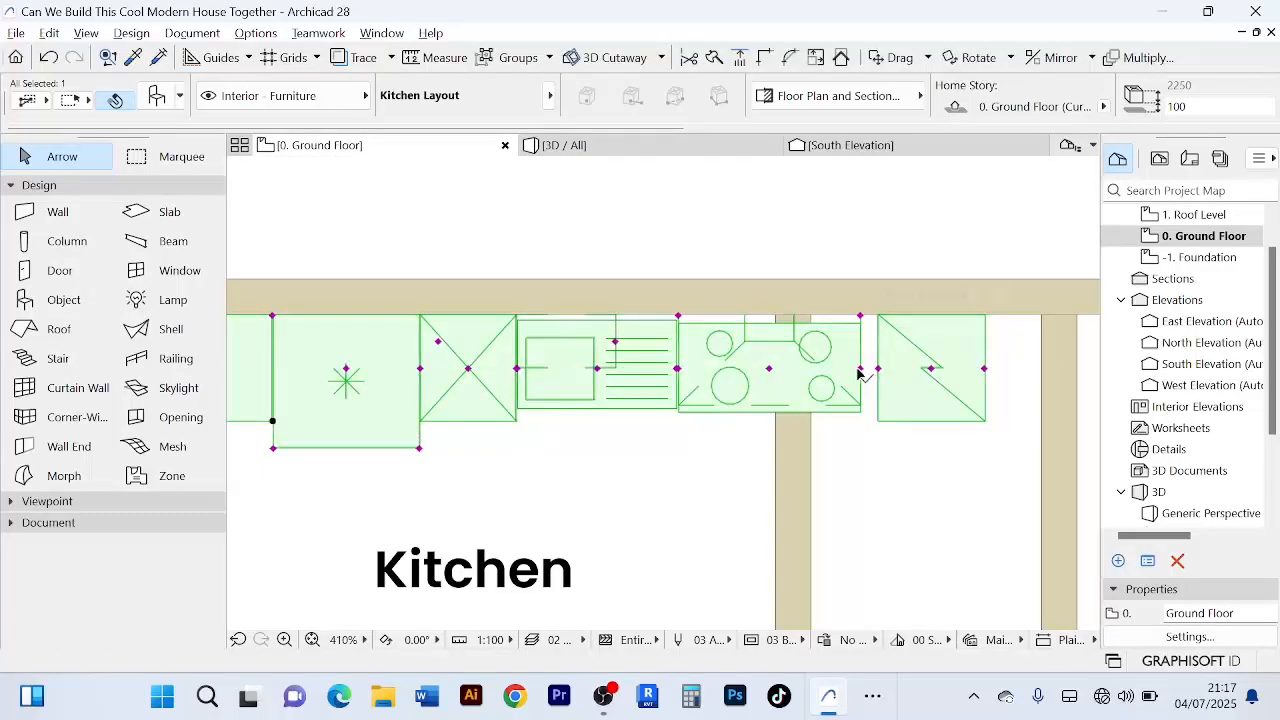
pyautogui.click(860, 369)
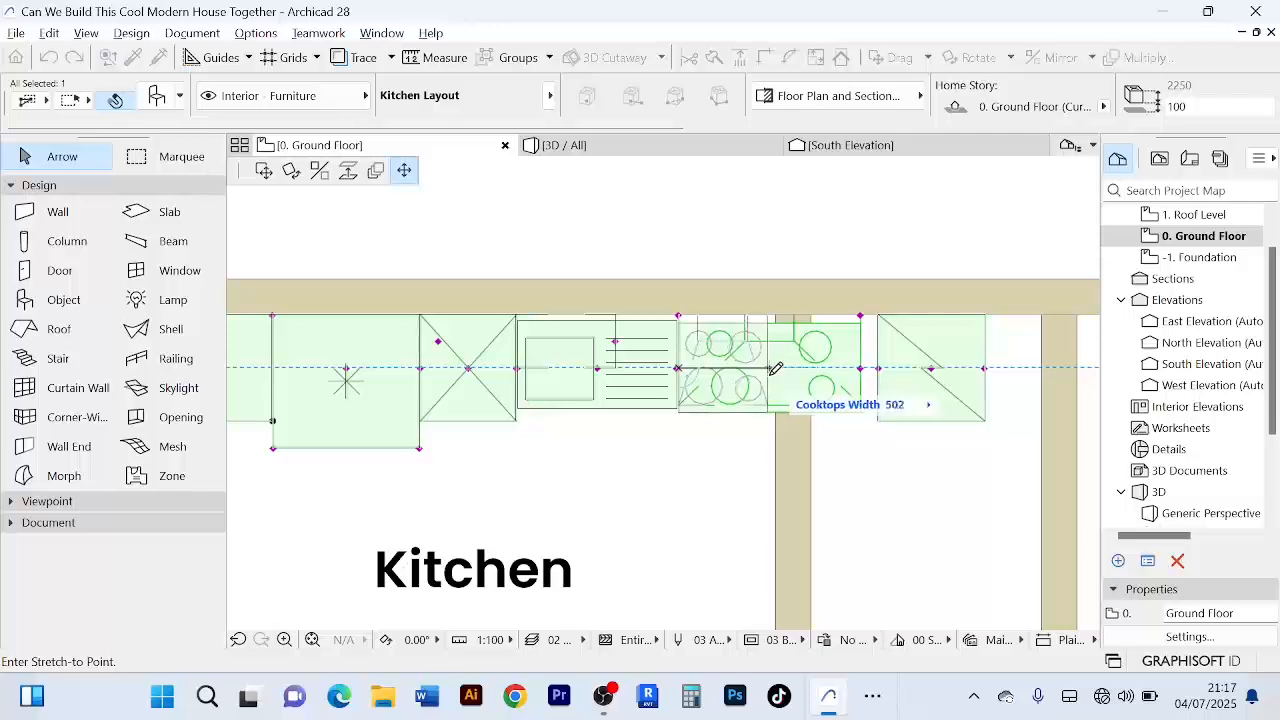
pyautogui.click(775, 369)
# - Stretch the oven's west edge to meet the cooktop and pull in its east edge to narrow the oven
pyautogui.scroll(-3, 849, 457)
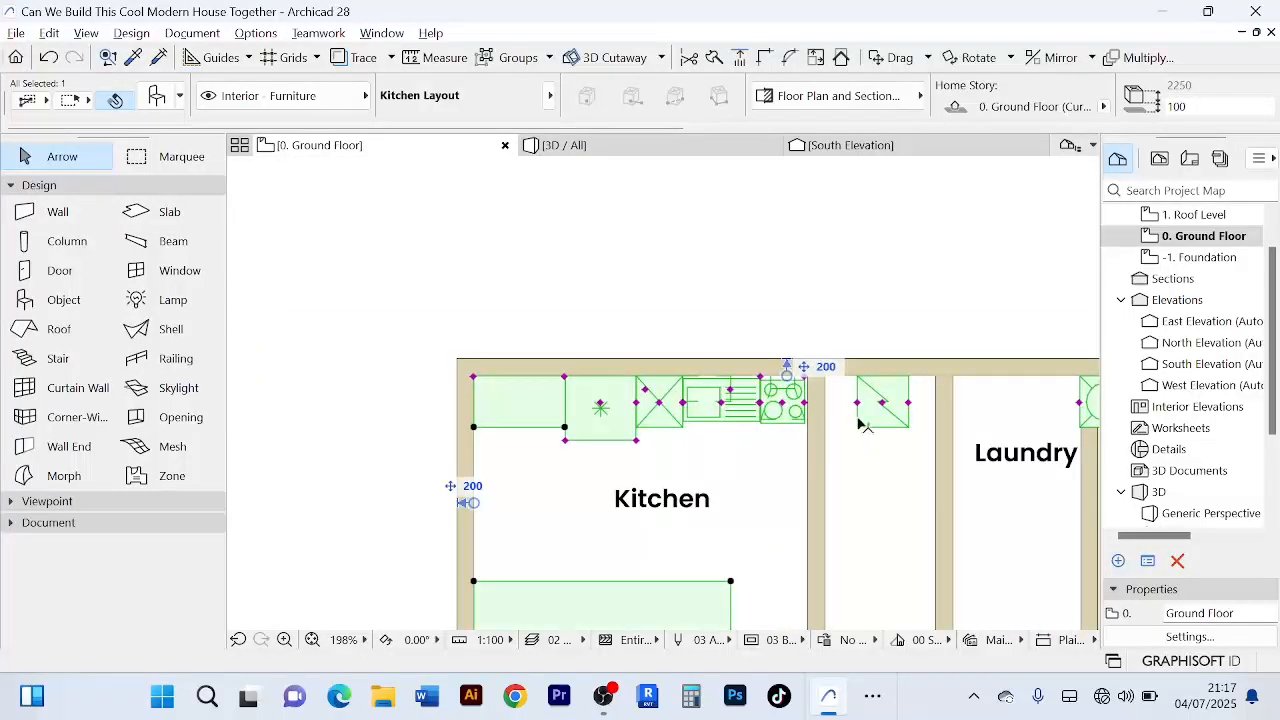
pyautogui.scroll(3, 862, 425)
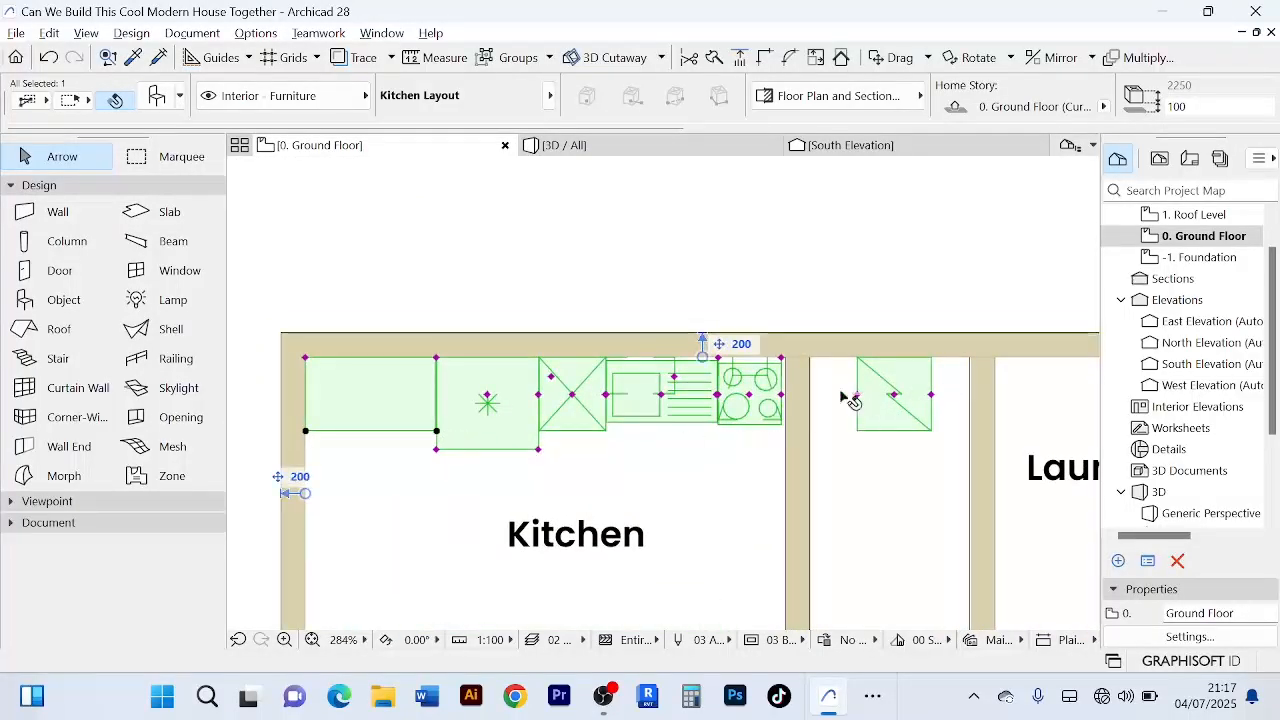
pyautogui.click(855, 400)
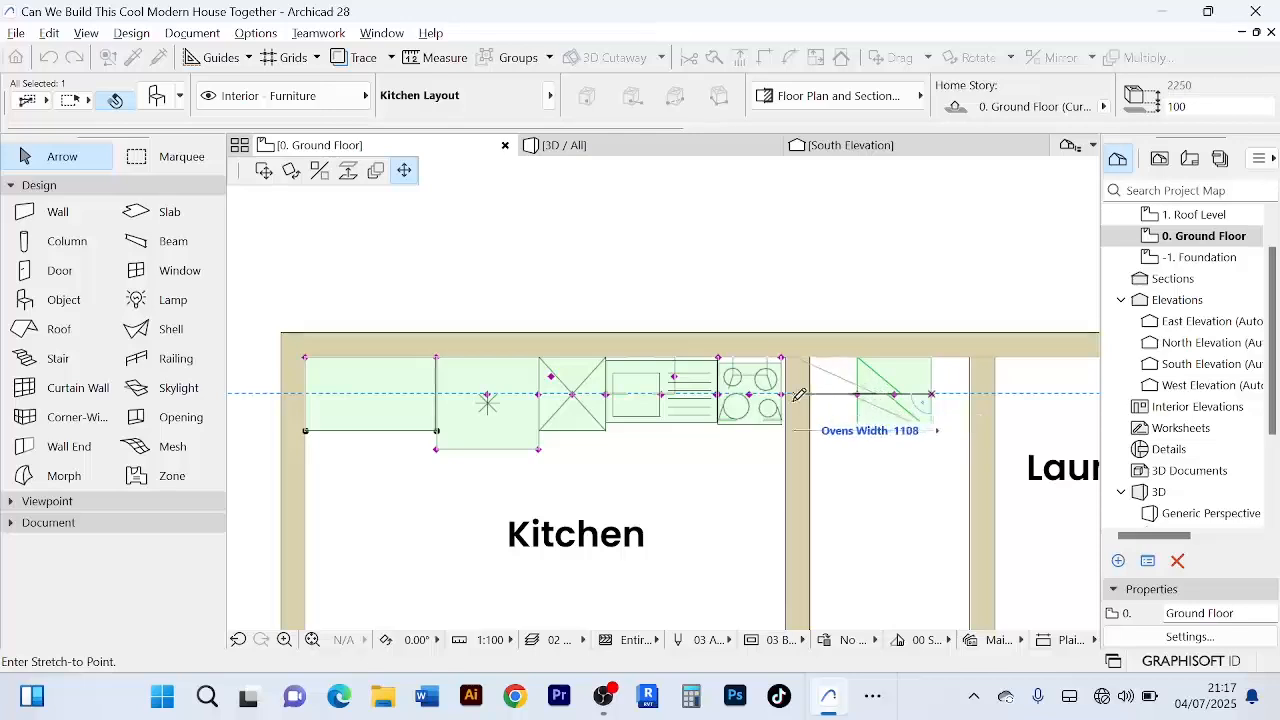
pyautogui.press('Escape')
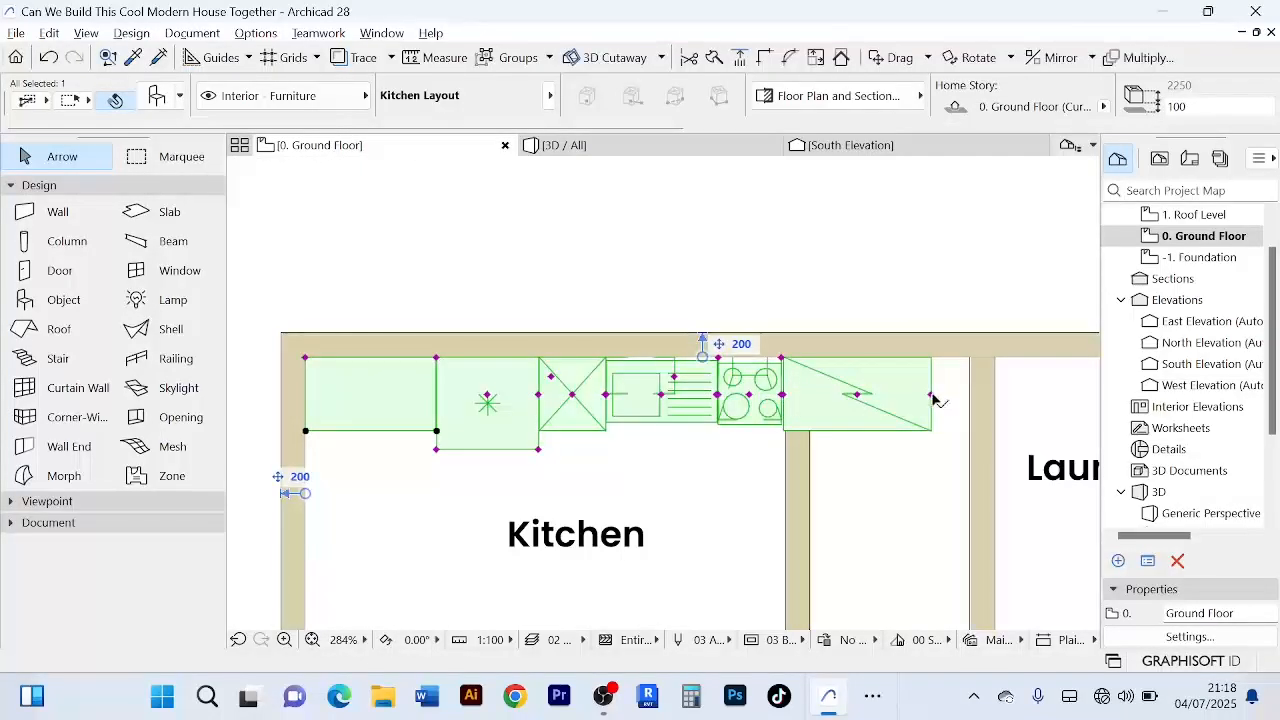
pyautogui.click(932, 398)
pyautogui.click(850, 390)
# - Stretch the dishwasher's west edge to meet the oven and pull its east edge back west to narrow the dishwasher
pyautogui.scroll(-5, 878, 436)
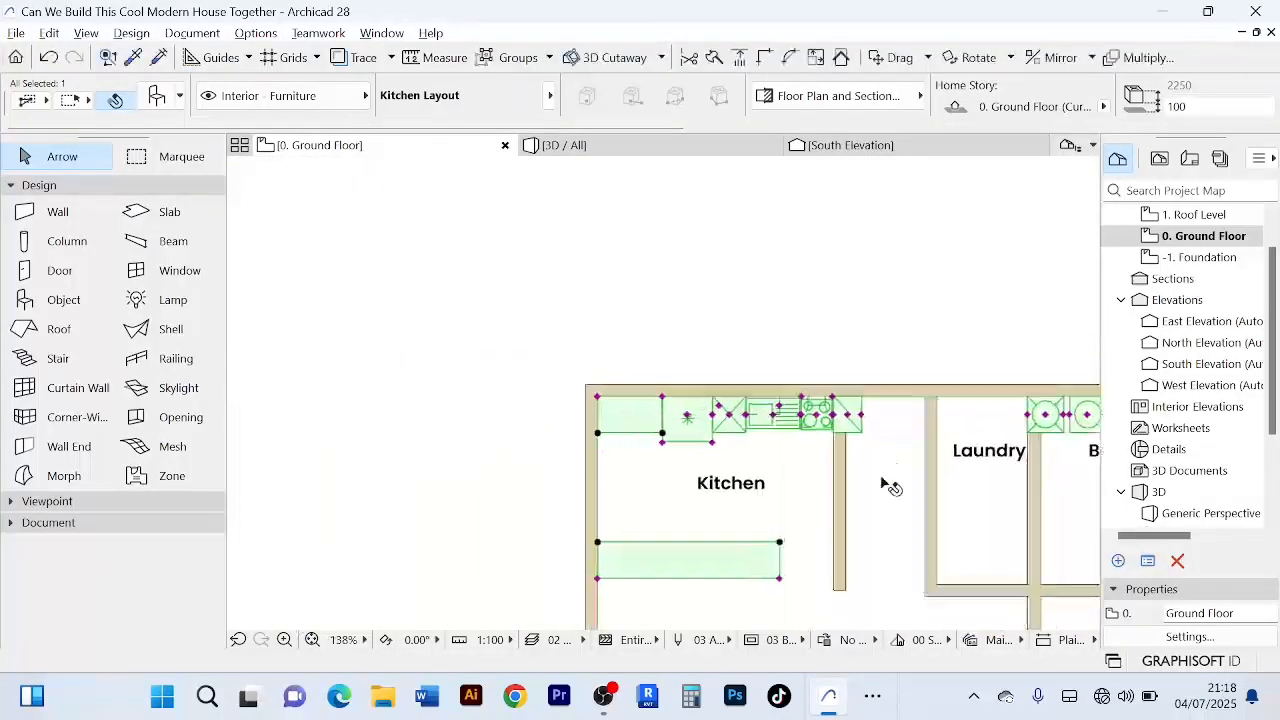
pyautogui.moveTo(881, 484); pyautogui.dragTo(764, 479, button='middle')
pyautogui.click(966, 360)
pyautogui.scroll(3, 936, 421)
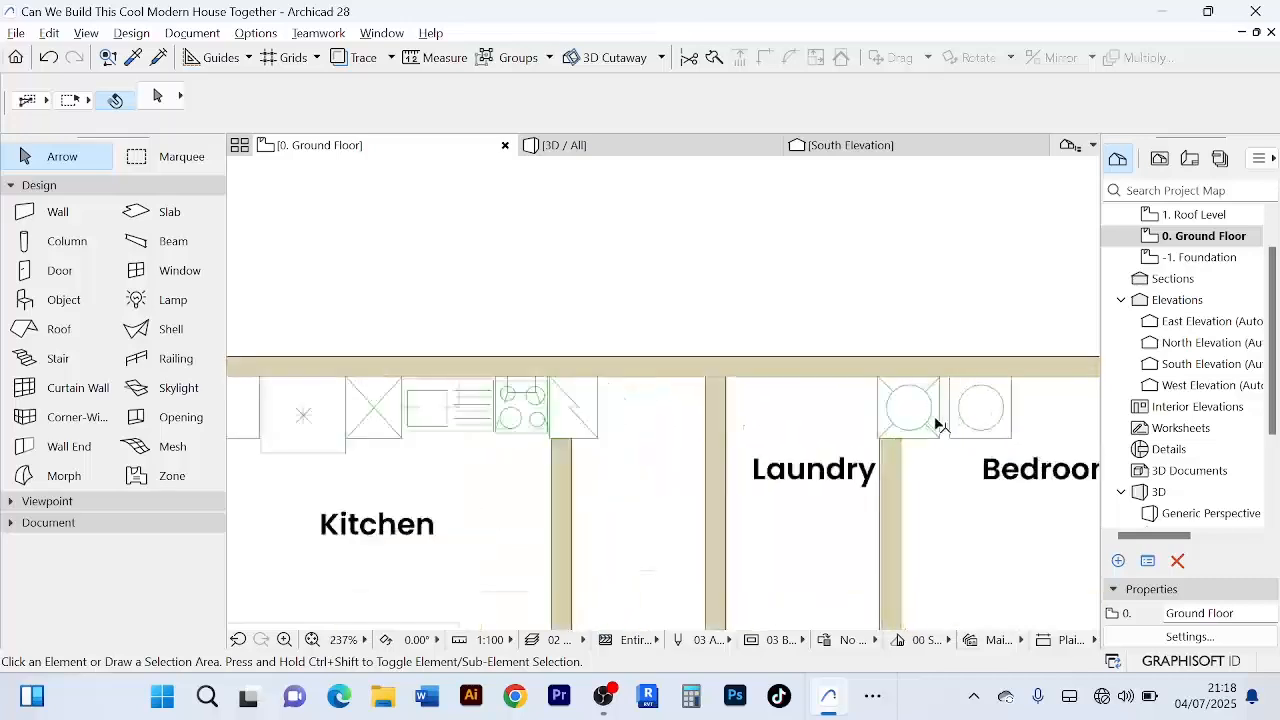
pyautogui.click(936, 421)
pyautogui.scroll(-4, 654, 490)
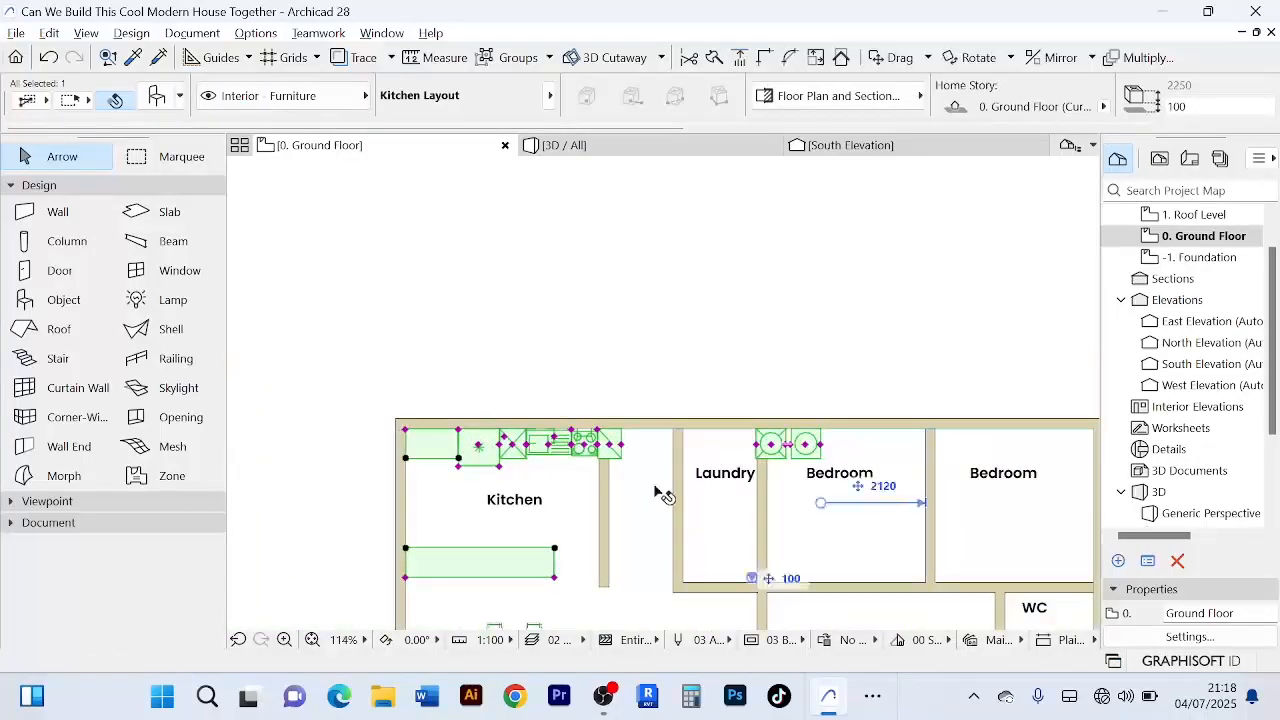
pyautogui.scroll(1, 660, 486)
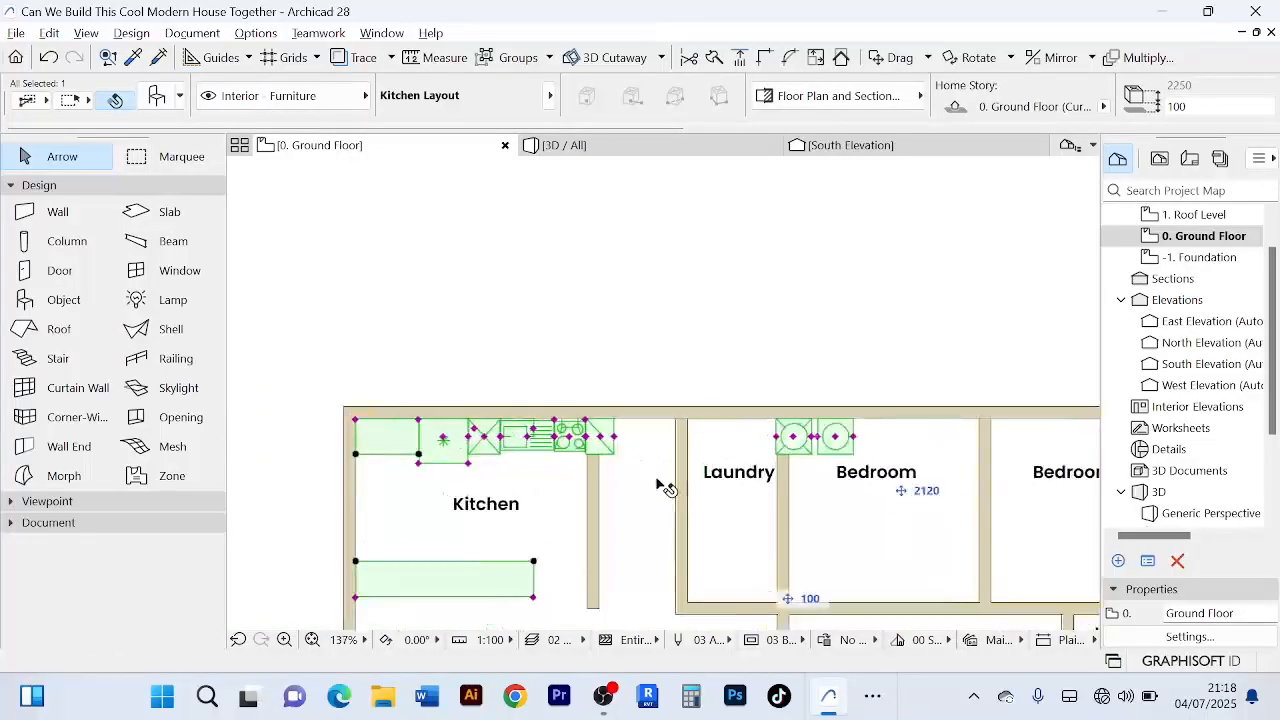
pyautogui.click(777, 437)
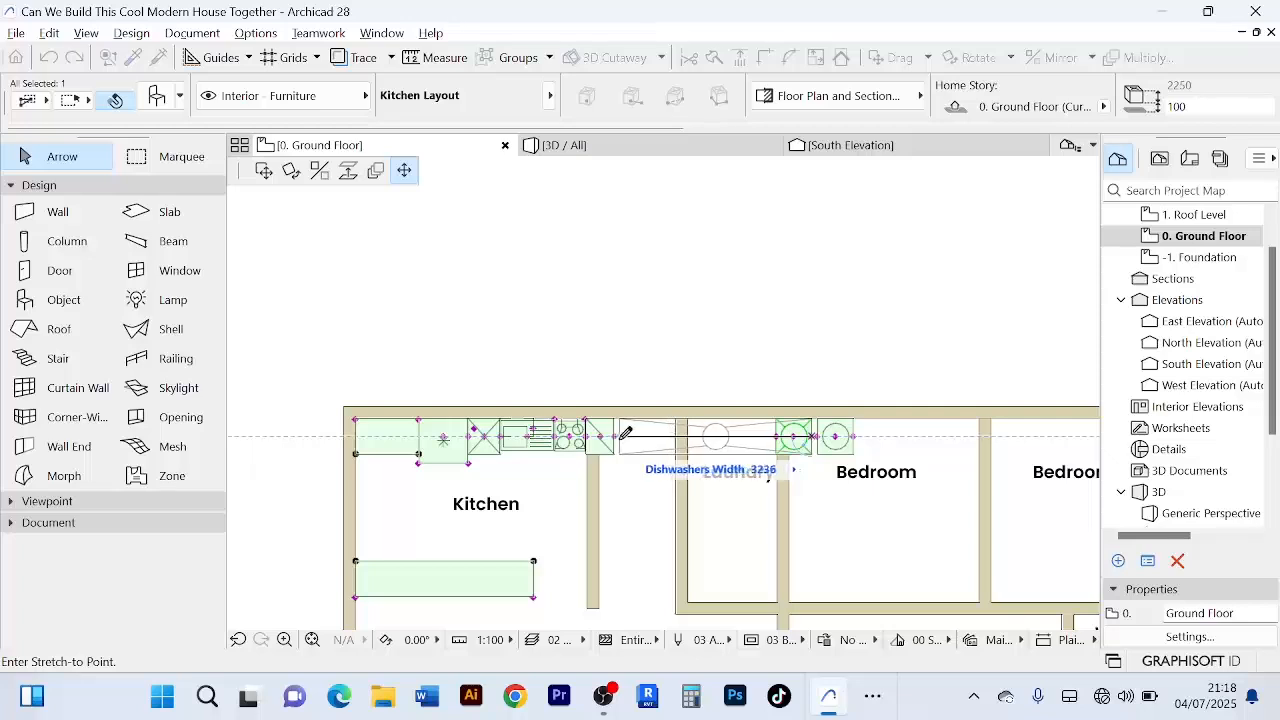
pyautogui.click(626, 432)
pyautogui.scroll(3, 812, 440)
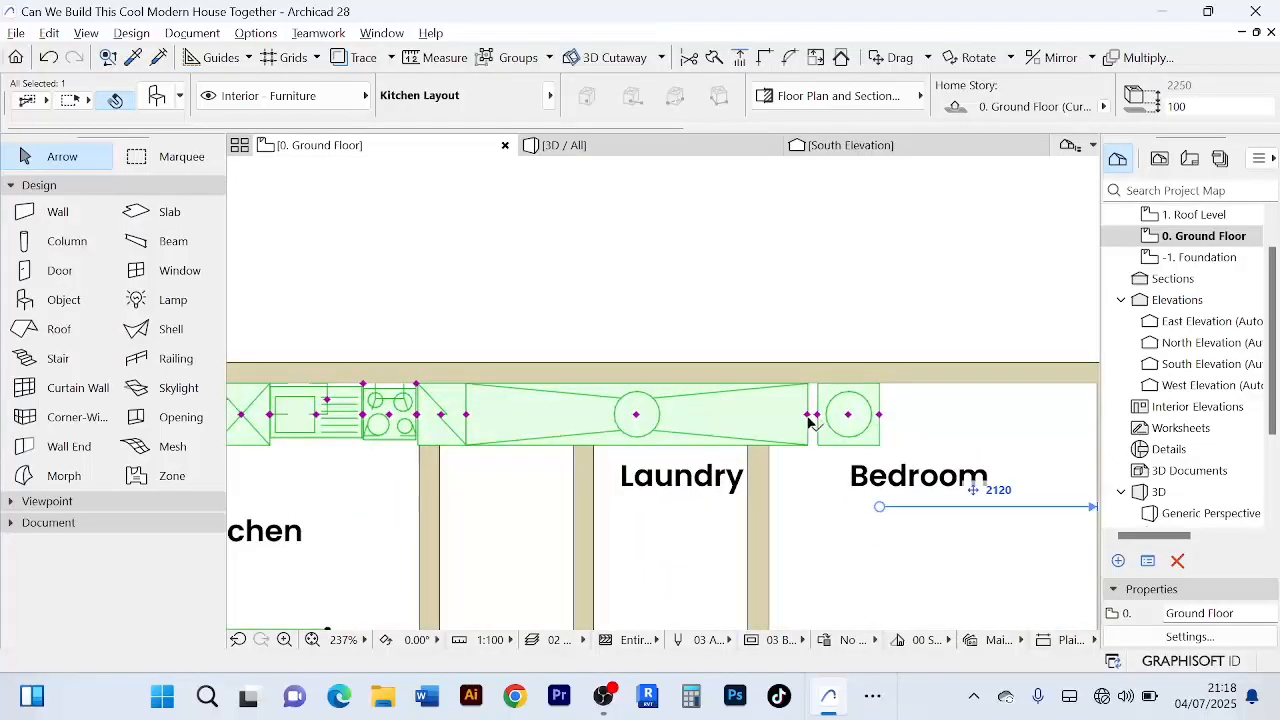
pyautogui.click(809, 418)
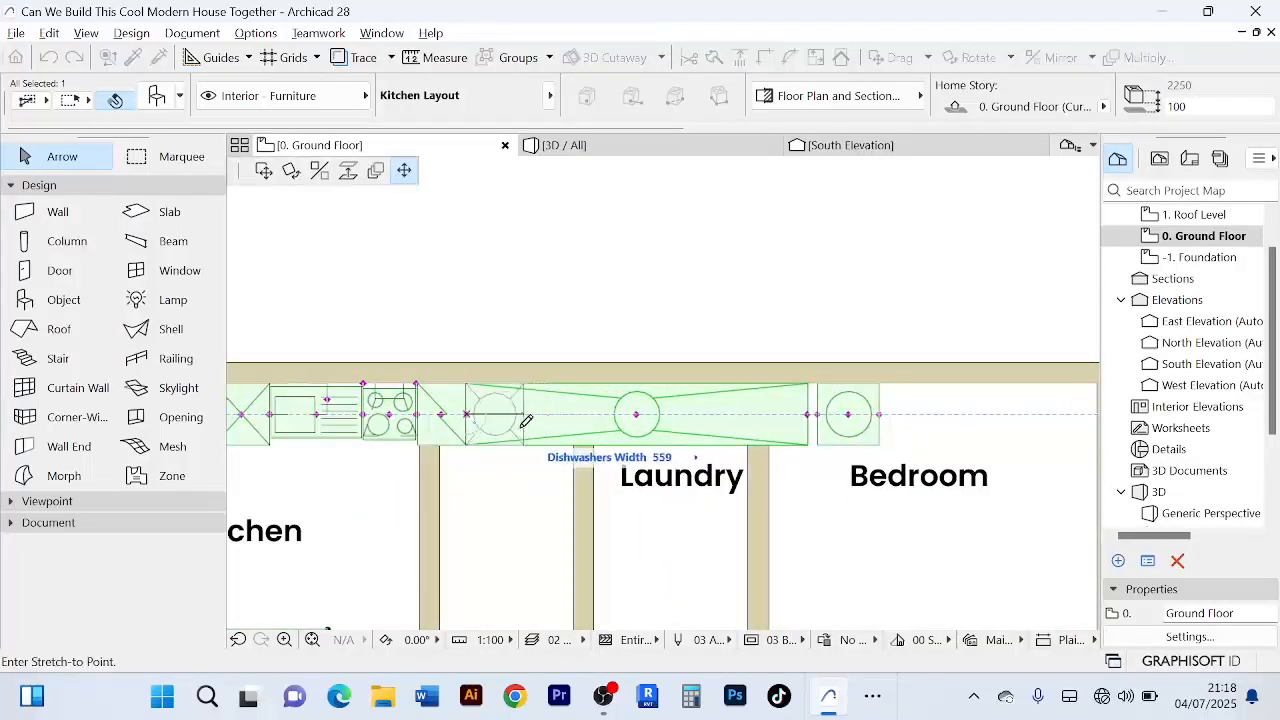
pyautogui.click(524, 423)
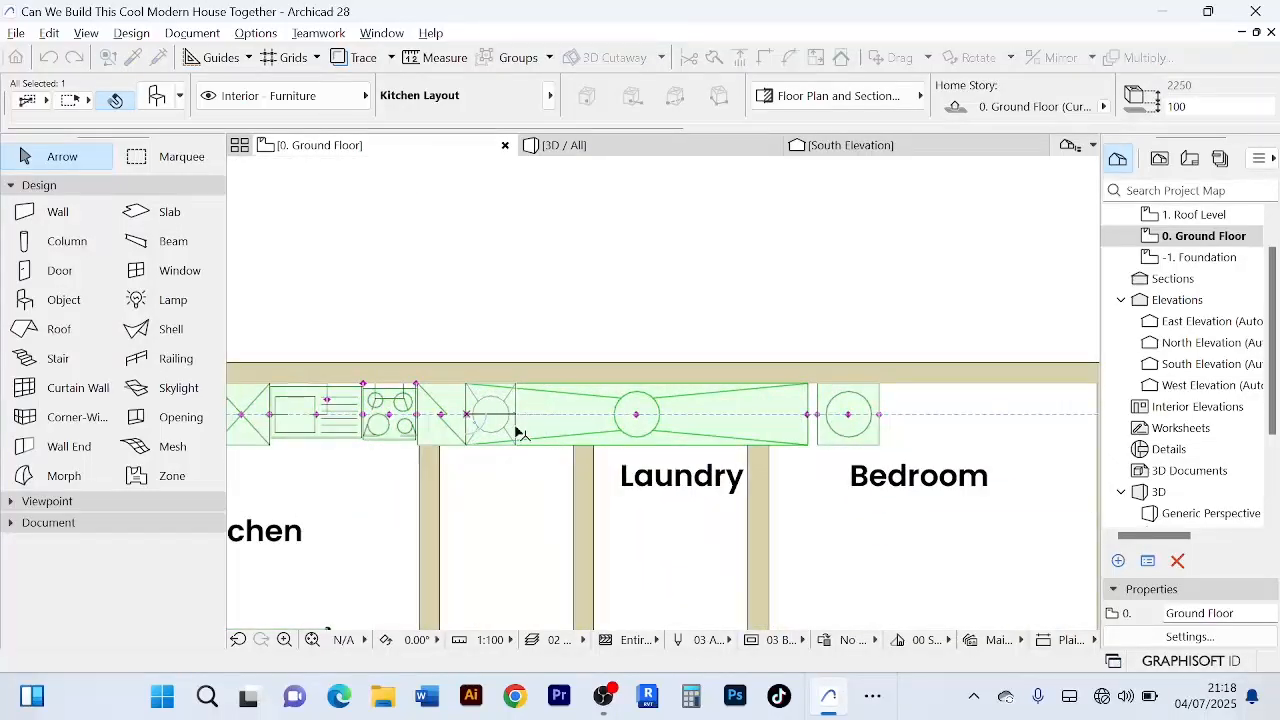
# - Stretch the washer's west edge to meet the dishwasher's east edge
pyautogui.click(818, 414)
pyautogui.click(820, 413)
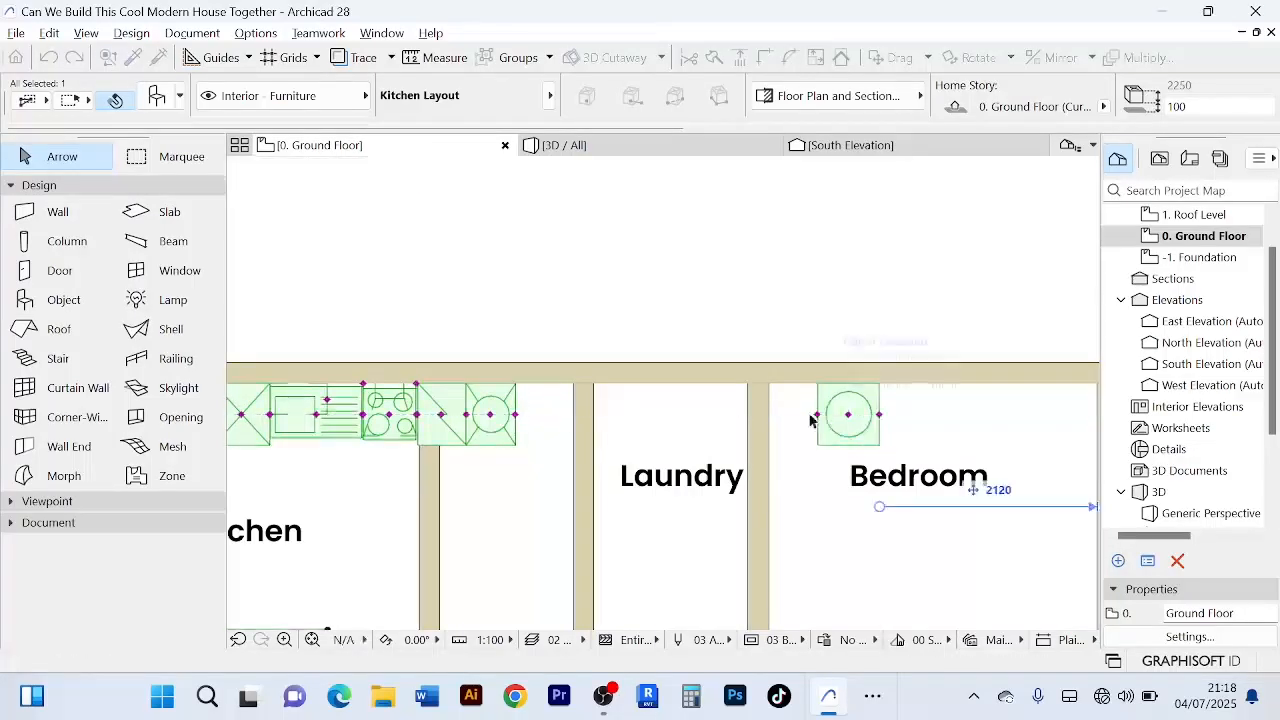
pyautogui.click(818, 414)
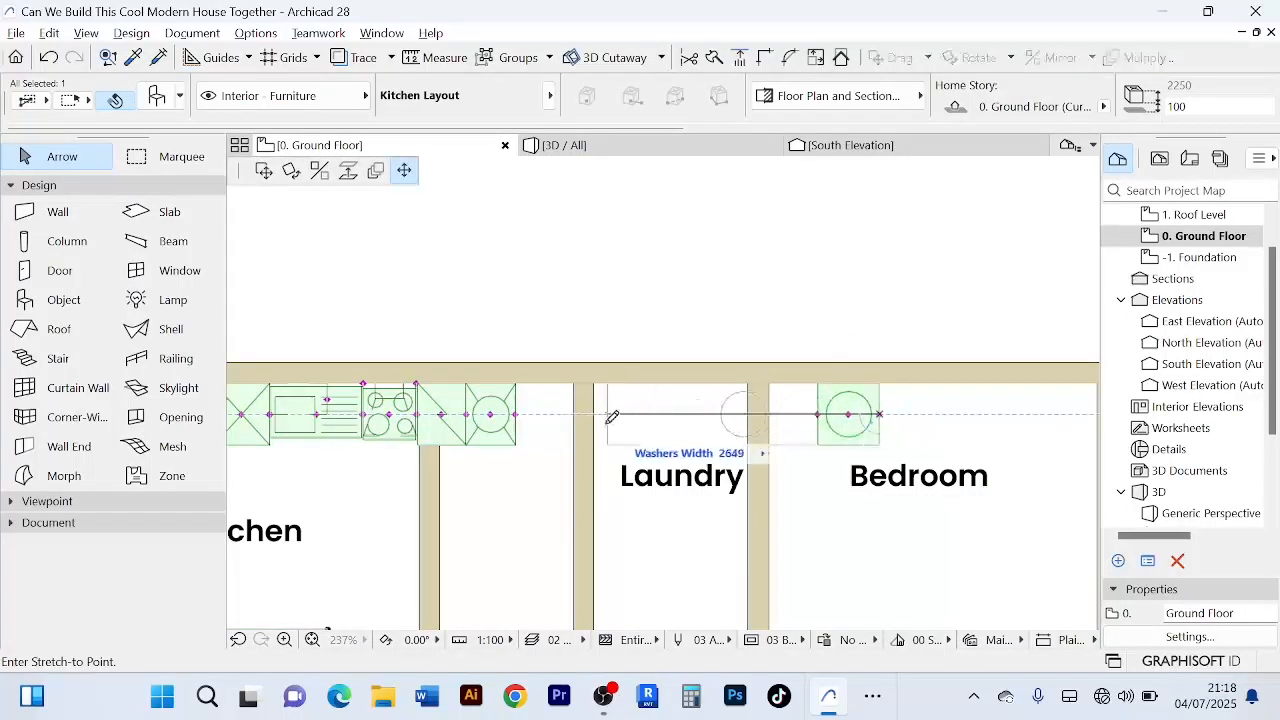
pyautogui.click(516, 414)
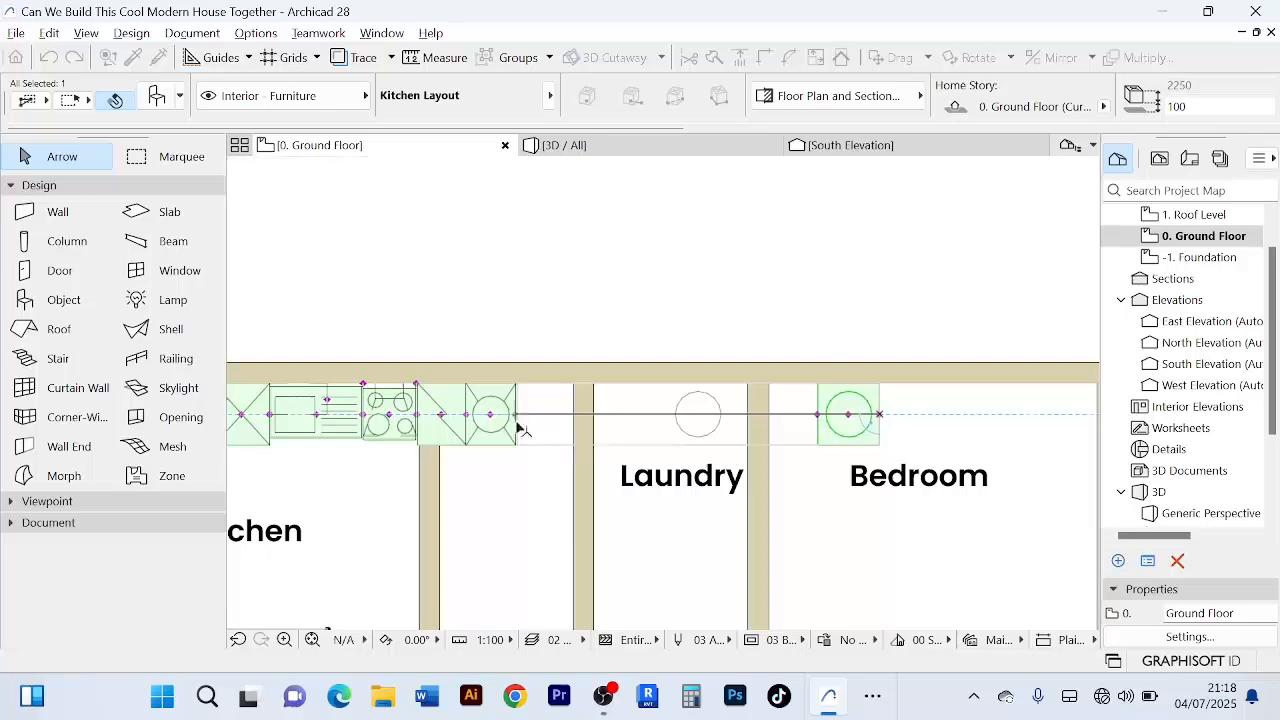
# - Narrow the washer at the laundry end of the kitchen layout by pulling in its far edge, and clear the selection
pyautogui.click(880, 415)
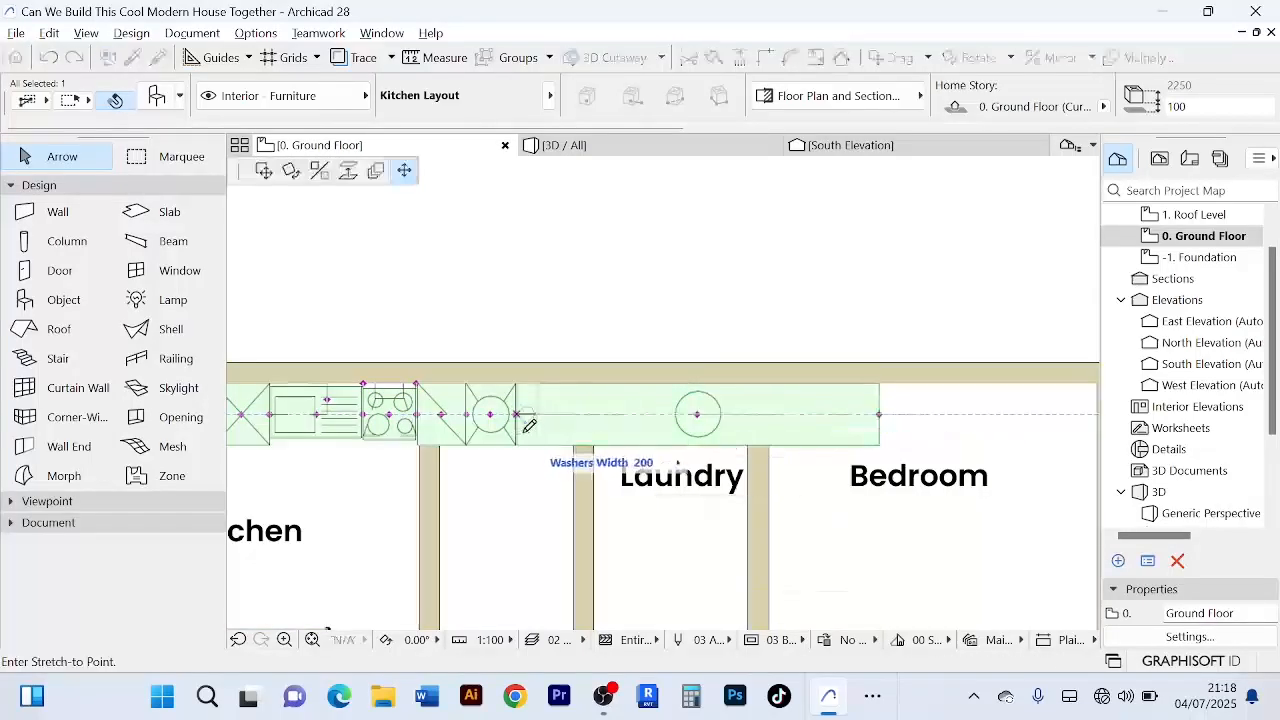
pyautogui.click(557, 426)
pyautogui.scroll(-5, 550, 500)
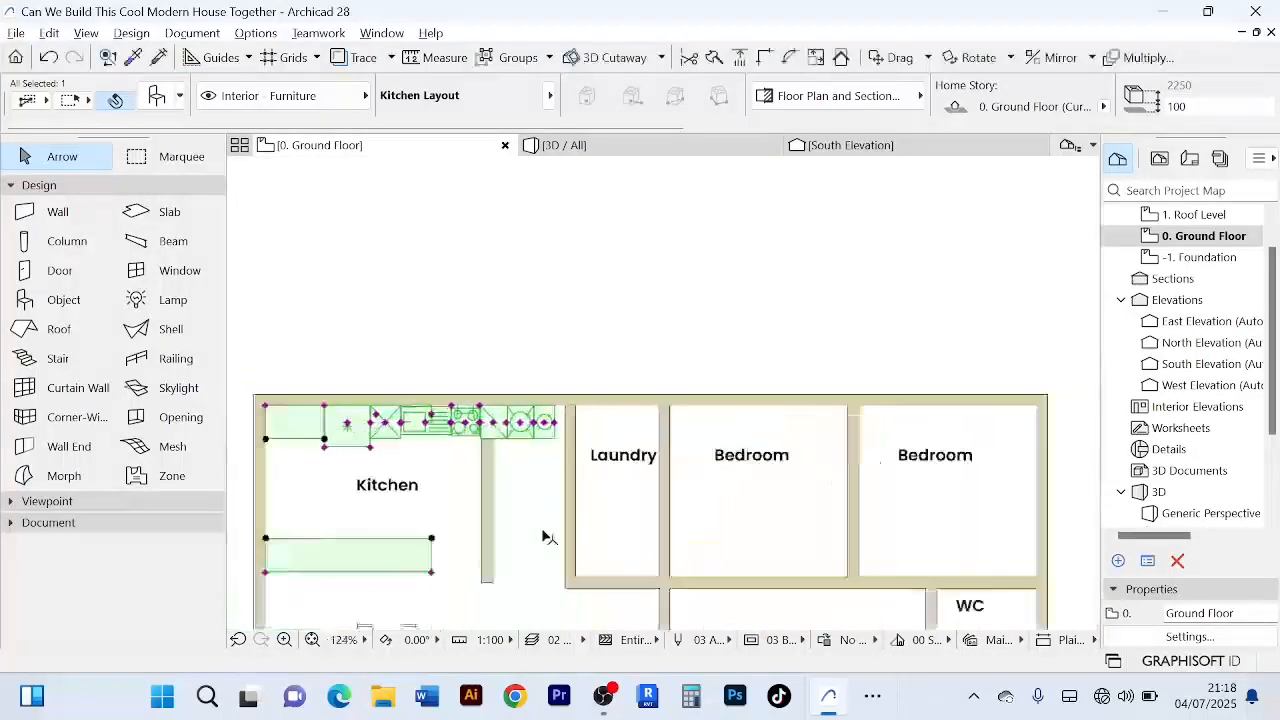
pyautogui.click(599, 478)
pyautogui.scroll(4, 599, 476)
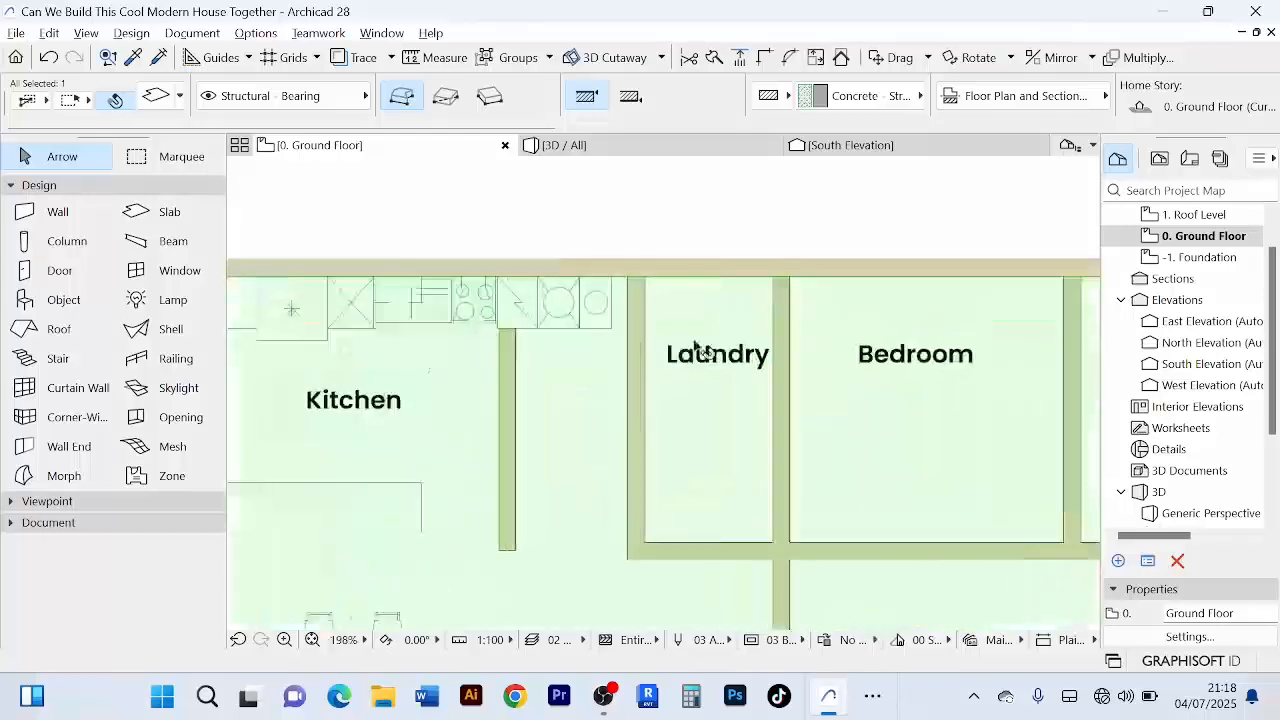
pyautogui.click(720, 235)
# - Select the kitchen layout and shorten the wall counter's reference line by pulling its refrigerator-side end point toward the outer corner
pyautogui.scroll(-4, 611, 257)
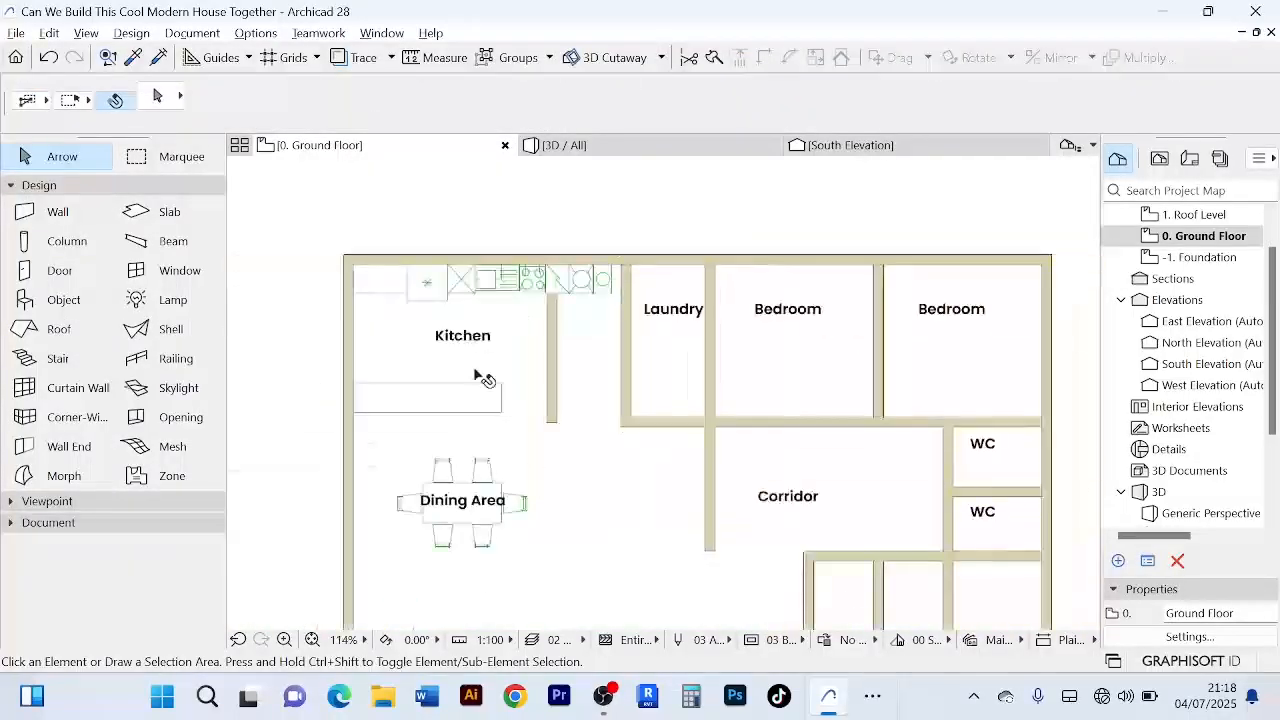
pyautogui.scroll(4, 525, 360)
pyautogui.moveTo(536, 378); pyautogui.dragTo(555, 427, button='middle')
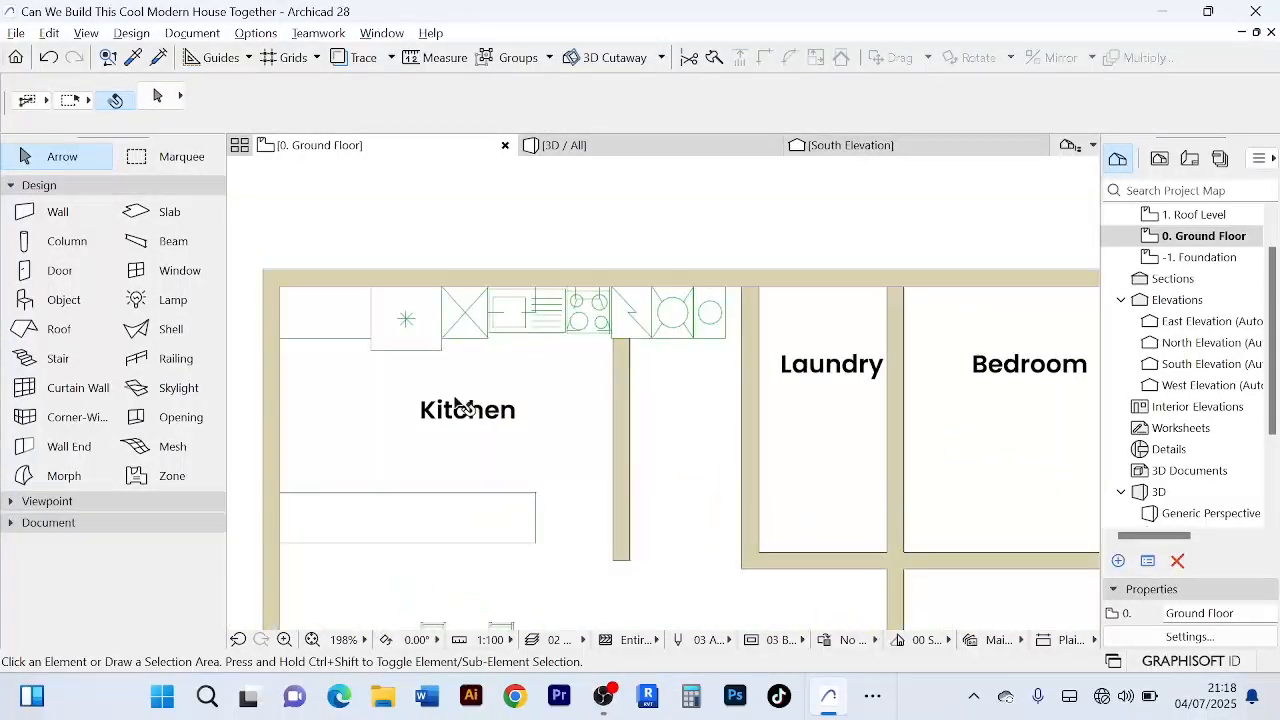
pyautogui.click(342, 332)
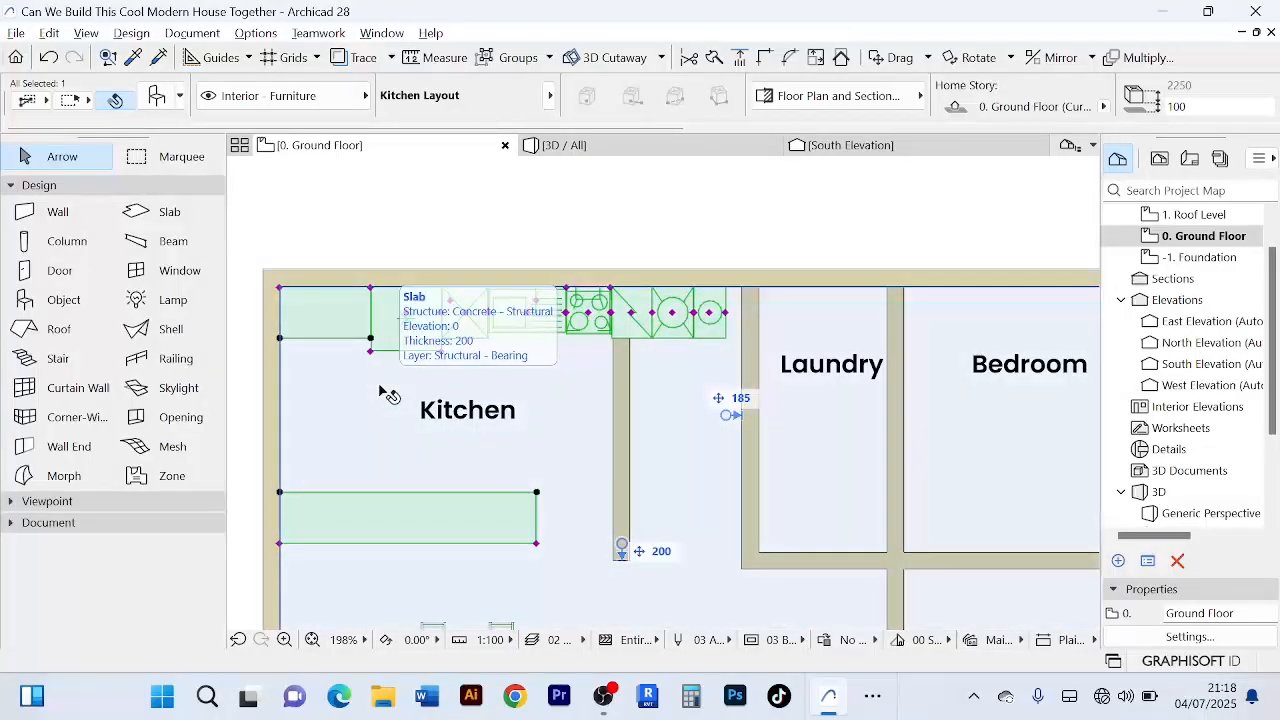
pyautogui.scroll(-2, 489, 259)
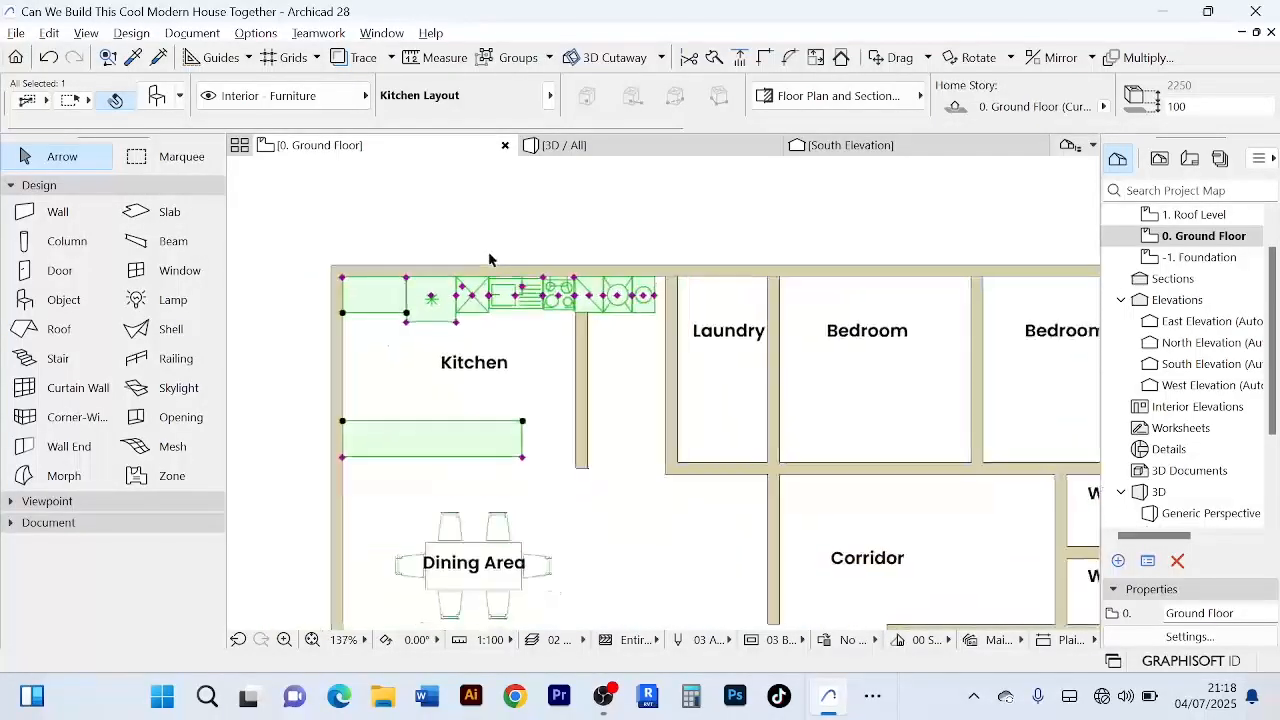
pyautogui.scroll(3, 410, 300)
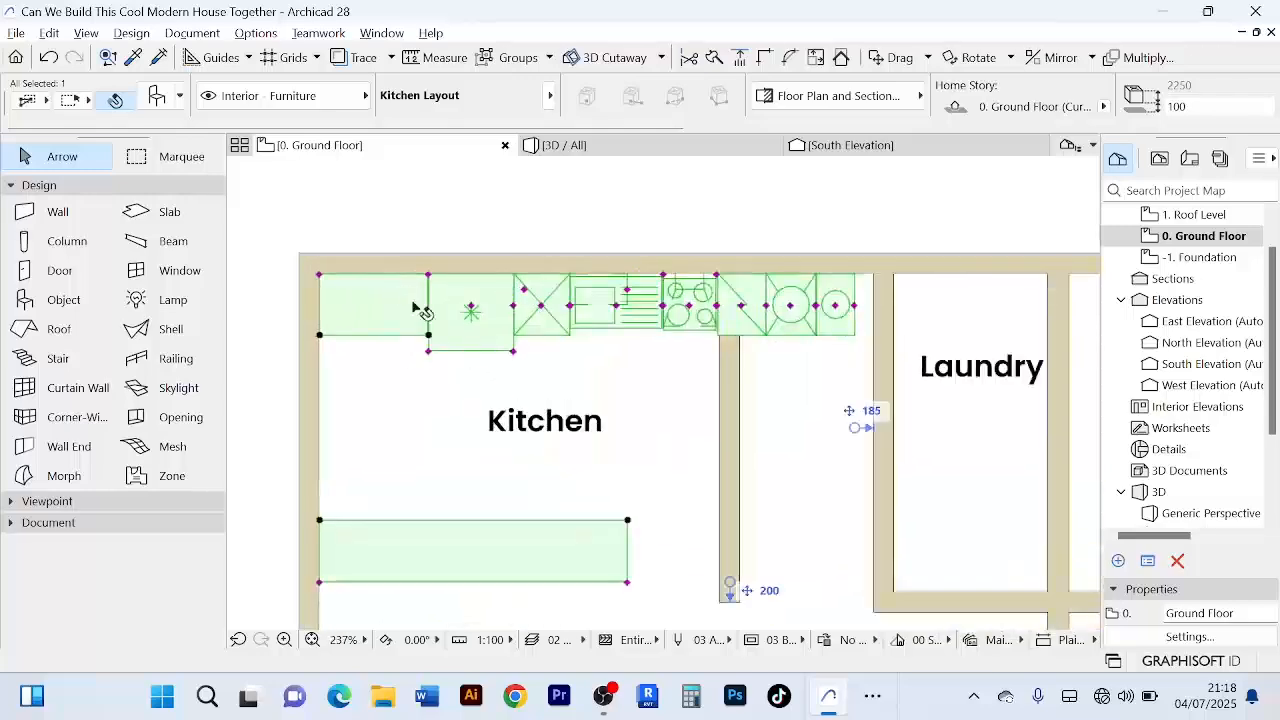
pyautogui.scroll(3, 440, 358)
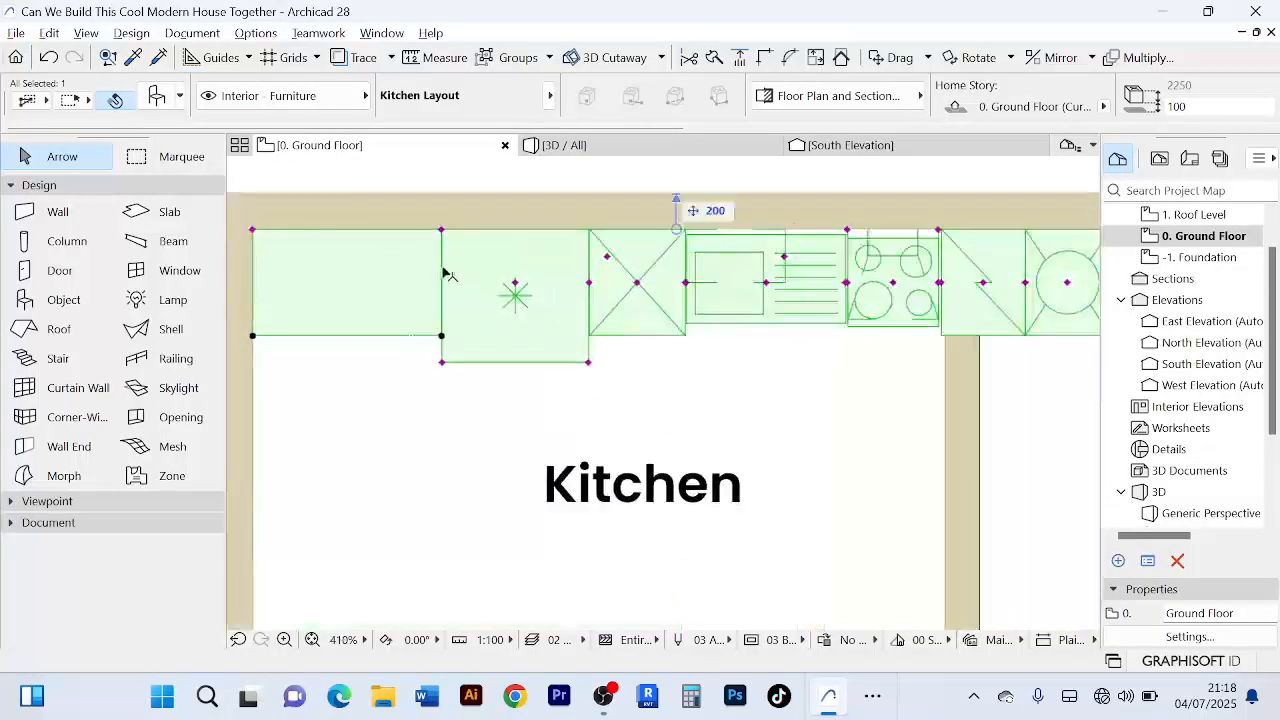
pyautogui.click(441, 232)
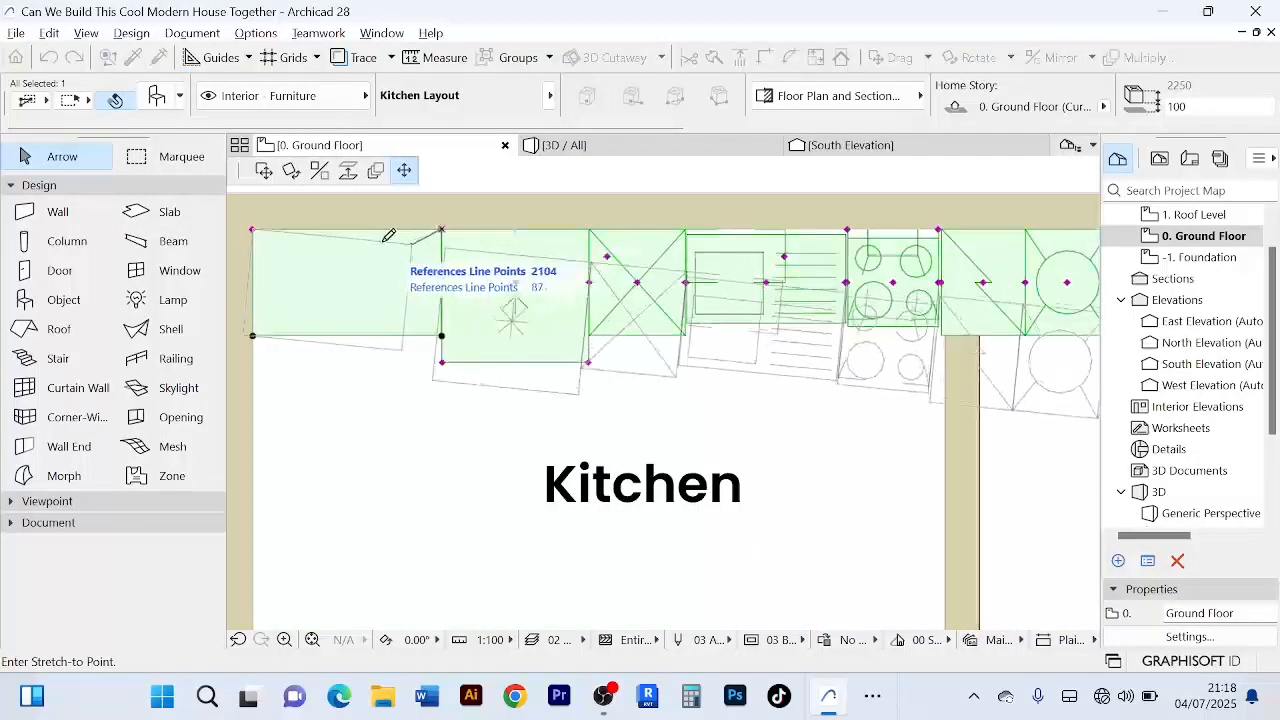
pyautogui.click(326, 230)
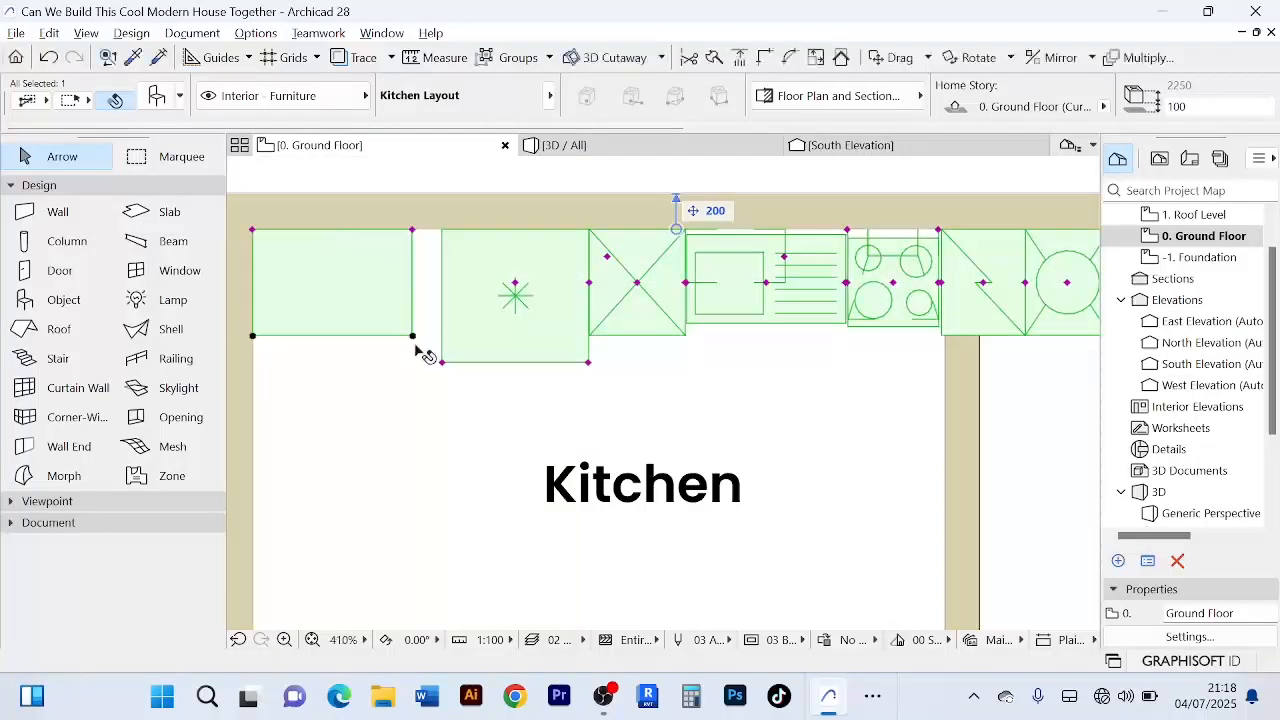
# - Try to shorten the wall counter further from its refrigerator-side end point
pyautogui.click(412, 231)
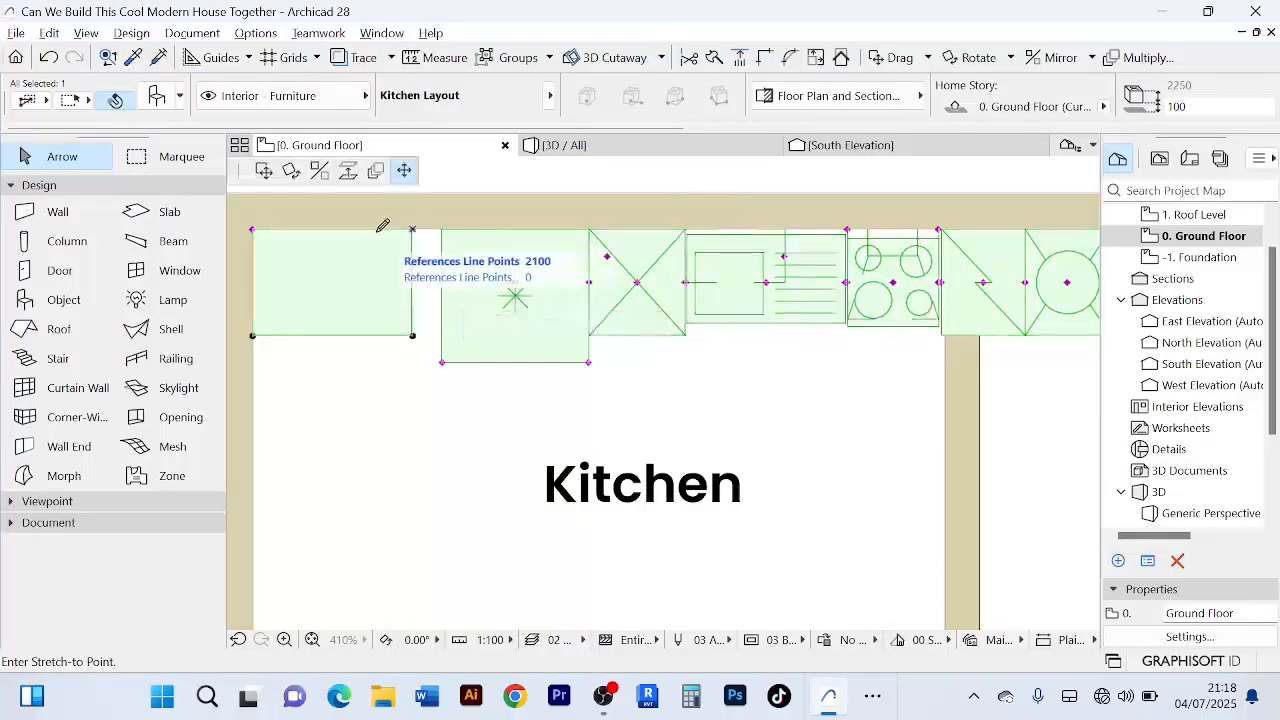
pyautogui.click(374, 233)
pyautogui.click(412, 337)
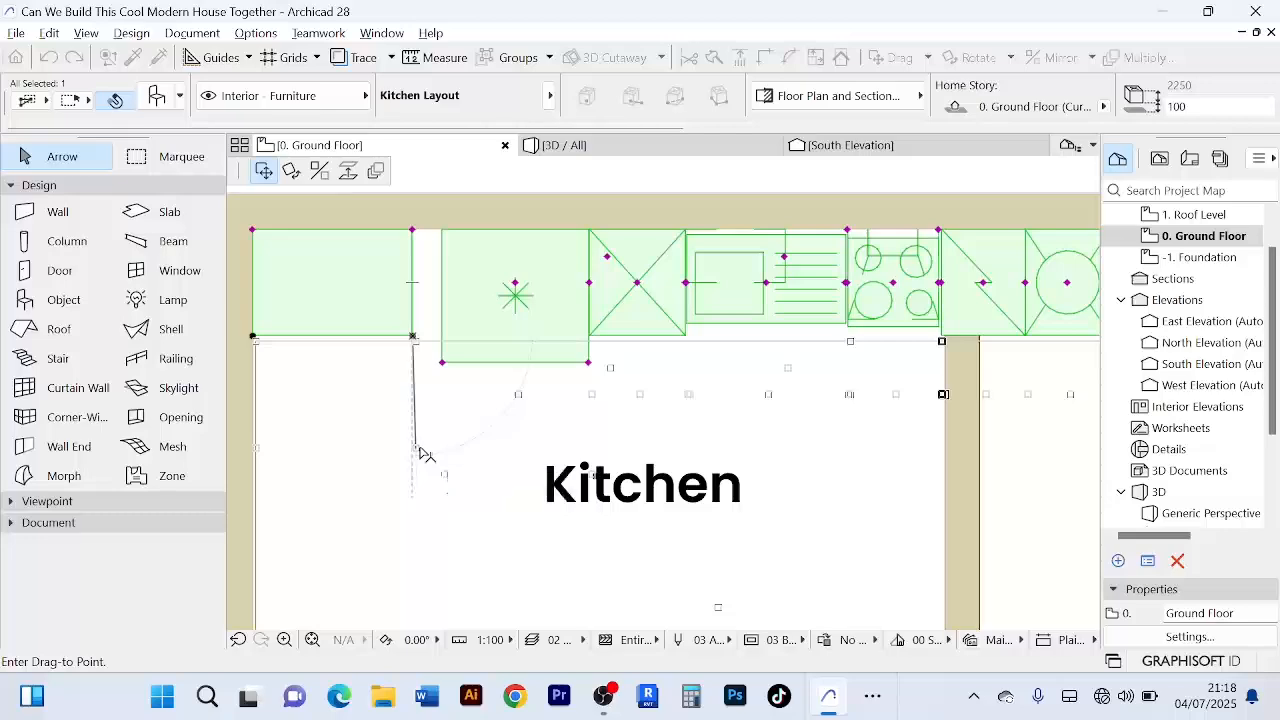
pyautogui.press('Escape')
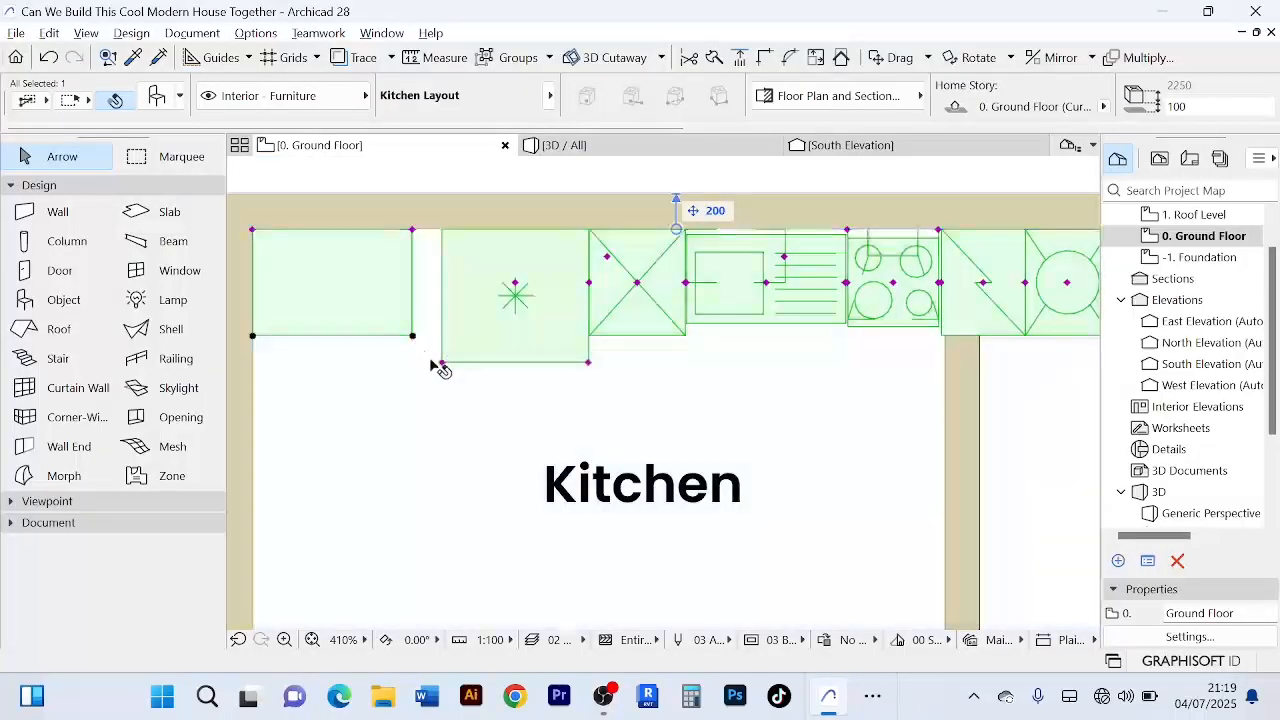
# - Shift the refrigerator toward the outer corner by stretching its near edge over the counter and halving its width from the opposite edge
pyautogui.scroll(3, 440, 365)
pyautogui.scroll(-3, 446, 366)
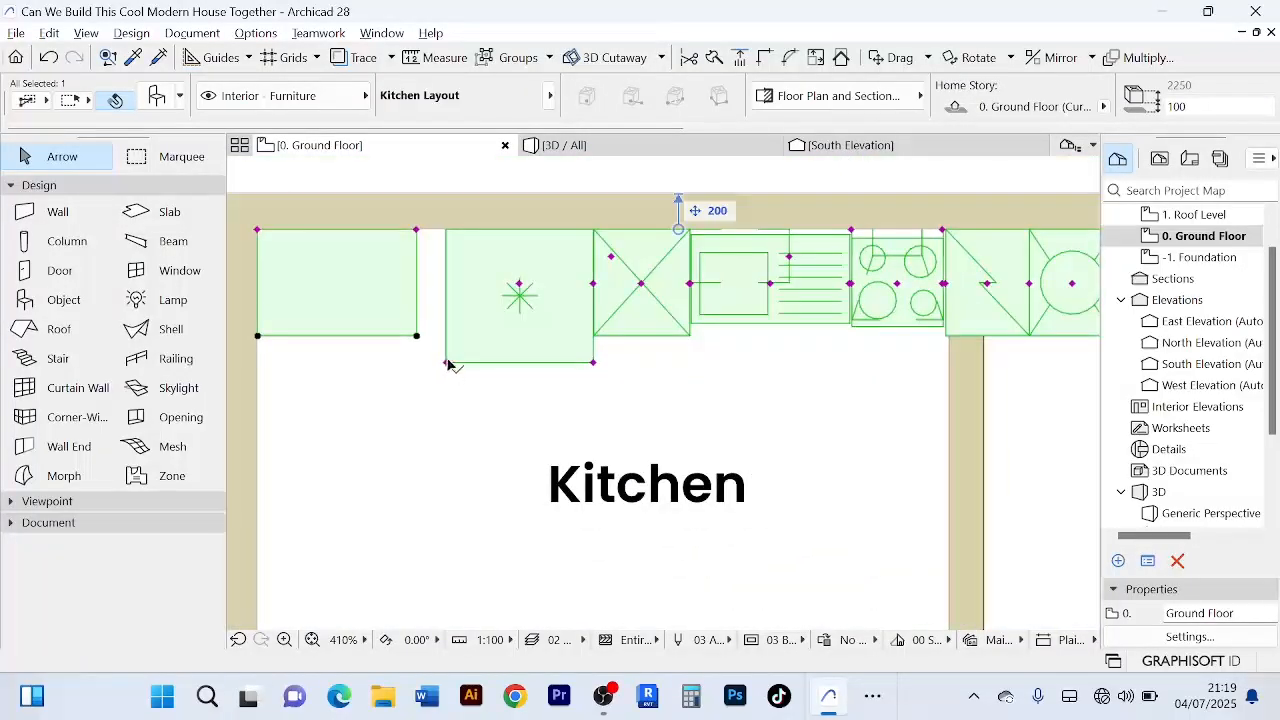
pyautogui.click(446, 363)
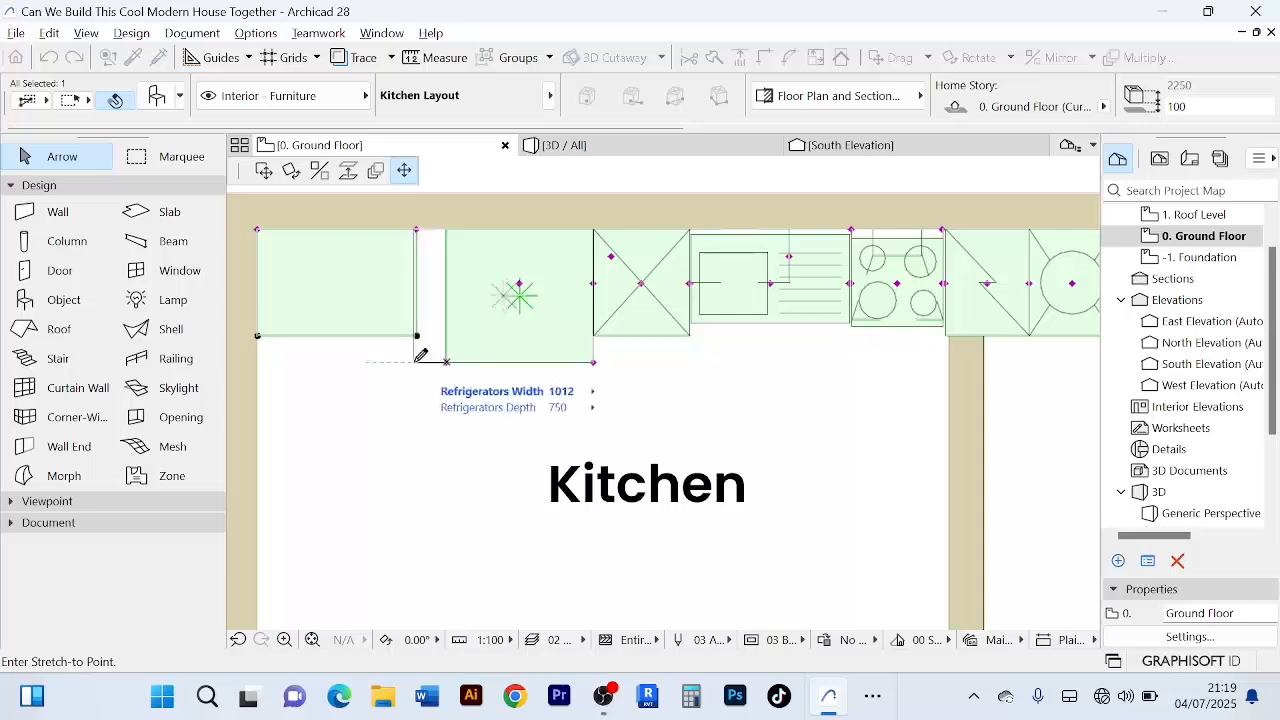
pyautogui.click(364, 363)
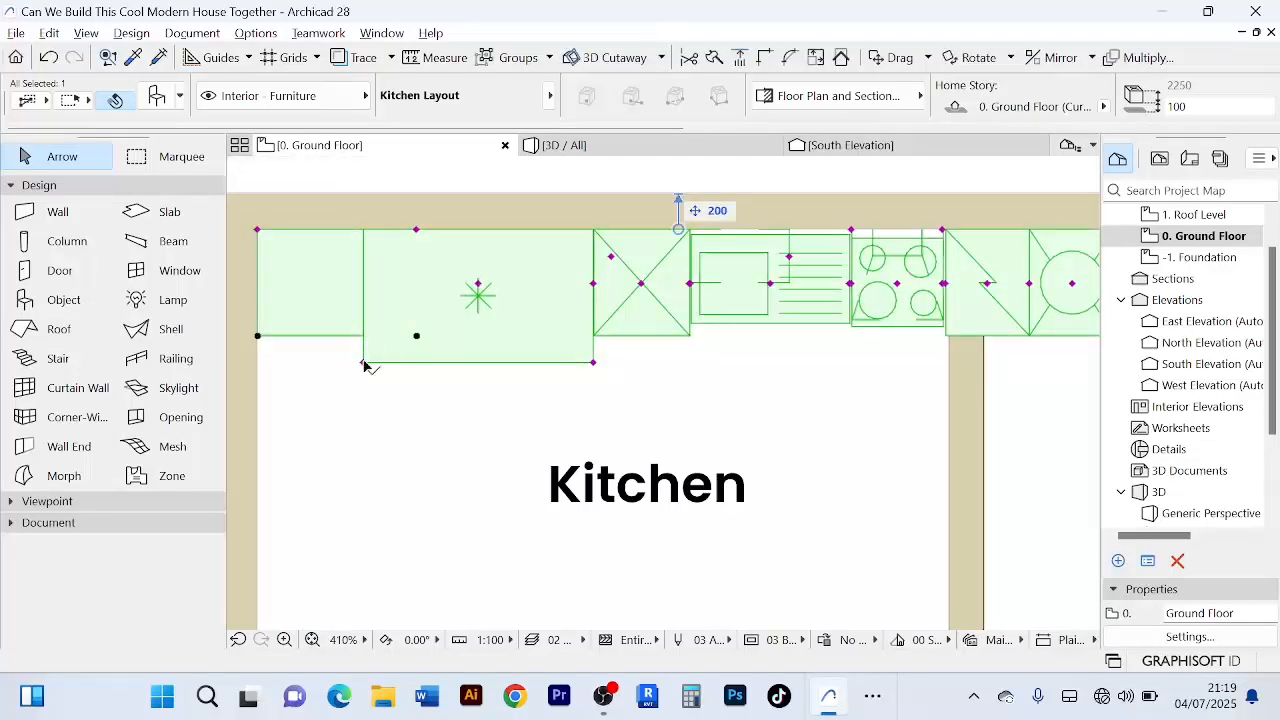
pyautogui.click(594, 364)
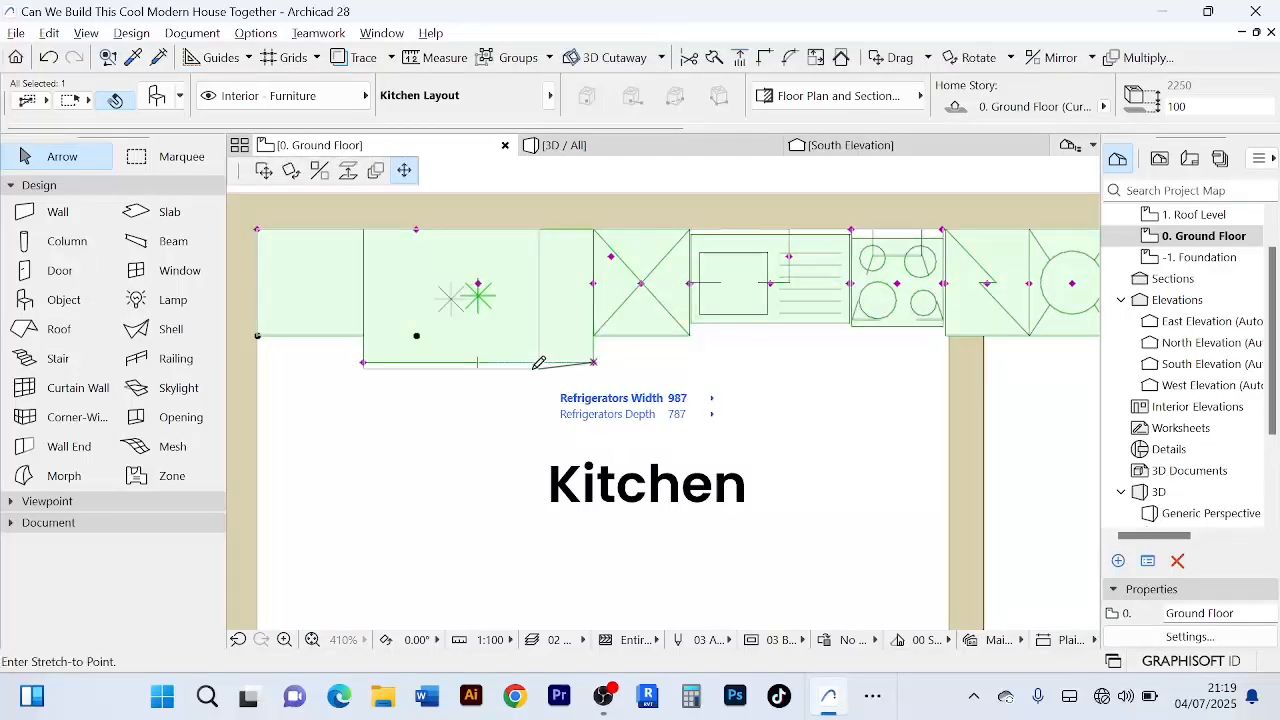
pyautogui.click(479, 362)
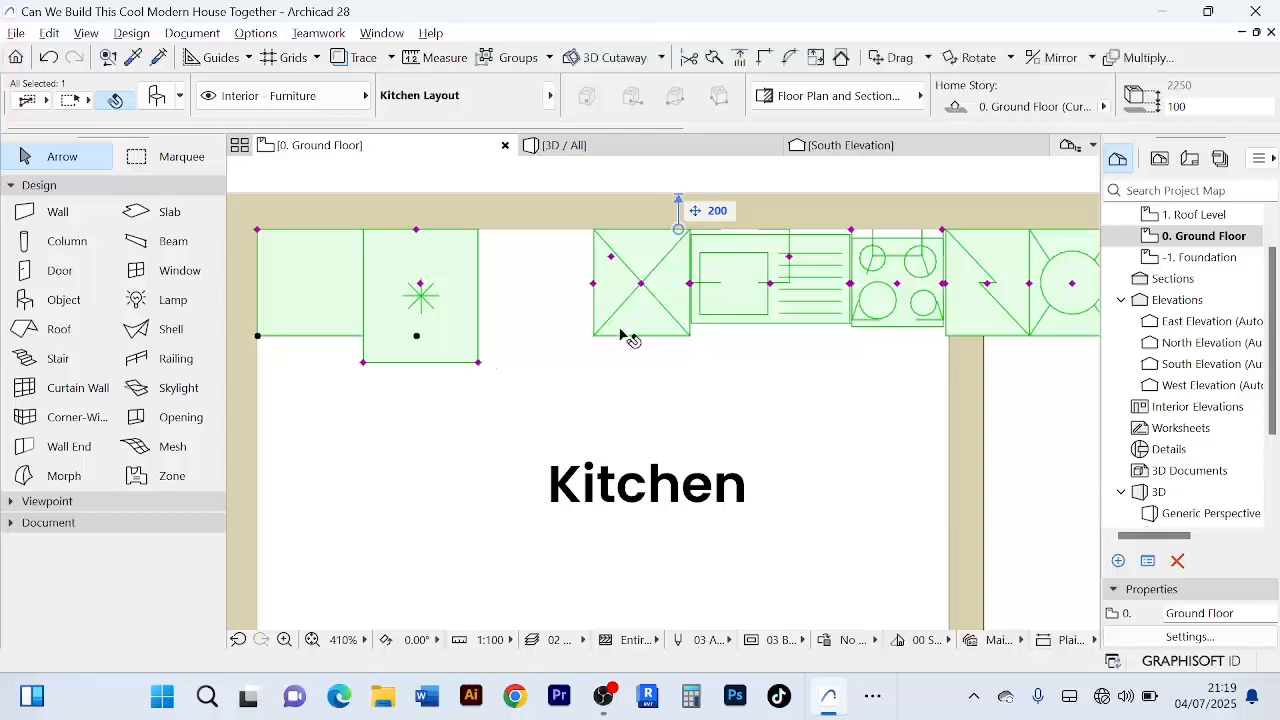
# - Extend the tall cabinet to the refrigerator's edge, and adjust the cabinet and sink unit so they meet closer to the refrigerator
pyautogui.click(594, 284)
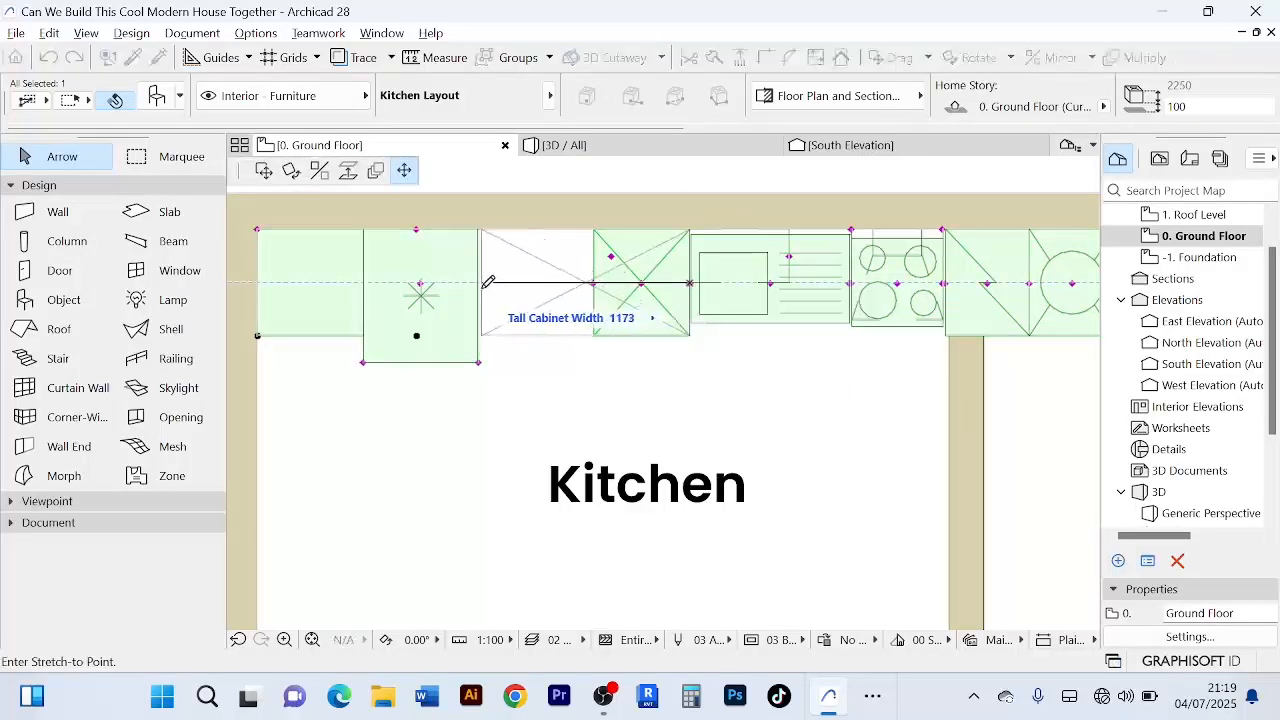
pyautogui.click(479, 285)
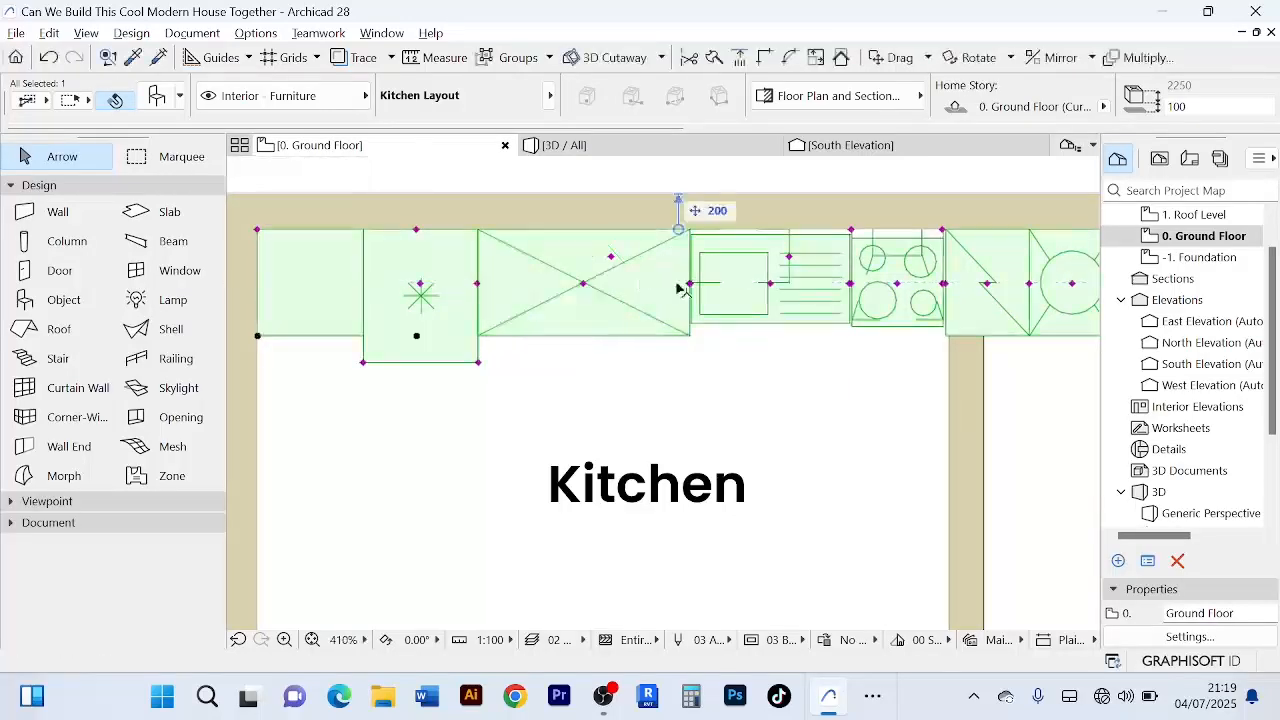
pyautogui.click(690, 284)
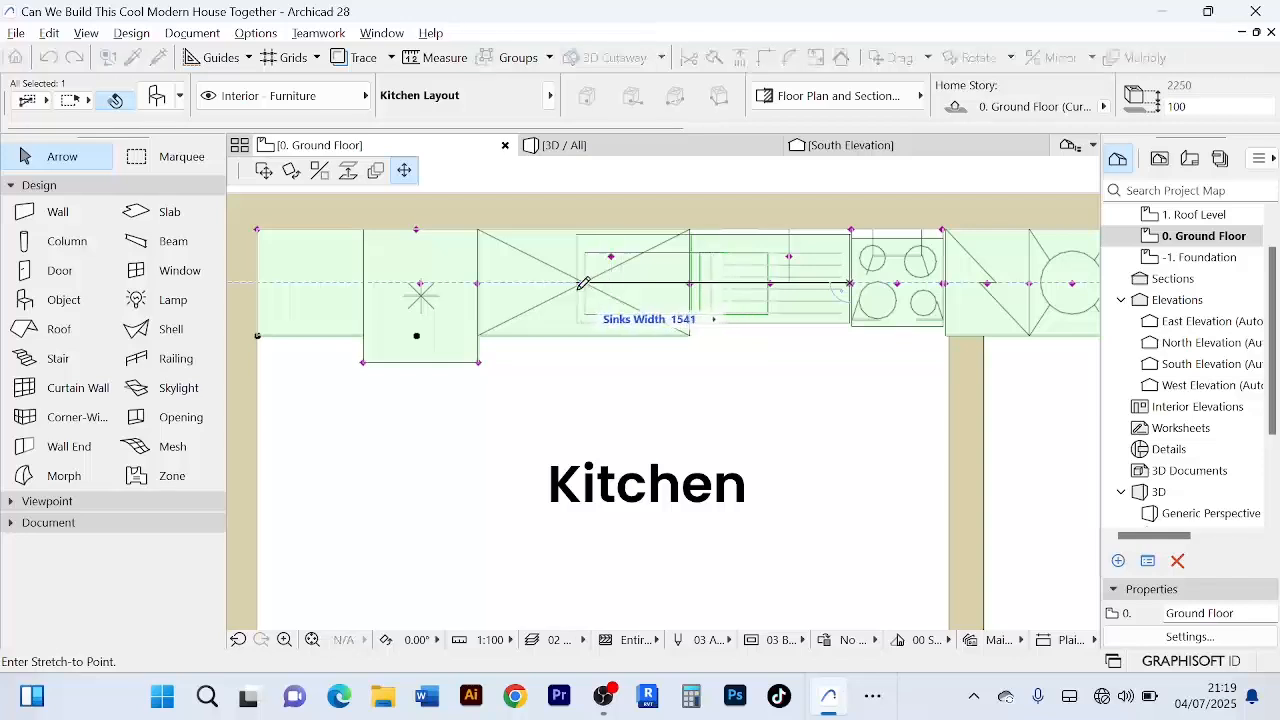
pyautogui.click(568, 284)
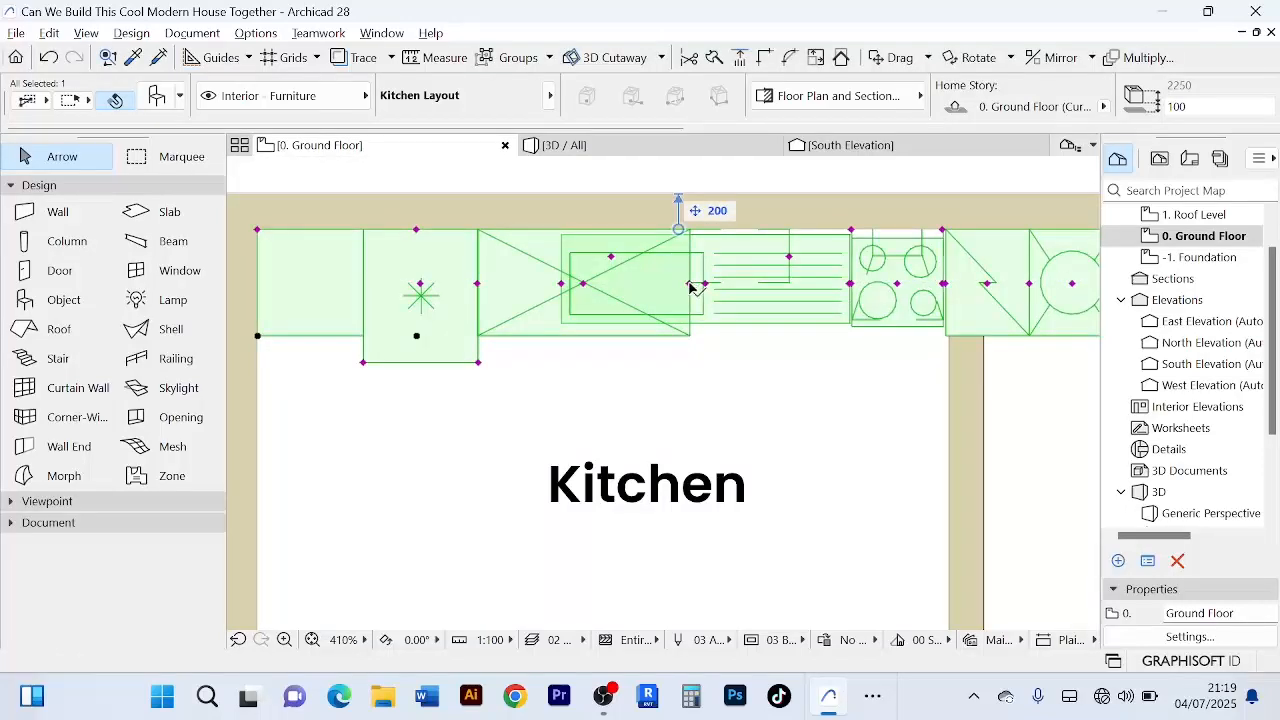
pyautogui.click(690, 285)
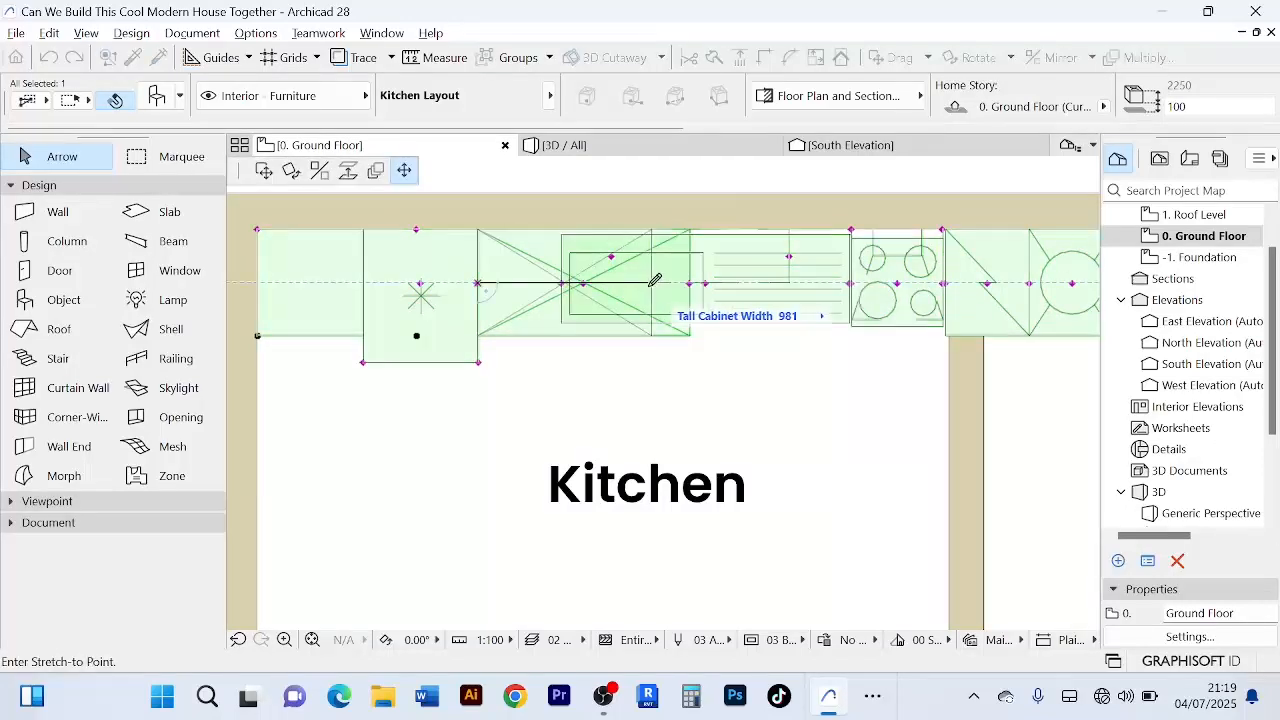
pyautogui.click(568, 284)
# - Widen the cooktop toward the sink unit, and shift the sink toward the tall cabinet to a position of about 585 mm
pyautogui.click(851, 284)
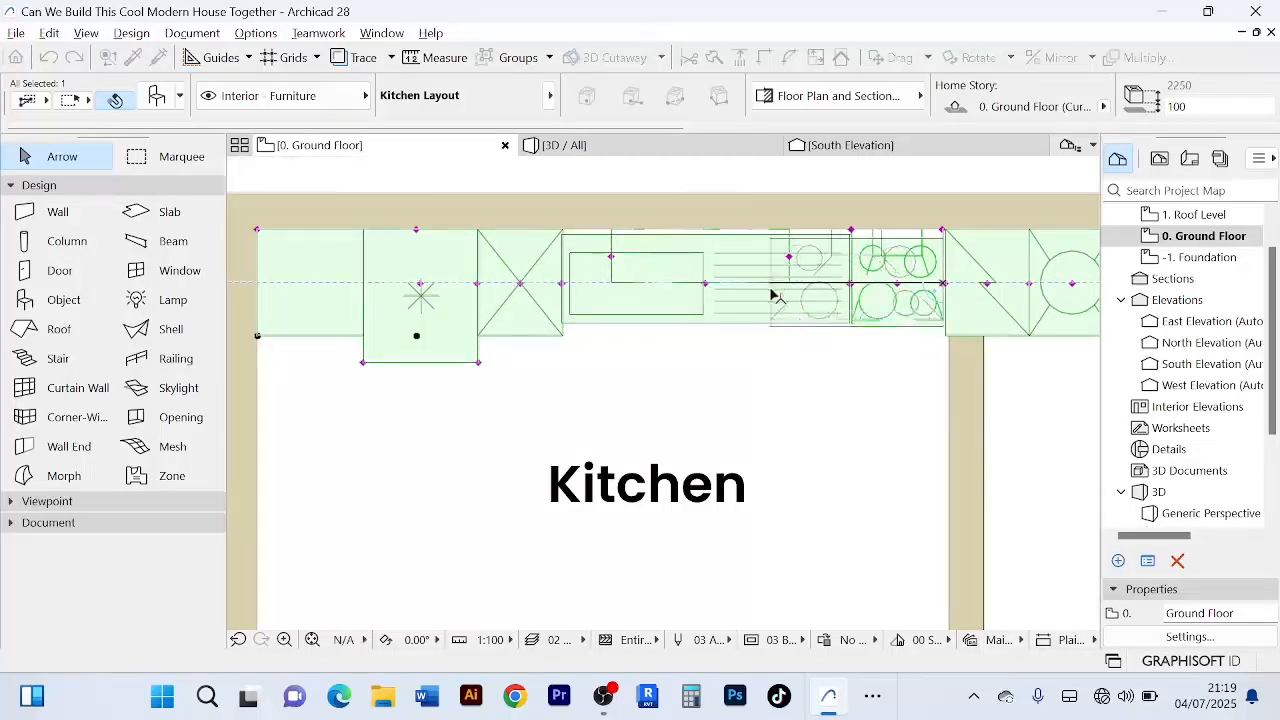
pyautogui.click(771, 285)
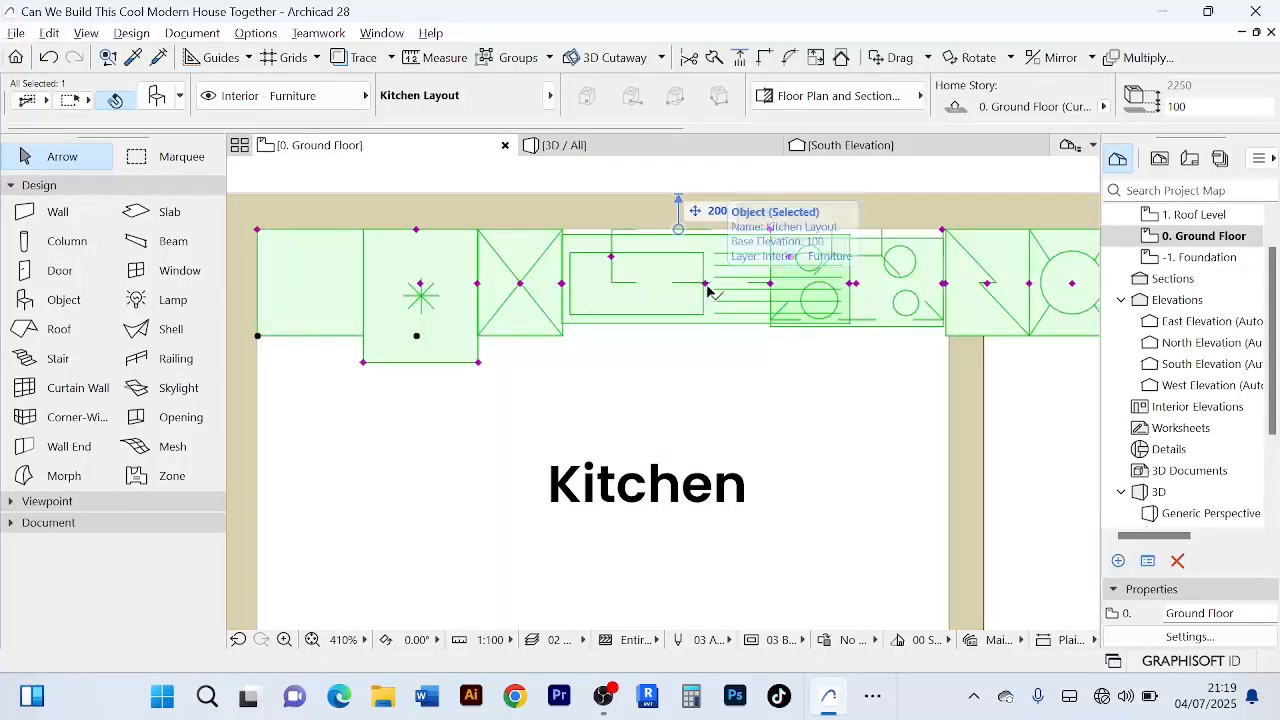
pyautogui.click(706, 285)
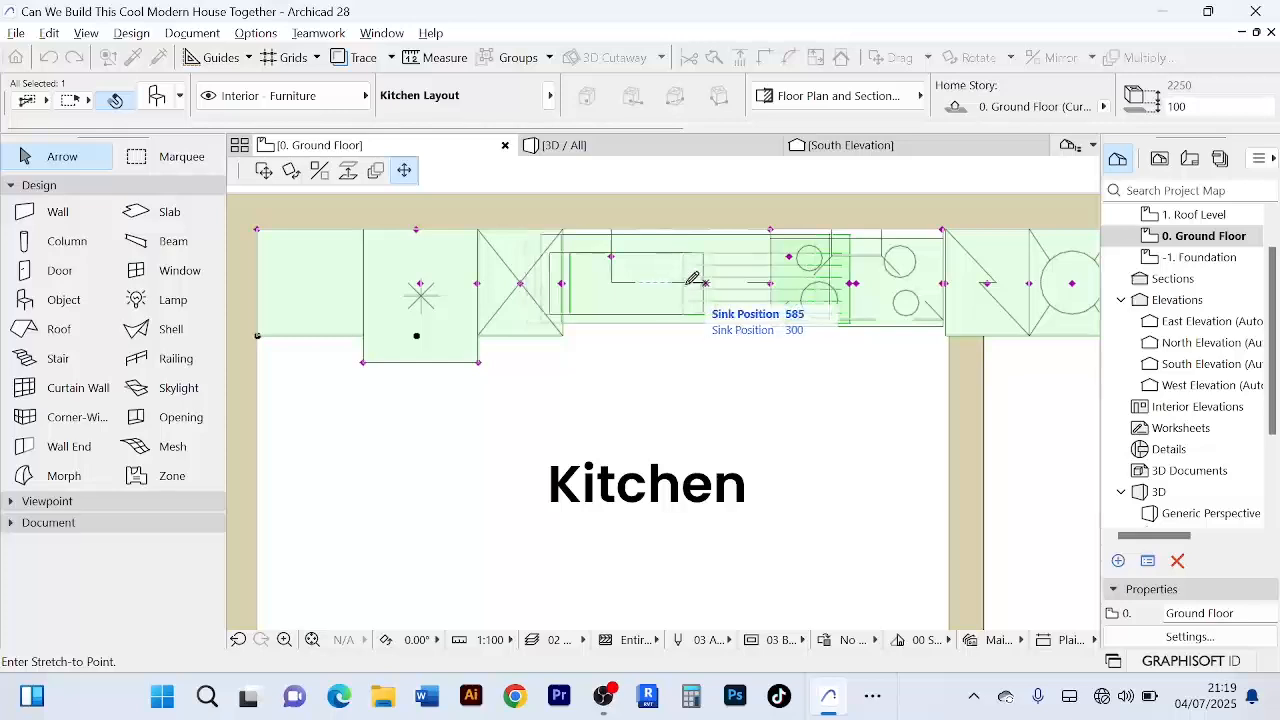
pyautogui.click(686, 283)
# - Narrow the sink unit to about 880 mm from the cooktop side and extend the cooktop to meet its edge
pyautogui.scroll(2, 806, 290)
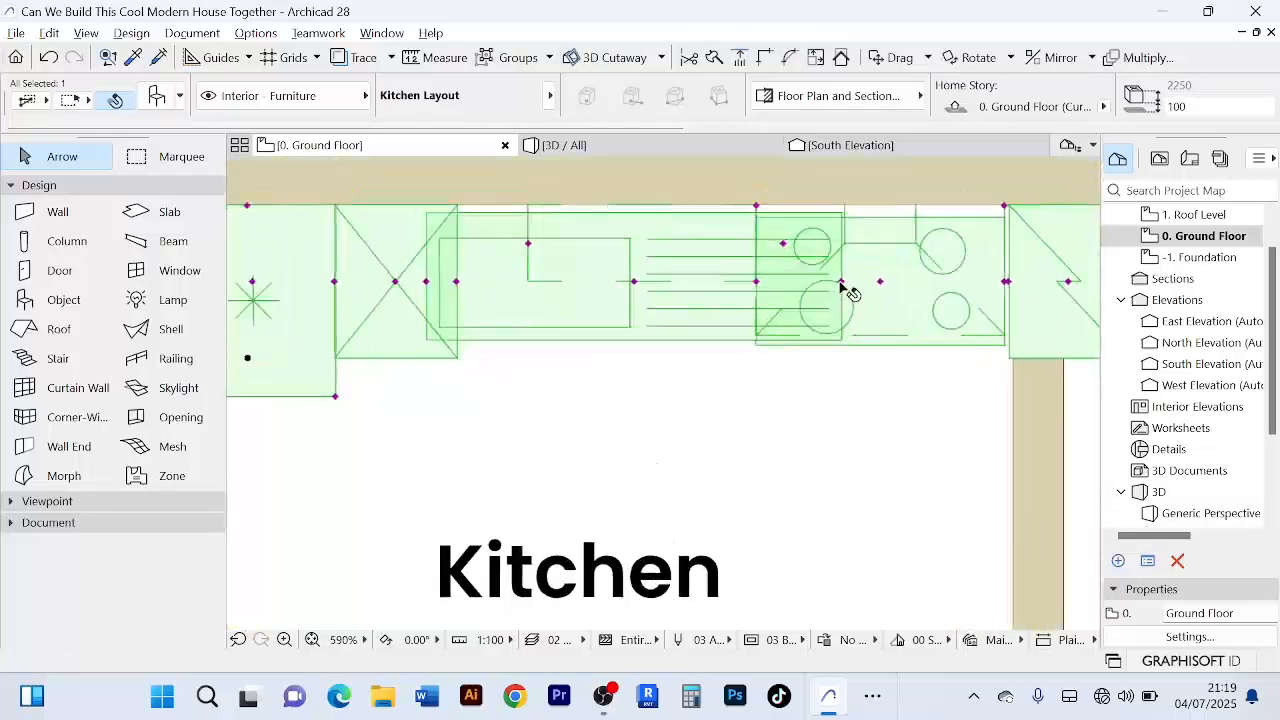
pyautogui.click(841, 283)
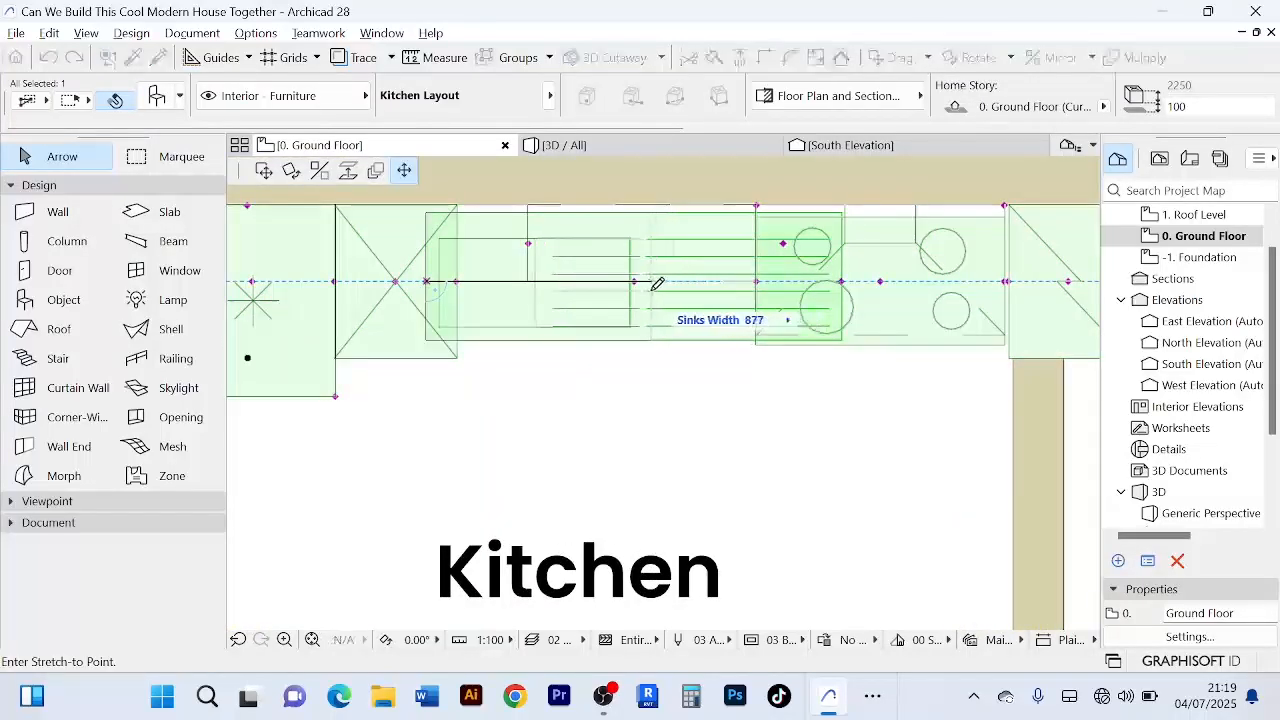
pyautogui.click(757, 283)
pyautogui.click(757, 283)
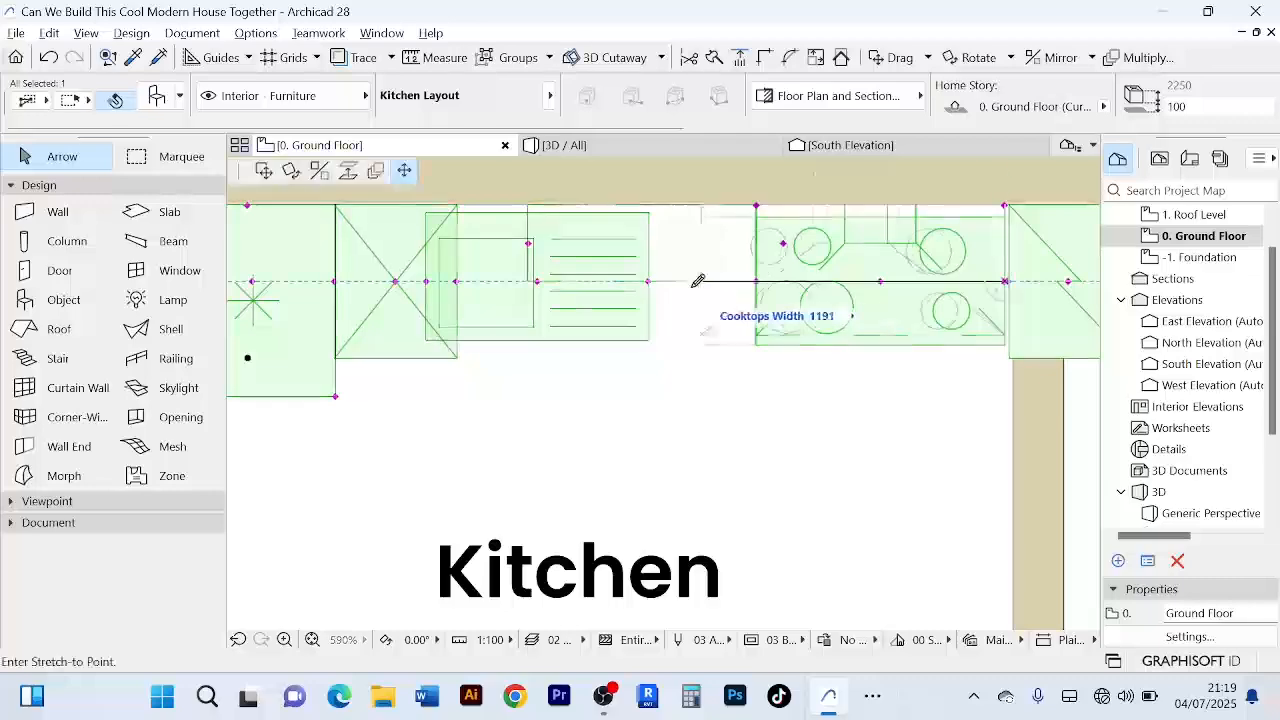
pyautogui.click(649, 286)
# - Widen the oven unit toward the sink to about 1320 mm so it overlaps the cooktop
pyautogui.scroll(-4, 718, 291)
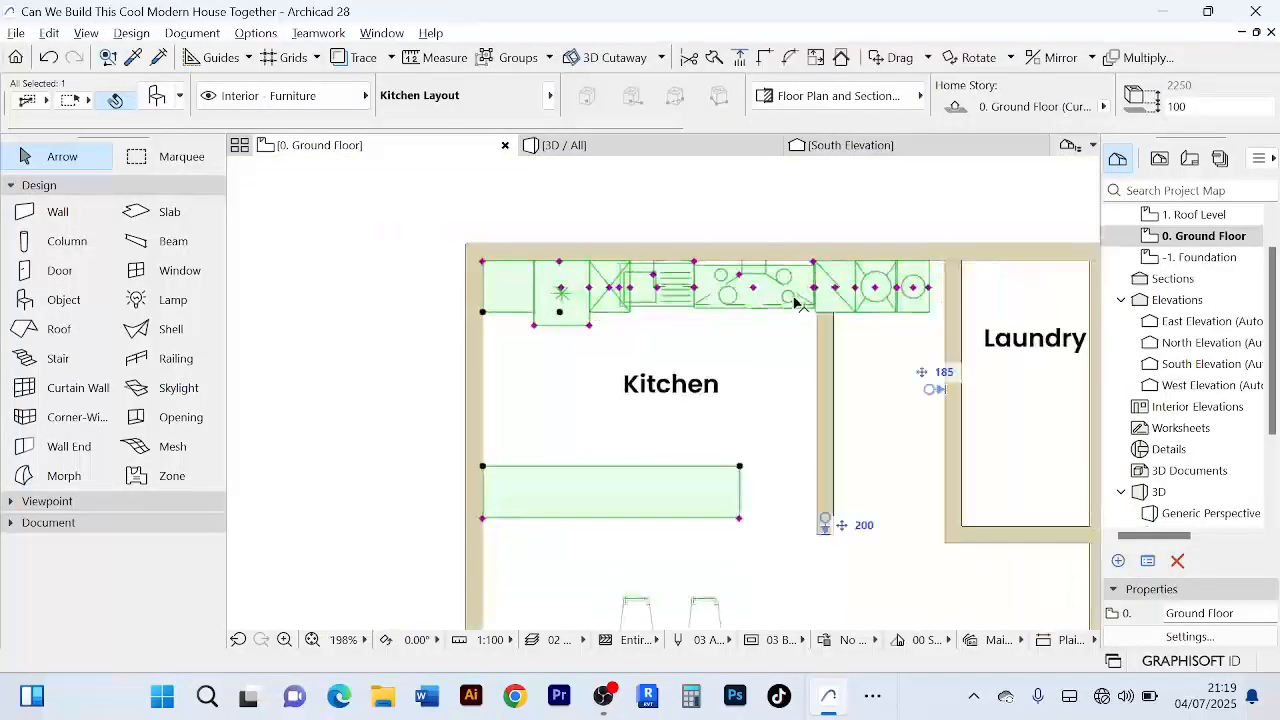
pyautogui.scroll(2, 800, 299)
pyautogui.click(827, 282)
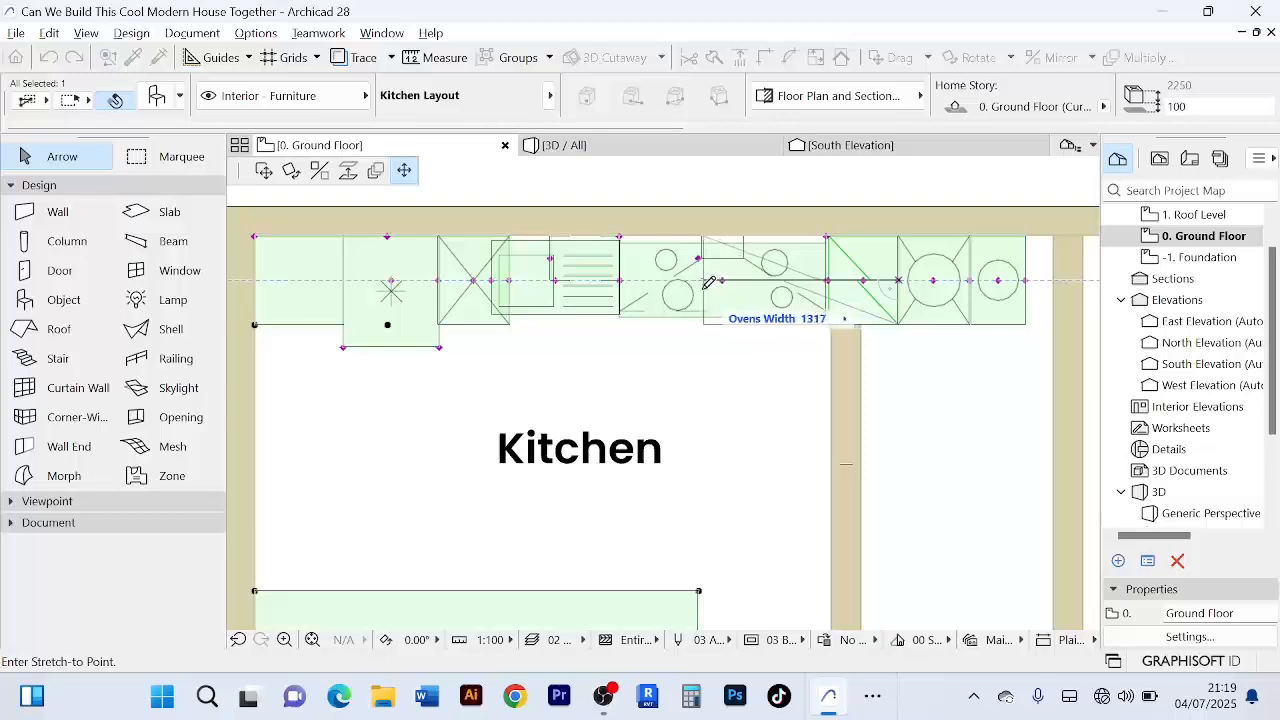
pyautogui.click(702, 282)
# - Narrow the cooktop to about 930 mm by pulling in its edge on the oven side
pyautogui.scroll(2, 807, 288)
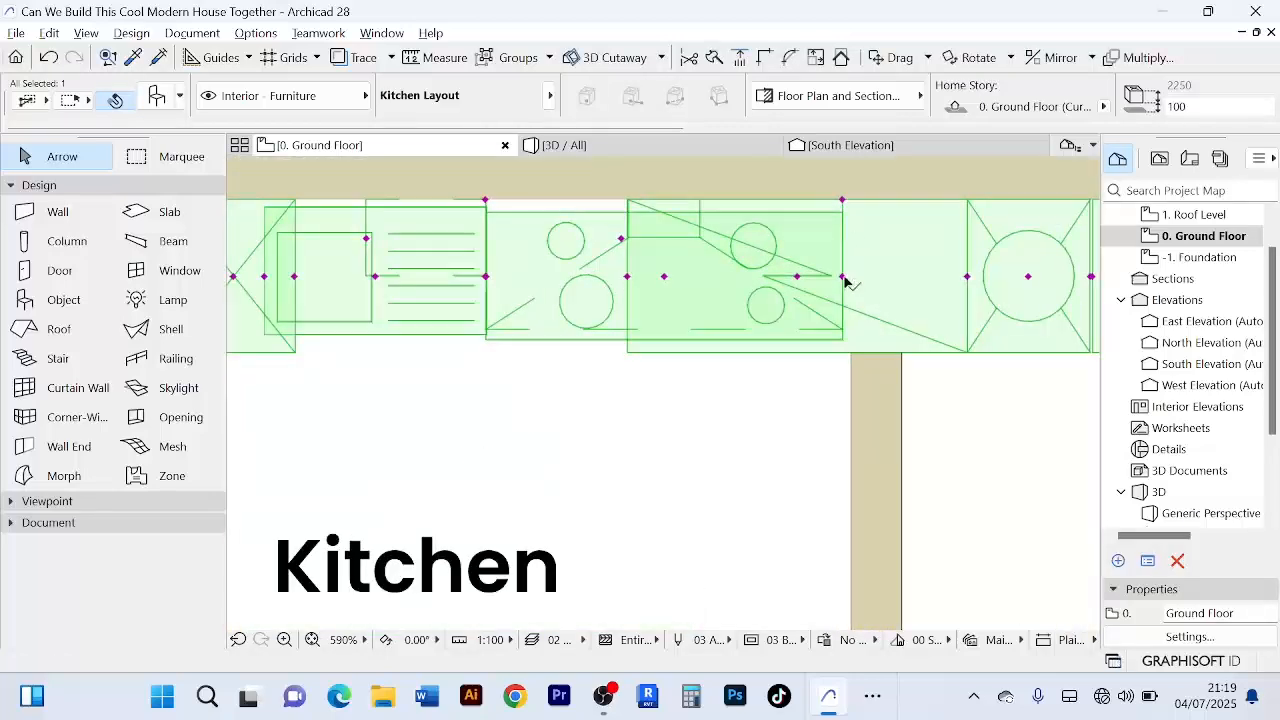
pyautogui.click(843, 278)
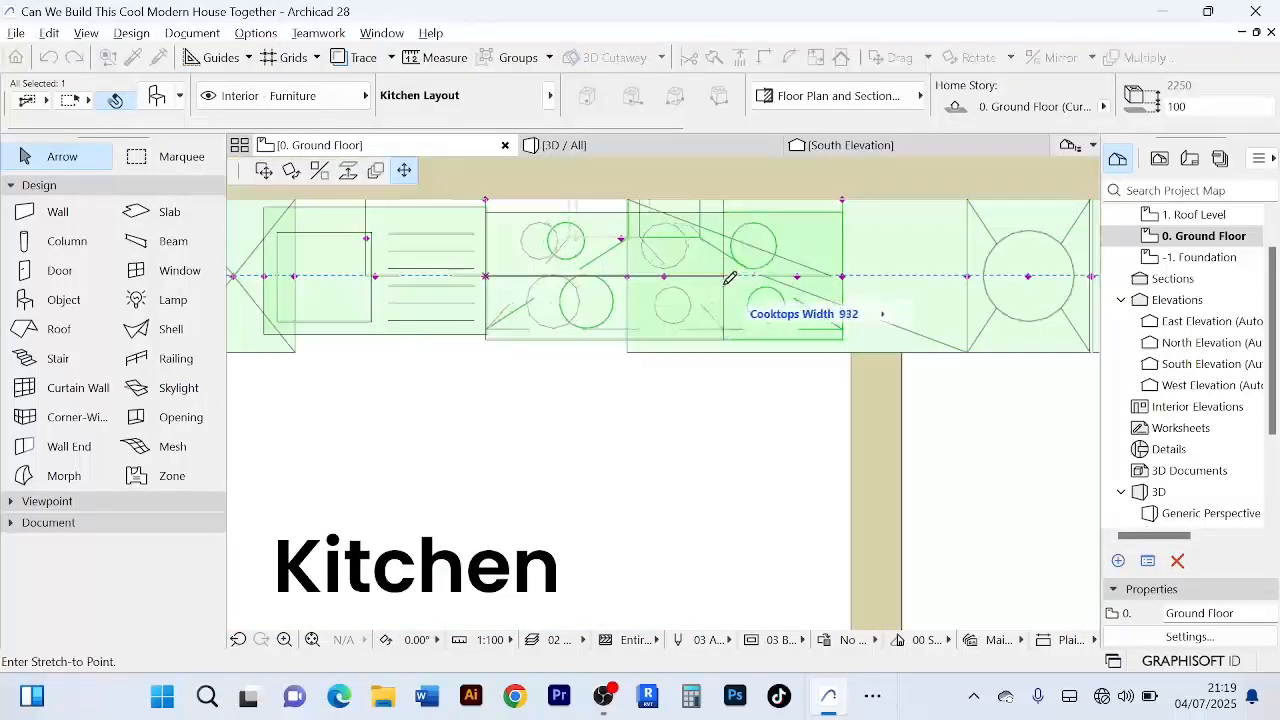
pyautogui.click(730, 278)
pyautogui.scroll(-3, 834, 306)
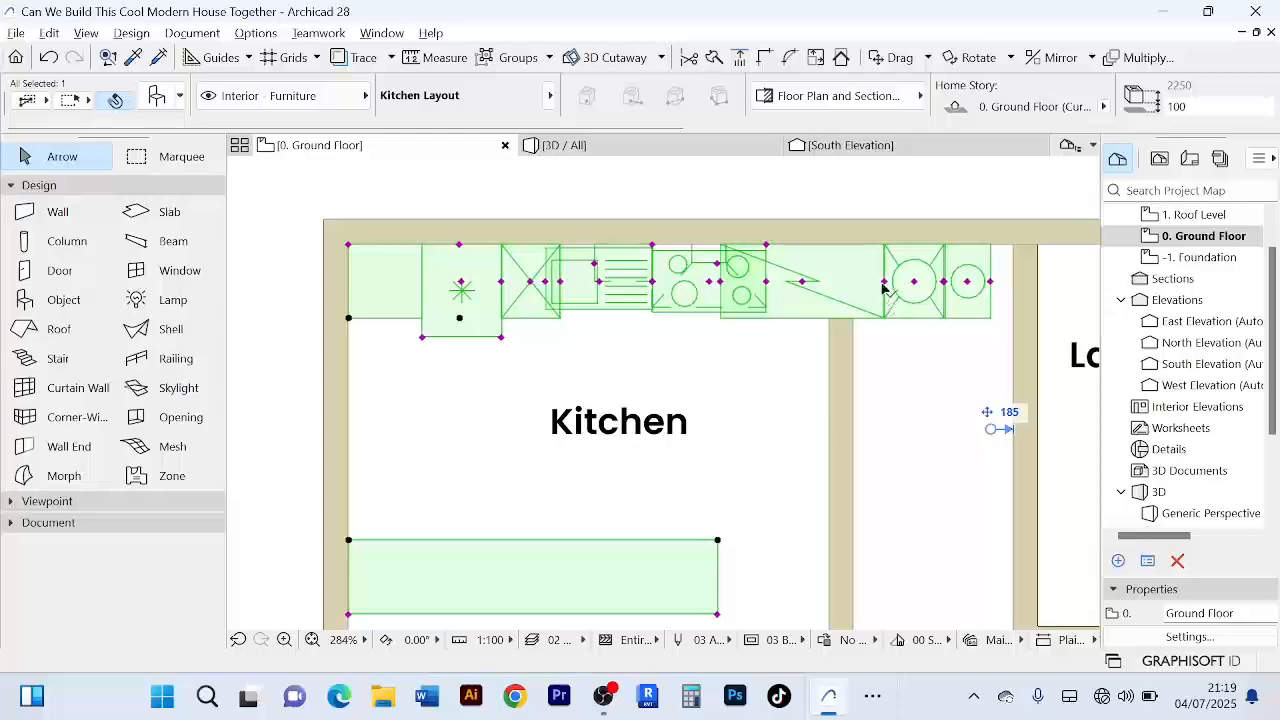
# - Widen the dishwasher toward the cooktop, and shift the whole unit until its near edge meets the cooktop's edge
pyautogui.click(884, 281)
pyautogui.click(803, 281)
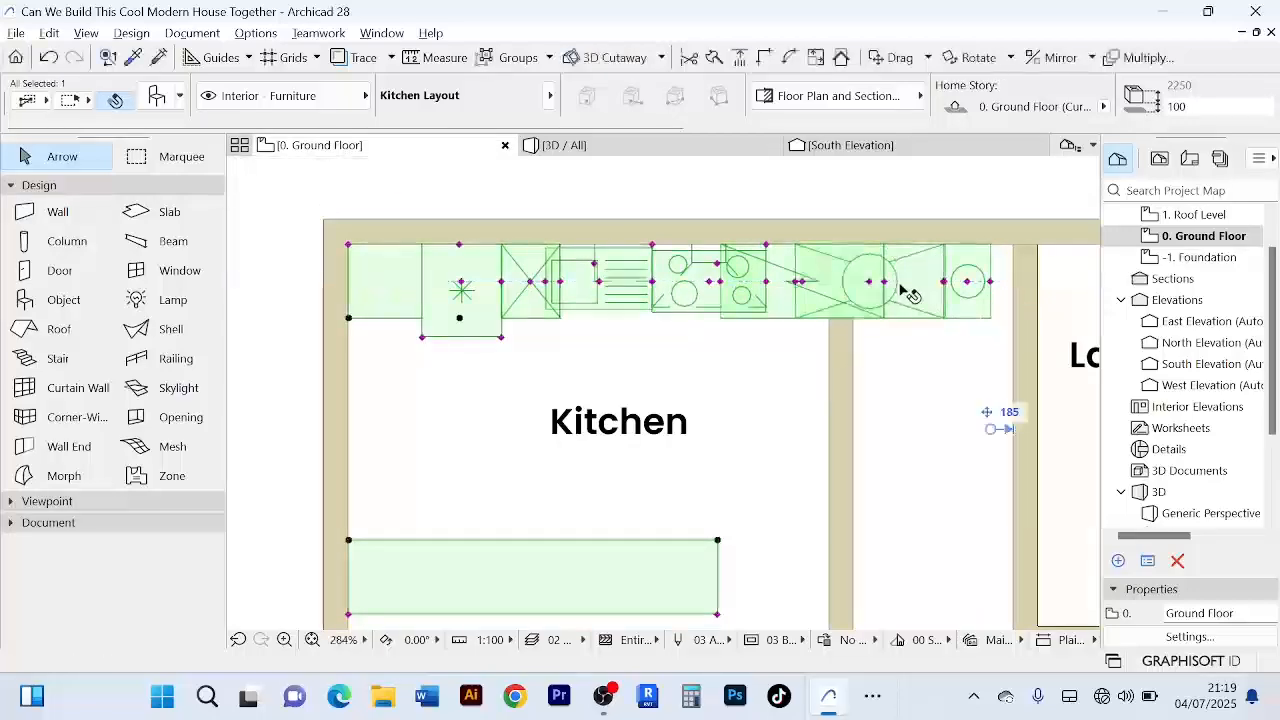
pyautogui.scroll(4, 903, 290)
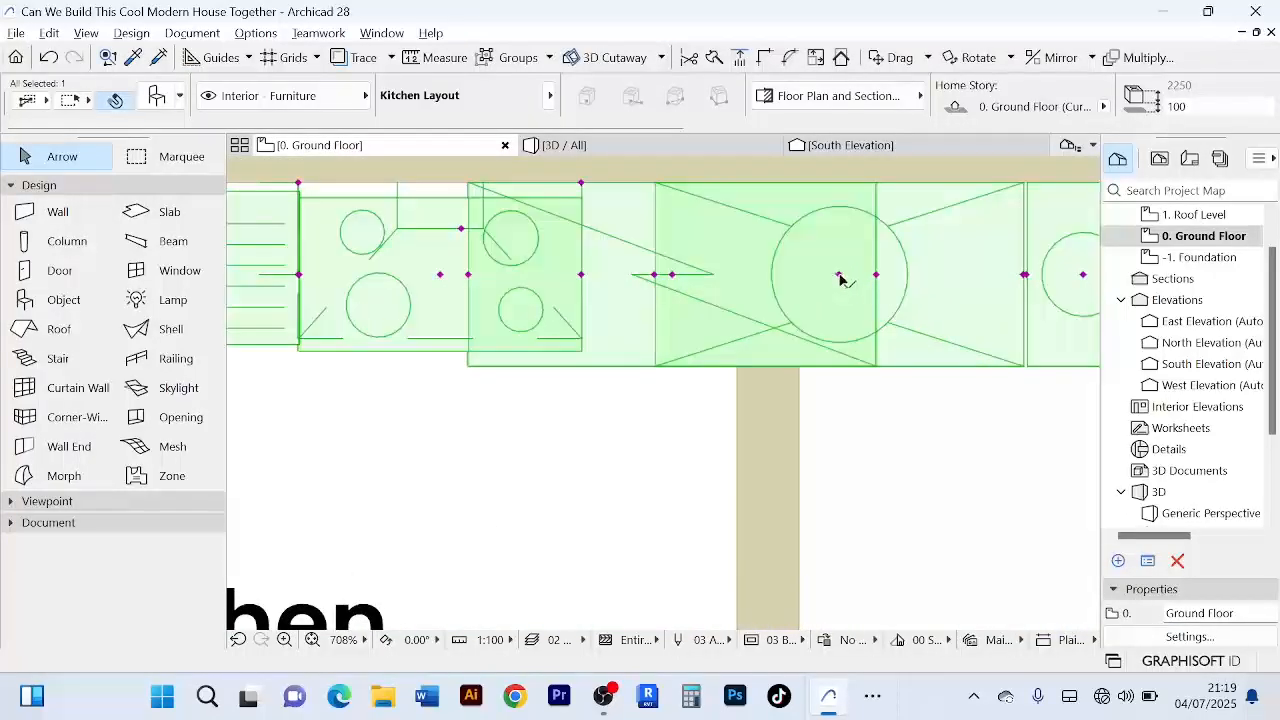
pyautogui.click(839, 276)
pyautogui.click(777, 275)
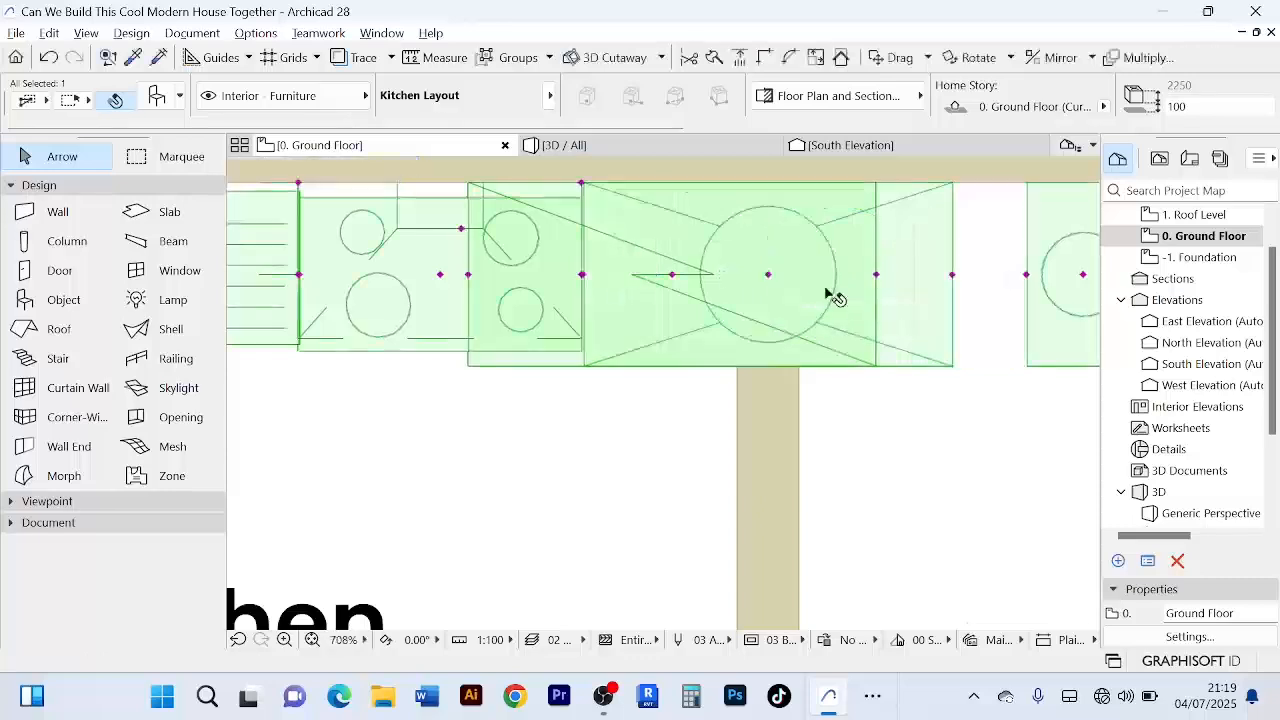
# - Narrow the oven unit by pulling its dishwasher-side edge back toward the cooktop
pyautogui.scroll(-4, 903, 293)
pyautogui.click(846, 285)
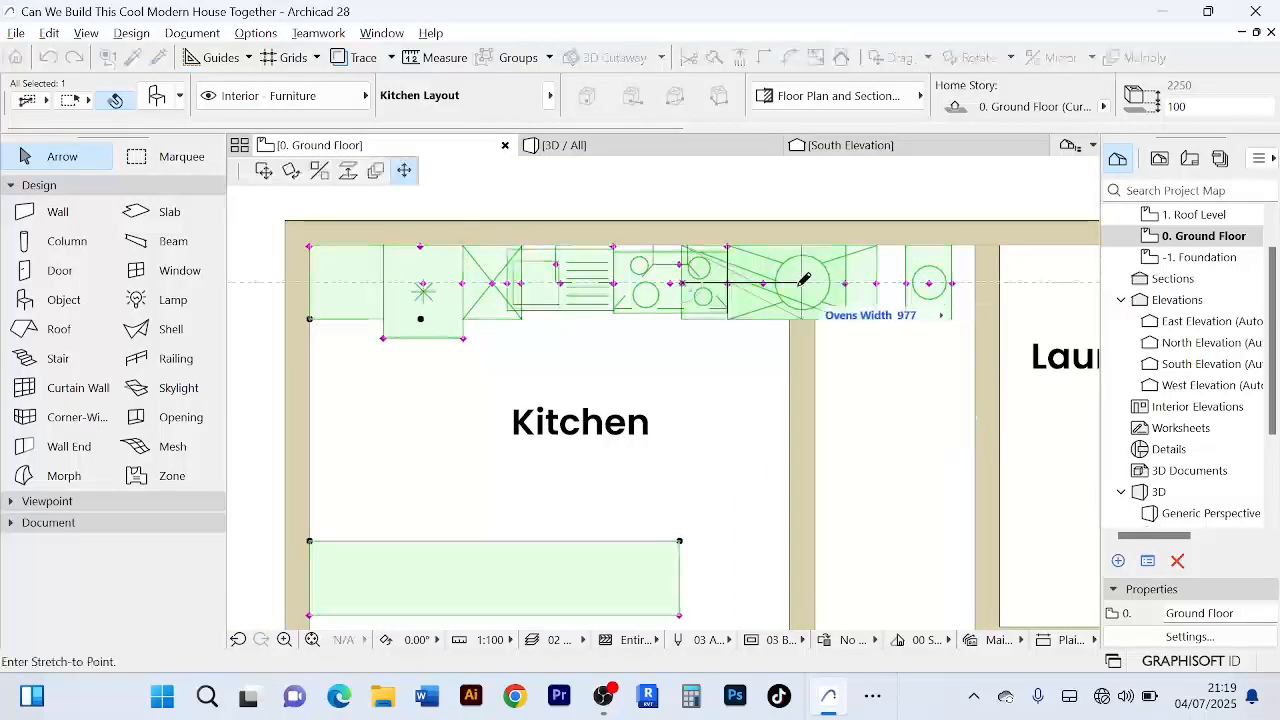
pyautogui.click(879, 284)
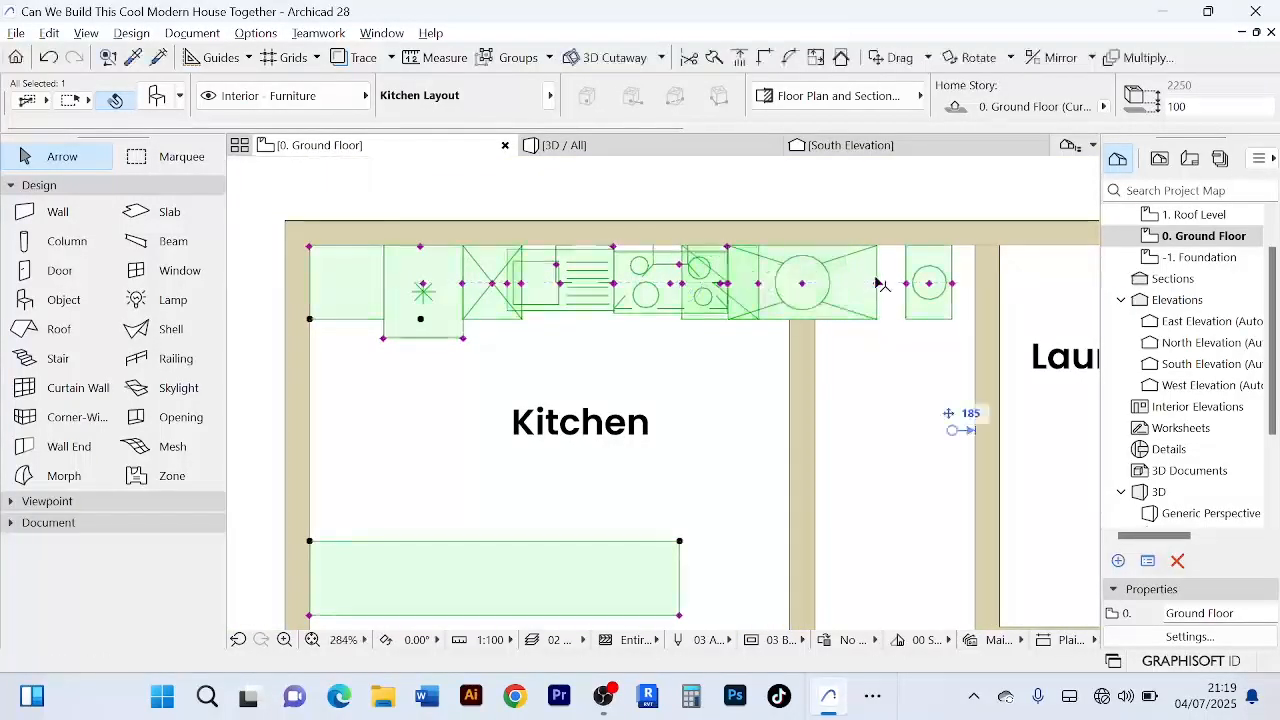
# - Narrow the dishwasher by pulling its far edge in so it fits inside the kitchen's partition wall
pyautogui.click(877, 284)
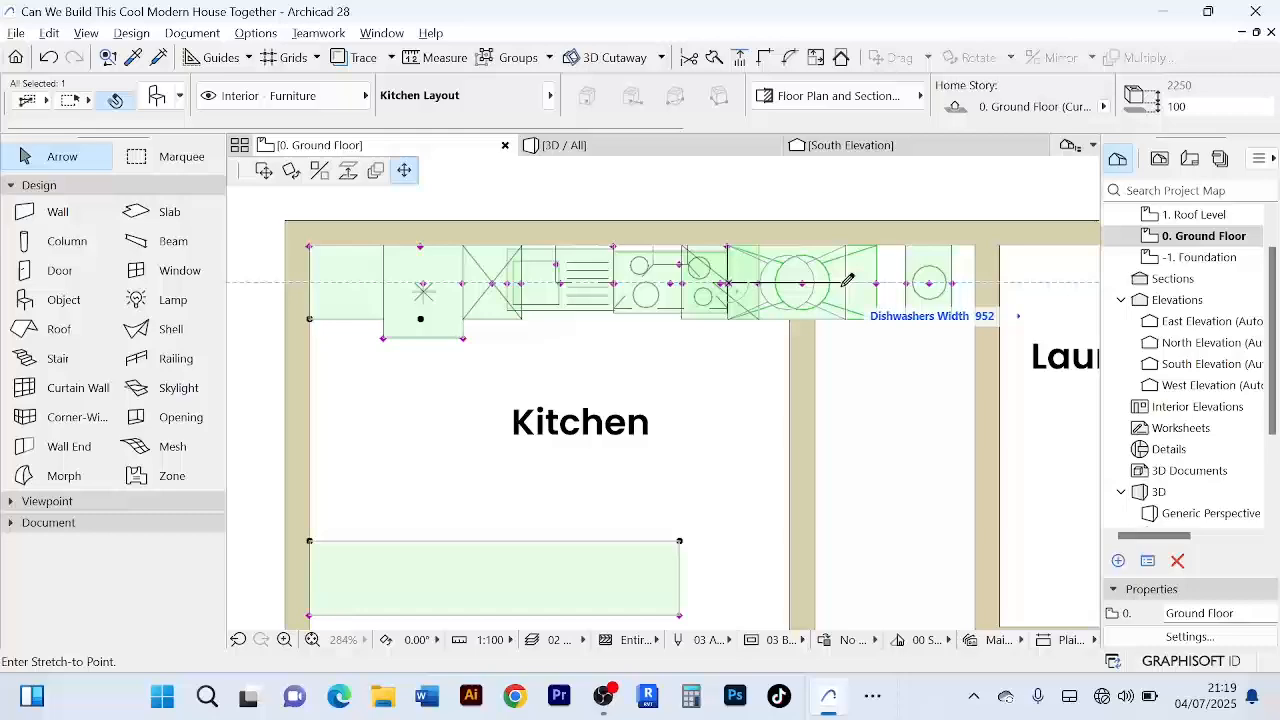
pyautogui.click(789, 284)
pyautogui.scroll(3, 878, 292)
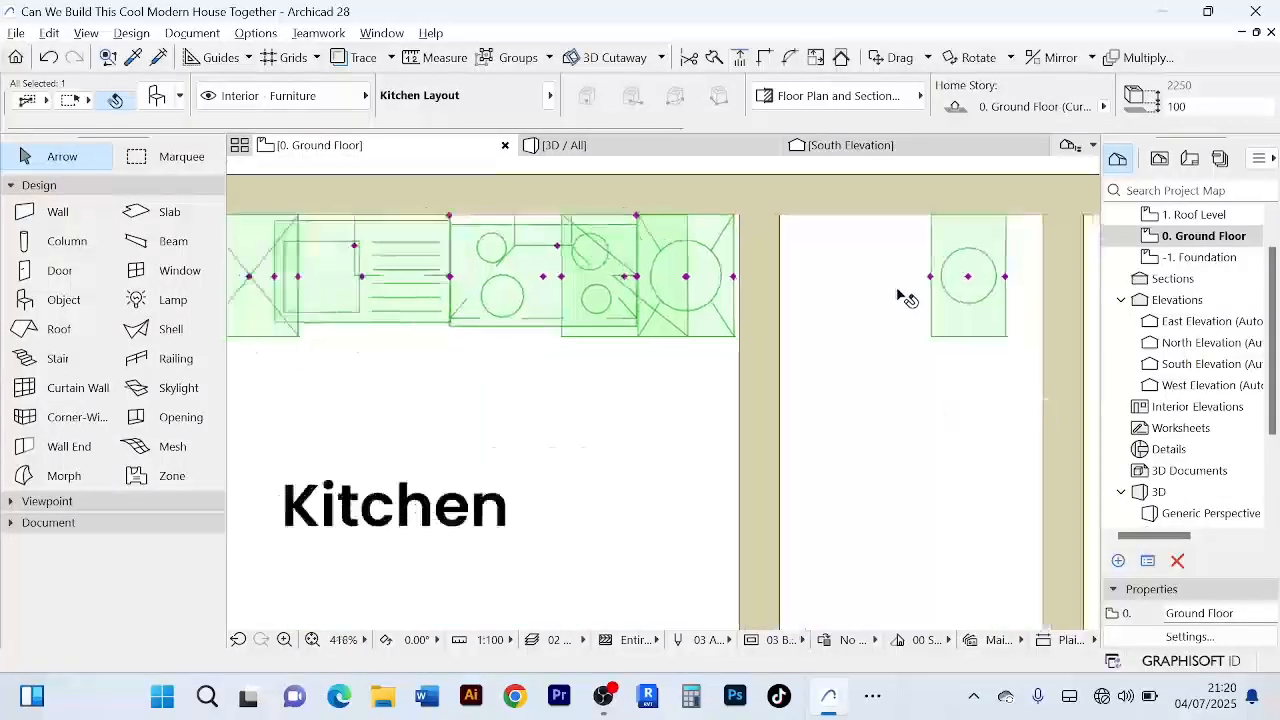
pyautogui.scroll(-4, 892, 294)
pyautogui.scroll(4, 883, 300)
pyautogui.scroll(-4, 883, 304)
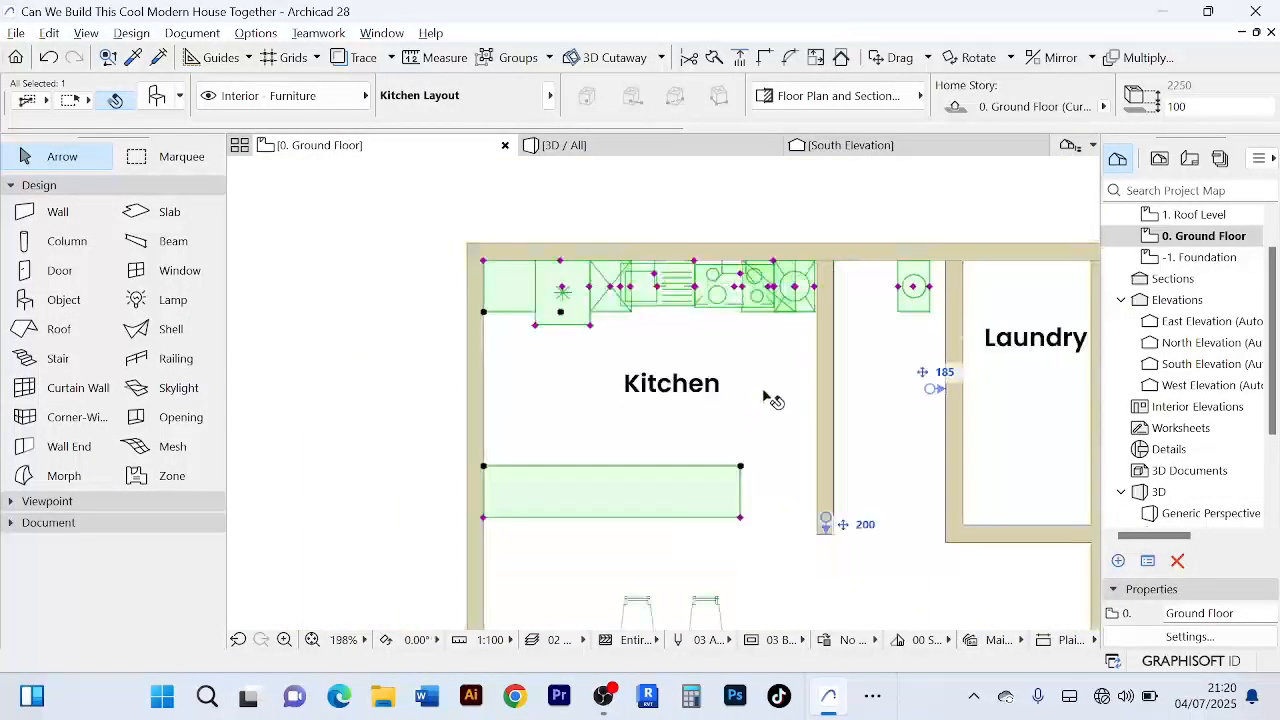
# - Turn off Washers in the Kitchen Layout object's accessories, apply the change, and deselect the object
pyautogui.click(414, 294)
pyautogui.click(630, 300)
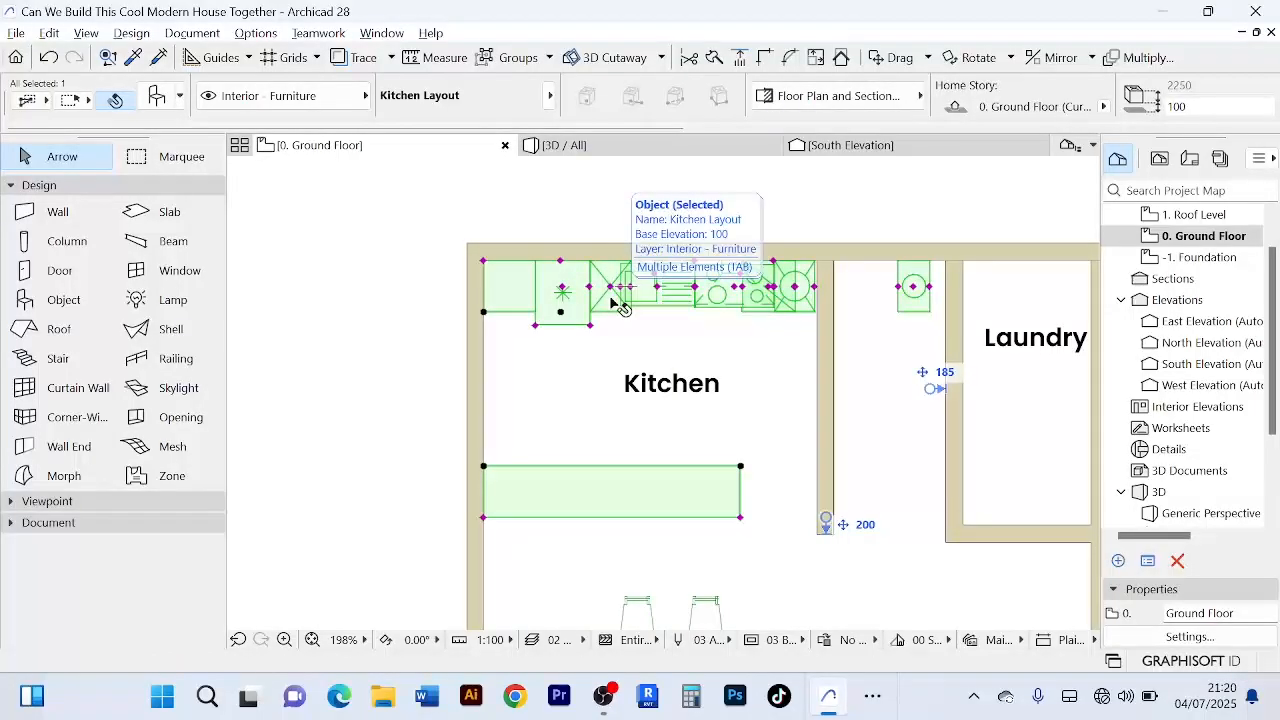
pyautogui.doubleClick(618, 306)
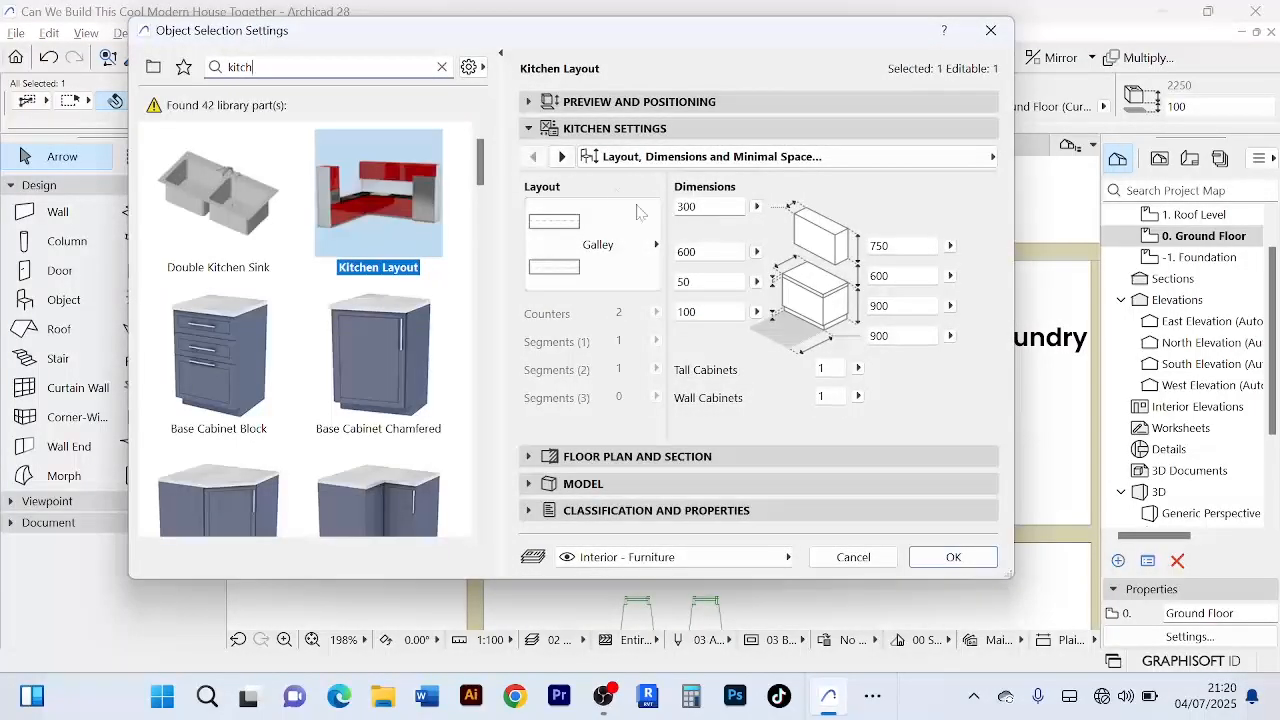
pyautogui.click(561, 156)
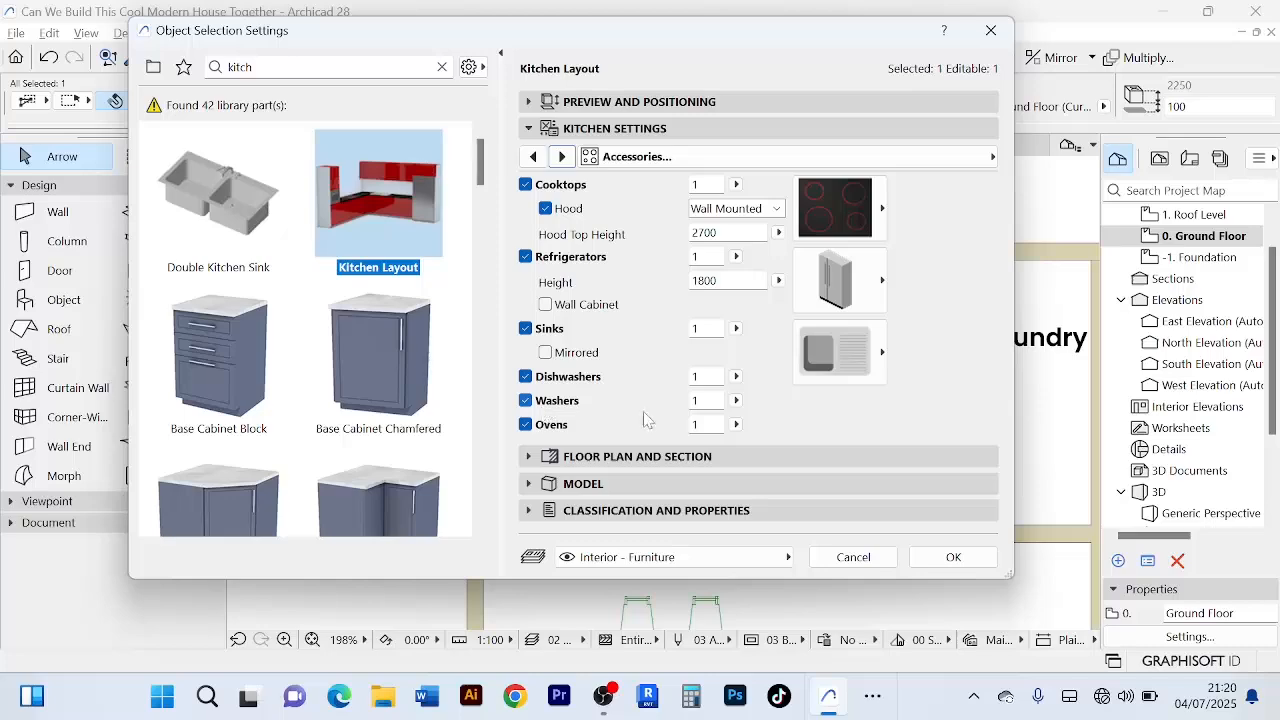
pyautogui.click(526, 401)
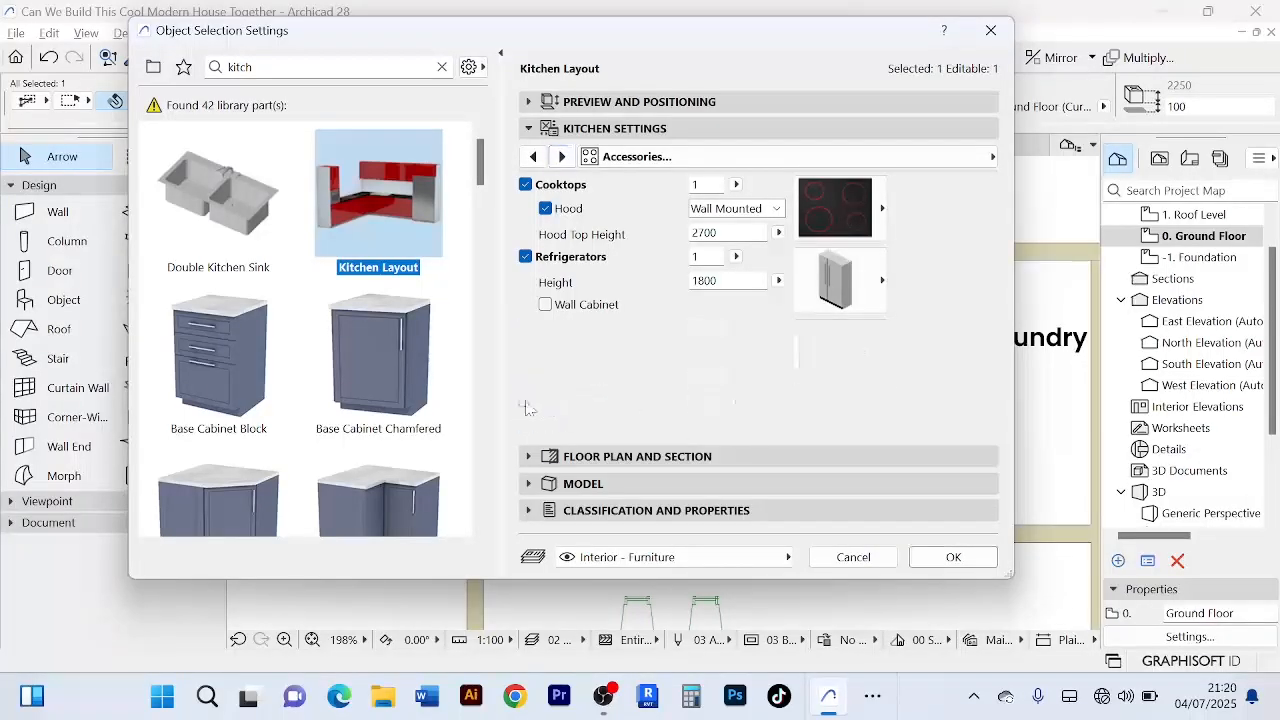
pyautogui.click(953, 557)
pyautogui.scroll(3, 762, 338)
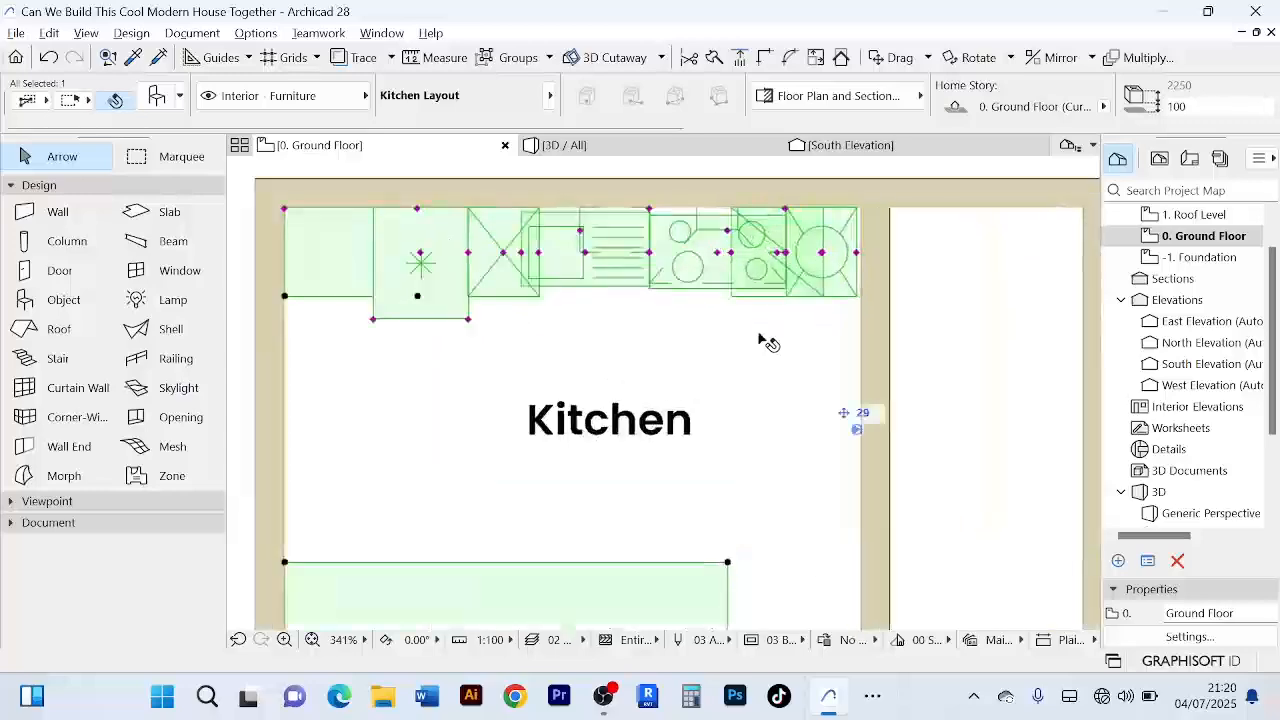
pyautogui.scroll(-4, 816, 312)
pyautogui.scroll(4, 866, 288)
pyautogui.scroll(-2, 851, 281)
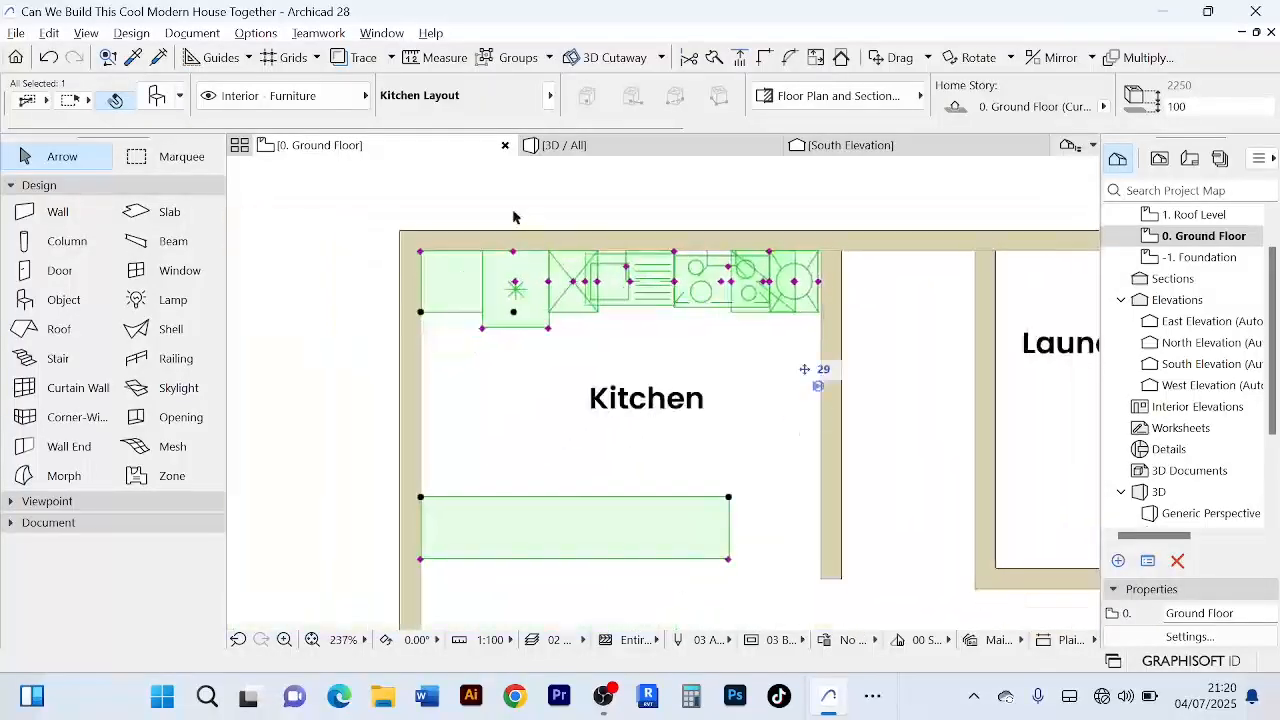
pyautogui.click(530, 216)
pyautogui.scroll(-3, 730, 400)
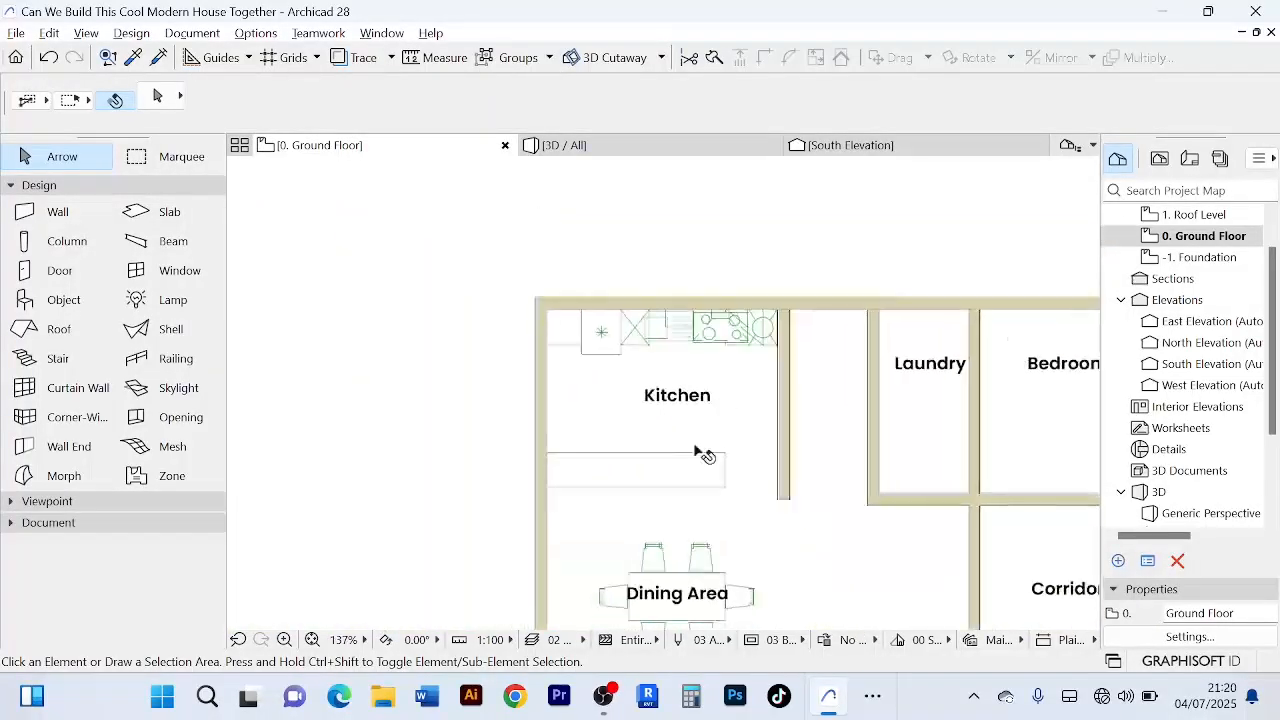
# - Select the Kitchen Layout and examine it in the 3D view from the dining area side
pyautogui.click(640, 485)
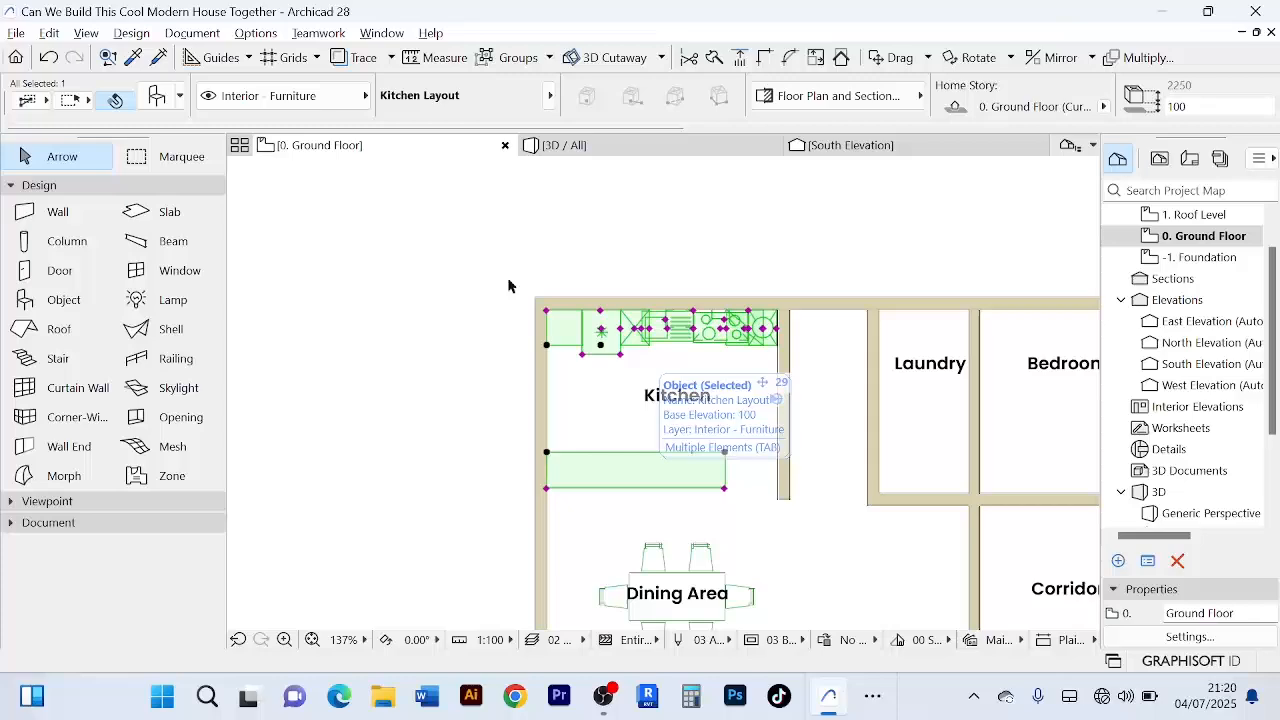
pyautogui.click(600, 146)
pyautogui.scroll(5, 663, 340)
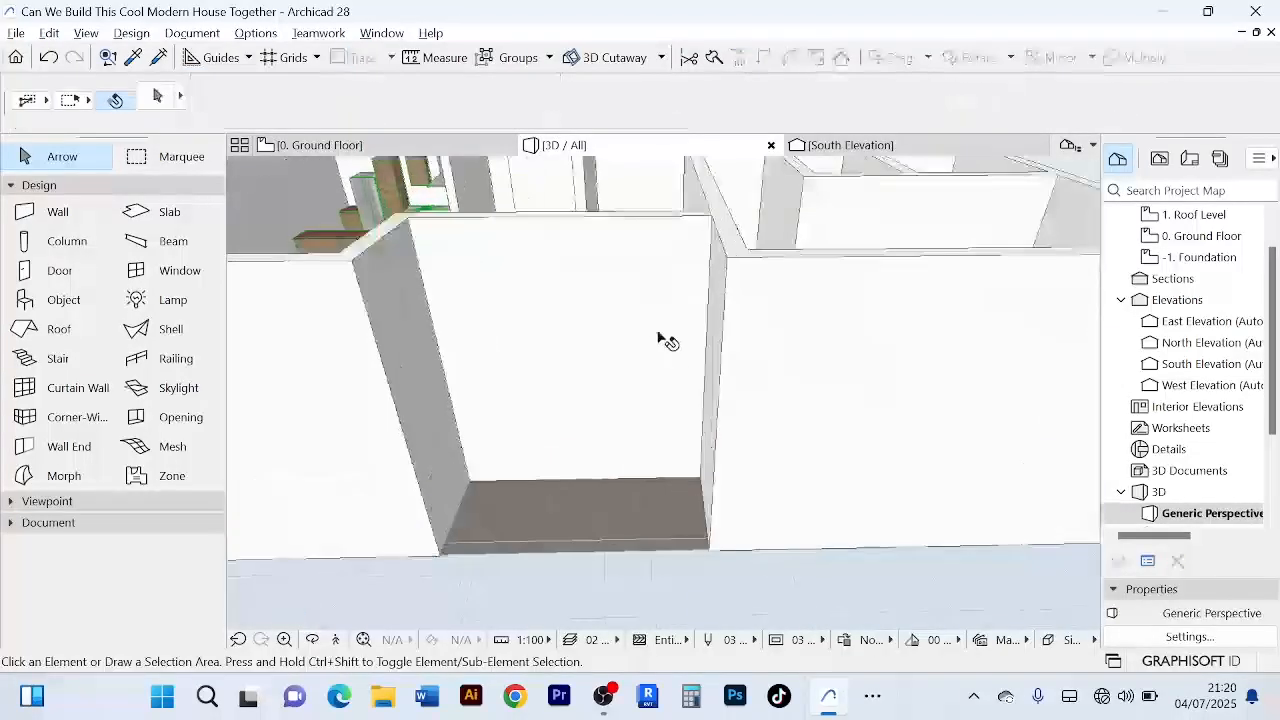
pyautogui.keyDown('shift'); pyautogui.moveTo(641, 318); pyautogui.dragTo(567, 345, button='middle'); pyautogui.keyUp('shift')
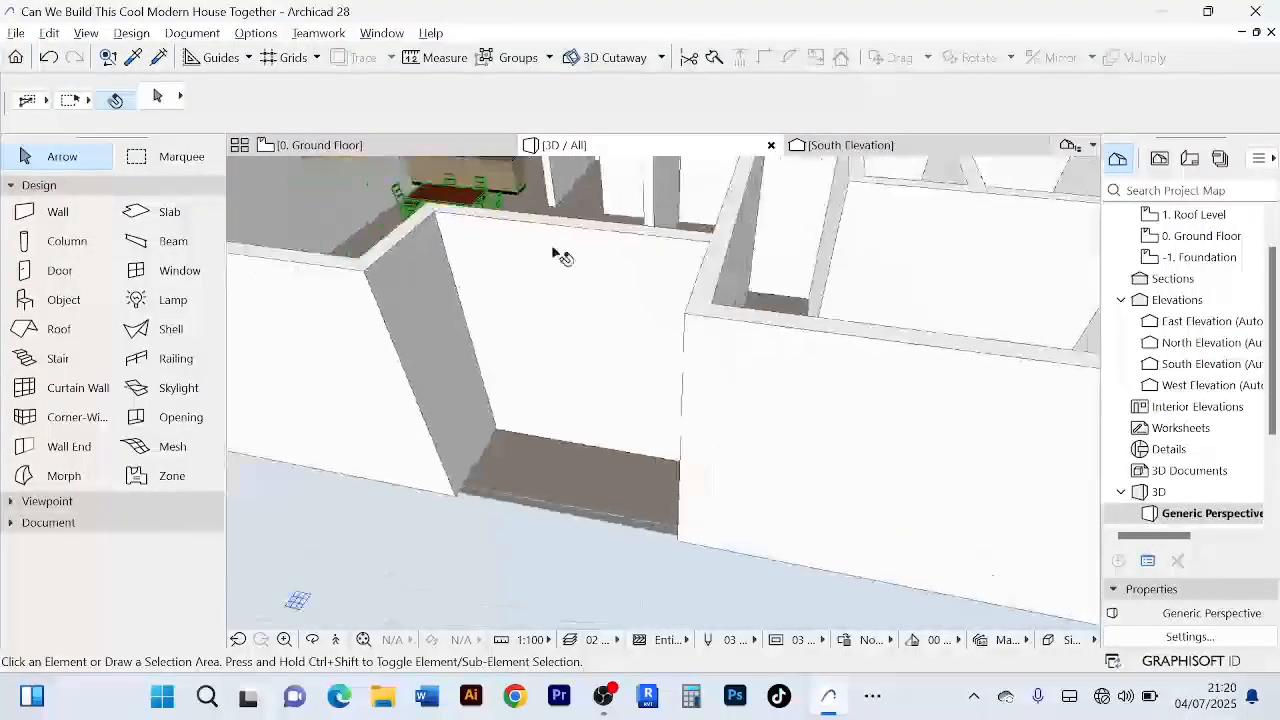
pyautogui.moveTo(554, 251); pyautogui.dragTo(685, 497, button='middle')
pyautogui.keyDown('shift'); pyautogui.moveTo(649, 431); pyautogui.dragTo(820, 363, button='middle'); pyautogui.keyUp('shift')
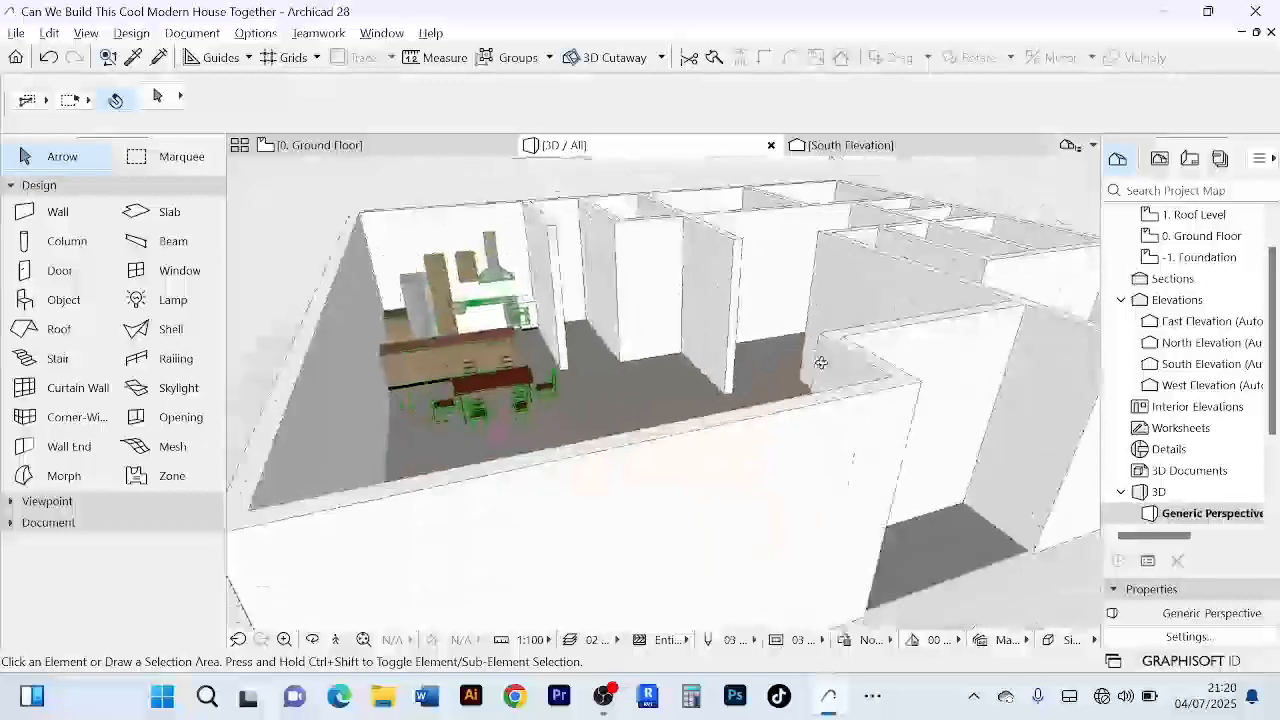
pyautogui.scroll(3, 515, 318)
pyautogui.scroll(6, 515, 318)
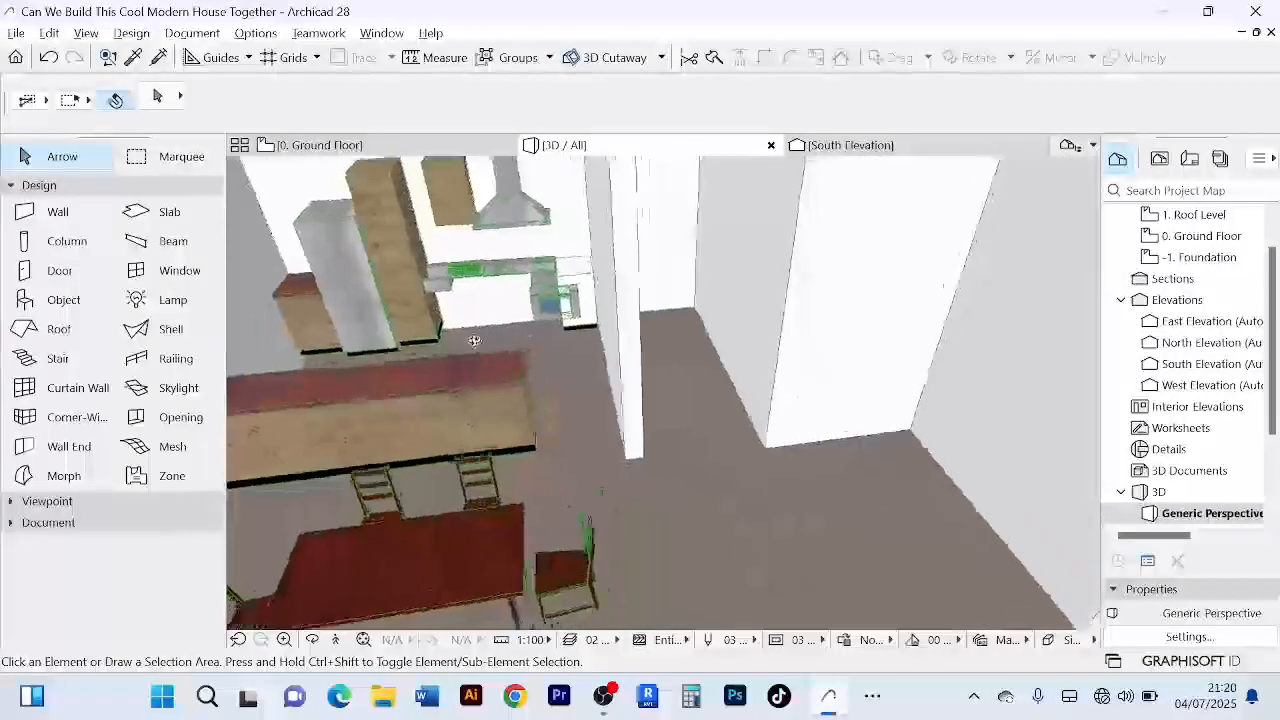
pyautogui.keyDown('shift'); pyautogui.moveTo(578, 302); pyautogui.dragTo(451, 338, button='middle'); pyautogui.keyUp('shift')
pyautogui.moveTo(440, 320); pyautogui.dragTo(505, 360)
pyautogui.click(500, 352)
pyautogui.scroll(-1, 540, 350)
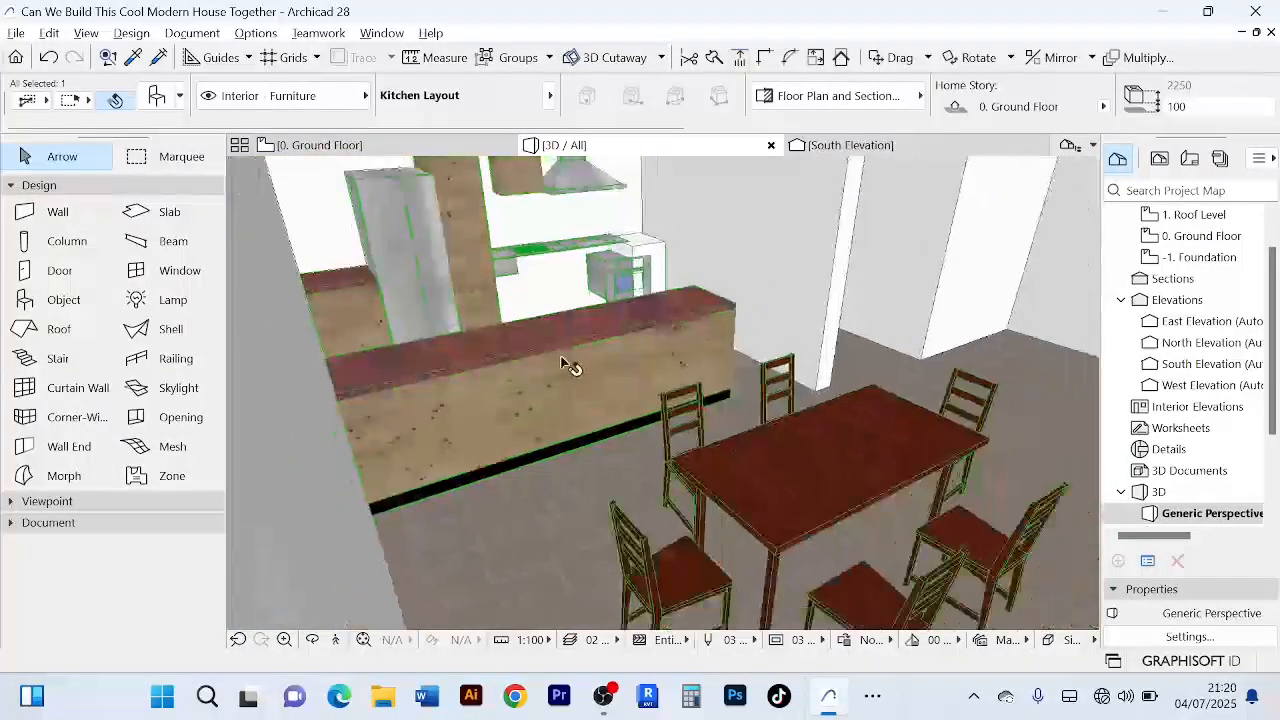
# - Inspect the island's position relative to the dining table and back counter in 3D, and clear the selection
pyautogui.scroll(3, 737, 329)
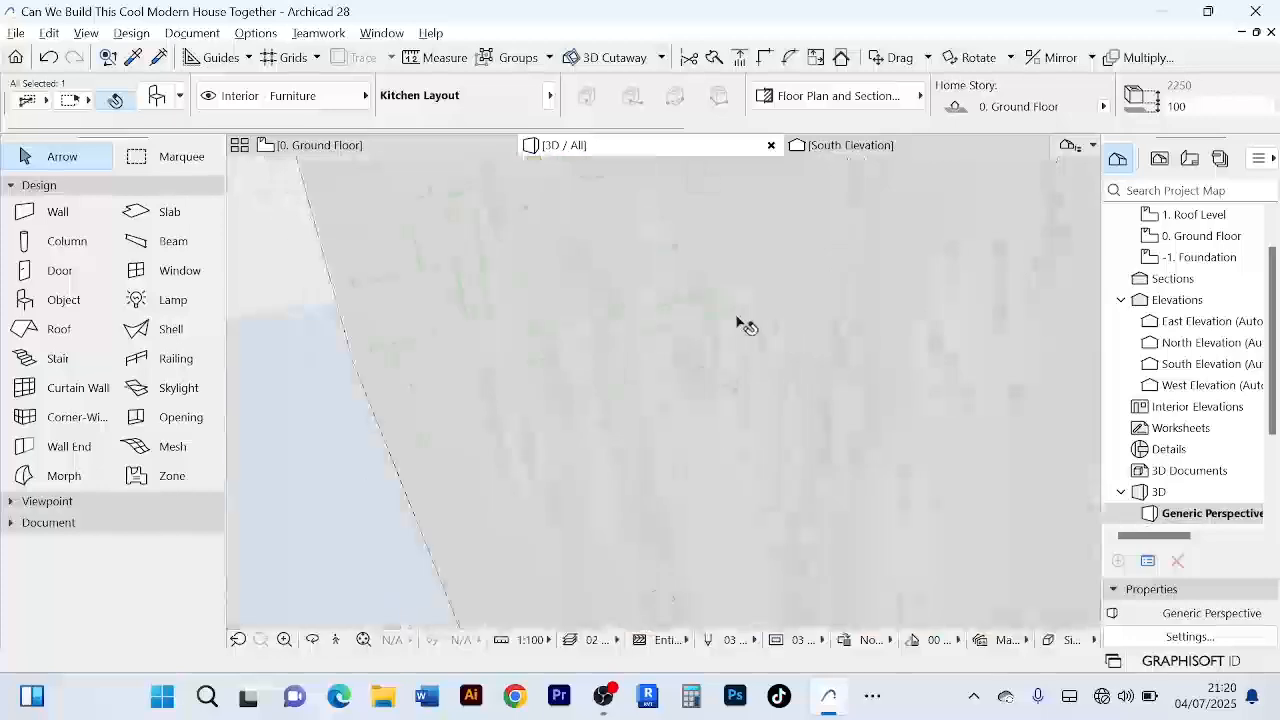
pyautogui.scroll(-5, 710, 309)
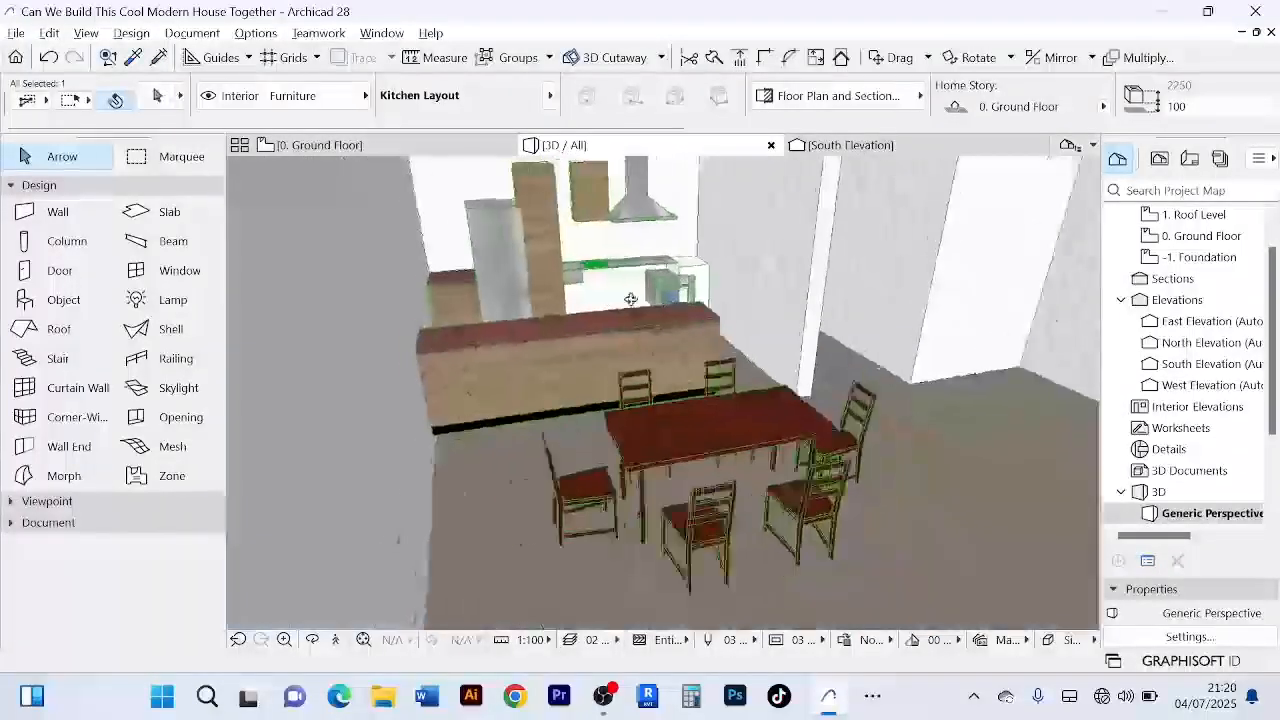
pyautogui.keyDown('shift'); pyautogui.moveTo(629, 298); pyautogui.dragTo(586, 363, button='middle'); pyautogui.keyUp('shift')
pyautogui.scroll(1, 729, 294)
pyautogui.scroll(-1, 725, 288)
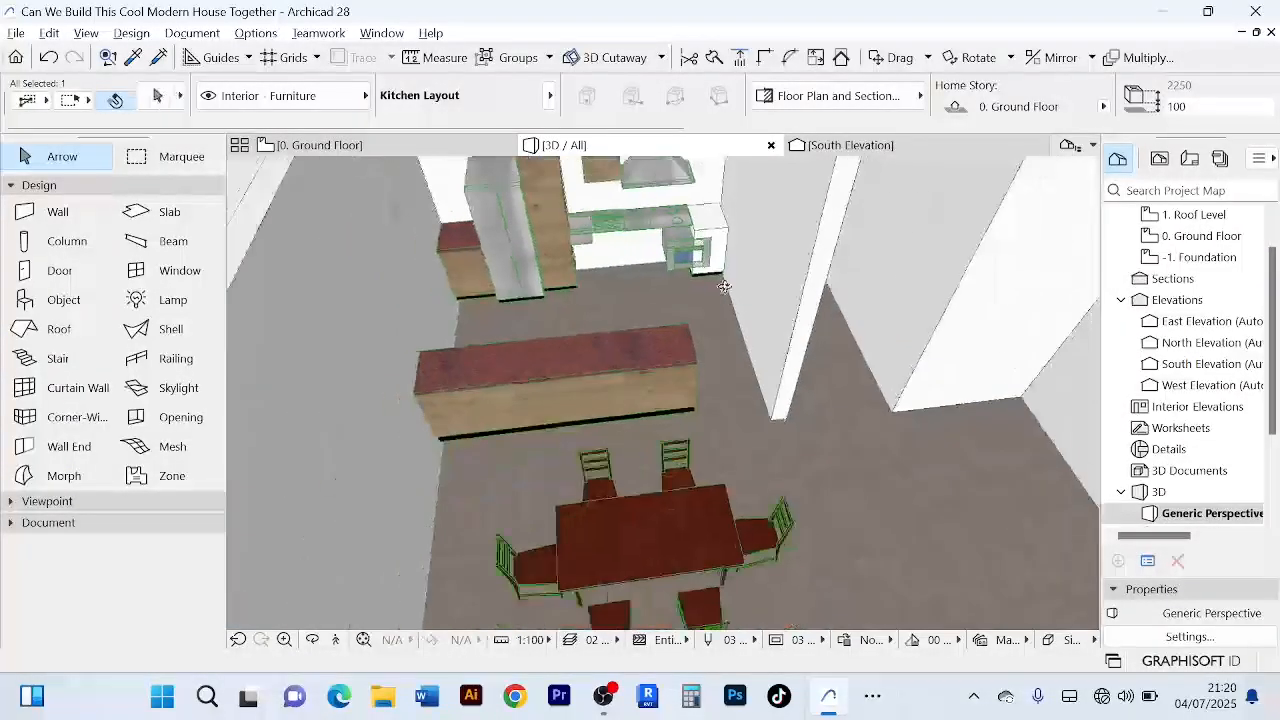
pyautogui.keyDown('shift'); pyautogui.moveTo(723, 286); pyautogui.dragTo(663, 243, button='middle'); pyautogui.keyUp('shift')
pyautogui.click(735, 386)
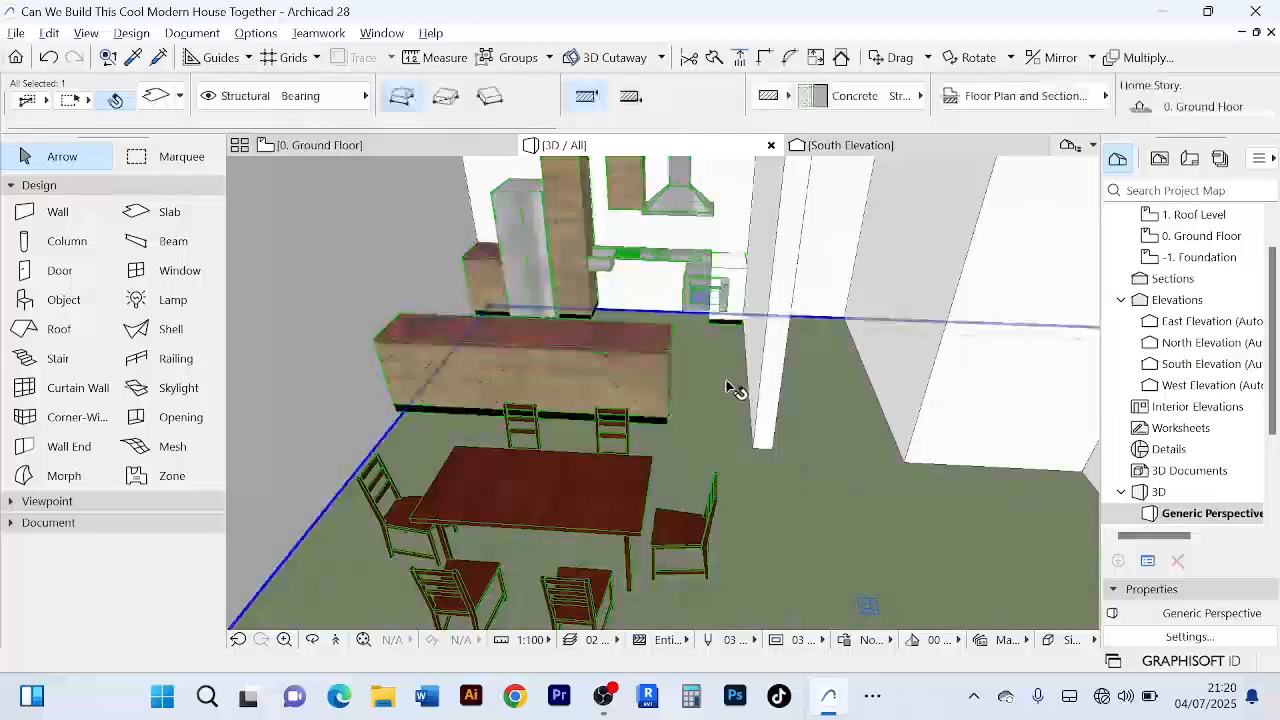
pyautogui.rightClick(734, 386)
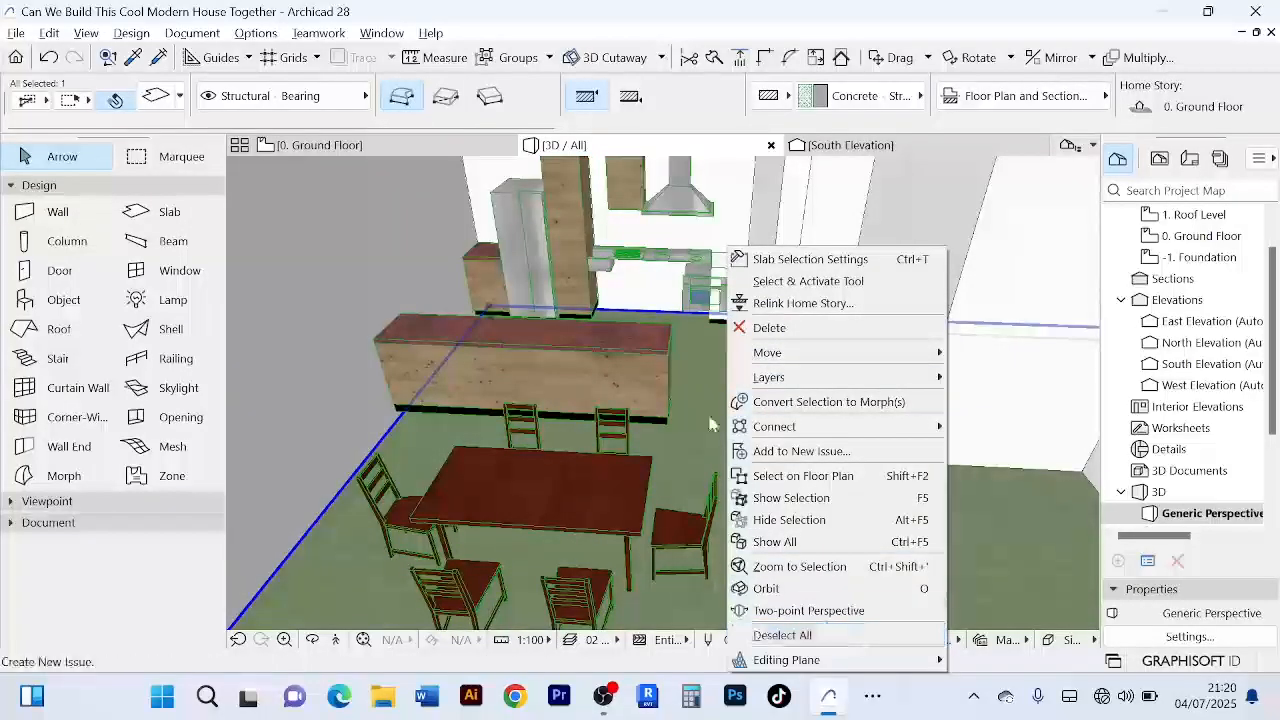
pyautogui.click(826, 636)
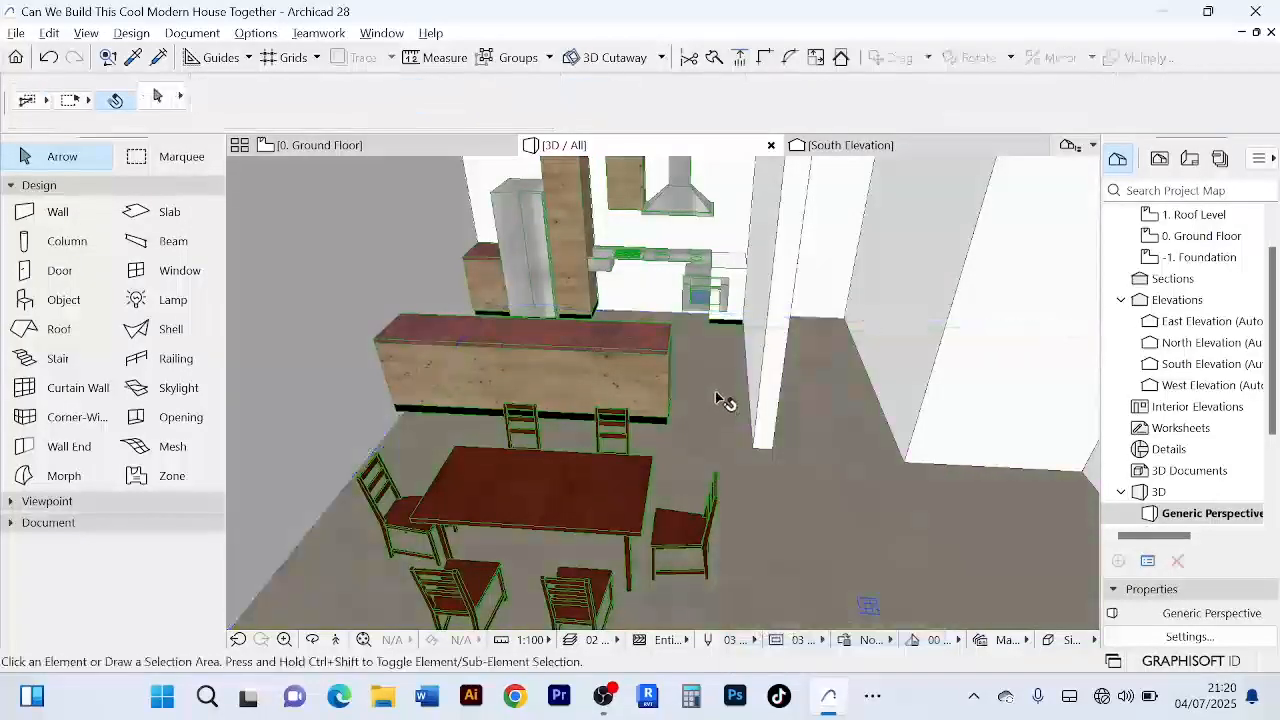
# - Examine the sink, cooktop, oven, tall cabinet and refrigerator up close in 3D, and return to the Ground Floor plan
pyautogui.keyDown('shift'); pyautogui.moveTo(723, 400); pyautogui.dragTo(650, 430, button='middle'); pyautogui.keyUp('shift')
pyautogui.scroll(5, 645, 428)
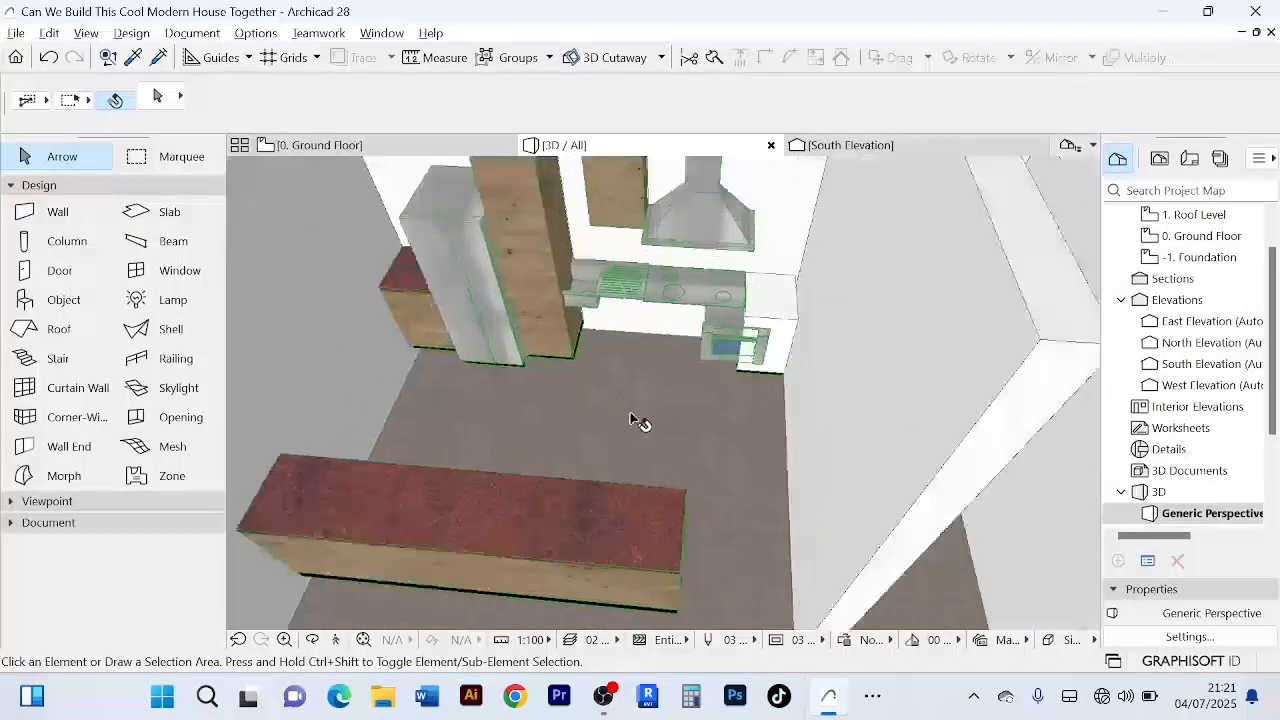
pyautogui.keyDown('shift'); pyautogui.moveTo(715, 368); pyautogui.dragTo(680, 274, button='middle'); pyautogui.keyUp('shift')
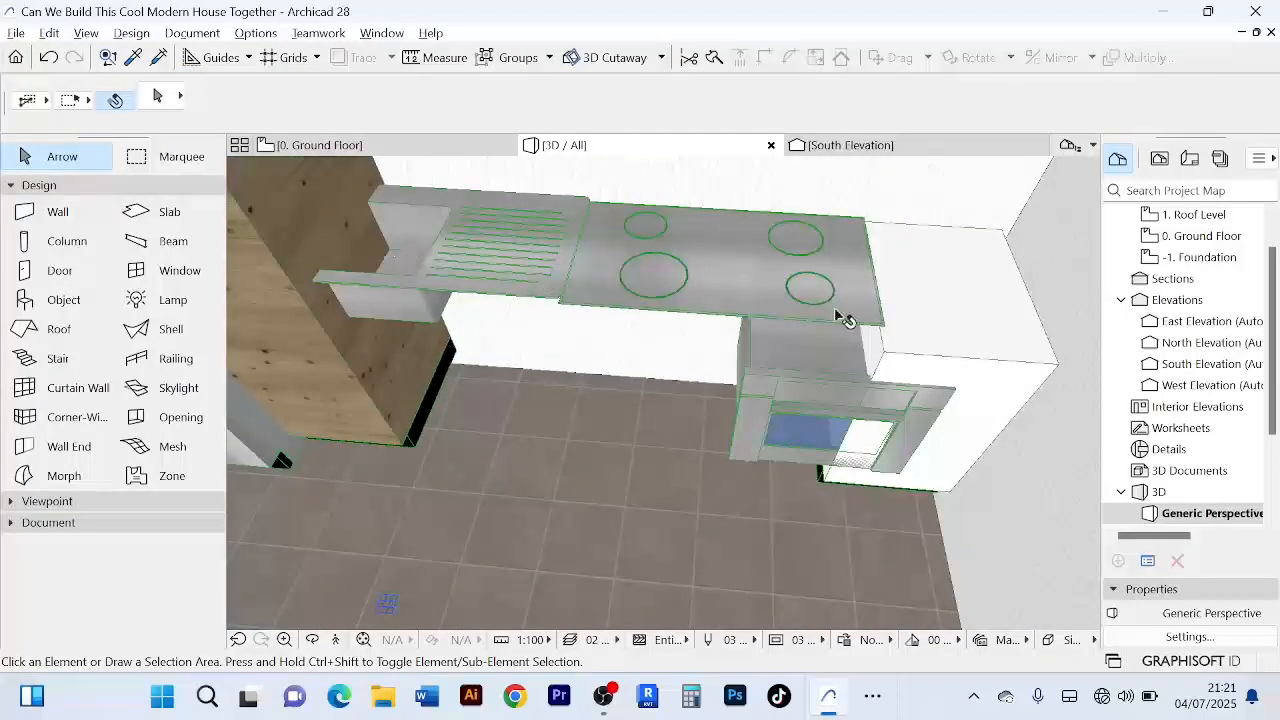
pyautogui.scroll(-6, 805, 460)
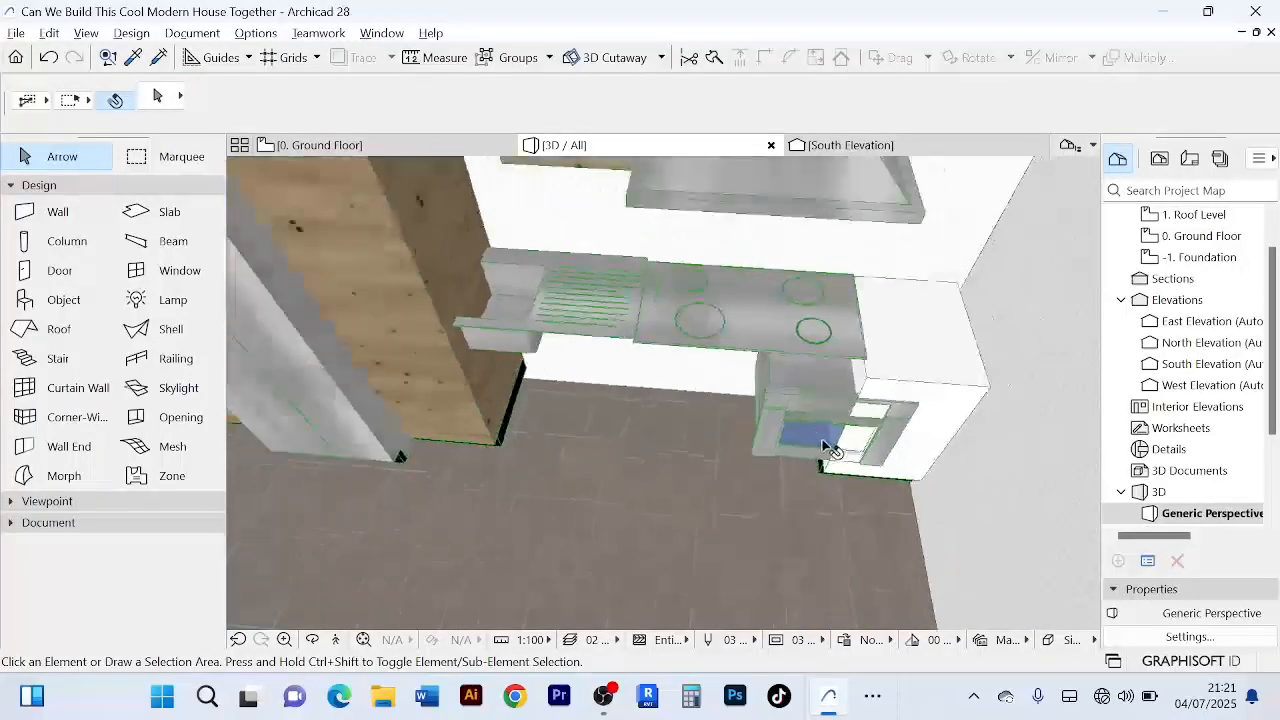
pyautogui.scroll(8, 497, 385)
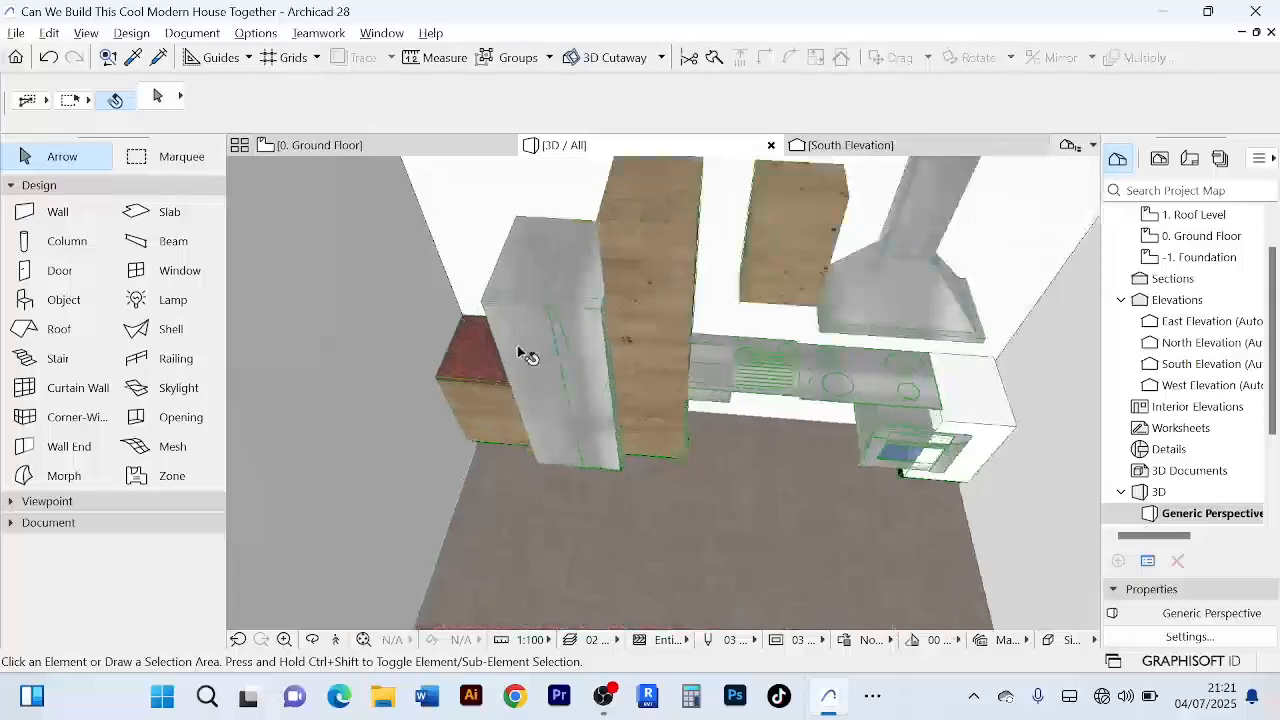
pyautogui.scroll(-7, 690, 322)
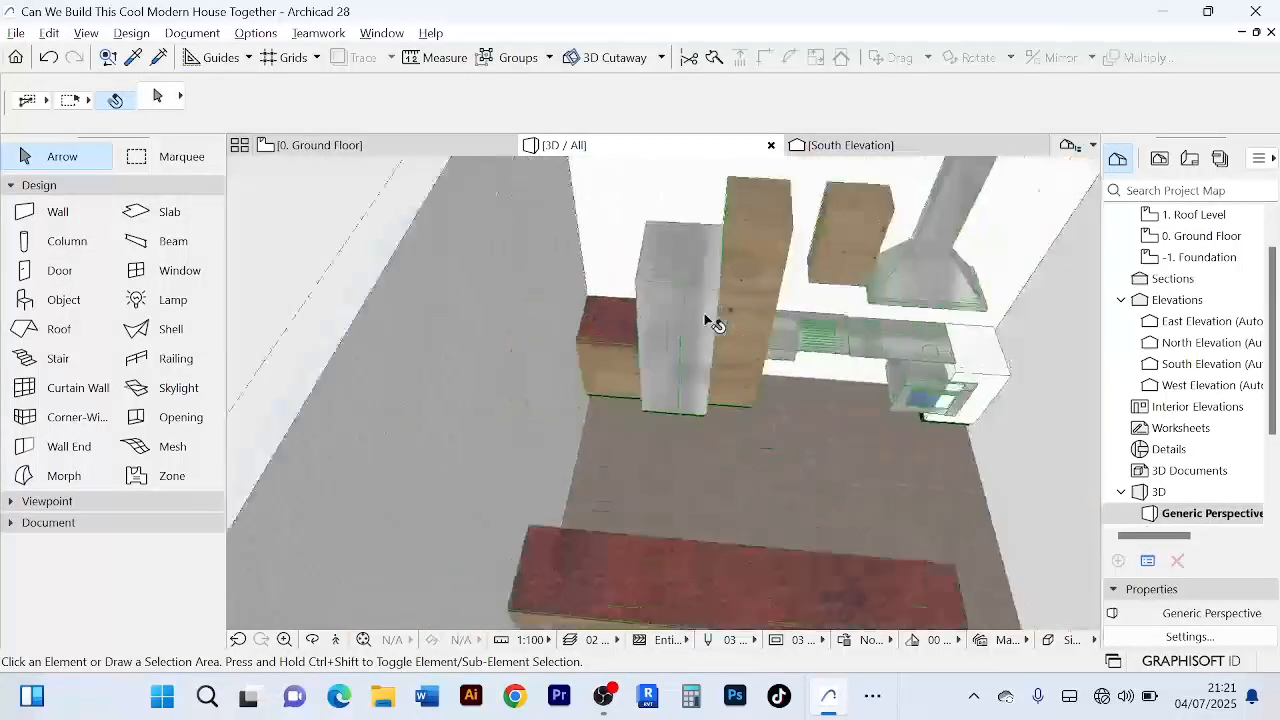
pyautogui.scroll(2, 808, 320)
pyautogui.scroll(-5, 795, 313)
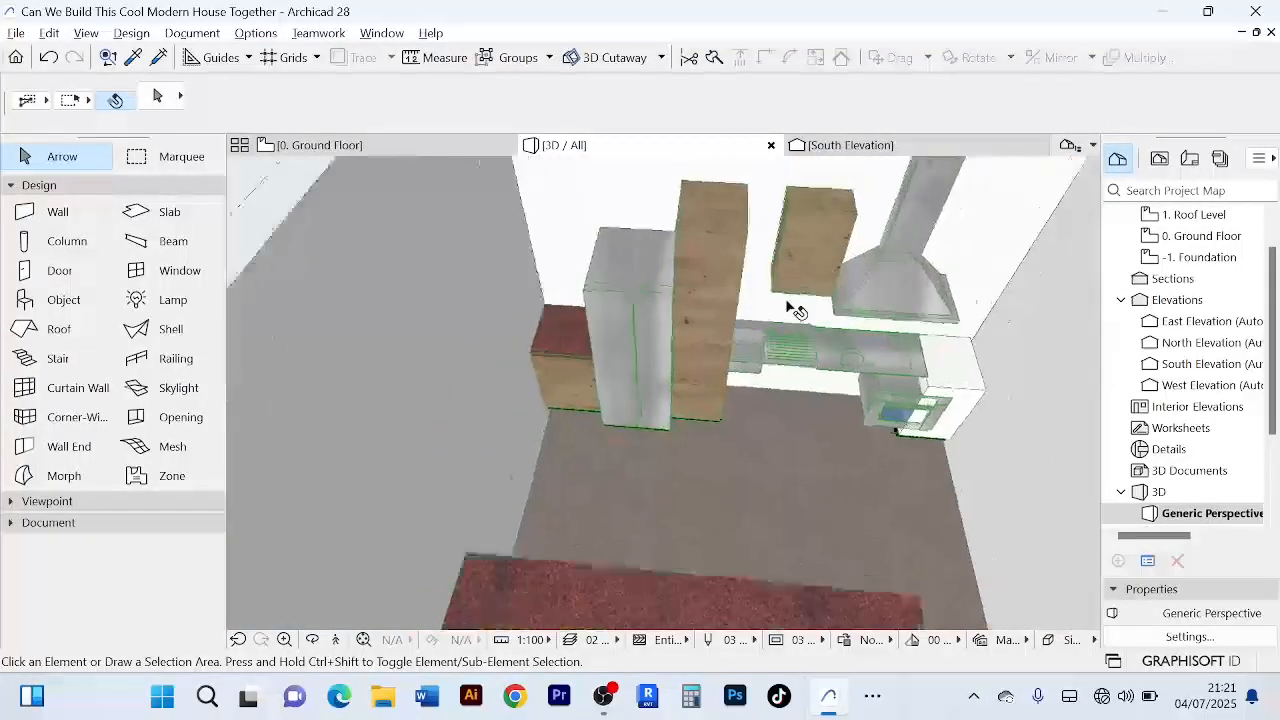
pyautogui.scroll(-1, 786, 546)
pyautogui.moveTo(786, 546); pyautogui.dragTo(749, 340, button='middle')
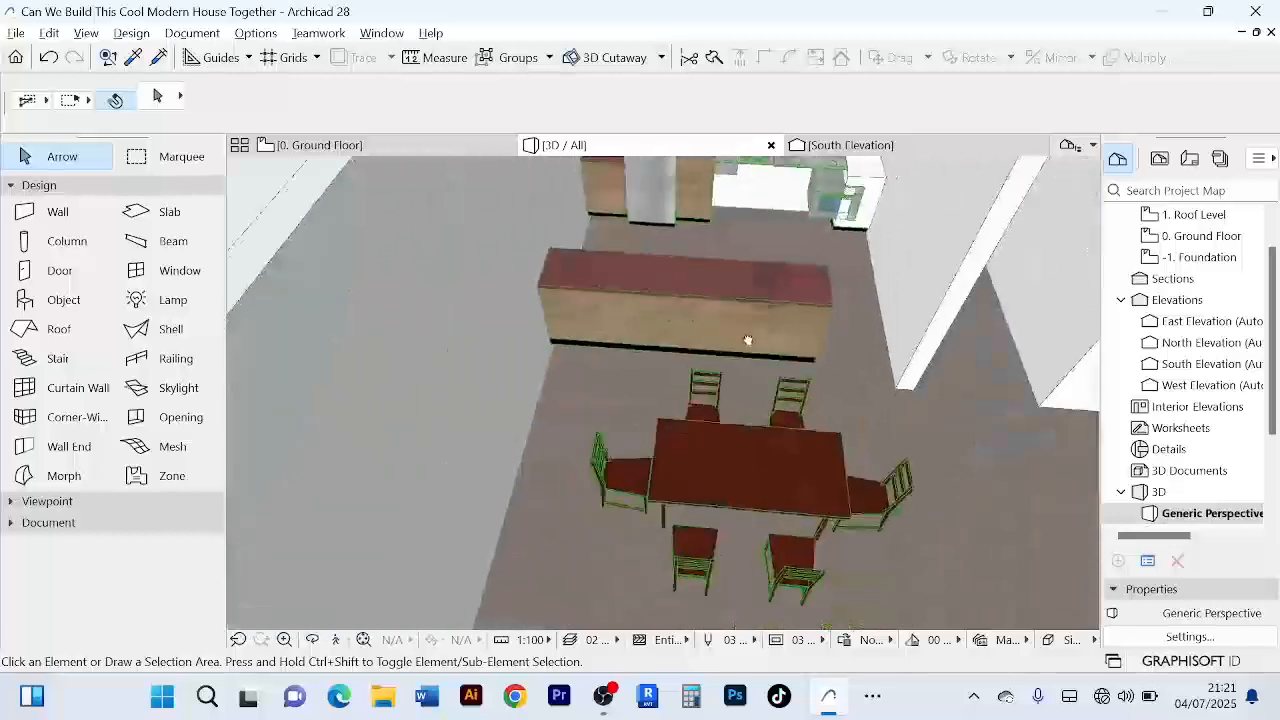
pyautogui.scroll(6, 683, 354)
pyautogui.scroll(-4, 700, 311)
pyautogui.moveTo(694, 305); pyautogui.dragTo(668, 366, button='middle')
pyautogui.click(397, 150)
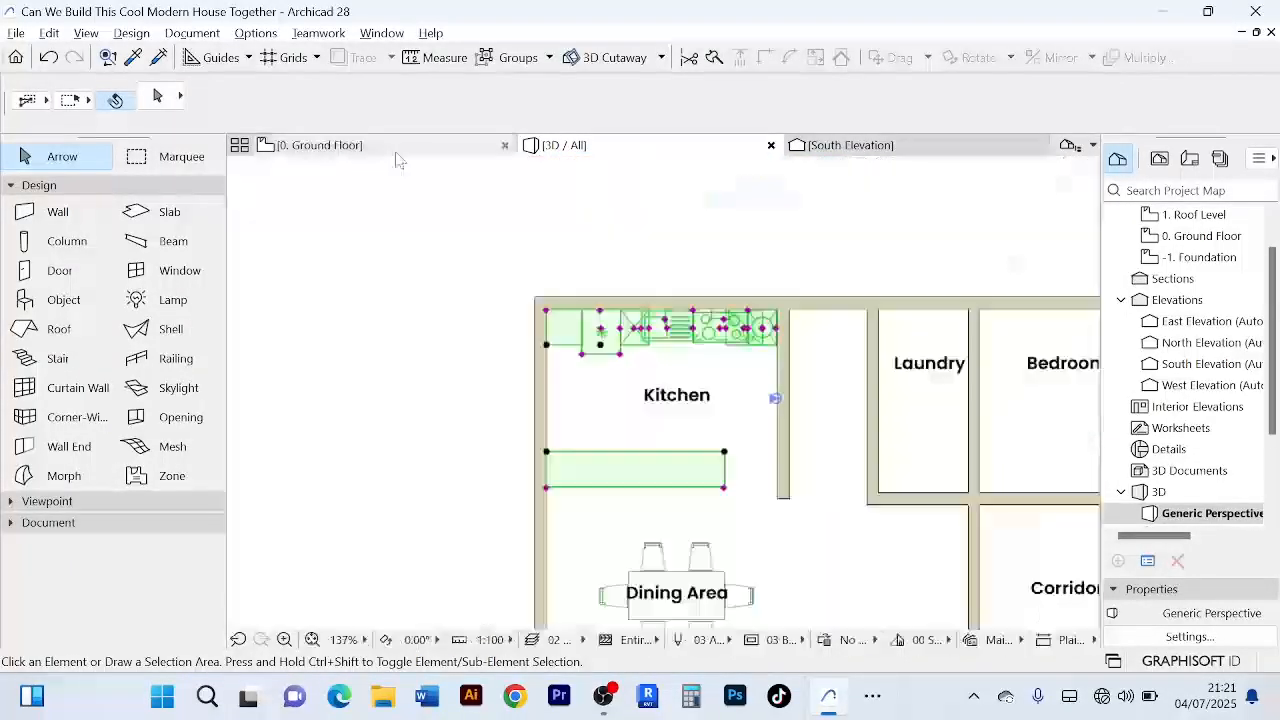
# - Clear the selection and examine the kitchen, dining and living areas on the Ground Floor plan
pyautogui.click(469, 326)
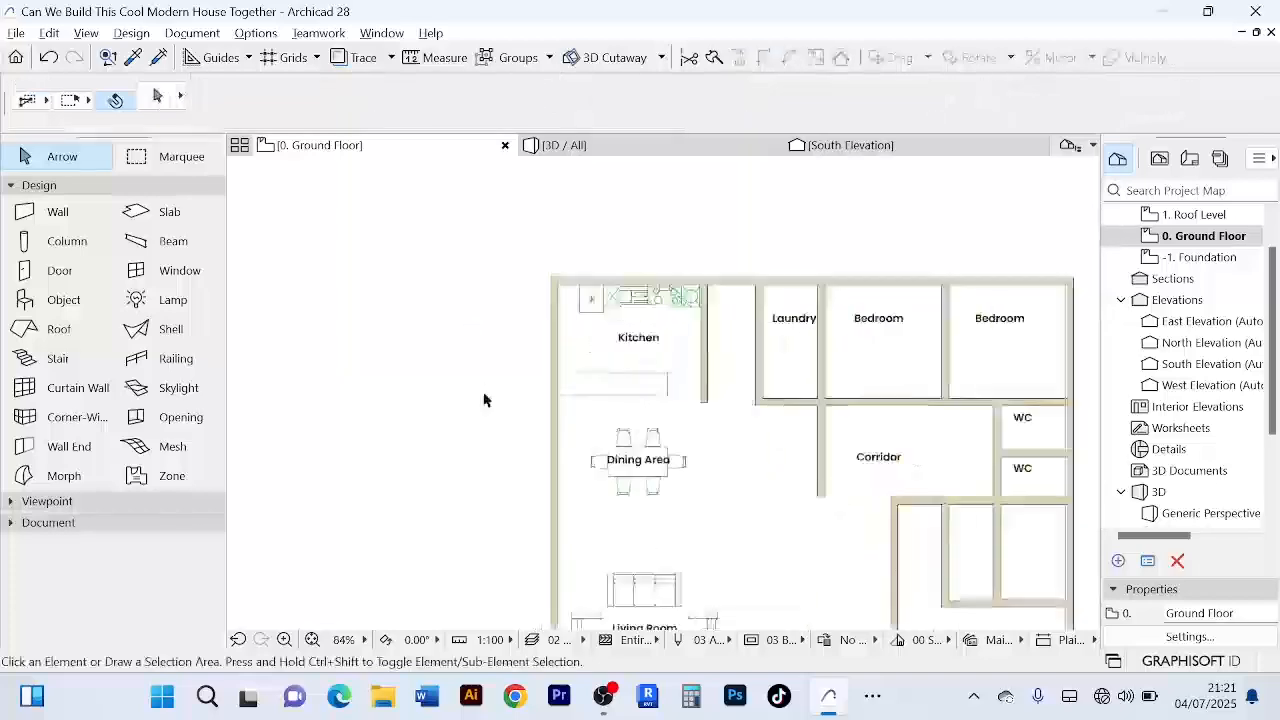
pyautogui.scroll(6, 483, 400)
pyautogui.scroll(-4, 723, 417)
pyautogui.moveTo(723, 423); pyautogui.dragTo(703, 375, button='middle')
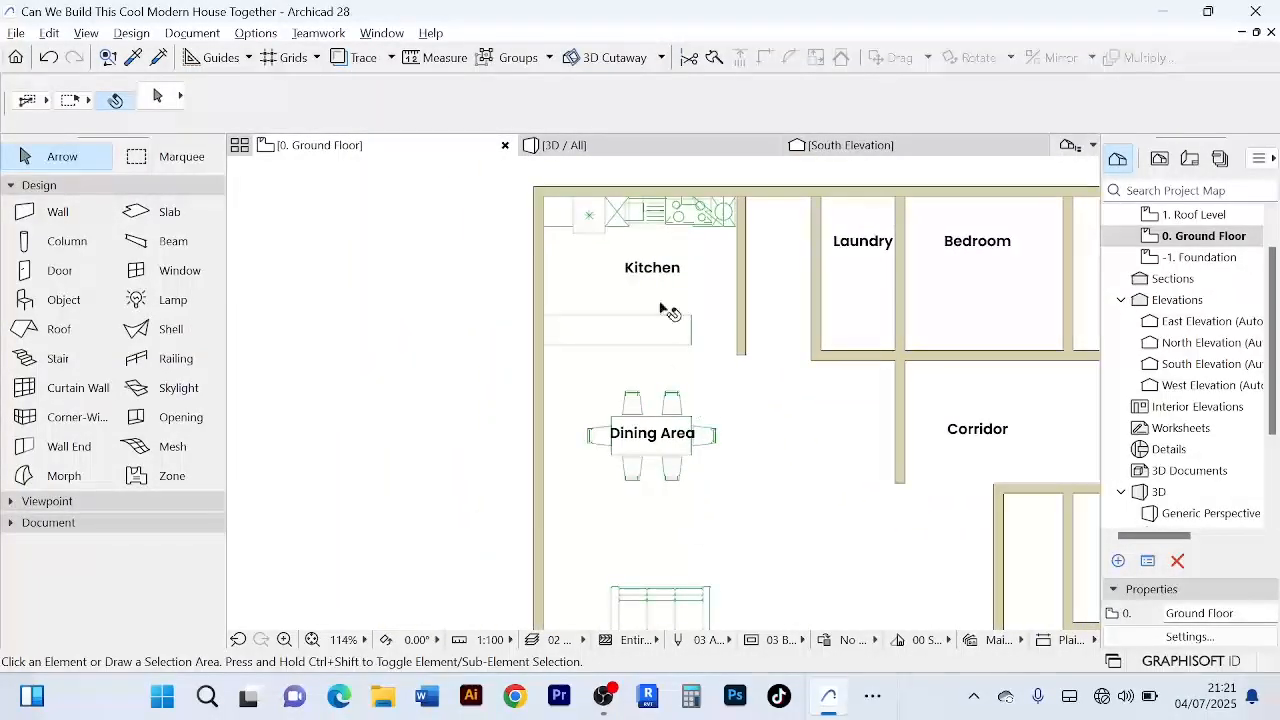
pyautogui.scroll(-4, 690, 432)
pyautogui.scroll(6, 689, 417)
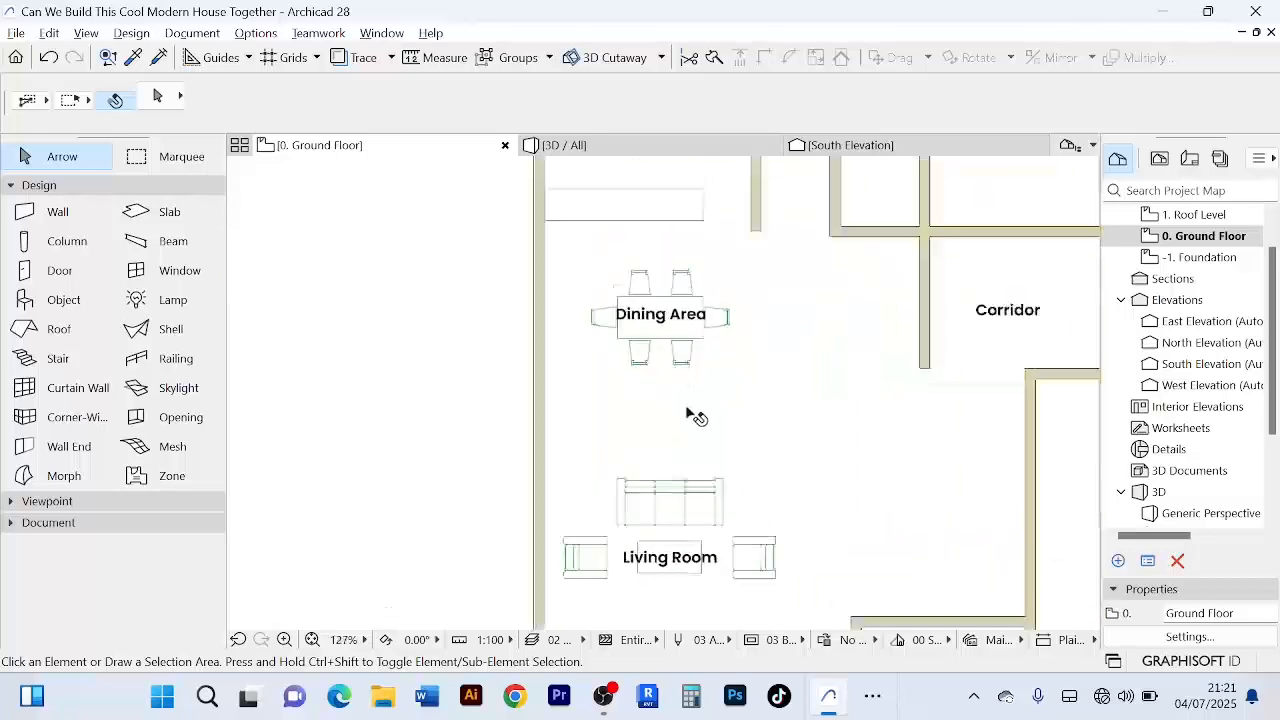
pyautogui.scroll(-4, 705, 410)
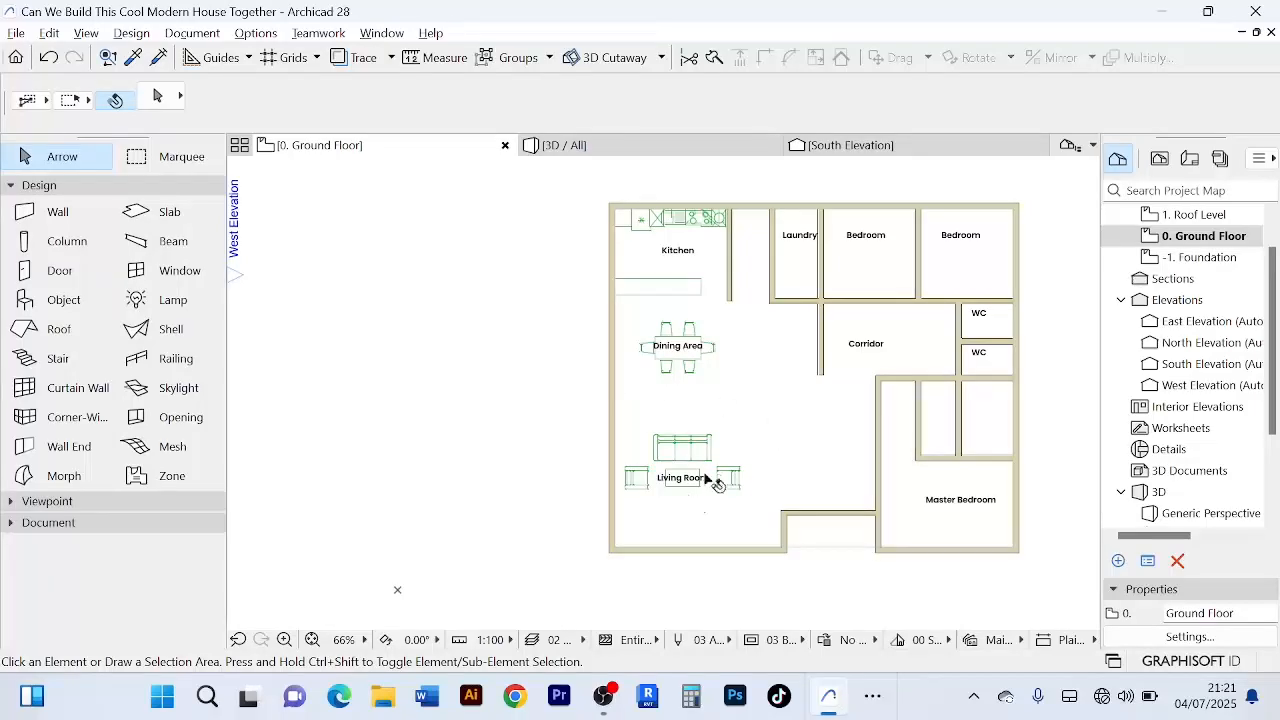
# - Inspect the living room's furniture arrangement and the free space along its lower wall on the plan
pyautogui.scroll(4, 706, 480)
pyautogui.scroll(-6, 660, 445)
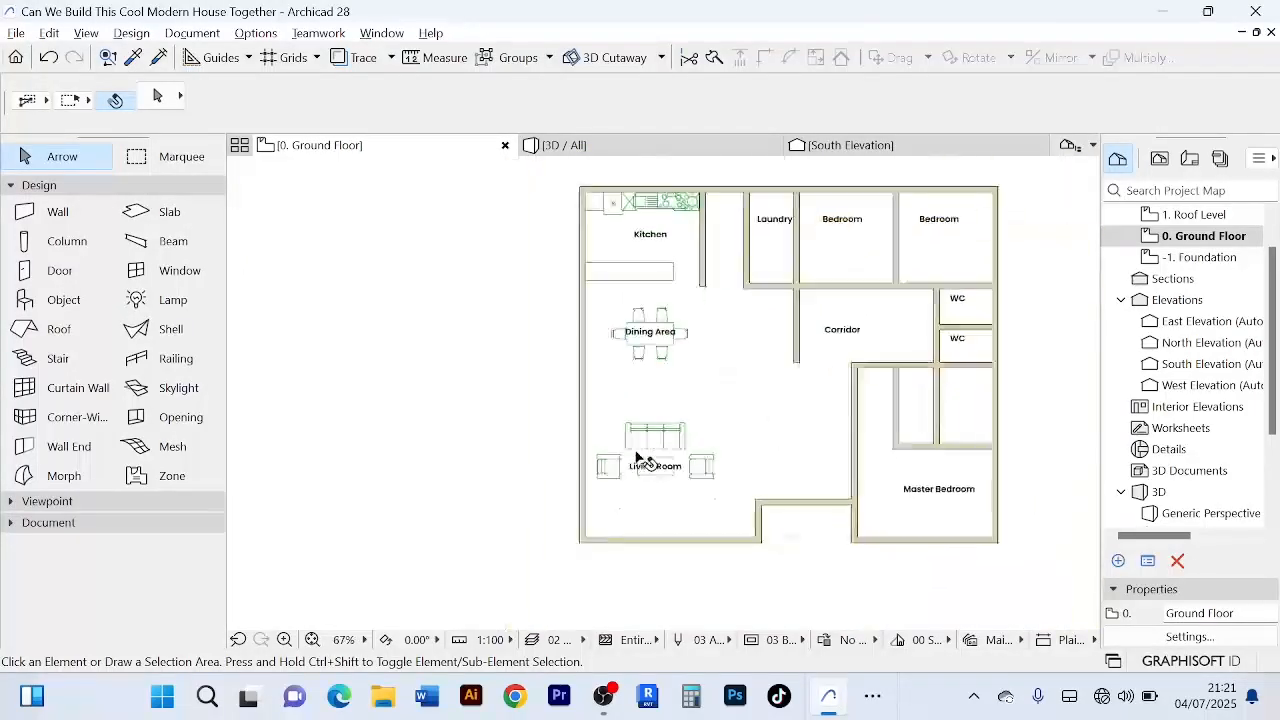
pyautogui.scroll(4, 617, 364)
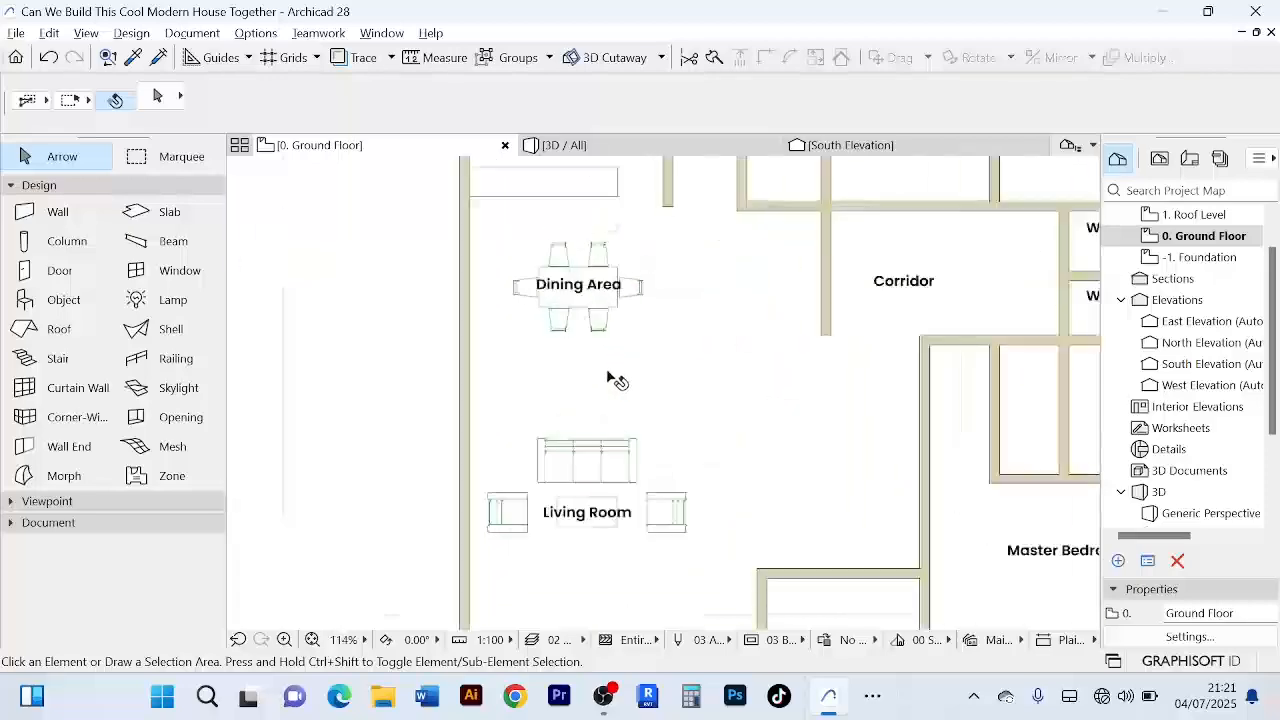
pyautogui.scroll(-4, 600, 435)
pyautogui.scroll(5, 596, 500)
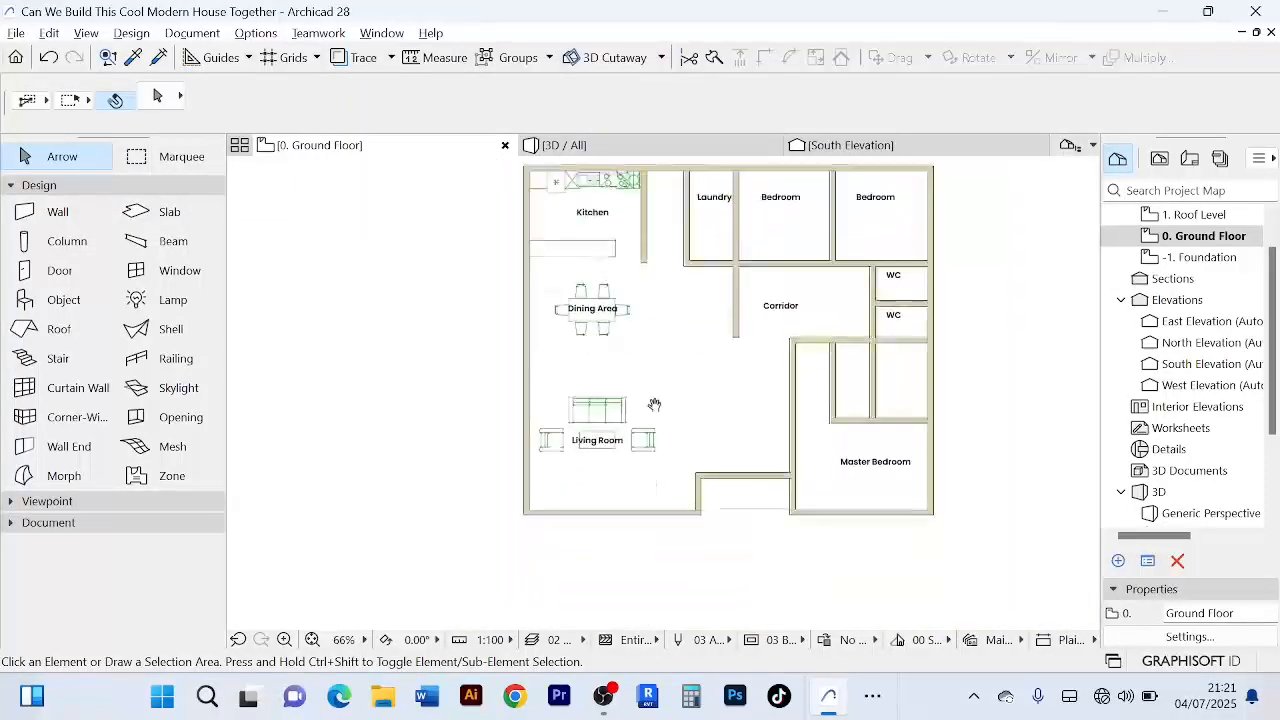
pyautogui.scroll(-3, 665, 464)
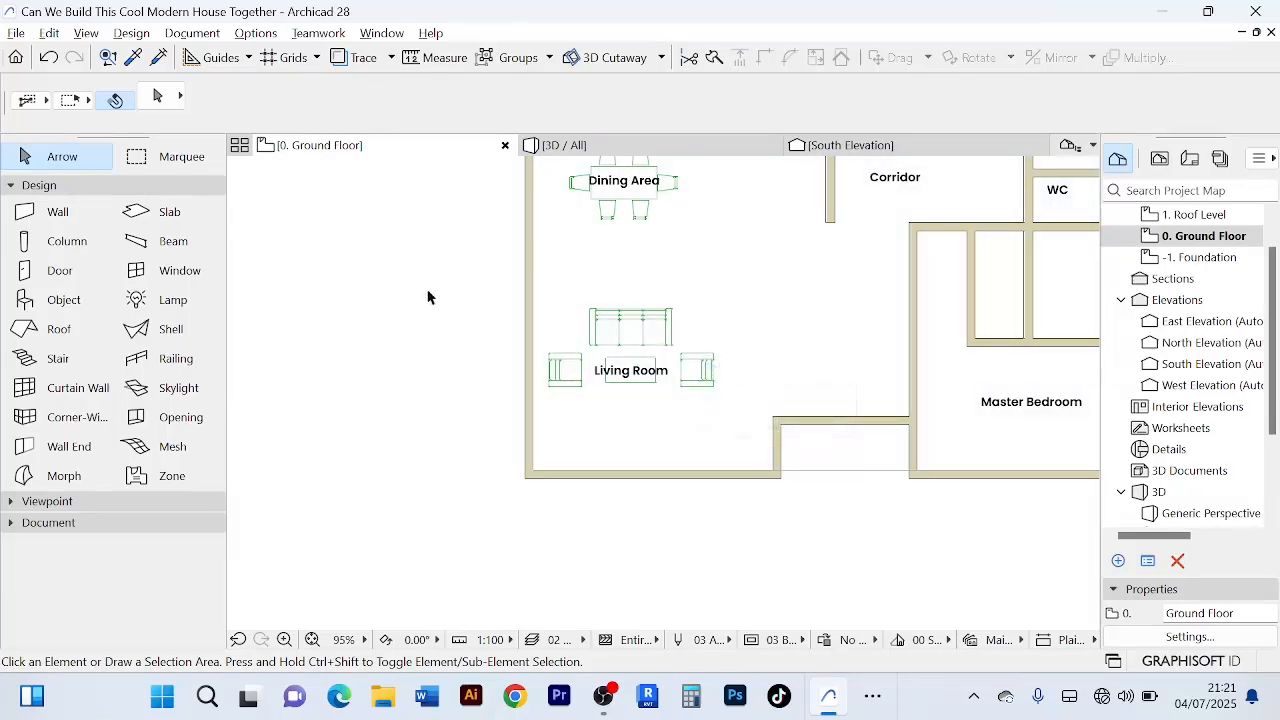
pyautogui.scroll(-1, 436, 297)
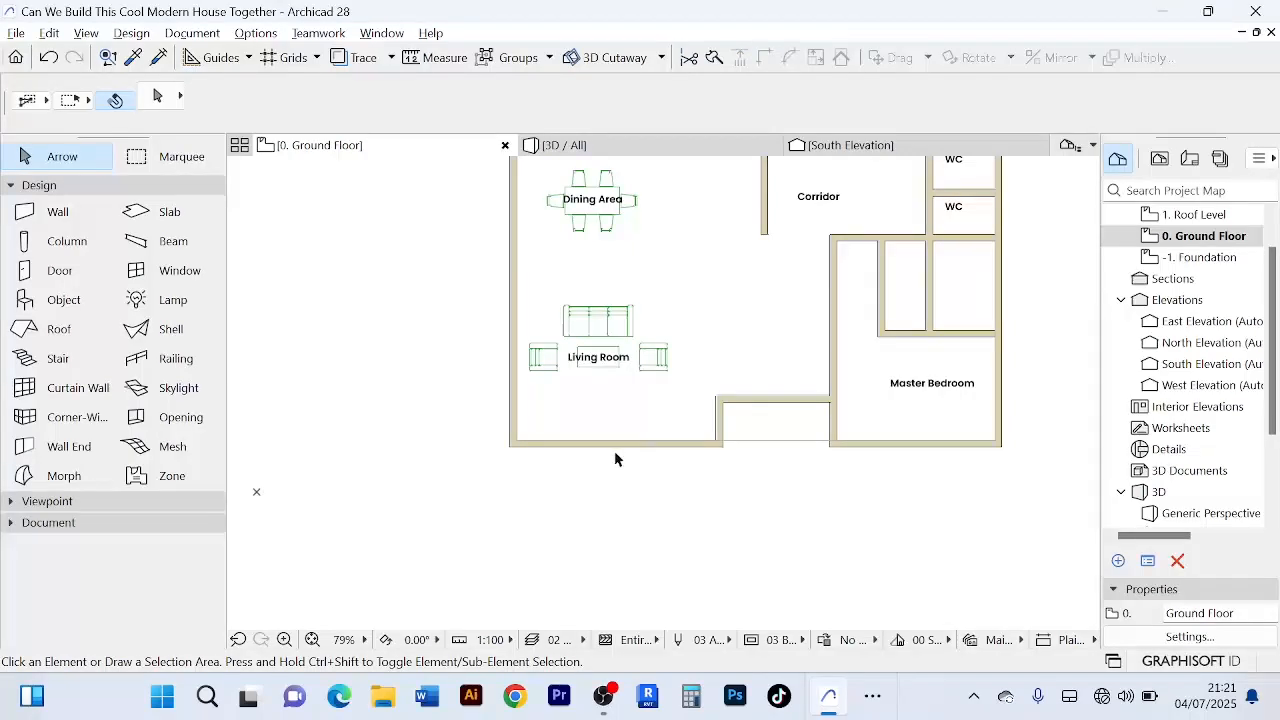
pyautogui.scroll(4, 615, 458)
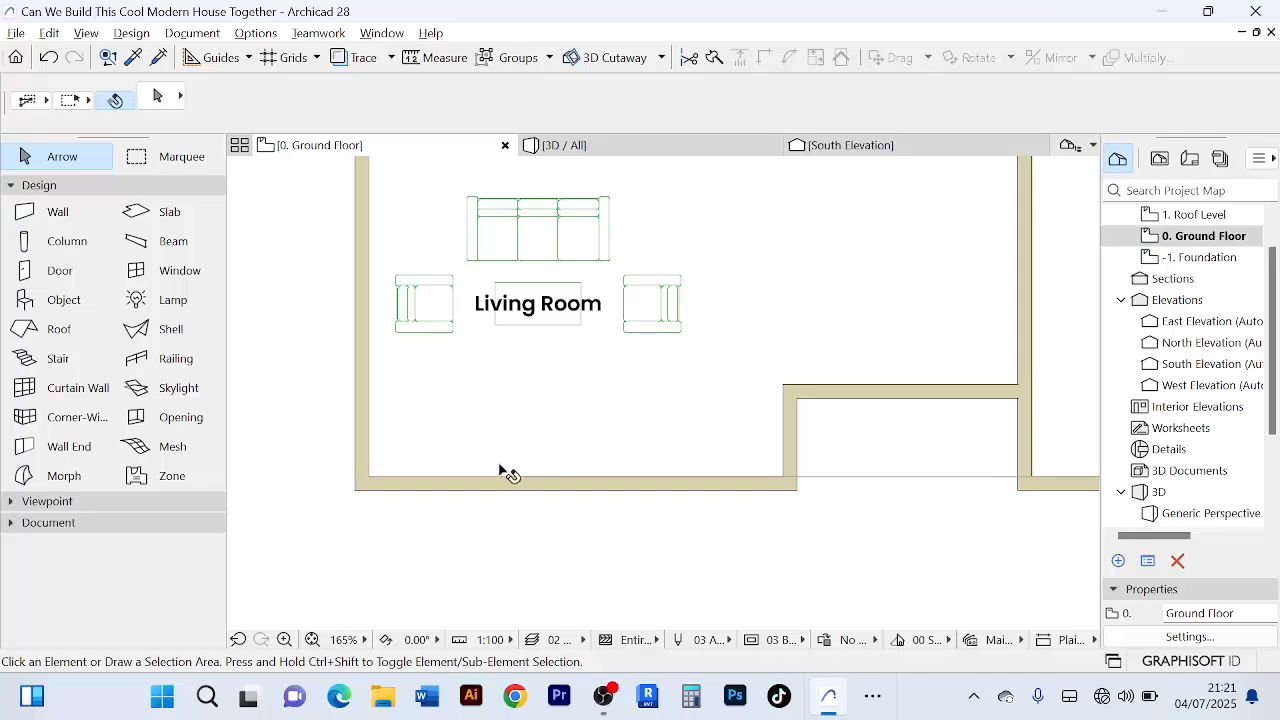
pyautogui.scroll(-2, 478, 480)
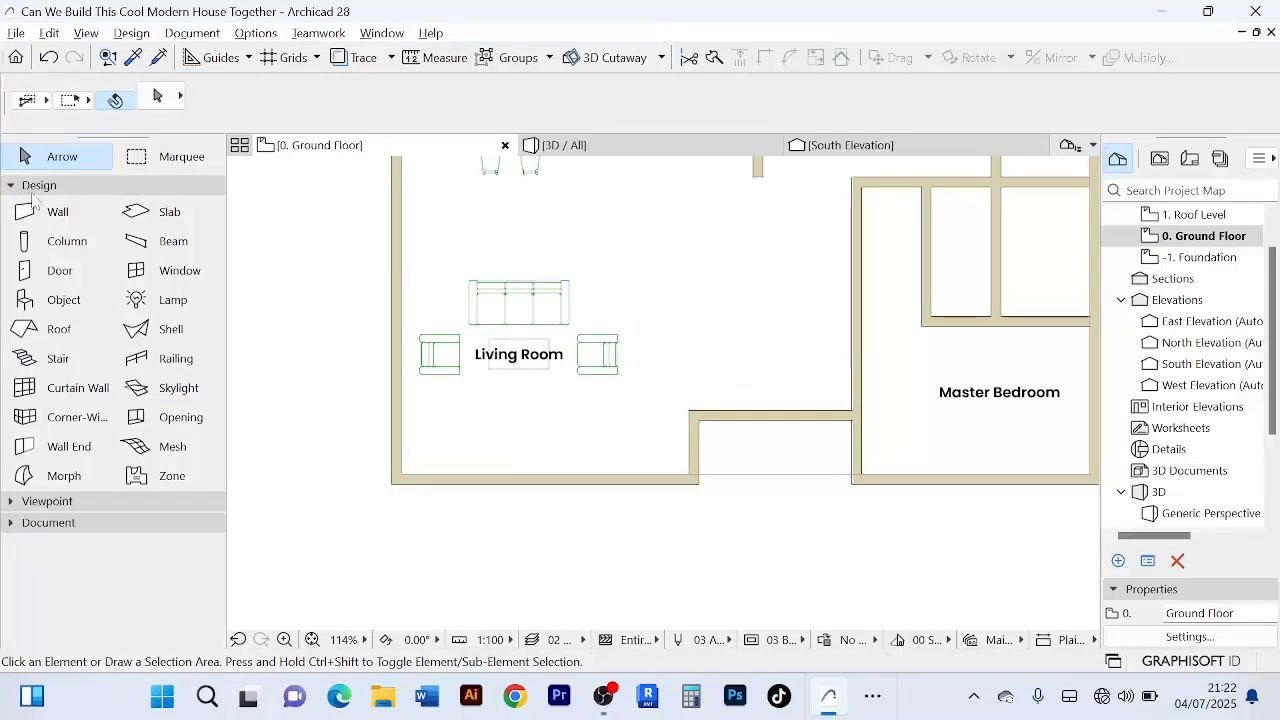
# - Open the Object tool's default settings and pick Cooktop + Oven Built-in from the kitchen library parts
pyautogui.doubleClick(68, 304)
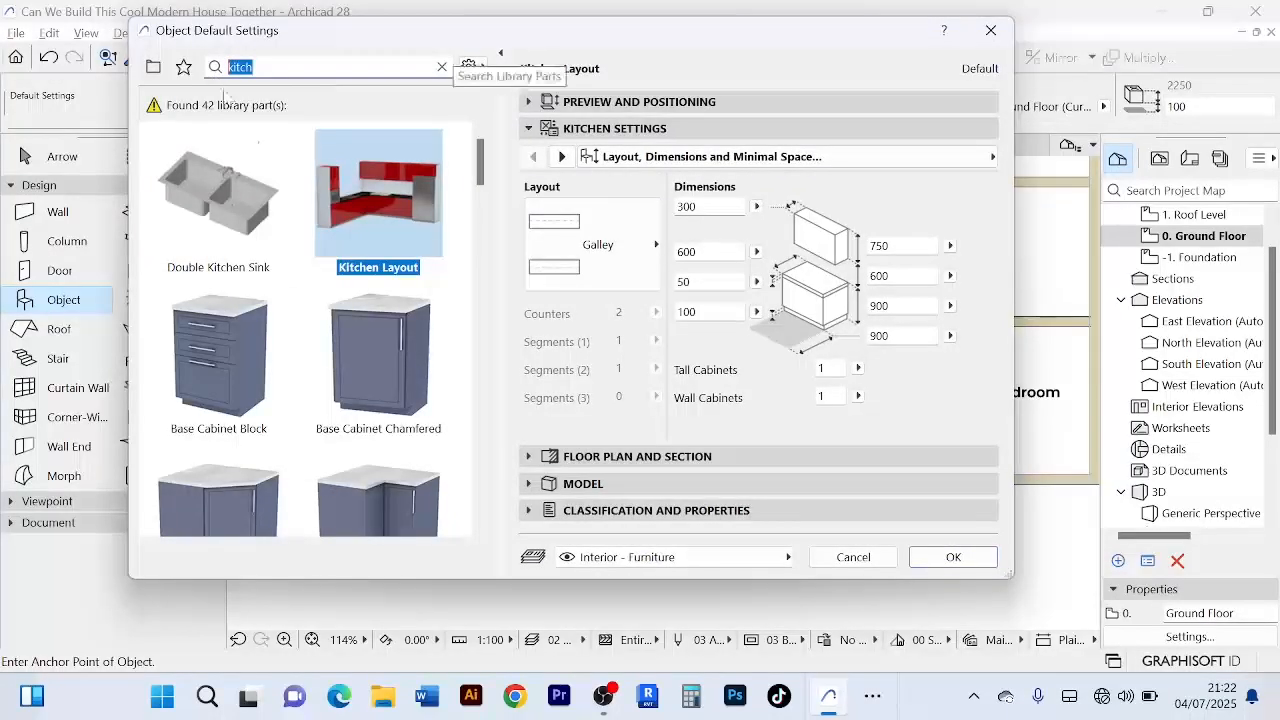
pyautogui.scroll(-3, 365, 279)
pyautogui.scroll(-5, 366, 280)
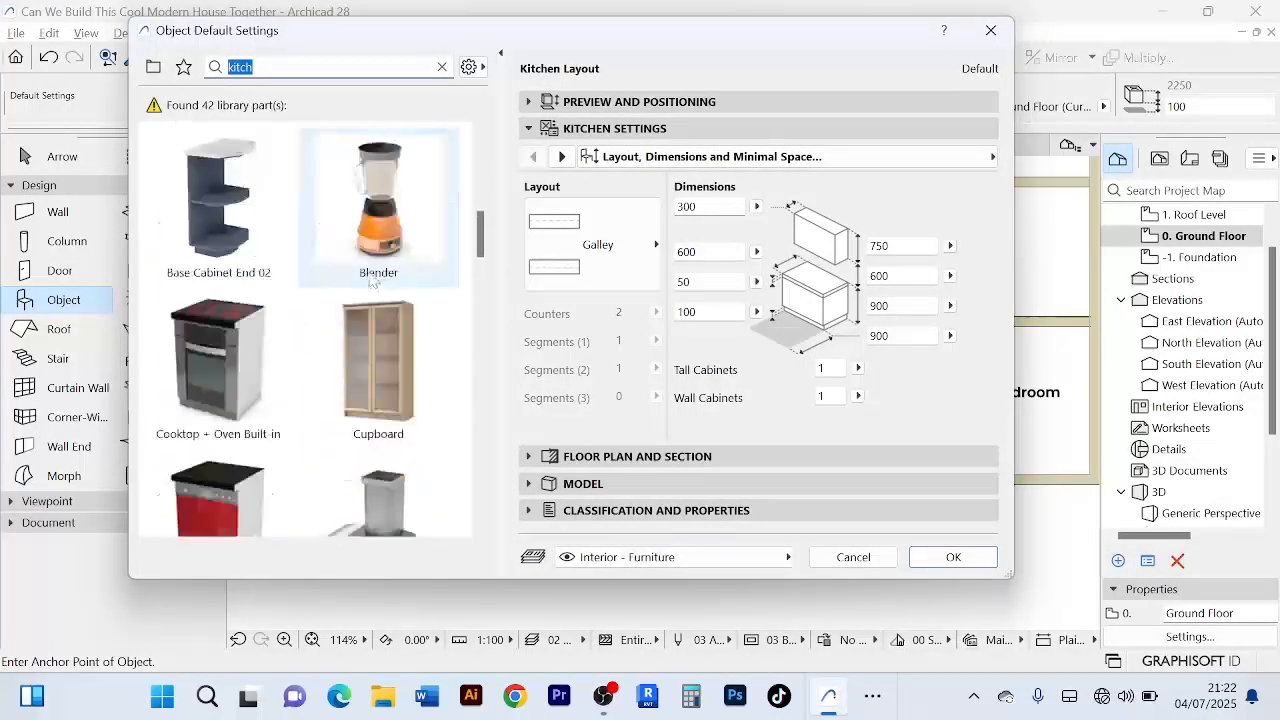
pyautogui.click(244, 412)
pyautogui.scroll(-3, 265, 385)
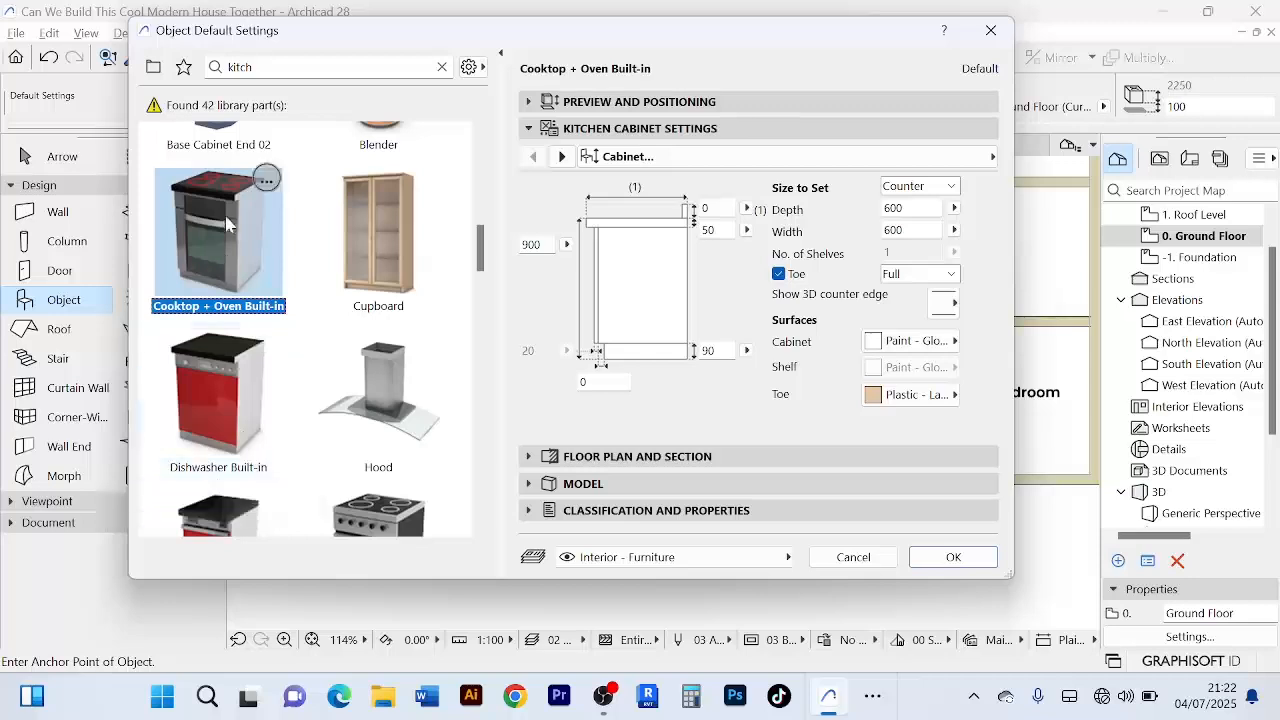
# - Look through the remaining kitchen library parts, including the appliances, ranges and standing cabinets
pyautogui.scroll(-1, 245, 366)
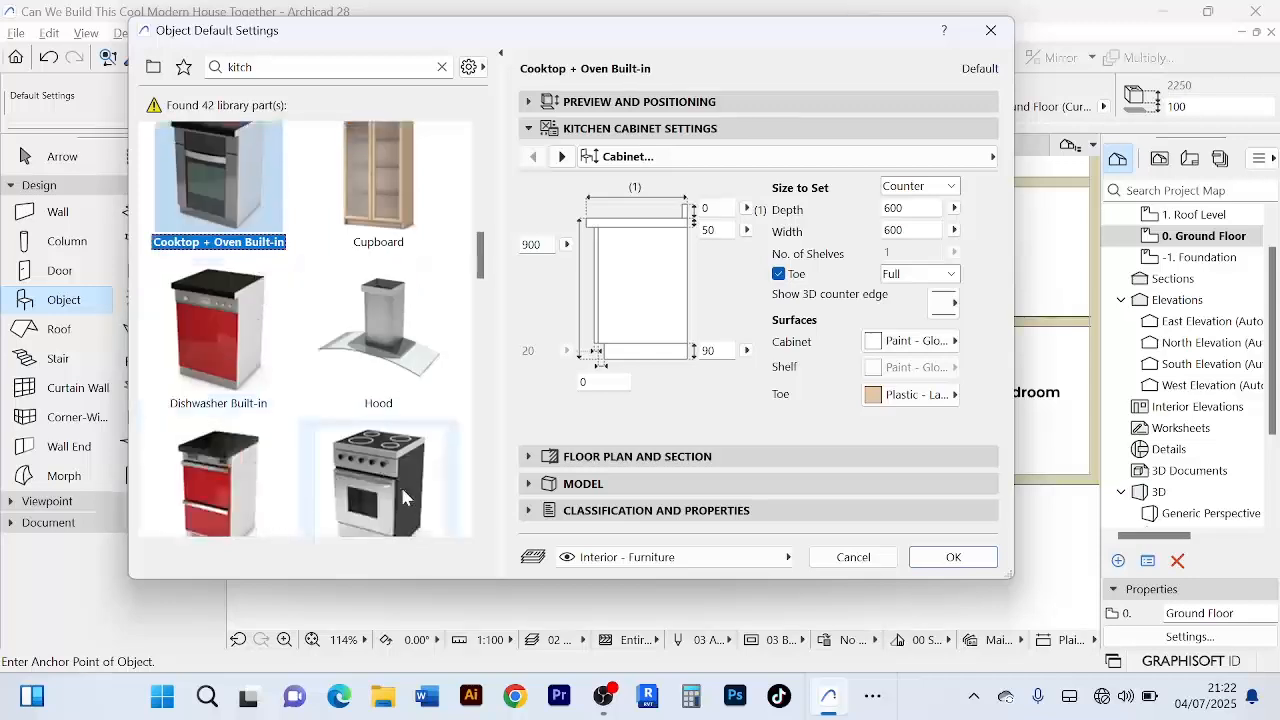
pyautogui.scroll(-1, 245, 372)
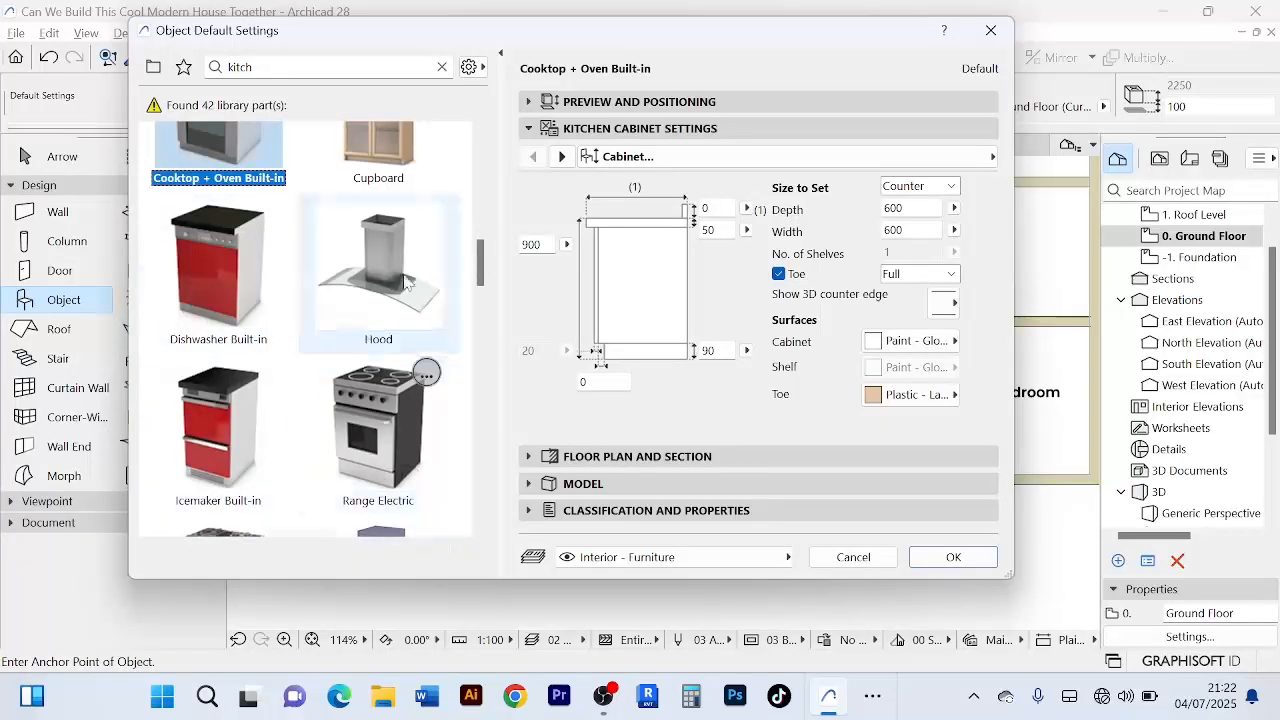
pyautogui.scroll(-1, 415, 453)
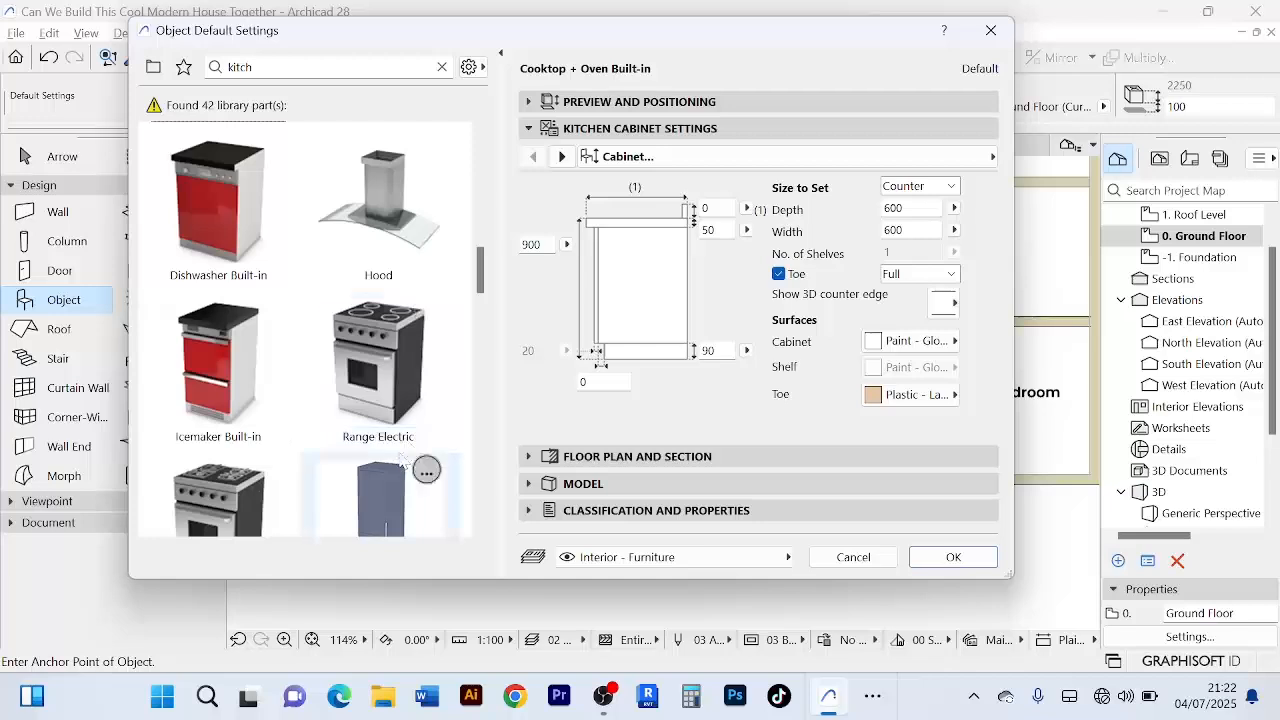
pyautogui.scroll(-2, 240, 375)
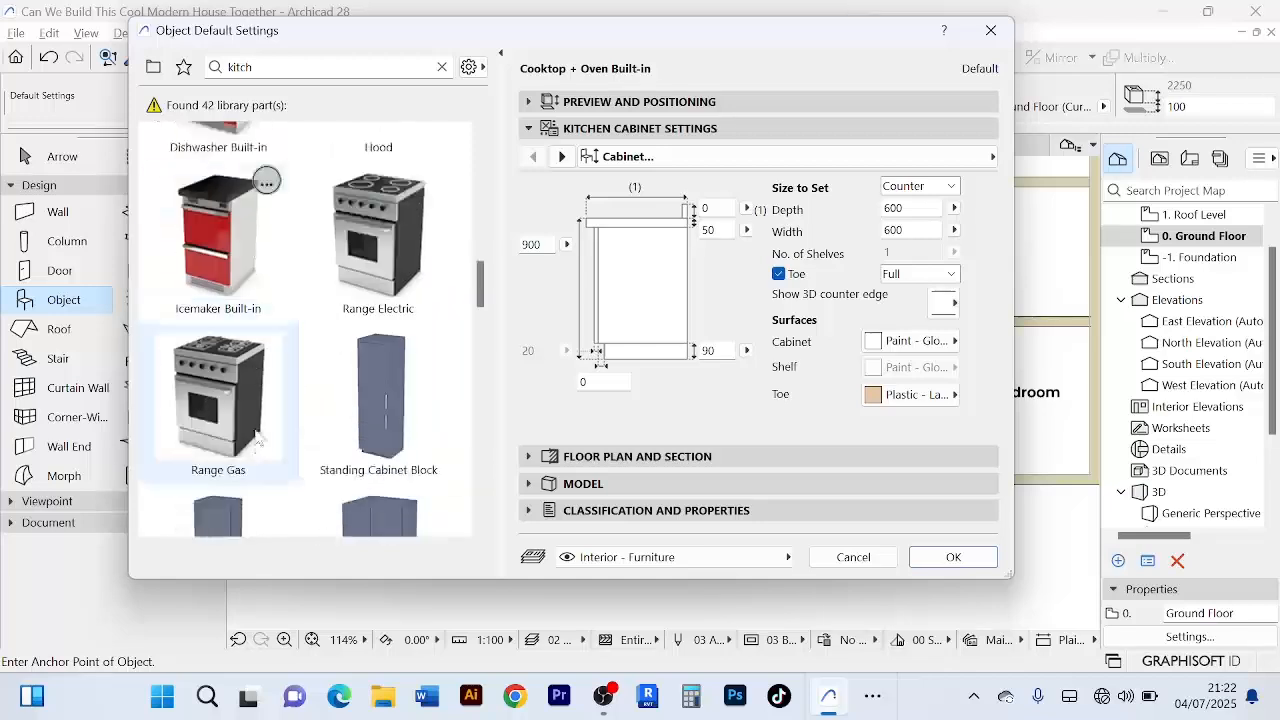
pyautogui.scroll(-1, 238, 373)
pyautogui.scroll(-10, 380, 360)
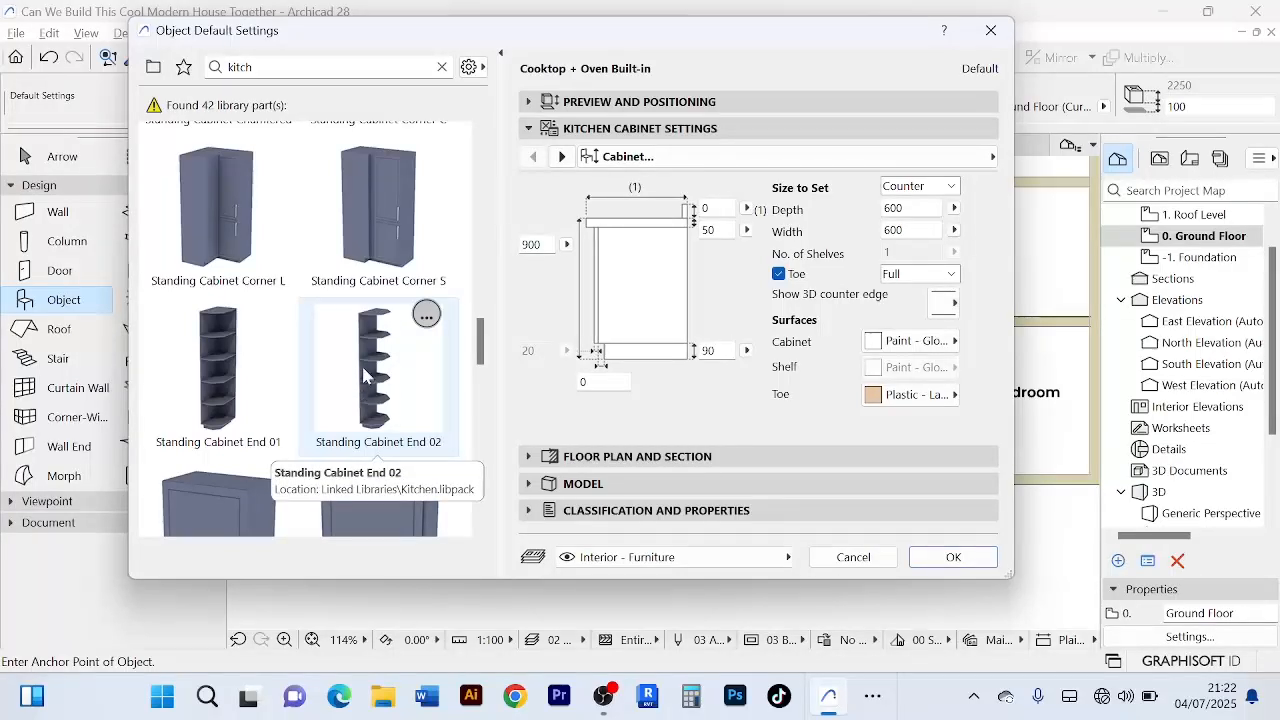
pyautogui.scroll(-5, 364, 375)
pyautogui.scroll(5, 364, 375)
# - Search the object library for "tv" and select Coffee Table 05
pyautogui.doubleClick(240, 67)
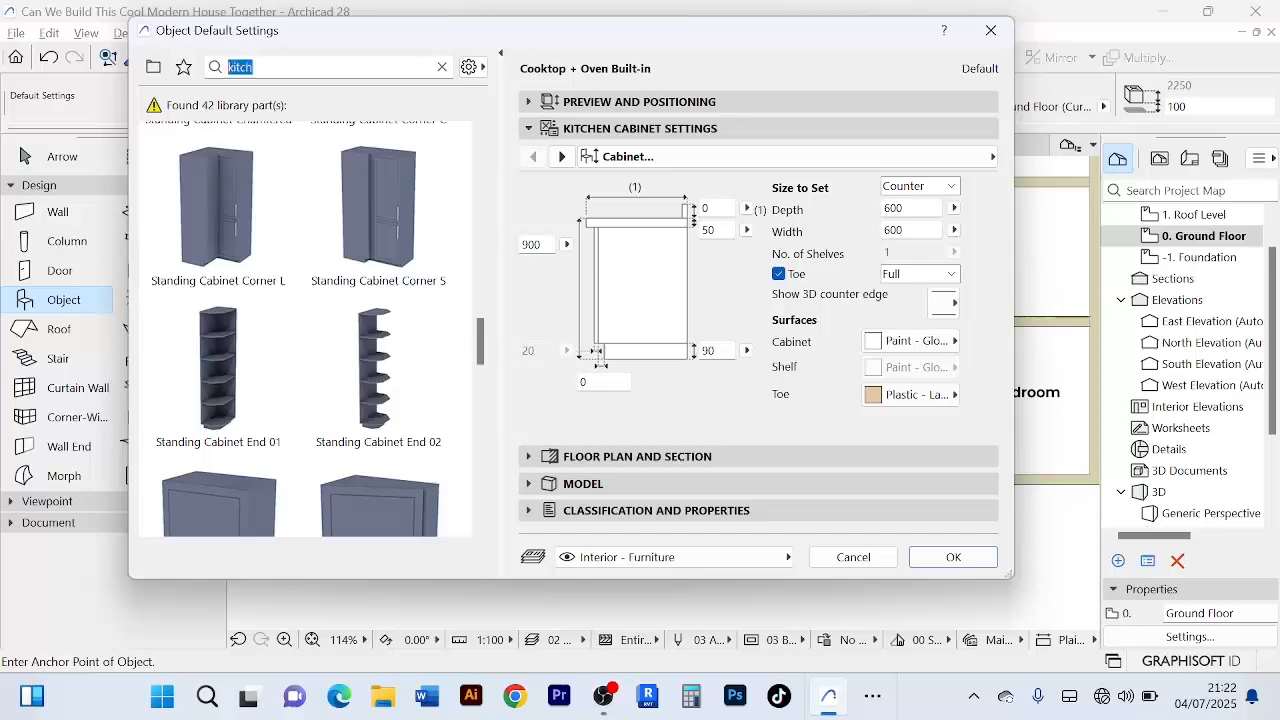
pyautogui.write('tv')
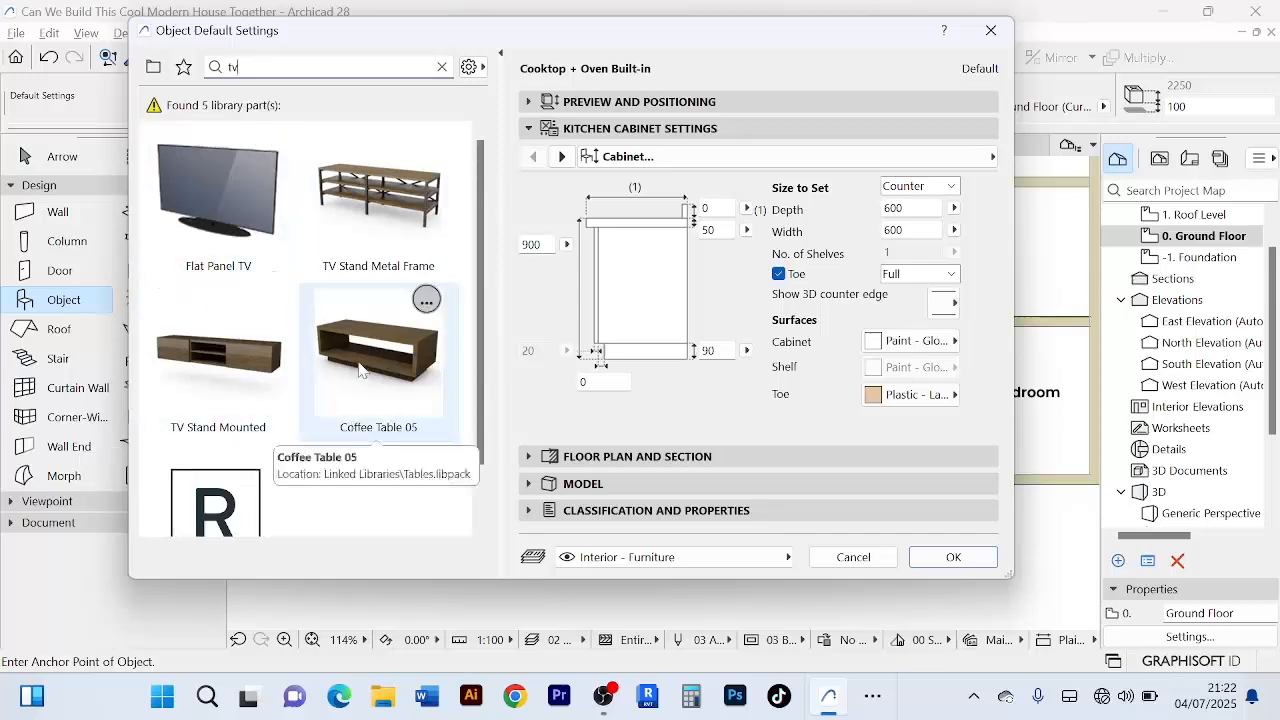
pyautogui.click(379, 392)
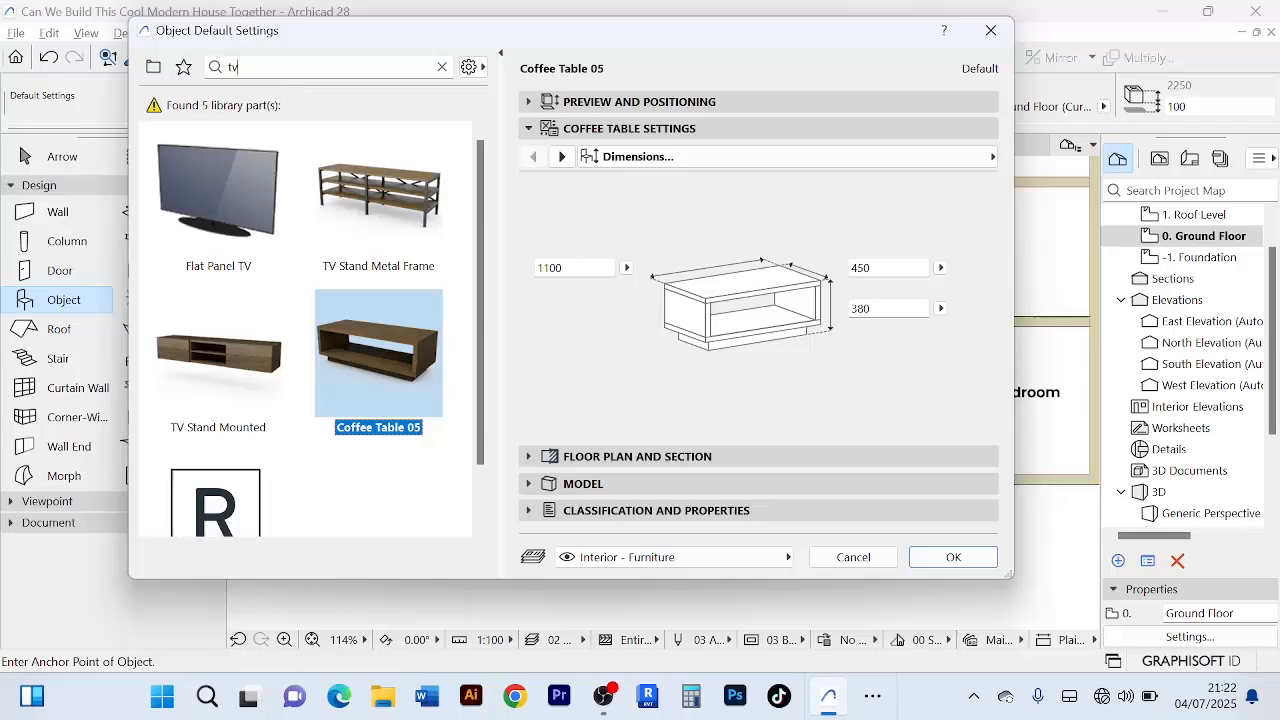
# - Search the object library for "stand" and look through the matching parts for a suitable TV stand
pyautogui.doubleClick(246, 67)
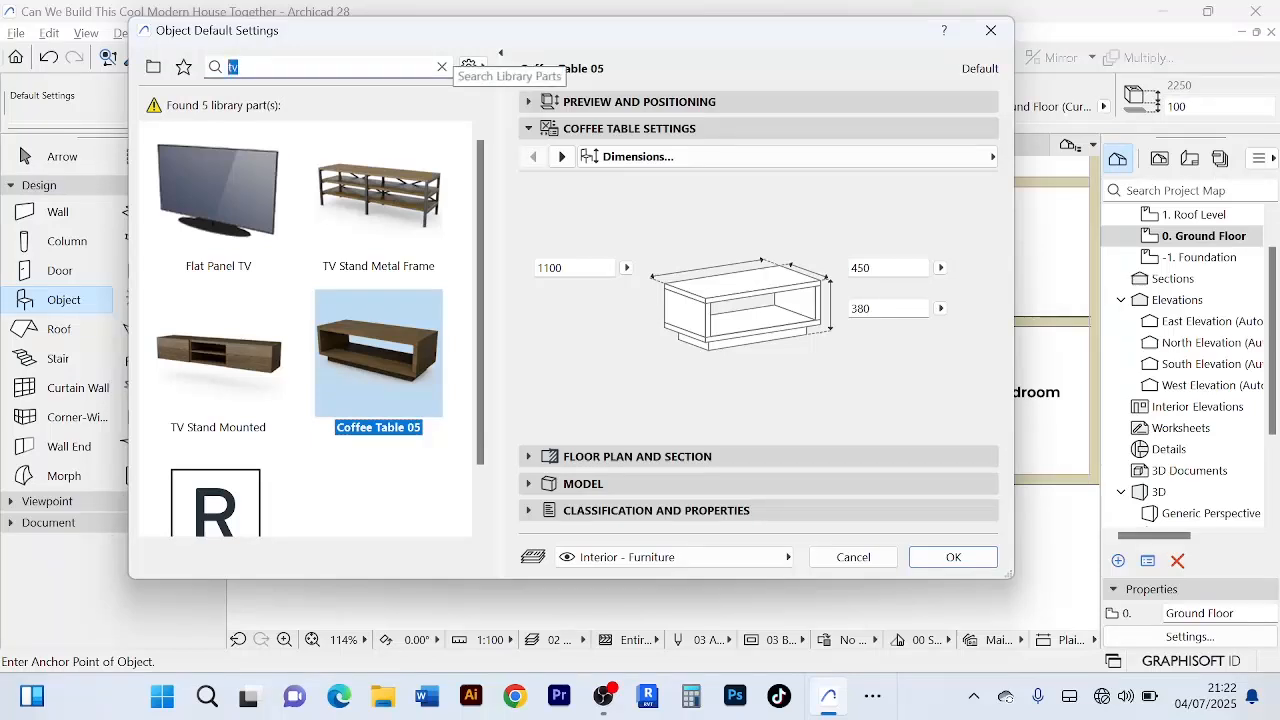
pyautogui.write('stan')
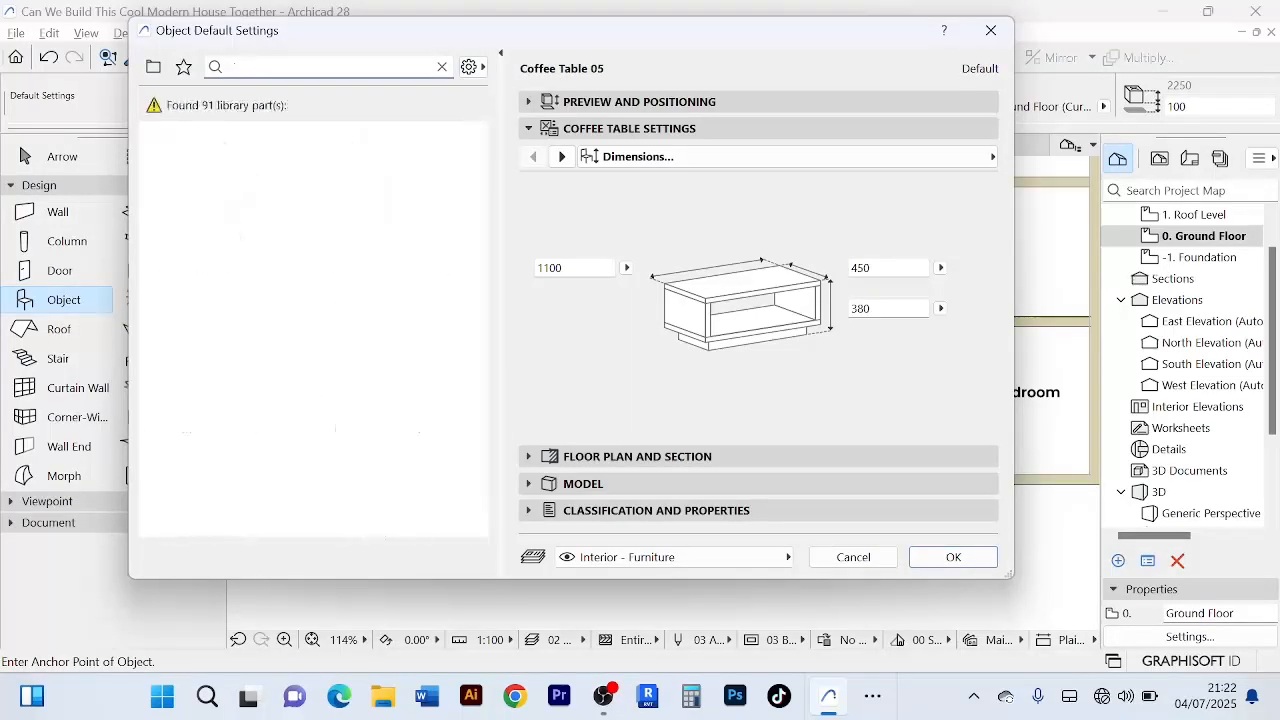
pyautogui.write('d')
pyautogui.scroll(-2, 320, 467)
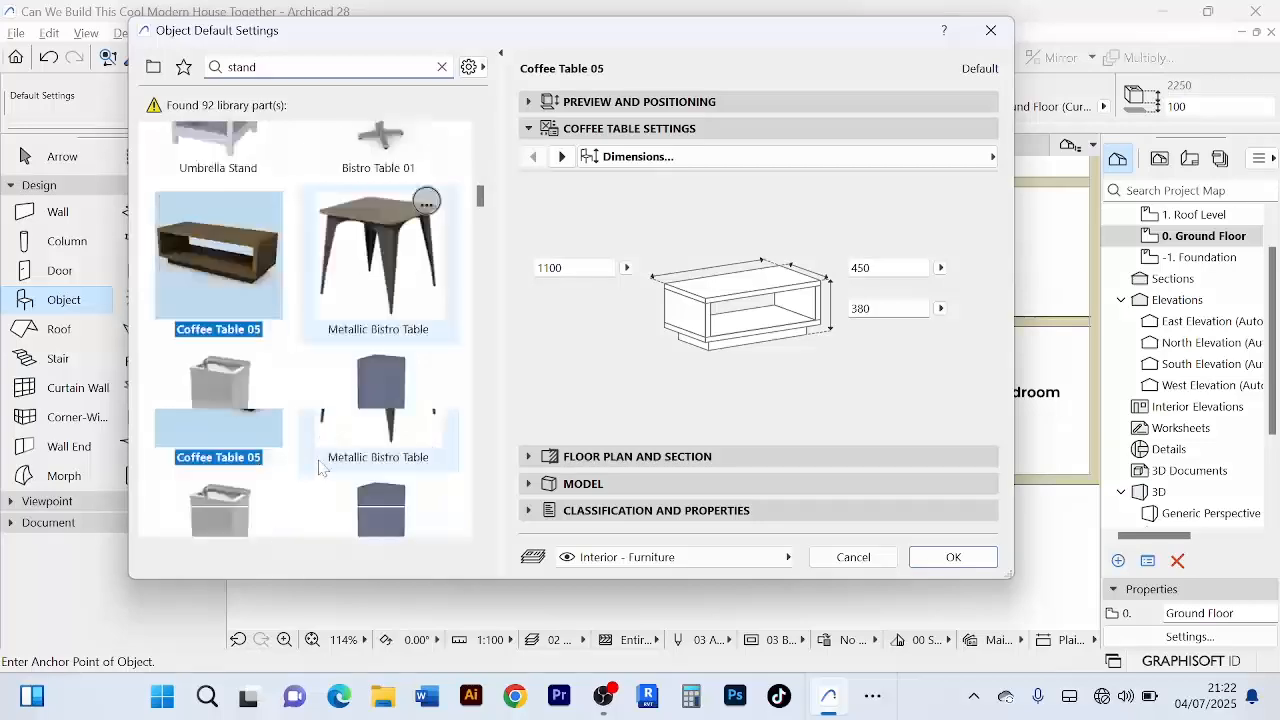
pyautogui.scroll(-6, 320, 467)
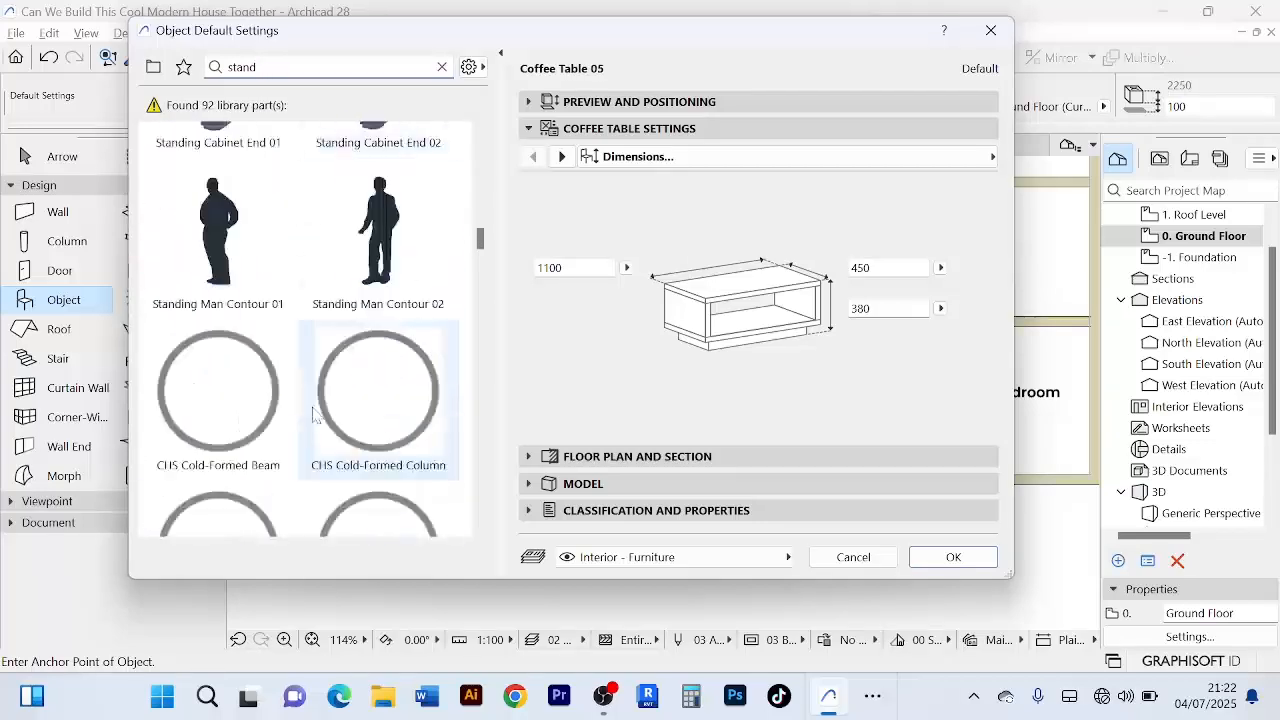
pyautogui.scroll(-3, 315, 415)
pyautogui.scroll(-5, 313, 415)
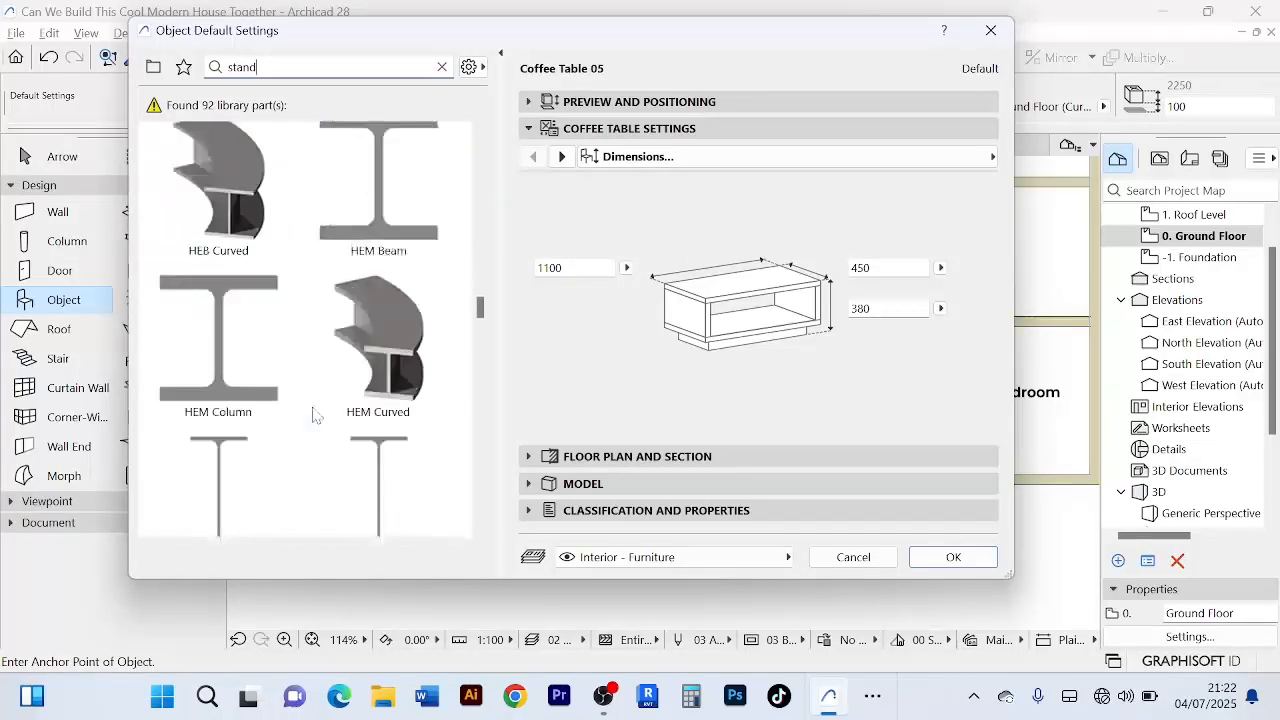
pyautogui.scroll(-6, 313, 415)
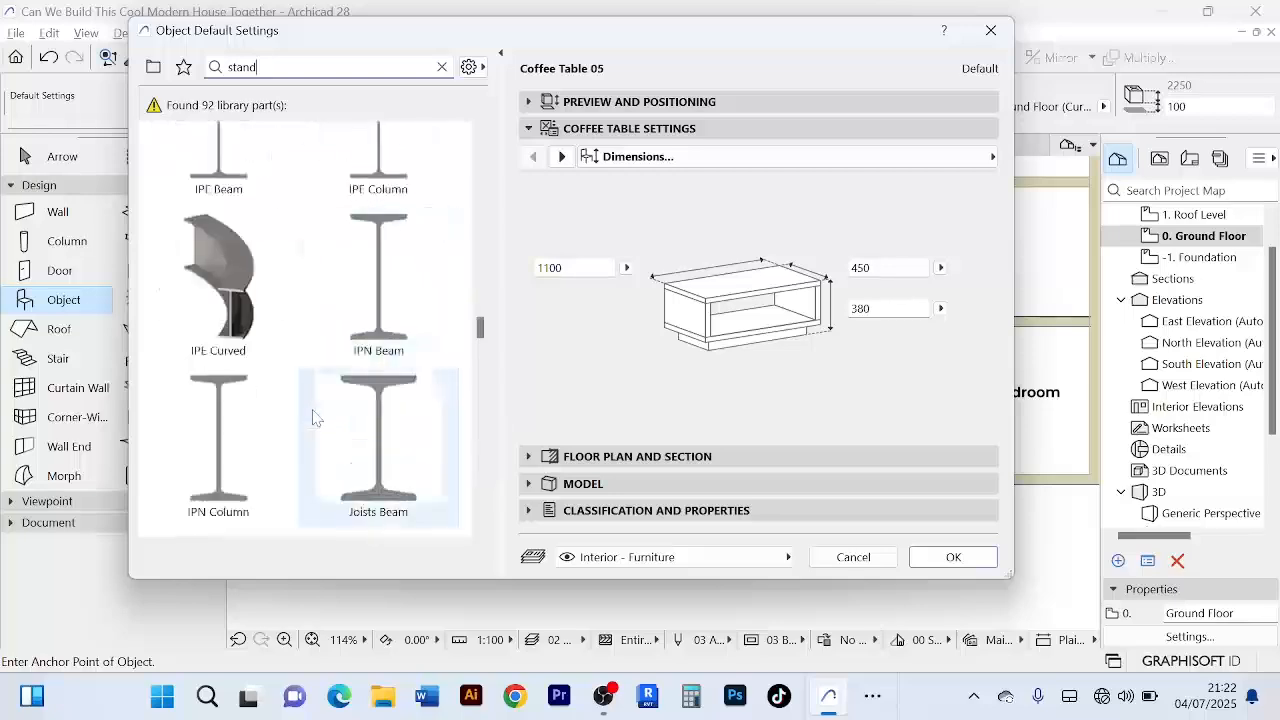
pyautogui.scroll(2, 315, 335)
pyautogui.scroll(10, 315, 335)
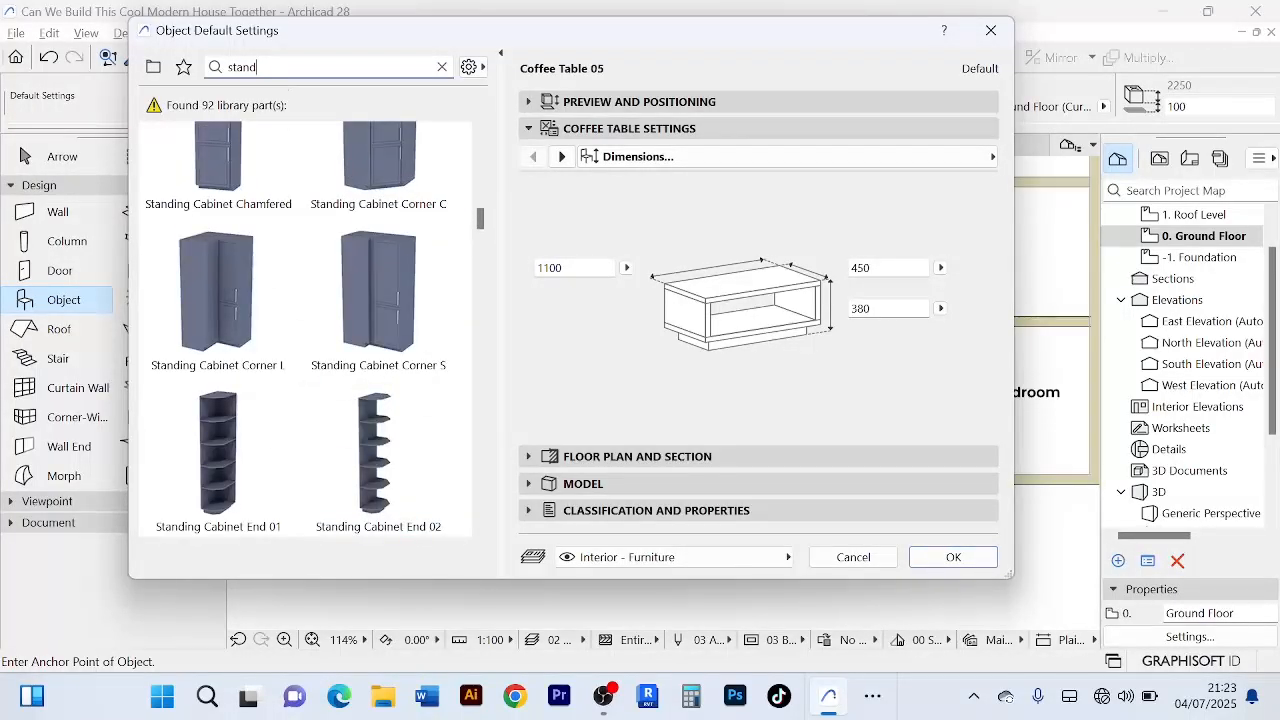
# - Search the object library for "te", and replace the term with "enter"
pyautogui.doubleClick(280, 67)
pyautogui.write('te')
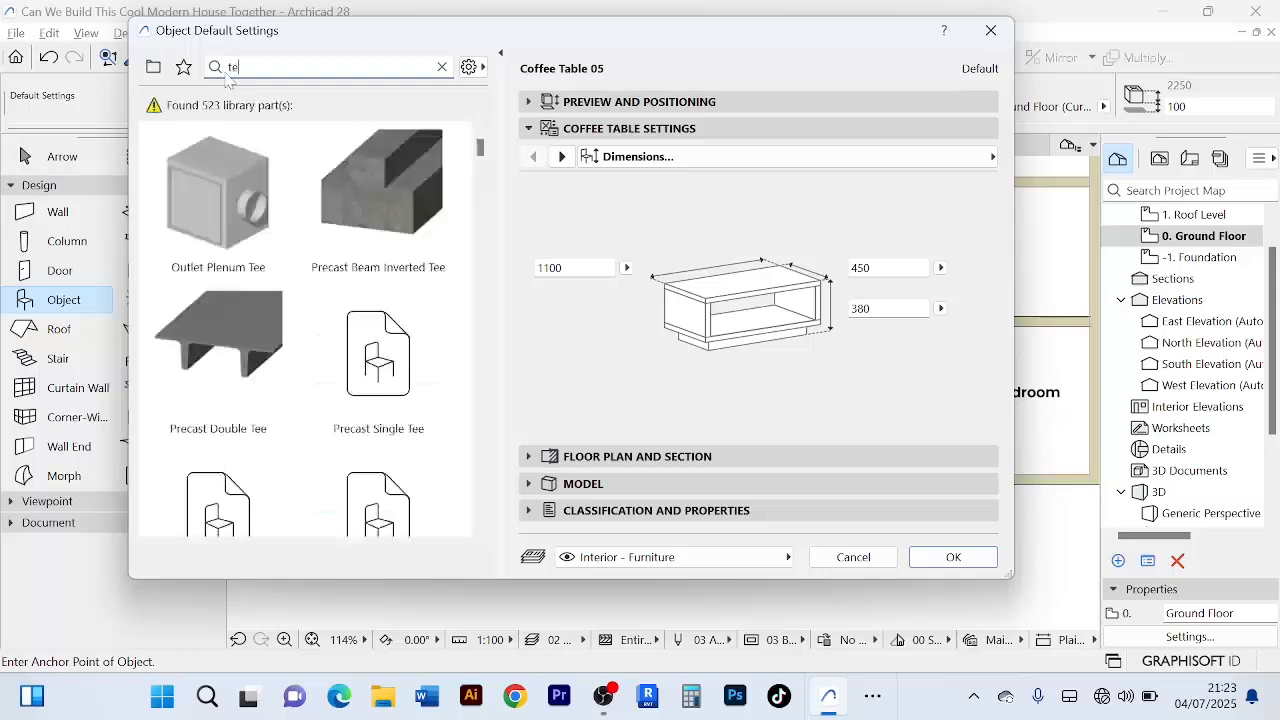
pyautogui.press('BackSpace')
pyautogui.press('BackSpace')
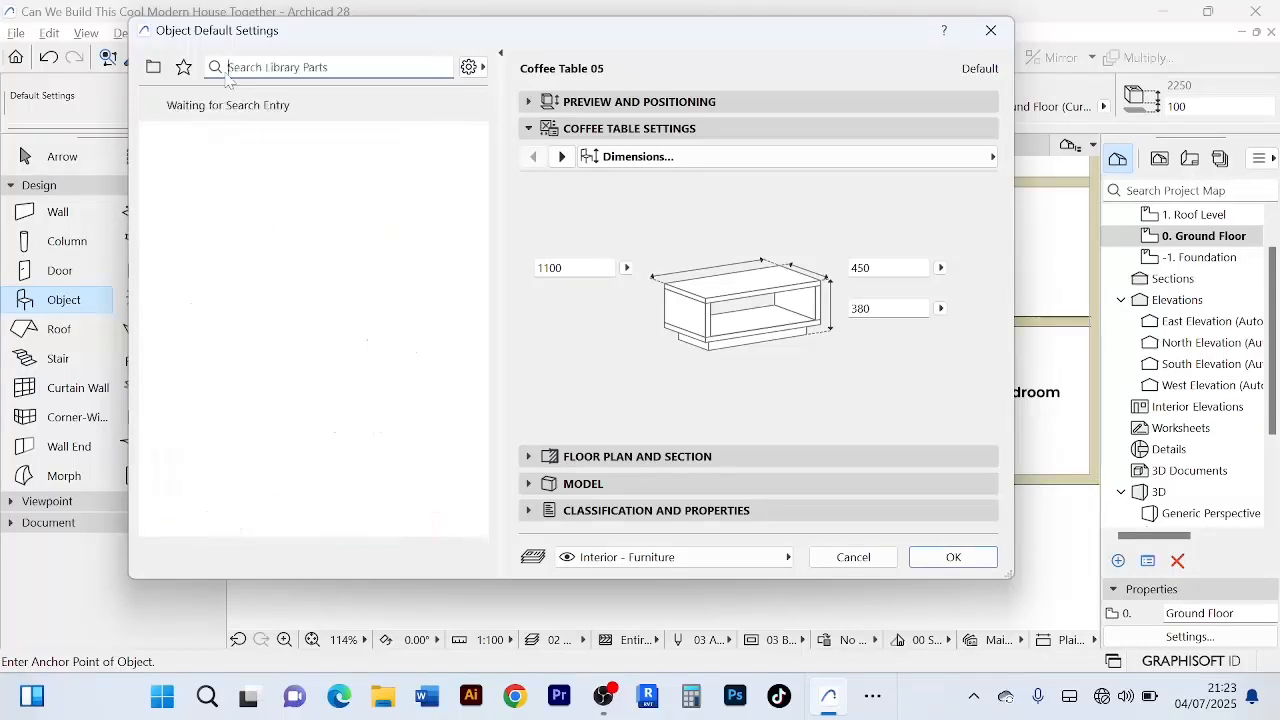
pyautogui.write('ent')
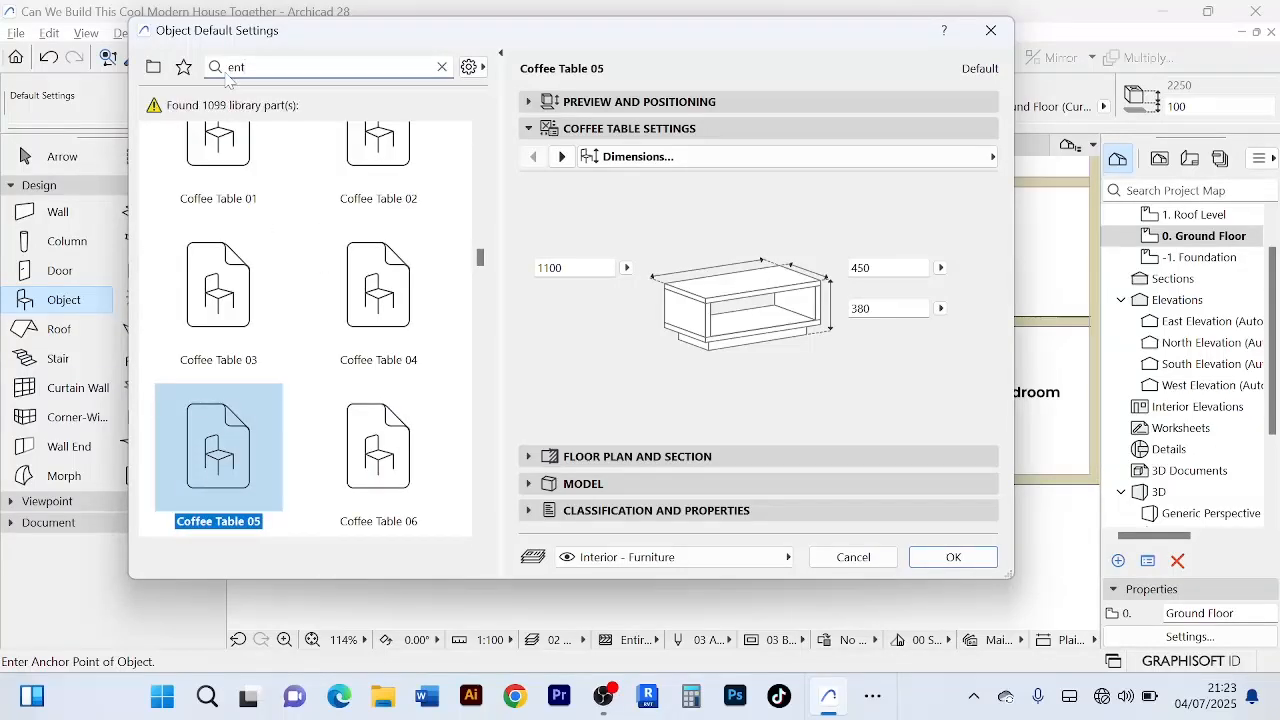
pyautogui.write('er')
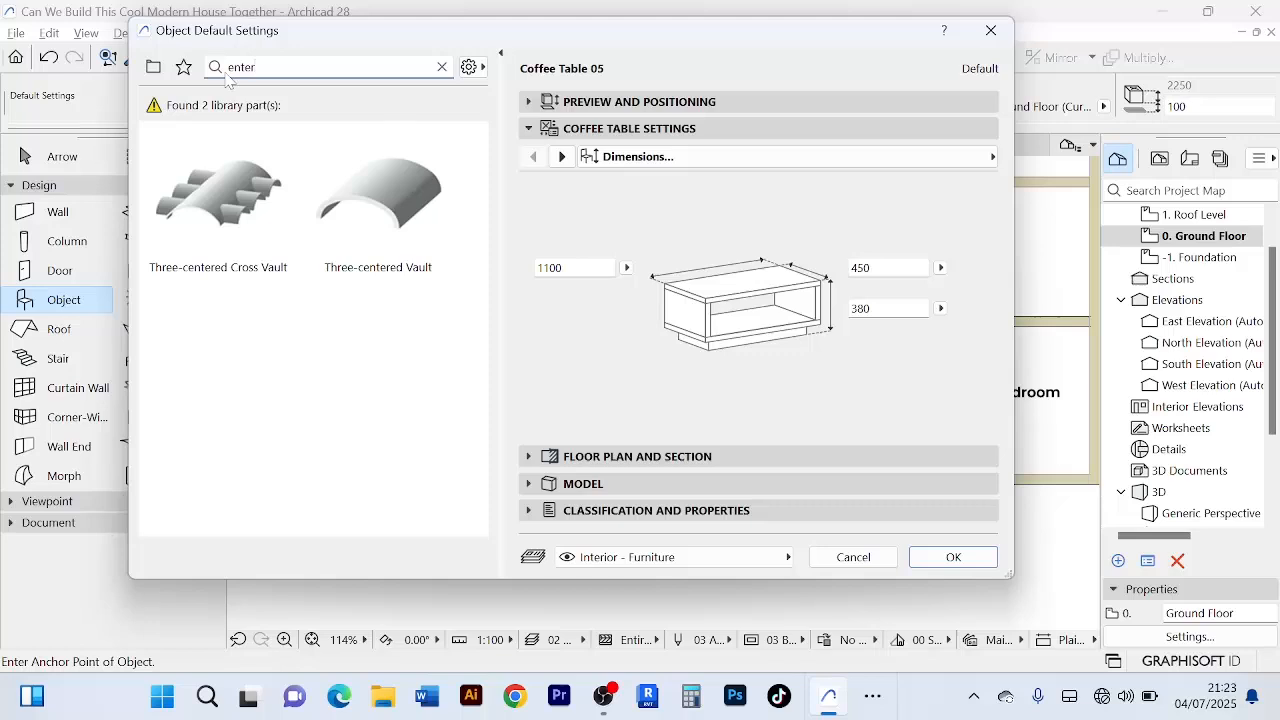
# - Clear the previous search term and search the object library for "tele"
pyautogui.press('BackSpace')
pyautogui.press('BackSpace')
pyautogui.press('BackSpace')
pyautogui.press('BackSpace')
pyautogui.press('BackSpace')
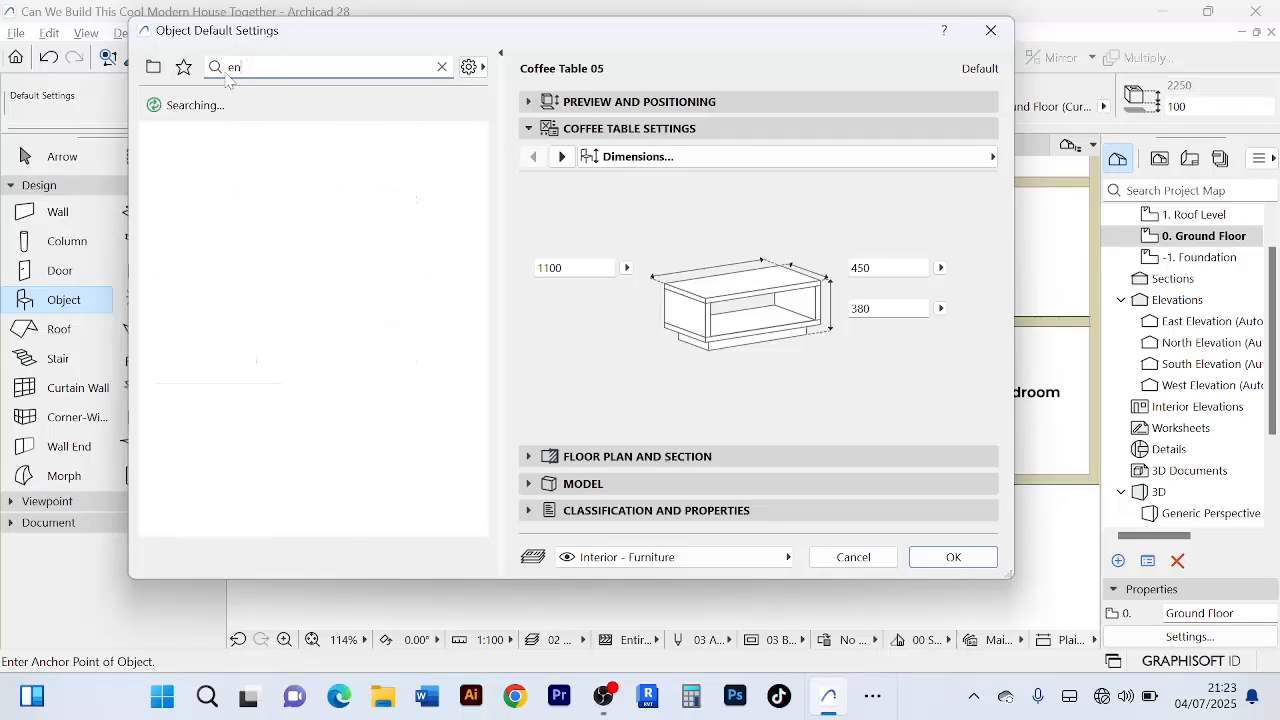
pyautogui.write('tele')
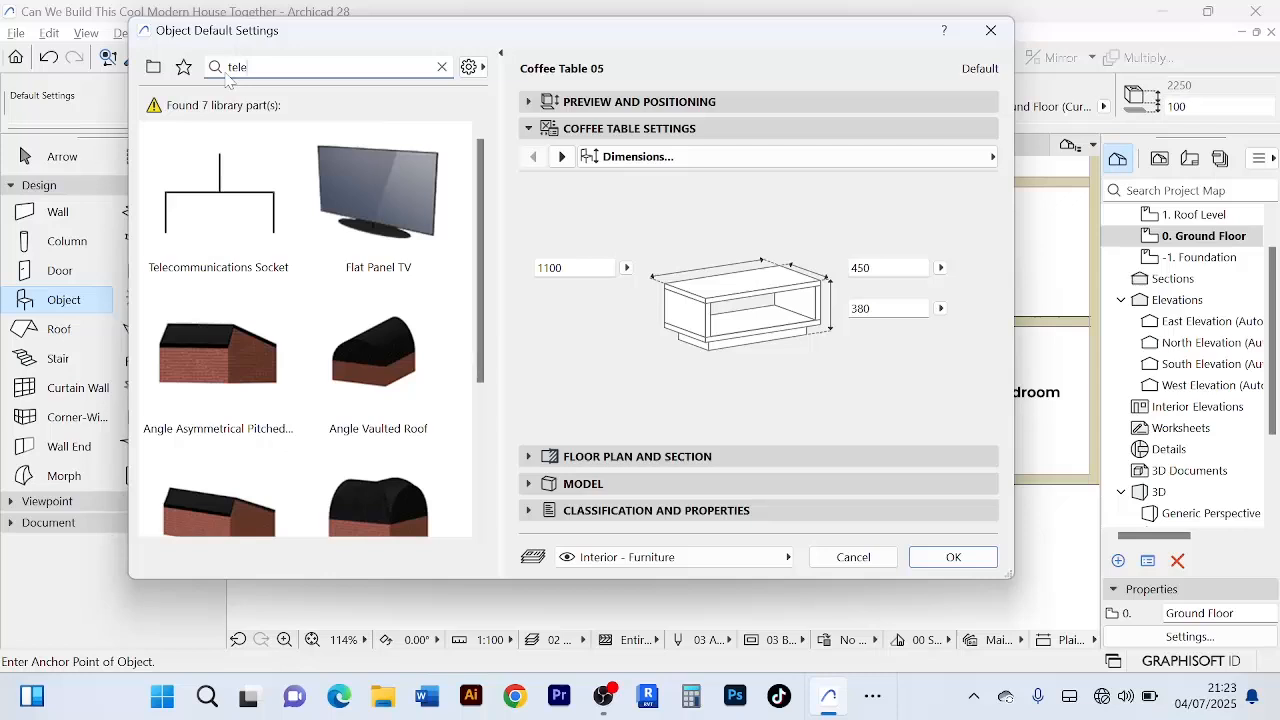
# - Clear the current search term and search the object library for "tv"
pyautogui.write('v')
pyautogui.press('BackSpace')
pyautogui.press('BackSpace')
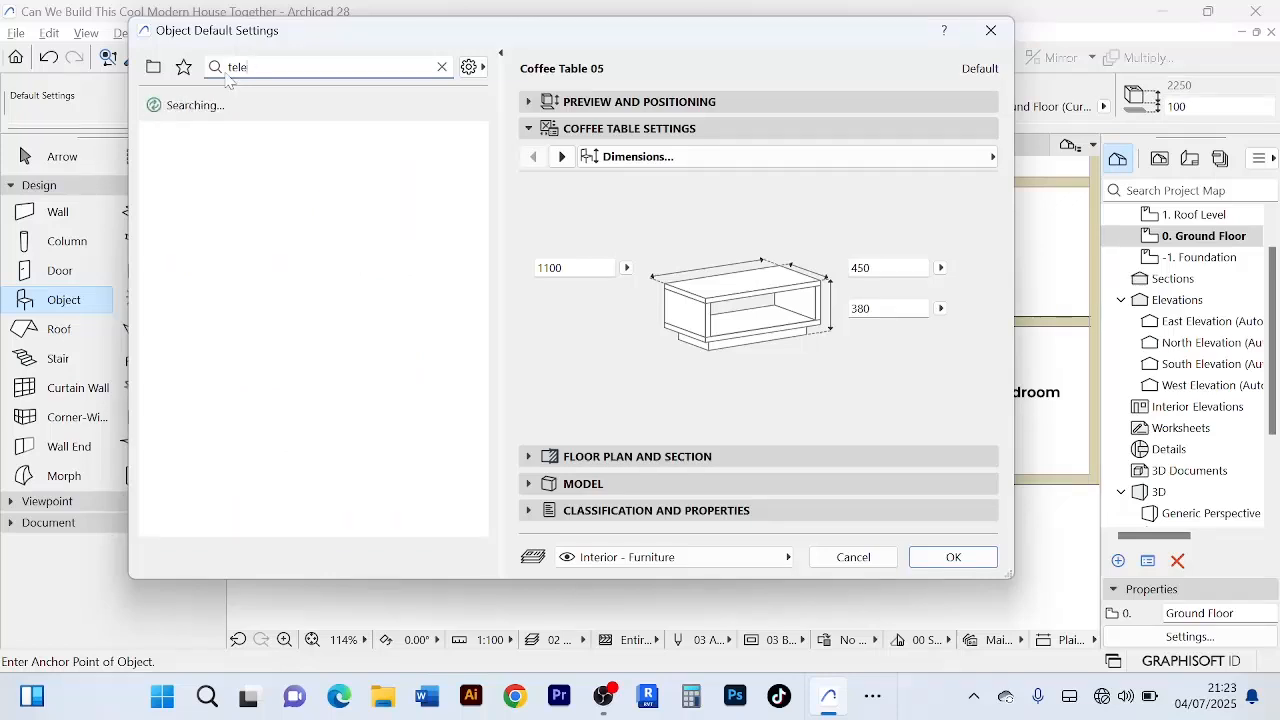
pyautogui.press('BackSpace')
pyautogui.press('BackSpace')
pyautogui.press('BackSpace')
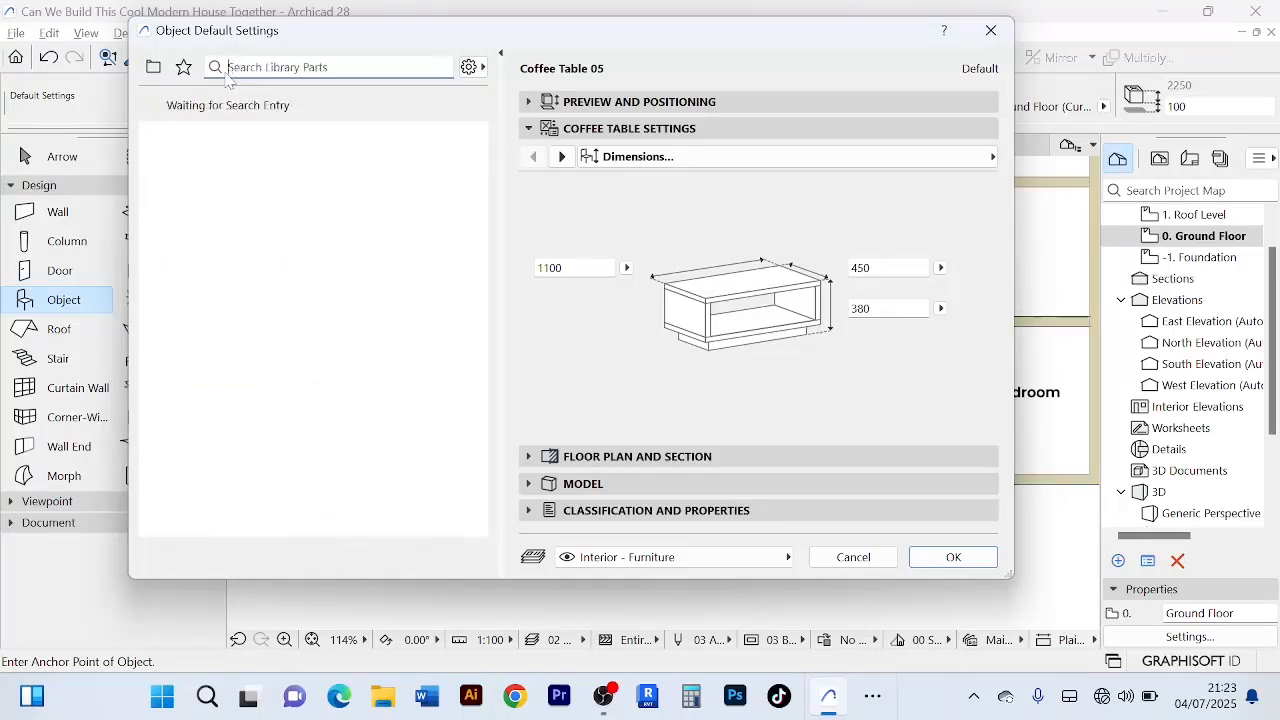
pyautogui.write('tv')
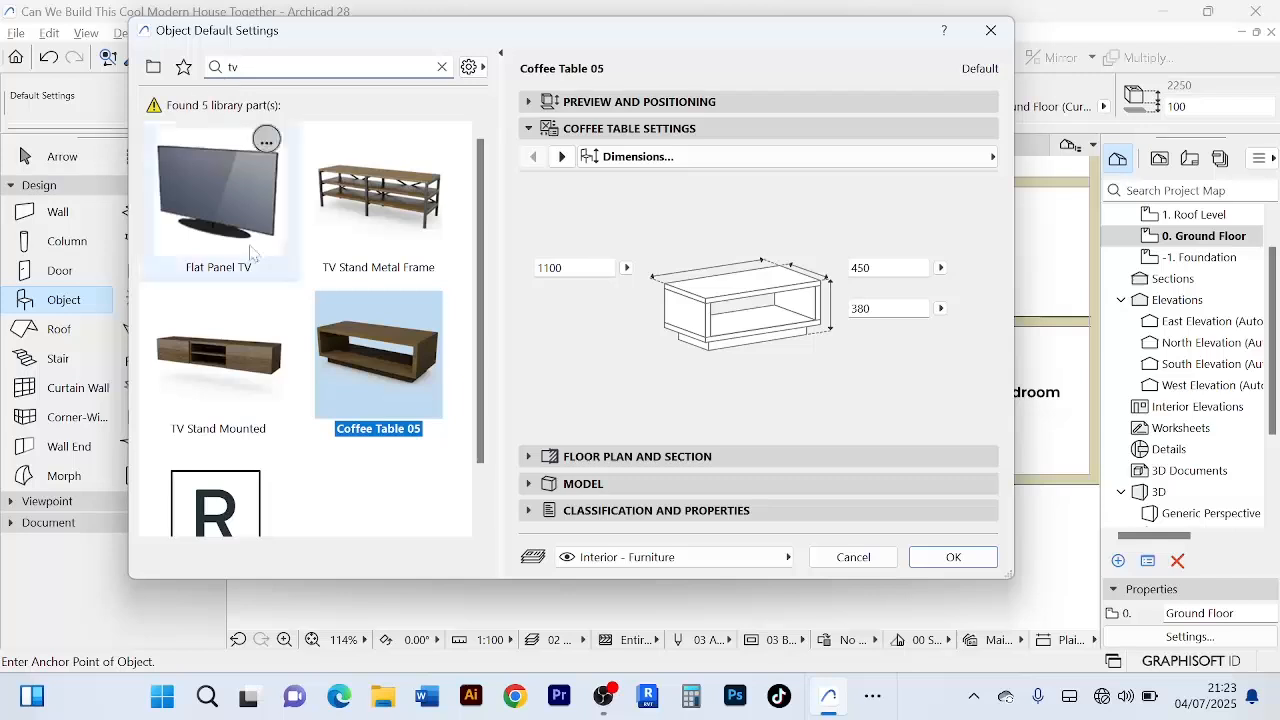
# - Choose the Flat Panel TV object and reveal it in its library folder
pyautogui.click(235, 222)
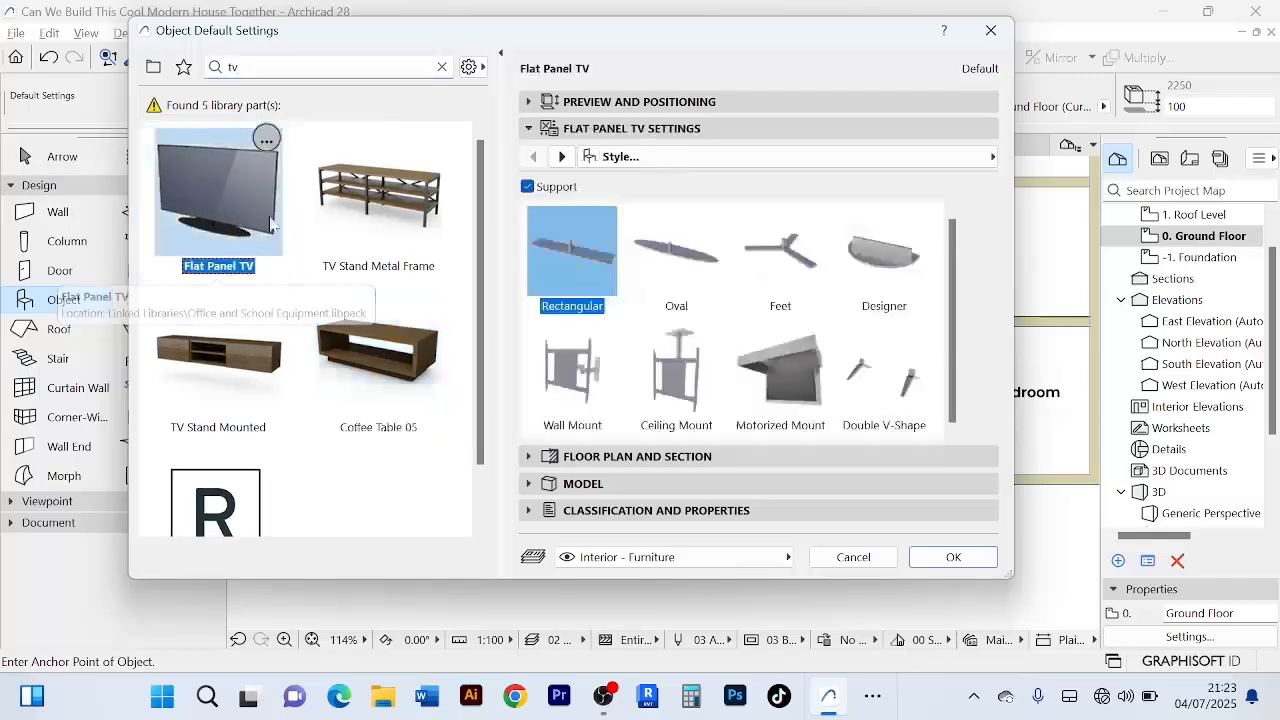
pyautogui.click(267, 142)
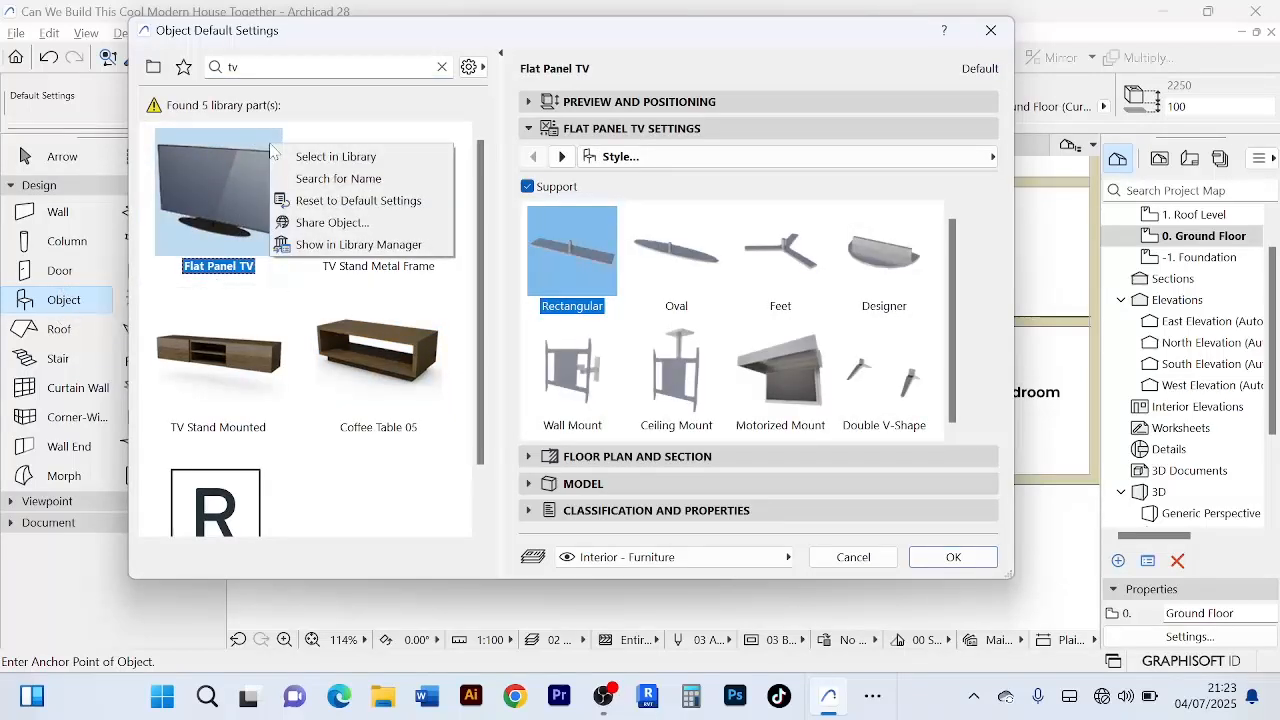
pyautogui.click(340, 157)
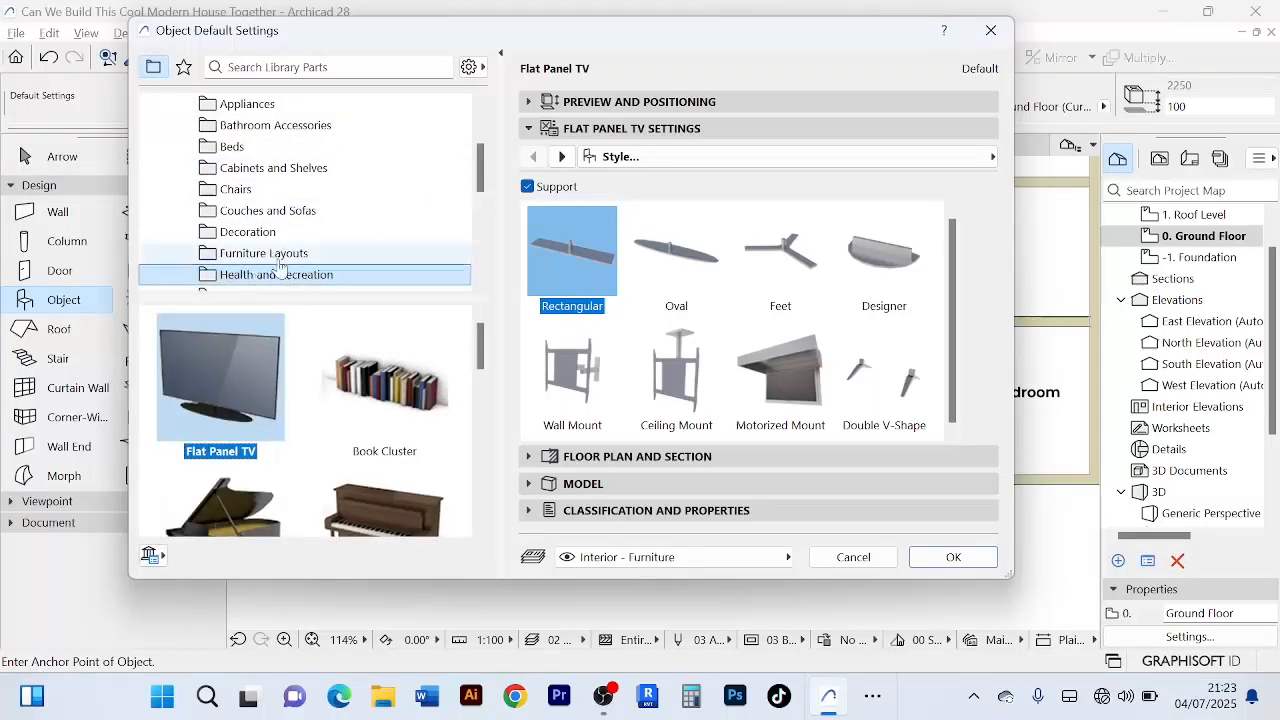
# - Look through the Health and Recreation and Office Equipment folders of the object library for suitable furnishings
pyautogui.scroll(-1, 255, 283)
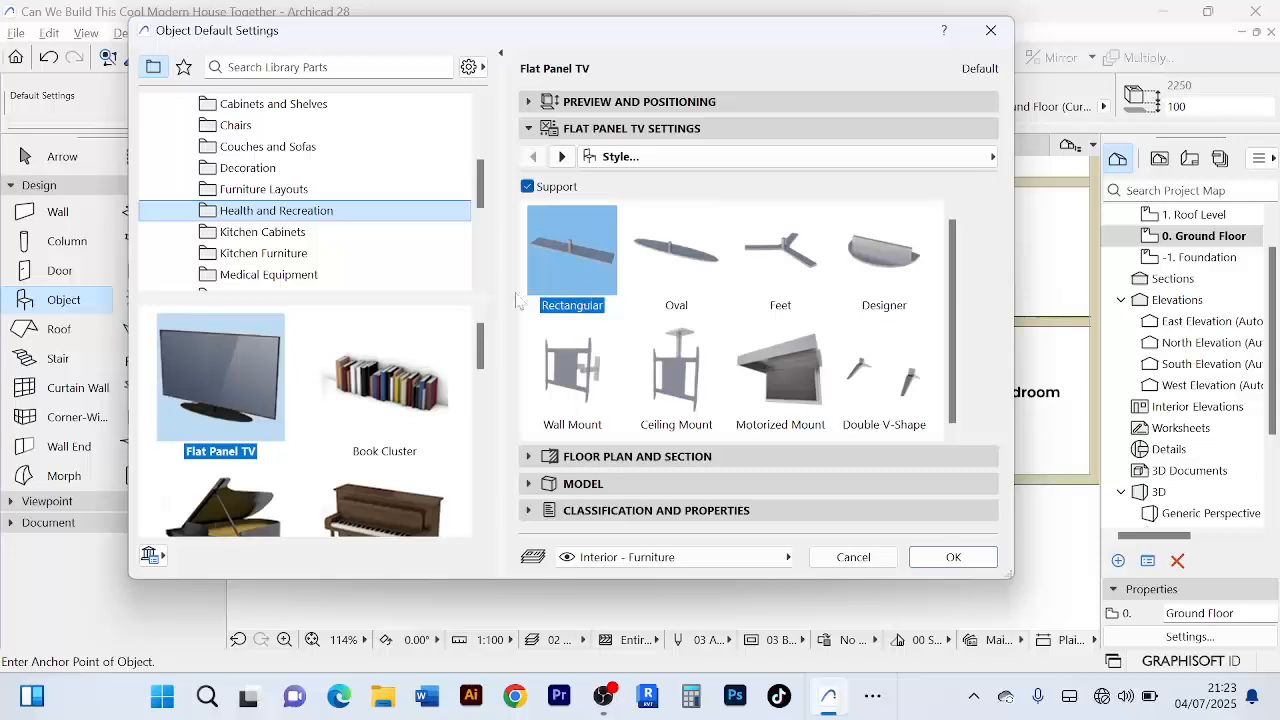
pyautogui.scroll(-3, 384, 400)
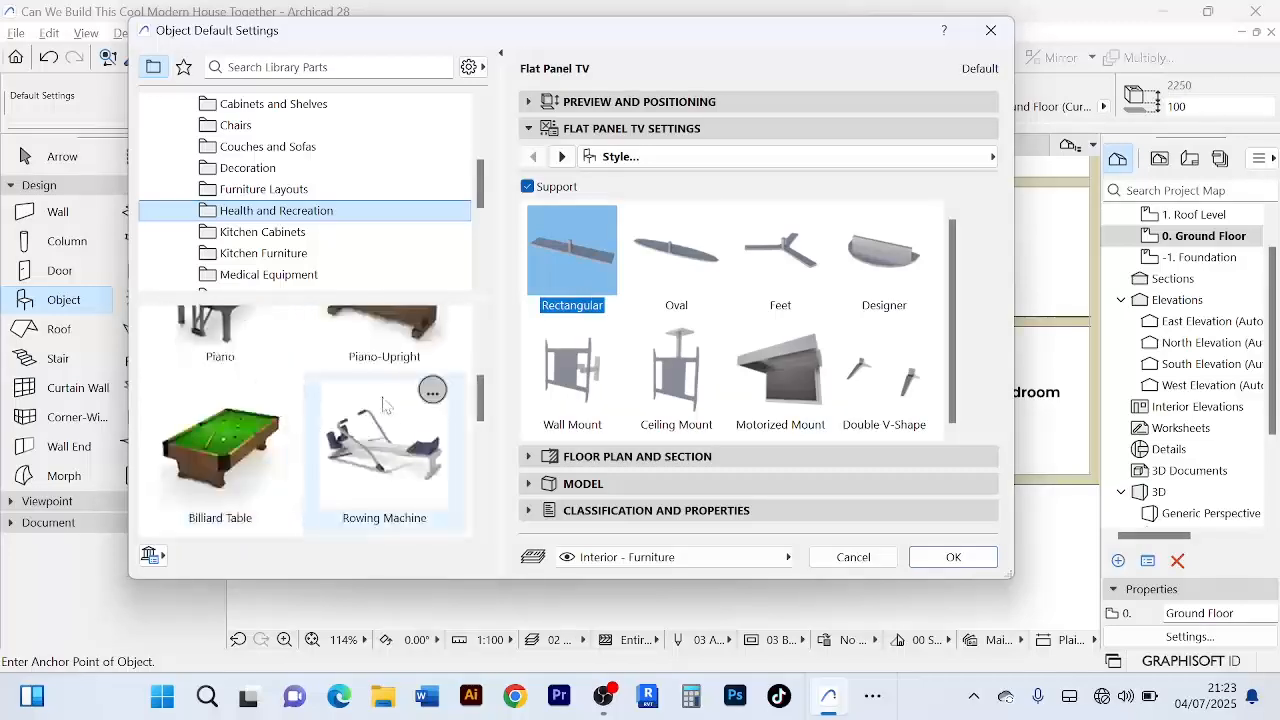
pyautogui.scroll(-4, 383, 403)
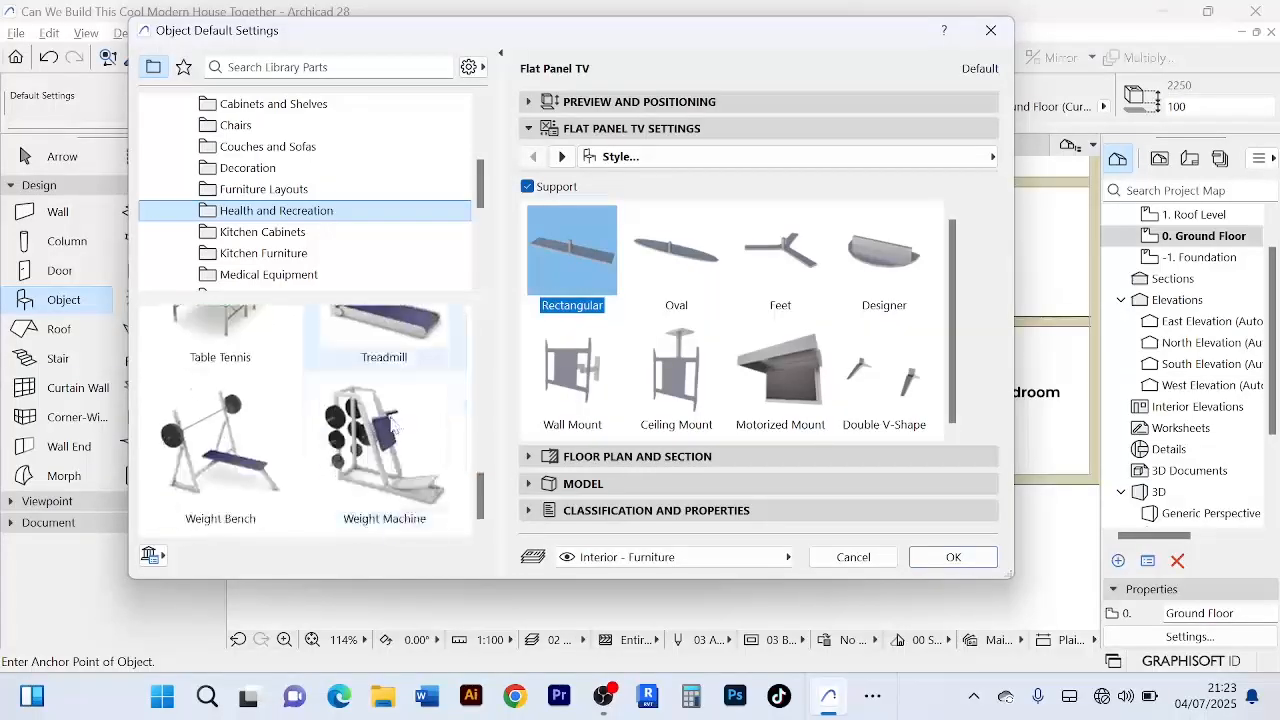
pyautogui.scroll(7, 368, 440)
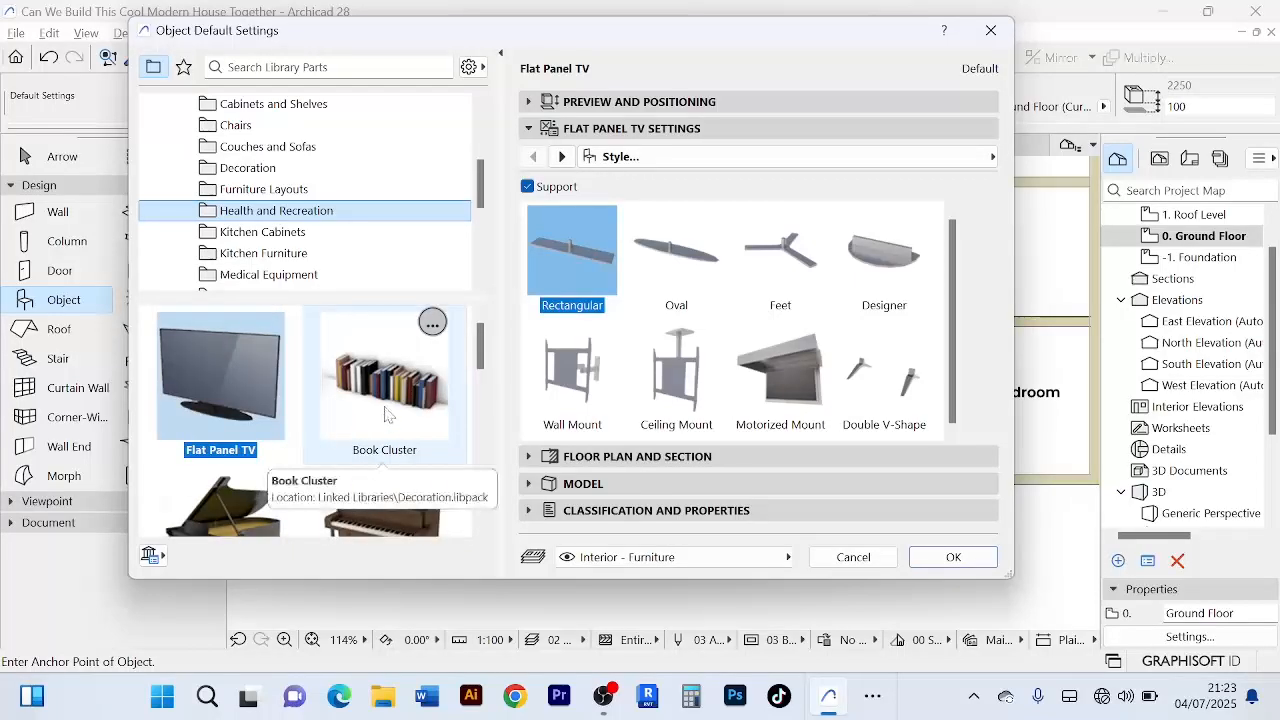
pyautogui.scroll(3, 150, 252)
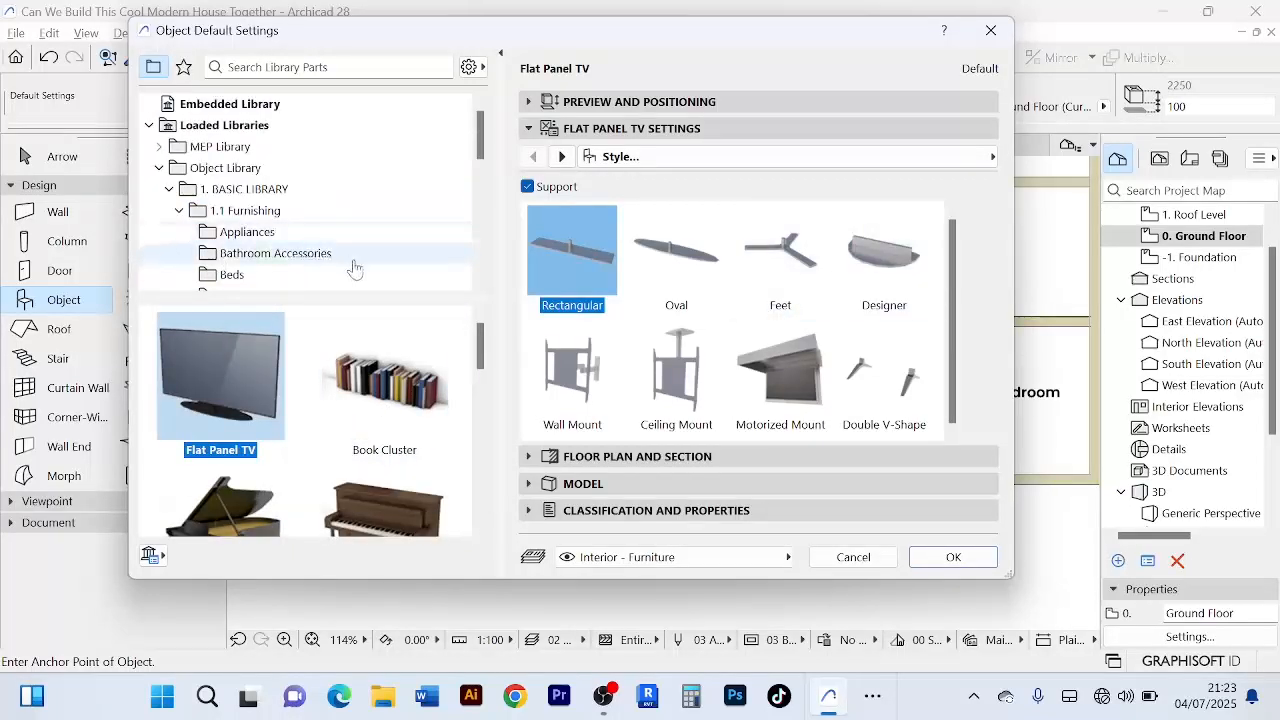
pyautogui.scroll(-3, 297, 258)
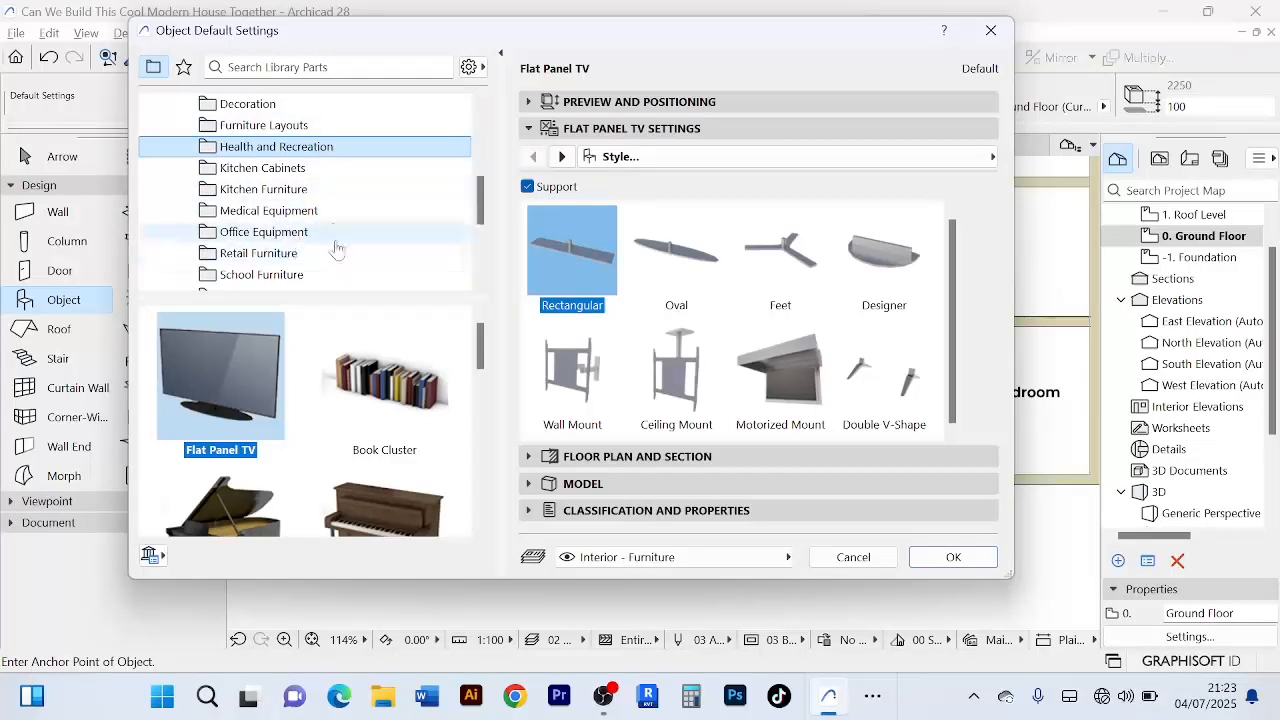
pyautogui.click(305, 236)
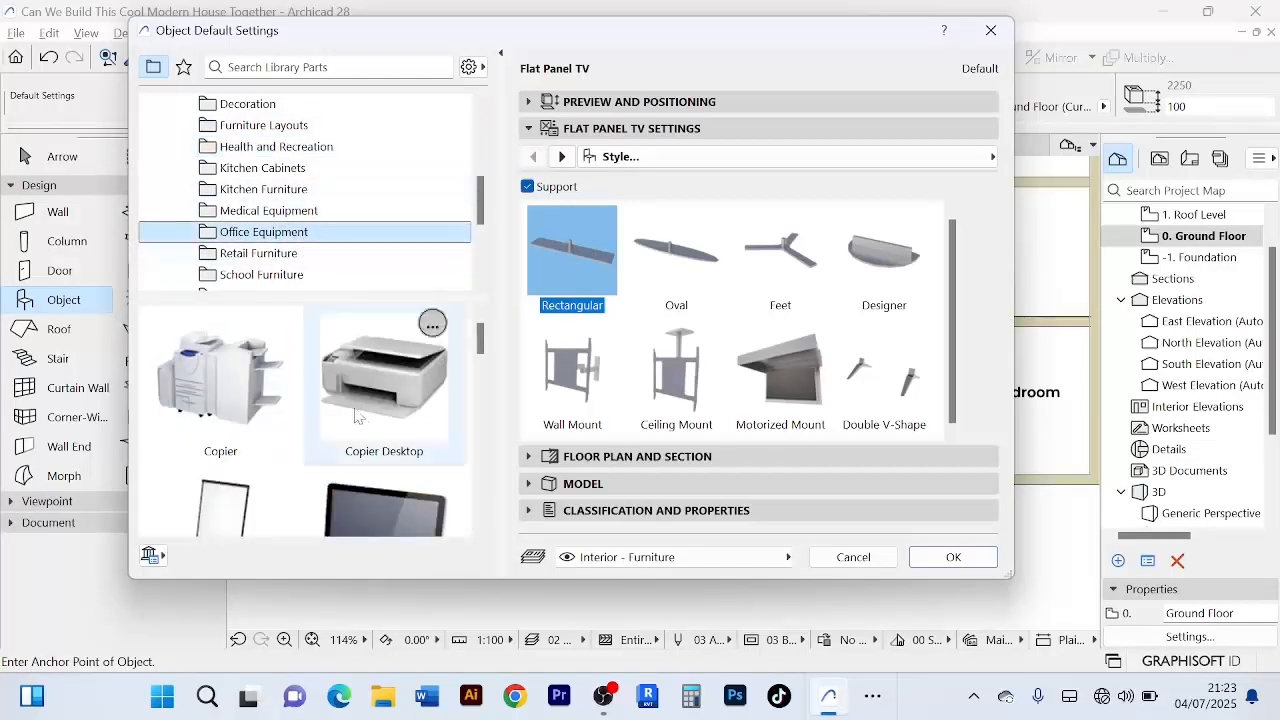
pyautogui.scroll(-3, 405, 427)
pyautogui.scroll(-1, 405, 427)
pyautogui.scroll(-5, 403, 428)
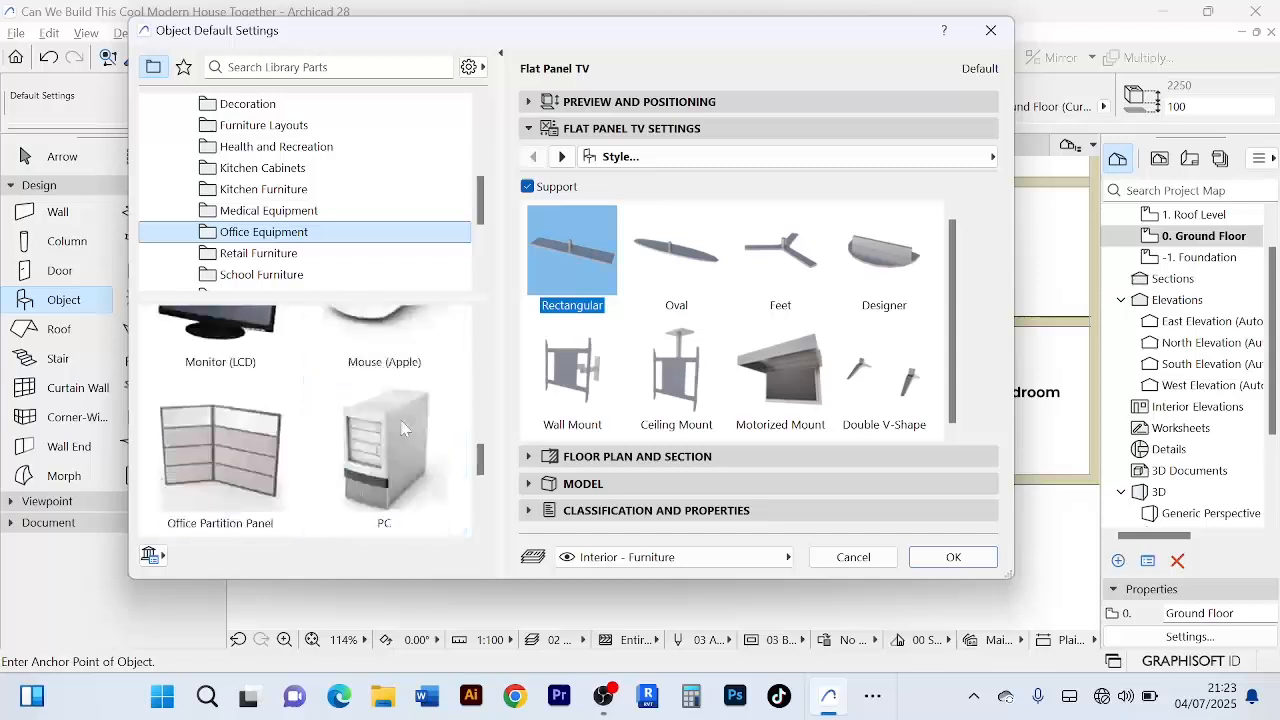
# - Look through the Retail Furniture and Tables folders of the object library for a suitable piece
pyautogui.click(280, 254)
pyautogui.scroll(-1, 345, 270)
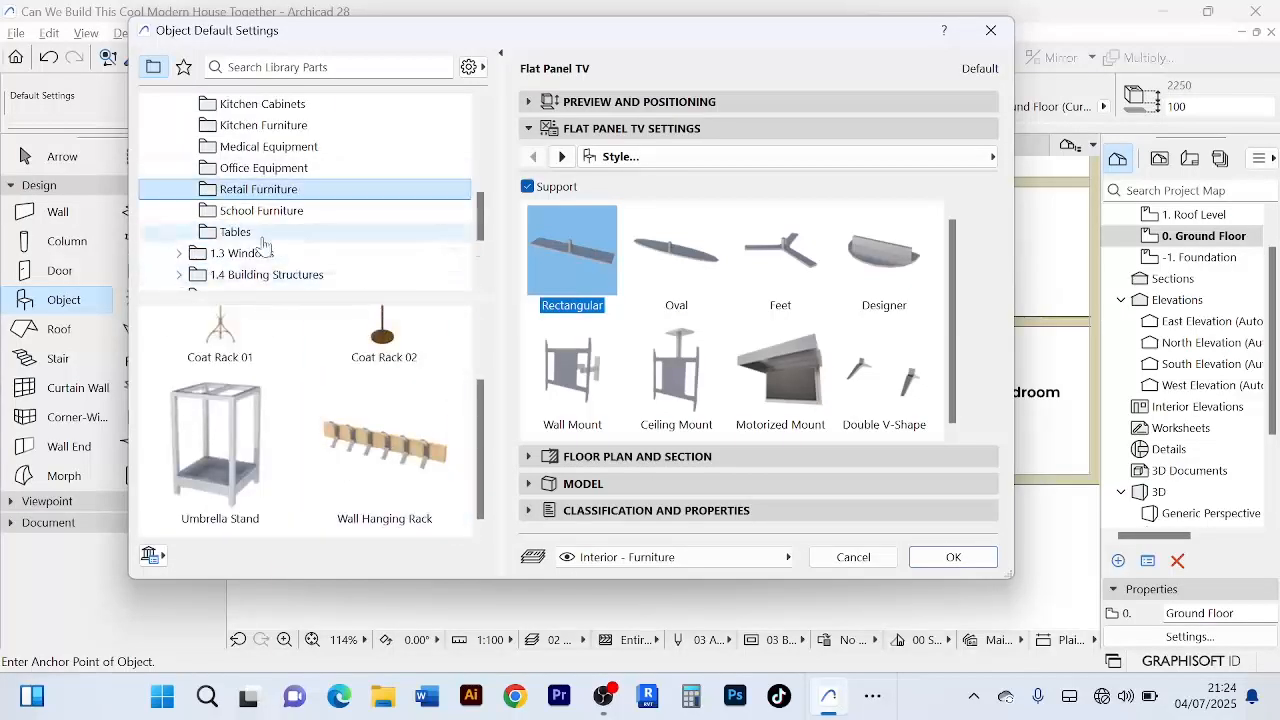
pyautogui.scroll(-1, 290, 245)
pyautogui.click(257, 175)
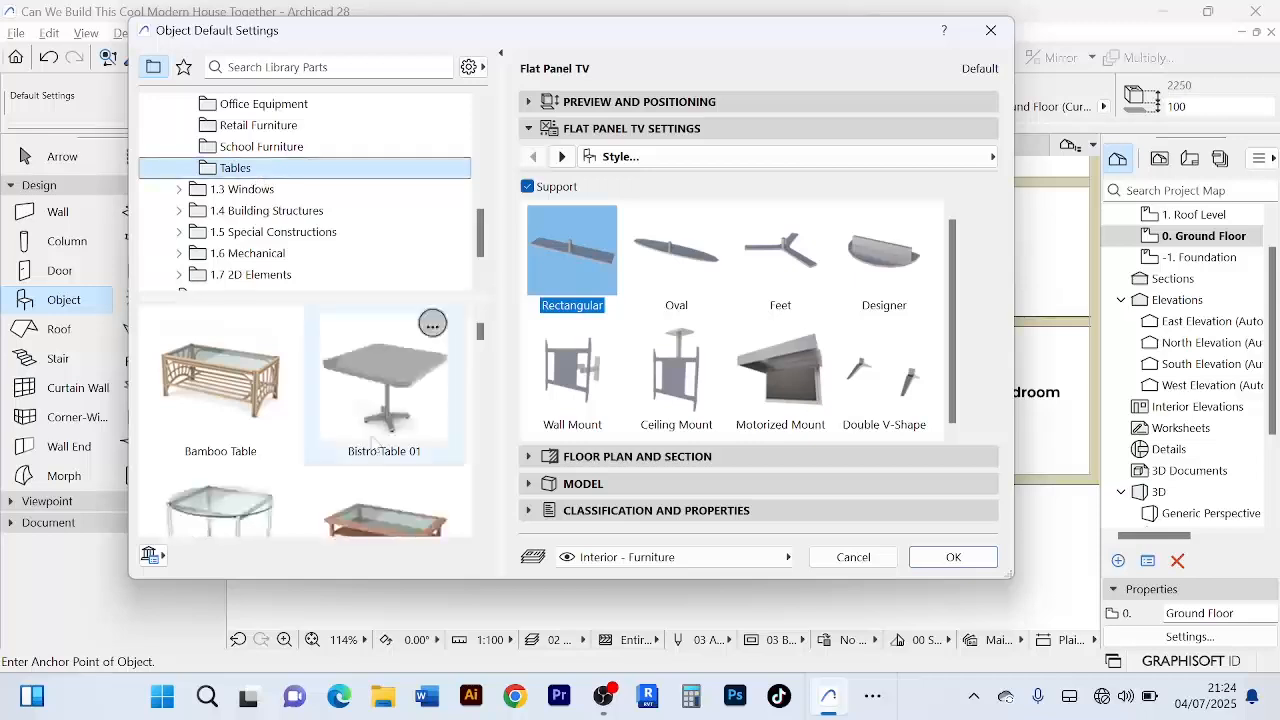
pyautogui.scroll(-5, 365, 445)
pyautogui.scroll(-6, 365, 445)
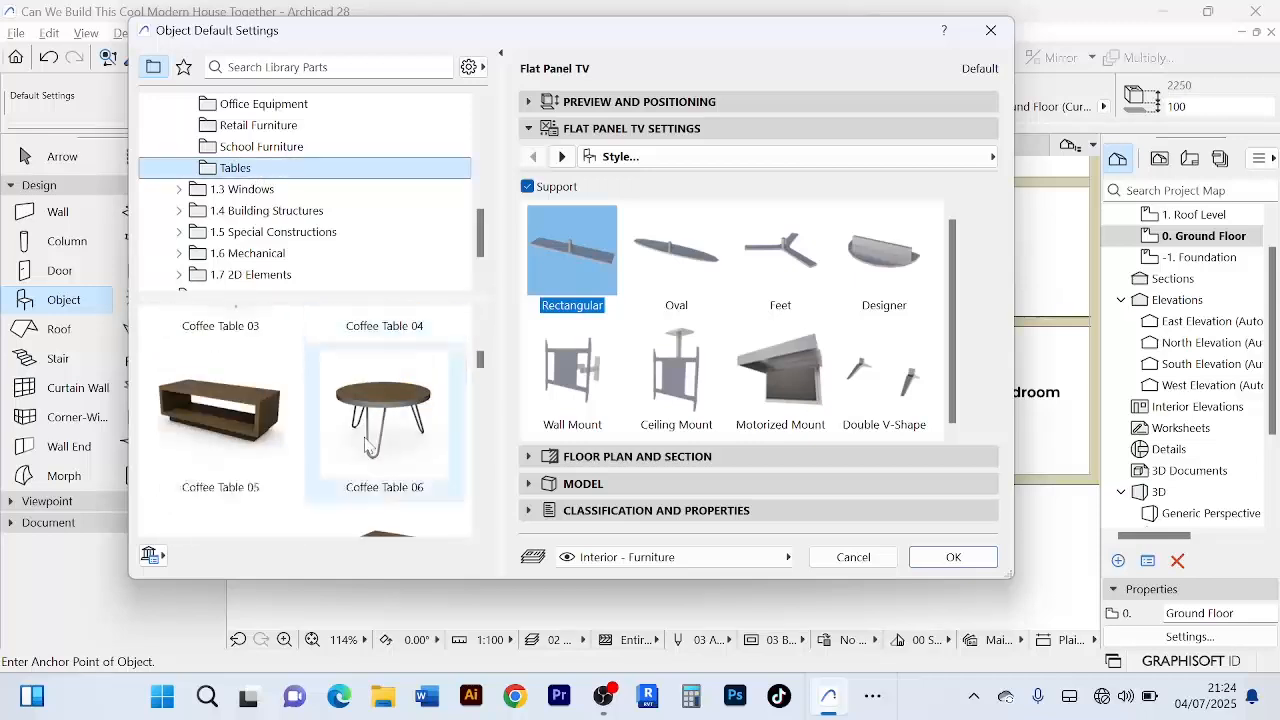
pyautogui.scroll(-5, 365, 452)
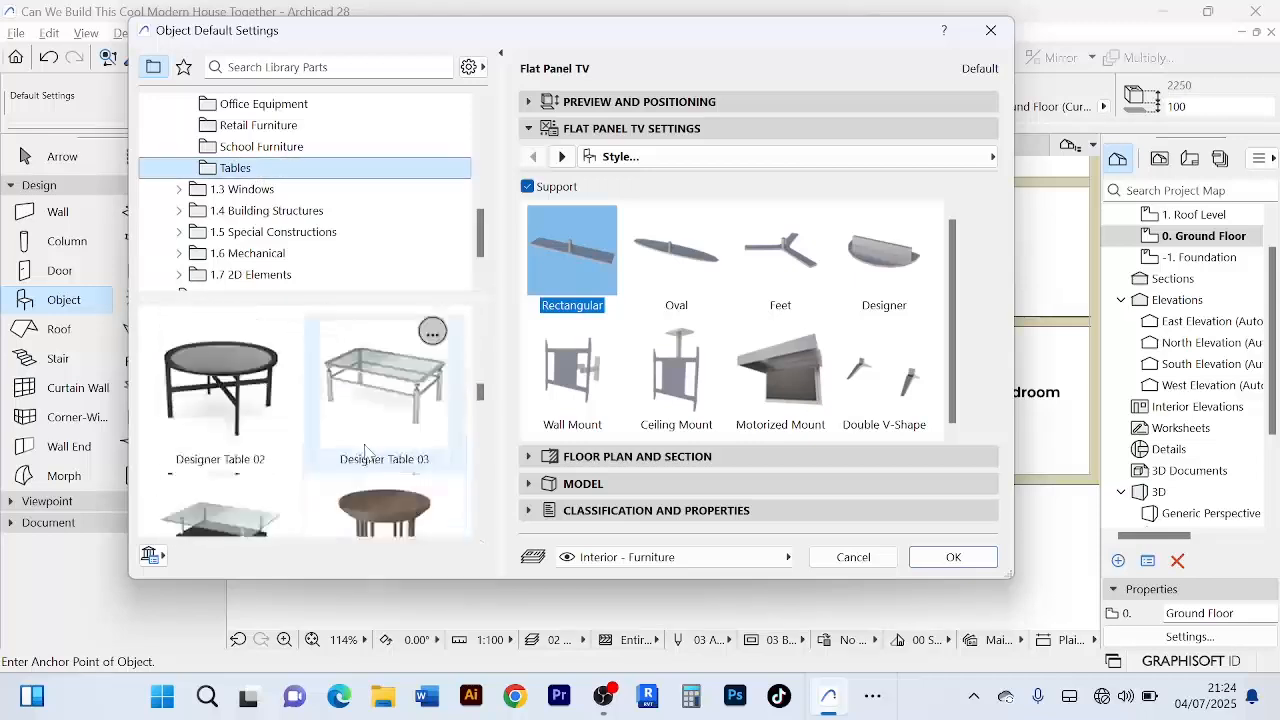
pyautogui.scroll(-2, 365, 450)
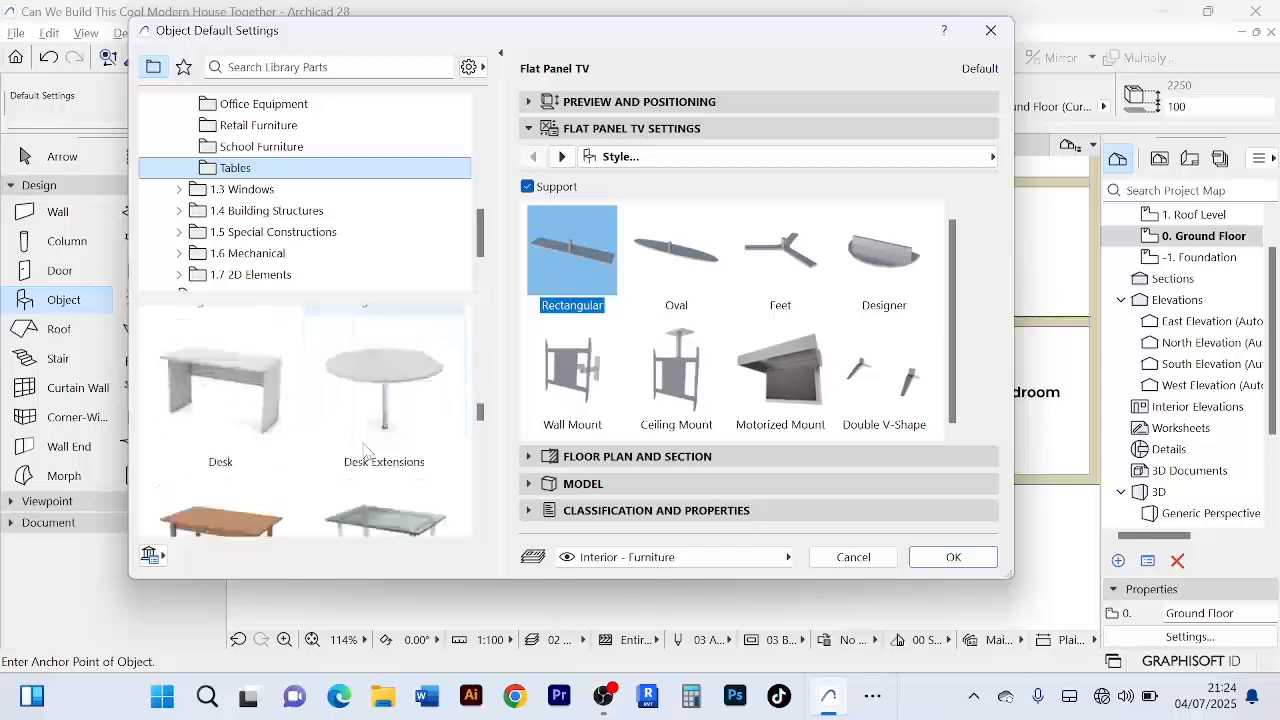
pyautogui.scroll(6, 365, 450)
pyautogui.scroll(3, 362, 450)
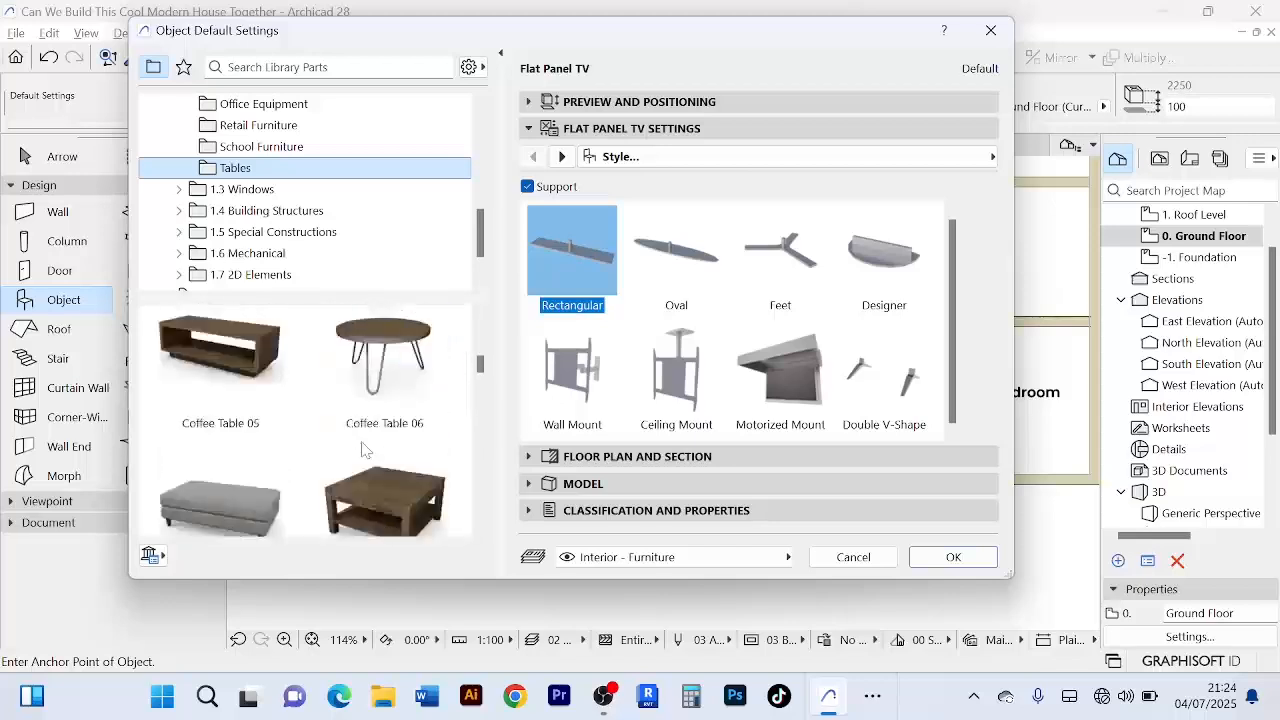
pyautogui.scroll(-12, 362, 450)
pyautogui.scroll(-10, 362, 452)
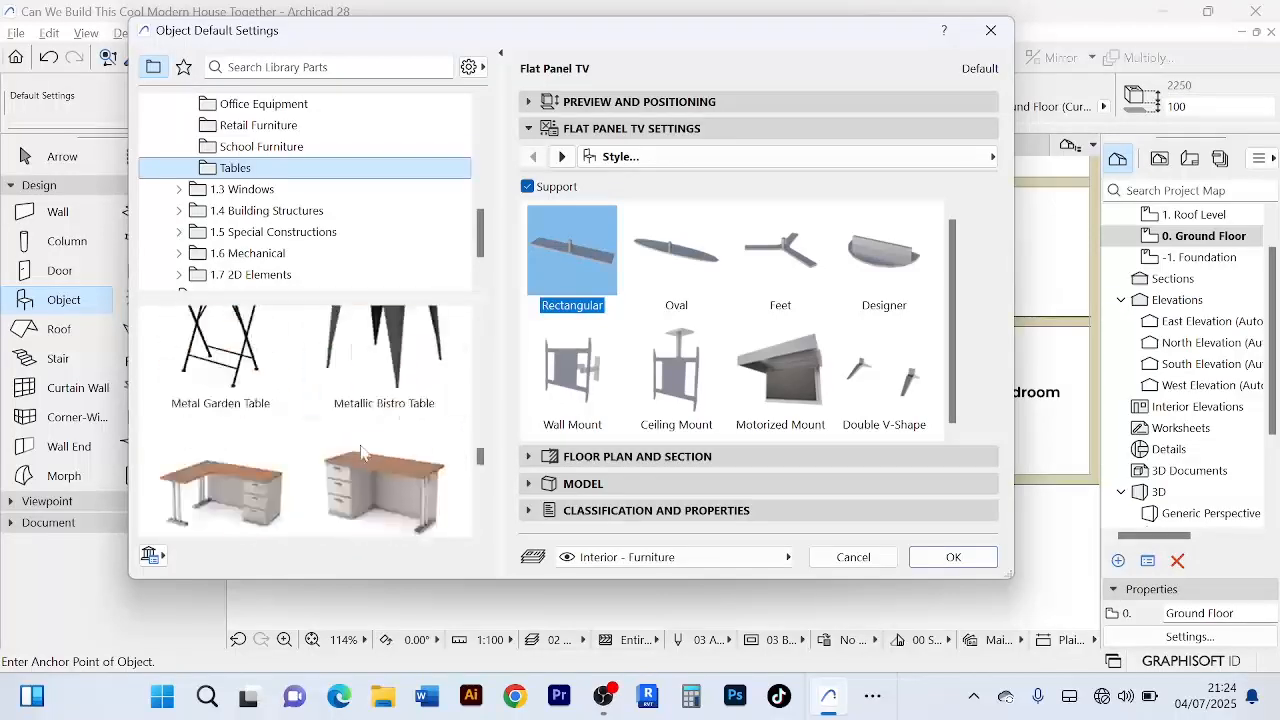
pyautogui.scroll(12, 362, 452)
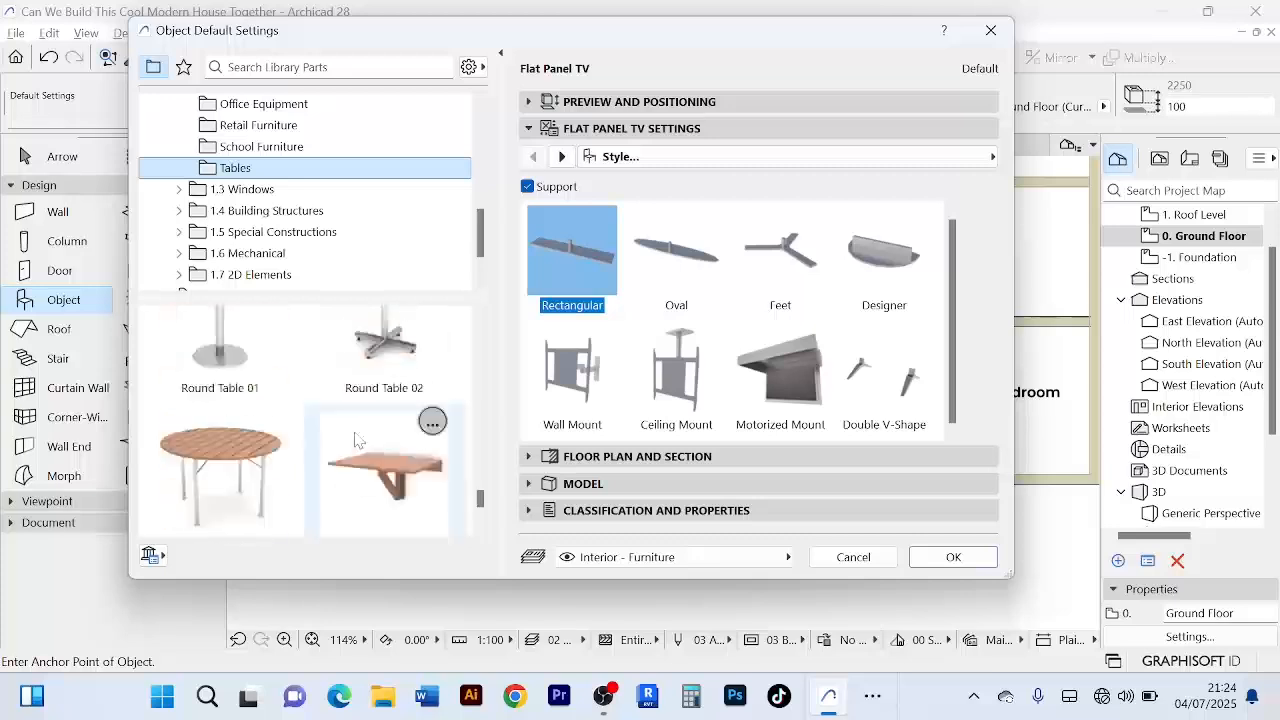
pyautogui.scroll(3, 350, 450)
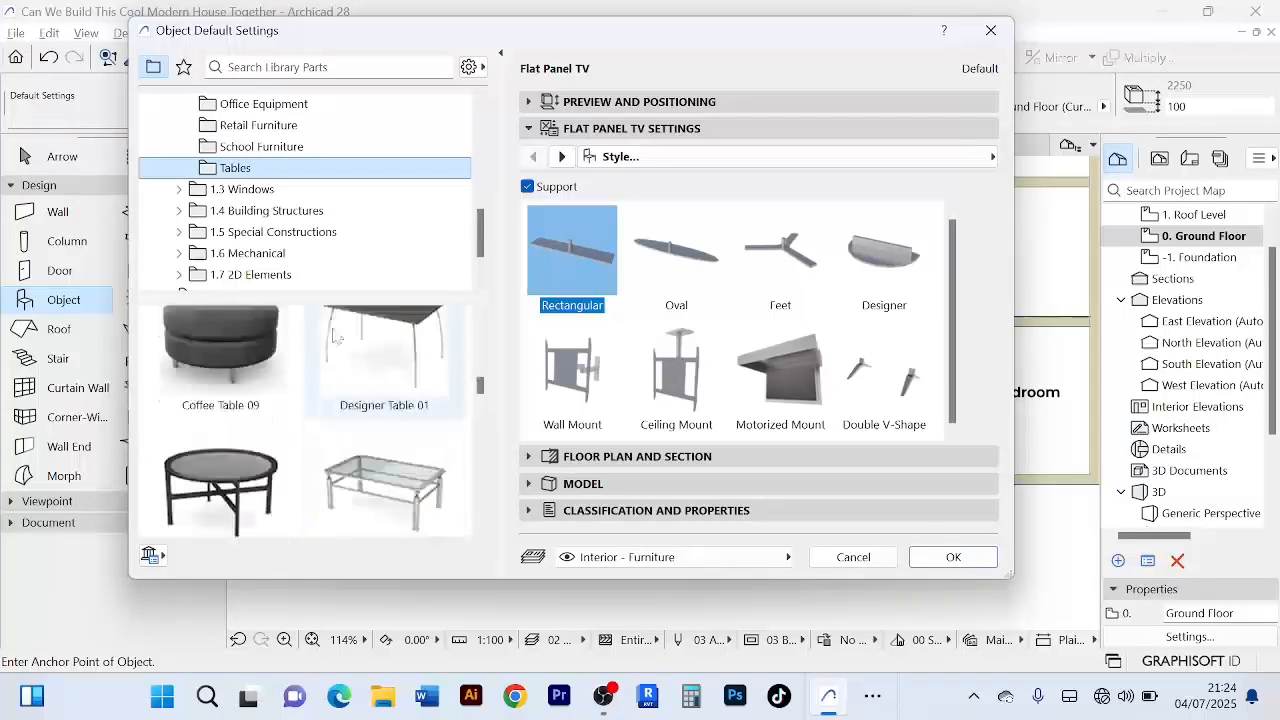
# - Choose the Bed Layout object from the Furniture Layouts folder under 1.1 Furnishing
pyautogui.scroll(10, 320, 248)
pyautogui.scroll(-10, 287, 200)
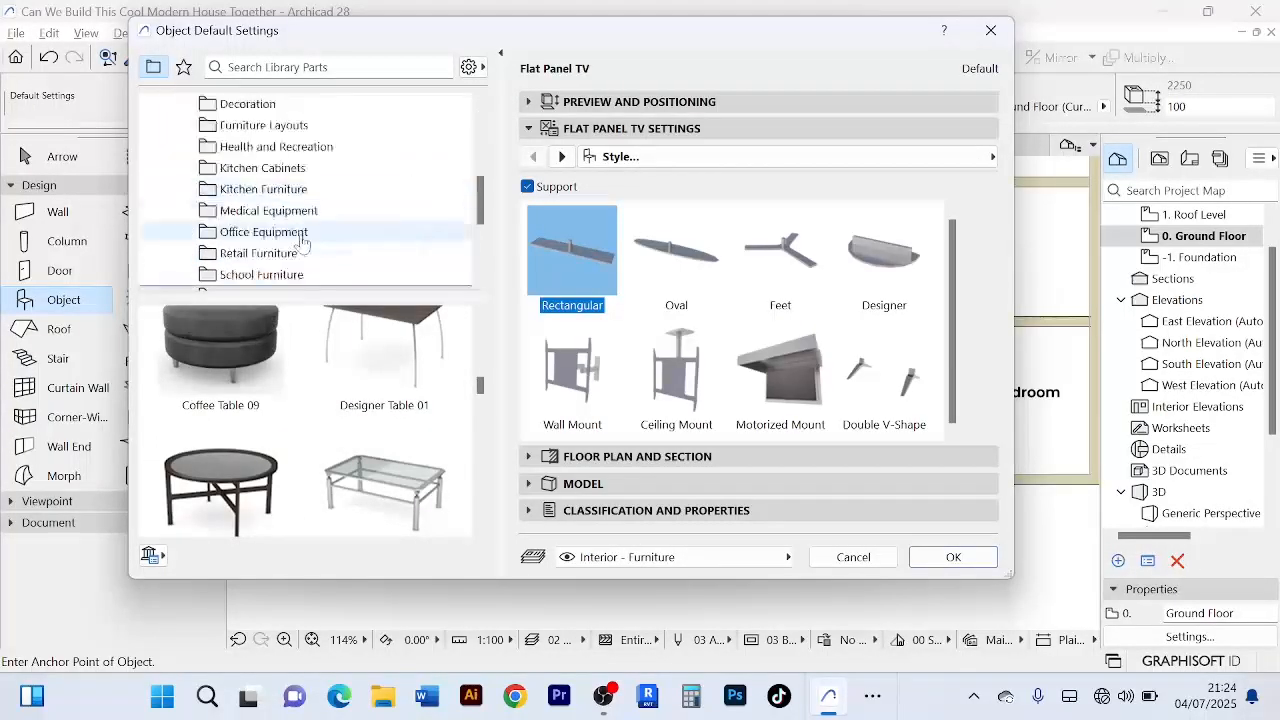
pyautogui.scroll(2, 287, 203)
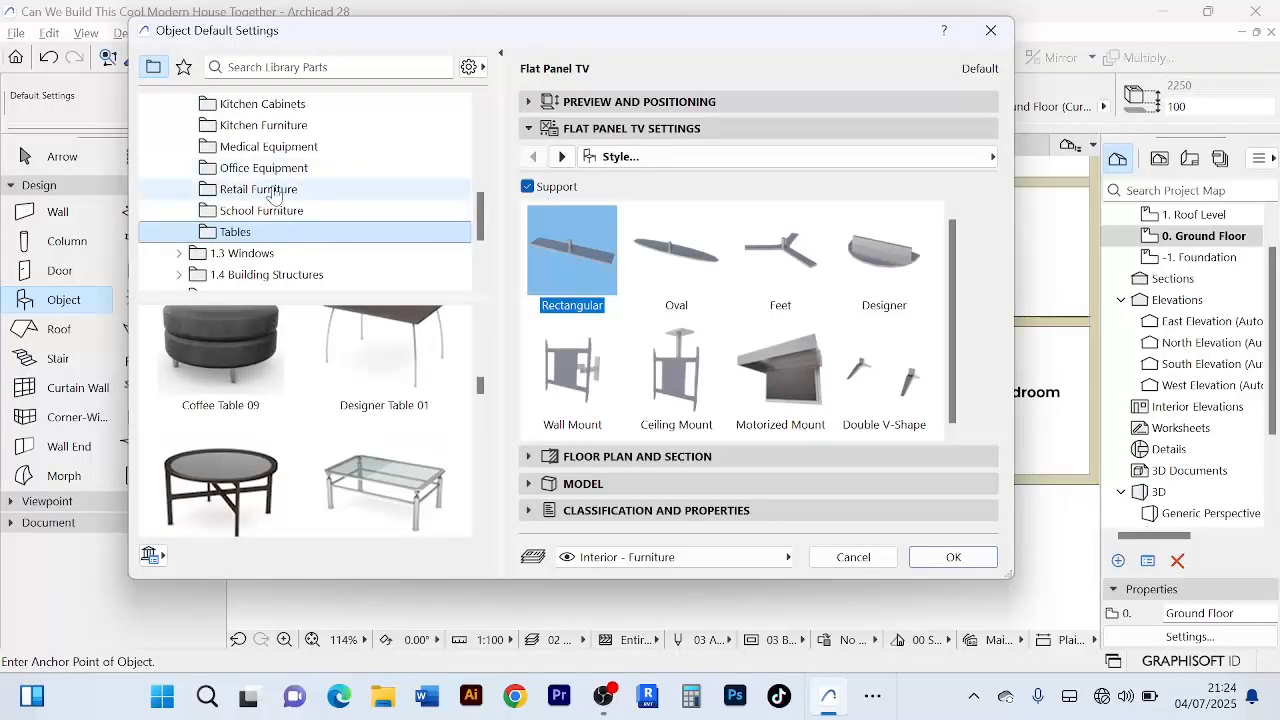
pyautogui.scroll(2, 275, 193)
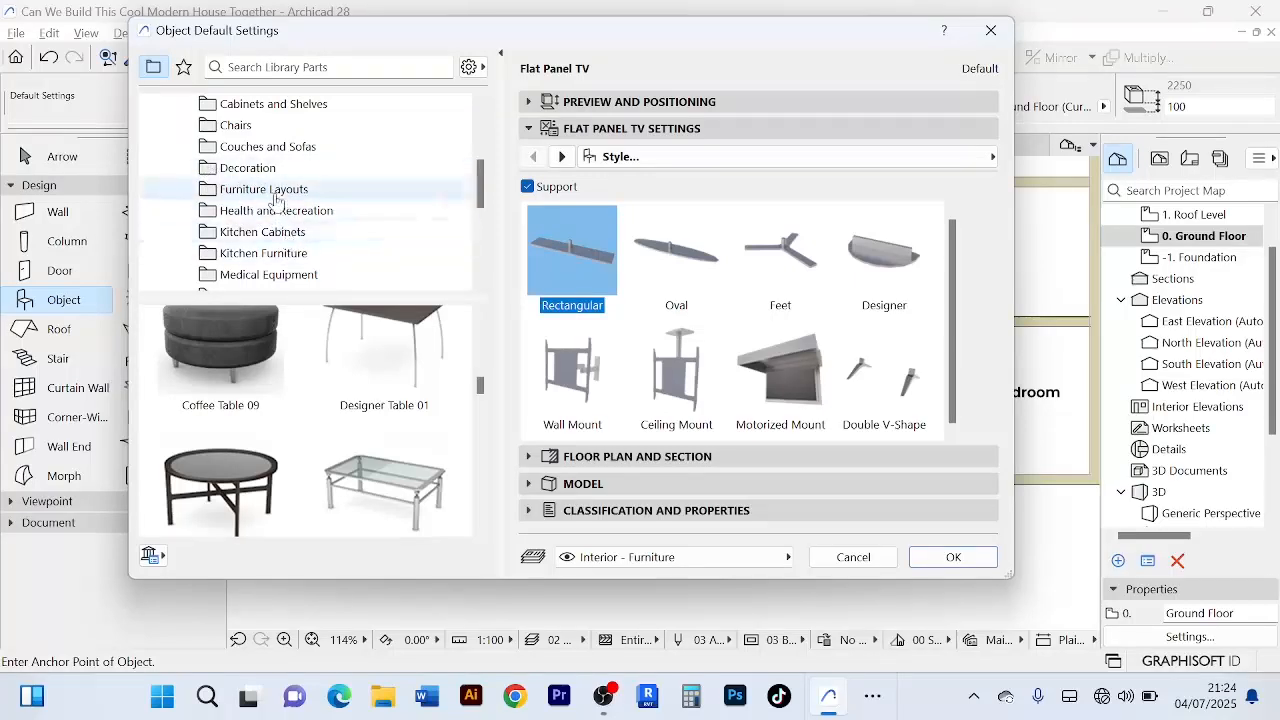
pyautogui.click(268, 147)
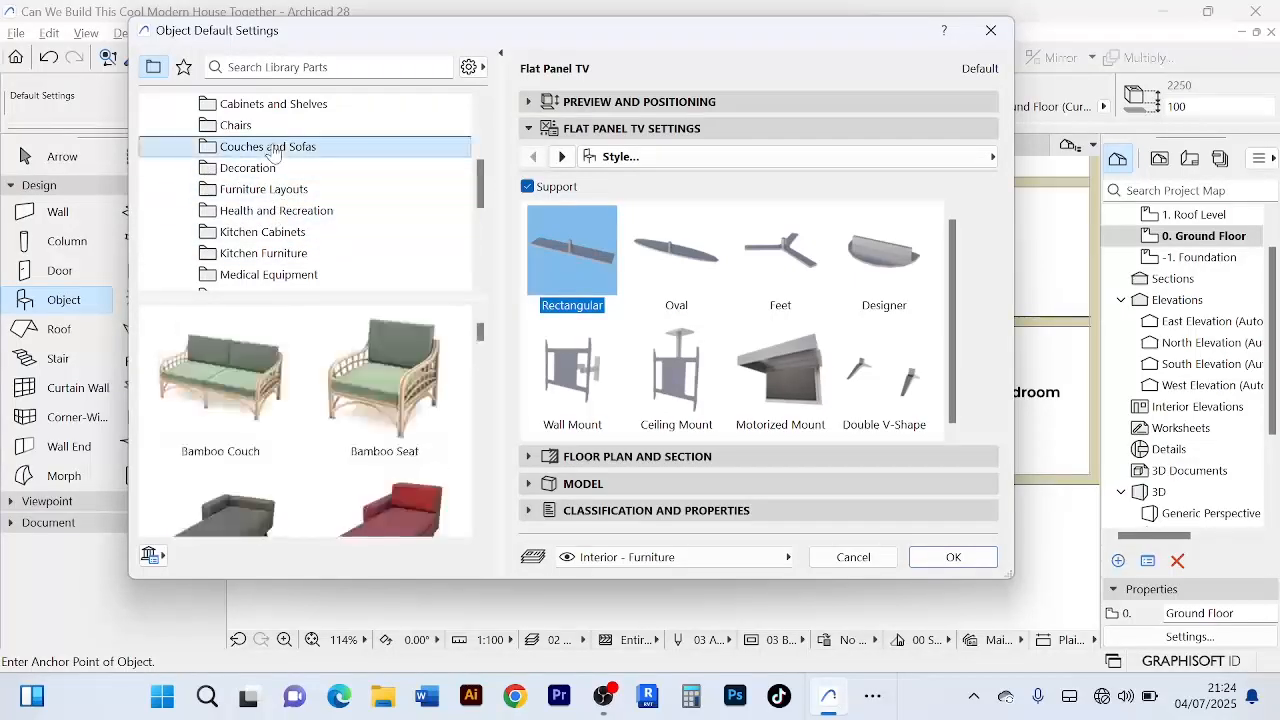
pyautogui.click(264, 189)
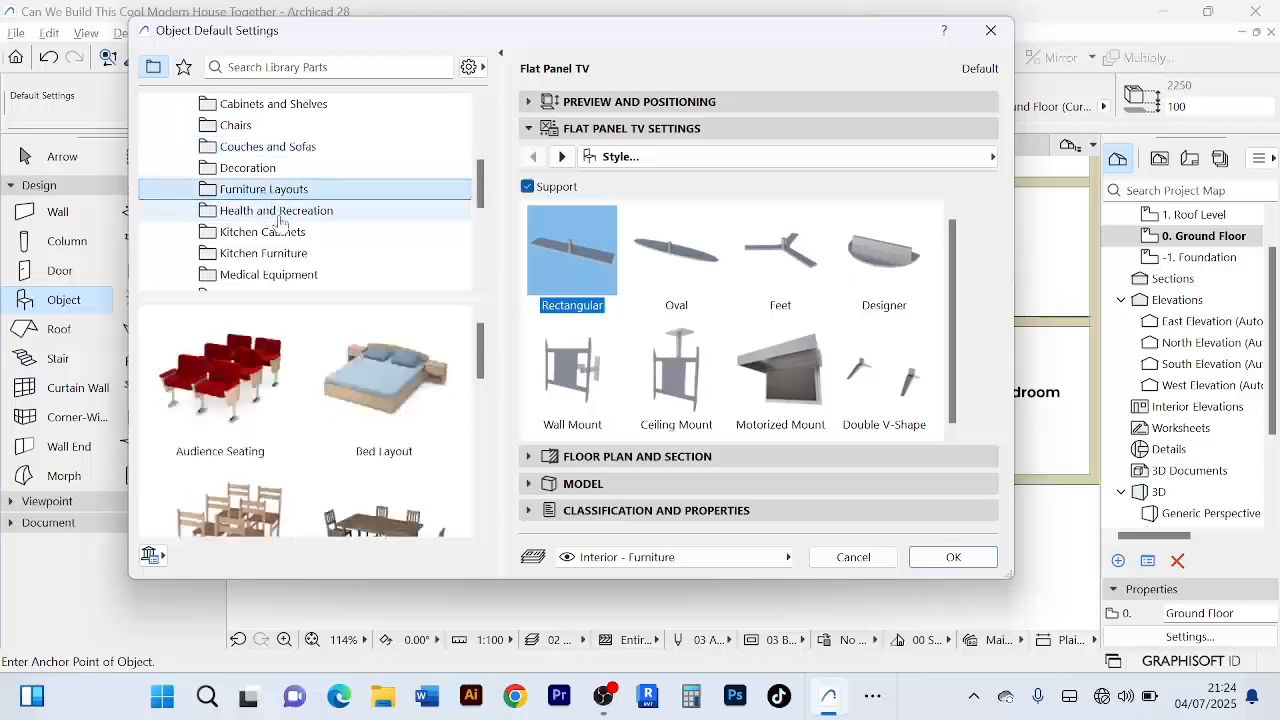
pyautogui.click(375, 402)
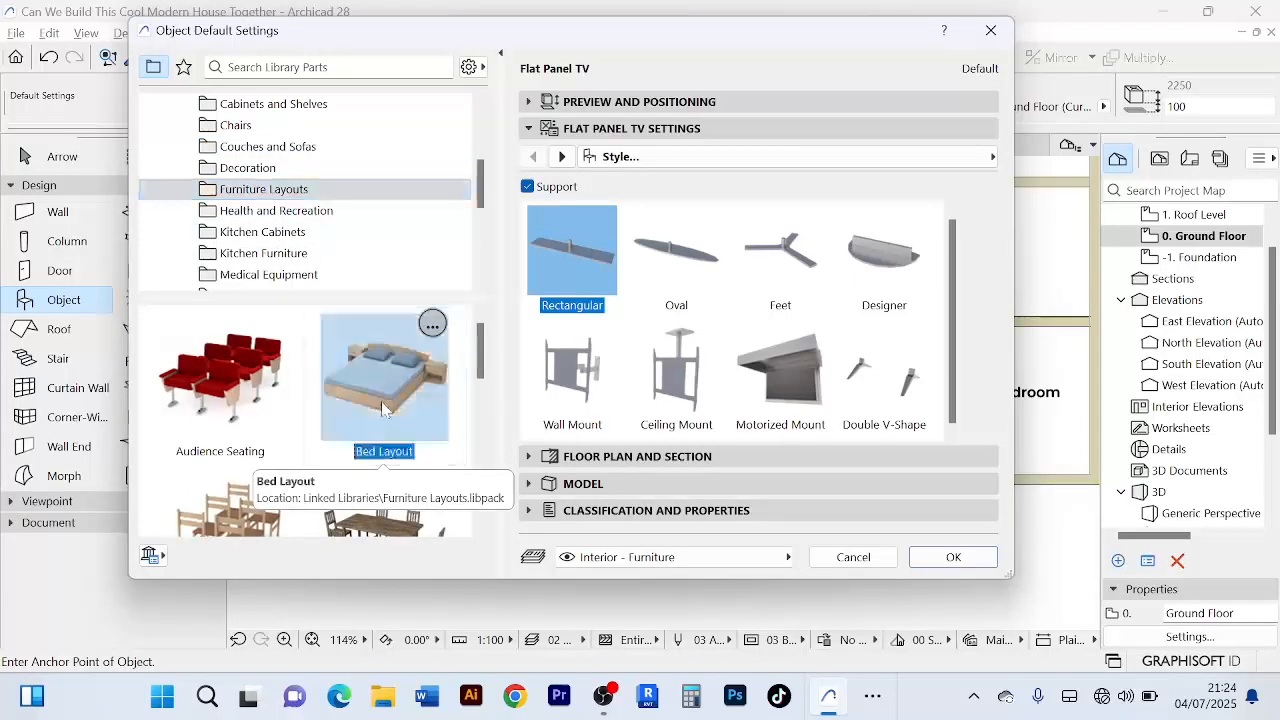
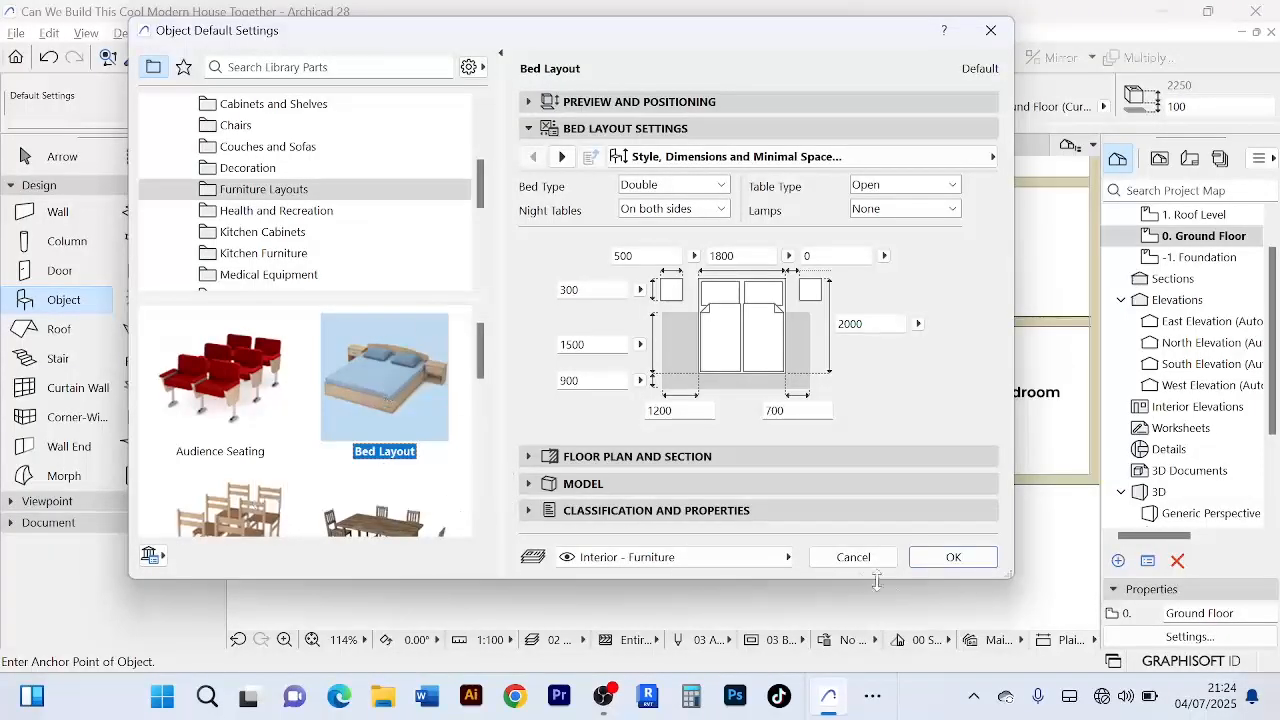
# - Accept the default Bed Layout settings and place the double bed in the Master Bedroom
pyautogui.click(953, 560)
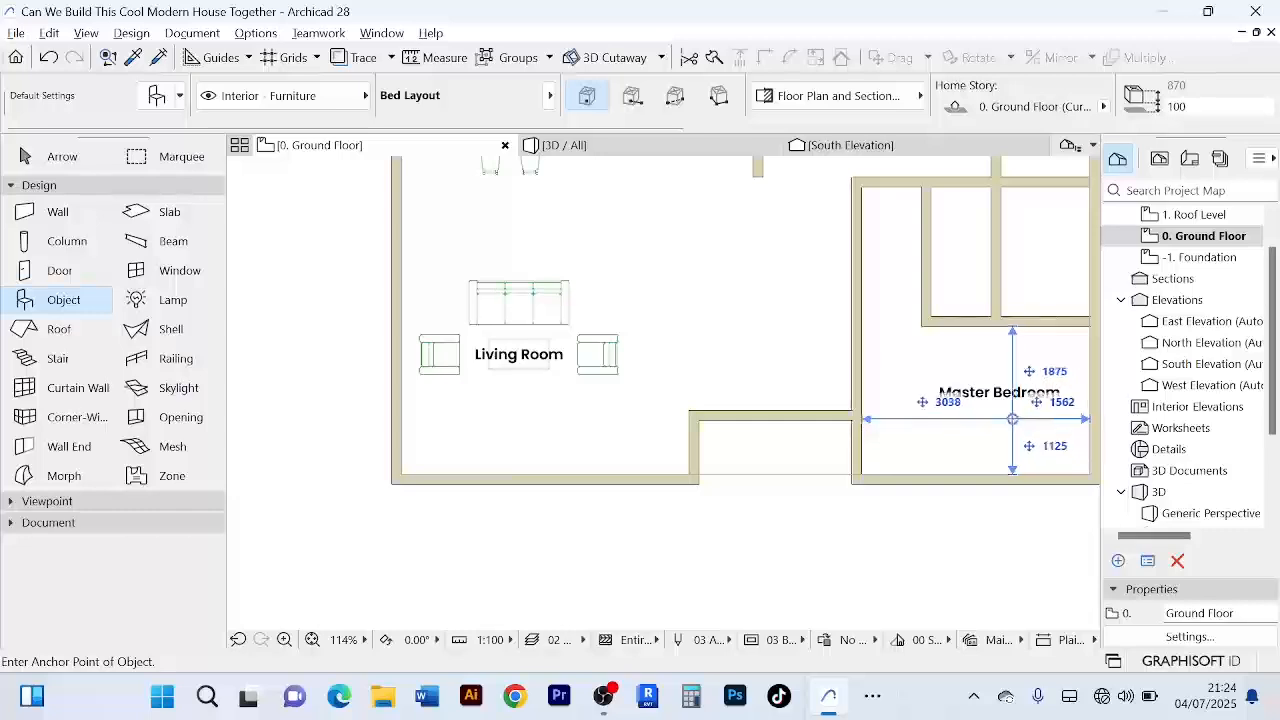
pyautogui.scroll(-3, 1005, 410)
pyautogui.scroll(5, 905, 449)
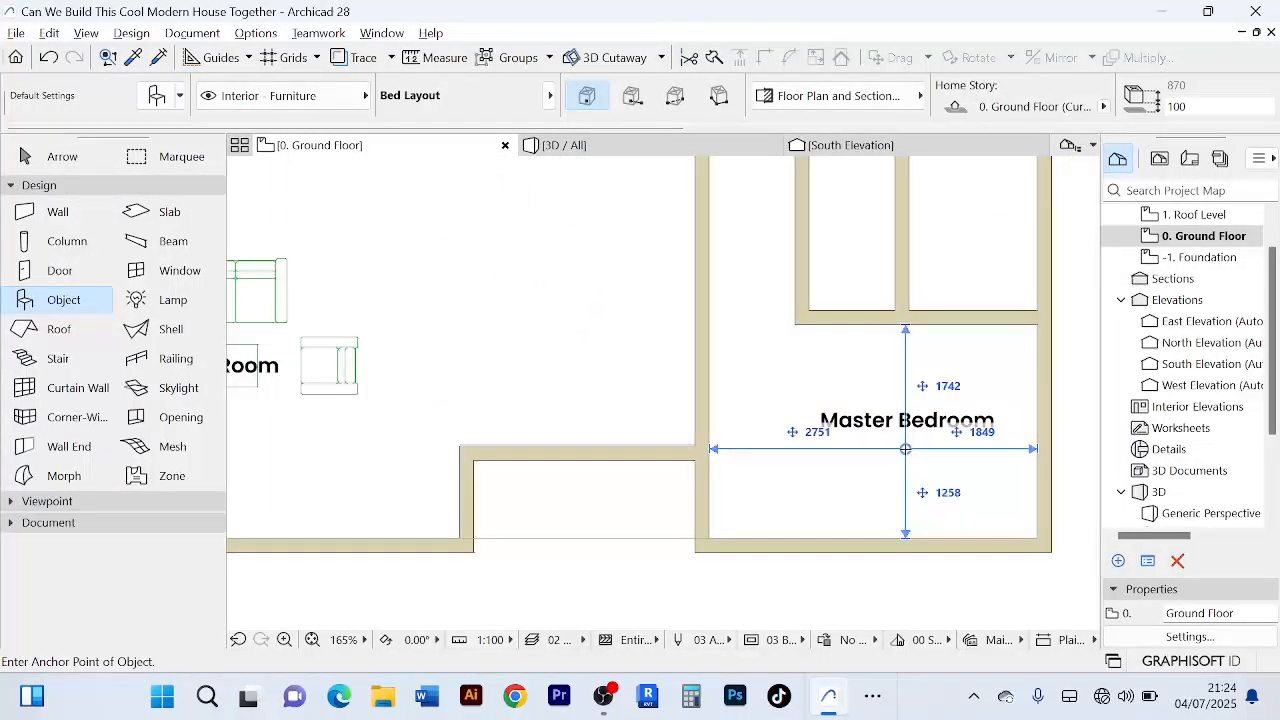
pyautogui.scroll(-3, 905, 449)
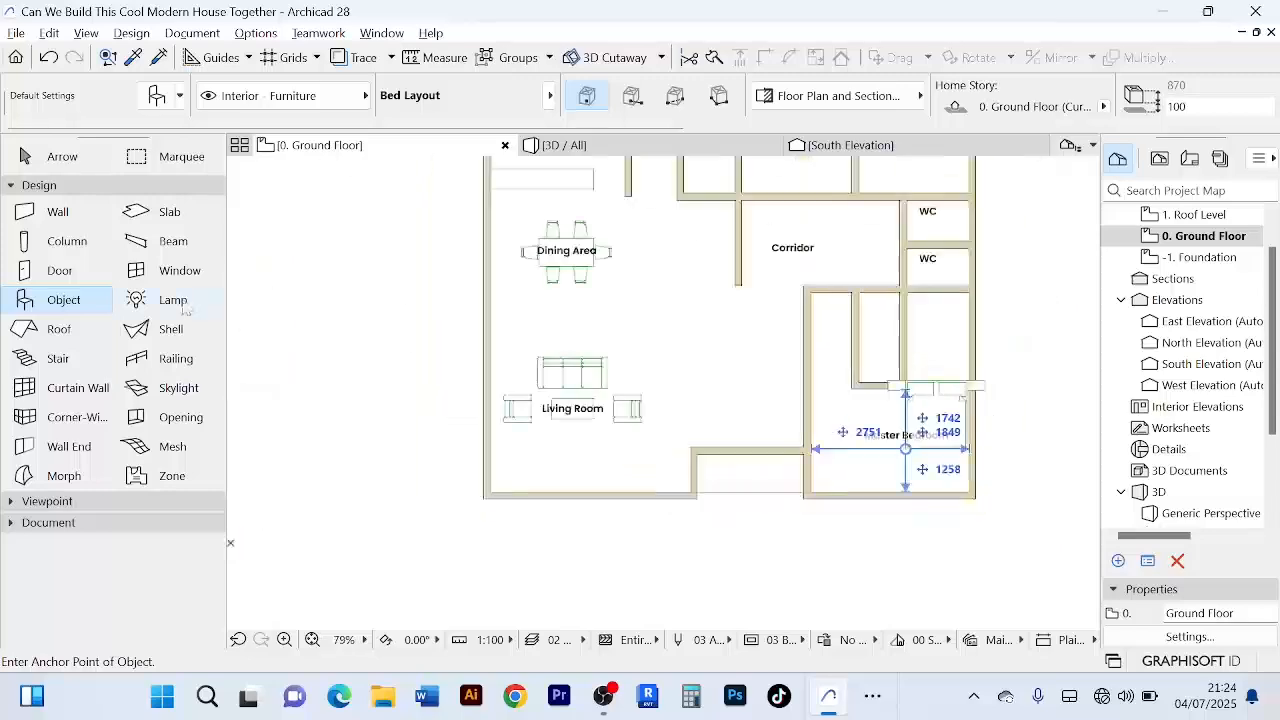
# - Rotate the Master Bedroom bed layout 90° clockwise about the midpoint of its headboard so the headboard faces the east wall
pyautogui.click(62, 157)
pyautogui.scroll(5, 940, 400)
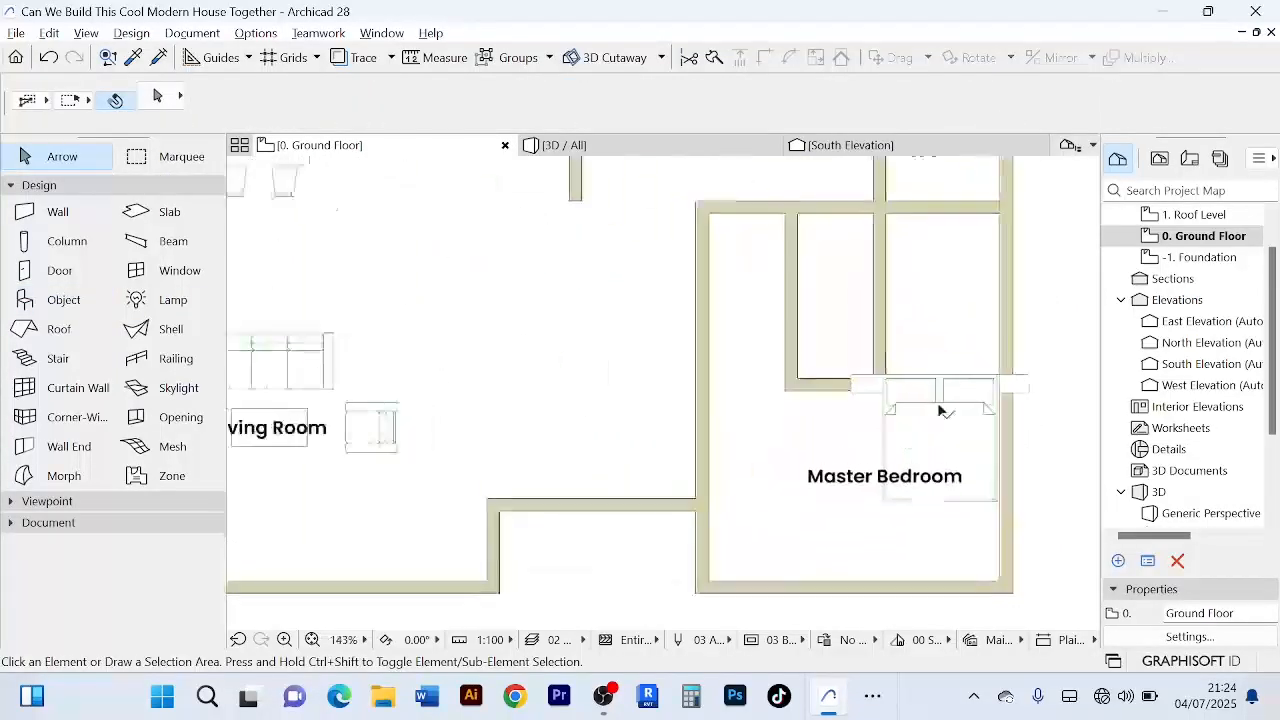
pyautogui.click(960, 449)
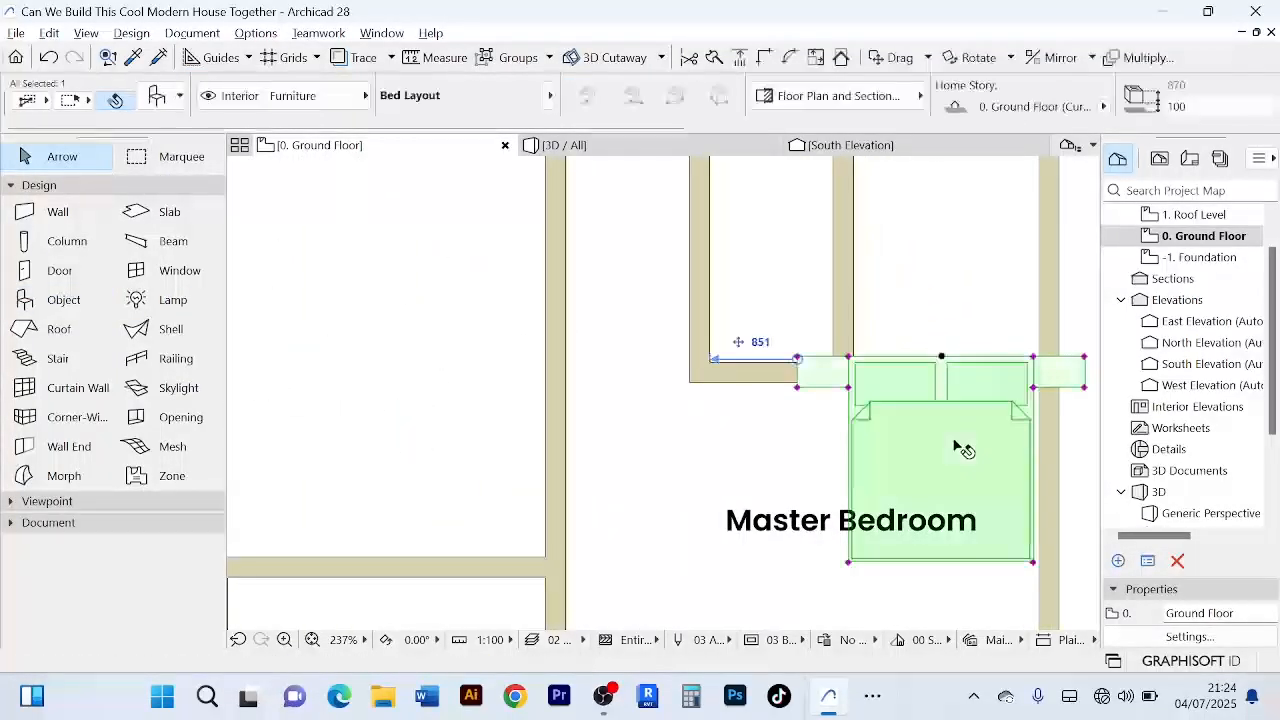
pyautogui.scroll(-4, 958, 450)
pyautogui.scroll(-1, 893, 509)
pyautogui.scroll(3, 860, 494)
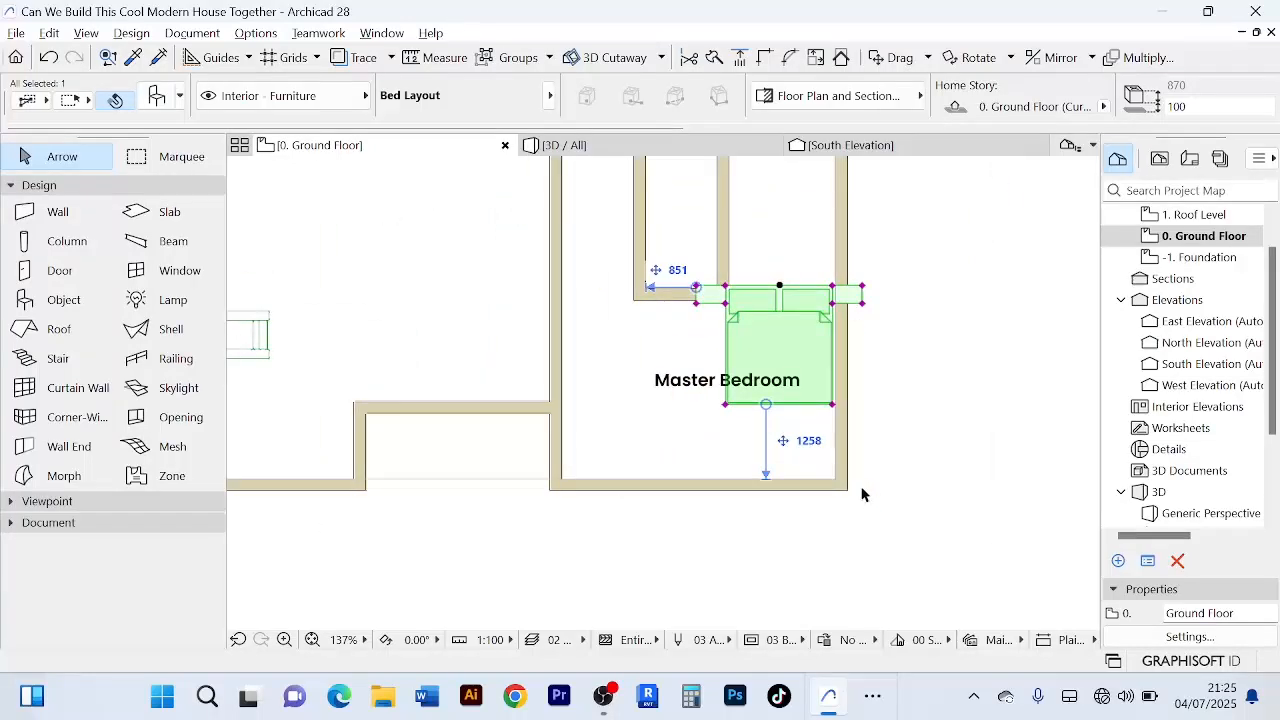
pyautogui.hotkey('ctrl', 'e')
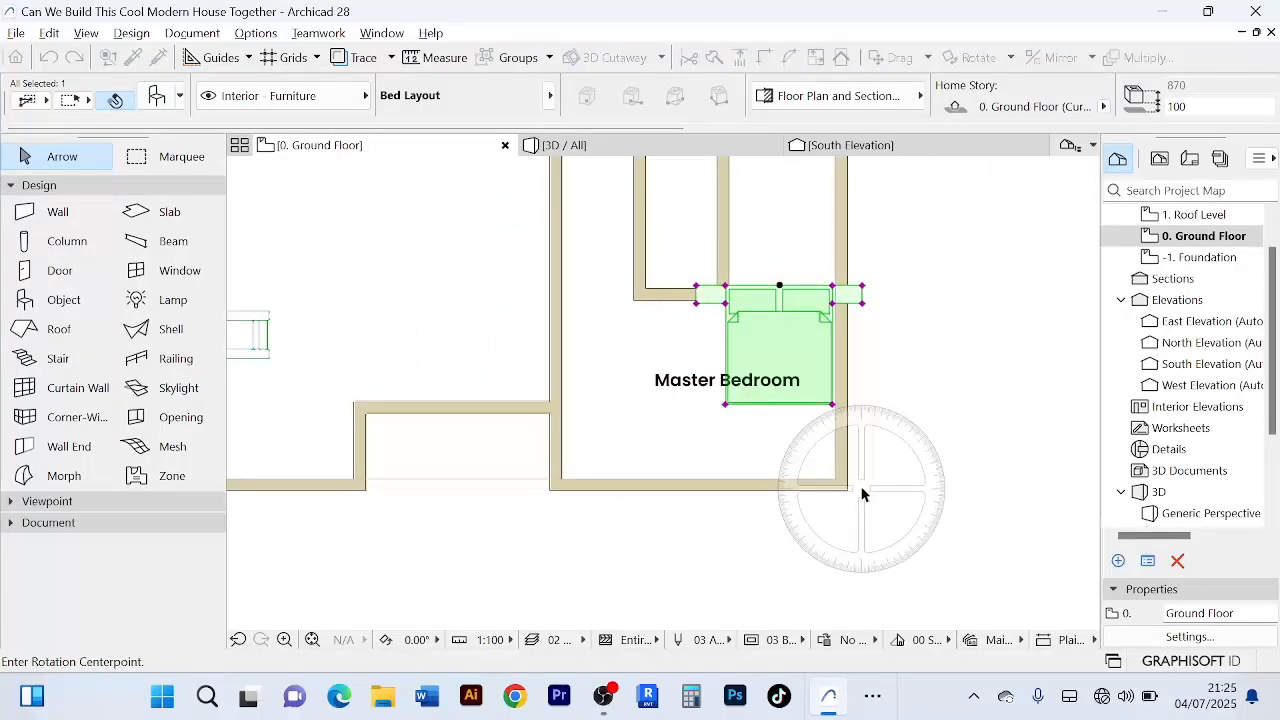
pyautogui.click(780, 287)
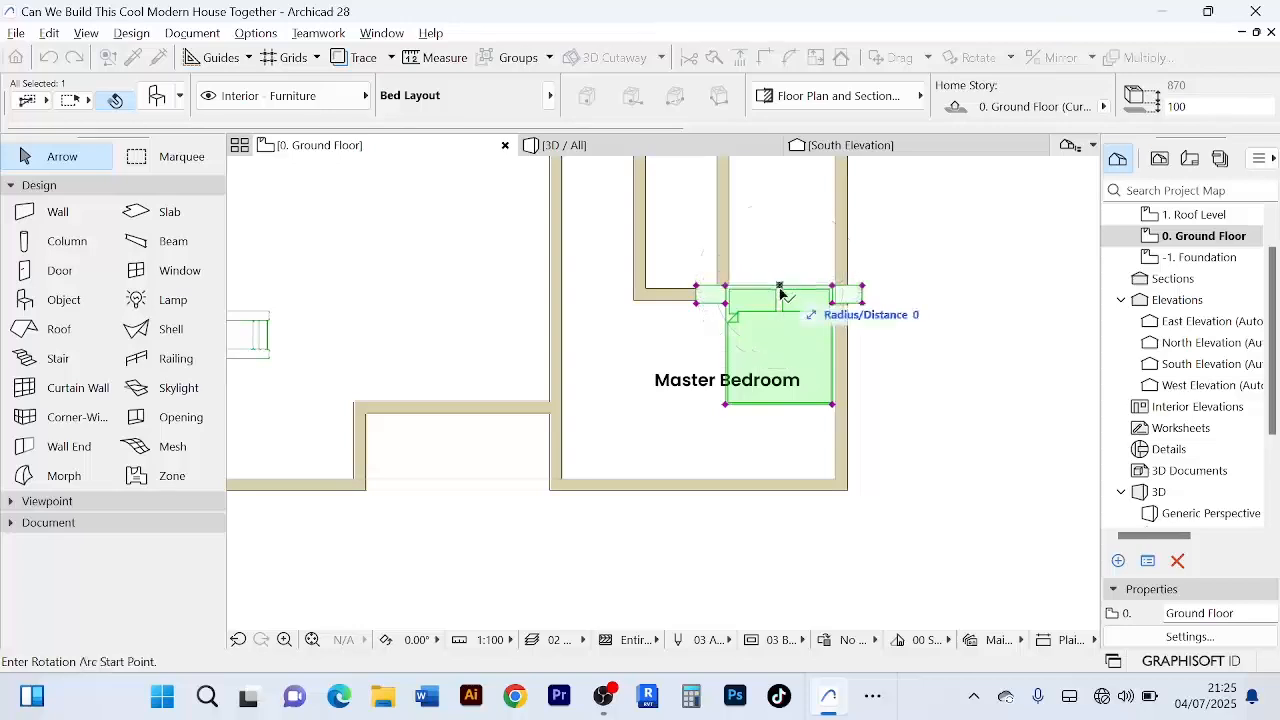
pyautogui.click(780, 586)
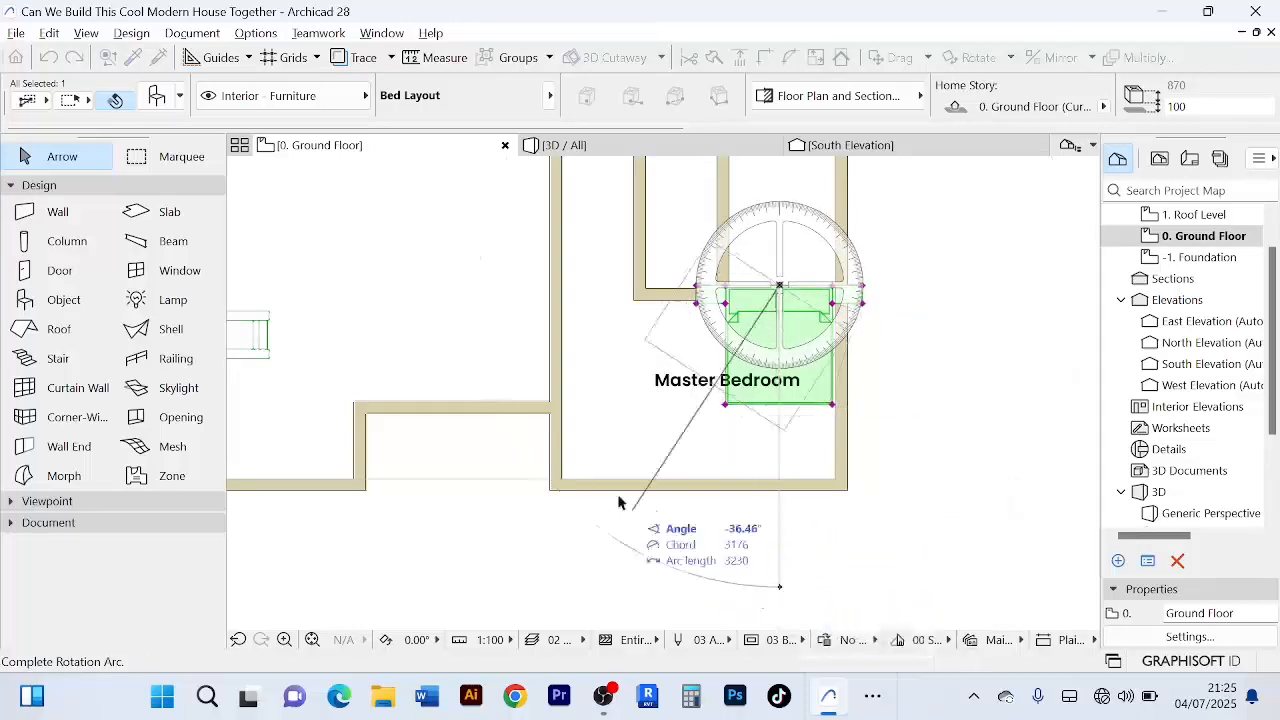
pyautogui.click(512, 287)
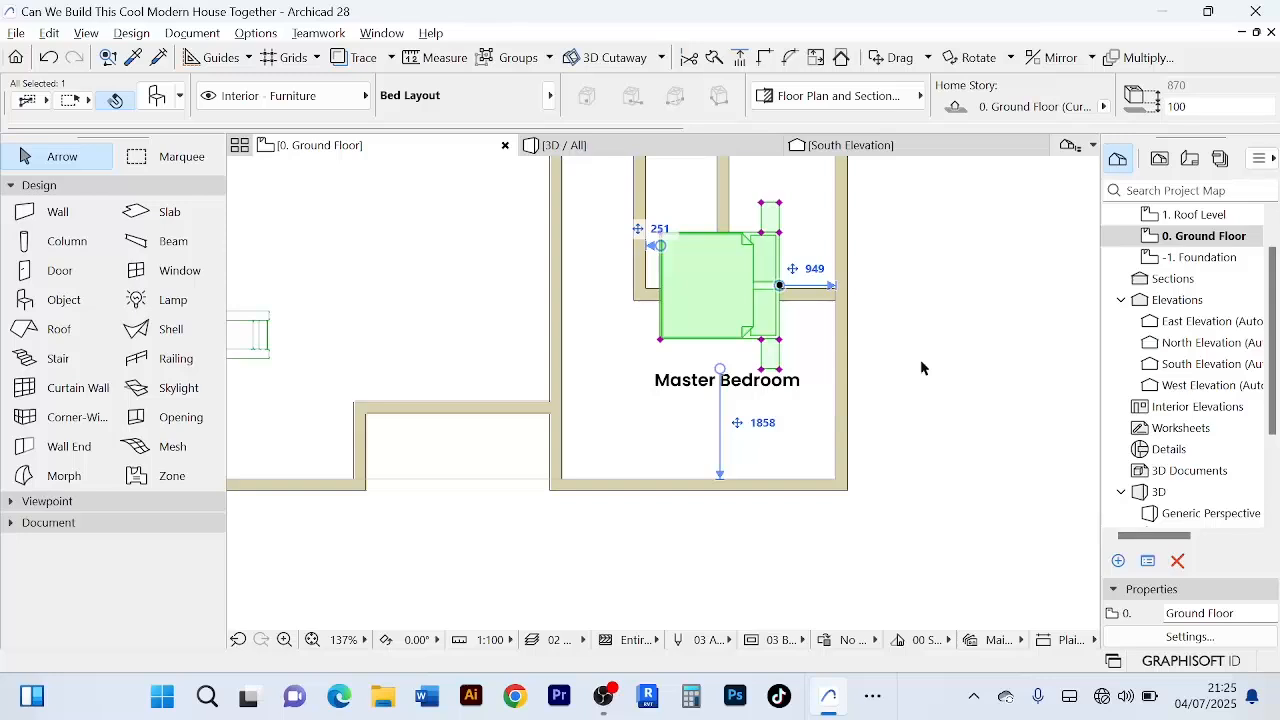
# - Move the bed layout fully inside the Master Bedroom, with its headboard about 140 mm from the east wall
pyautogui.hotkey('ctrl', 'd')
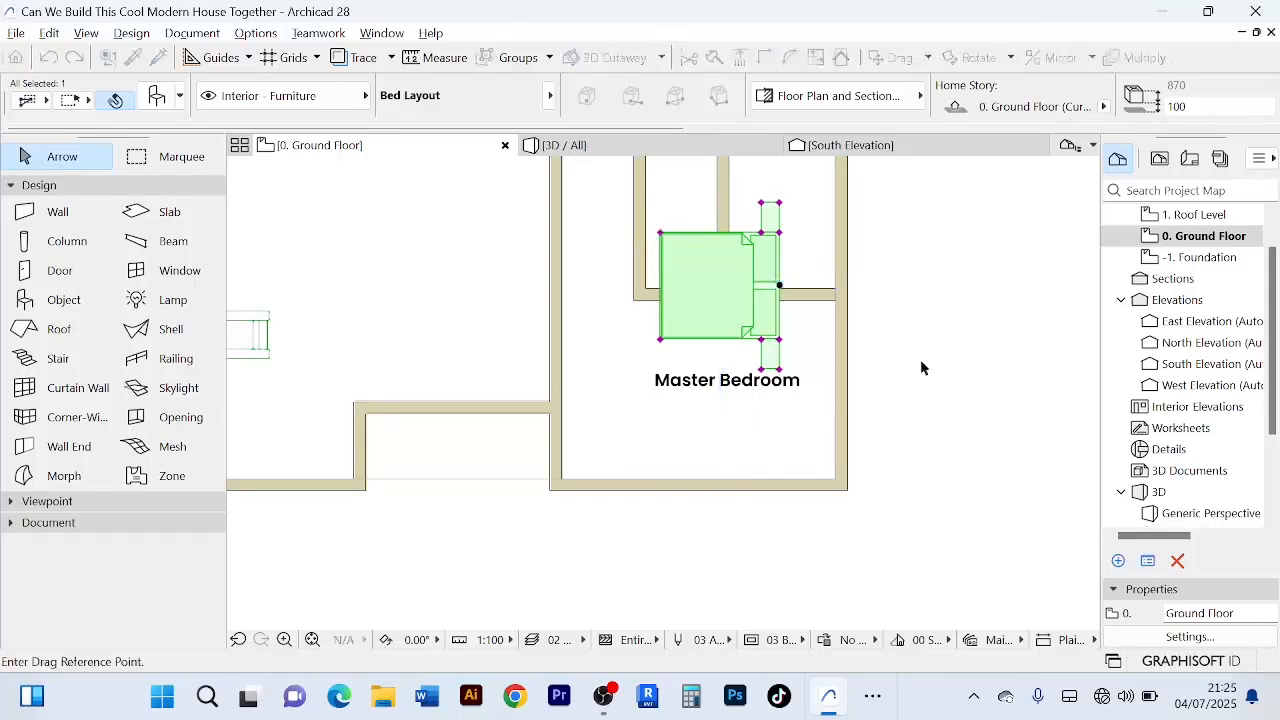
pyautogui.click(711, 298)
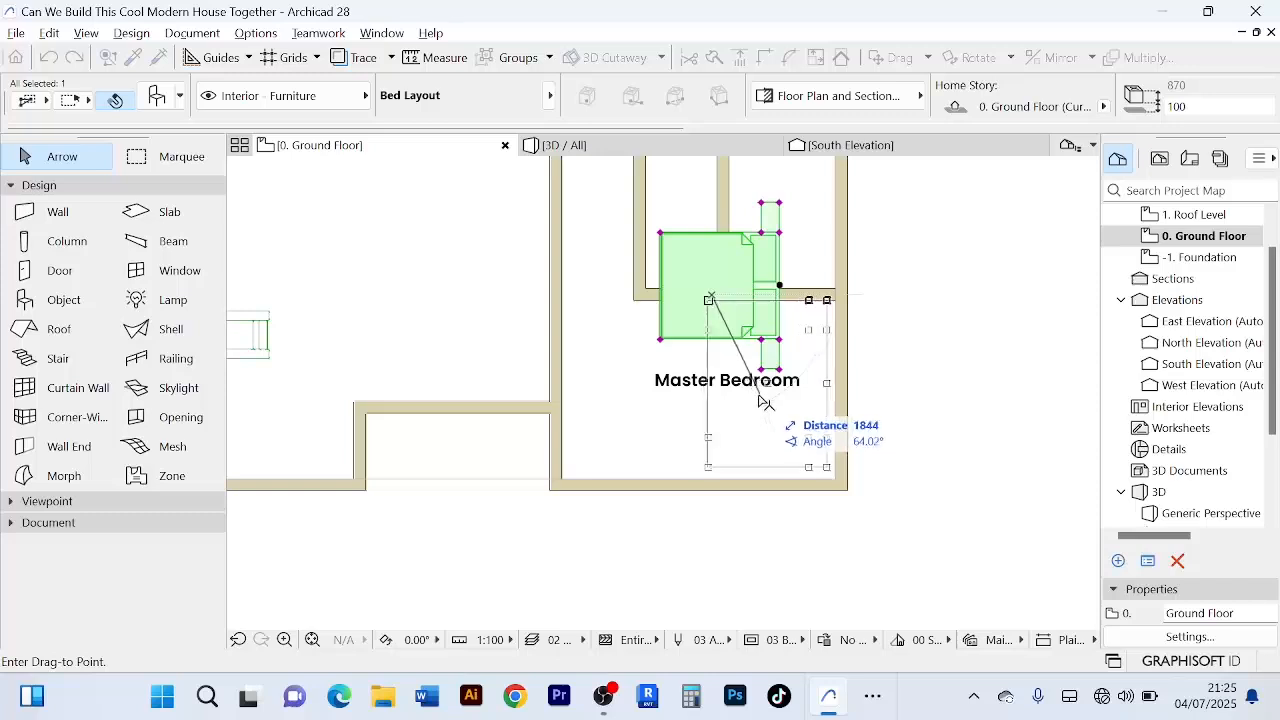
pyautogui.click(759, 404)
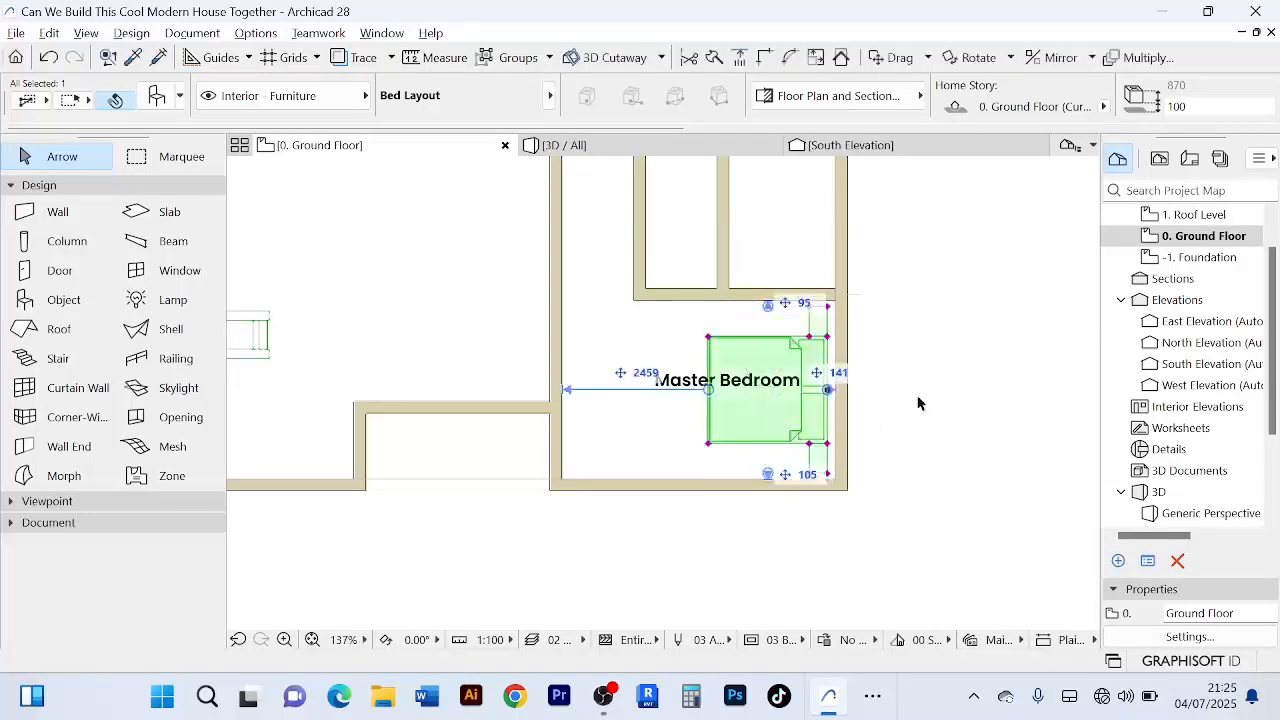
pyautogui.scroll(2, 917, 400)
pyautogui.click(921, 403)
pyautogui.scroll(-1, 921, 403)
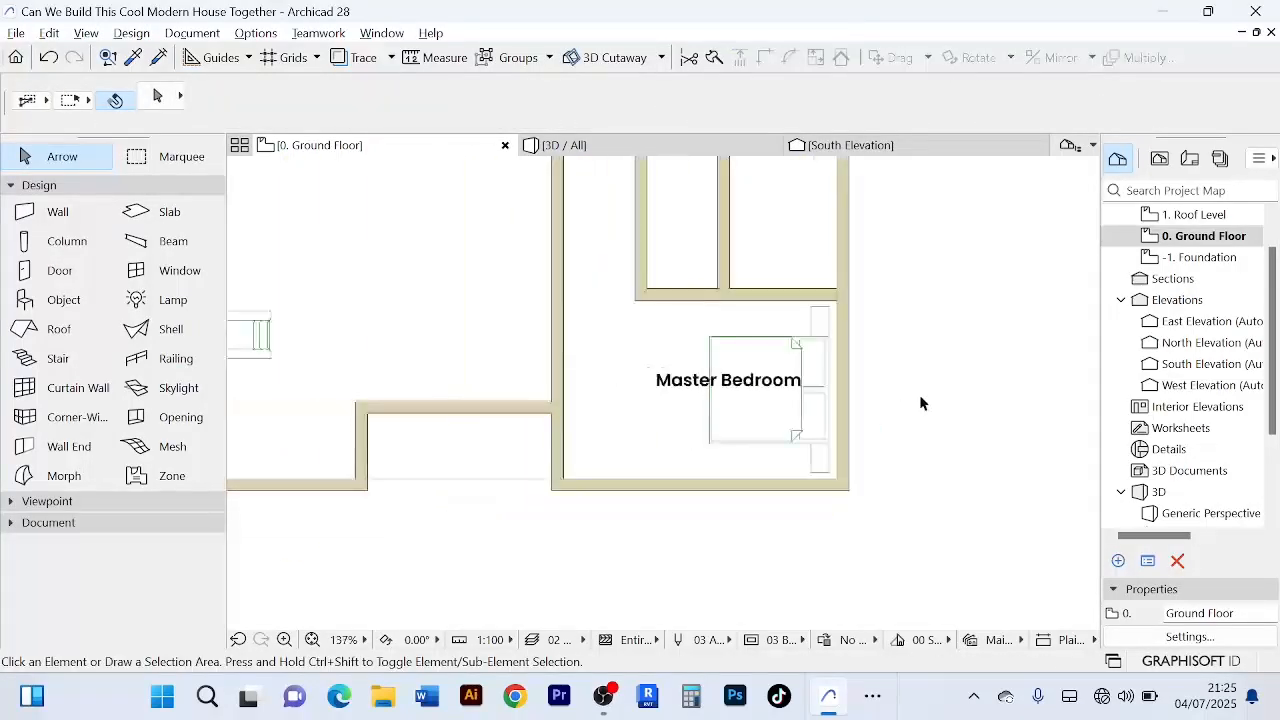
# - Look through the Furniture Layouts folder of the object library for furniture for the remaining rooms
pyautogui.scroll(-3, 931, 418)
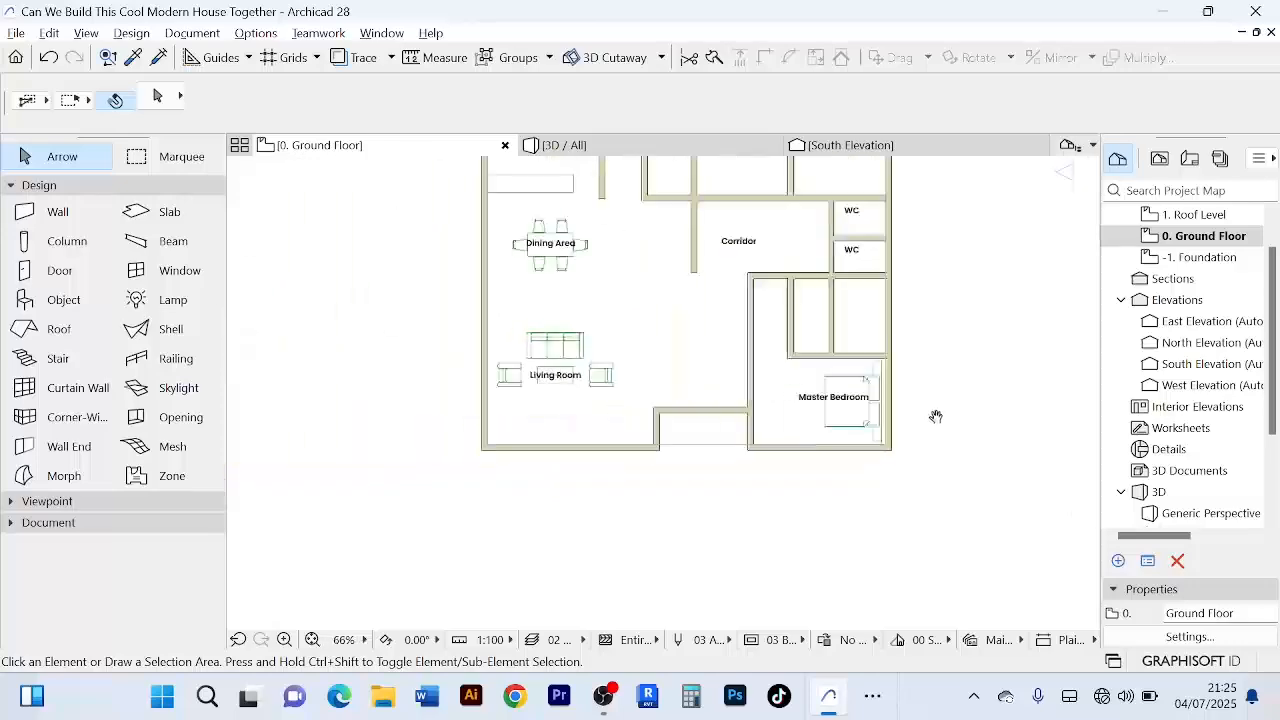
pyautogui.scroll(2, 857, 480)
pyautogui.scroll(-3, 830, 450)
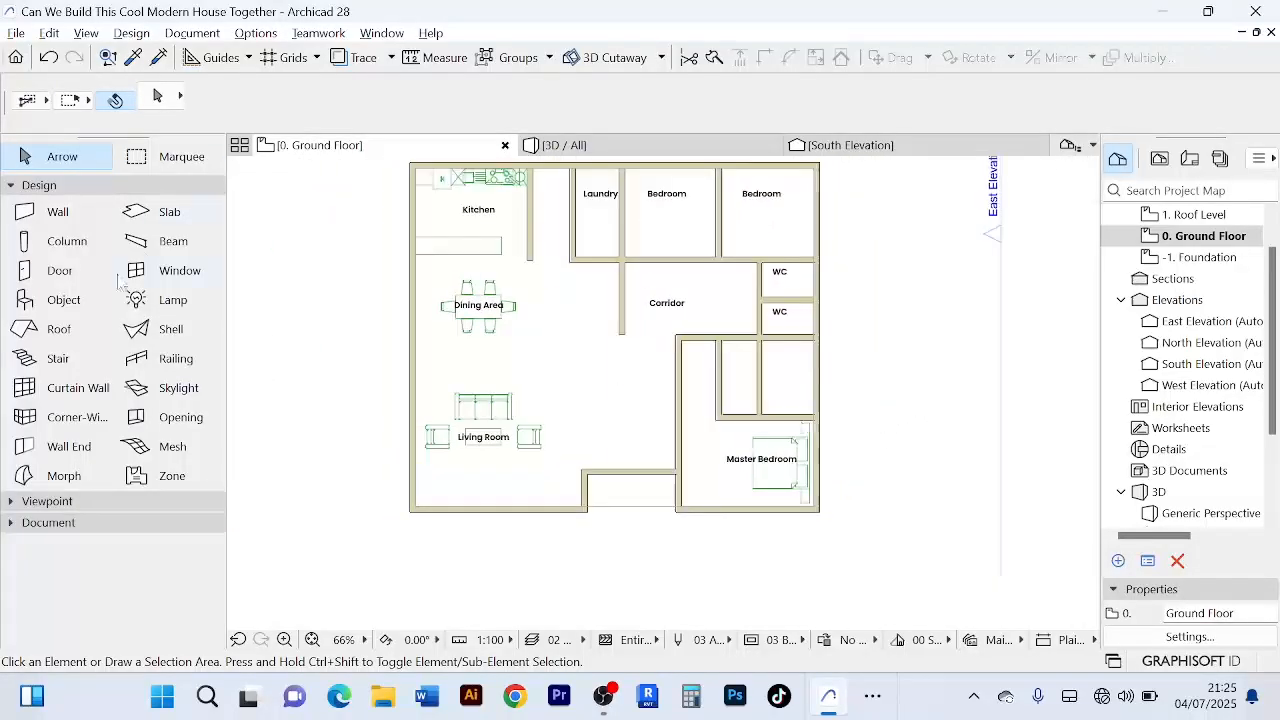
pyautogui.doubleClick(64, 300)
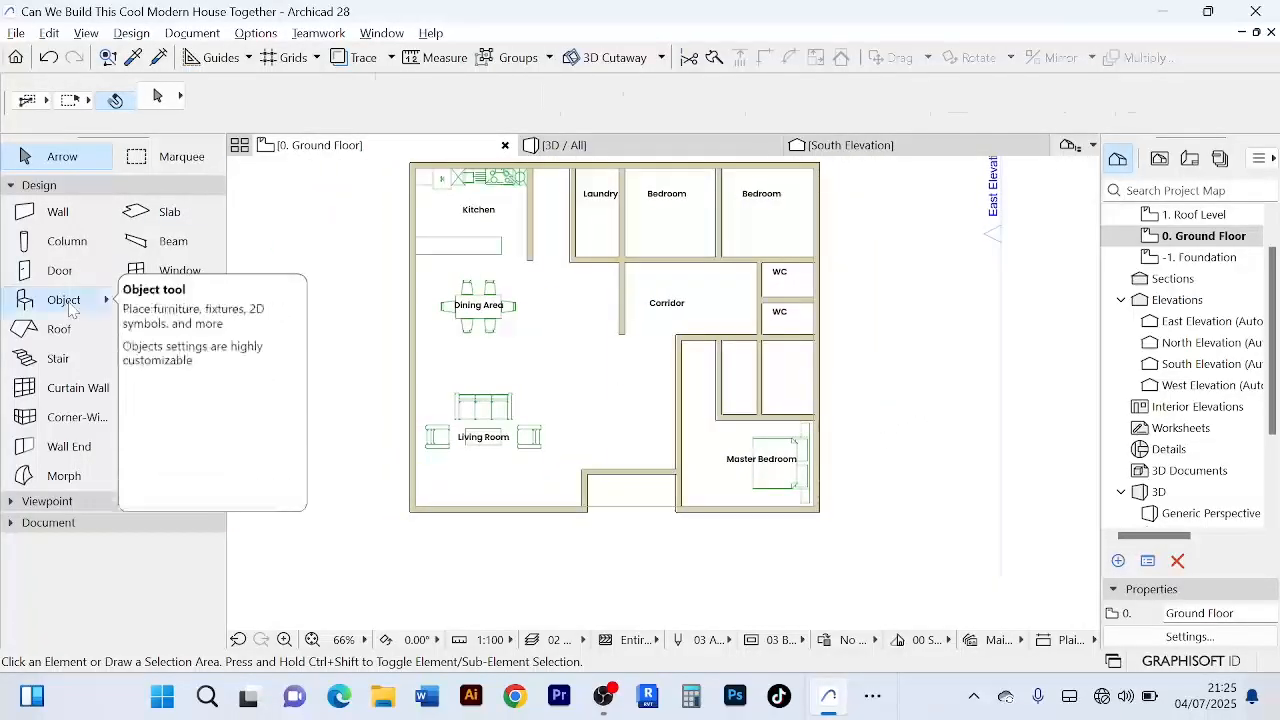
pyautogui.scroll(-1, 366, 435)
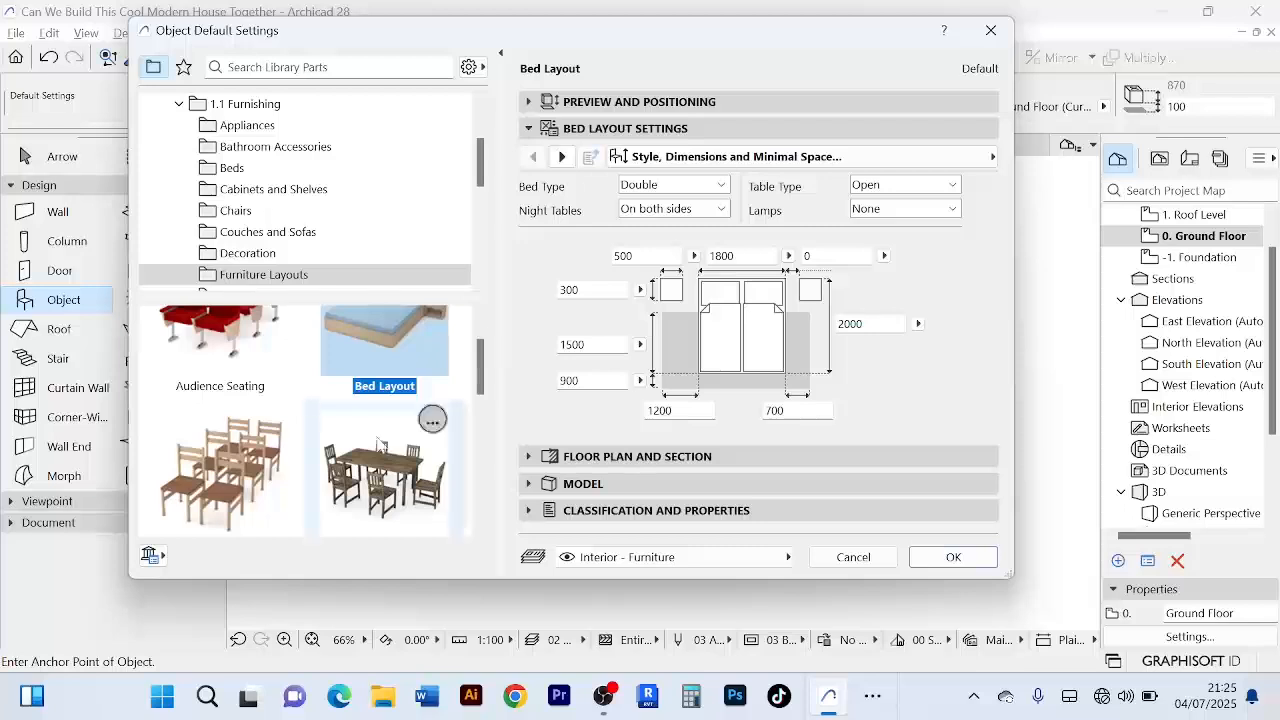
pyautogui.scroll(-5, 370, 436)
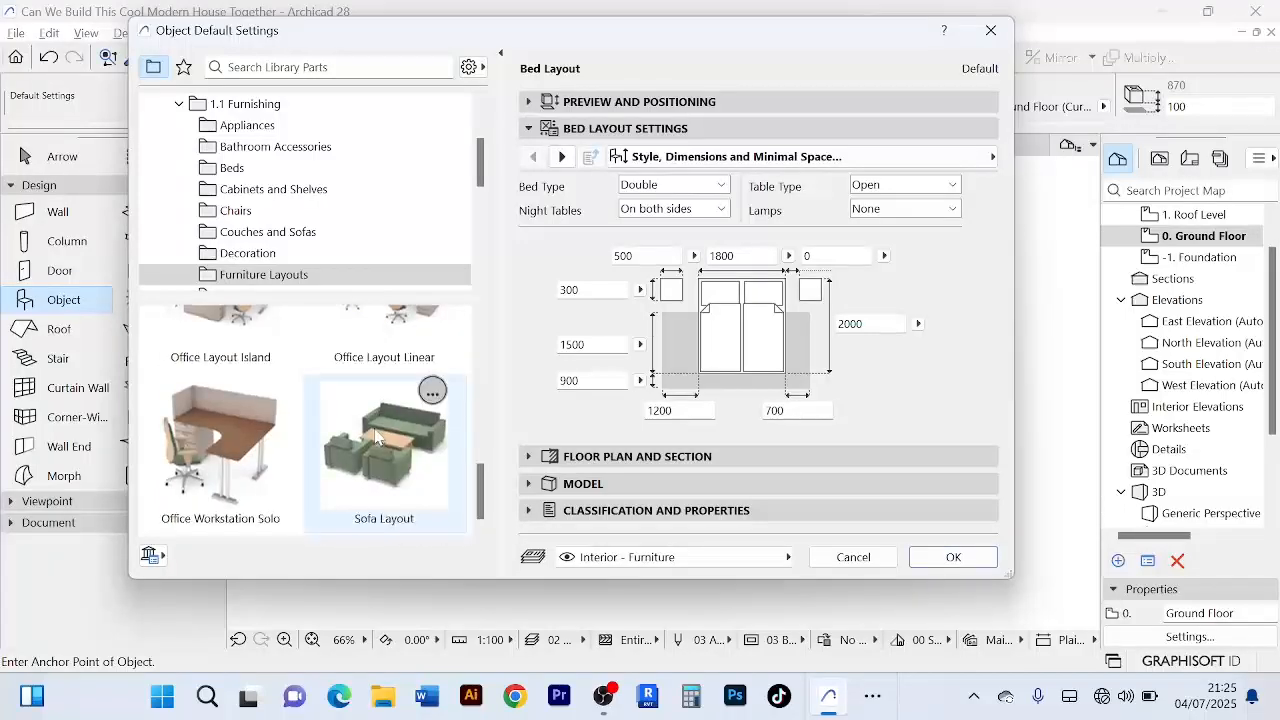
pyautogui.scroll(3, 376, 437)
pyautogui.click(266, 276)
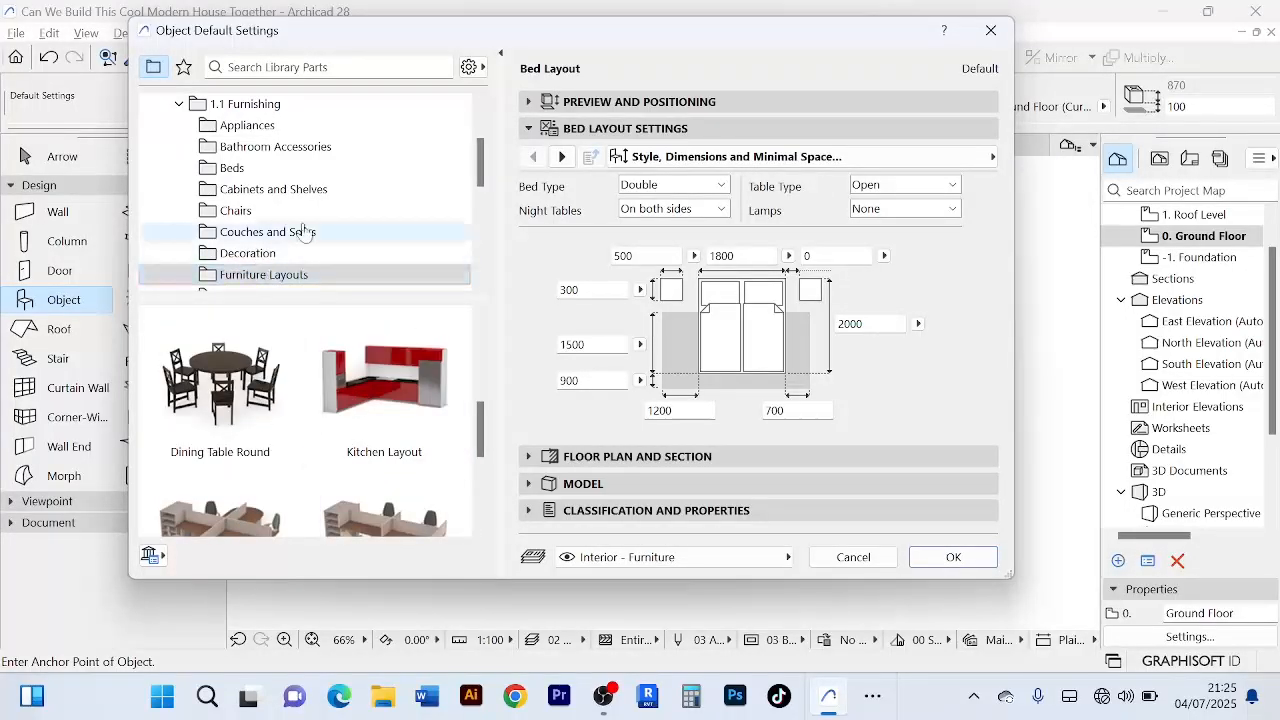
# - Choose the Bed Double 01 object from the Beds folder and accept its default settings
pyautogui.click(232, 172)
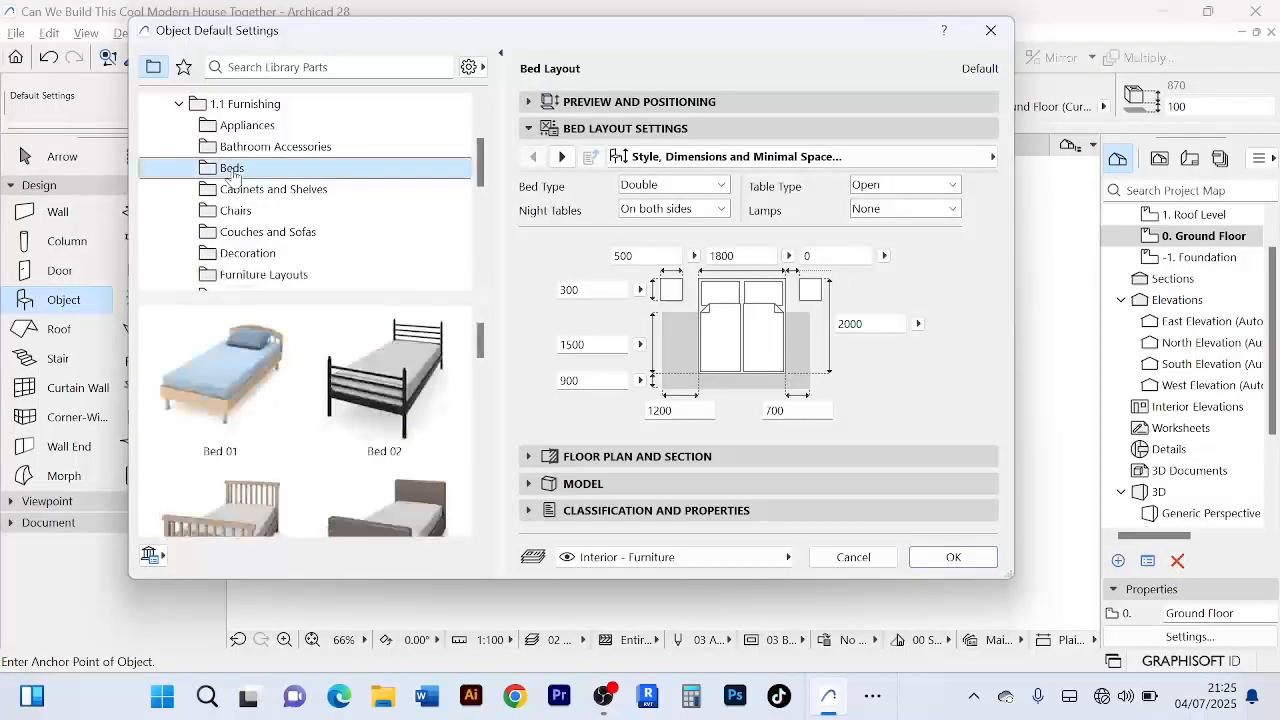
pyautogui.scroll(-2, 380, 472)
pyautogui.scroll(-5, 380, 472)
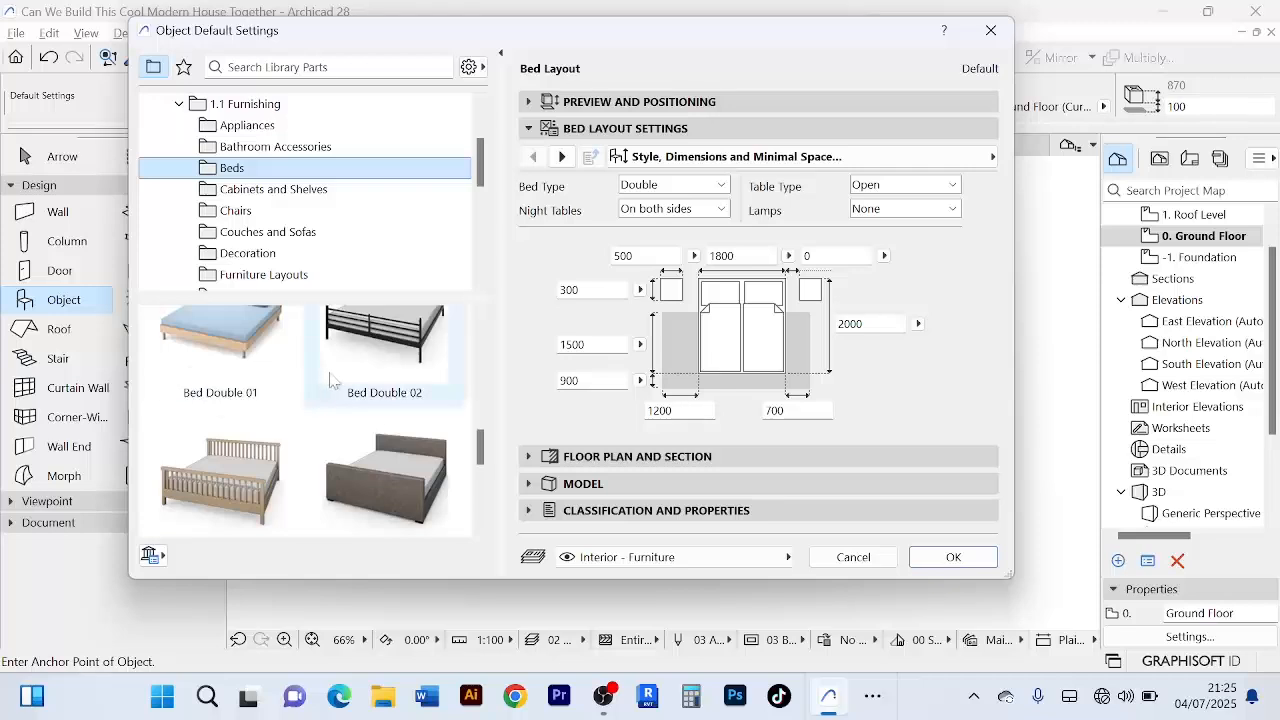
pyautogui.scroll(4, 400, 380)
pyautogui.scroll(-3, 400, 380)
pyautogui.click(239, 381)
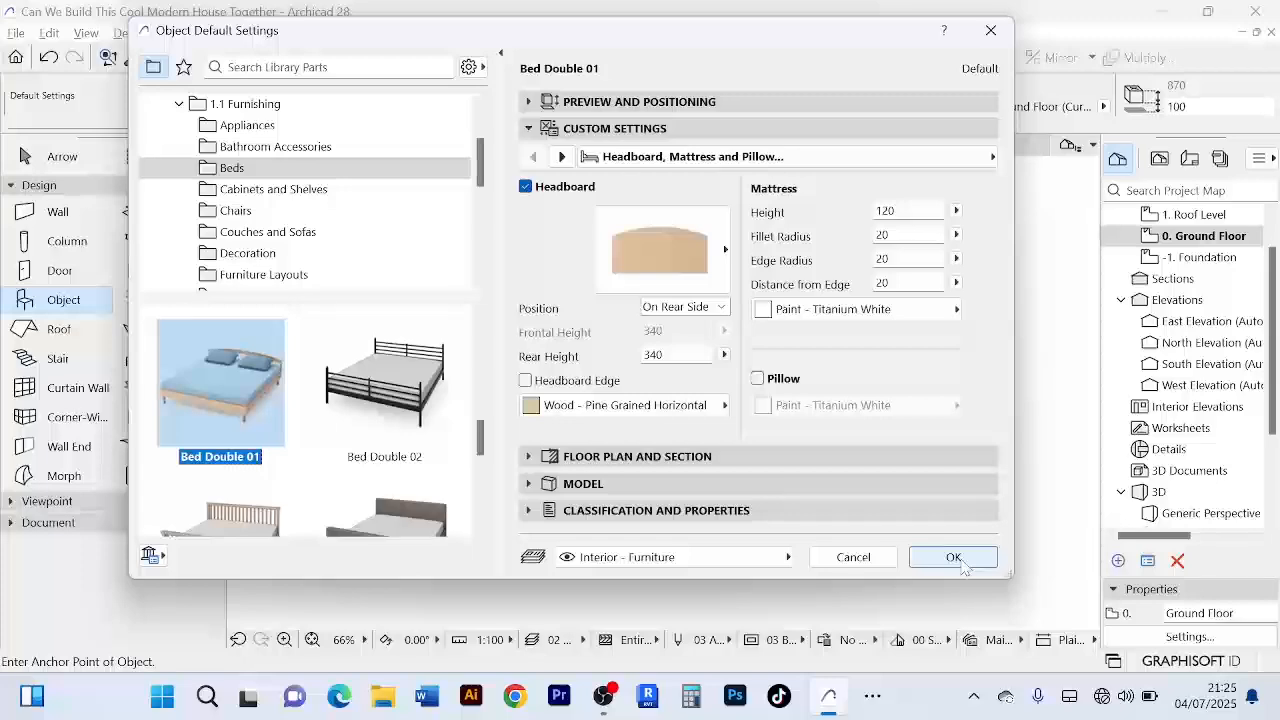
pyautogui.click(954, 557)
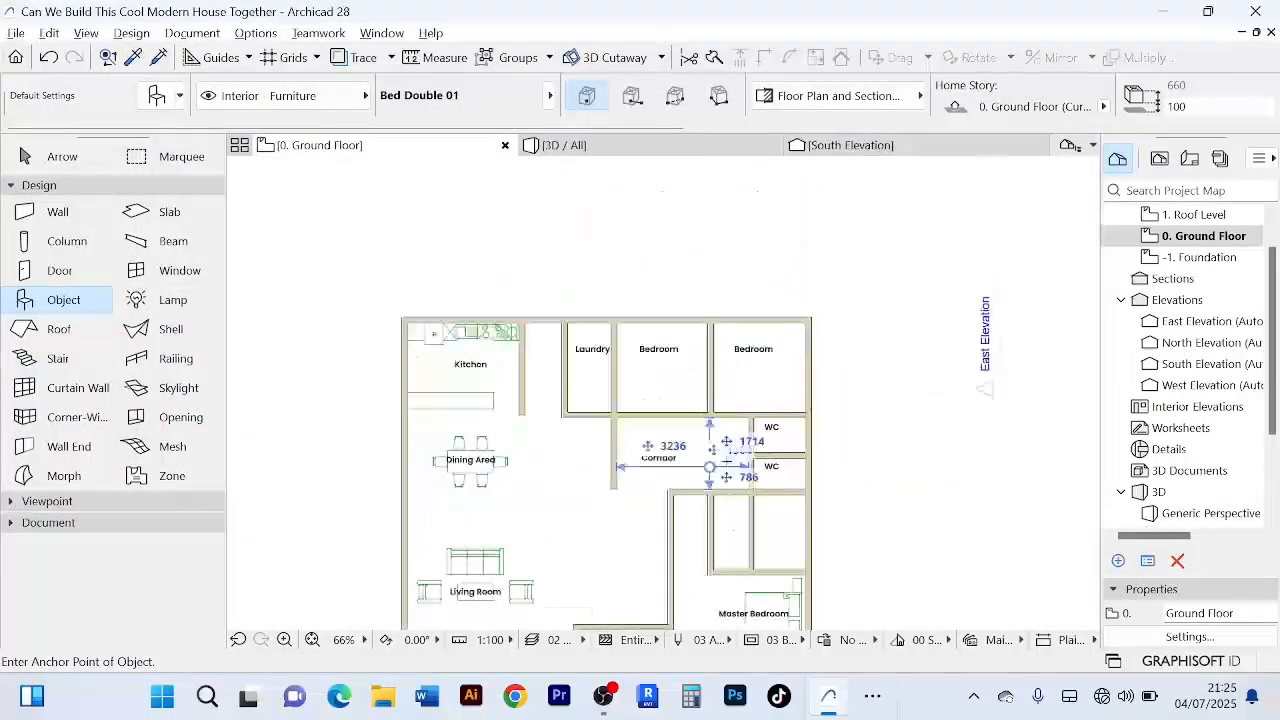
# - Place one Bed Double 01 in each of the two bedrooms along the north wall
pyautogui.scroll(3, 753, 416)
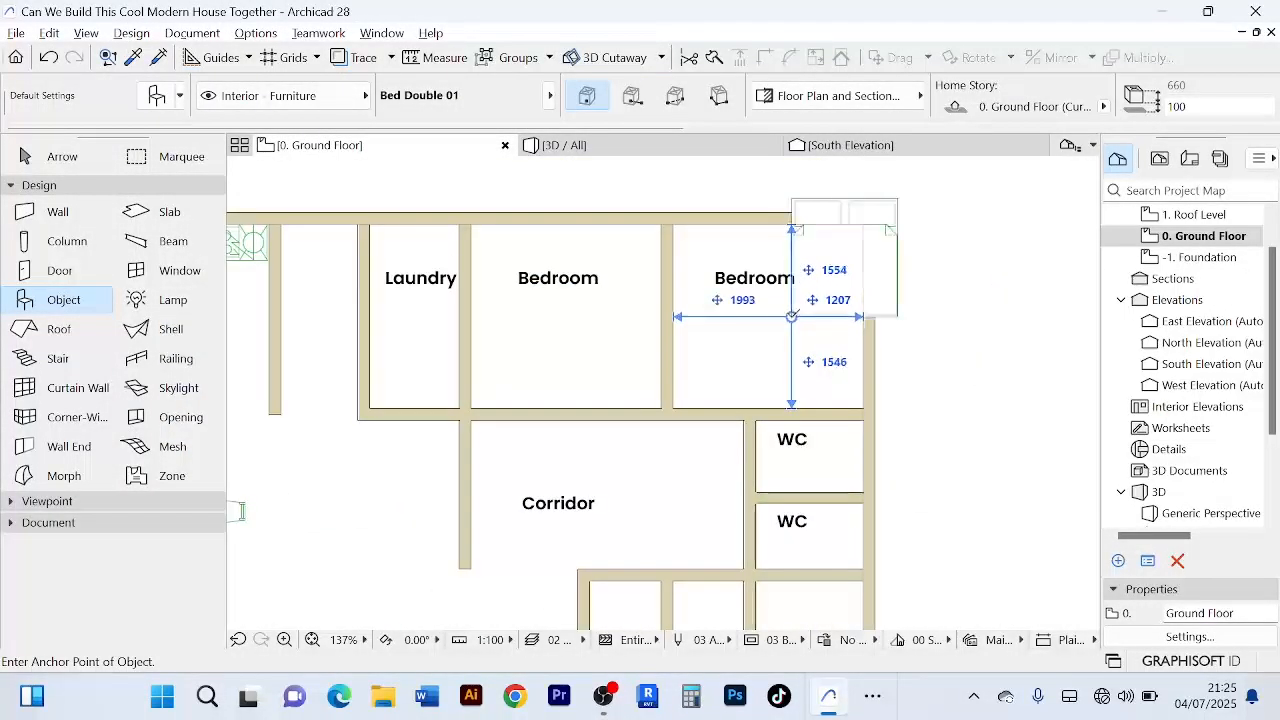
pyautogui.click(791, 316)
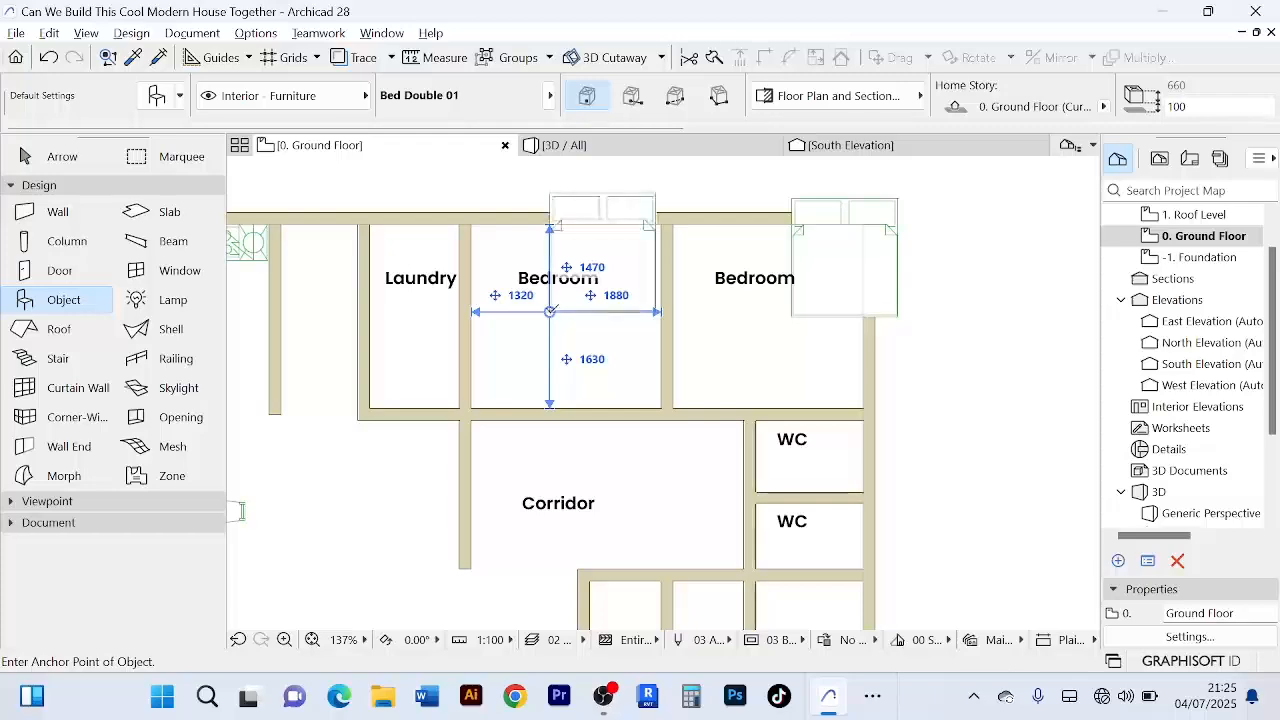
pyautogui.click(62, 157)
# - Move the double bed in the bedroom next to the Laundry about 800 mm south, clear of the exterior wall
pyautogui.scroll(2, 618, 300)
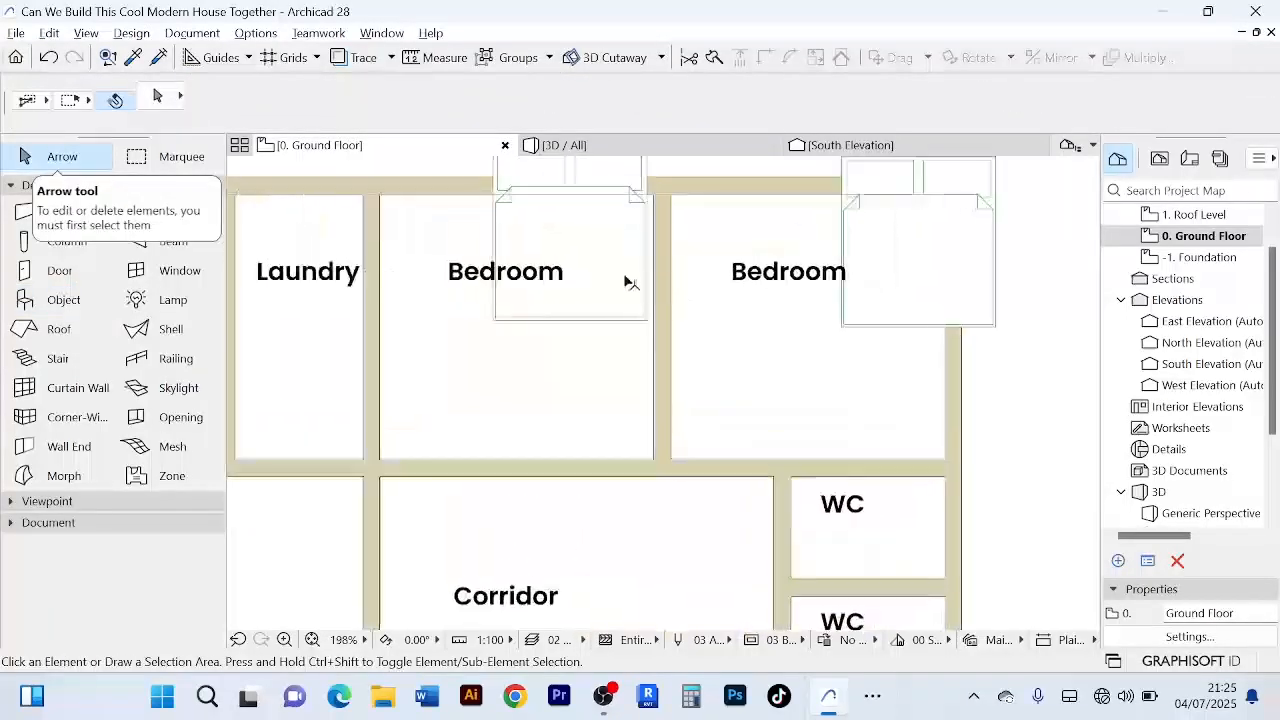
pyautogui.click(620, 276)
pyautogui.scroll(-1, 614, 274)
pyautogui.scroll(-4, 620, 278)
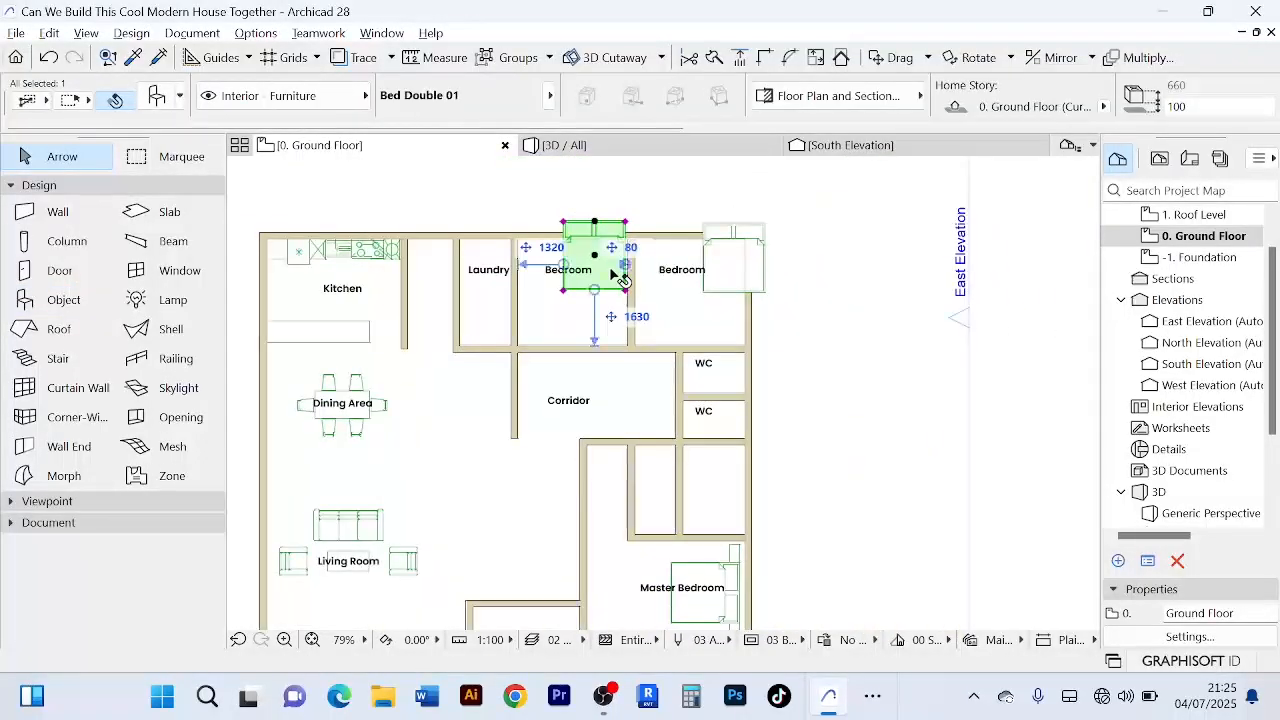
pyautogui.scroll(3, 618, 276)
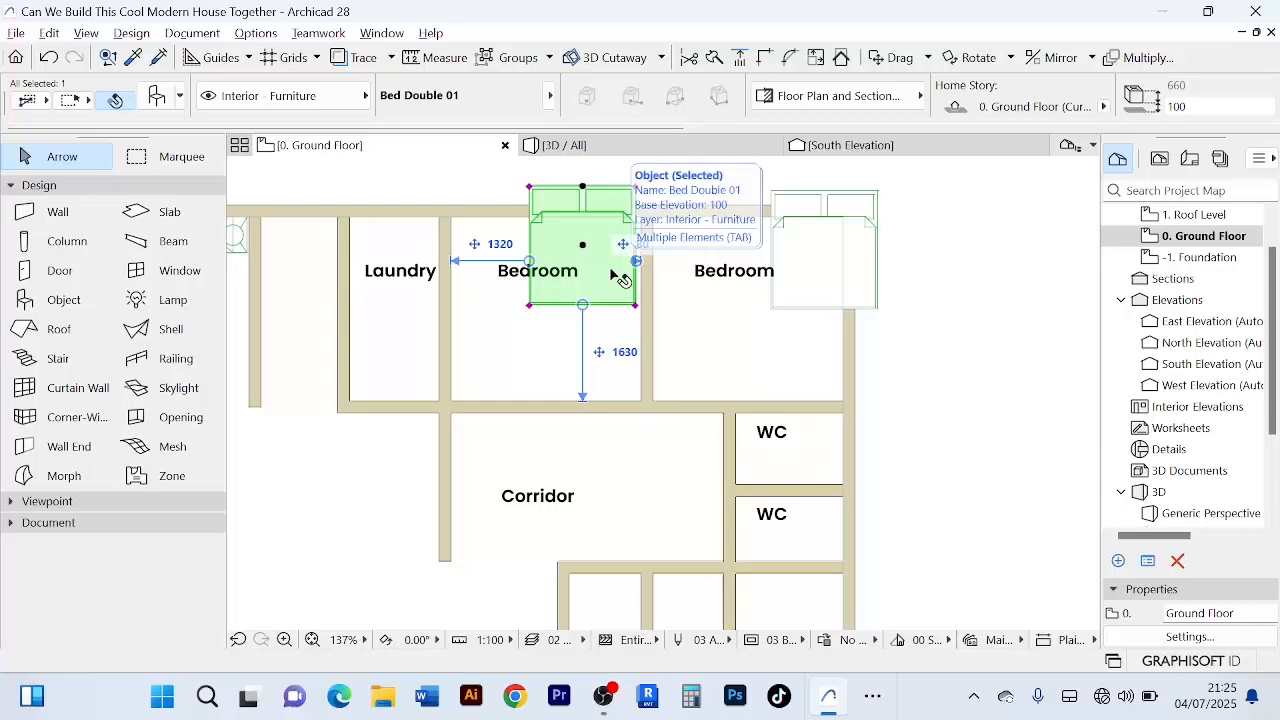
pyautogui.hotkey('ctrl', 'd')
pyautogui.click(611, 271)
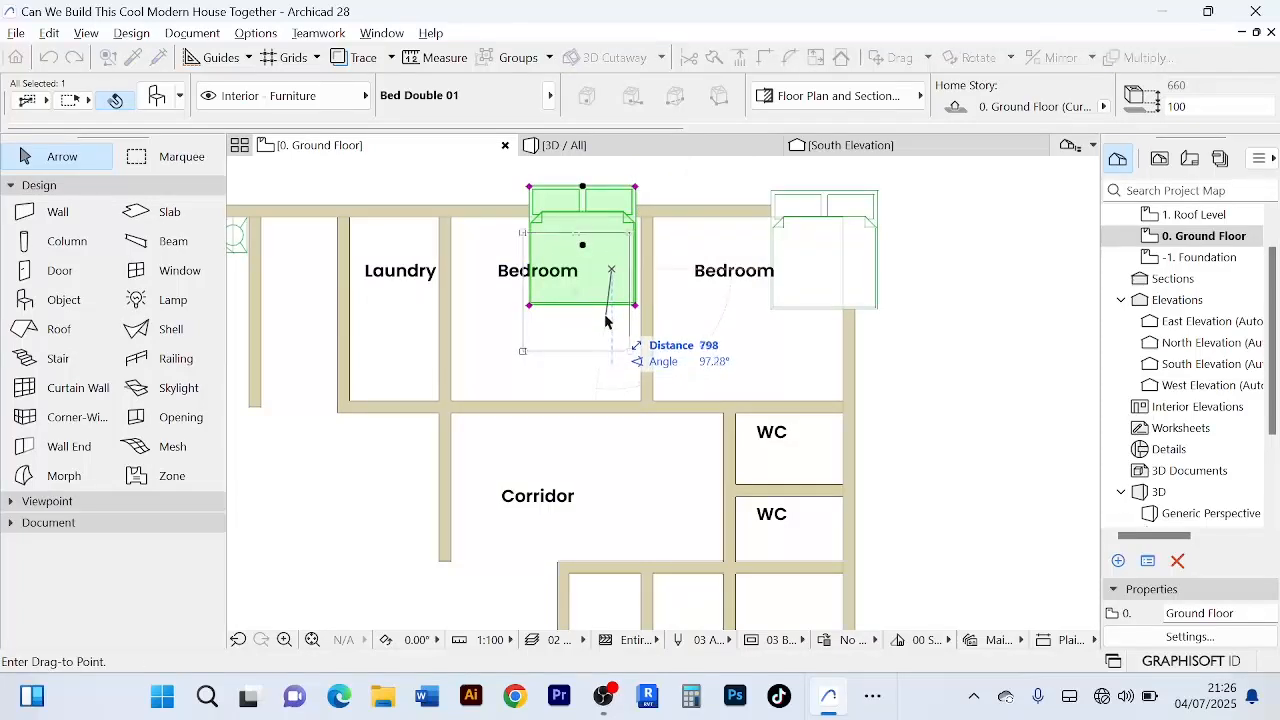
pyautogui.click(605, 319)
# - Move the corner bedroom's double bed inside the room, about 100 mm from the north wall and 240 mm from the east wall
pyautogui.click(868, 285)
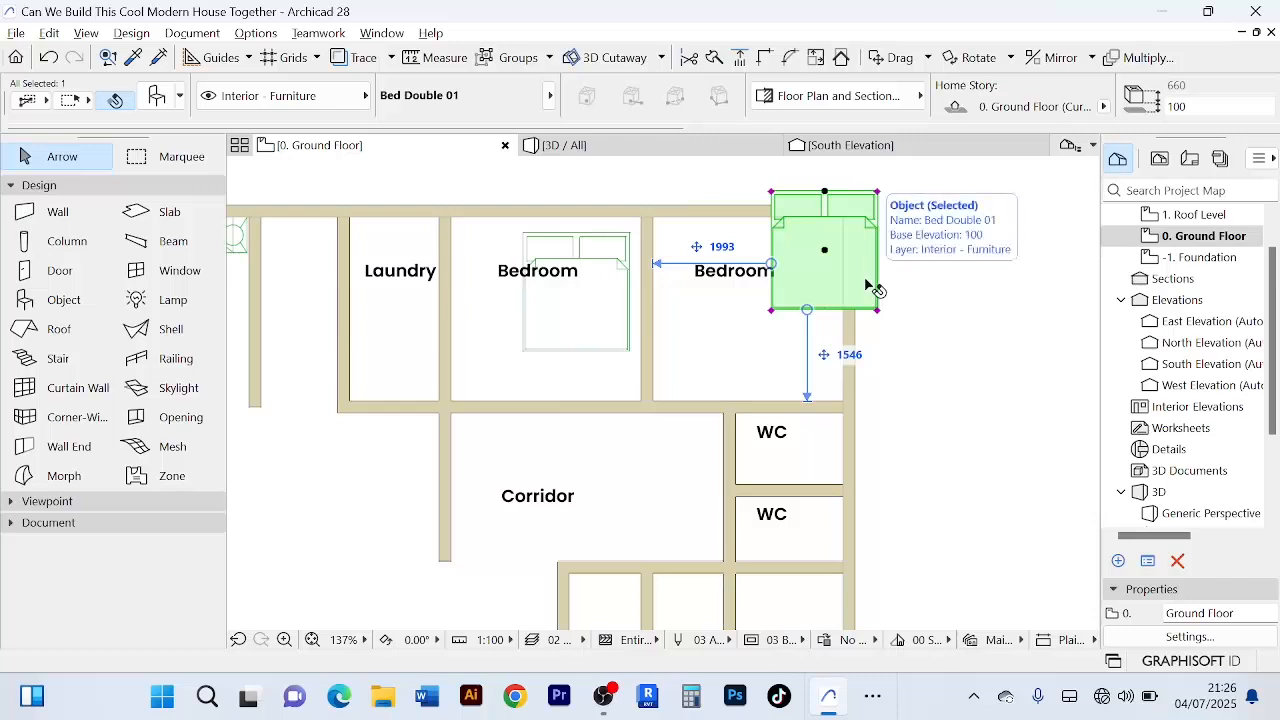
pyautogui.hotkey('ctrl', 'd')
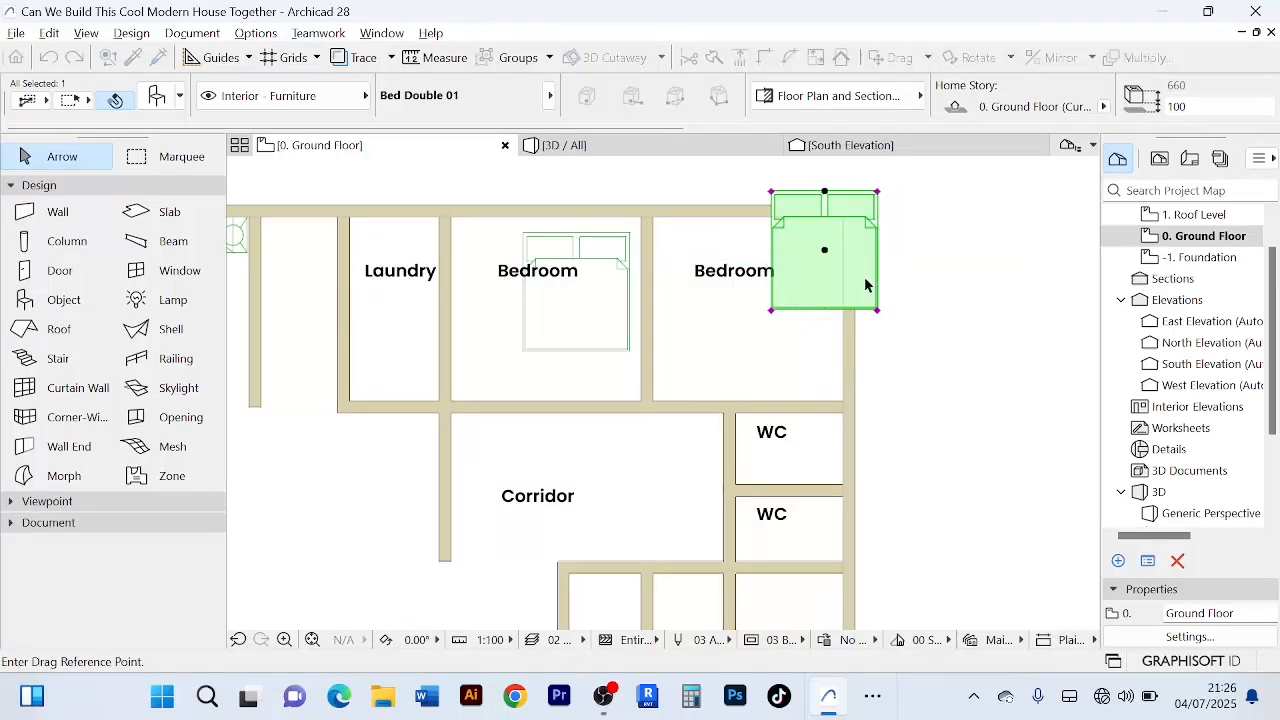
pyautogui.click(866, 281)
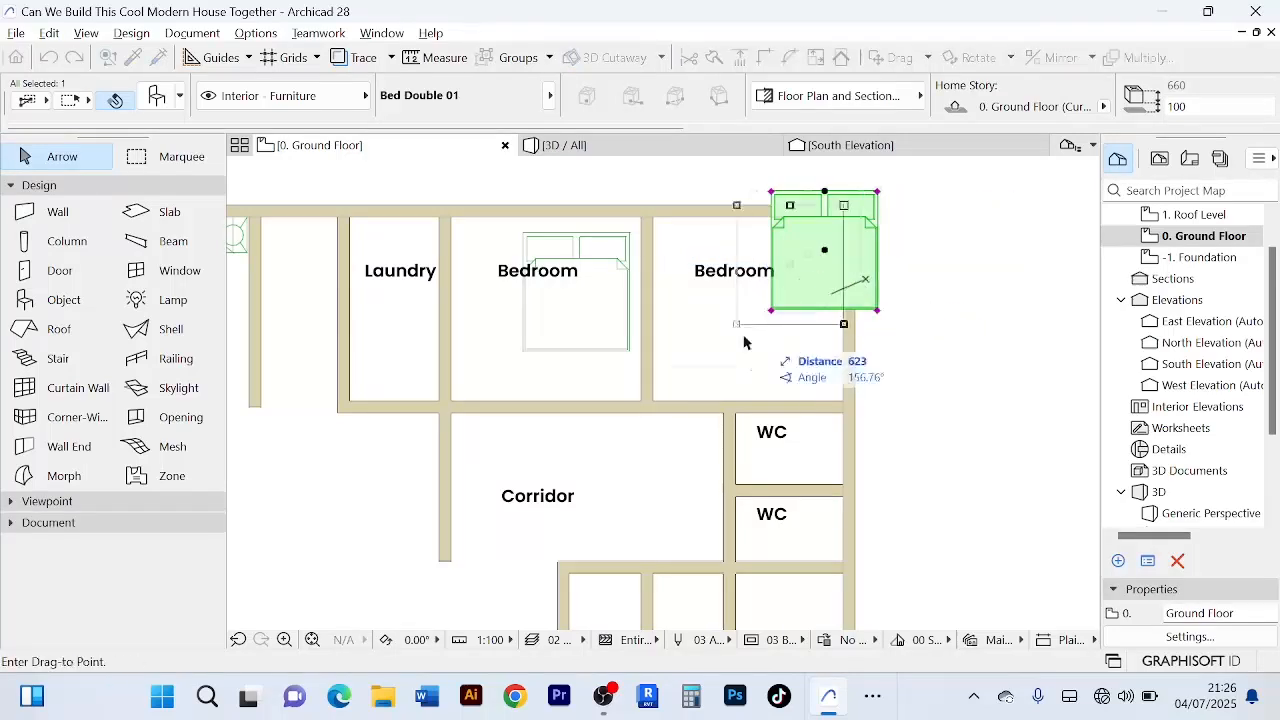
pyautogui.click(820, 318)
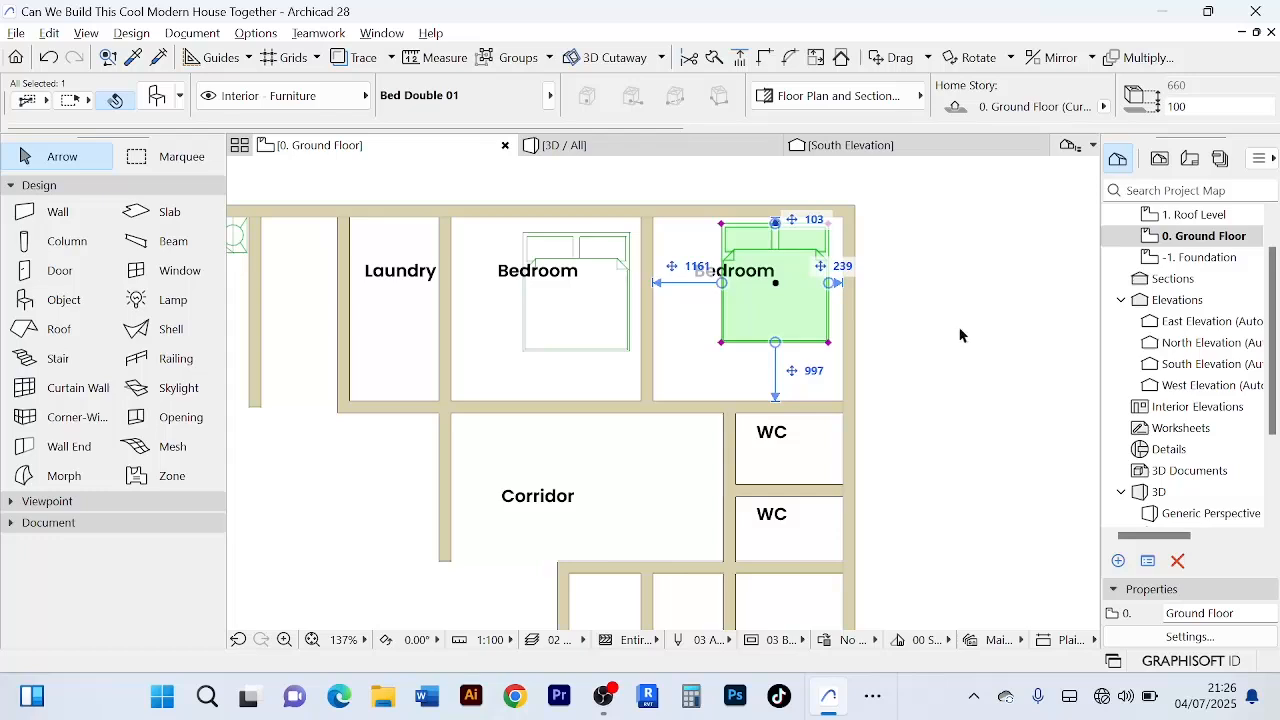
pyautogui.press('Escape')
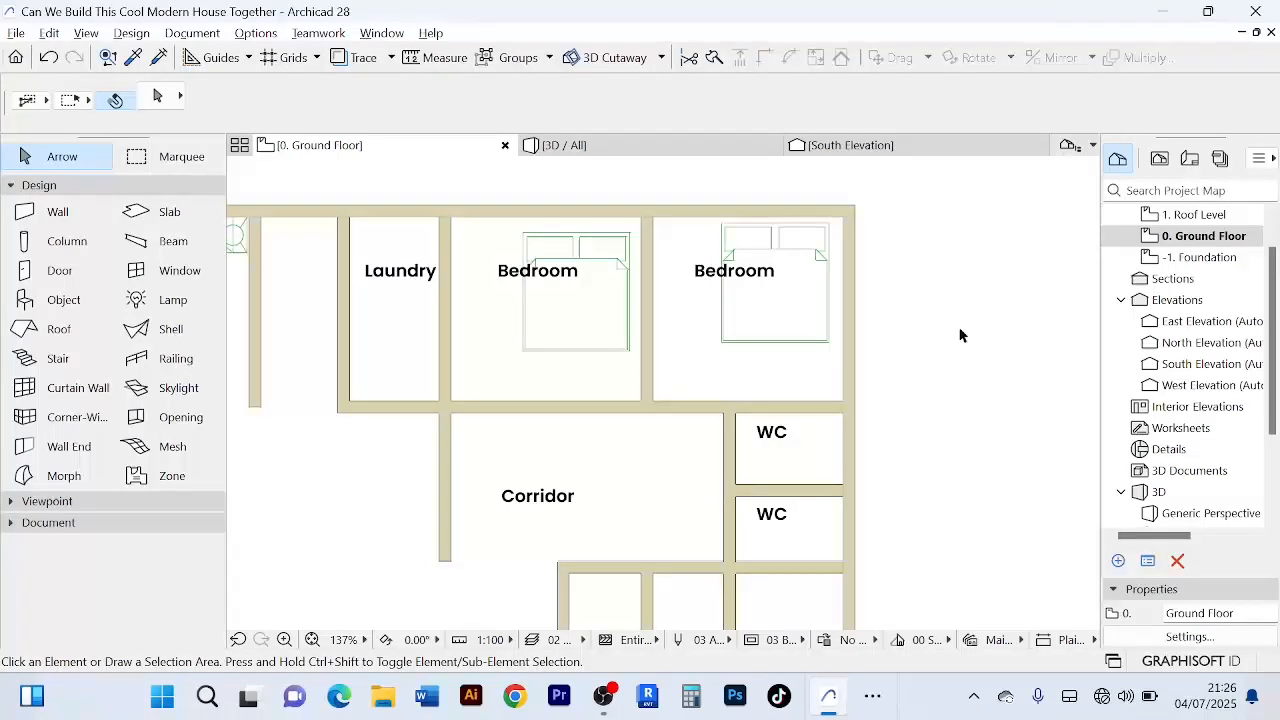
pyautogui.scroll(-4, 962, 315)
pyautogui.scroll(3, 964, 447)
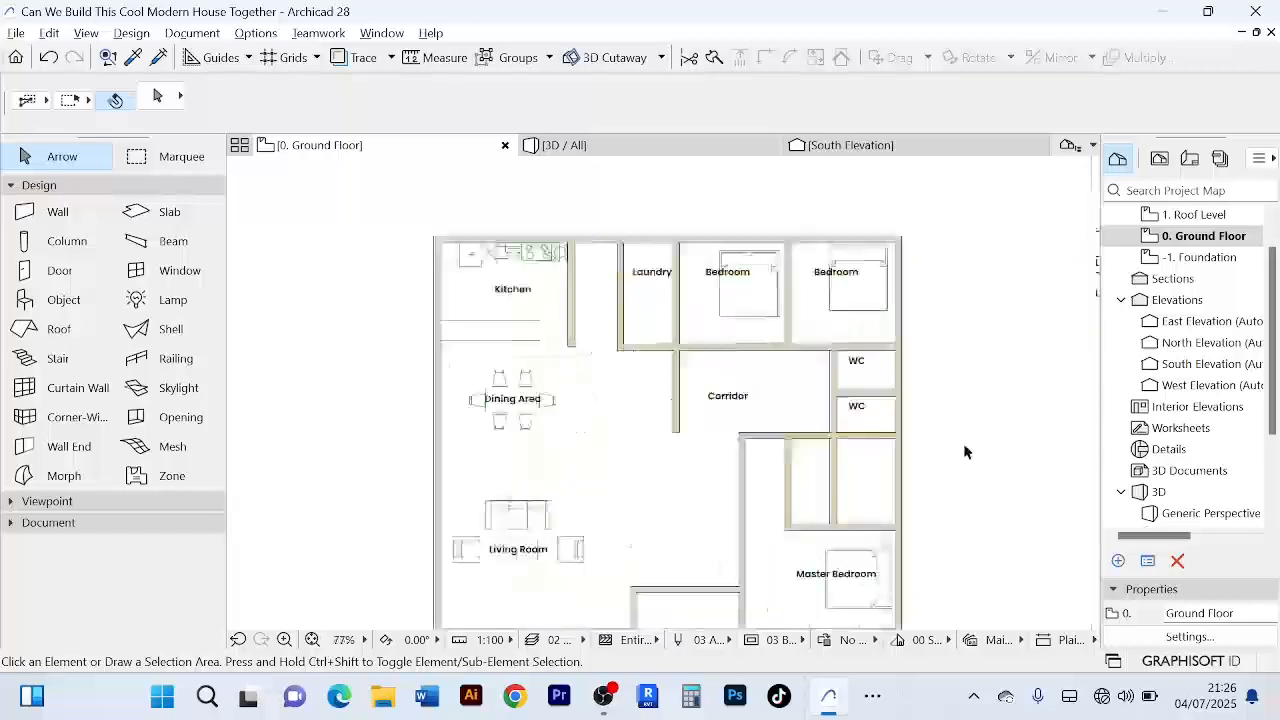
pyautogui.moveTo(964, 447); pyautogui.dragTo(944, 419, button='middle')
pyautogui.scroll(-3, 968, 388)
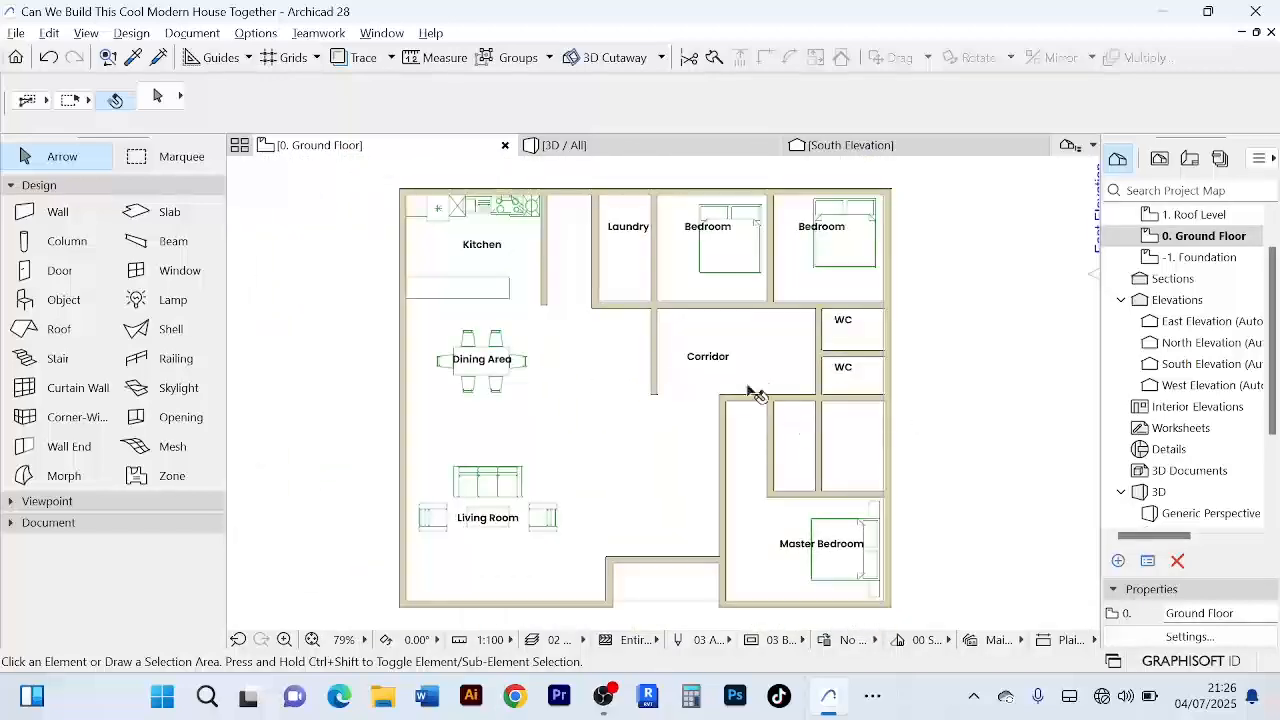
pyautogui.scroll(3, 757, 394)
pyautogui.scroll(-4, 591, 469)
pyautogui.moveTo(591, 469); pyautogui.dragTo(567, 431, button='middle')
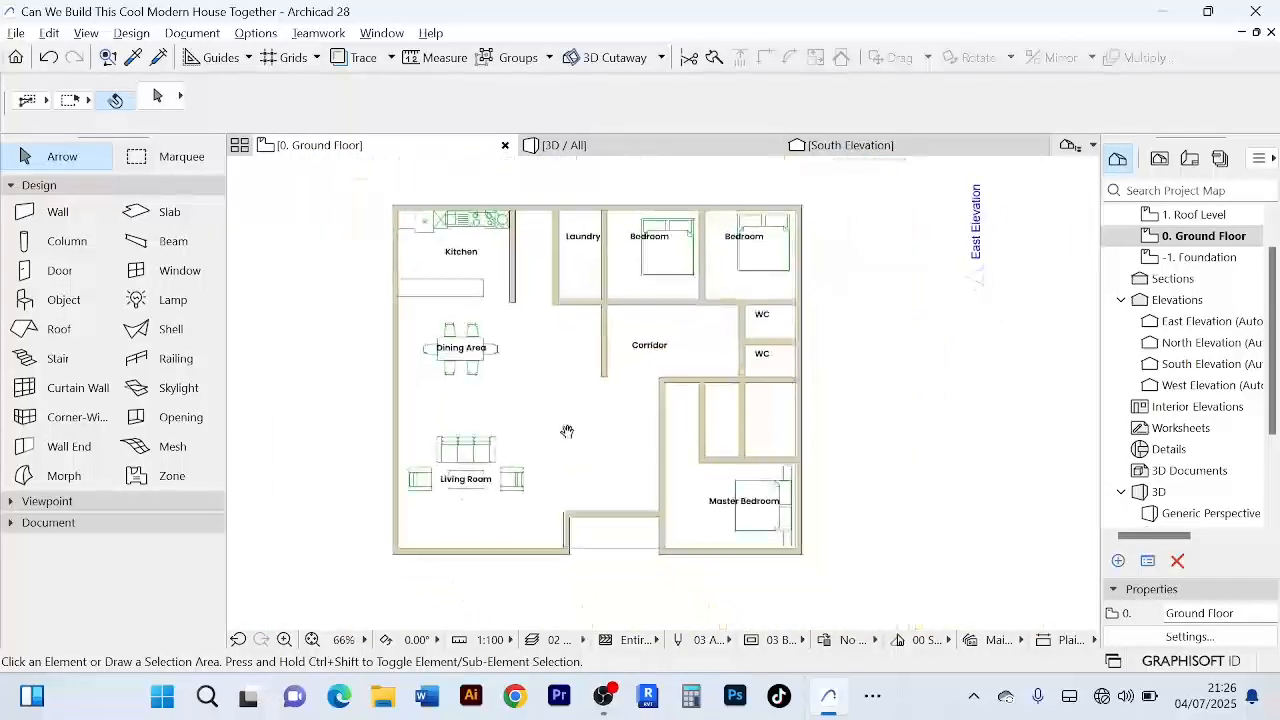
# - Open the object default settings and browse the Beds folder and the other 1.1 Furnishing folders for bedroom furniture
pyautogui.doubleClick(60, 300)
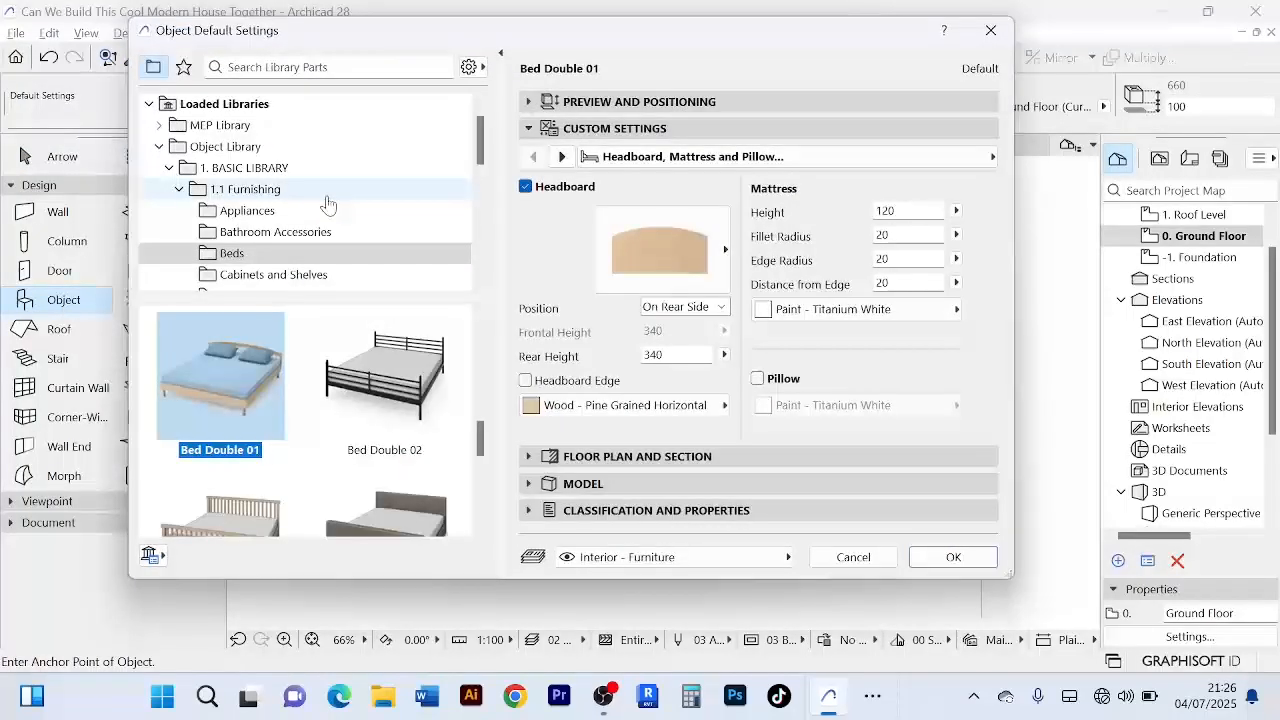
pyautogui.scroll(-1, 335, 210)
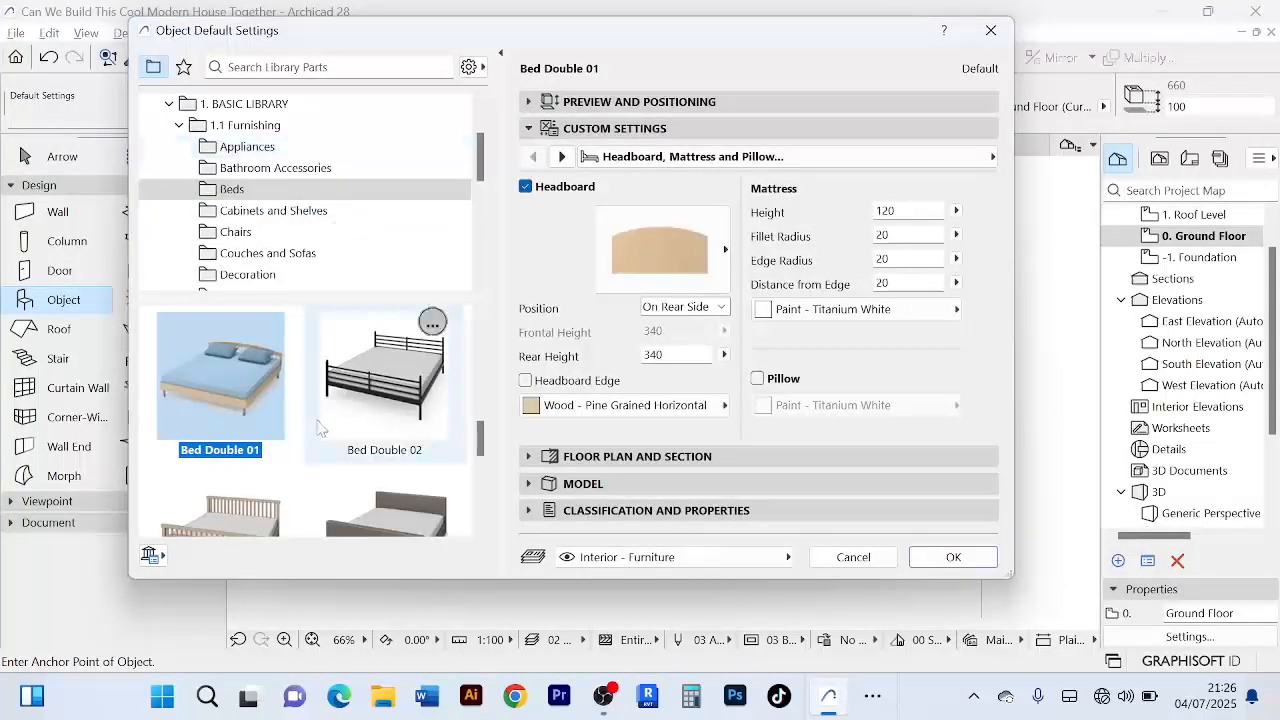
pyautogui.scroll(-2, 284, 465)
pyautogui.scroll(-3, 285, 465)
pyautogui.scroll(4, 348, 406)
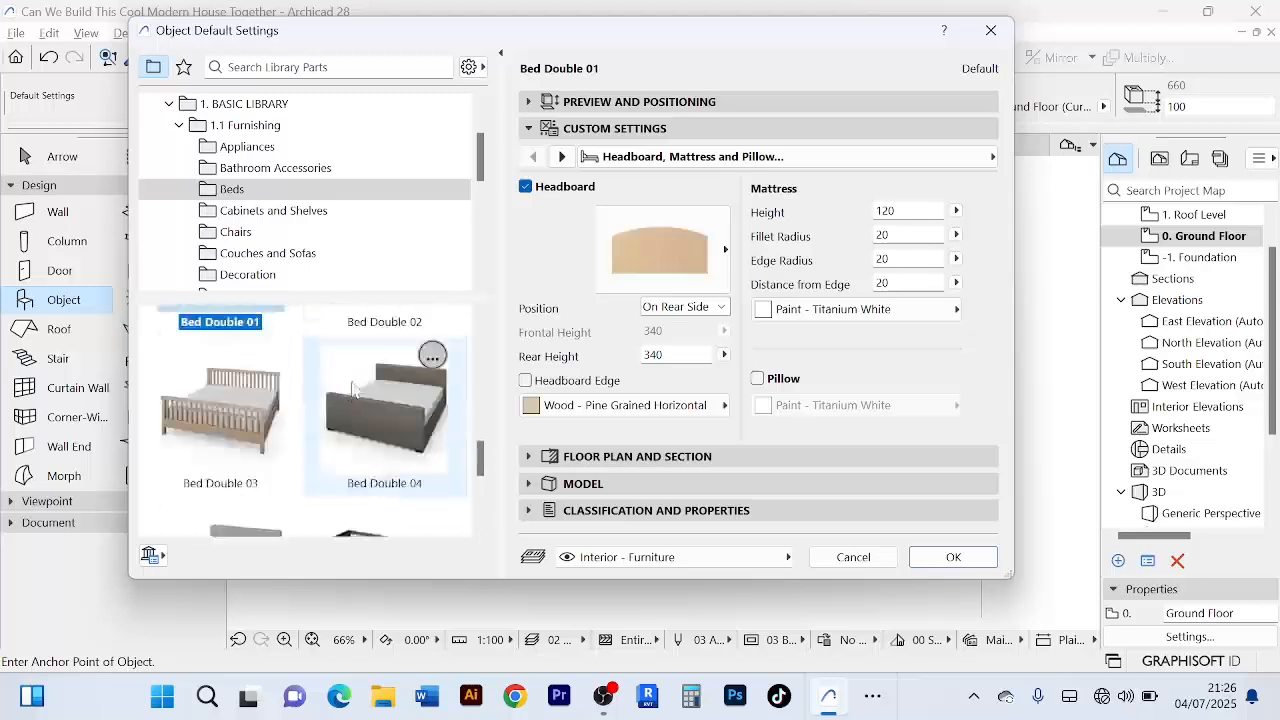
pyautogui.scroll(-3, 420, 360)
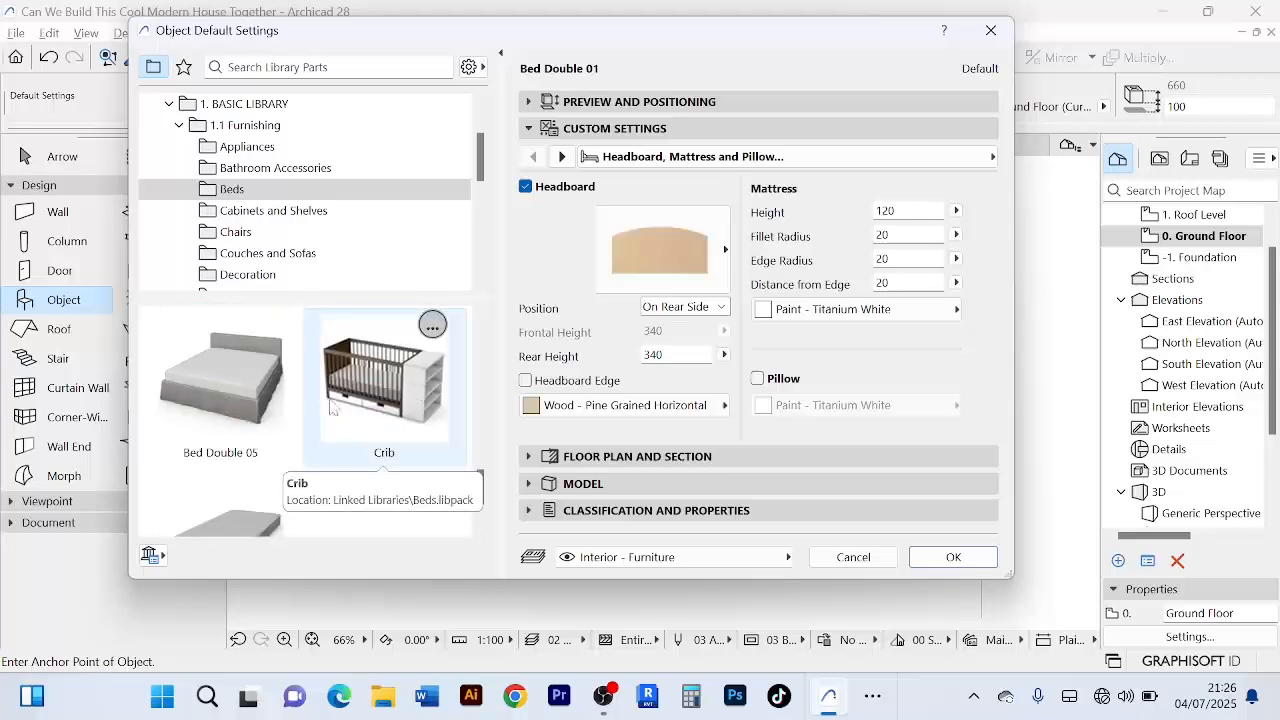
pyautogui.click(405, 381)
pyautogui.scroll(3, 375, 370)
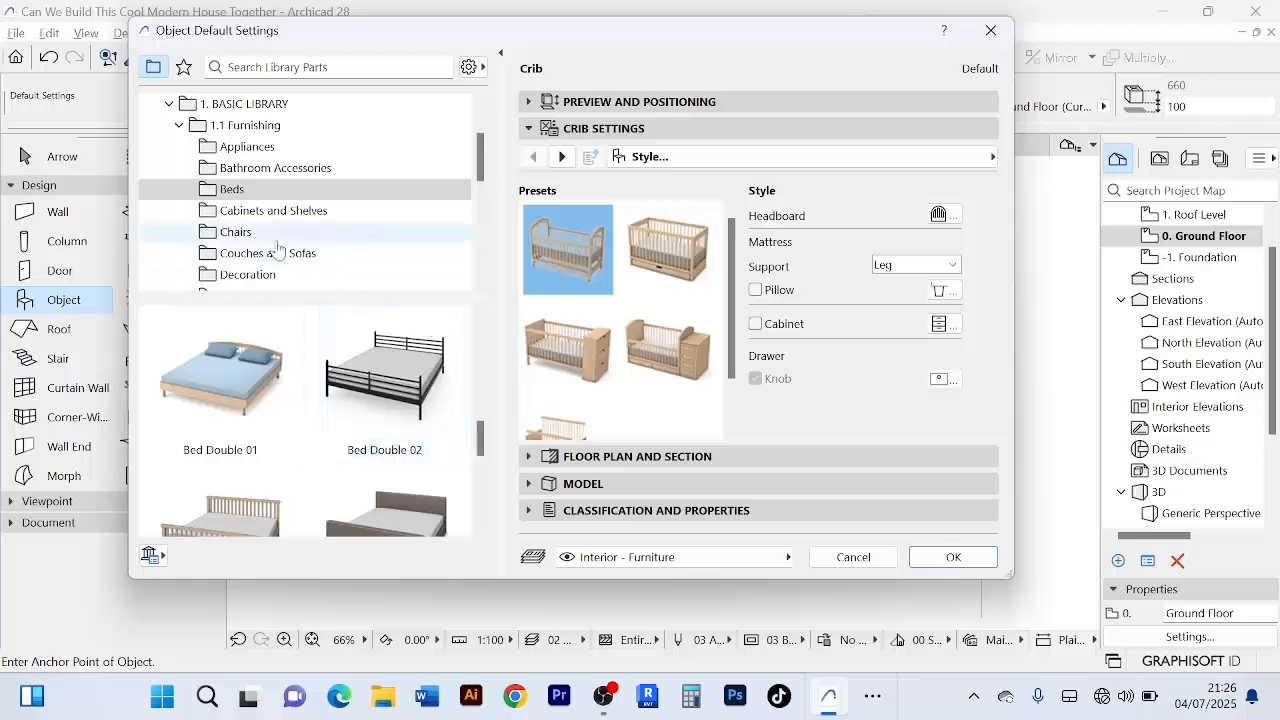
pyautogui.scroll(1, 291, 262)
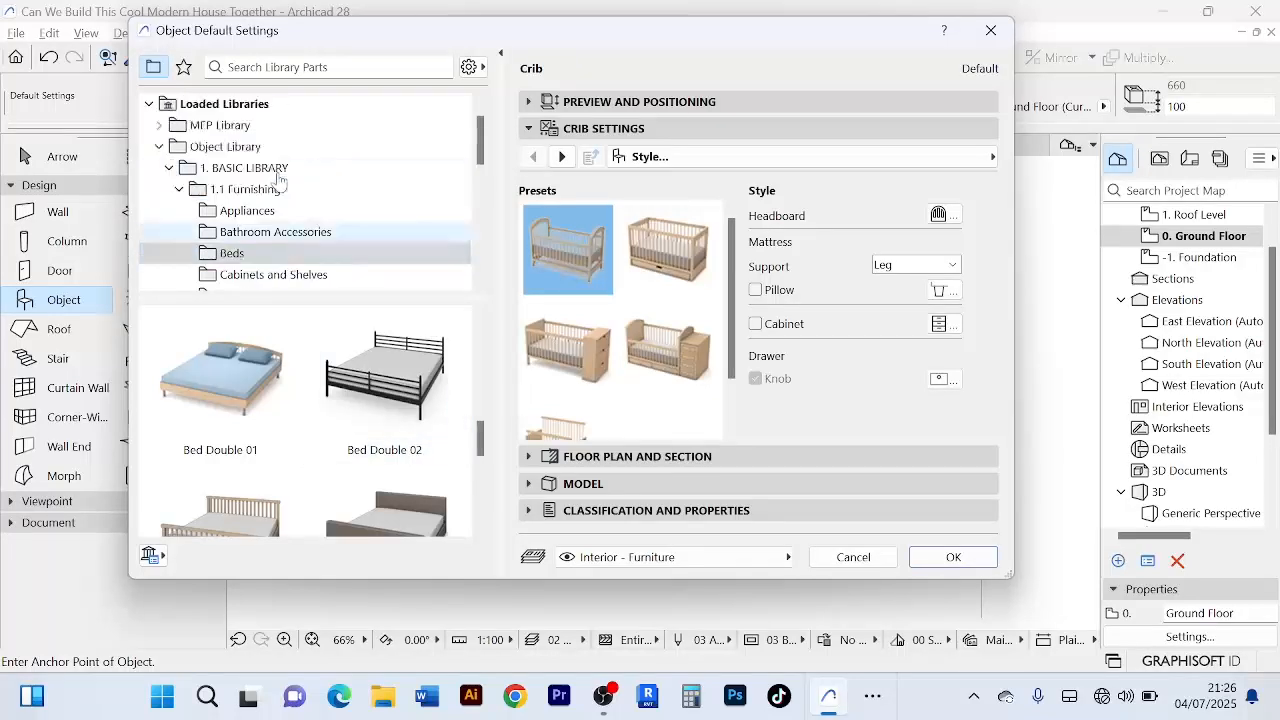
pyautogui.click(296, 252)
pyautogui.scroll(-1, 293, 234)
pyautogui.scroll(-1, 296, 256)
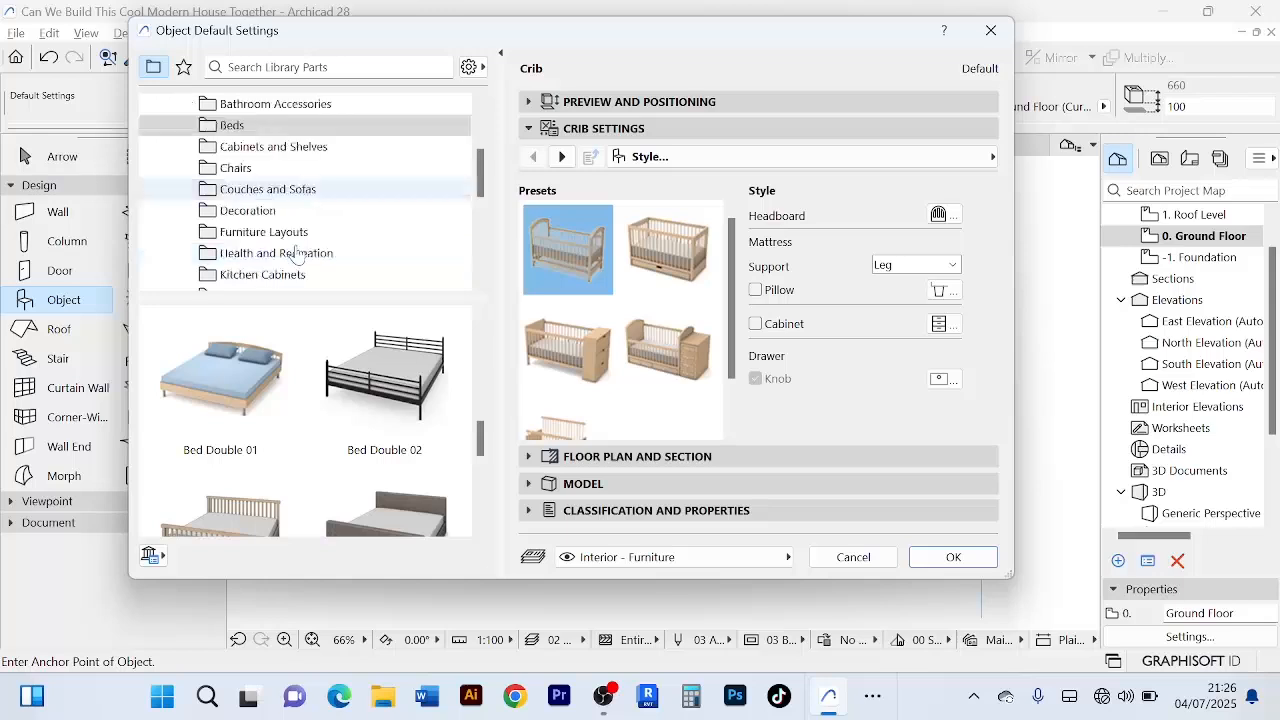
pyautogui.scroll(-2, 294, 258)
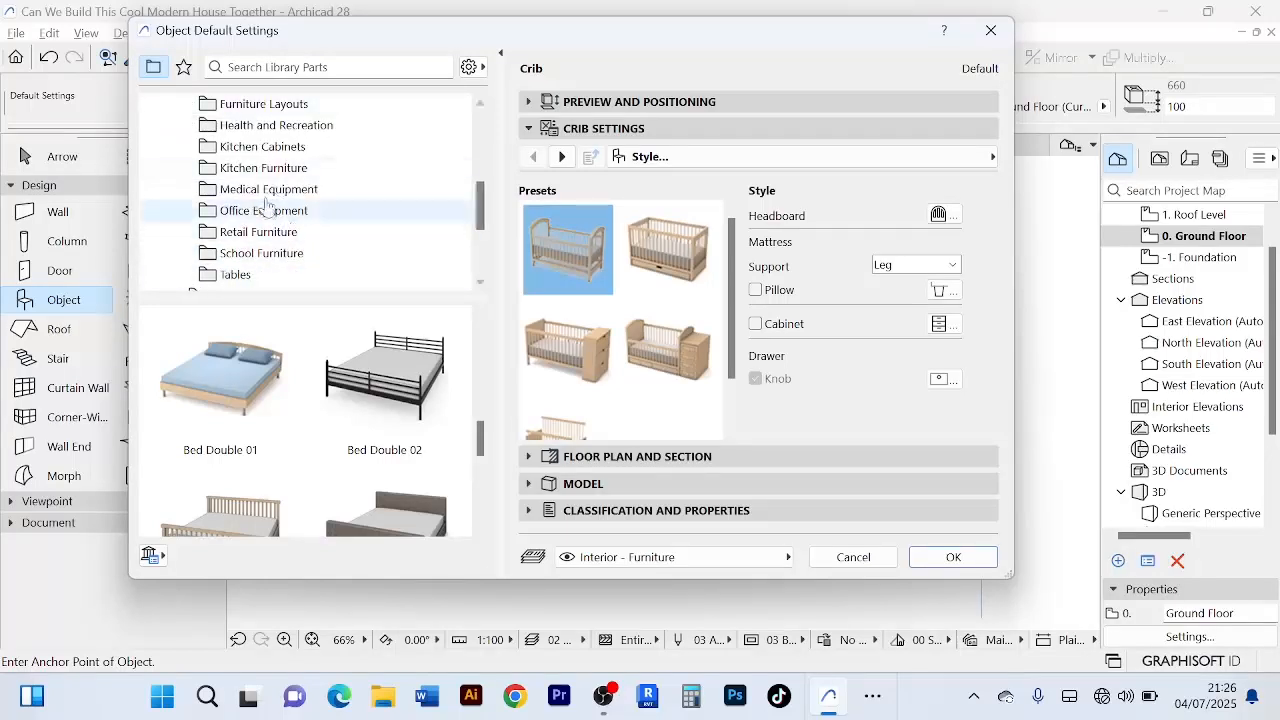
pyautogui.scroll(2, 296, 183)
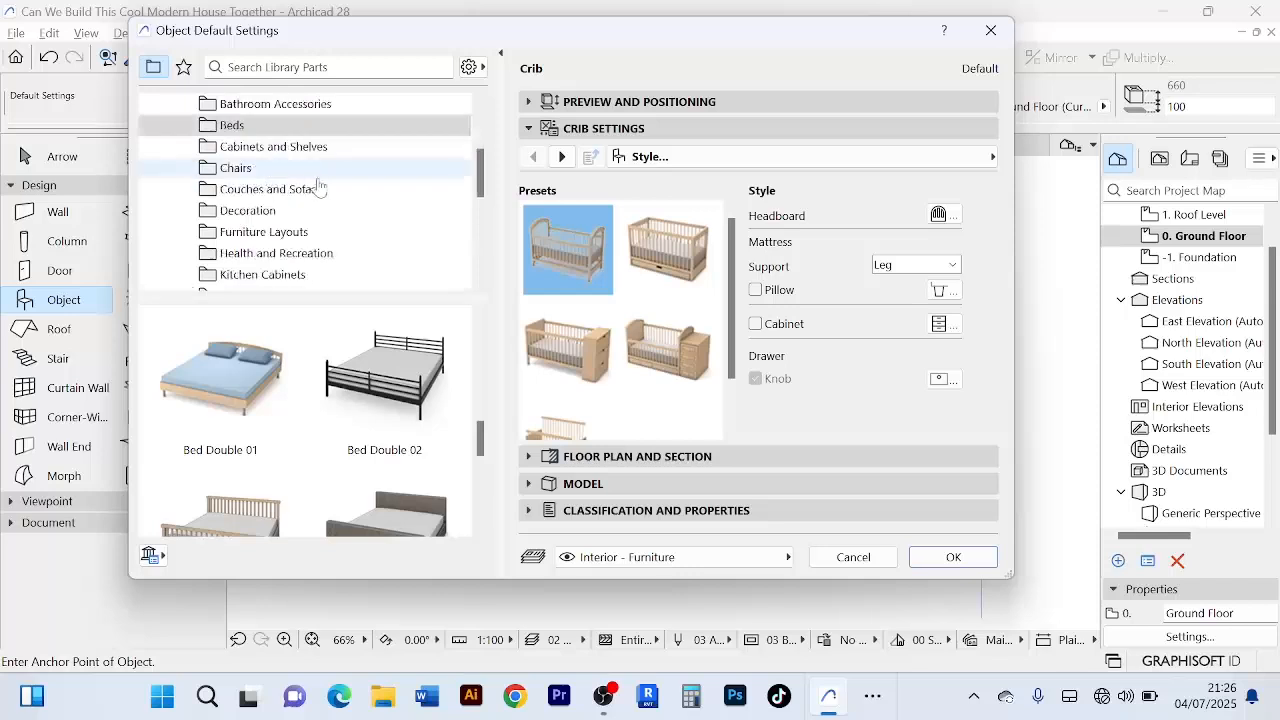
pyautogui.scroll(2, 306, 170)
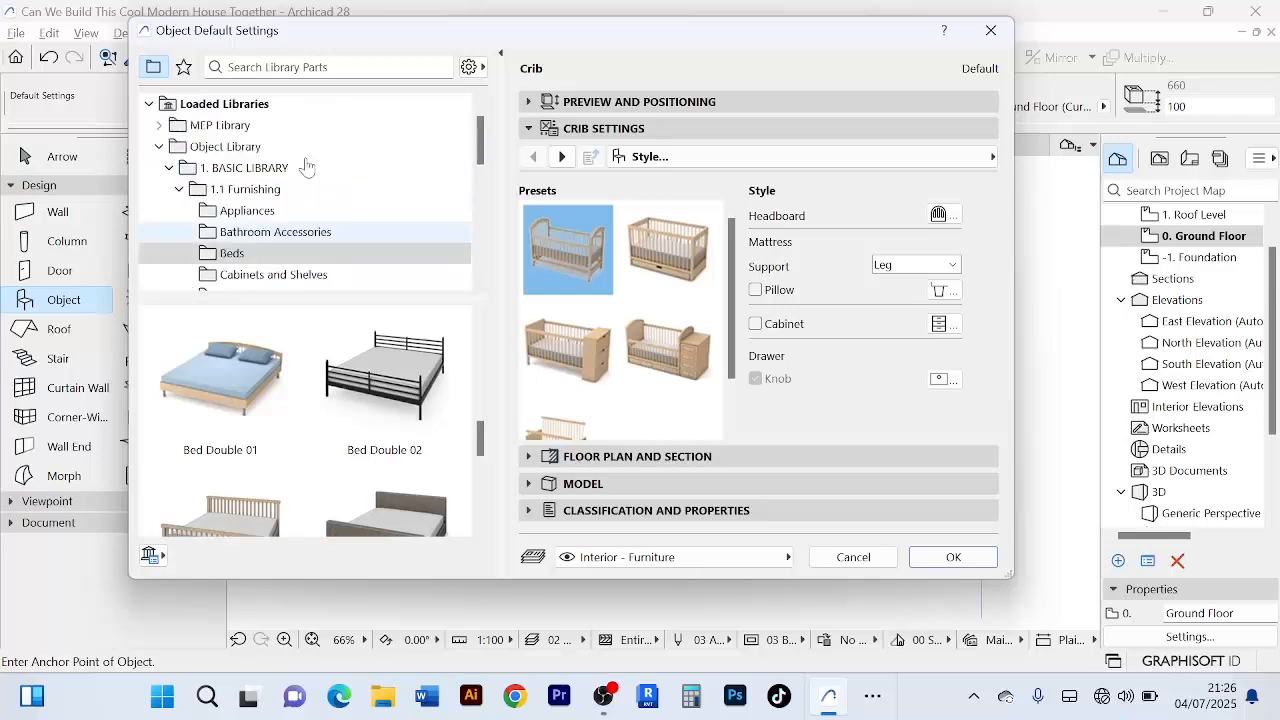
pyautogui.scroll(-5, 312, 230)
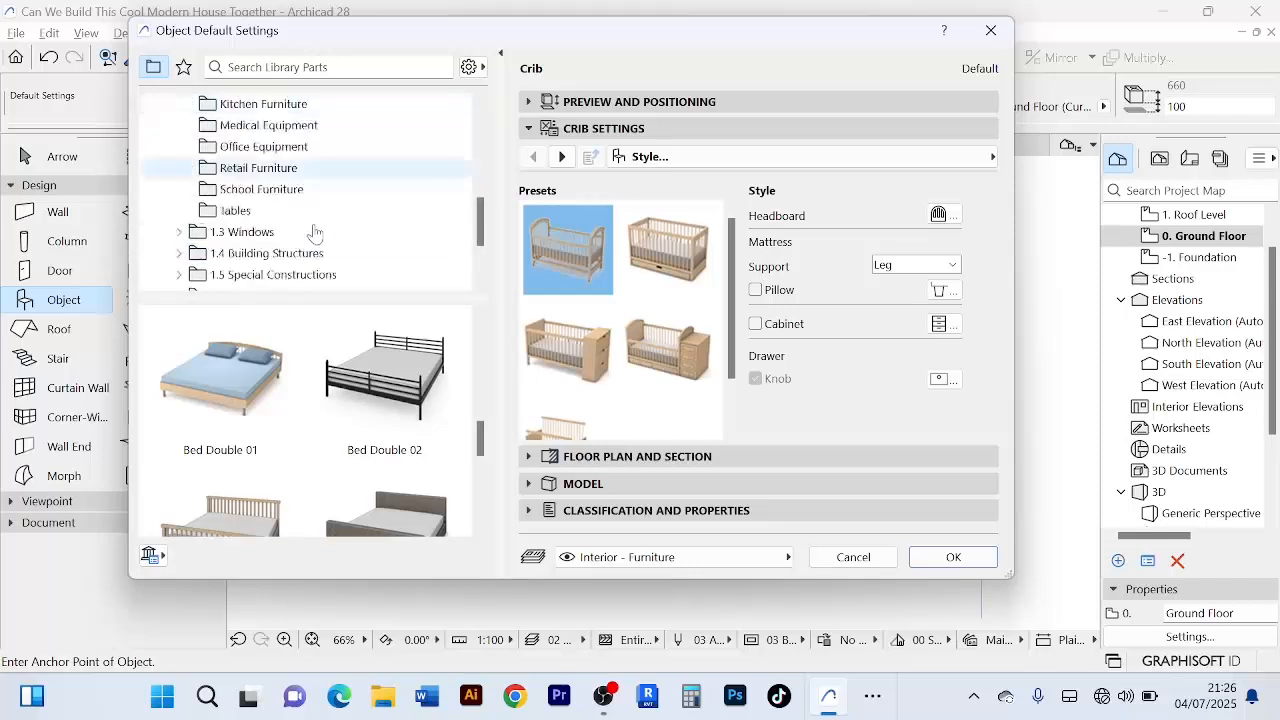
pyautogui.scroll(-1, 331, 247)
pyautogui.scroll(2, 331, 248)
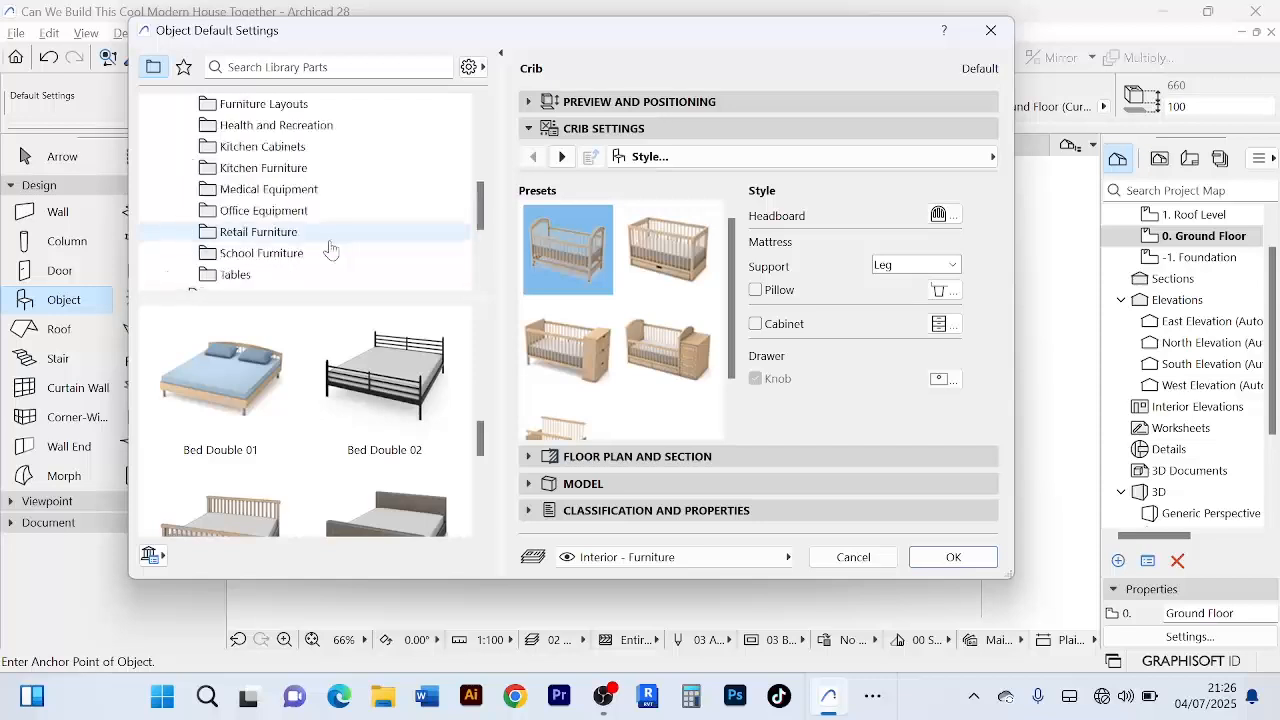
pyautogui.scroll(5, 331, 247)
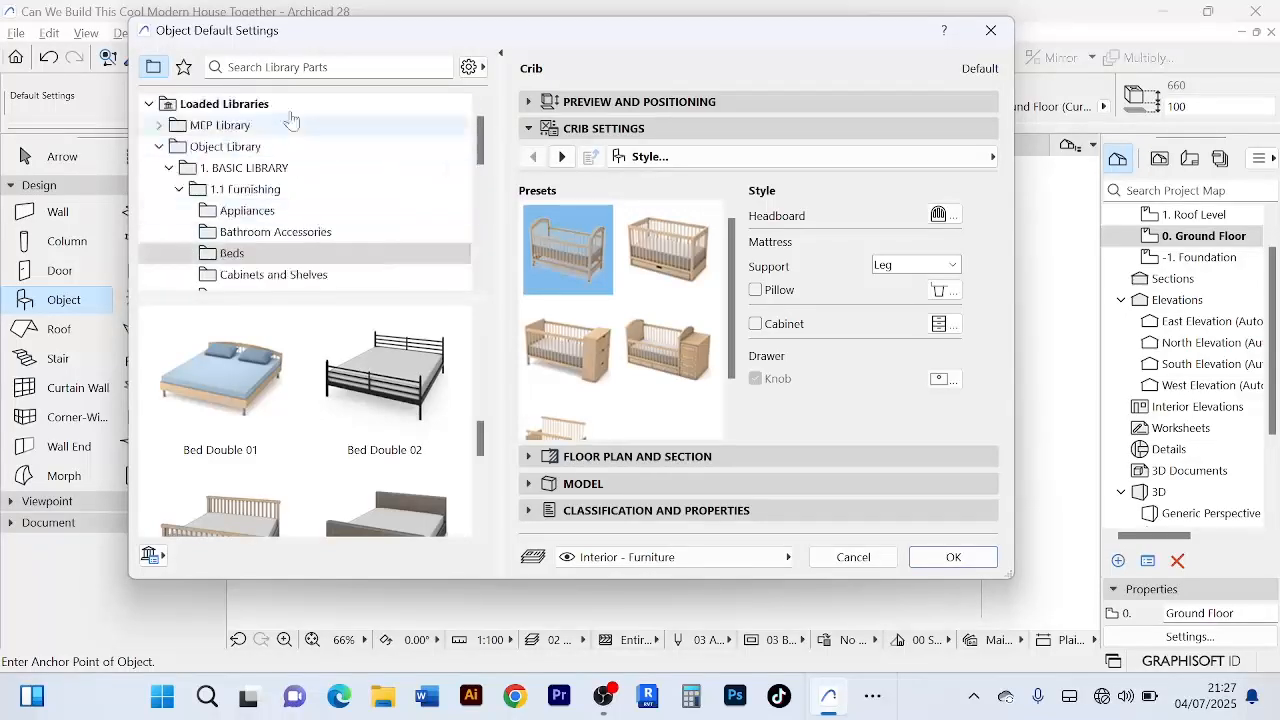
# - Search the library for "stora", choose the Wardrobe 01 object and accept its default settings
pyautogui.write('s')
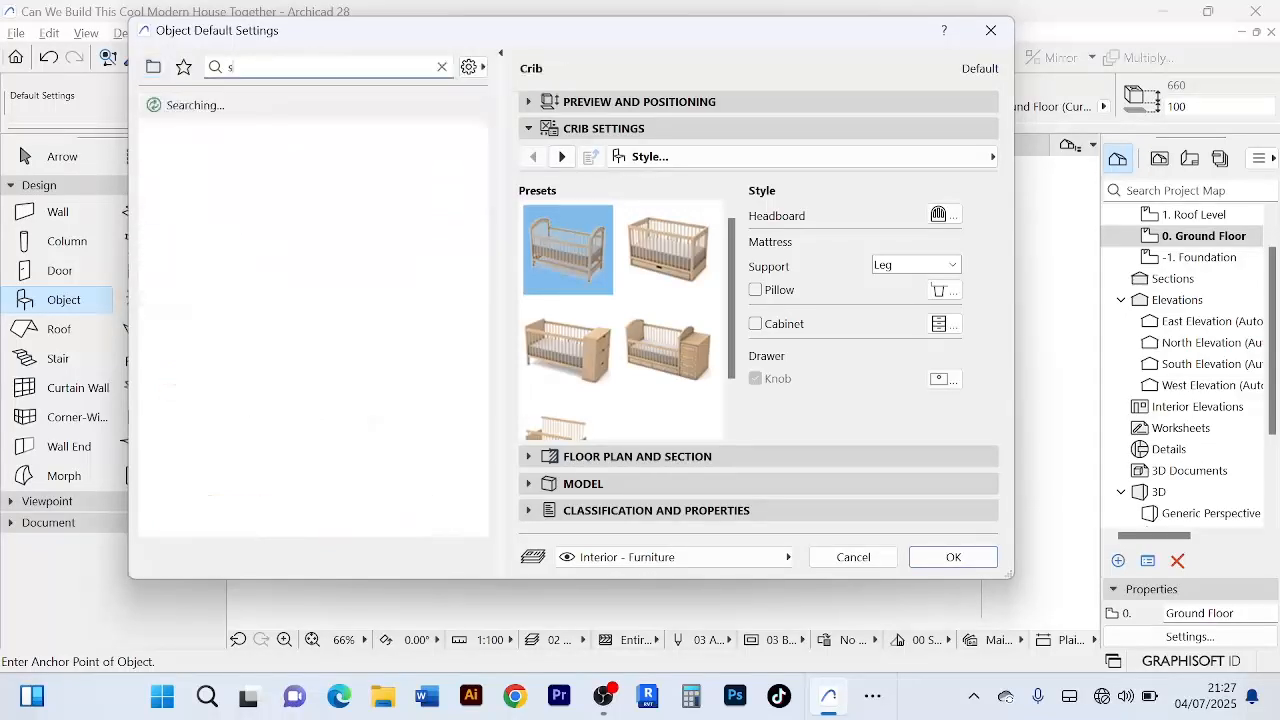
pyautogui.write('tor')
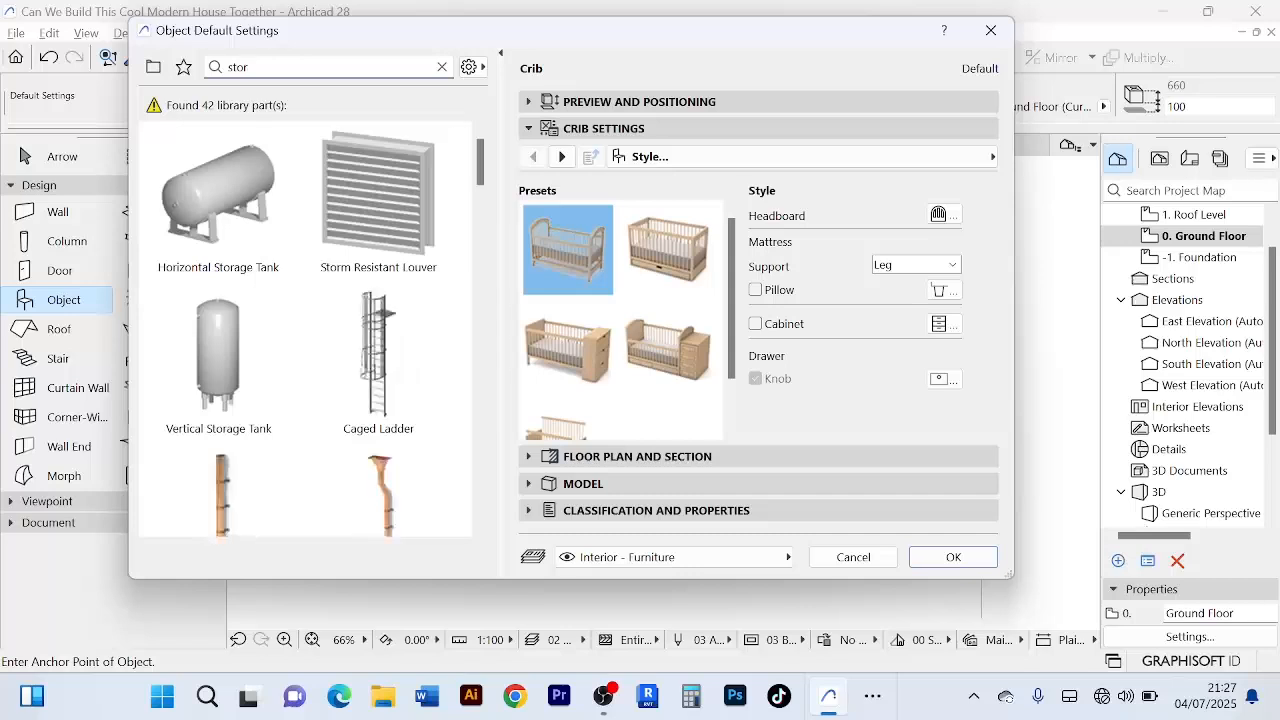
pyautogui.write('a')
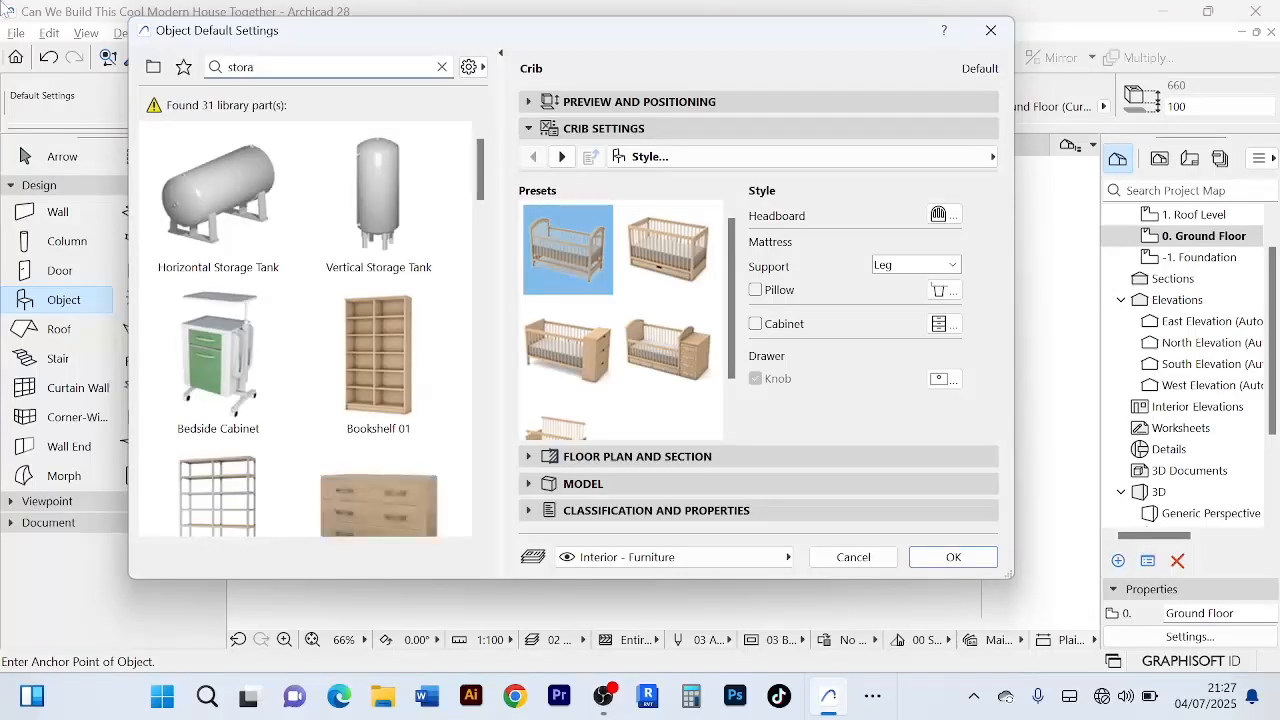
pyautogui.scroll(-1, 347, 403)
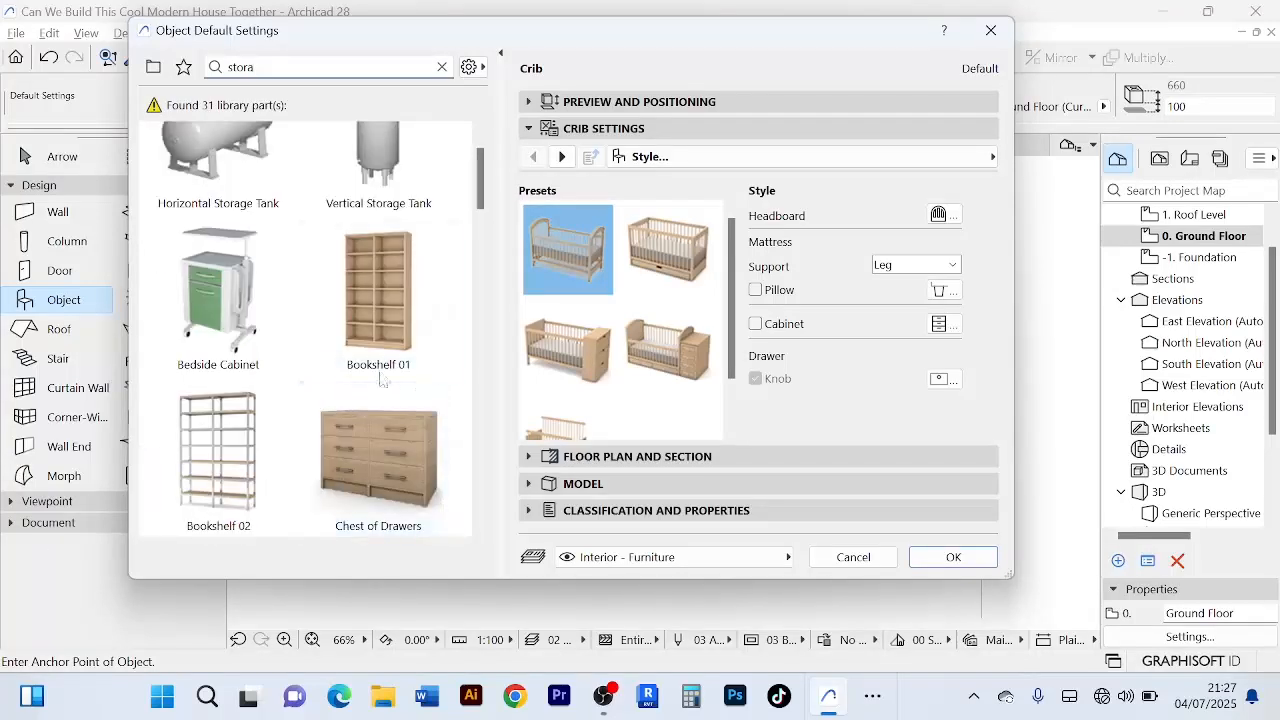
pyautogui.scroll(-1, 410, 447)
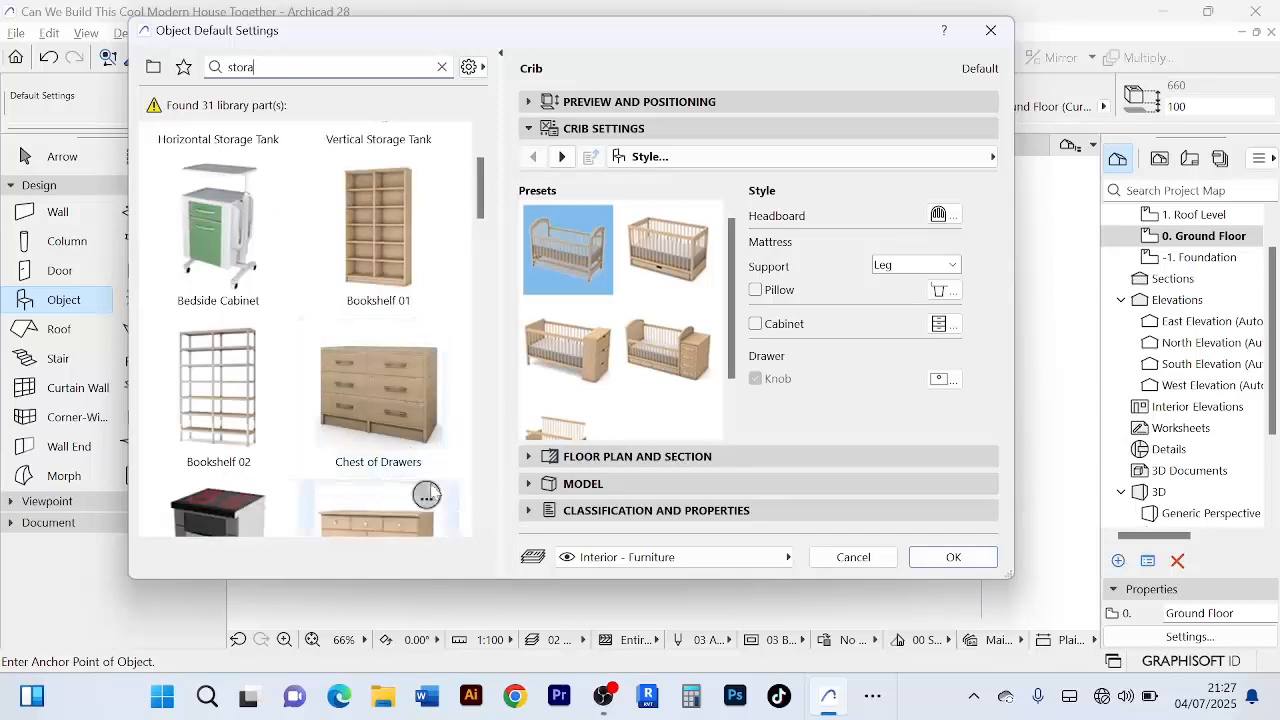
pyautogui.scroll(-3, 400, 480)
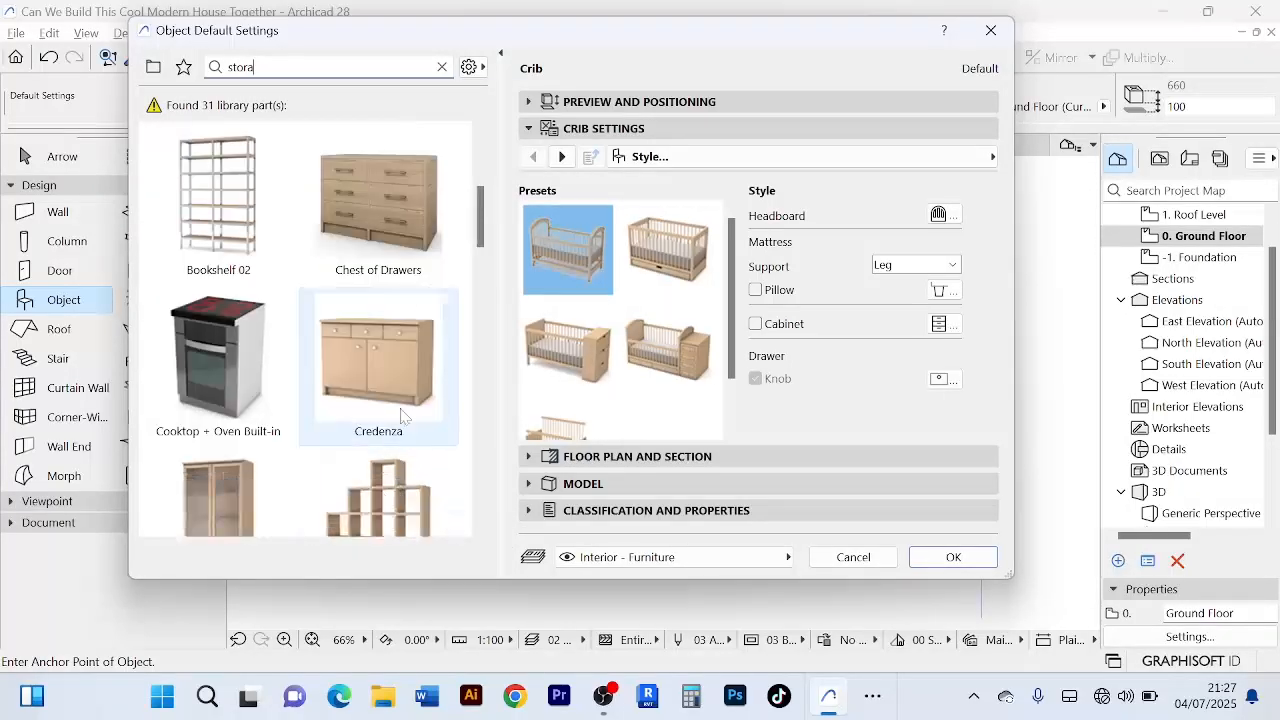
pyautogui.scroll(-1, 400, 420)
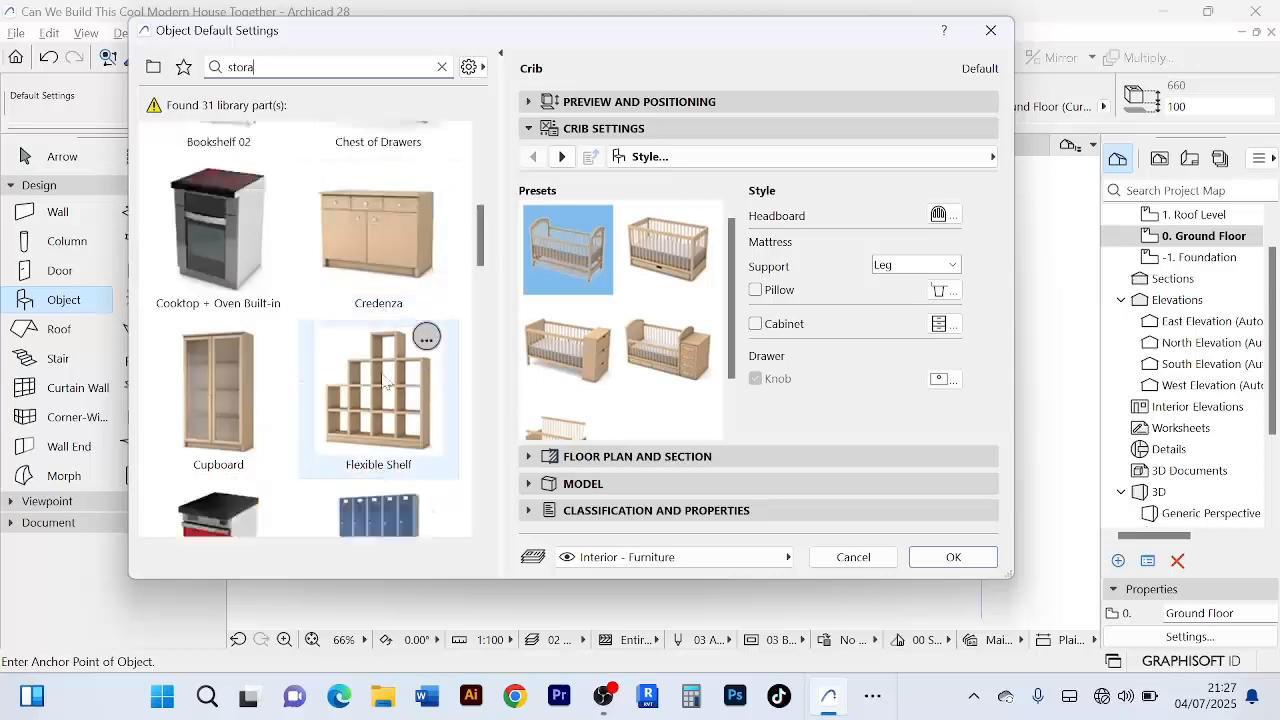
pyautogui.scroll(-1, 384, 379)
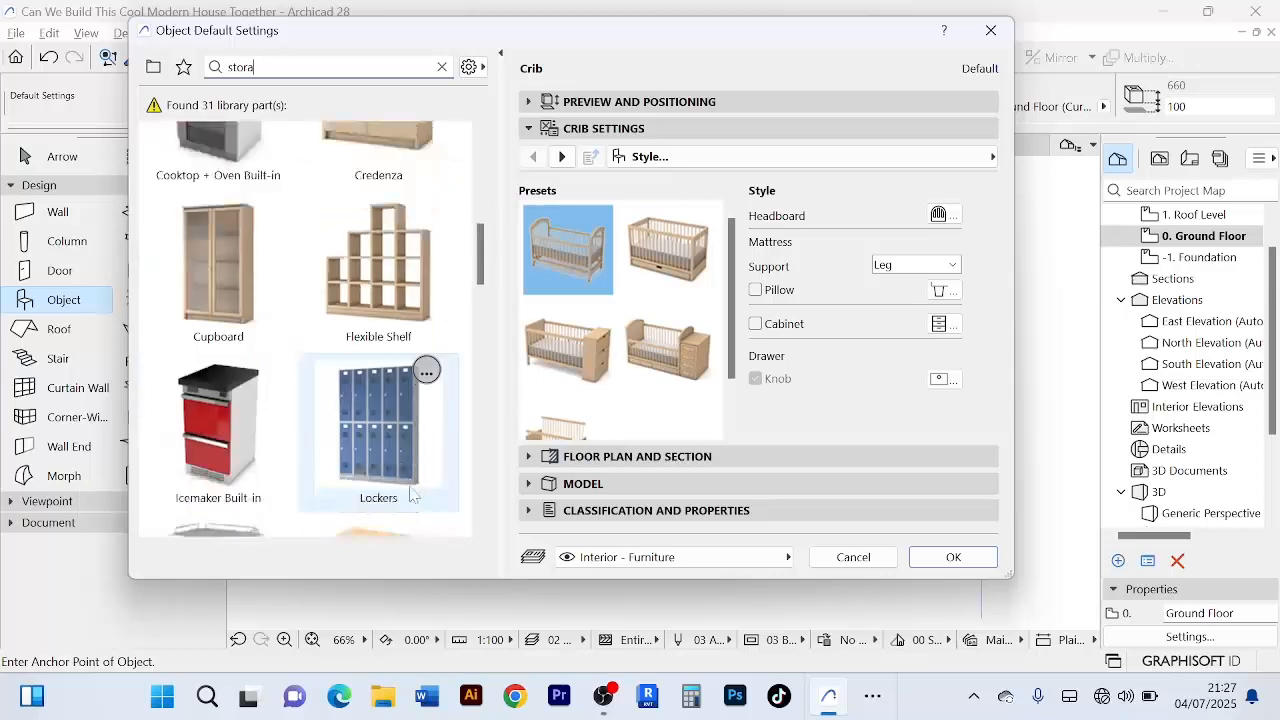
pyautogui.scroll(-3, 420, 430)
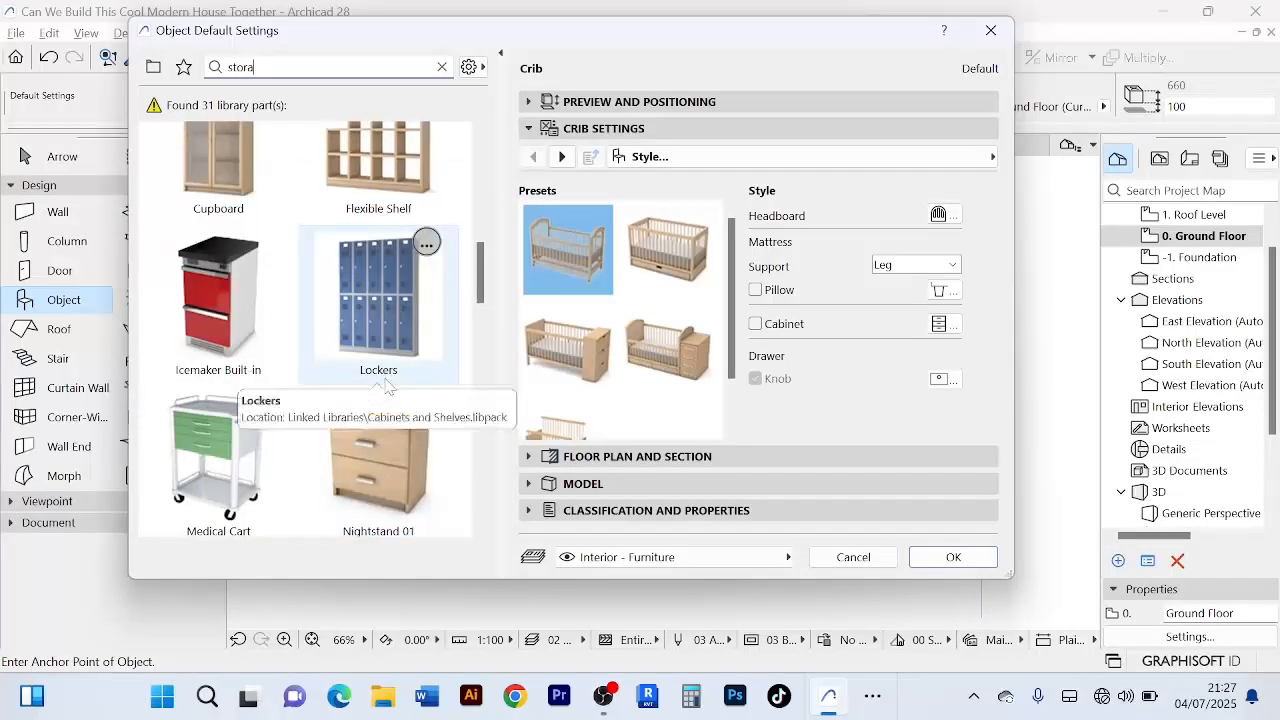
pyautogui.scroll(-2, 390, 430)
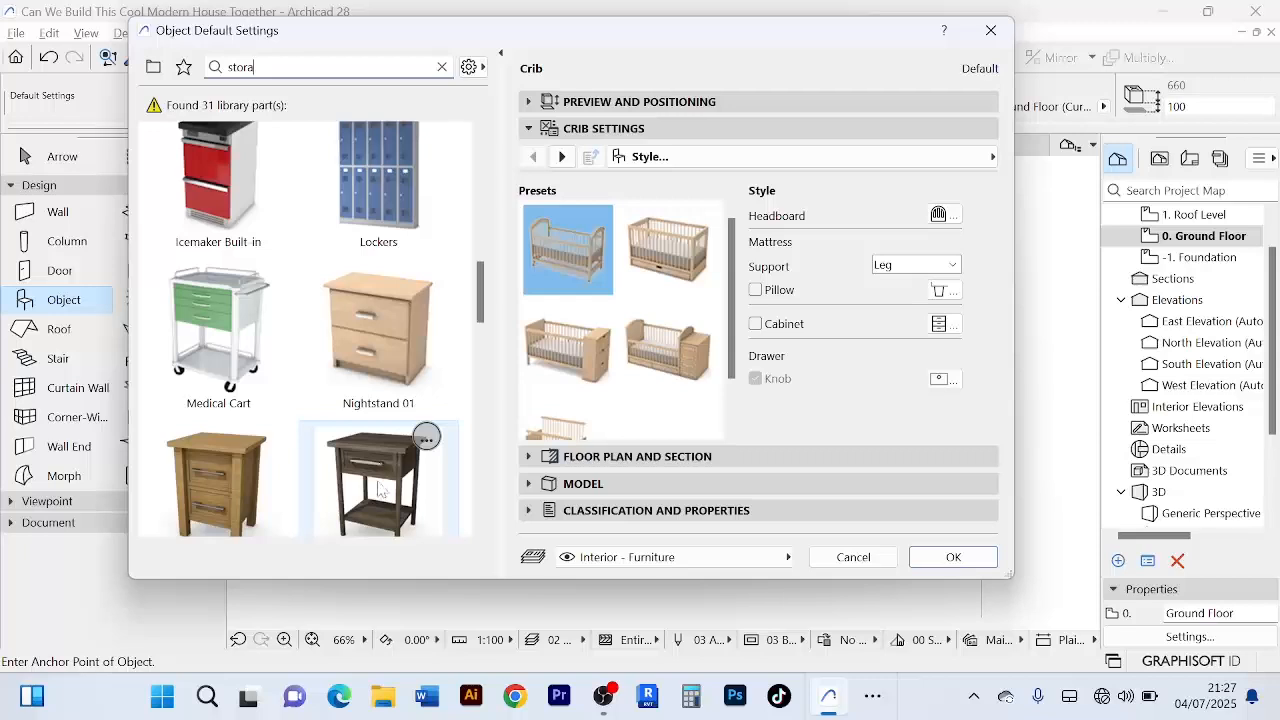
pyautogui.scroll(-2, 379, 489)
pyautogui.scroll(-1, 414, 520)
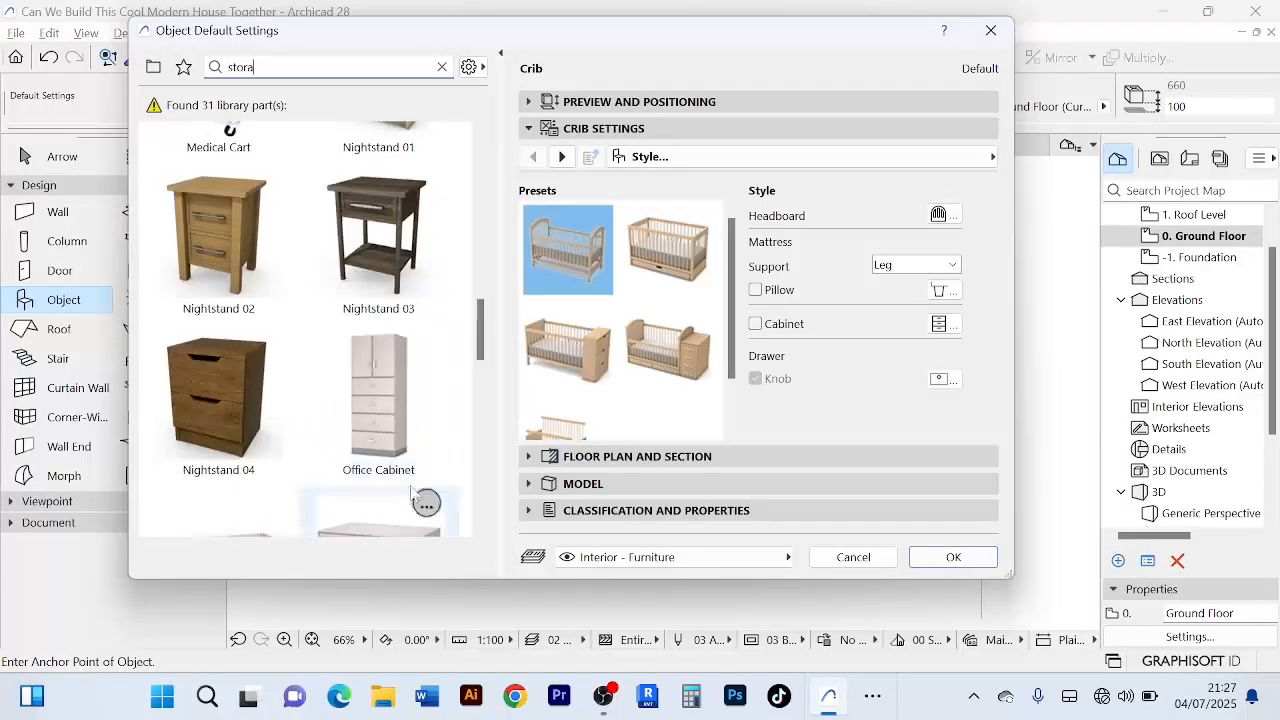
pyautogui.scroll(-1, 400, 480)
pyautogui.scroll(-3, 400, 470)
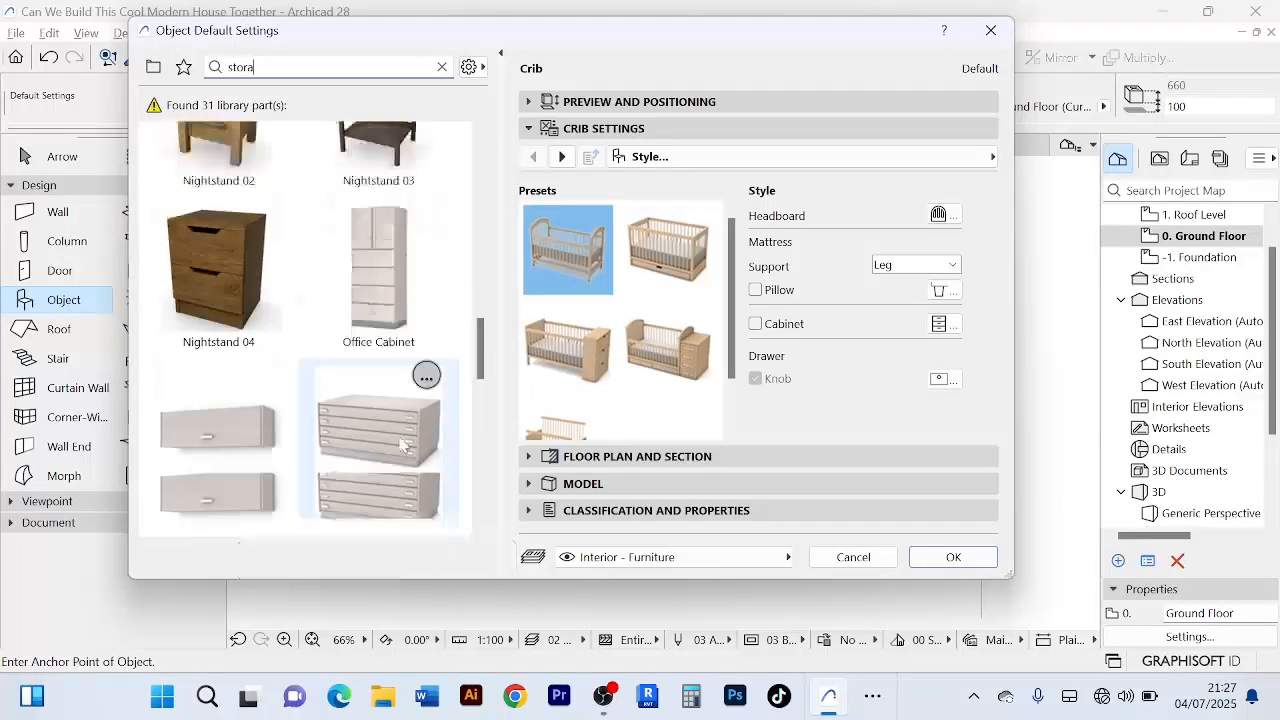
pyautogui.scroll(-1, 396, 462)
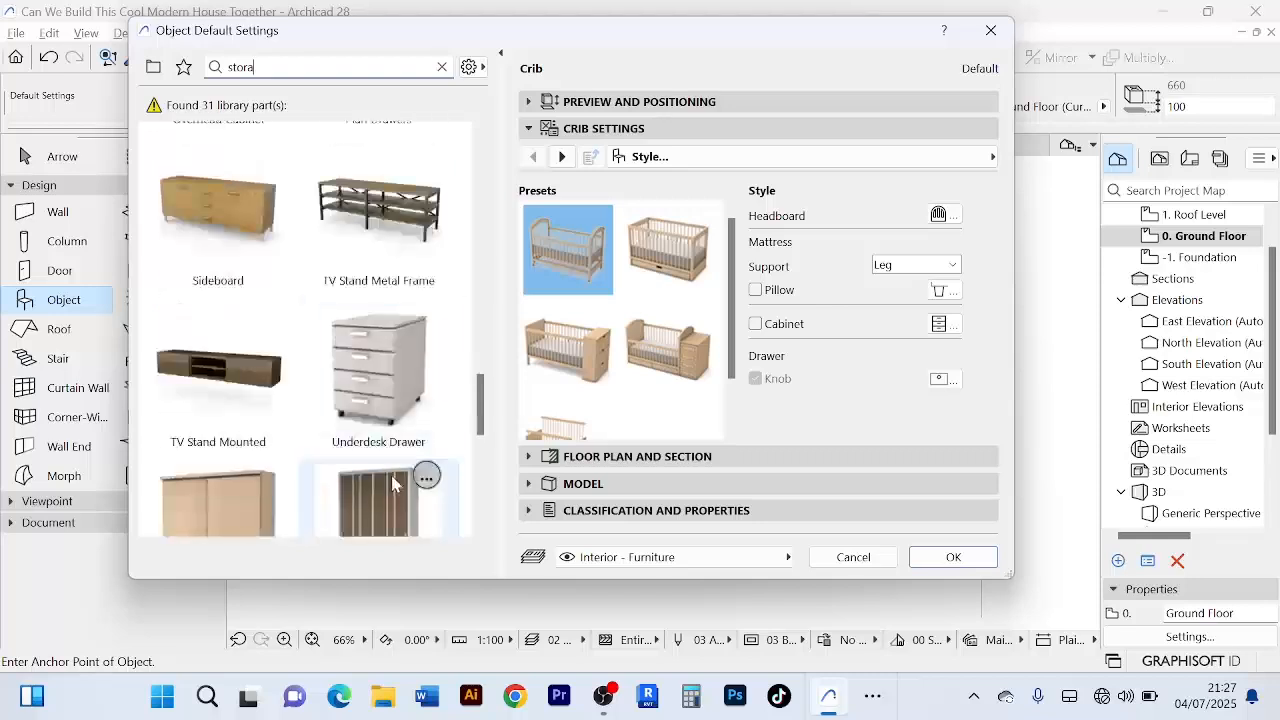
pyautogui.scroll(-1, 400, 470)
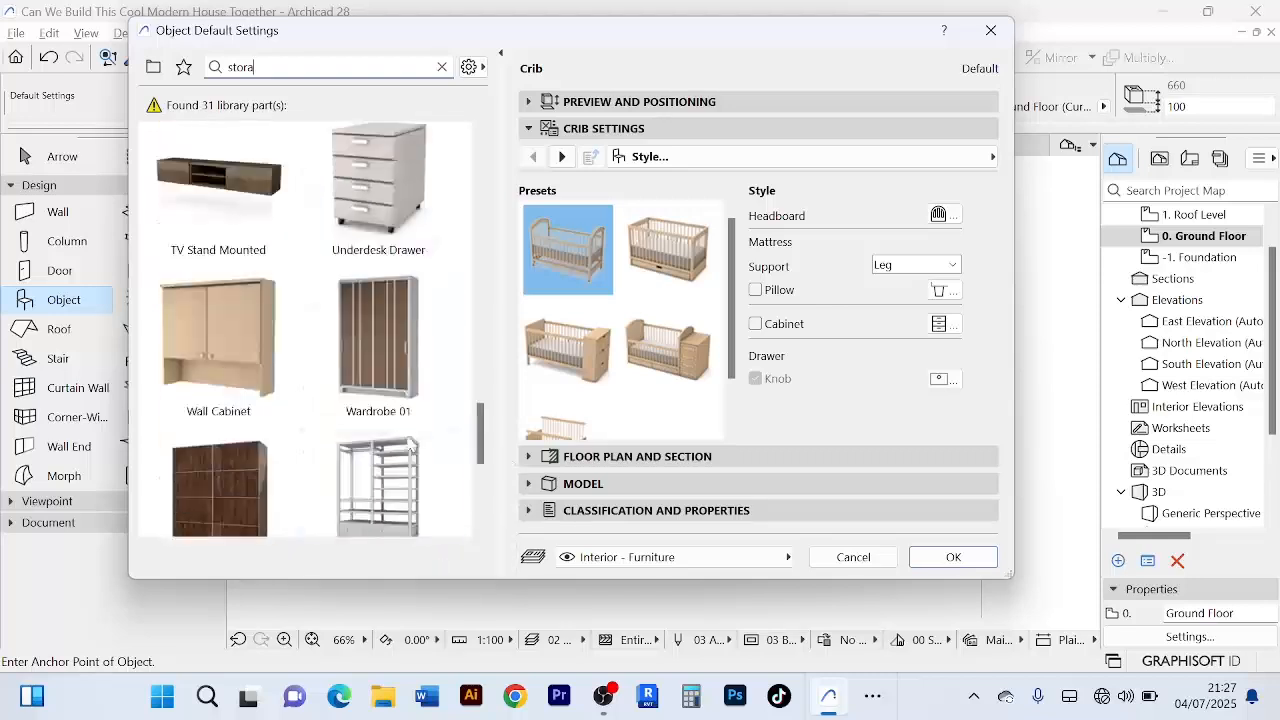
pyautogui.click(404, 389)
pyautogui.scroll(-1, 411, 397)
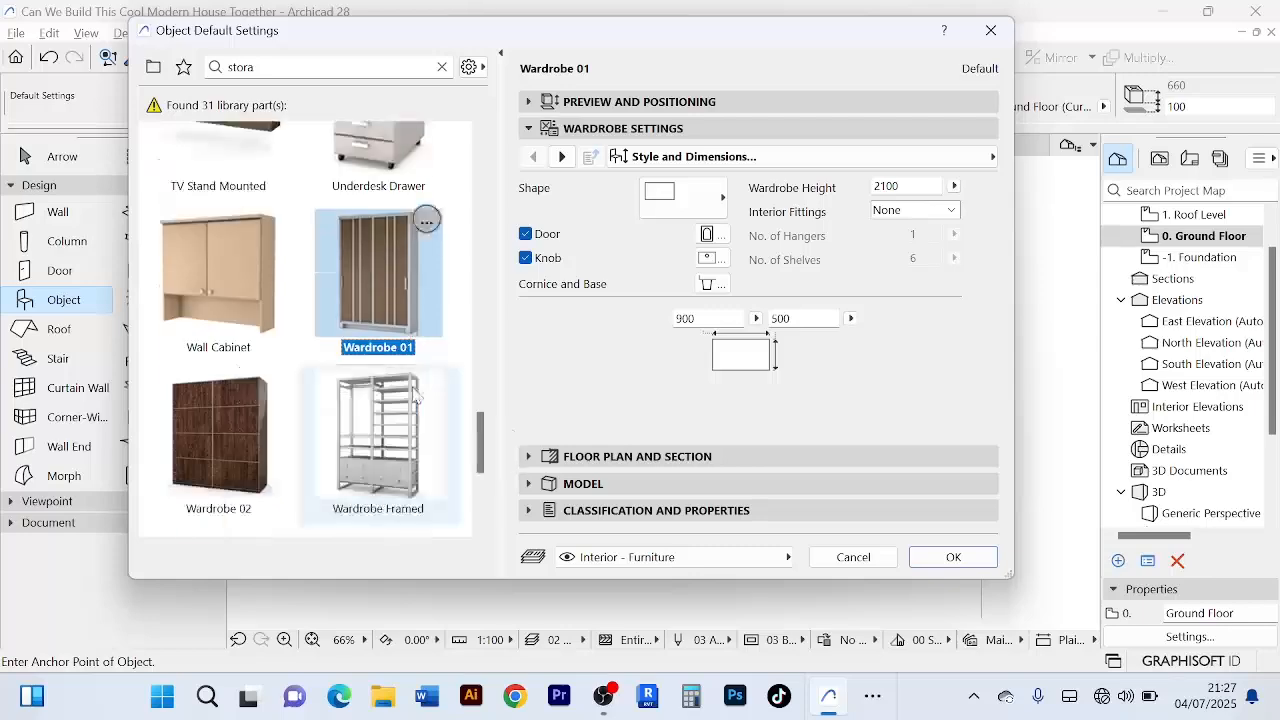
pyautogui.click(955, 561)
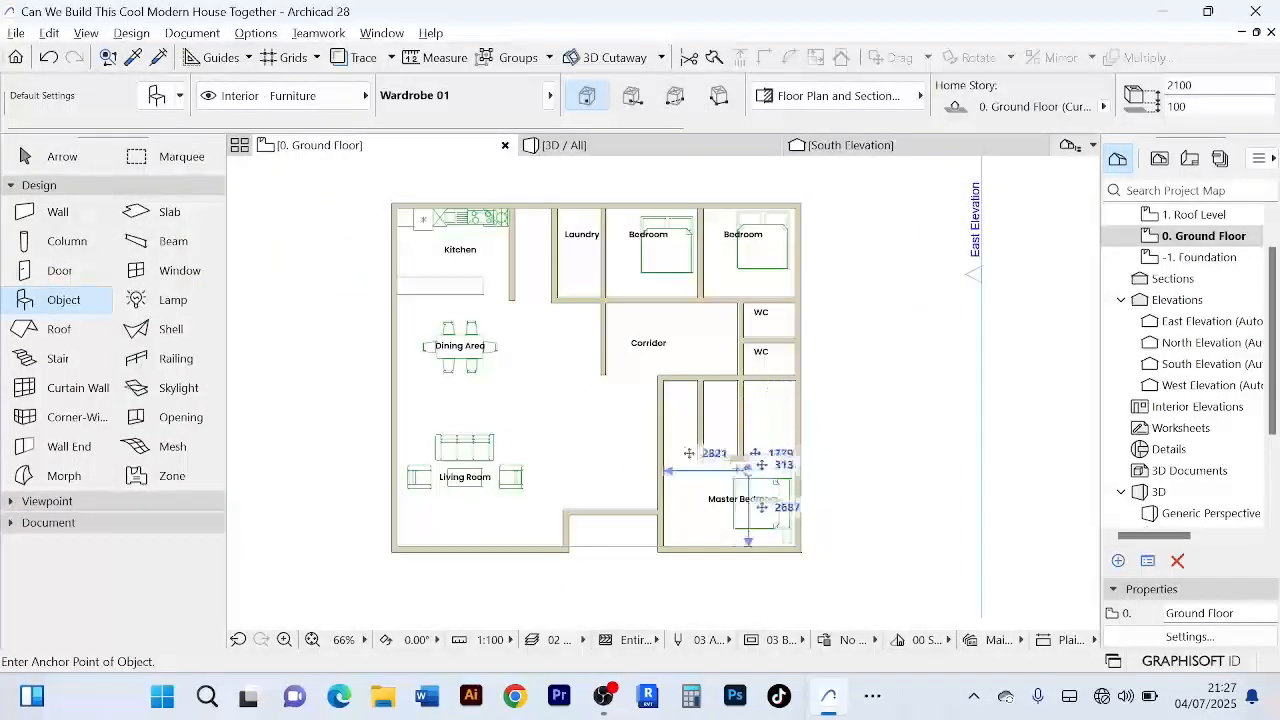
# - Place a Wardrobe 01 at the north wall of the narrow middle room between the Corridor and the Master Bedroom
pyautogui.scroll(2, 705, 451)
pyautogui.scroll(4, 705, 451)
pyautogui.scroll(-4, 700, 410)
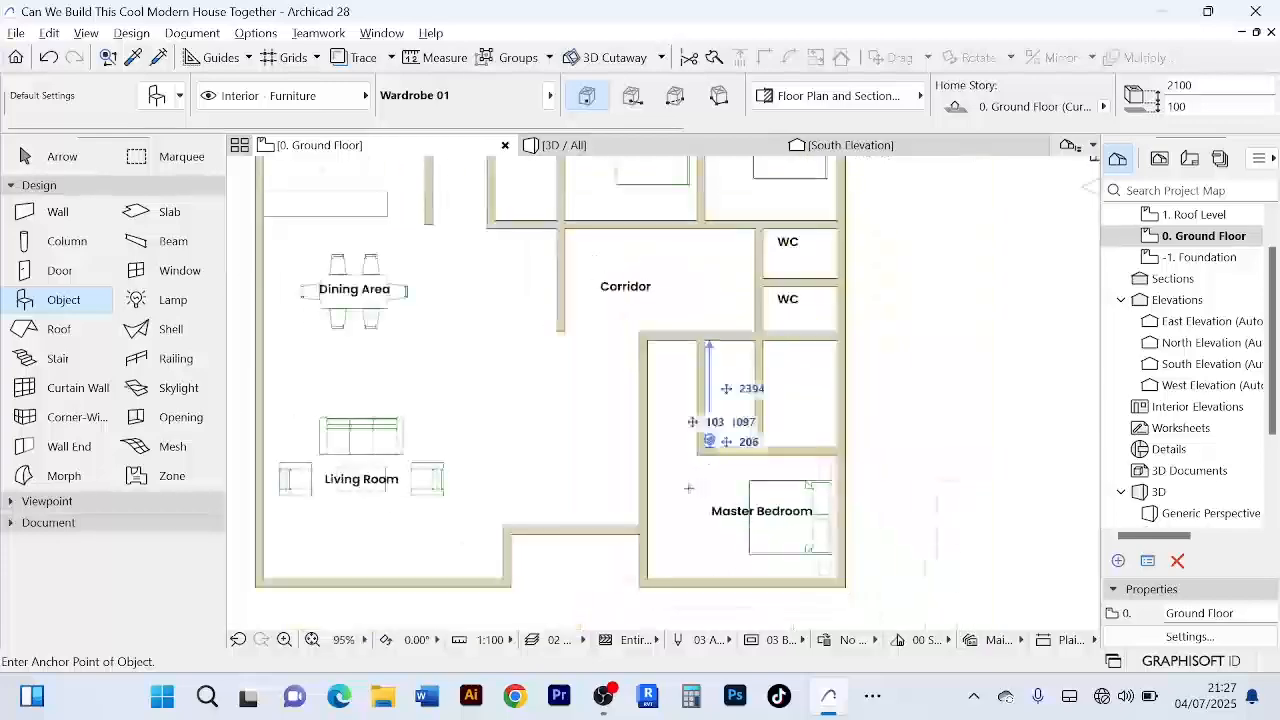
pyautogui.scroll(-2, 737, 363)
pyautogui.scroll(5, 735, 365)
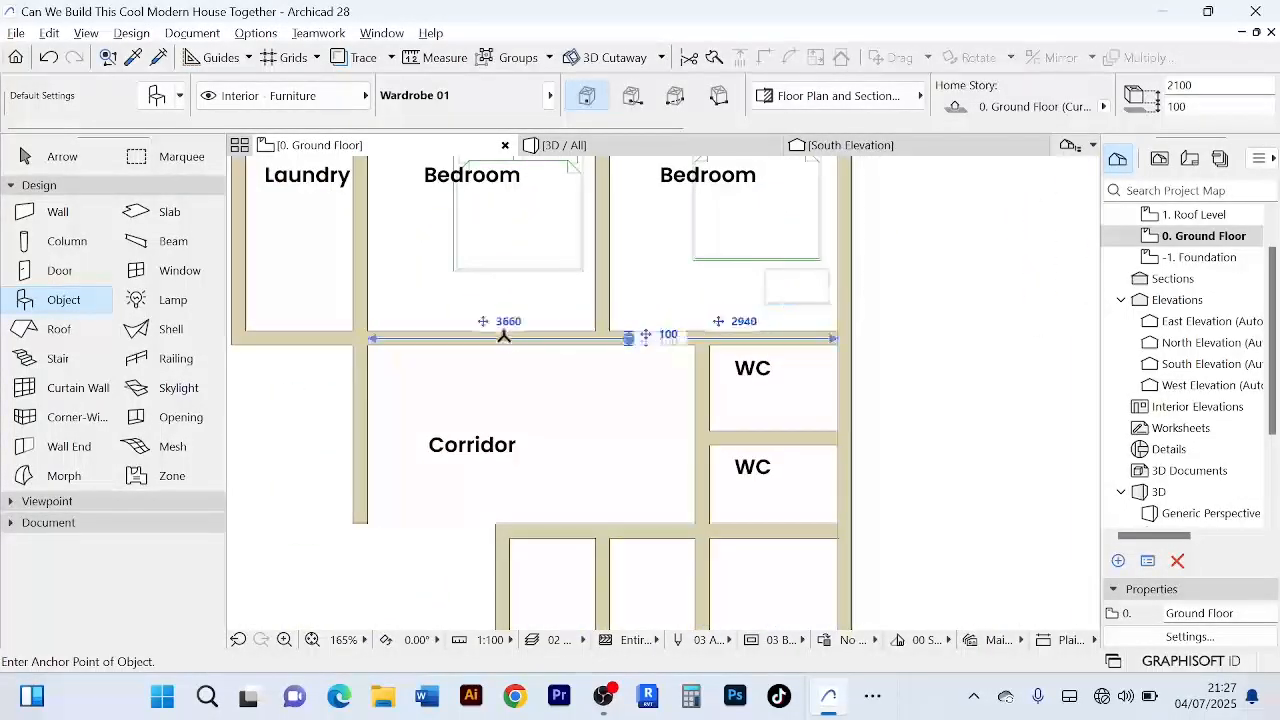
pyautogui.moveTo(608, 400); pyautogui.dragTo(531, 229, button='middle')
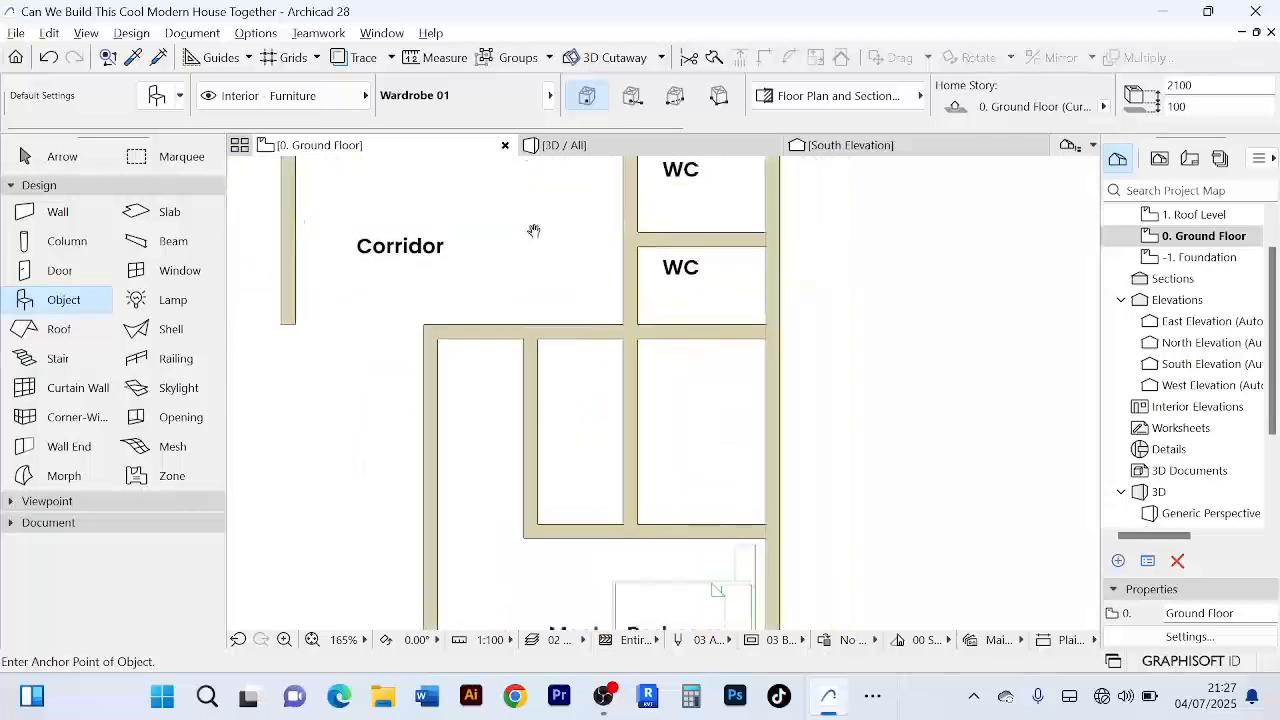
pyautogui.scroll(2, 564, 360)
pyautogui.scroll(-4, 566, 354)
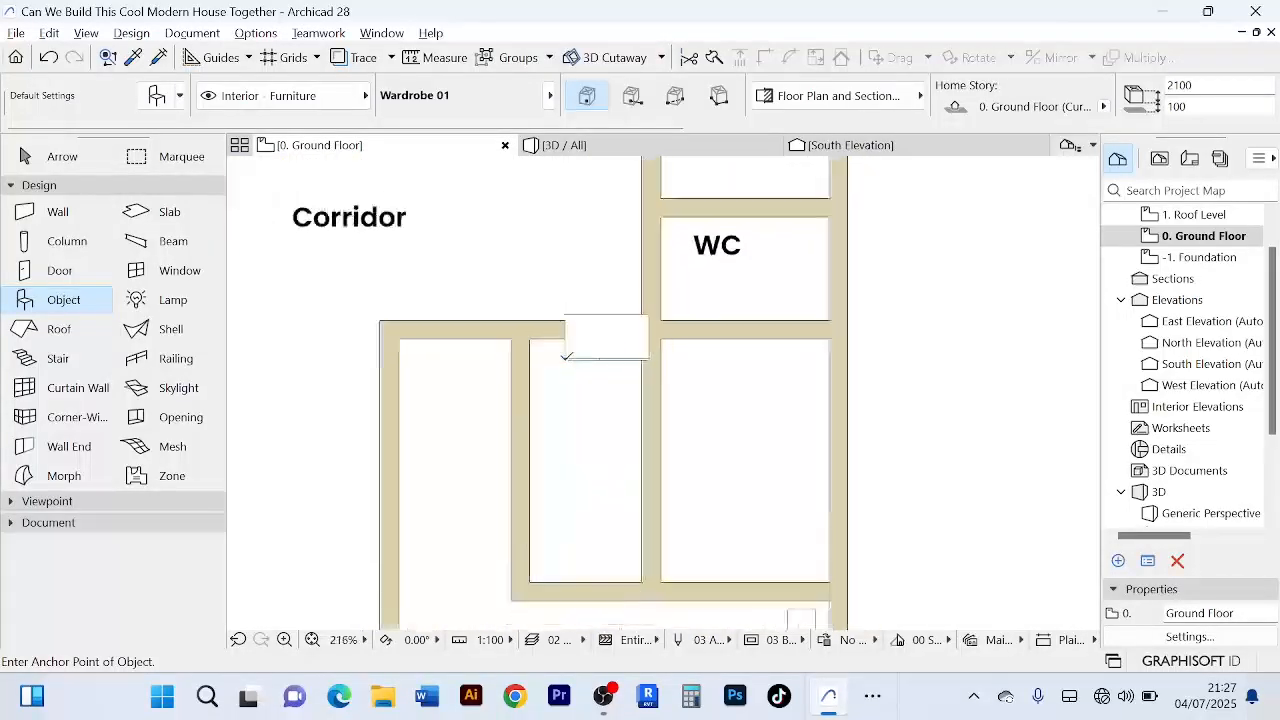
# - Move the wardrobe in the narrow middle room flush against its north and east walls, about 300 mm from the west wall
pyautogui.click(60, 157)
pyautogui.scroll(5, 586, 371)
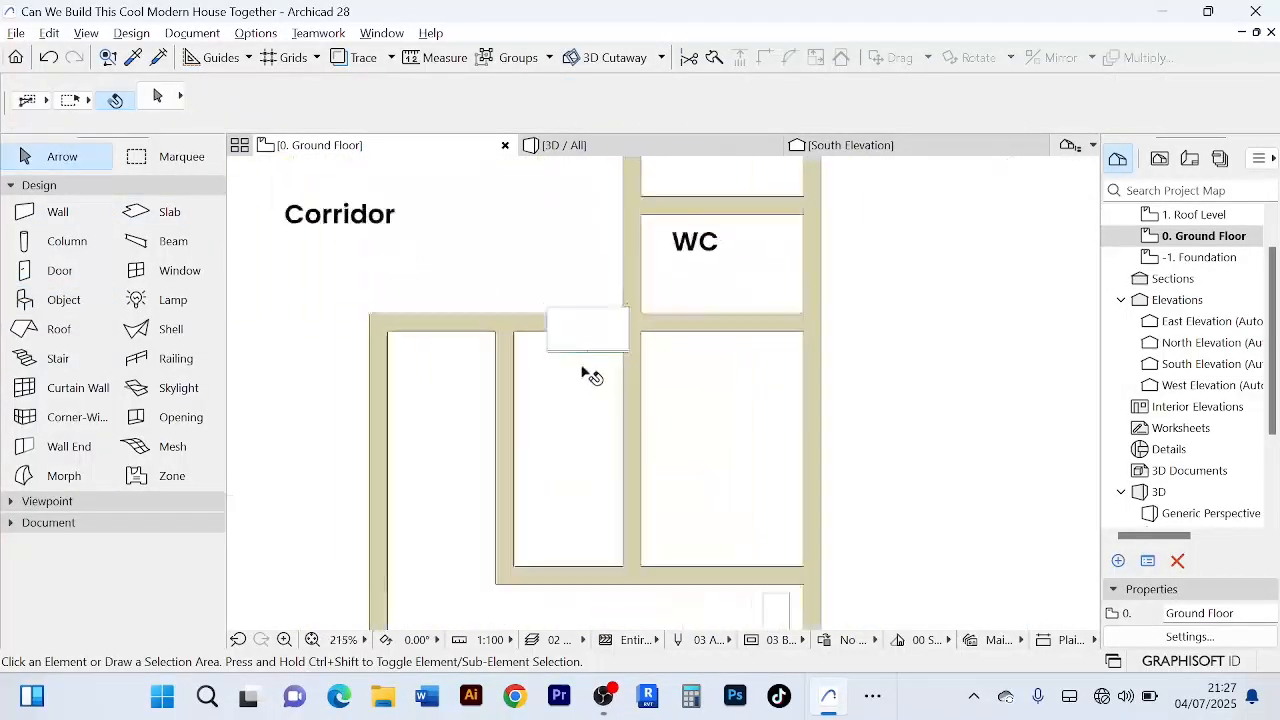
pyautogui.click(600, 332)
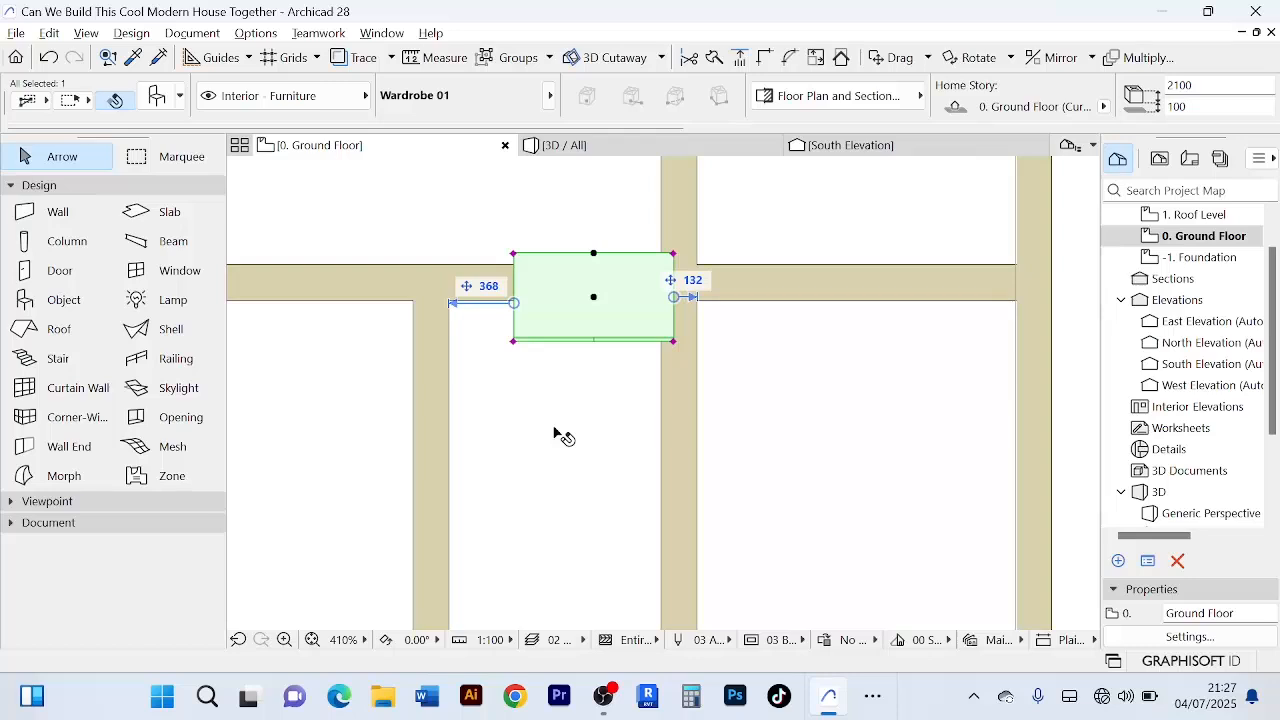
pyautogui.hotkey('ctrl', 'd')
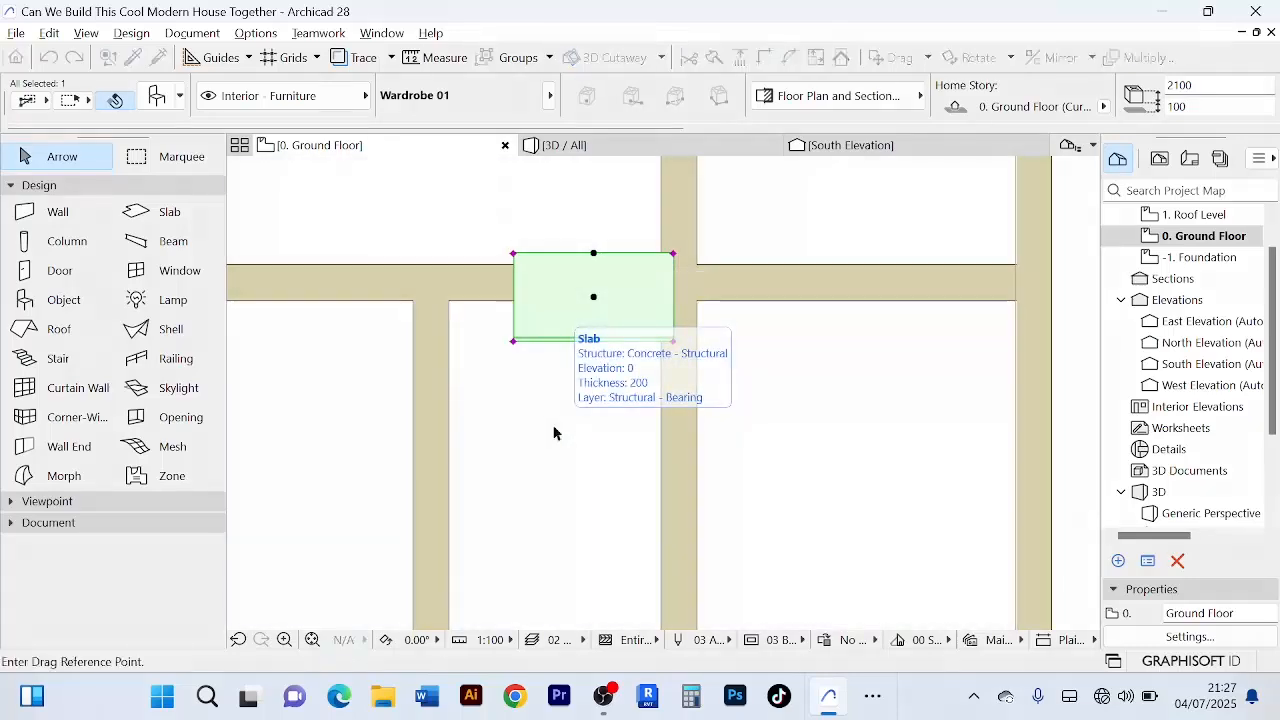
pyautogui.click(595, 300)
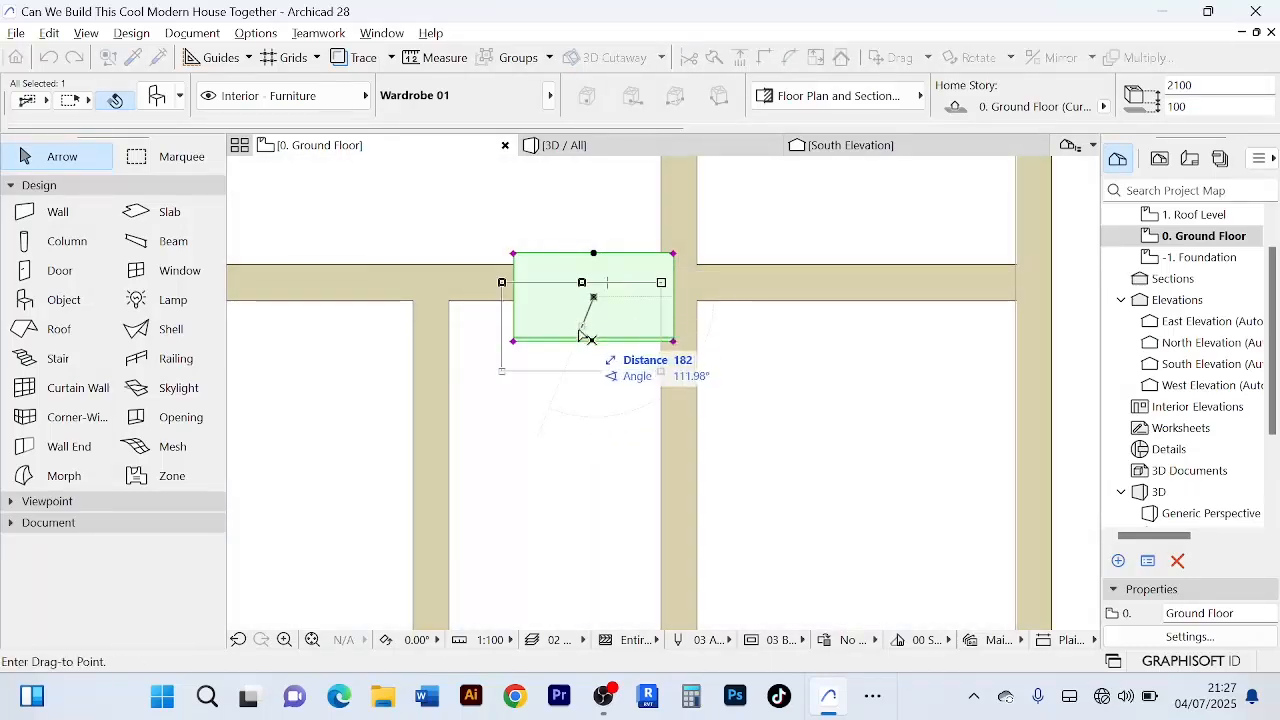
pyautogui.click(604, 338)
pyautogui.scroll(1, 605, 330)
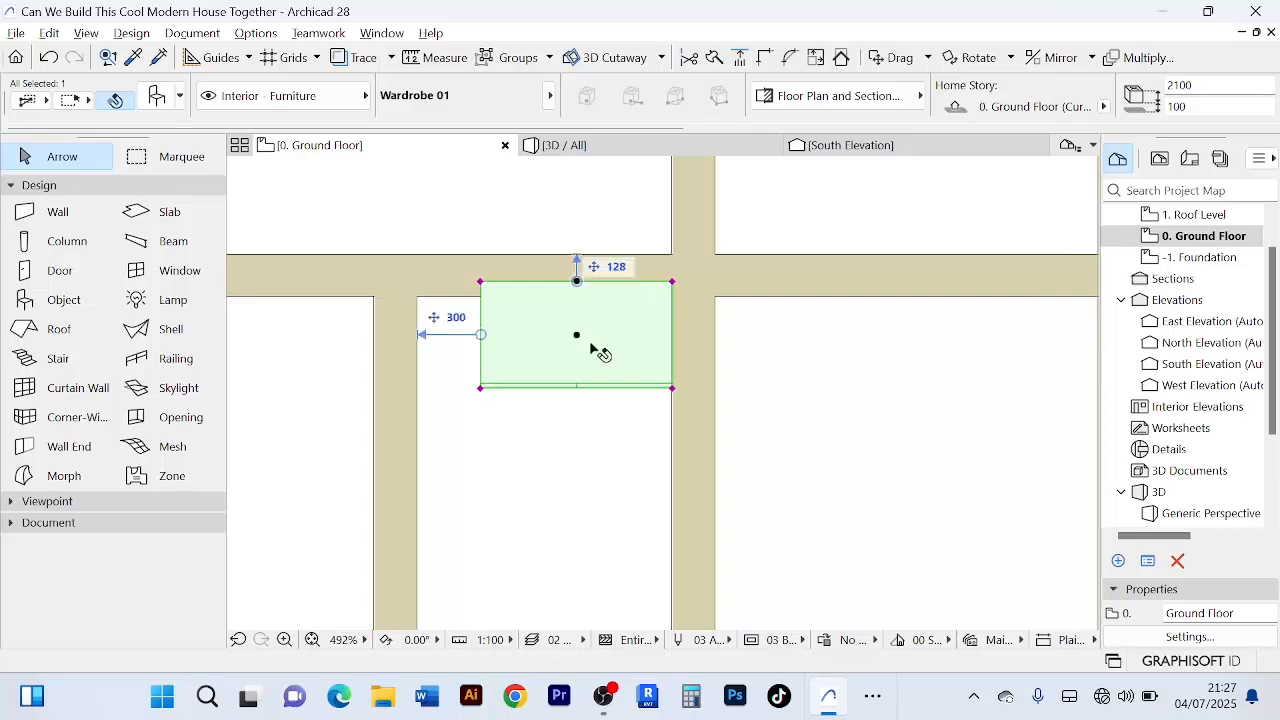
pyautogui.moveTo(577, 340); pyautogui.dragTo(583, 357)
pyautogui.scroll(2, 595, 350)
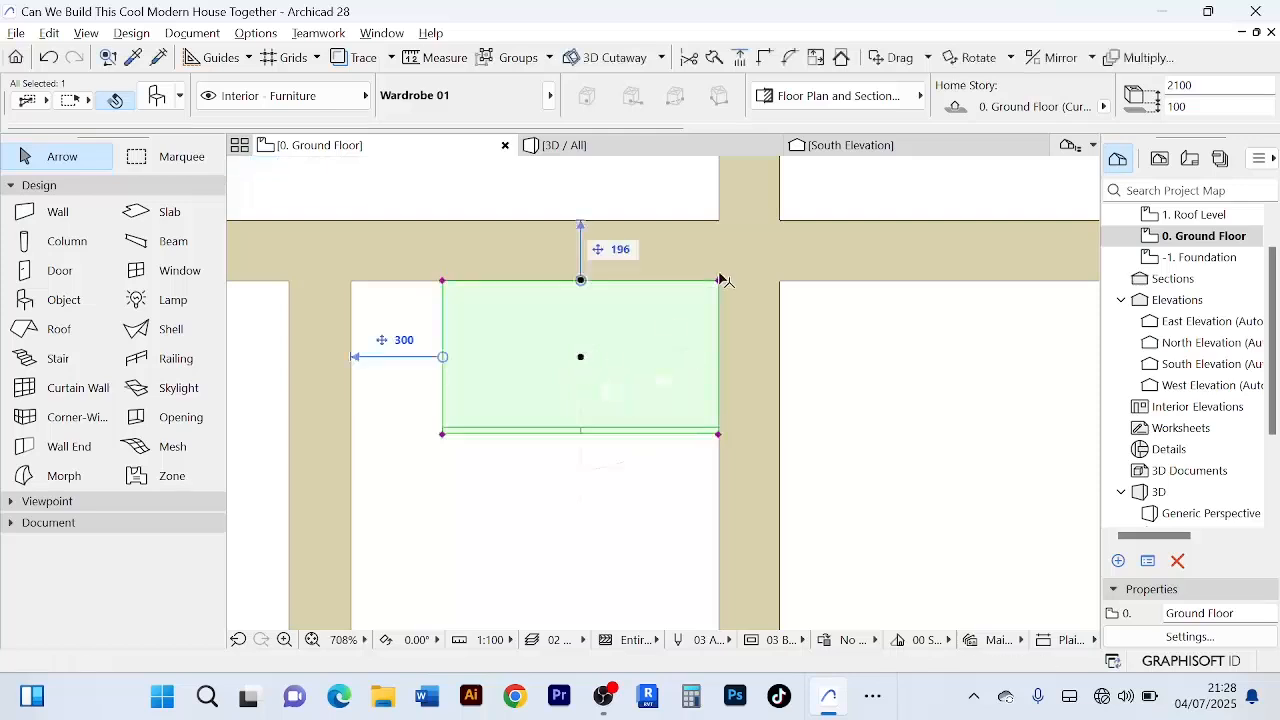
# - Stretch the wardrobe's northwest corner to the west wall so it spans the full width of the narrow room
pyautogui.scroll(7, 720, 290)
pyautogui.scroll(3, 722, 292)
pyautogui.scroll(-9, 726, 281)
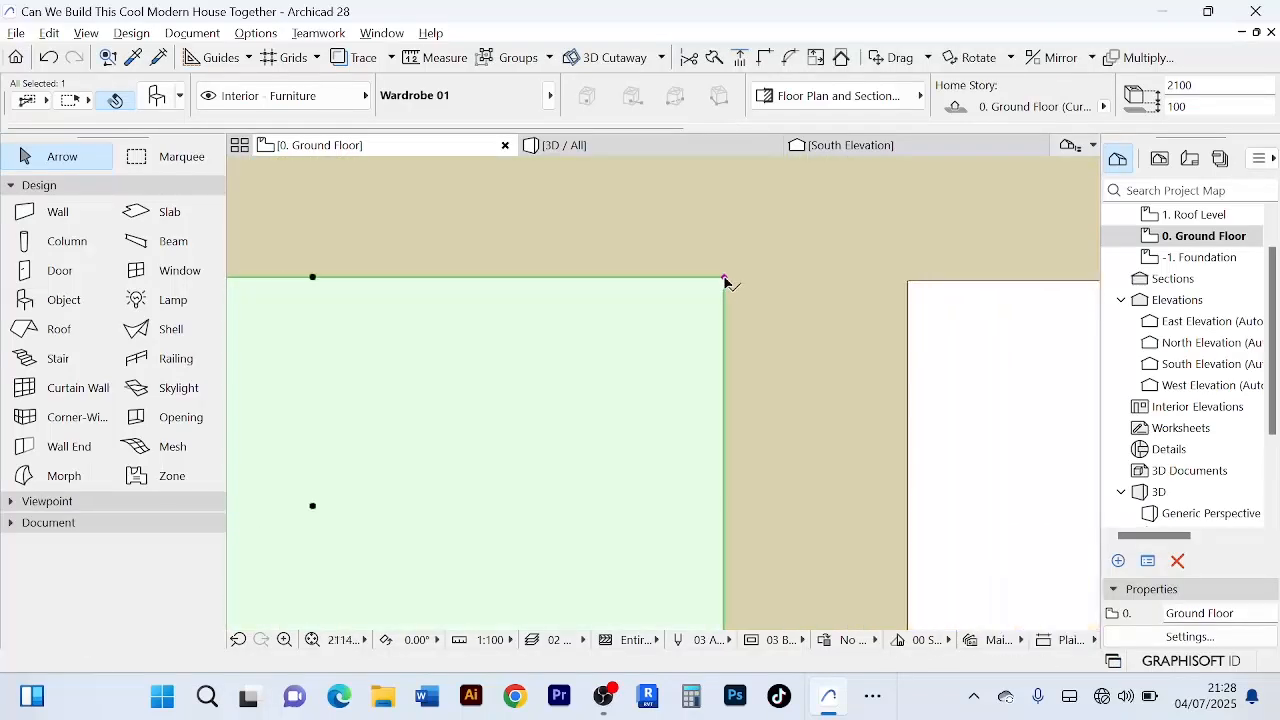
pyautogui.scroll(-3, 317, 303)
pyautogui.moveTo(328, 304); pyautogui.dragTo(511, 298, button='middle')
pyautogui.scroll(3, 511, 296)
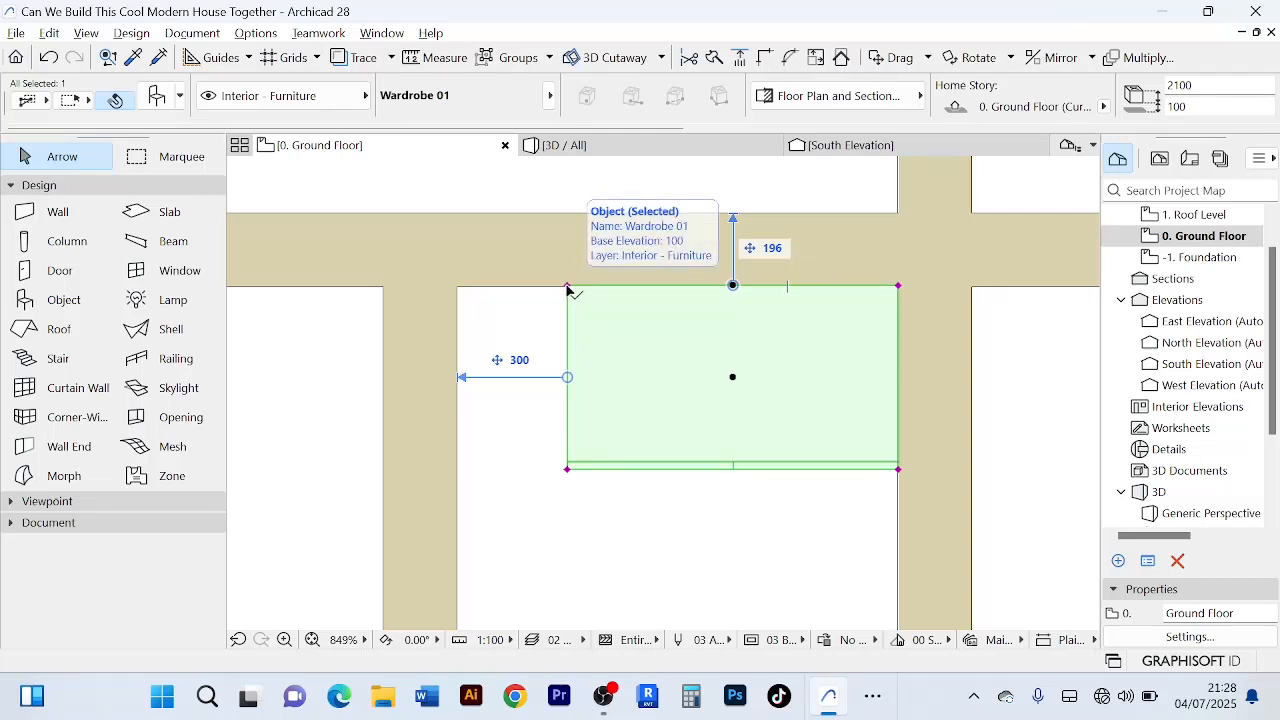
pyautogui.click(567, 287)
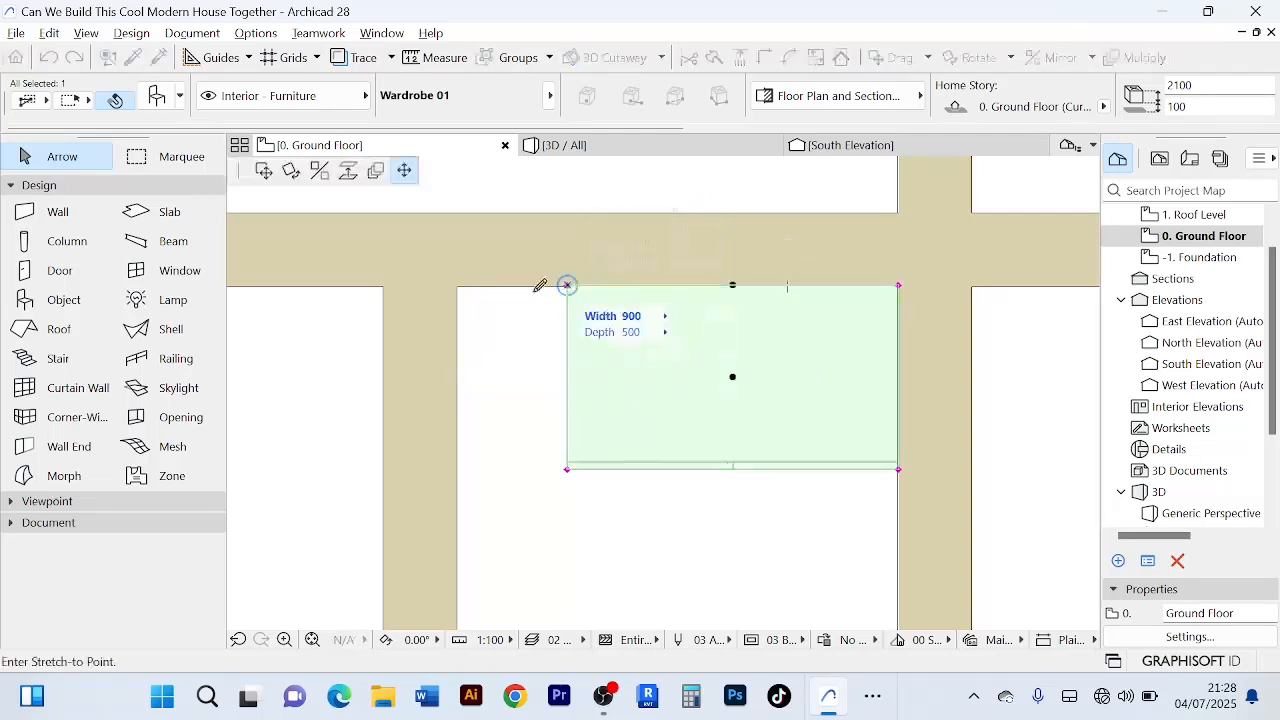
pyautogui.click(458, 285)
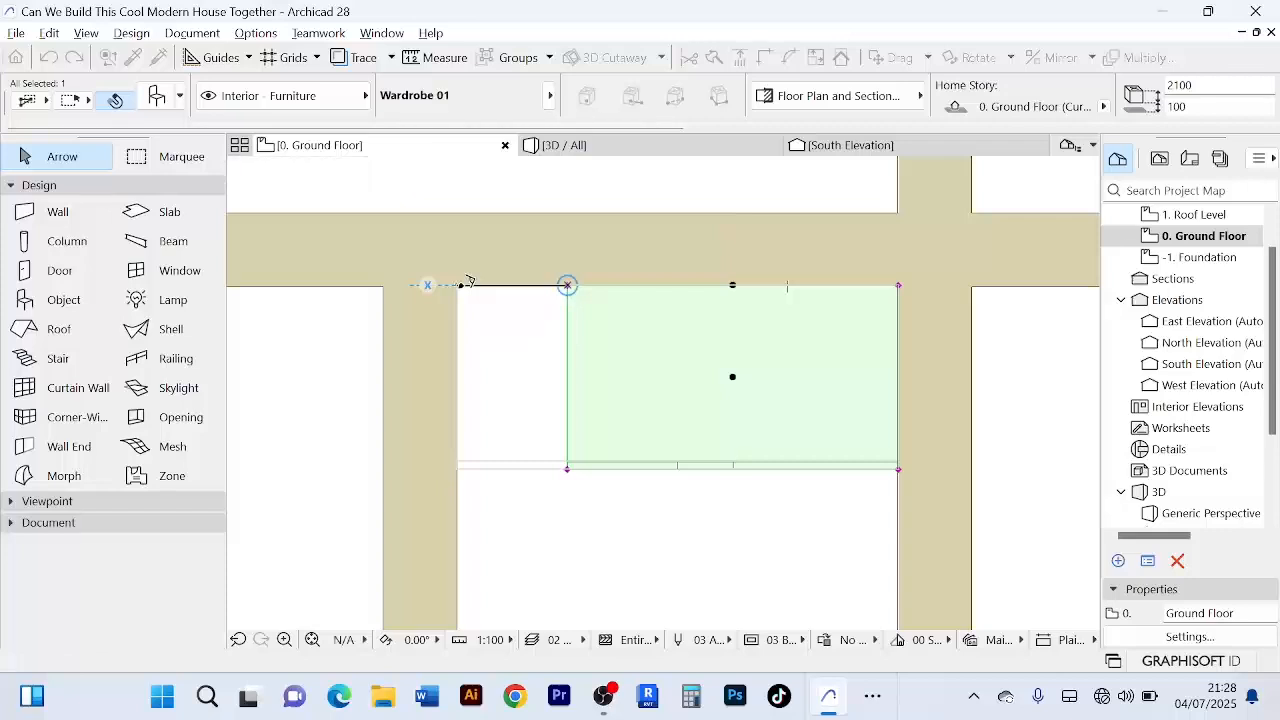
pyautogui.scroll(-5, 686, 443)
pyautogui.scroll(2, 708, 500)
pyautogui.scroll(-4, 648, 374)
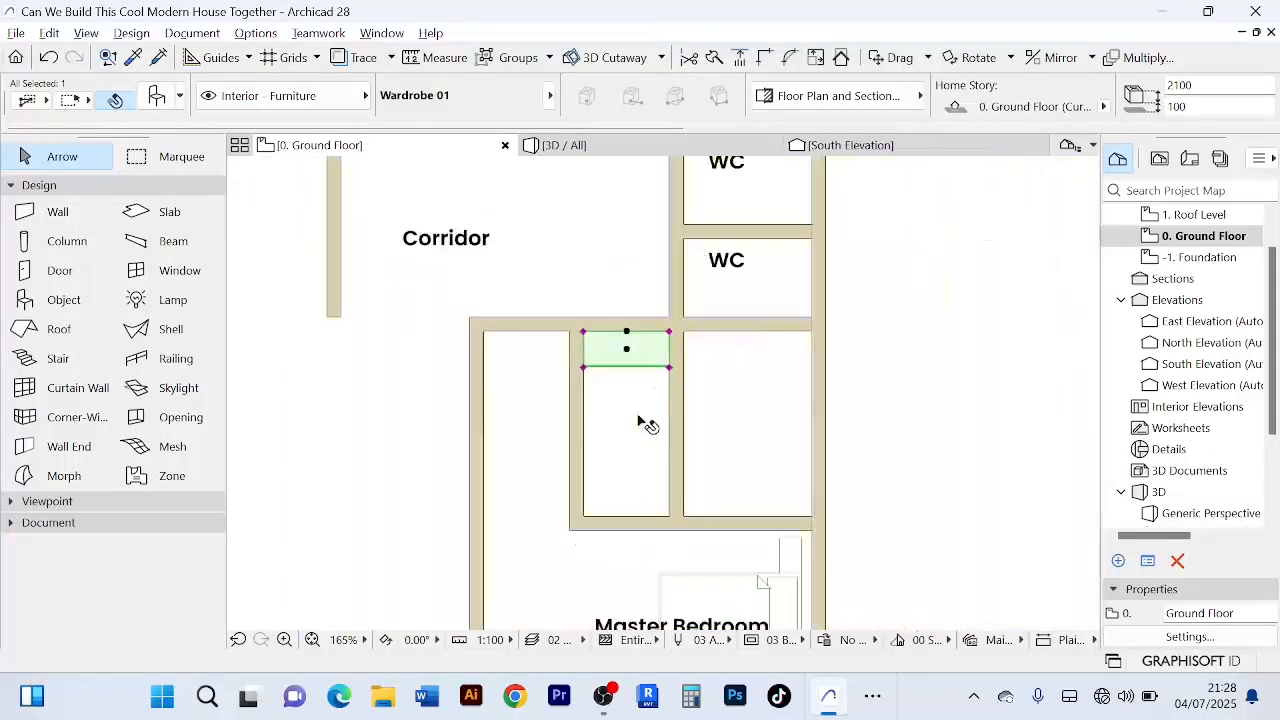
# - Mirror a copy of the wardrobe across the narrow room's horizontal centre to the south wall, and clear the selection
pyautogui.scroll(3, 651, 333)
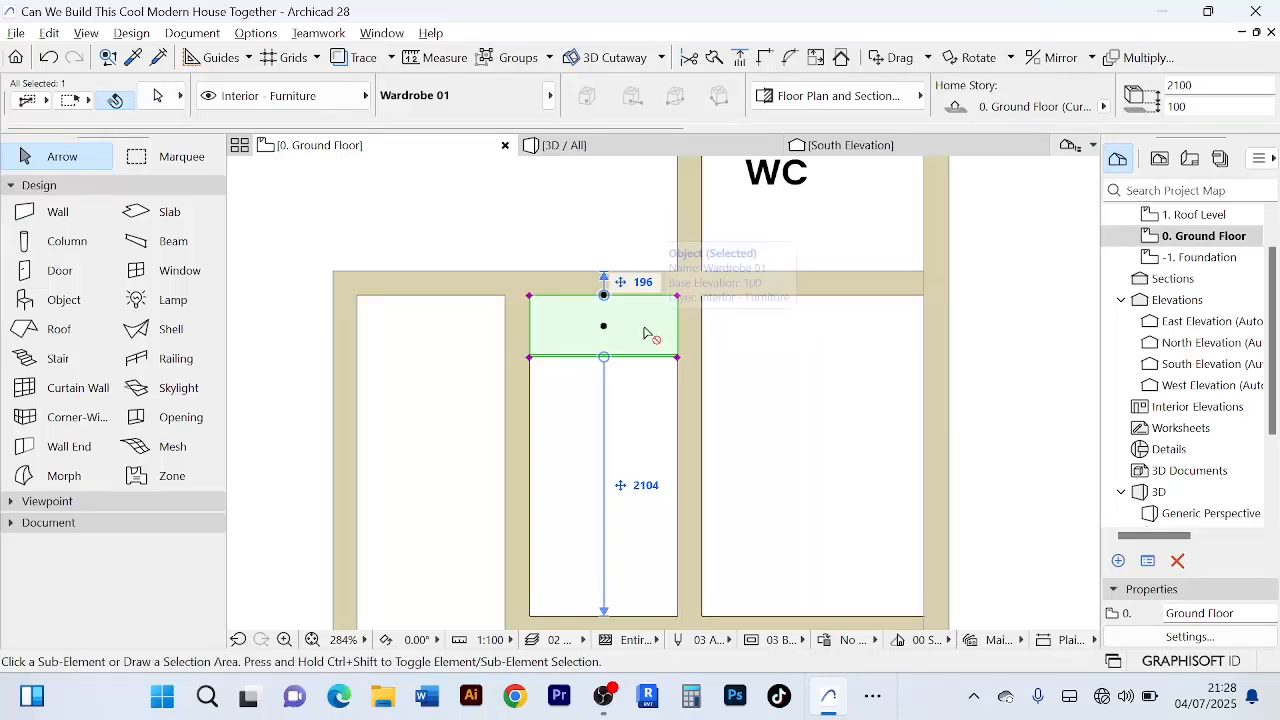
pyautogui.hotkey('ctrl', 'alt', 'm')
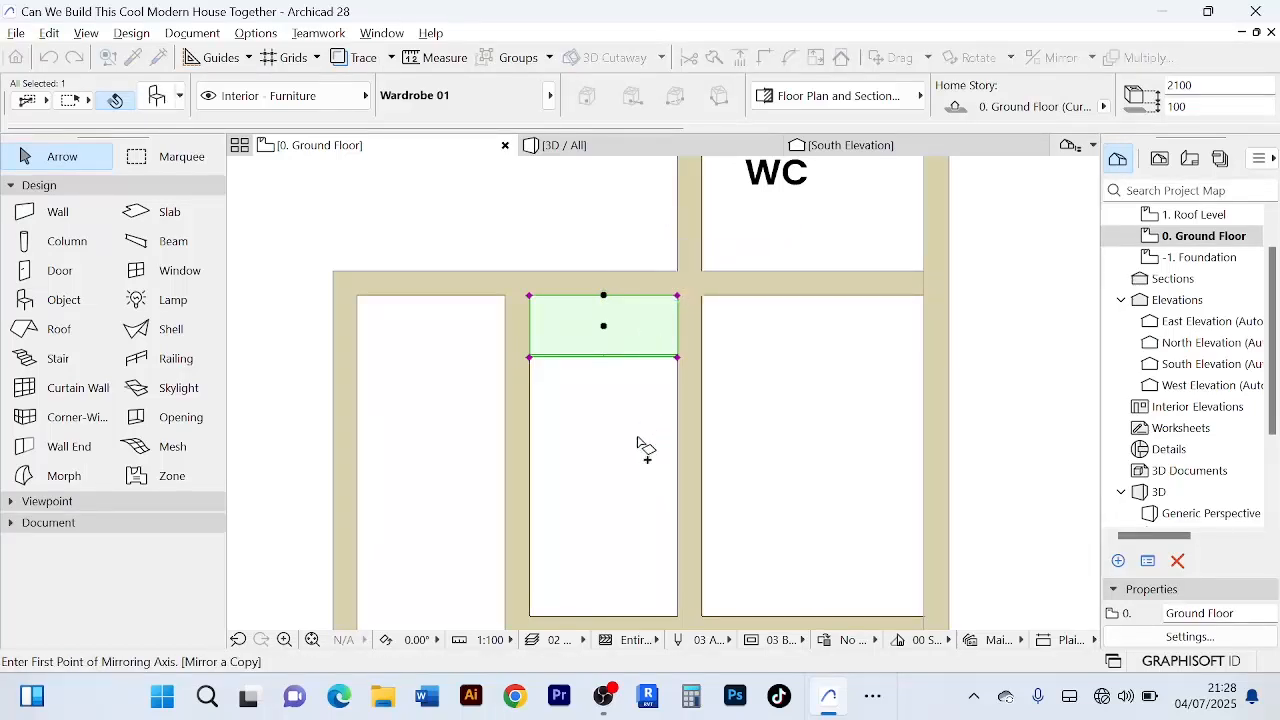
pyautogui.scroll(-1, 600, 434)
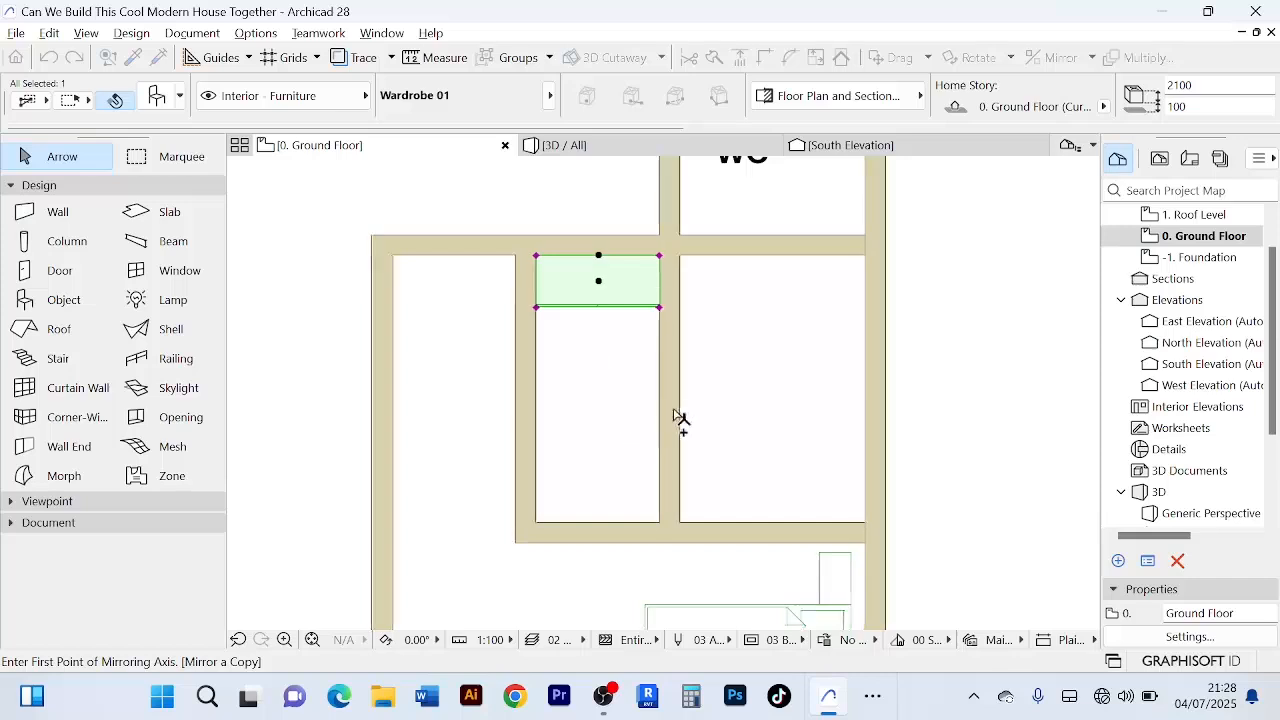
pyautogui.click(509, 389)
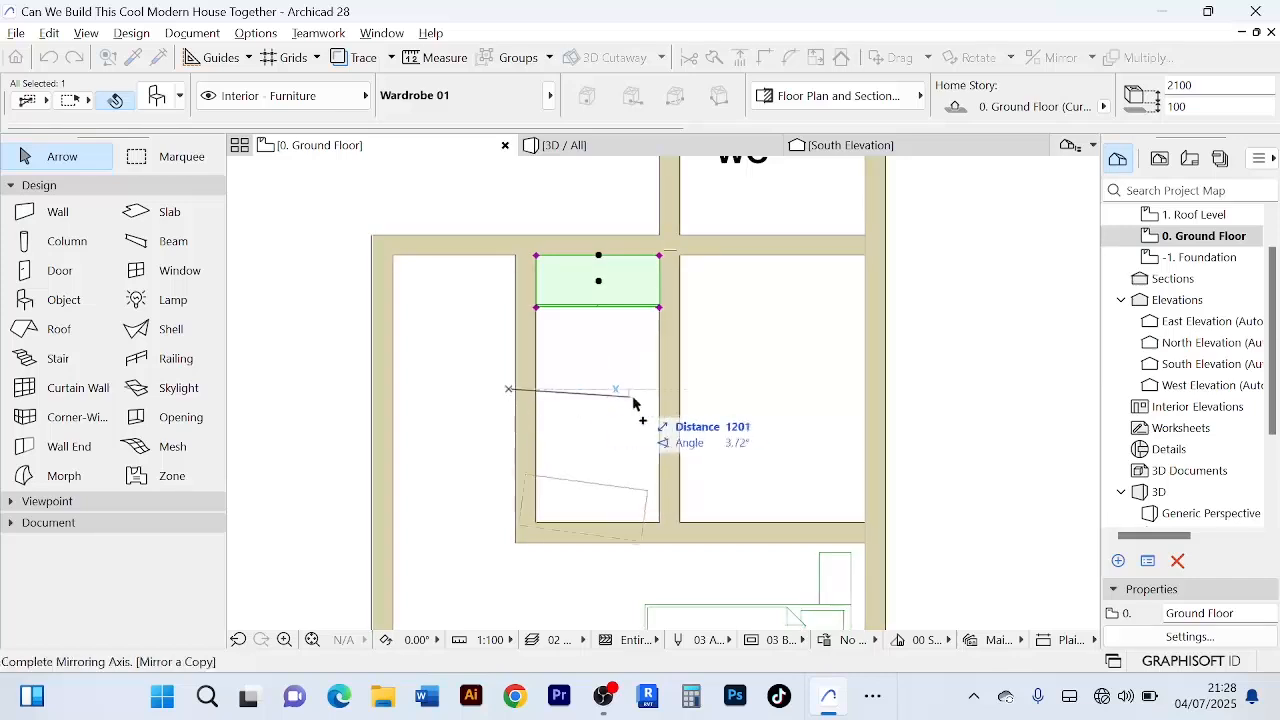
pyautogui.click(704, 397)
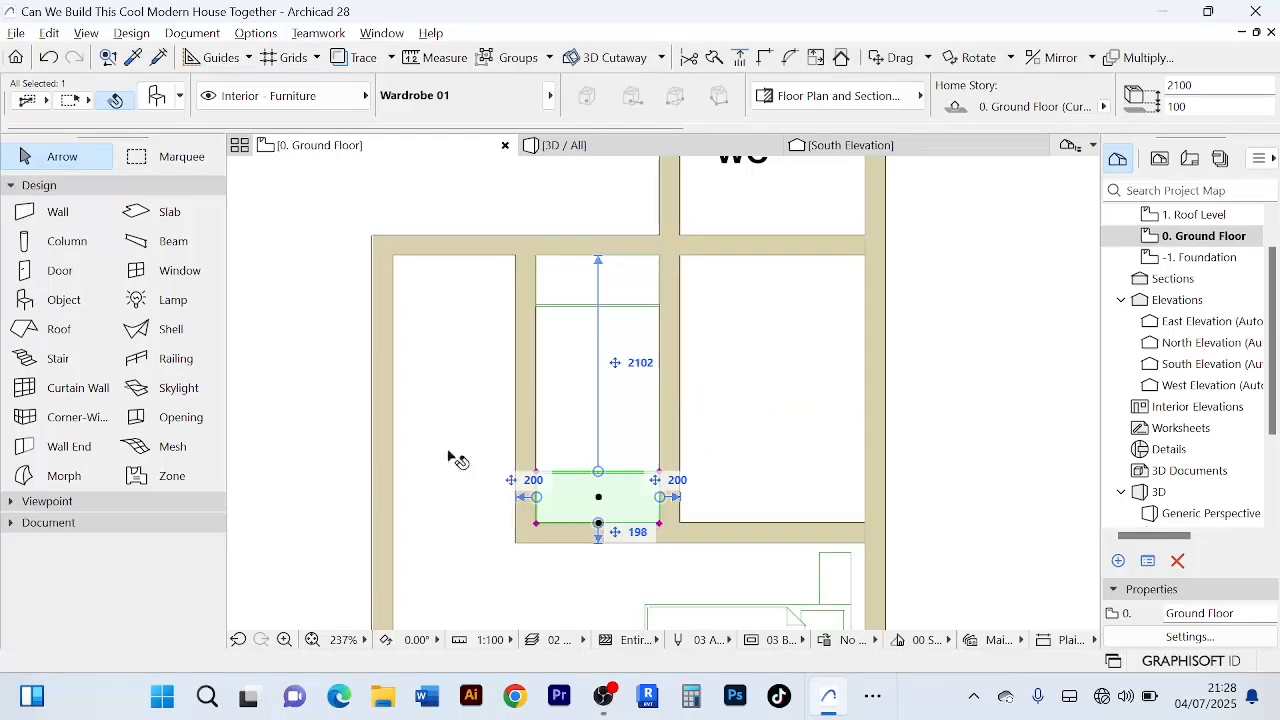
pyautogui.click(477, 421)
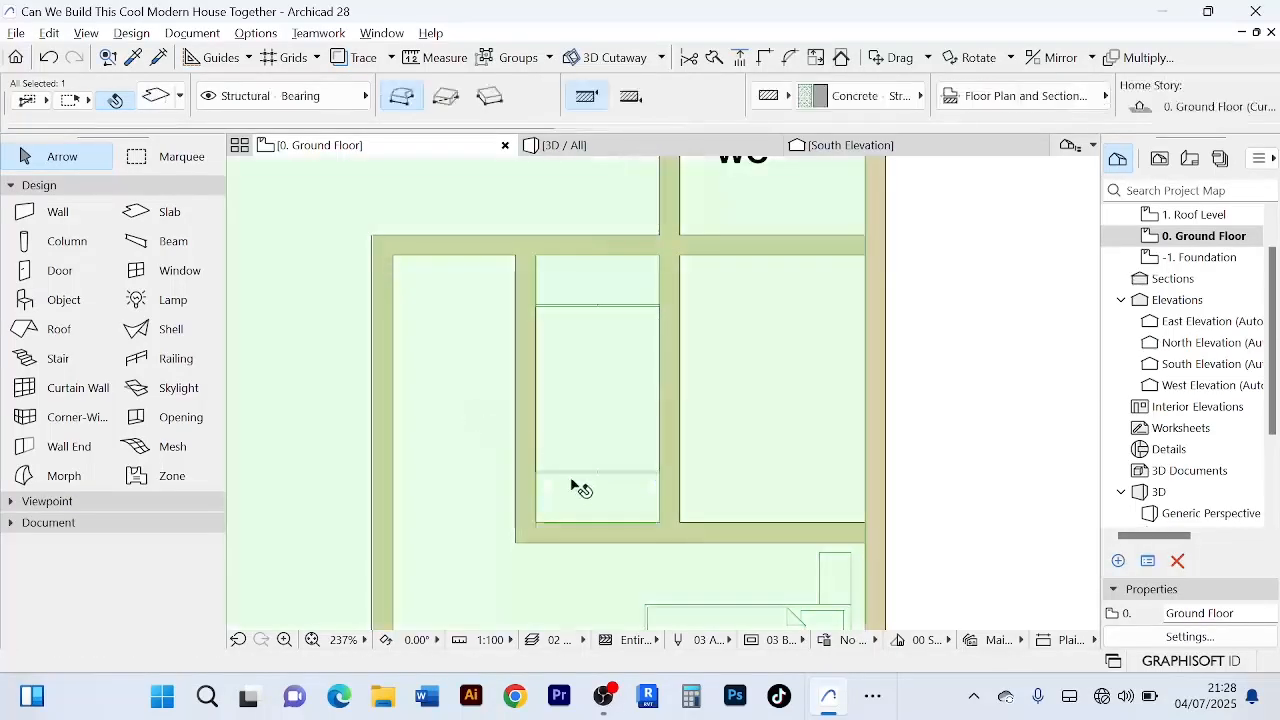
pyautogui.rightClick(928, 369)
pyautogui.click(975, 660)
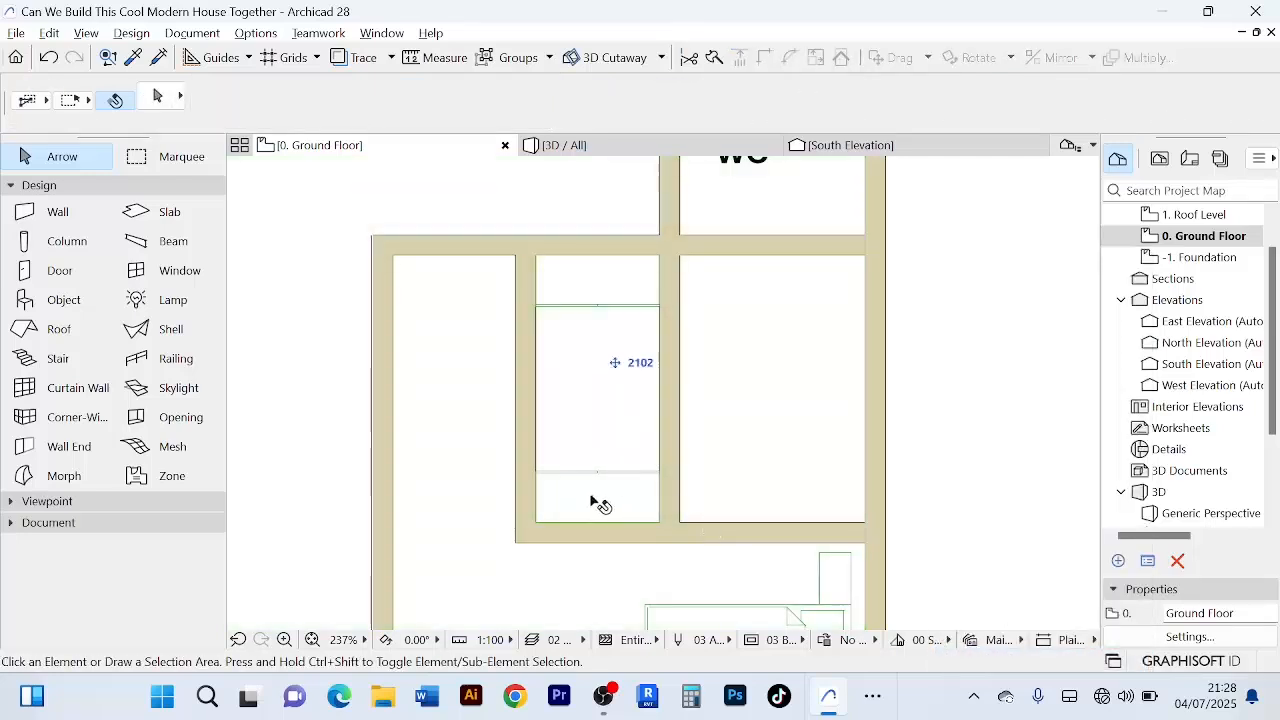
# - Examine the placement of the two wardrobes at the north and south ends of the narrow room
pyautogui.click(597, 503)
pyautogui.click(622, 291)
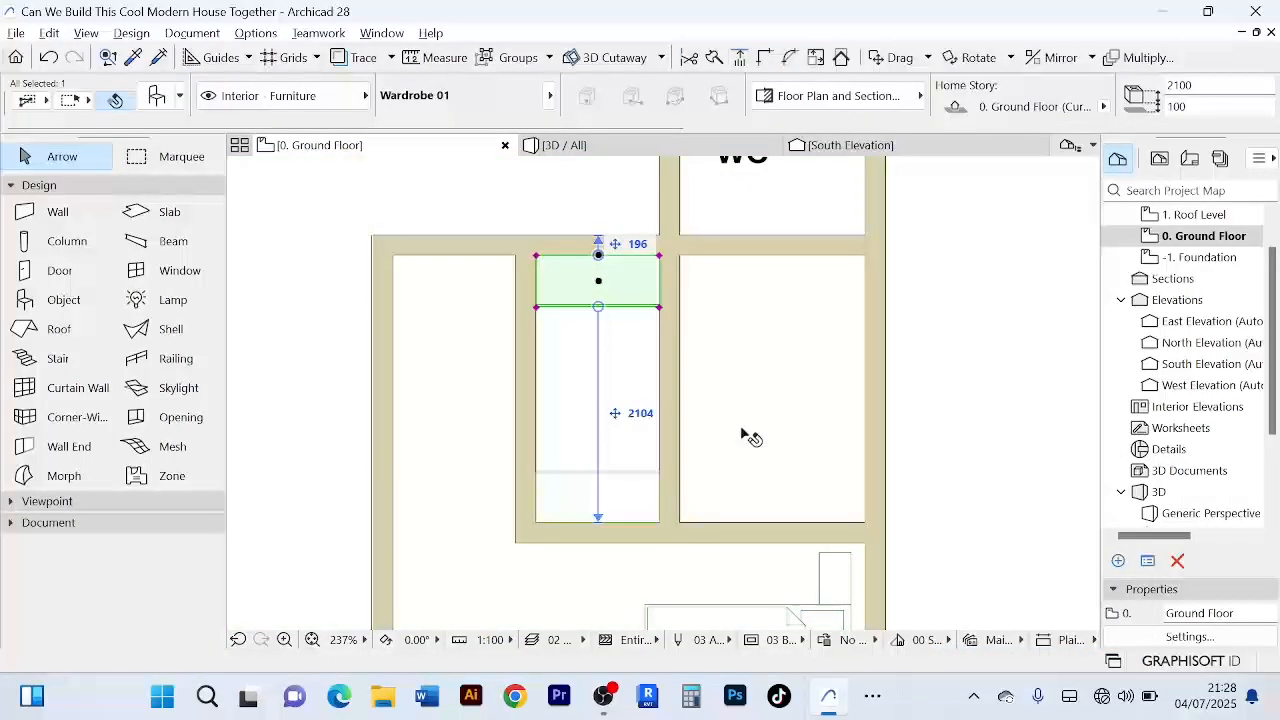
pyautogui.scroll(-6, 745, 435)
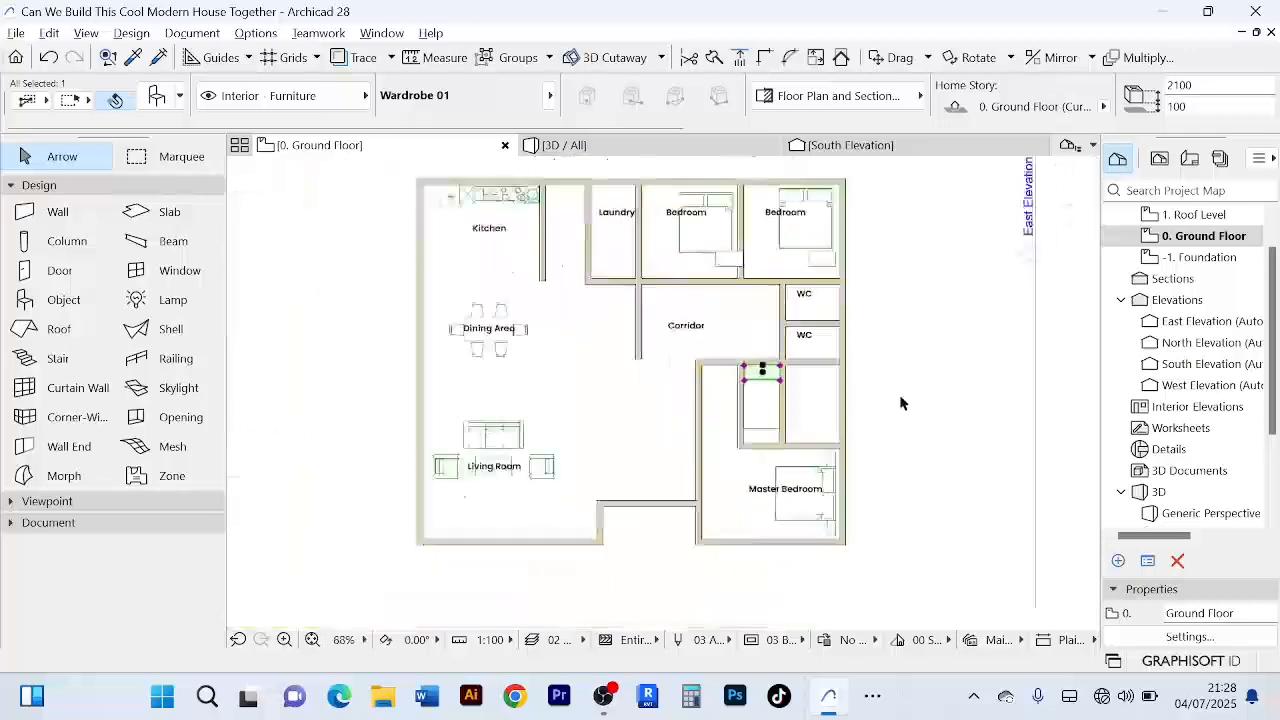
pyautogui.click(308, 381)
pyautogui.scroll(6, 766, 357)
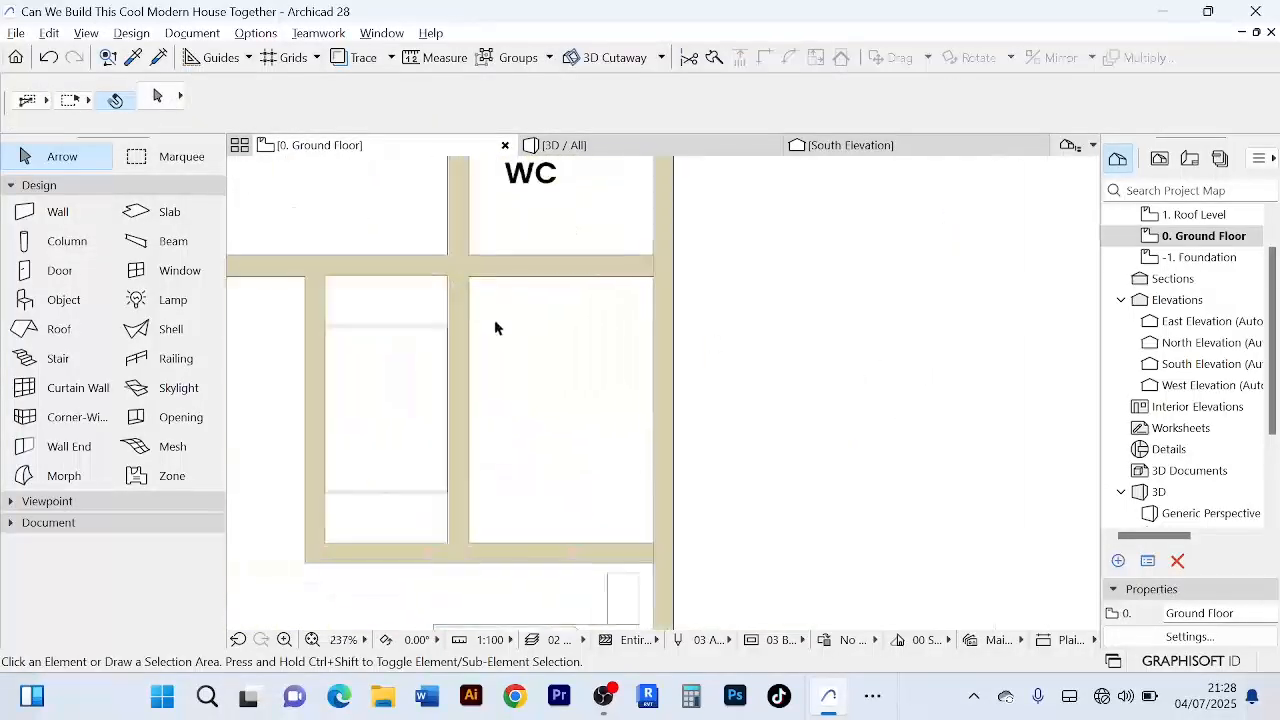
pyautogui.scroll(3, 600, 350)
pyautogui.click(548, 330)
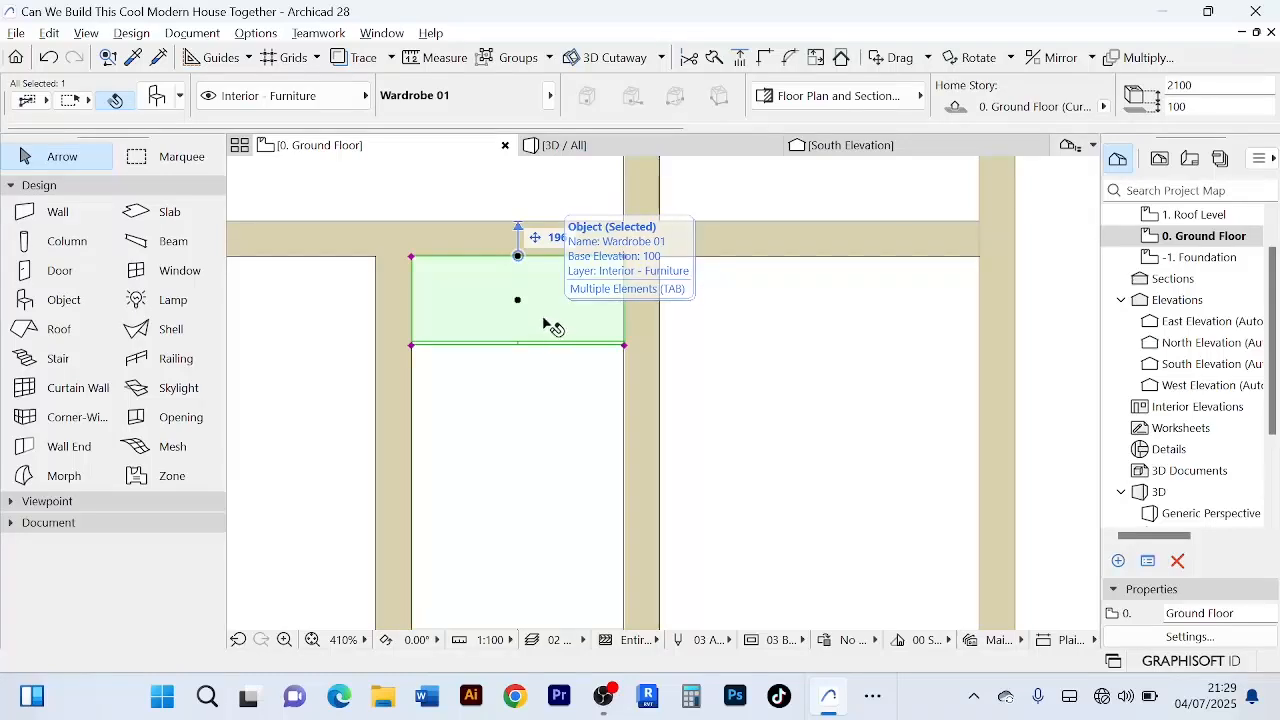
pyautogui.scroll(-3, 548, 330)
pyautogui.click(840, 373)
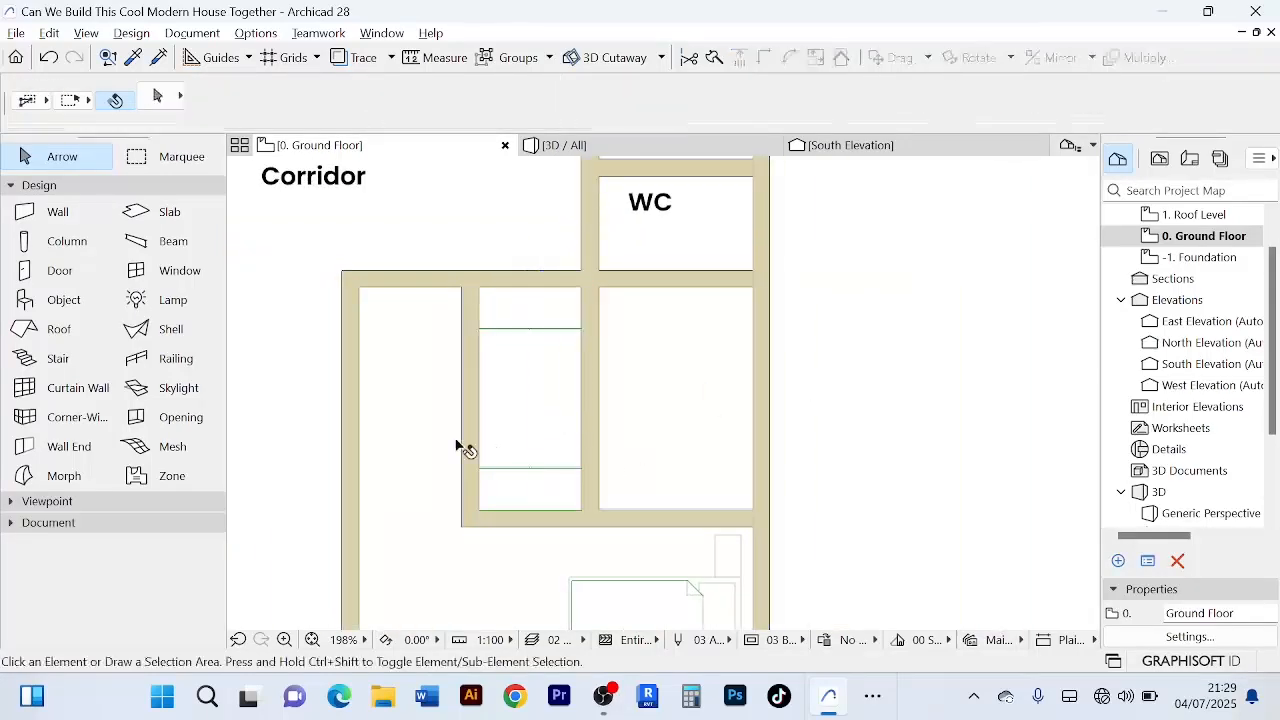
pyautogui.scroll(3, 560, 457)
pyautogui.scroll(-4, 500, 458)
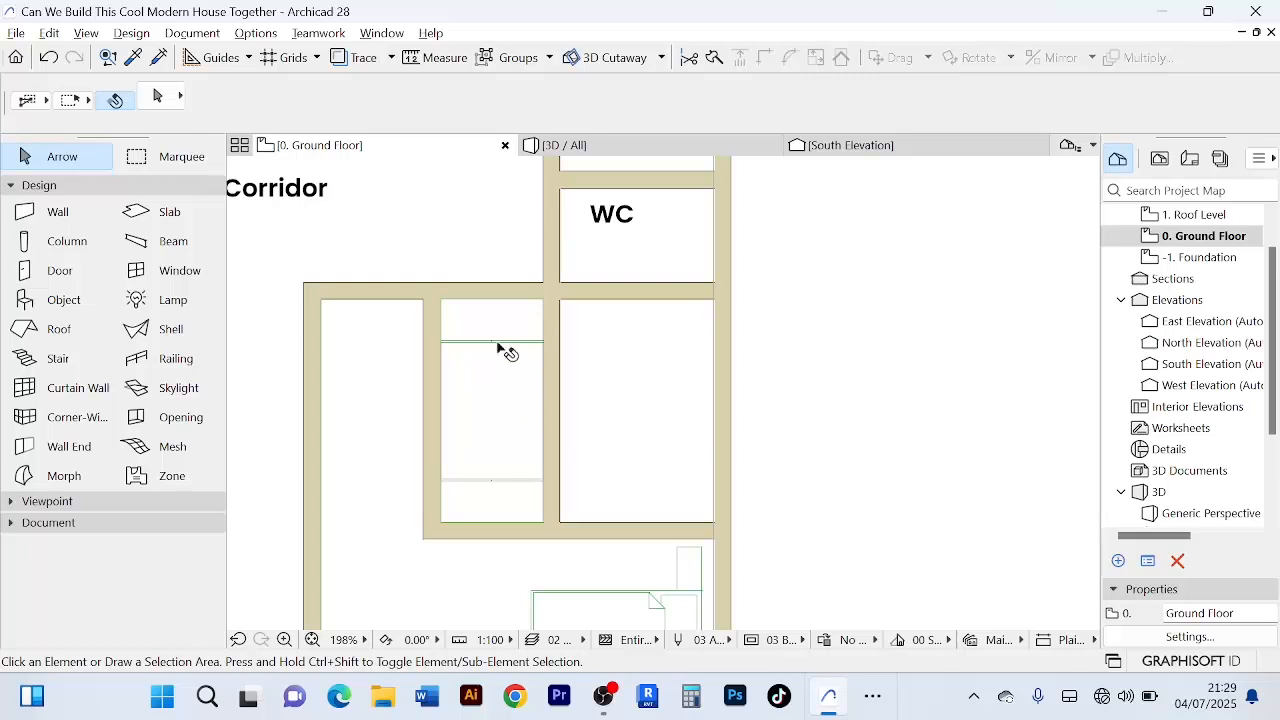
pyautogui.scroll(2, 508, 514)
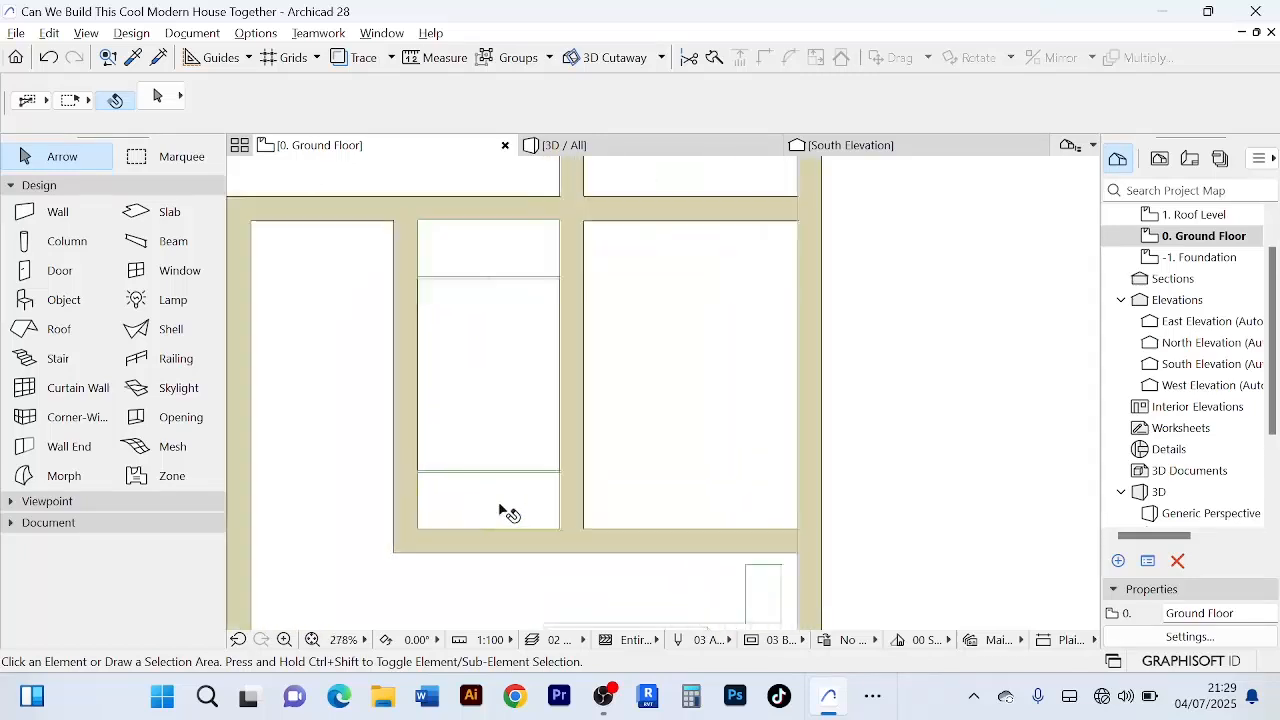
pyautogui.click(497, 498)
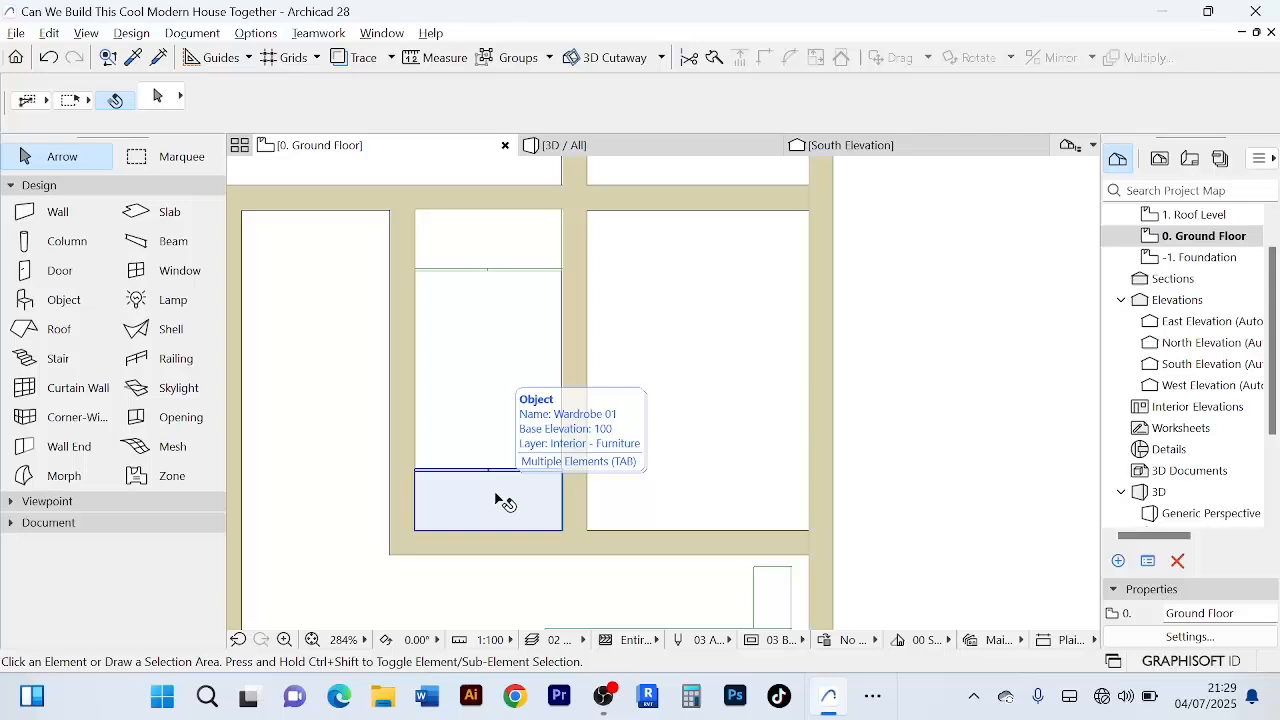
pyautogui.scroll(-4, 814, 466)
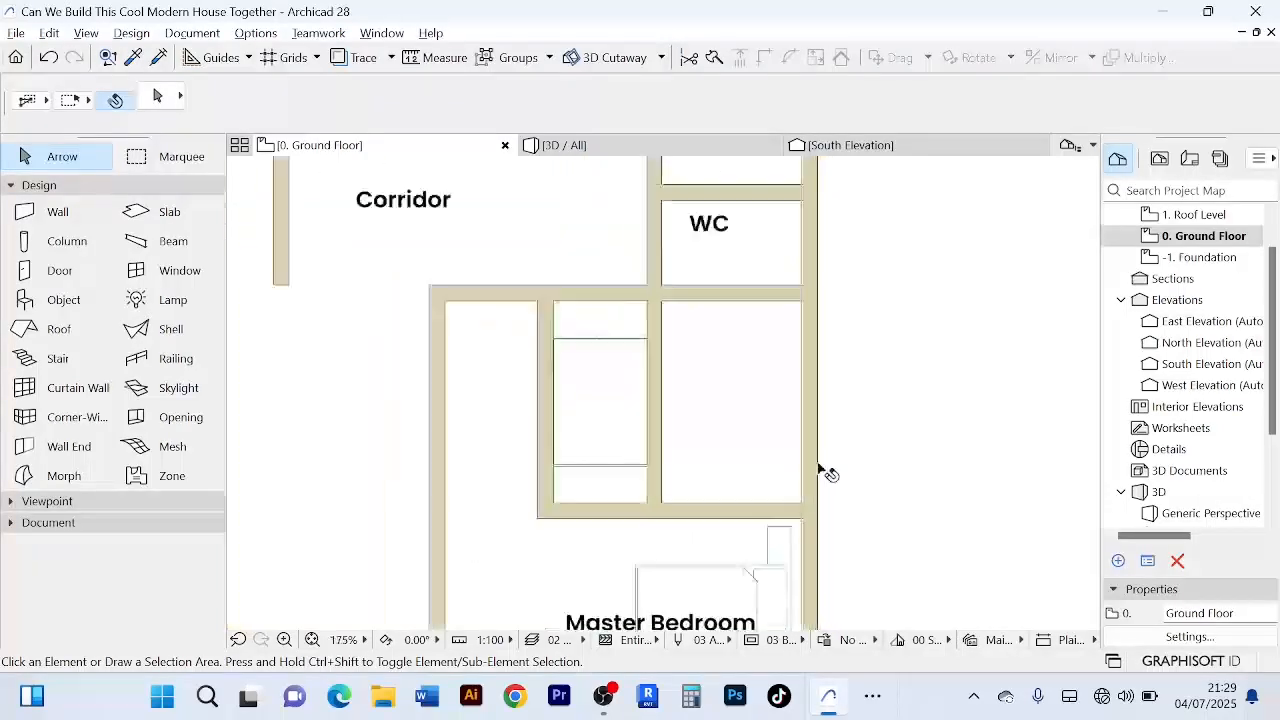
# - Move the corner bedroom's wardrobe against the west wall, about 1524 mm from the north wall and 1076 mm from the south wall
pyautogui.scroll(1, 762, 240)
pyautogui.moveTo(760, 240); pyautogui.dragTo(762, 501, button='middle')
pyautogui.scroll(3, 762, 501)
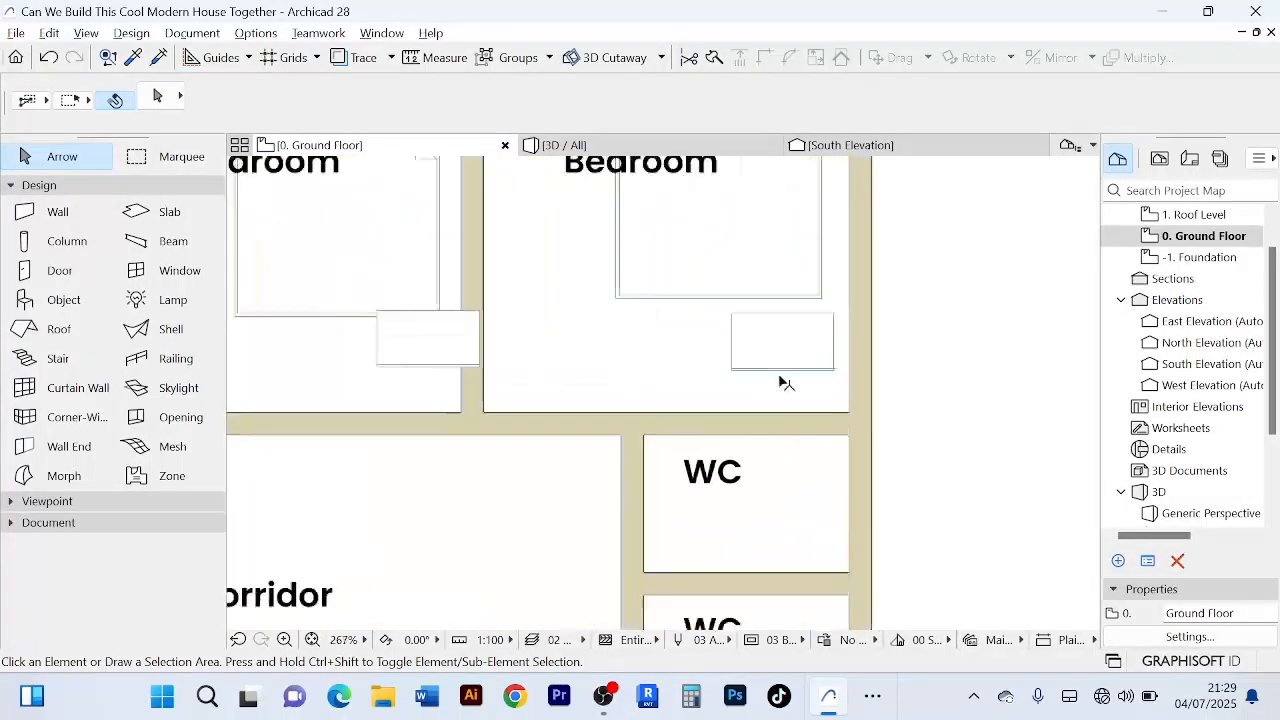
pyautogui.click(787, 358)
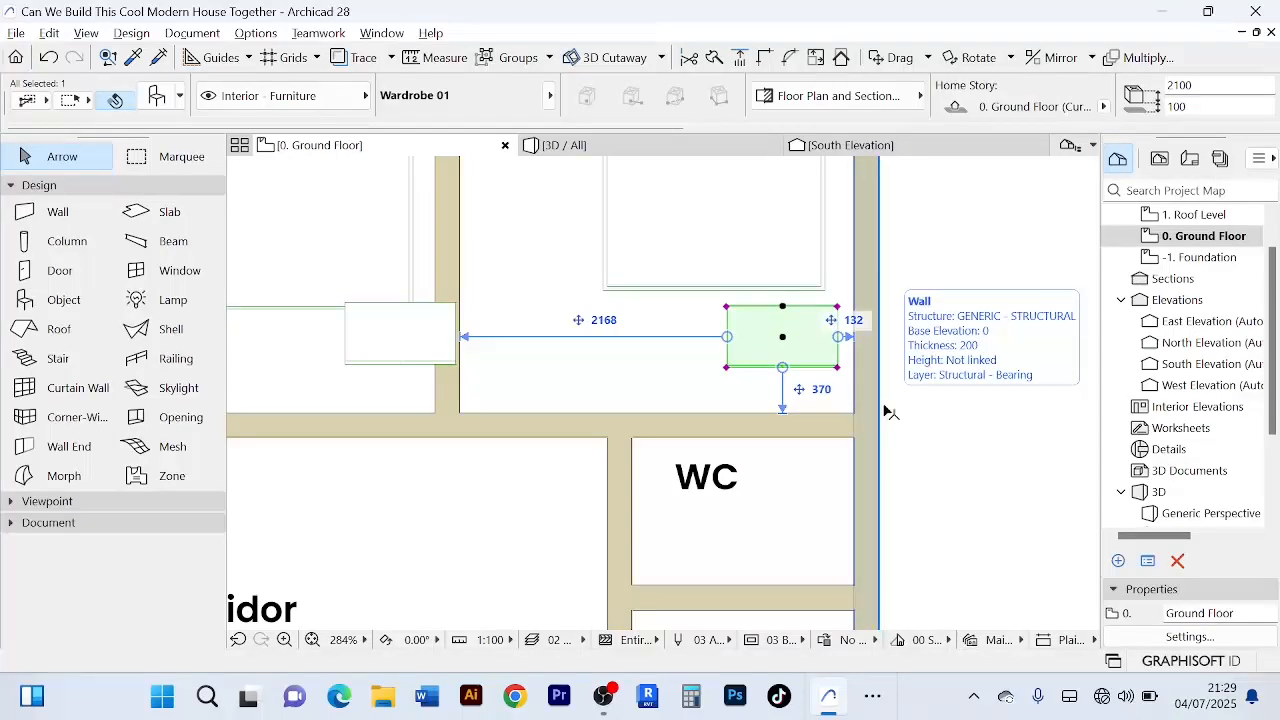
pyautogui.scroll(-3, 565, 360)
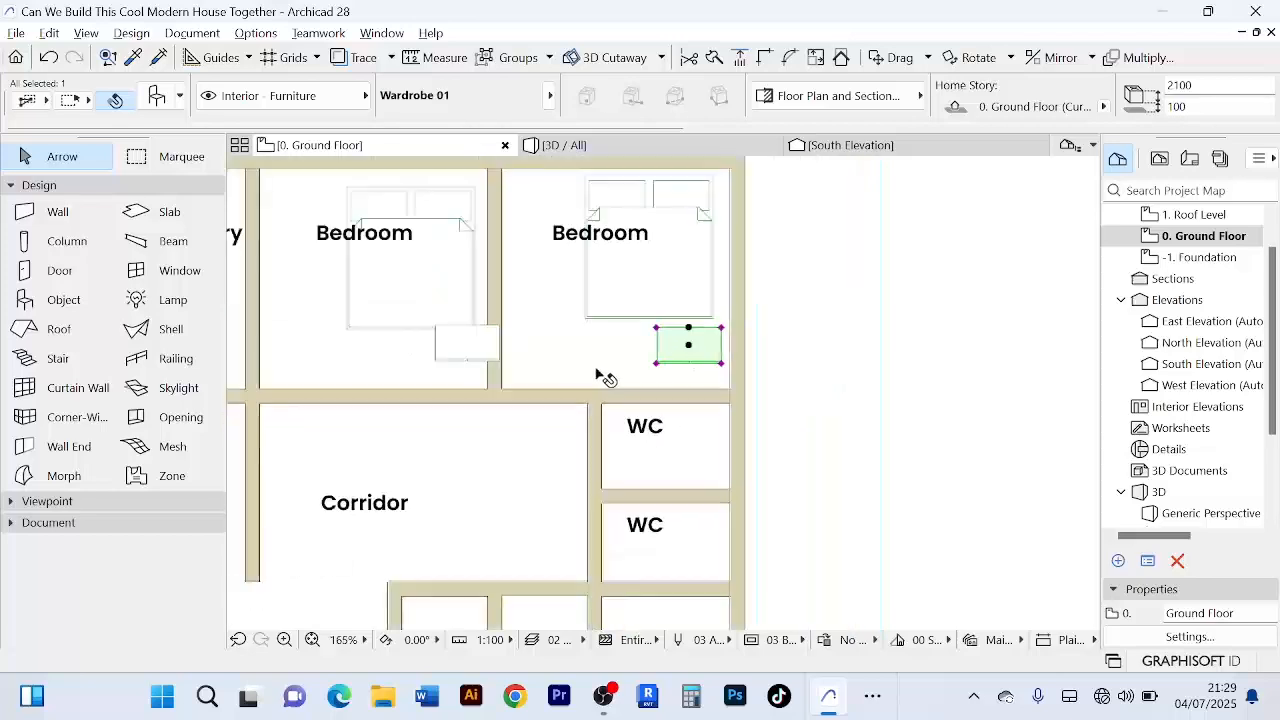
pyautogui.scroll(3, 700, 350)
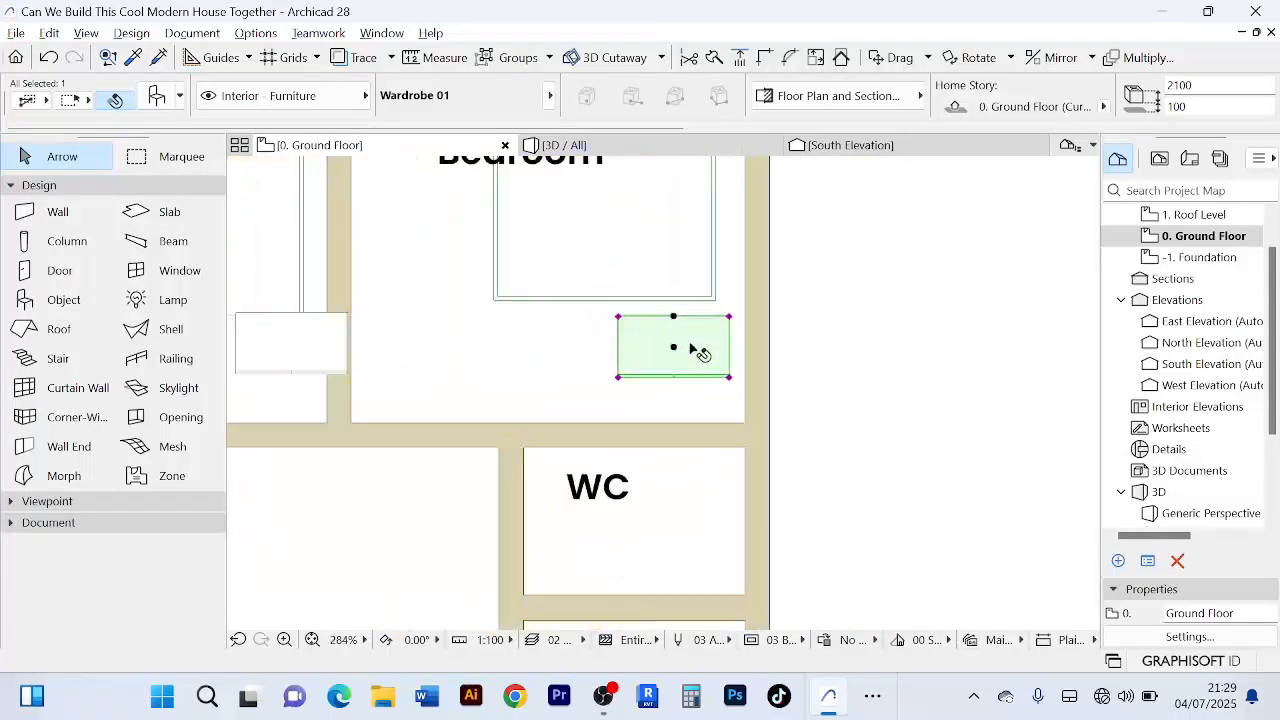
pyautogui.scroll(-2, 684, 349)
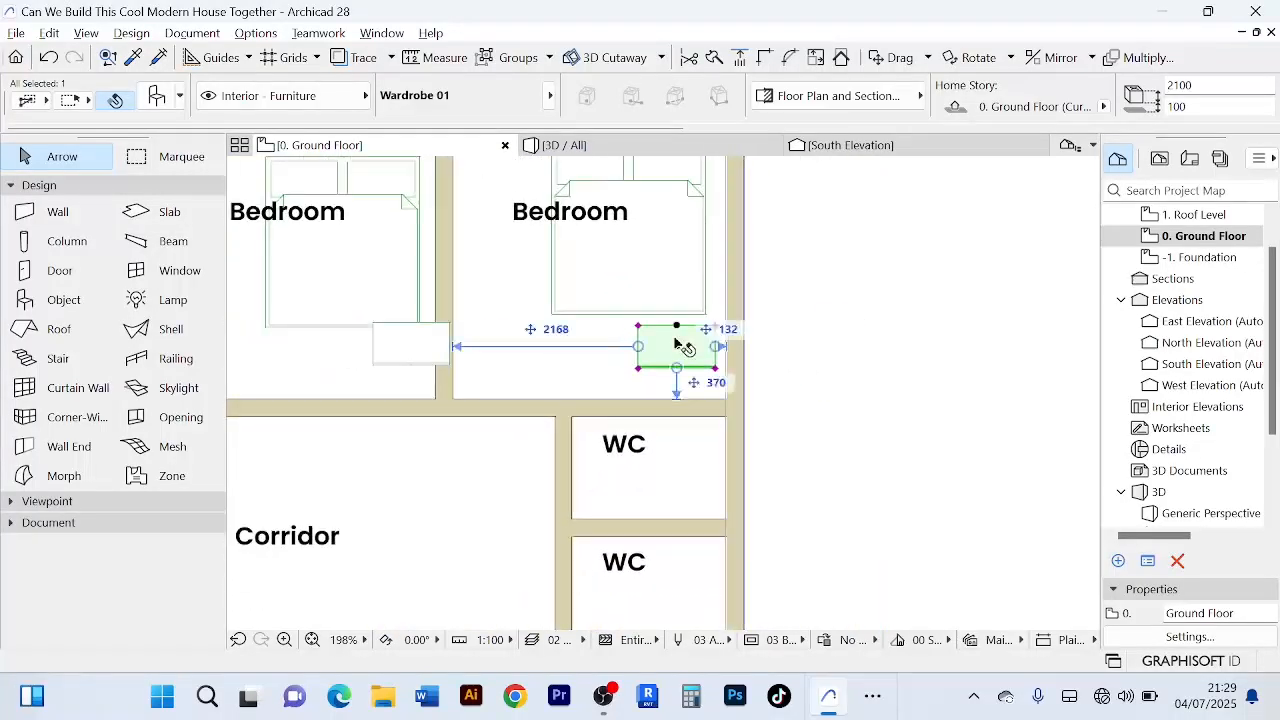
pyautogui.hotkey('ctrl', 'd')
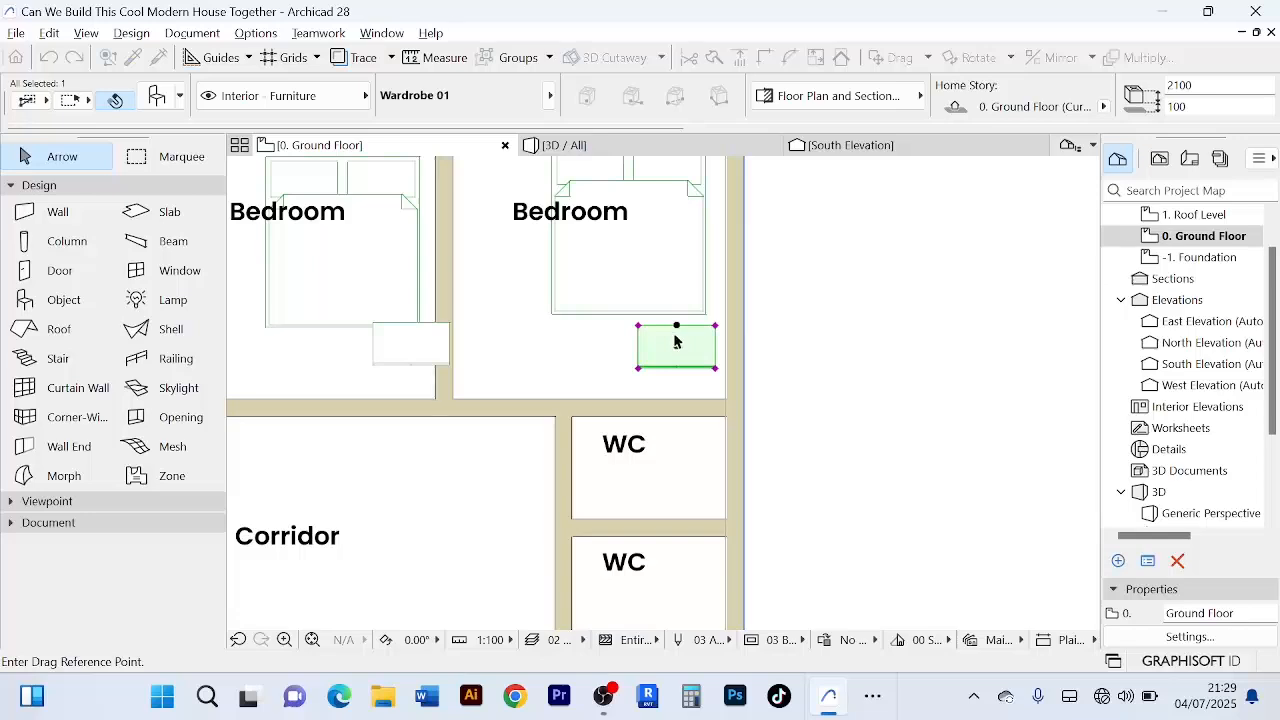
pyautogui.click(676, 347)
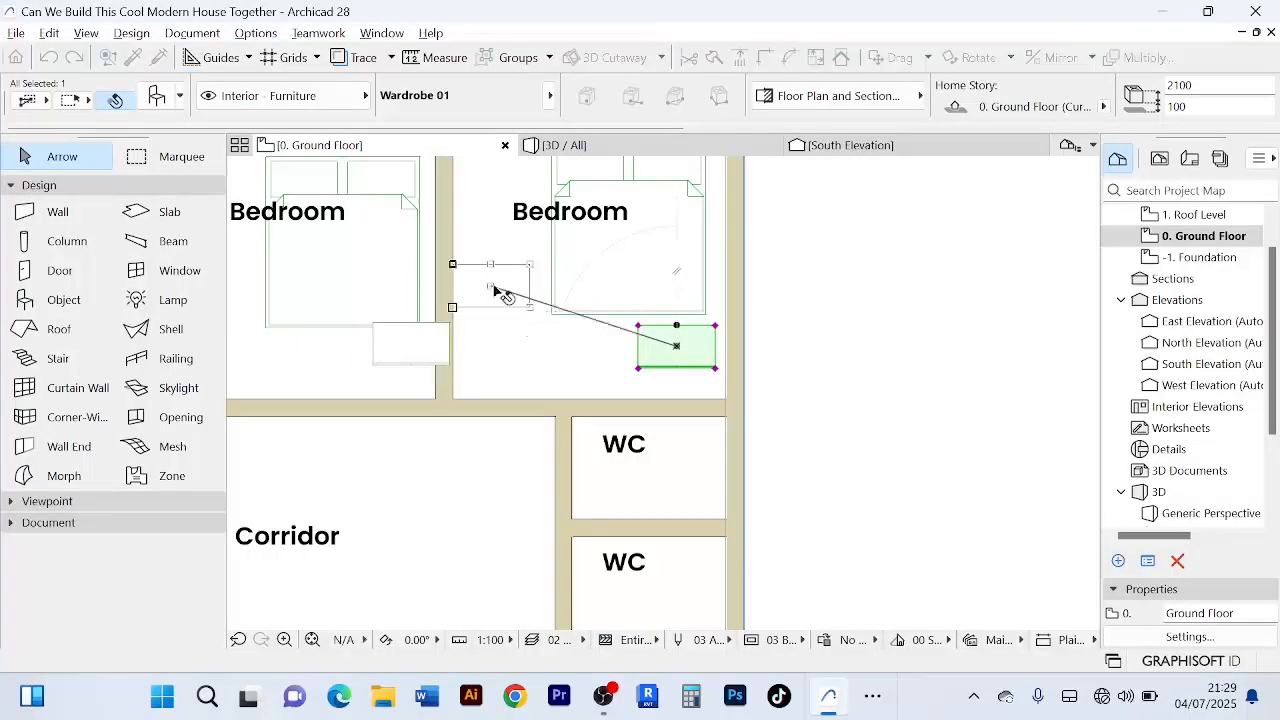
pyautogui.click(491, 287)
pyautogui.scroll(1, 520, 309)
pyautogui.scroll(-2, 518, 372)
pyautogui.moveTo(505, 340)
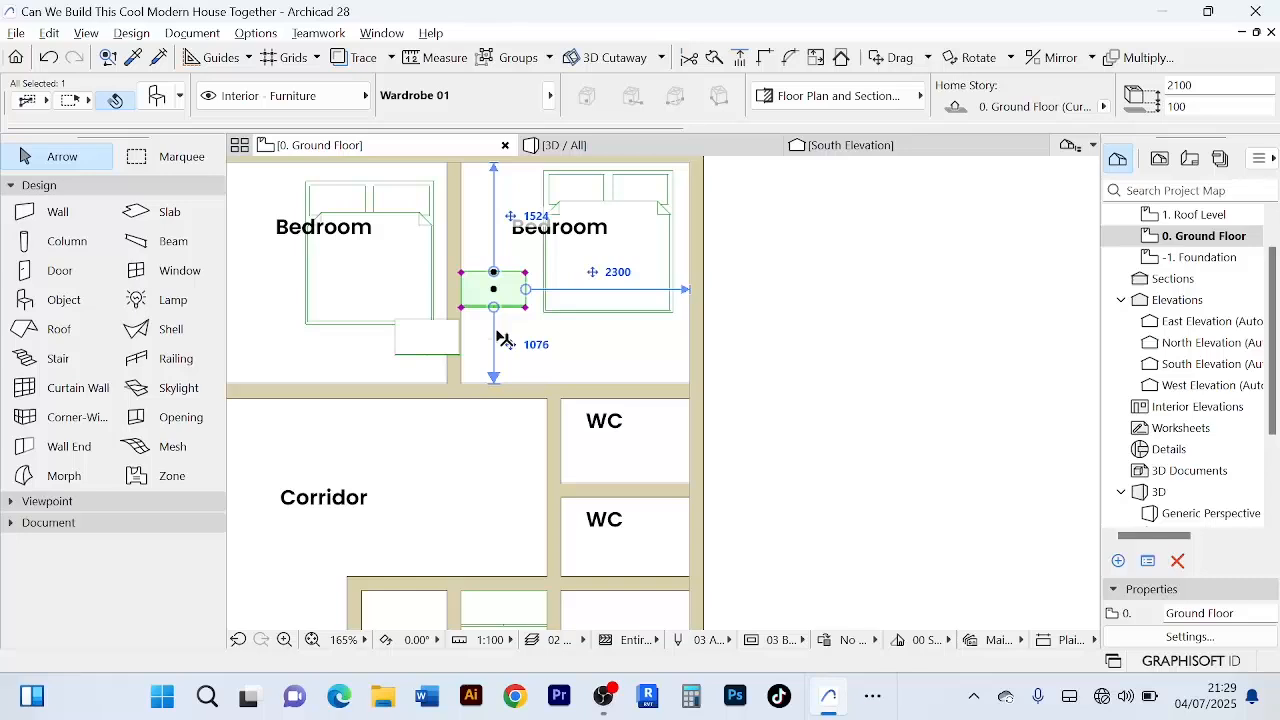
# - Rotate the corner bedroom's wardrobe 90° about its back midpoint and set its distance from the west wall to 0
pyautogui.hotkey('ctrl', 'e')
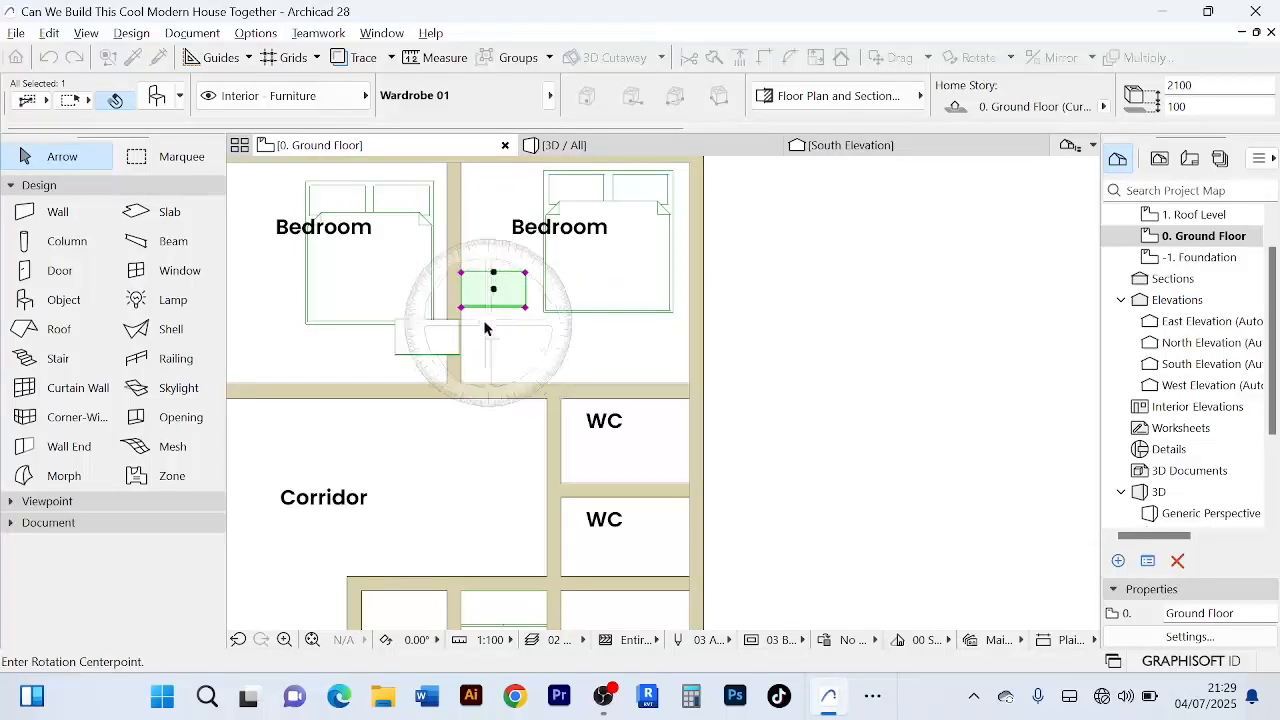
pyautogui.click(494, 276)
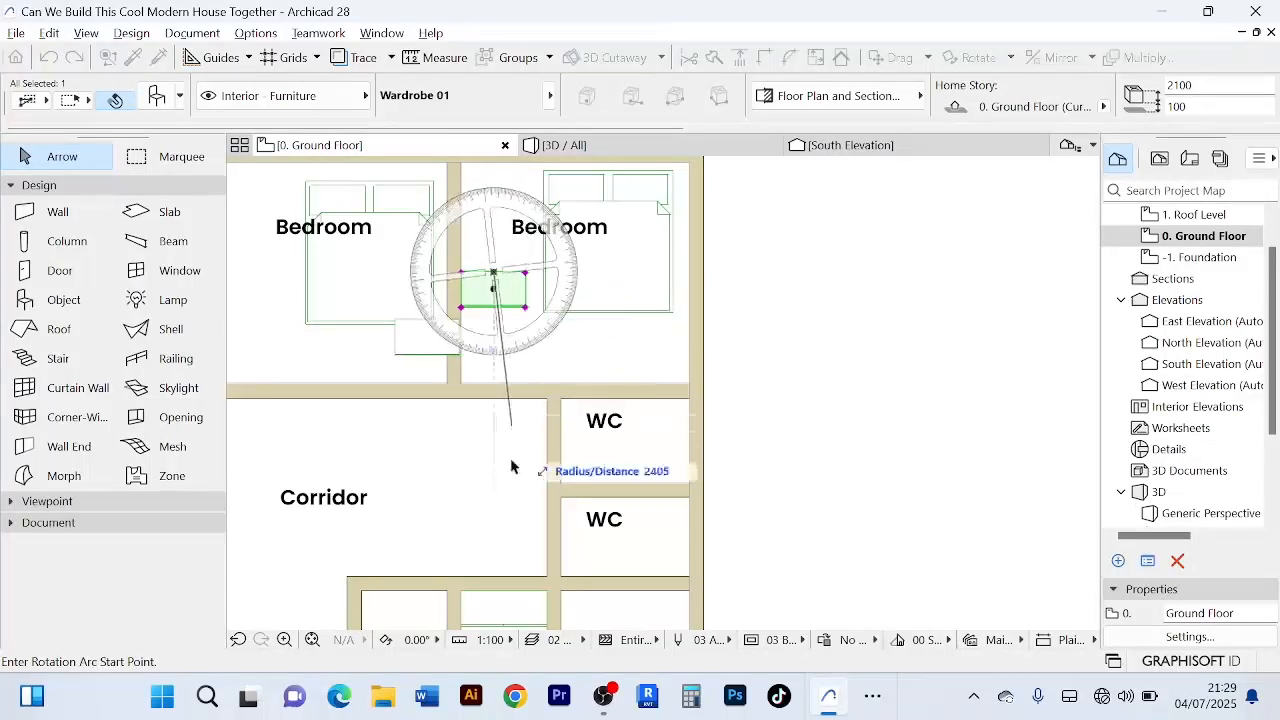
pyautogui.click(493, 497)
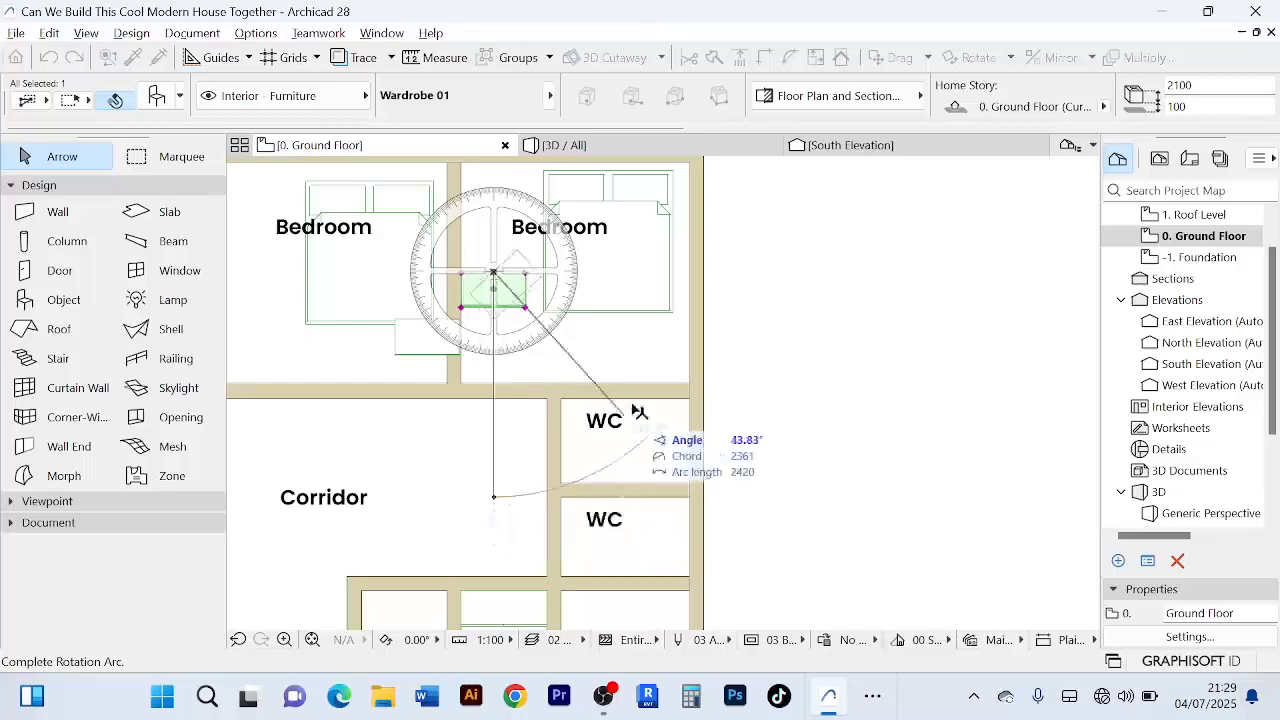
pyautogui.click(689, 273)
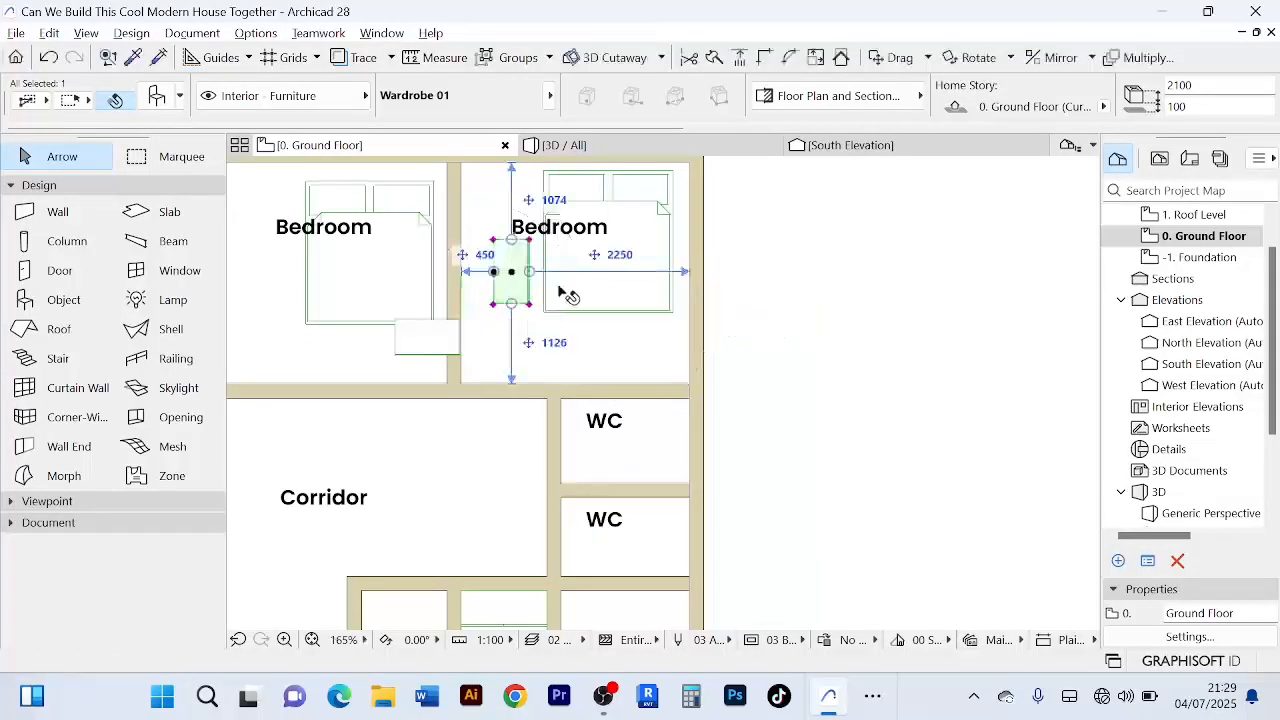
pyautogui.scroll(3, 497, 276)
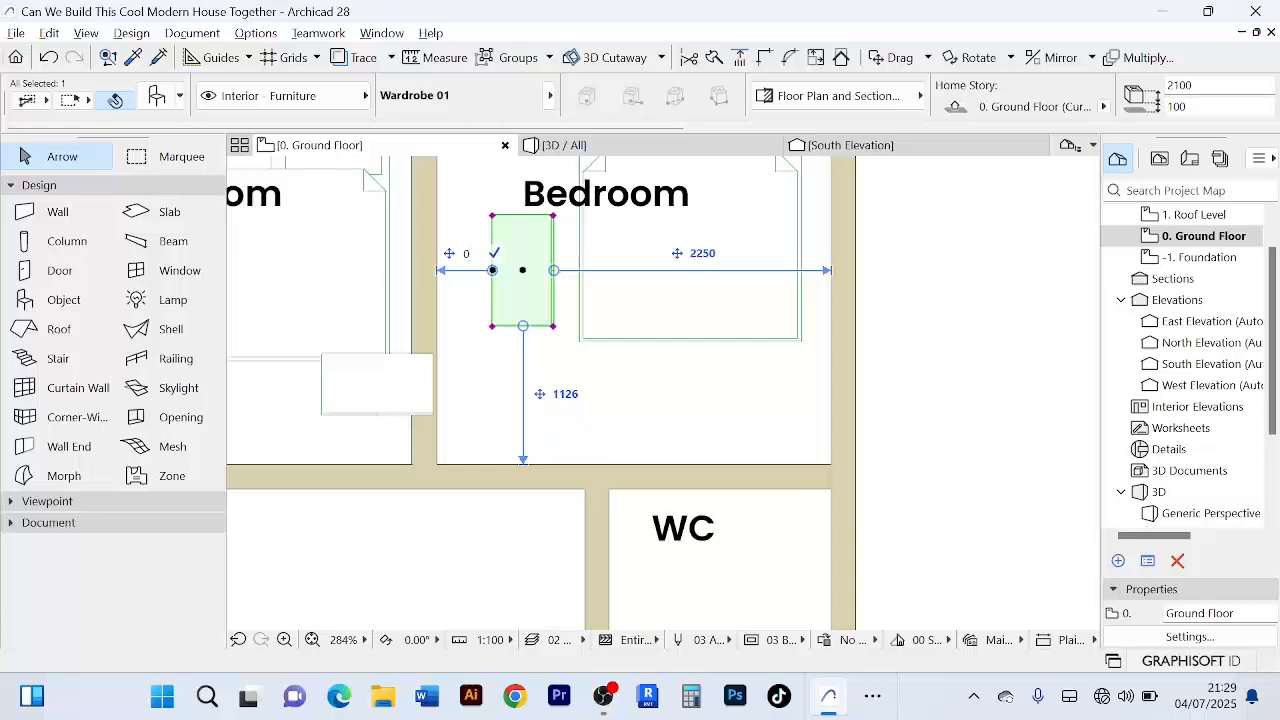
pyautogui.press('Return')
pyautogui.scroll(-3, 517, 354)
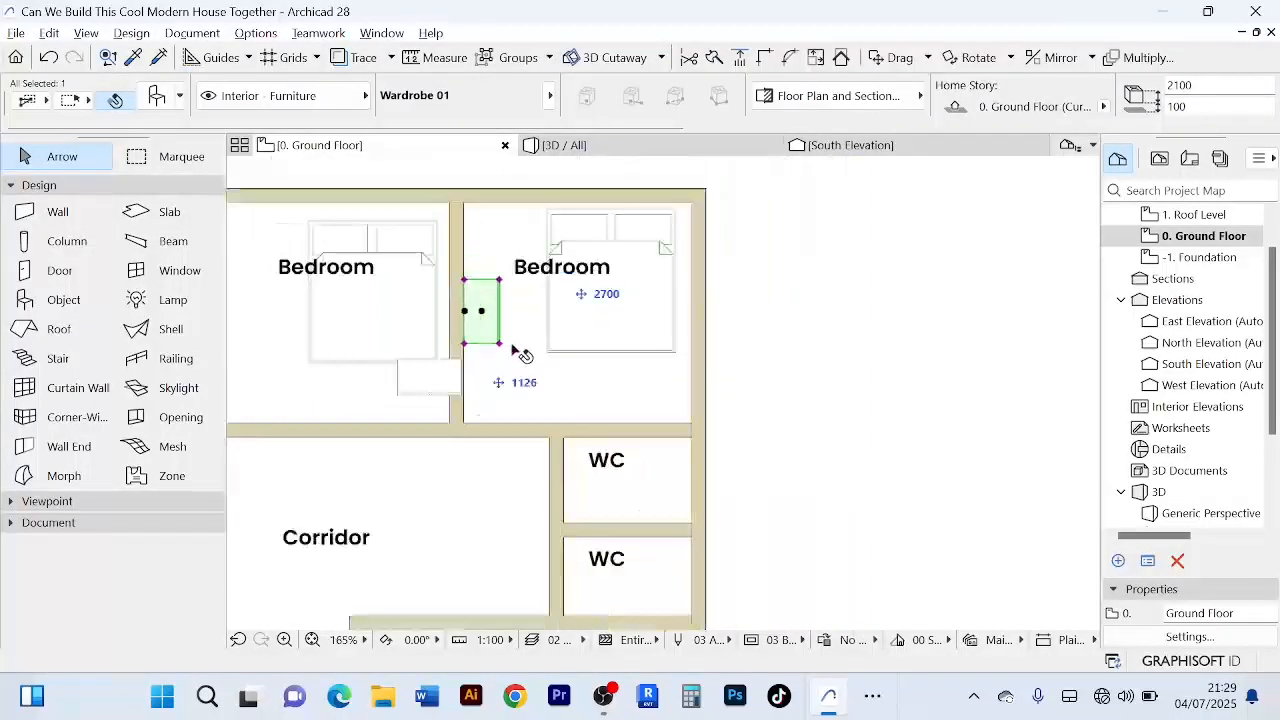
# - Stretch the corner bedroom wardrobe's northwest corner northward to a width of about 1558 mm, and clear the selection
pyautogui.scroll(3, 489, 354)
pyautogui.scroll(3, 466, 342)
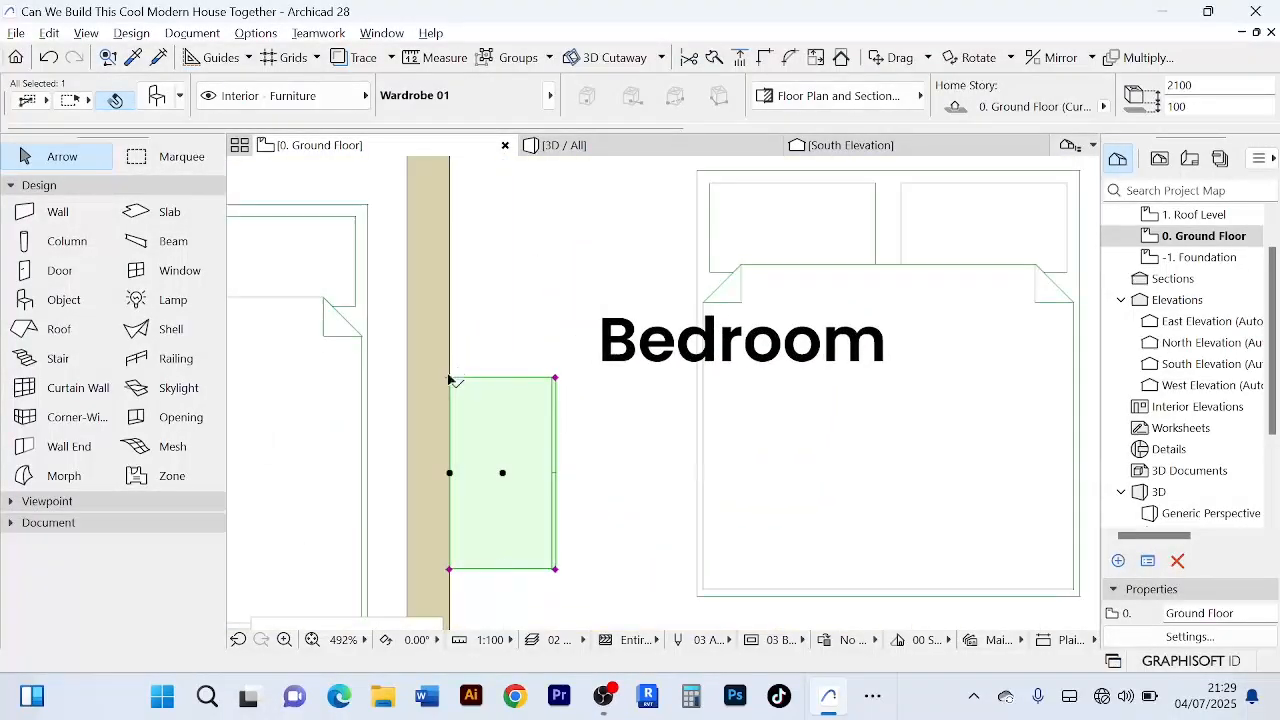
pyautogui.click(449, 379)
pyautogui.scroll(-1, 452, 250)
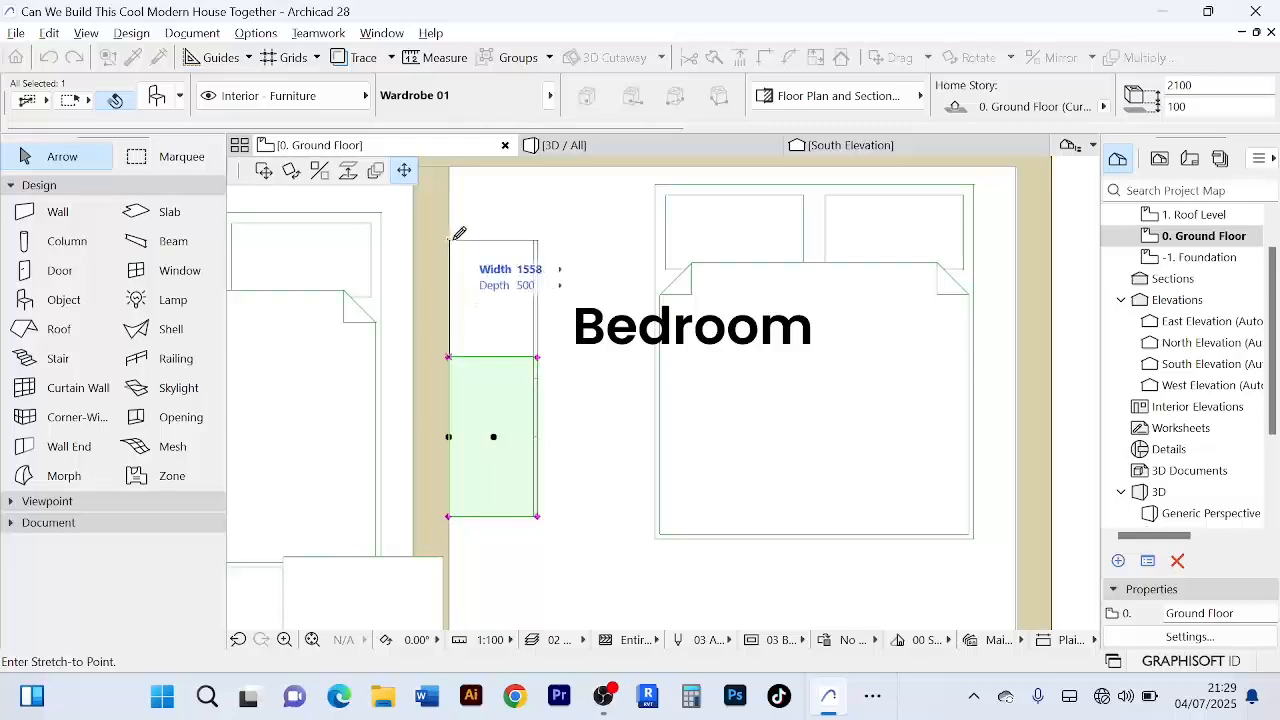
pyautogui.click(457, 241)
pyautogui.scroll(-5, 470, 280)
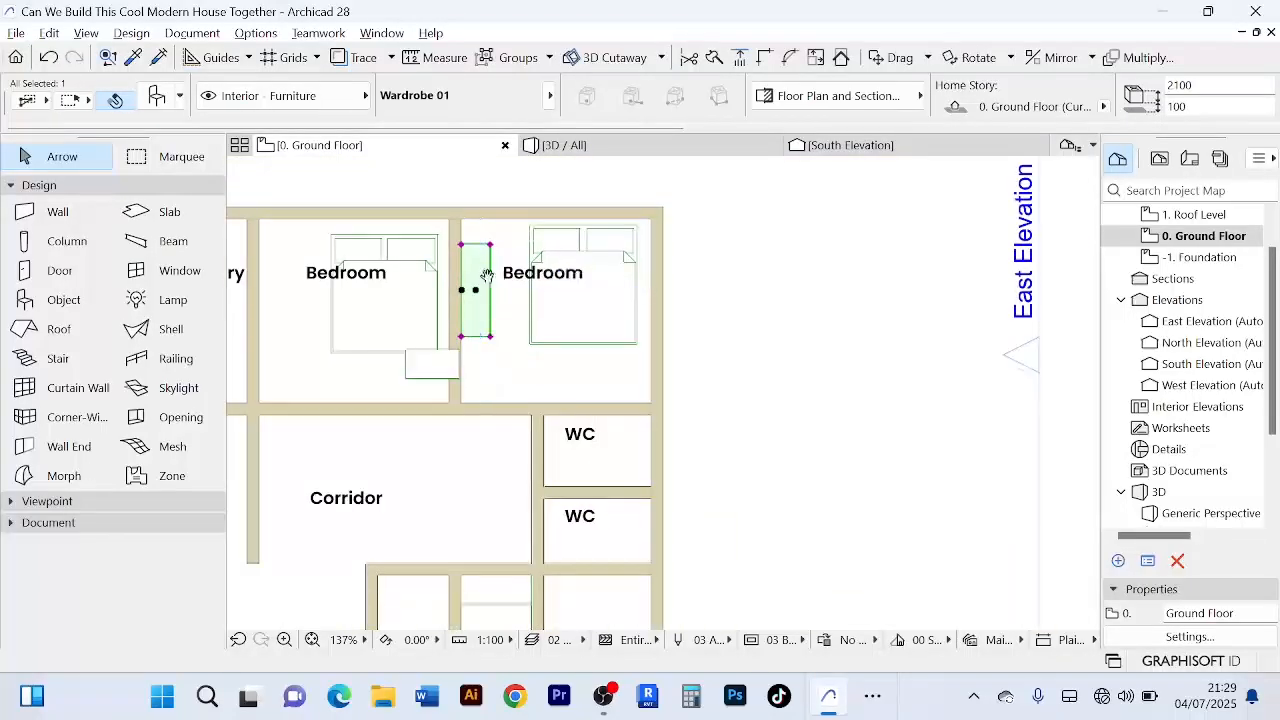
pyautogui.scroll(4, 486, 343)
pyautogui.click(612, 228)
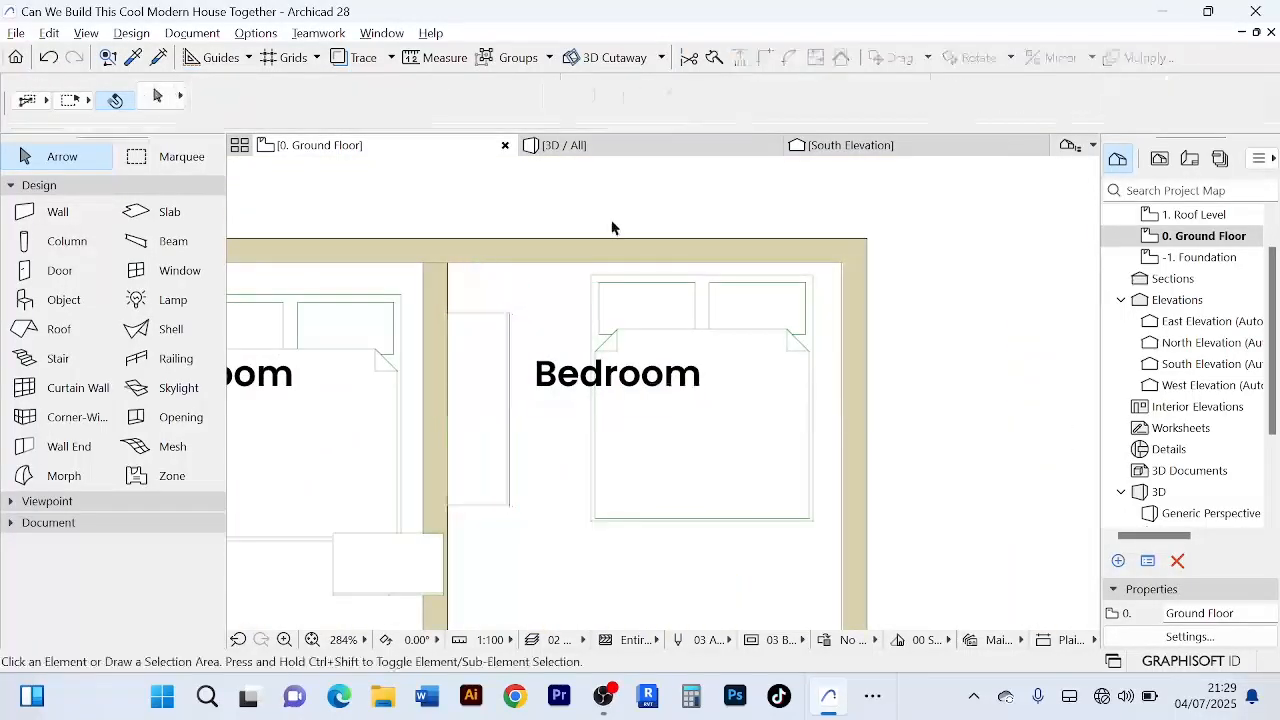
pyautogui.scroll(-2, 488, 356)
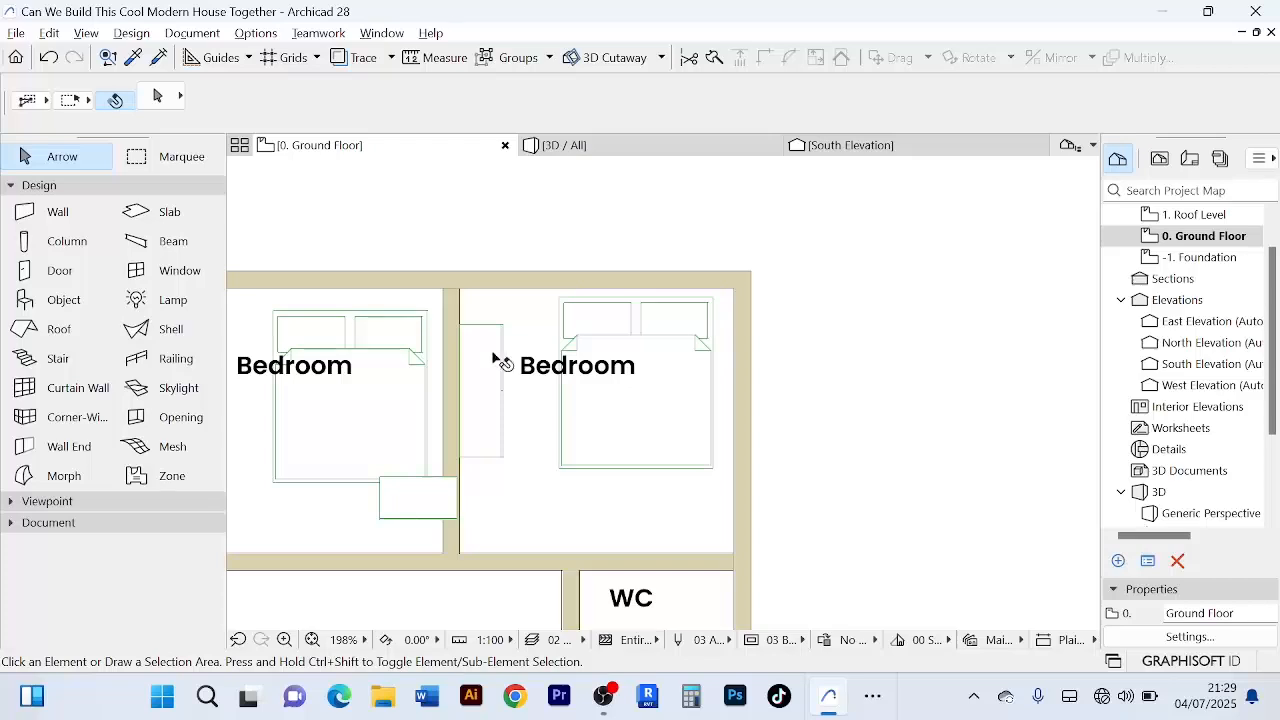
# - Set the corner bedroom wardrobe's distance from the north wall to 0
pyautogui.click(497, 358)
pyautogui.scroll(2, 486, 340)
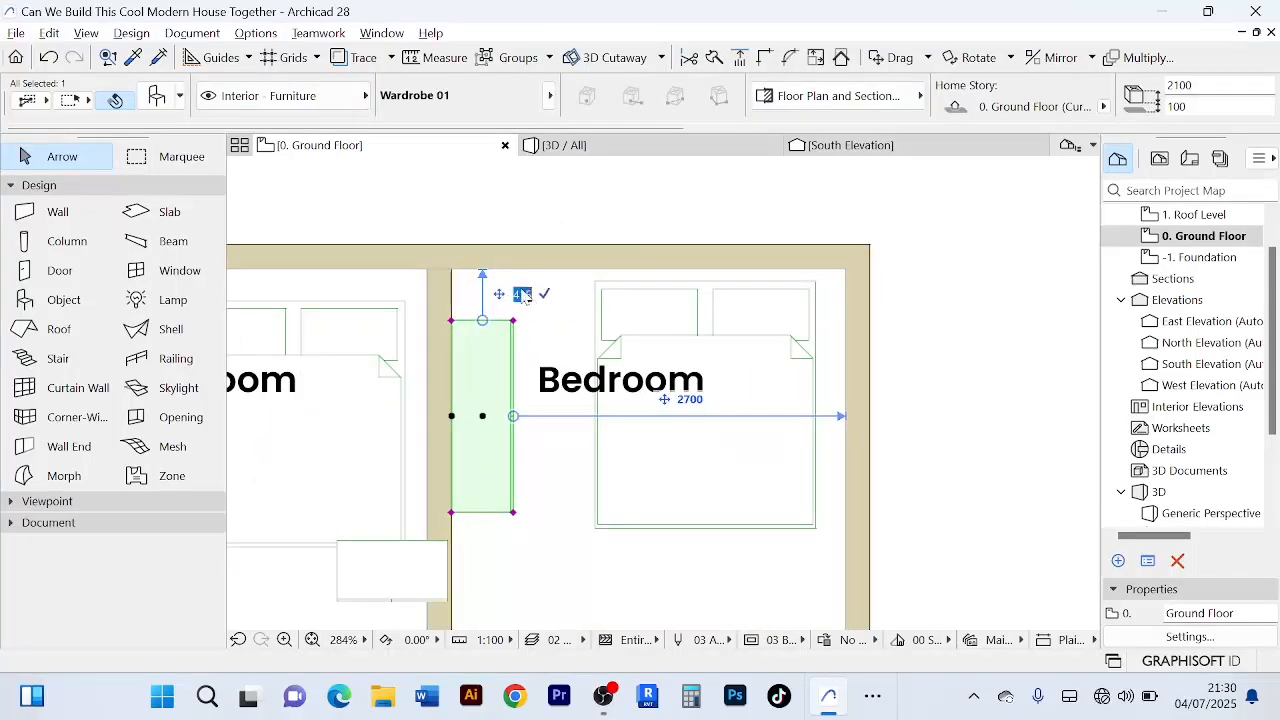
pyautogui.press('Return')
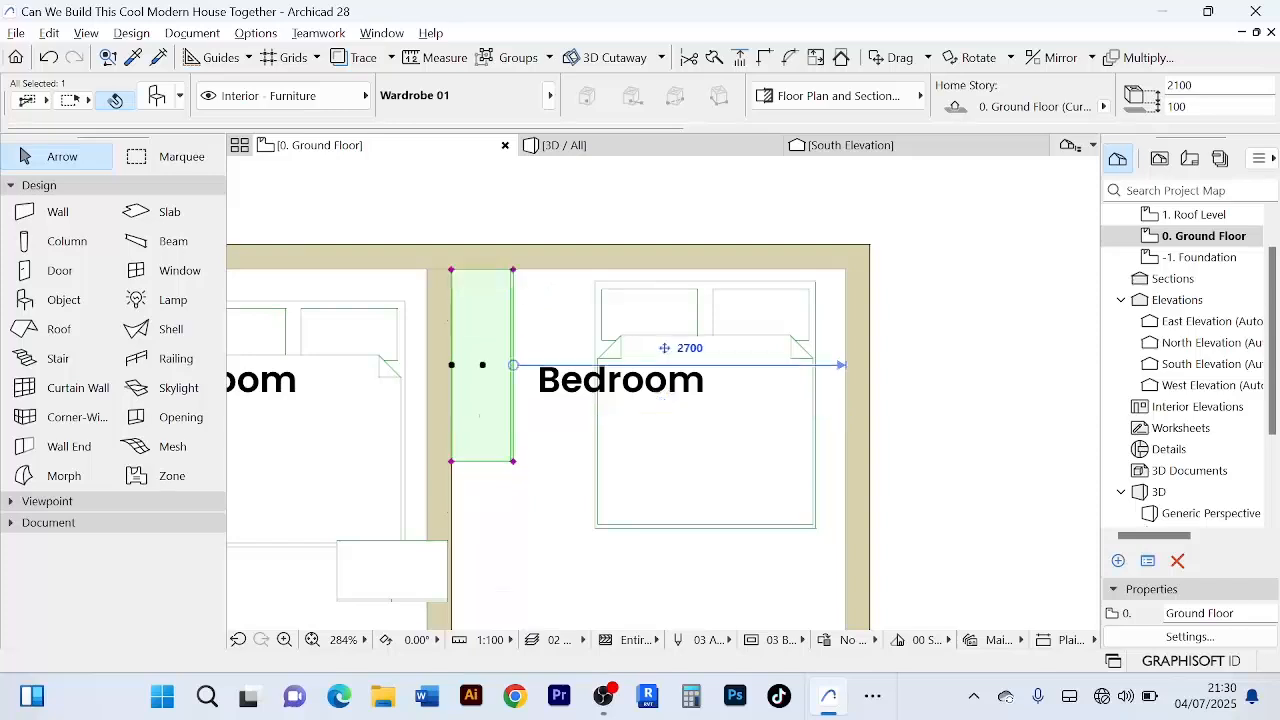
# - Delete the small wardrobe that overlaps the wall between the two adjacent bedrooms
pyautogui.scroll(-3, 948, 309)
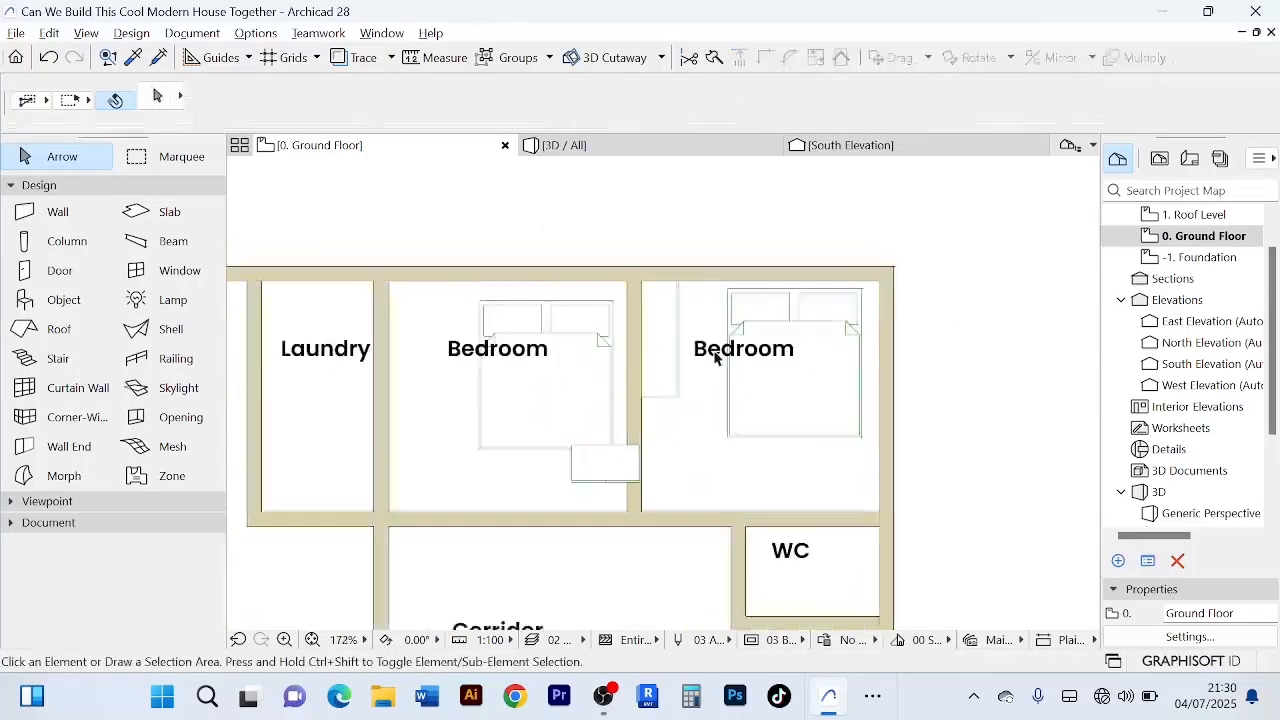
pyautogui.click(614, 458)
pyautogui.press('Delete')
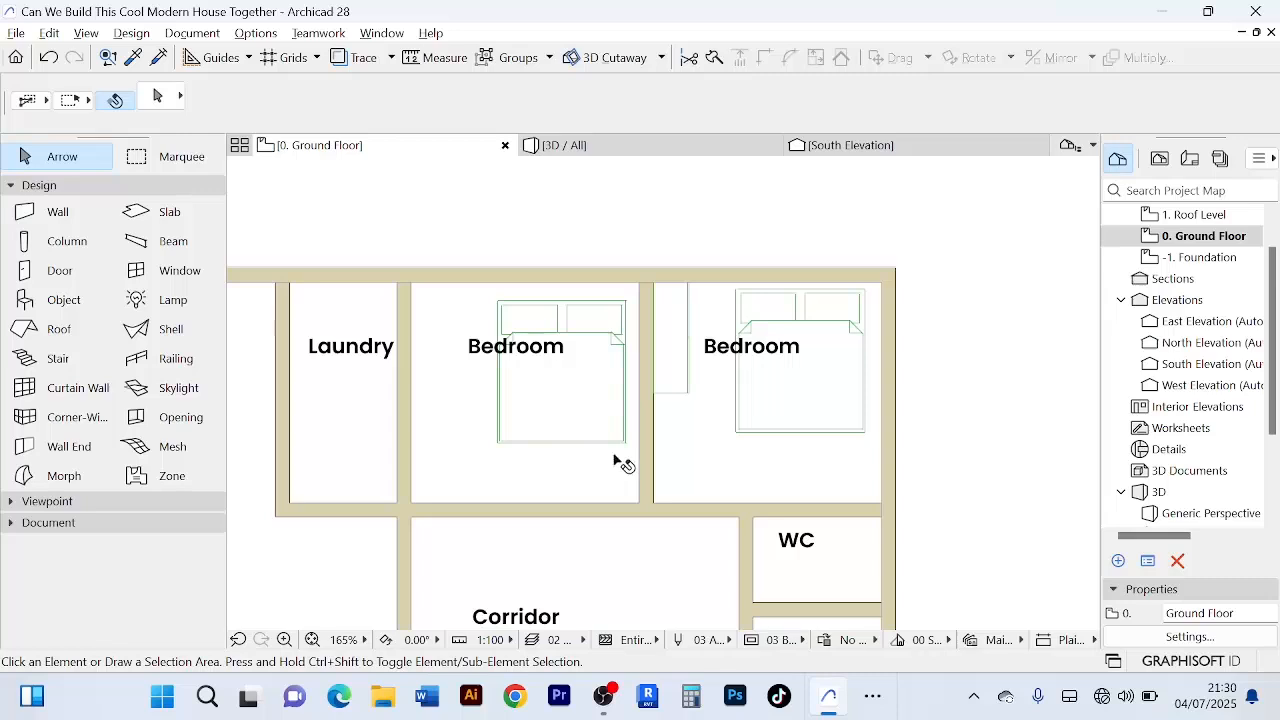
# - Mirror a copy of the corner bedroom's wardrobe across a vertical axis through the bedroom next to the Laundry
pyautogui.click(685, 363)
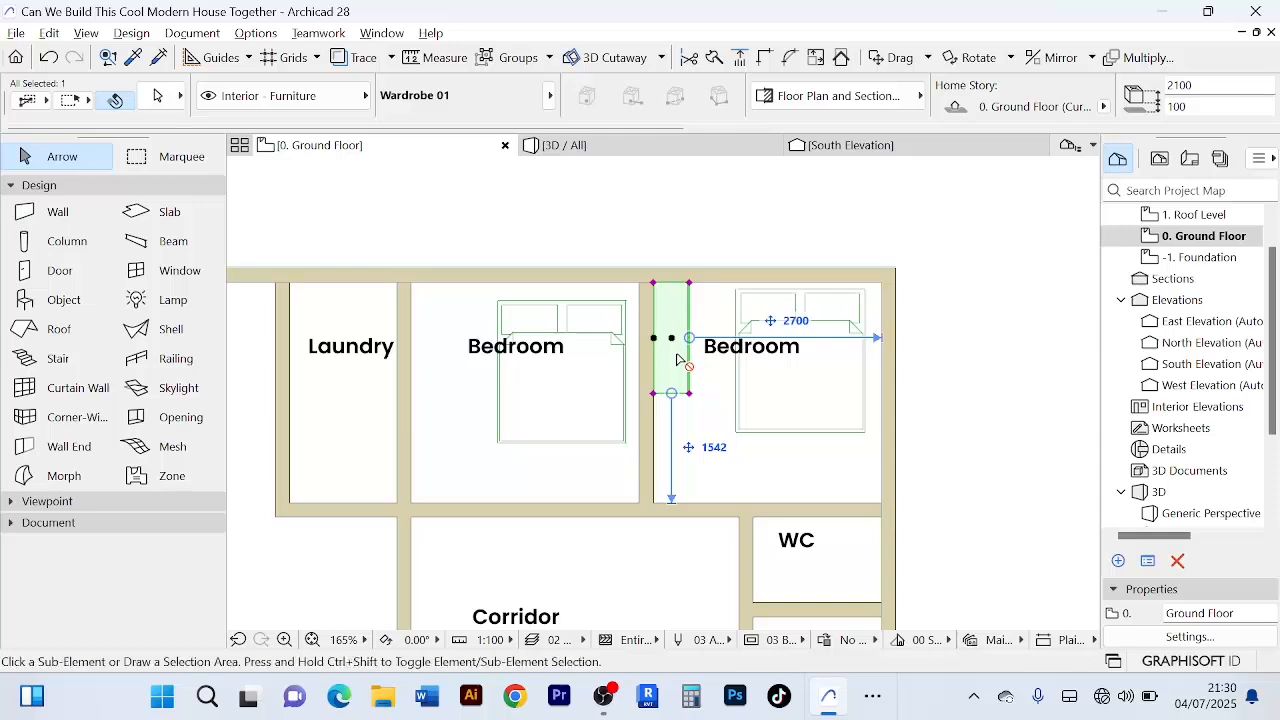
pyautogui.hotkey('ctrl', 'alt', 'm')
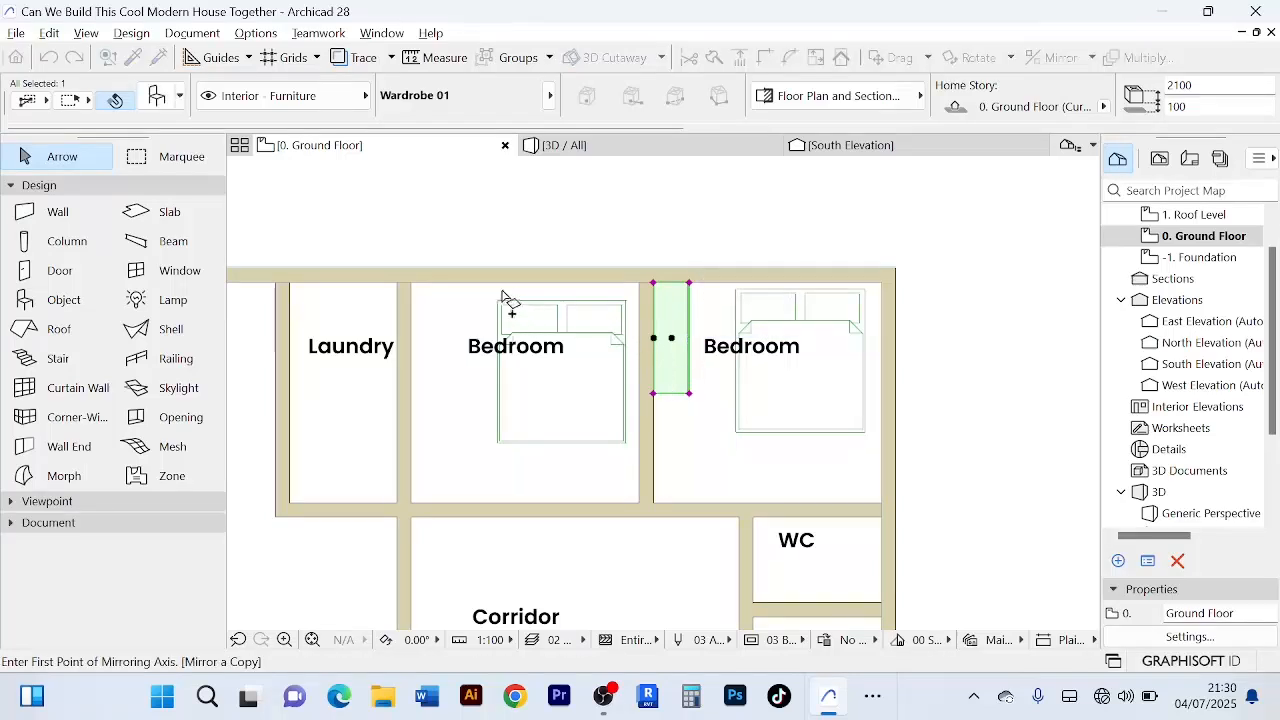
pyautogui.click(557, 262)
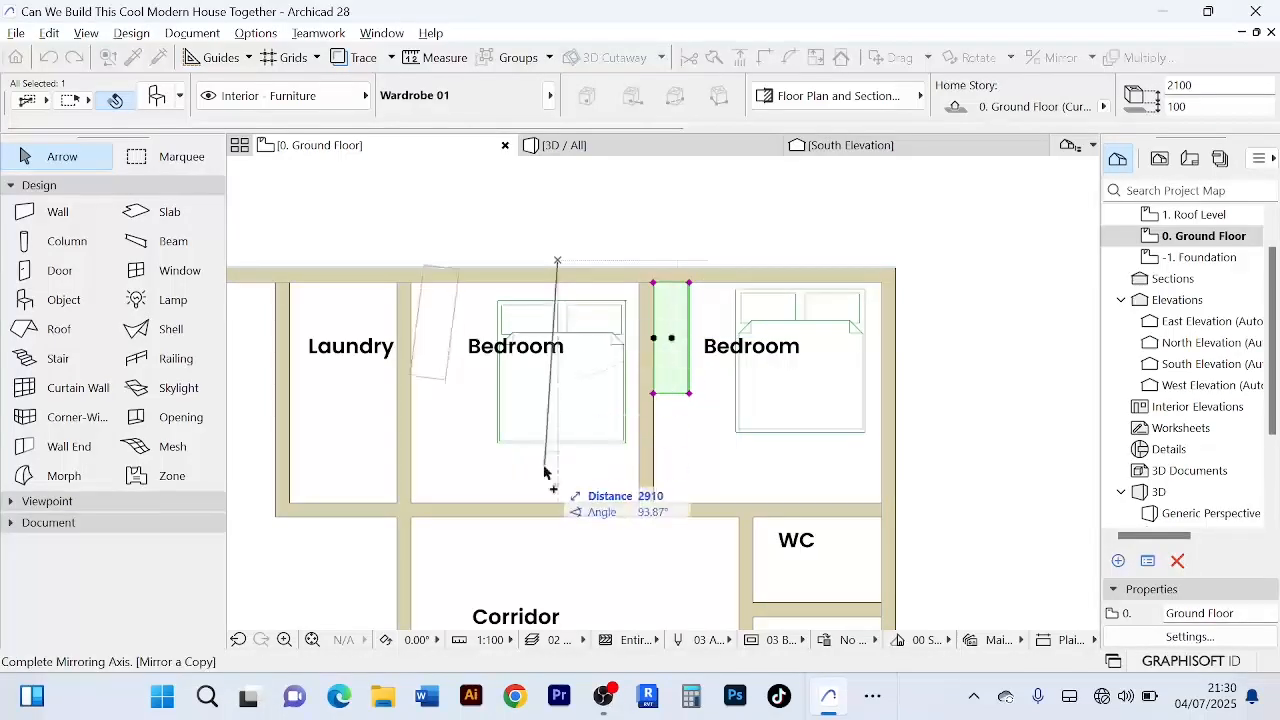
pyautogui.click(558, 502)
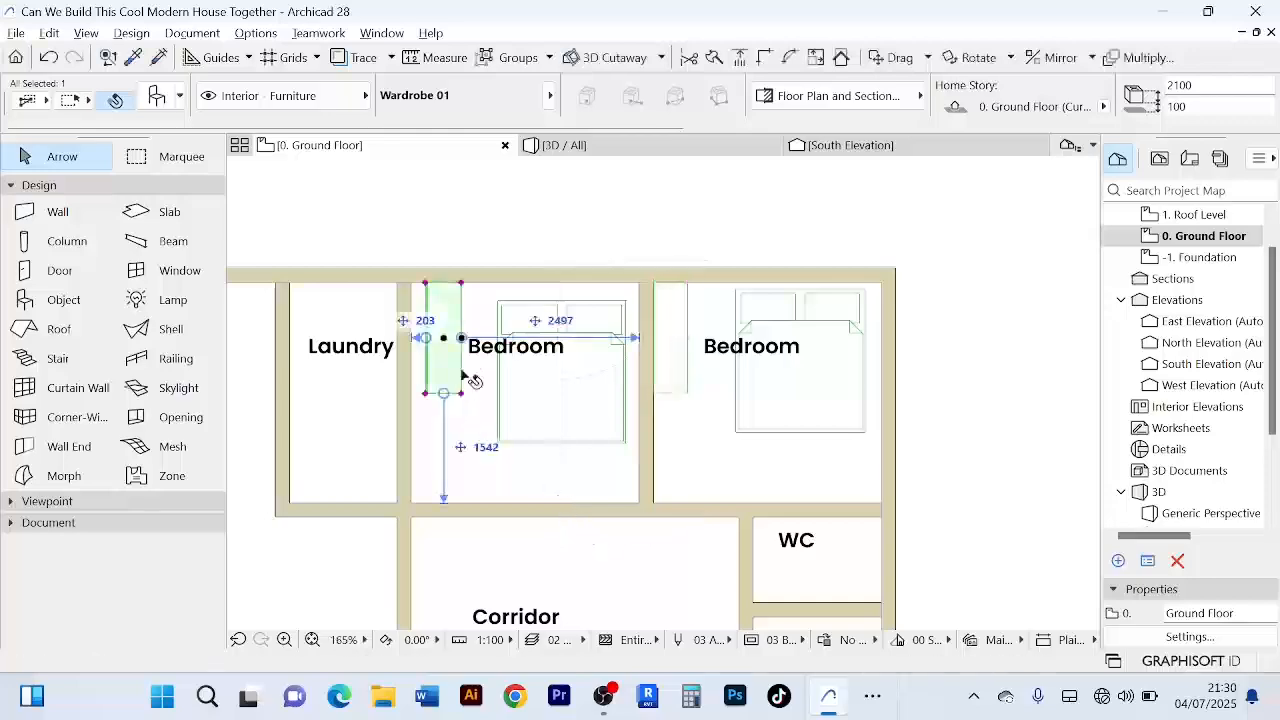
pyautogui.scroll(5, 449, 322)
pyautogui.scroll(2, 445, 324)
pyautogui.scroll(-4, 500, 332)
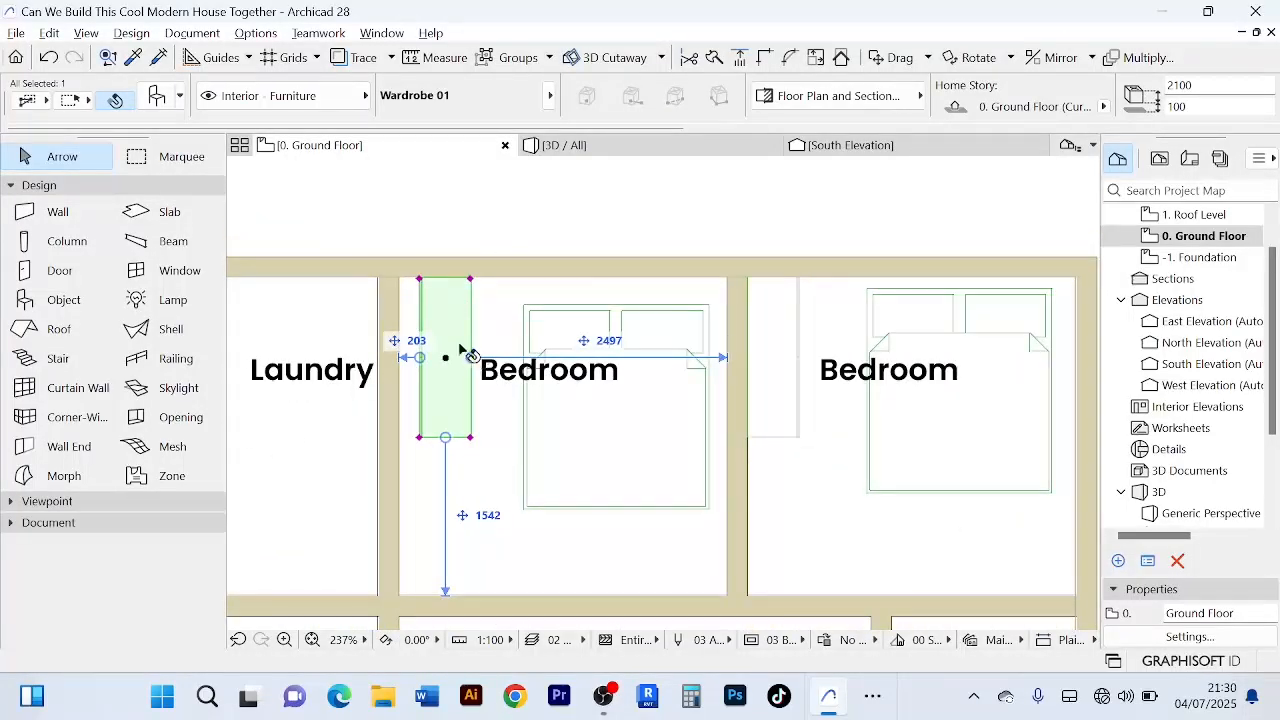
# - Rotate the mirrored wardrobe 180° about its northwest corner so its doors face east
pyautogui.hotkey('ctrl', 'e')
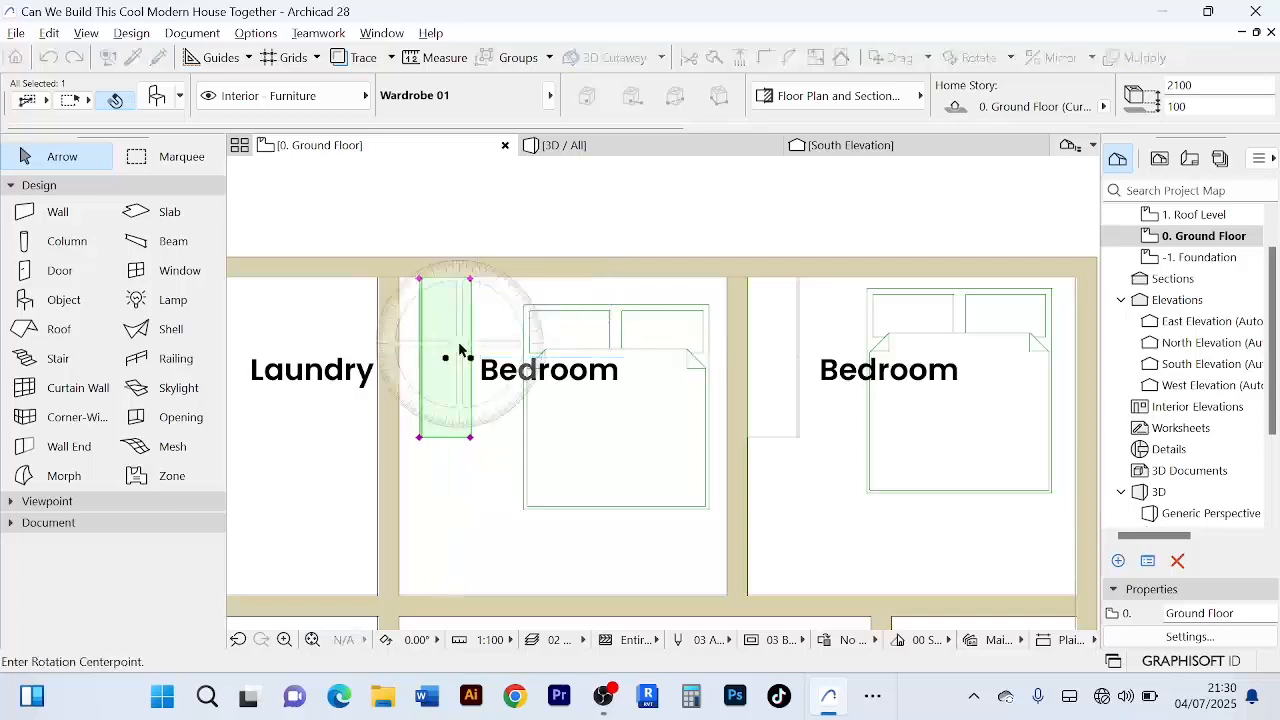
pyautogui.click(420, 279)
pyautogui.click(680, 278)
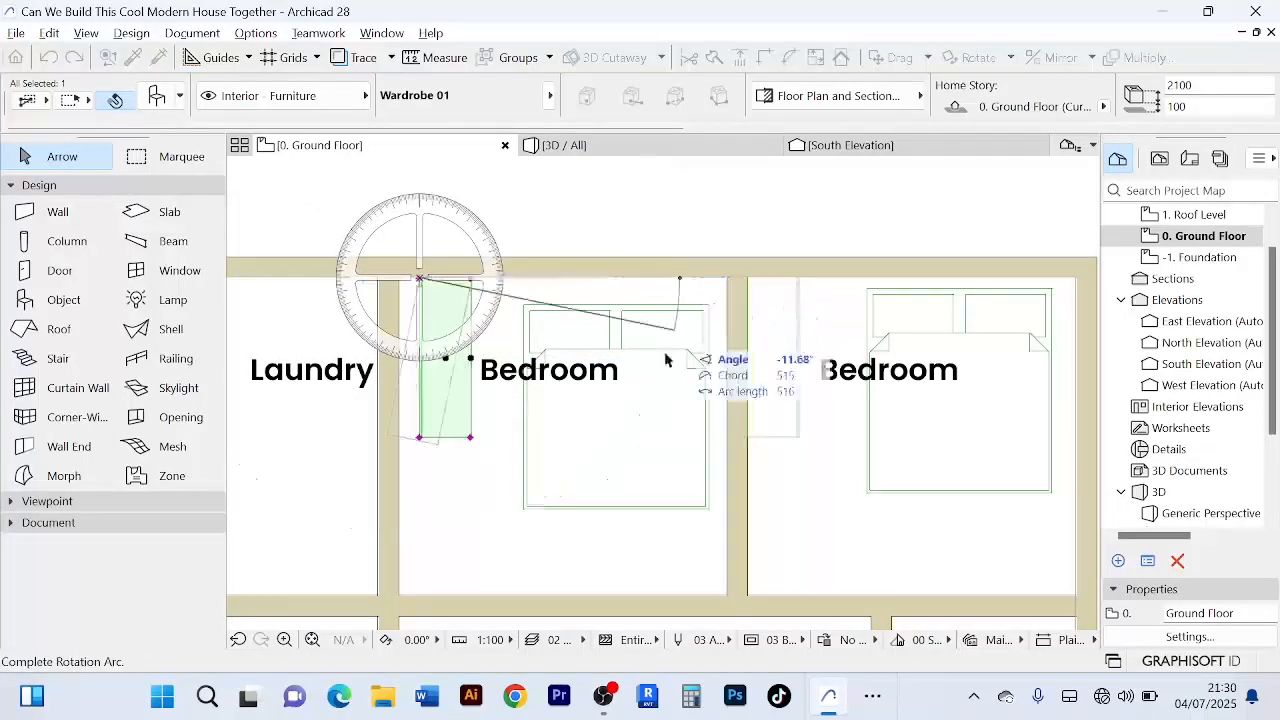
pyautogui.click(275, 281)
pyautogui.scroll(-3, 432, 262)
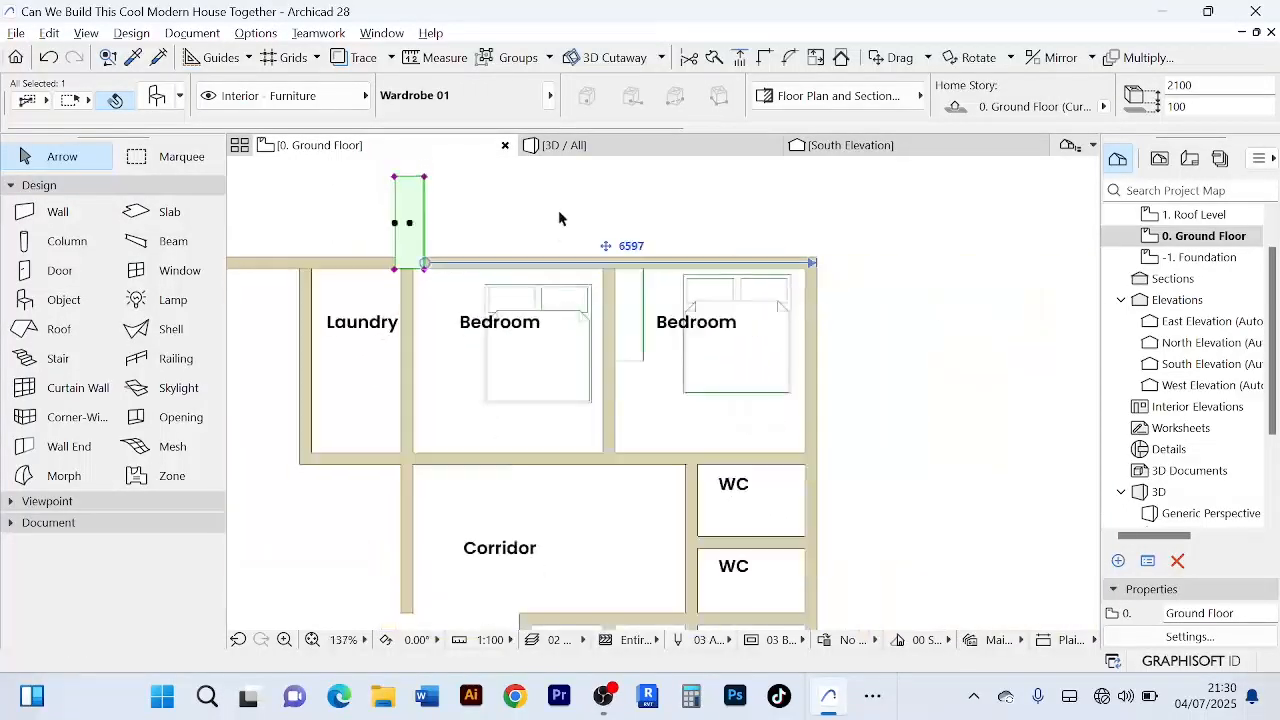
# - Move the rotated wardrobe into the northwest corner of the bedroom beside the Laundry, and clear the selection
pyautogui.hotkey('ctrl', 'd')
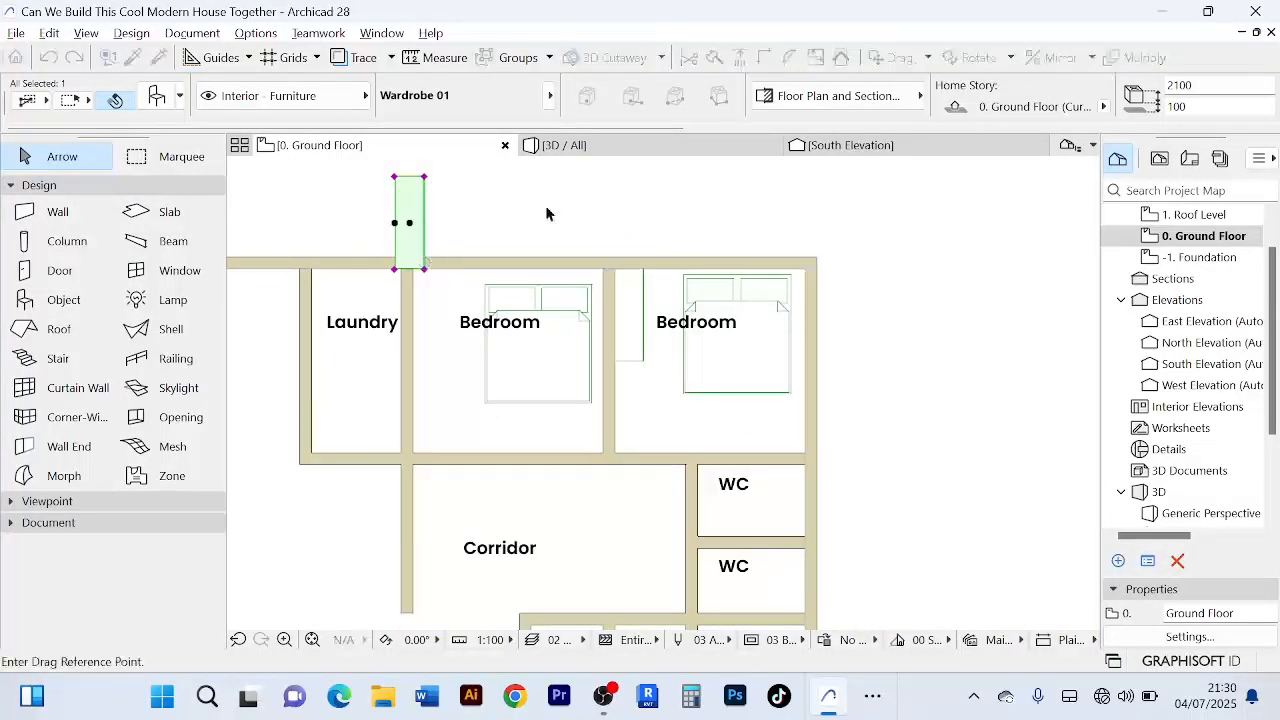
pyautogui.scroll(3, 400, 218)
pyautogui.click(418, 213)
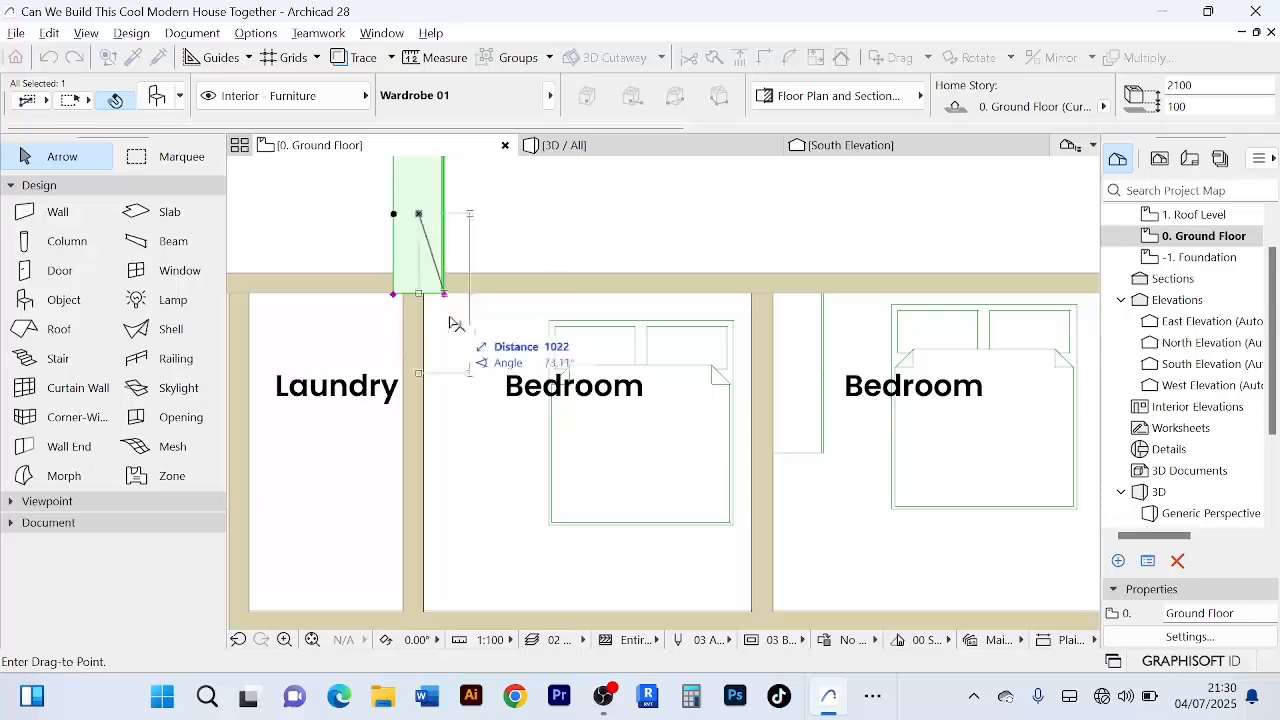
pyautogui.click(449, 374)
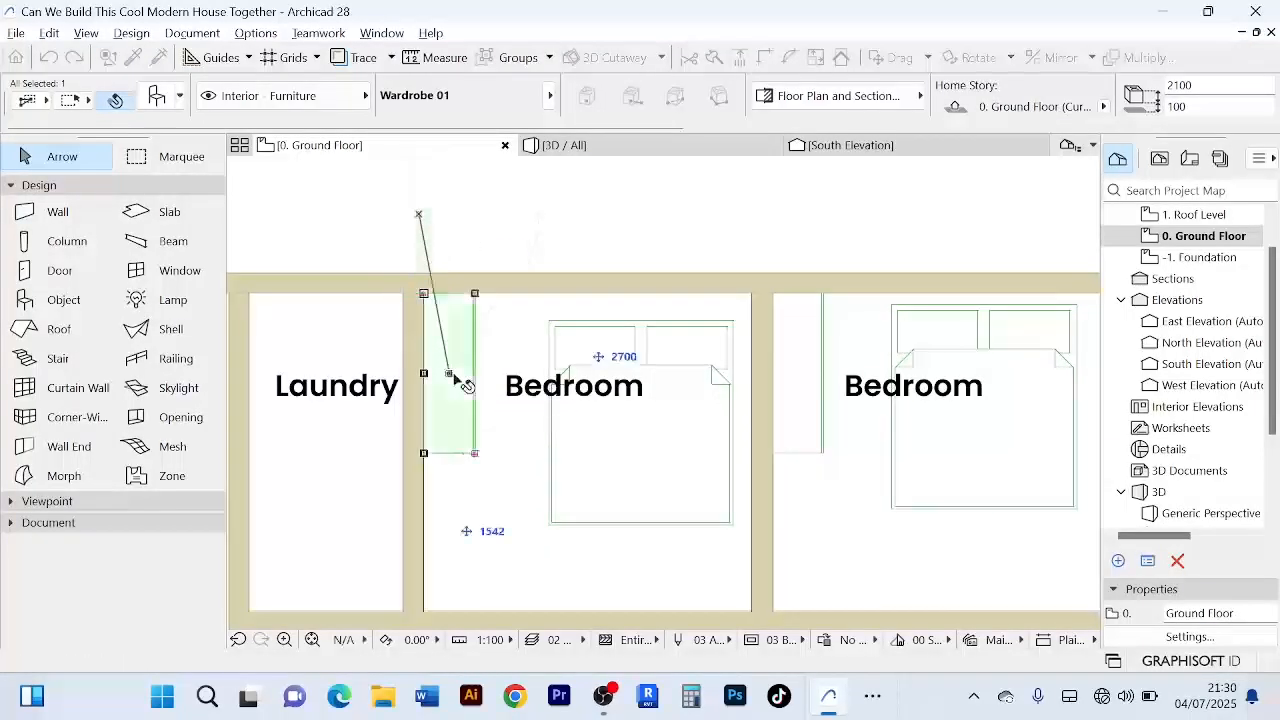
pyautogui.click(555, 245)
# - Examine the furniture layout in the bedrooms, the Master Bedroom's storage area and the whole ground floor
pyautogui.scroll(-3, 556, 237)
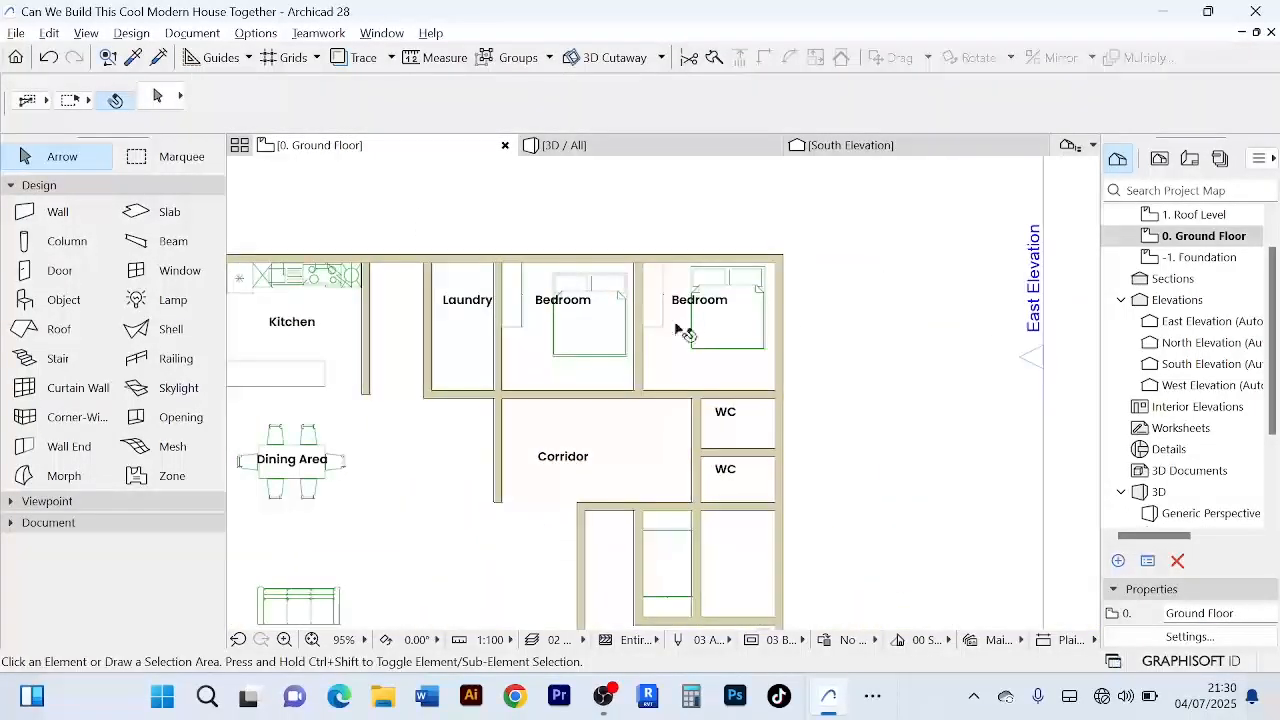
pyautogui.scroll(3, 622, 320)
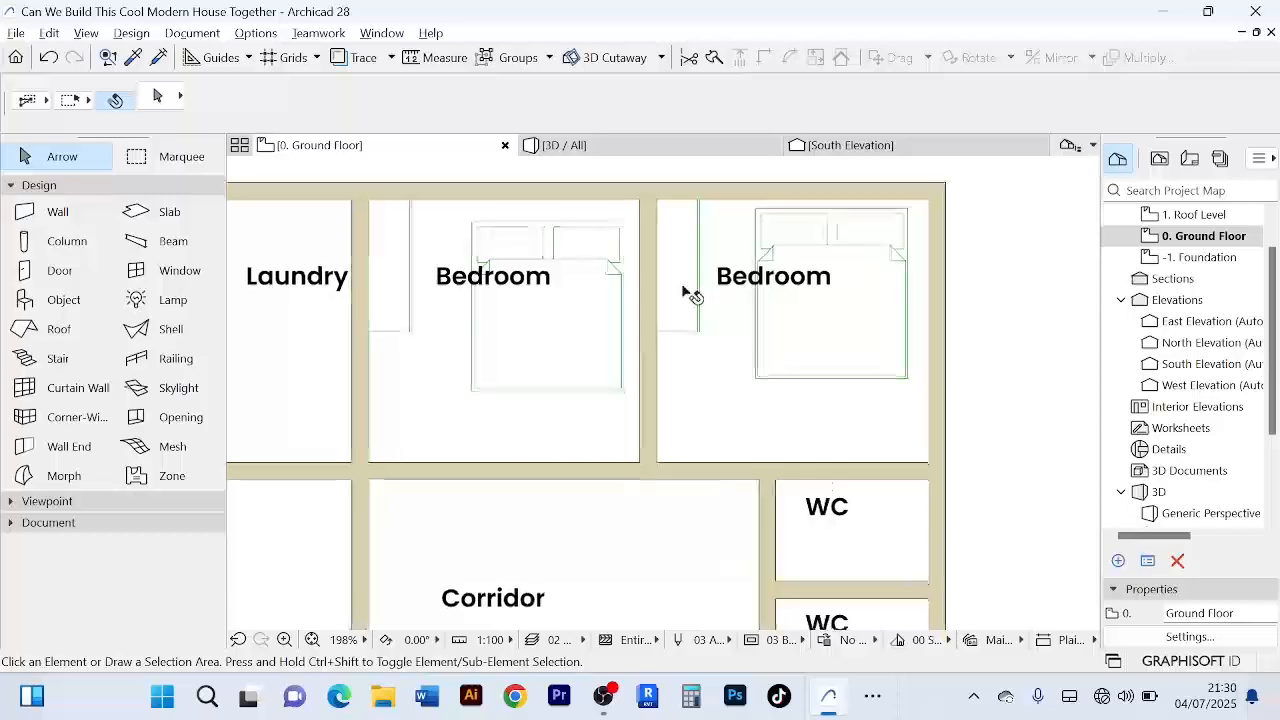
pyautogui.scroll(-4, 684, 288)
pyautogui.scroll(3, 752, 488)
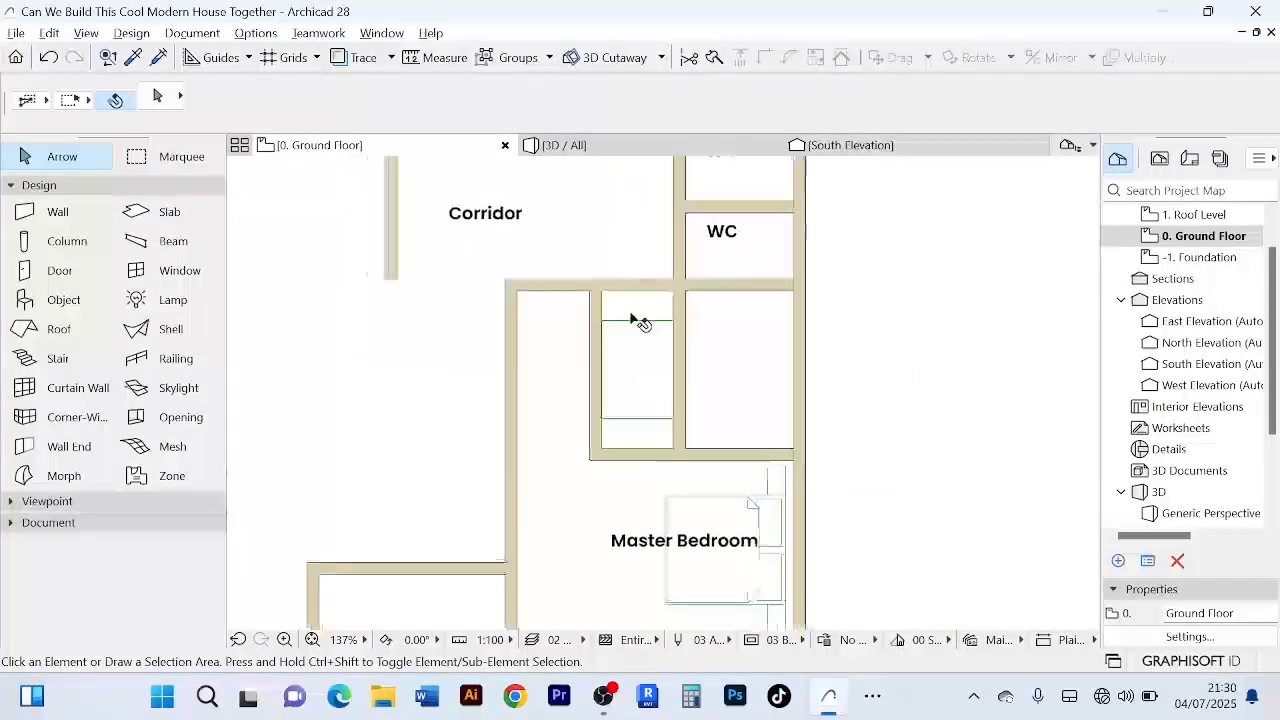
pyautogui.scroll(1, 634, 323)
pyautogui.scroll(-4, 820, 349)
pyautogui.scroll(4, 818, 392)
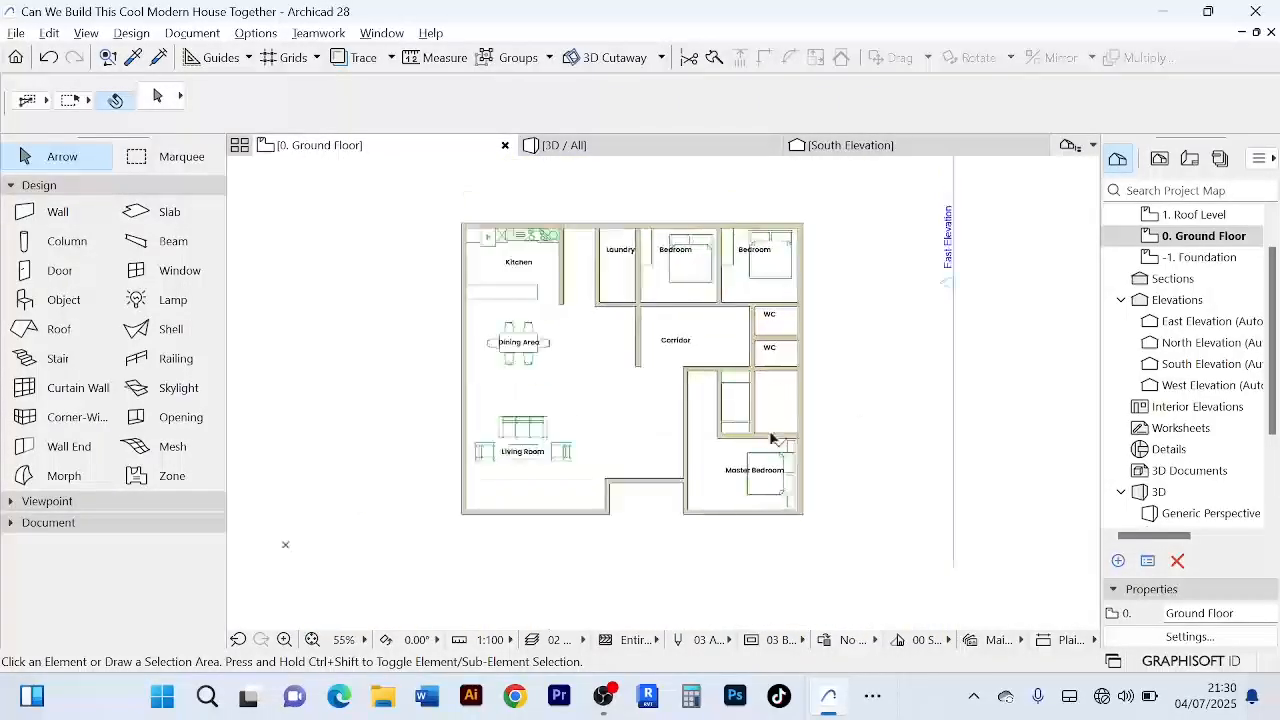
pyautogui.scroll(-2, 818, 392)
pyautogui.moveTo(966, 386); pyautogui.dragTo(885, 408, button='middle')
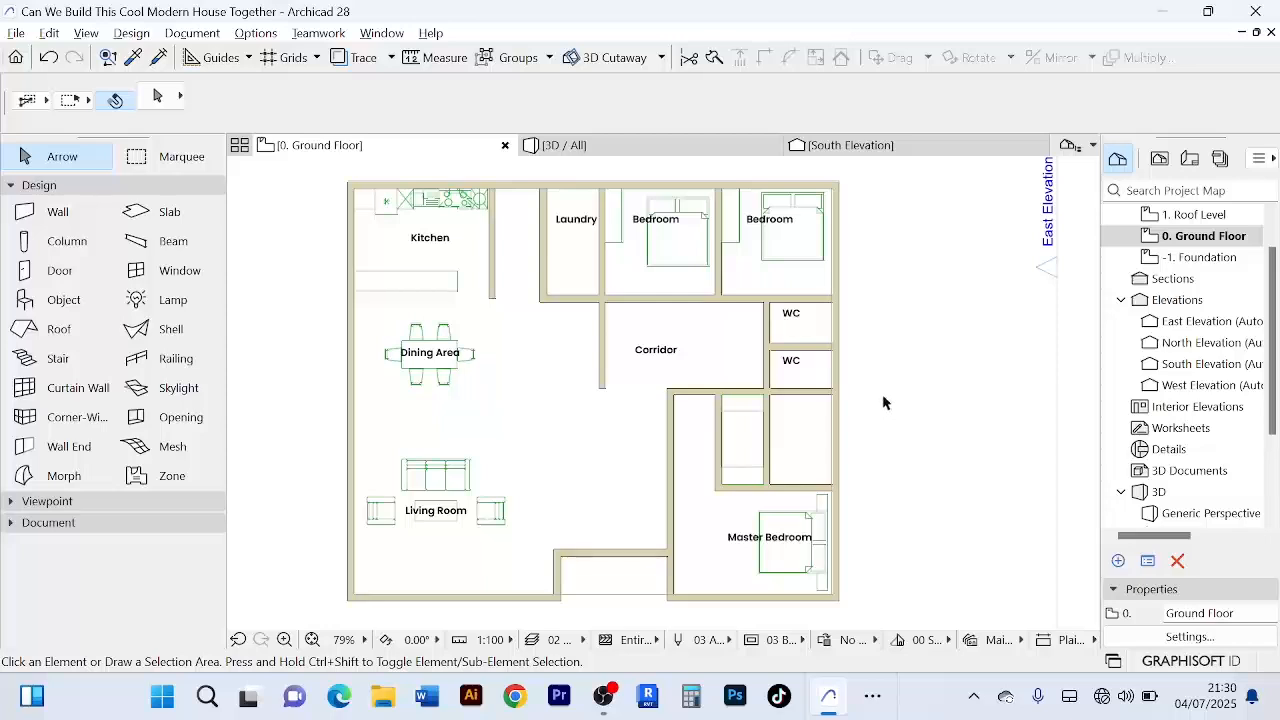
pyautogui.scroll(-1, 860, 405)
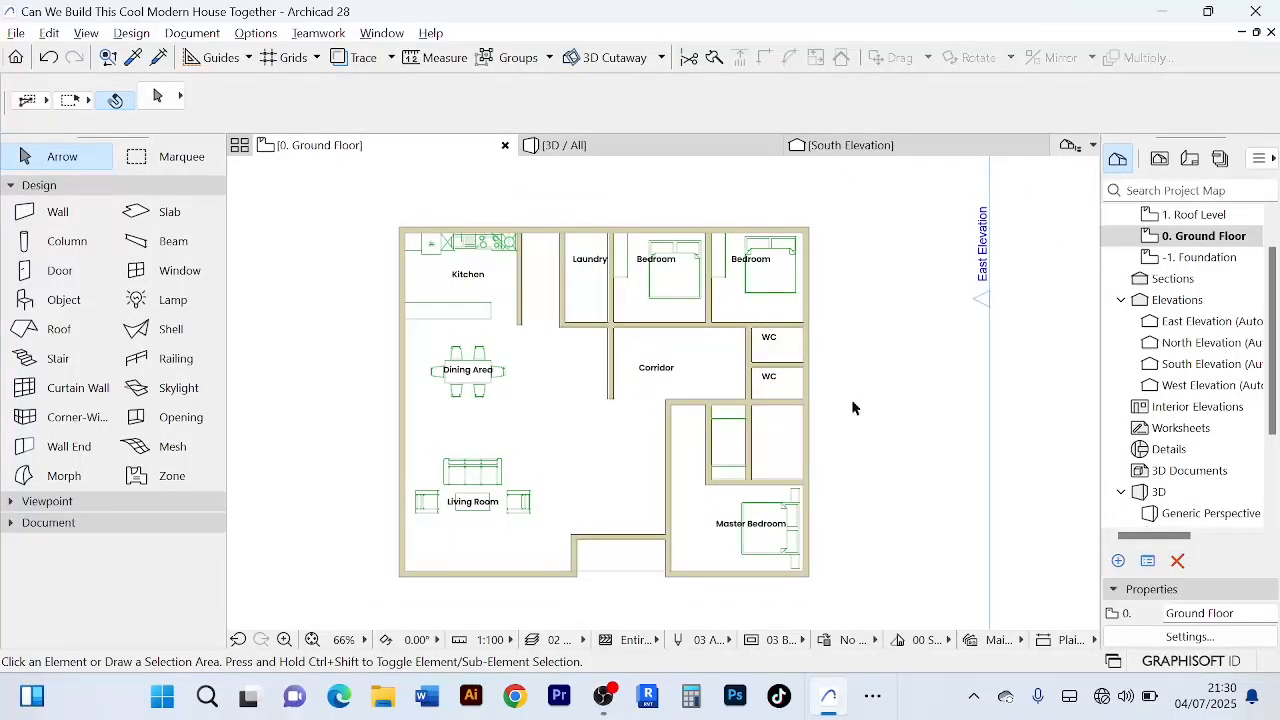
# - Search the object library for "toil" and set the WC/Toilet as the object to place
pyautogui.doubleClick(64, 300)
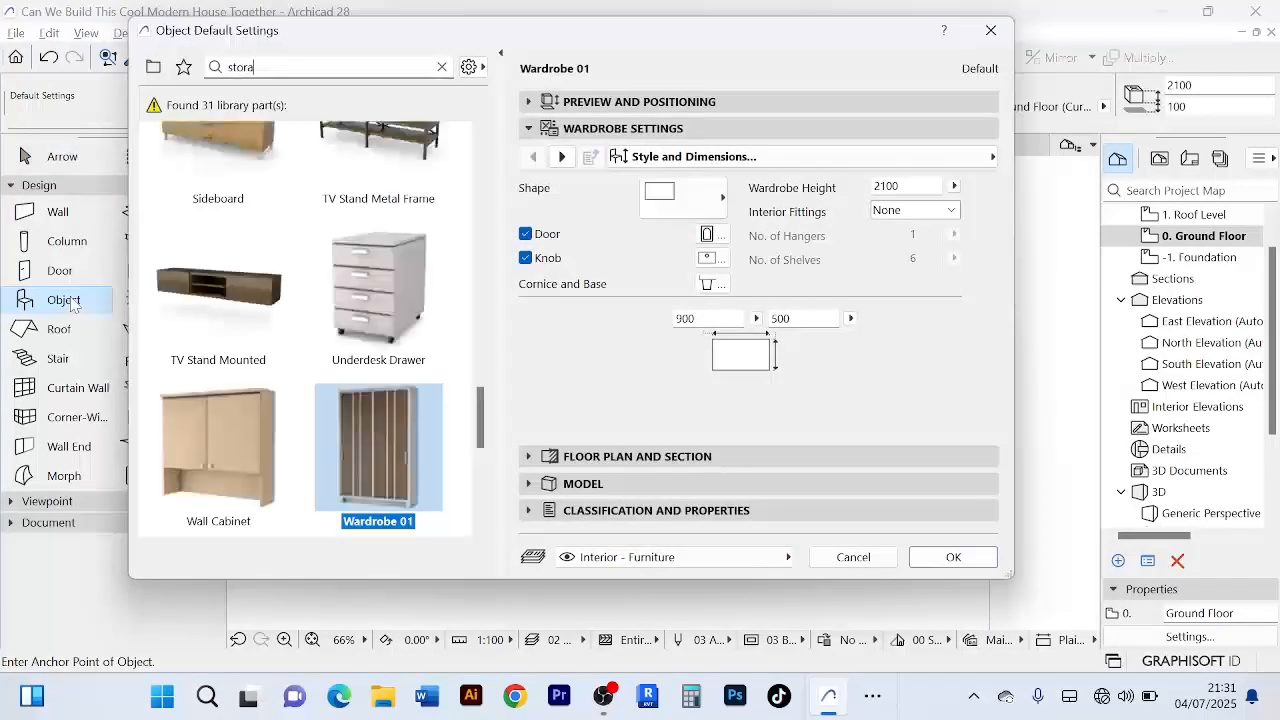
pyautogui.scroll(-3, 415, 285)
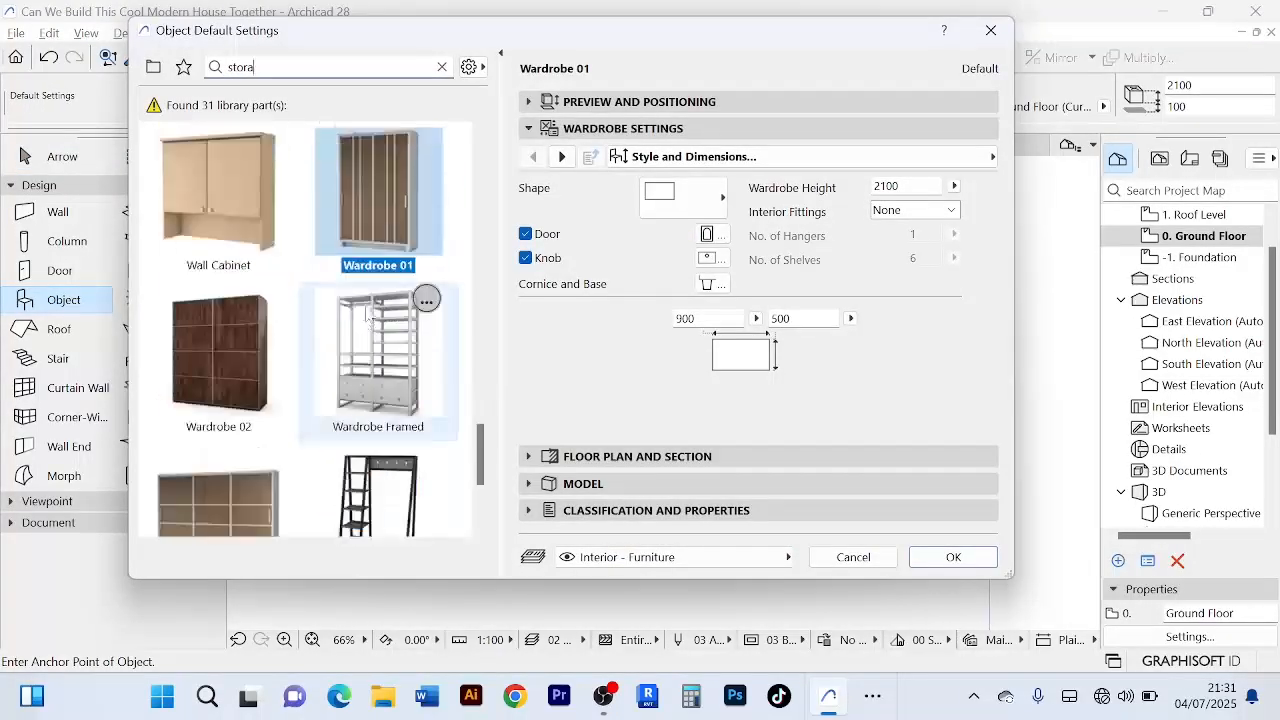
pyautogui.scroll(3, 415, 285)
pyautogui.moveTo(260, 67); pyautogui.dragTo(222, 70)
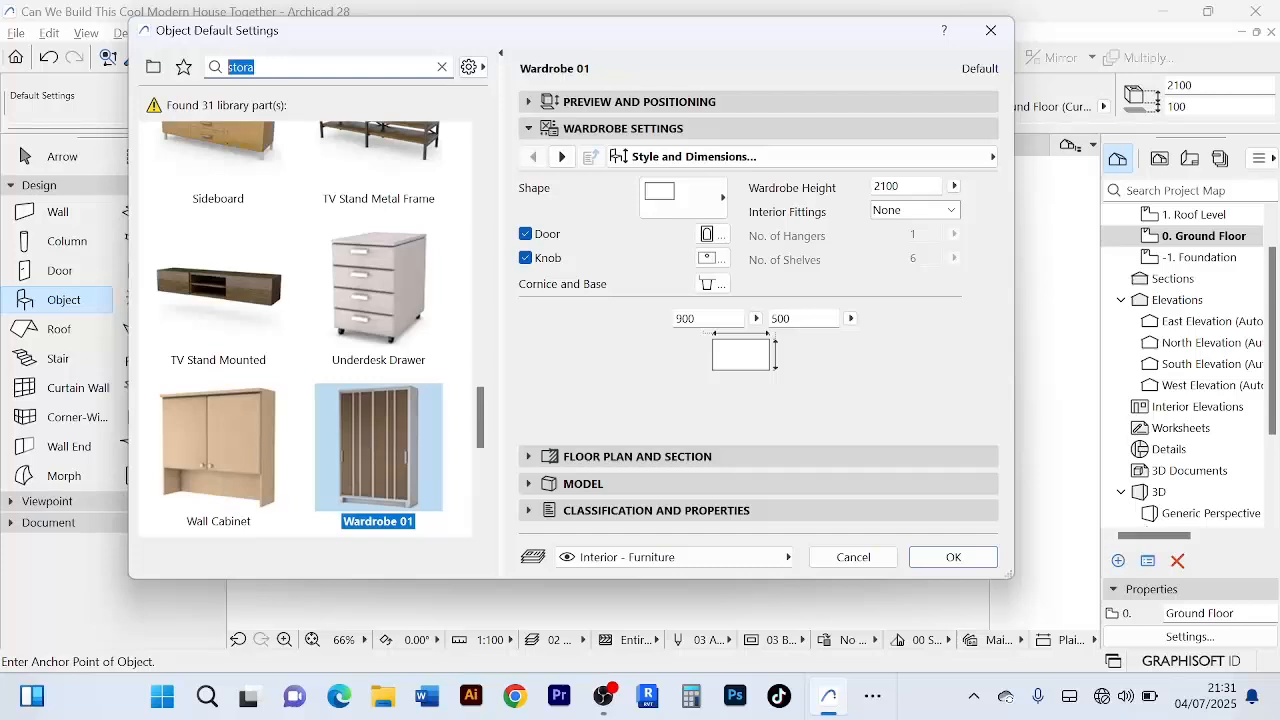
pyautogui.write('toil')
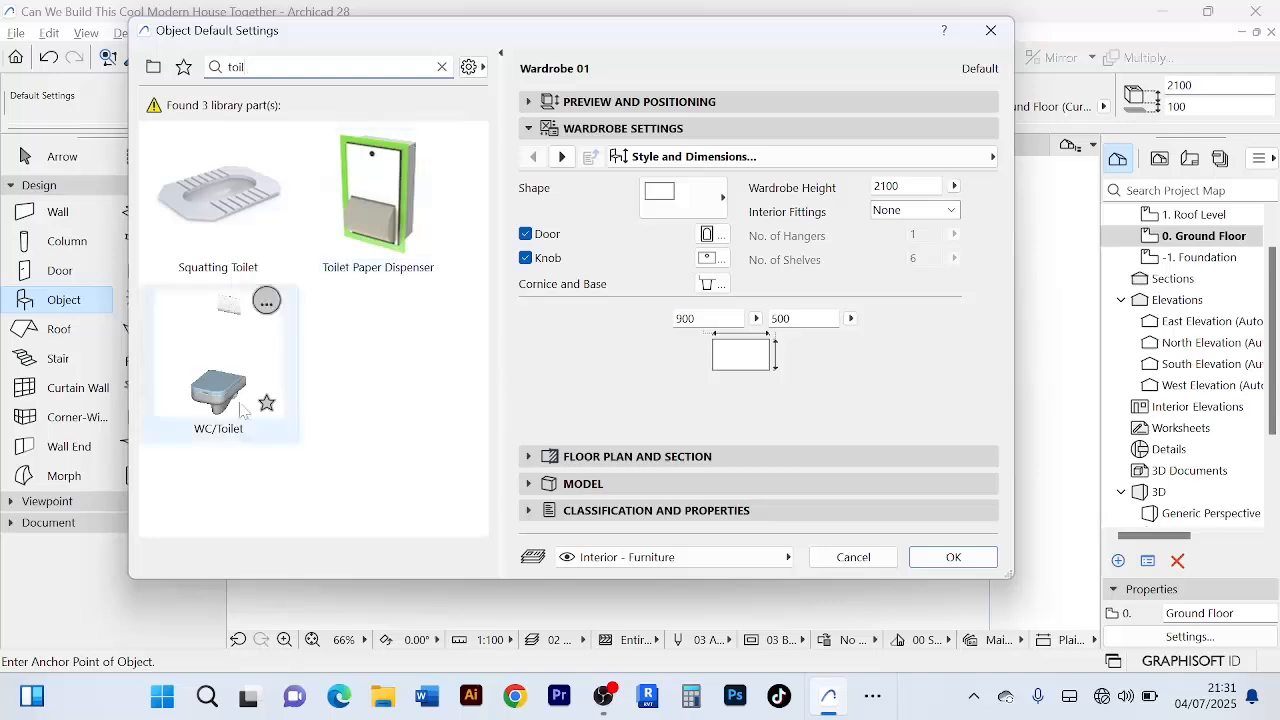
pyautogui.click(240, 395)
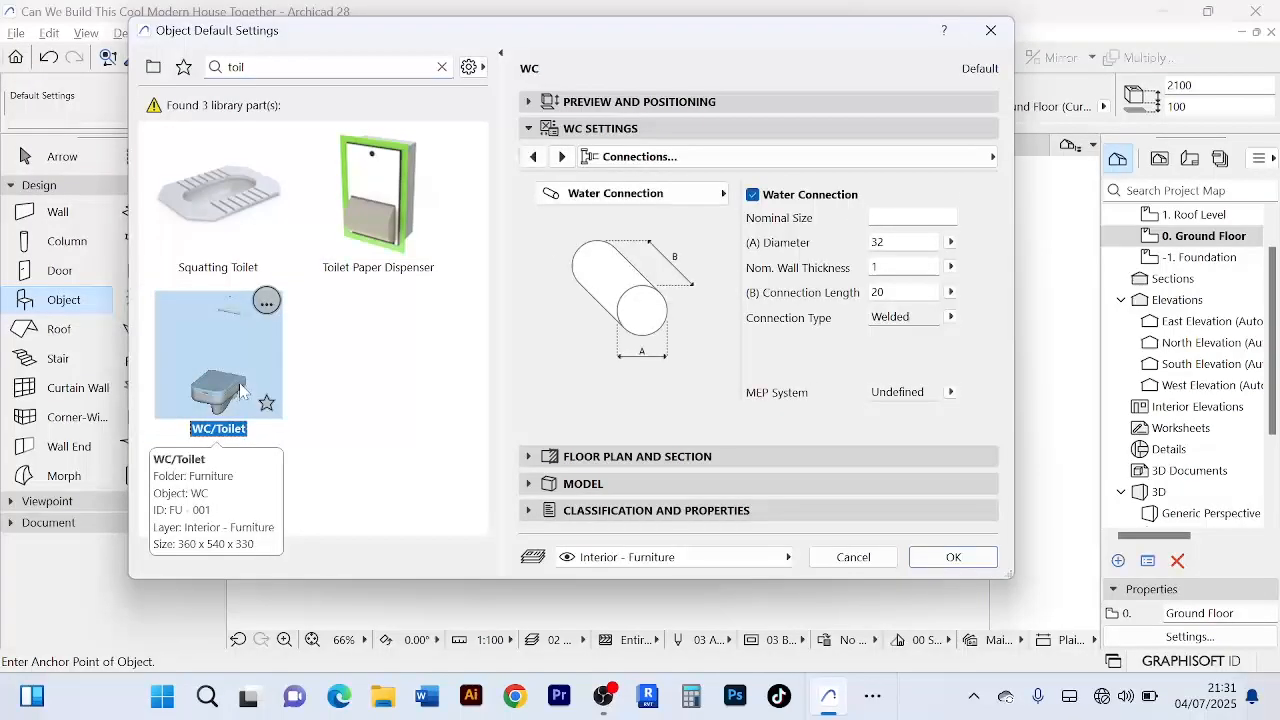
pyautogui.click(950, 557)
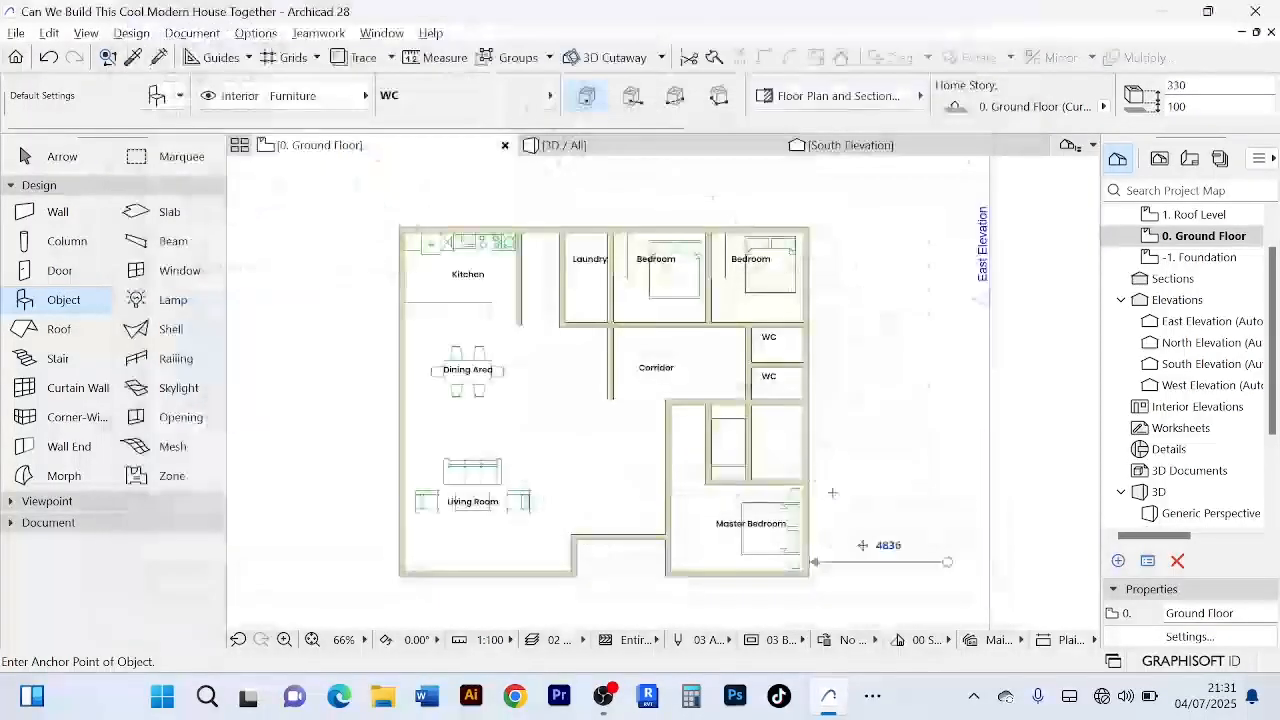
# - Place one toilet in the unlabelled room north of the Master Bedroom and another in the southern WC, both near the east outer wall
pyautogui.scroll(5, 785, 445)
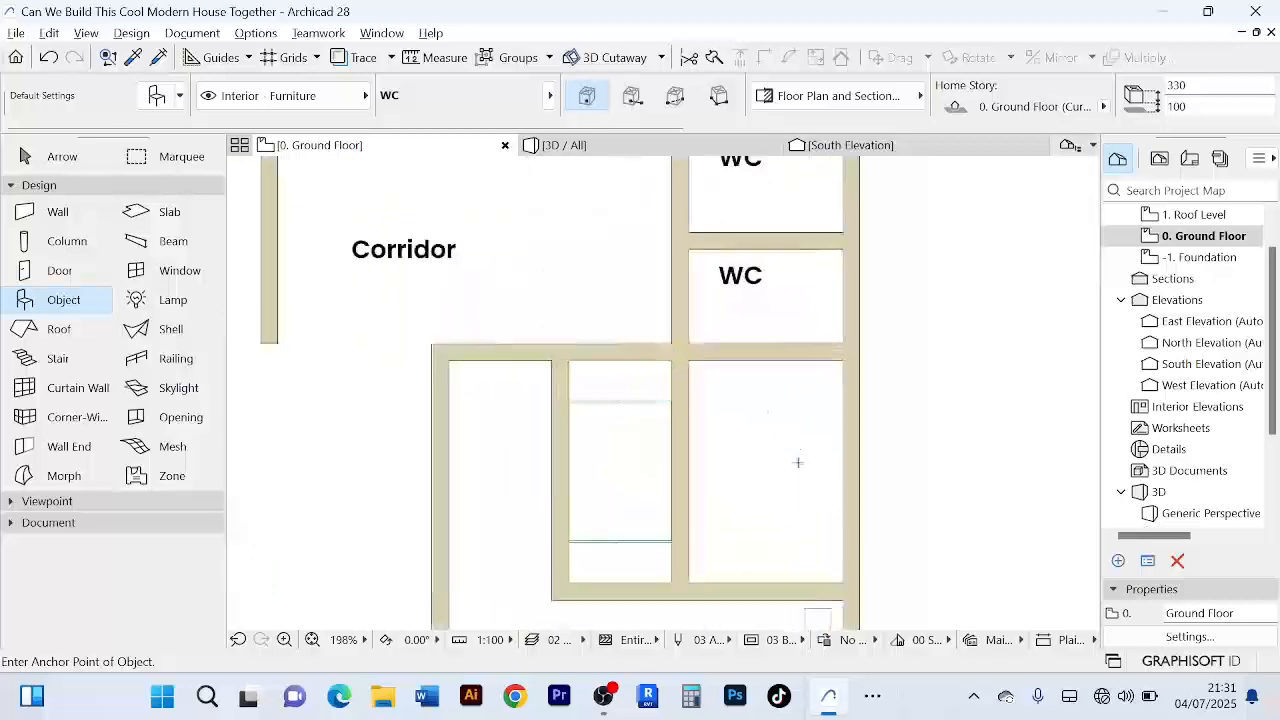
pyautogui.scroll(-5, 798, 462)
pyautogui.scroll(4, 860, 445)
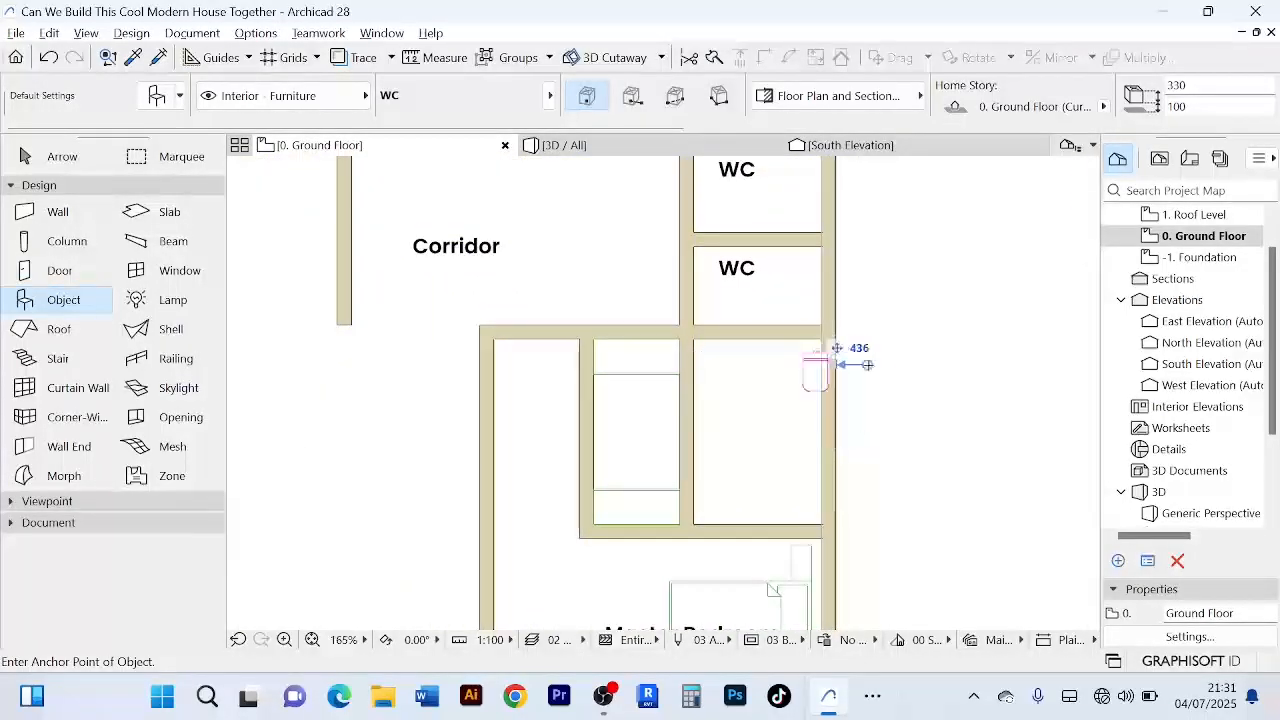
pyautogui.scroll(-4, 880, 400)
pyautogui.scroll(4, 840, 440)
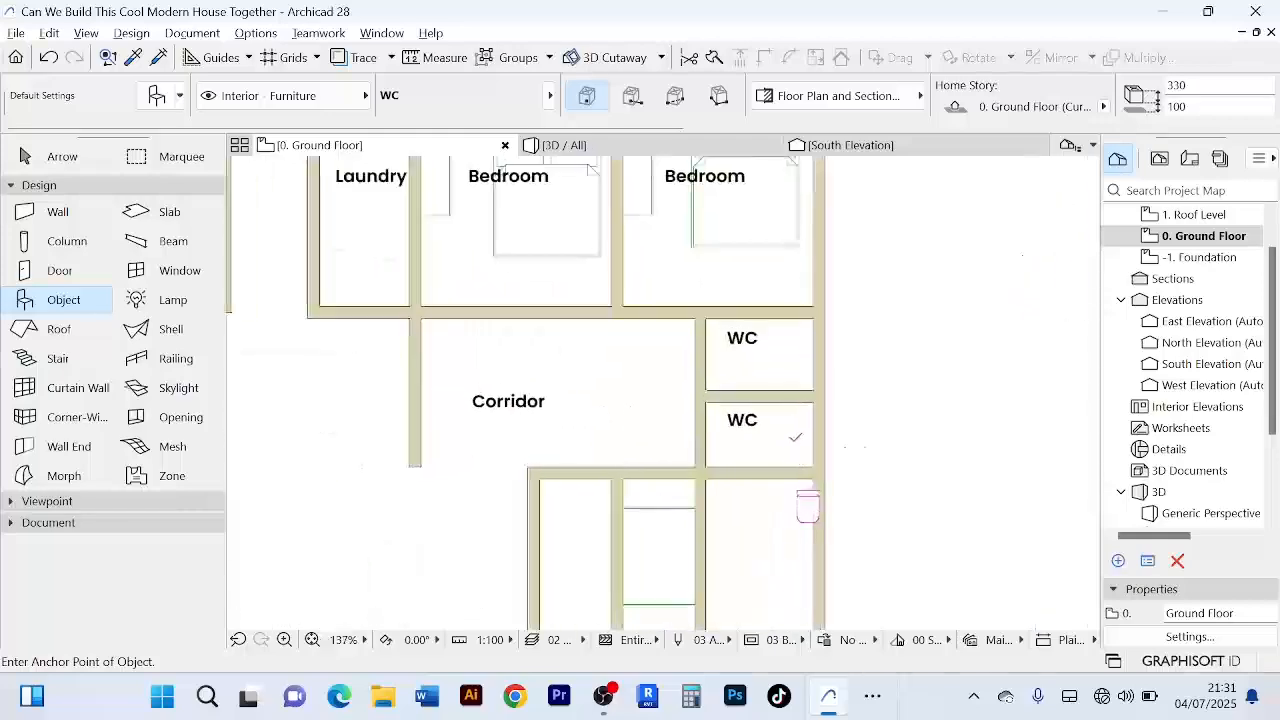
pyautogui.click(813, 427)
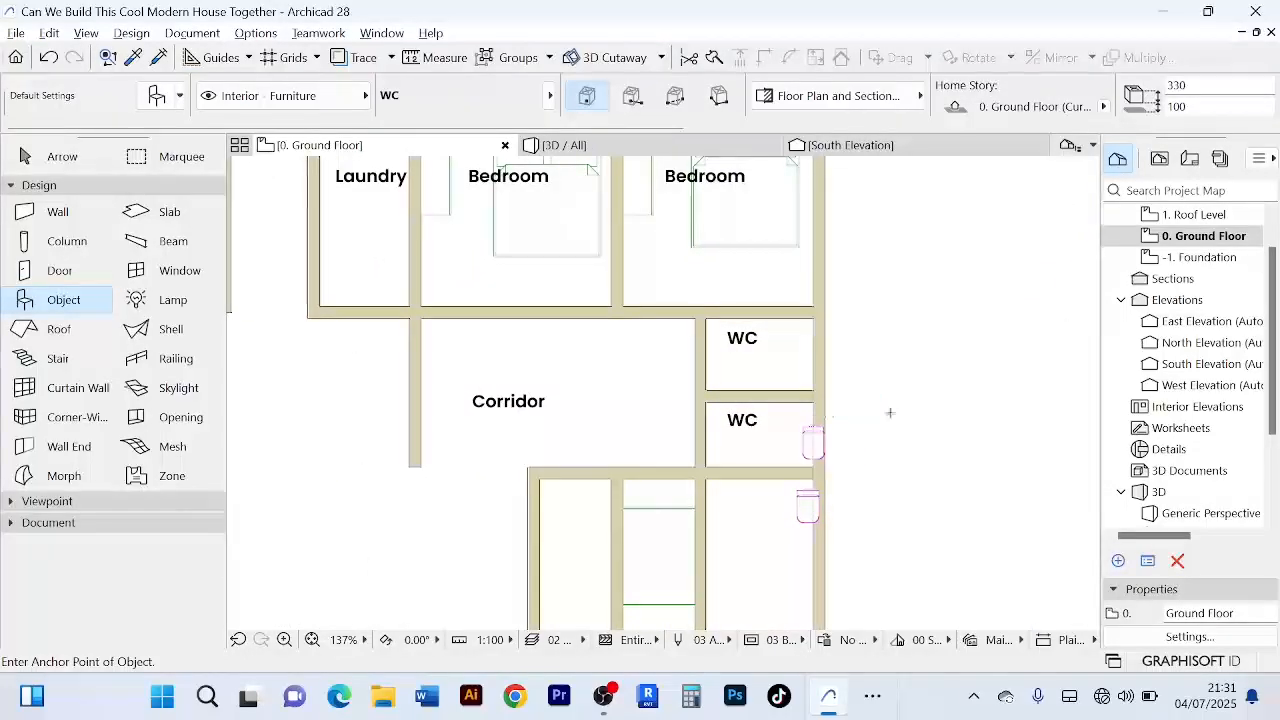
pyautogui.scroll(-4, 890, 412)
pyautogui.click(62, 160)
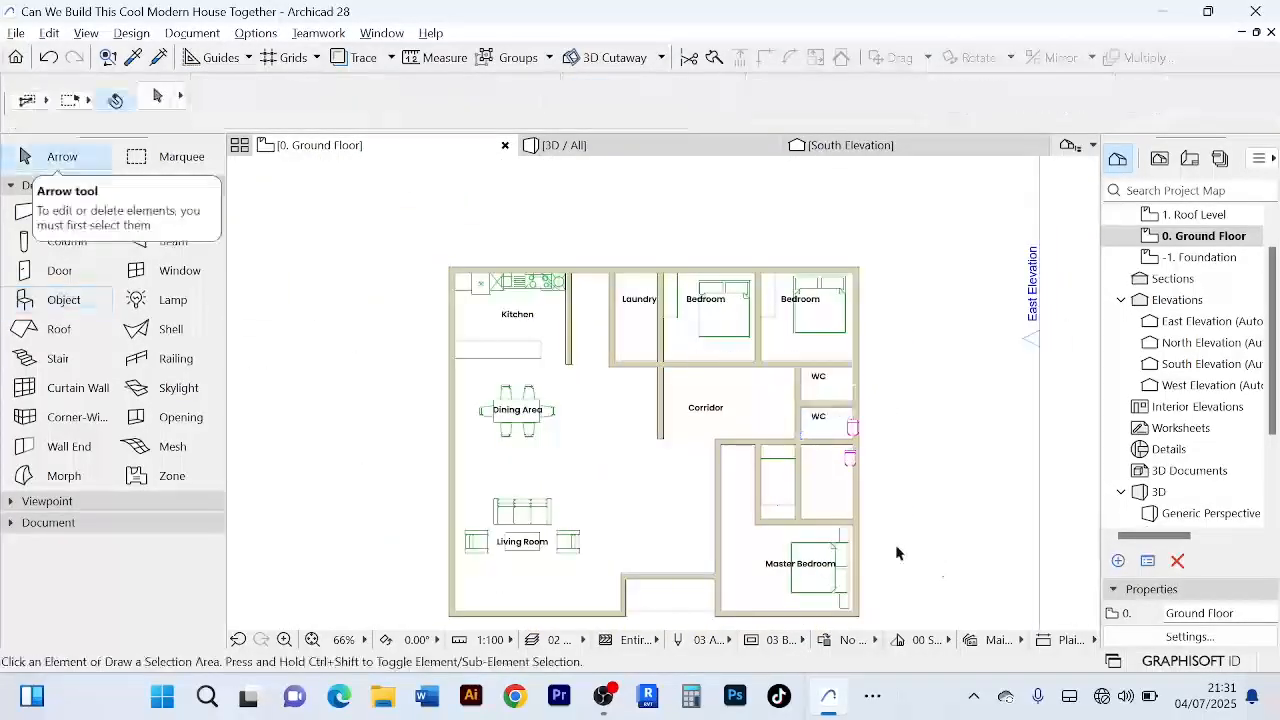
# - Rotate the unlabelled room's toilet 90° clockwise about its northwest corner and move it flush against the east wall's inner face
pyautogui.scroll(8, 803, 434)
pyautogui.scroll(-4, 785, 280)
pyautogui.scroll(4, 775, 300)
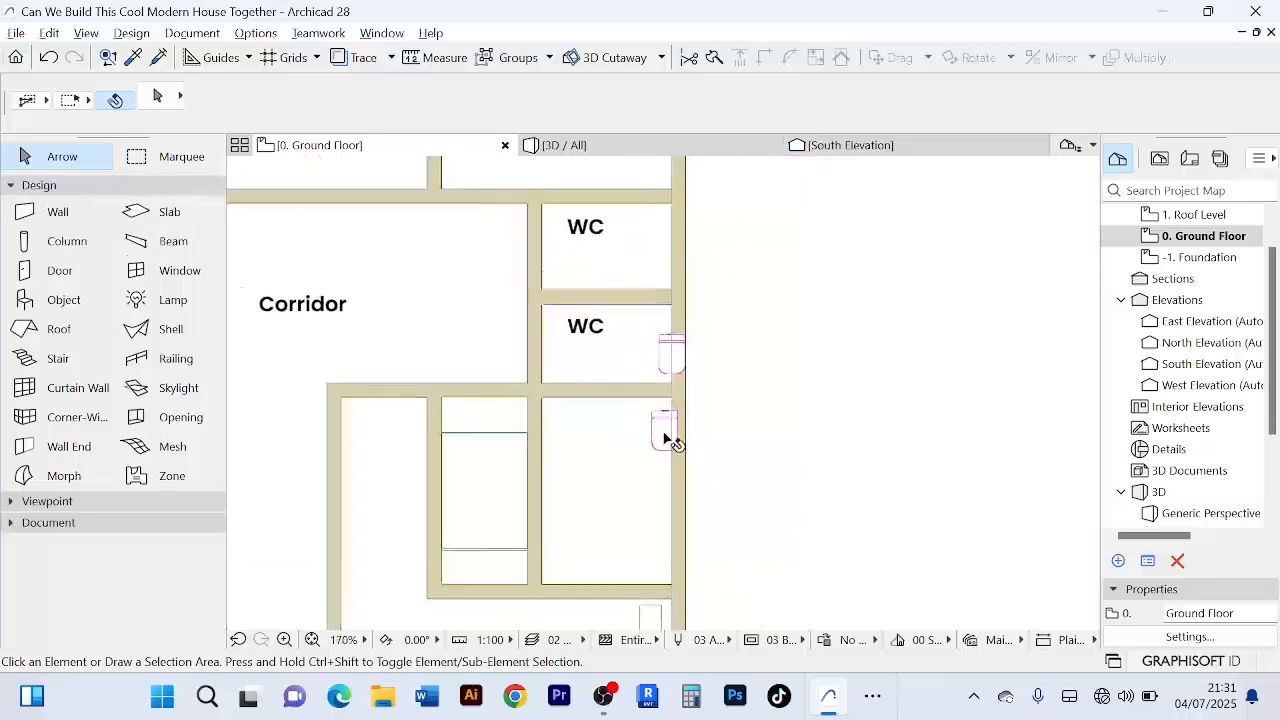
pyautogui.click(662, 414)
pyautogui.scroll(3, 729, 437)
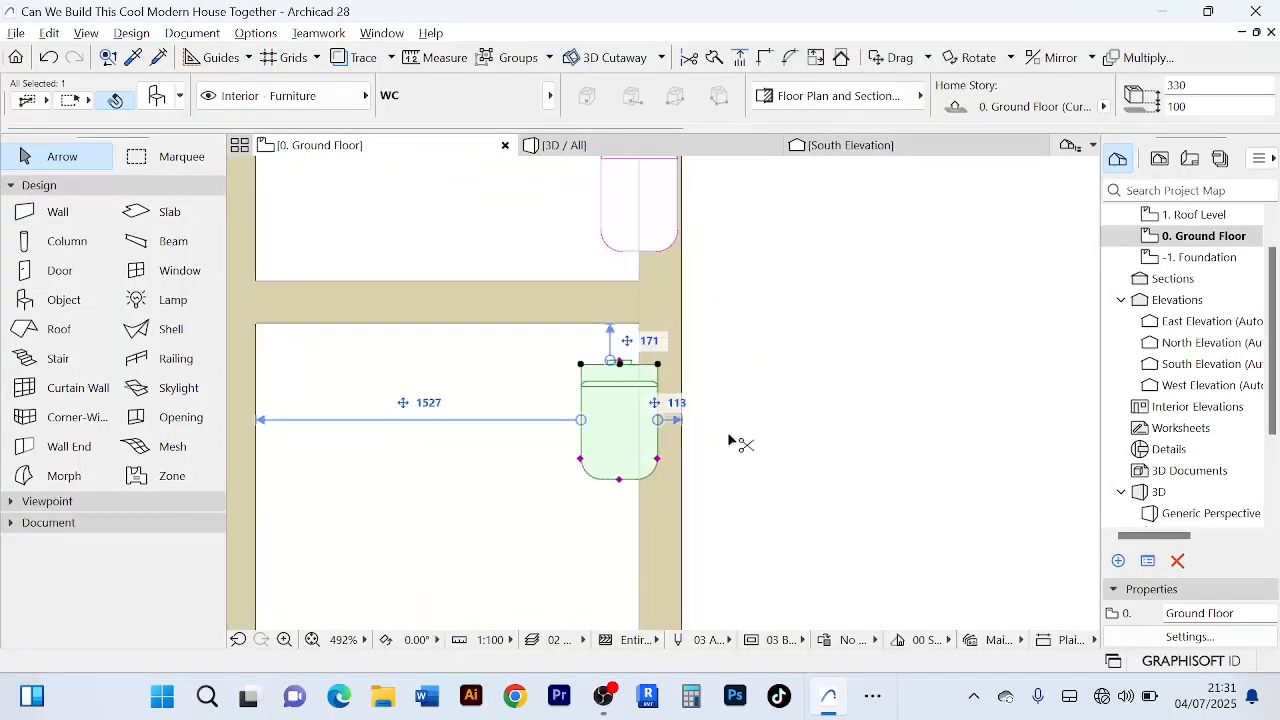
pyautogui.hotkey('ctrl', 'e')
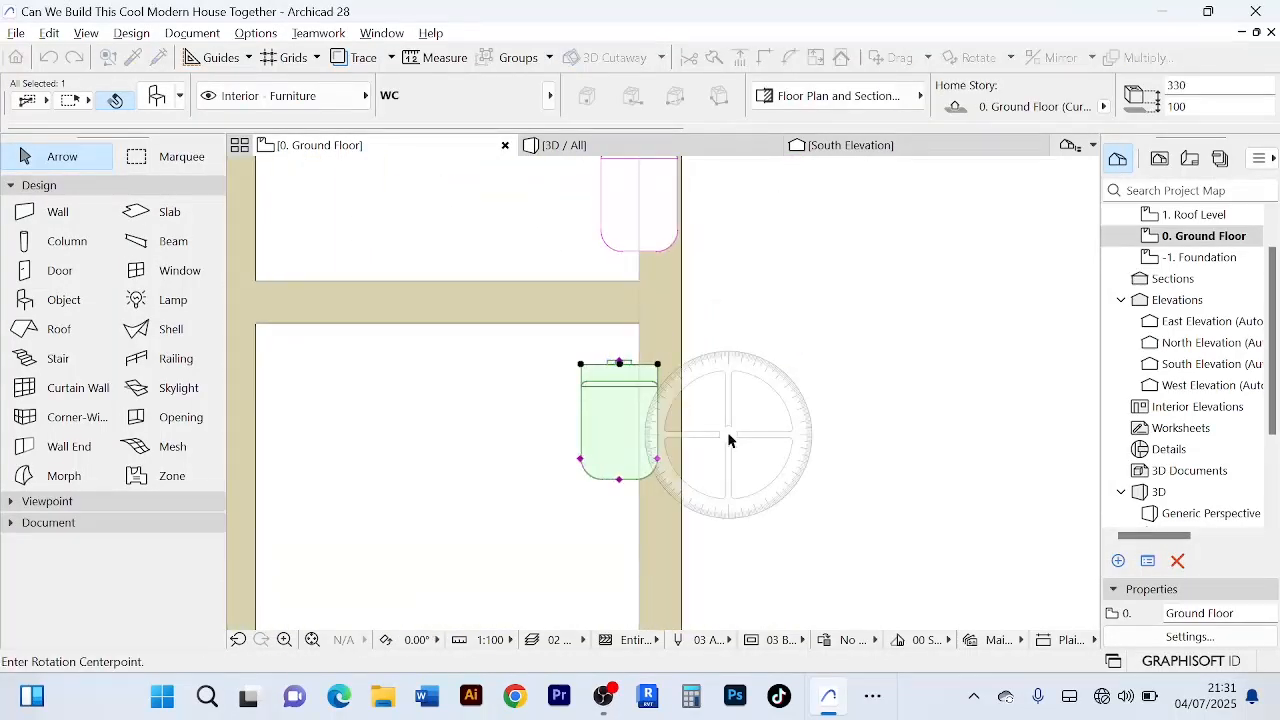
pyautogui.click(581, 365)
pyautogui.click(984, 364)
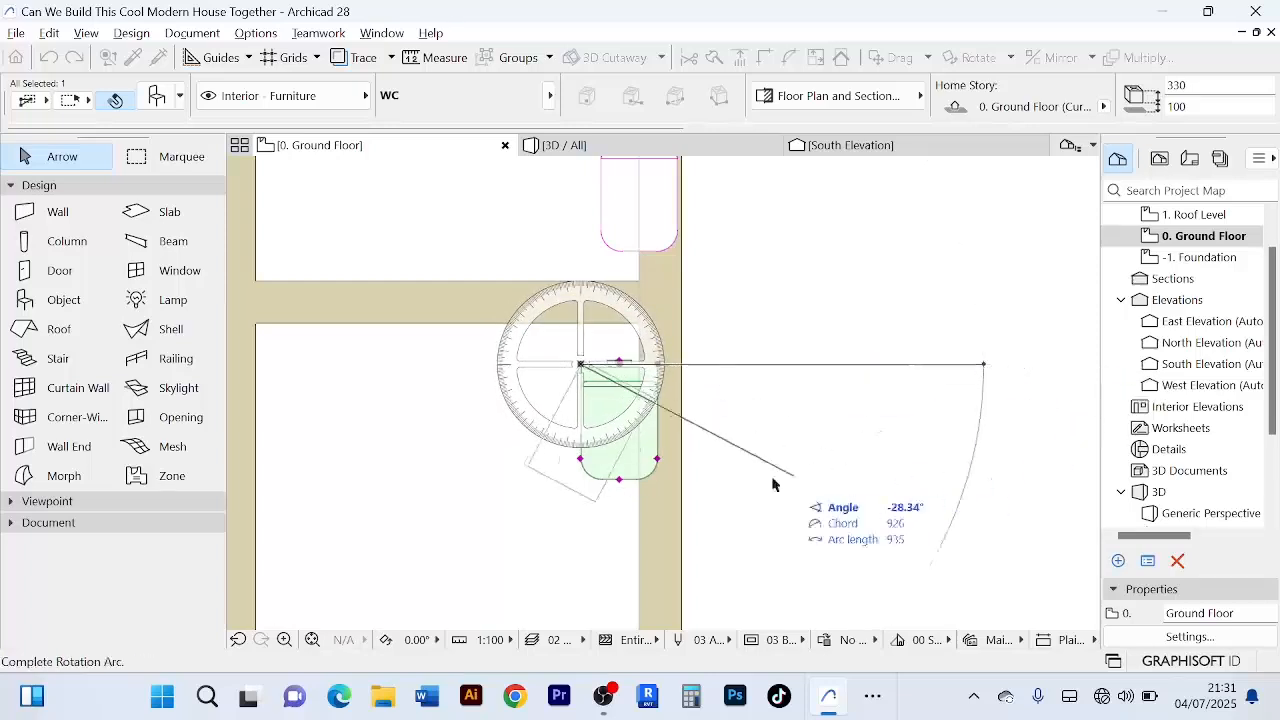
pyautogui.click(581, 545)
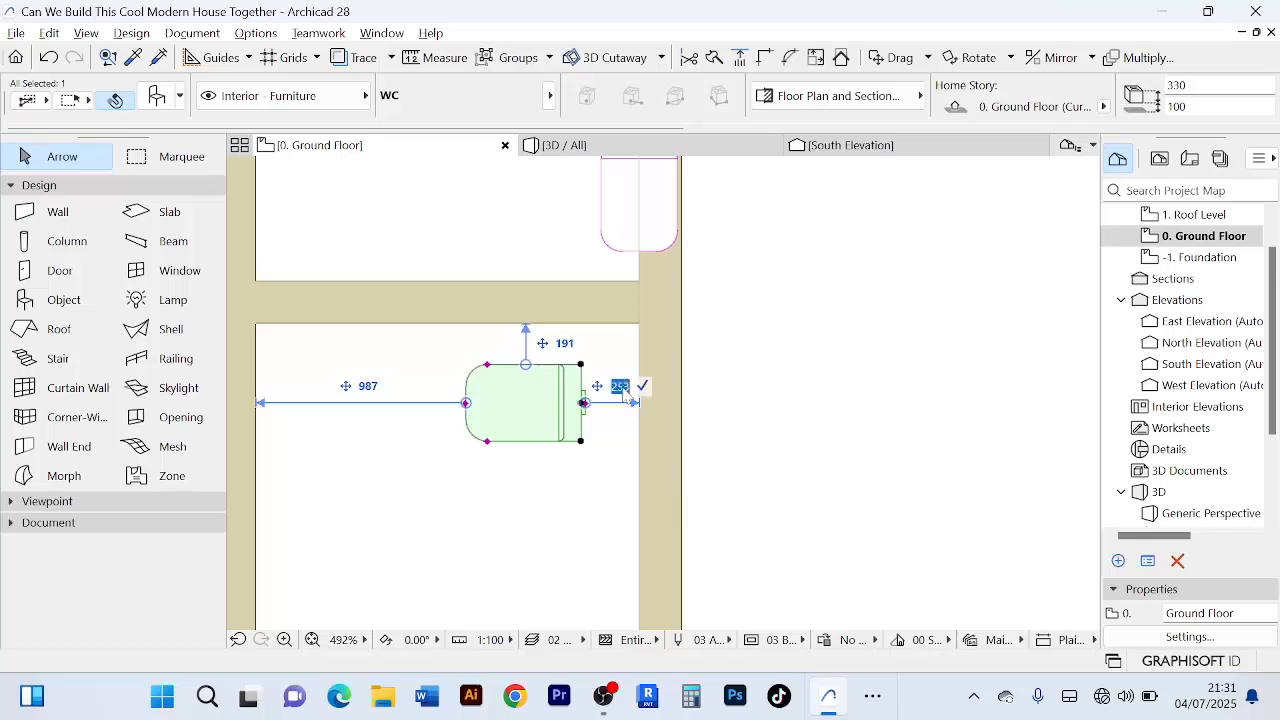
pyautogui.press('Return')
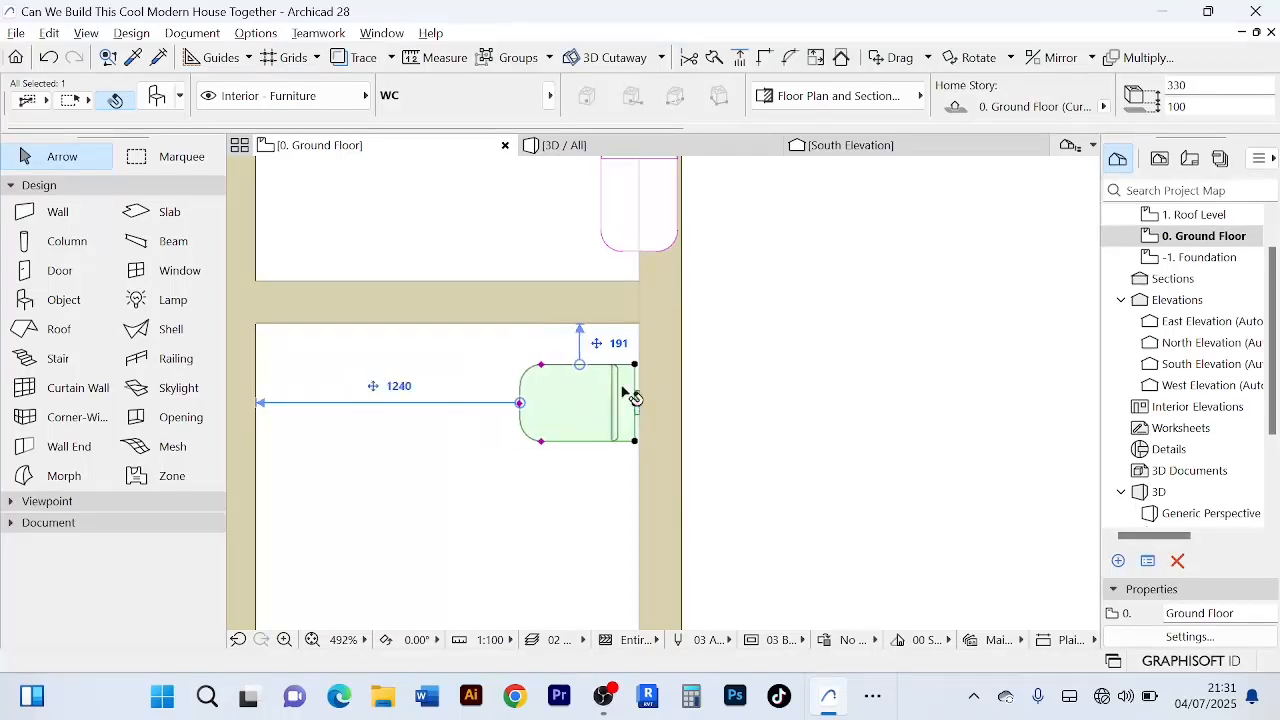
pyautogui.click(852, 385)
# - Rotate the southern WC's toilet 90° clockwise about its northwest corner and set its distance to the east wall to 0
pyautogui.scroll(-4, 852, 385)
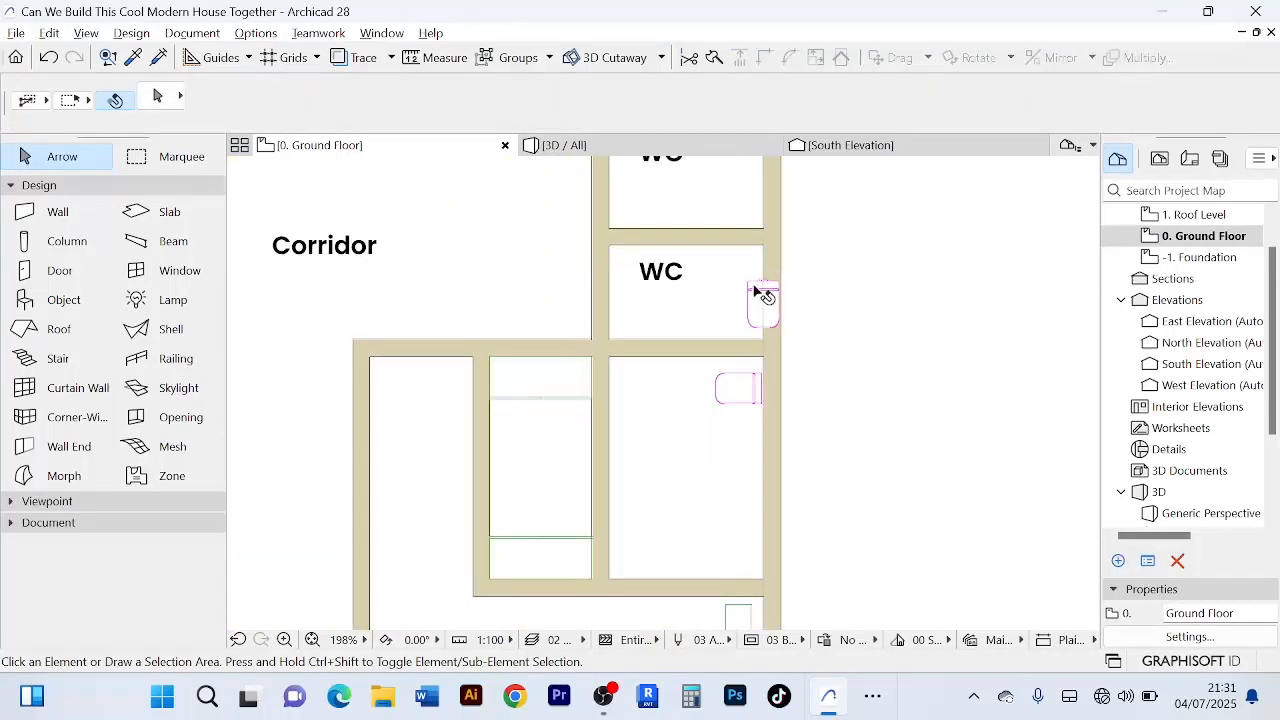
pyautogui.click(757, 291)
pyautogui.scroll(3, 846, 320)
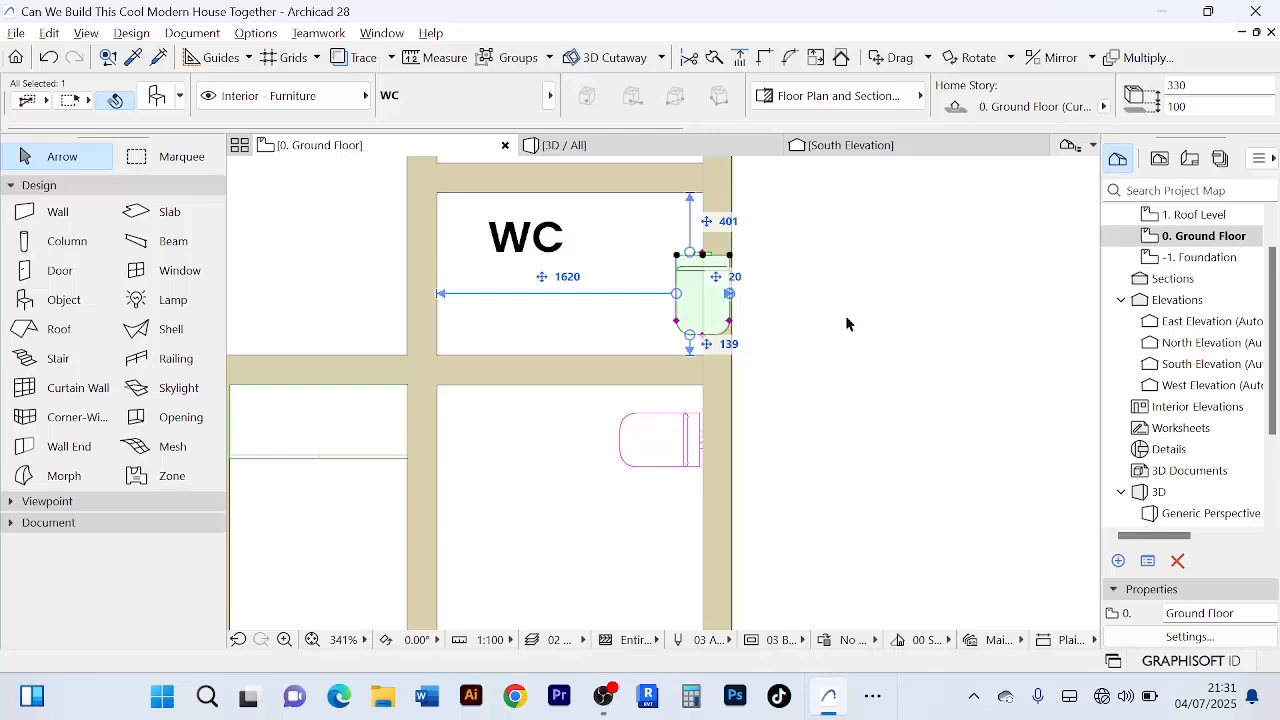
pyautogui.hotkey('ctrl', 'e')
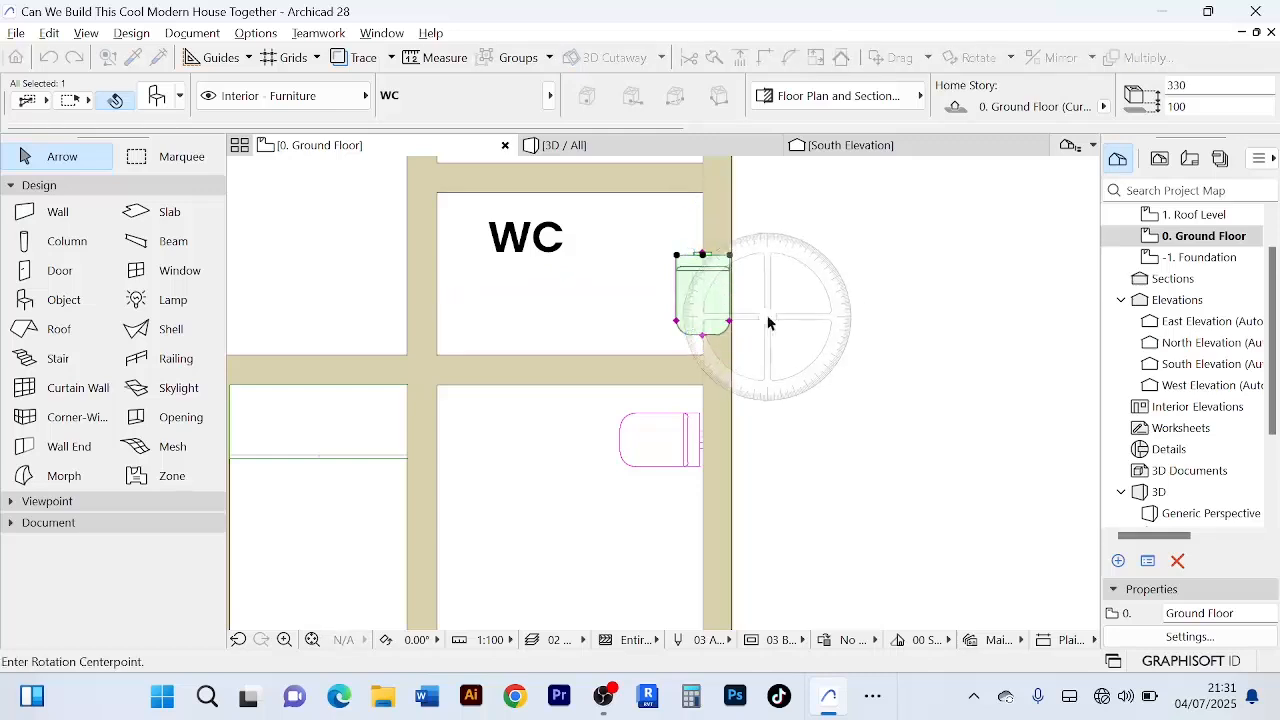
pyautogui.click(677, 256)
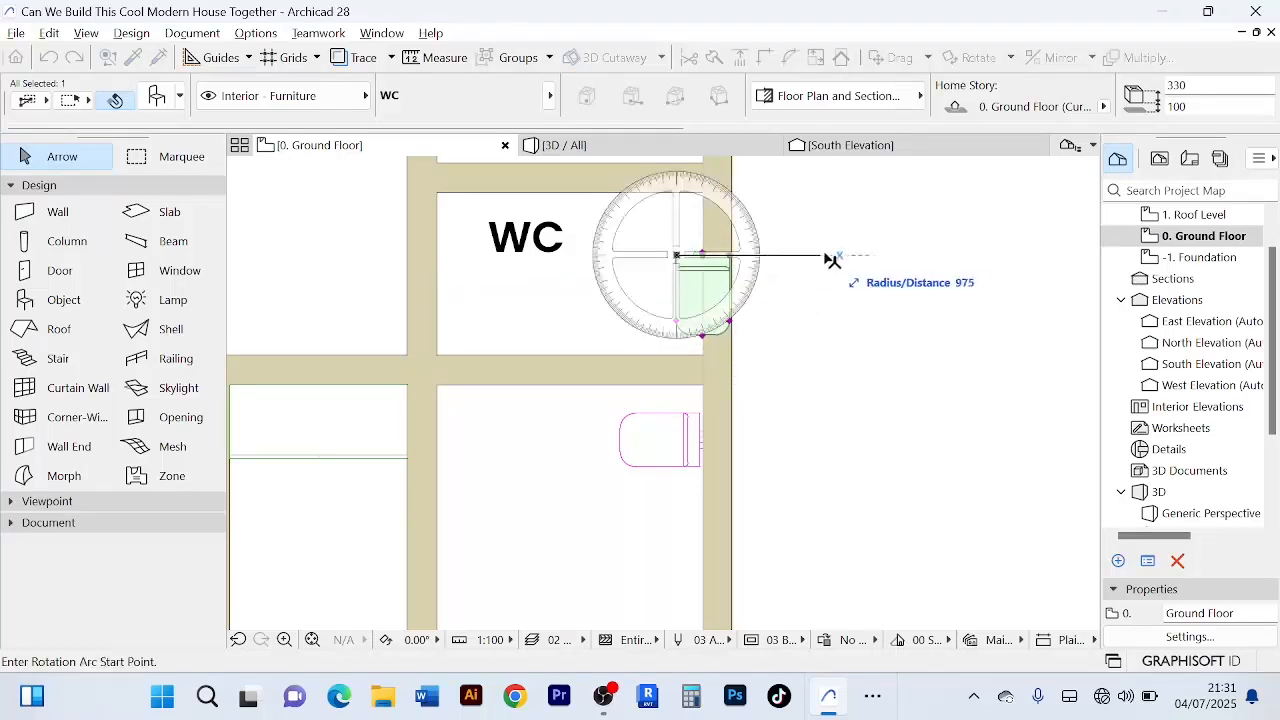
pyautogui.click(838, 255)
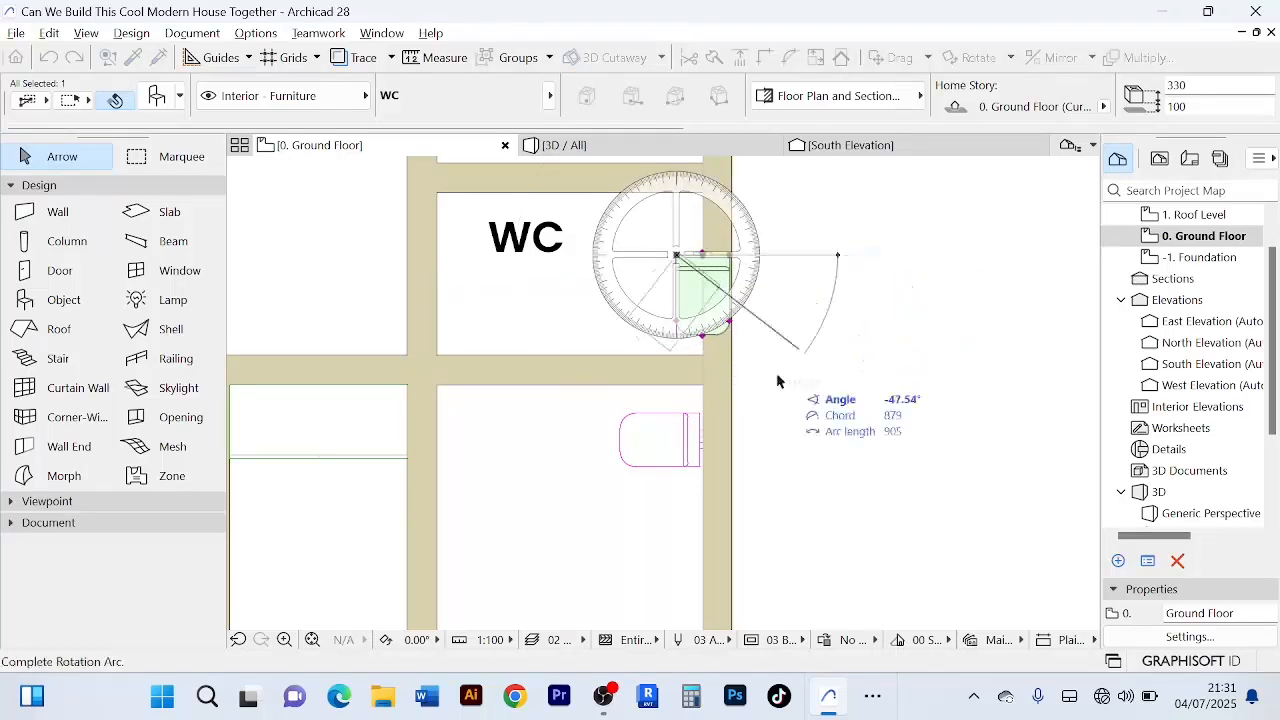
pyautogui.click(686, 471)
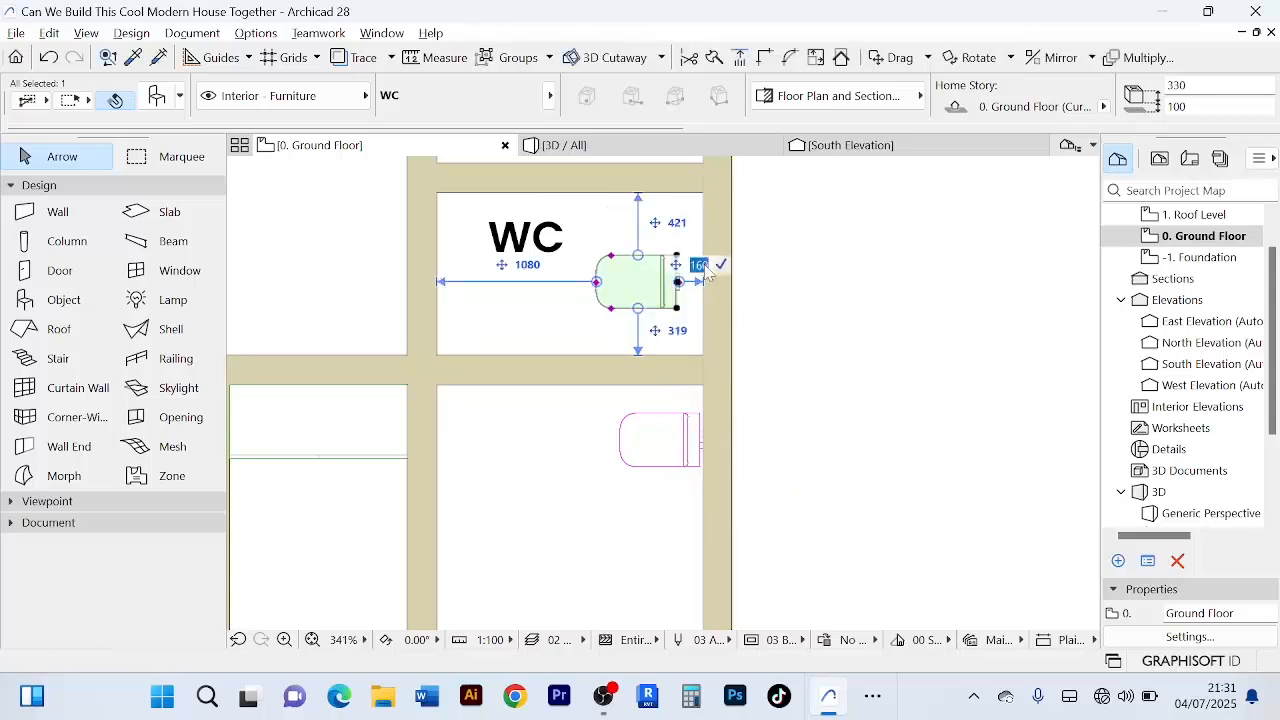
pyautogui.write('0')
pyautogui.press('Return')
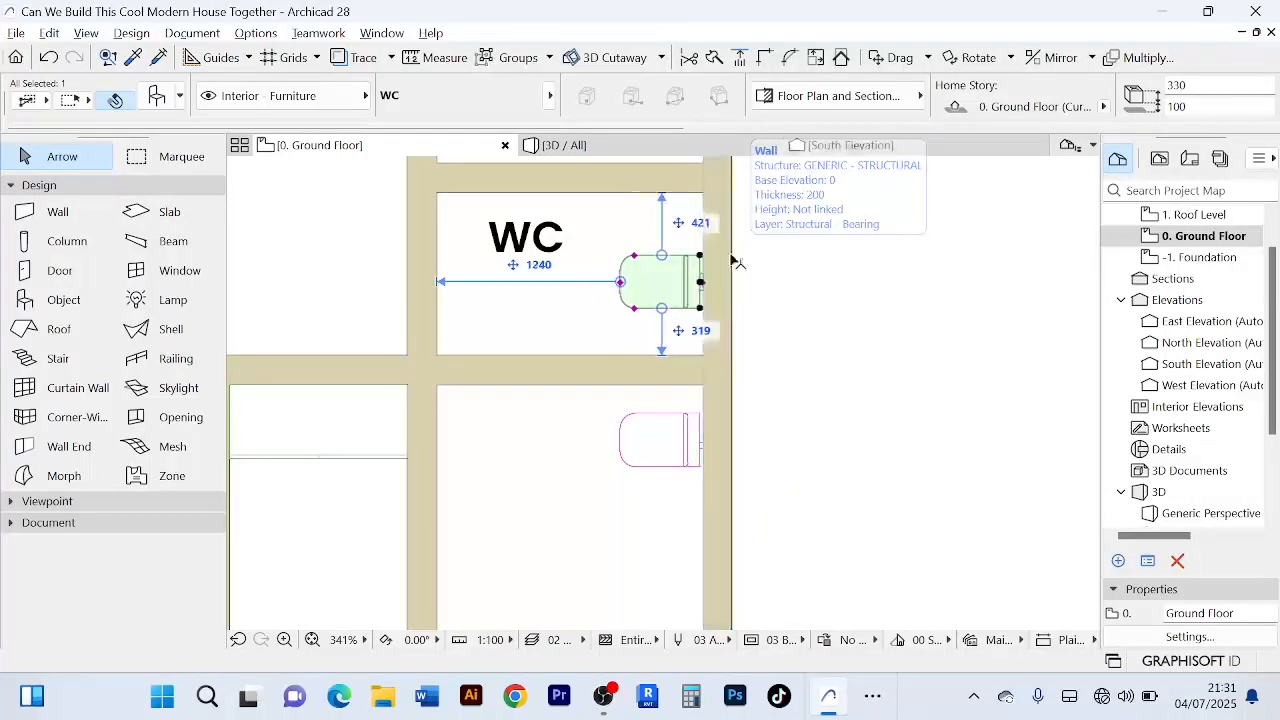
pyautogui.click(955, 417)
pyautogui.scroll(-4, 955, 417)
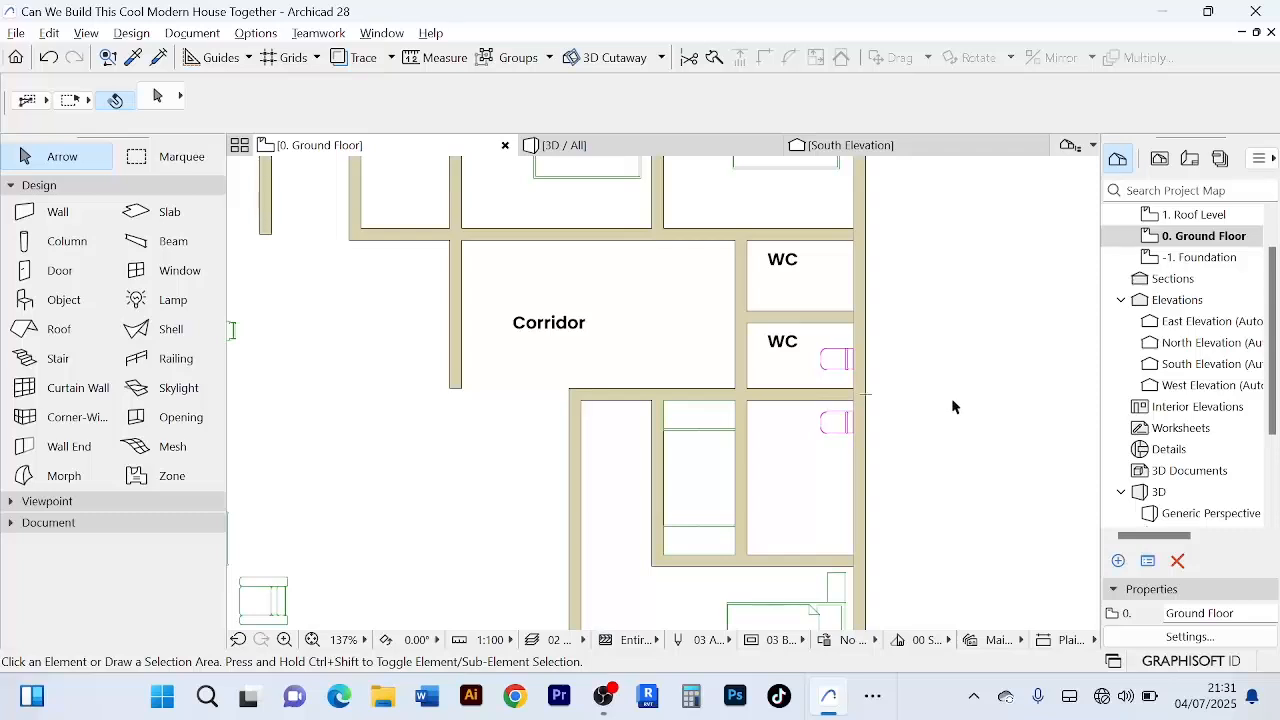
pyautogui.scroll(-1, 883, 405)
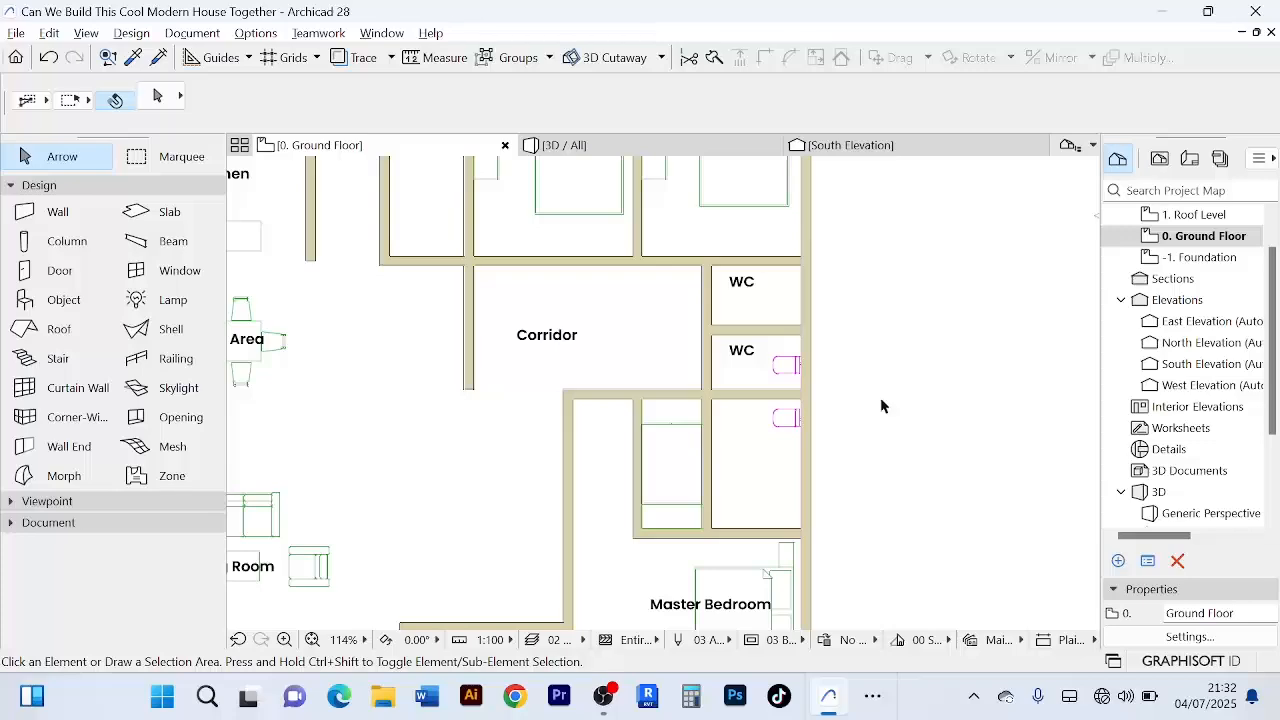
pyautogui.scroll(-5, 881, 405)
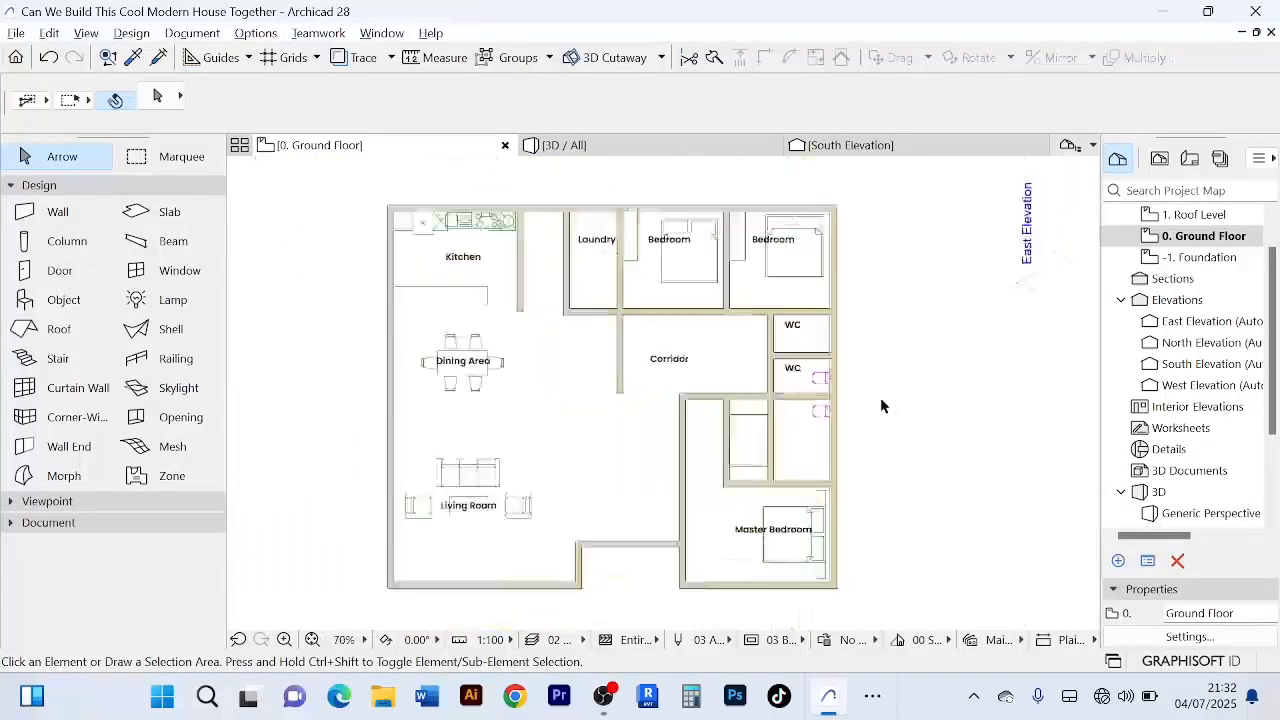
pyautogui.scroll(6, 875, 408)
pyautogui.scroll(-5, 757, 372)
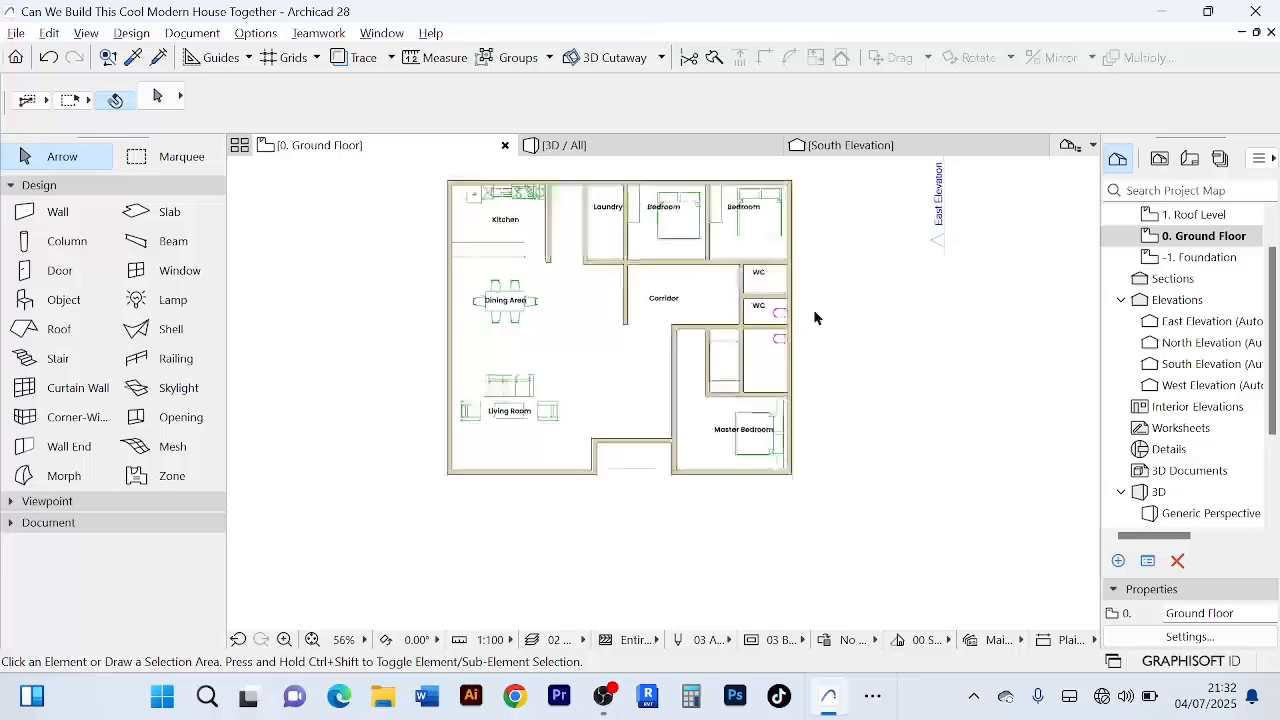
pyautogui.scroll(3, 813, 309)
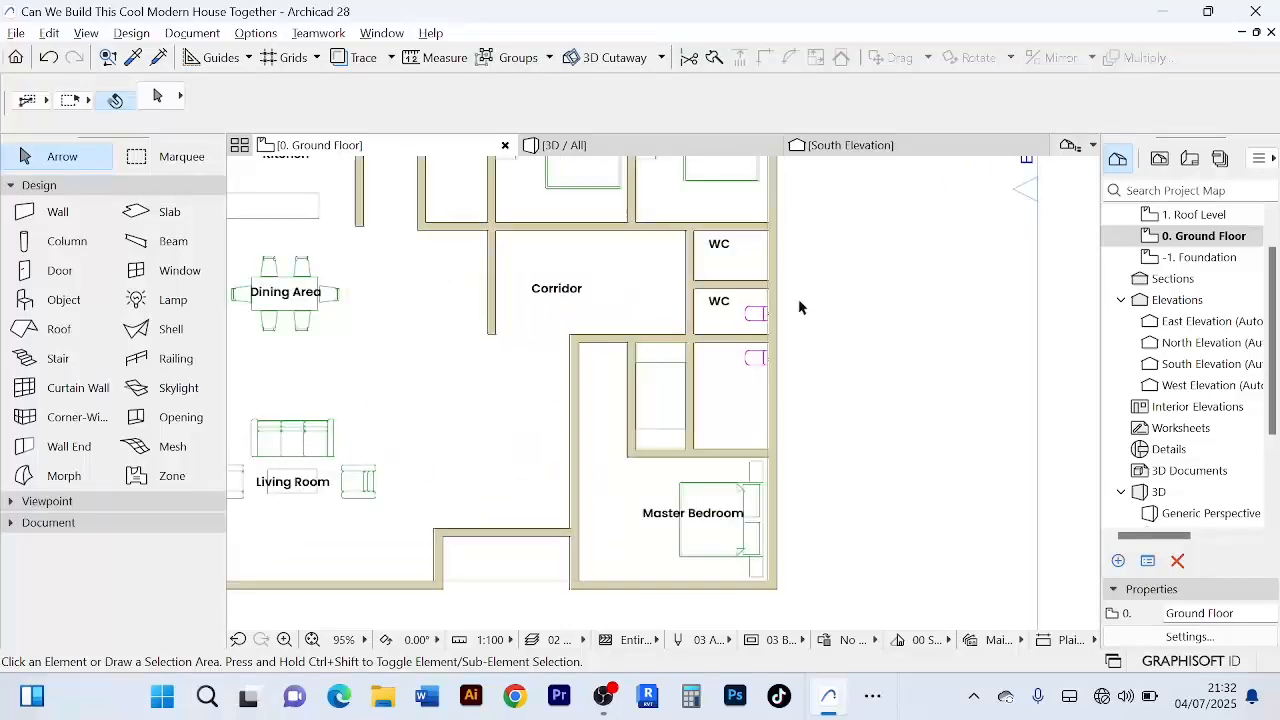
# - Set the Toilet Paper Dispenser in the Wall Mounted style as the library object to place
pyautogui.doubleClick(64, 300)
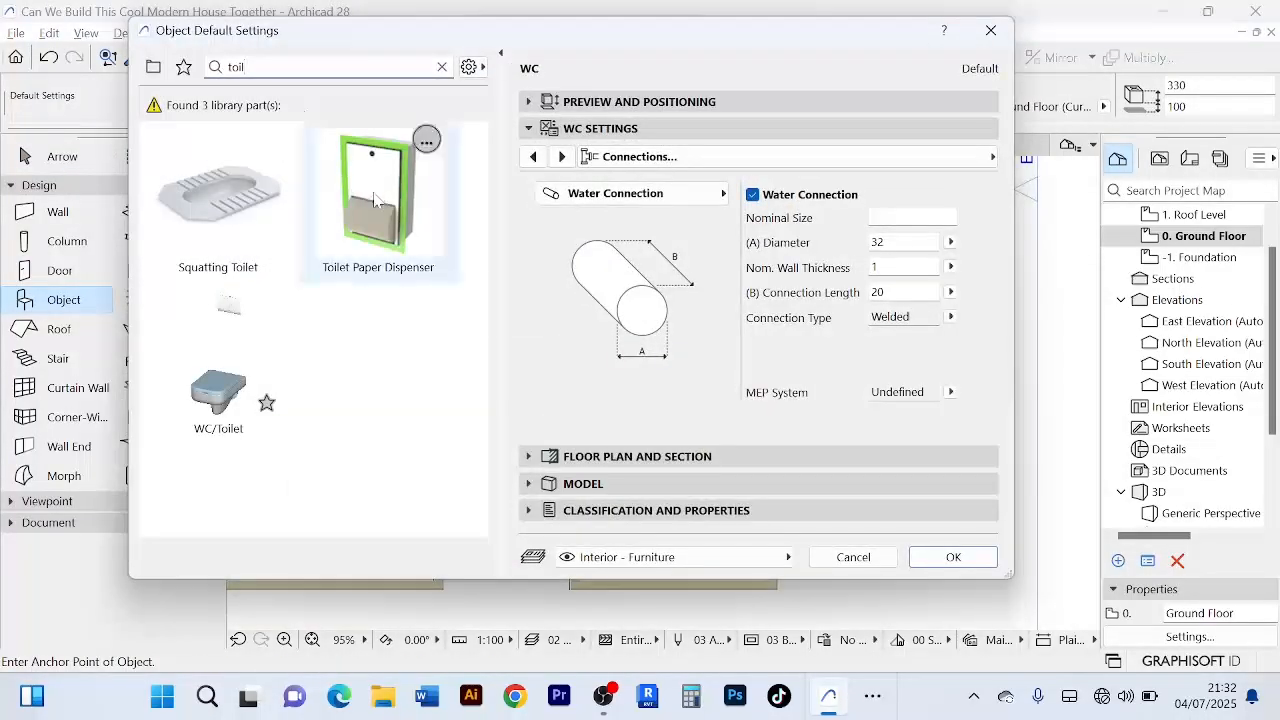
pyautogui.click(376, 196)
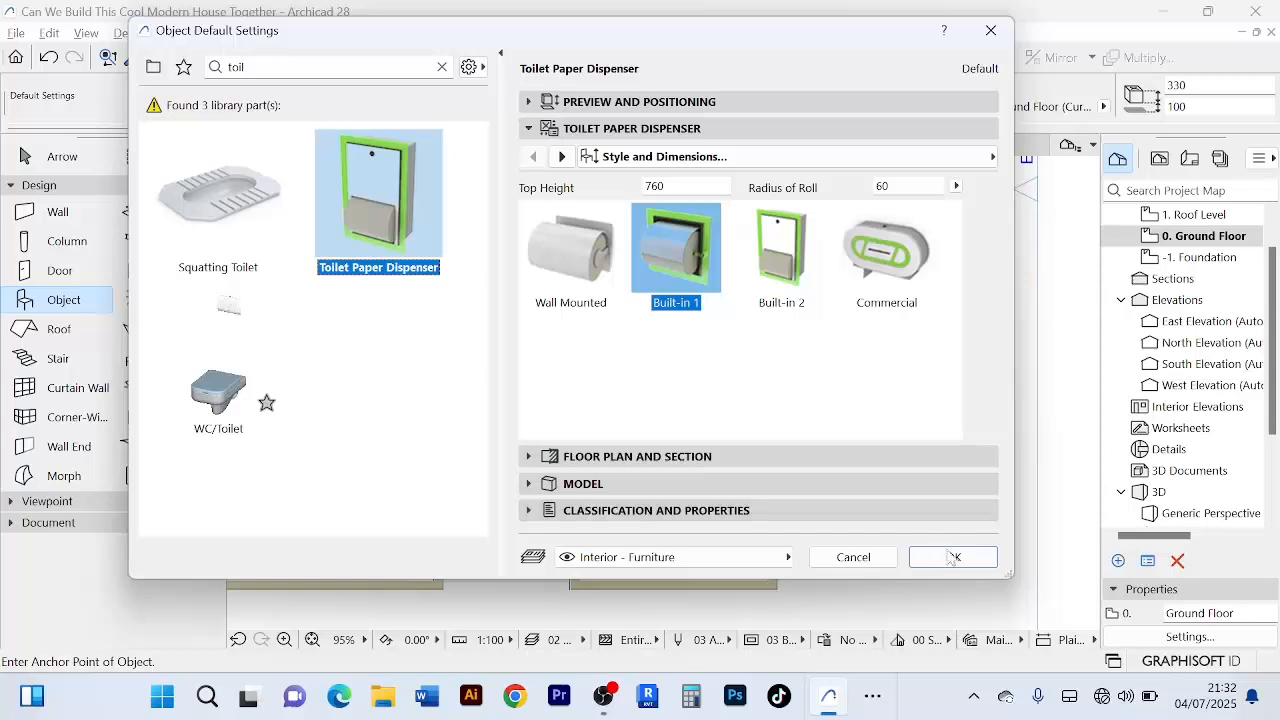
pyautogui.click(954, 558)
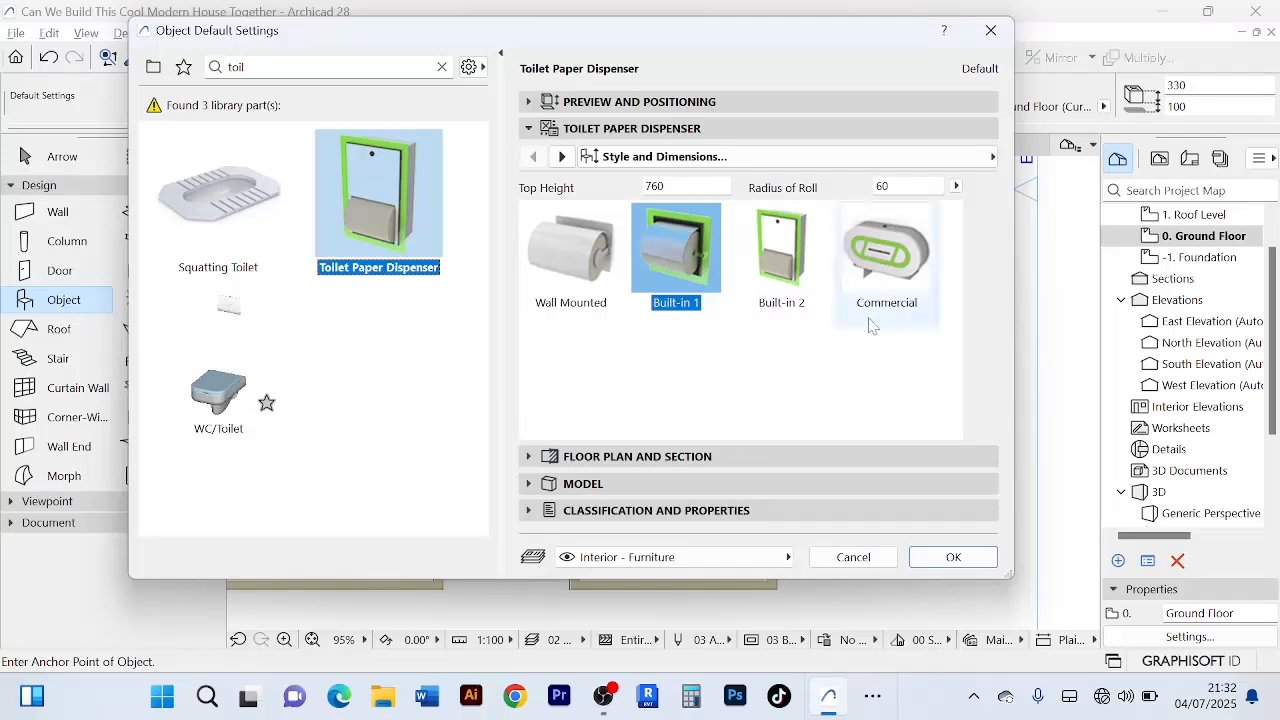
pyautogui.click(588, 295)
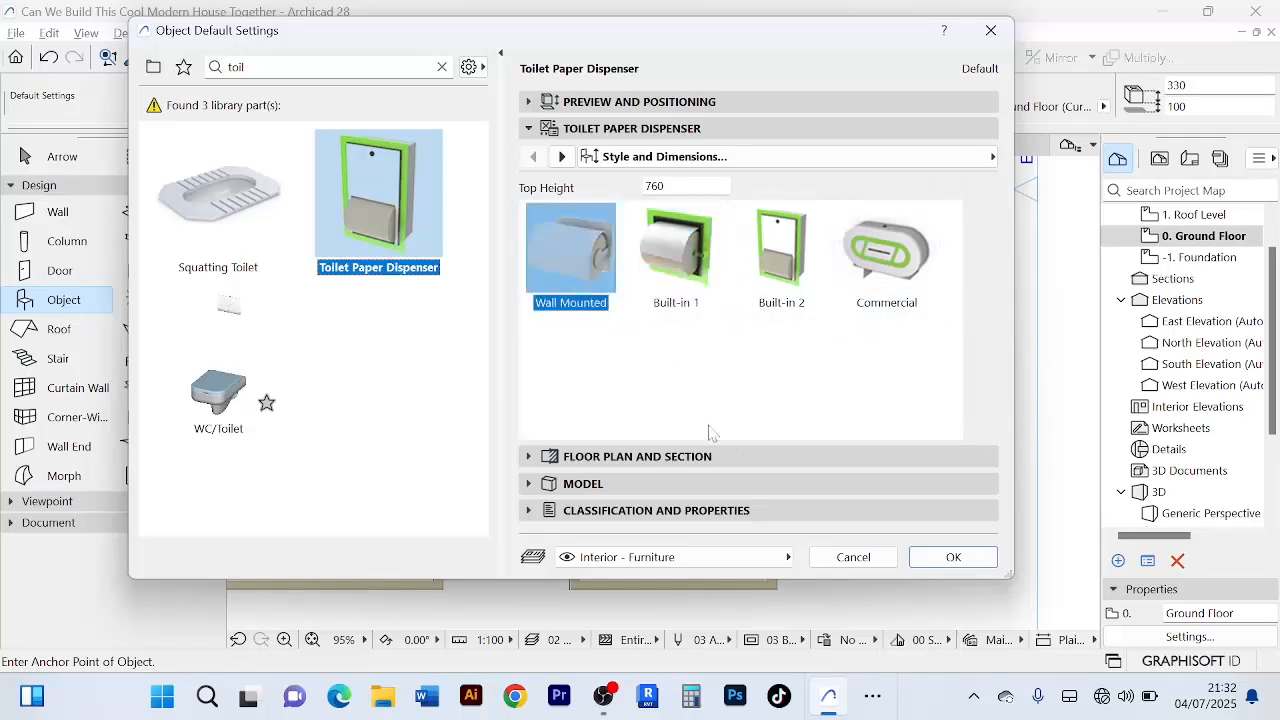
pyautogui.click(688, 293)
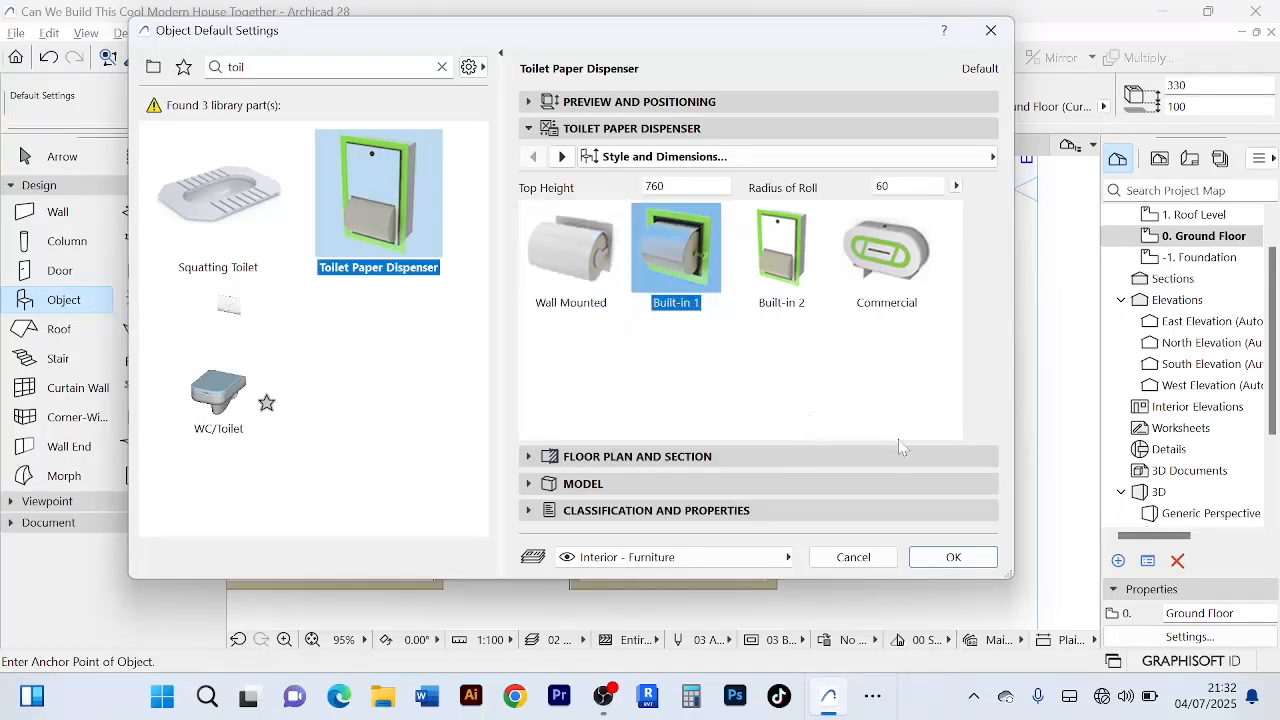
pyautogui.click(566, 282)
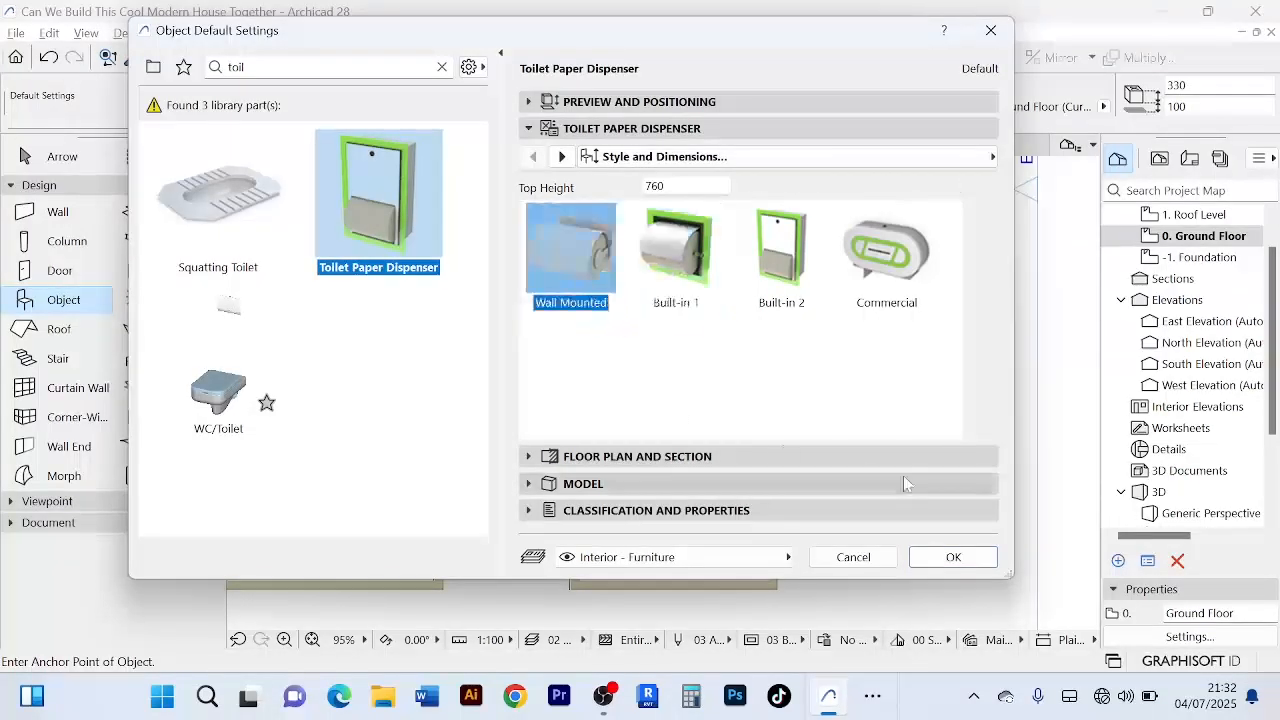
pyautogui.click(953, 557)
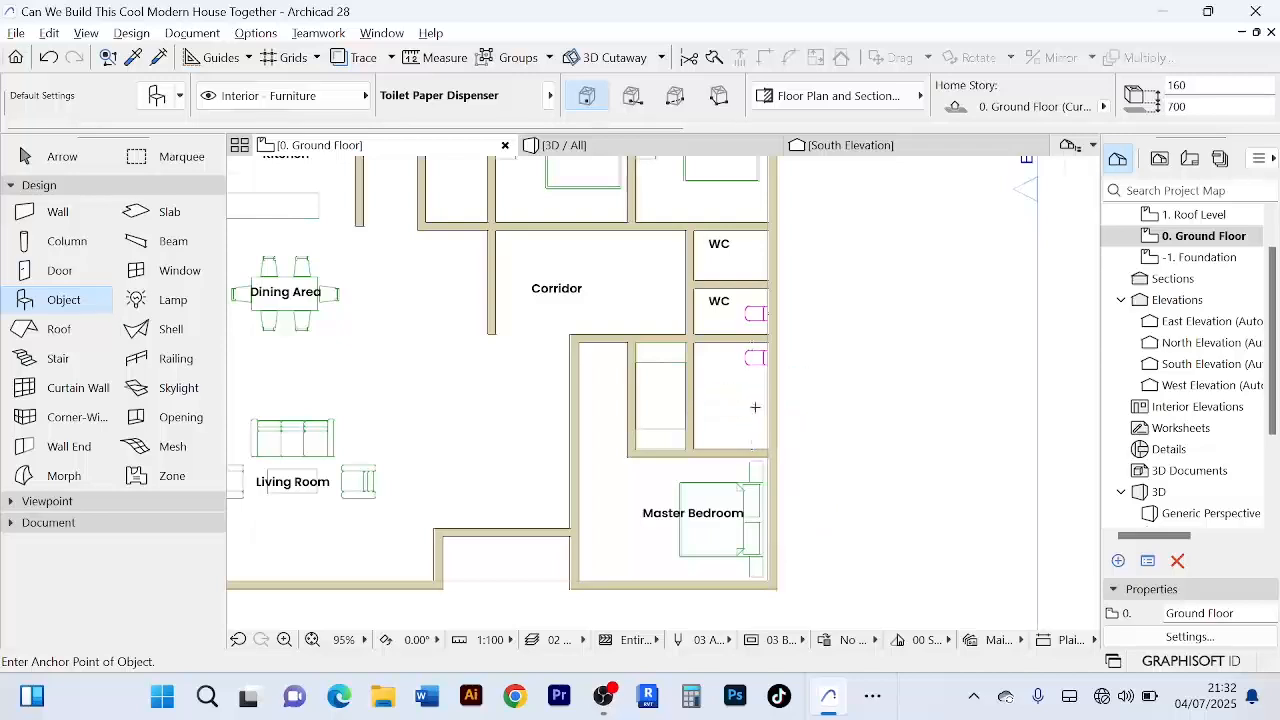
# - Place one paper dispenser south of the toilet in the unlabelled room and another north of the southern WC's toilet, both at the east wall
pyautogui.scroll(5, 760, 385)
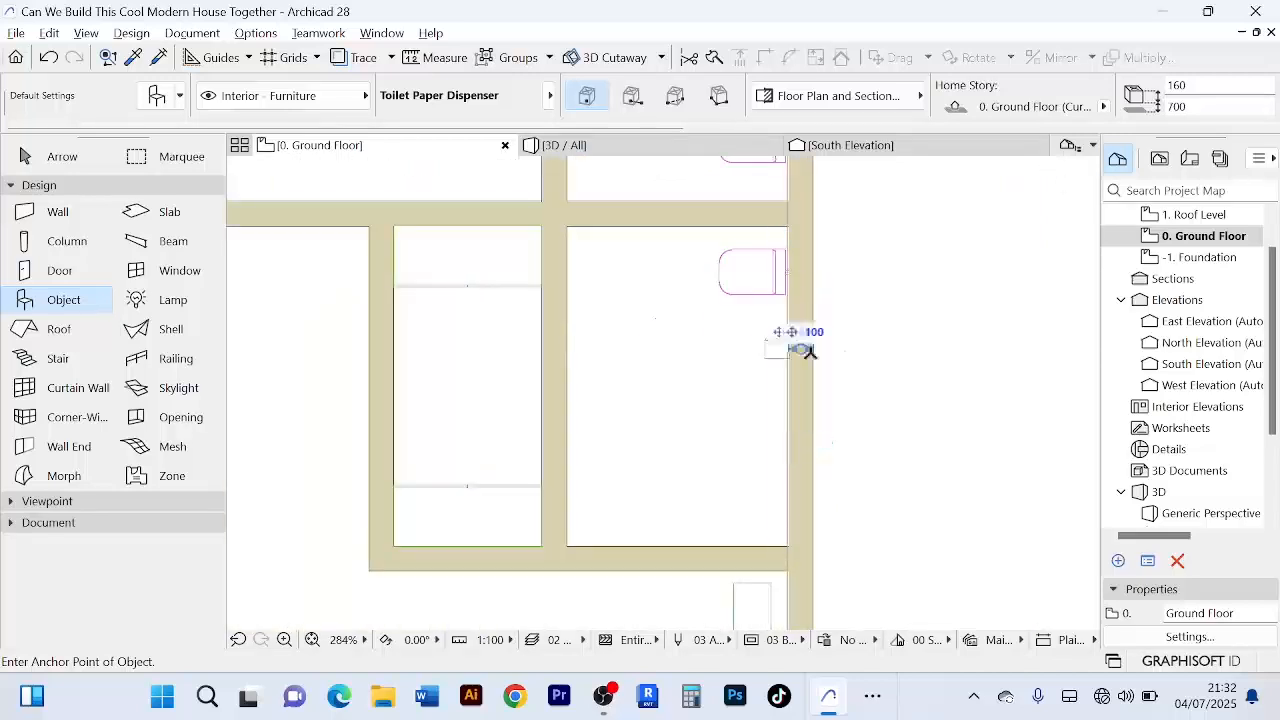
pyautogui.scroll(-3, 843, 375)
pyautogui.scroll(3, 794, 280)
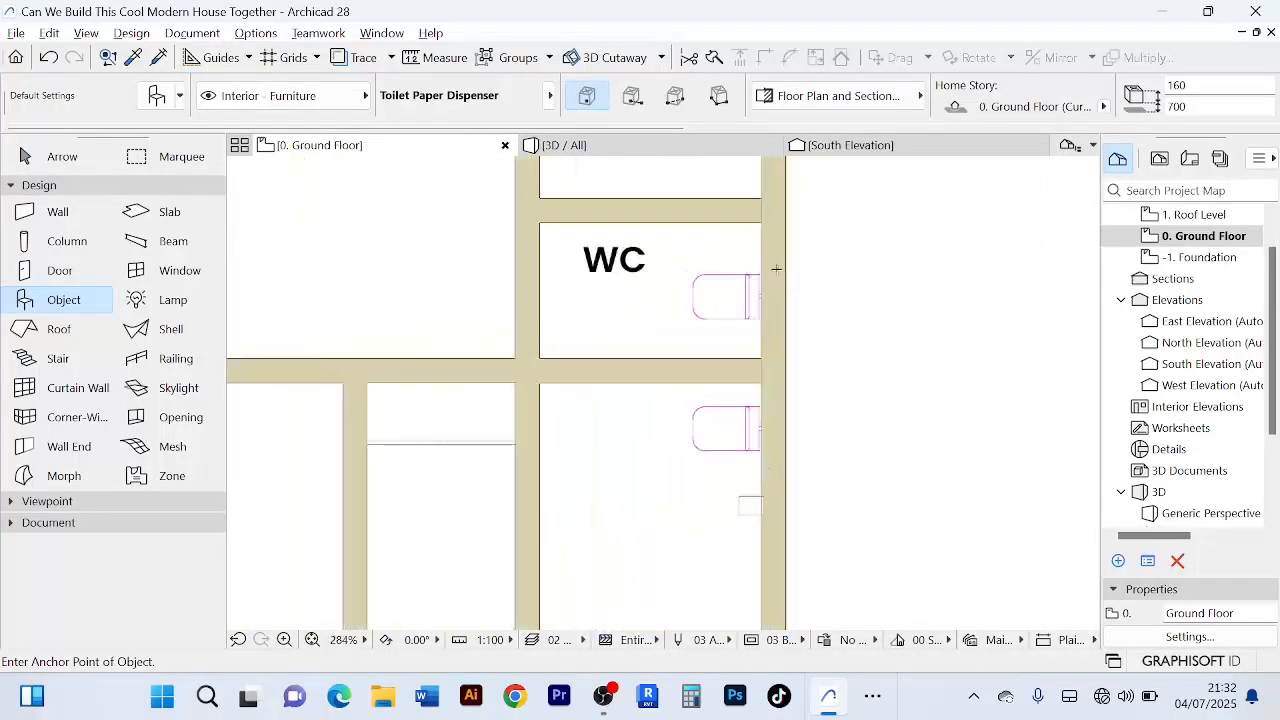
pyautogui.click(756, 246)
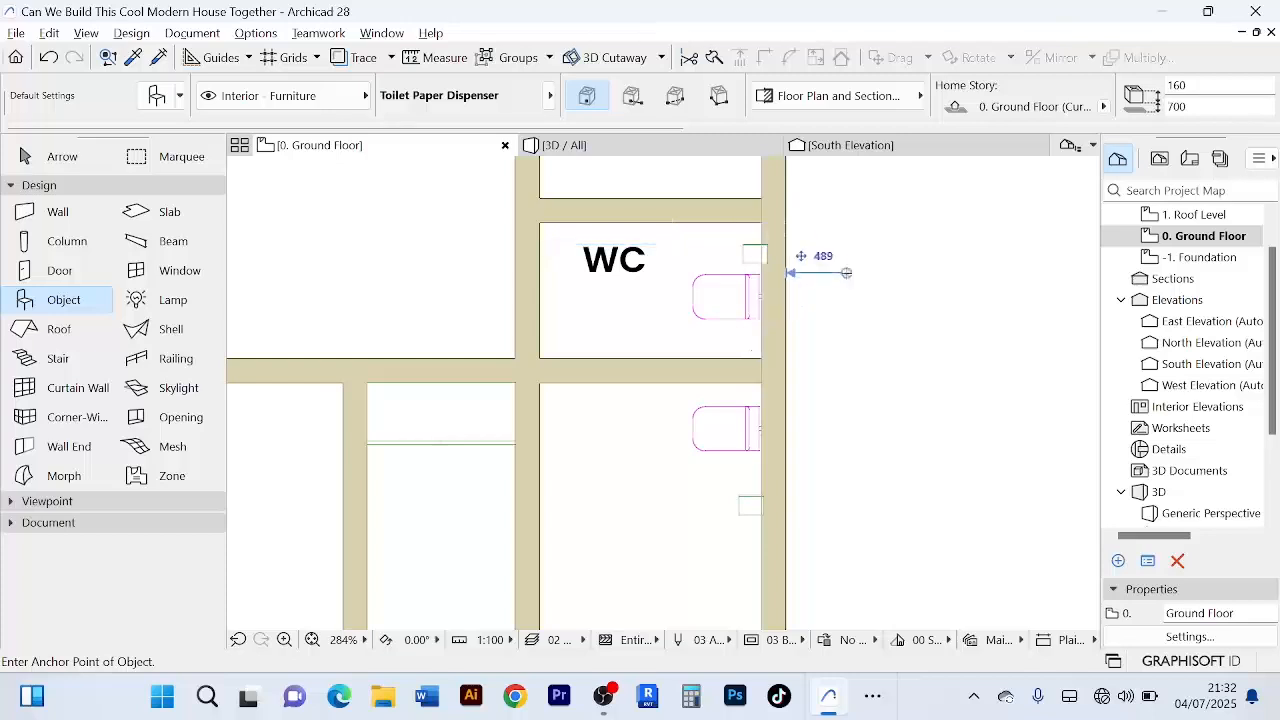
pyautogui.click(74, 158)
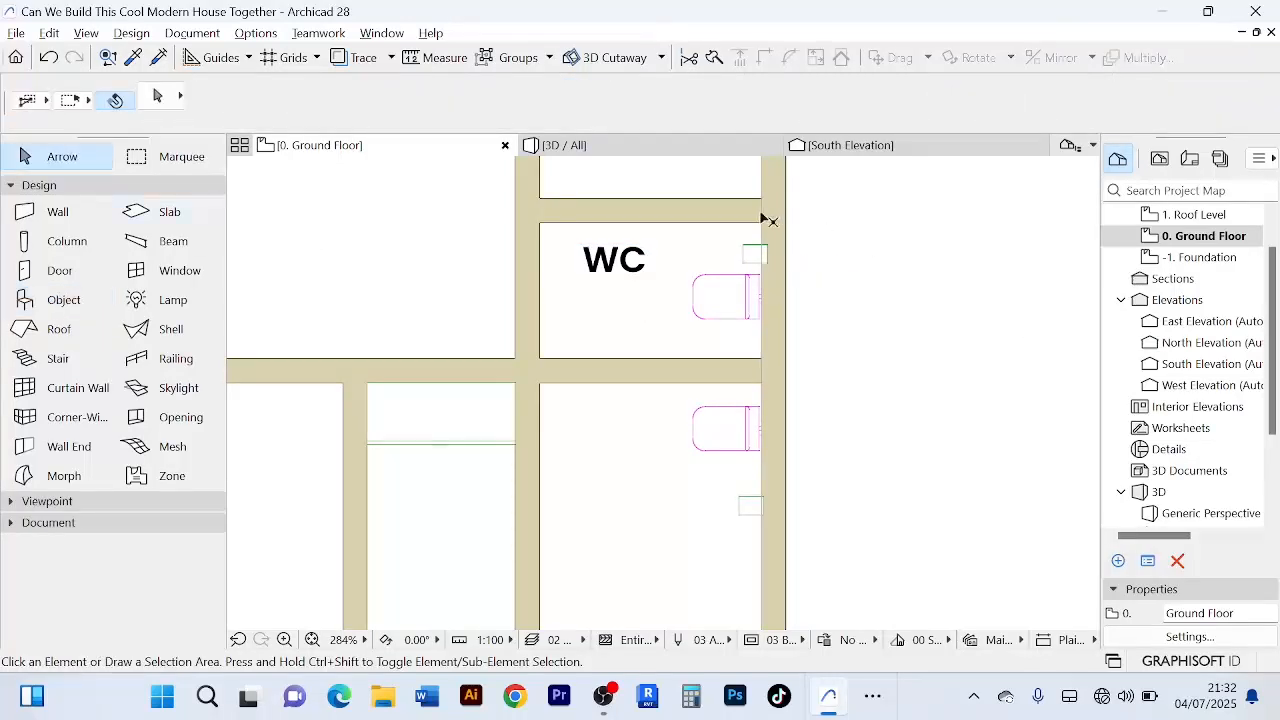
# - Rotate the southern WC's paper dispenser 90° counterclockwise about the midpoint of its north edge
pyautogui.scroll(3, 760, 240)
pyautogui.click(752, 283)
pyautogui.scroll(1, 800, 303)
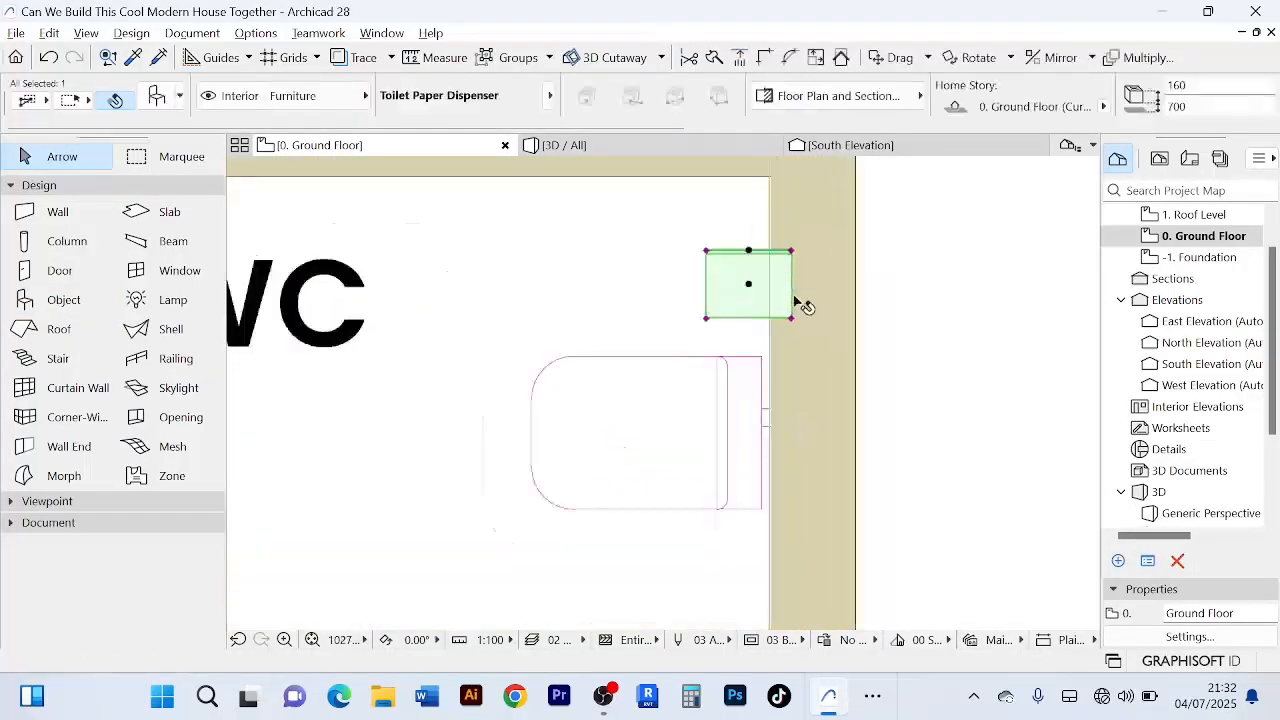
pyautogui.scroll(2, 800, 303)
pyautogui.scroll(-3, 798, 305)
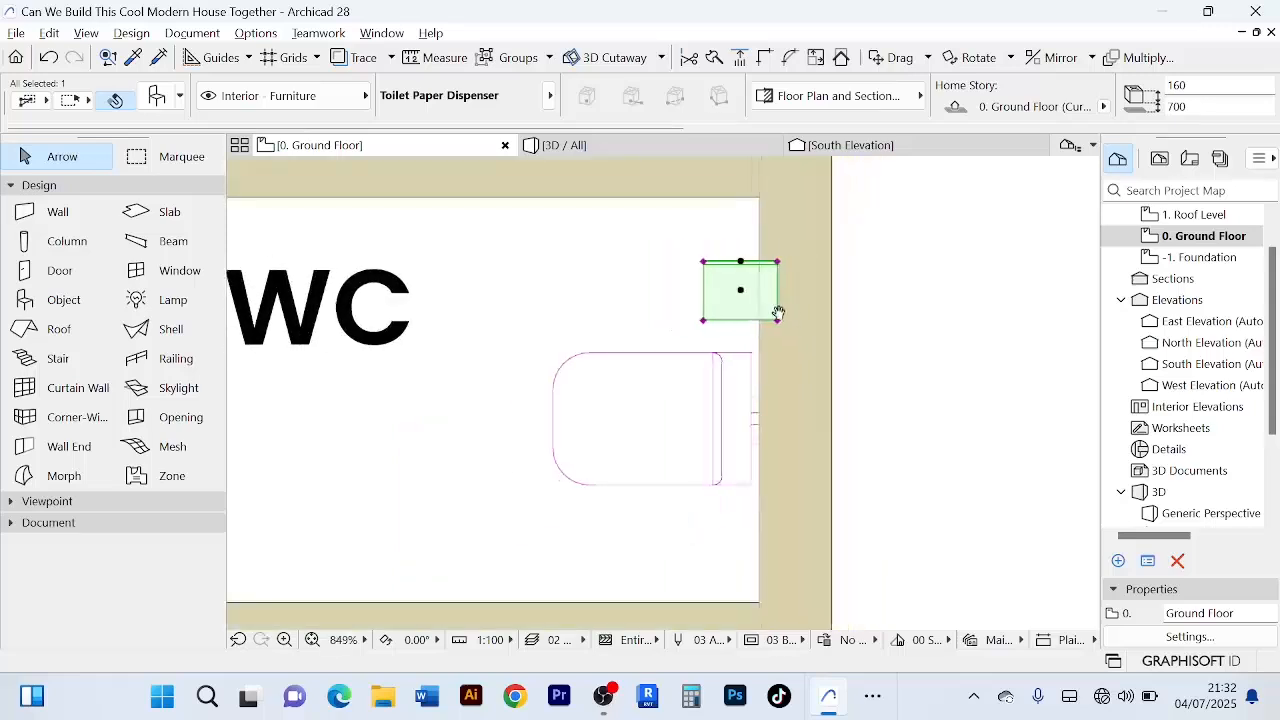
pyautogui.moveTo(778, 314); pyautogui.dragTo(703, 392, button='middle')
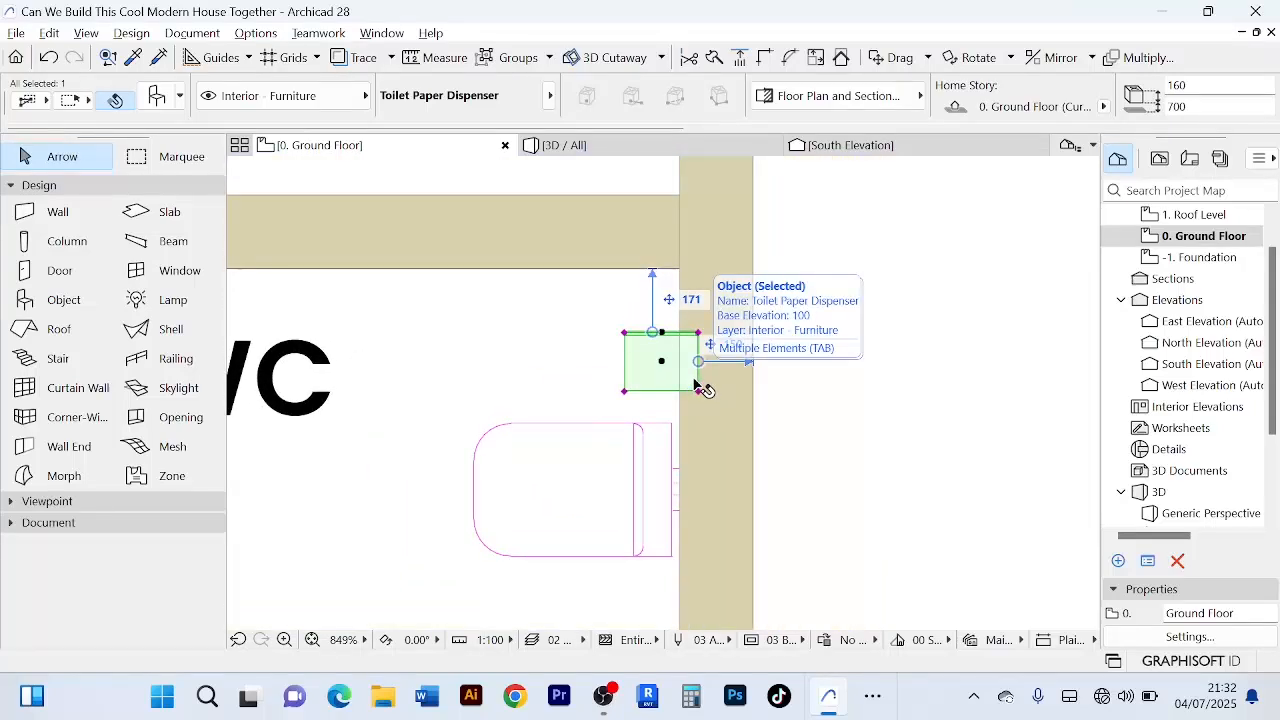
pyautogui.hotkey('ctrl', 'e')
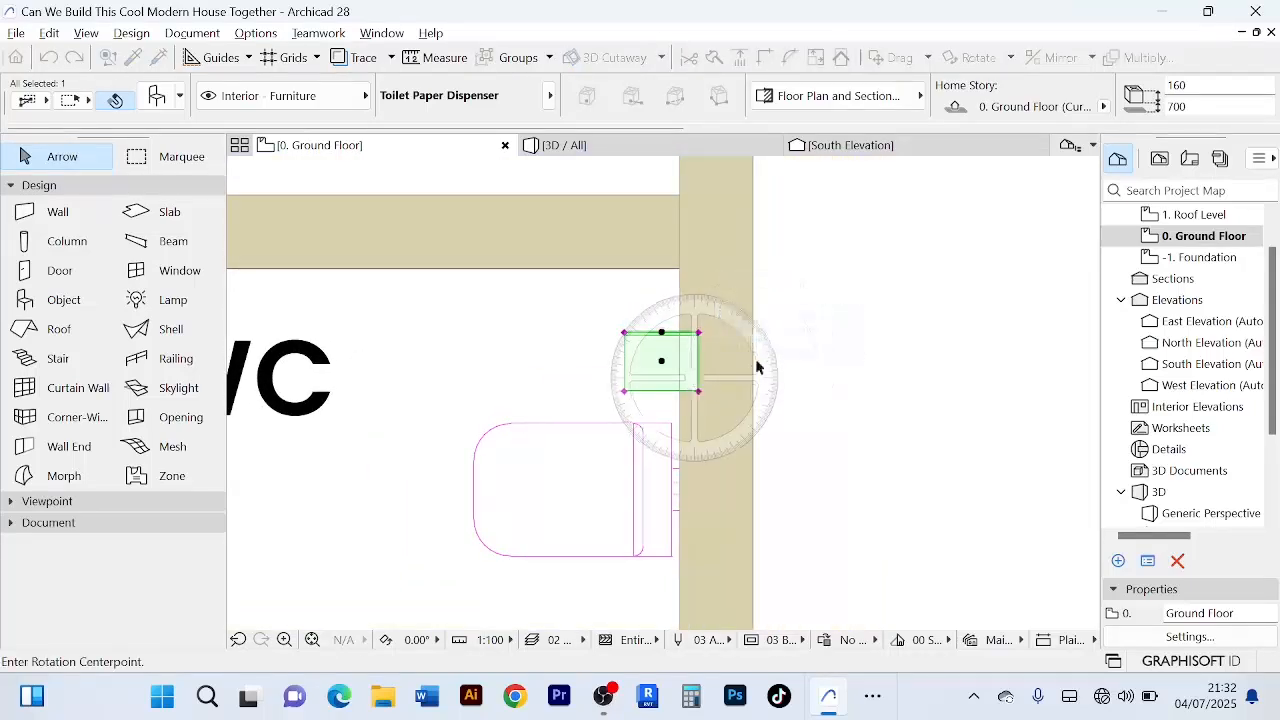
pyautogui.click(661, 333)
pyautogui.click(661, 539)
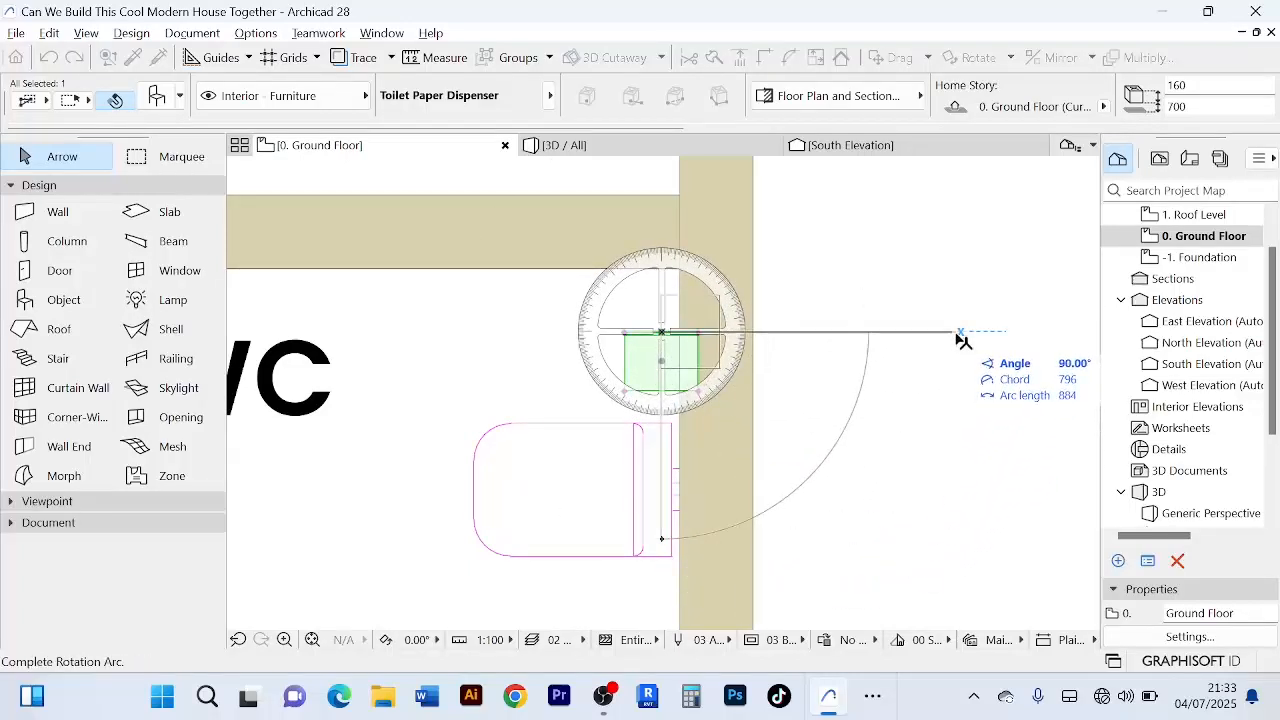
pyautogui.click(960, 334)
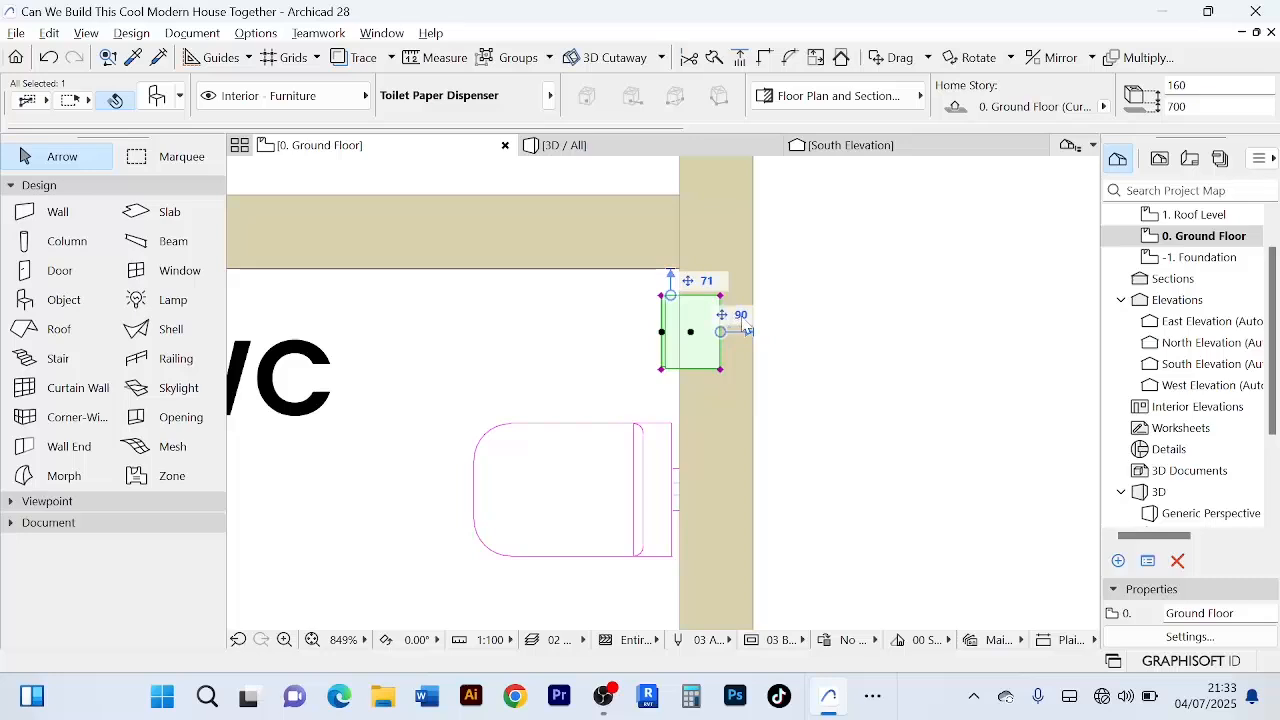
# - Set the southern WC dispenser's distance to the east wall's outer face to 0 and move it about 200 mm west against the inner face
pyautogui.write('0')
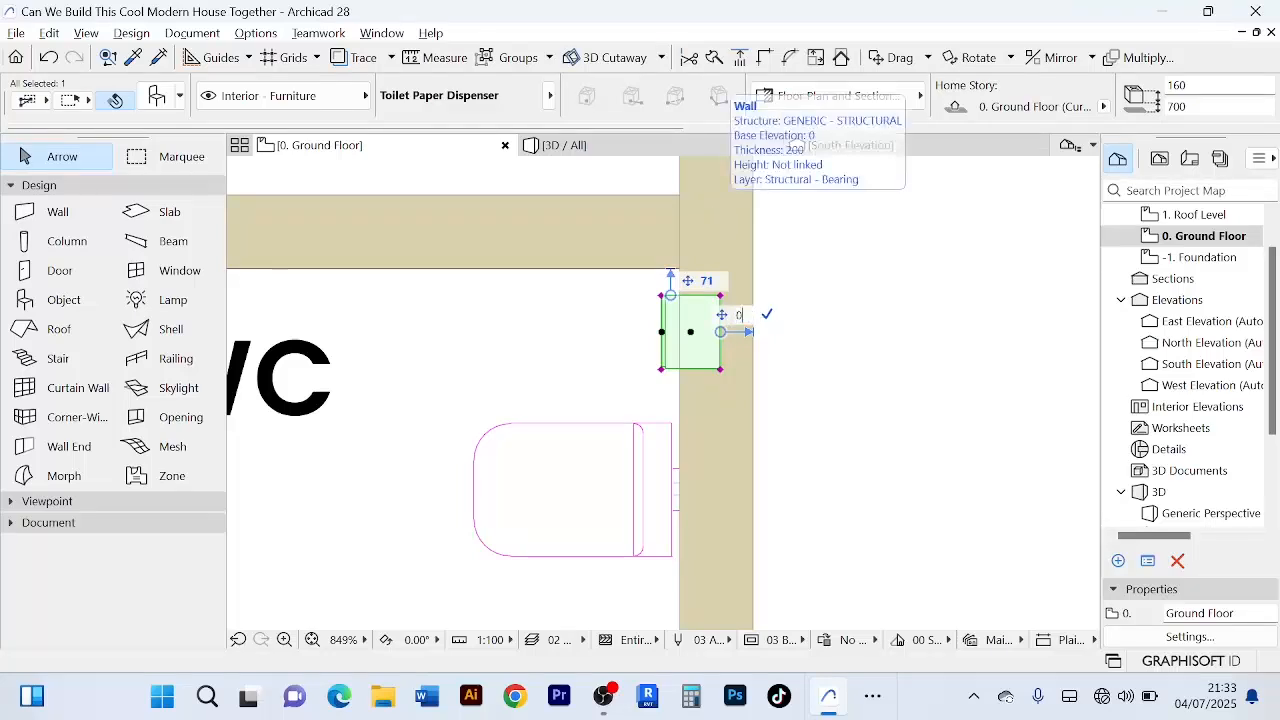
pyautogui.press('Return')
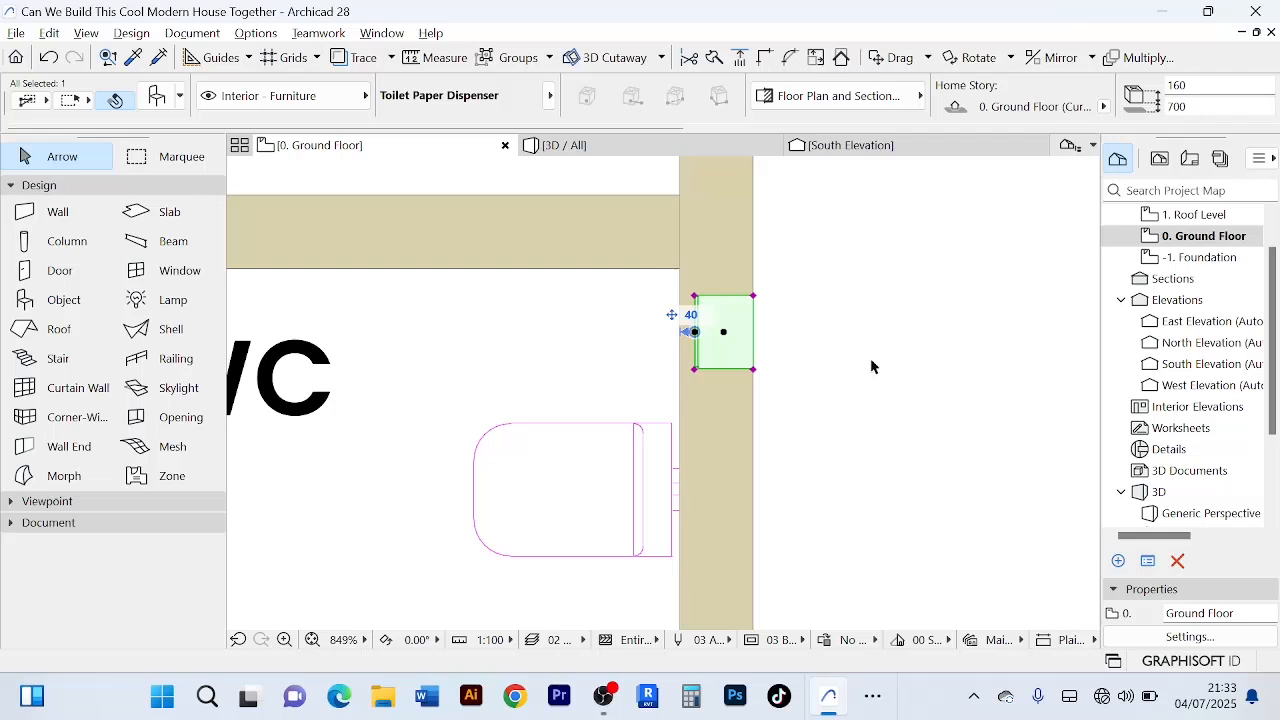
pyautogui.hotkey('ctrl', 'd')
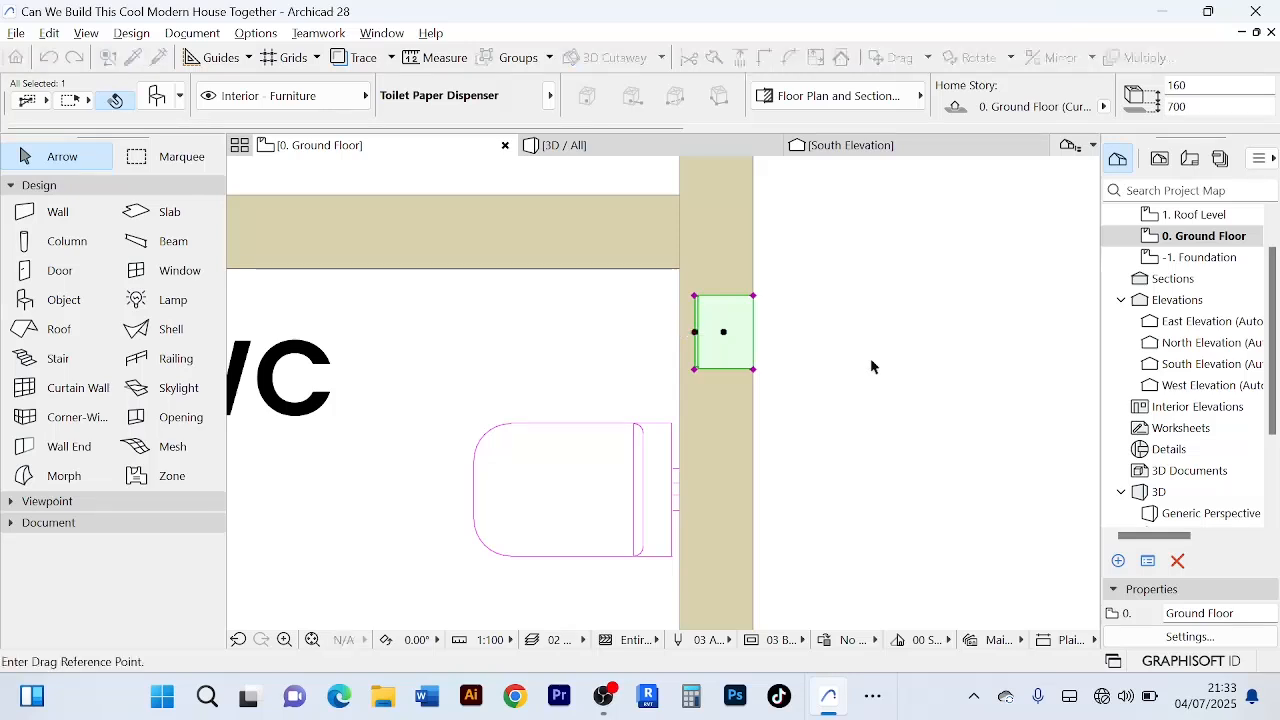
pyautogui.click(723, 332)
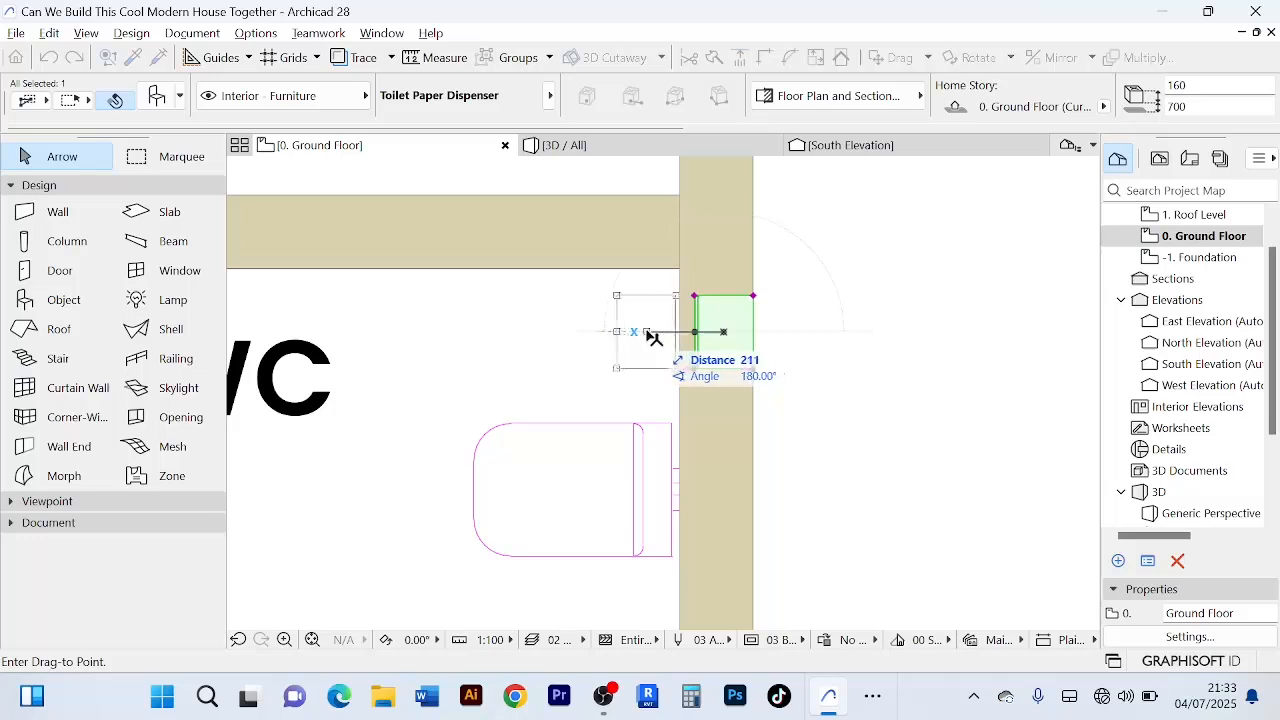
pyautogui.click(651, 331)
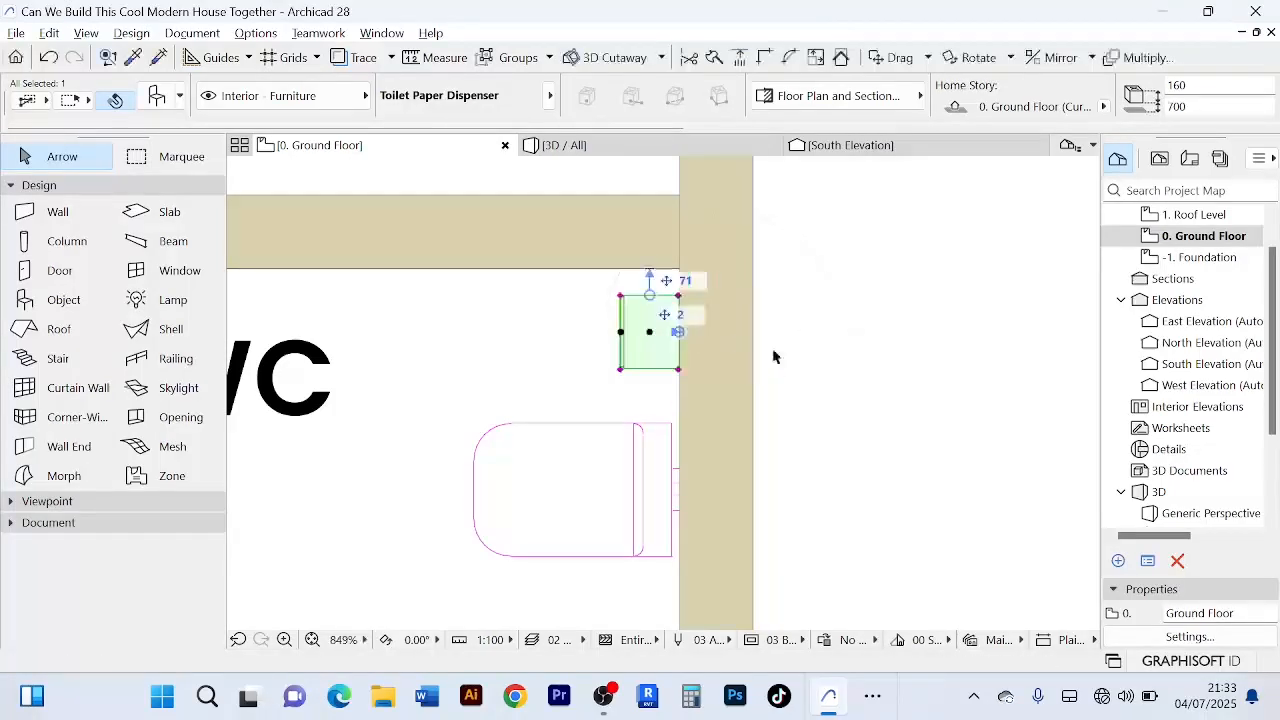
# - Set the southern WC paper dispenser's bottom offset to the home story to 600
pyautogui.scroll(-3, 800, 370)
pyautogui.moveTo(854, 384); pyautogui.dragTo(765, 203, button='middle')
pyautogui.scroll(-3, 791, 317)
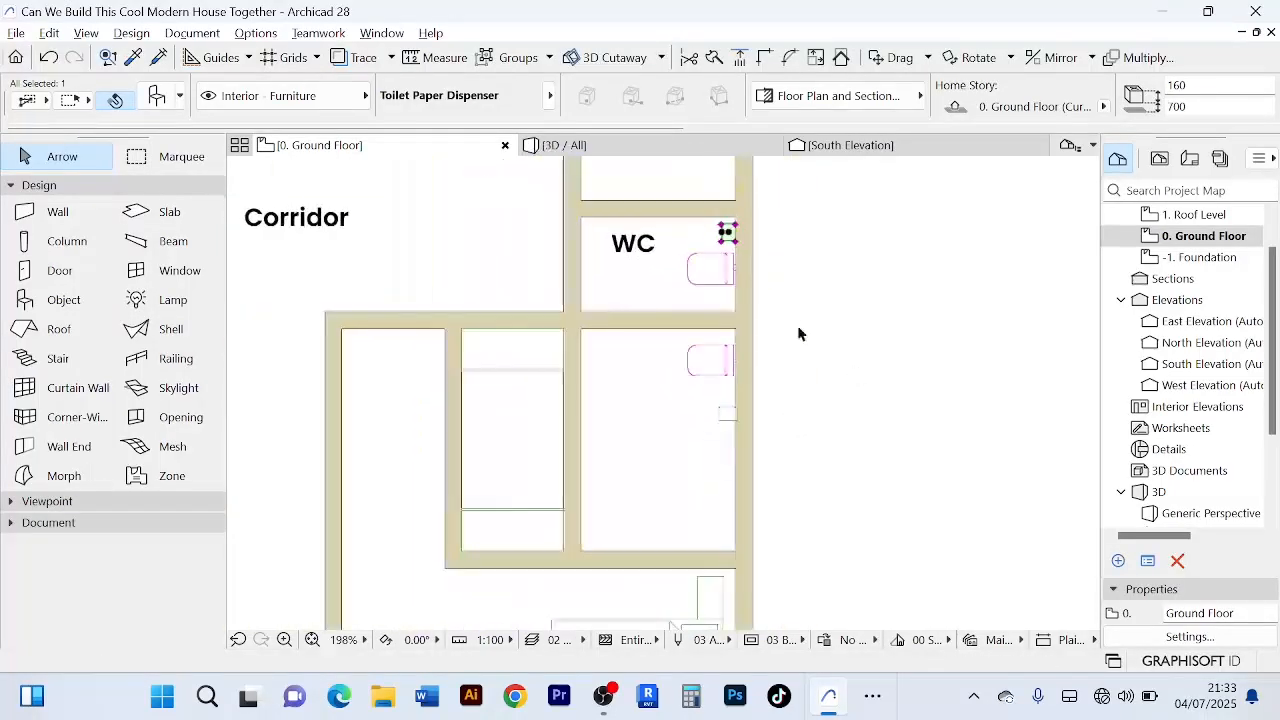
pyautogui.moveTo(807, 310); pyautogui.dragTo(811, 370, button='middle')
pyautogui.scroll(-3, 1102, 104)
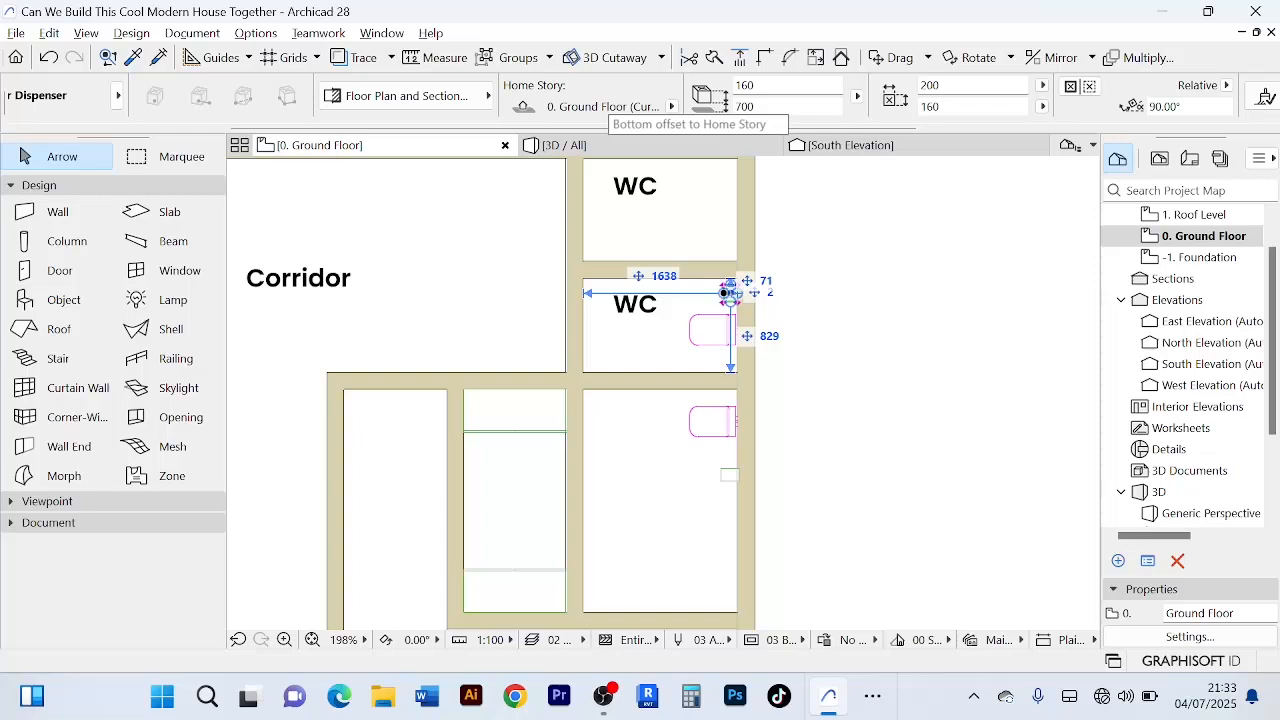
pyautogui.doubleClick(745, 106)
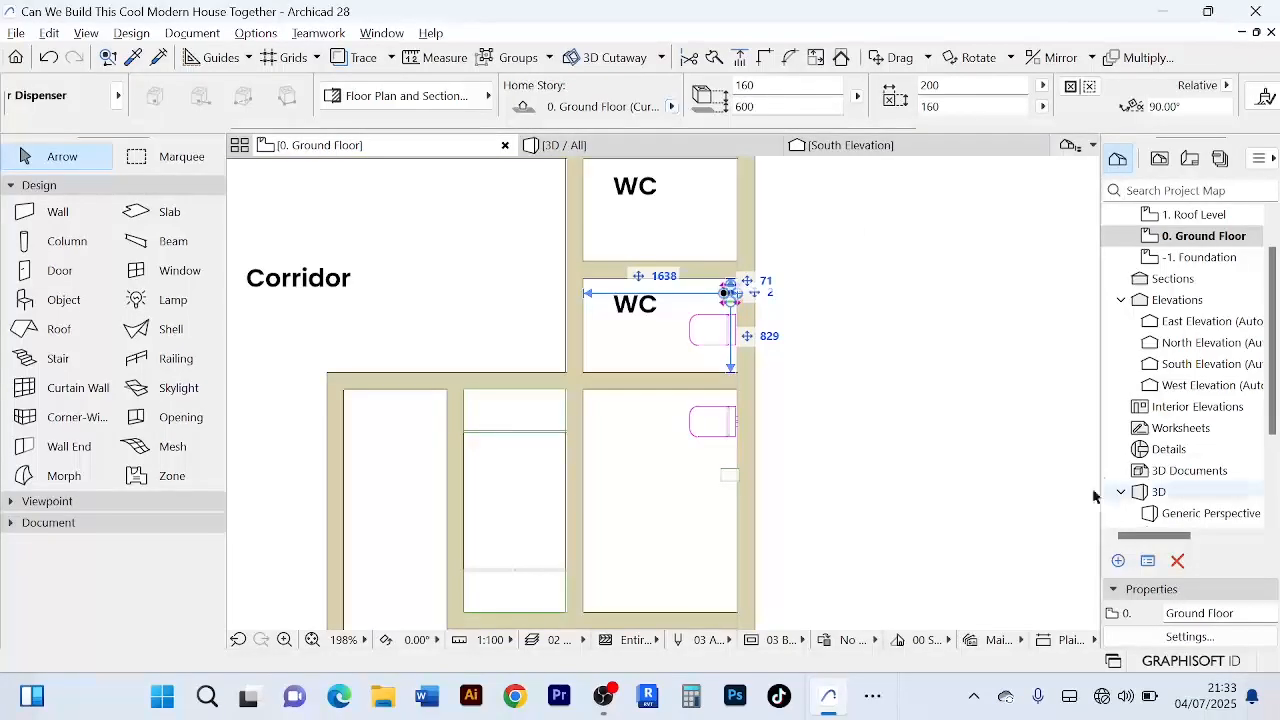
pyautogui.click(828, 381)
# - Rotate the unlabelled room's paper dispenser 90° counterclockwise about the midpoint of its north edge
pyautogui.scroll(-3, 826, 377)
pyautogui.moveTo(819, 366); pyautogui.dragTo(811, 348, button='middle')
pyautogui.scroll(5, 786, 397)
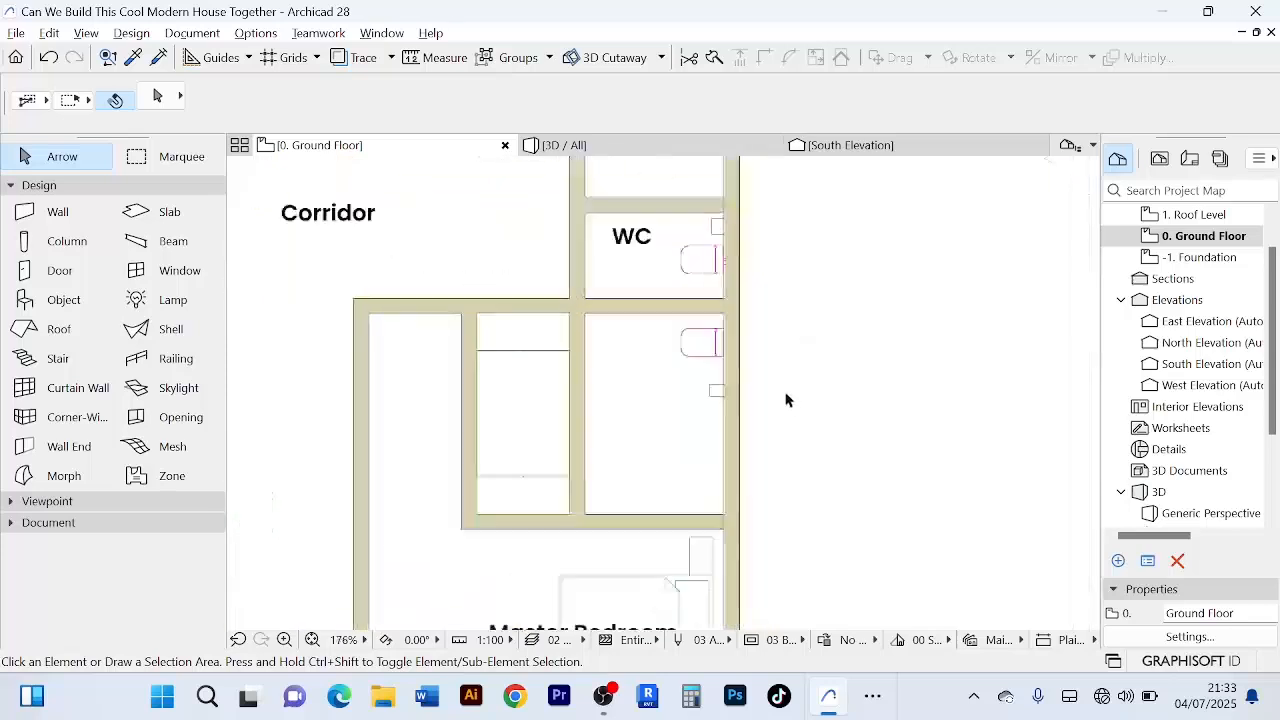
pyautogui.click(634, 398)
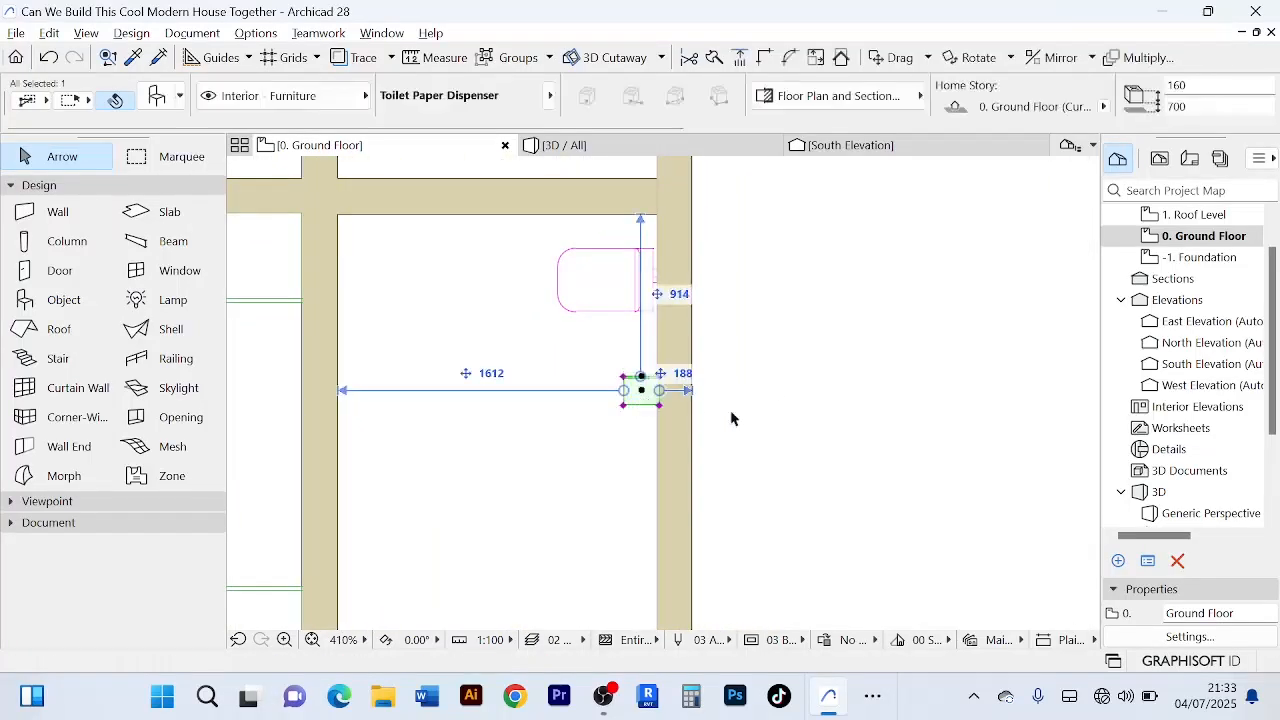
pyautogui.scroll(3, 725, 420)
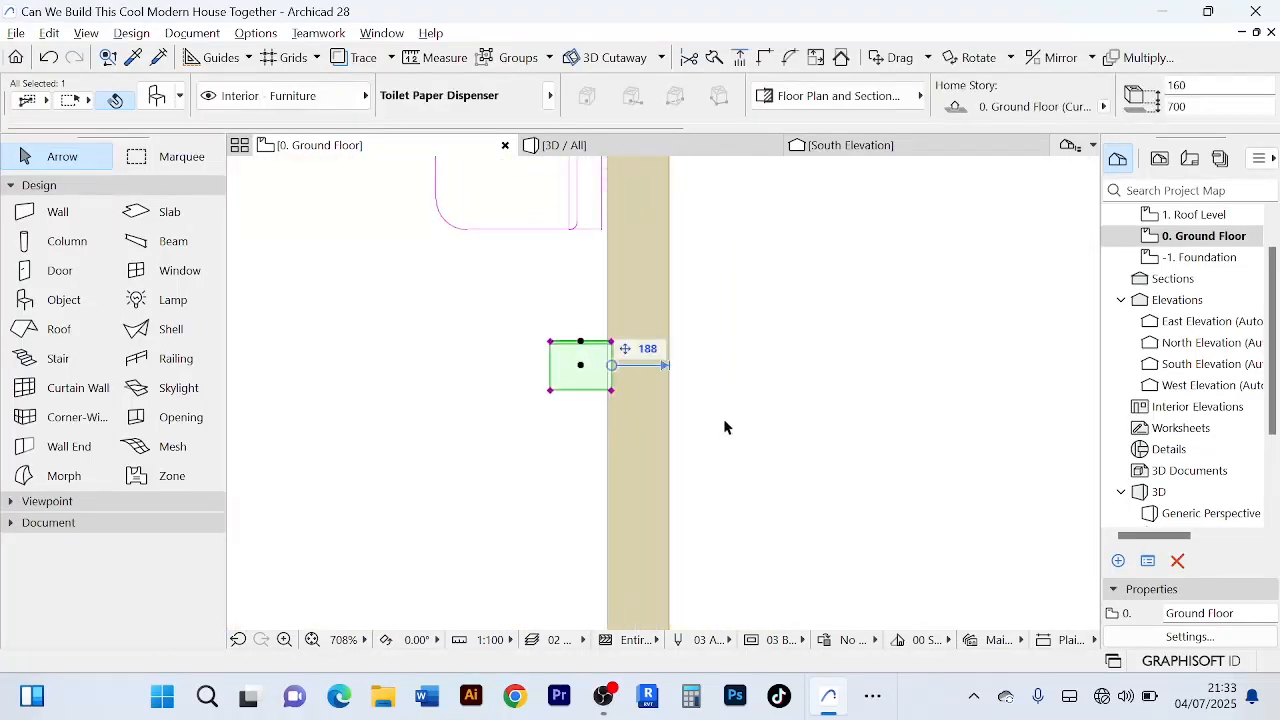
pyautogui.hotkey('ctrl', 'e')
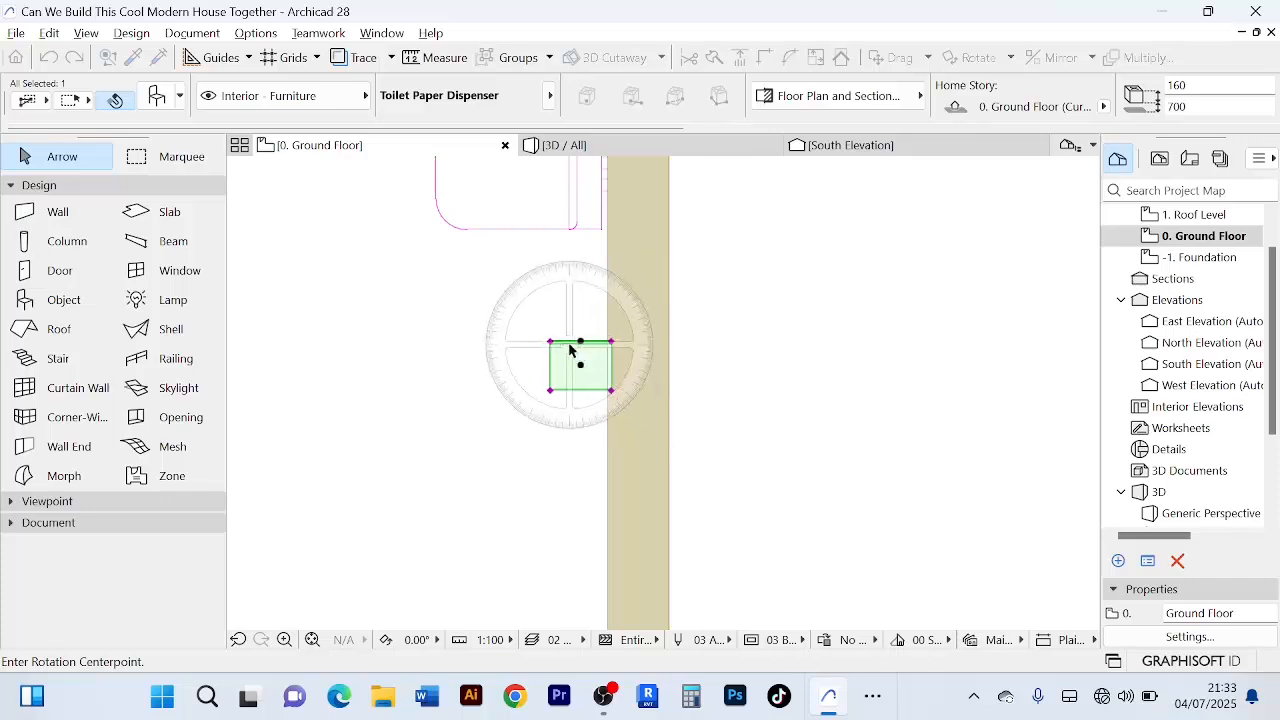
pyautogui.click(581, 342)
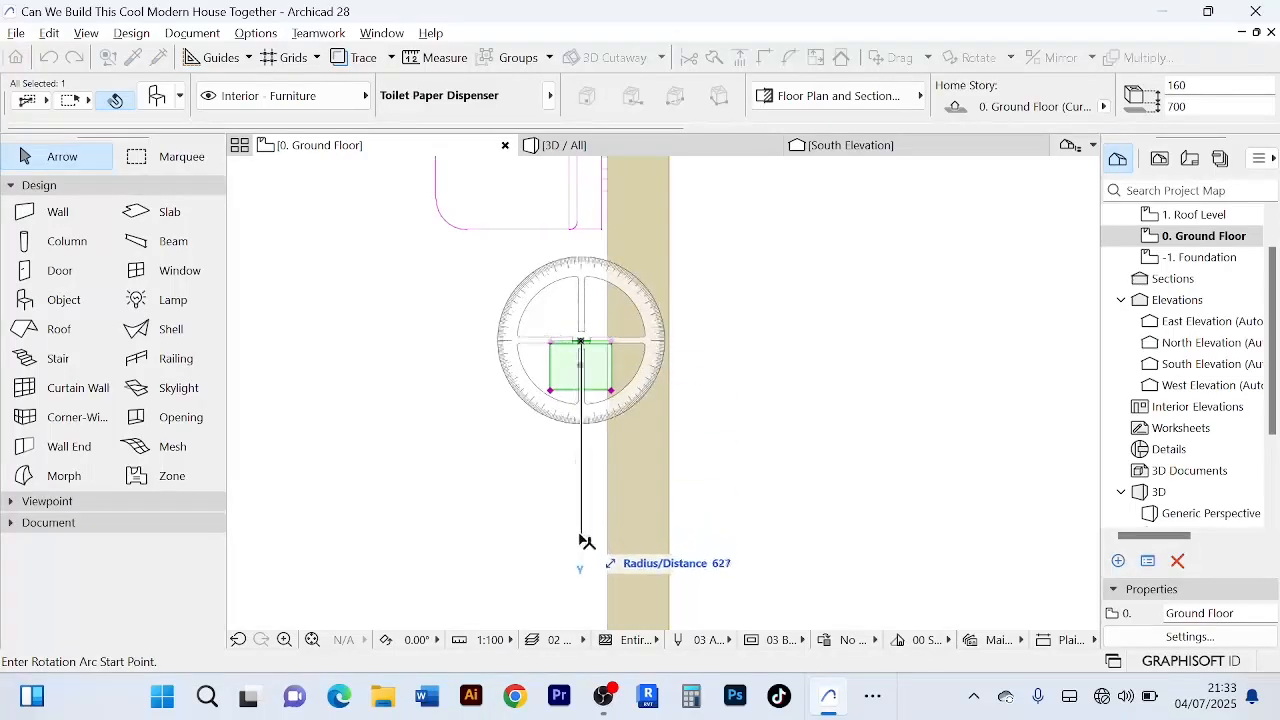
pyautogui.click(581, 533)
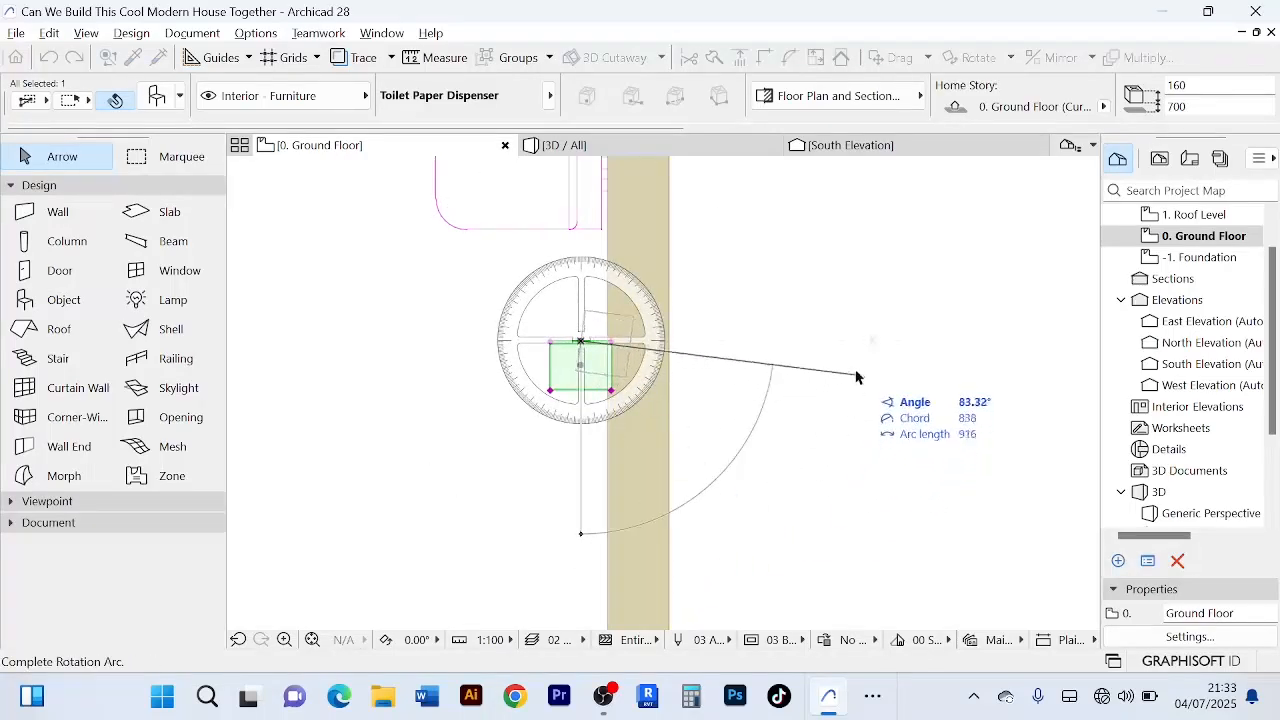
pyautogui.click(870, 341)
pyautogui.scroll(2, 680, 363)
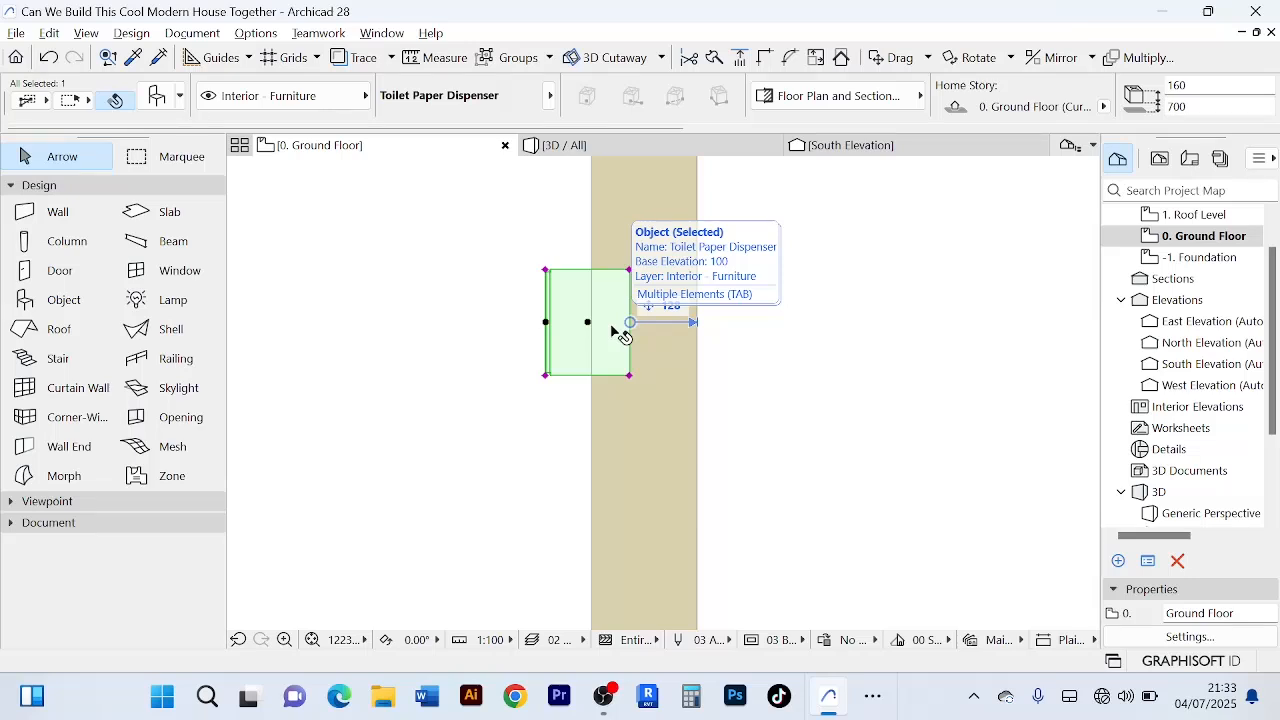
# - Move the unlabelled room's dispenser against the east wall's inner face, just south of the toilet and about 690 mm from the north wall
pyautogui.hotkey('ctrl', 'd')
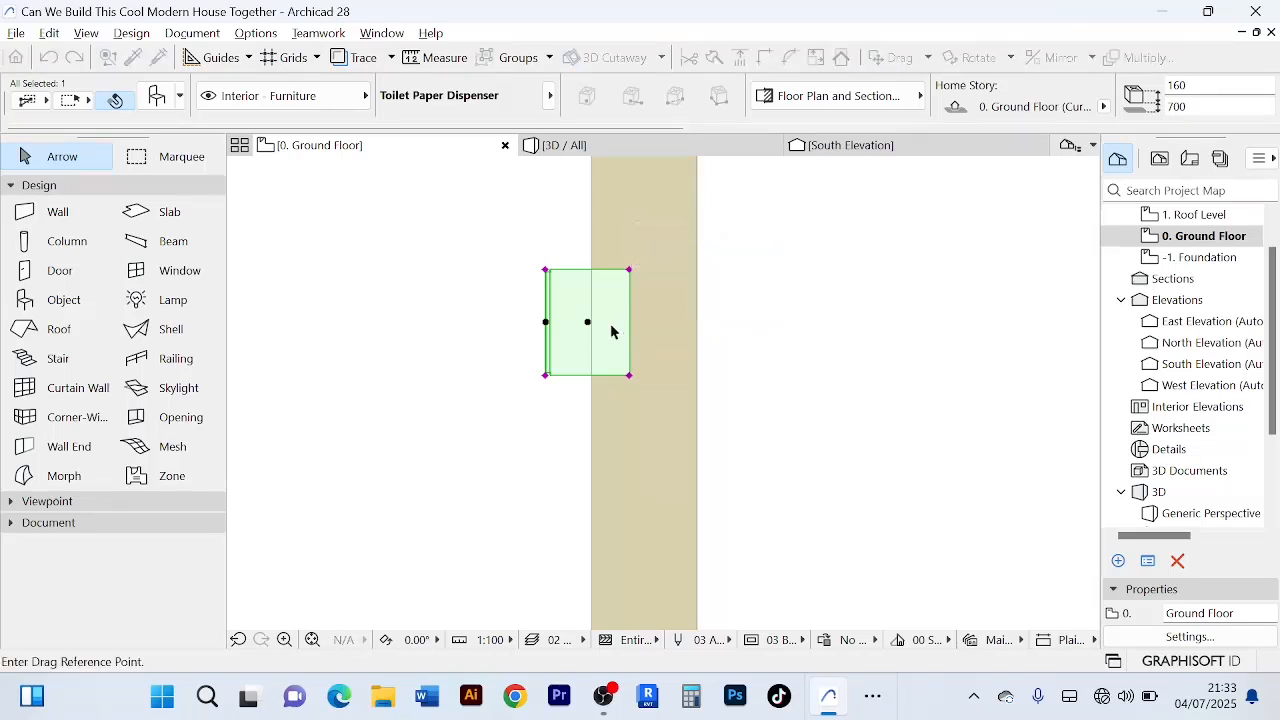
pyautogui.scroll(-3, 610, 326)
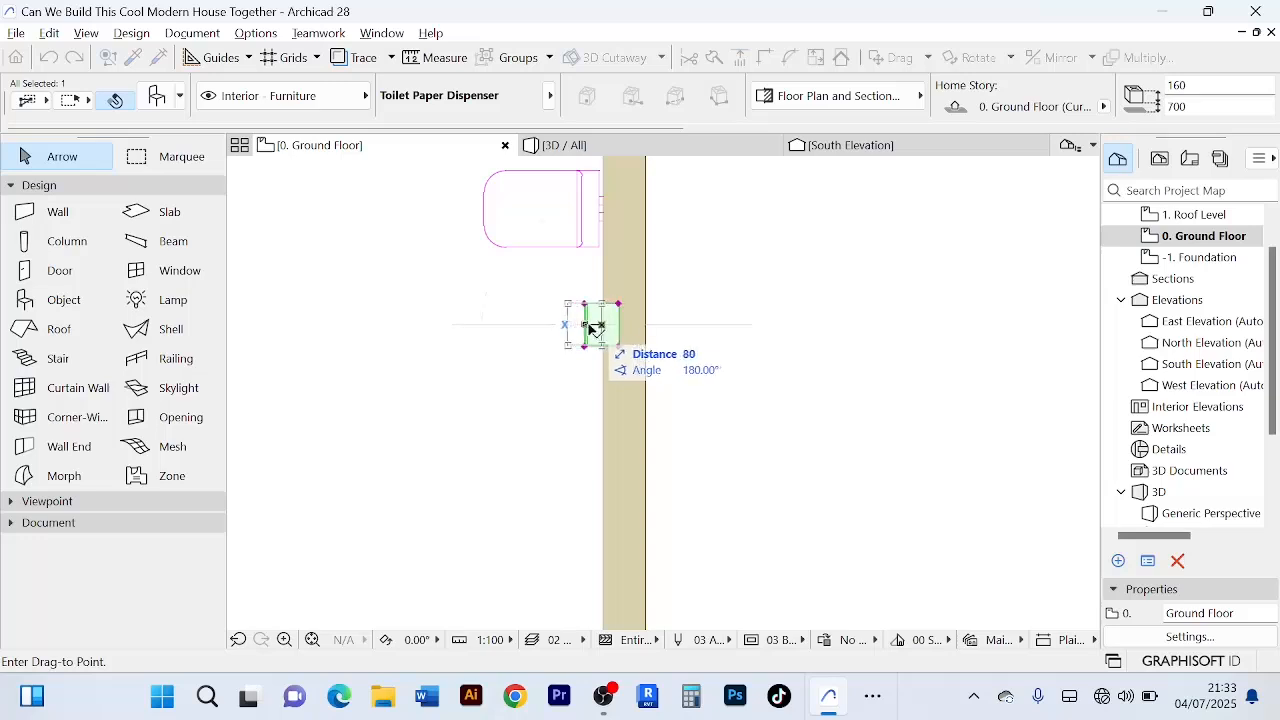
pyautogui.click(583, 299)
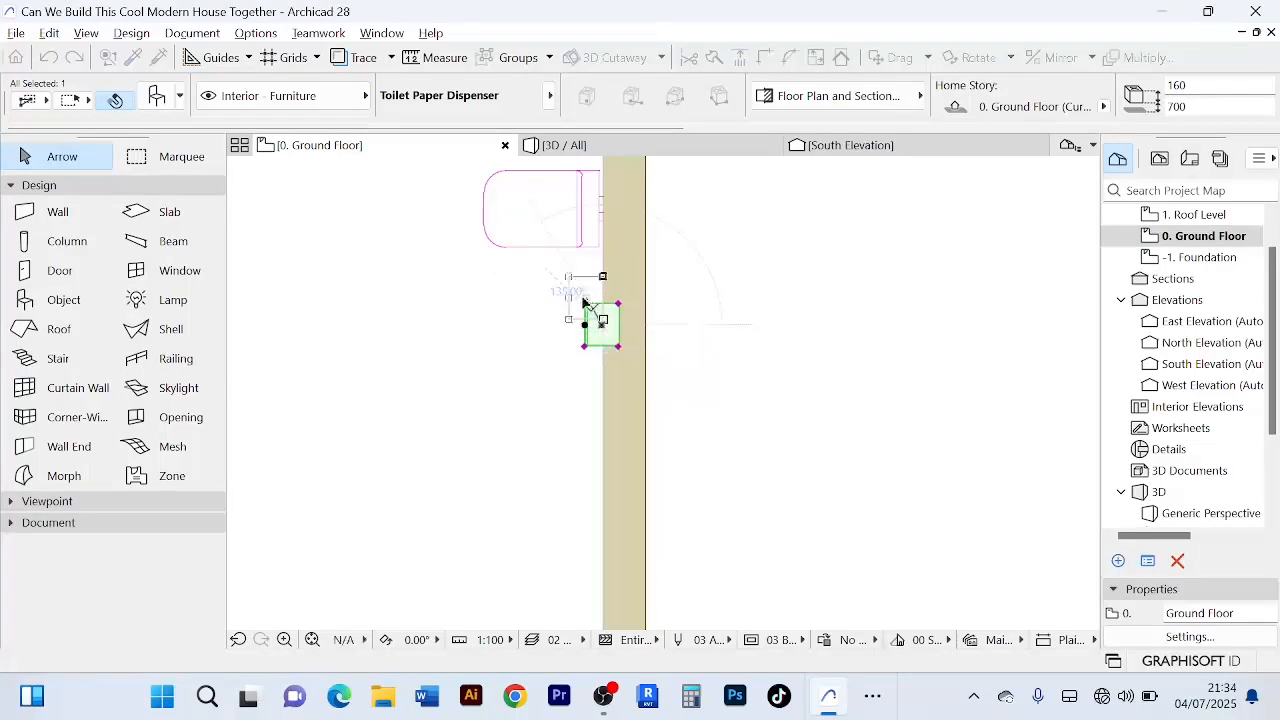
pyautogui.click(828, 311)
pyautogui.scroll(-5, 829, 311)
pyautogui.moveTo(829, 311); pyautogui.dragTo(734, 463, button='middle')
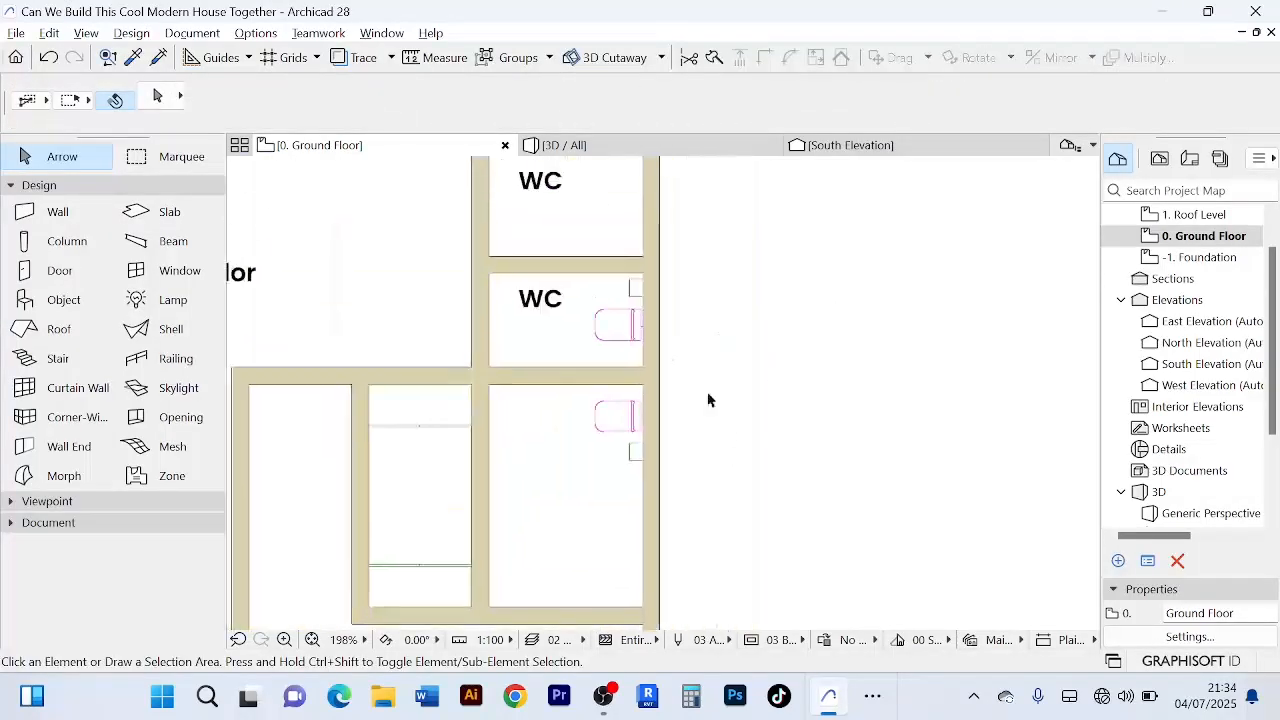
# - Examine how the toilets and paper dispensers sit against the east wall in the southern WC and the unlabelled room
pyautogui.scroll(3, 654, 306)
pyautogui.scroll(2, 655, 290)
pyautogui.scroll(-3, 657, 300)
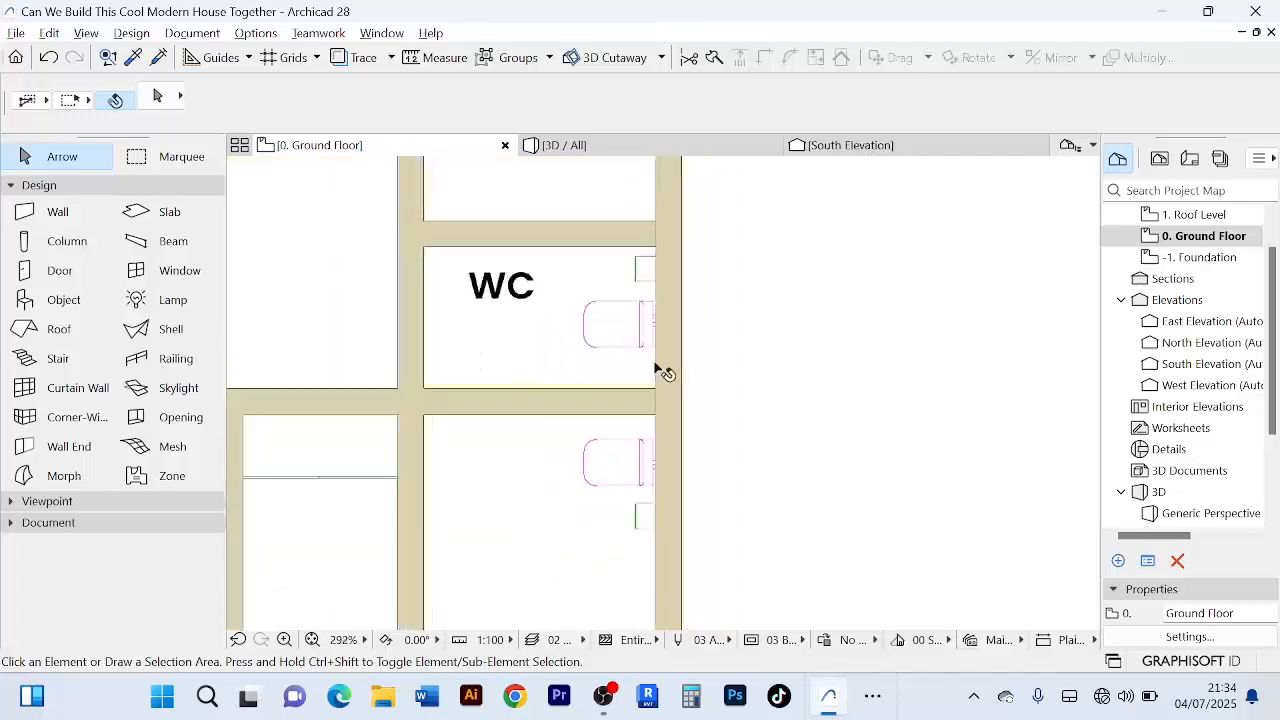
pyautogui.scroll(-1, 667, 350)
pyautogui.scroll(3, 640, 311)
pyautogui.scroll(-4, 768, 387)
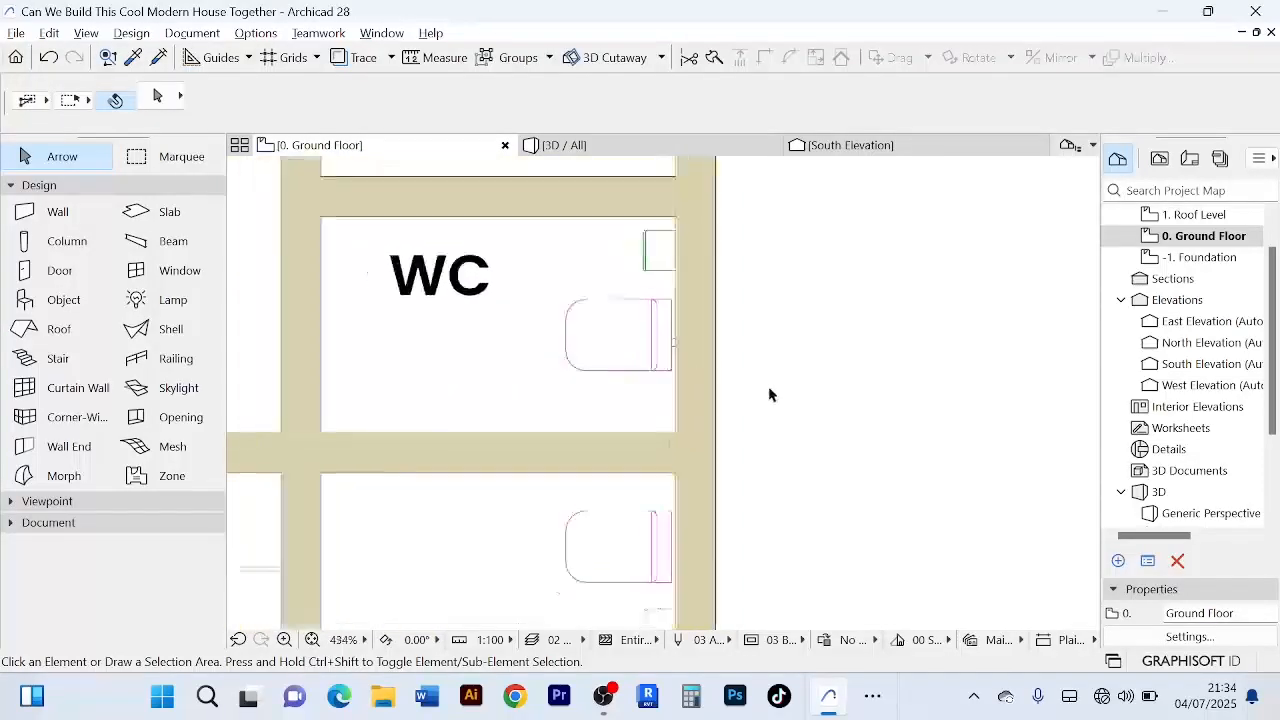
pyautogui.scroll(3, 730, 338)
pyautogui.scroll(-4, 857, 363)
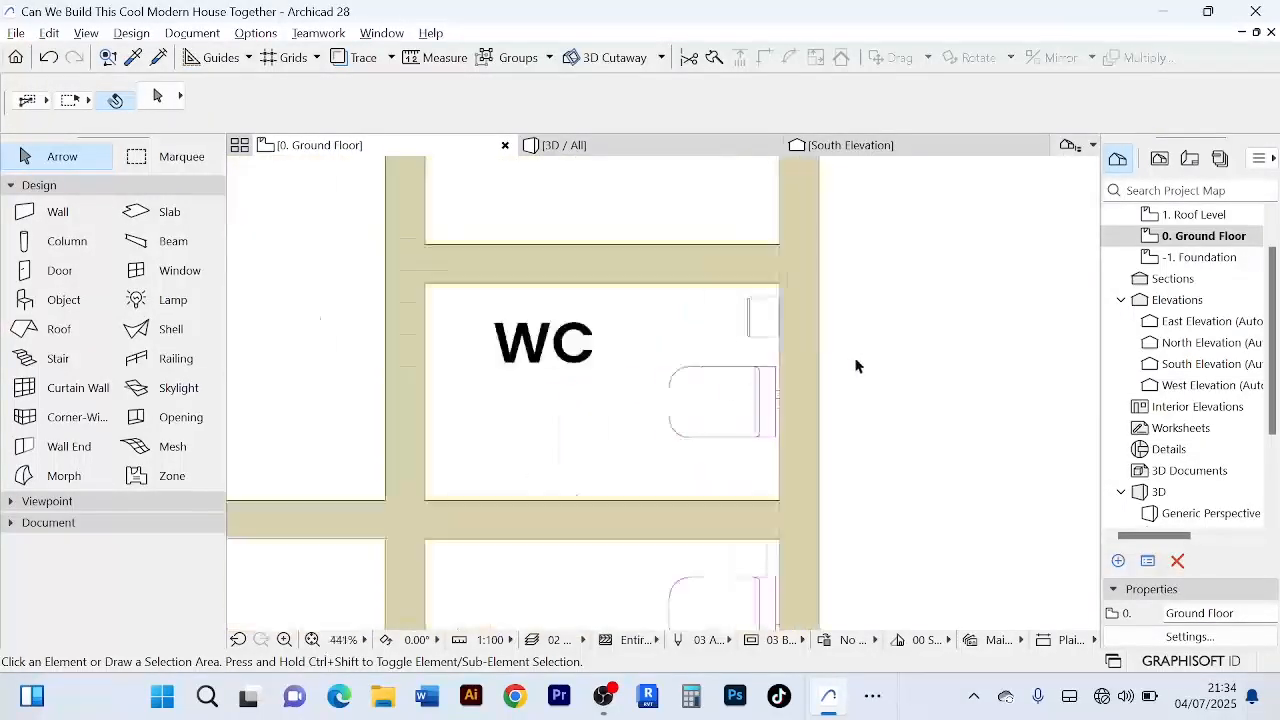
pyautogui.scroll(-2, 795, 360)
pyautogui.scroll(4, 740, 430)
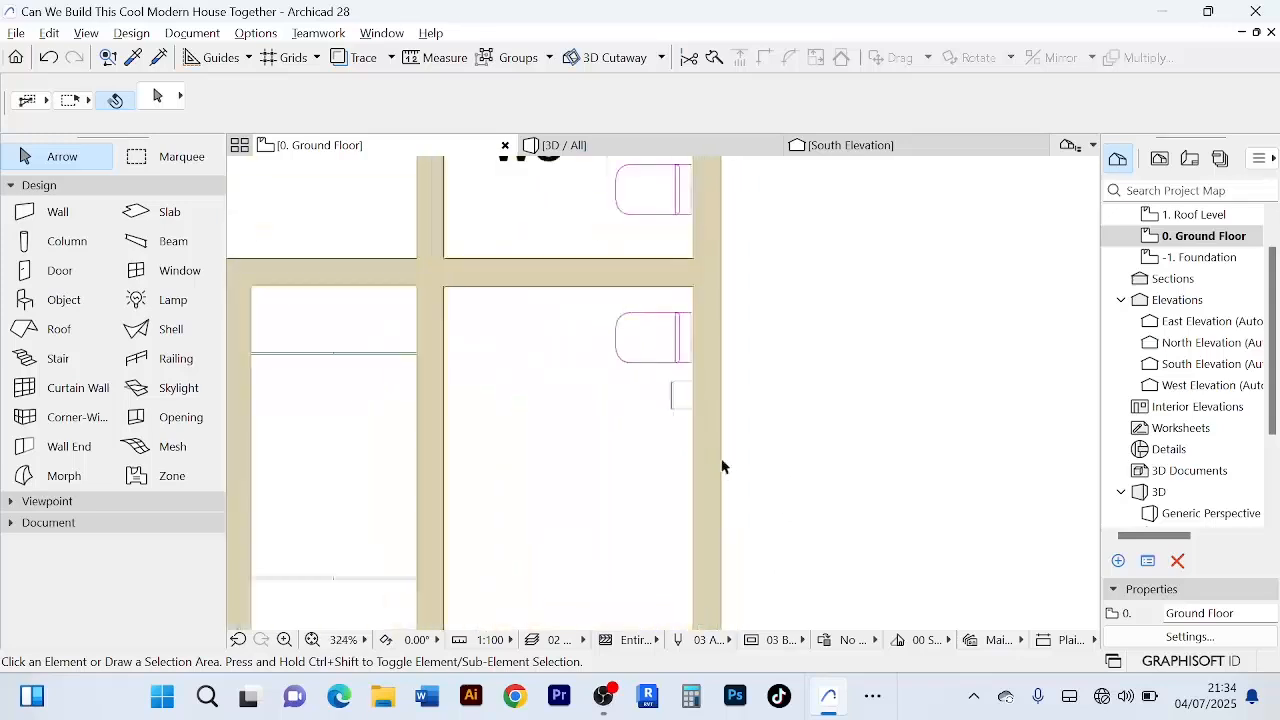
# - Set the unlabelled room's paper dispenser's bottom offset to the home story to 600
pyautogui.click(677, 388)
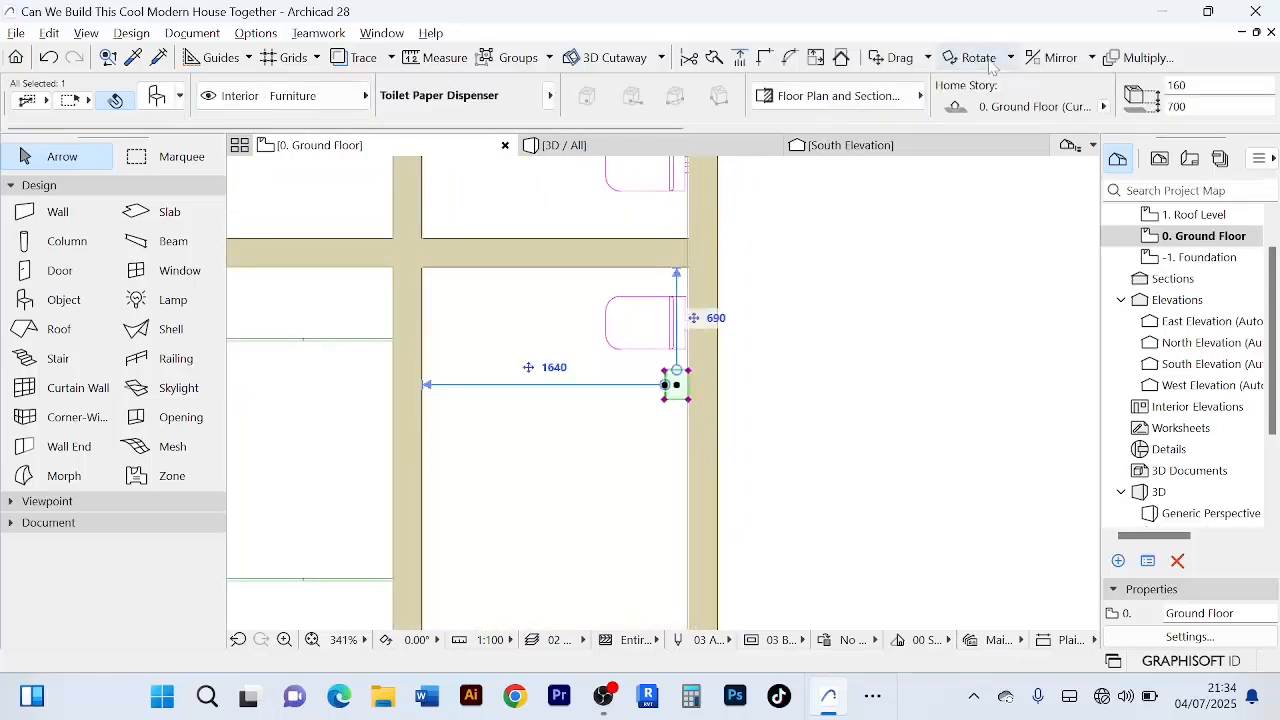
pyautogui.scroll(-4, 1113, 110)
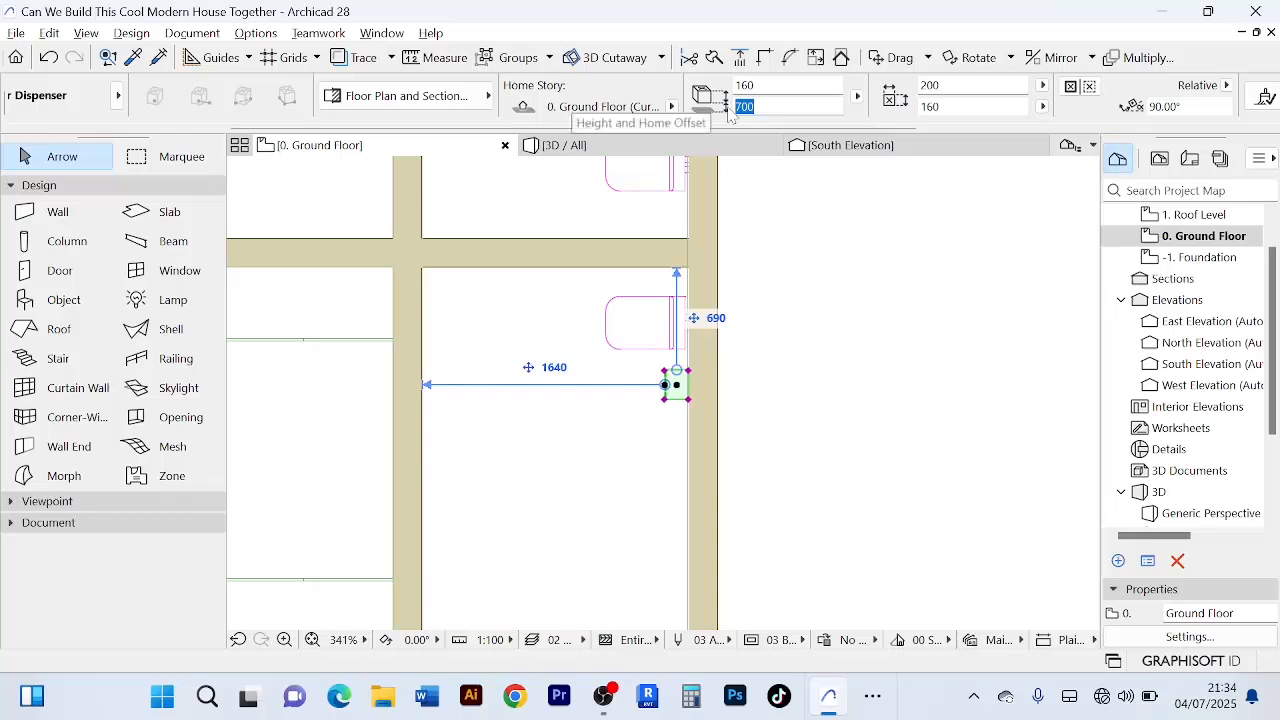
pyautogui.write('6')
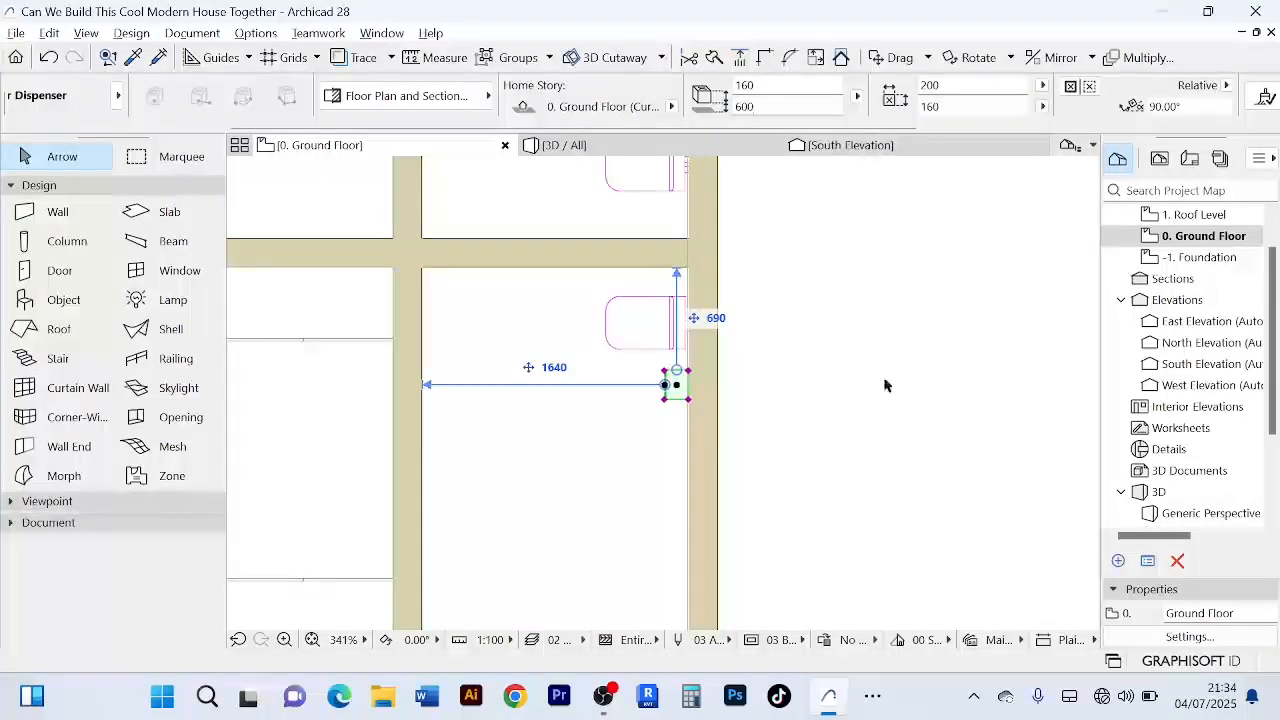
pyautogui.click(882, 382)
# - Review the furnished ground floor plan, especially the WCs and the unlabelled room north of the master bedroom
pyautogui.scroll(-7, 874, 380)
pyautogui.scroll(4, 872, 376)
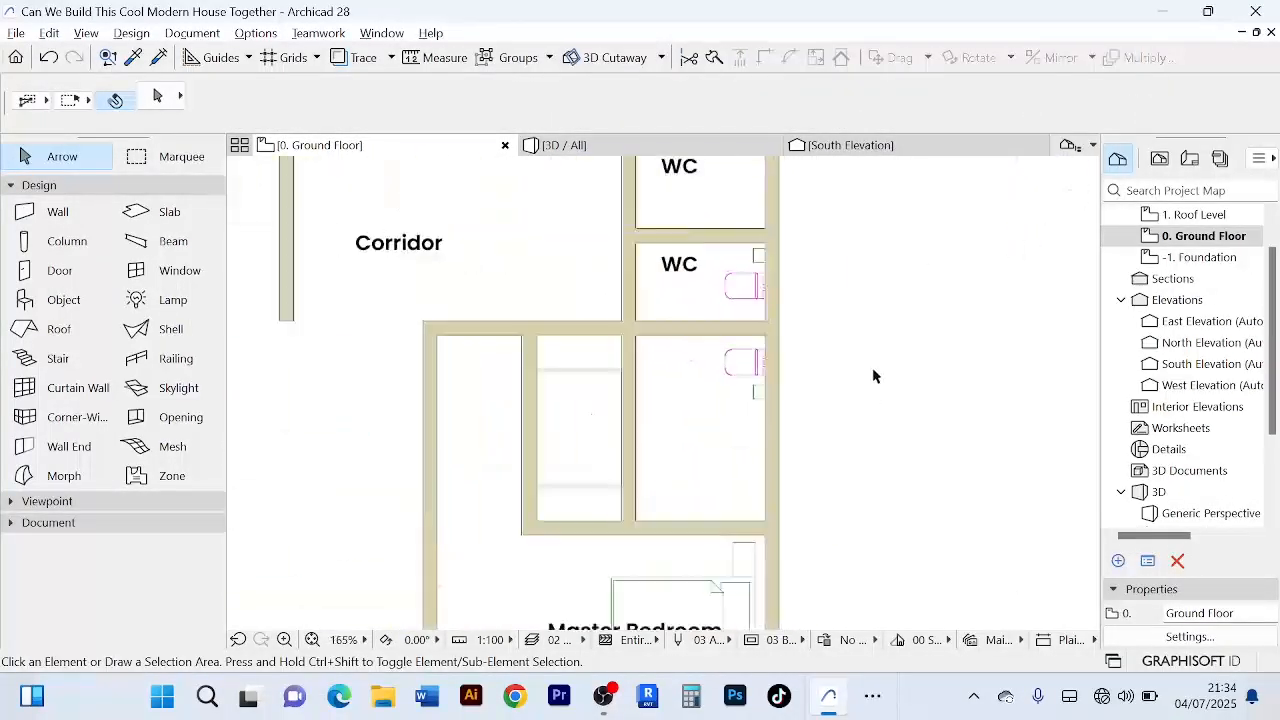
pyautogui.scroll(-3, 872, 376)
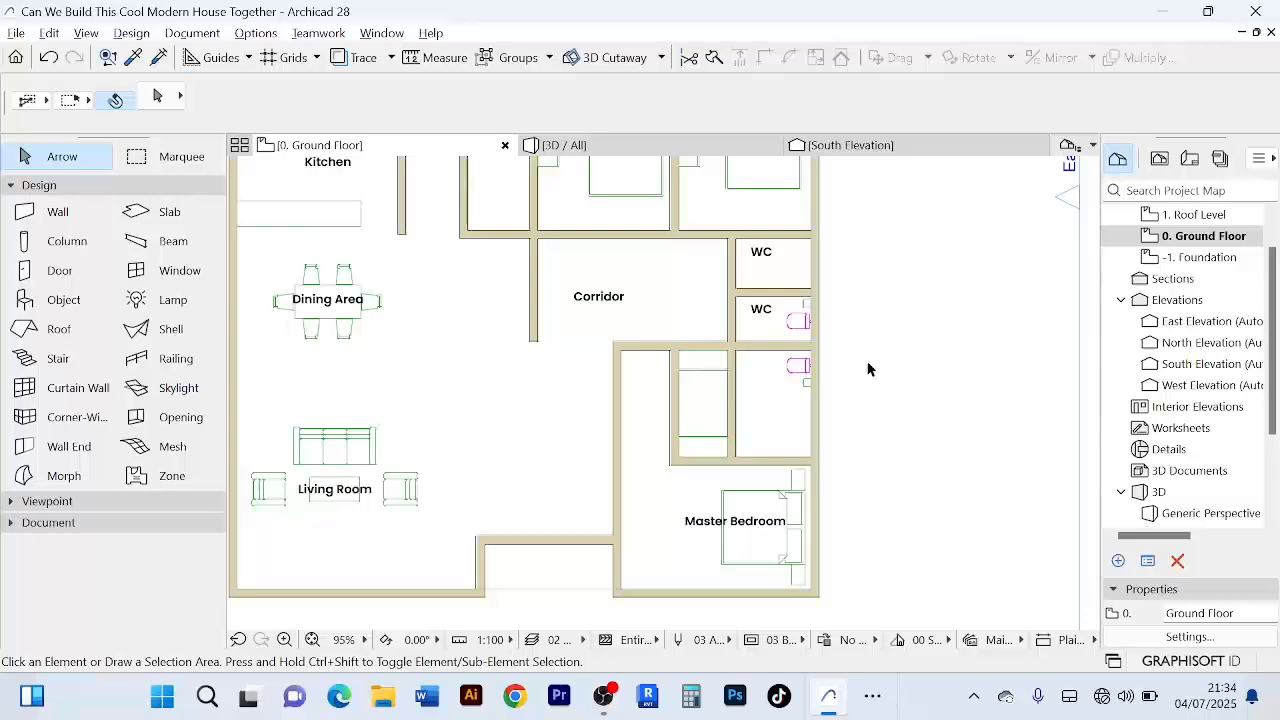
pyautogui.scroll(-3, 891, 414)
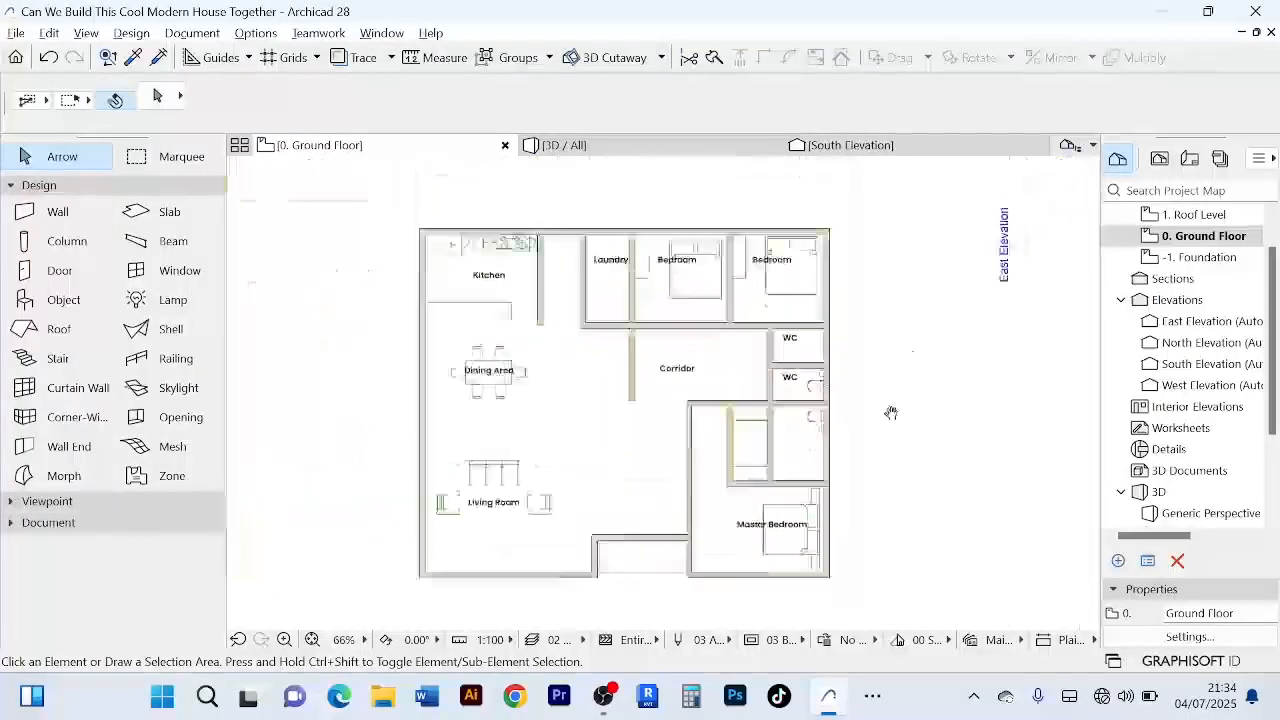
pyautogui.scroll(3, 905, 390)
pyautogui.scroll(3, 880, 374)
pyautogui.scroll(-3, 866, 363)
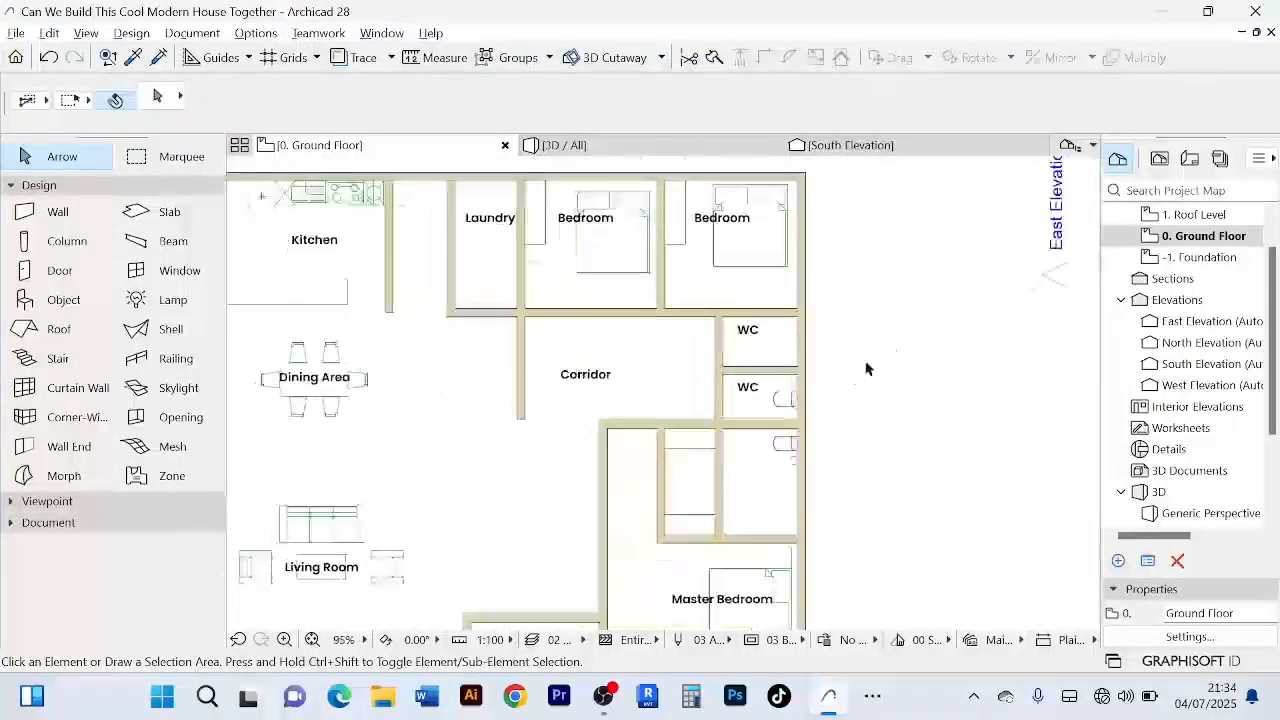
pyautogui.scroll(3, 786, 360)
pyautogui.scroll(-3, 843, 376)
pyautogui.scroll(3, 851, 437)
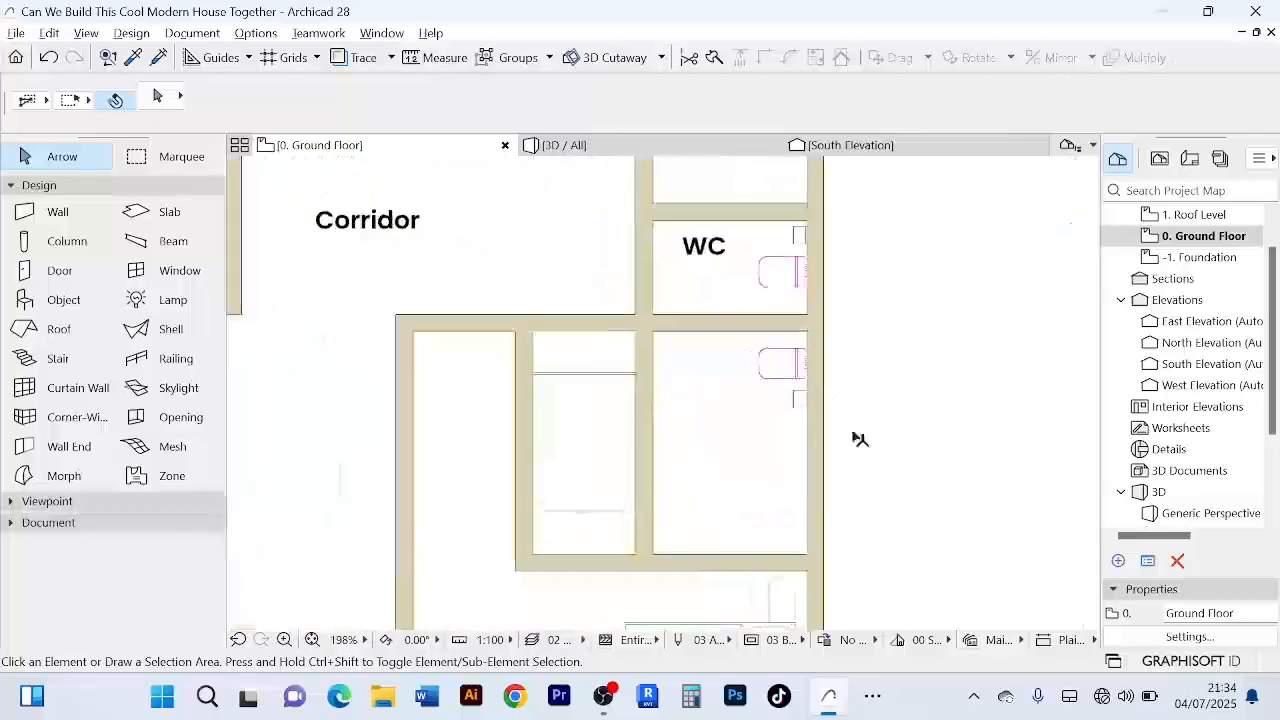
pyautogui.scroll(-2, 874, 394)
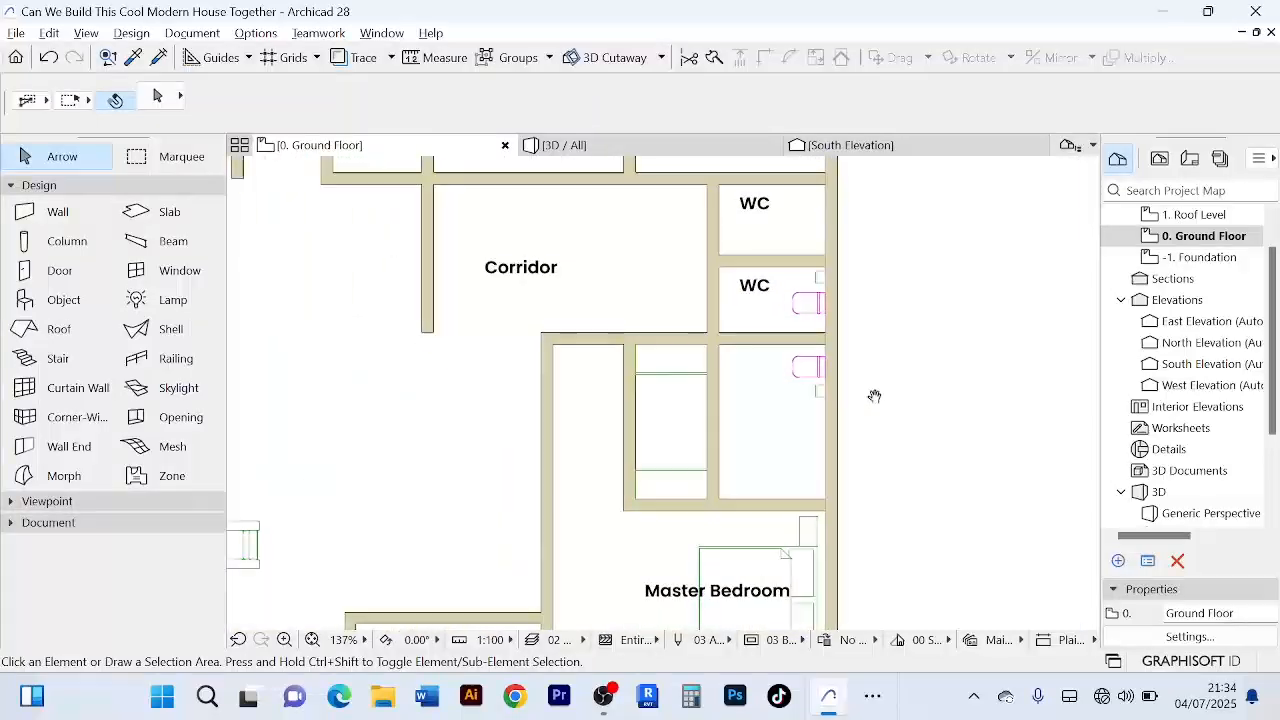
# - Search the object library for "shower" and choose Shower Kit 01 in Style 1 as the object for placement
pyautogui.doubleClick(63, 300)
pyautogui.doubleClick(236, 67)
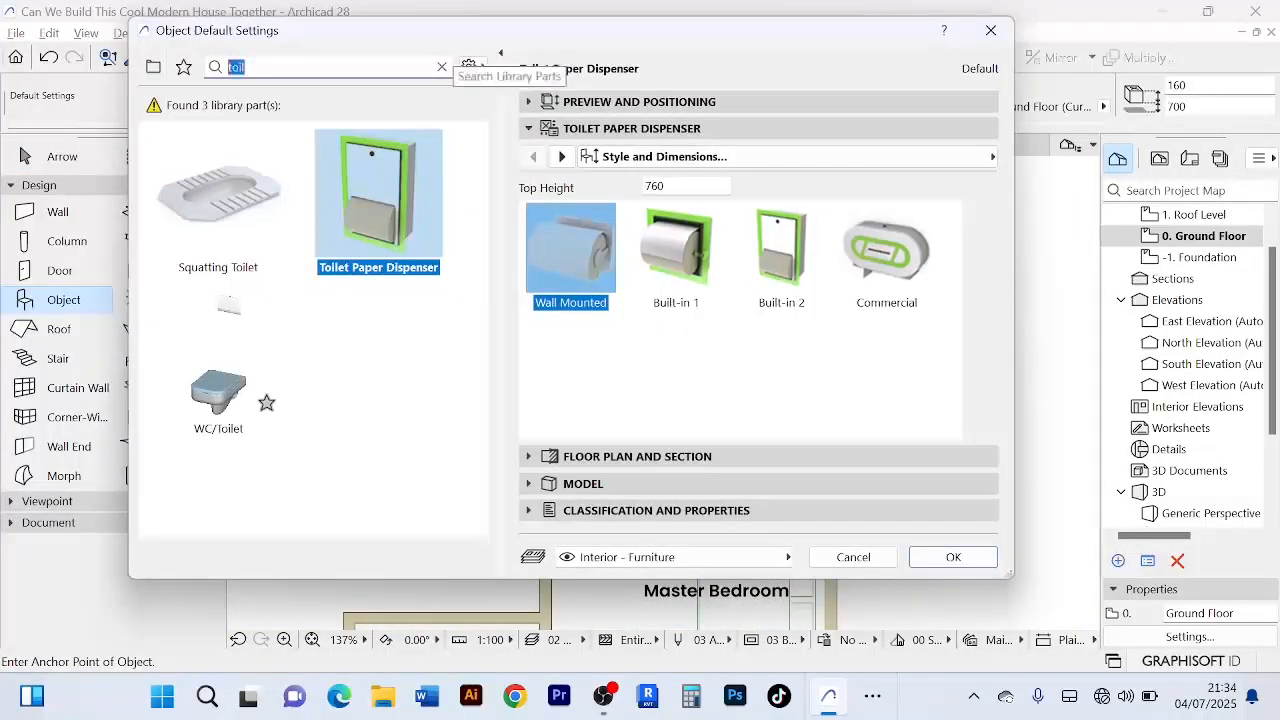
pyautogui.write('shower')
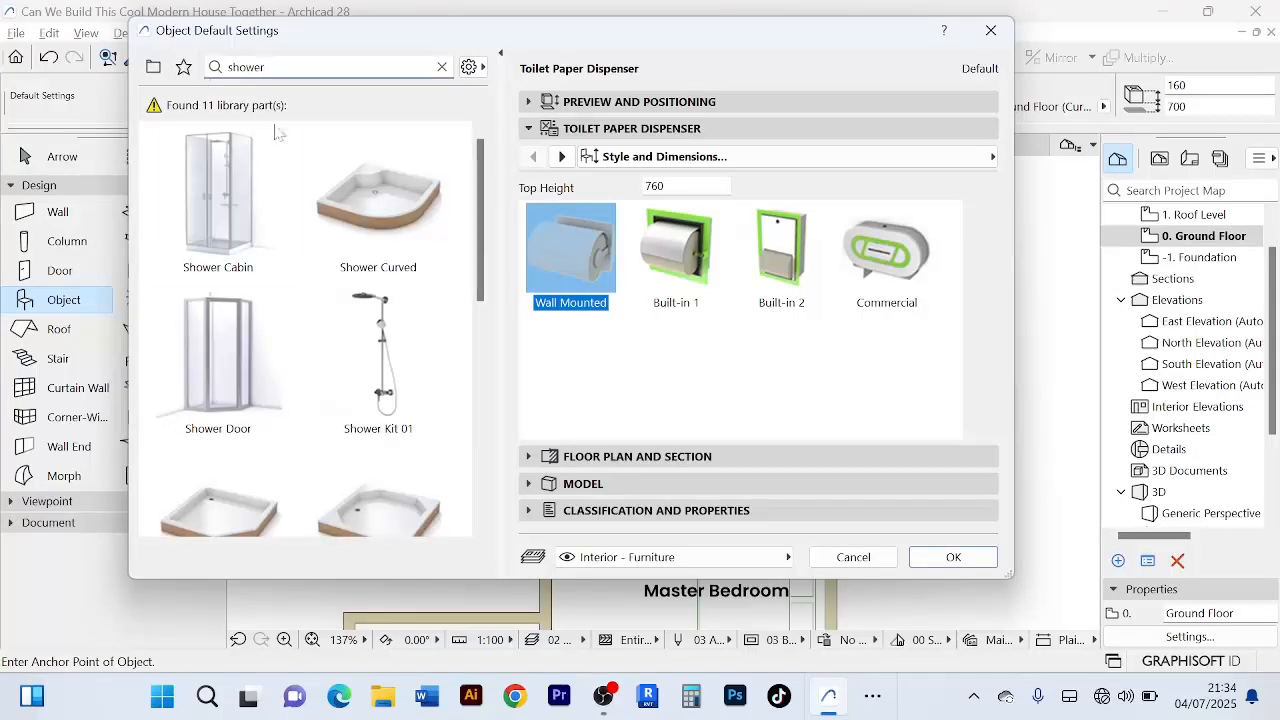
pyautogui.click(362, 360)
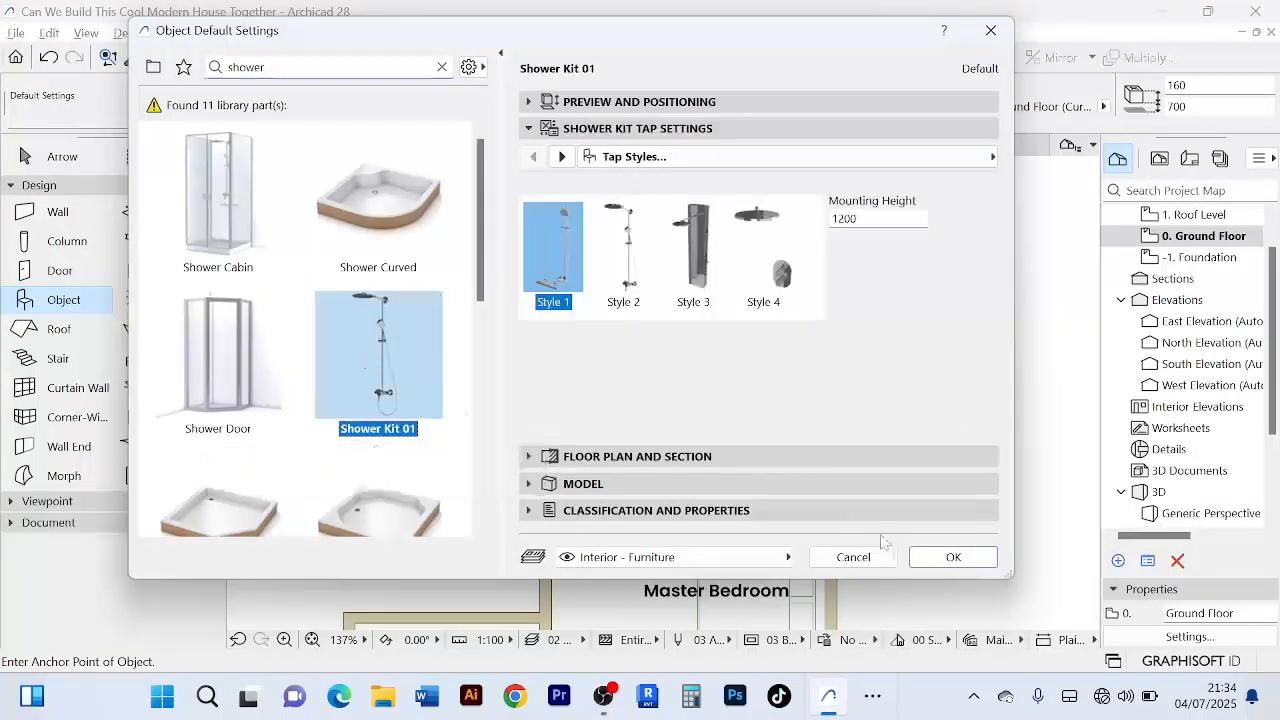
pyautogui.click(945, 560)
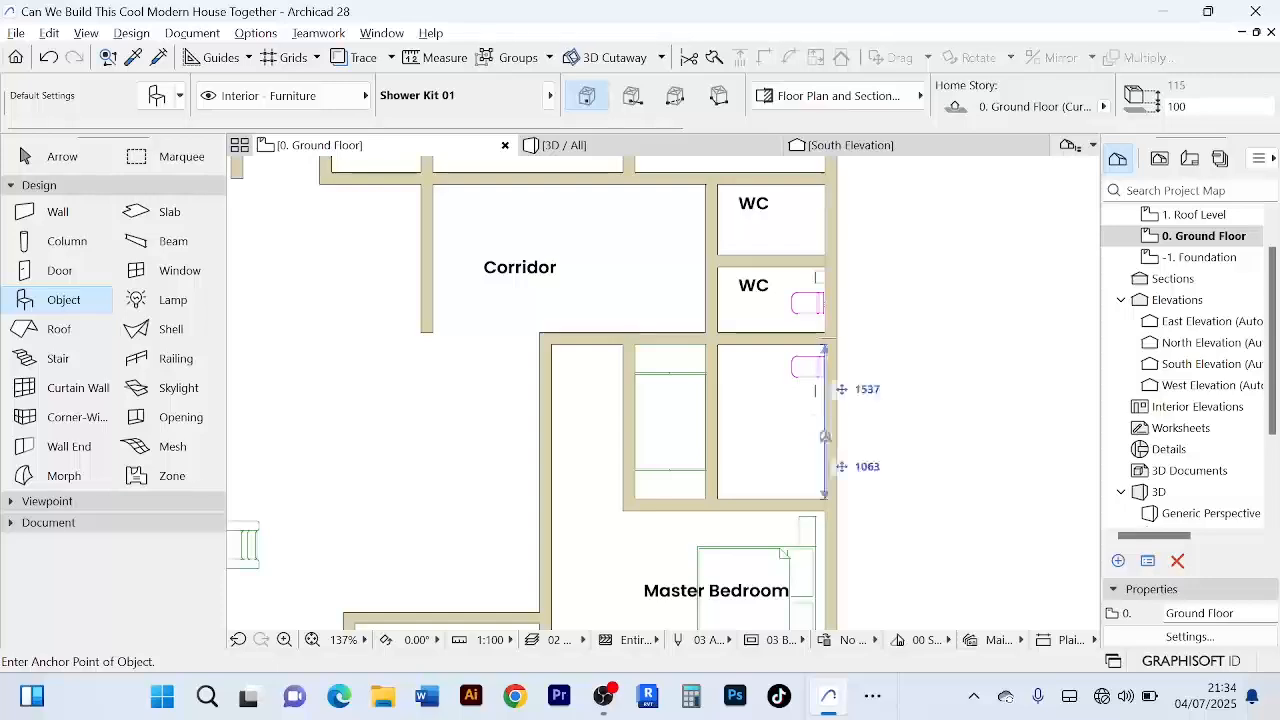
# - Place shower kits at the east wall, one about 179 mm from the unlabelled room's south wall and another in the northern WC
pyautogui.scroll(-3, 825, 437)
pyautogui.scroll(4, 825, 437)
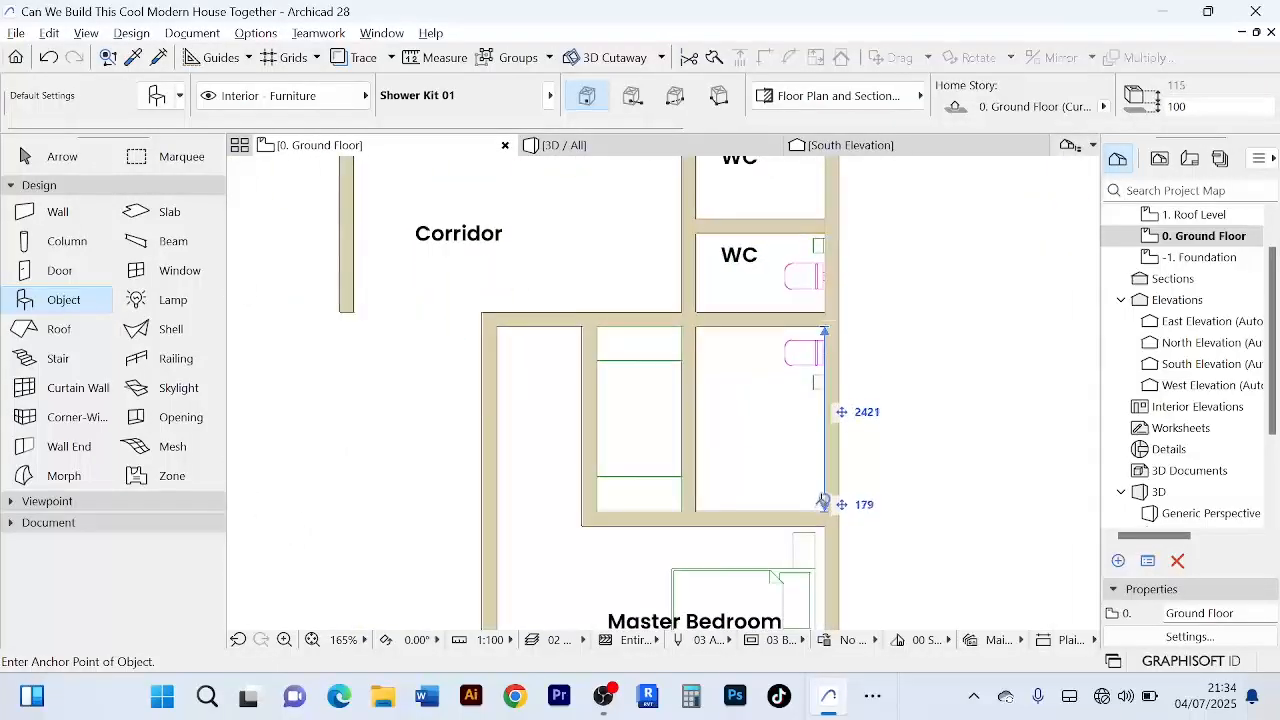
pyautogui.click(824, 503)
pyautogui.moveTo(883, 409); pyautogui.dragTo(873, 491, button='middle')
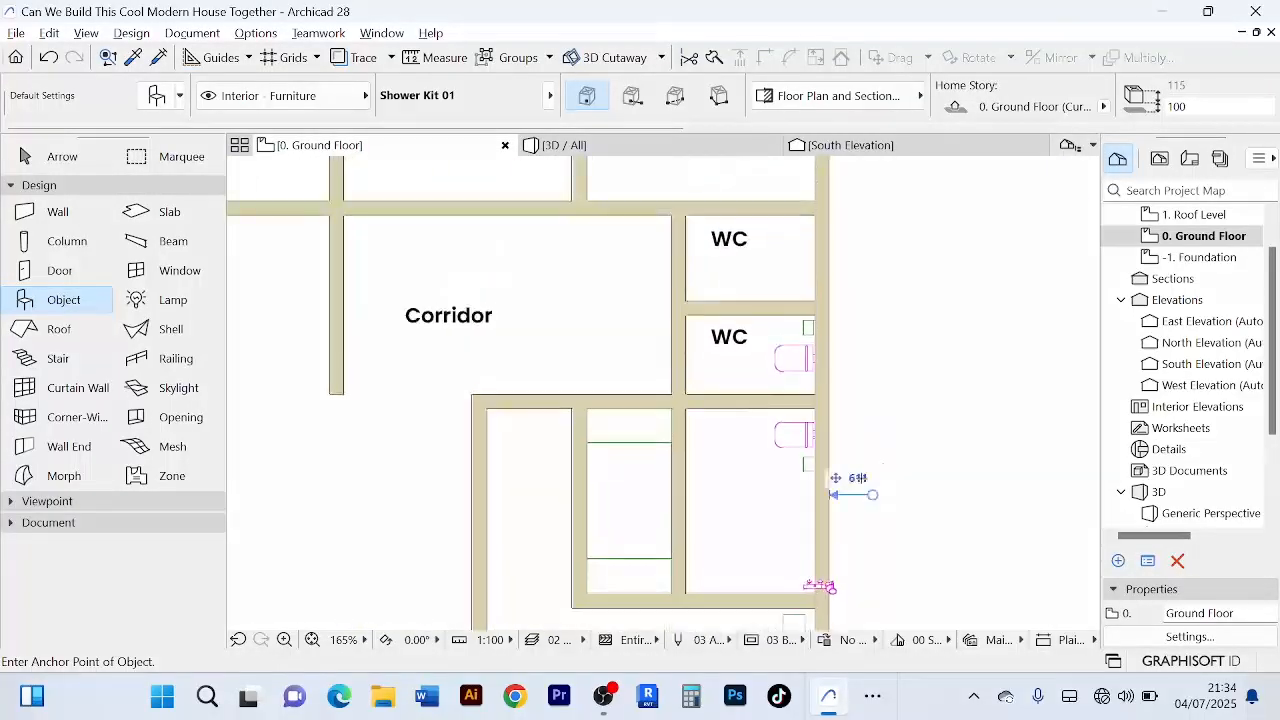
pyautogui.click(810, 262)
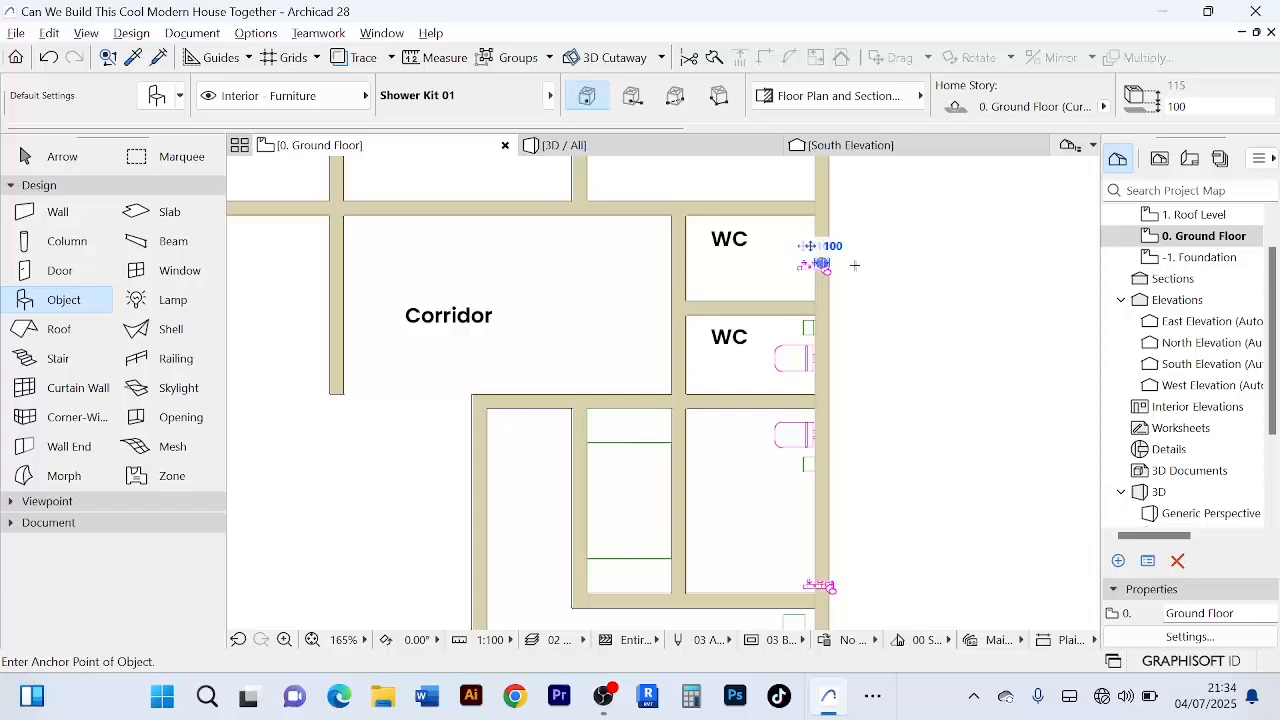
pyautogui.rightClick(906, 226)
# - Rotate the northern WC's shower kit 90° clockwise about its anchor point so it runs parallel to the east wall
pyautogui.click(78, 173)
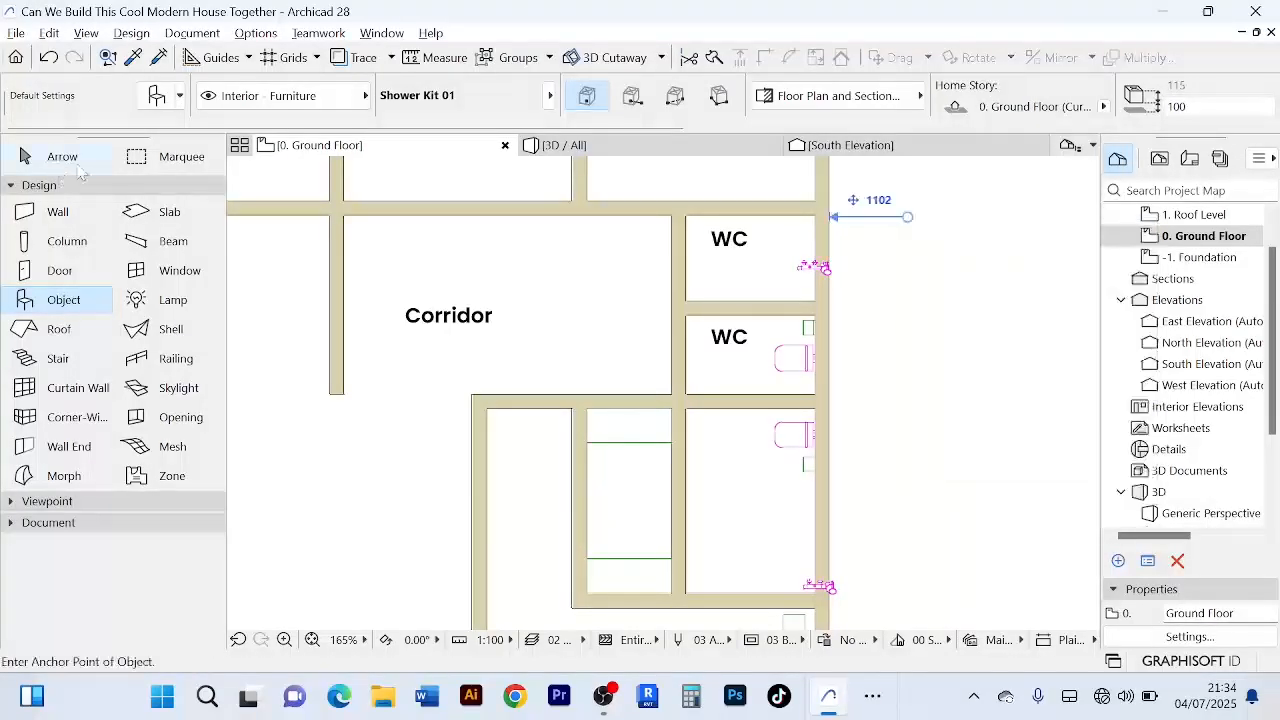
pyautogui.scroll(7, 830, 262)
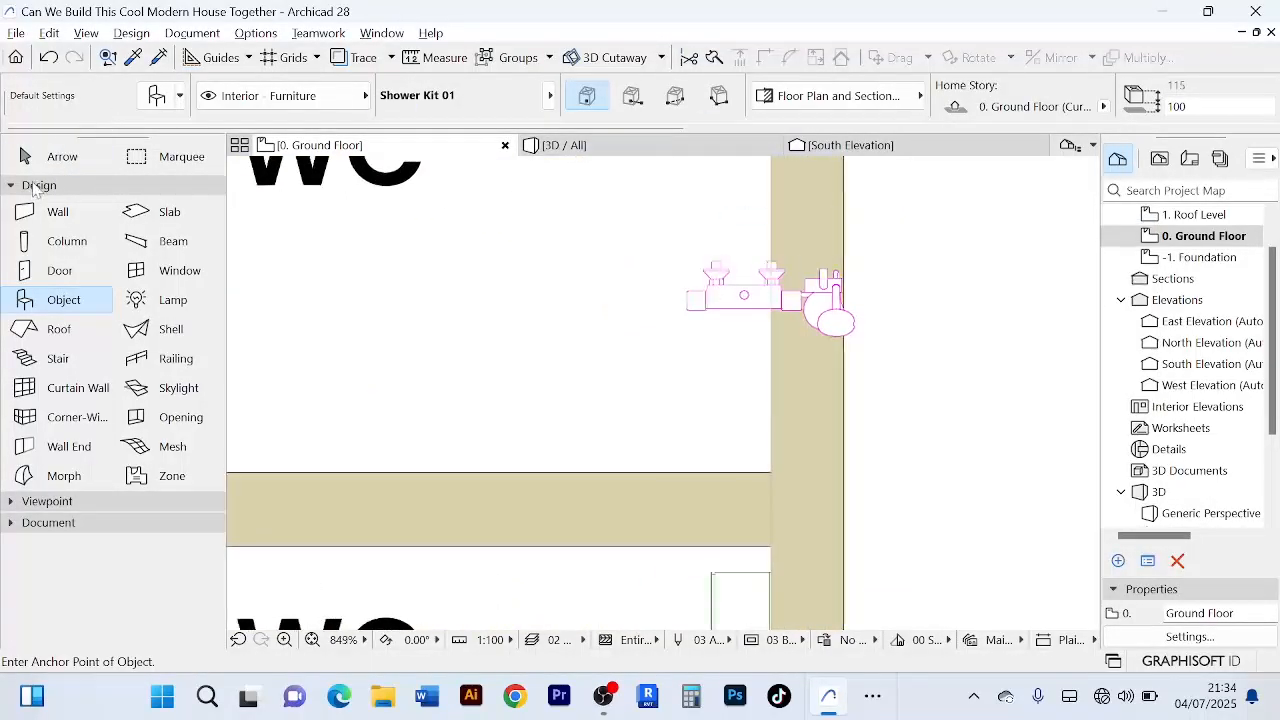
pyautogui.click(64, 158)
pyautogui.click(710, 287)
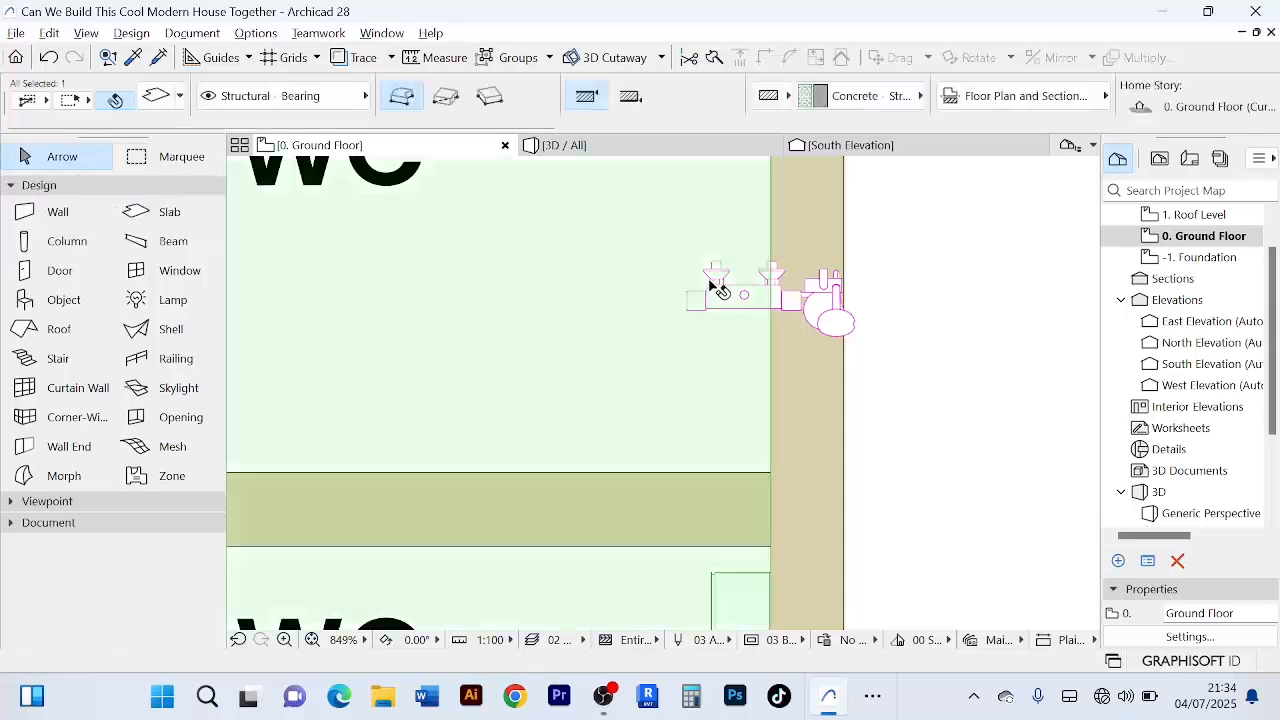
pyautogui.click(840, 295)
pyautogui.scroll(-3, 904, 276)
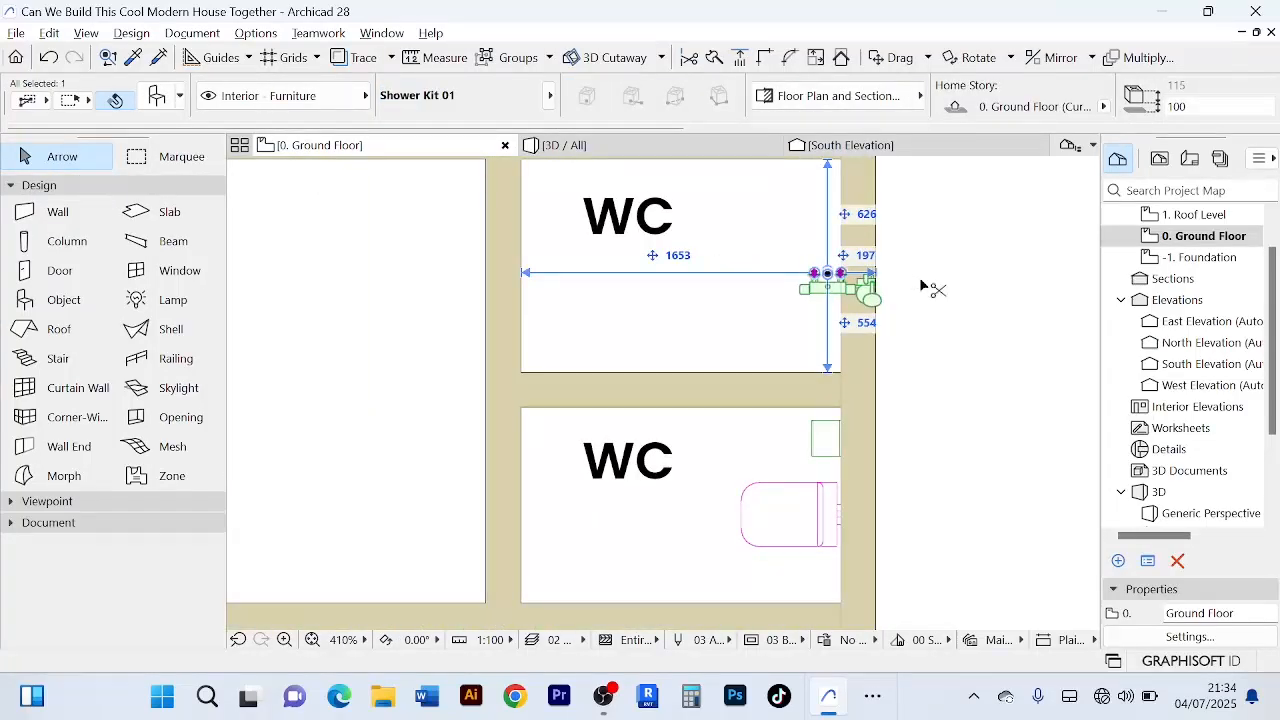
pyautogui.hotkey('ctrl', 'e')
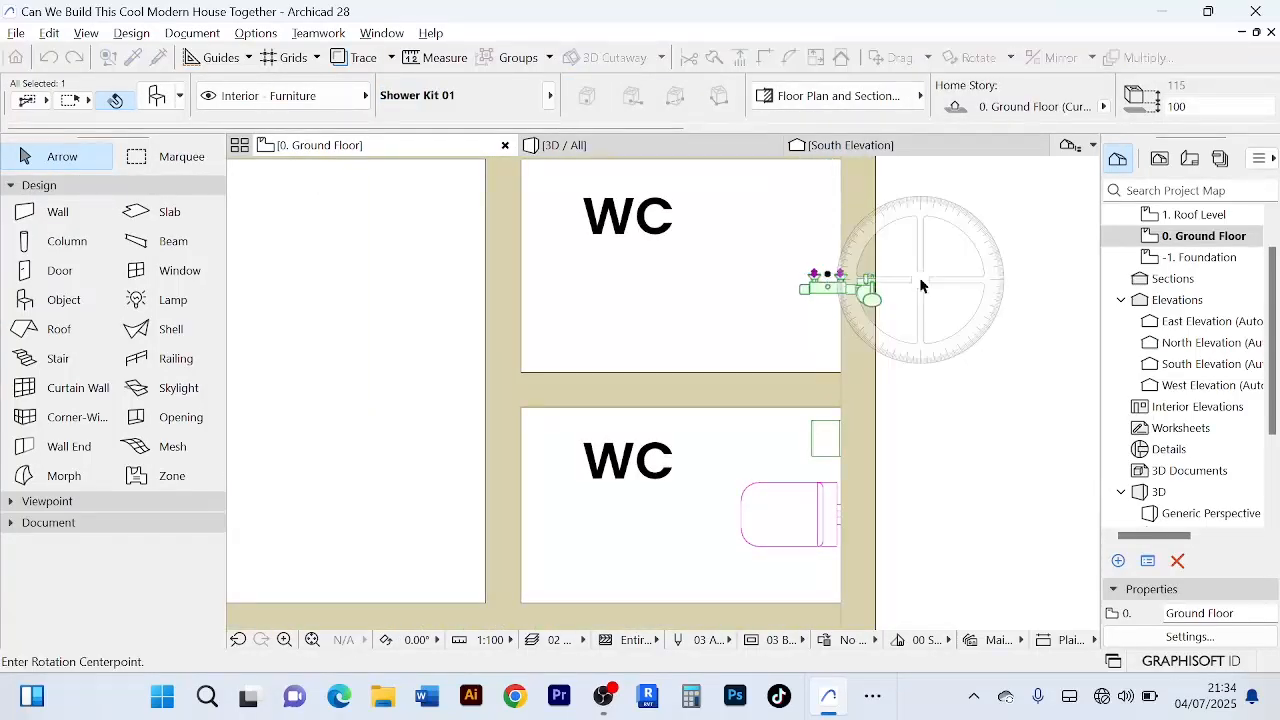
pyautogui.click(827, 273)
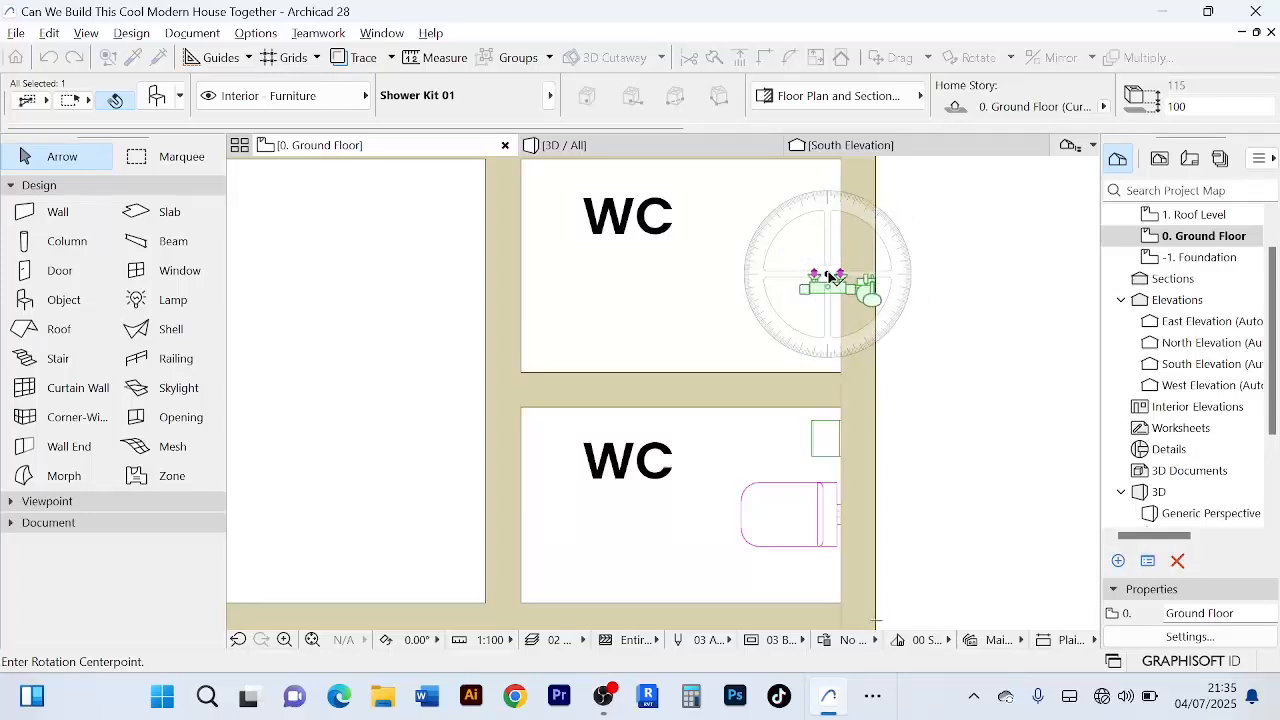
pyautogui.click(831, 578)
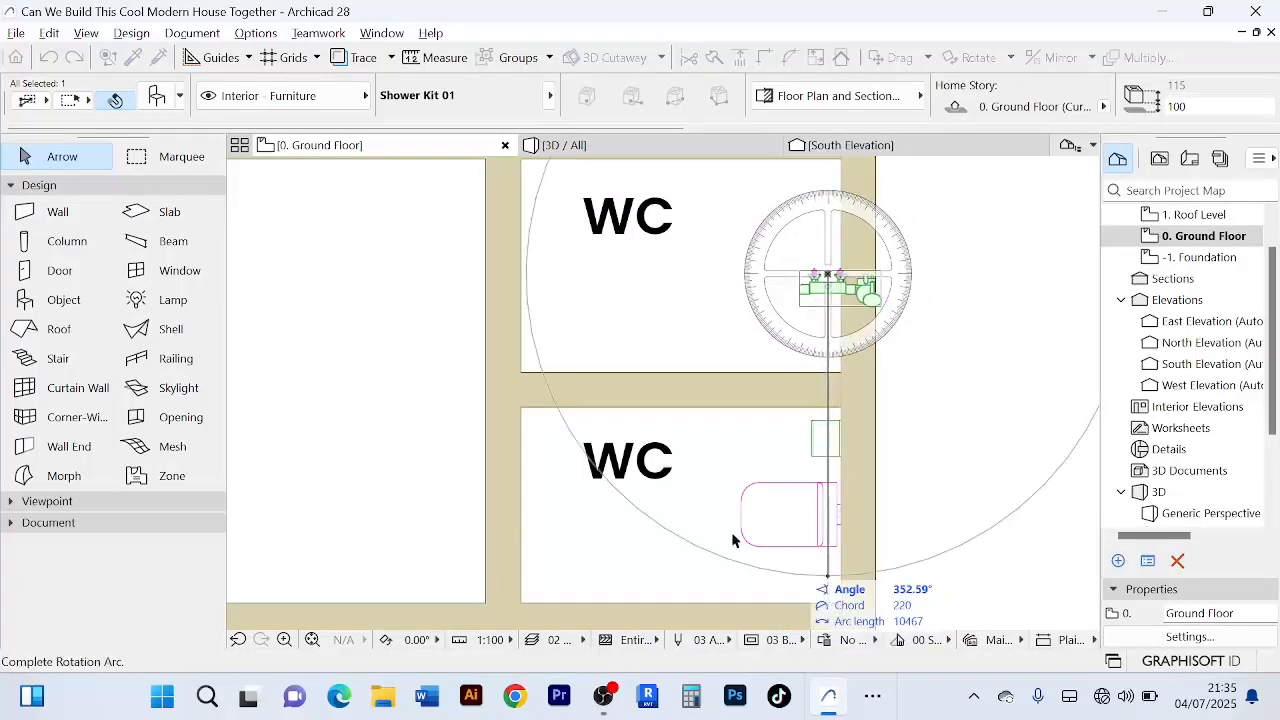
pyautogui.click(519, 281)
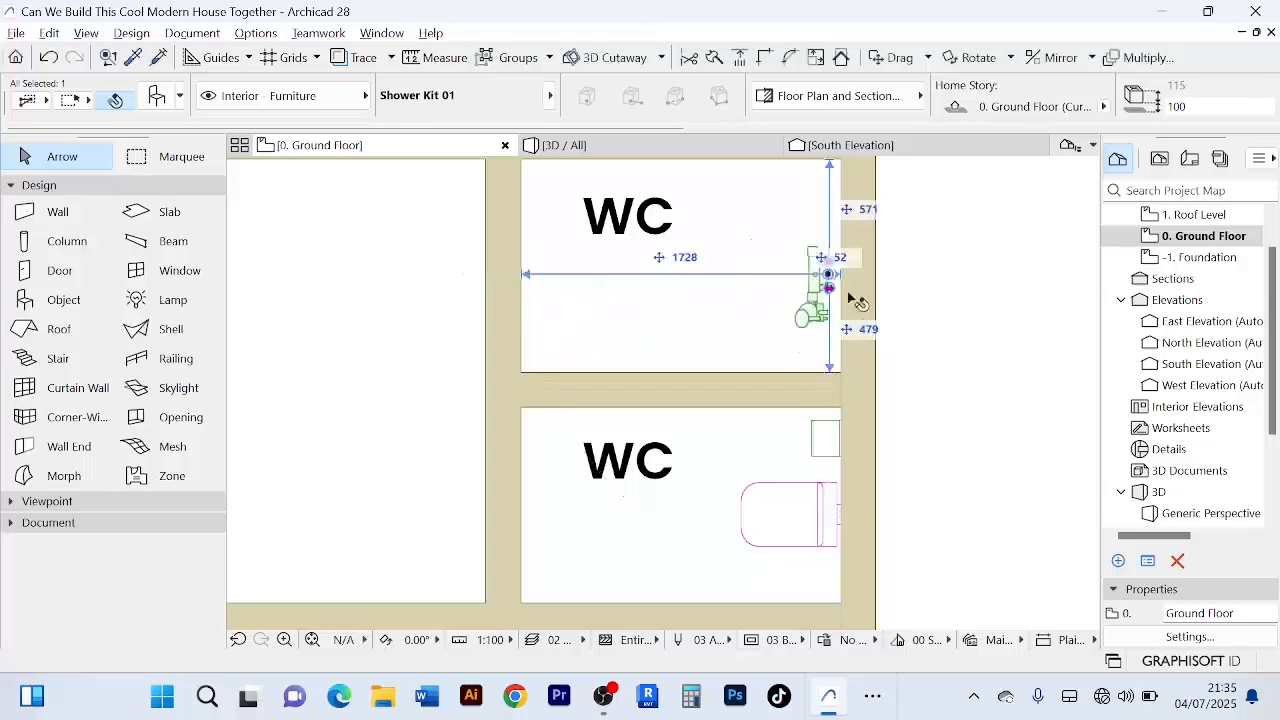
# - Move the northern WC's shower kit east so its wall fittings meet the inner face of the east wall
pyautogui.scroll(5, 886, 295)
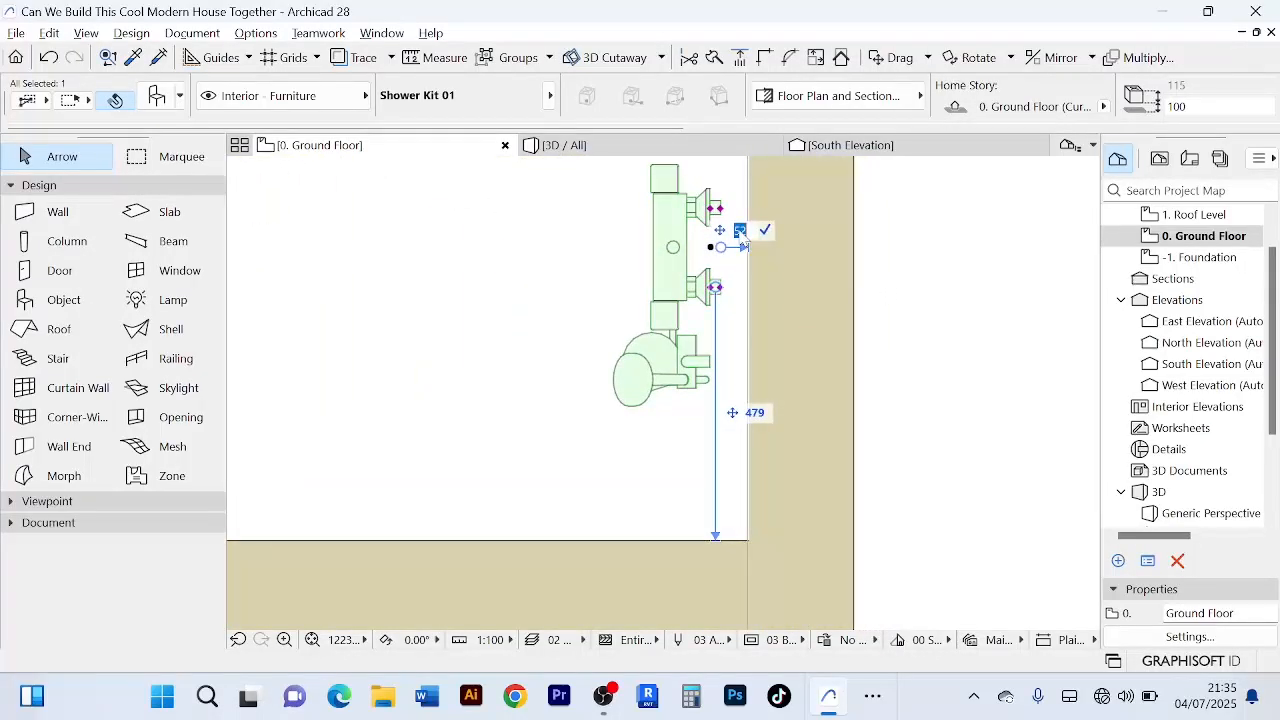
pyautogui.click(747, 246)
pyautogui.scroll(-7, 748, 240)
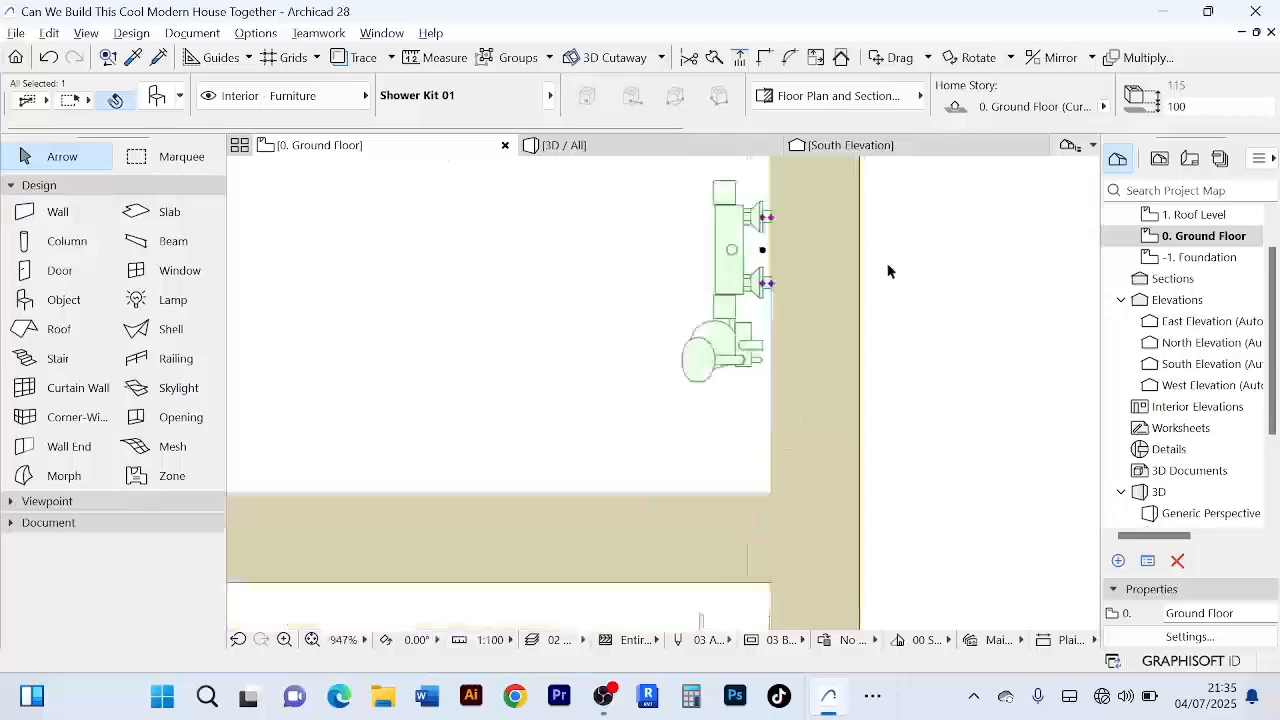
pyautogui.click(948, 354)
# - Rotate the unlabelled room's shower kit 90° clockwise about its anchor point so it runs parallel to the east wall
pyautogui.scroll(-3, 950, 356)
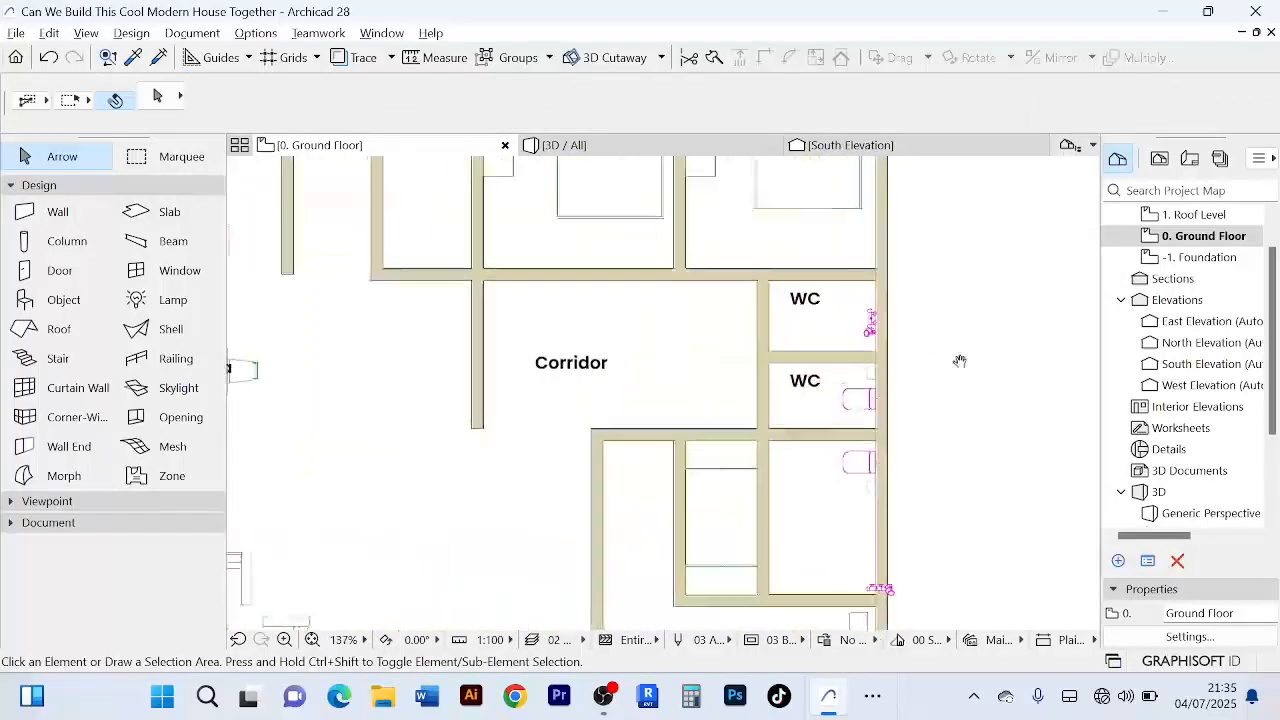
pyautogui.scroll(2, 906, 460)
pyautogui.scroll(3, 790, 522)
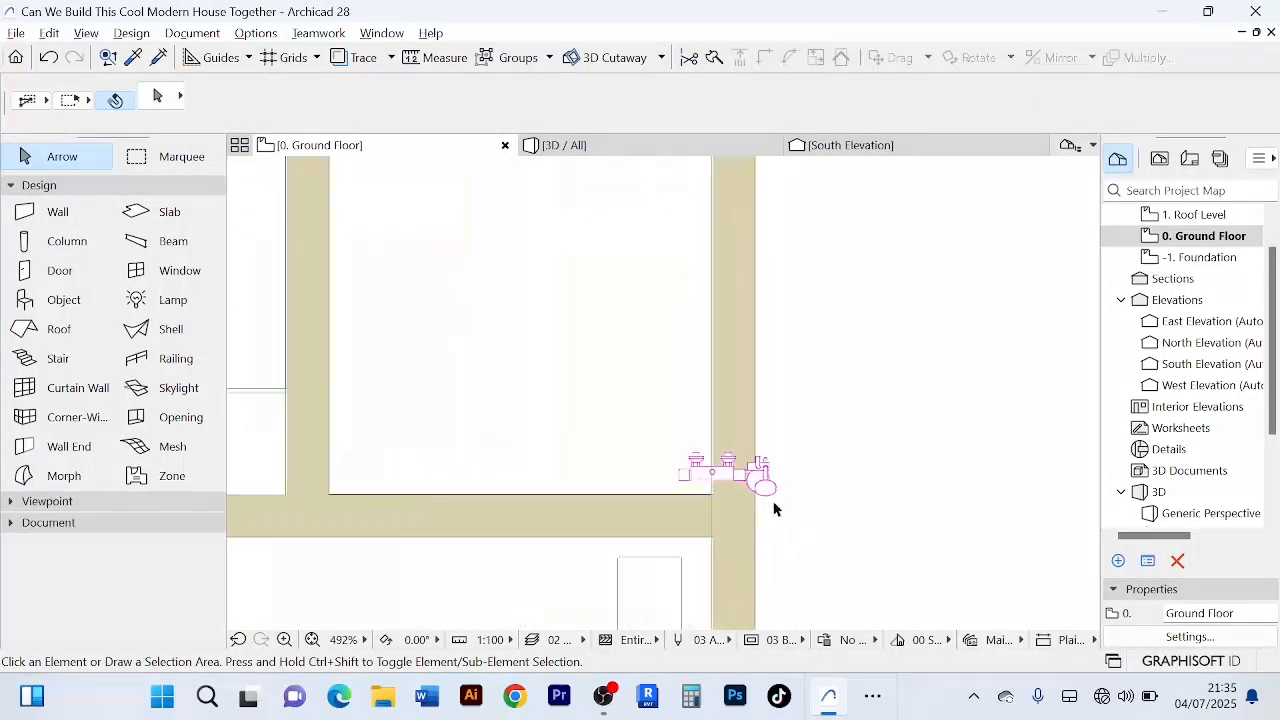
pyautogui.click(770, 486)
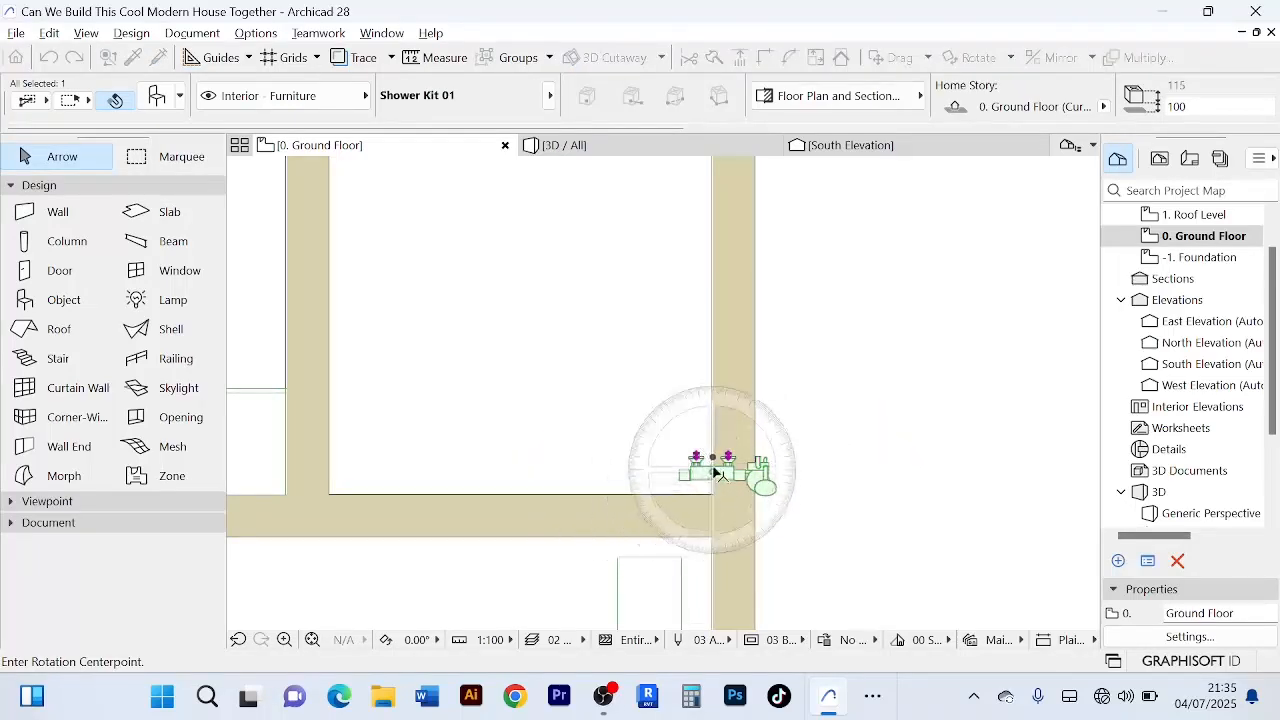
pyautogui.click(714, 458)
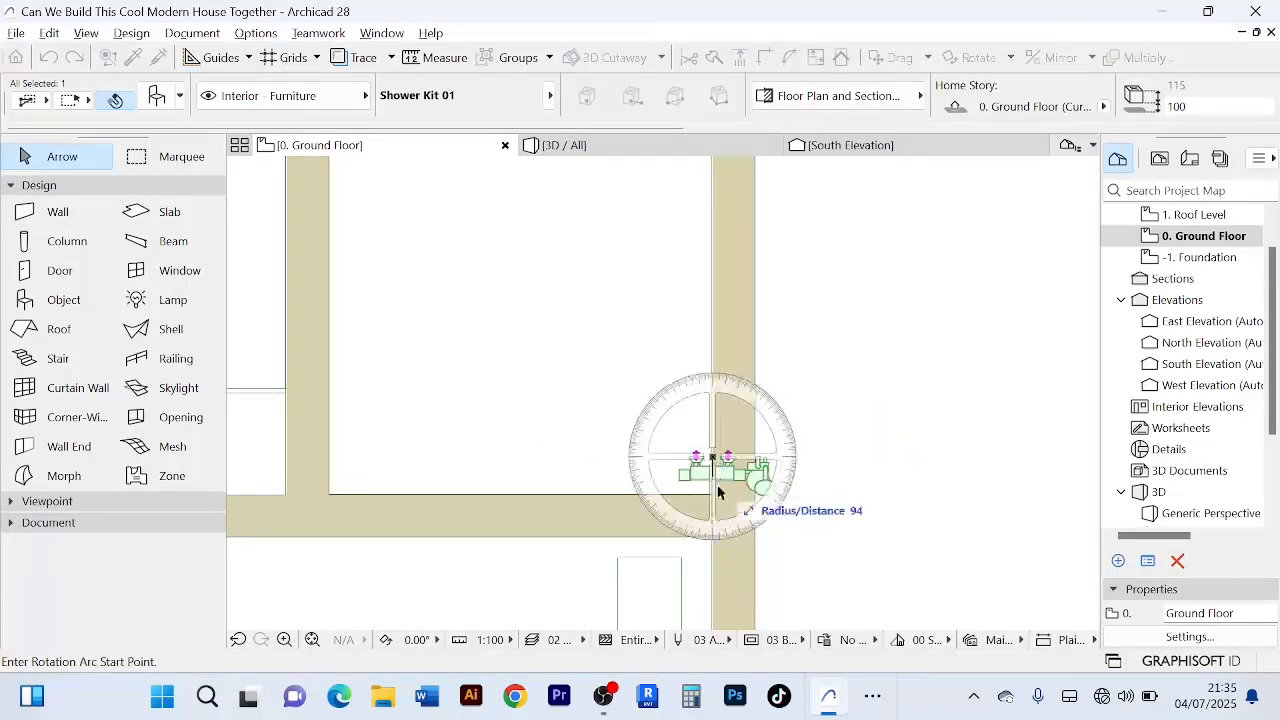
pyautogui.click(714, 590)
pyautogui.click(486, 458)
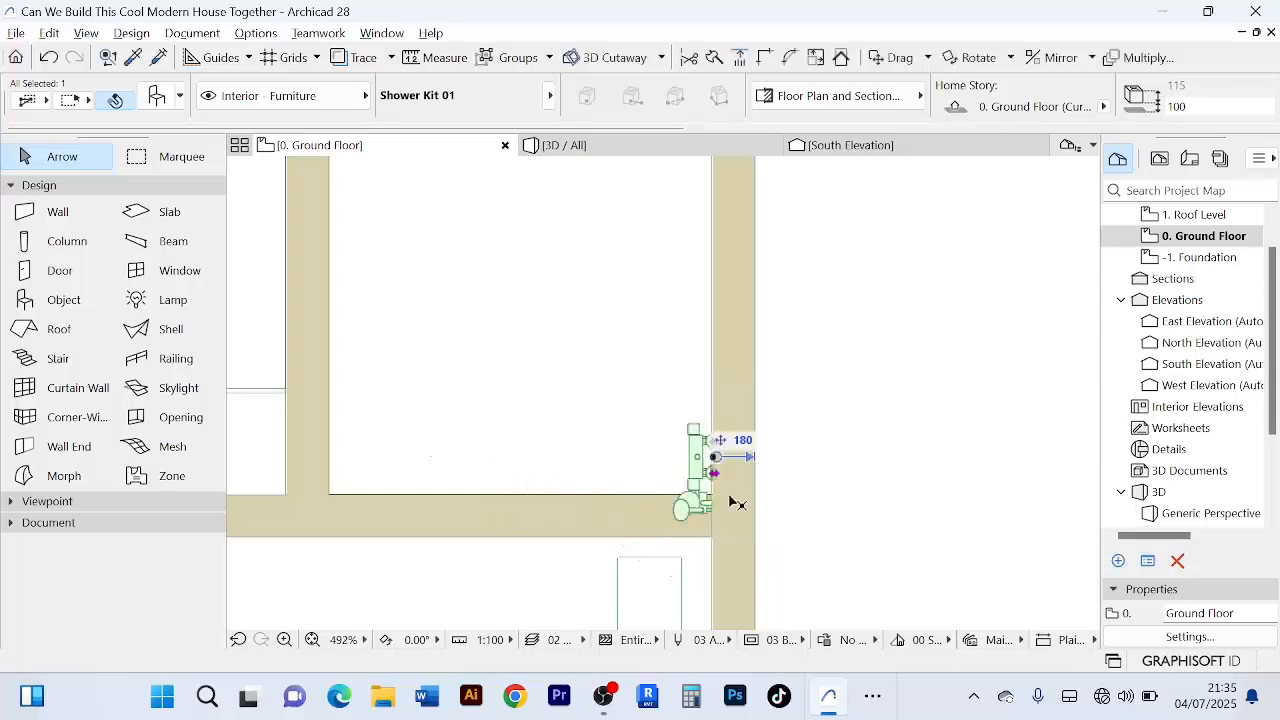
# - Move the unlabelled room's shower kit north along the east wall until it clears the room's south wall
pyautogui.scroll(3, 687, 490)
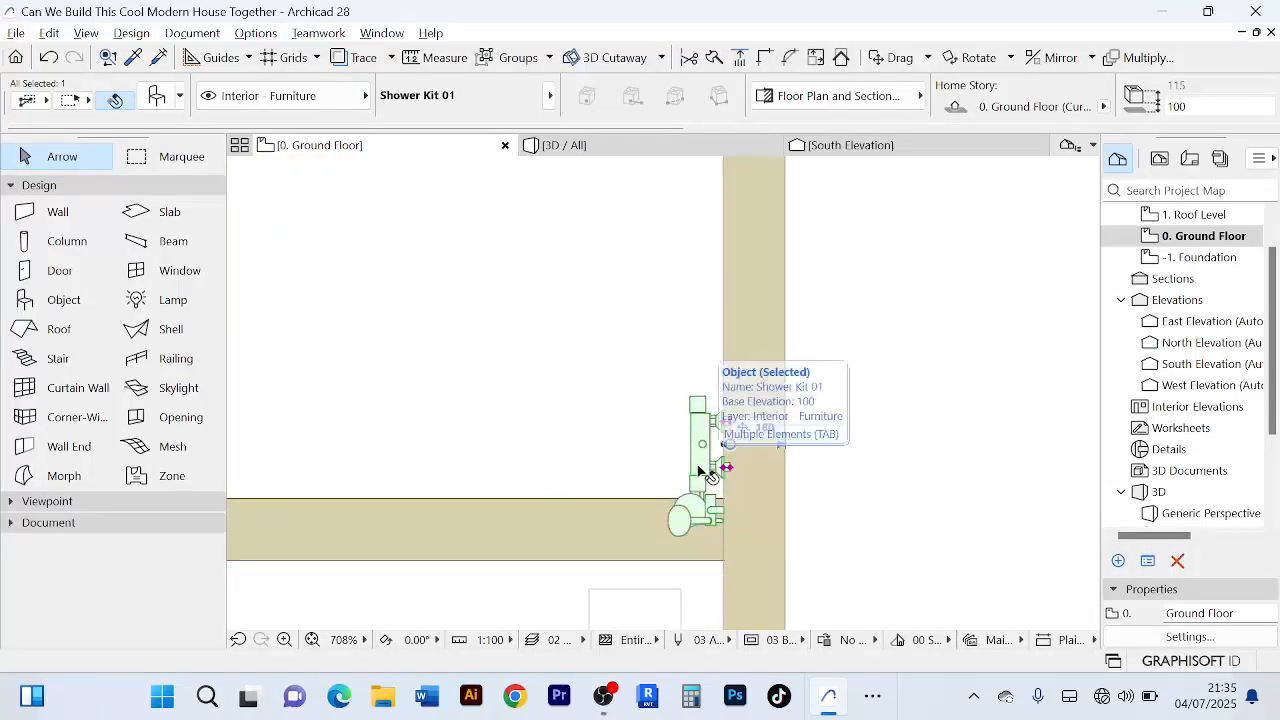
pyautogui.hotkey('ctrl', 'd')
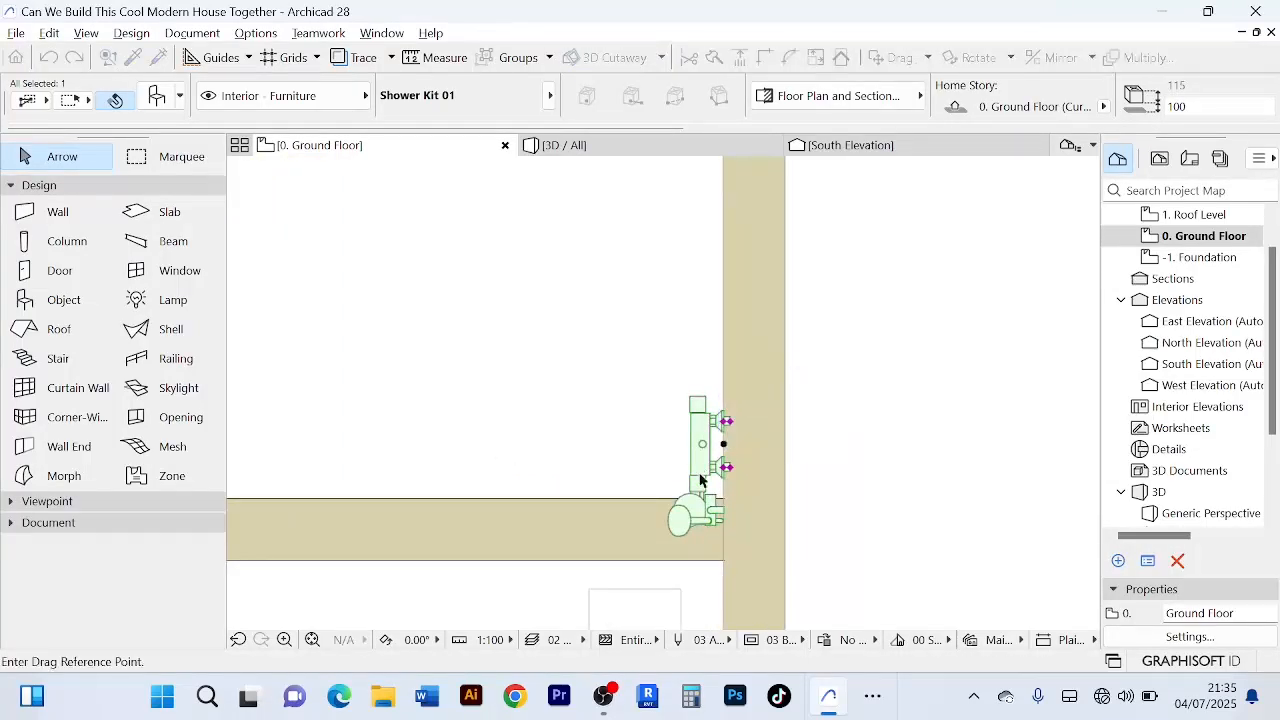
pyautogui.click(700, 480)
pyautogui.click(723, 429)
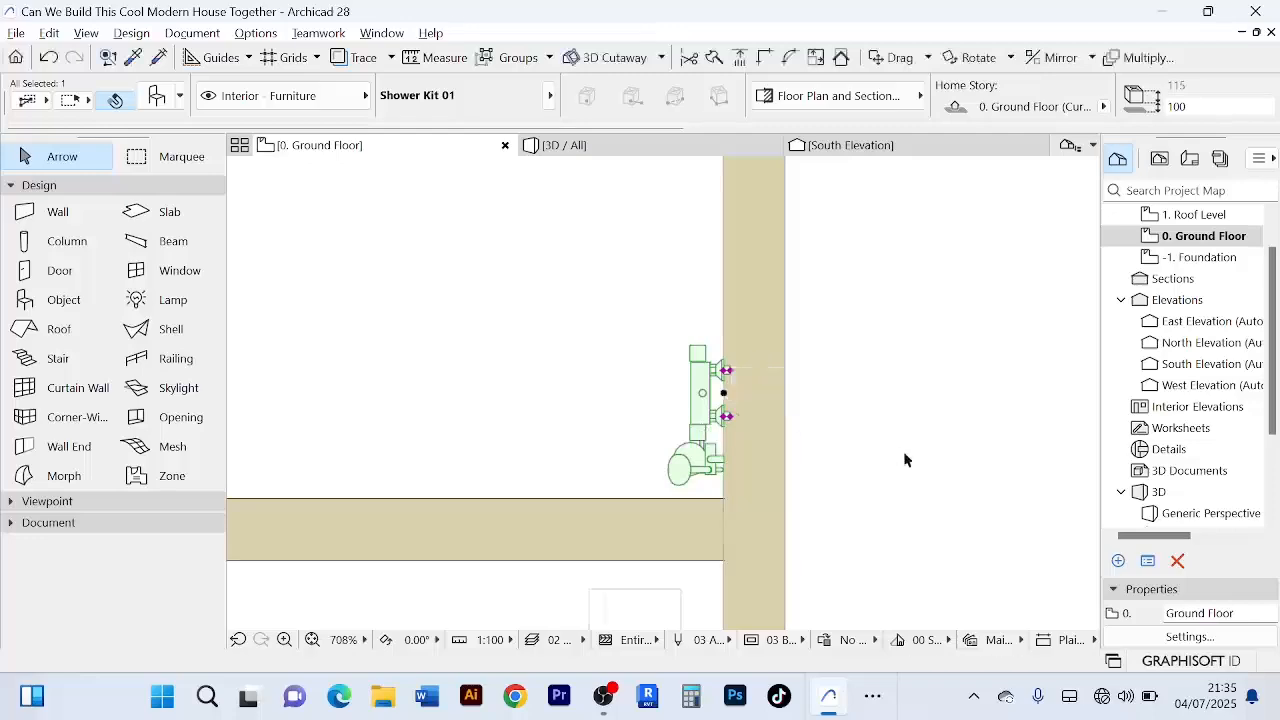
pyautogui.scroll(-2, 903, 451)
pyautogui.scroll(5, 905, 455)
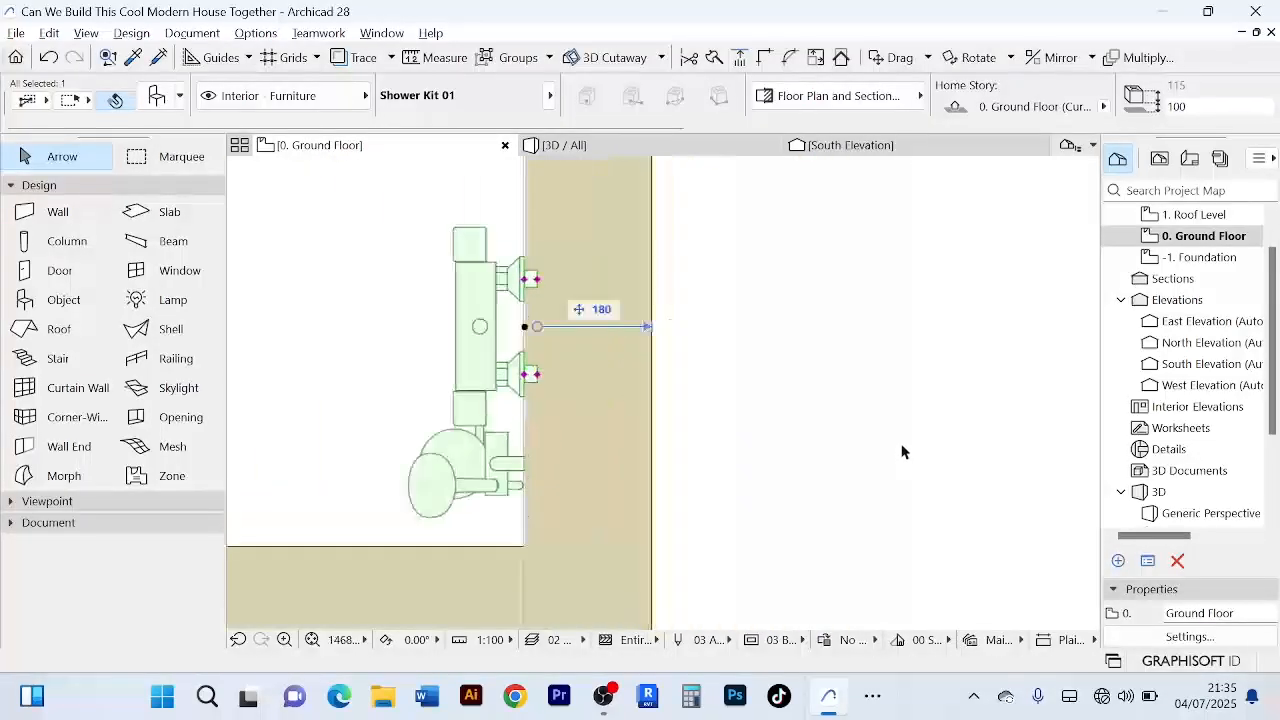
pyautogui.click(903, 451)
# - Open the default object settings and browse the library's "shower" objects
pyautogui.scroll(-8, 905, 460)
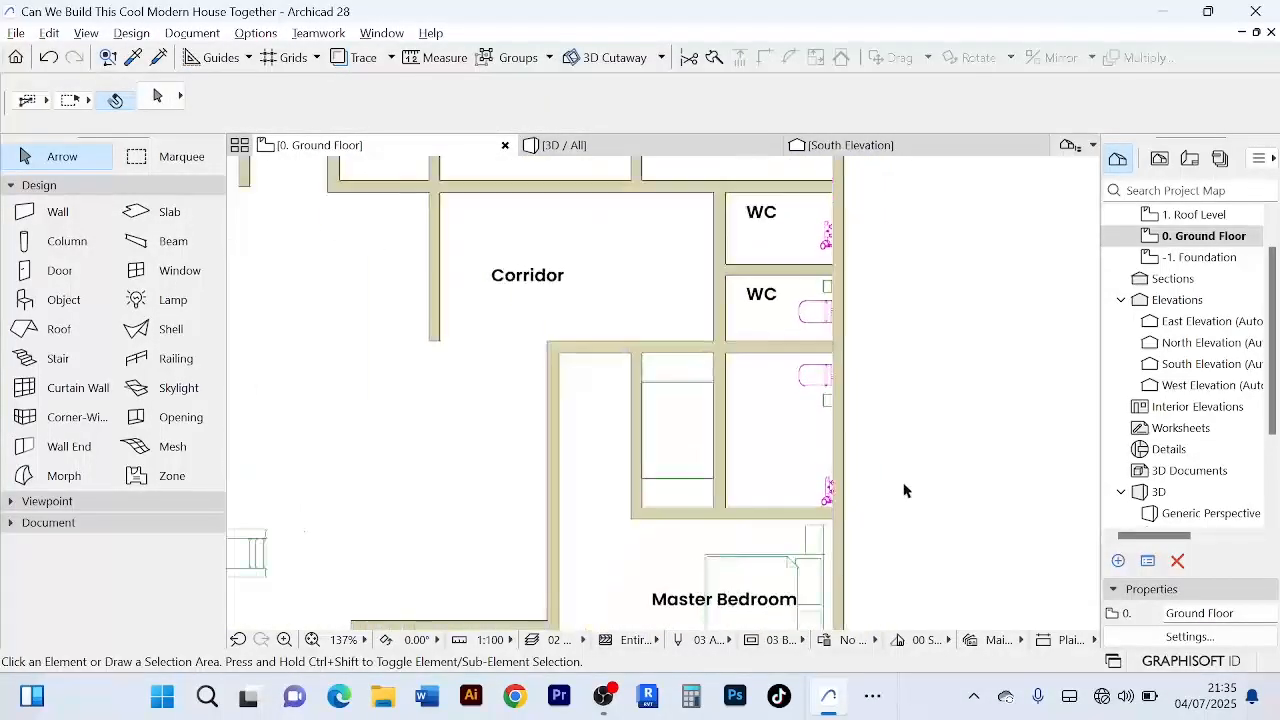
pyautogui.scroll(-1, 898, 492)
pyautogui.scroll(1, 894, 498)
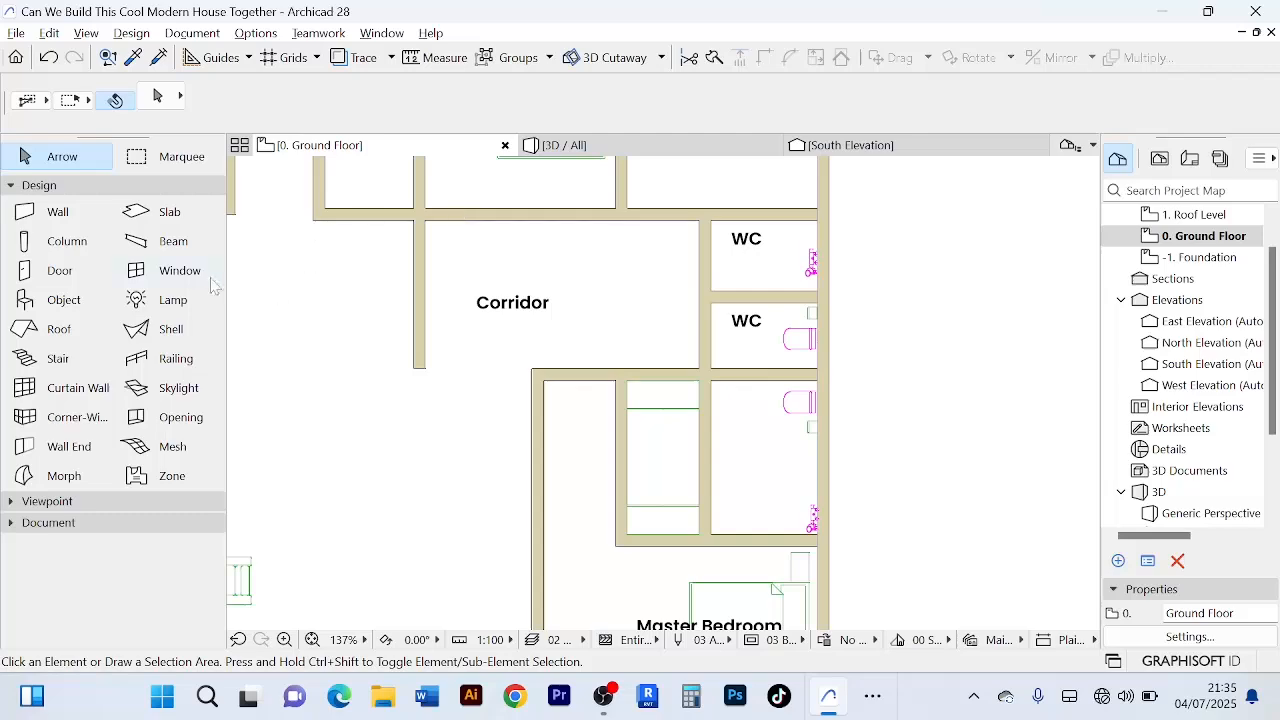
pyautogui.doubleClick(64, 302)
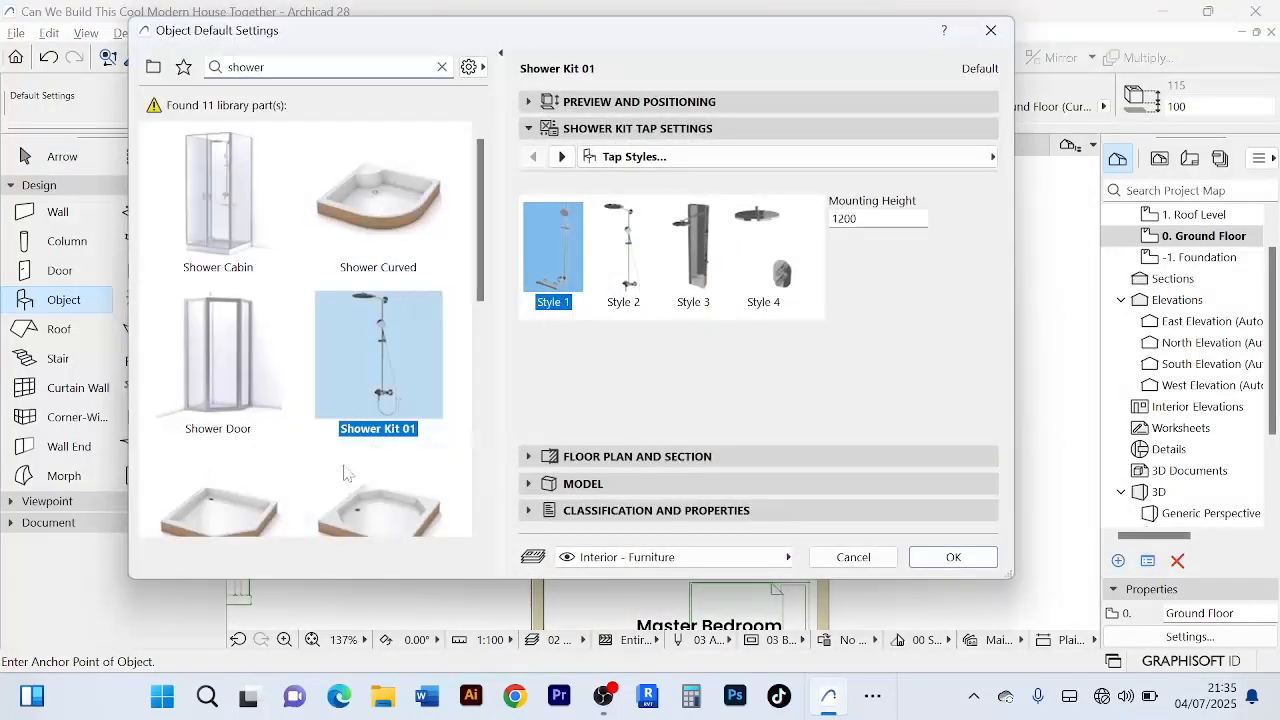
pyautogui.scroll(-5, 340, 460)
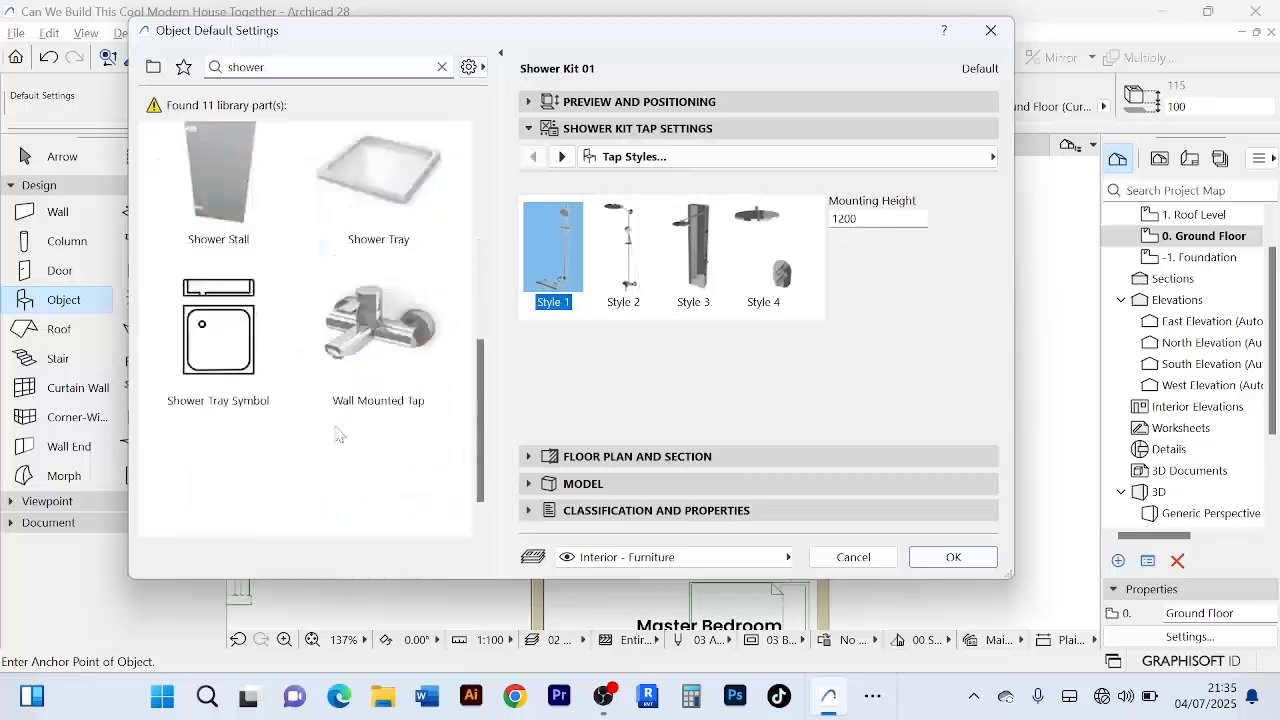
pyautogui.scroll(-1, 334, 430)
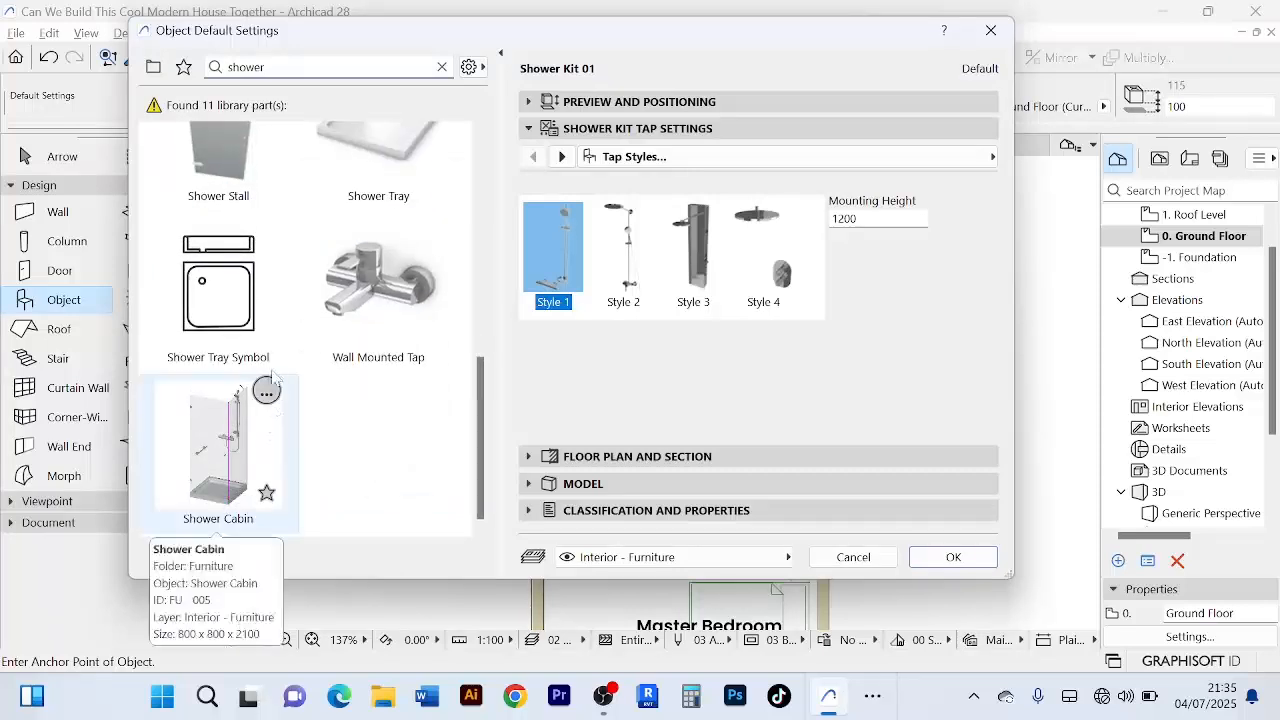
pyautogui.scroll(6, 272, 378)
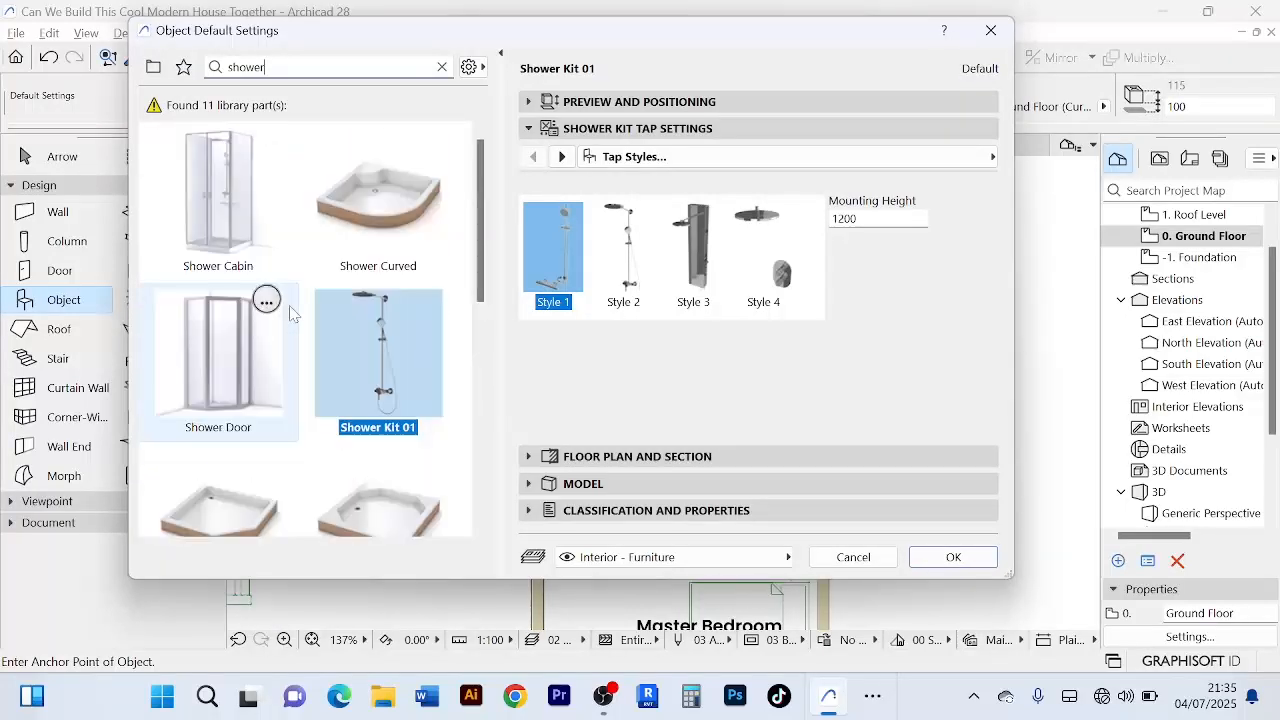
# - Choose the Shower Rectangular library part and place it in the upper WC, close to the exterior wall
pyautogui.scroll(-2, 290, 313)
pyautogui.scroll(1, 250, 320)
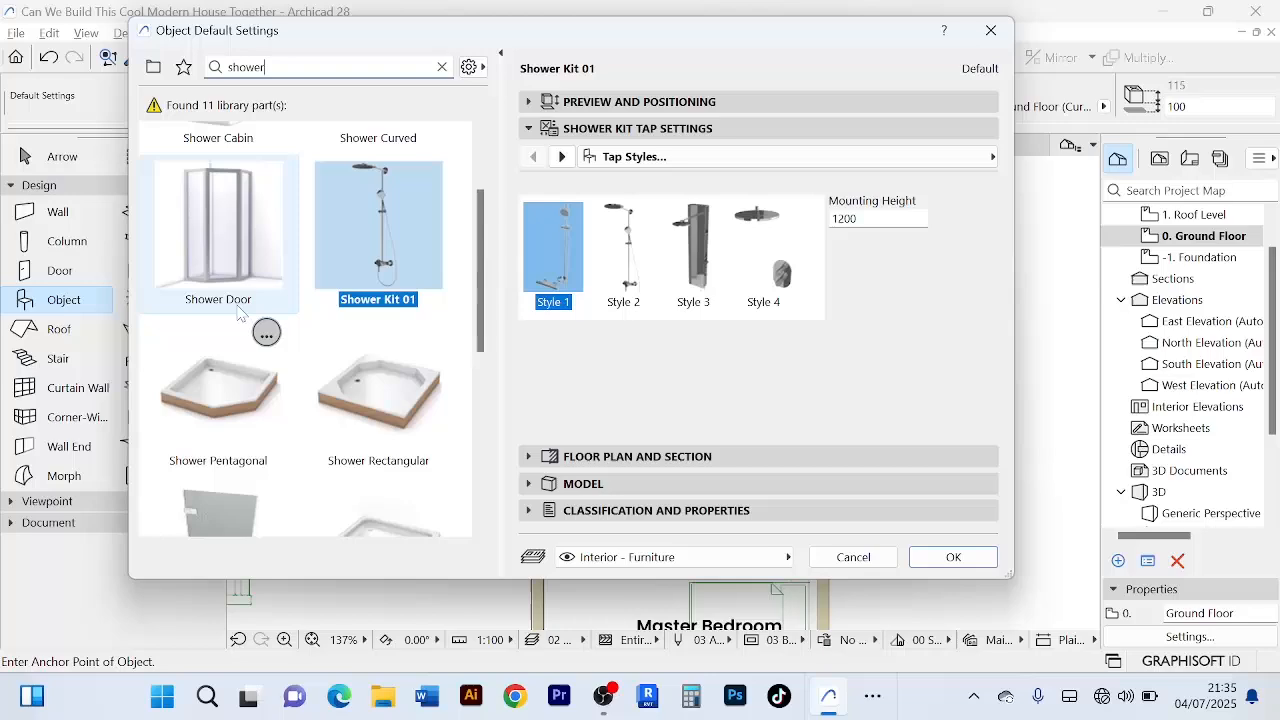
pyautogui.click(398, 399)
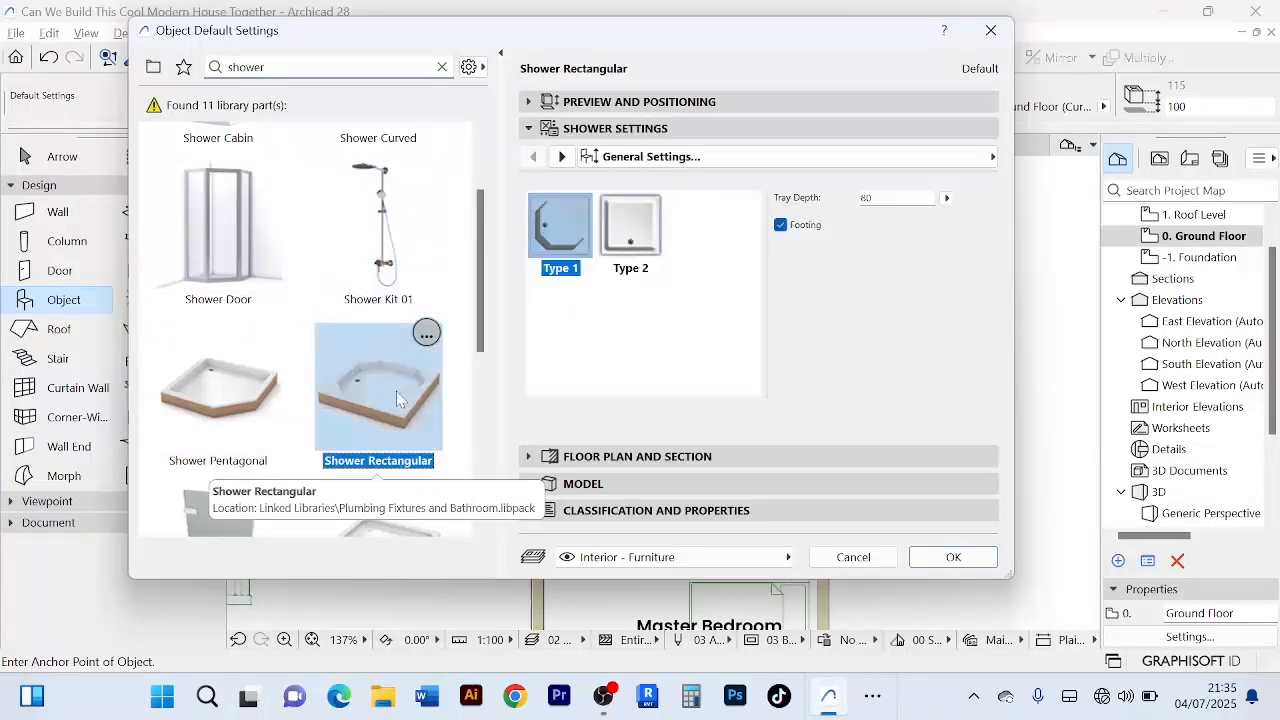
pyautogui.click(952, 557)
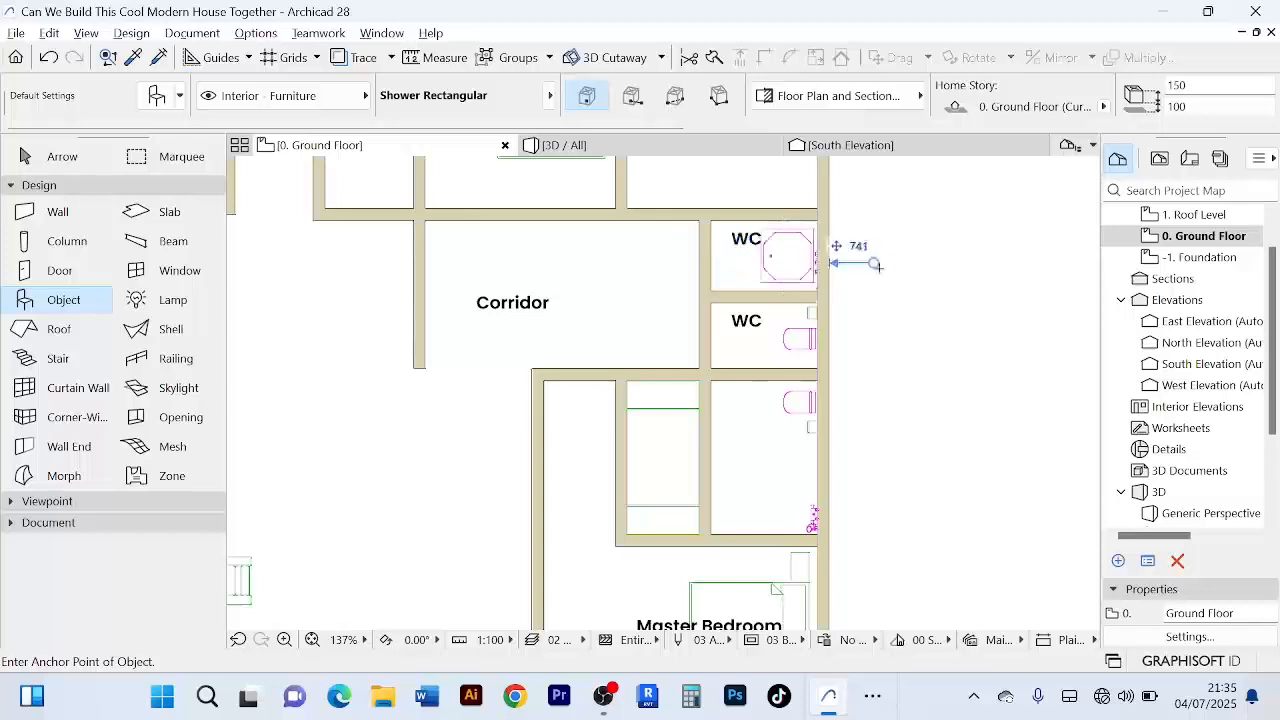
pyautogui.scroll(5, 877, 265)
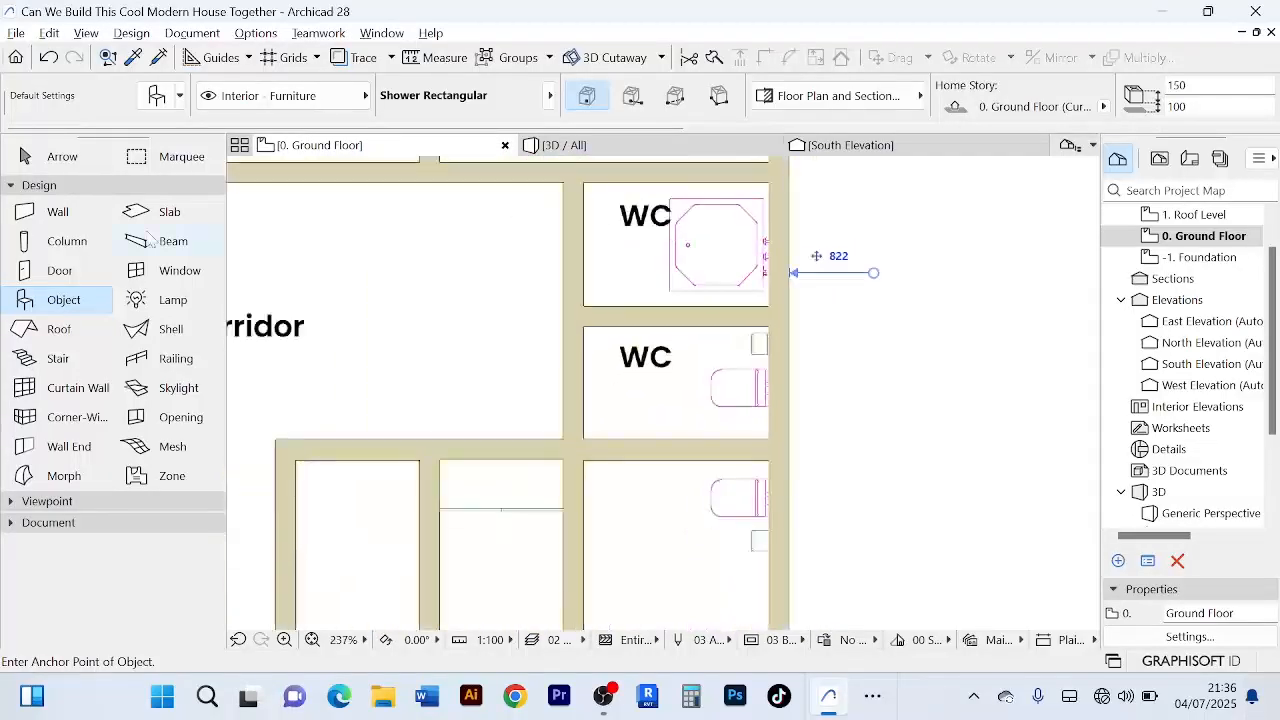
pyautogui.click(62, 157)
# - Set the shower tray's distance to the exterior wall in the upper WC to 0
pyautogui.scroll(4, 751, 257)
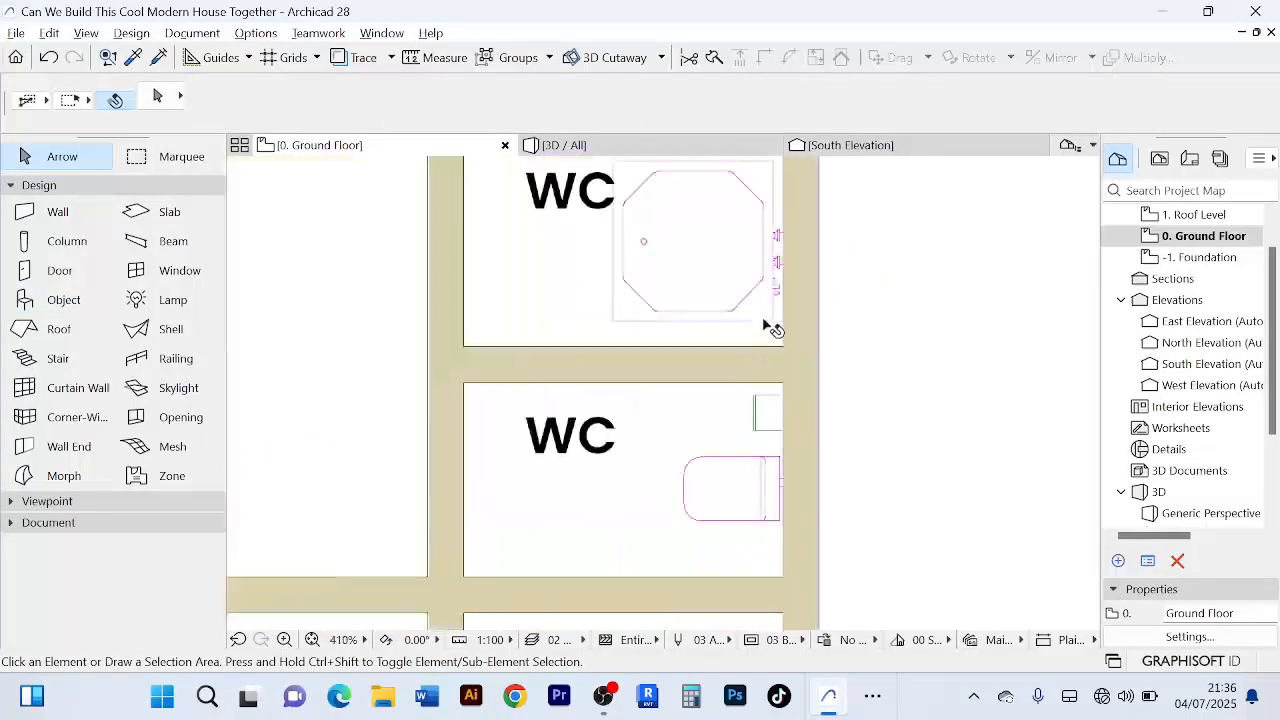
pyautogui.click(770, 322)
pyautogui.scroll(5, 851, 312)
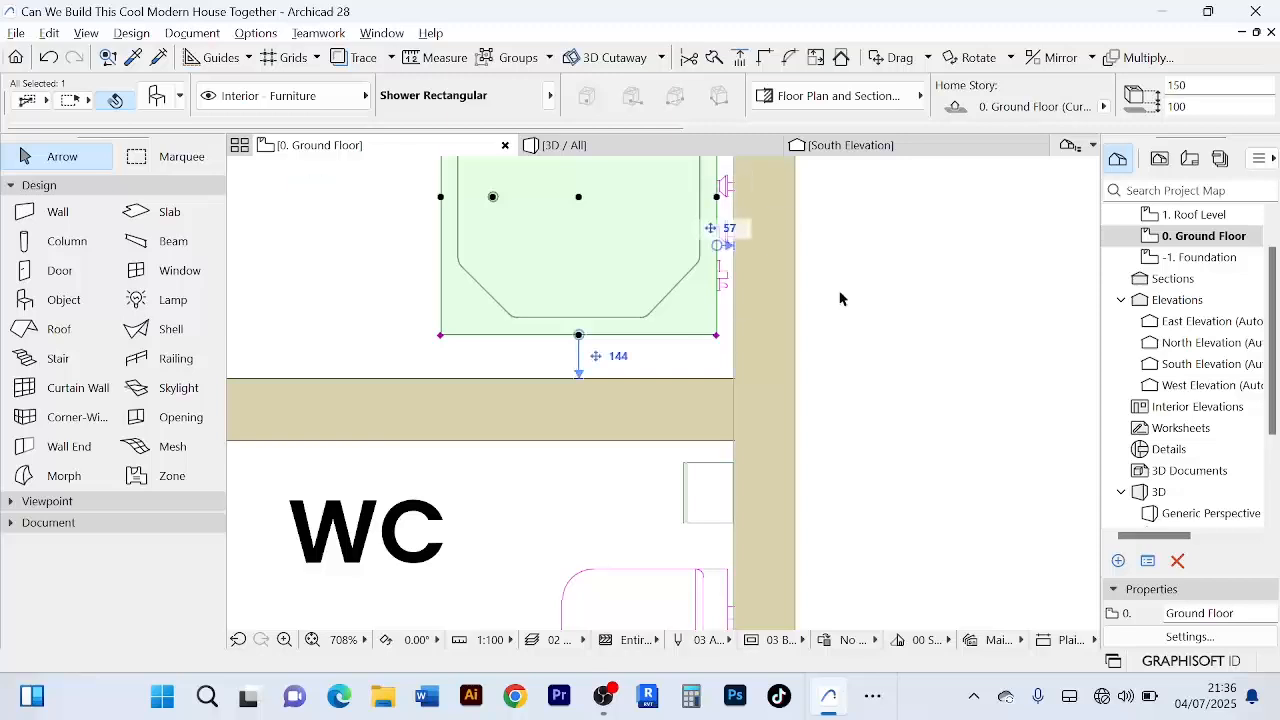
pyautogui.scroll(-3, 812, 349)
pyautogui.moveTo(812, 349); pyautogui.dragTo(783, 413, button='middle')
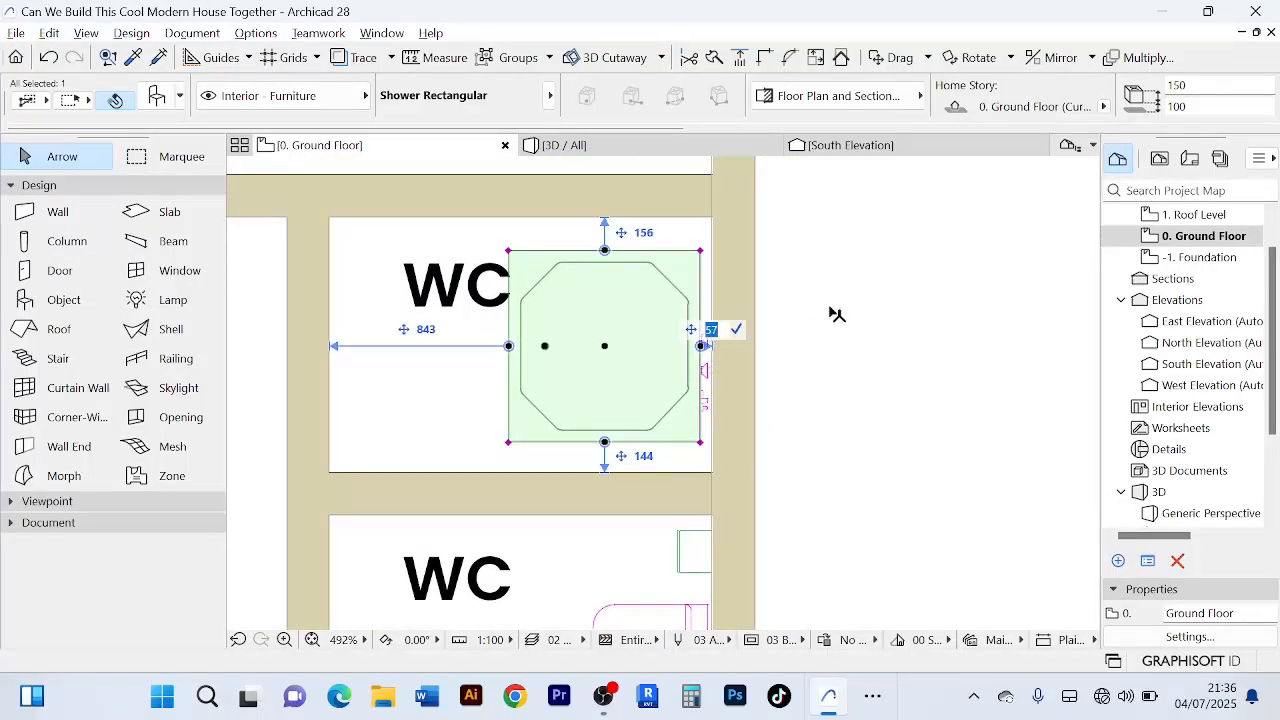
pyautogui.write('0')
pyautogui.press('Return')
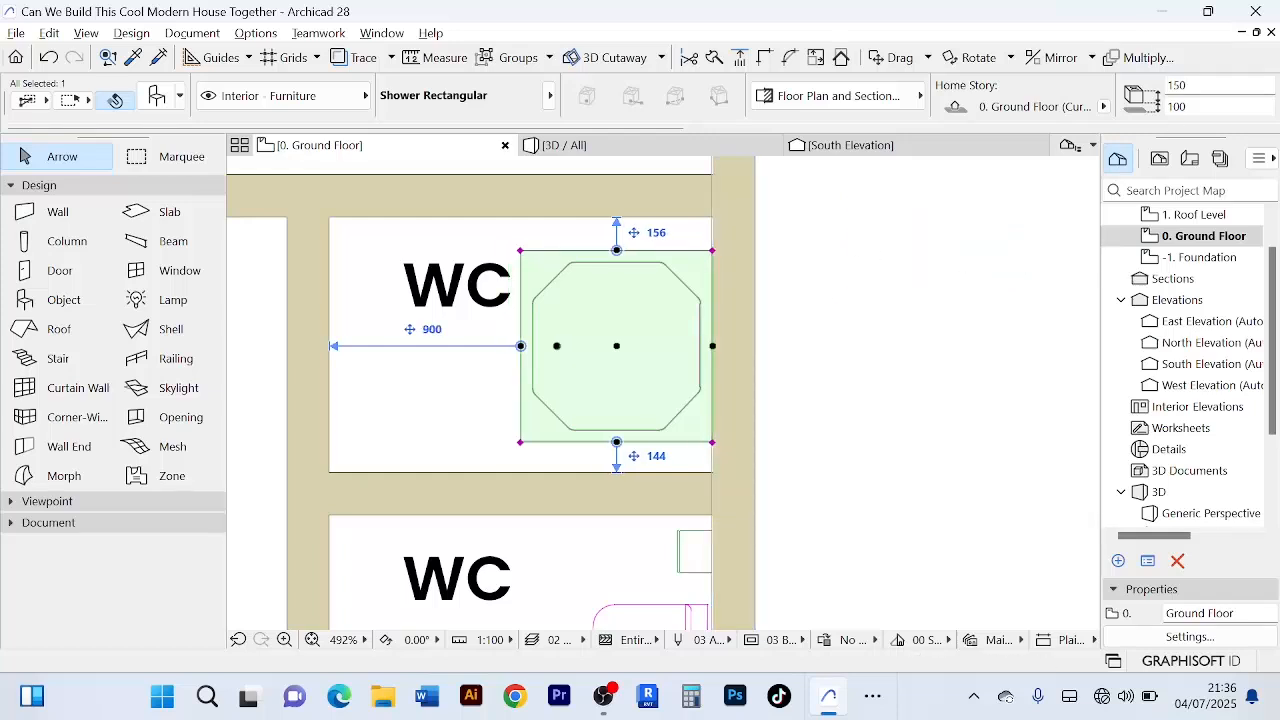
pyautogui.doubleClick(1213, 107)
pyautogui.click(858, 393)
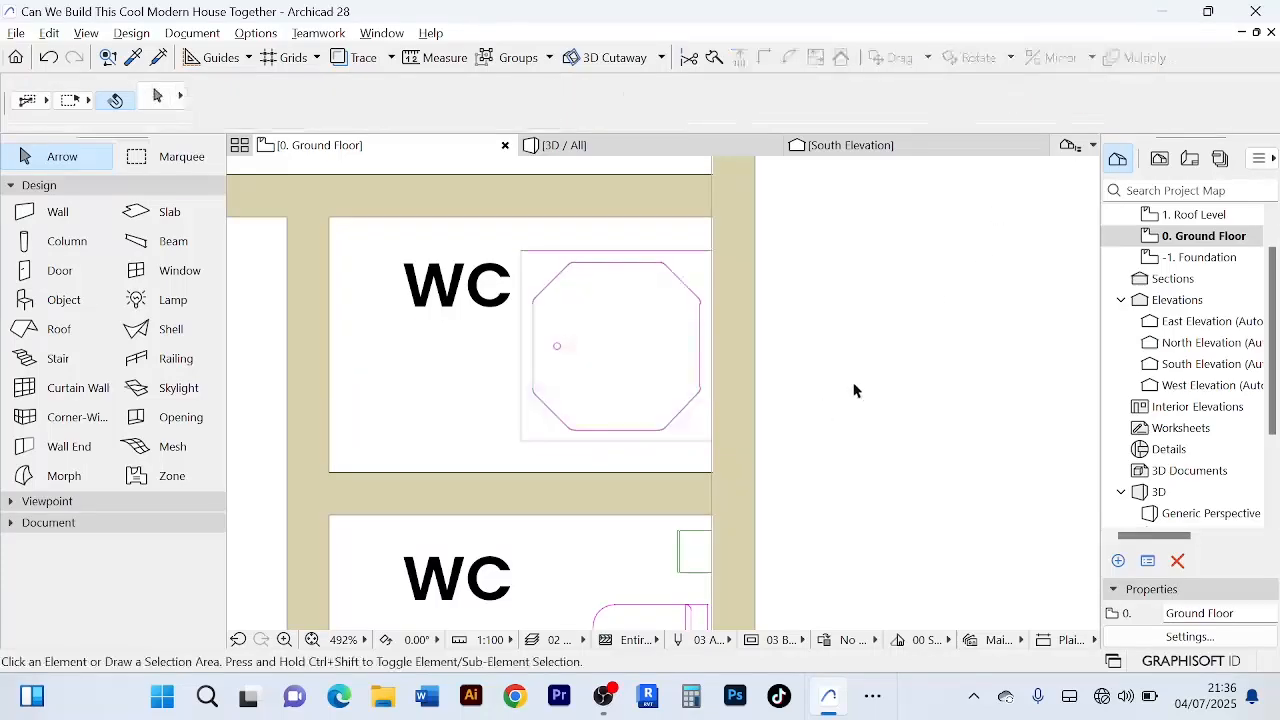
# - Examine the positioned shower tray and the fixtures in both WCs and the master bathroom on the floor plan
pyautogui.click(641, 377)
pyautogui.scroll(-4, 880, 361)
pyautogui.click(904, 343)
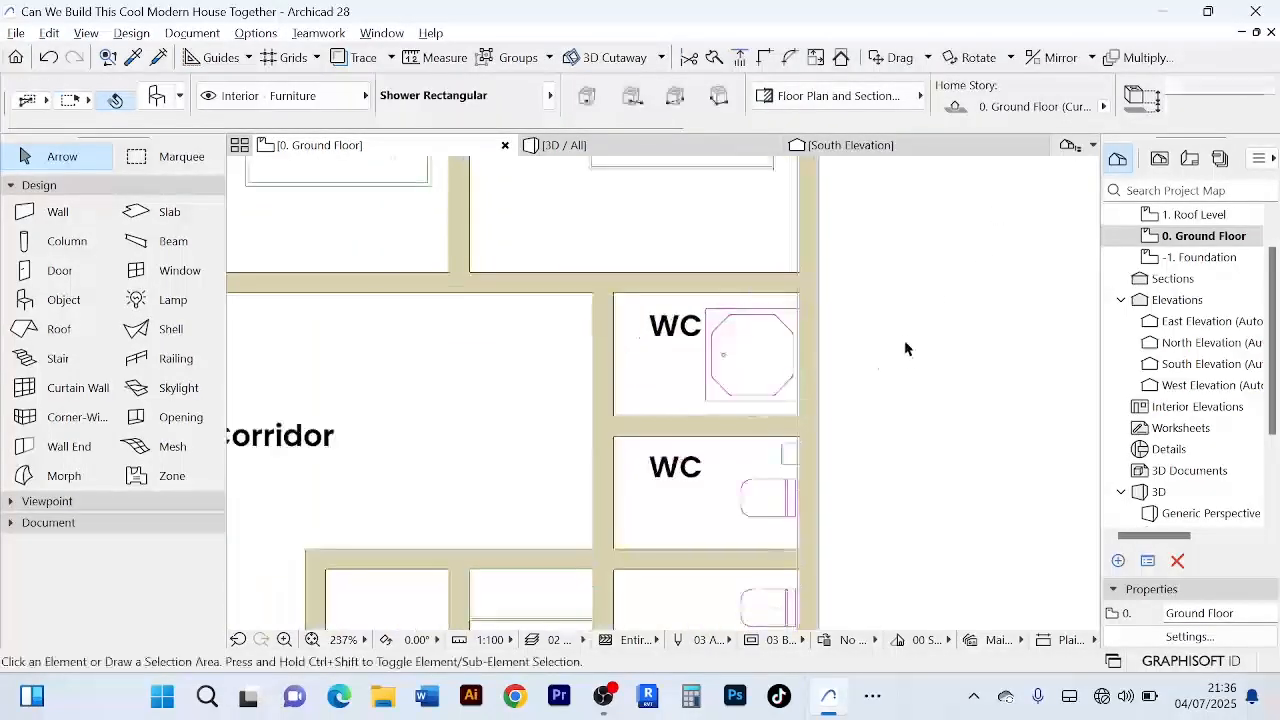
pyautogui.scroll(-3, 905, 347)
pyautogui.moveTo(907, 354); pyautogui.dragTo(800, 281, button='middle')
pyautogui.scroll(3, 791, 434)
pyautogui.scroll(-2, 791, 434)
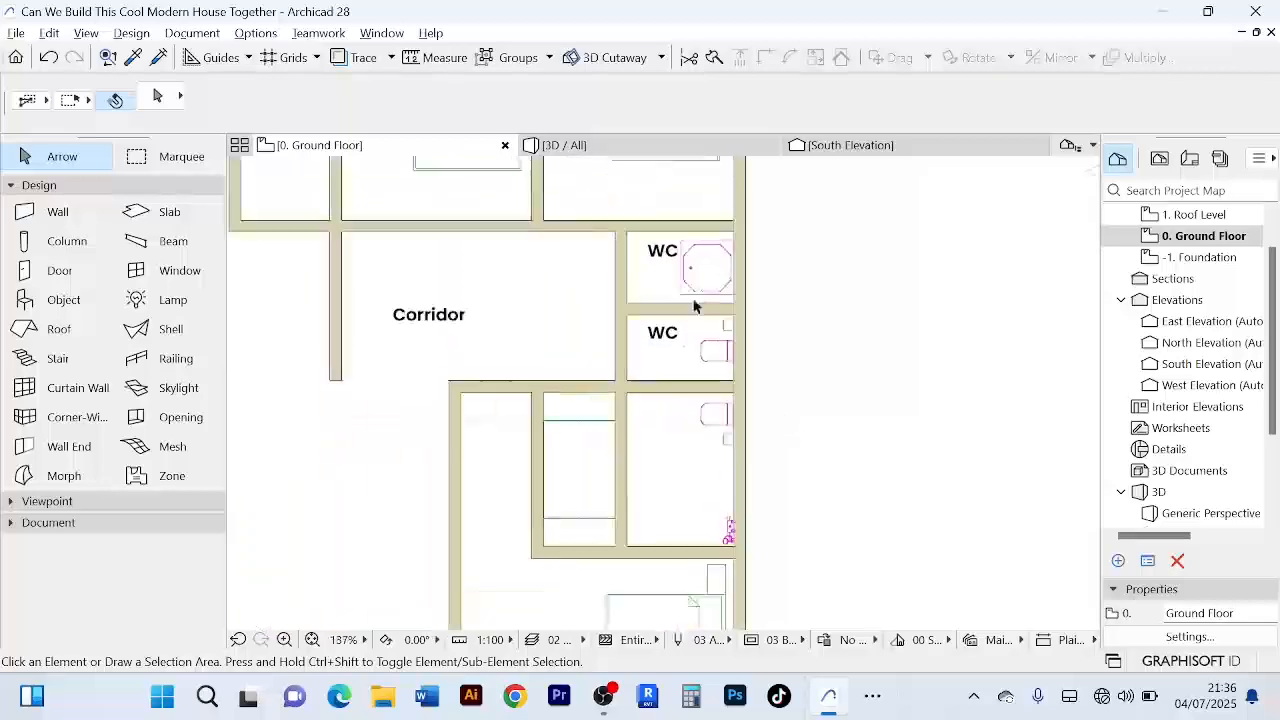
pyautogui.scroll(6, 729, 277)
pyautogui.scroll(-3, 705, 284)
pyautogui.scroll(-2, 877, 363)
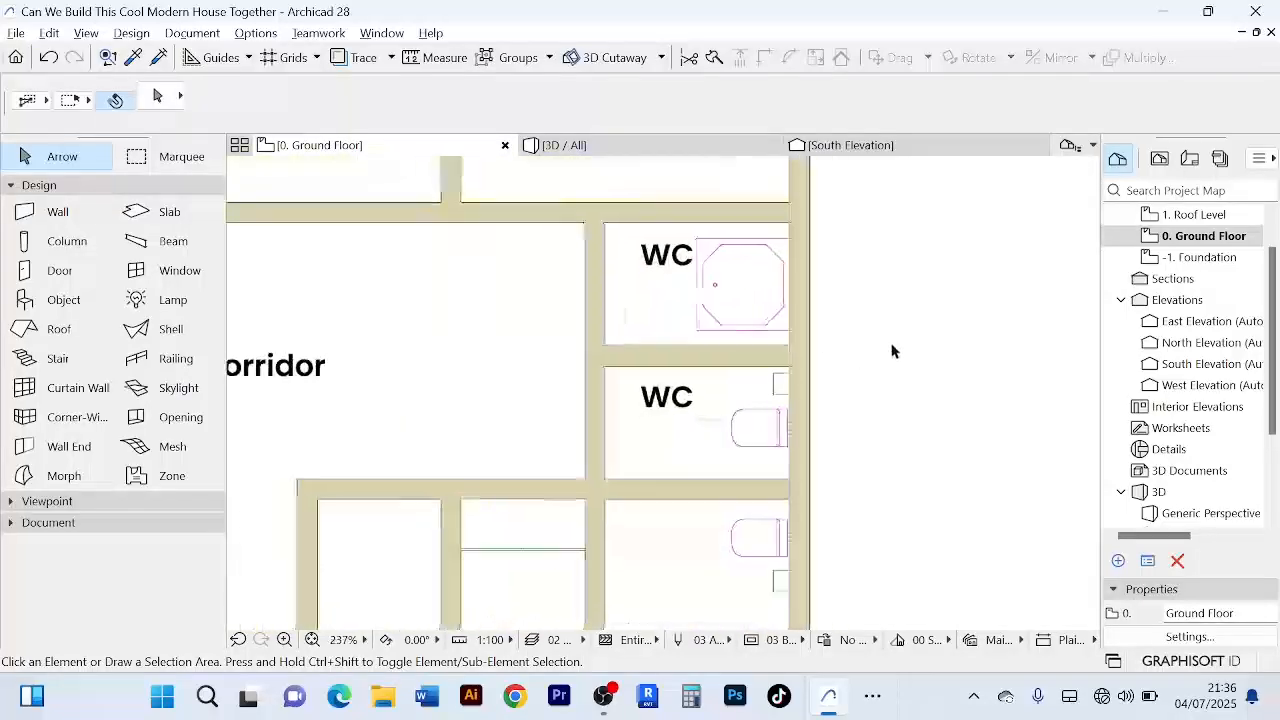
pyautogui.moveTo(877, 363); pyautogui.dragTo(824, 314, button='middle')
pyautogui.scroll(-3, 857, 363)
pyautogui.scroll(3, 849, 354)
pyautogui.scroll(-2, 824, 314)
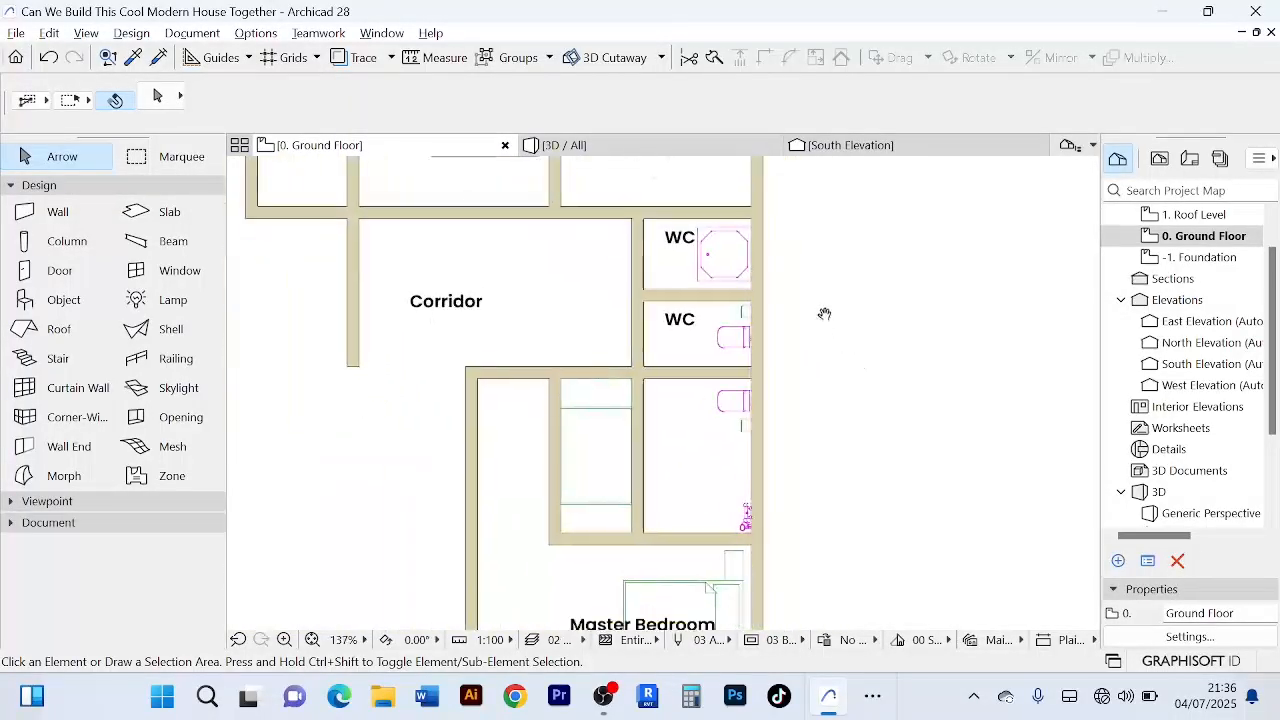
# - Open the object default settings and search the library for bath
pyautogui.click(65, 302)
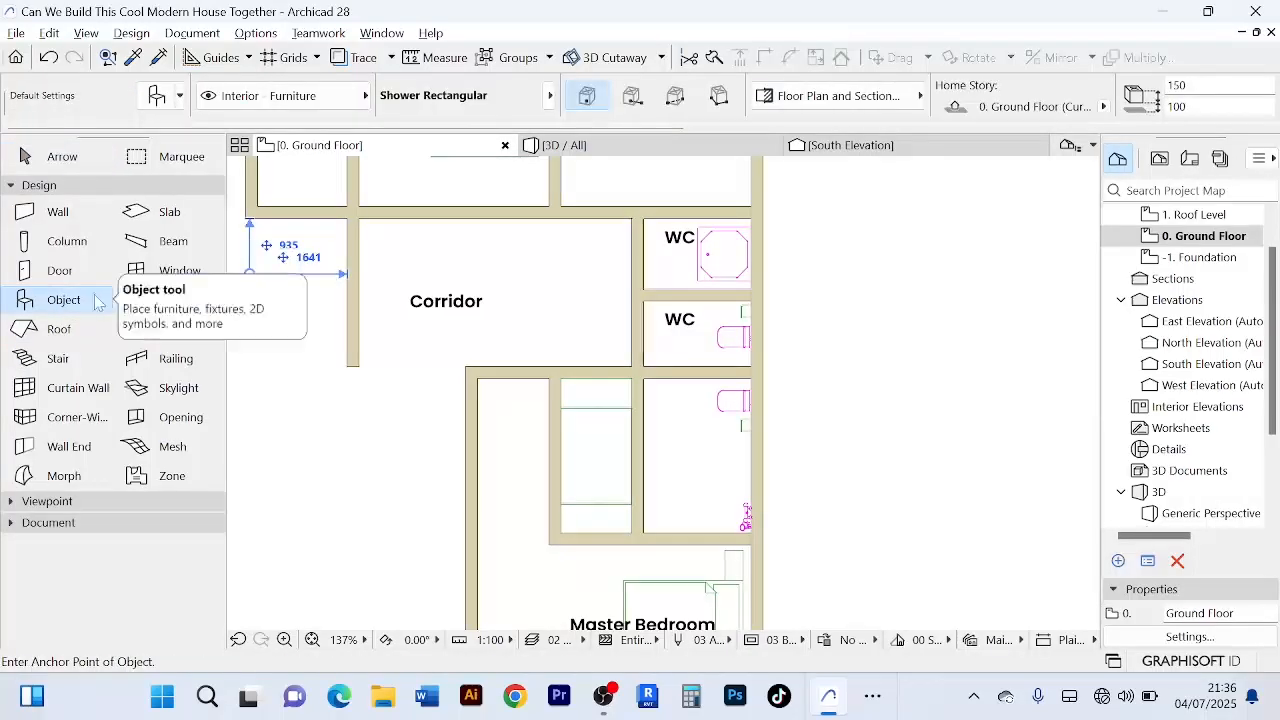
pyautogui.doubleClick(96, 300)
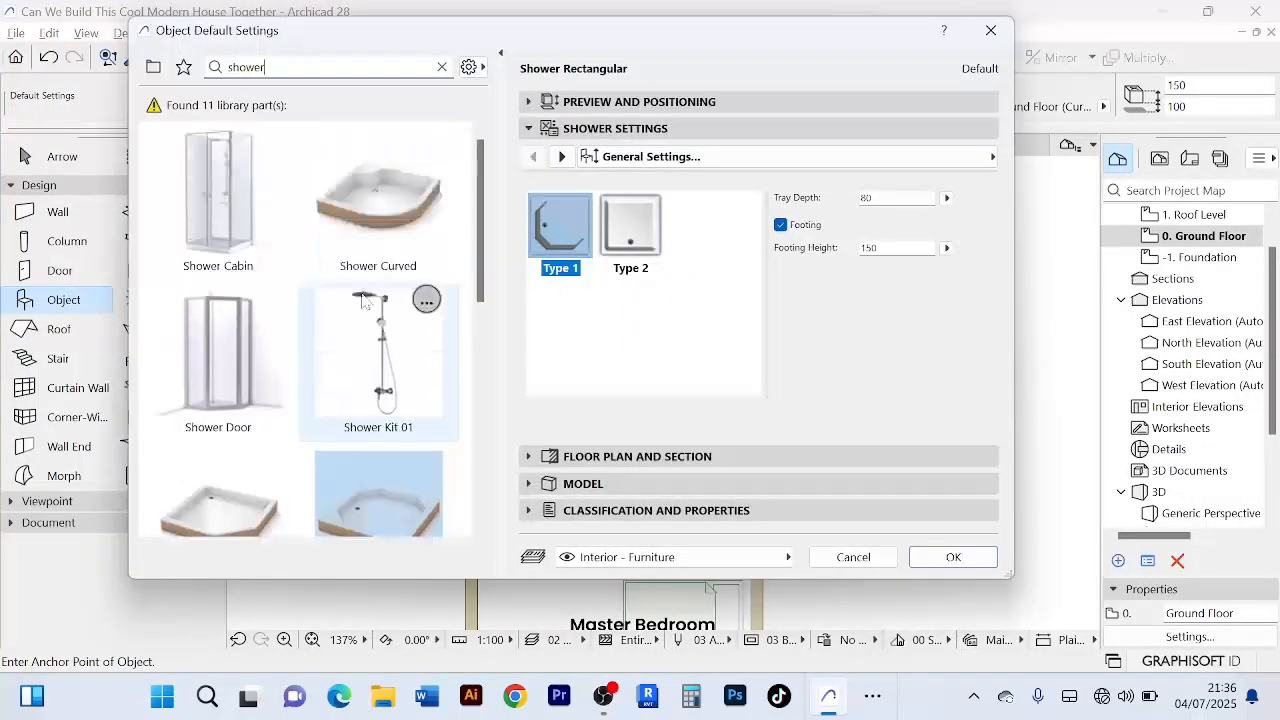
pyautogui.scroll(-3, 363, 300)
pyautogui.scroll(-2, 363, 297)
pyautogui.scroll(4, 363, 295)
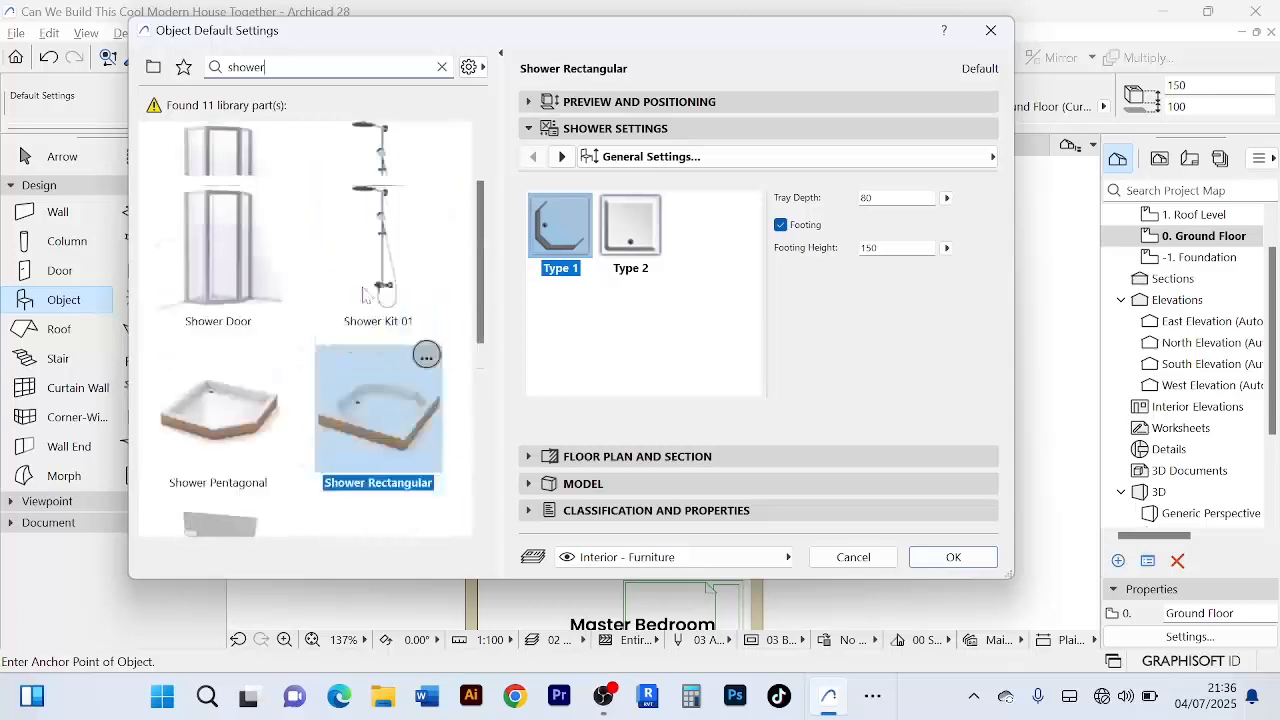
pyautogui.scroll(2, 363, 293)
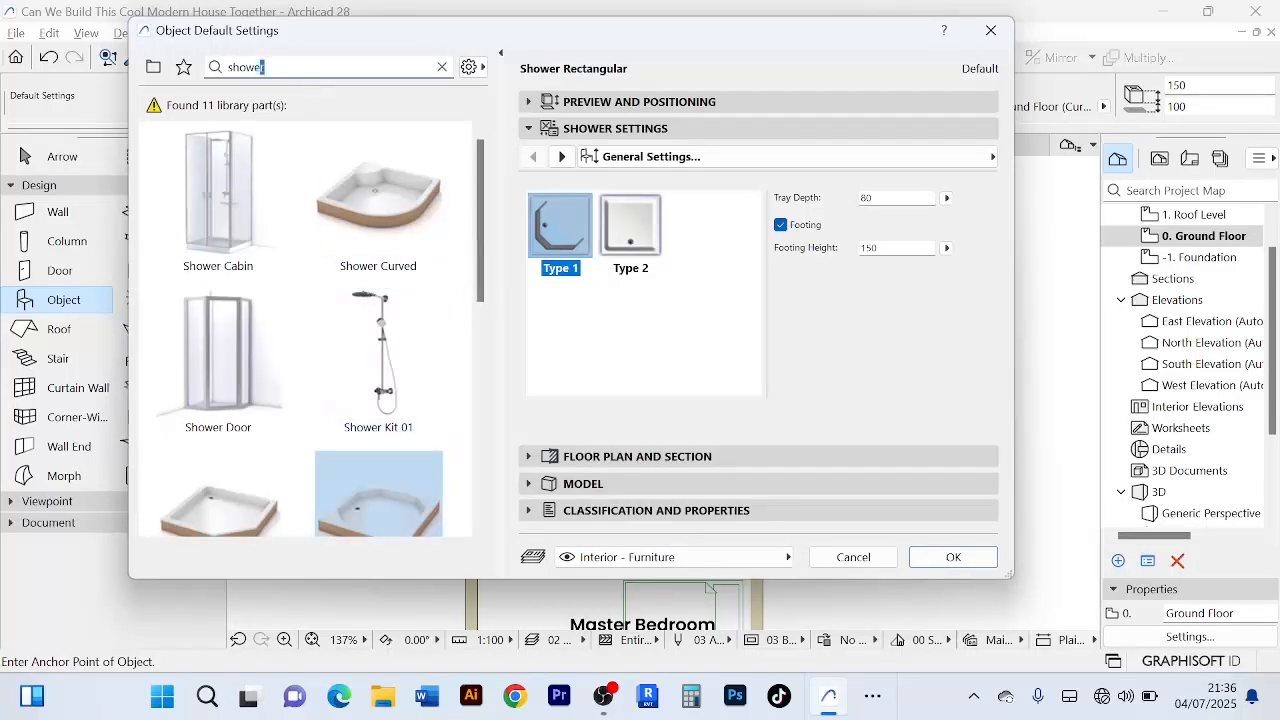
pyautogui.doubleClick(262, 67)
pyautogui.write('bath')
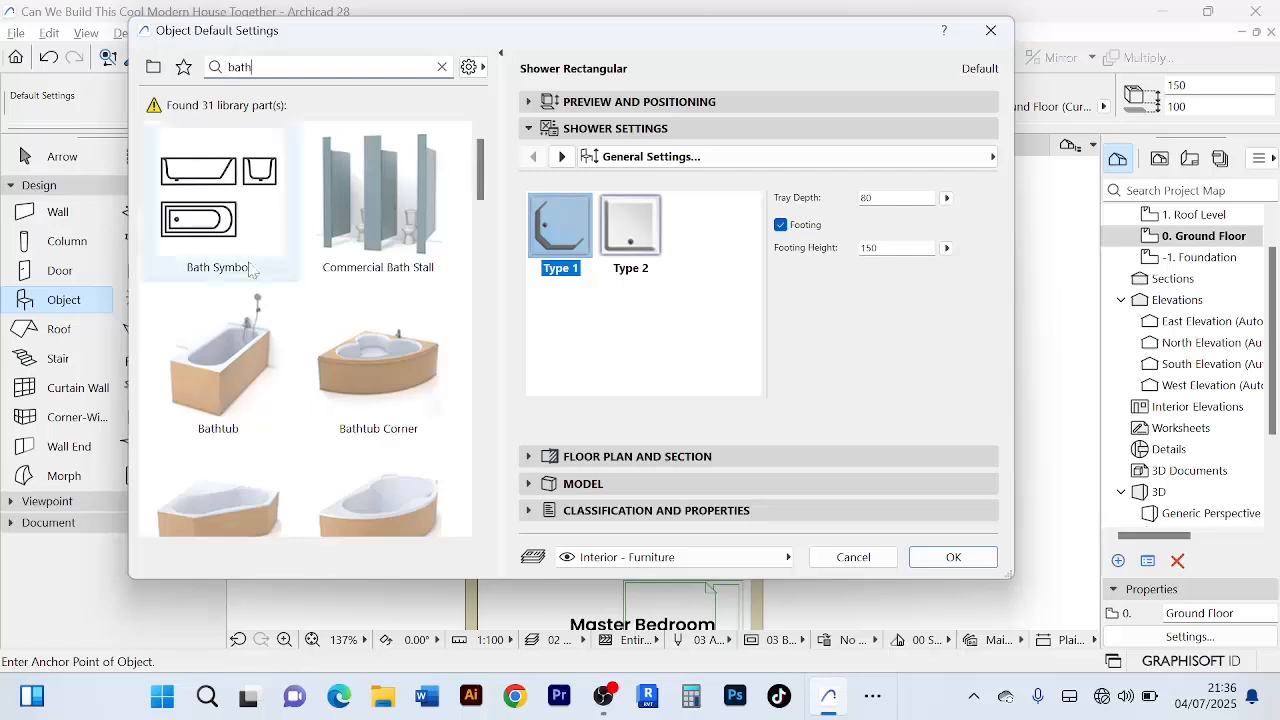
# - Browse the bathtub models and set the Bathtub library part as the object to place
pyautogui.scroll(-2, 259, 350)
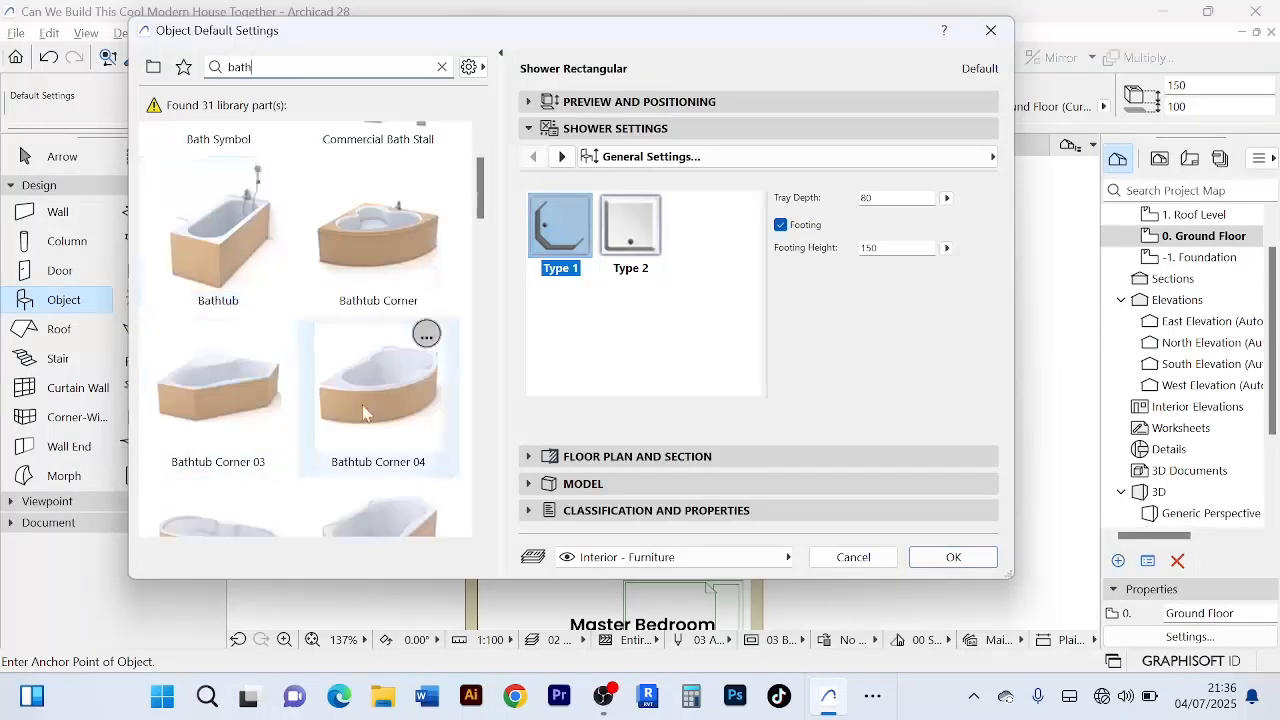
pyautogui.scroll(-3, 368, 410)
pyautogui.scroll(-2, 368, 410)
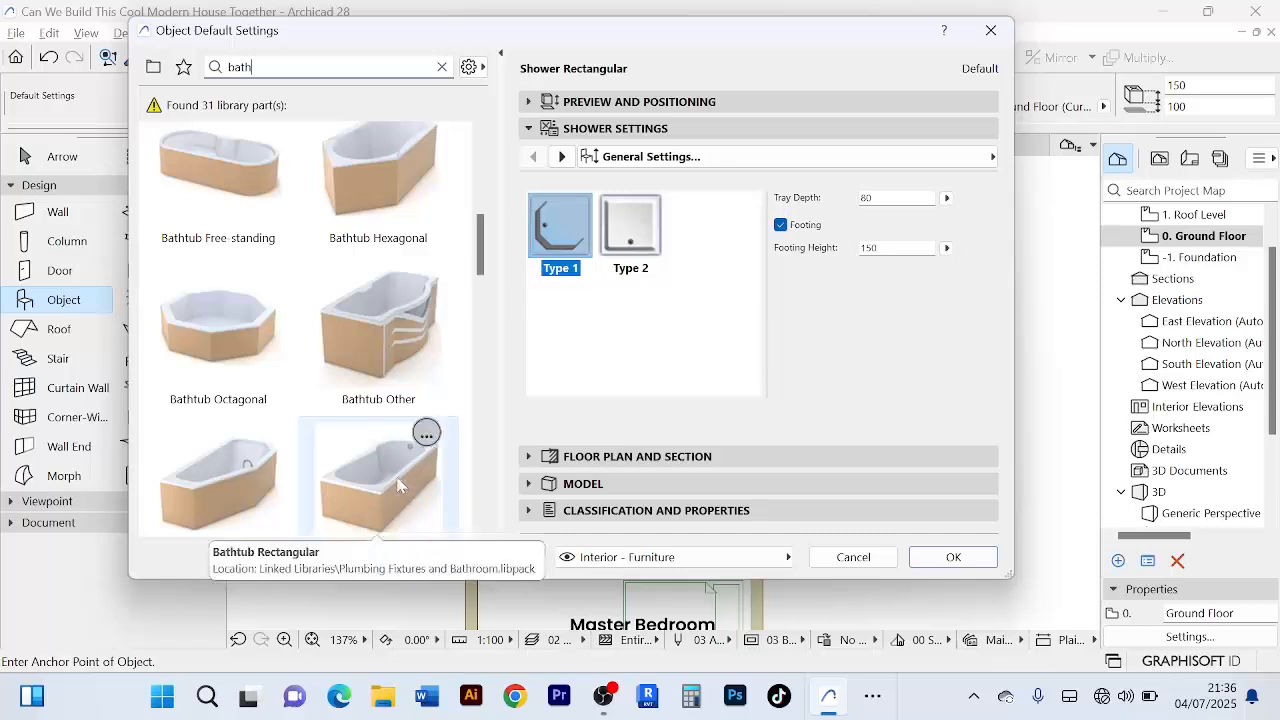
pyautogui.click(396, 473)
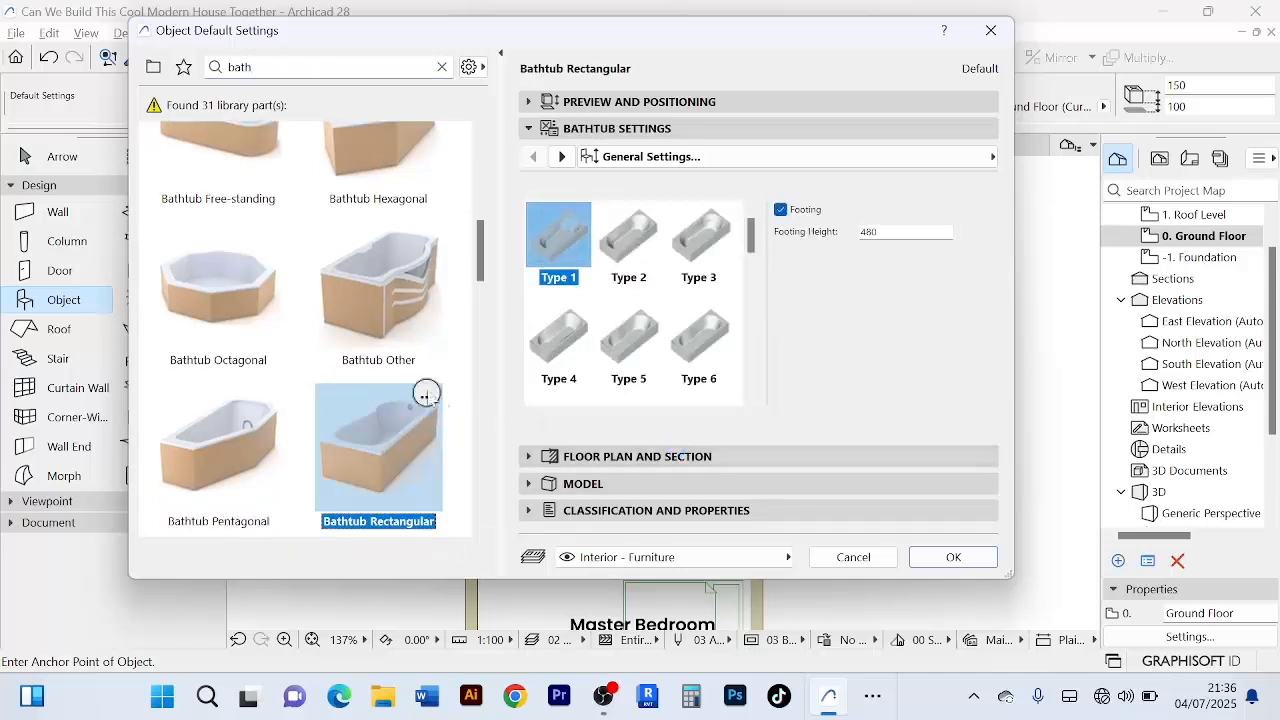
pyautogui.scroll(-1, 350, 345)
pyautogui.scroll(5, 280, 280)
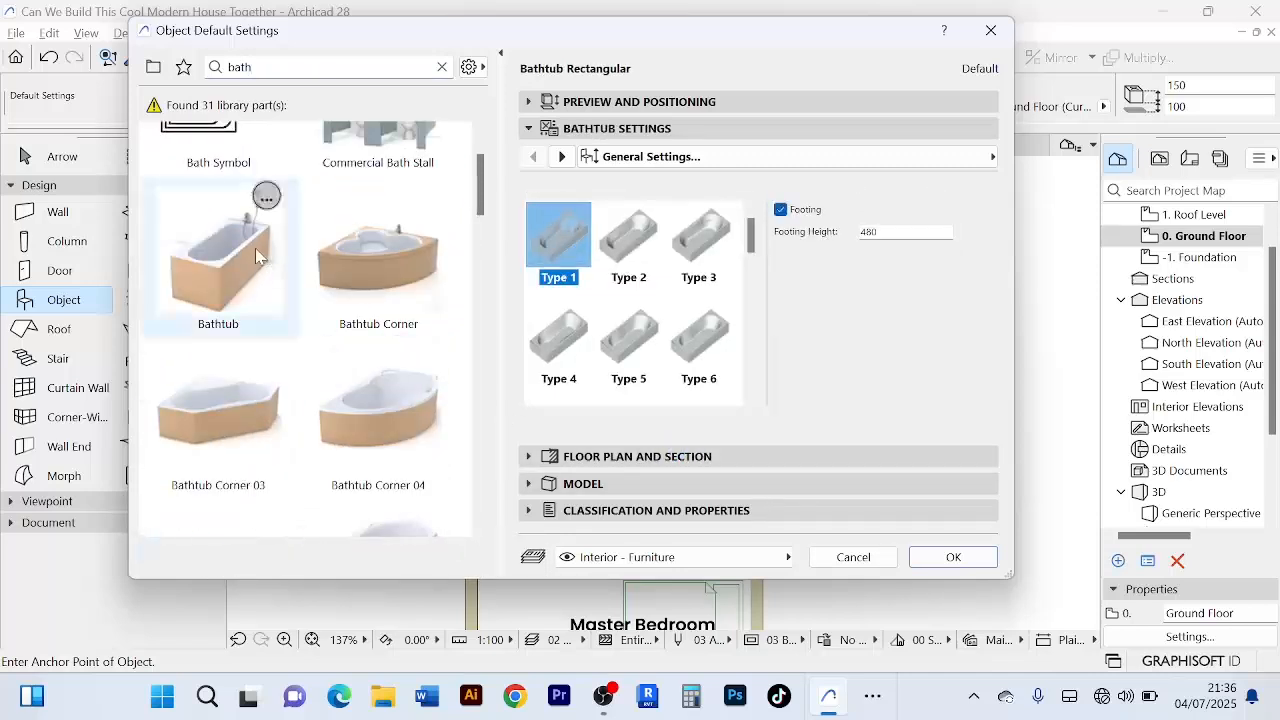
pyautogui.click(255, 245)
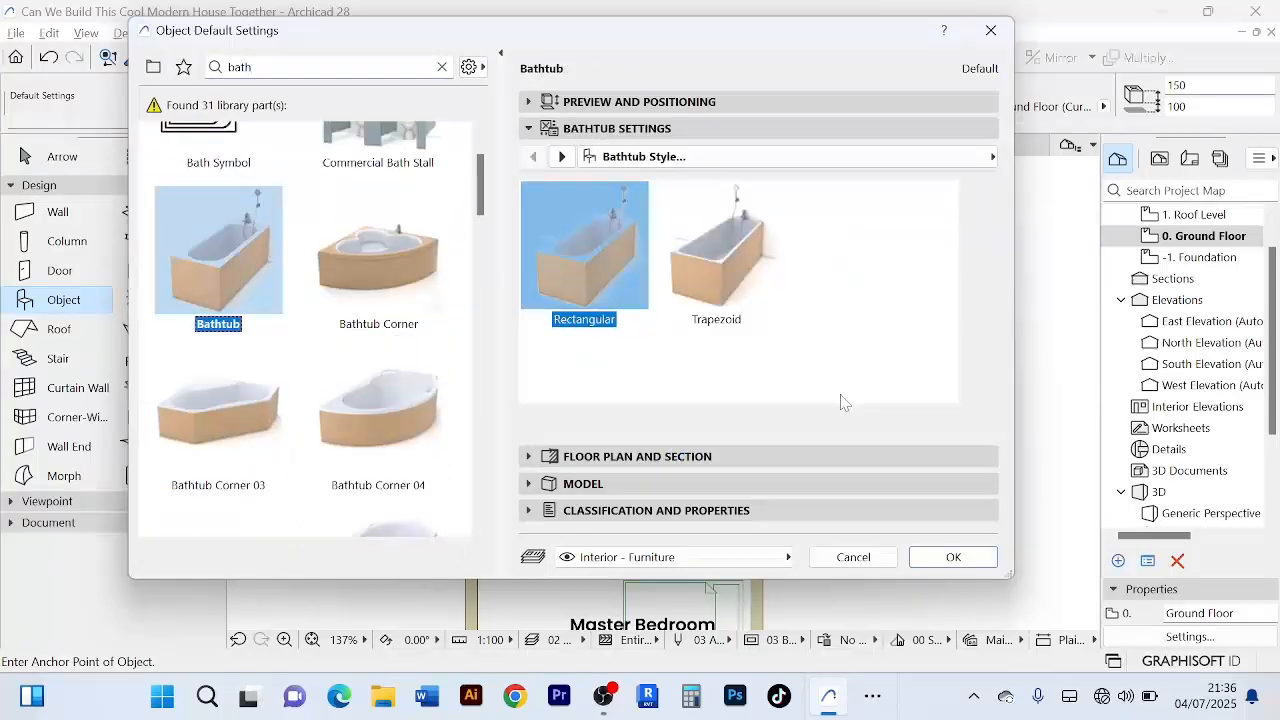
pyautogui.click(953, 558)
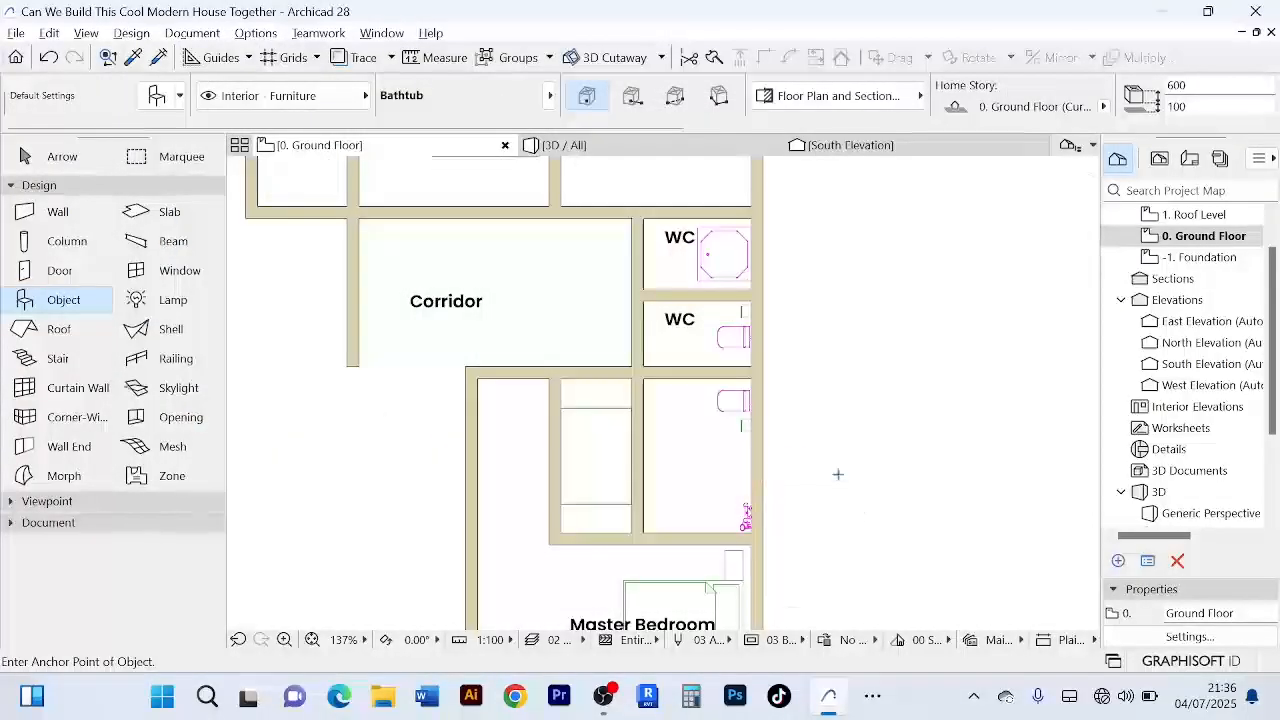
# - Place the bathtub at the lower corner of the master bathroom, across the exterior wall
pyautogui.scroll(-3, 838, 474)
pyautogui.scroll(6, 820, 460)
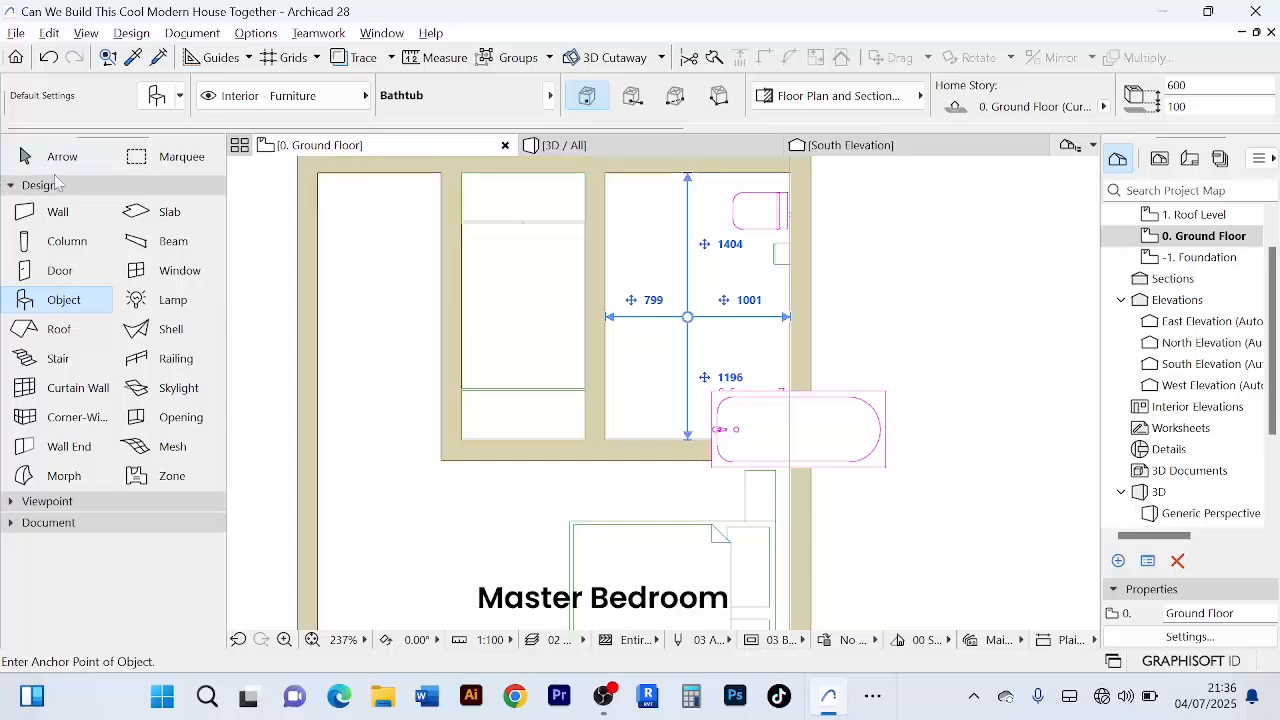
pyautogui.click(58, 161)
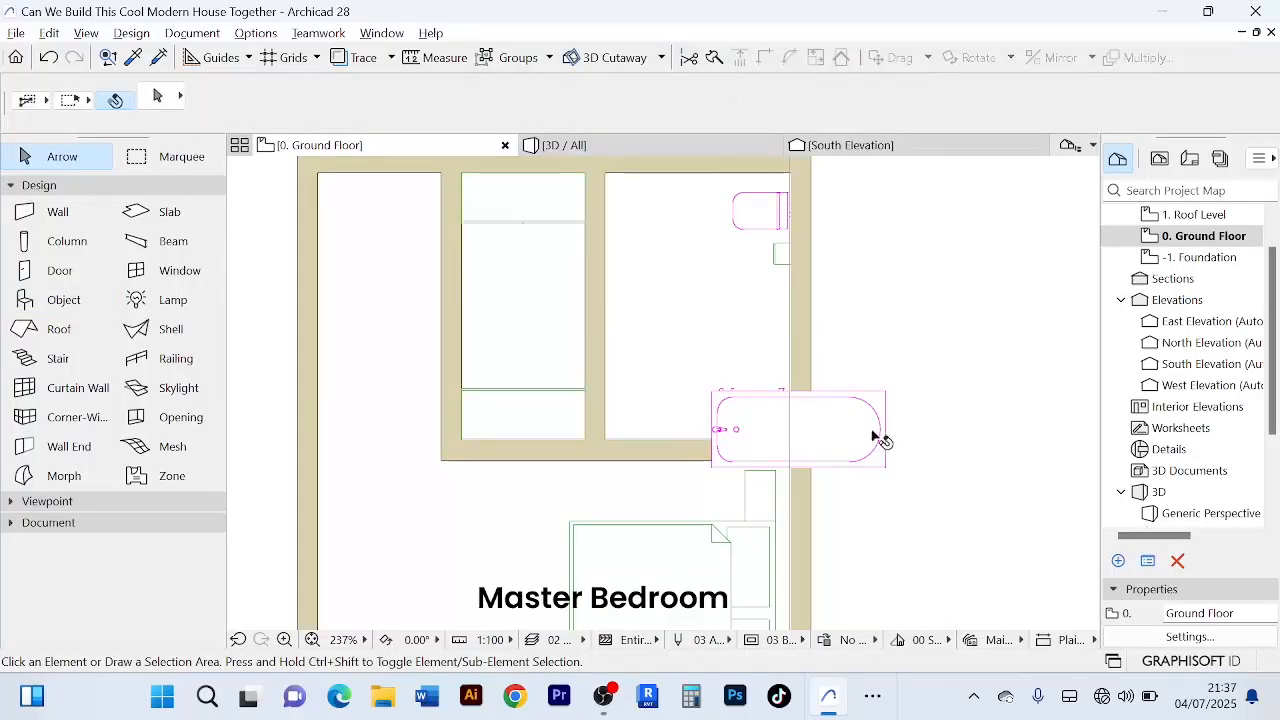
# - Move the bathtub inside the master bathroom, against its inner side wall and just above the bottom wall
pyautogui.click(873, 437)
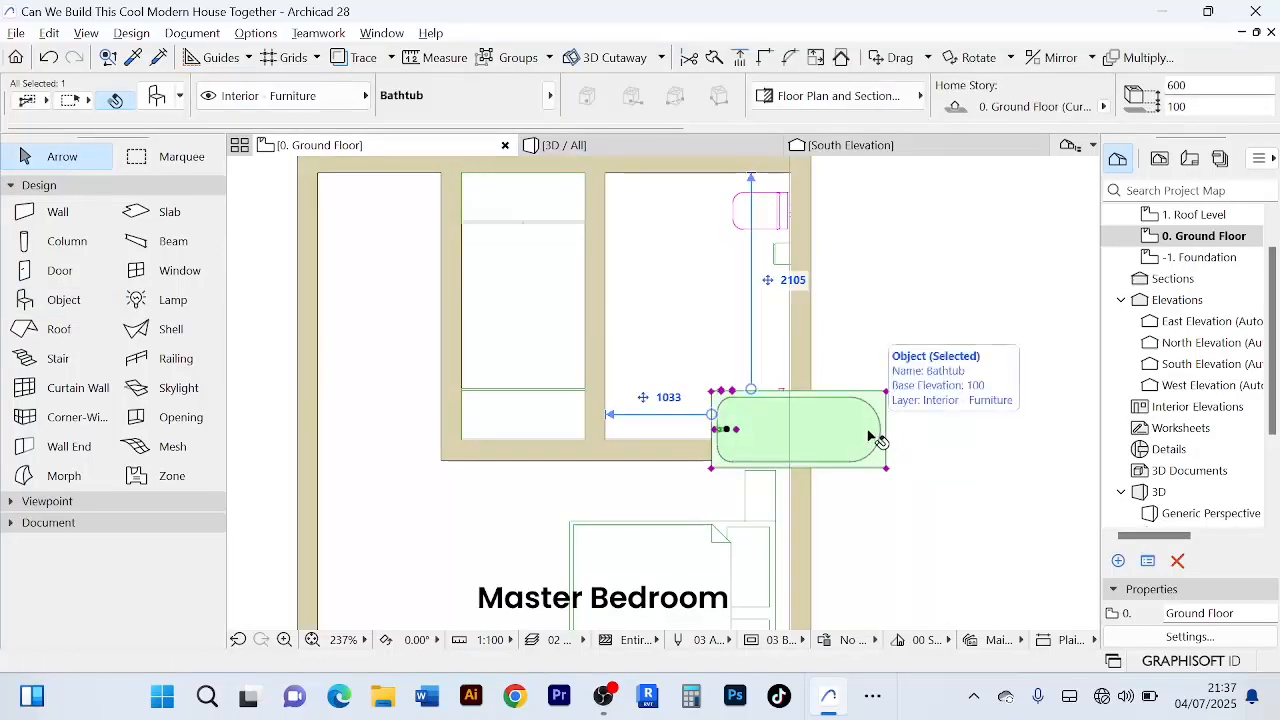
pyautogui.hotkey('ctrl', 'd')
pyautogui.click(840, 438)
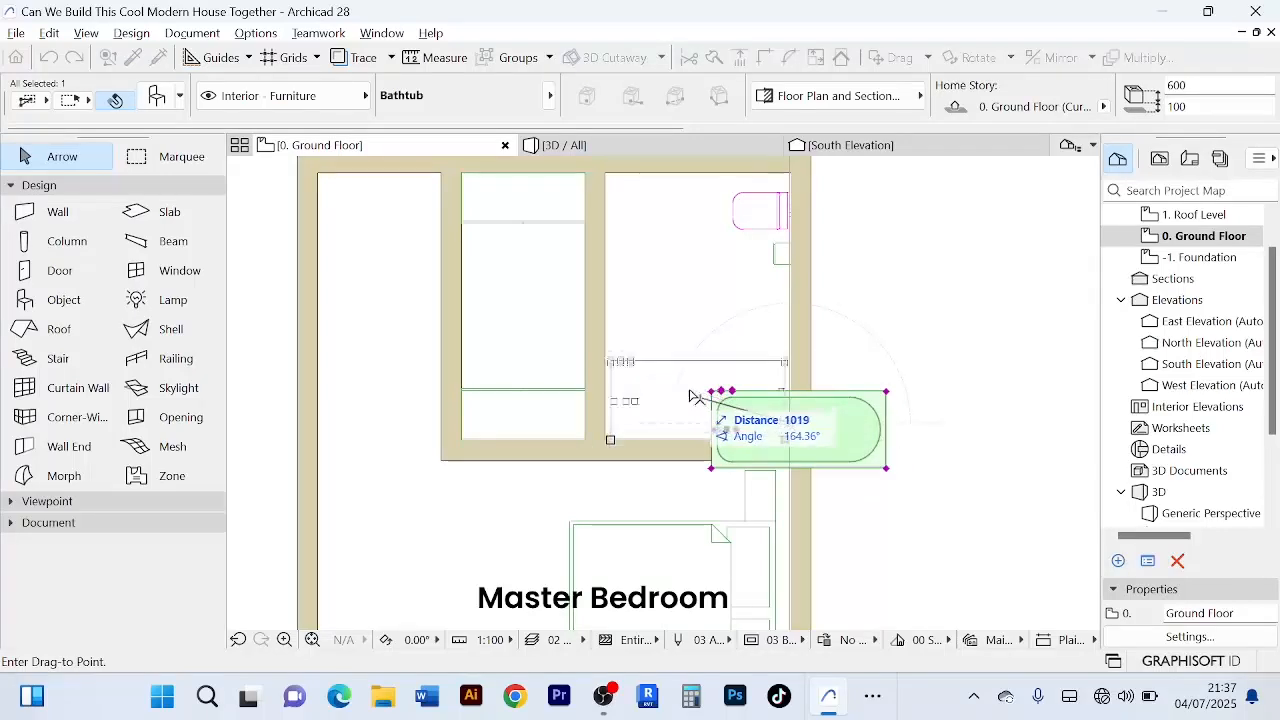
pyautogui.click(692, 398)
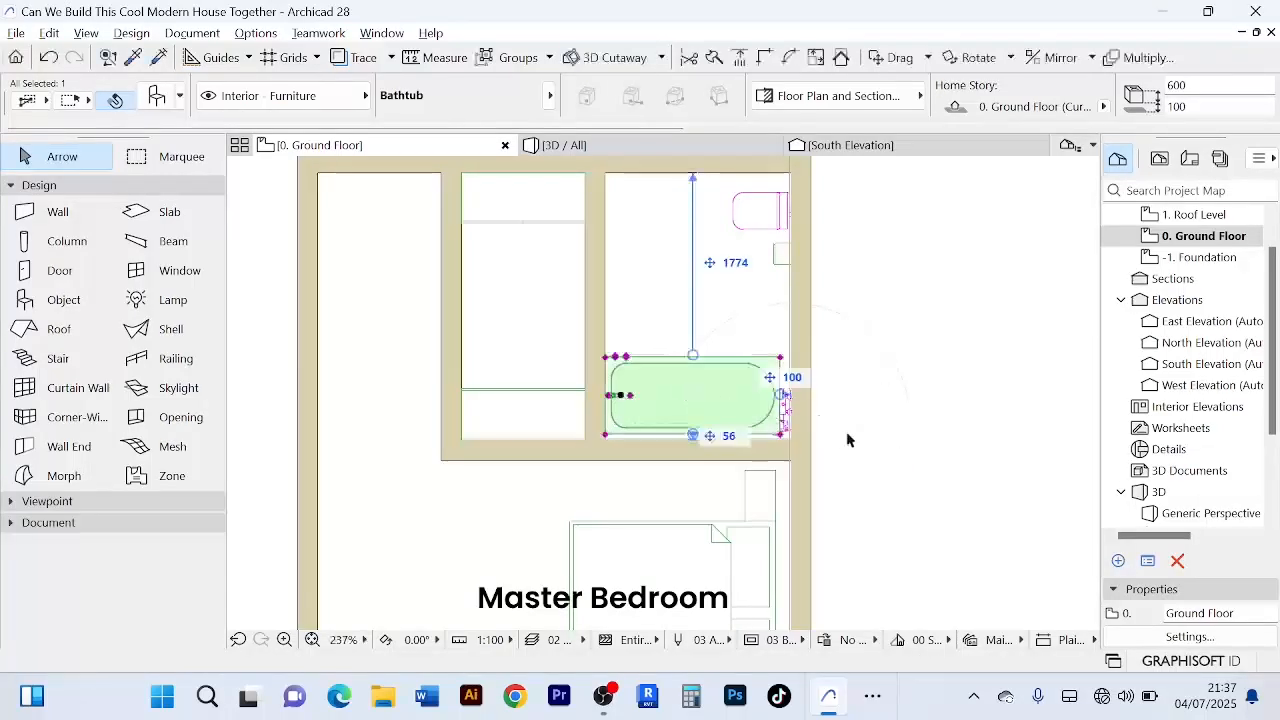
# - Delete the Shower Kit 01 object on the exterior wall beside the bathtub
pyautogui.scroll(3, 850, 438)
pyautogui.scroll(-1, 775, 418)
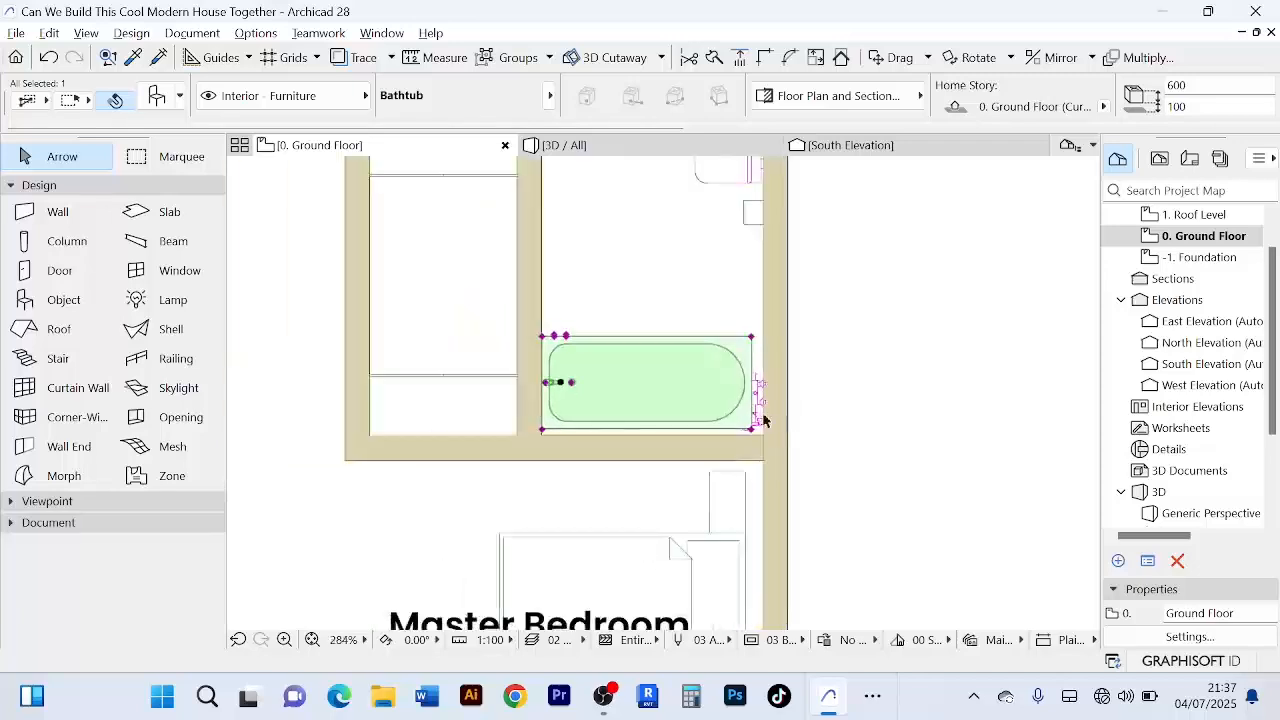
pyautogui.scroll(4, 766, 411)
pyautogui.click(745, 373)
pyautogui.scroll(-6, 790, 378)
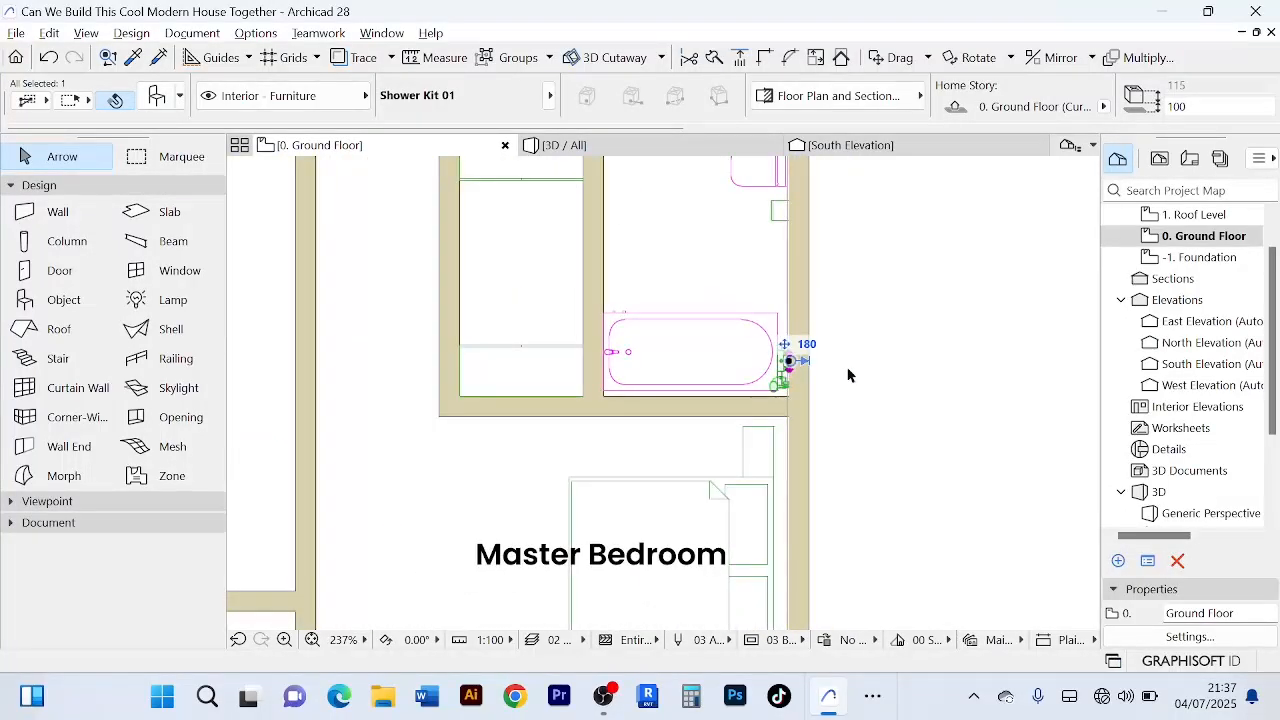
pyautogui.press('Escape')
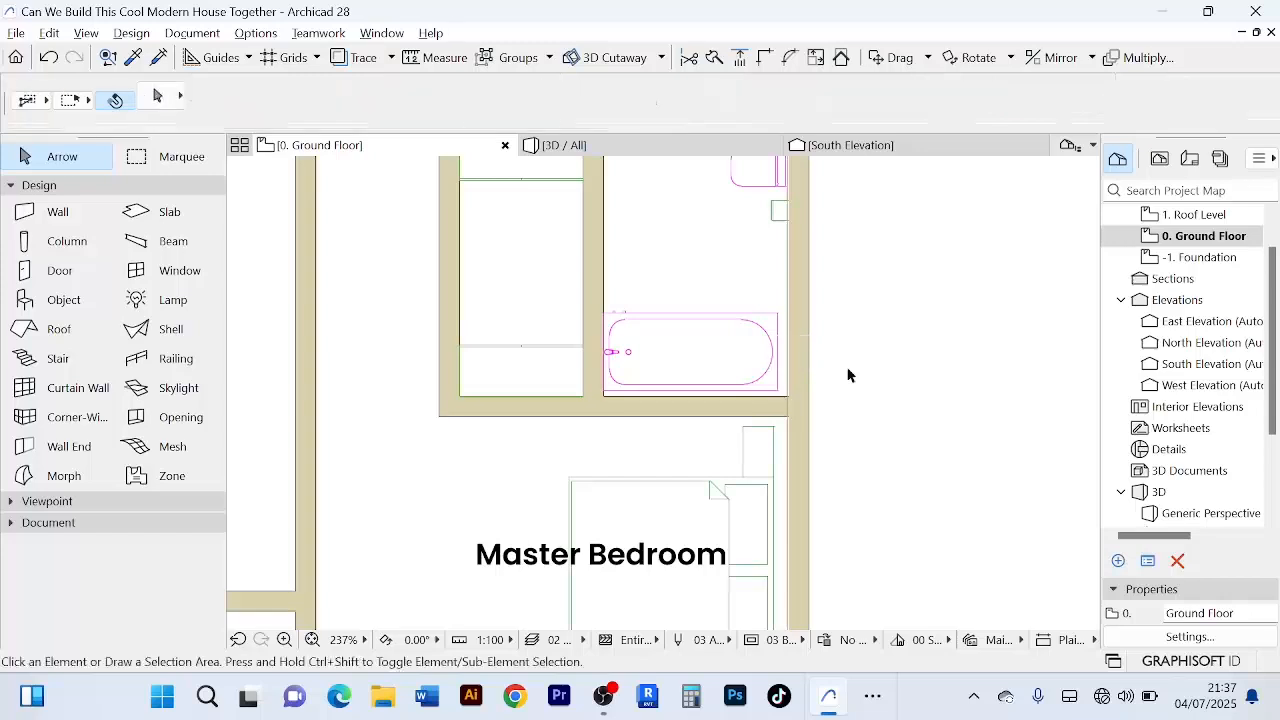
# - Nudge the bathtub 50 mm toward the exterior wall and 50 mm down toward the bathroom's bottom wall
pyautogui.click(768, 352)
pyautogui.scroll(3, 735, 356)
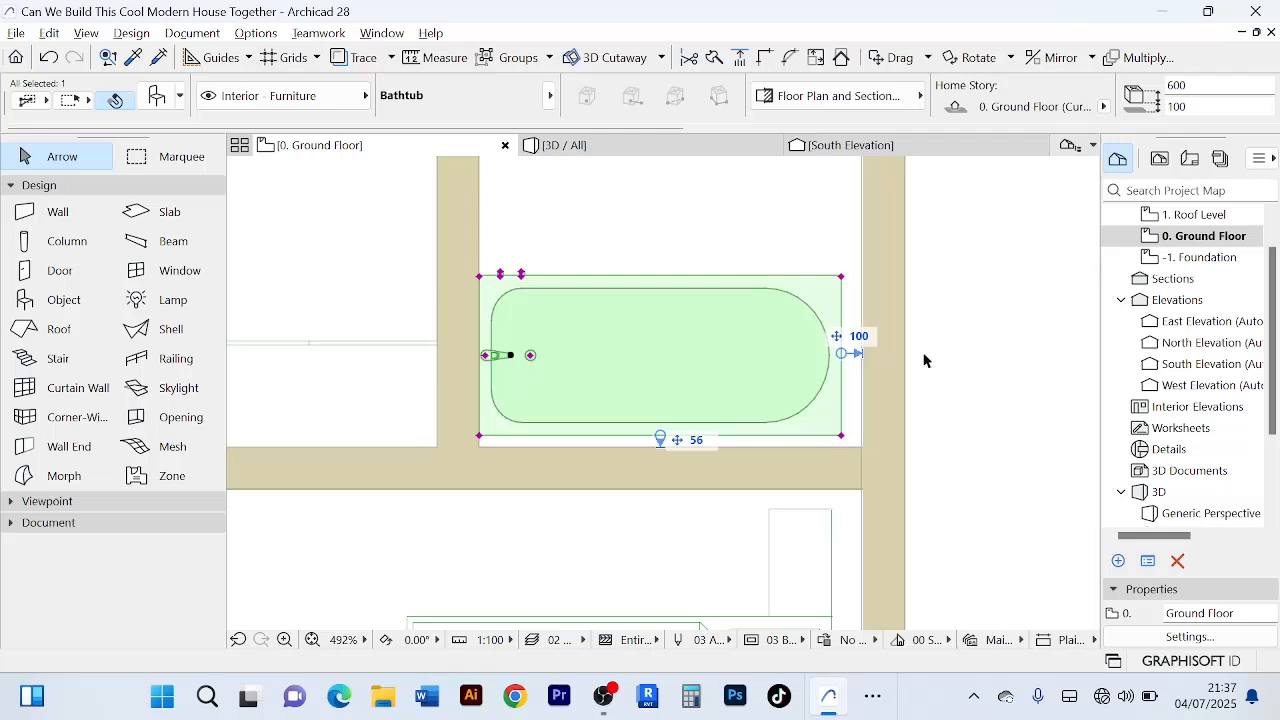
pyautogui.hotkey('shift', 'Right')
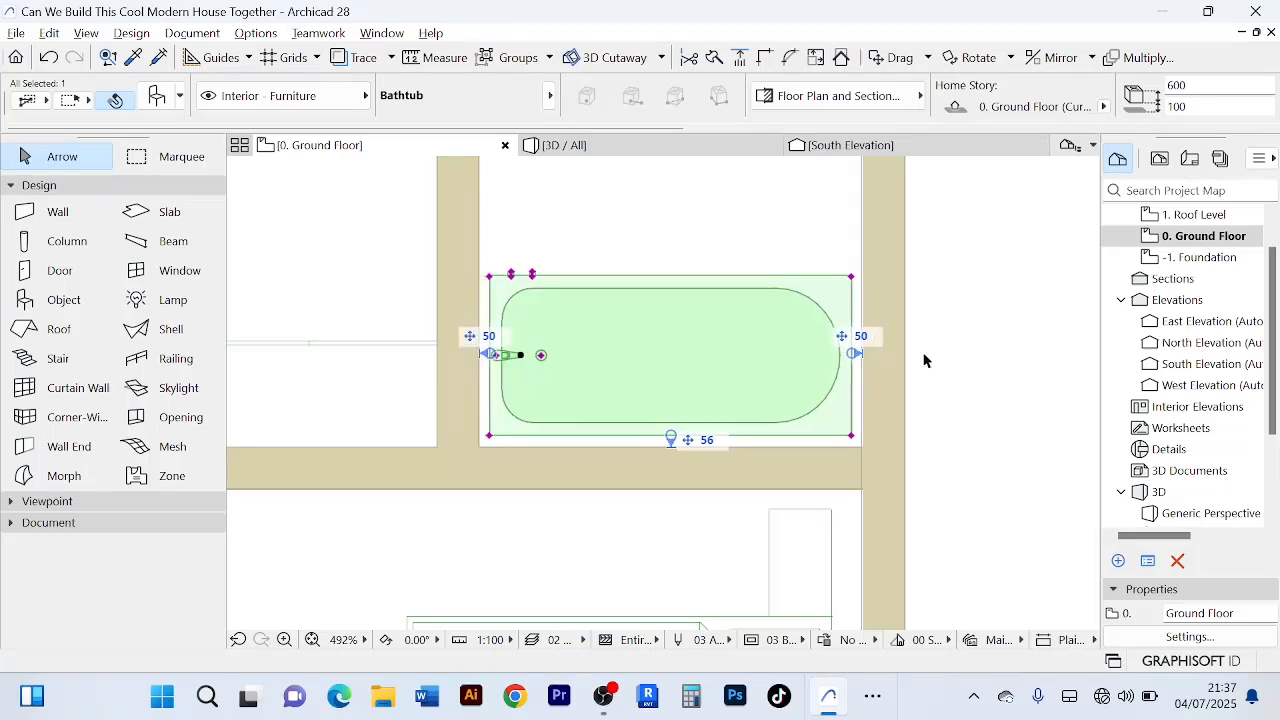
pyautogui.hotkey('shift', 'Down')
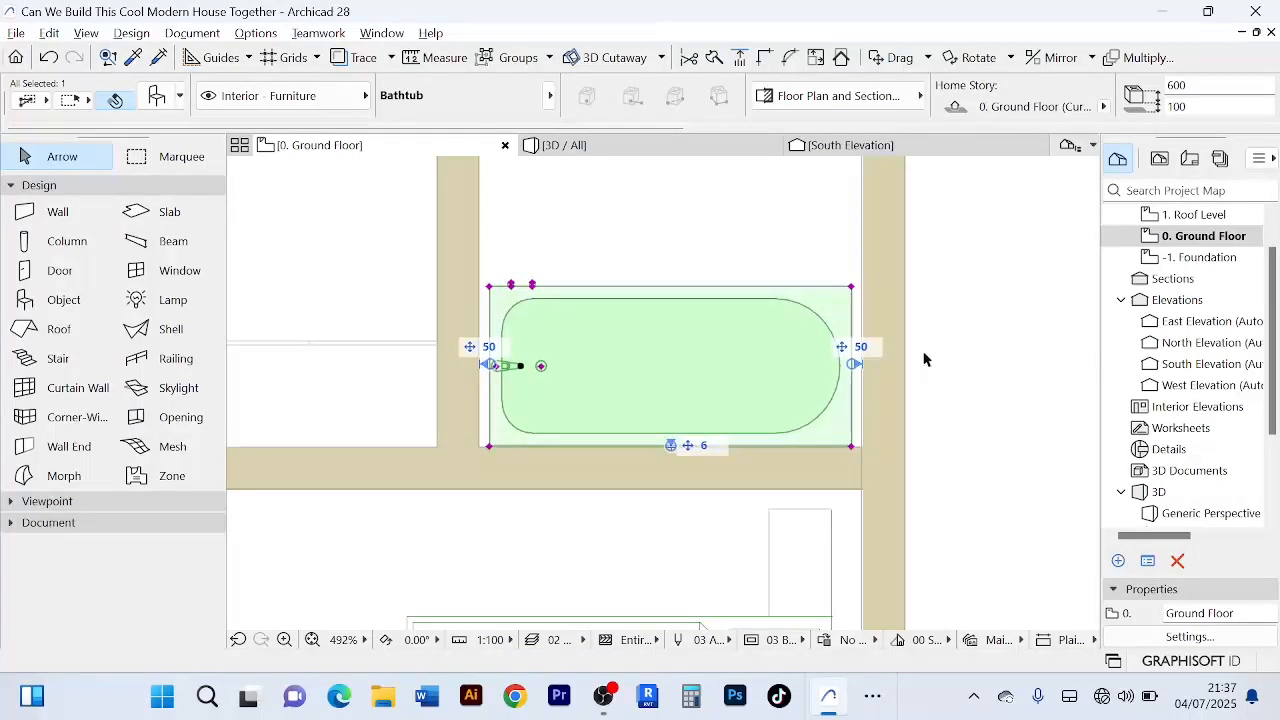
# - Examine the master bathroom's layout around the toilet and the bathtub
pyautogui.scroll(-5, 925, 359)
pyautogui.click(1002, 386)
pyautogui.scroll(-2, 1004, 387)
pyautogui.moveTo(1007, 387); pyautogui.dragTo(933, 389, button='middle')
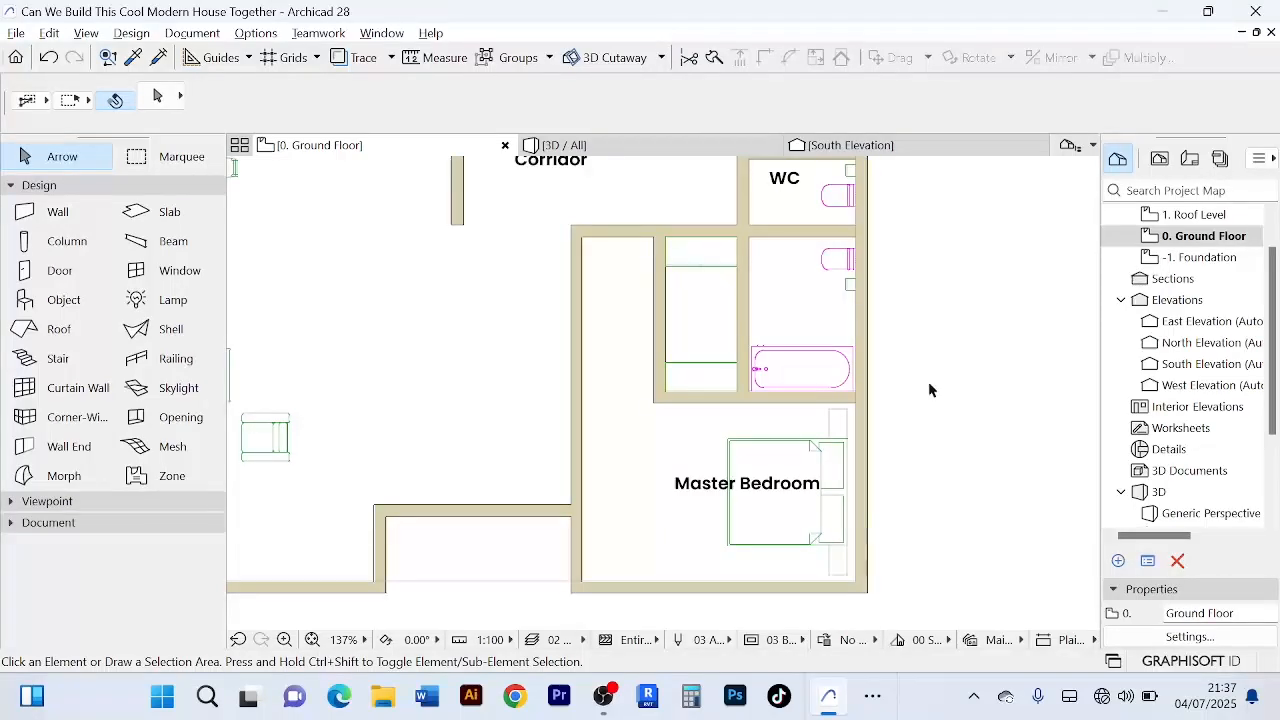
pyautogui.scroll(4, 785, 319)
pyautogui.scroll(-3, 785, 320)
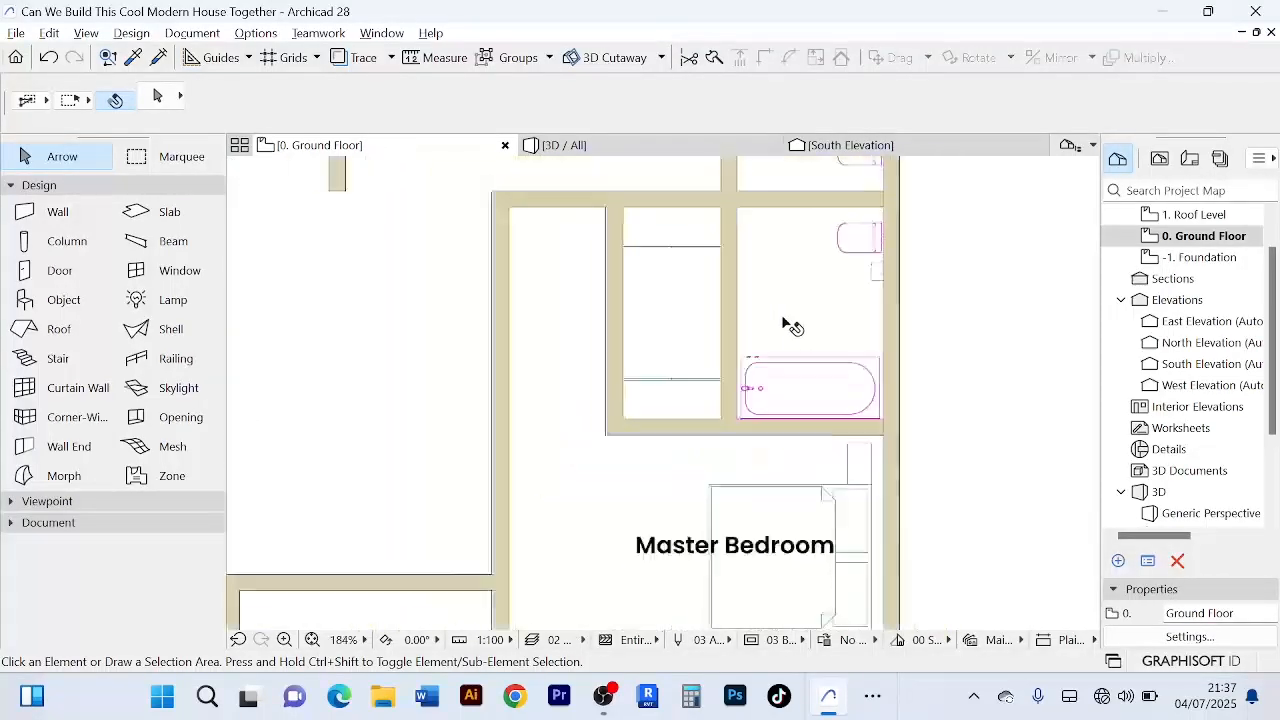
pyautogui.moveTo(785, 321); pyautogui.dragTo(720, 379, button='middle')
pyautogui.scroll(4, 777, 370)
pyautogui.scroll(1, 777, 375)
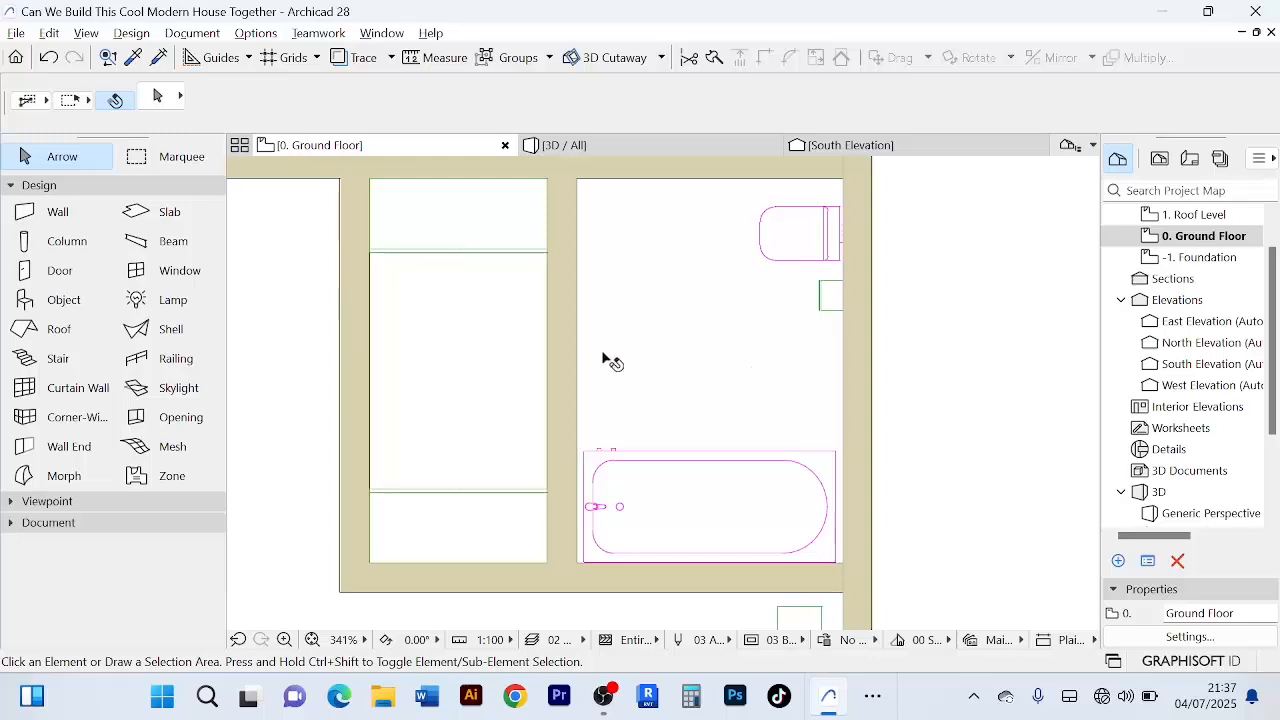
pyautogui.scroll(-2, 852, 393)
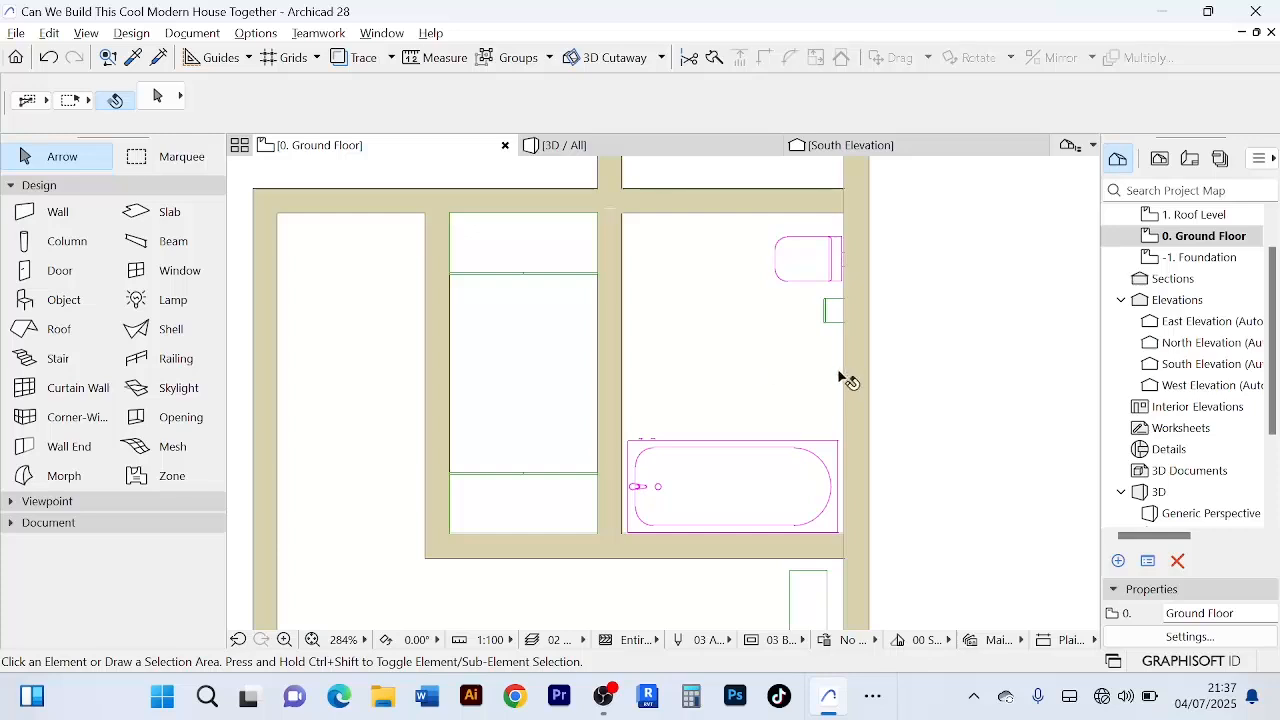
# - Draw a wall across the master bathroom between the toilet area and the bathtub, from the exterior wall to the inner side wall
pyautogui.scroll(-2, 766, 366)
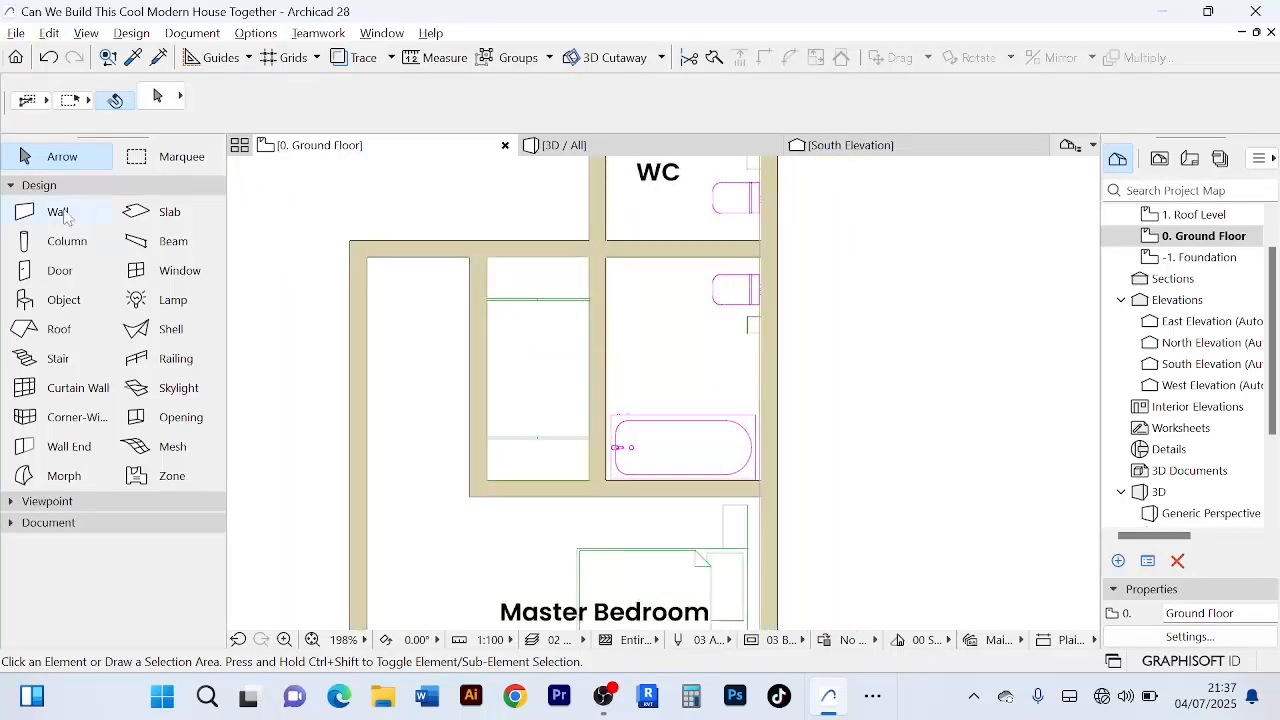
pyautogui.click(62, 215)
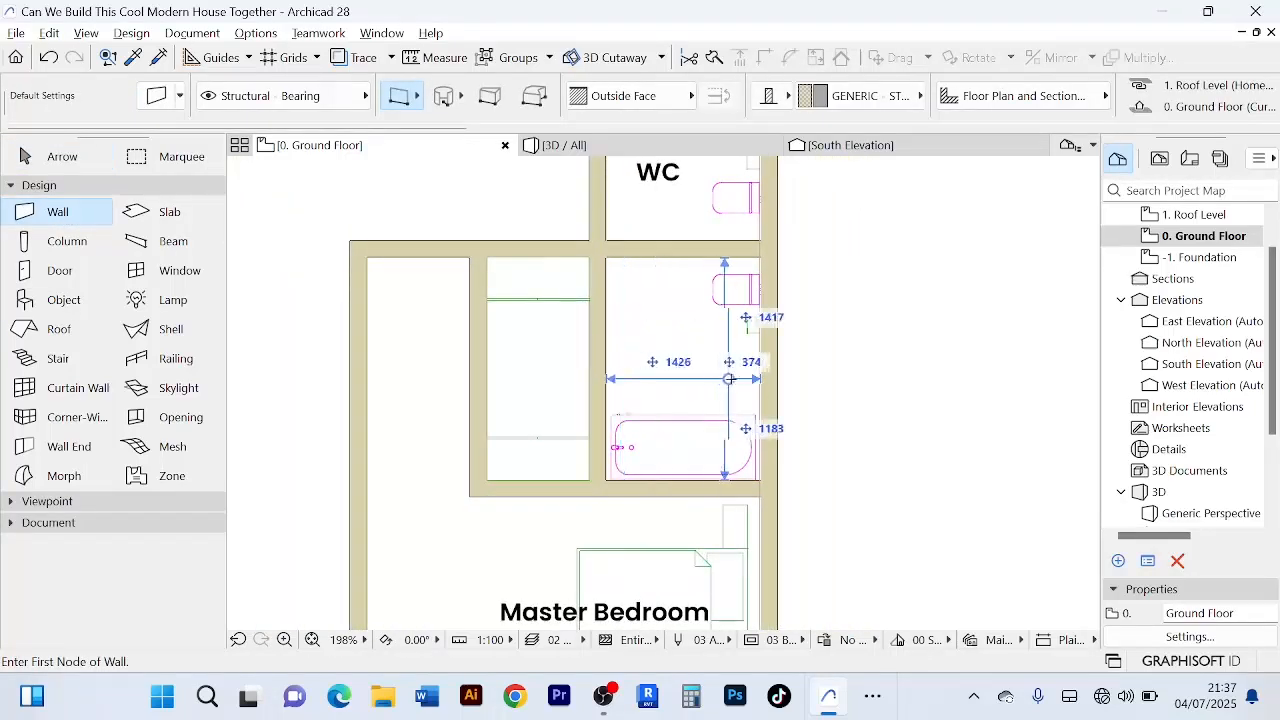
pyautogui.click(768, 371)
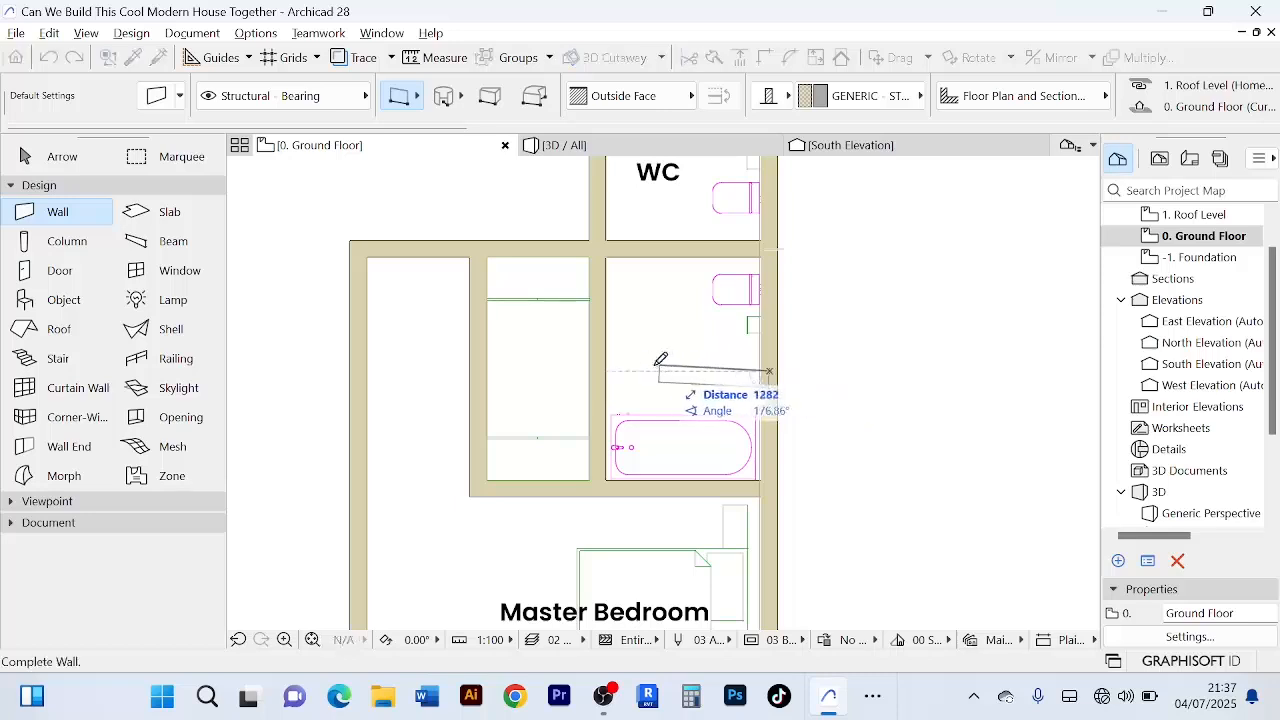
pyautogui.click(604, 371)
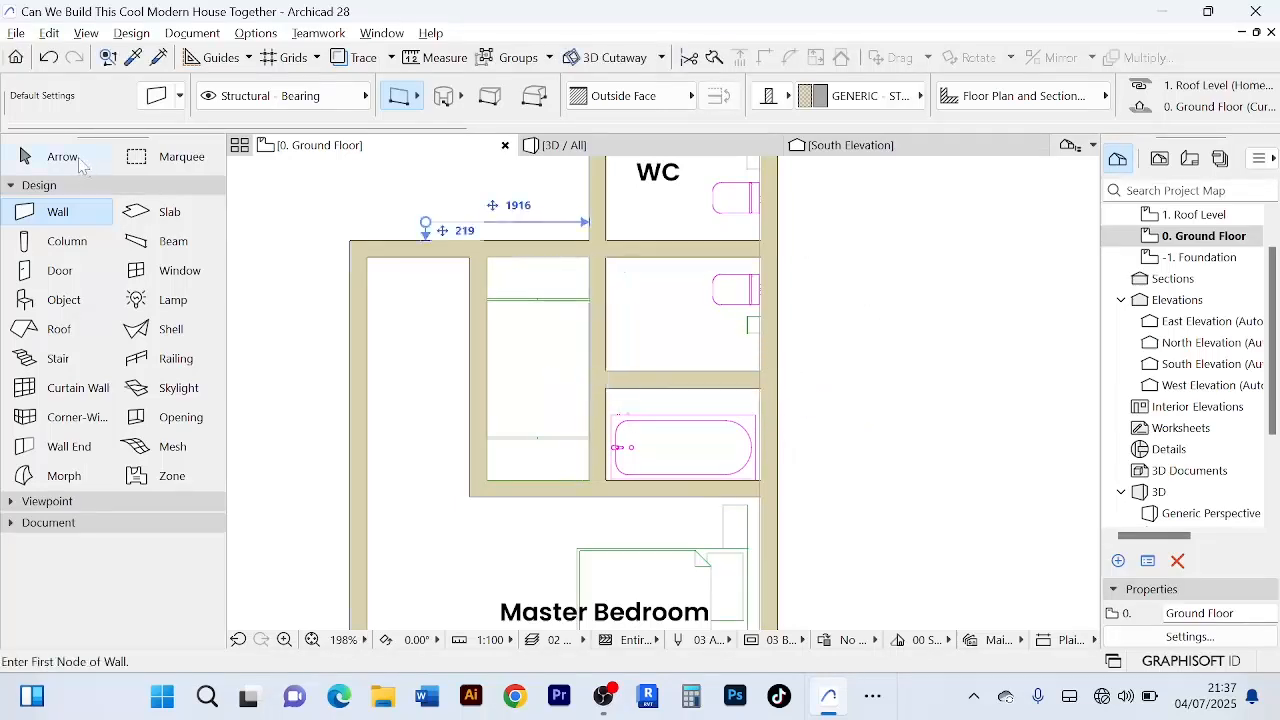
# - Set the new partition wall's reference line to Center and its clear distance from the bathroom's upper wall to 1200 mm
pyautogui.click(60, 157)
pyautogui.click(685, 384)
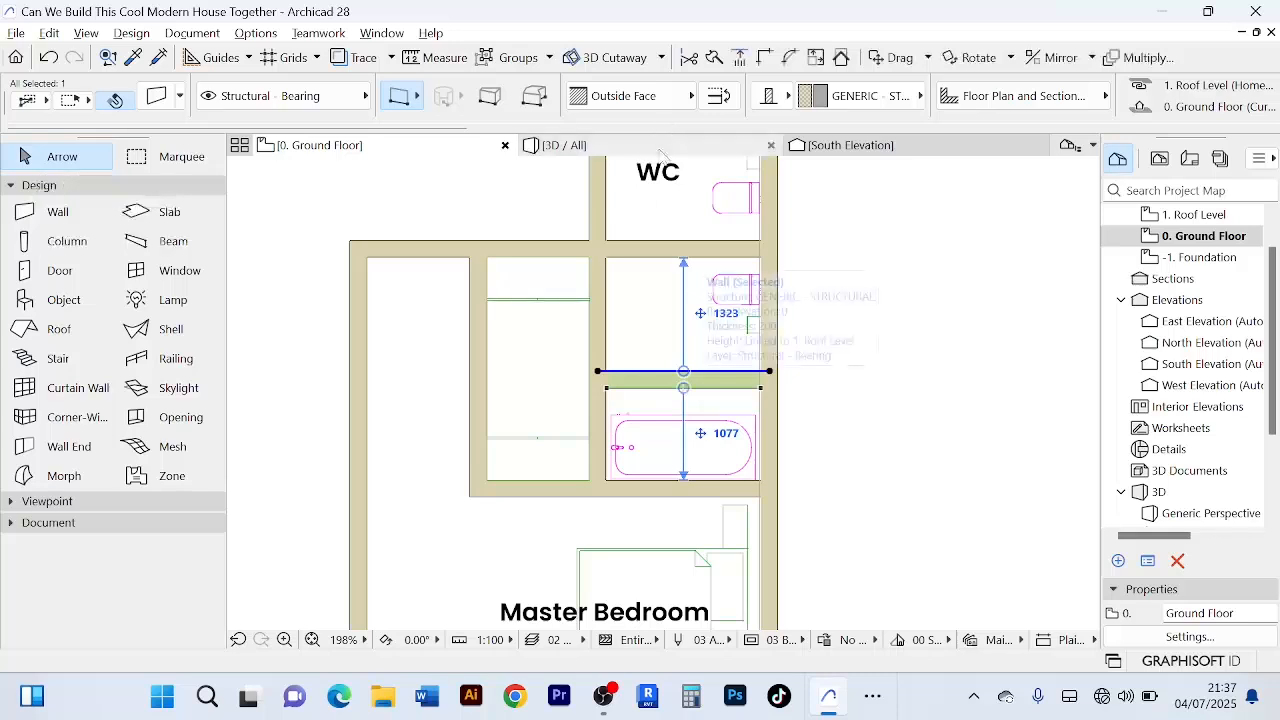
pyautogui.click(694, 97)
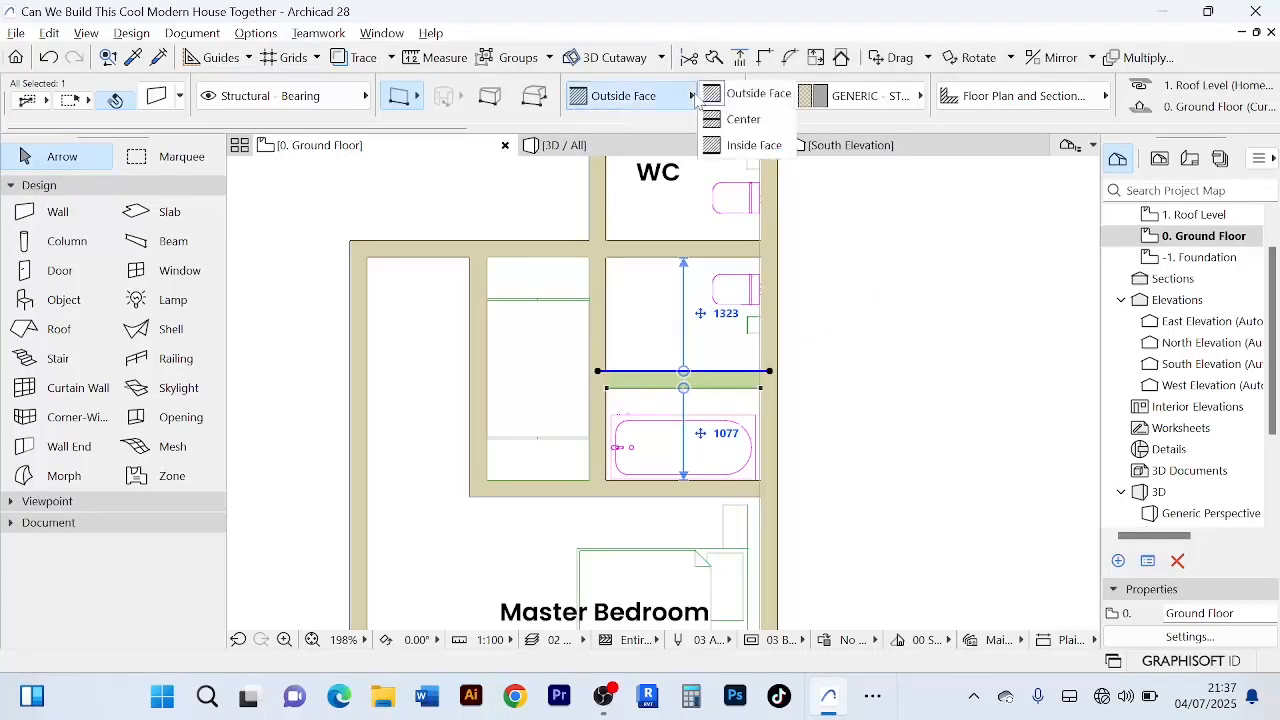
pyautogui.click(740, 120)
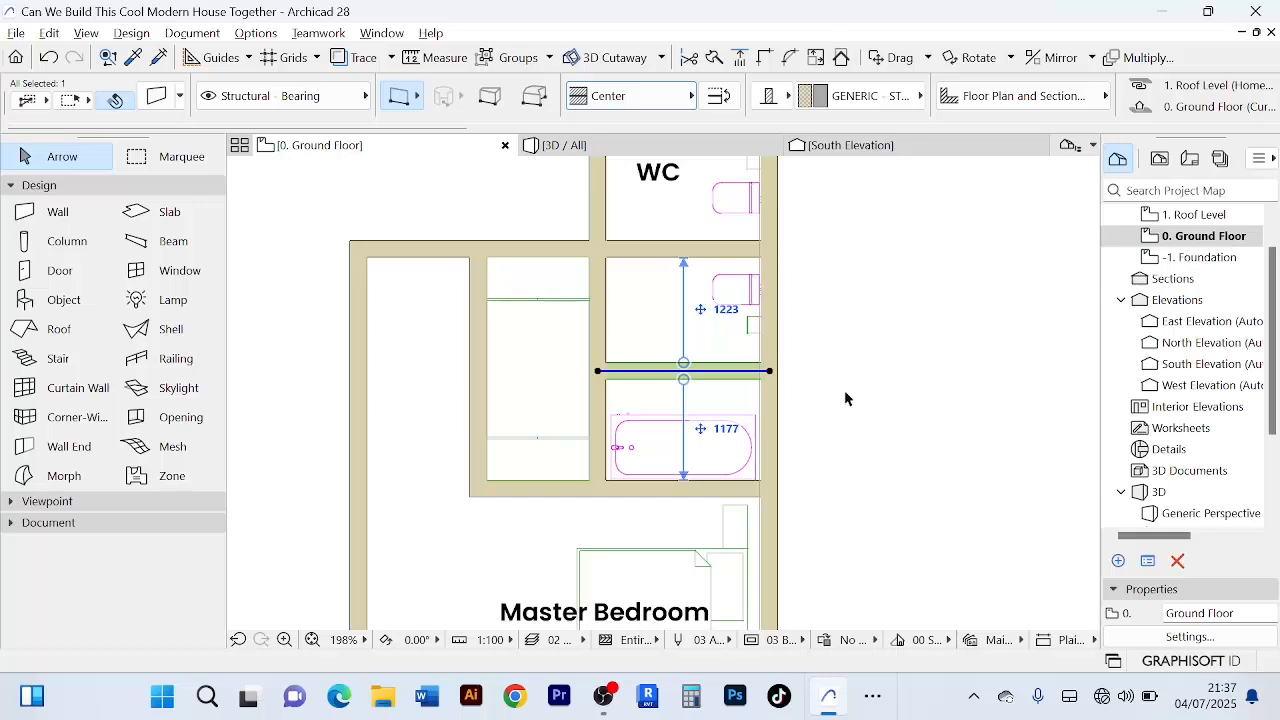
pyautogui.click(720, 311)
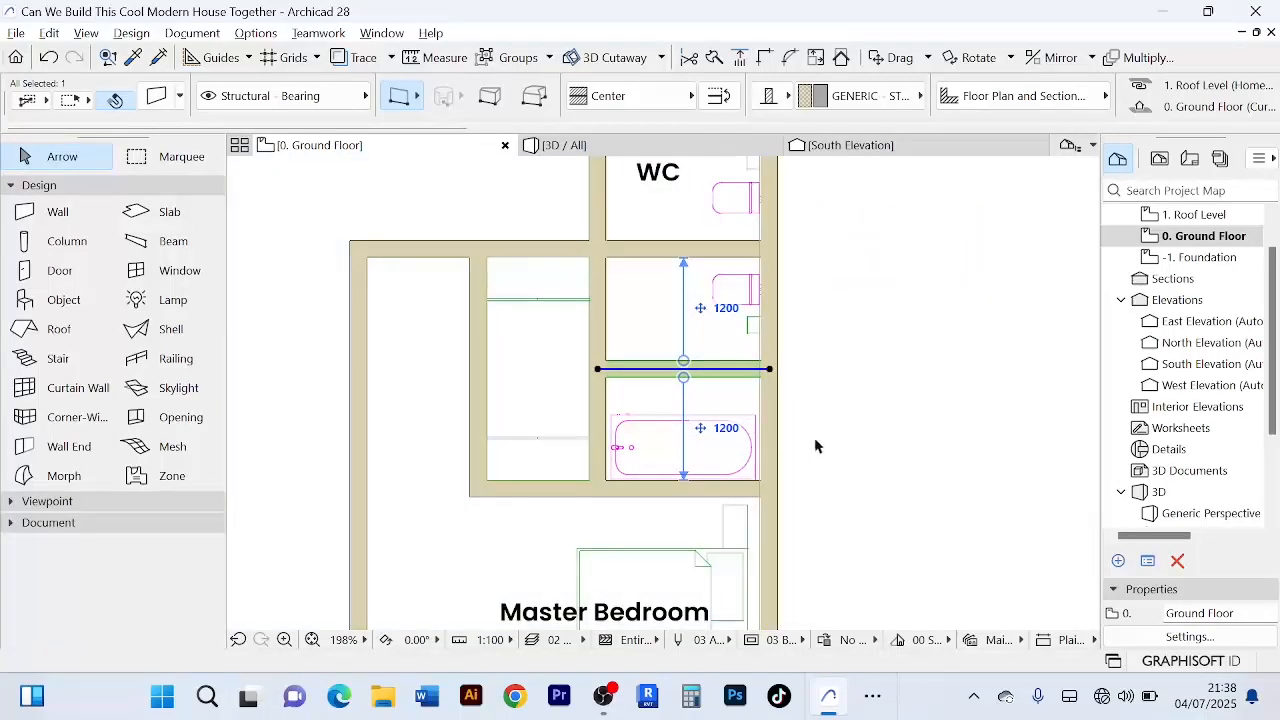
pyautogui.click(848, 434)
# - Inspect the partition wall and the bathtub and toilet spaces on either side of it
pyautogui.scroll(4, 617, 407)
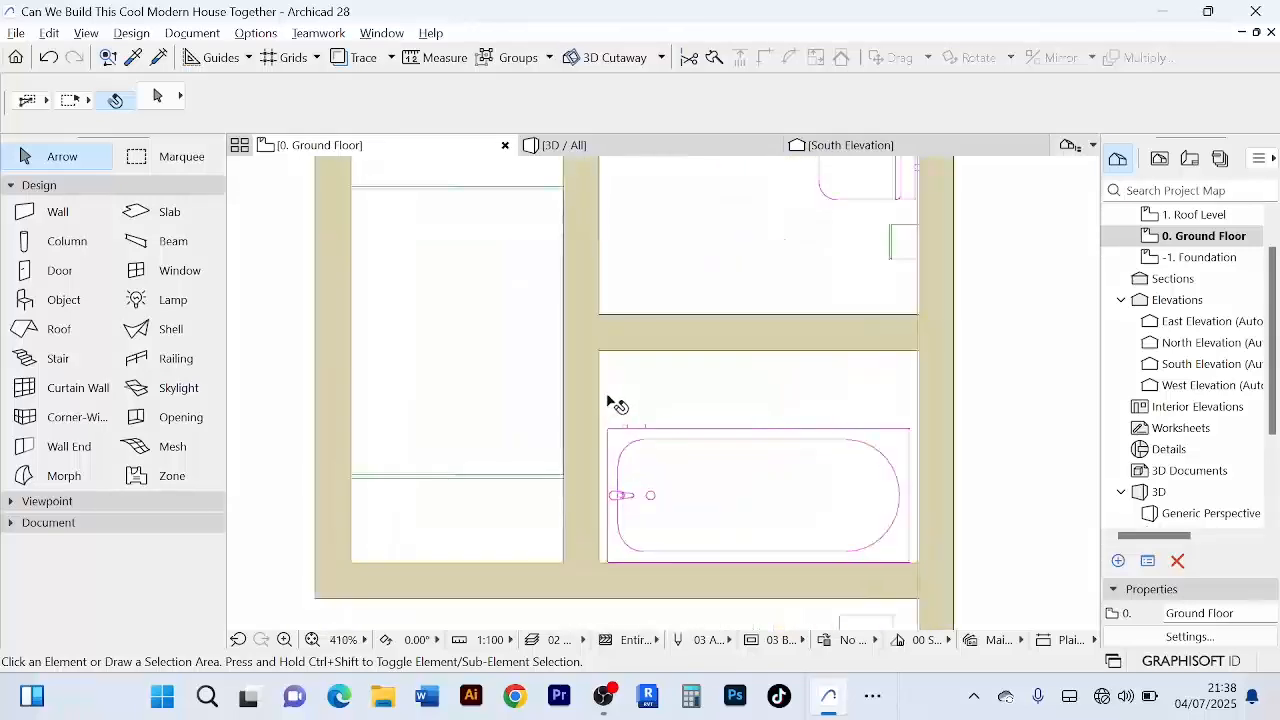
pyautogui.scroll(-3, 617, 405)
pyautogui.scroll(4, 597, 402)
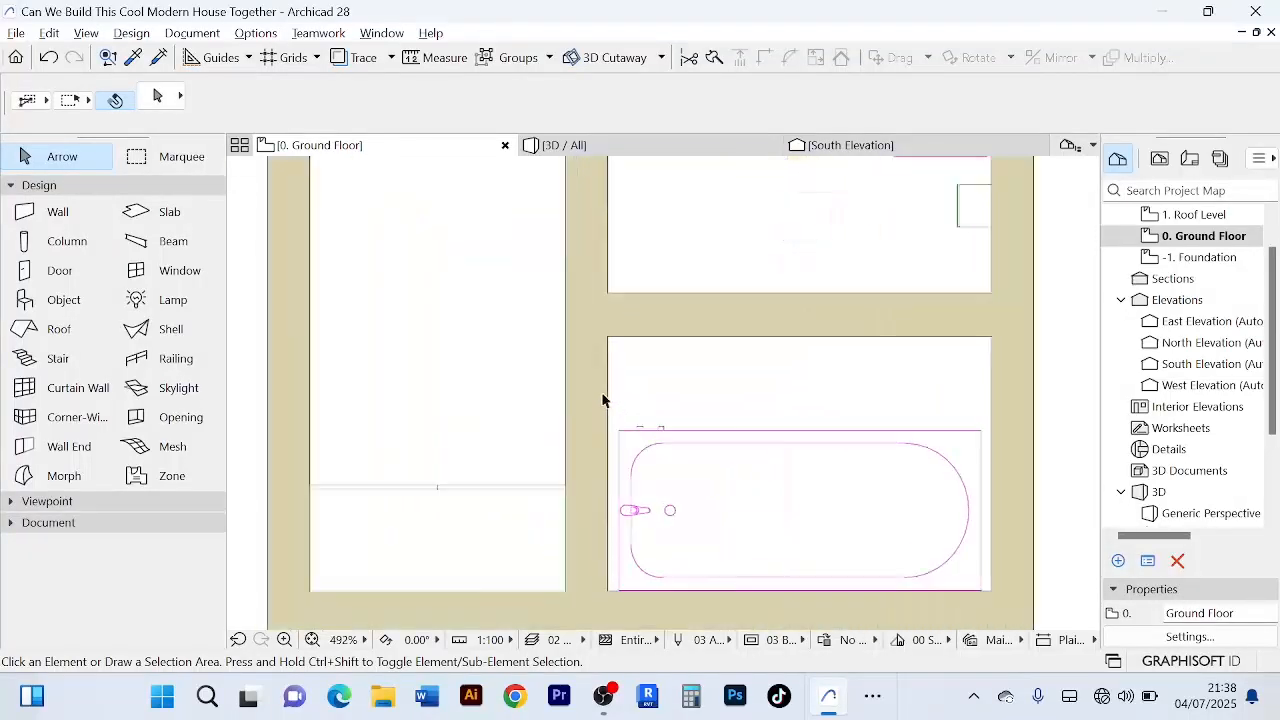
pyautogui.scroll(-4, 604, 398)
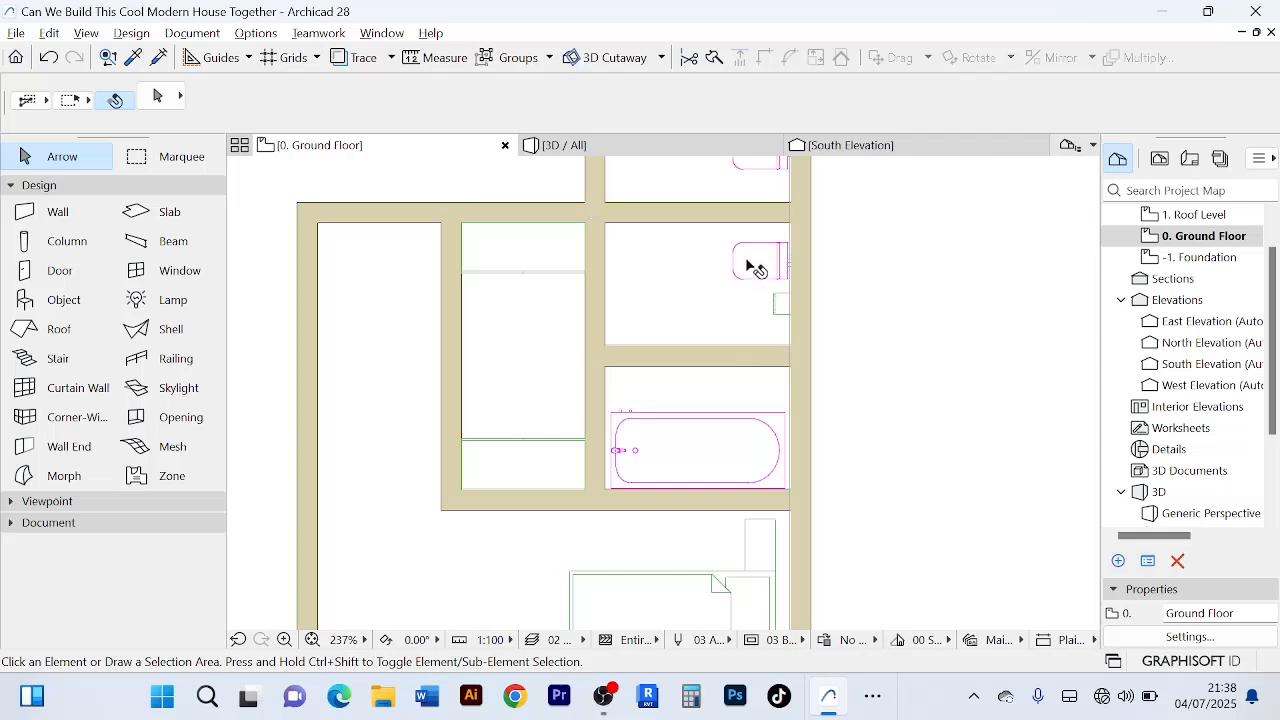
pyautogui.click(705, 362)
pyautogui.click(848, 436)
pyautogui.scroll(-3, 832, 380)
pyautogui.scroll(3, 669, 446)
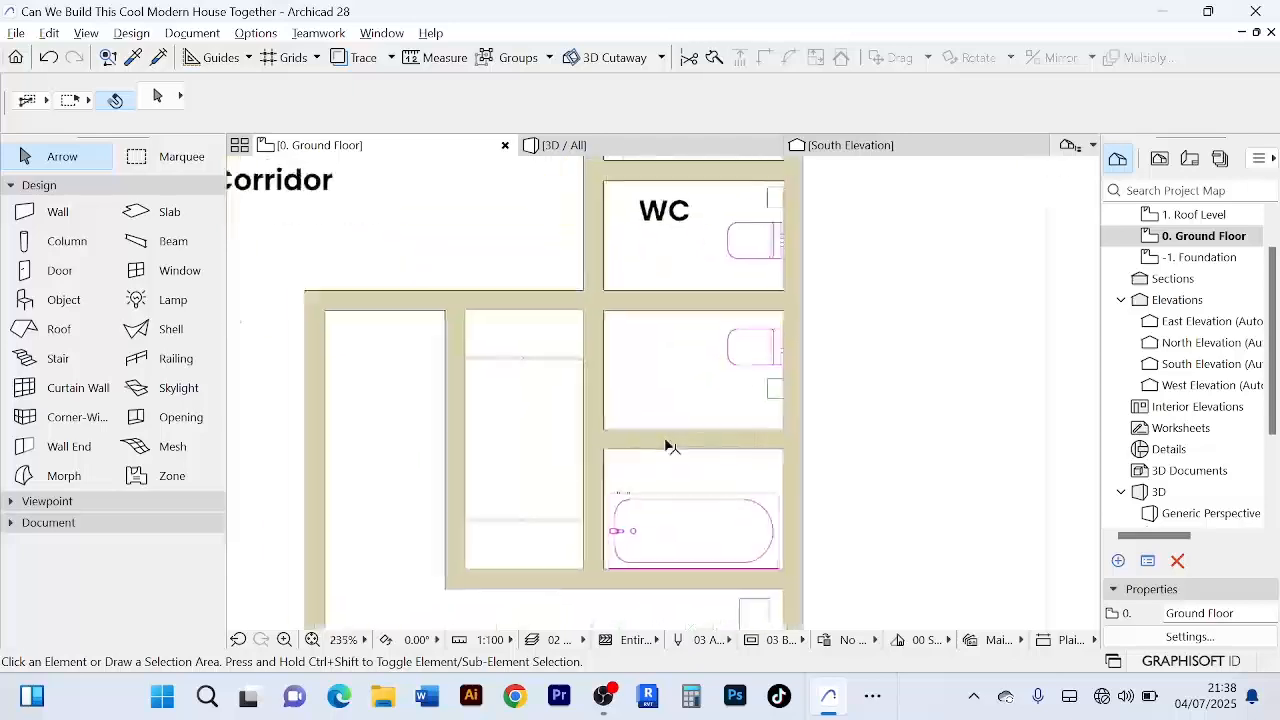
pyautogui.scroll(3, 603, 485)
pyautogui.scroll(-3, 629, 482)
pyautogui.moveTo(629, 477); pyautogui.dragTo(621, 445, button='middle')
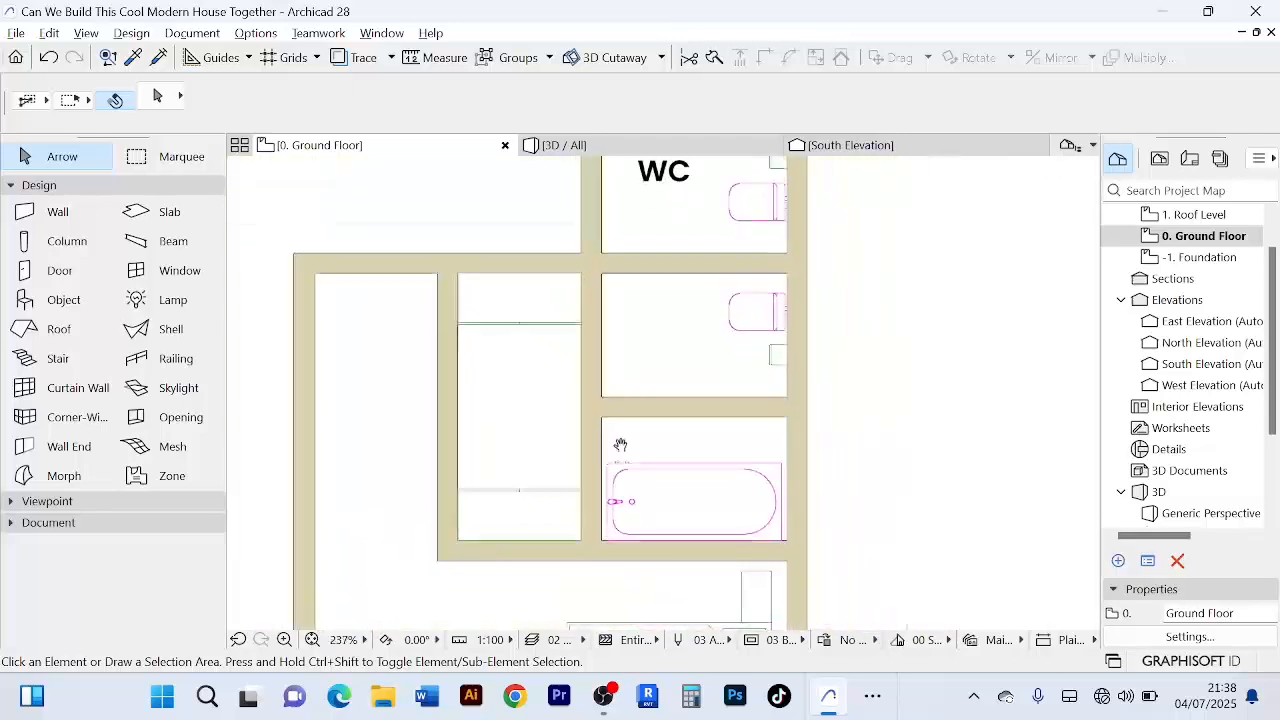
pyautogui.scroll(3, 643, 449)
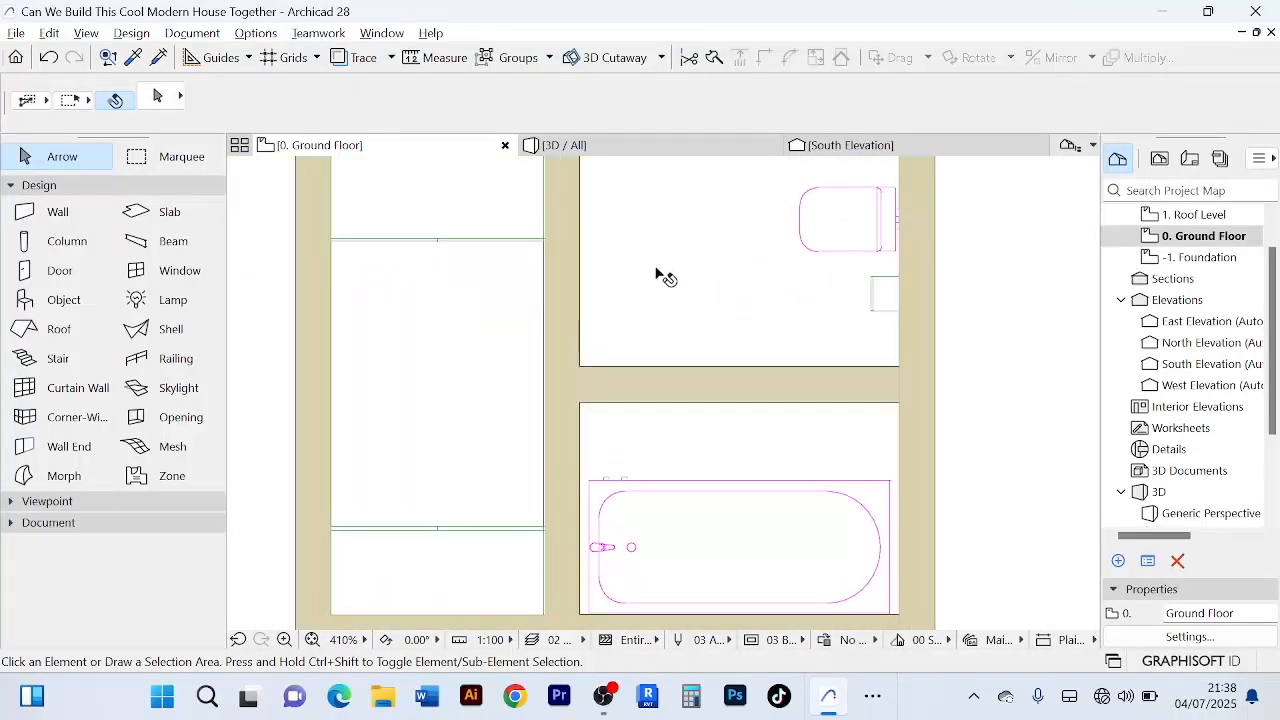
pyautogui.scroll(-3, 662, 276)
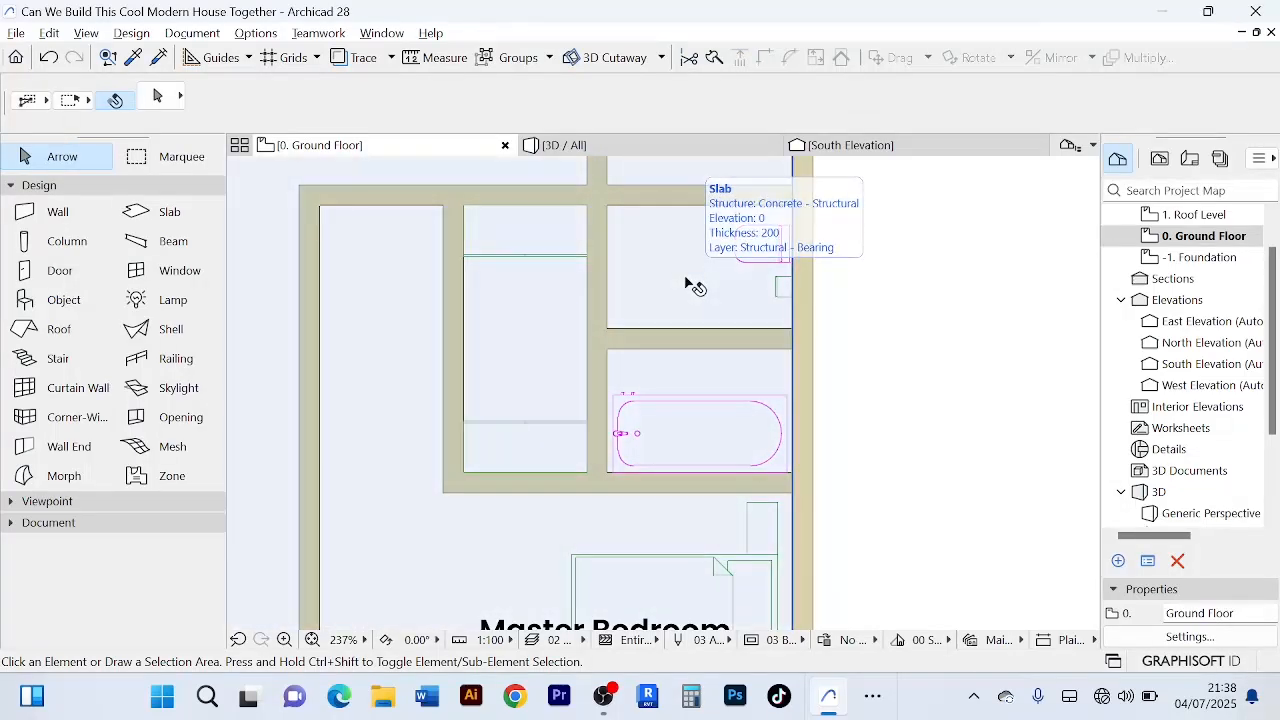
# - Review the ground-floor plan from the master bedroom and WCs to the kitchen and laundry
pyautogui.scroll(-3, 953, 390)
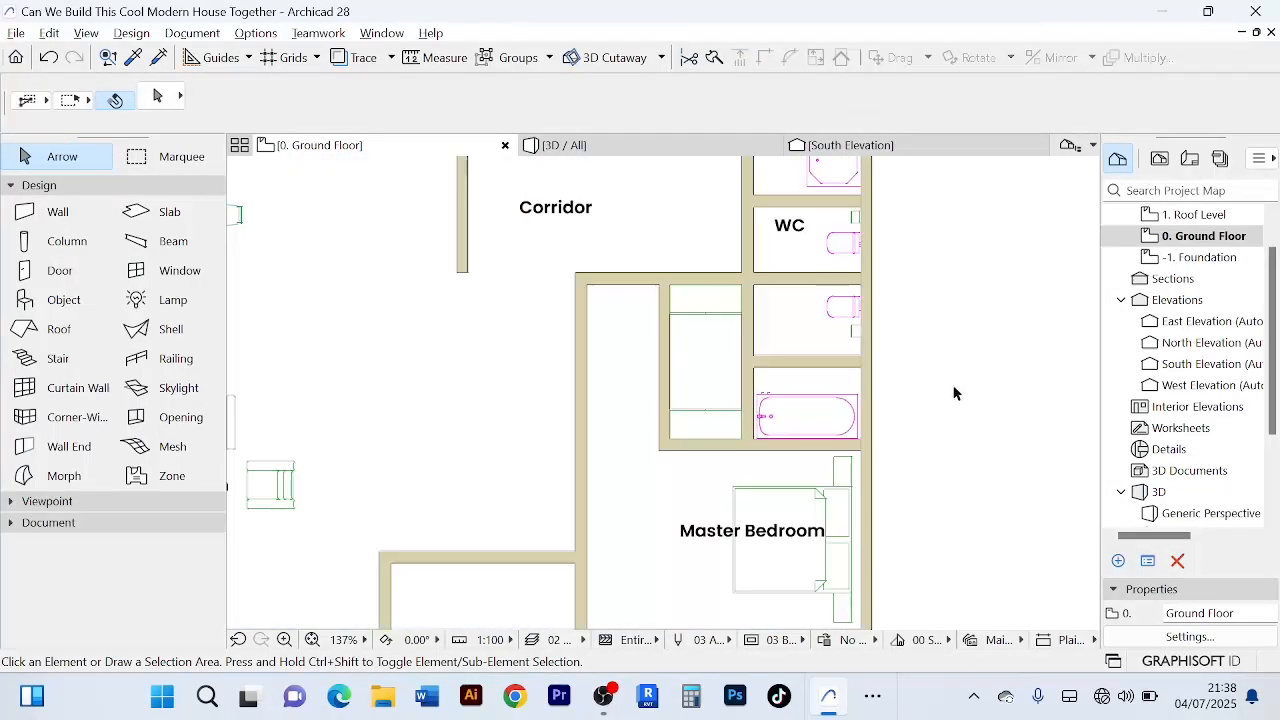
pyautogui.scroll(3, 770, 373)
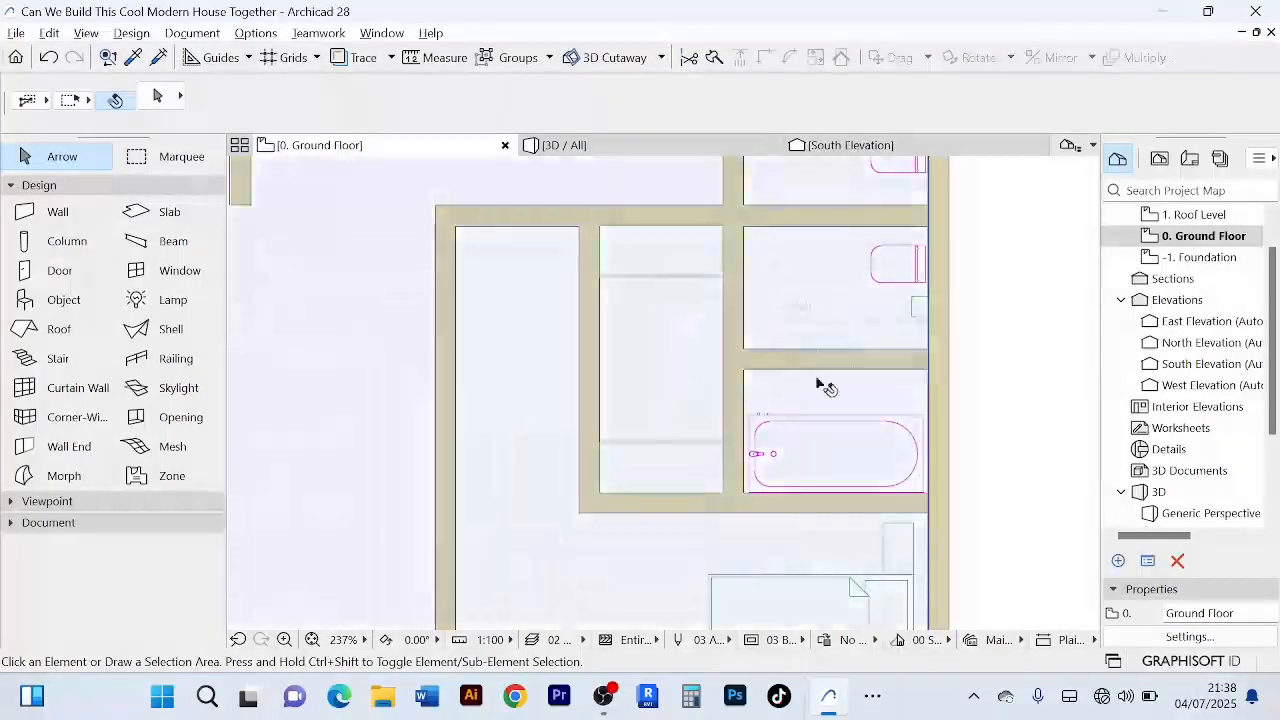
pyautogui.scroll(-3, 821, 386)
pyautogui.scroll(-5, 821, 386)
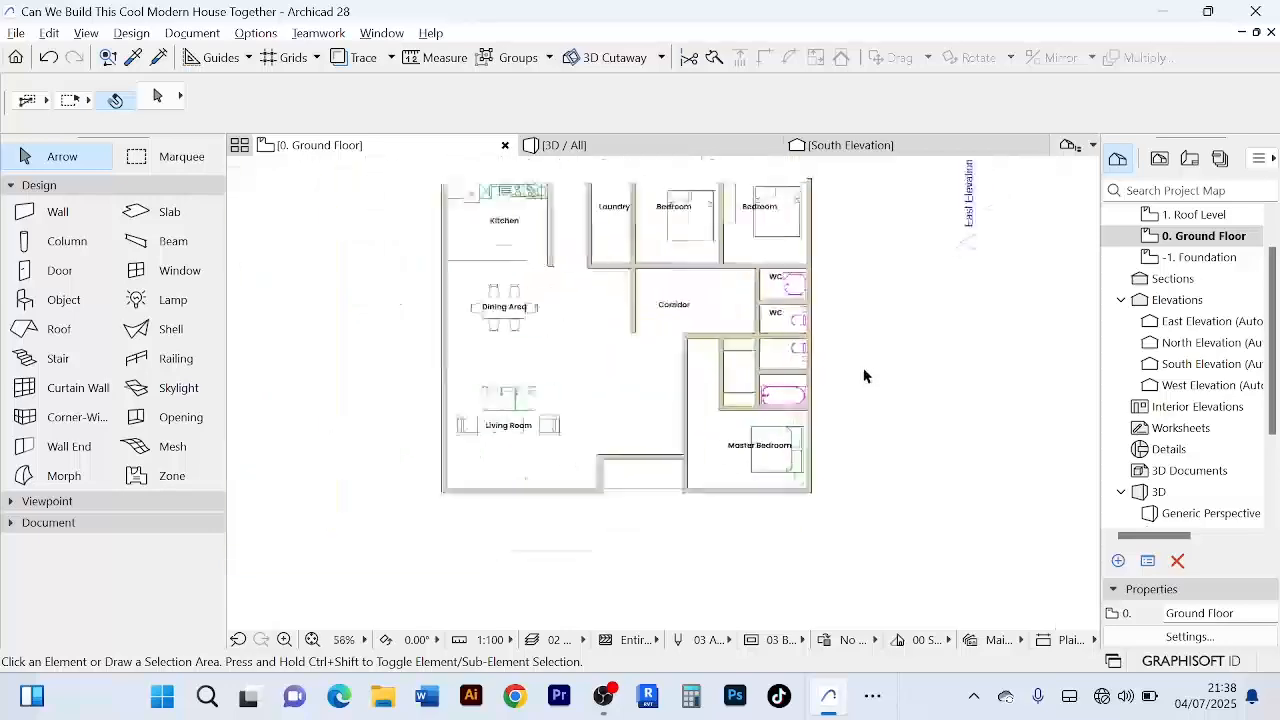
pyautogui.scroll(3, 878, 394)
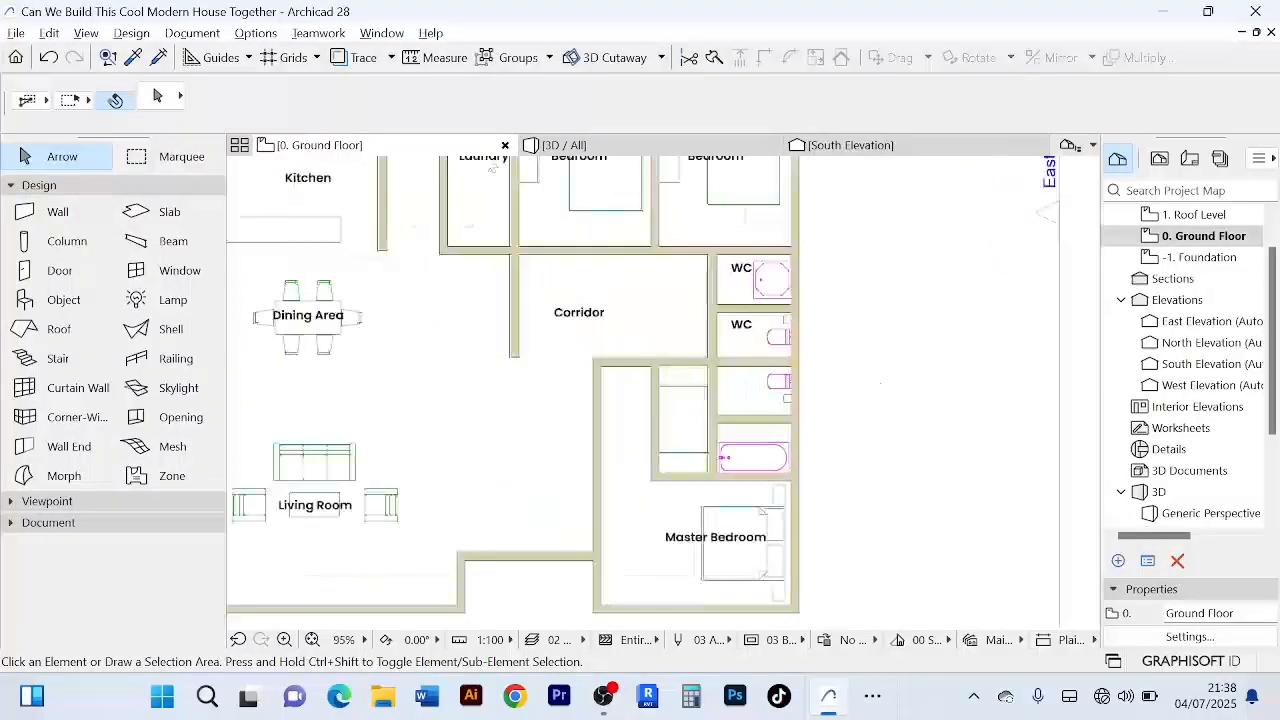
pyautogui.scroll(3, 680, 226)
pyautogui.scroll(-3, 680, 226)
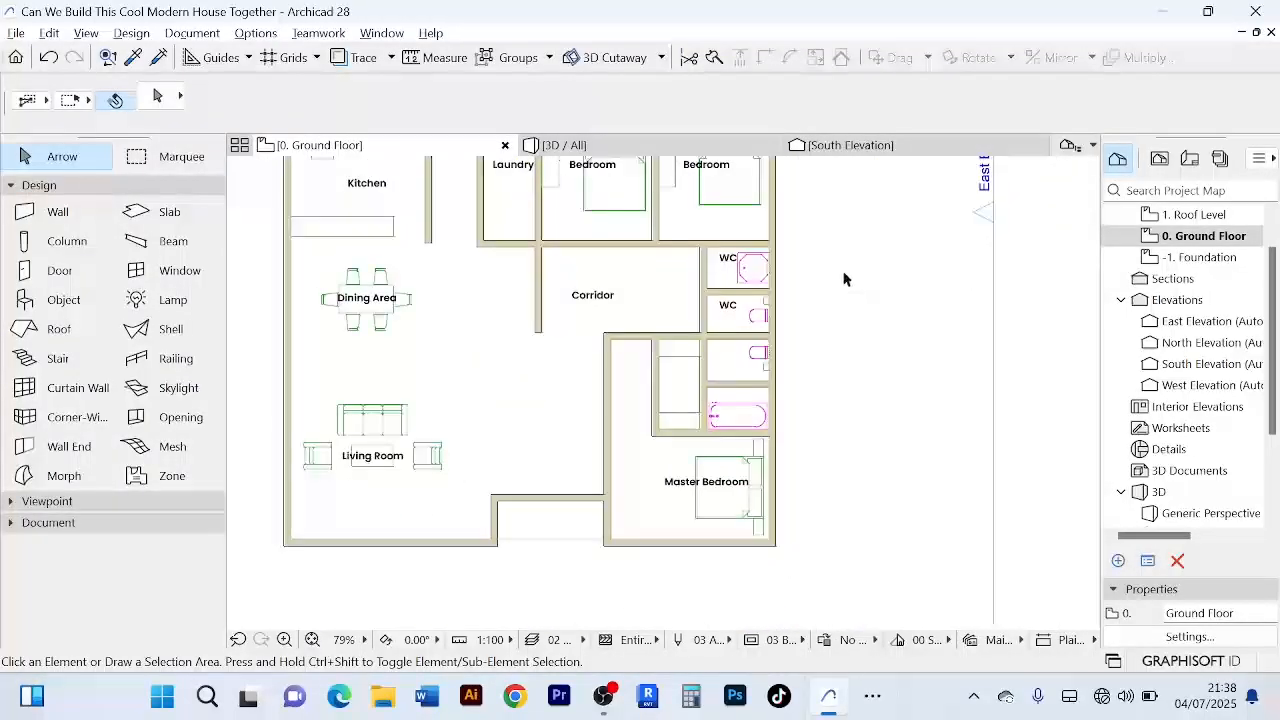
pyautogui.scroll(3, 746, 297)
pyautogui.scroll(-3, 670, 344)
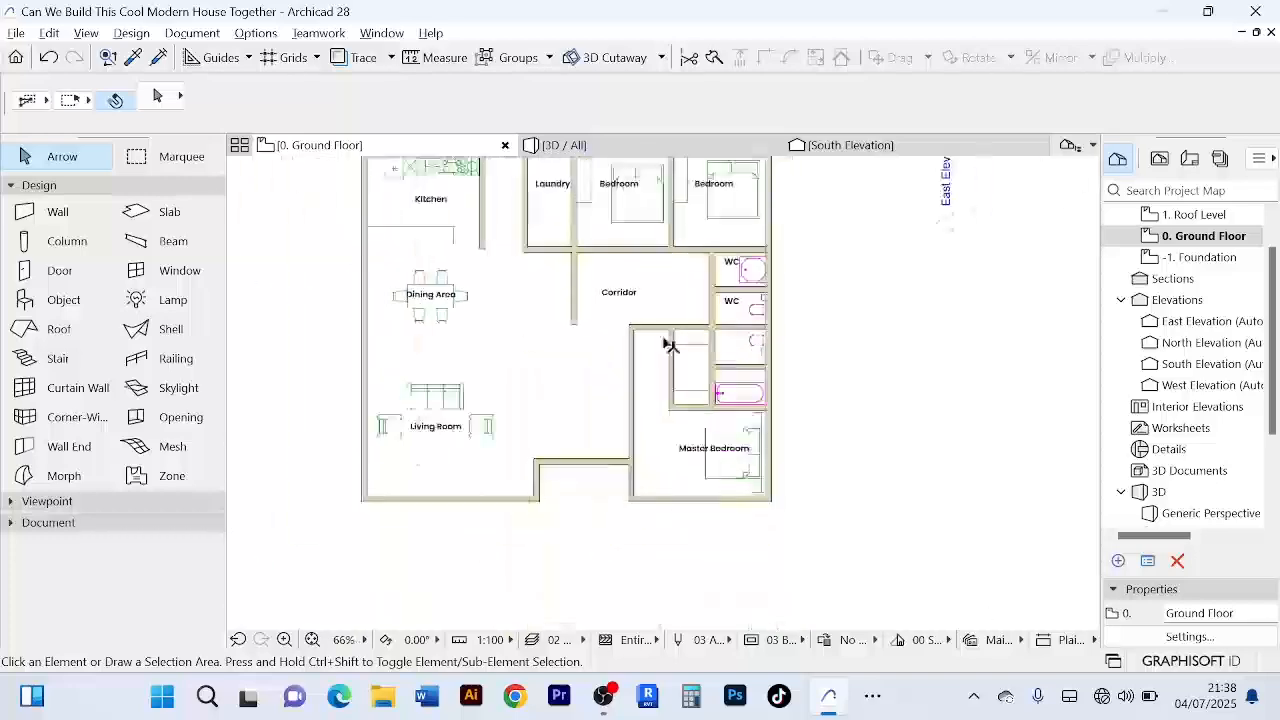
pyautogui.scroll(2, 551, 286)
pyautogui.scroll(-2, 534, 286)
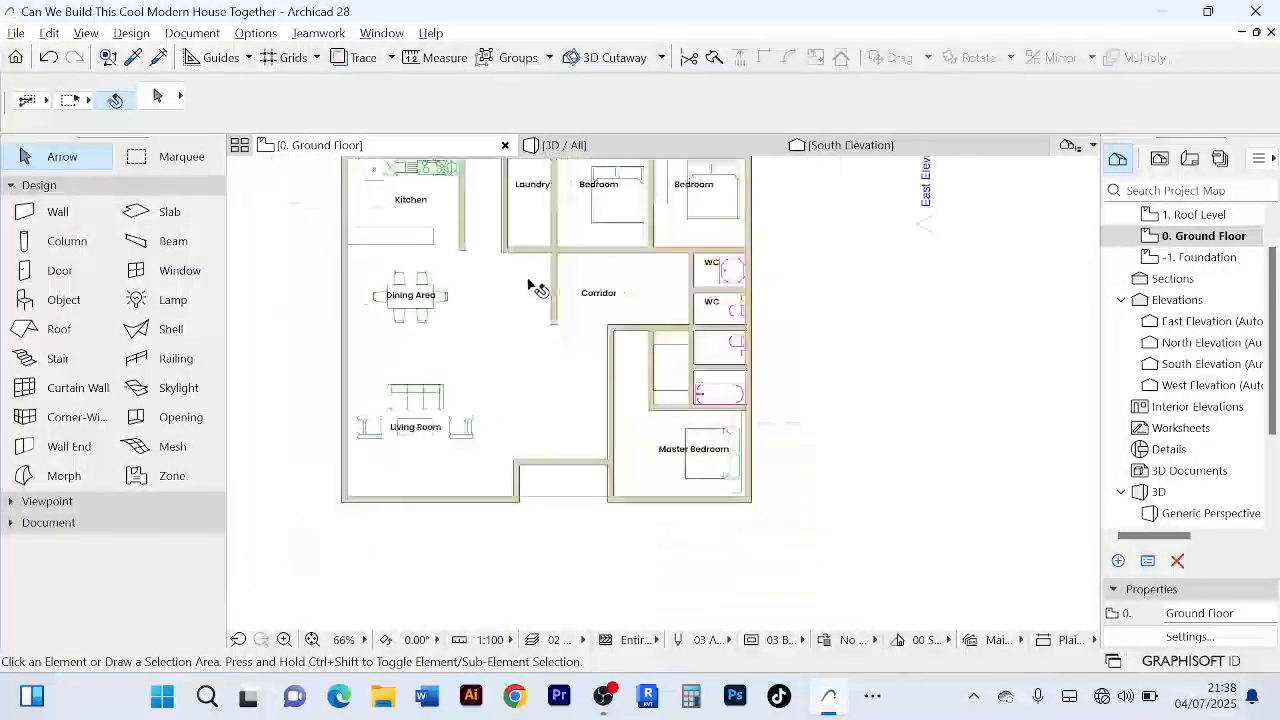
pyautogui.scroll(3, 536, 280)
pyautogui.scroll(-2, 538, 272)
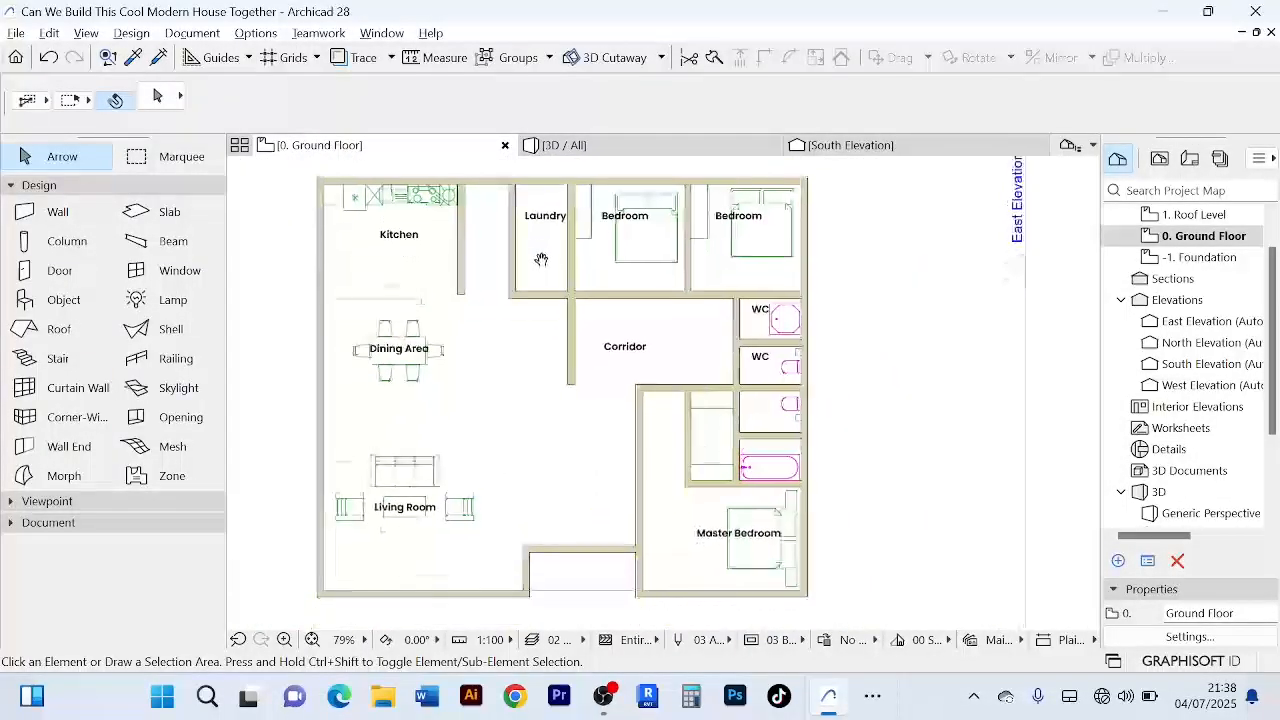
# - Open the object default settings, search the library for "wash" and browse the washer models
pyautogui.doubleClick(64, 300)
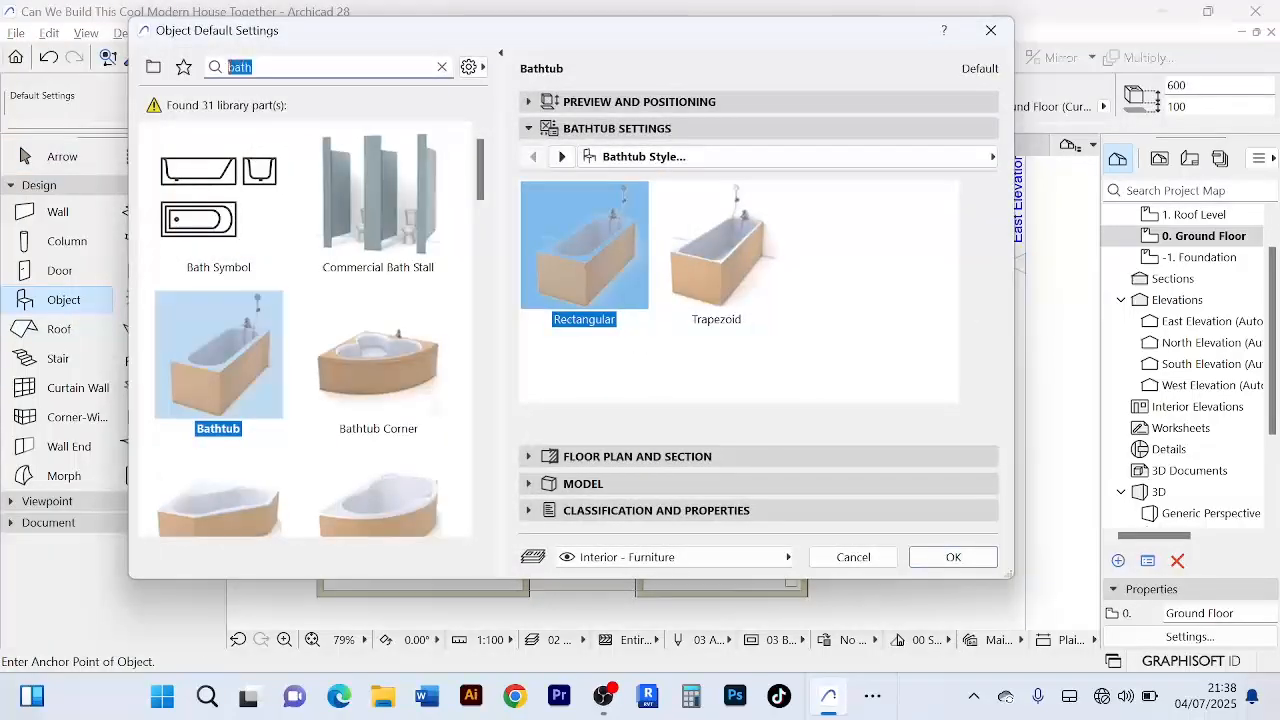
pyautogui.write('wa')
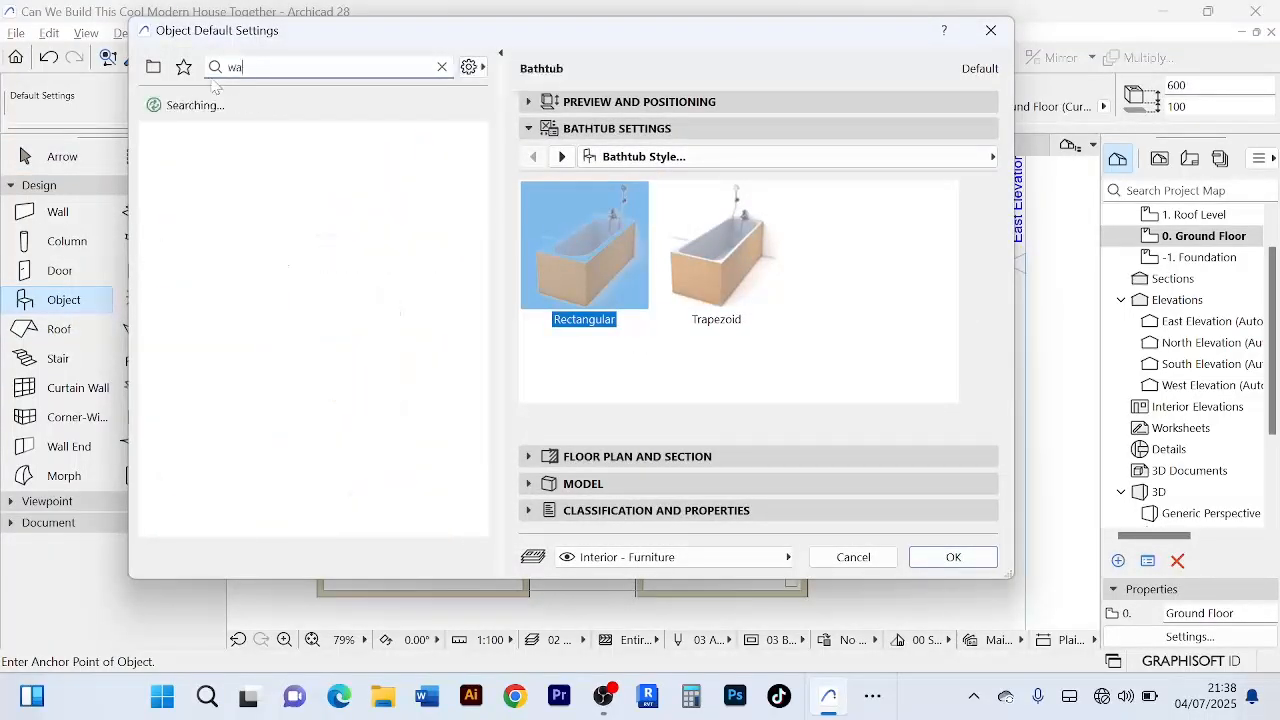
pyautogui.write('sh')
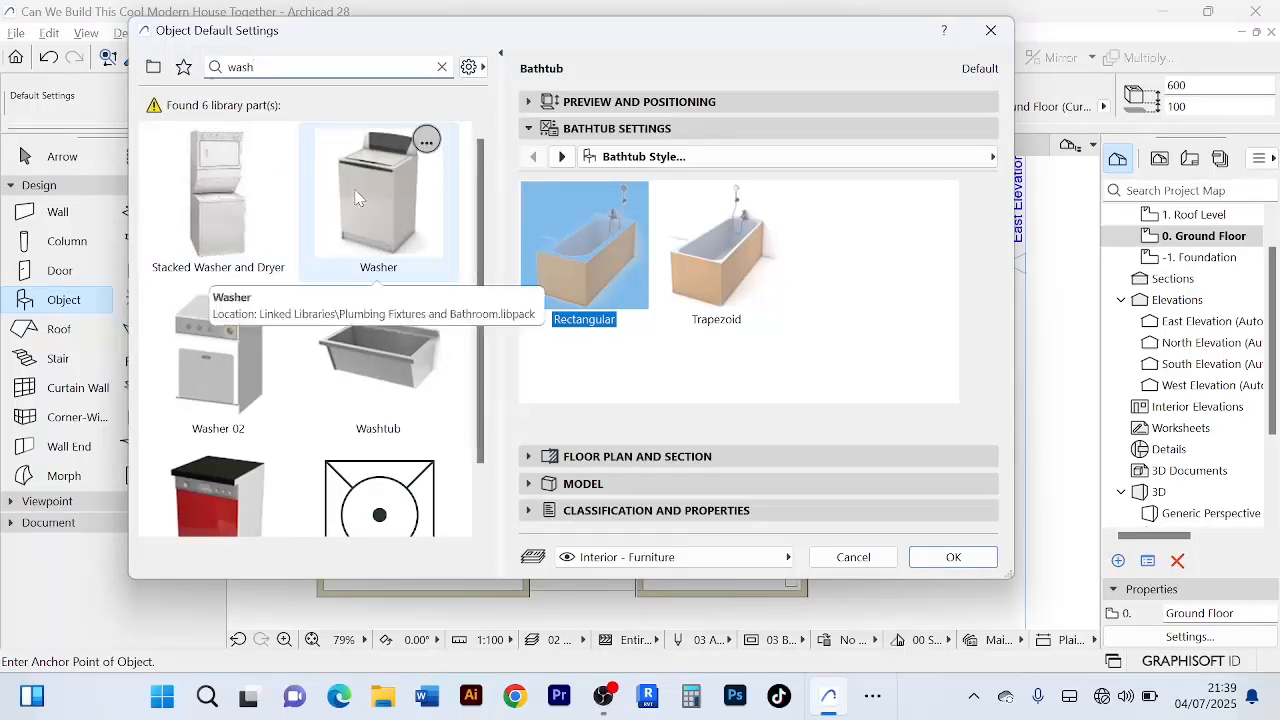
pyautogui.scroll(-1, 385, 330)
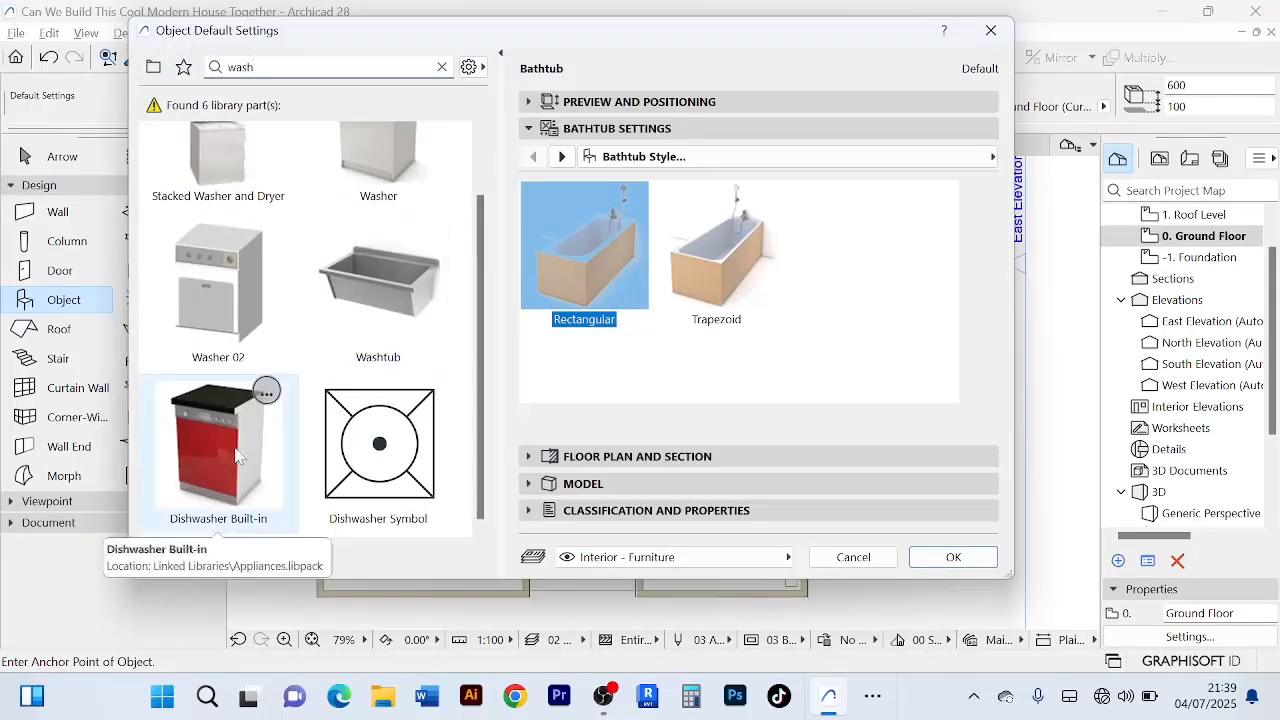
pyautogui.scroll(1, 374, 214)
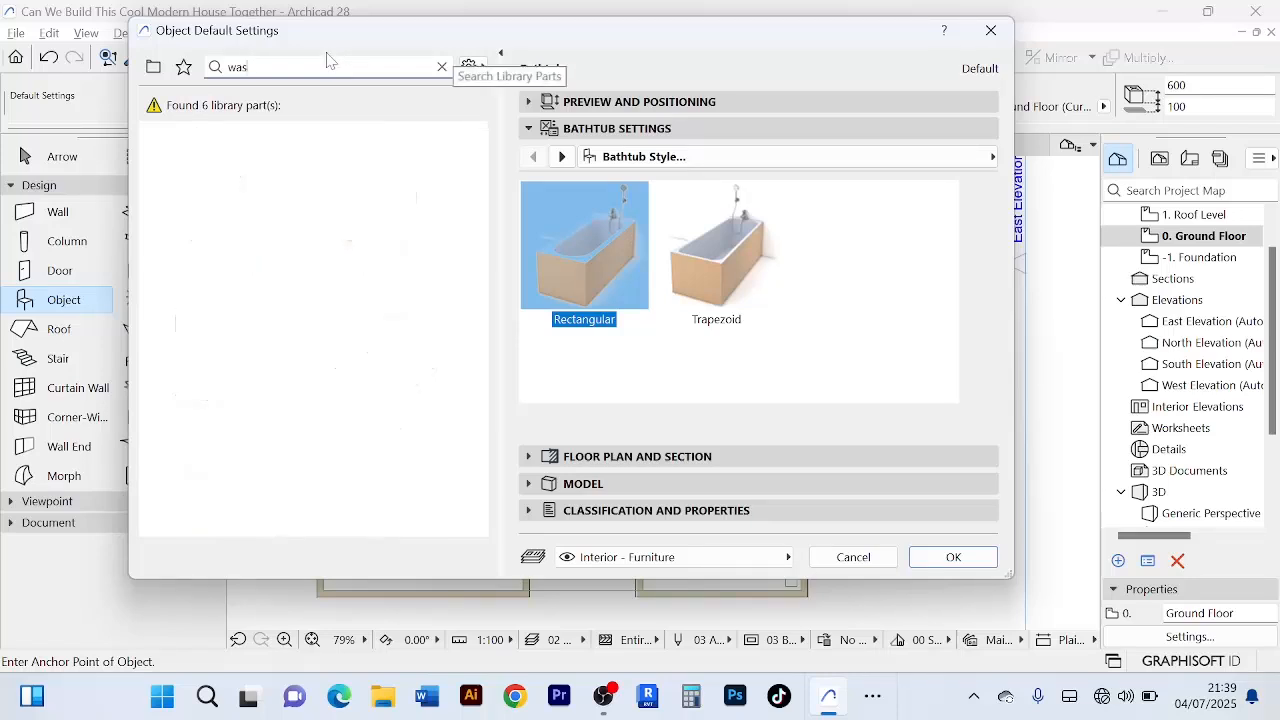
# - Search the object library for "machi" instead
pyautogui.press('BackSpace')
pyautogui.press('BackSpace')
pyautogui.press('BackSpace')
pyautogui.press('BackSpace')
pyautogui.write('machi')
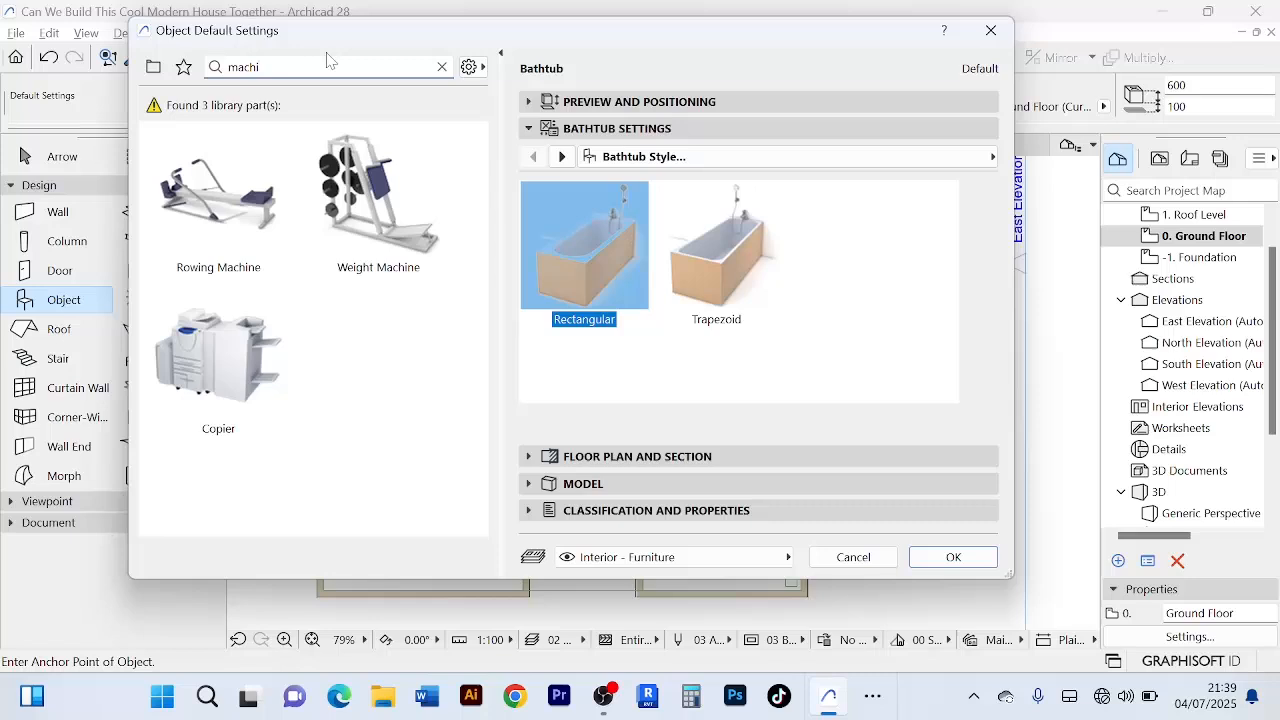
# - Replace the library search term with "washing"
pyautogui.press('BackSpace')
pyautogui.press('BackSpace')
pyautogui.press('BackSpace')
pyautogui.press('BackSpace')
pyautogui.press('BackSpace')
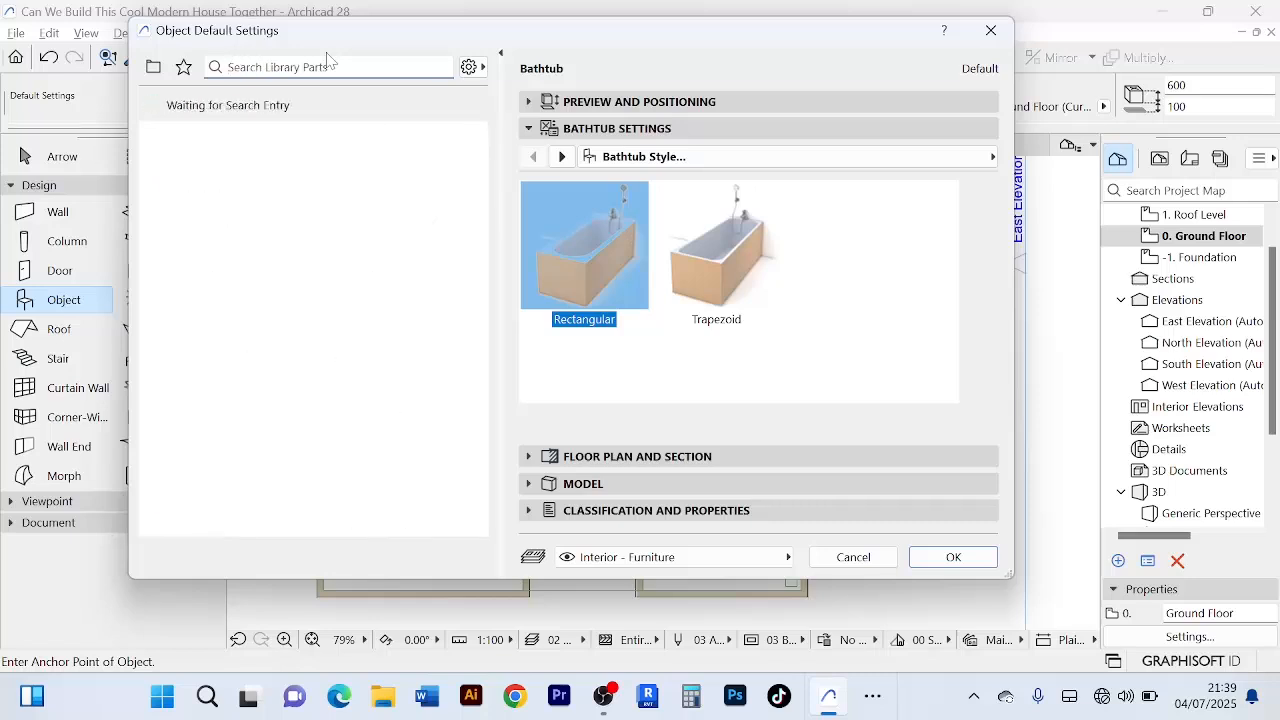
pyautogui.write('washing')
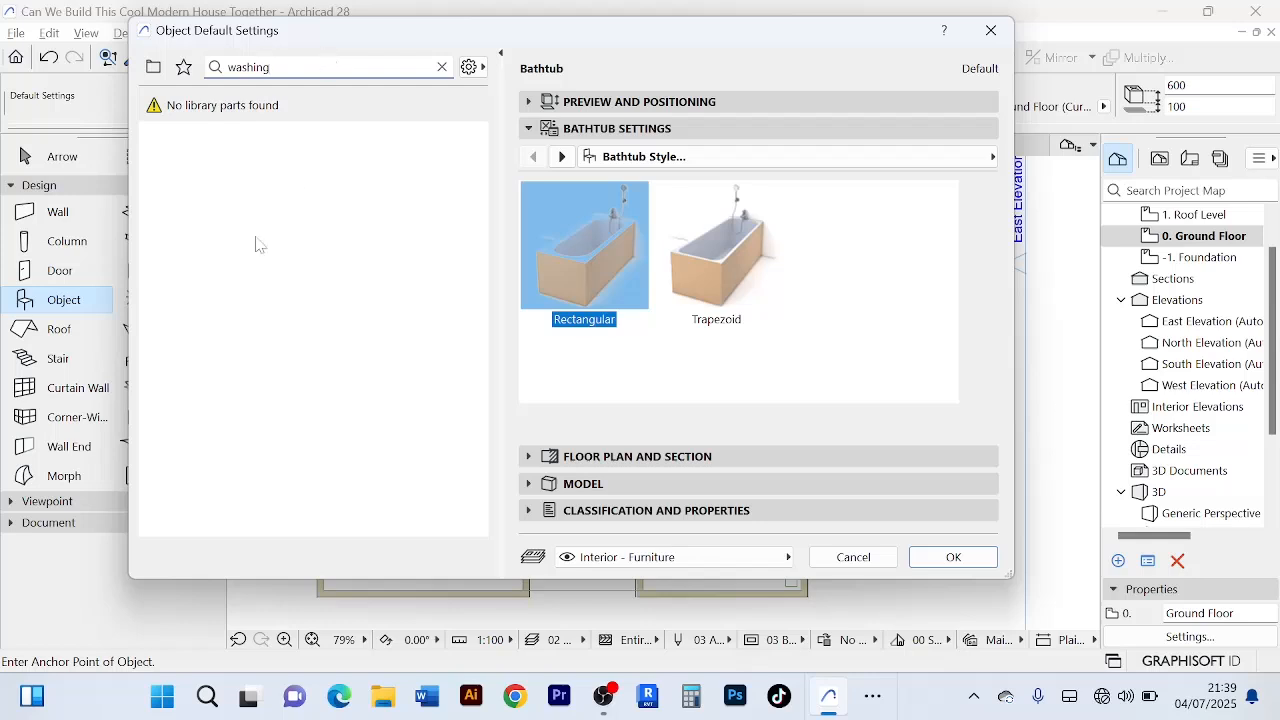
# - Search the object library for "wash", choose the Washer model and place it in the lower part of the laundry
pyautogui.press('BackSpace')
pyautogui.press('BackSpace')
pyautogui.press('BackSpace')
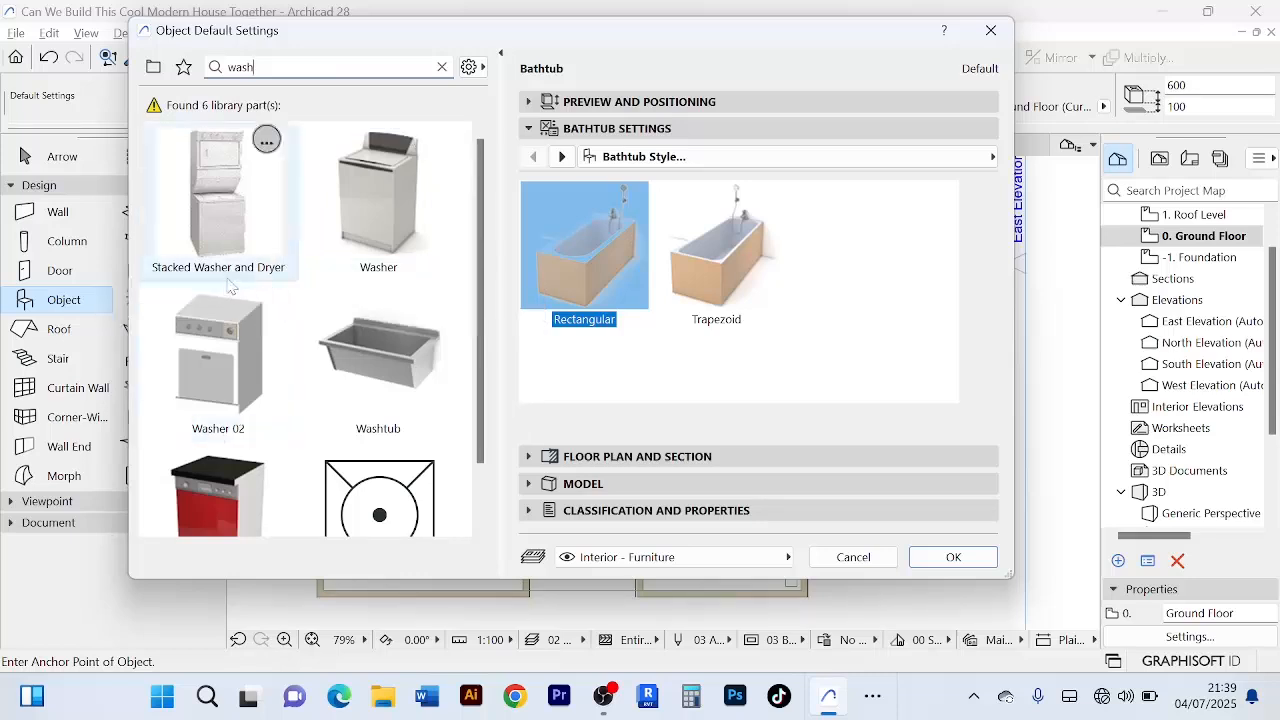
pyautogui.click(385, 222)
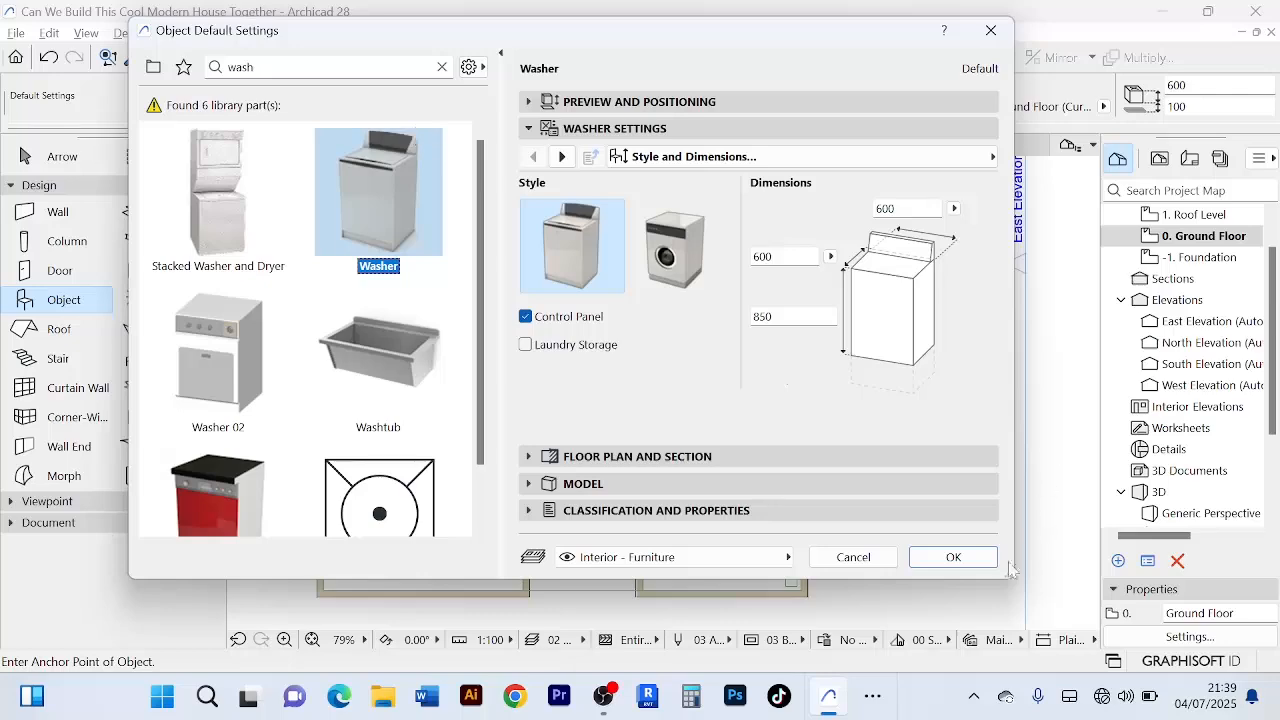
pyautogui.click(950, 557)
pyautogui.scroll(2, 584, 264)
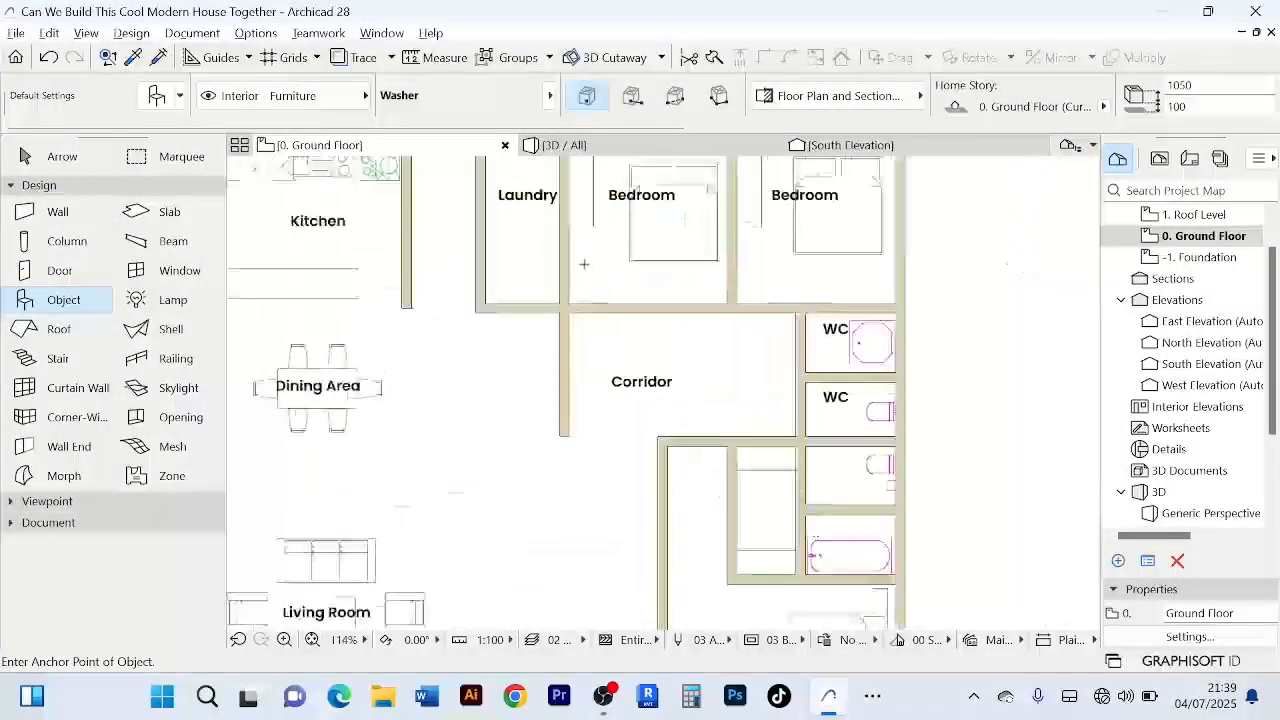
pyautogui.scroll(-3, 570, 290)
pyautogui.scroll(4, 532, 325)
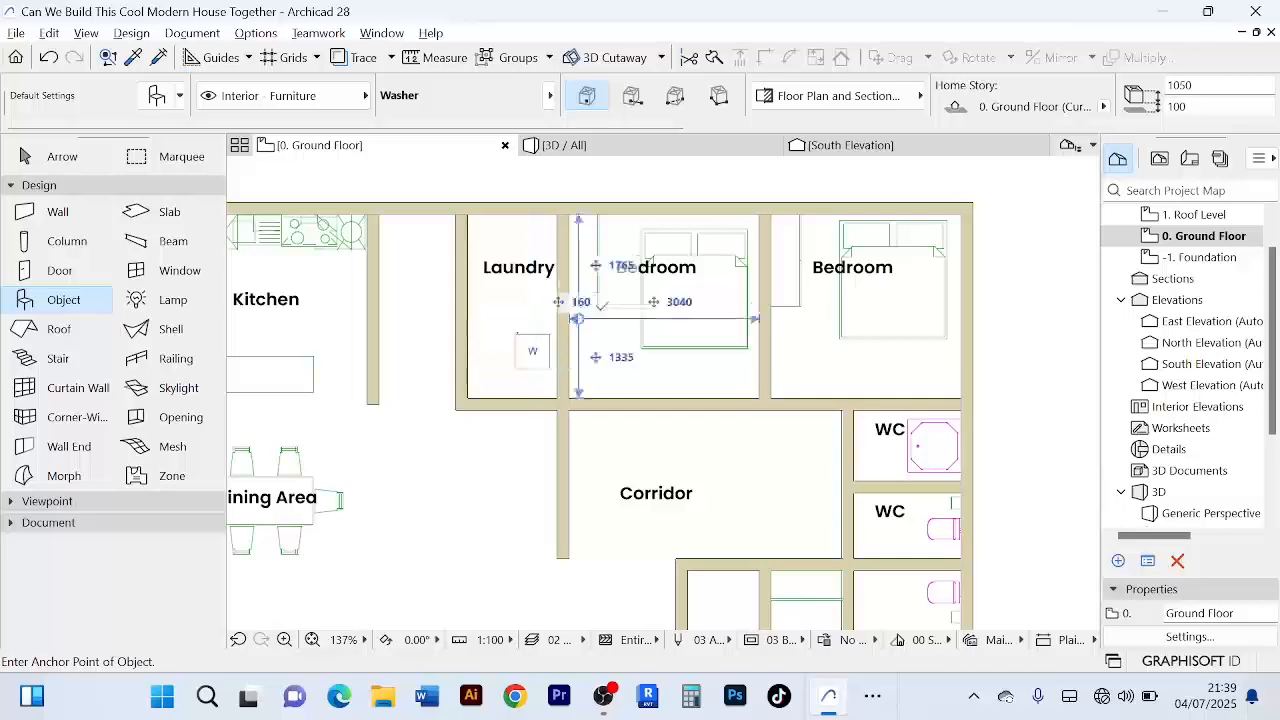
pyautogui.click(62, 157)
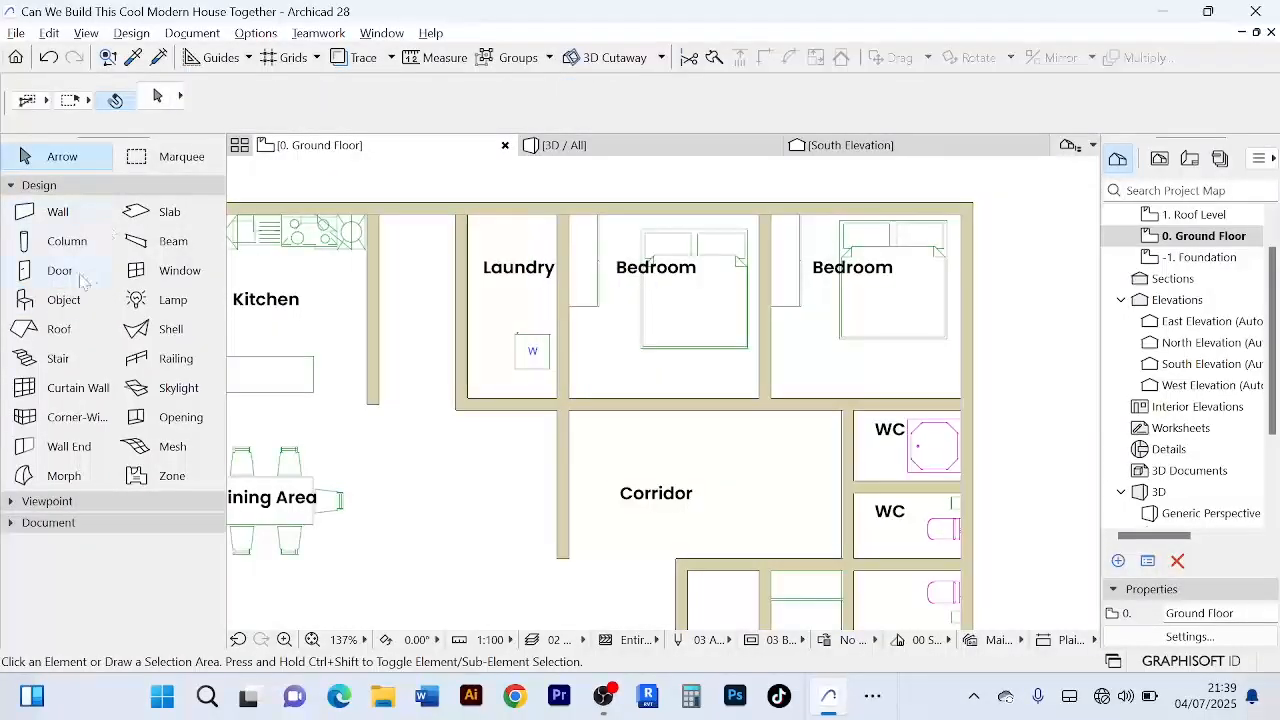
# - Search the object library for "dry", choose the Clothes Dryer and place it above the washer in the laundry
pyautogui.doubleClick(64, 300)
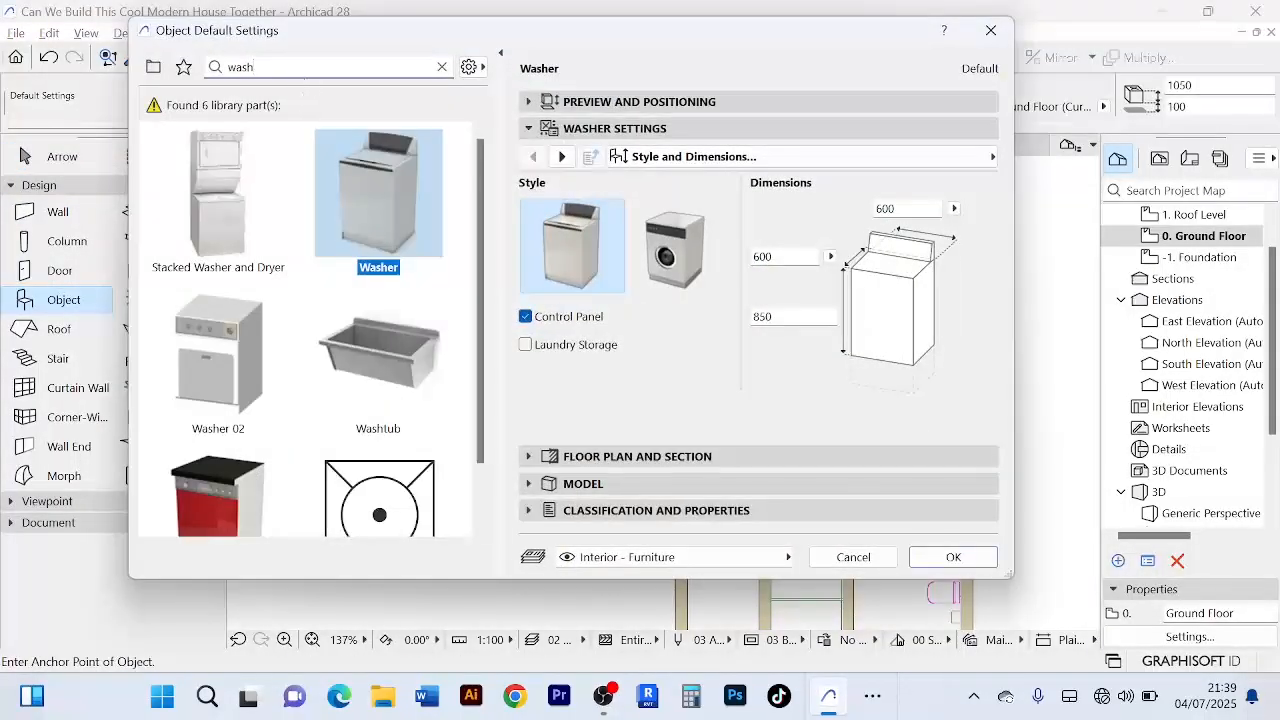
pyautogui.moveTo(257, 67); pyautogui.dragTo(226, 67)
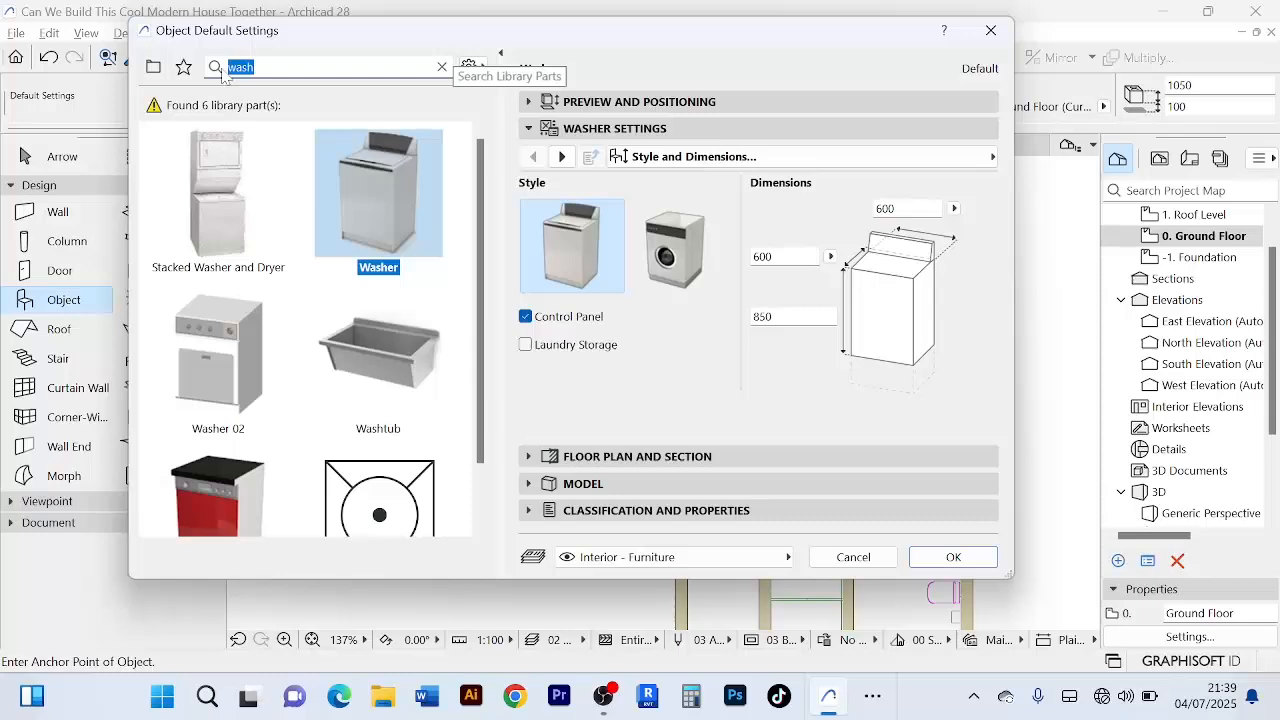
pyautogui.write('dry')
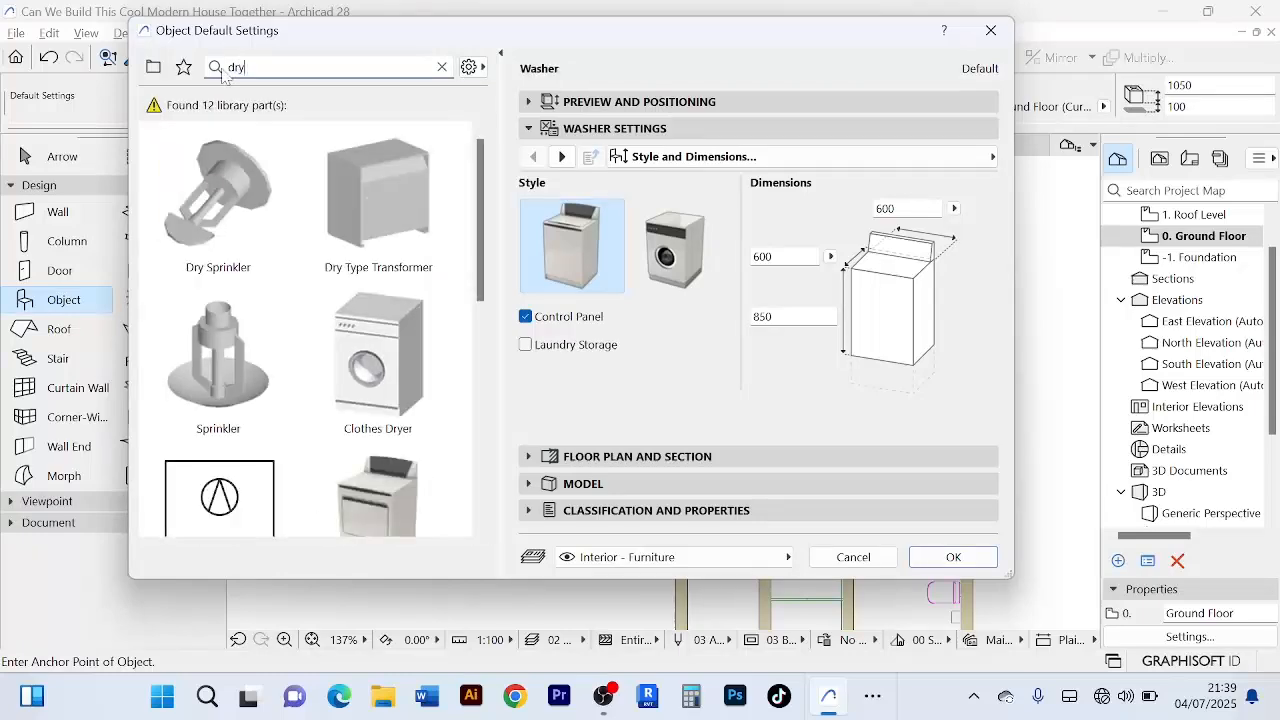
pyautogui.click(391, 374)
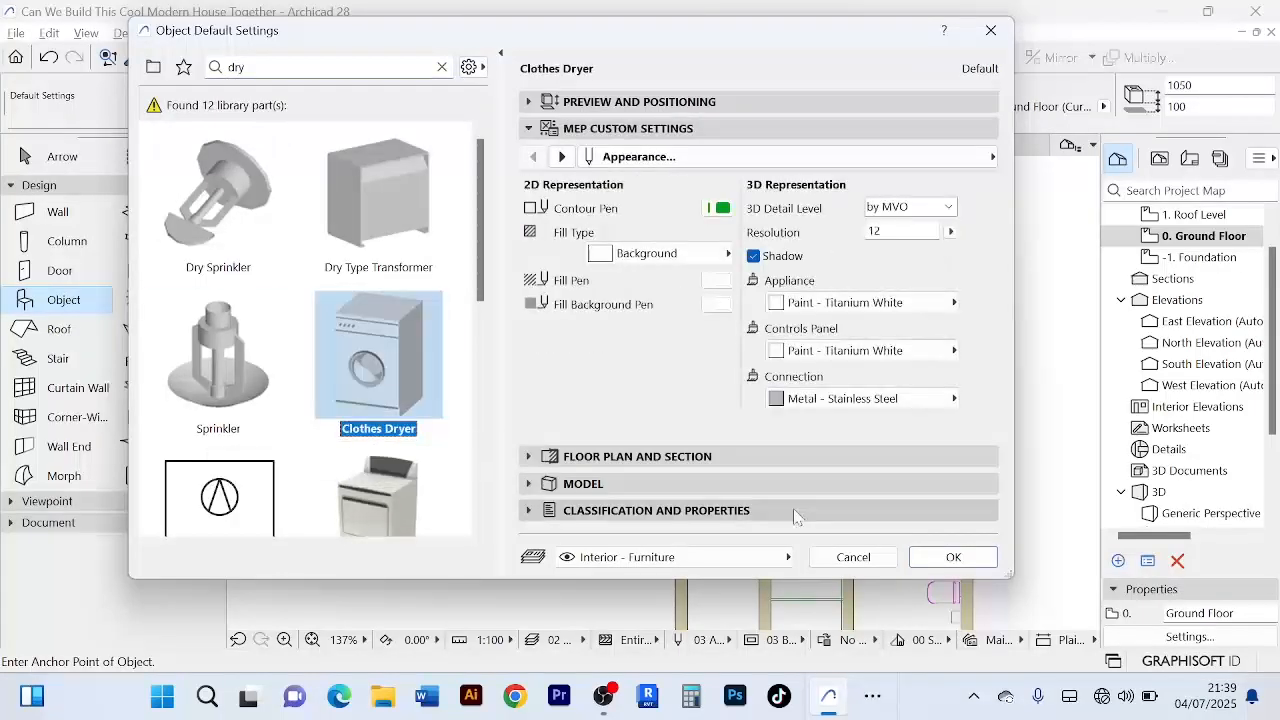
pyautogui.click(953, 557)
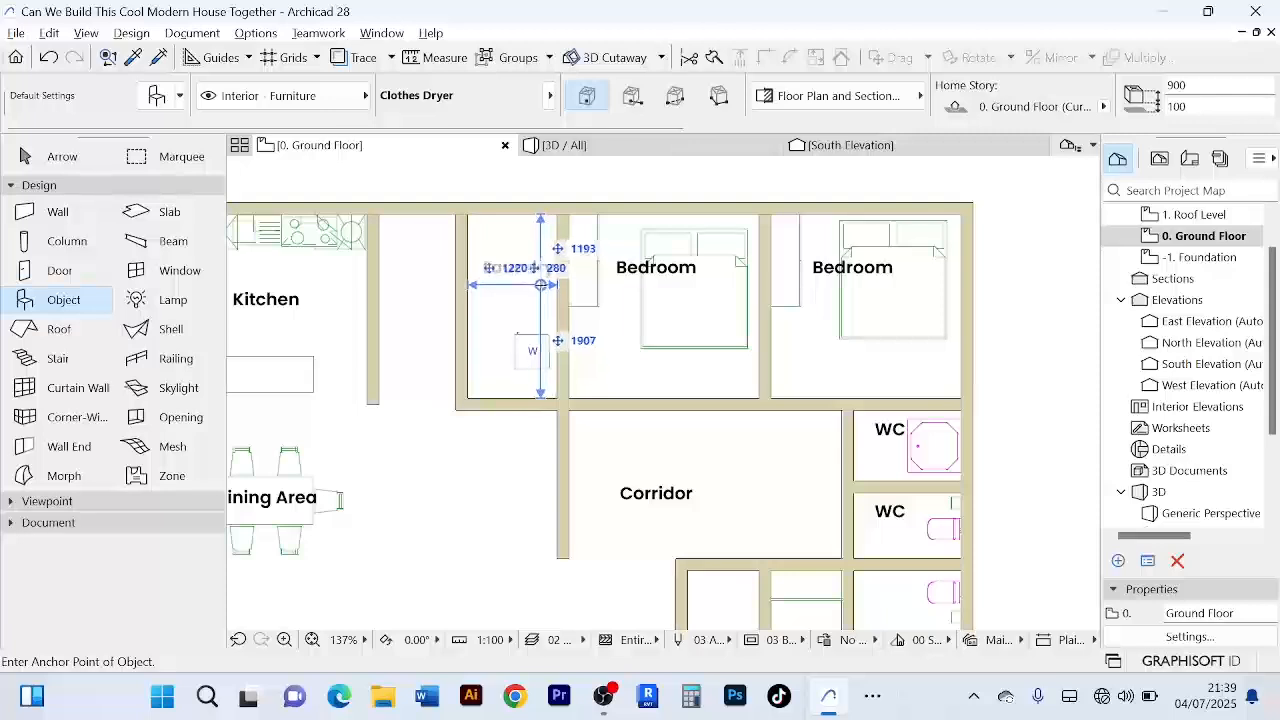
pyautogui.click(538, 290)
pyautogui.click(62, 157)
# - Move the clothes dryer off the laundry–bedroom wall so it sits fully inside the laundry, above the washer
pyautogui.scroll(4, 405, 283)
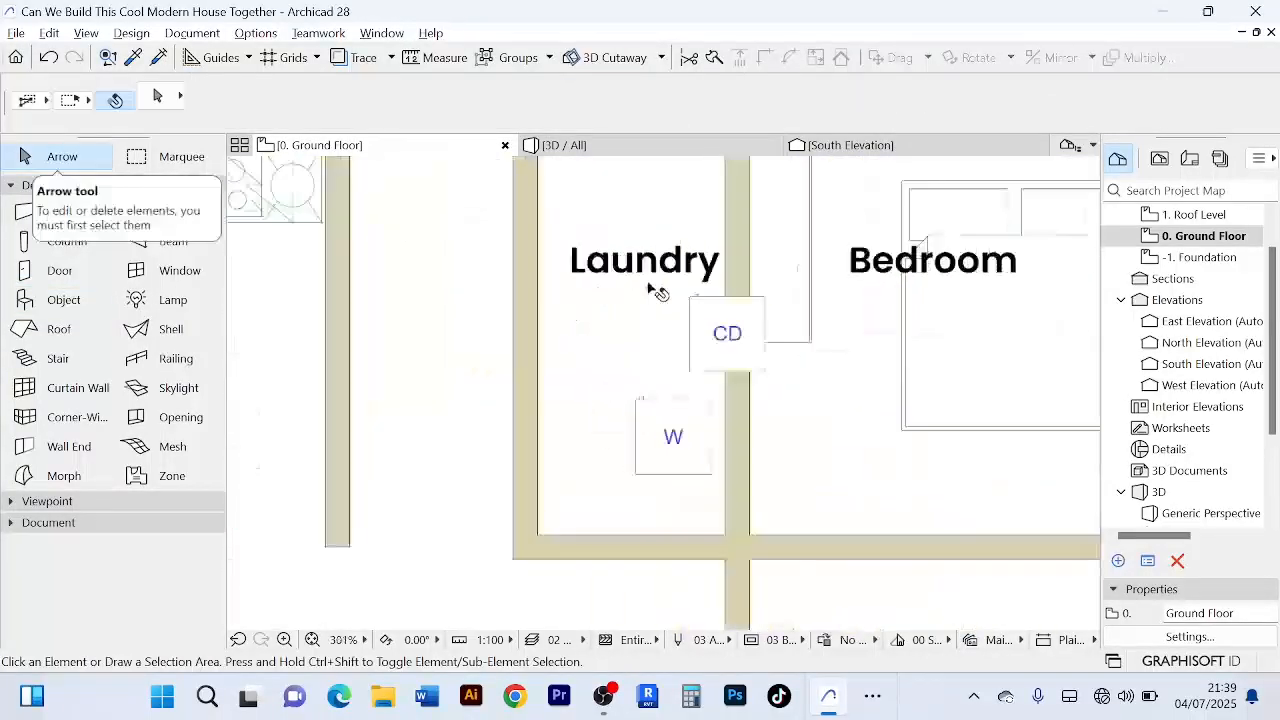
pyautogui.scroll(1, 655, 290)
pyautogui.click(747, 328)
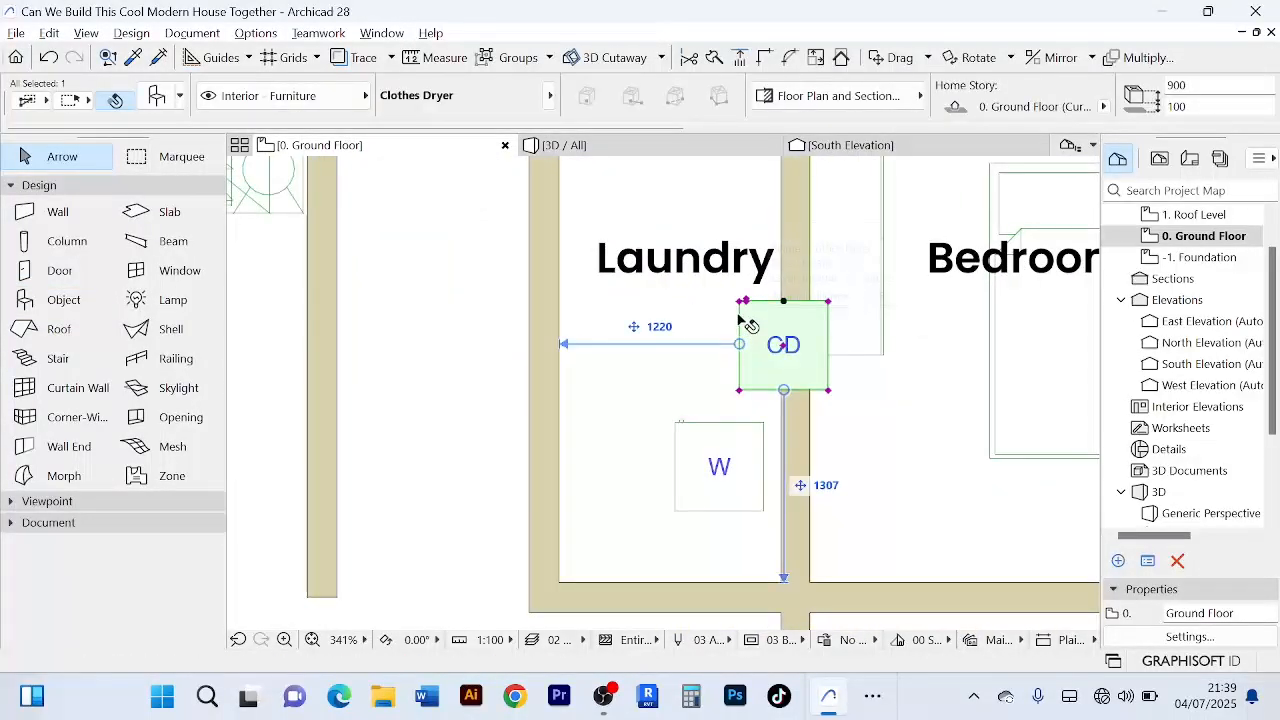
pyautogui.hotkey('ctrl', 'd')
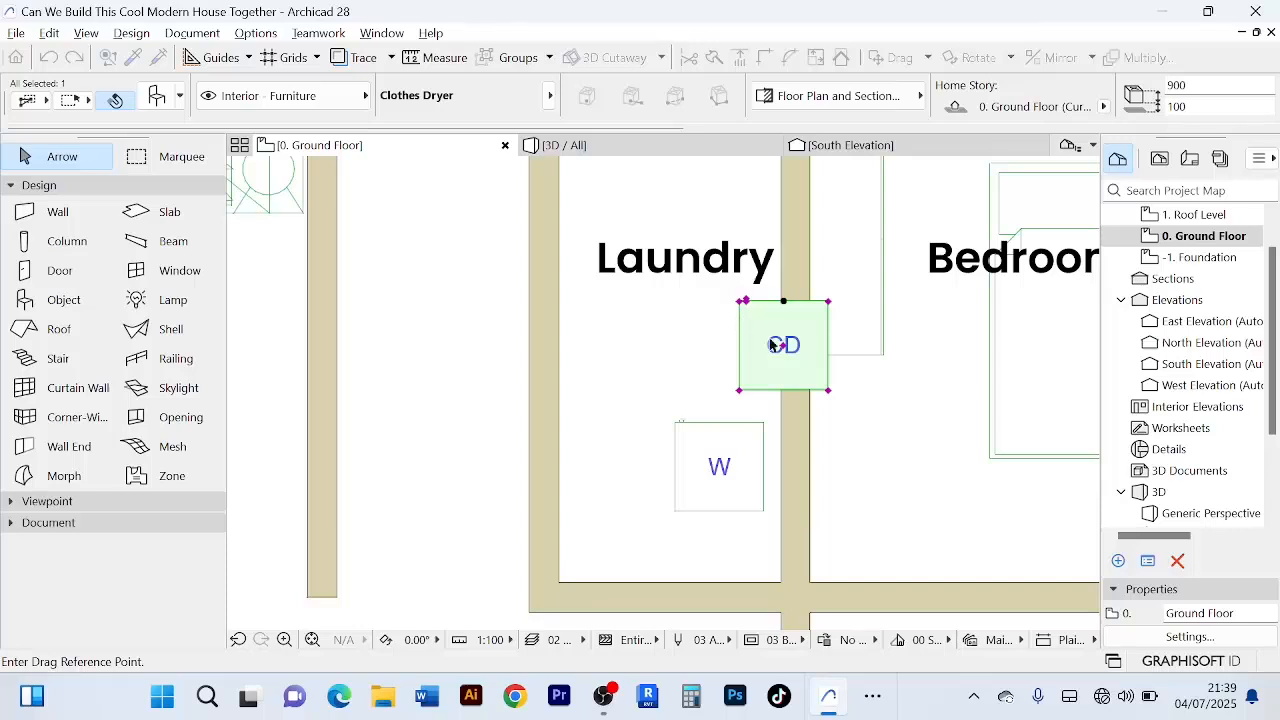
pyautogui.click(772, 344)
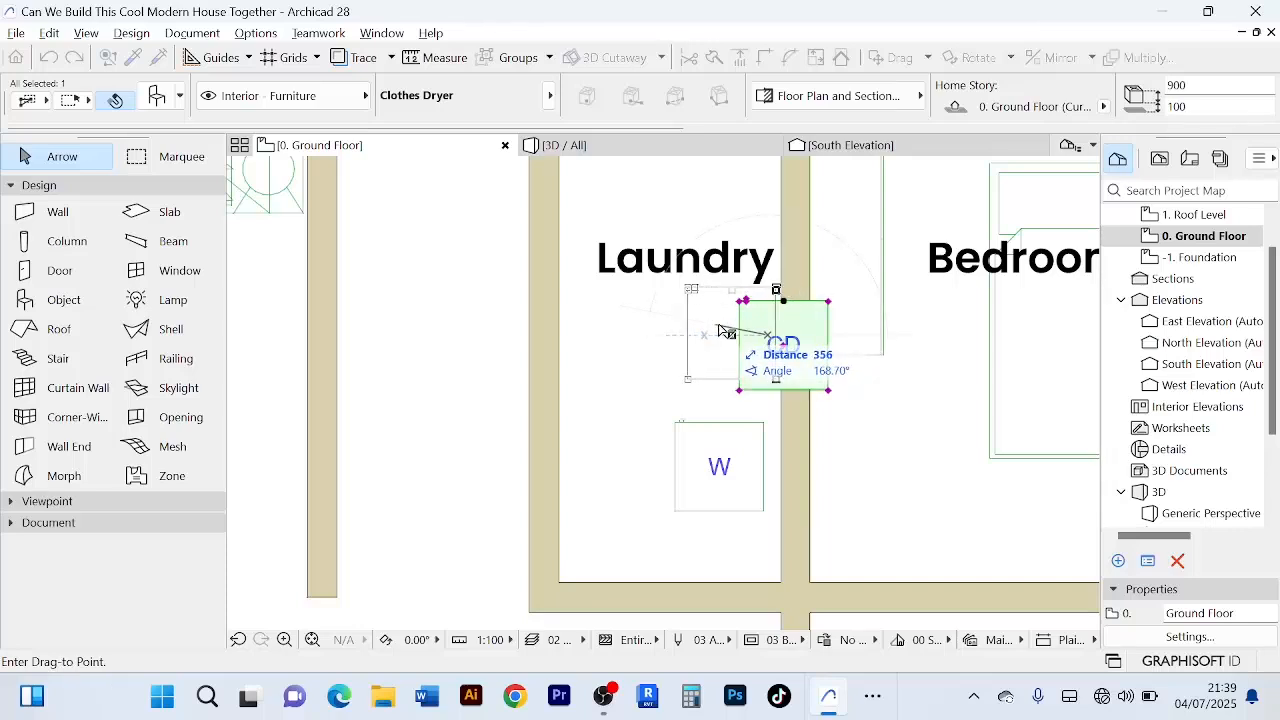
pyautogui.click(726, 332)
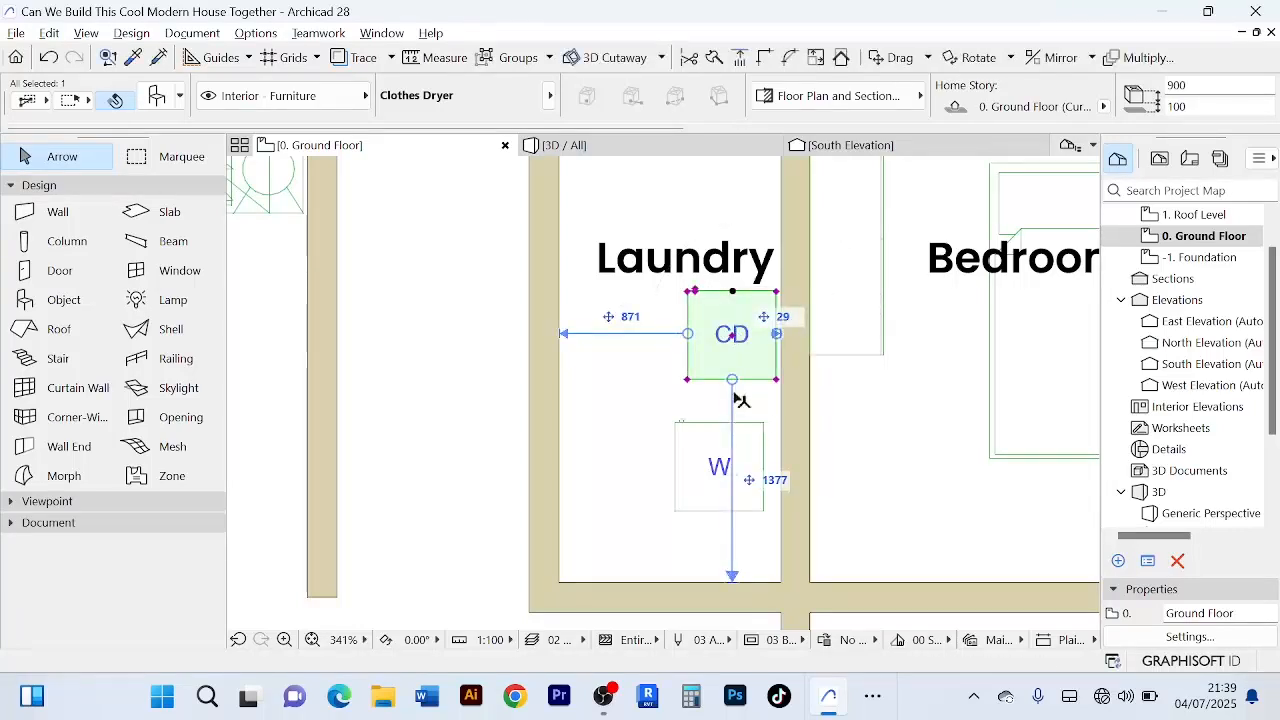
# - Rotate the clothes dryer 90° counter-clockwise about the midpoint of its upper edge
pyautogui.hotkey('ctrl', 'e')
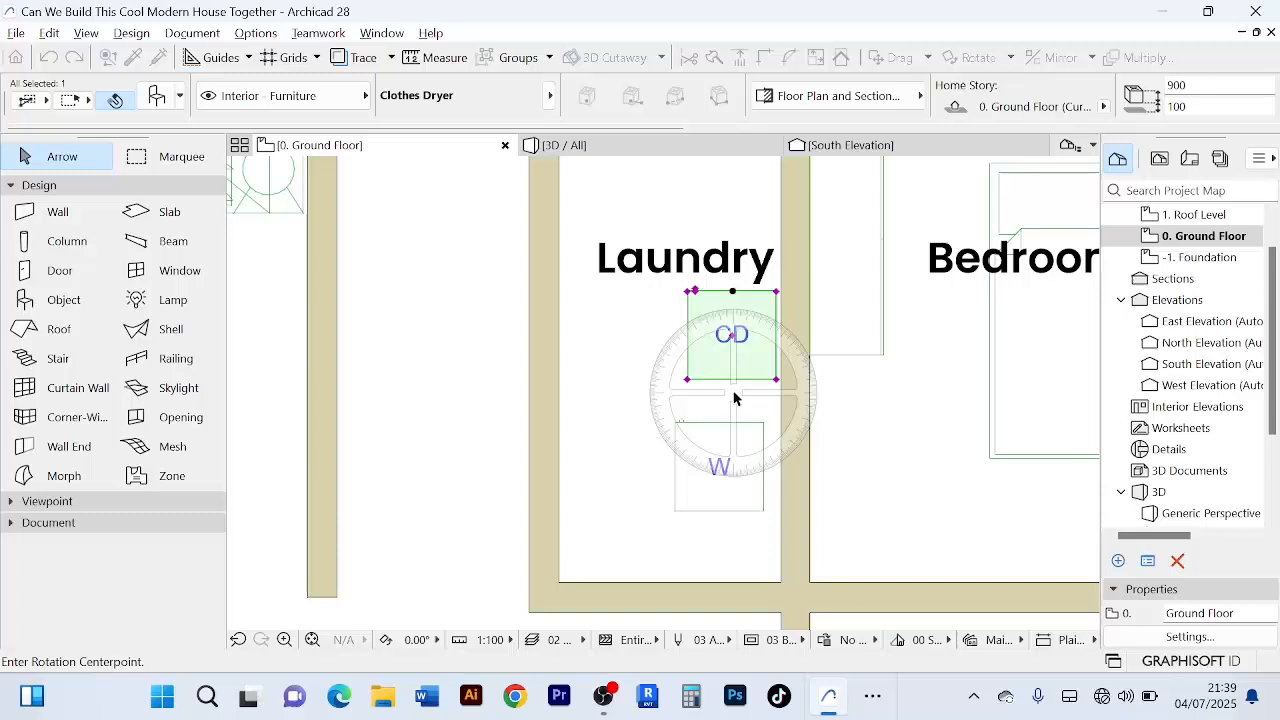
pyautogui.click(733, 291)
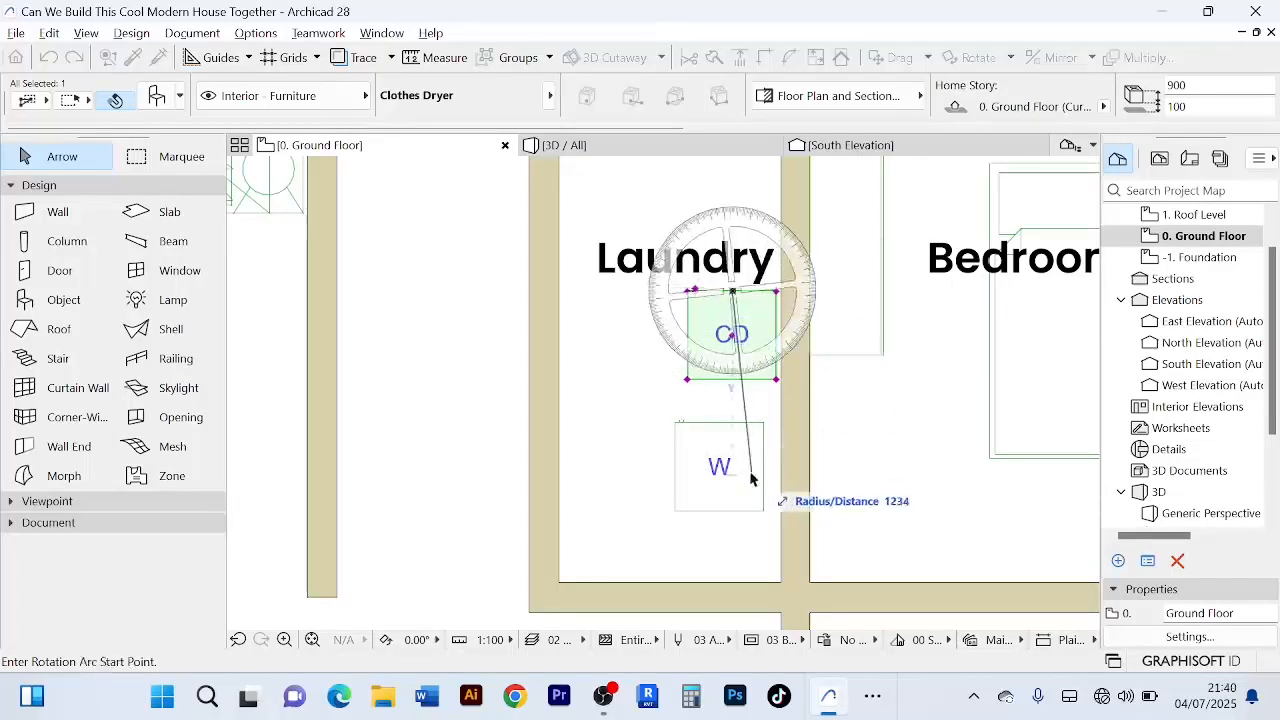
pyautogui.click(735, 497)
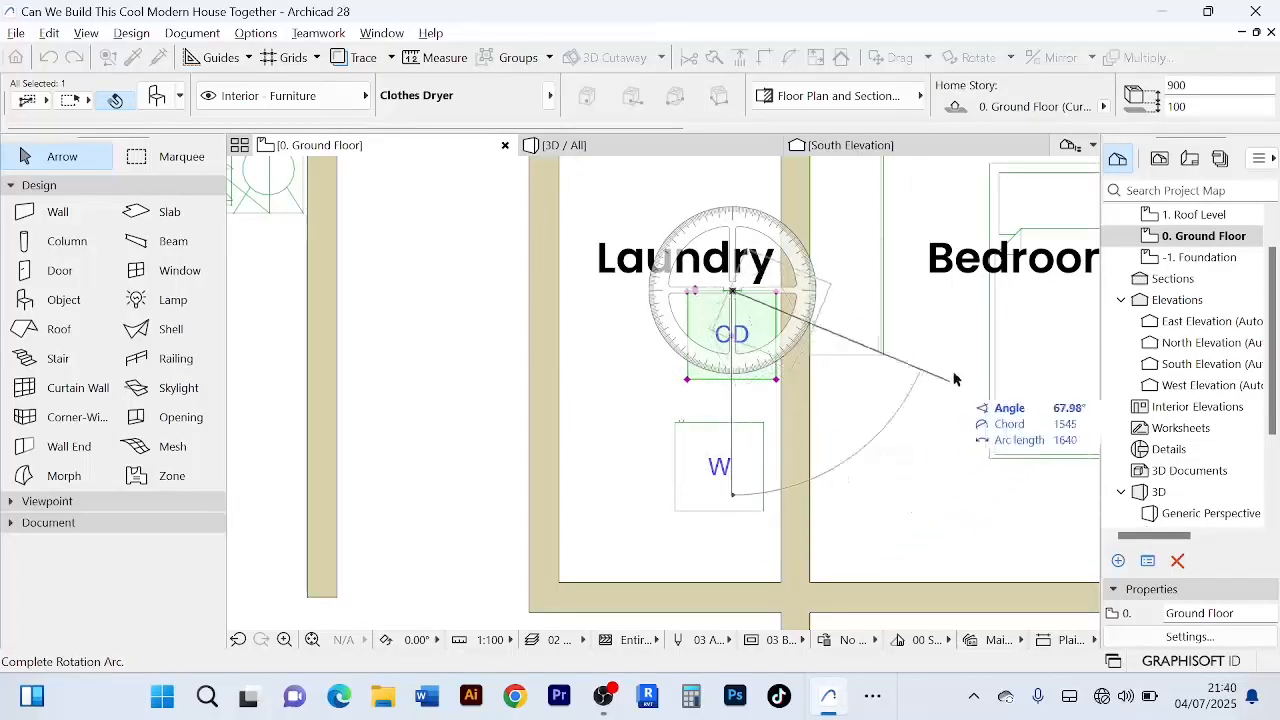
pyautogui.click(988, 297)
# - Move the rotated clothes dryer against the laundry side of the bedroom wall, just above the washer
pyautogui.hotkey('ctrl', 'd')
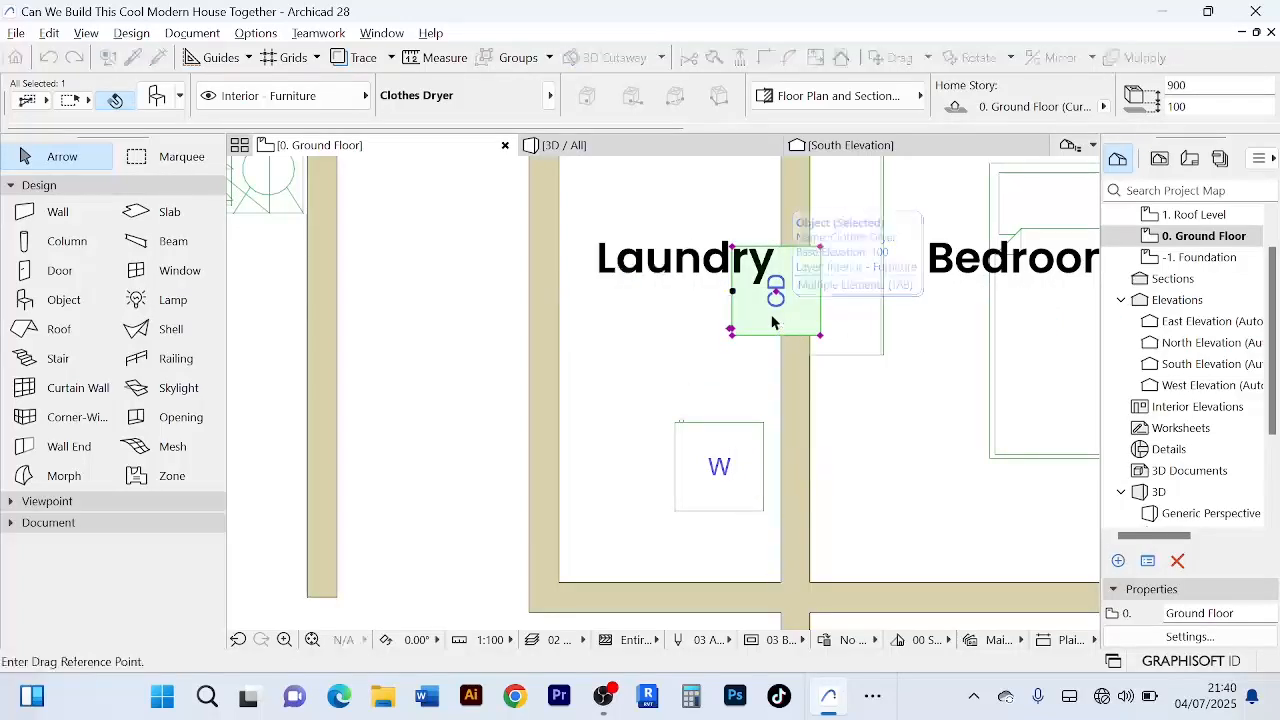
pyautogui.click(763, 314)
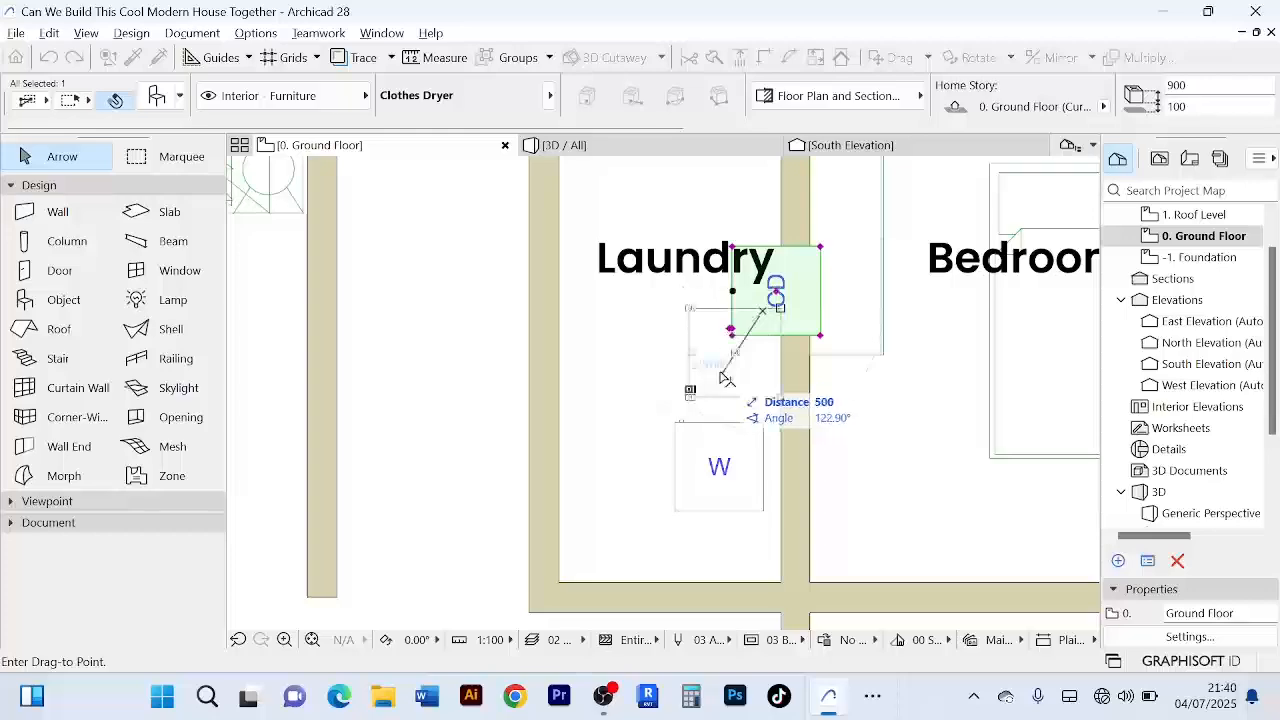
pyautogui.scroll(-3, 714, 260)
pyautogui.scroll(2, 703, 408)
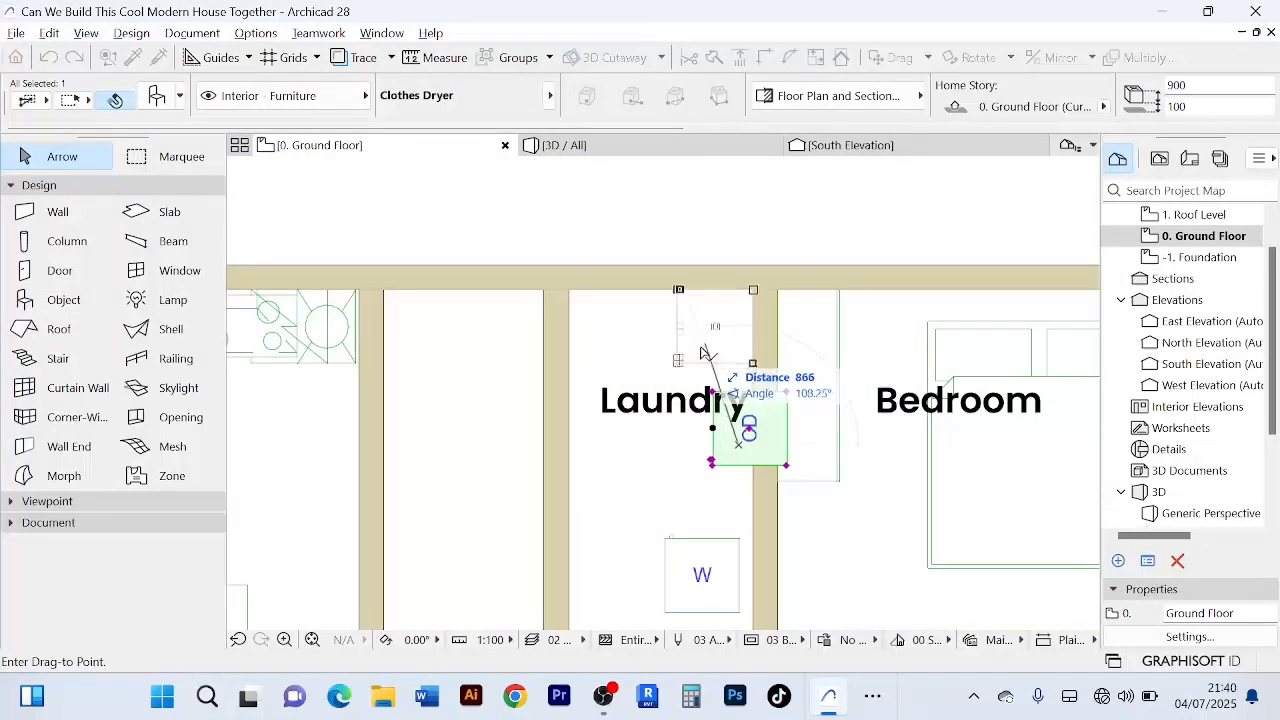
pyautogui.moveTo(706, 471); pyautogui.dragTo(700, 366, button='middle')
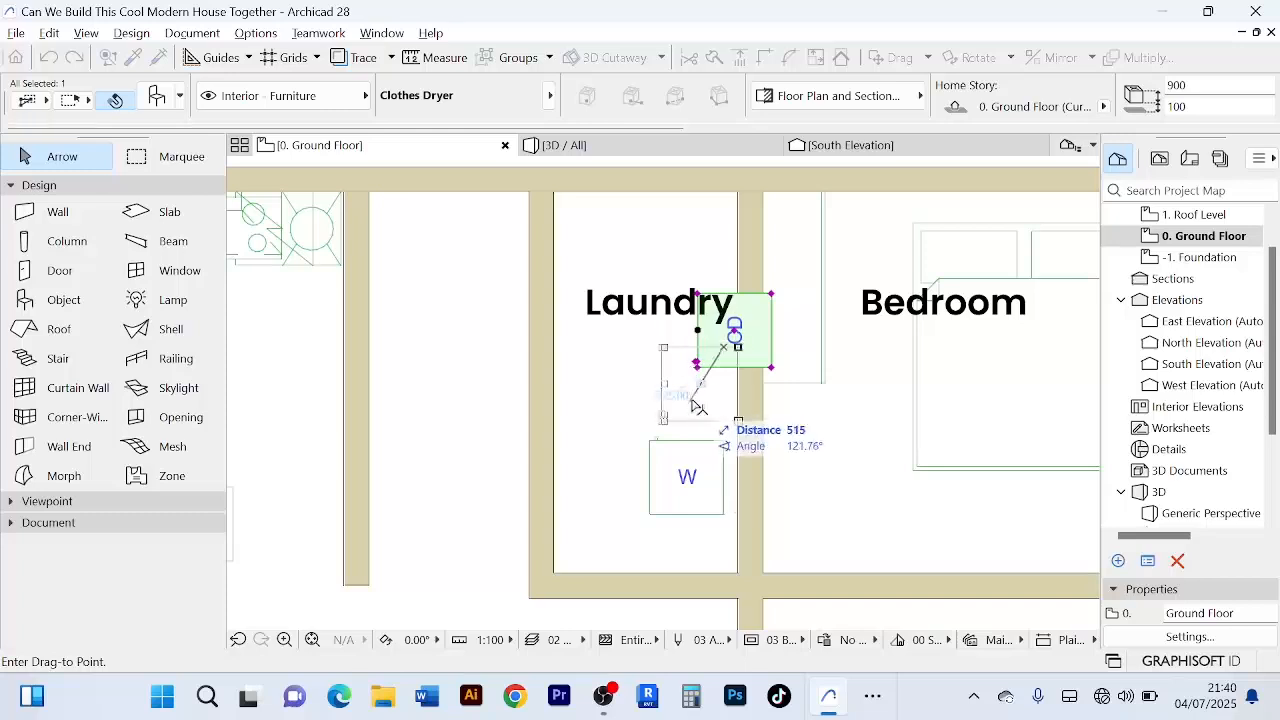
pyautogui.click(693, 402)
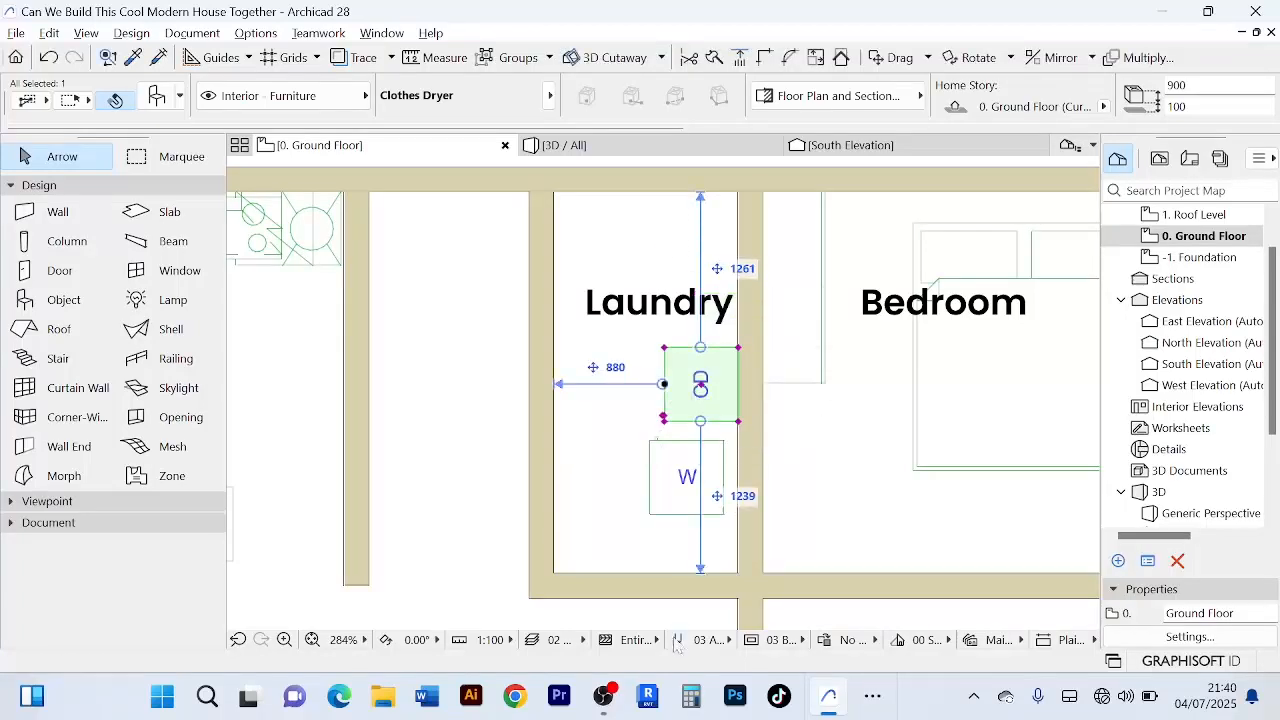
# - Rotate the washer 90° counter-clockwise about the midpoint of its upper edge
pyautogui.click(676, 511)
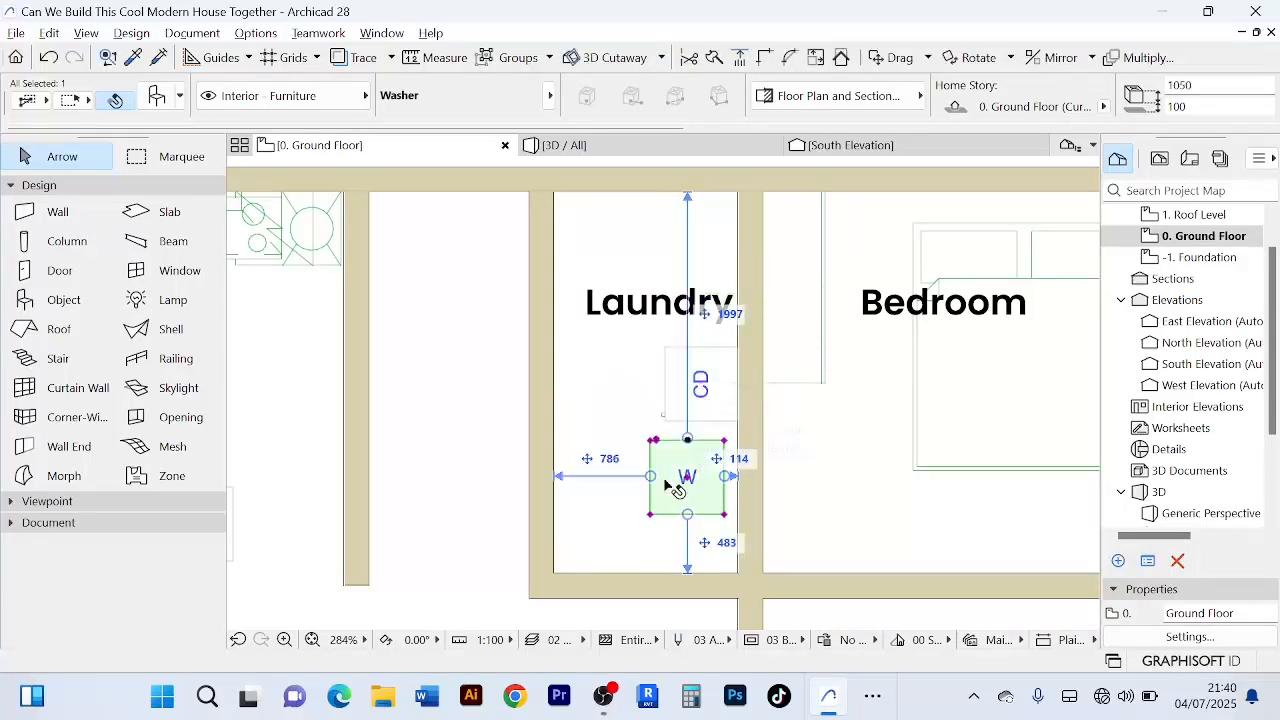
pyautogui.hotkey('ctrl', 'e')
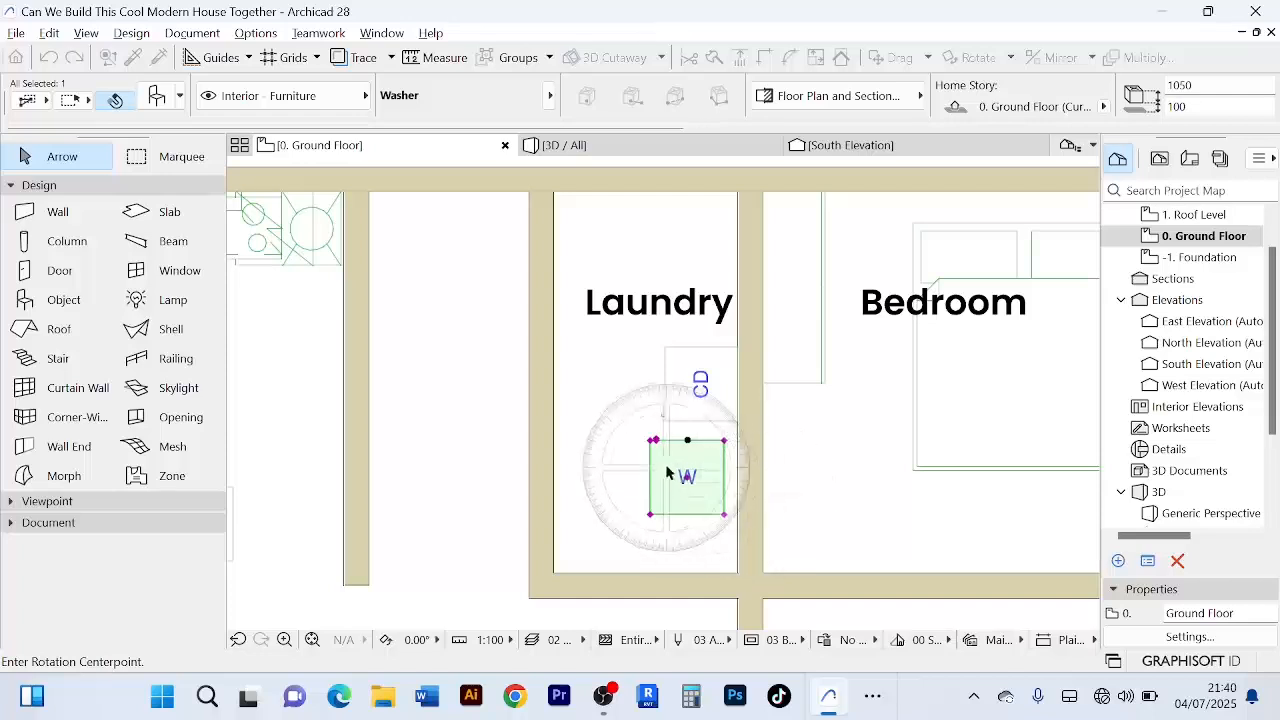
pyautogui.click(687, 440)
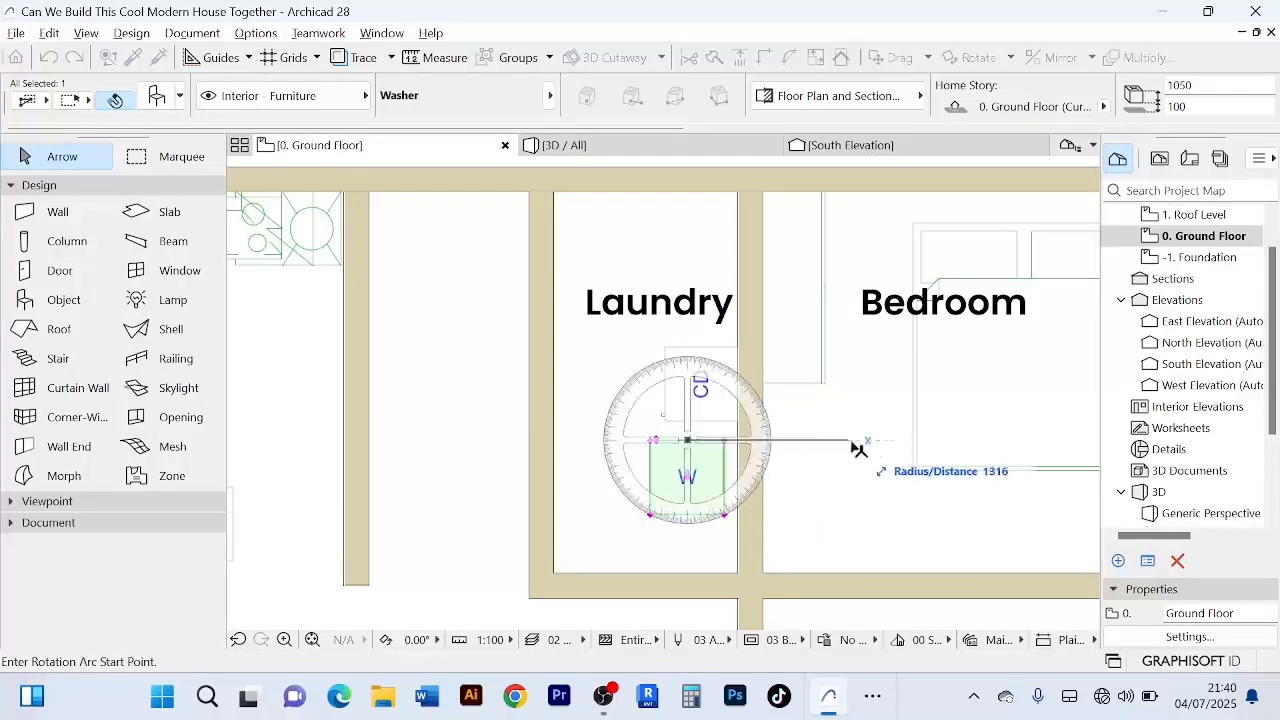
pyautogui.click(867, 440)
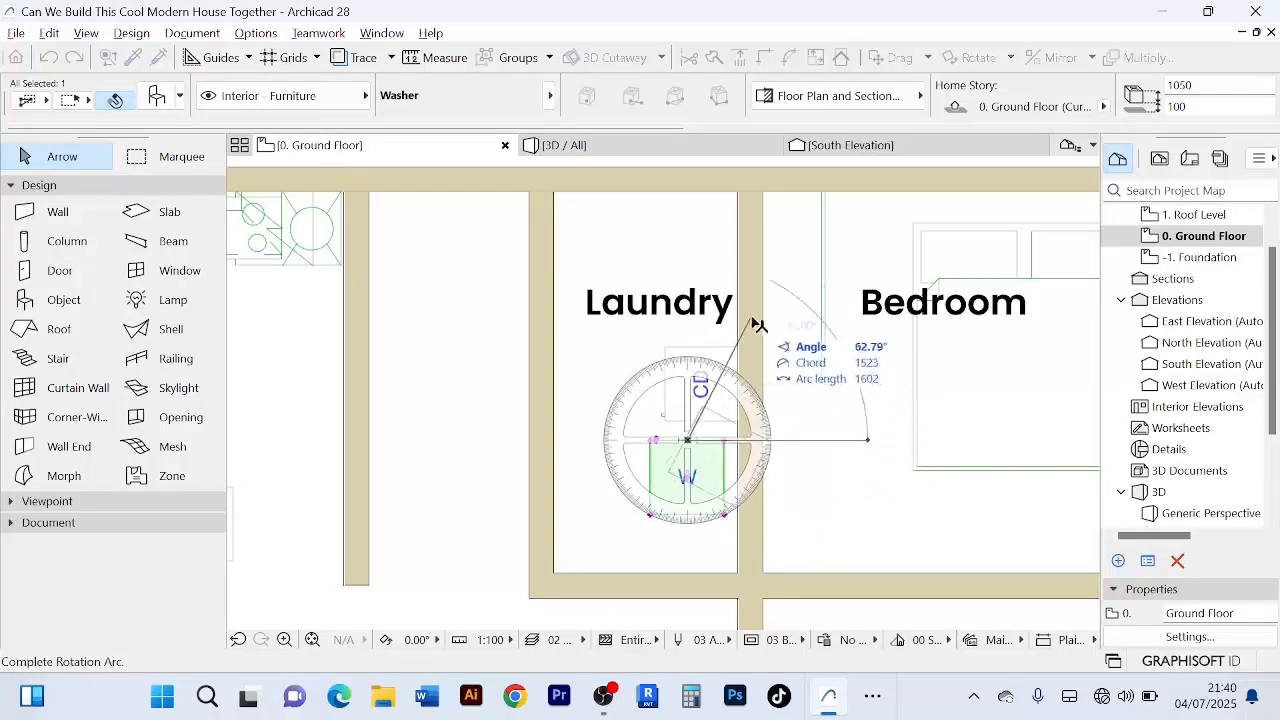
pyautogui.click(687, 282)
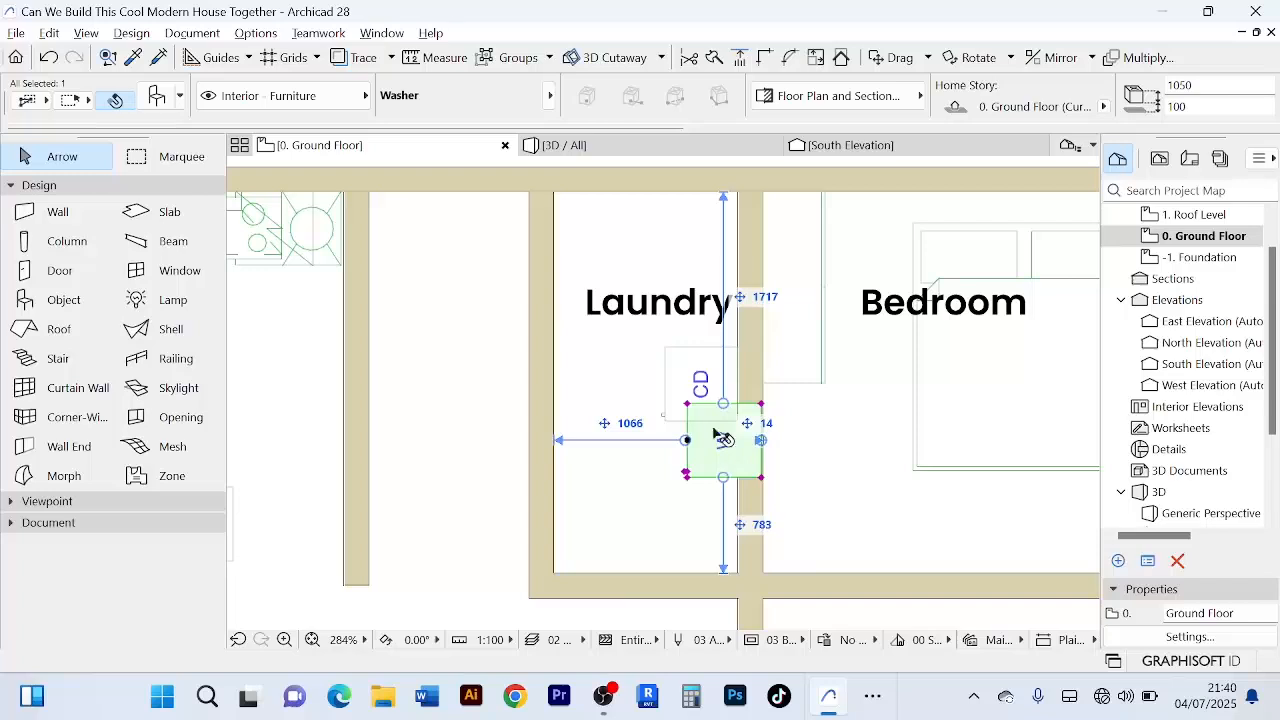
# - Move the washer directly below the clothes dryer and against the bedroom wall, about 610 mm above the laundry's lower wall
pyautogui.hotkey('ctrl', 'd')
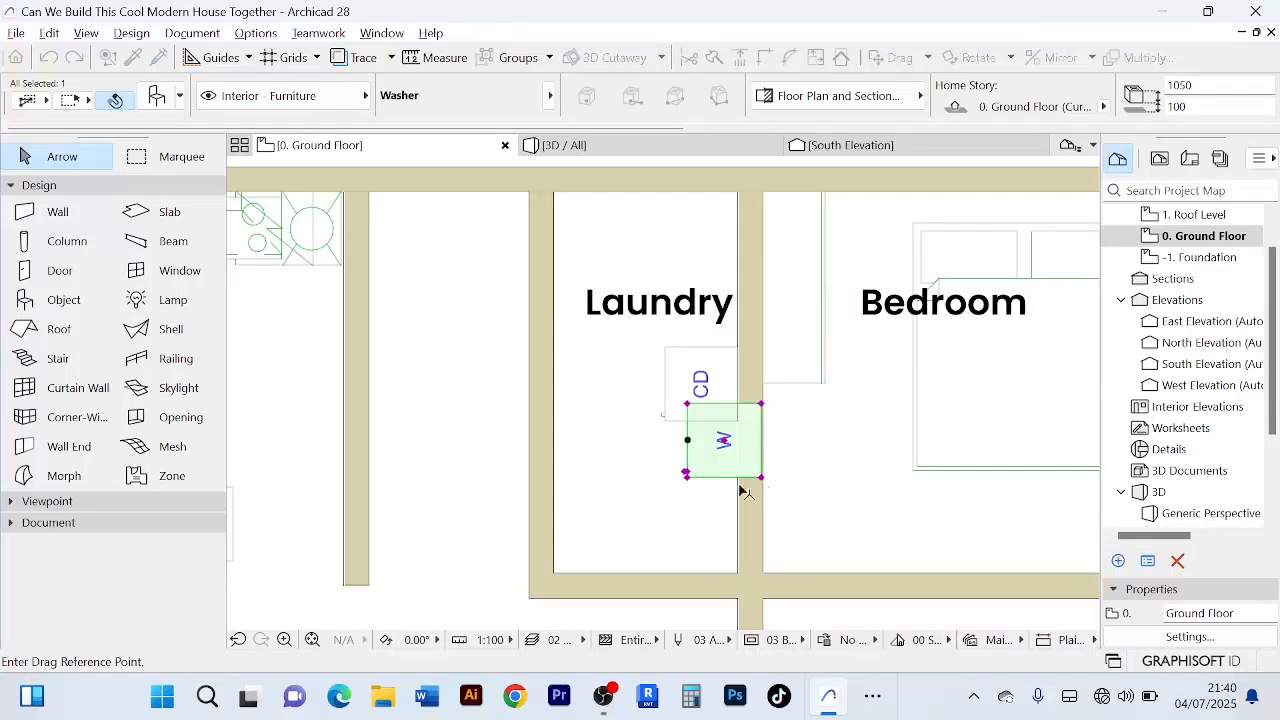
pyautogui.click(738, 460)
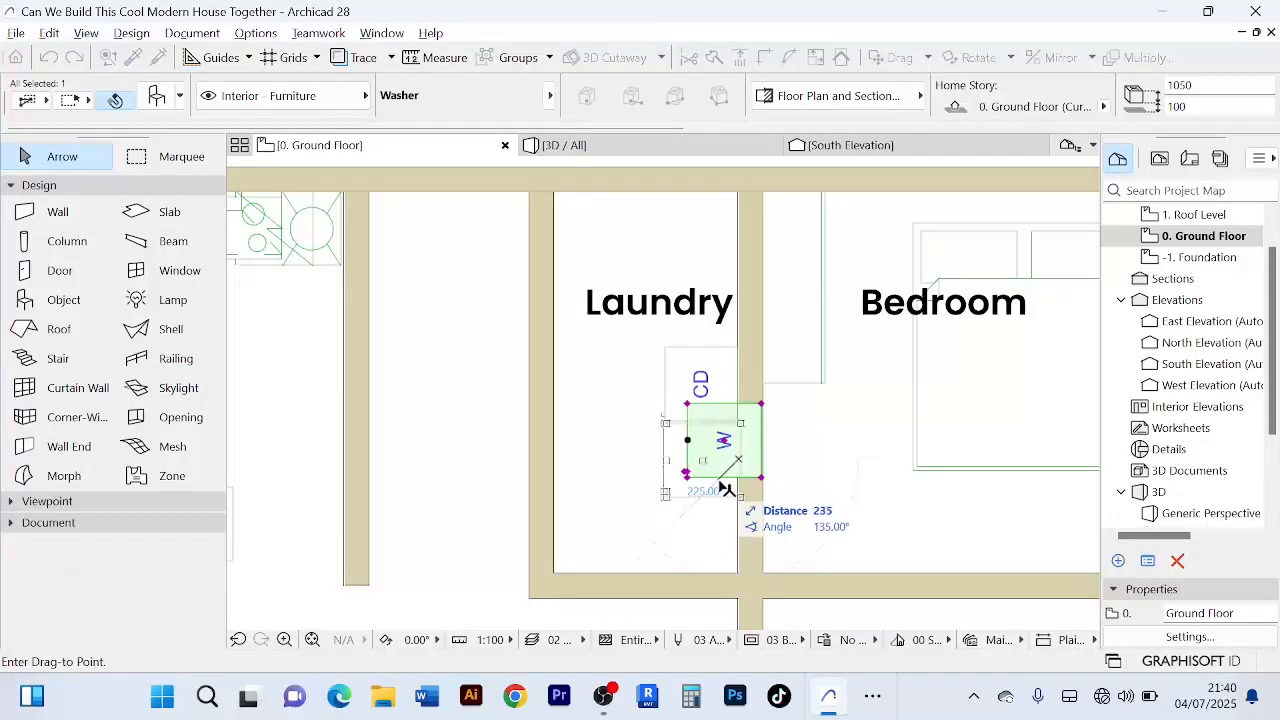
pyautogui.click(742, 492)
pyautogui.scroll(3, 757, 498)
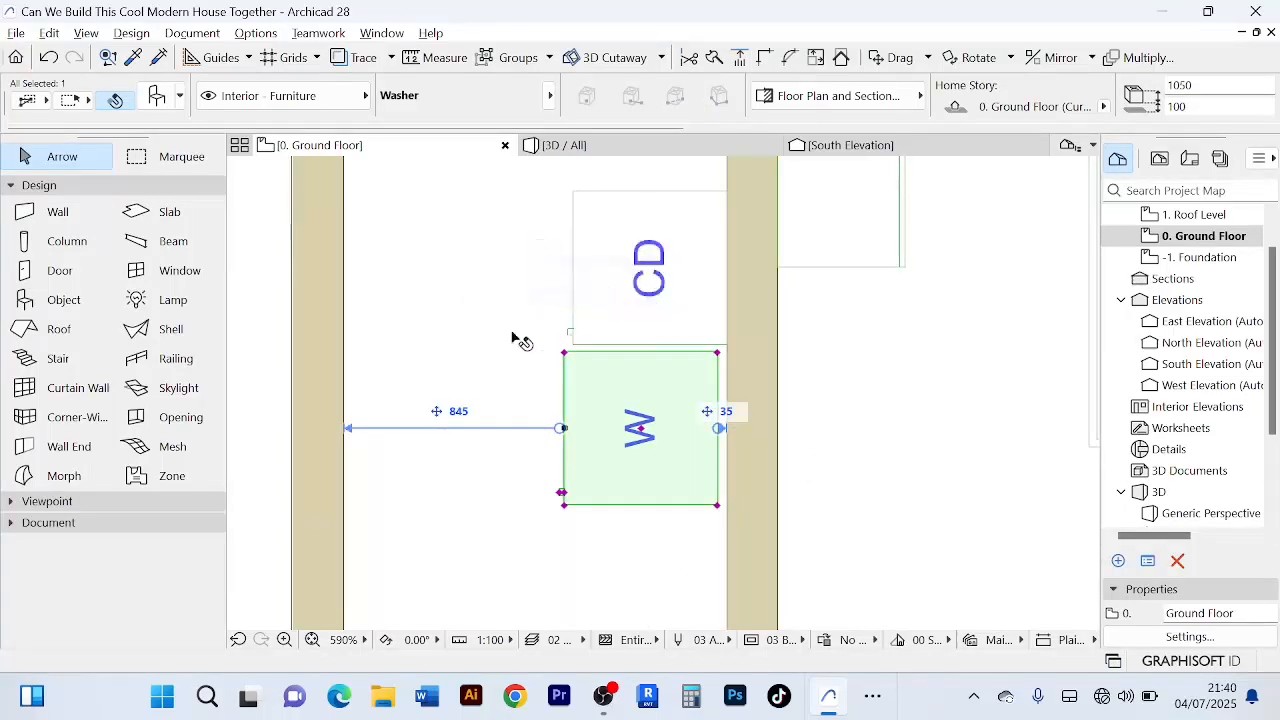
pyautogui.scroll(3, 650, 415)
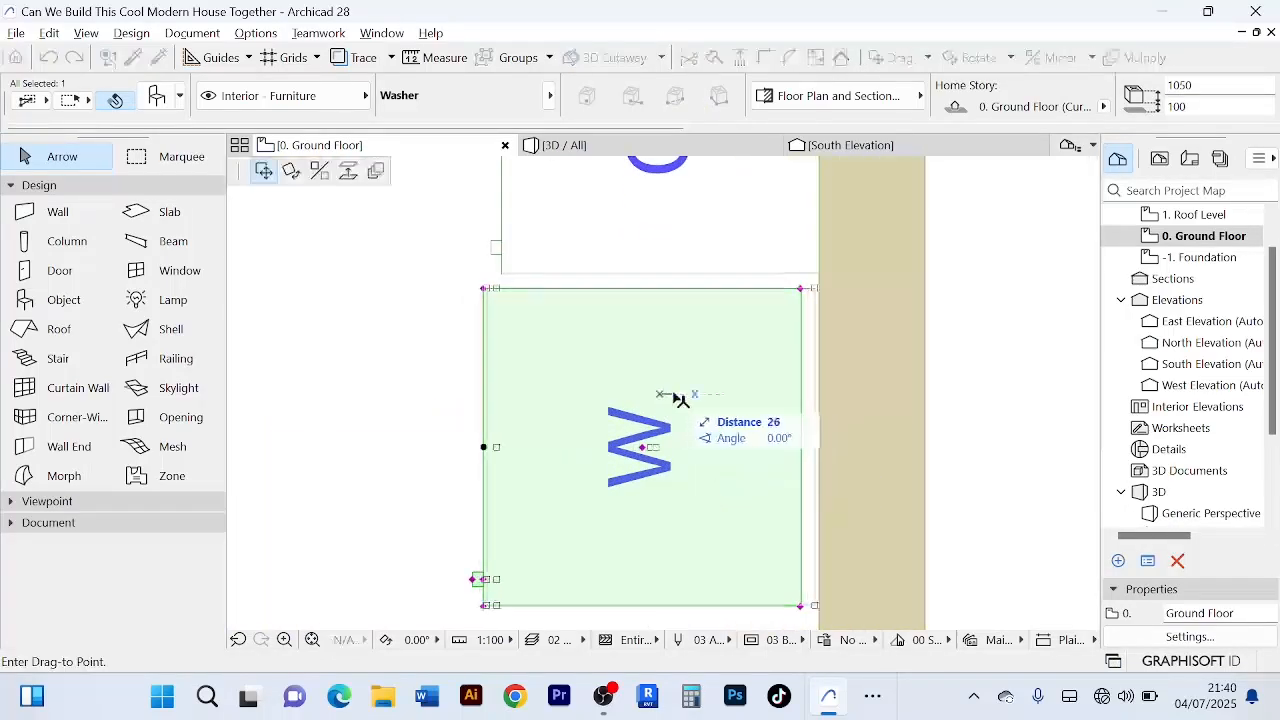
pyautogui.click(690, 396)
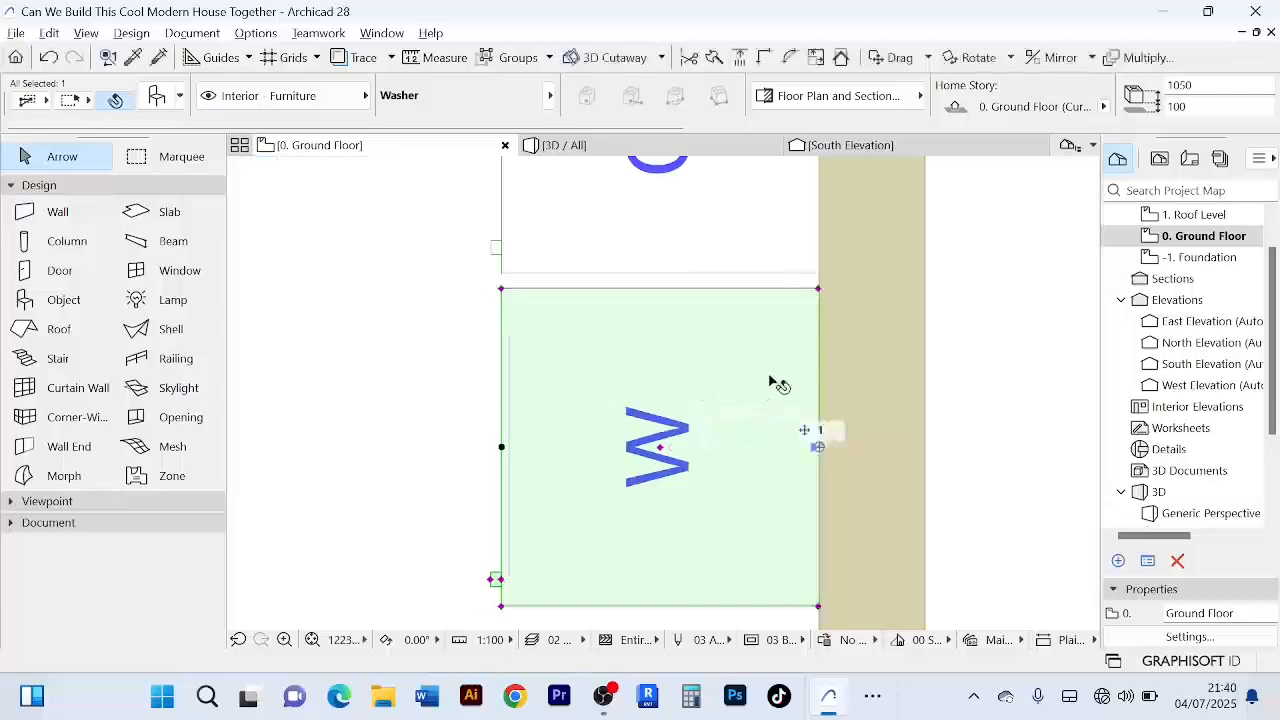
pyautogui.scroll(-10, 771, 380)
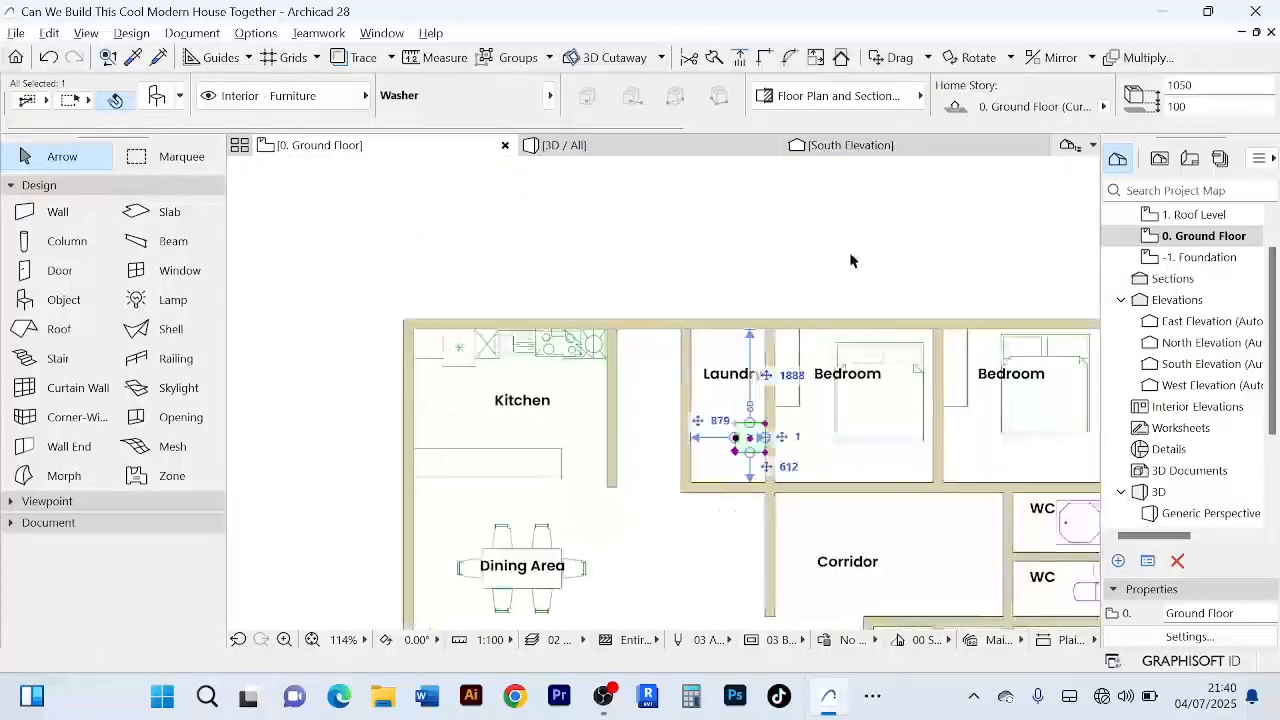
pyautogui.click(757, 528)
pyautogui.scroll(5, 771, 508)
pyautogui.scroll(3, 742, 408)
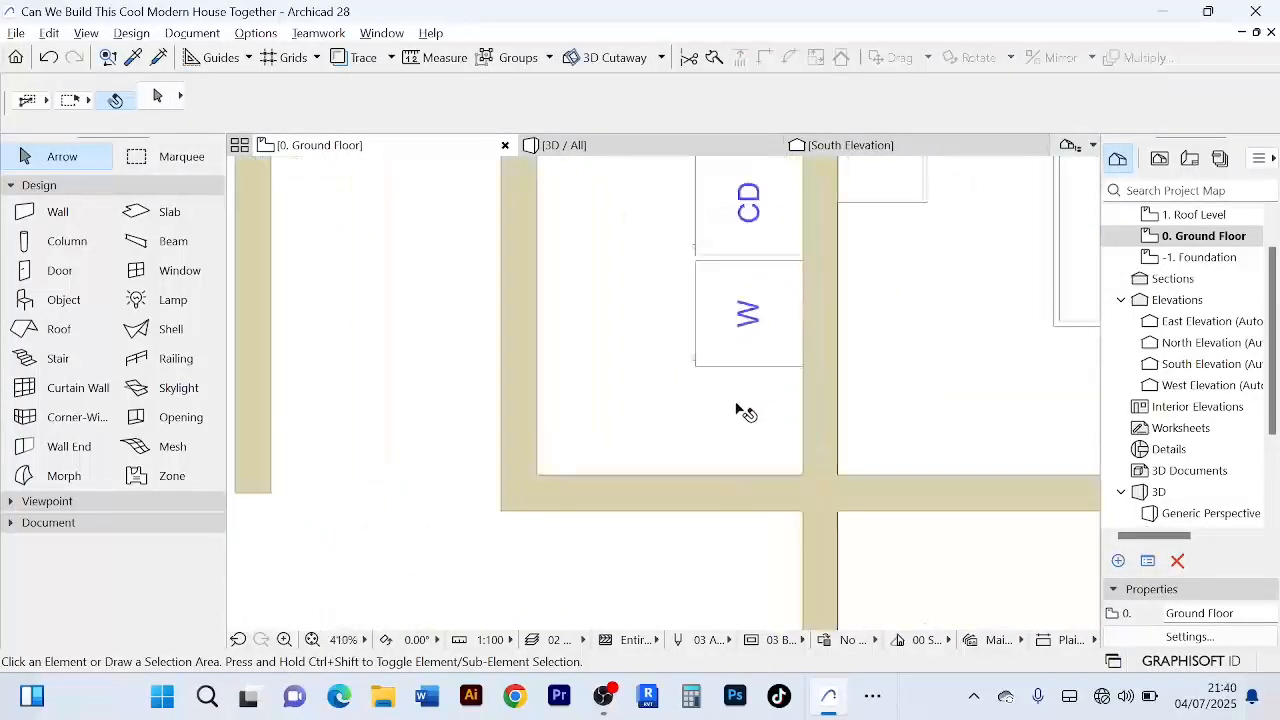
# - Review the furnished ground-floor plan from the laundry through the dining and living areas to the bathrooms and master bedroom
pyautogui.scroll(-3, 742, 408)
pyautogui.moveTo(742, 410); pyautogui.dragTo(718, 482, button='middle')
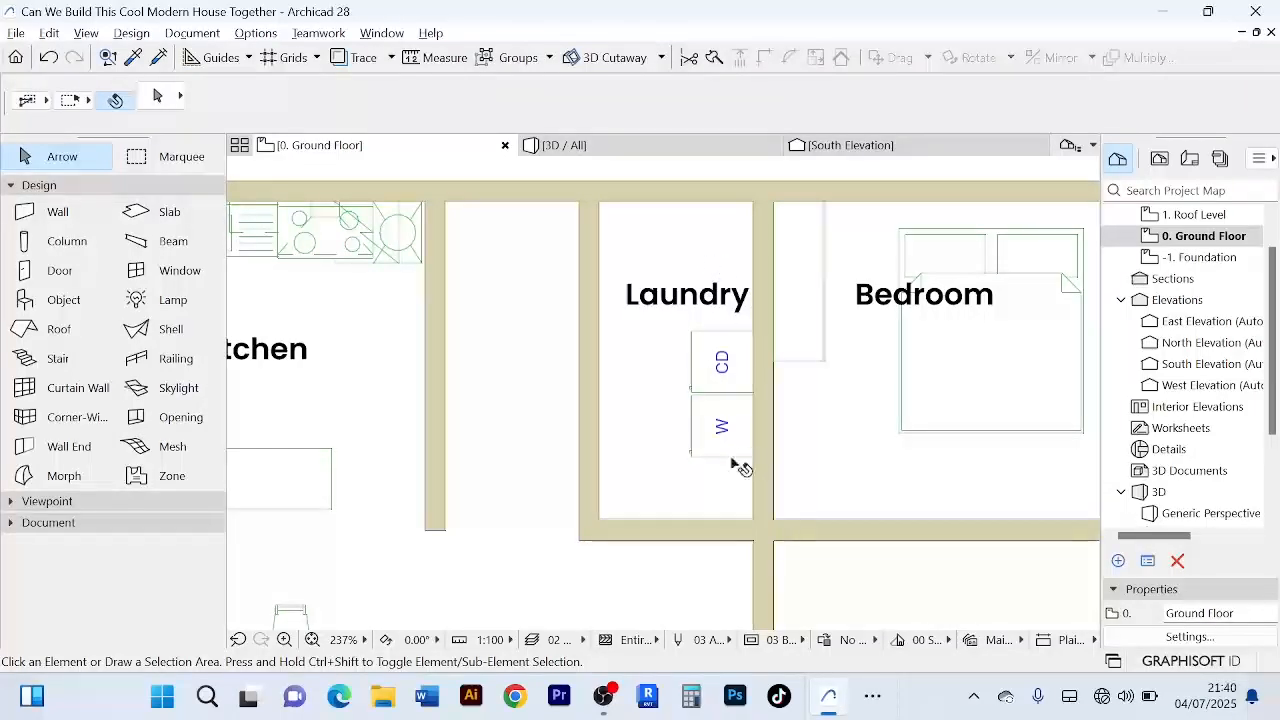
pyautogui.scroll(-2, 580, 311)
pyautogui.scroll(-3, 645, 470)
pyautogui.scroll(-5, 645, 470)
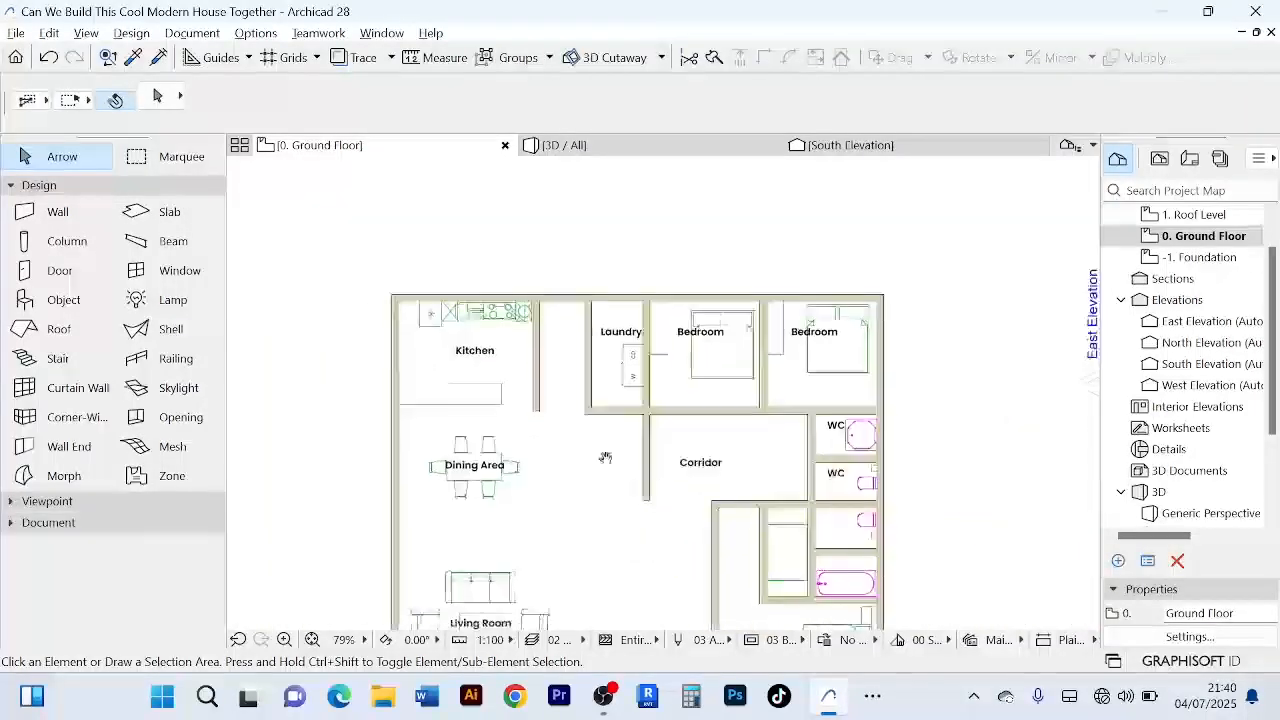
pyautogui.scroll(5, 610, 397)
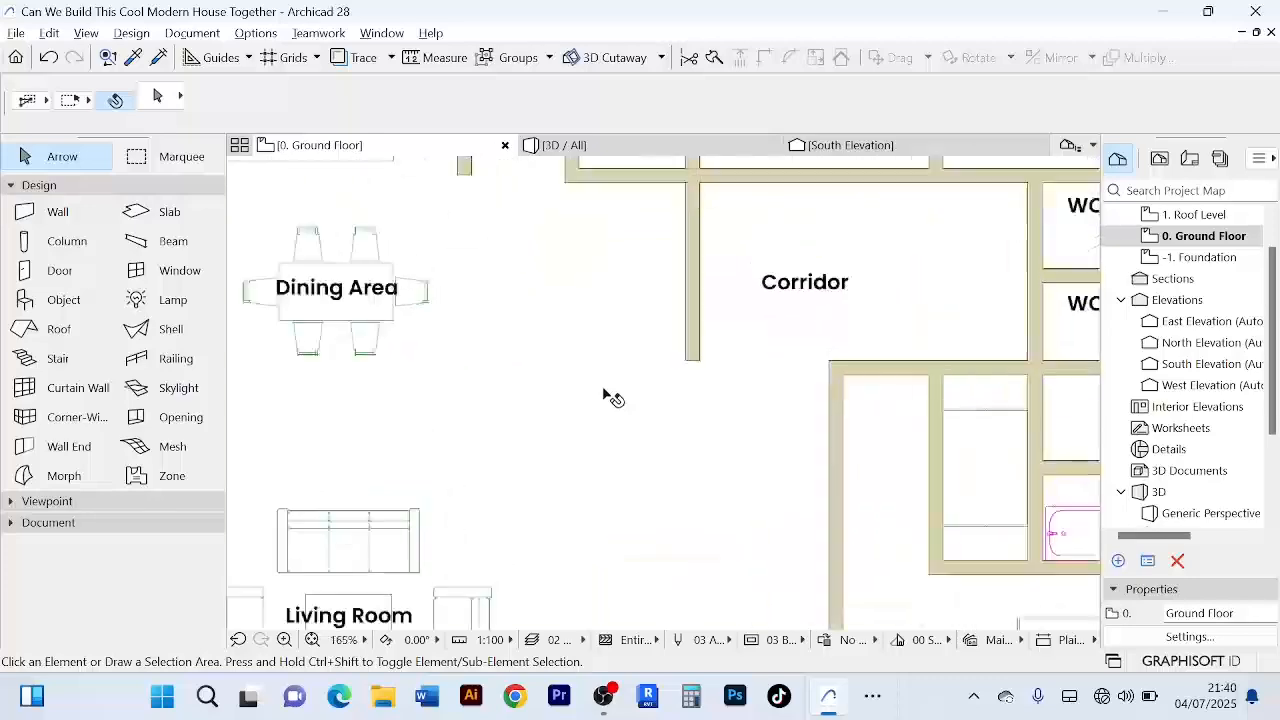
pyautogui.scroll(-4, 610, 397)
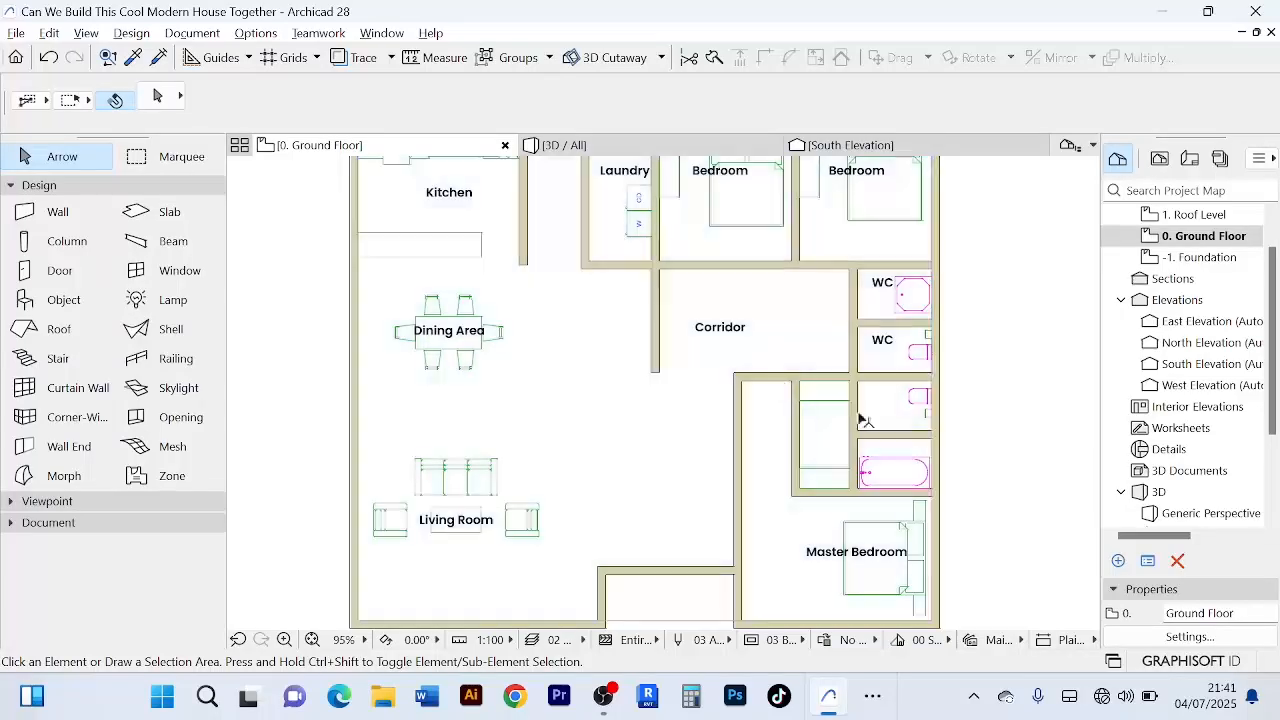
pyautogui.scroll(-2, 940, 380)
pyautogui.moveTo(943, 374); pyautogui.dragTo(915, 357, button='middle')
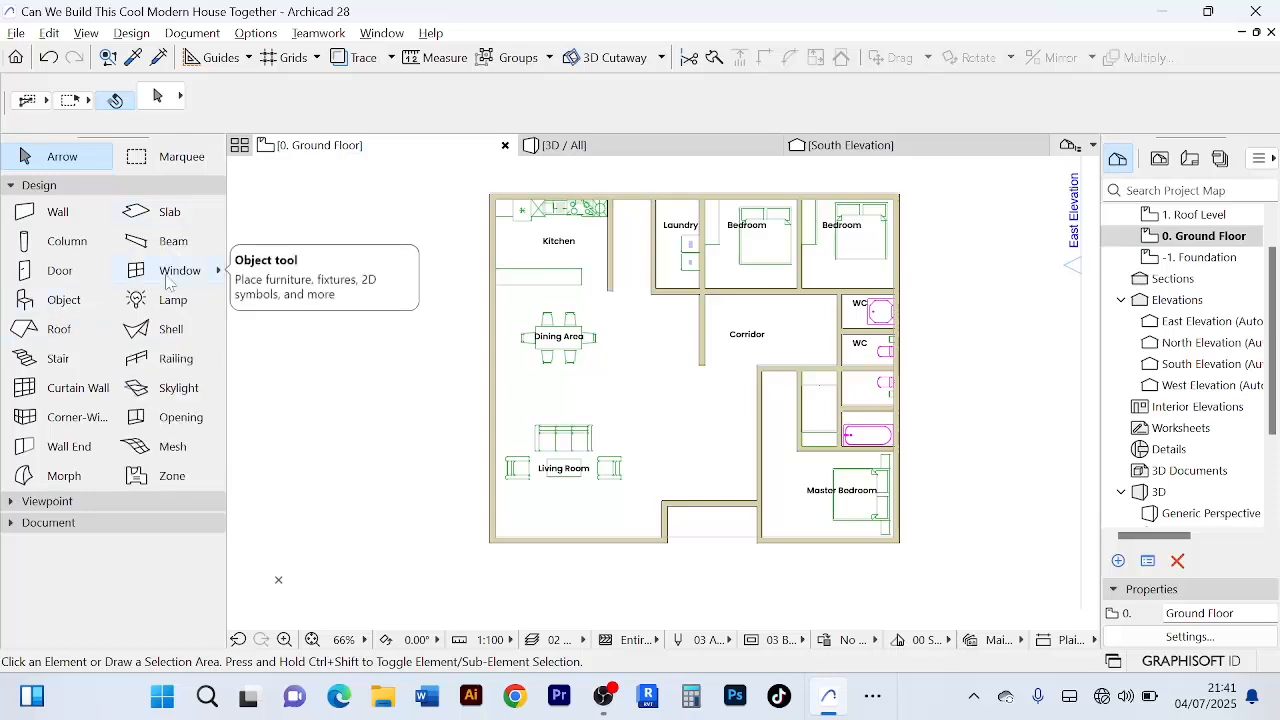
# - Open the default settings for doors and search the library parts for "door"
pyautogui.click(62, 278)
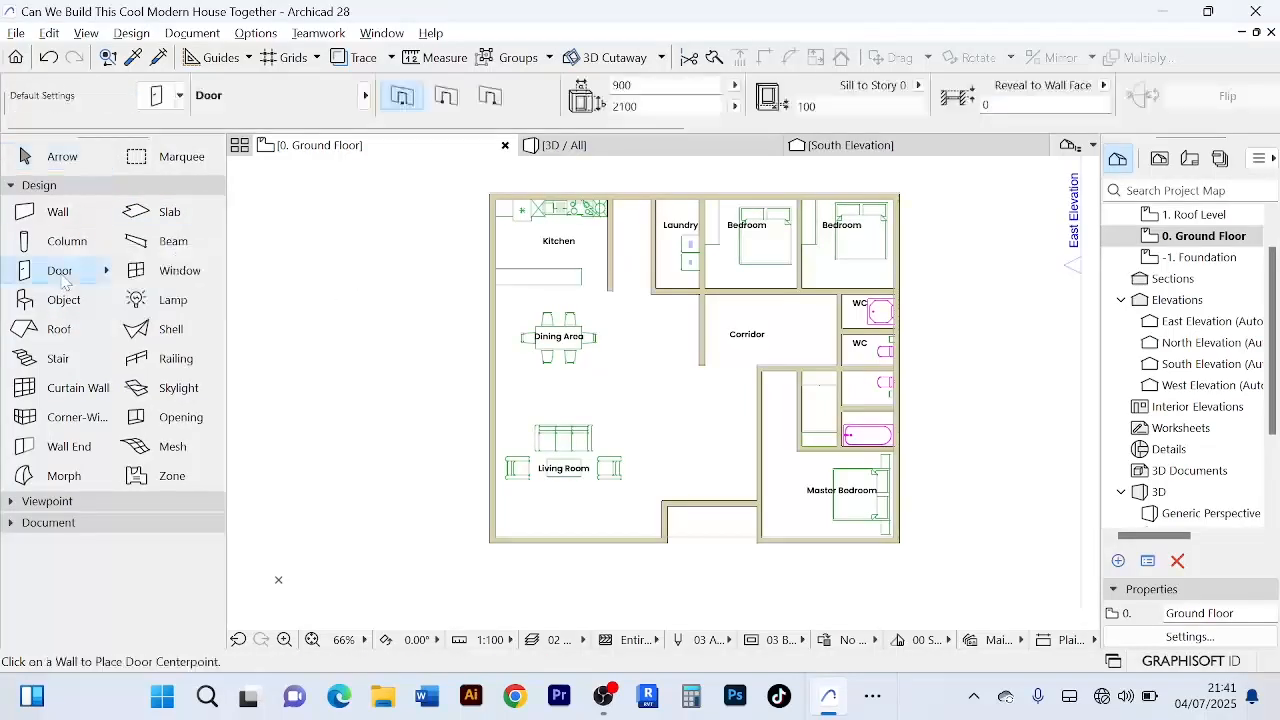
pyautogui.doubleClick(60, 271)
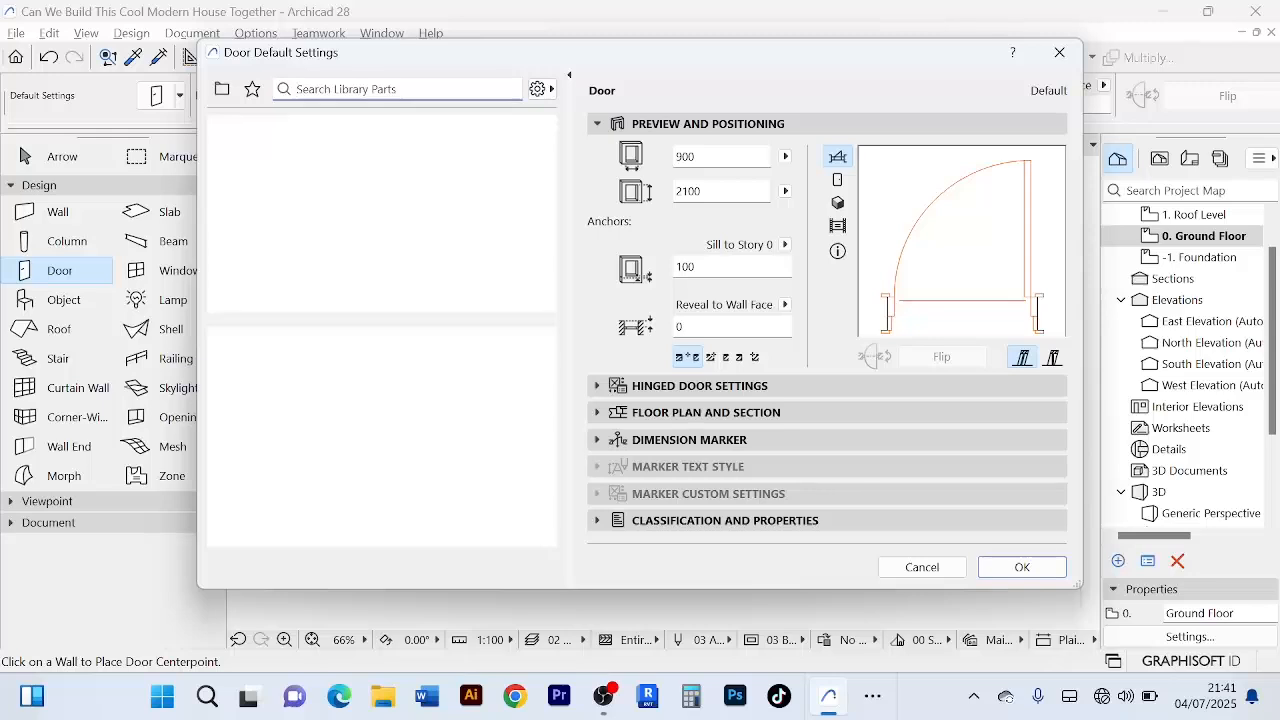
pyautogui.write('door')
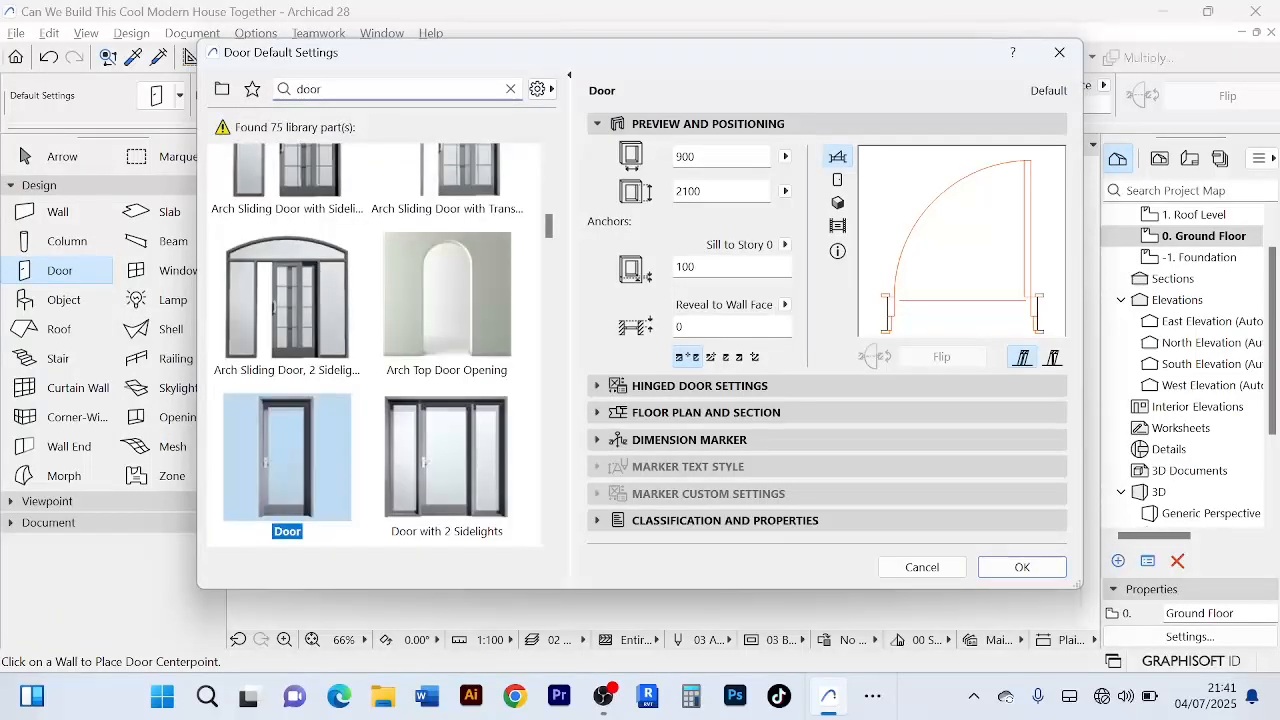
pyautogui.scroll(3, 362, 500)
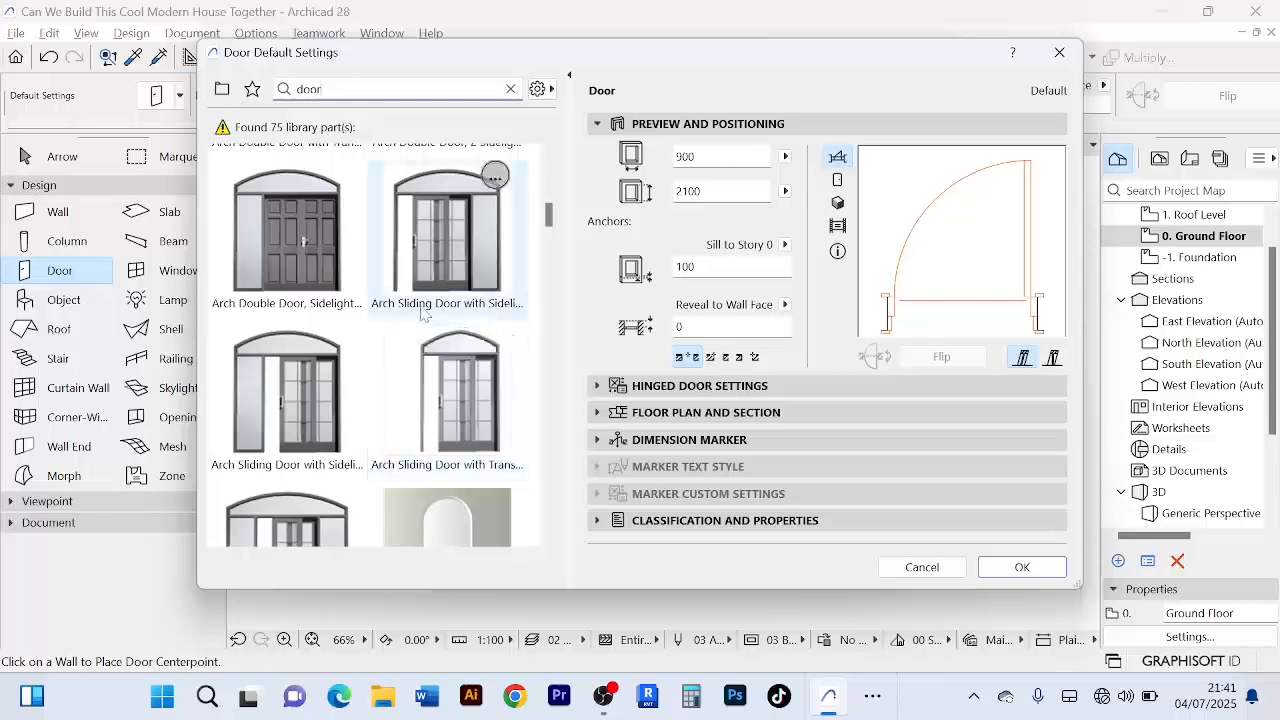
pyautogui.scroll(-6, 415, 420)
pyautogui.scroll(-3, 407, 428)
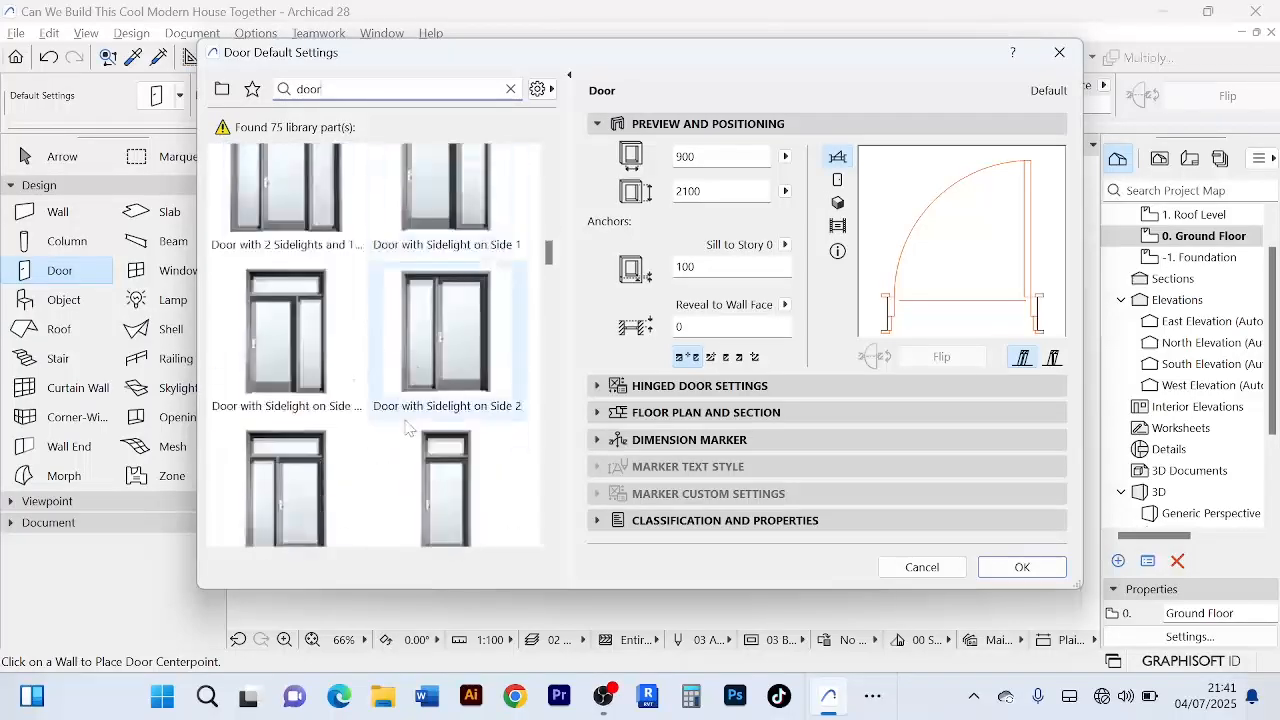
pyautogui.scroll(3, 407, 428)
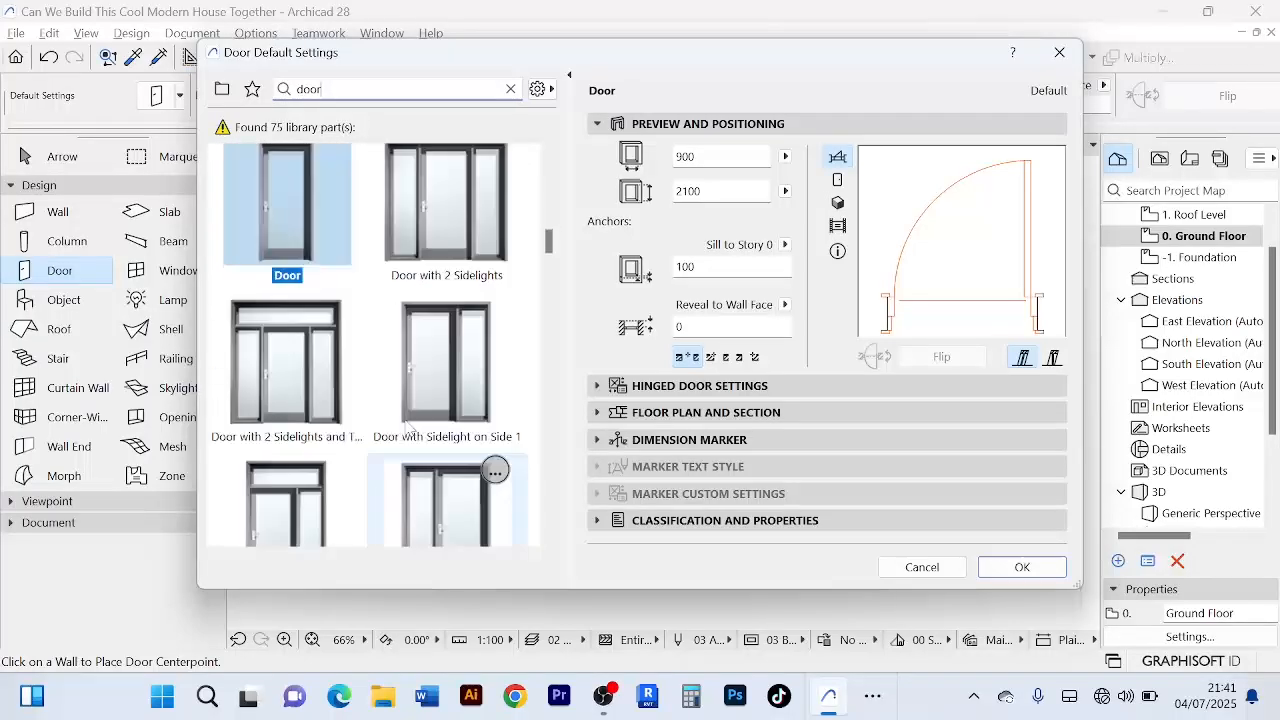
# - Choose Double Door with 2 Sidelights, Transom as the default door type
pyautogui.click(311, 423)
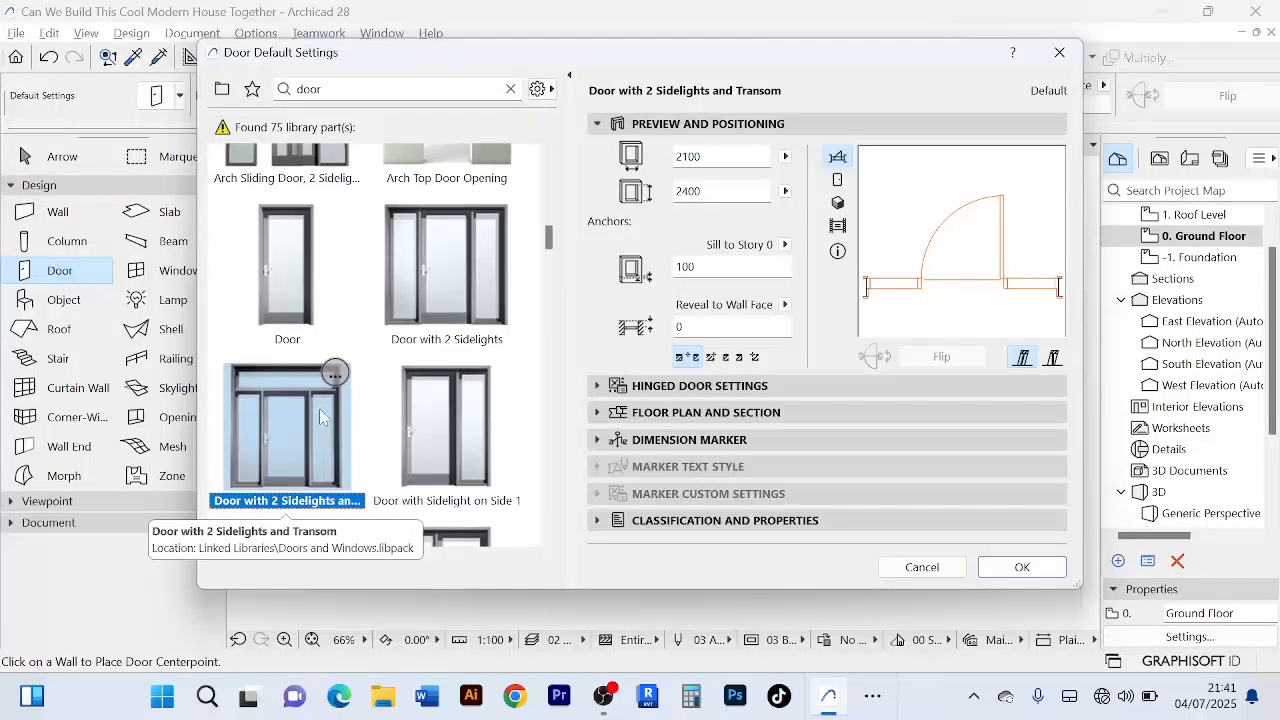
pyautogui.scroll(-3, 405, 430)
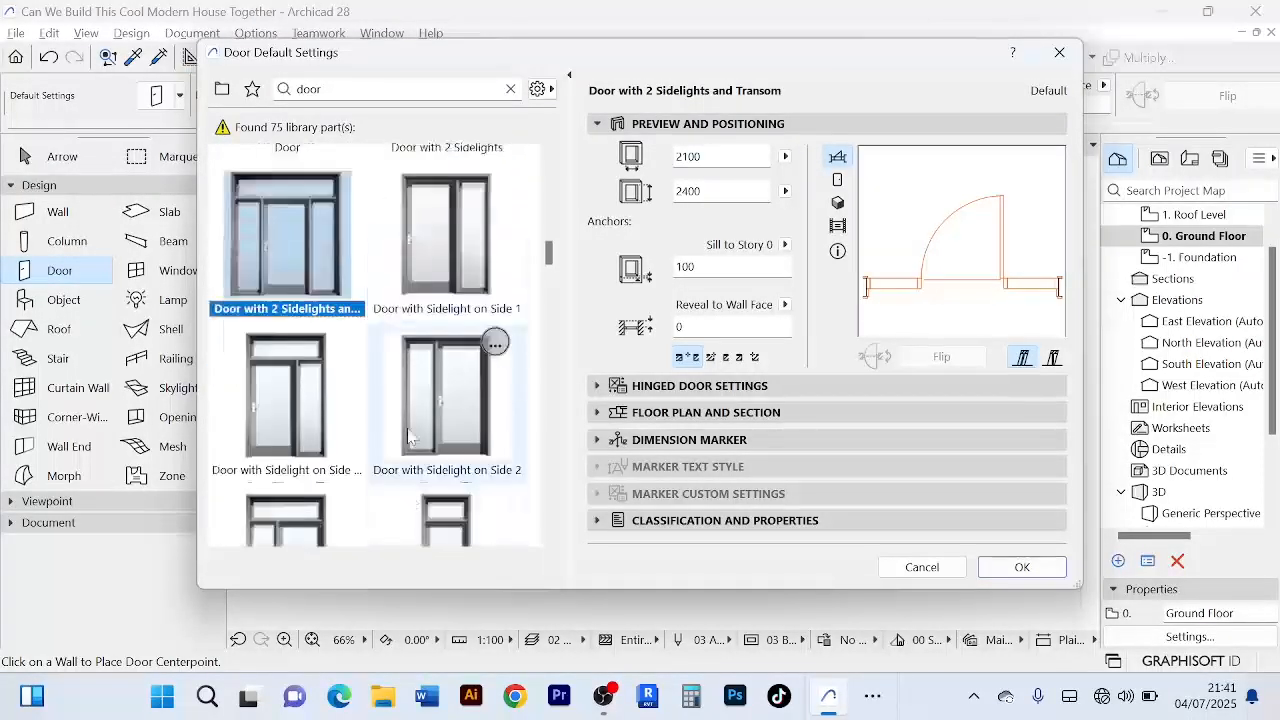
pyautogui.scroll(-6, 407, 435)
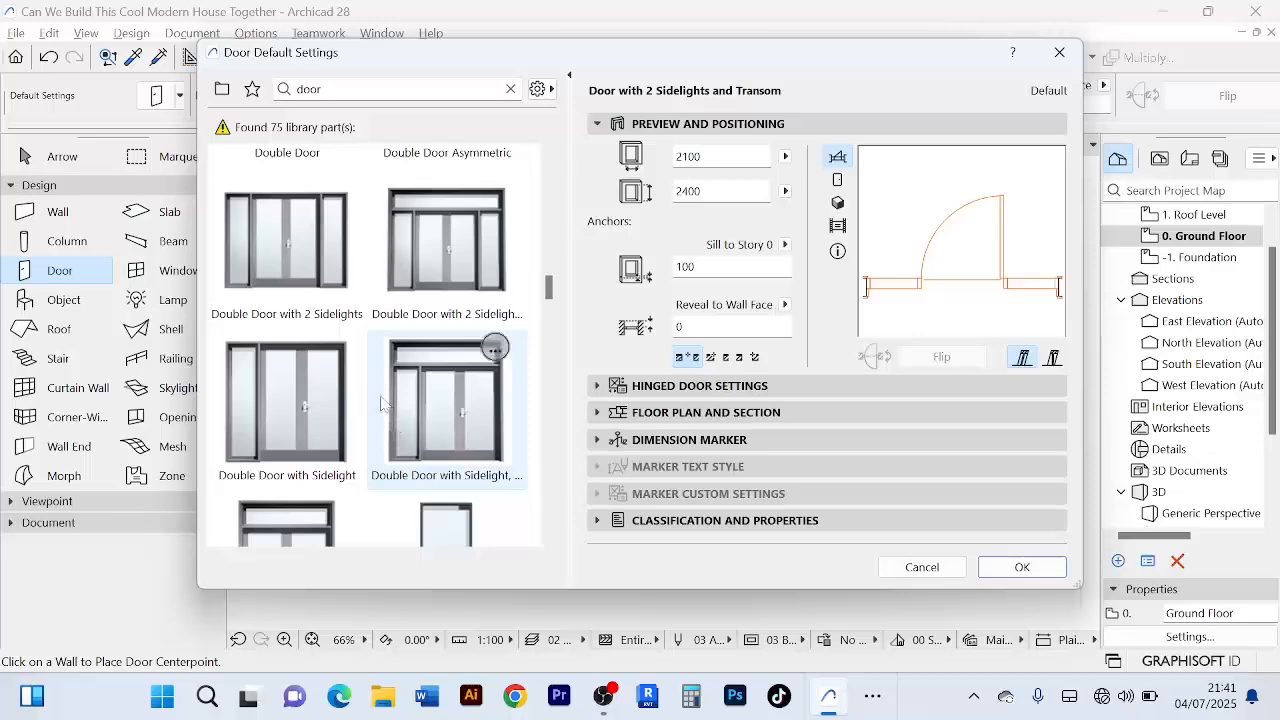
pyautogui.scroll(2, 381, 403)
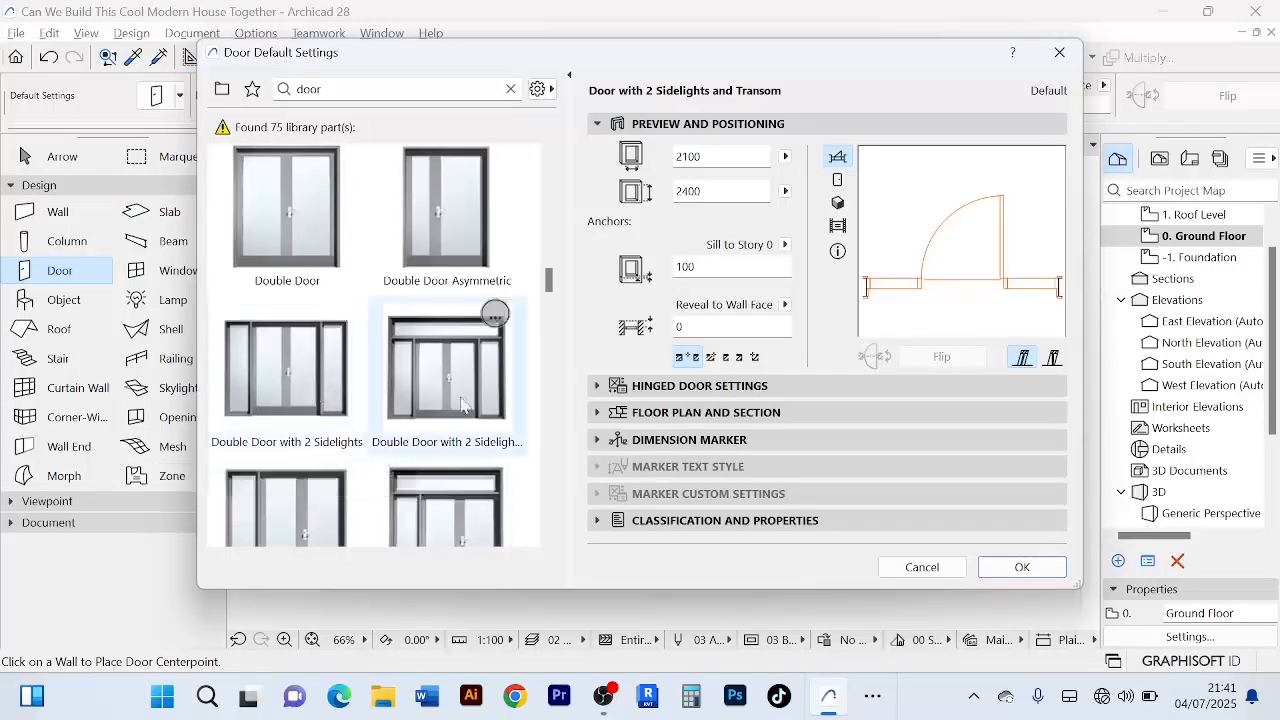
pyautogui.click(464, 403)
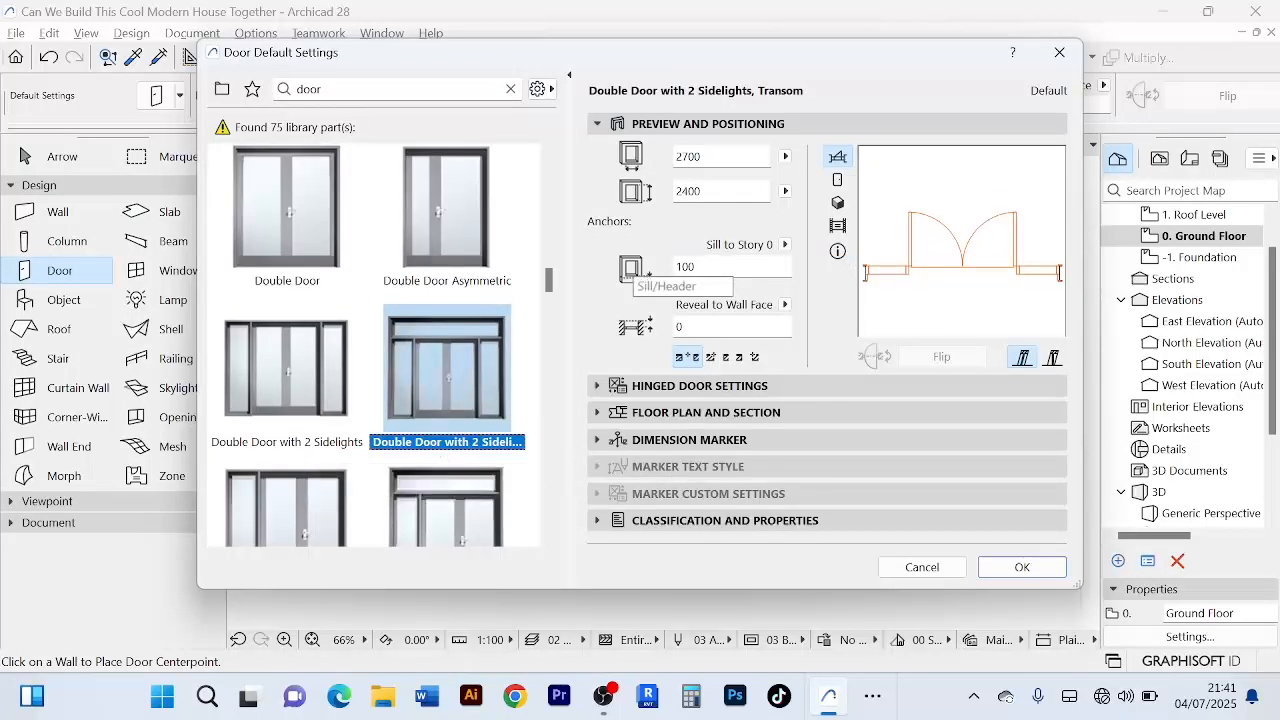
# - Examine the available door leaf styles in the hinged door settings of the double door
pyautogui.click(596, 126)
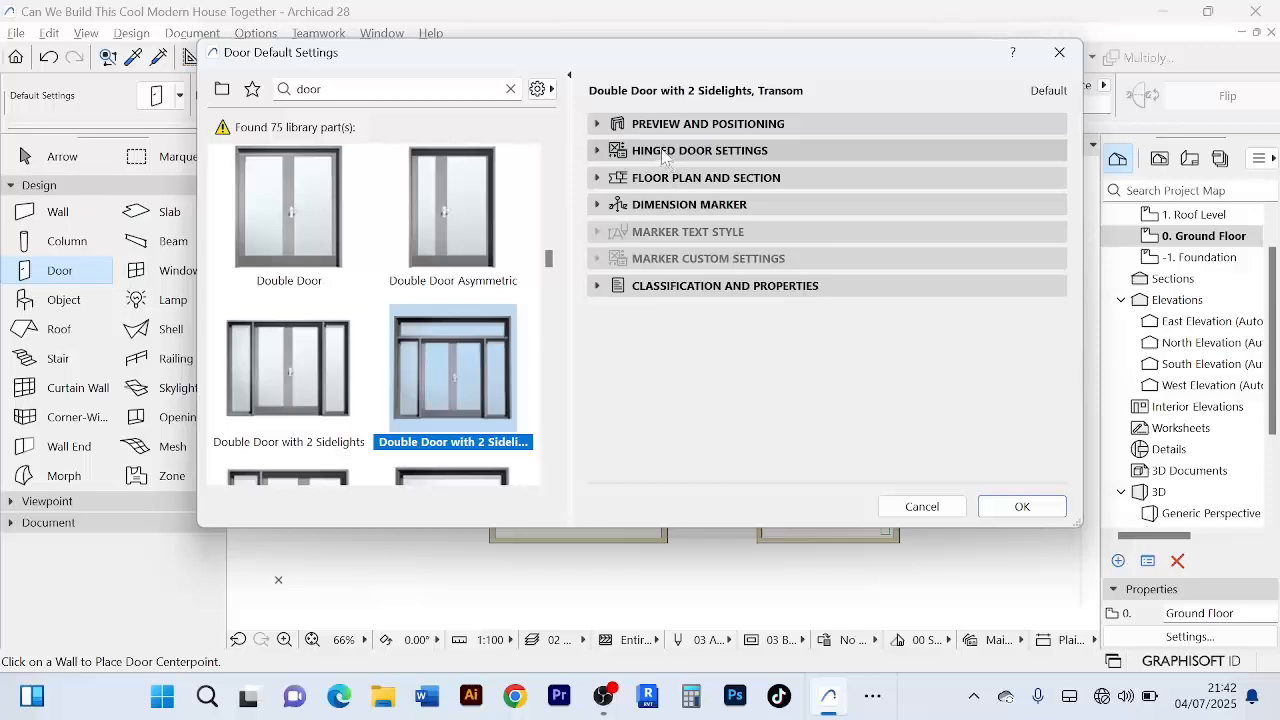
pyautogui.click(600, 152)
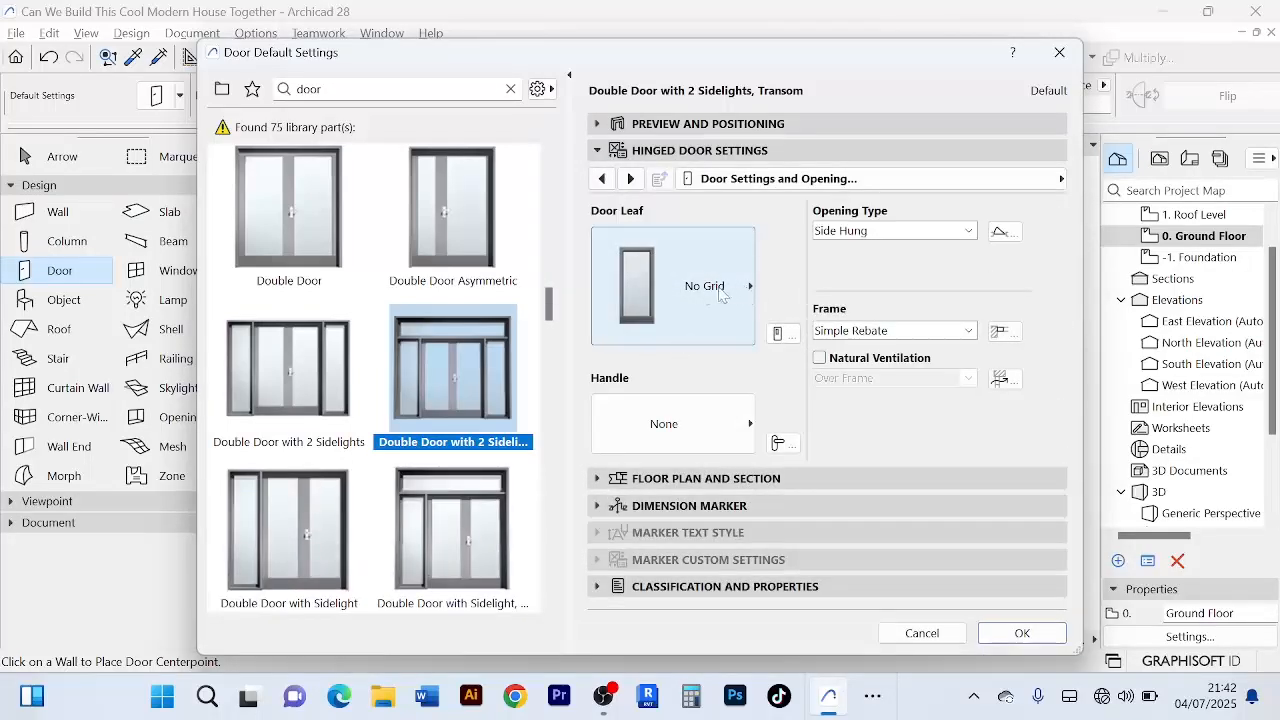
pyautogui.click(750, 287)
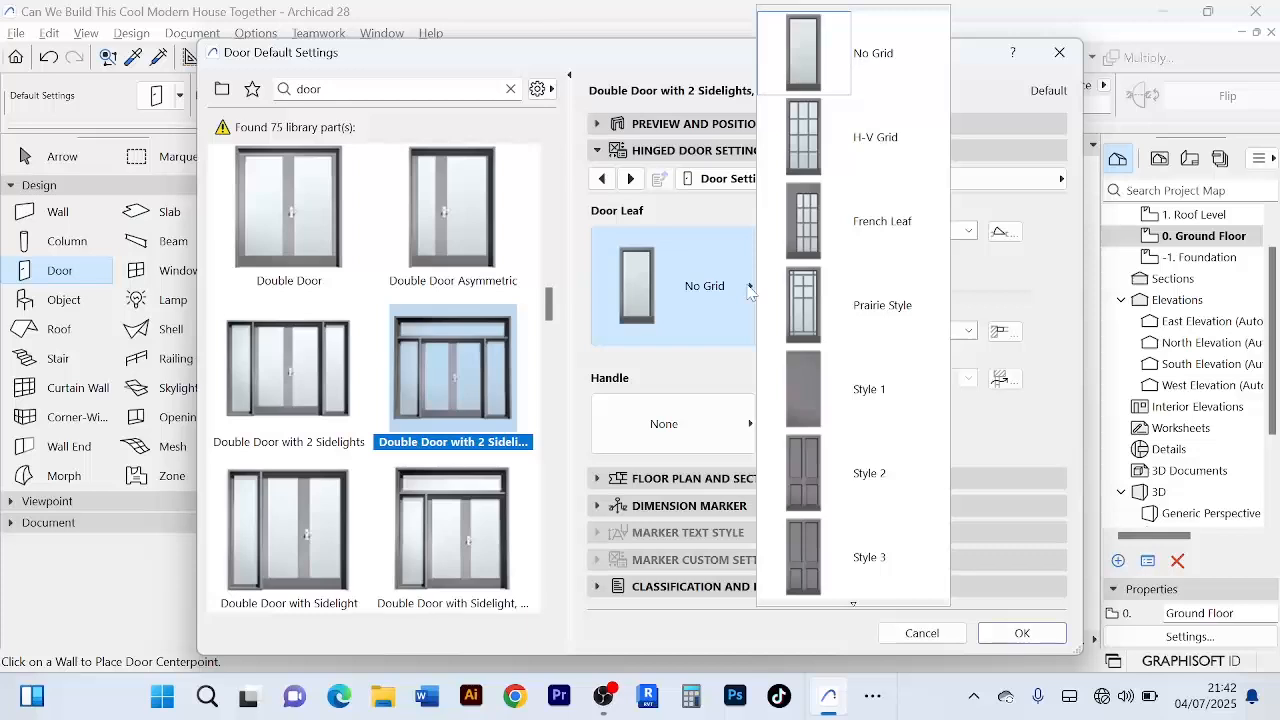
pyautogui.scroll(-3, 877, 391)
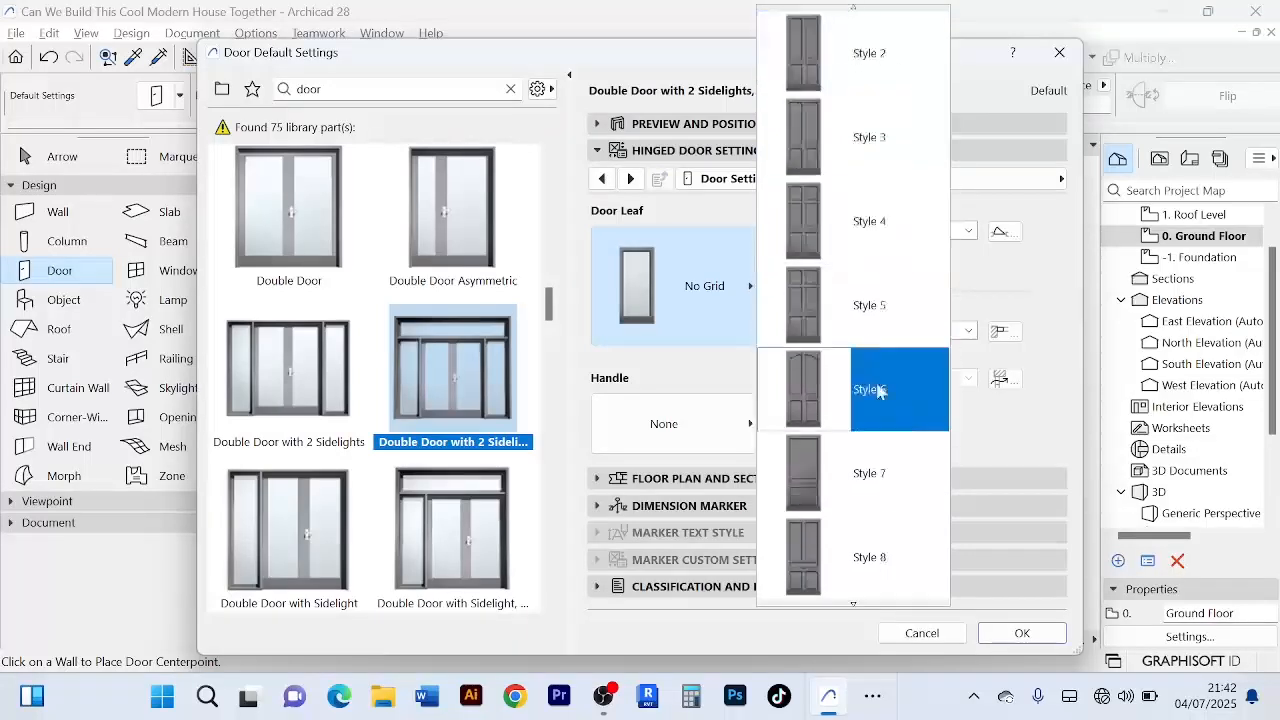
pyautogui.scroll(-6, 864, 546)
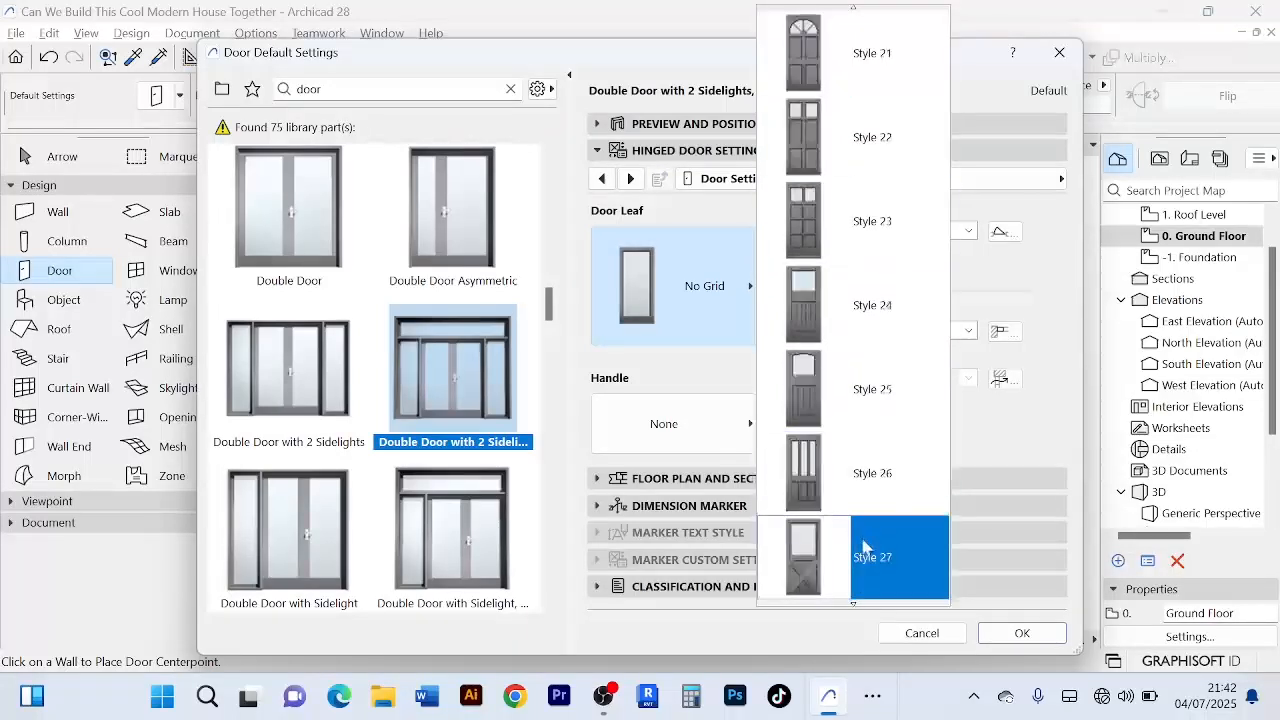
pyautogui.scroll(-10, 864, 546)
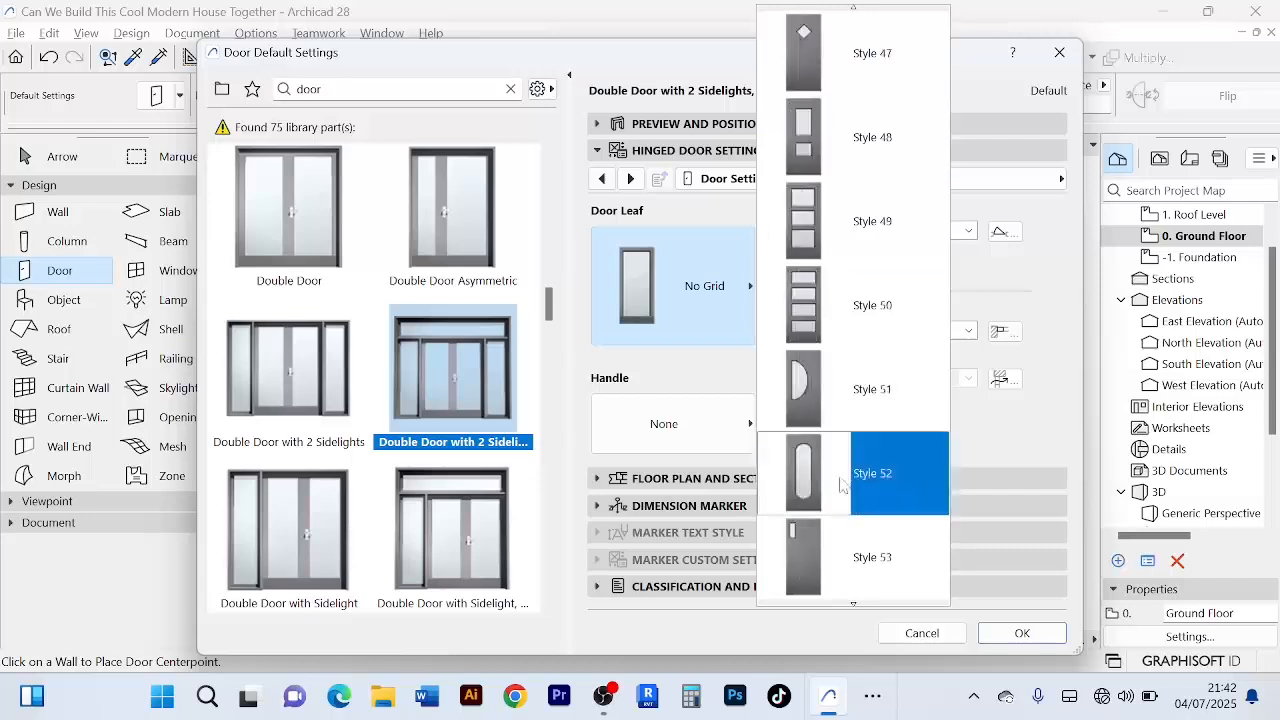
pyautogui.scroll(-3, 840, 485)
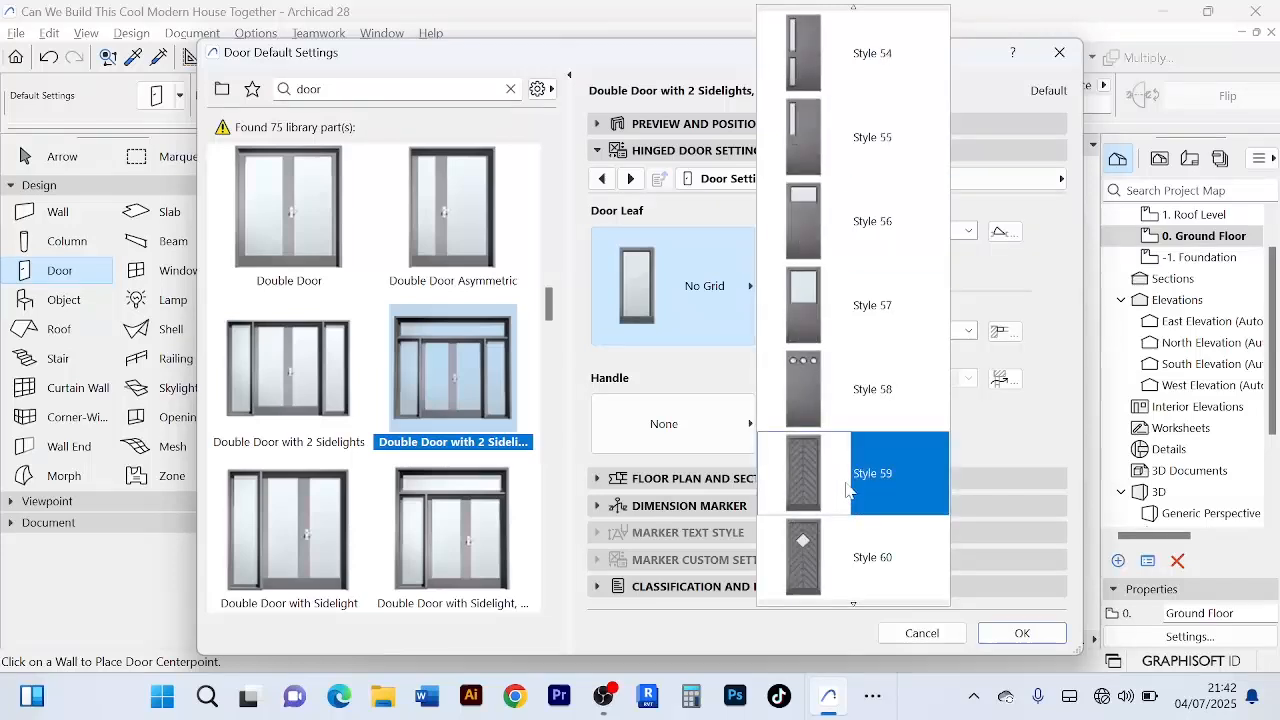
pyautogui.click(690, 376)
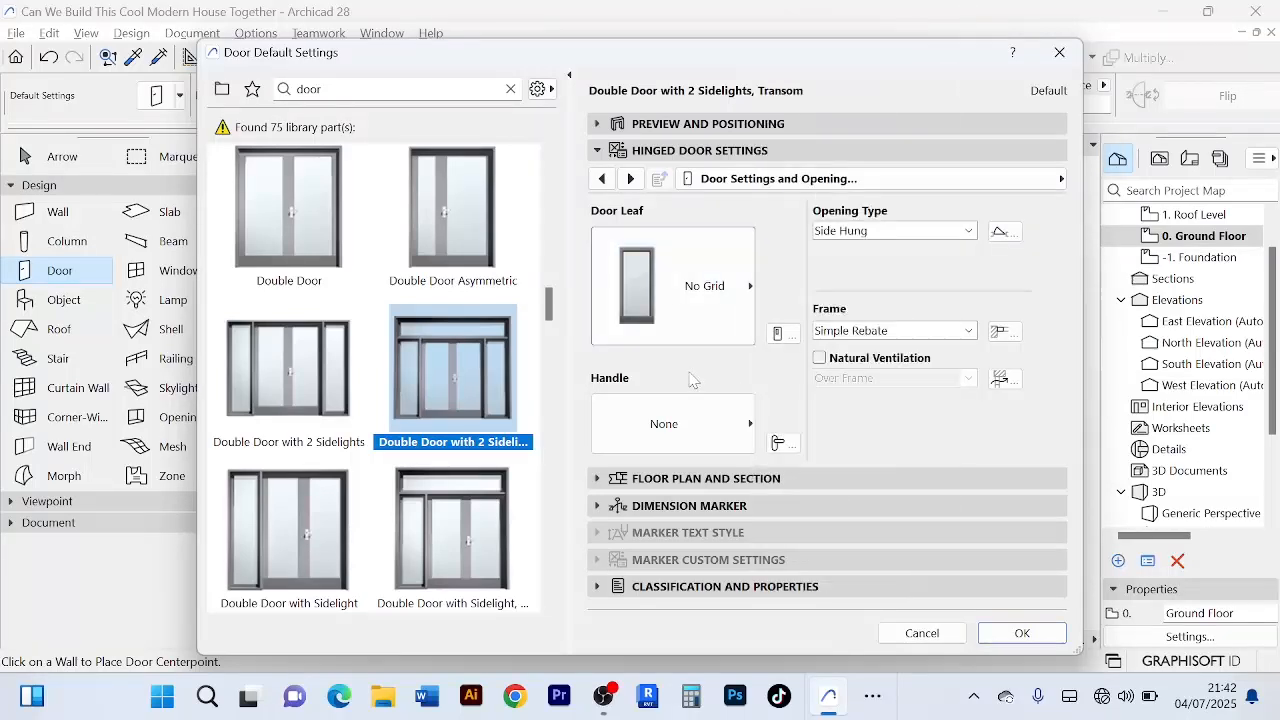
# - Set the double door's opening type to Double Acting and its handle to Fix Handle 3
pyautogui.click(967, 231)
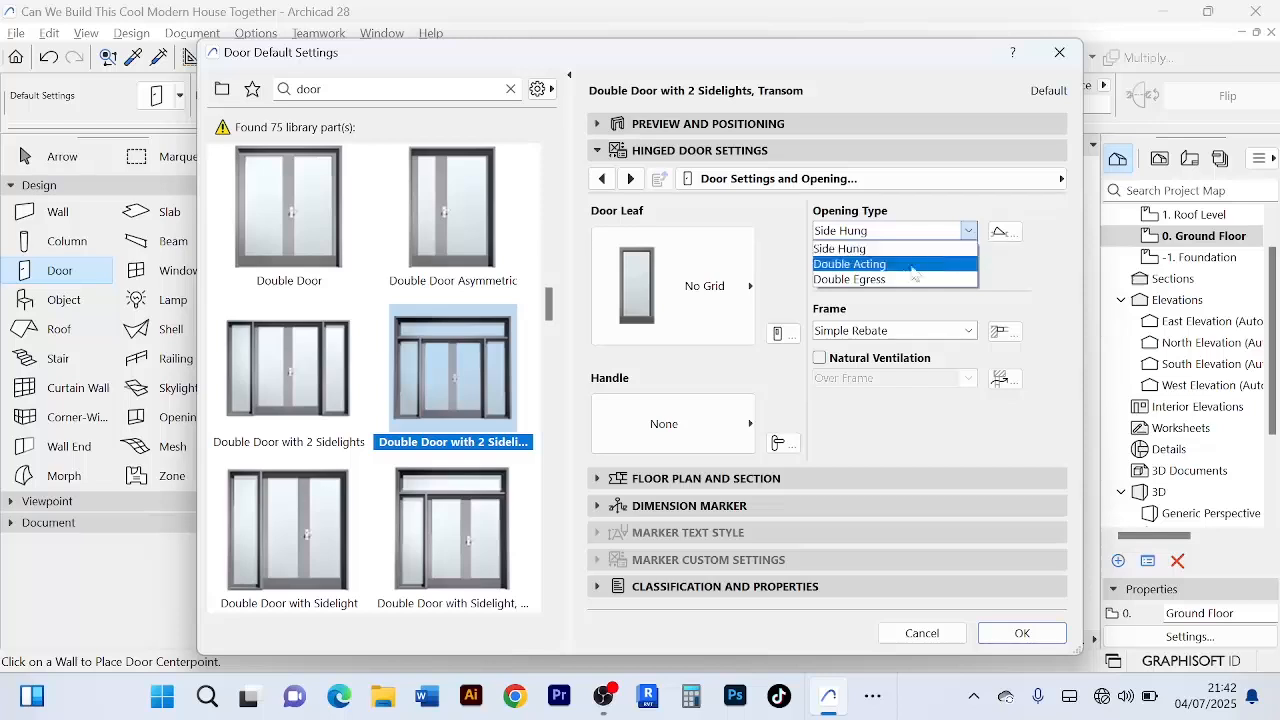
pyautogui.click(937, 266)
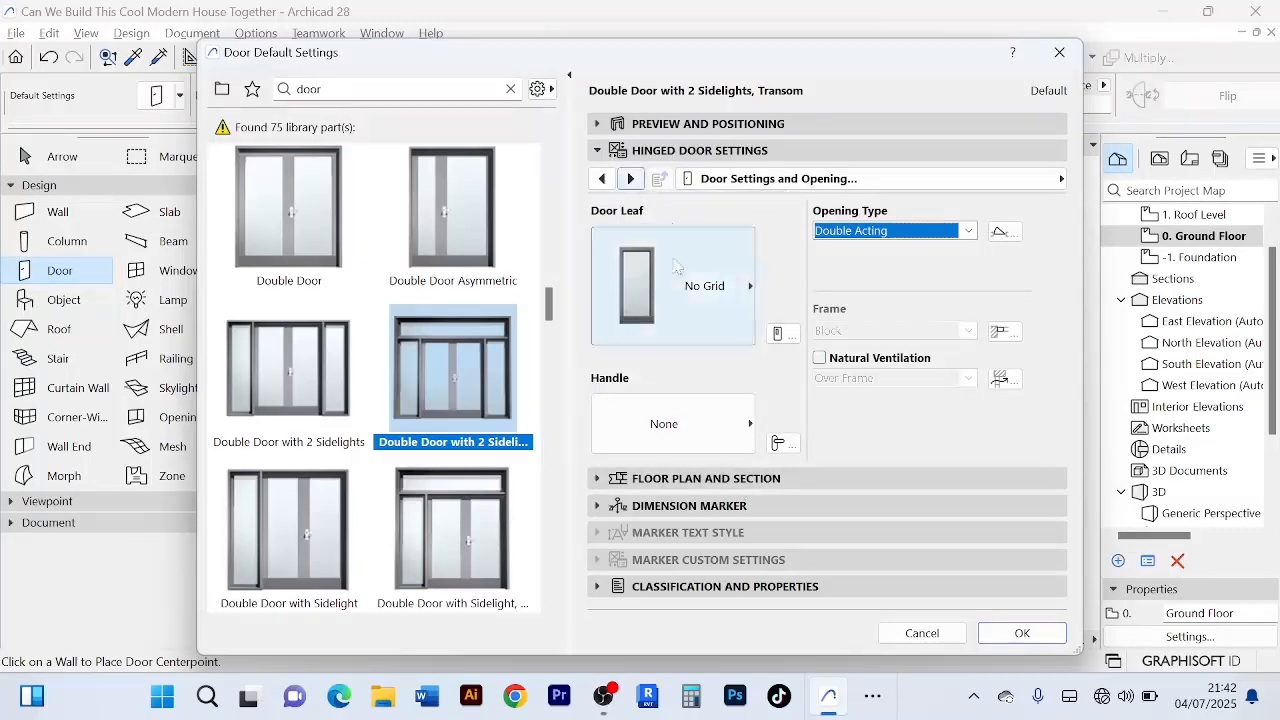
pyautogui.click(751, 424)
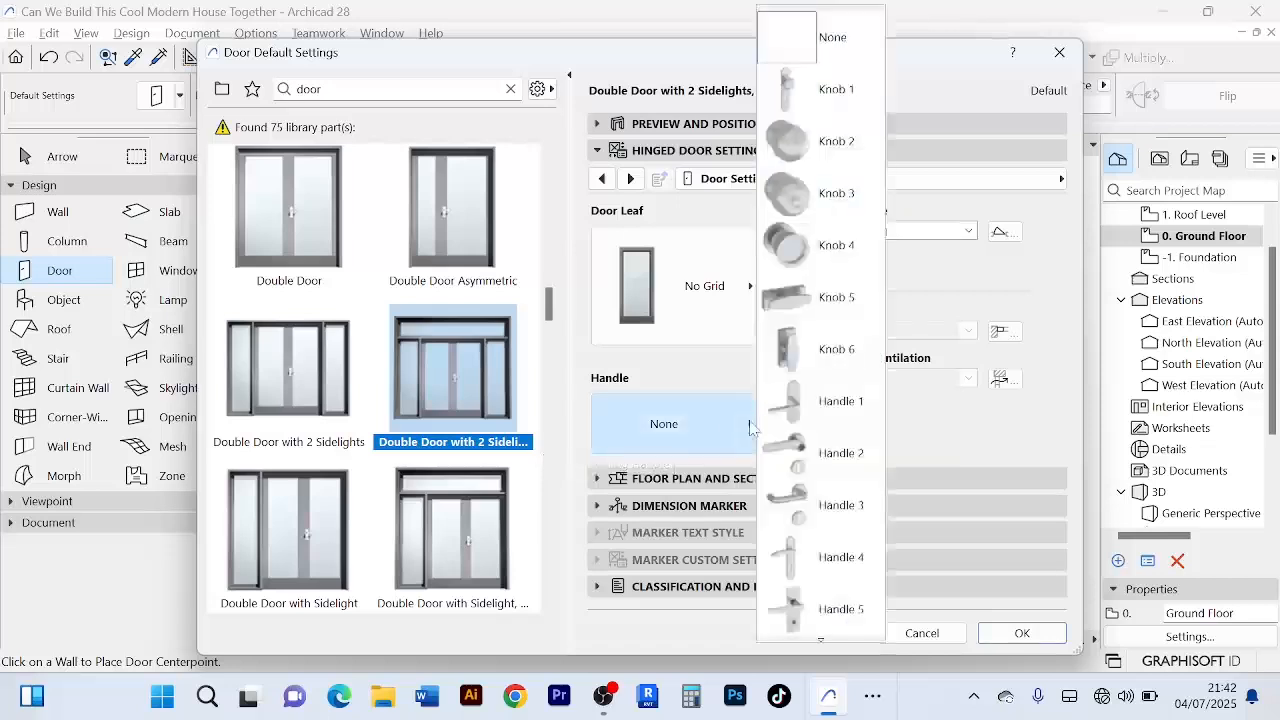
pyautogui.scroll(-1, 845, 225)
pyautogui.scroll(-3, 830, 440)
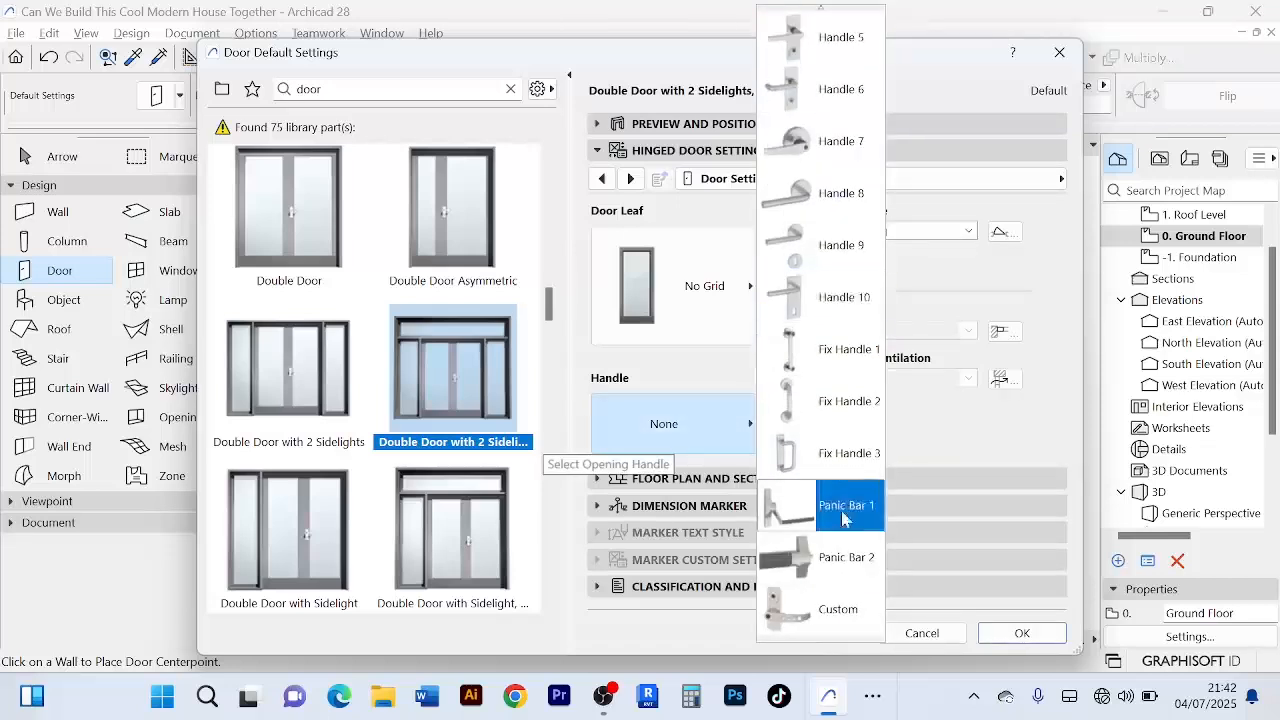
pyautogui.scroll(4, 830, 340)
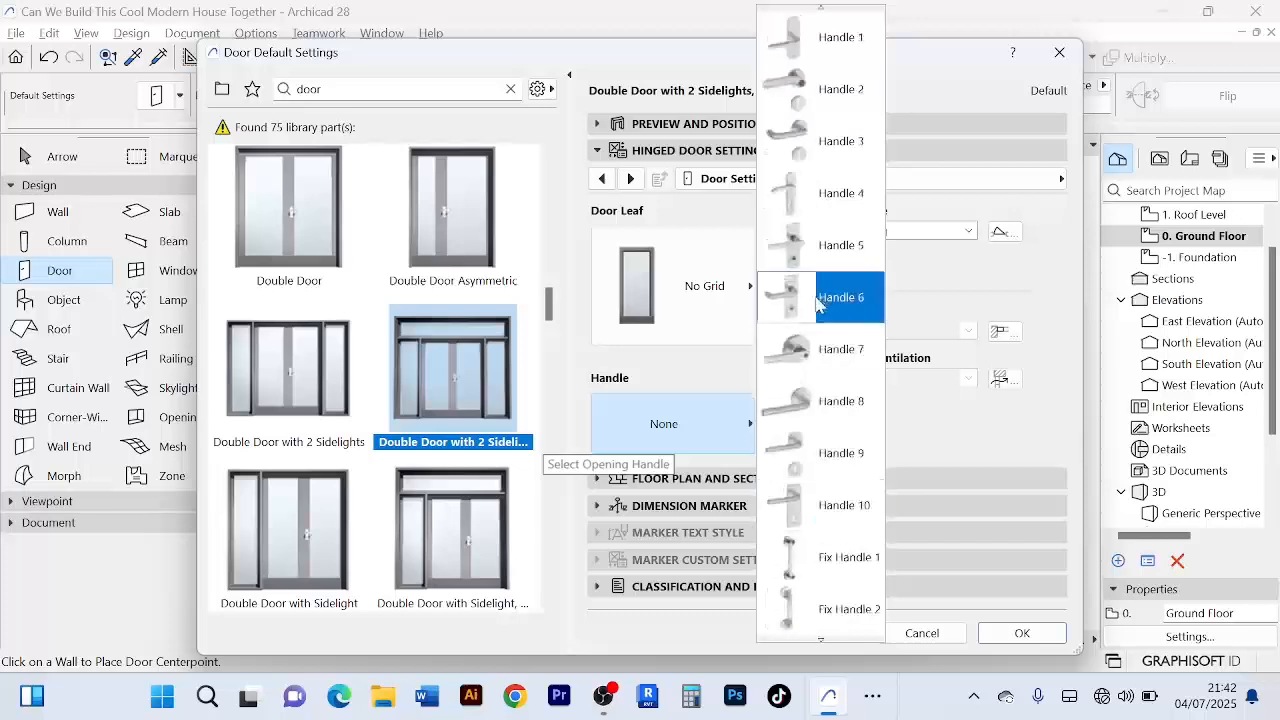
pyautogui.scroll(-3, 826, 360)
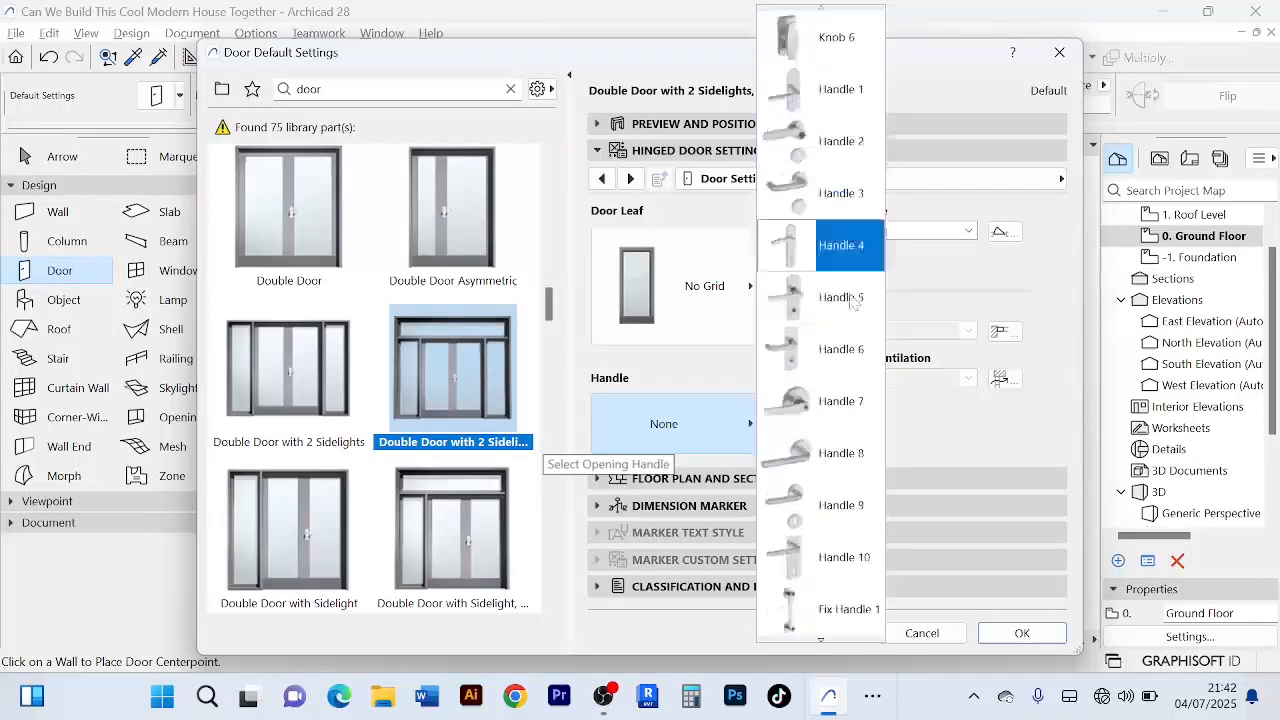
pyautogui.scroll(-2, 834, 389)
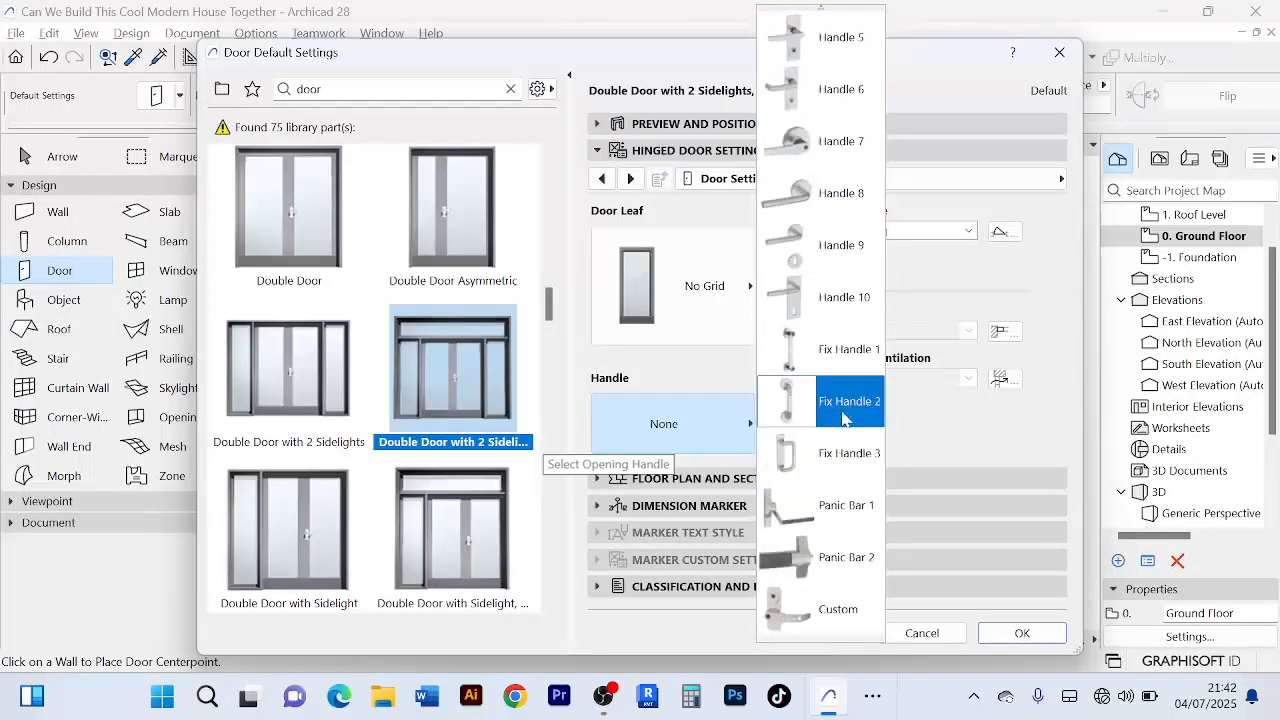
pyautogui.click(865, 466)
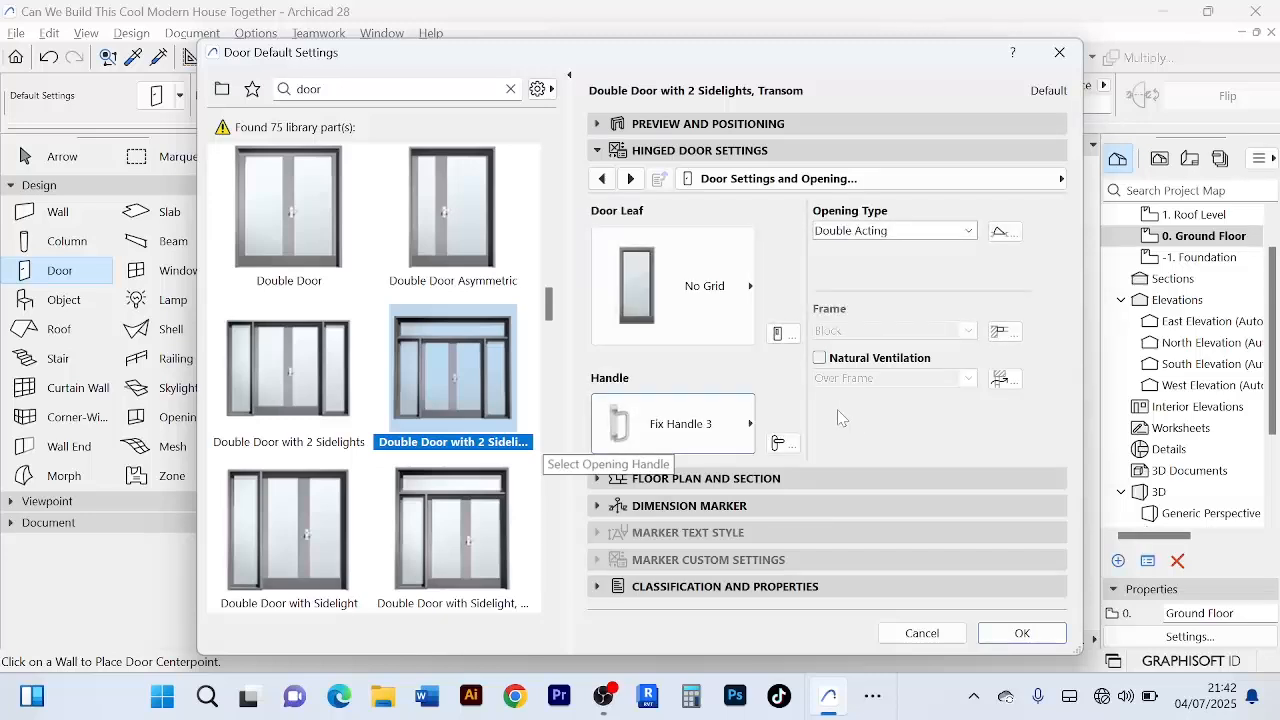
# - Enable natural ventilation for the double door
pyautogui.click(631, 180)
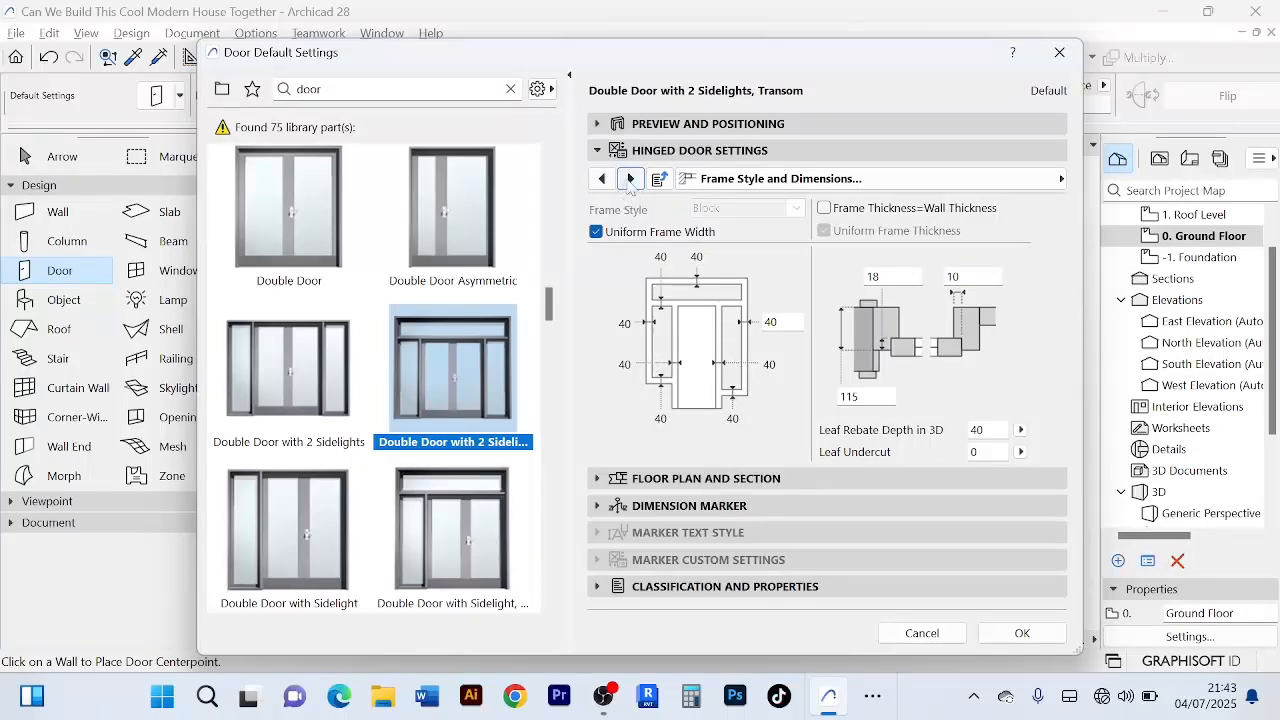
pyautogui.click(630, 179)
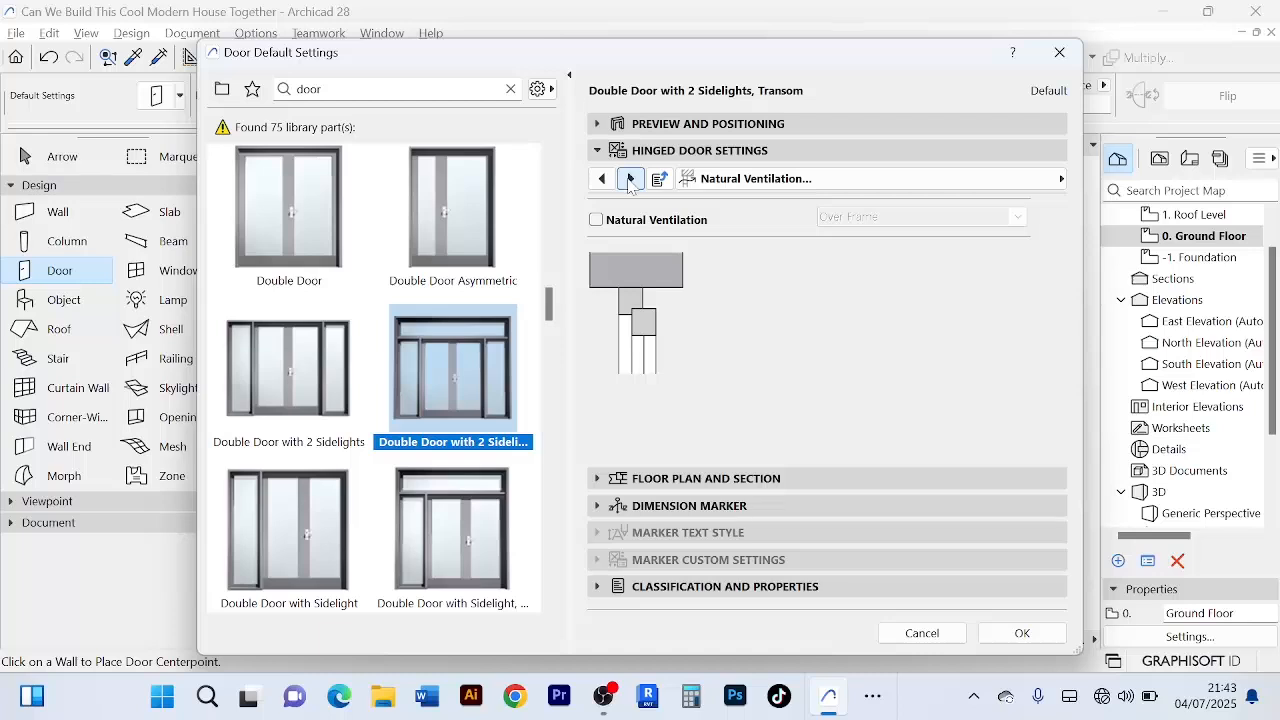
pyautogui.click(599, 222)
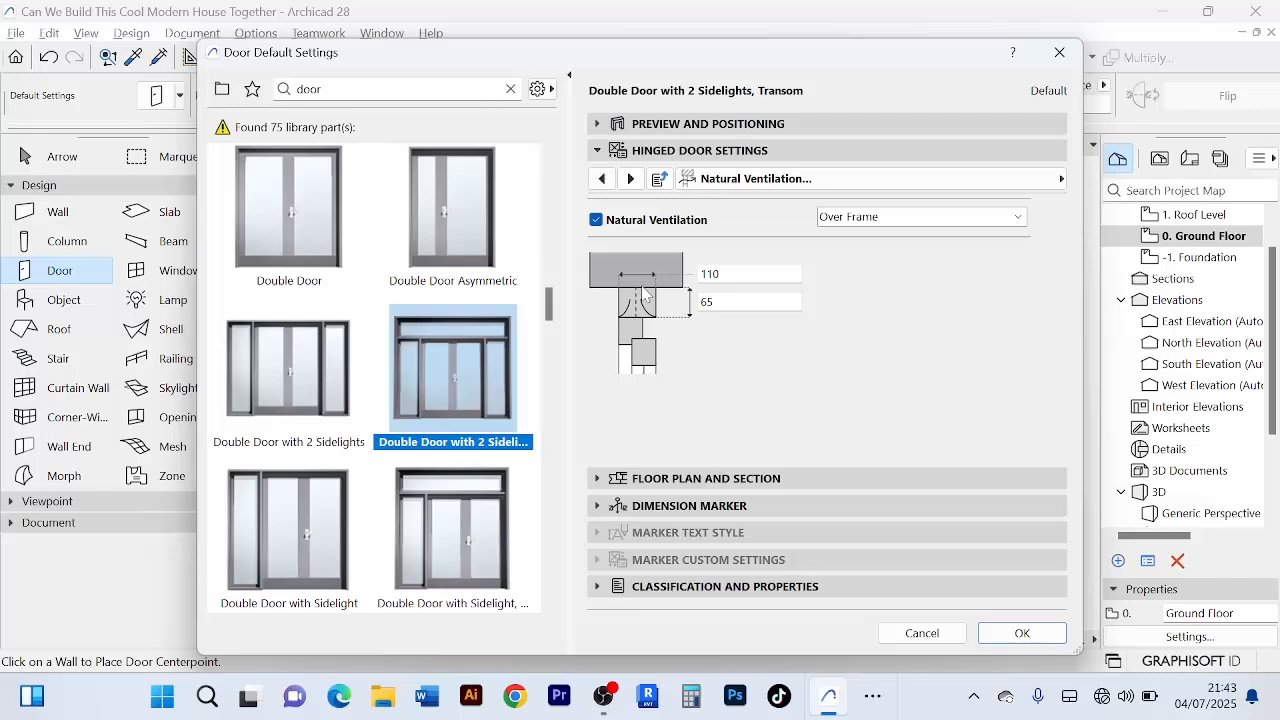
# - Review the door leaf types and enable Uniform Handles for the double door
pyautogui.click(631, 179)
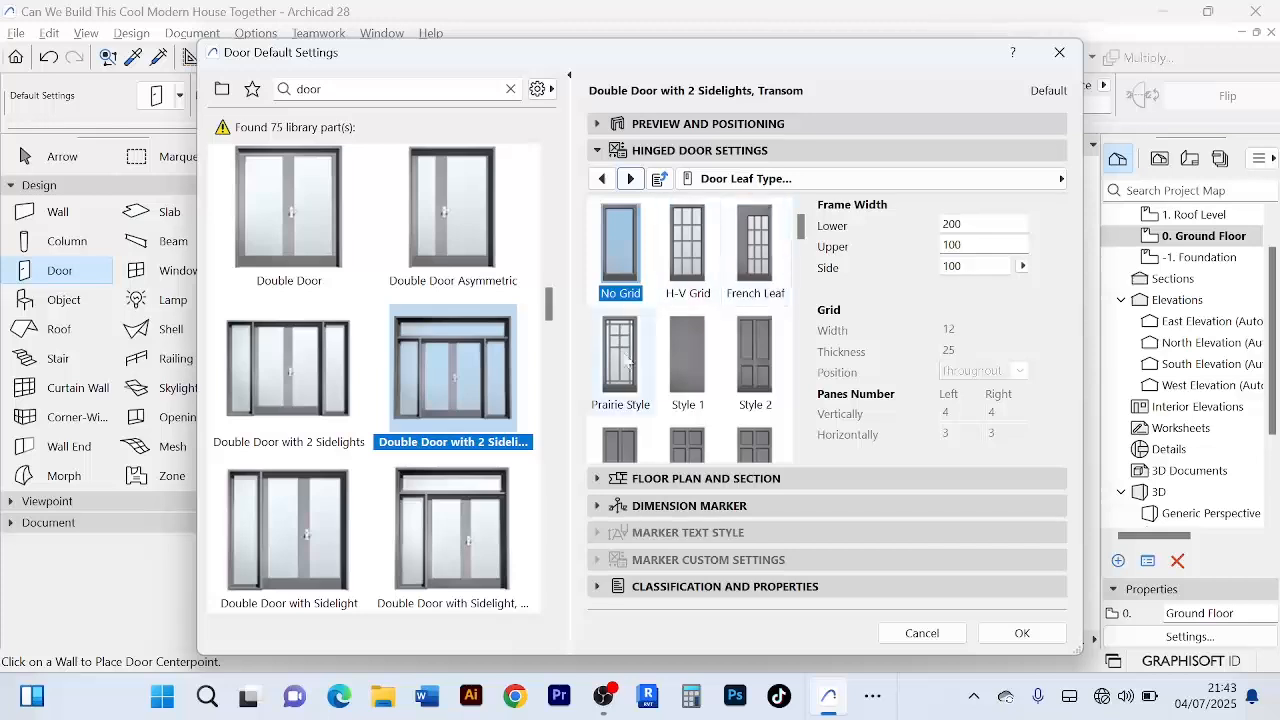
pyautogui.scroll(-1, 700, 350)
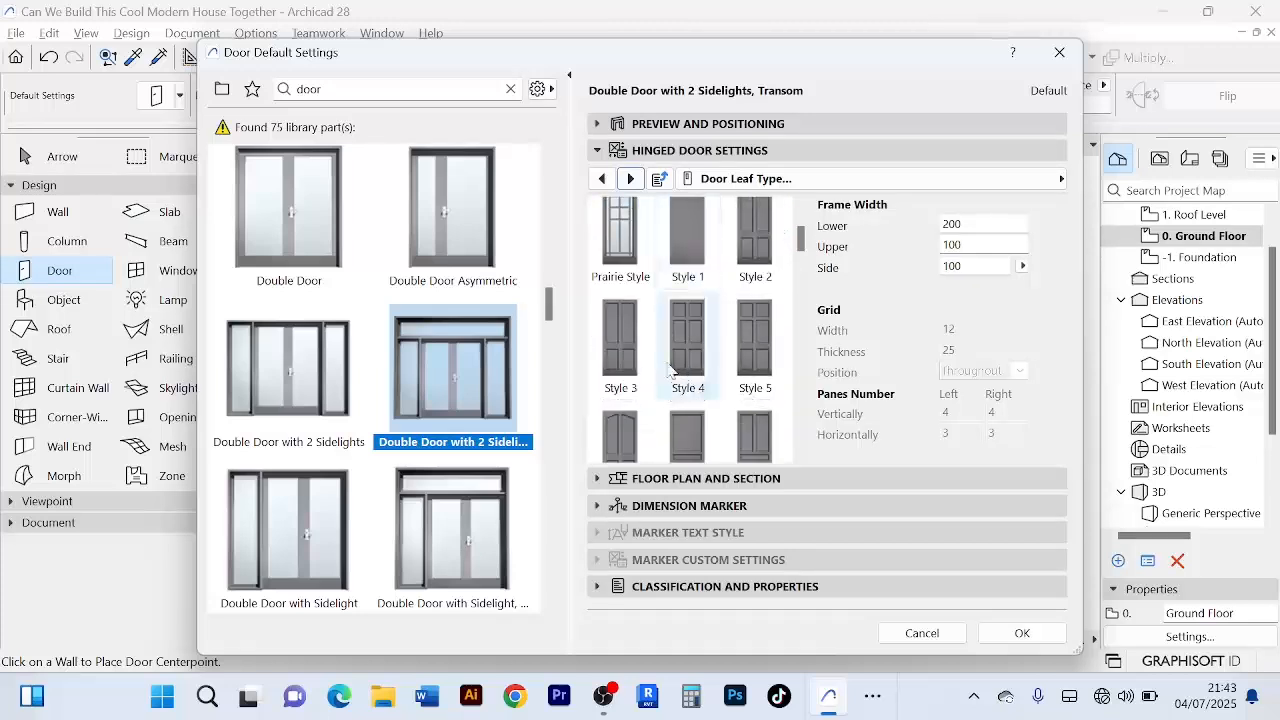
pyautogui.scroll(-2, 690, 345)
pyautogui.scroll(3, 690, 345)
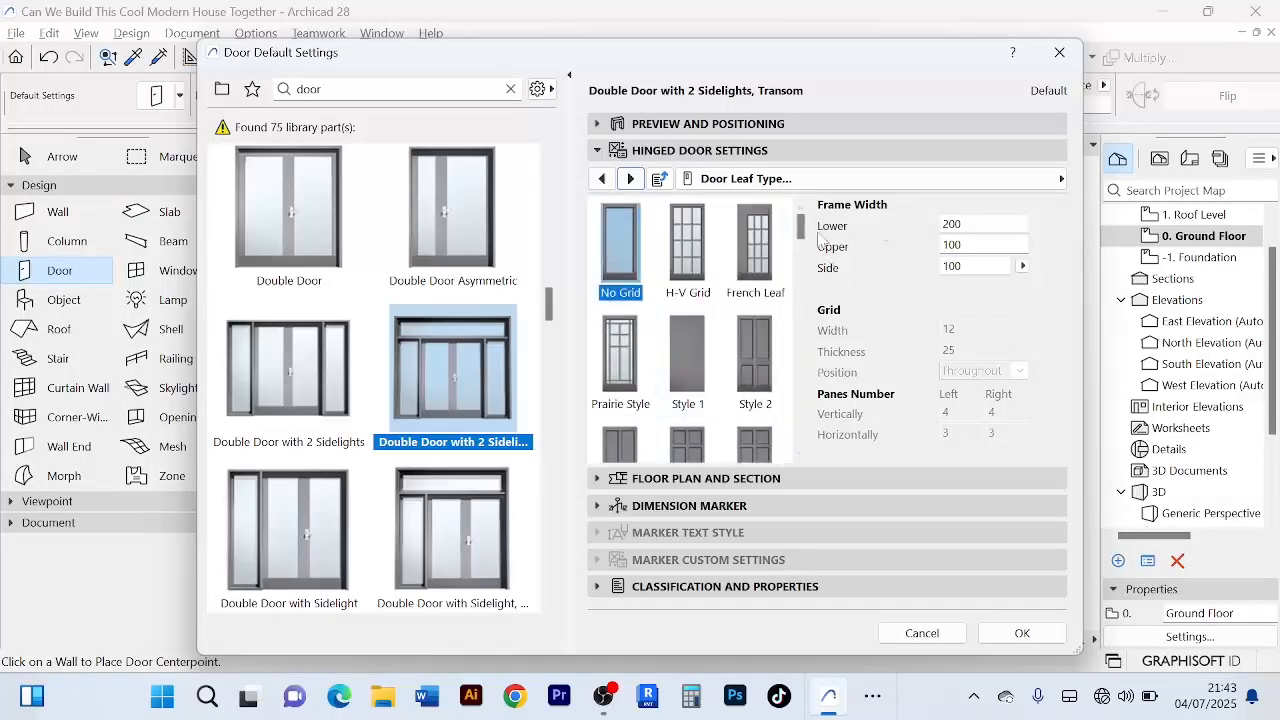
pyautogui.click(632, 179)
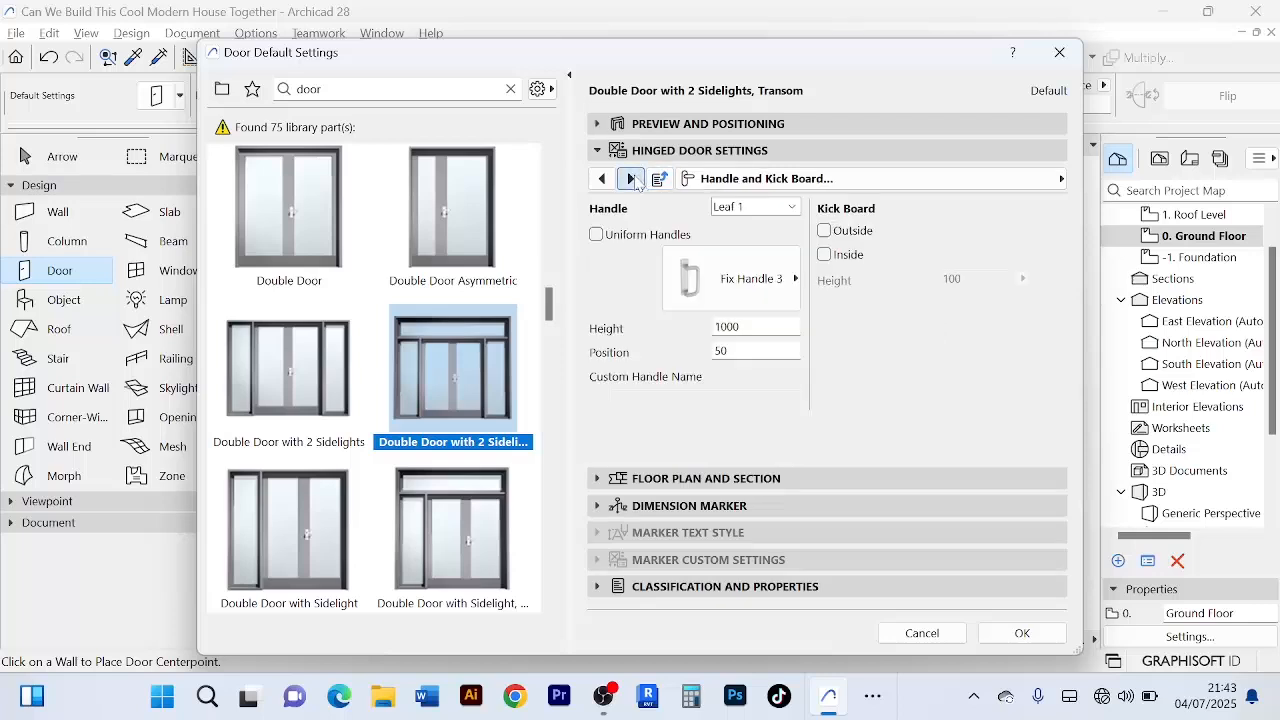
pyautogui.click(597, 236)
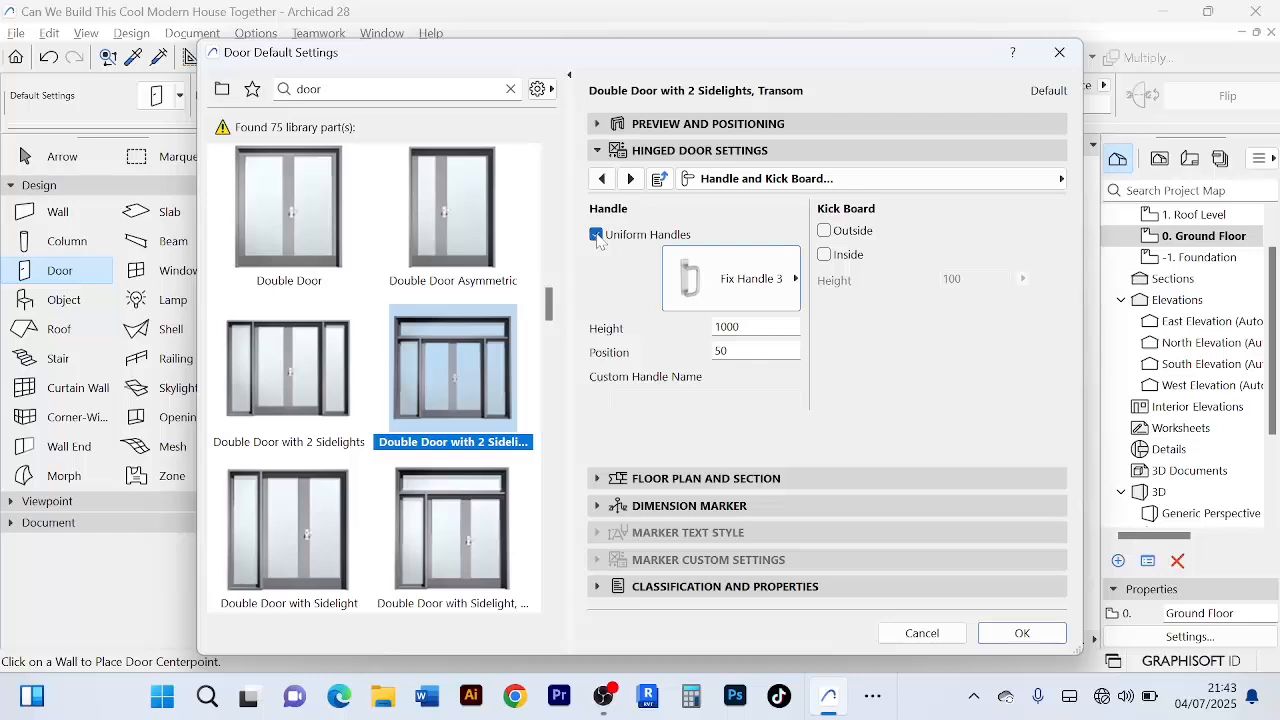
pyautogui.click(597, 235)
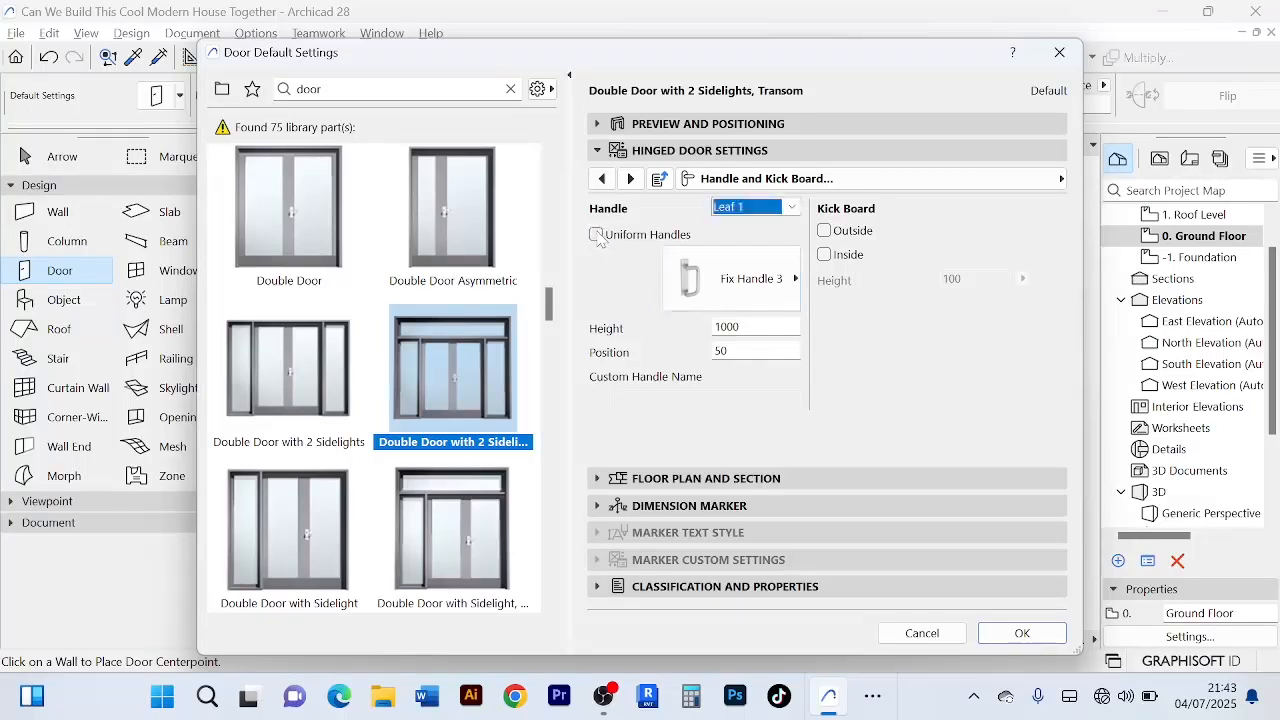
pyautogui.click(597, 235)
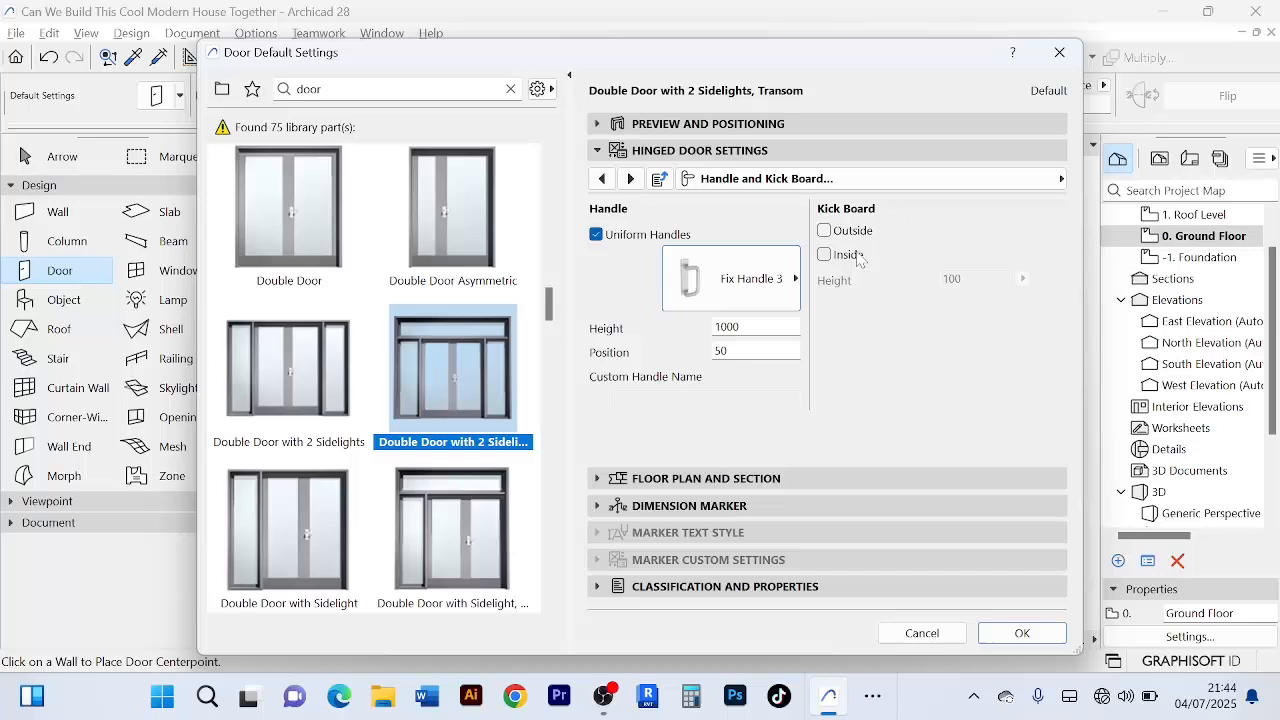
# - Examine the double door's leaf and sash dimensions, sidelight and transom sash type, opening angles and model attributes
pyautogui.click(630, 178)
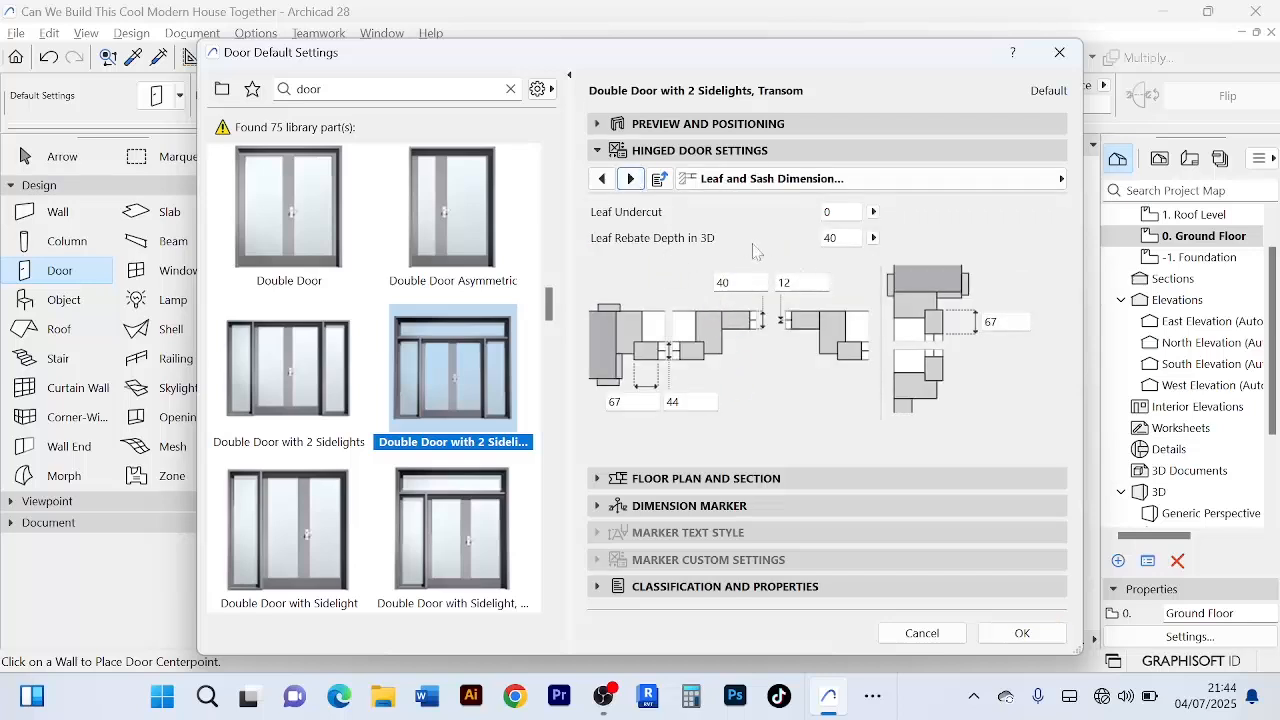
pyautogui.click(631, 180)
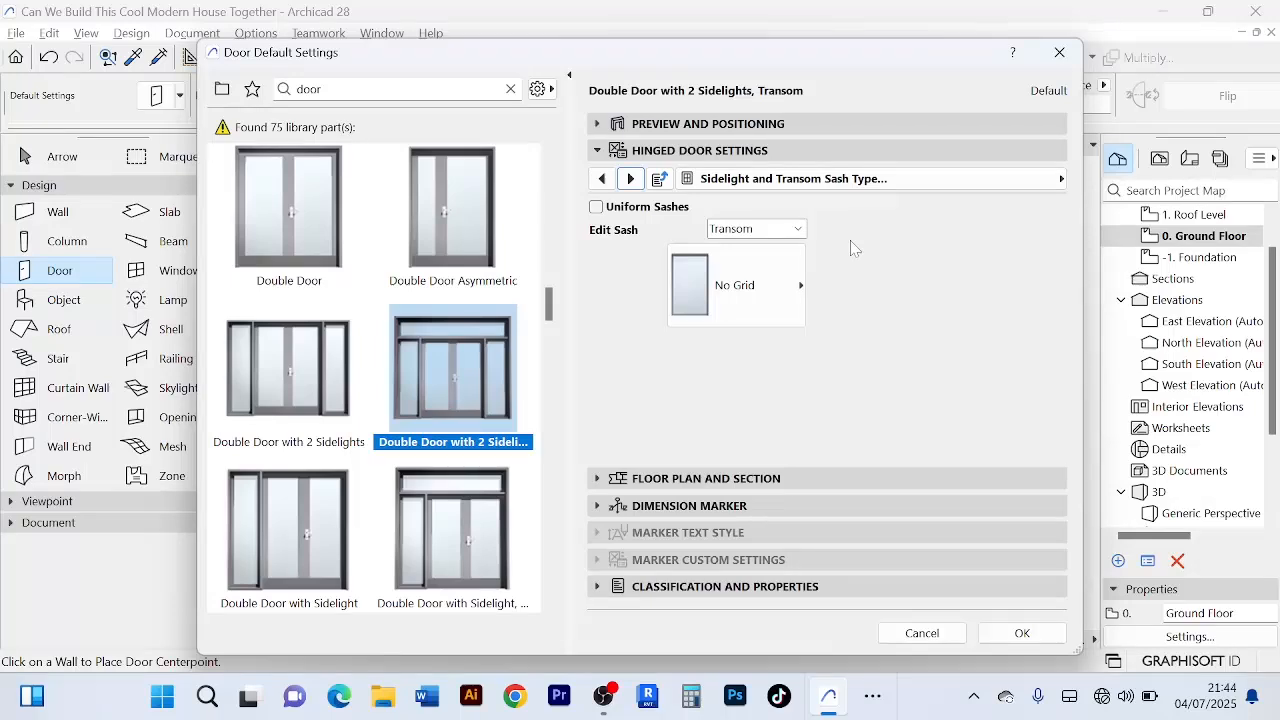
pyautogui.click(633, 179)
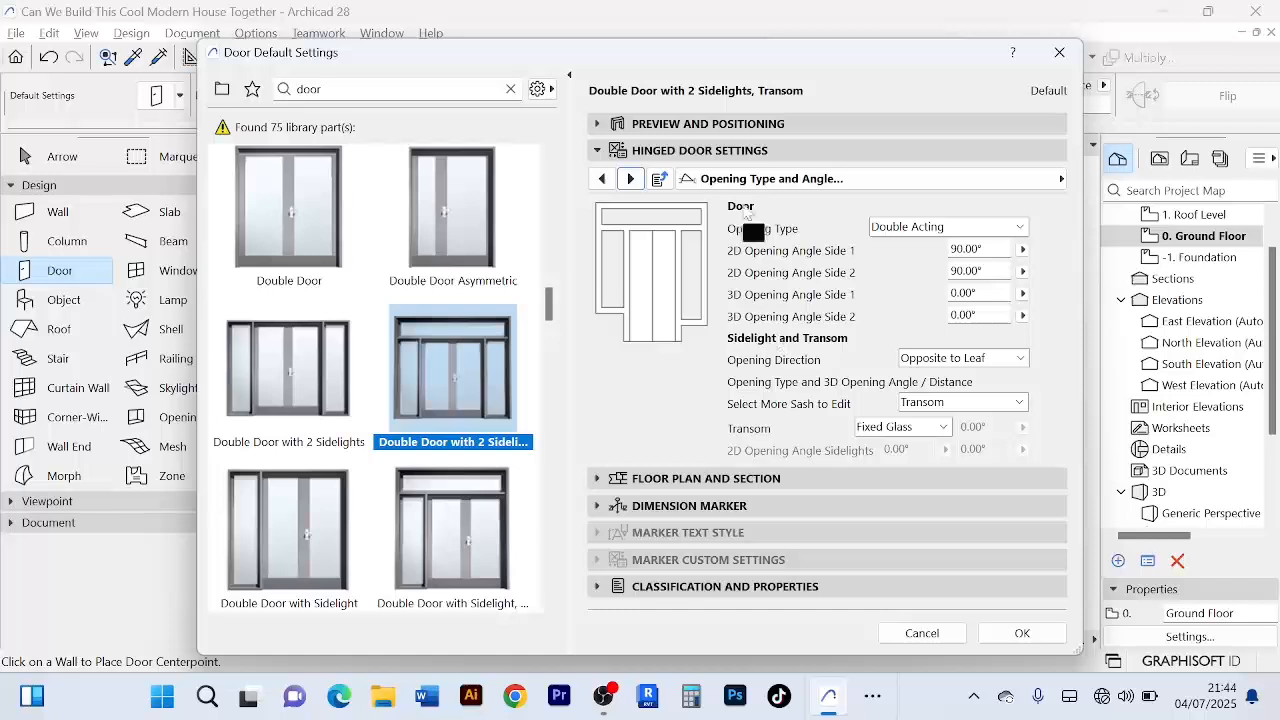
pyautogui.click(631, 179)
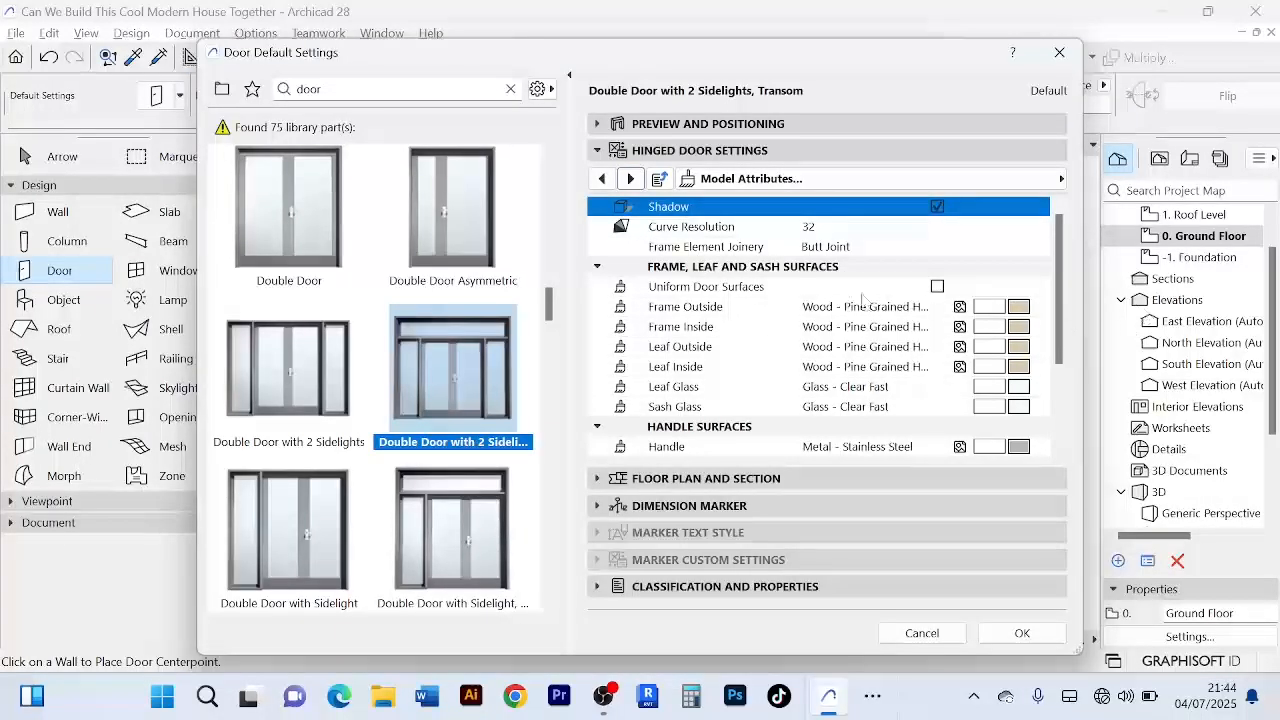
pyautogui.scroll(-2, 1003, 318)
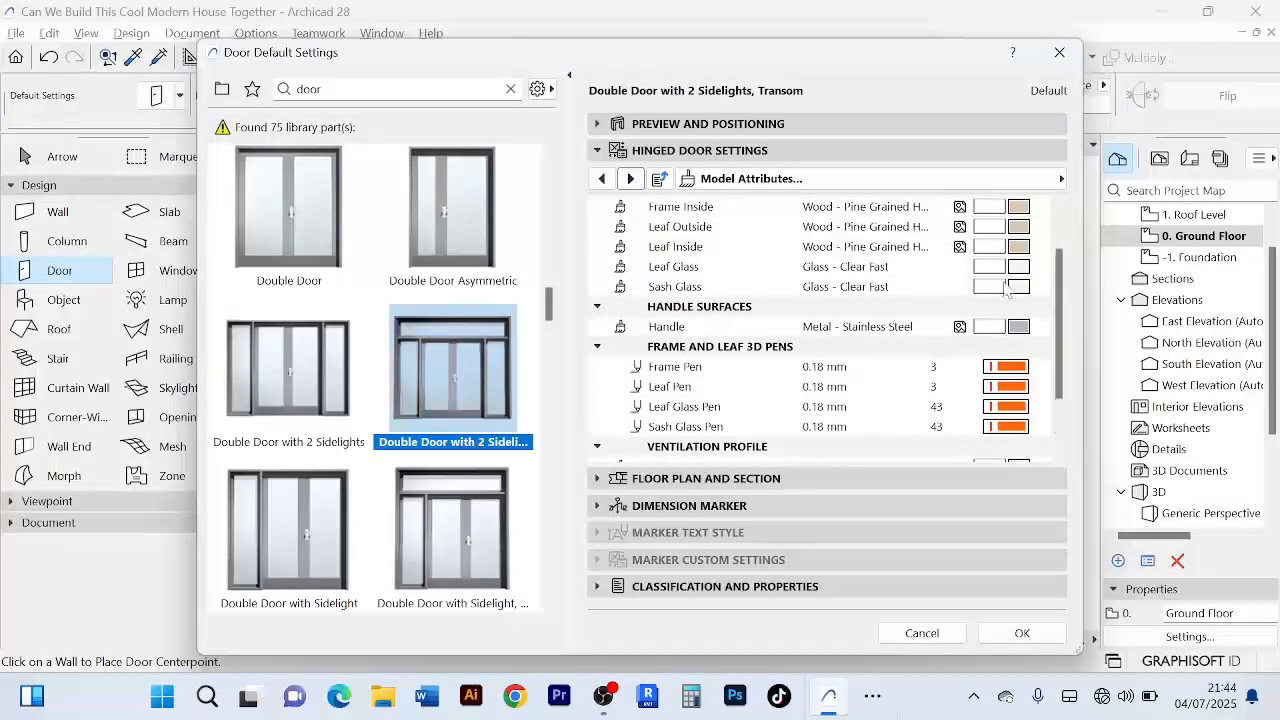
pyautogui.scroll(2, 1003, 287)
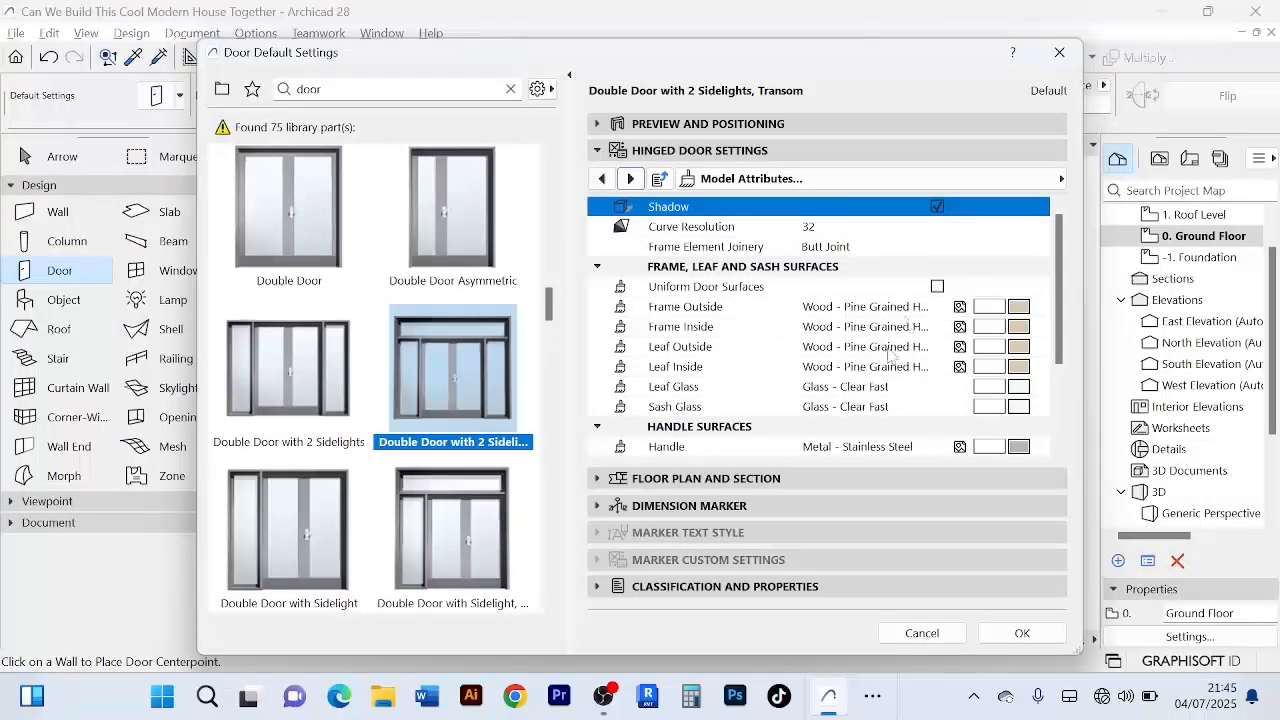
pyautogui.scroll(-1, 913, 348)
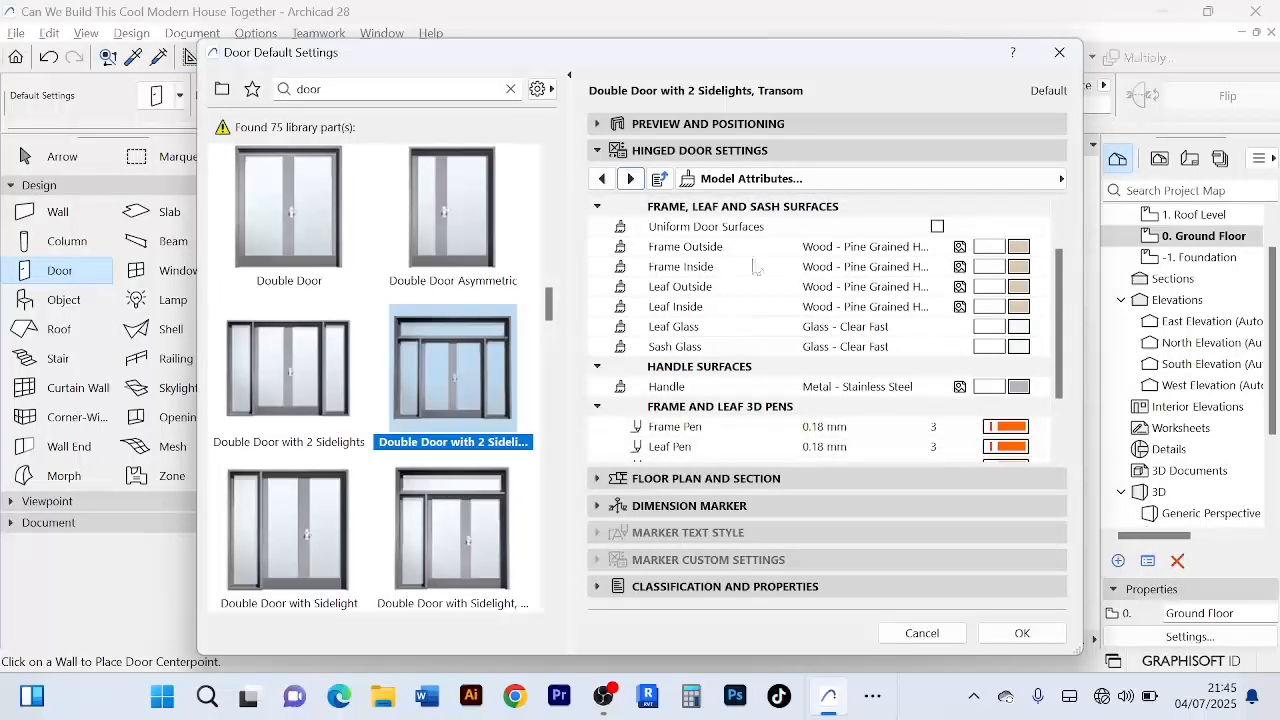
pyautogui.scroll(1, 810, 265)
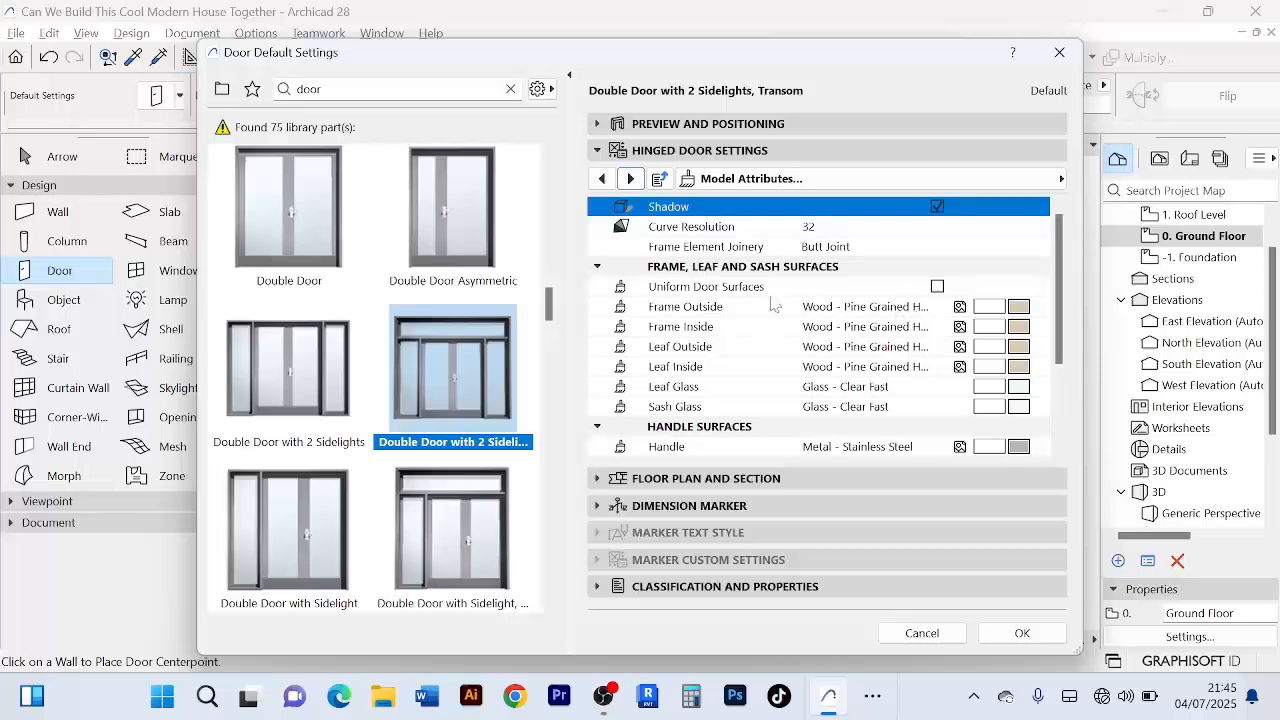
# - Set the door's outside frame surface to Metal - Stainless Steel and enable Uniform Door Surfaces
pyautogui.click(912, 307)
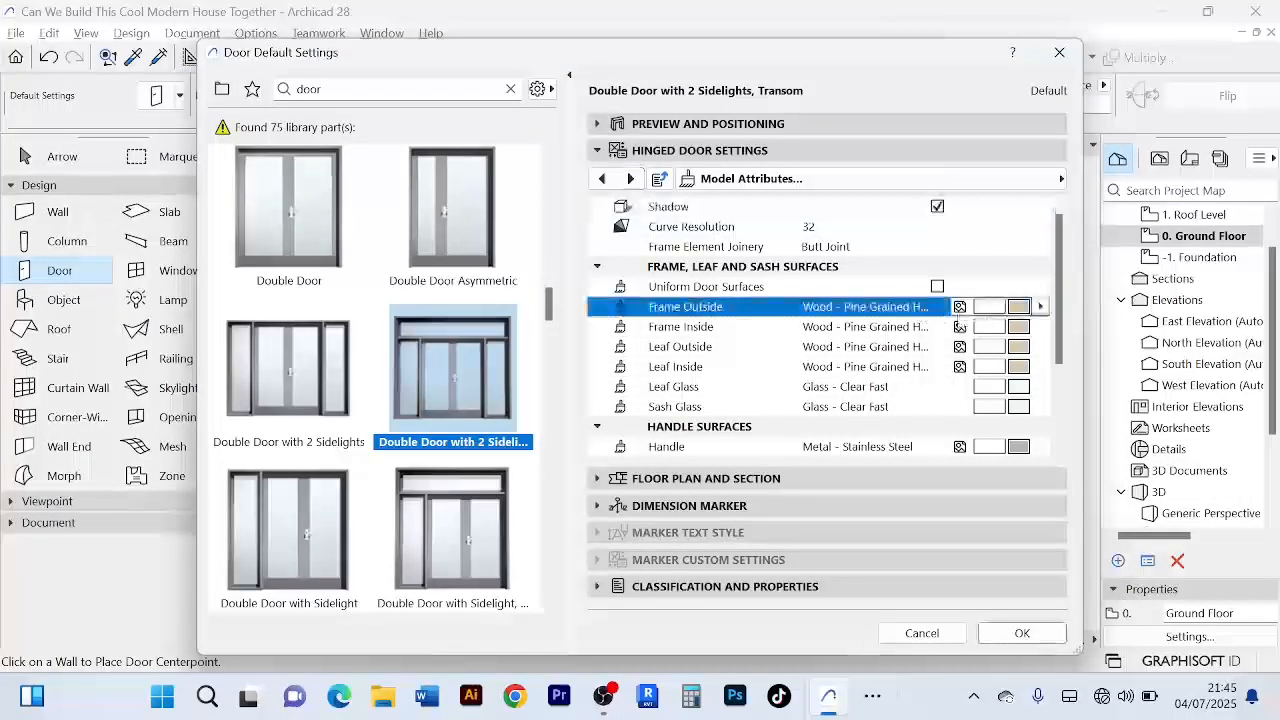
pyautogui.click(1014, 310)
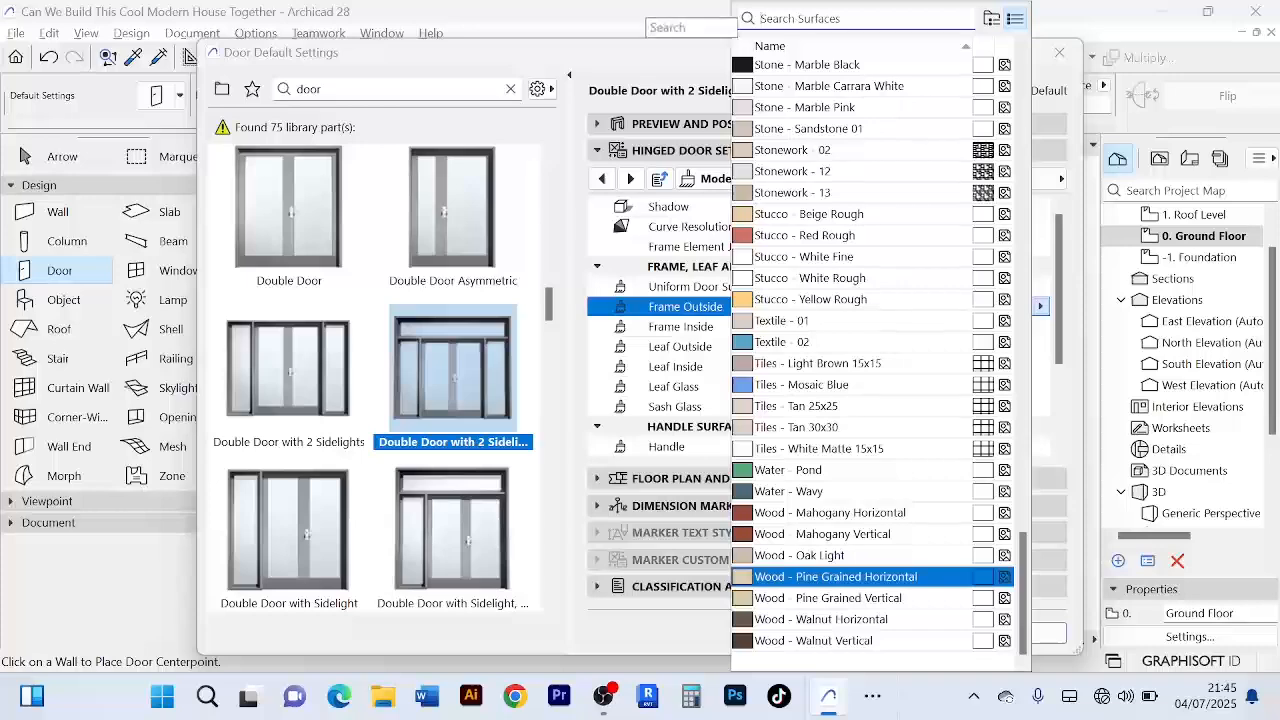
pyautogui.write('steel')
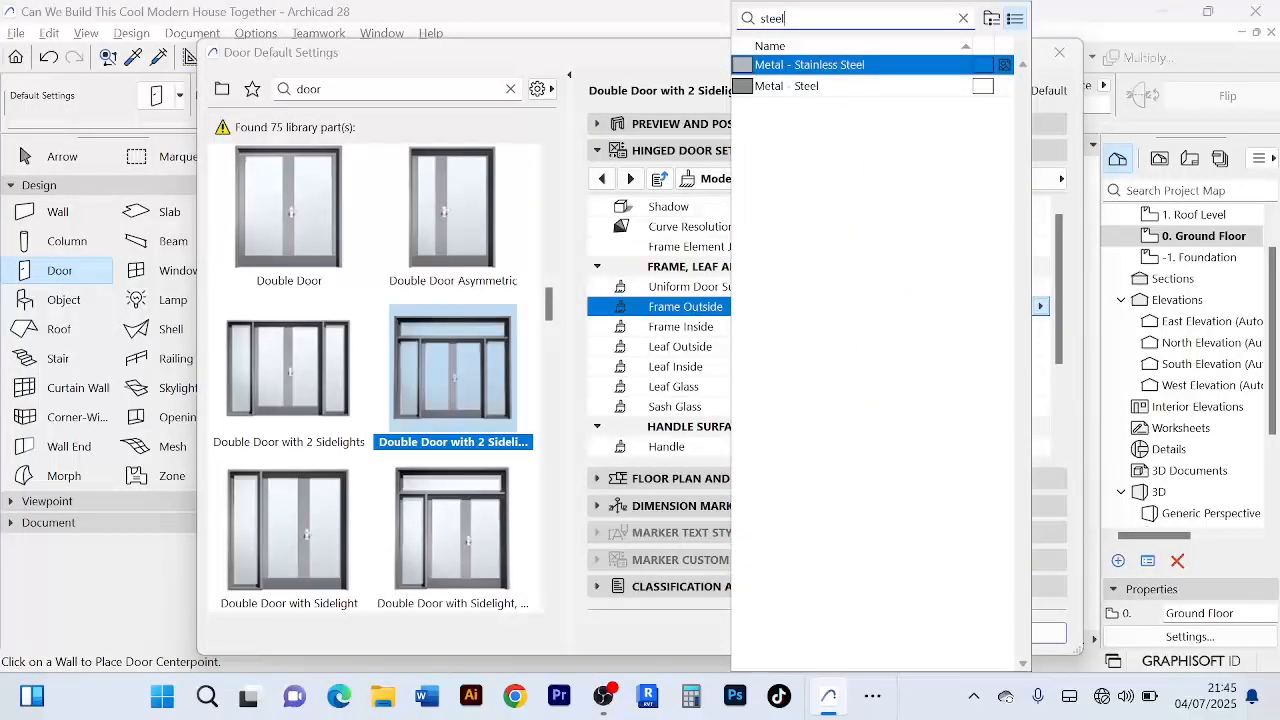
pyautogui.click(857, 64)
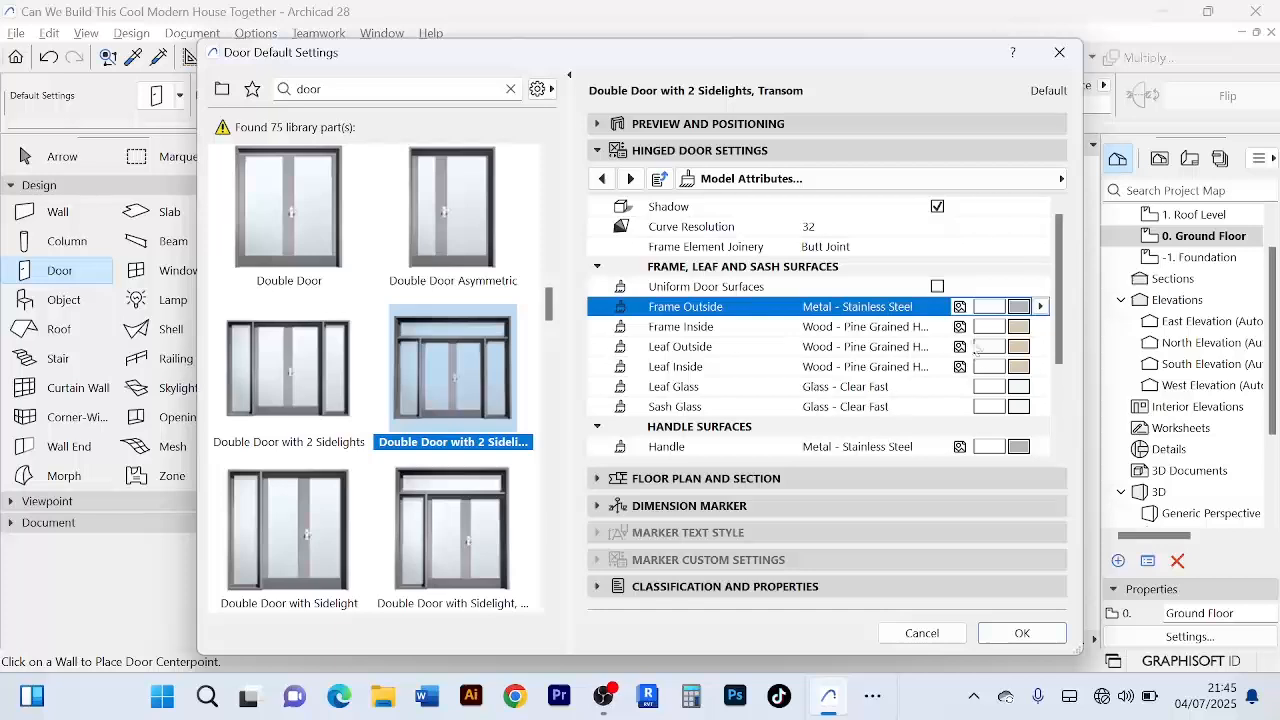
pyautogui.click(937, 287)
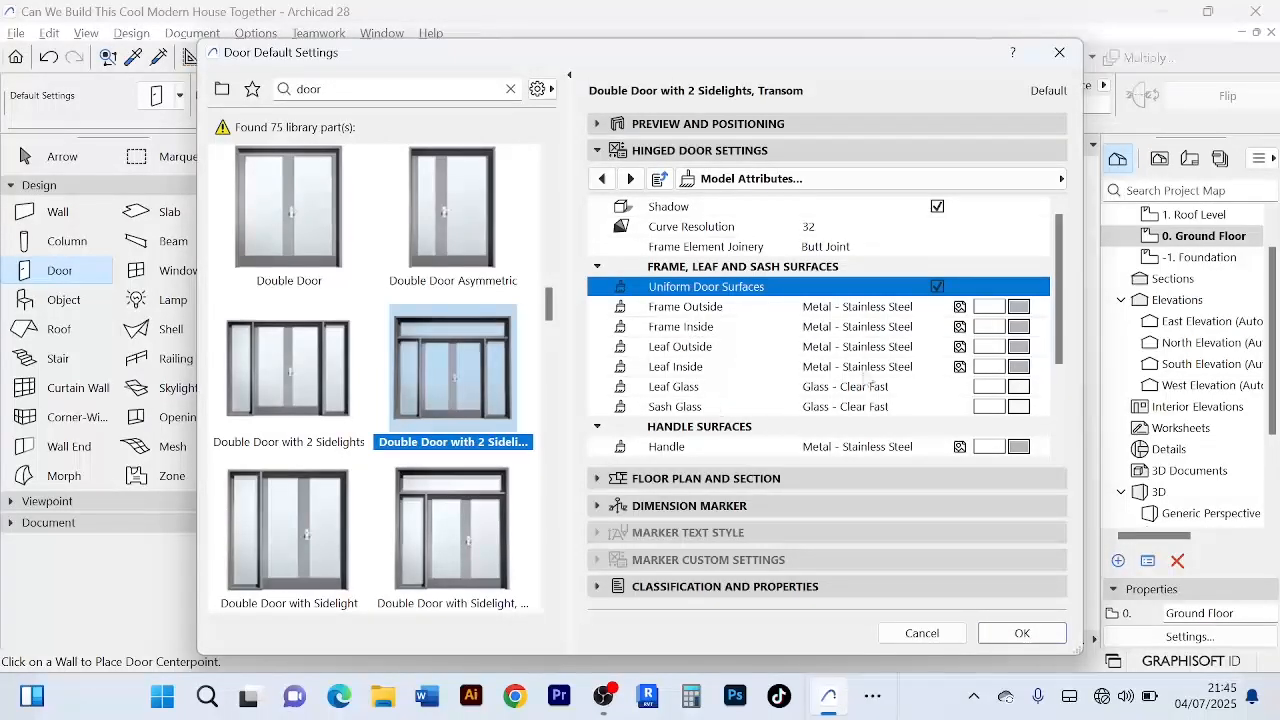
# - Review the wall opening, reveal, wall closure, masonry arch and tolerance settings, and accept the door defaults
pyautogui.scroll(-3, 935, 387)
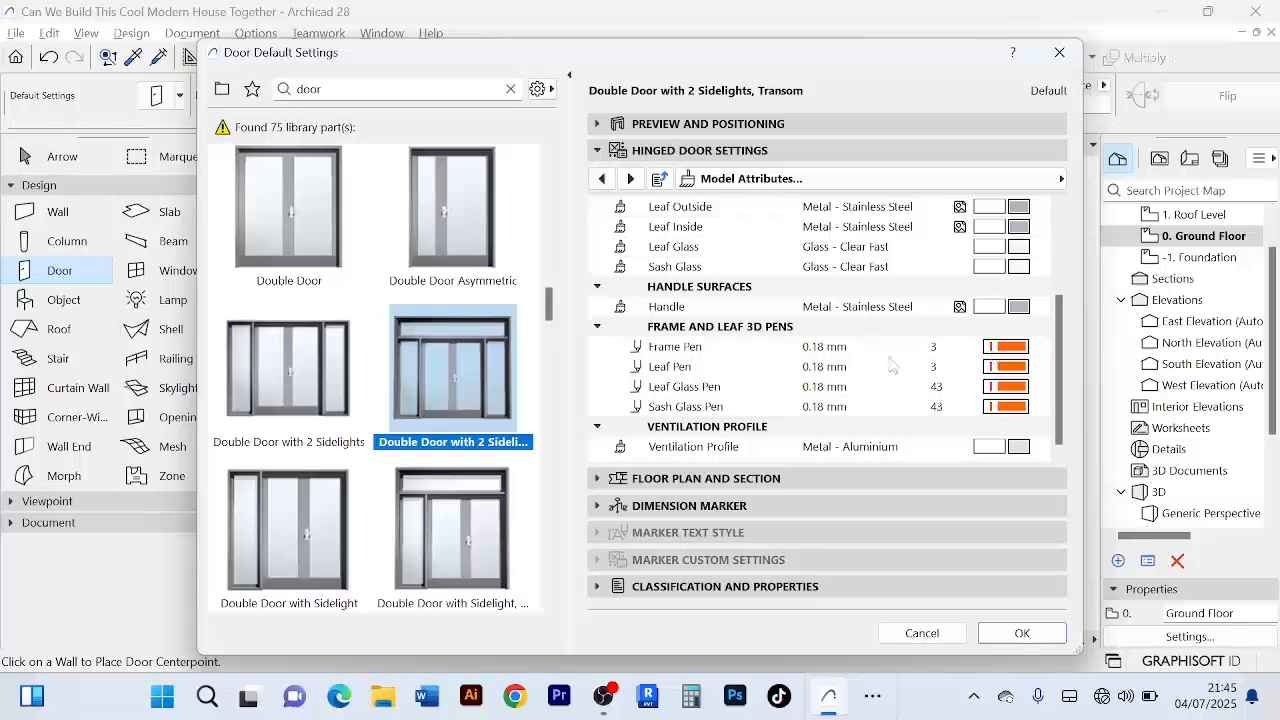
pyautogui.scroll(3, 912, 371)
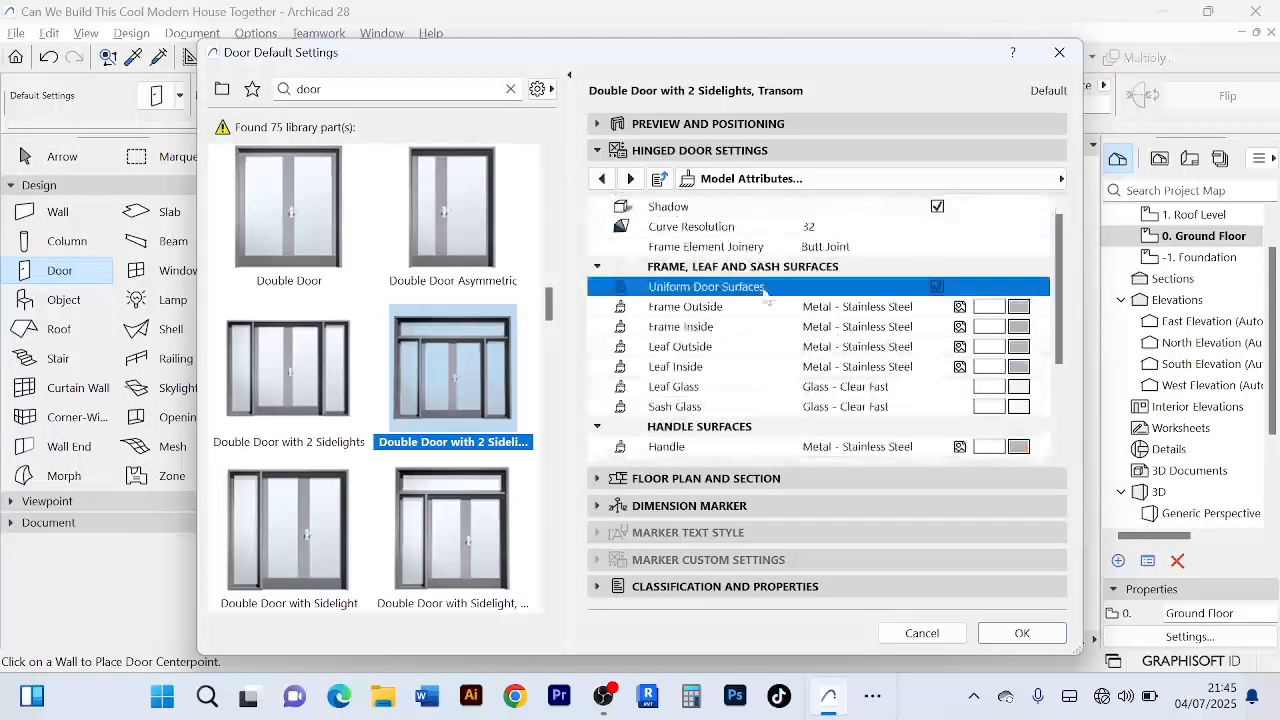
pyautogui.click(630, 178)
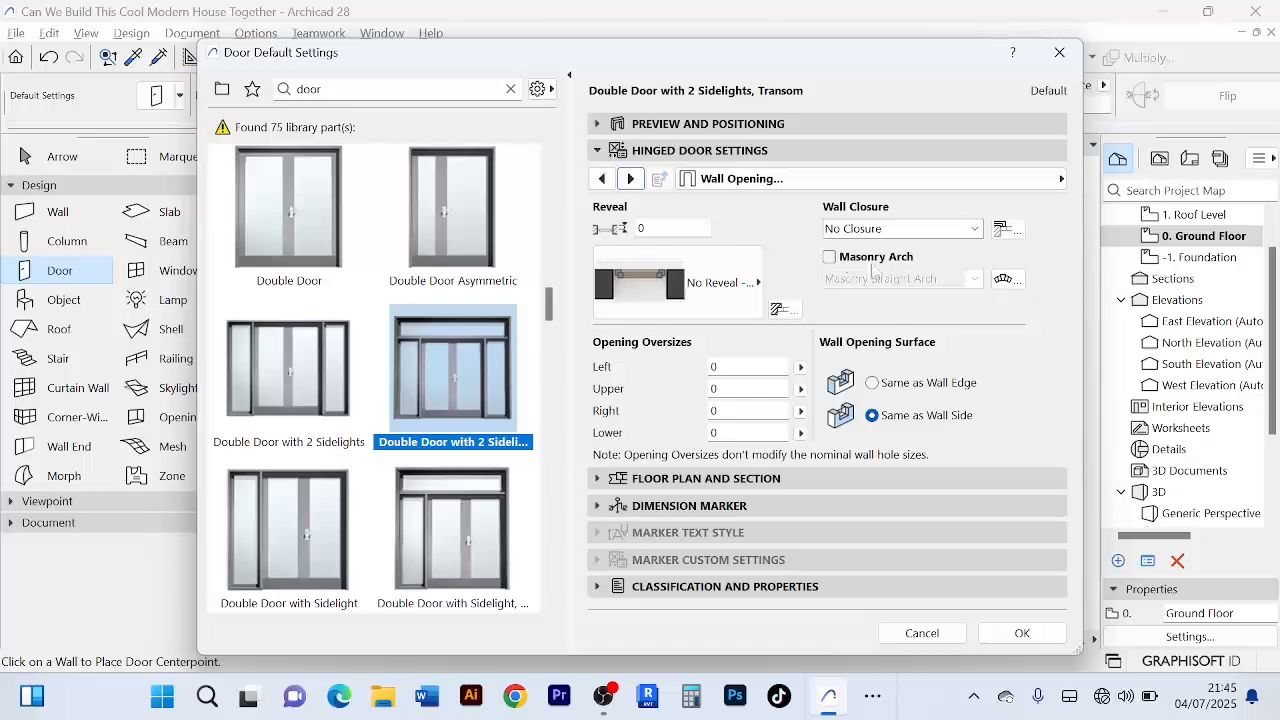
pyautogui.click(630, 178)
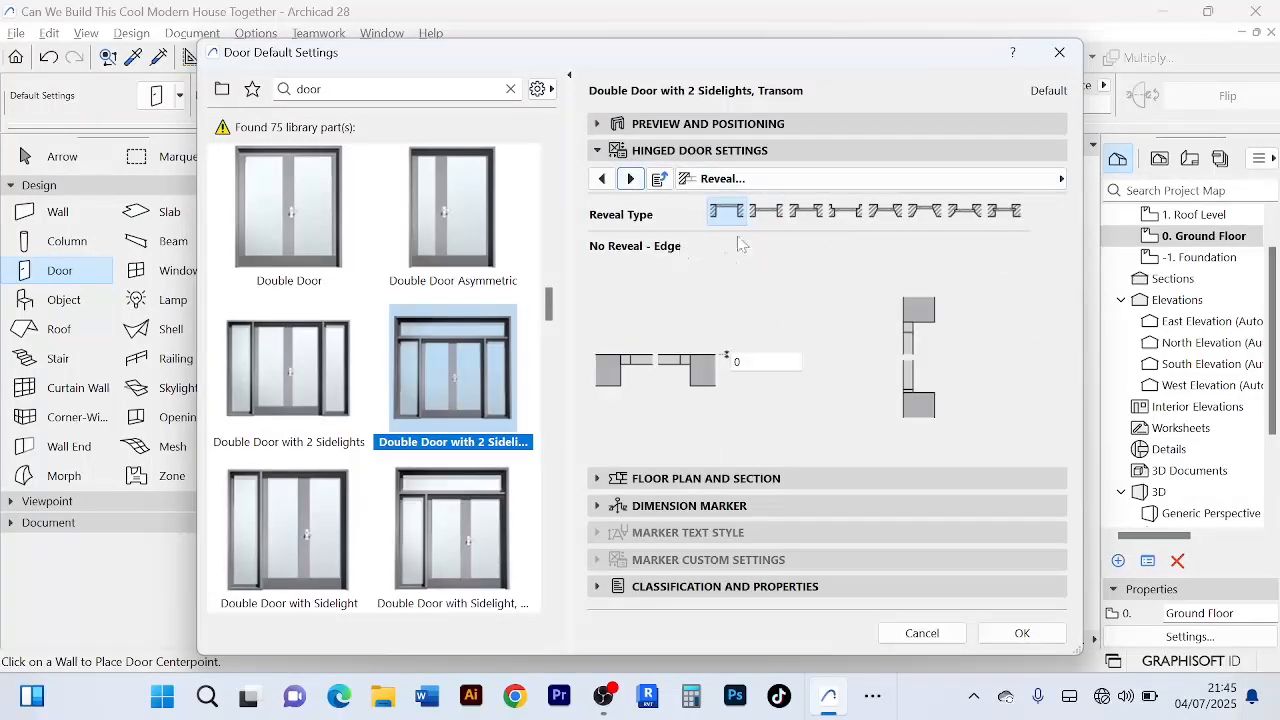
pyautogui.click(631, 178)
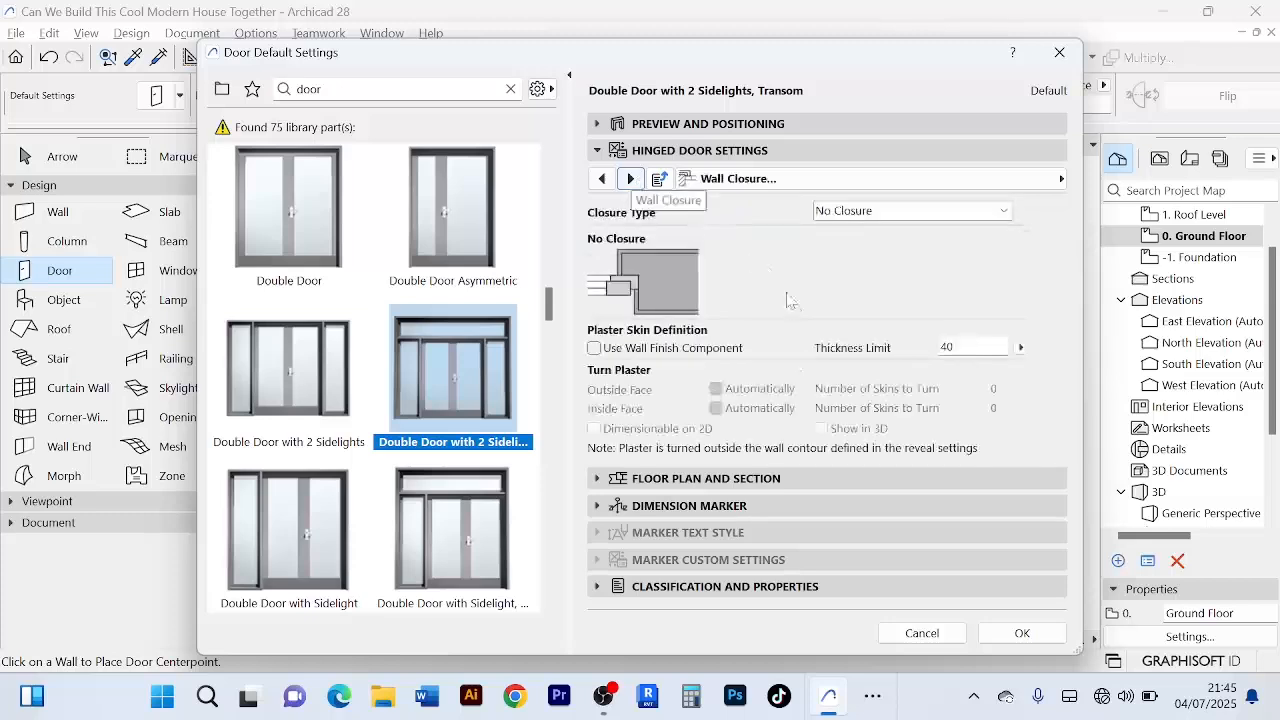
pyautogui.click(631, 178)
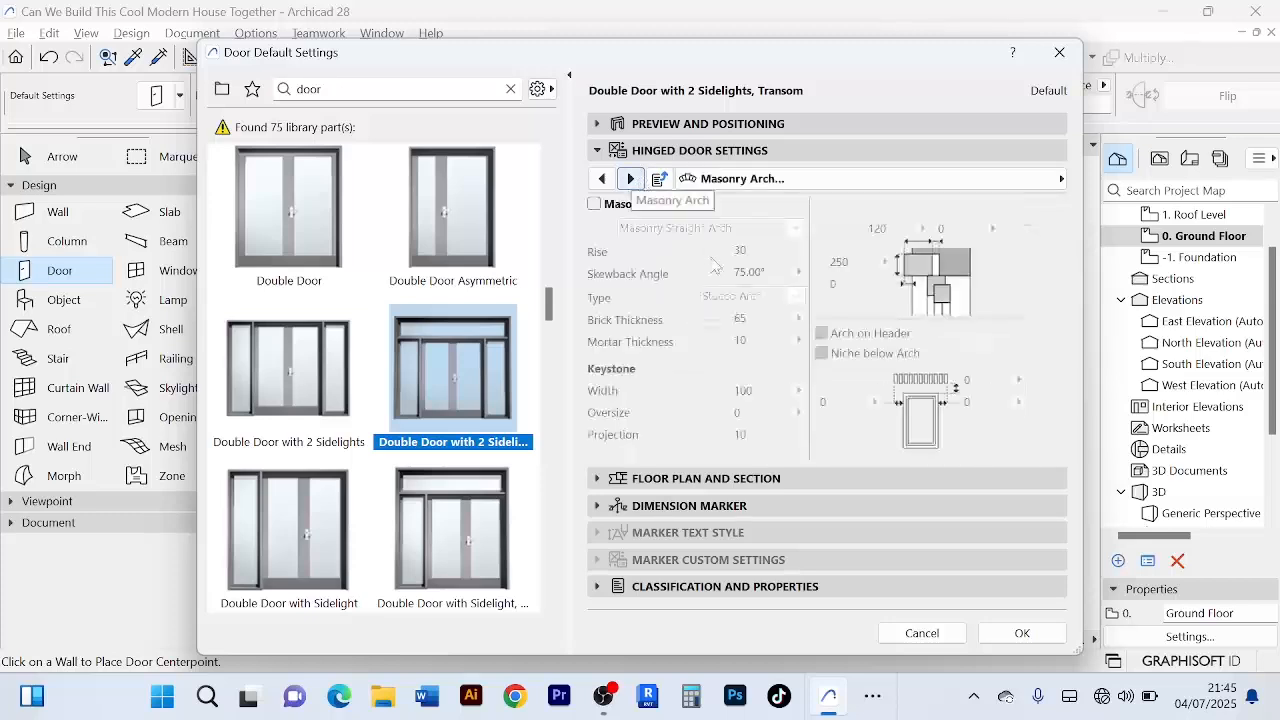
pyautogui.click(631, 178)
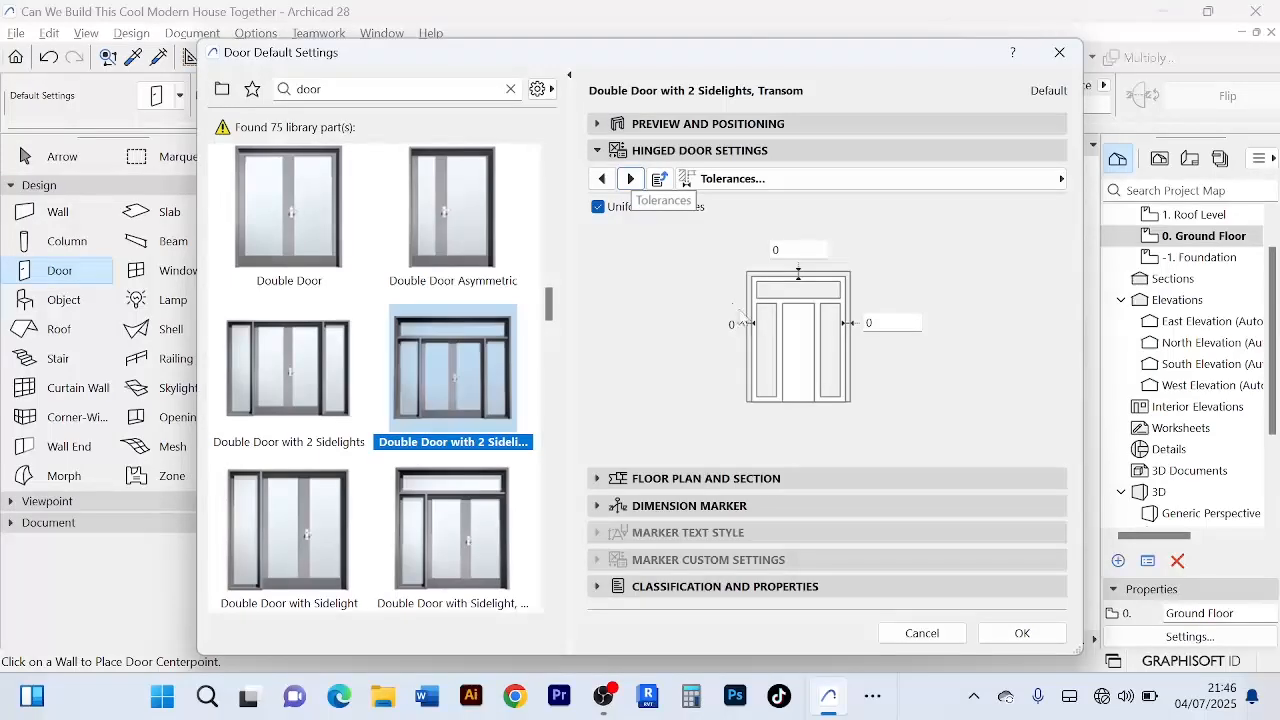
pyautogui.click(1025, 632)
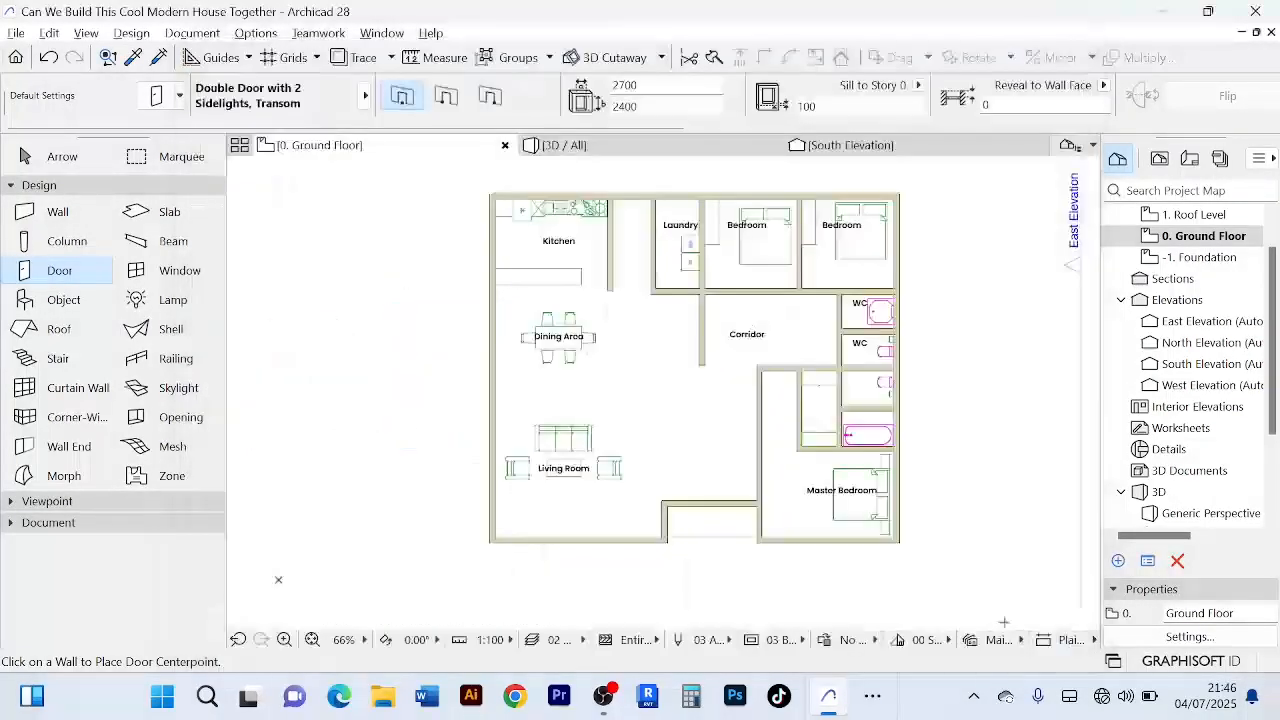
# - Place the 2700 by 2400 double door in the recessed entrance wall between the living room and master bedroom
pyautogui.scroll(3, 702, 514)
pyautogui.scroll(2, 702, 514)
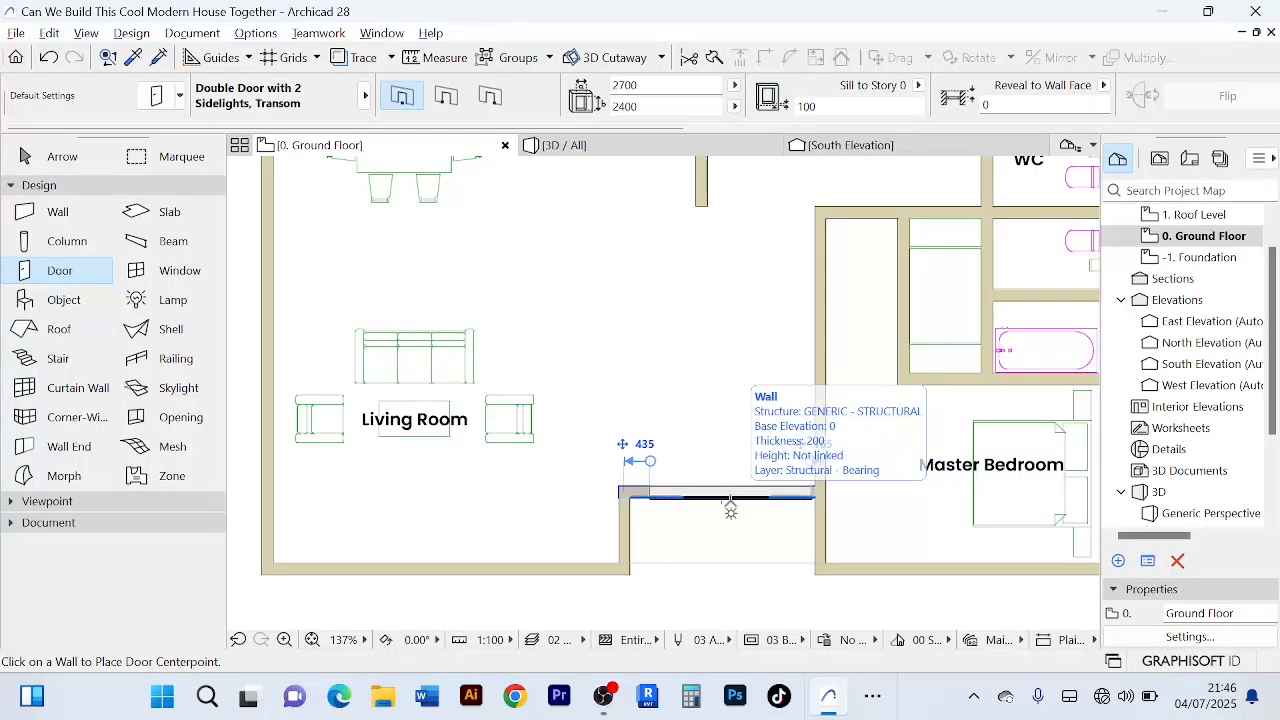
pyautogui.click(730, 504)
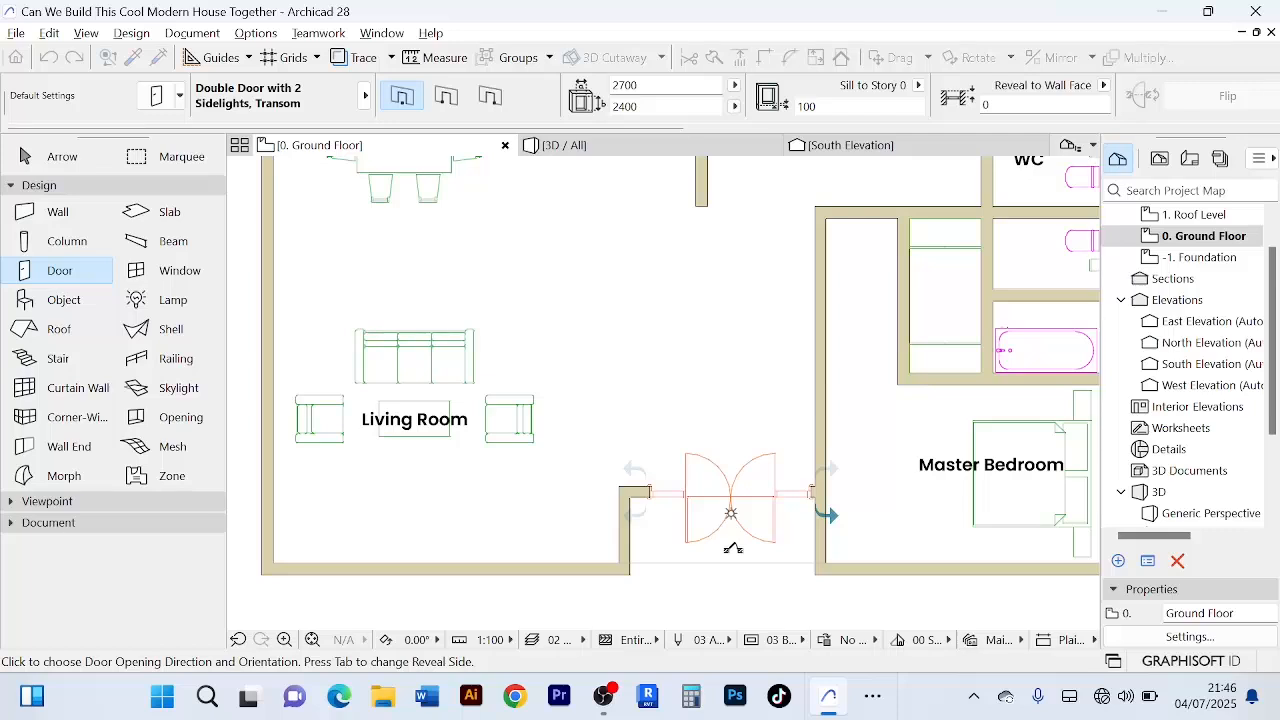
pyautogui.click(733, 548)
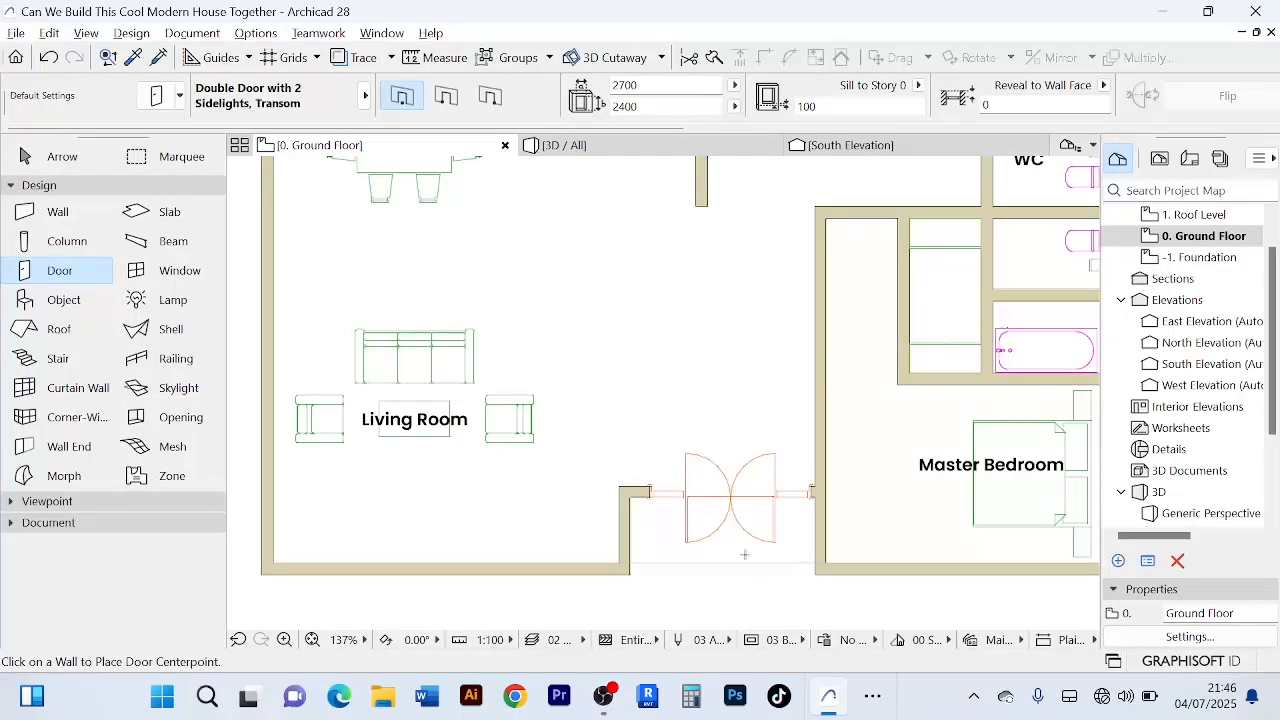
pyautogui.scroll(-3, 689, 437)
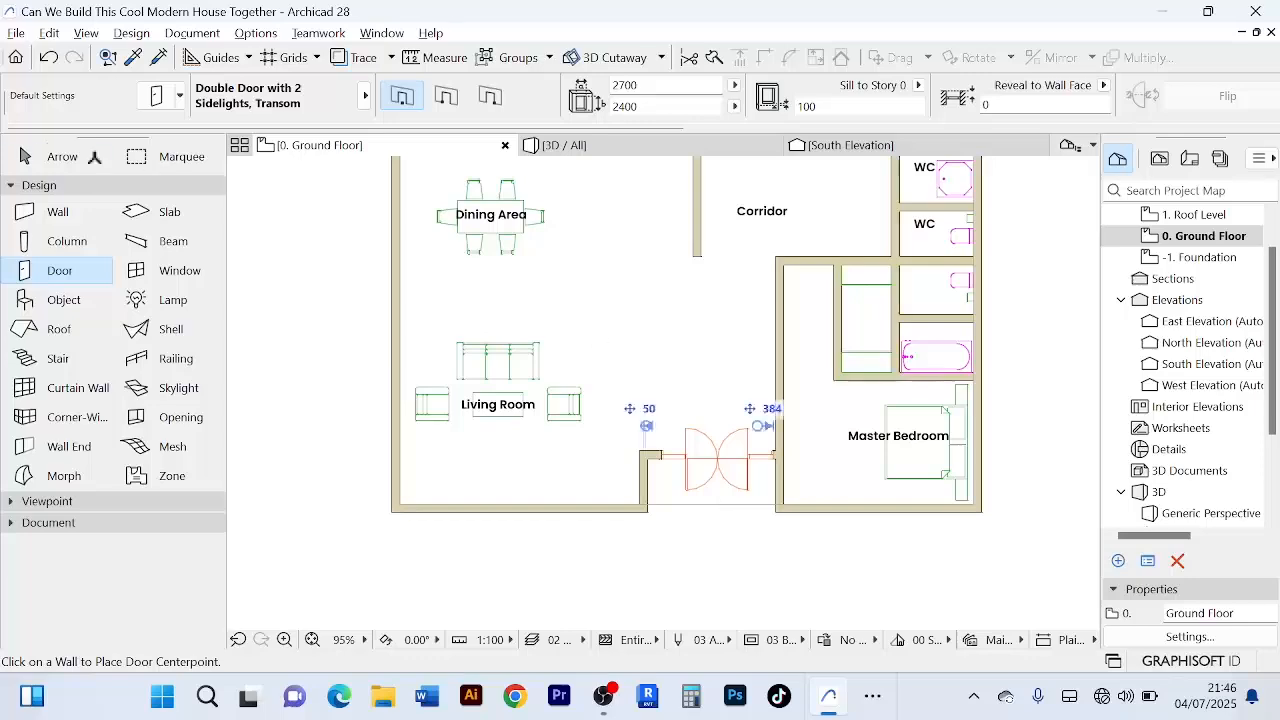
# - Examine the placed double entrance door up close on the ground-floor plan
pyautogui.click(60, 160)
pyautogui.scroll(3, 790, 485)
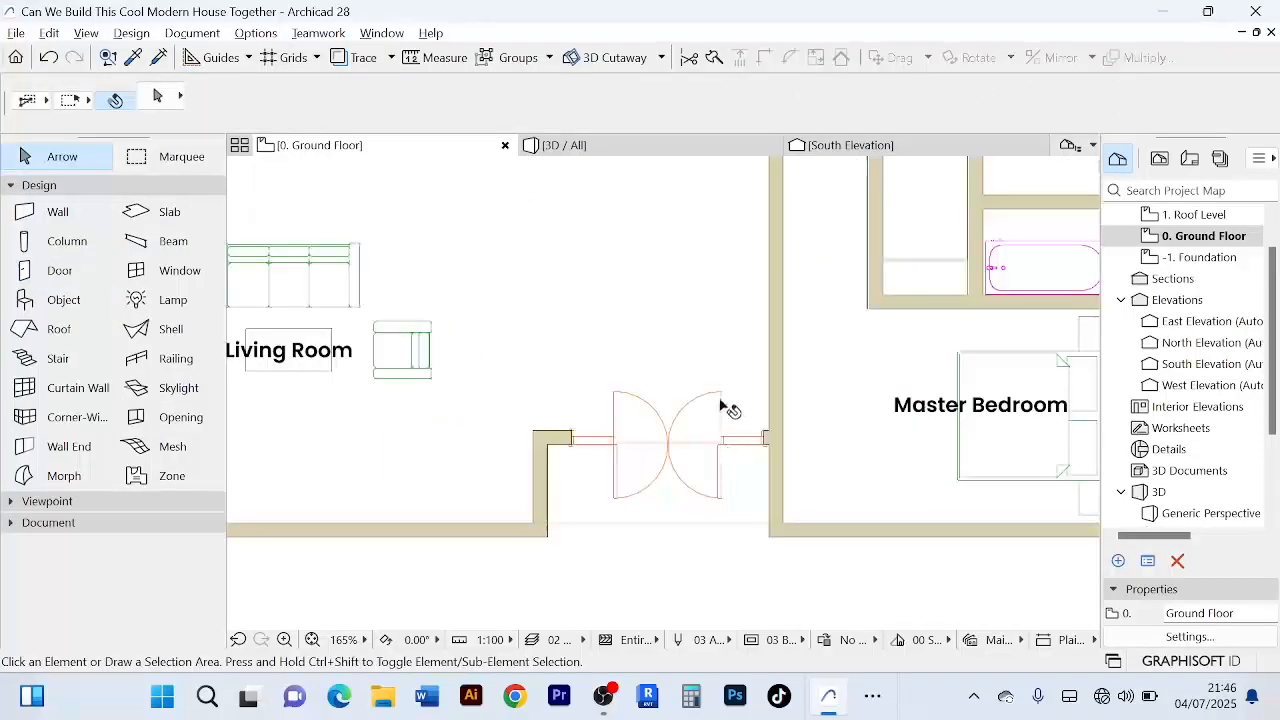
pyautogui.click(727, 406)
pyautogui.scroll(-3, 600, 380)
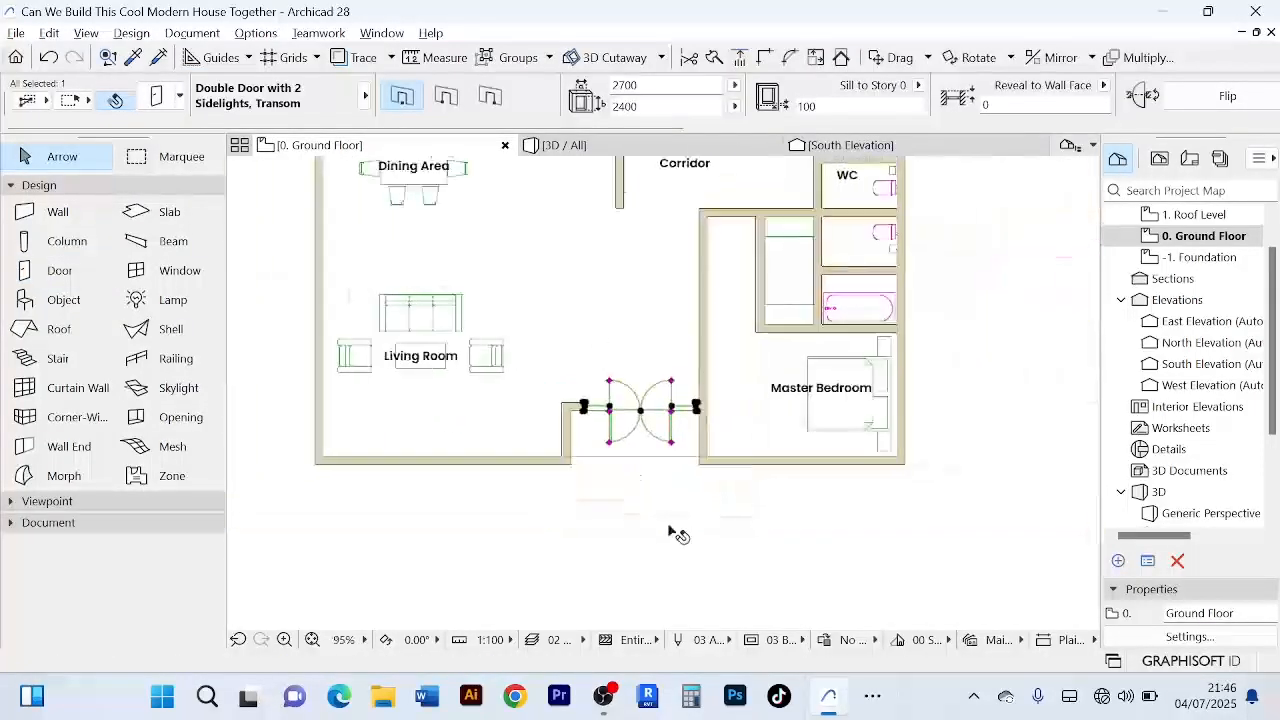
pyautogui.scroll(12, 646, 411)
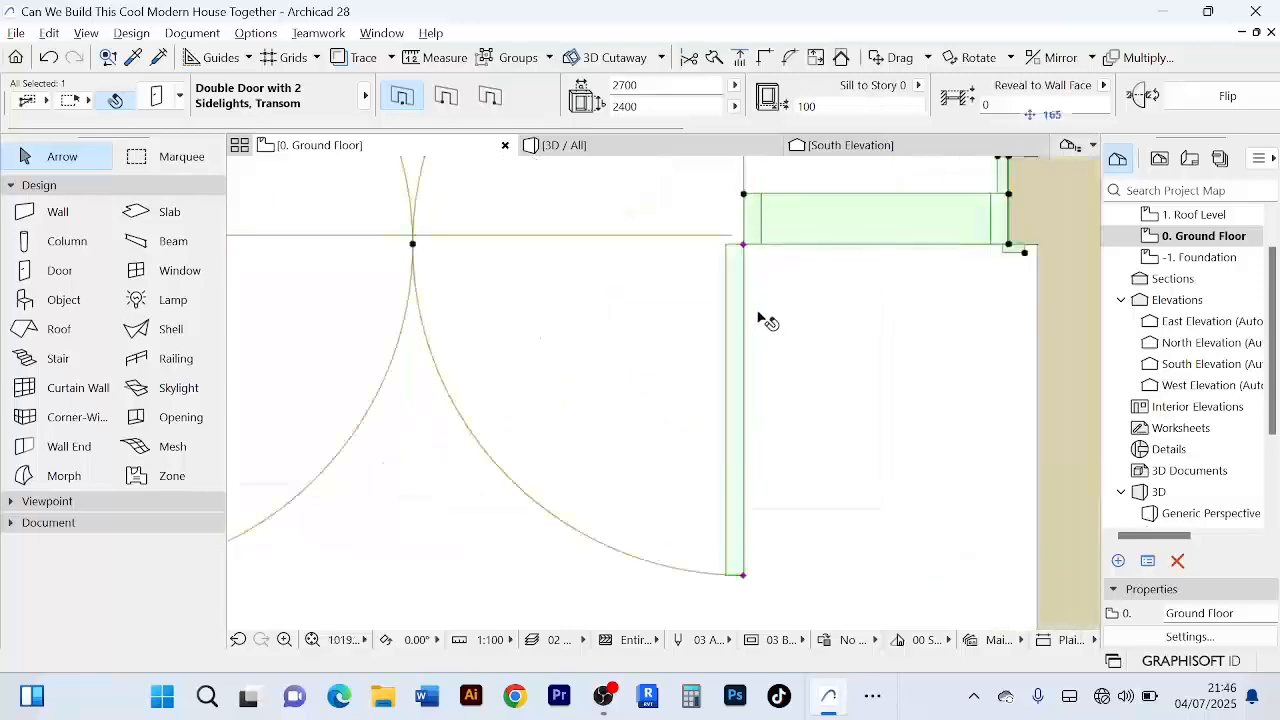
pyautogui.scroll(-9, 745, 360)
pyautogui.click(683, 480)
pyautogui.scroll(-2, 683, 474)
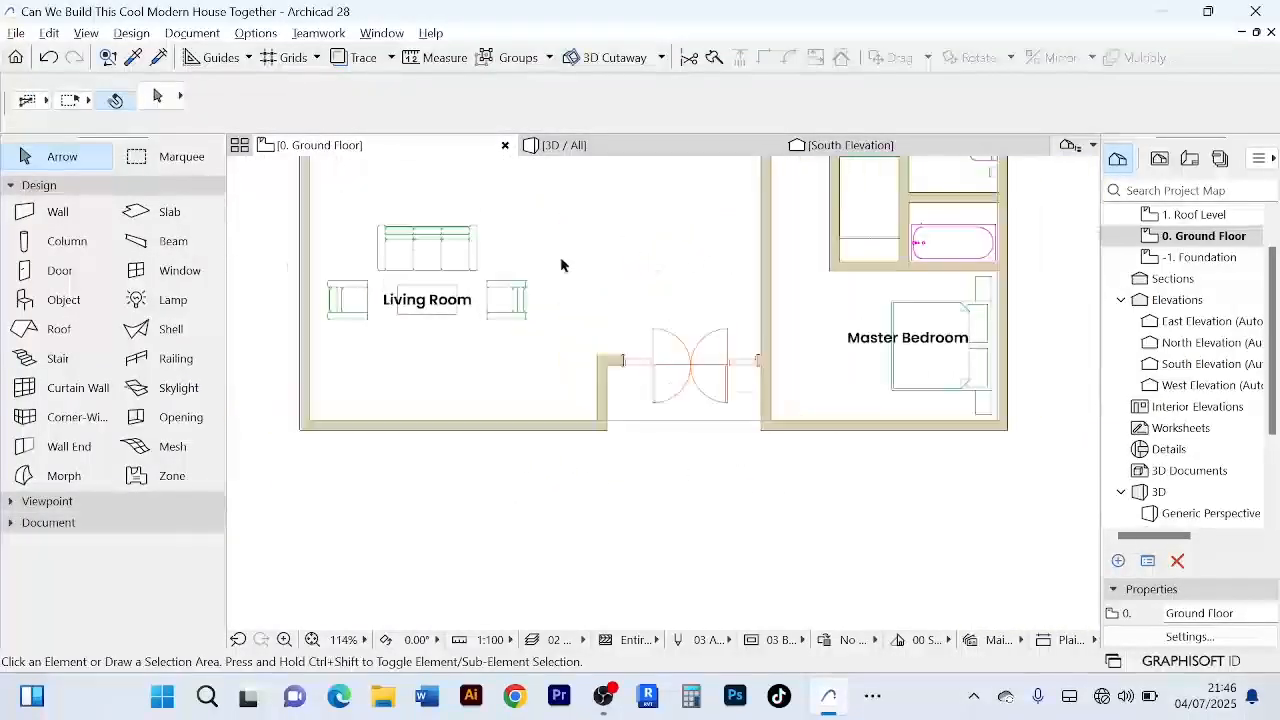
# - Examine the double entrance door from outside the house in the 3D view
pyautogui.click(608, 153)
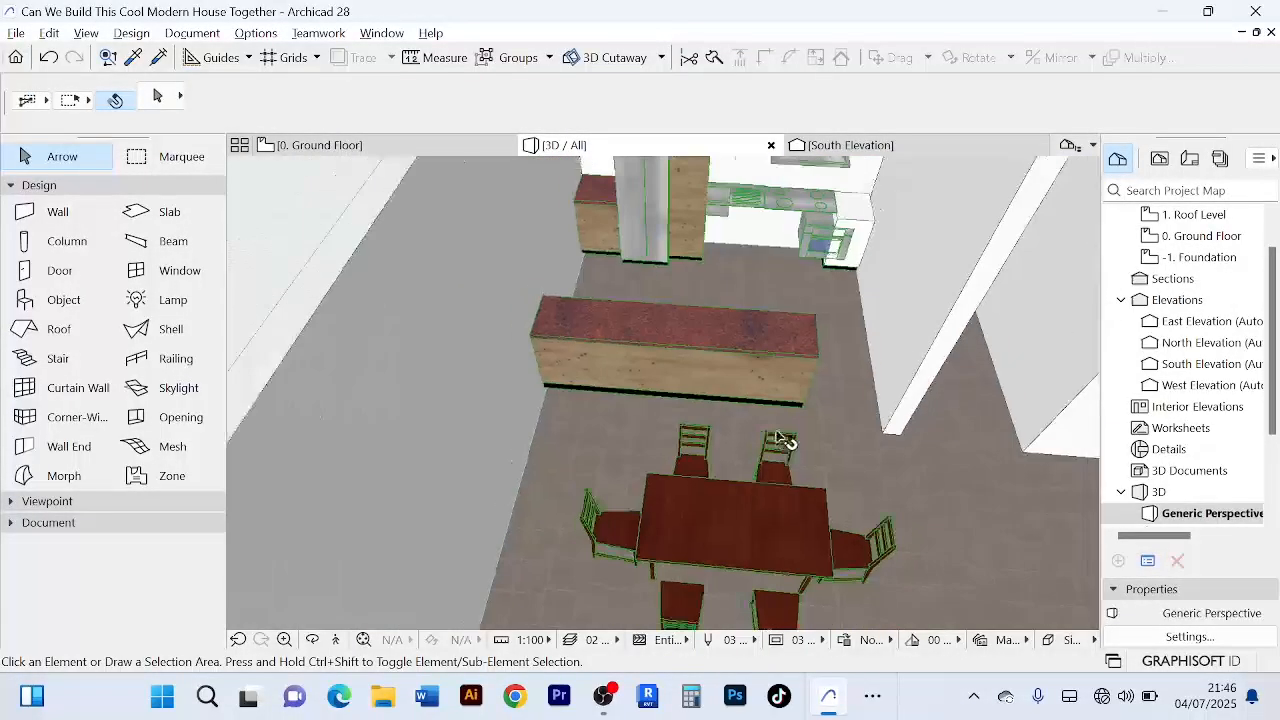
pyautogui.scroll(-8, 785, 445)
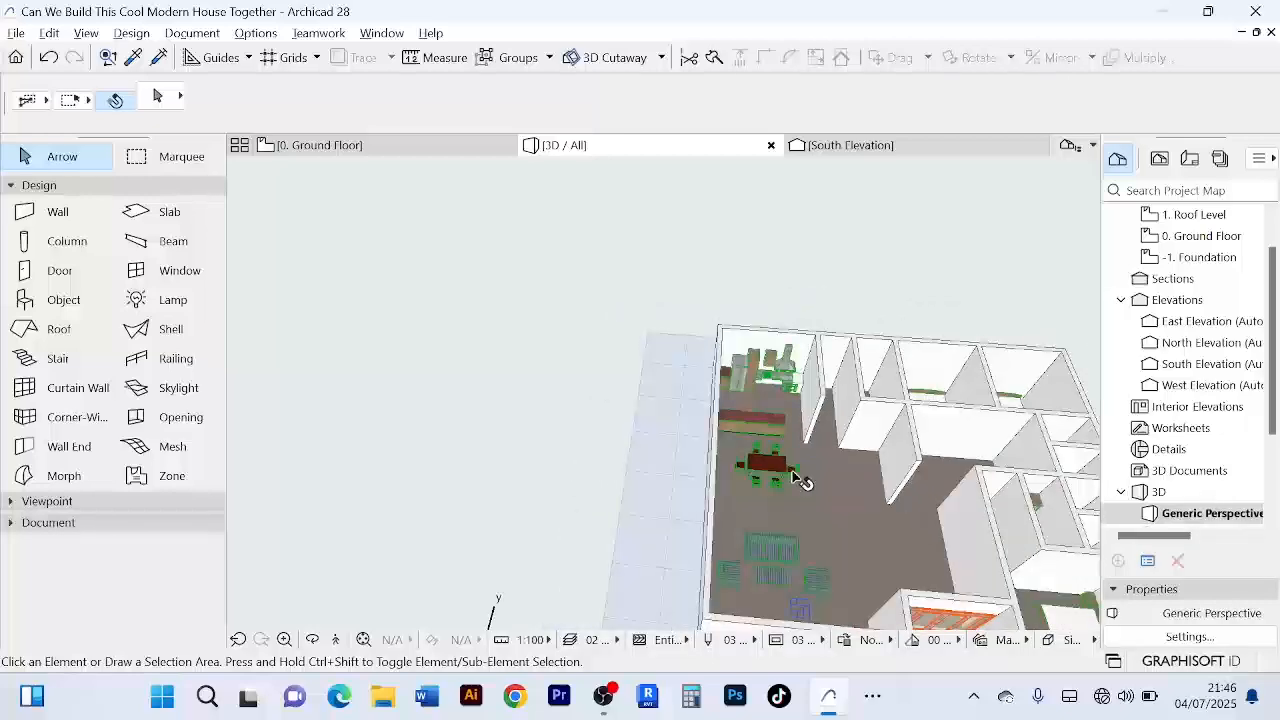
pyautogui.scroll(-2, 797, 478)
pyautogui.keyDown('shift'); pyautogui.moveTo(802, 482); pyautogui.dragTo(764, 335, button='middle'); pyautogui.keyUp('shift')
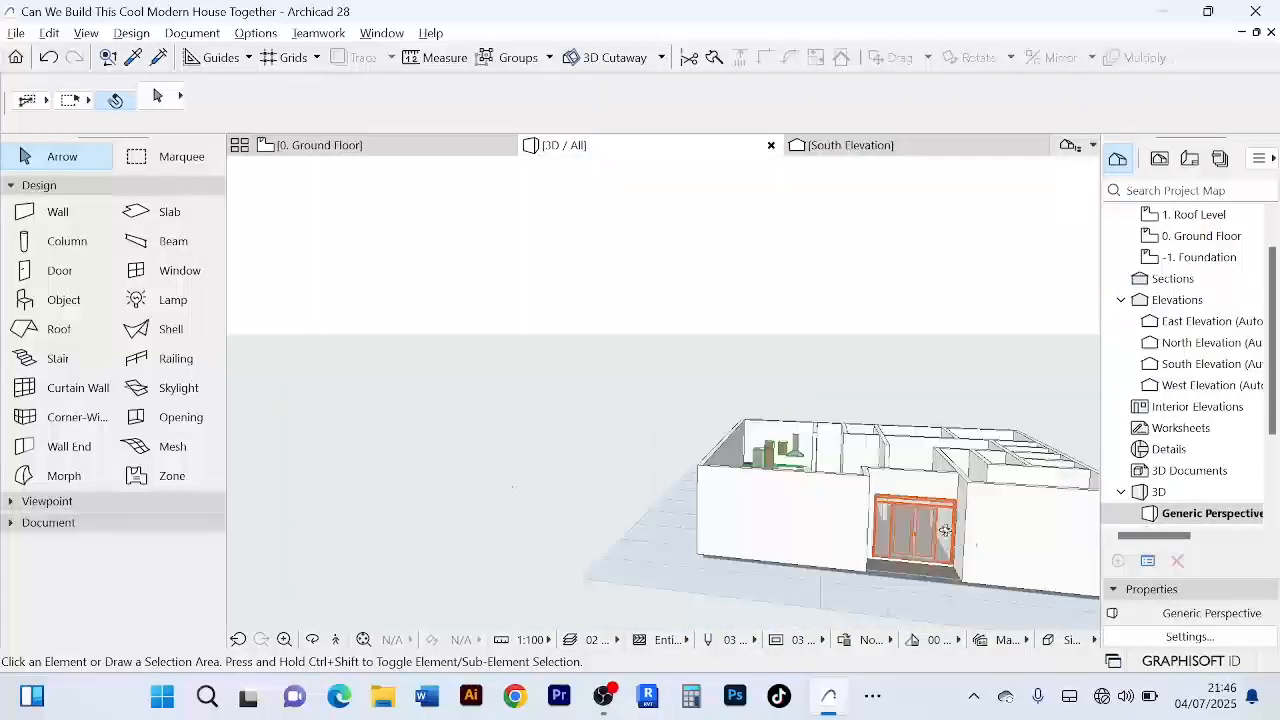
pyautogui.scroll(8, 945, 530)
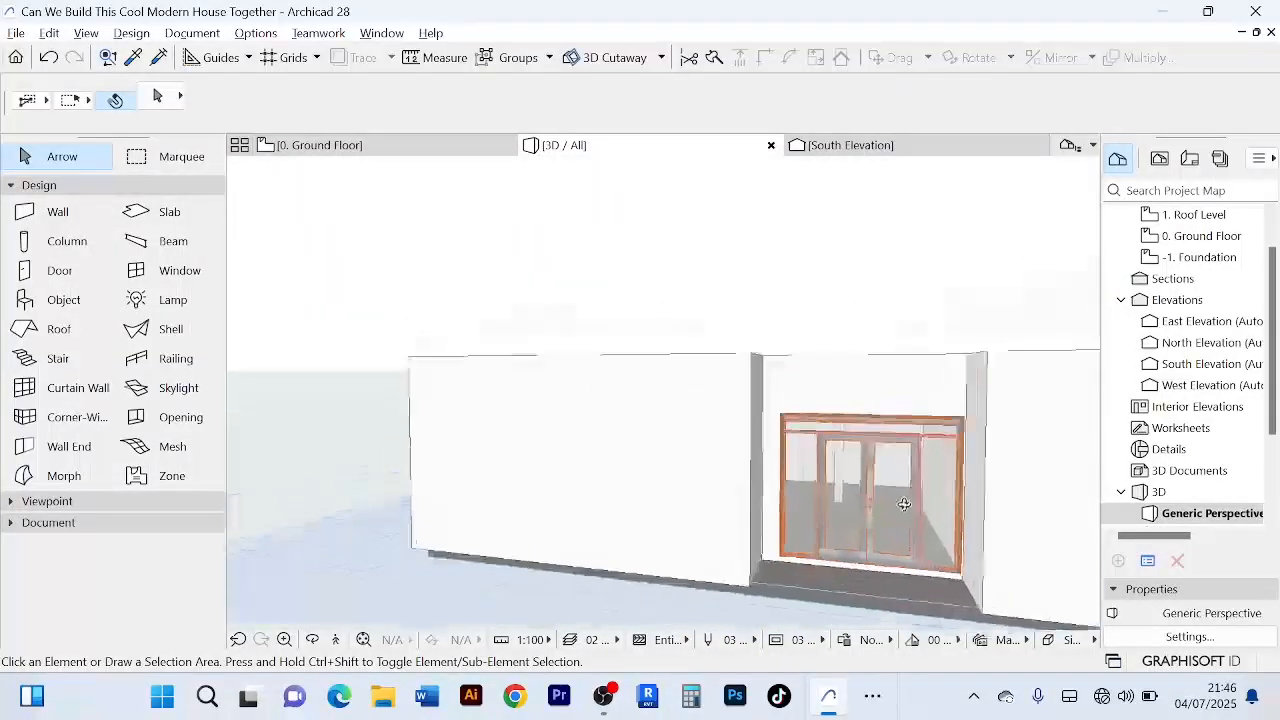
pyautogui.scroll(8, 904, 504)
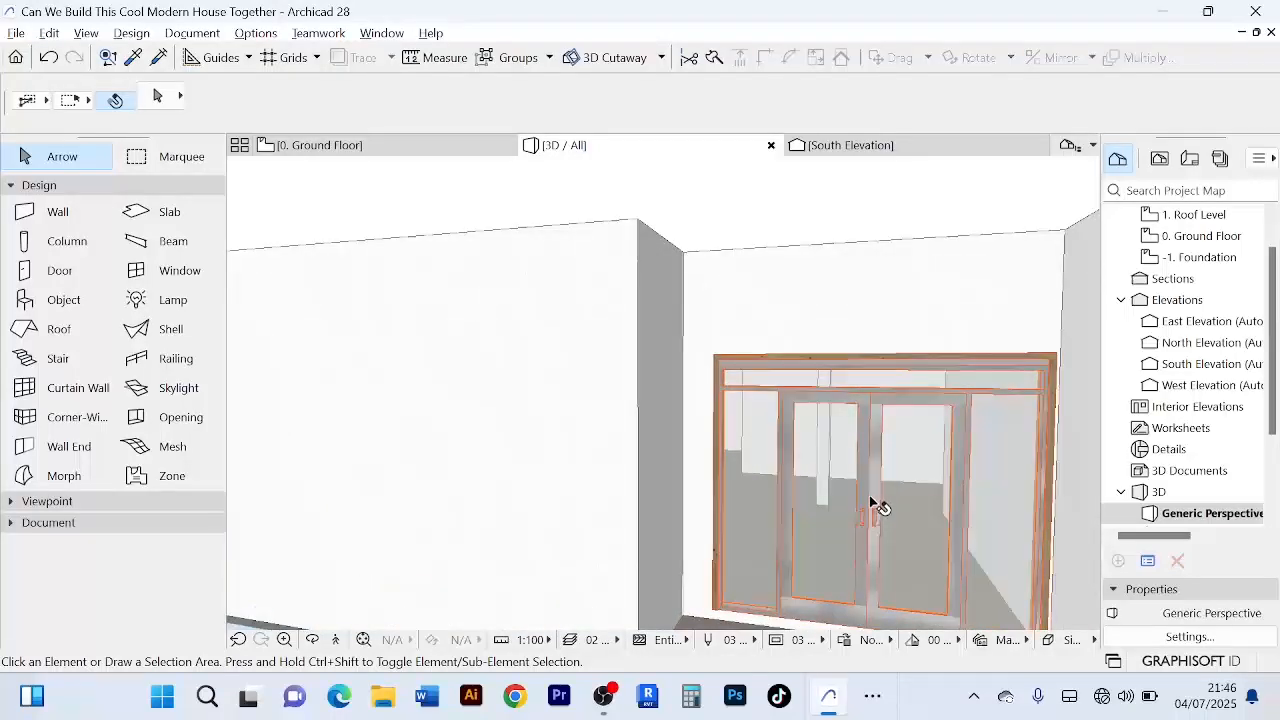
pyautogui.click(875, 505)
# - On the ground-floor plan, set the entrance door's distance from the living-room end of its wall to 200
pyautogui.click(415, 148)
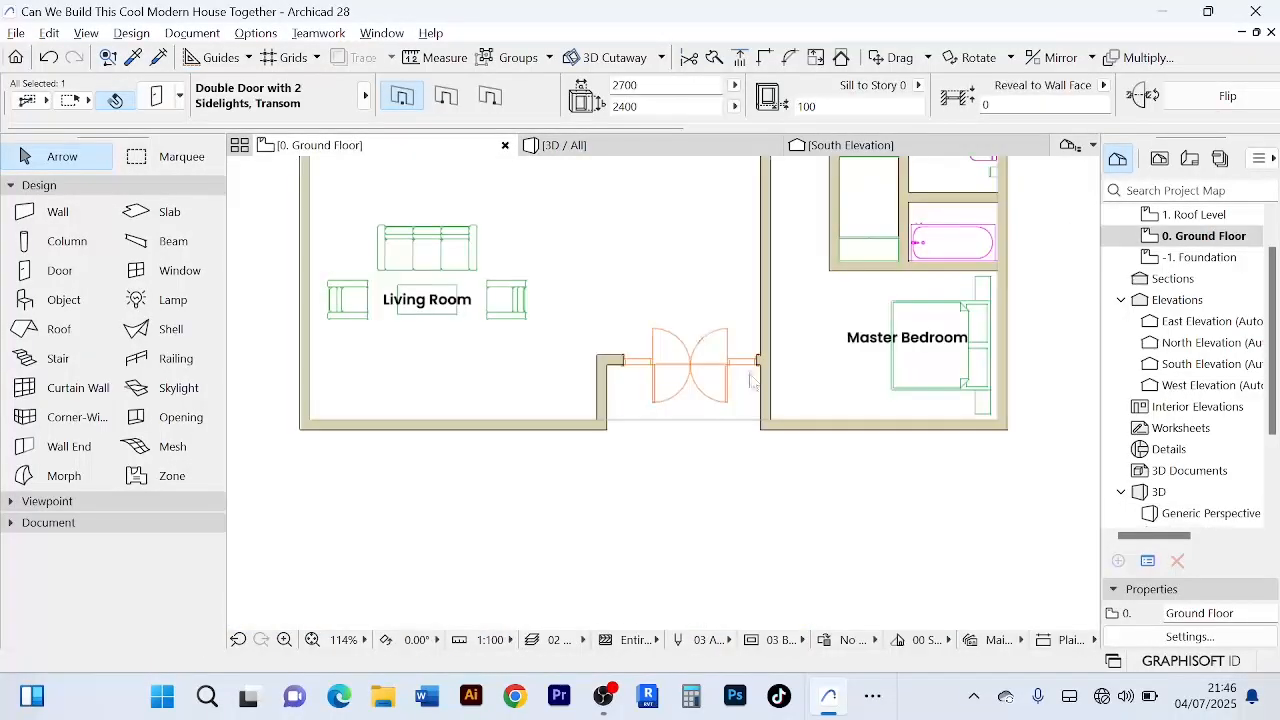
pyautogui.scroll(3, 711, 392)
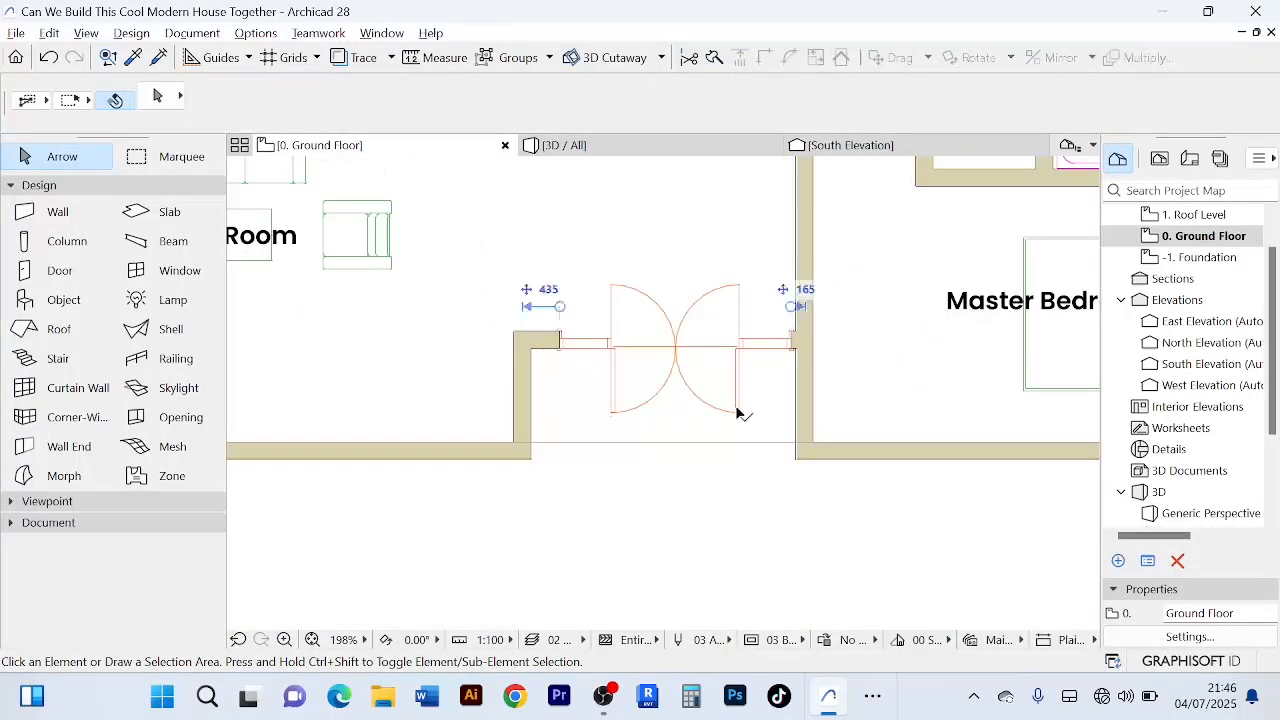
pyautogui.click(737, 412)
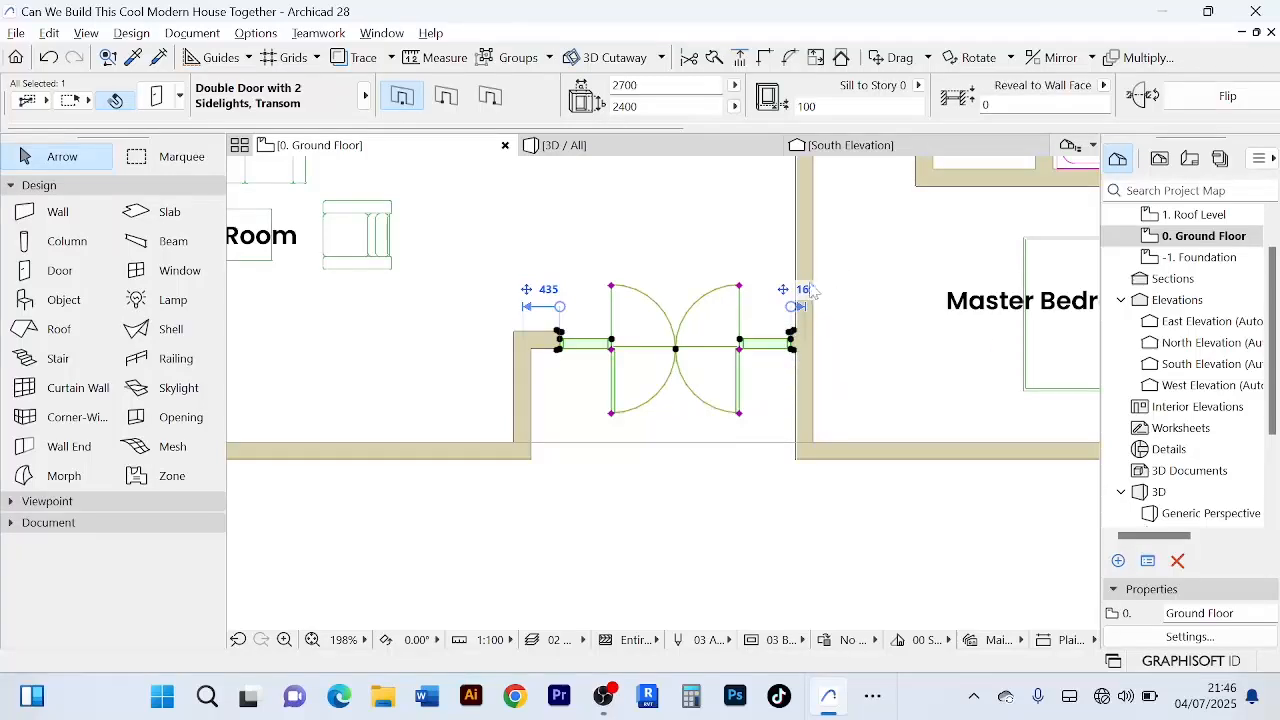
pyautogui.click(549, 290)
pyautogui.write('200')
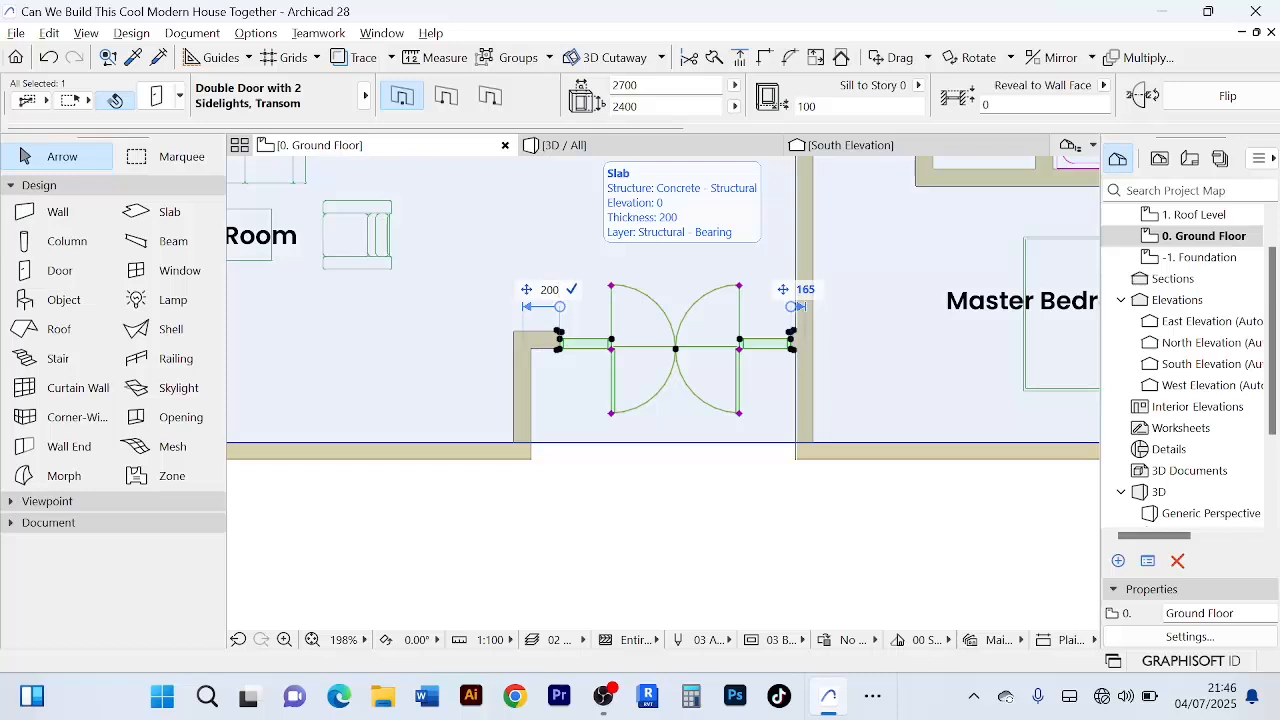
pyautogui.press('Return')
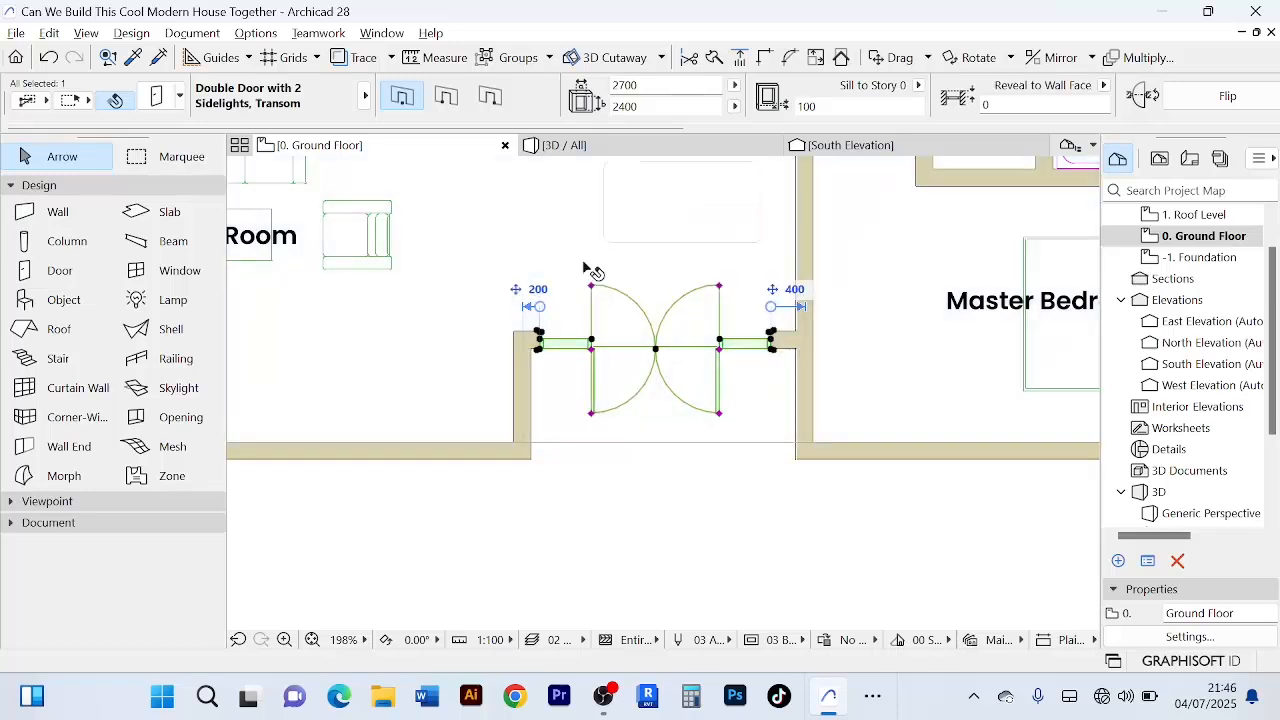
pyautogui.click(743, 503)
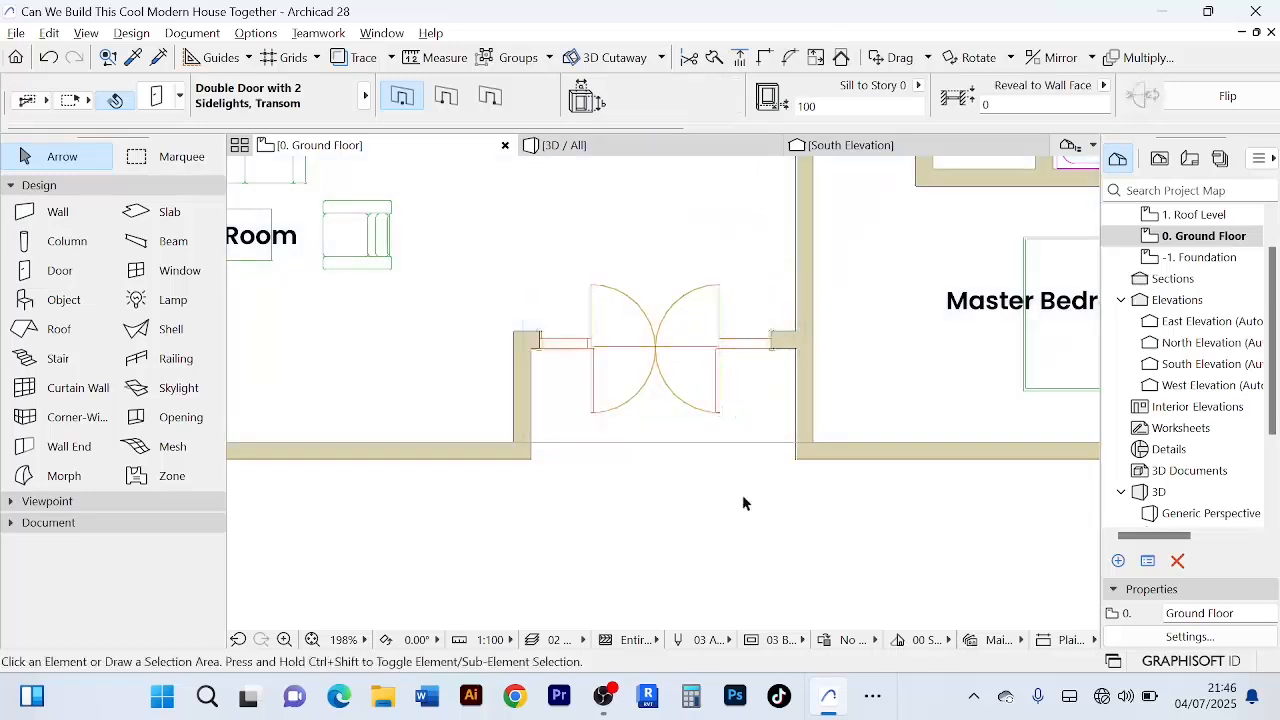
# - Set the entrance door's distance from the living-room end of its wall to 300
pyautogui.click(720, 388)
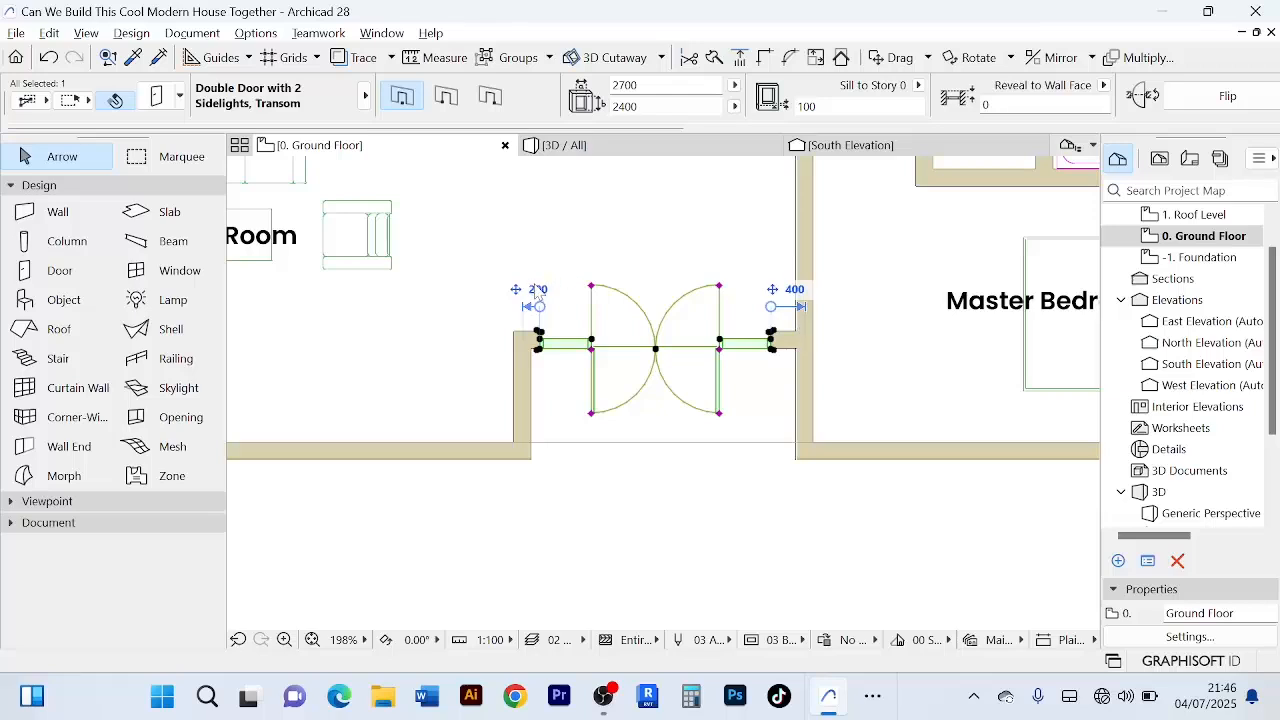
pyautogui.click(537, 289)
pyautogui.write('1')
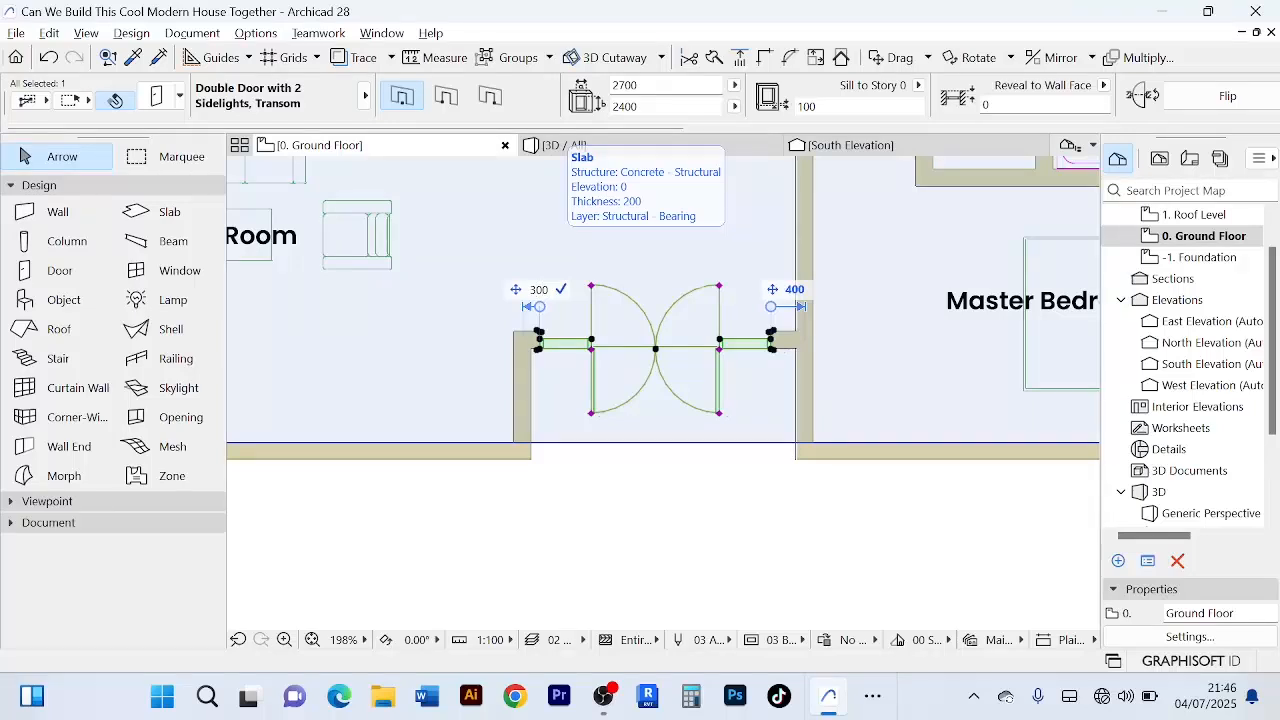
pyautogui.press('Return')
pyautogui.click(708, 531)
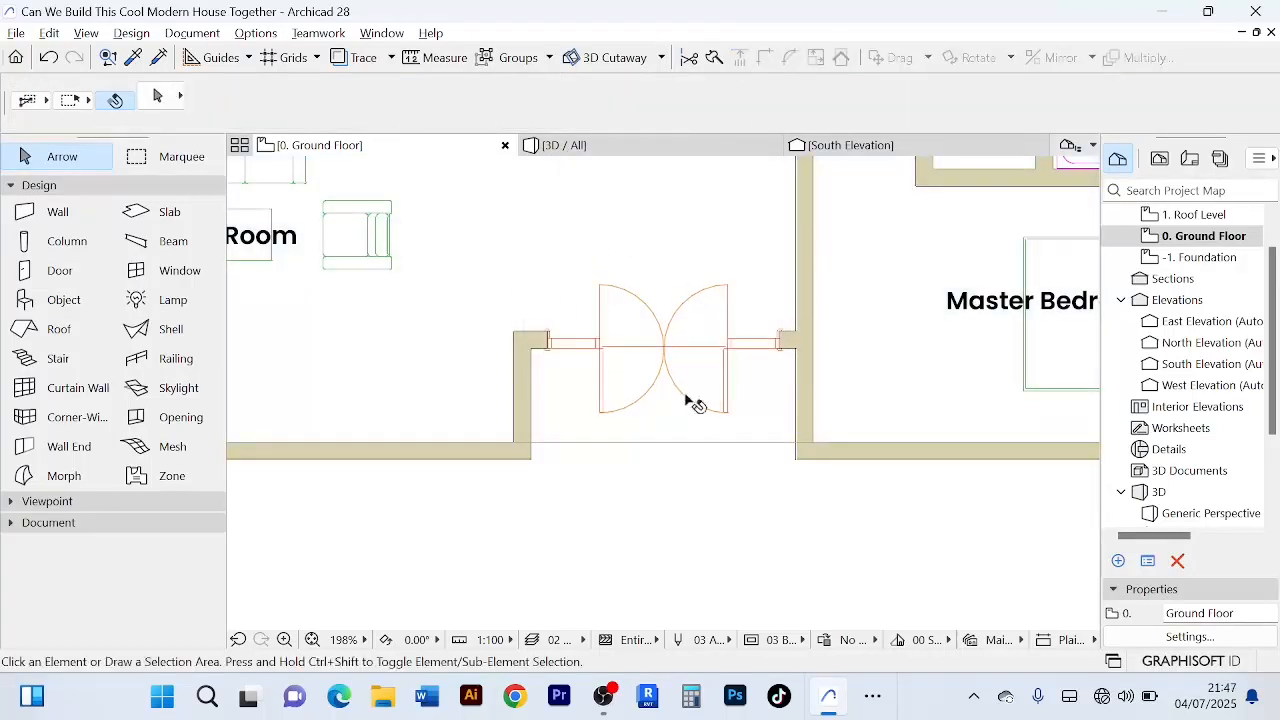
# - Set the entrance door's height to 2200
pyautogui.click(667, 352)
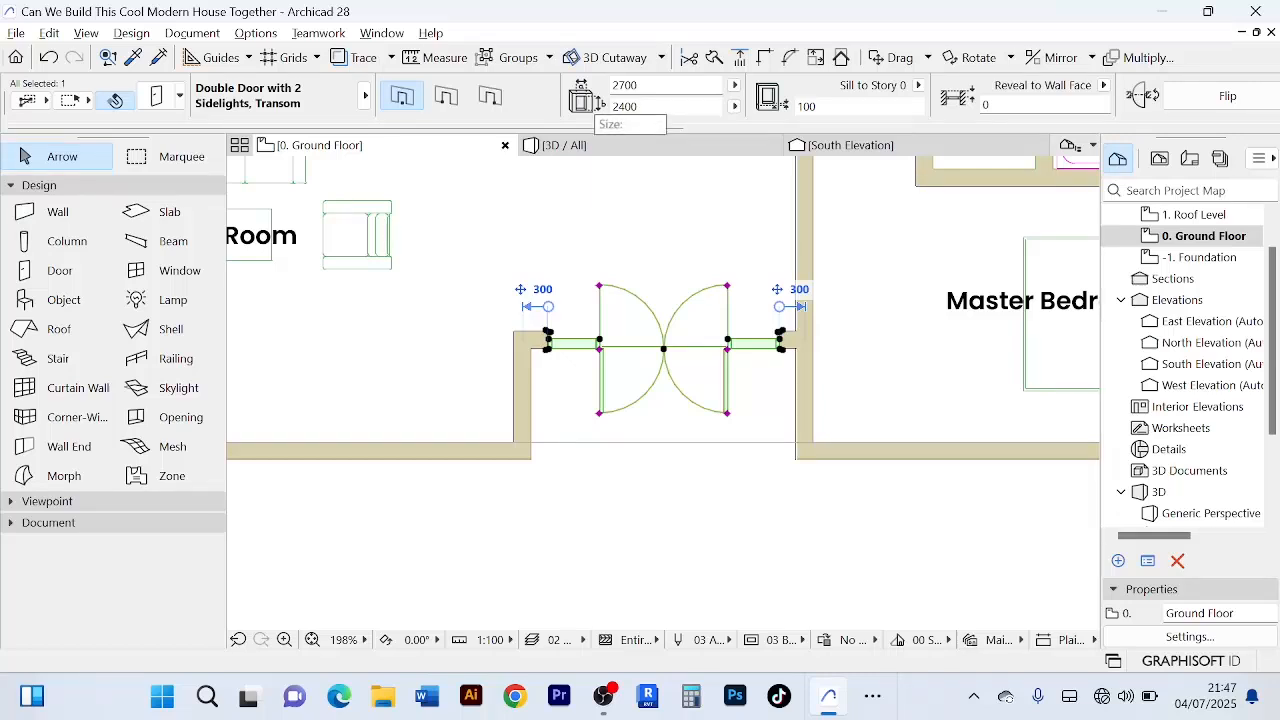
pyautogui.doubleClick(625, 106)
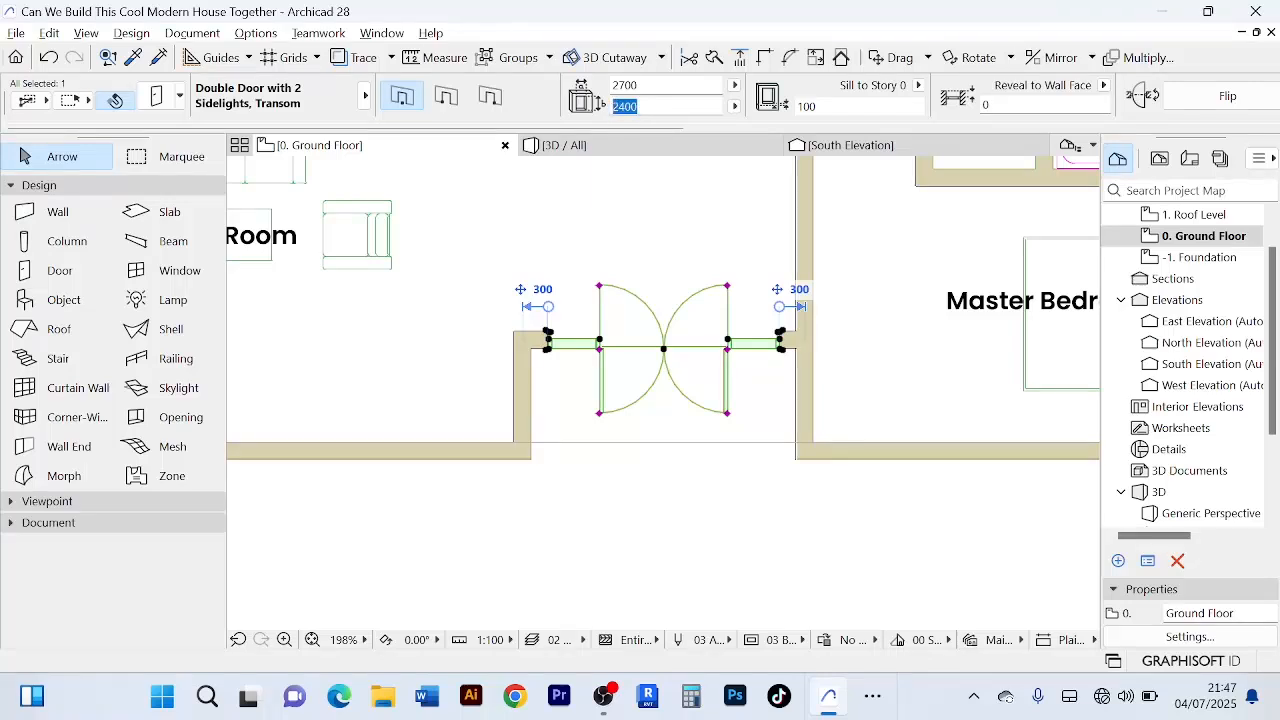
pyautogui.write('22')
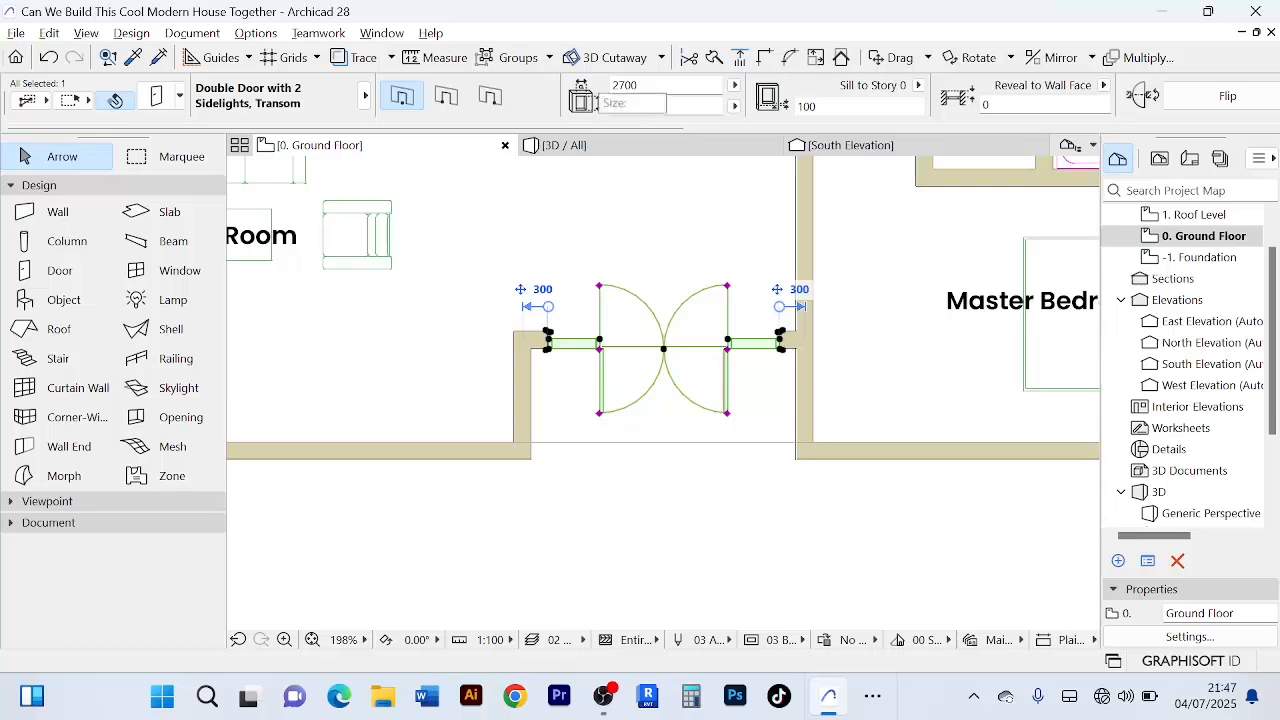
pyautogui.click(726, 424)
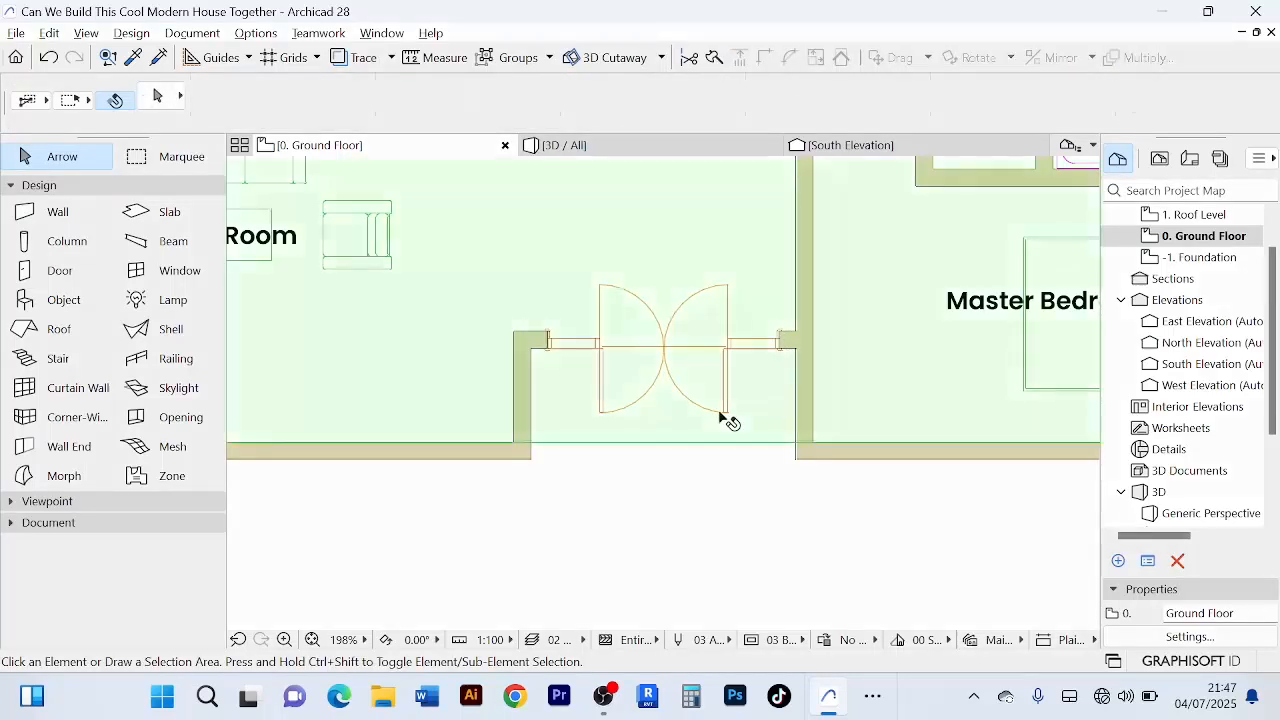
pyautogui.click(697, 486)
# - Open the entrance door's selection settings and set its height to 2500
pyautogui.click(602, 288)
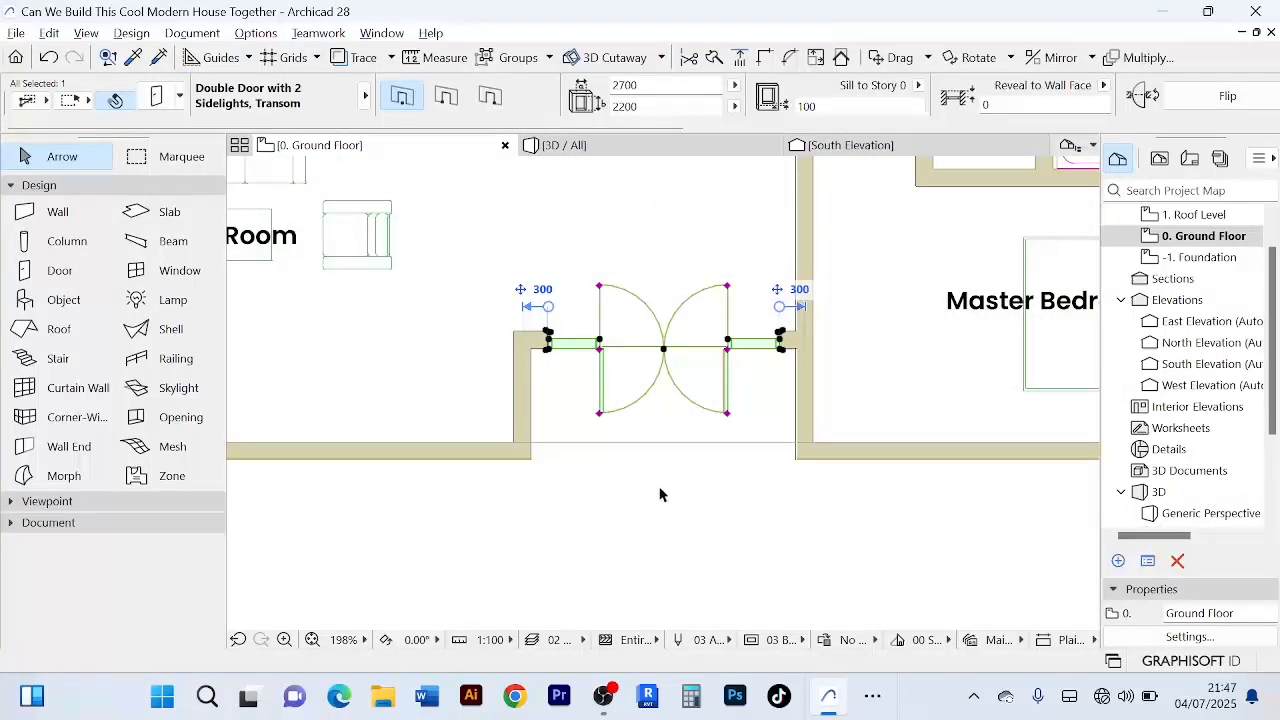
pyautogui.hotkey('ctrl', 't')
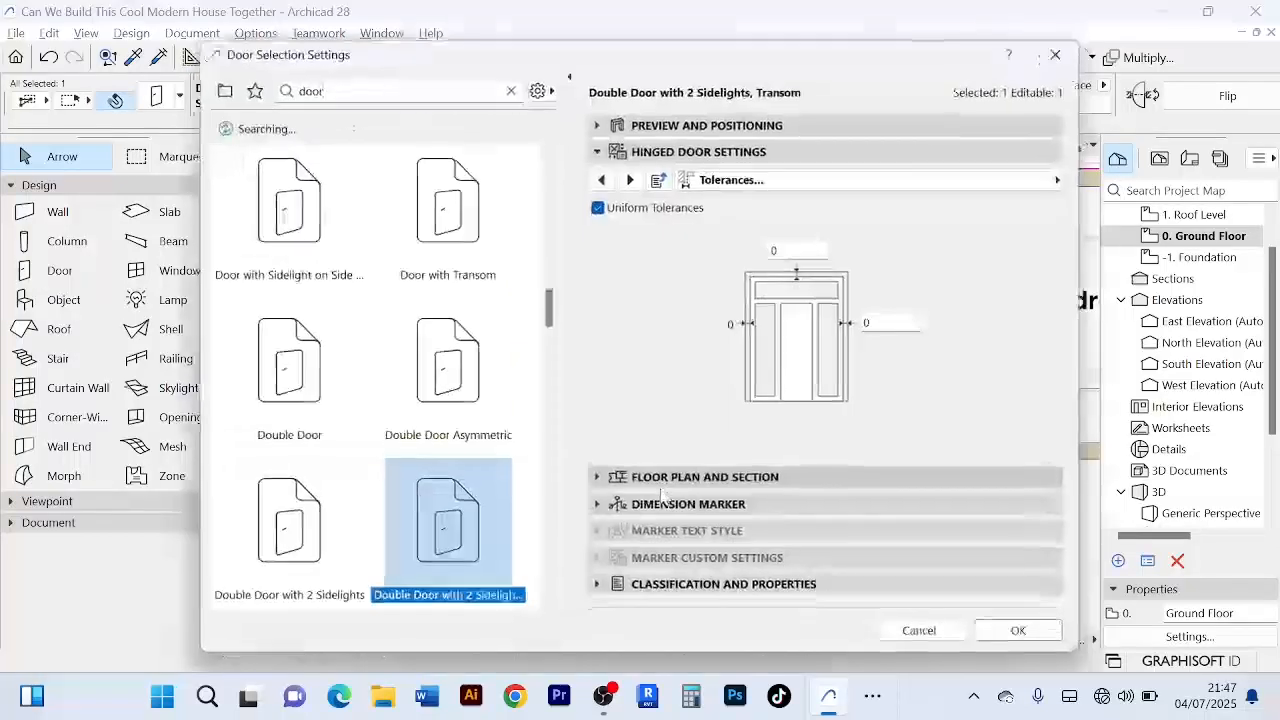
pyautogui.click(597, 123)
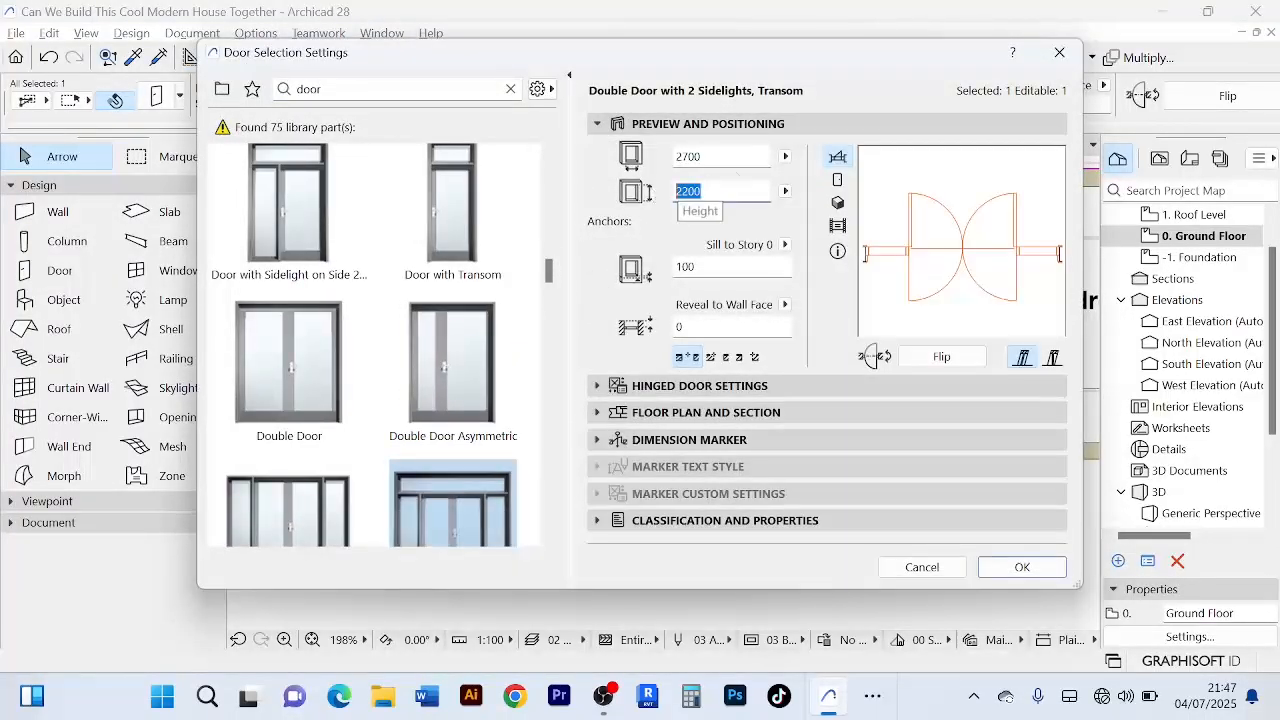
pyautogui.doubleClick(682, 157)
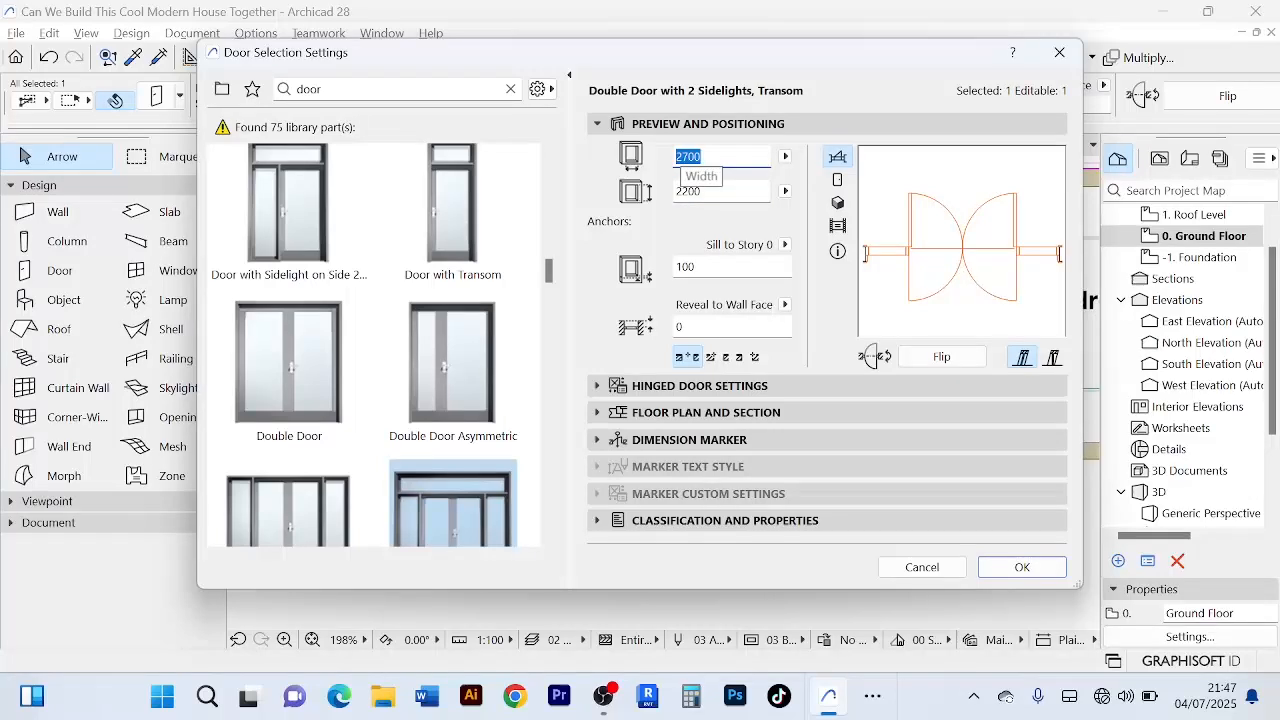
pyautogui.press('Tab')
pyautogui.press('Tab')
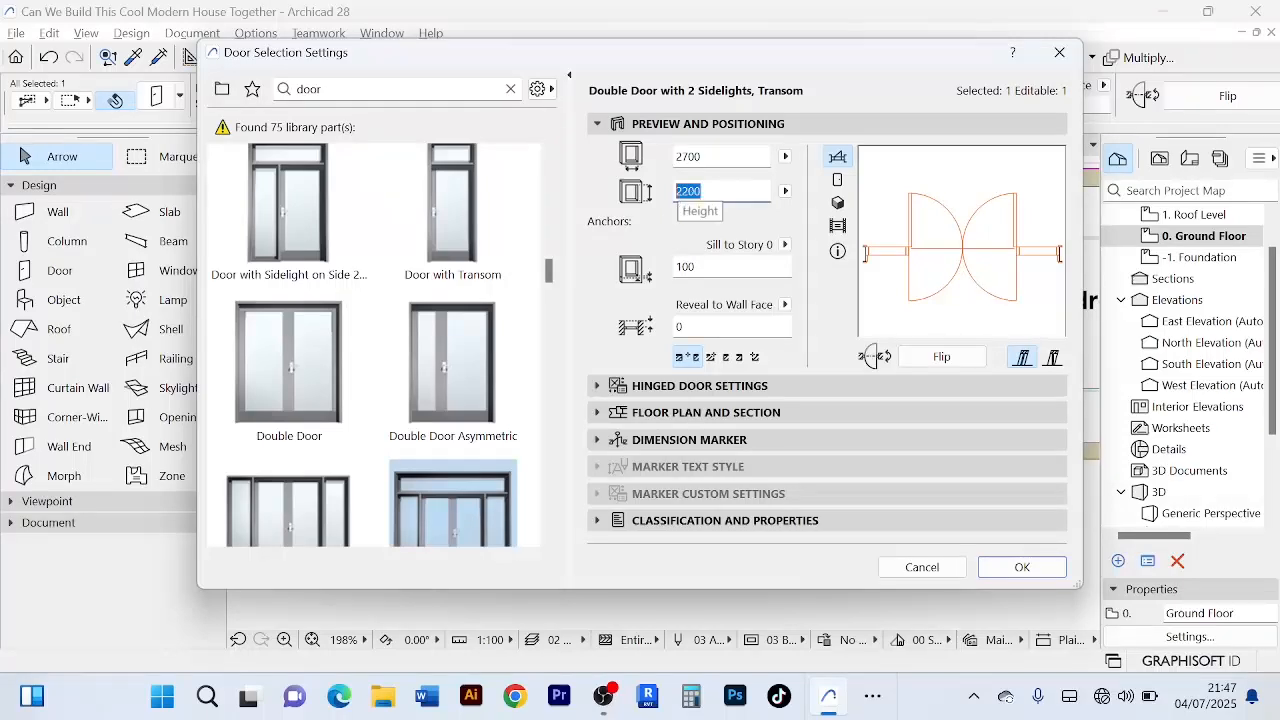
pyautogui.write('2')
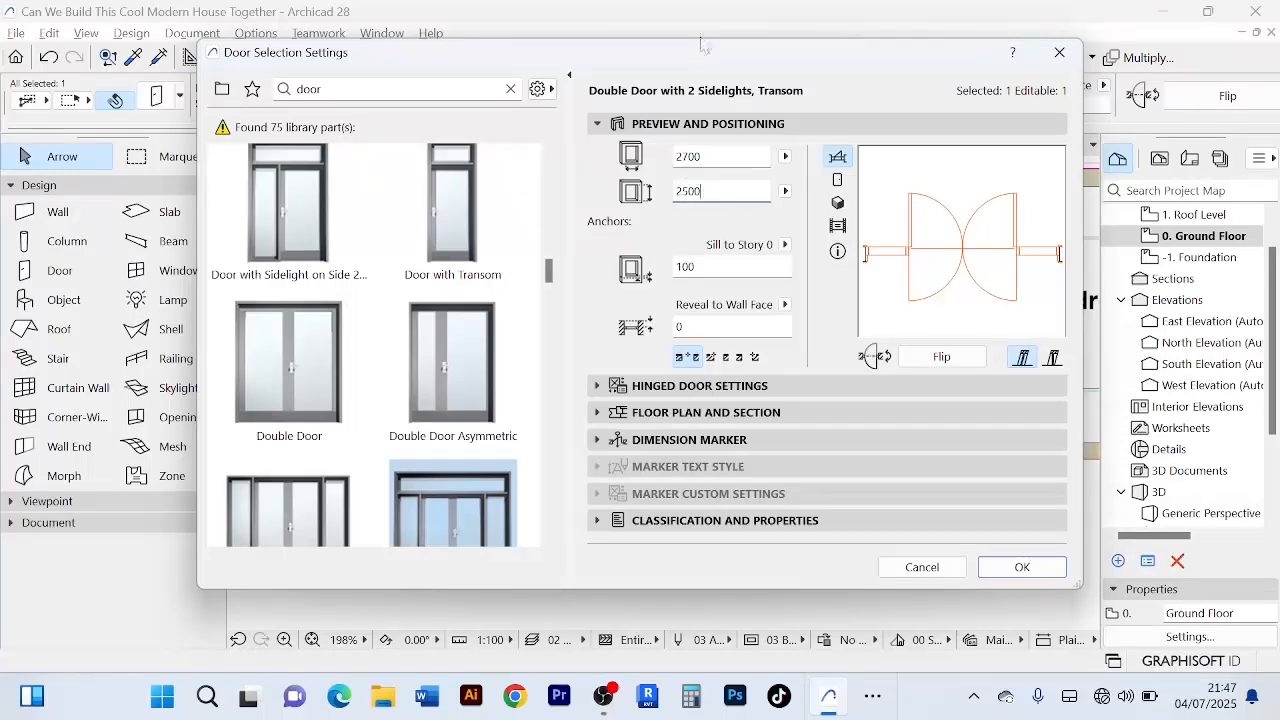
# - Set the entrance door's width to 2200, preview it in 3D and accept the settings
pyautogui.moveTo(702, 157); pyautogui.dragTo(676, 157)
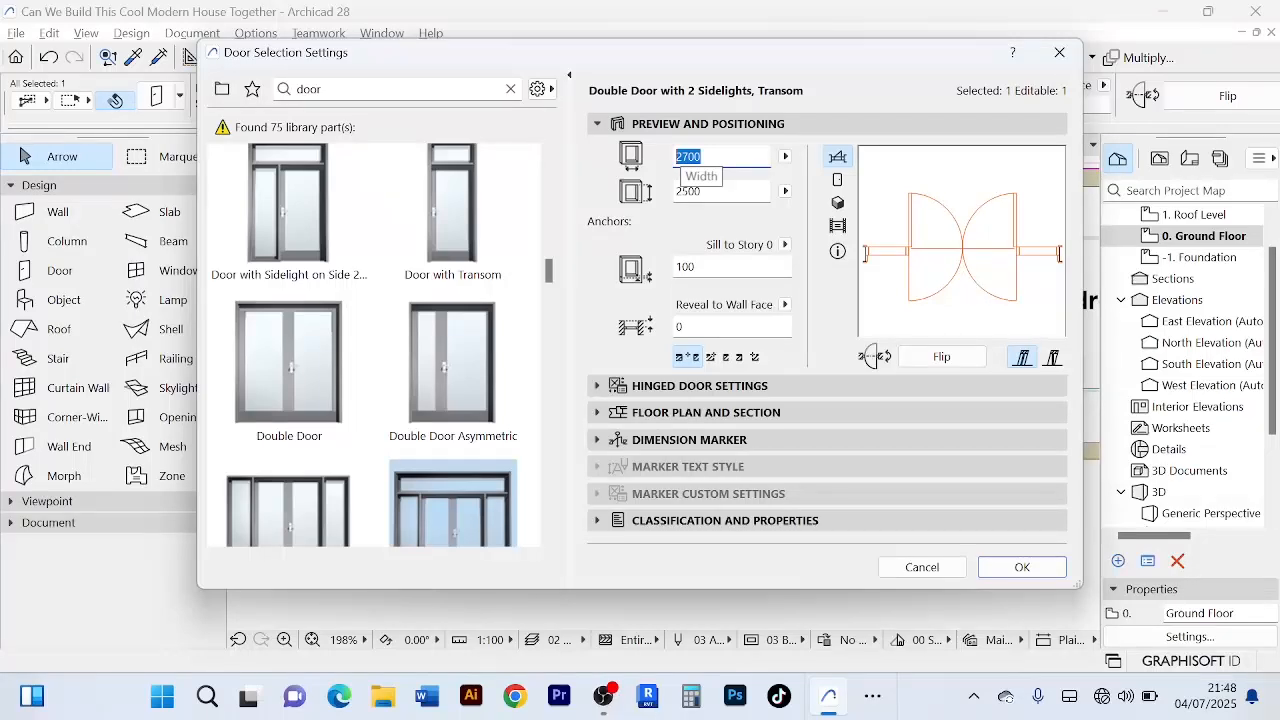
pyautogui.write('2')
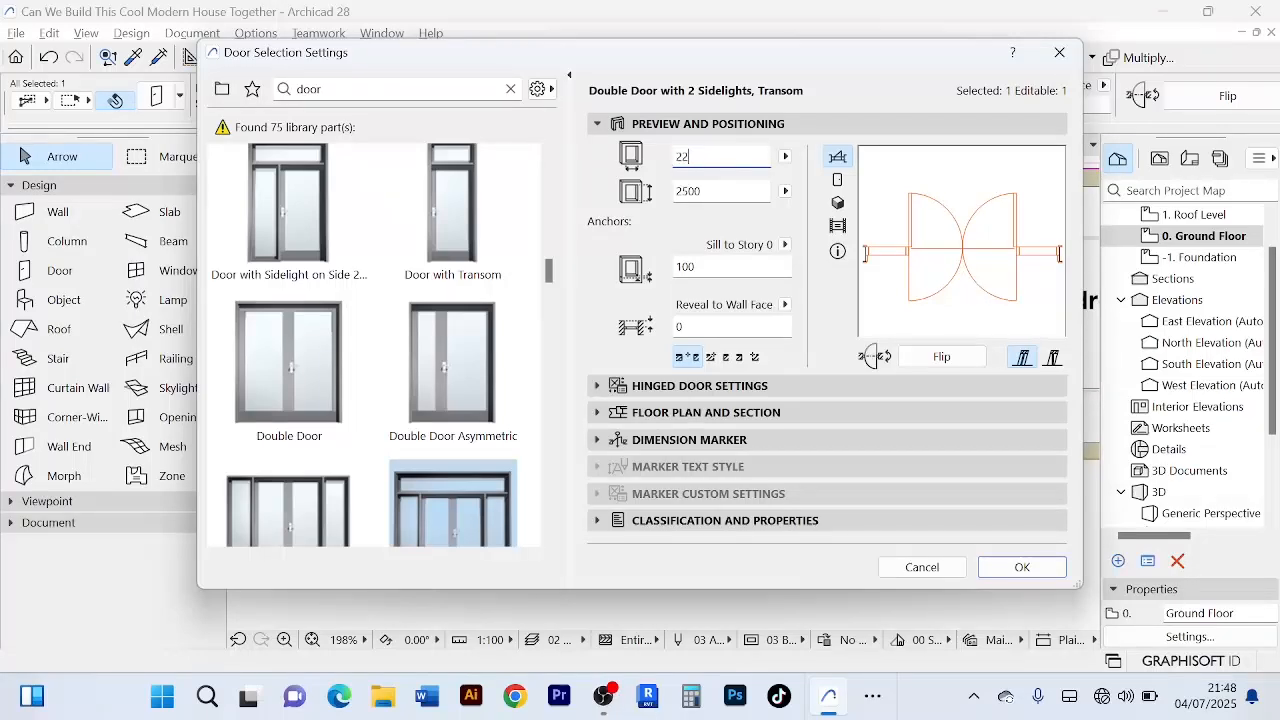
pyautogui.click(1003, 573)
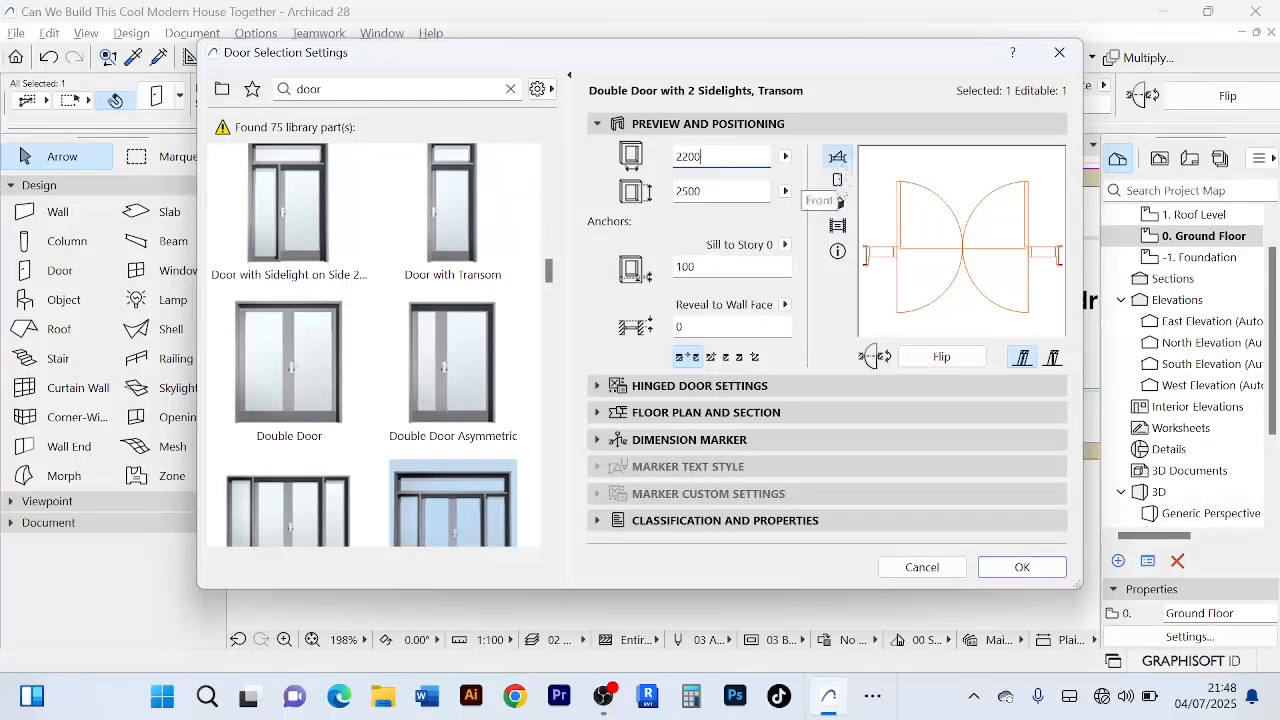
pyautogui.click(838, 203)
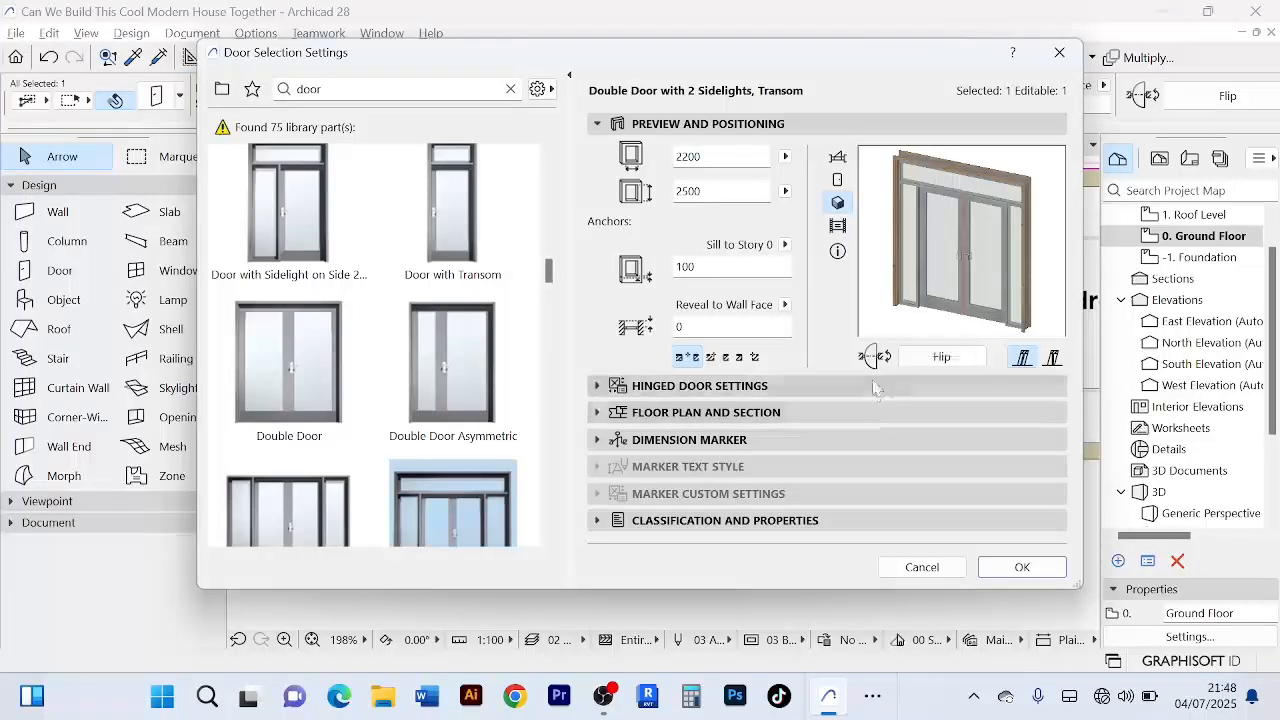
pyautogui.click(1022, 567)
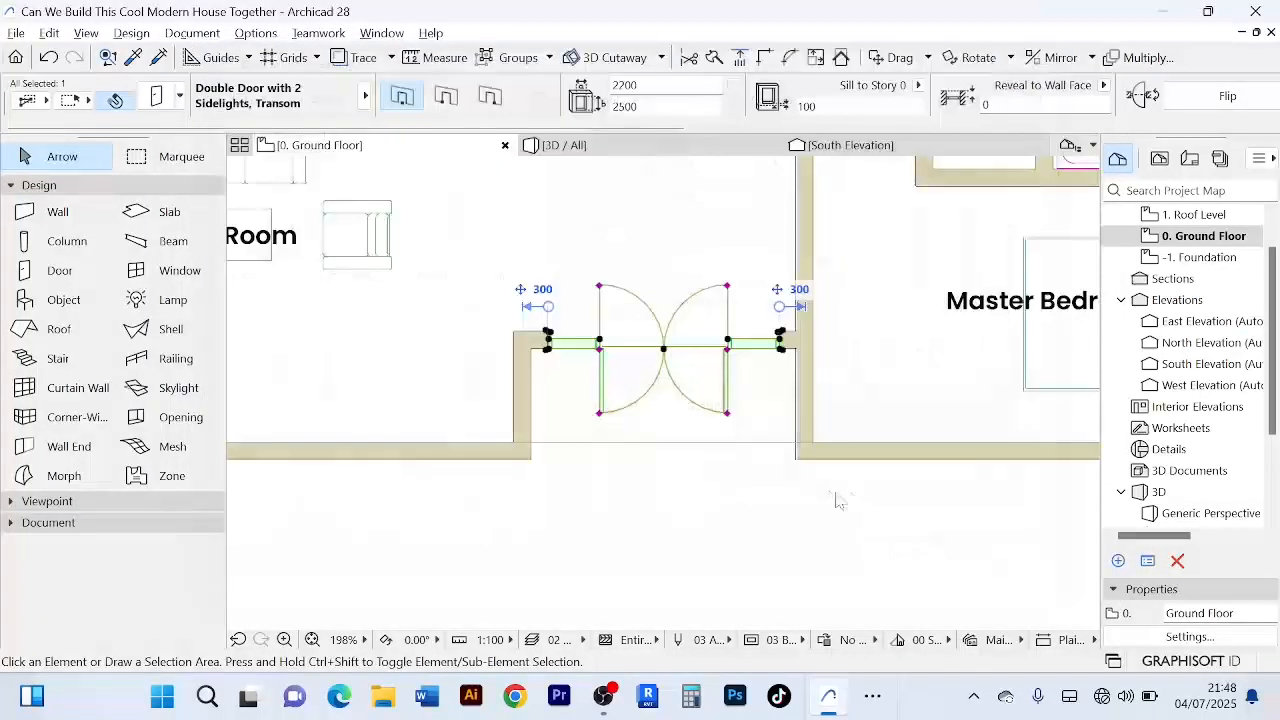
pyautogui.click(735, 523)
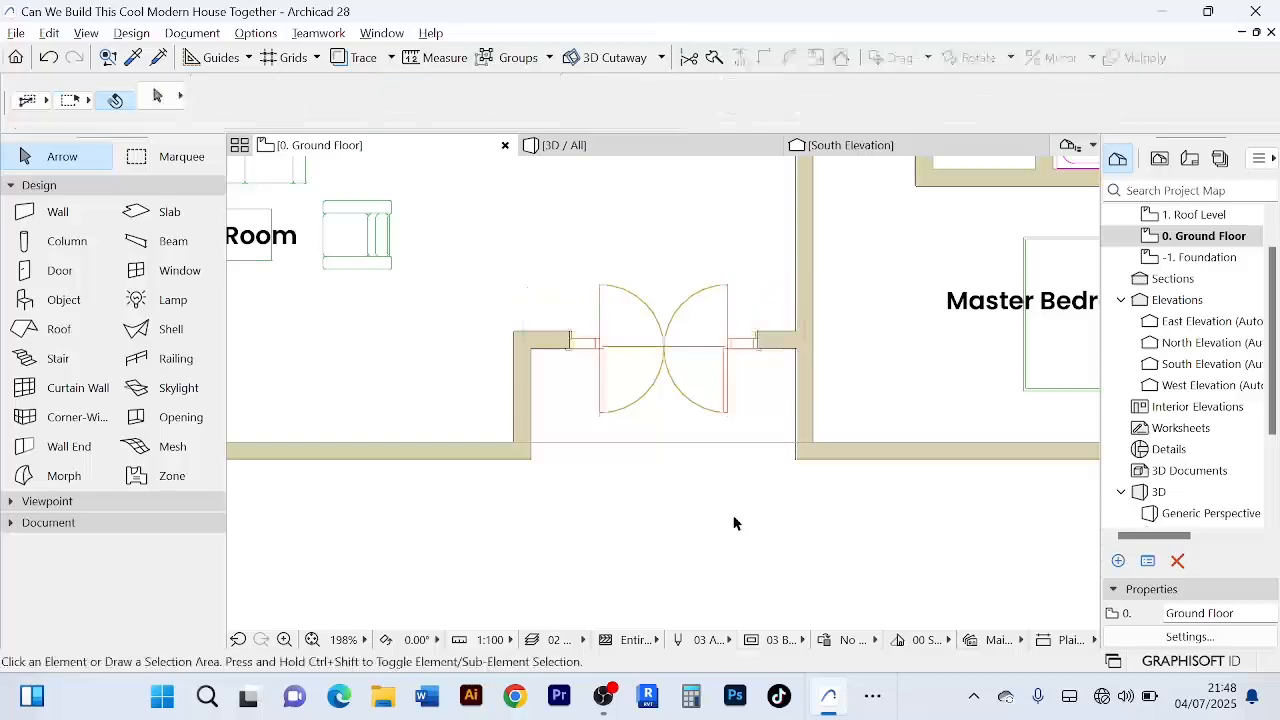
# - Inspect the resized double entrance door and the front facade in the 3D view, then clear the selection
pyautogui.click(586, 150)
pyautogui.click(809, 352)
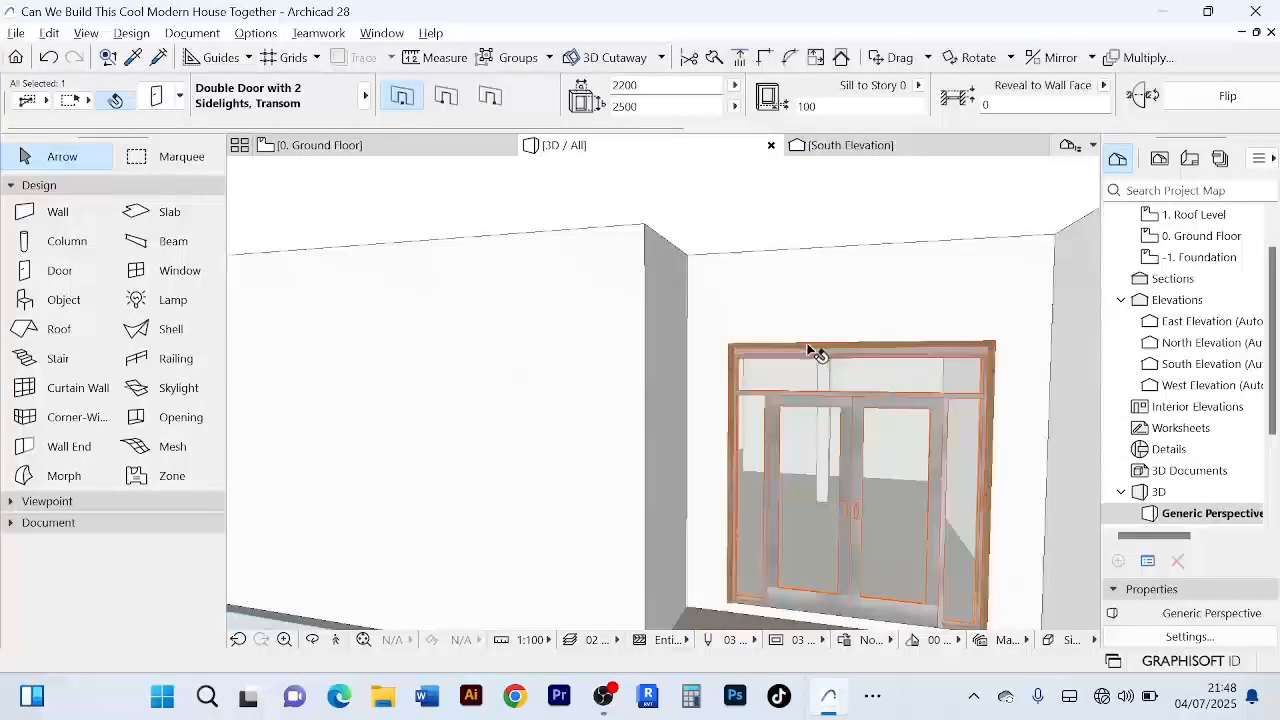
pyautogui.scroll(-1, 595, 486)
pyautogui.keyDown('shift'); pyautogui.moveTo(595, 486); pyautogui.dragTo(787, 451, button='middle'); pyautogui.keyUp('shift')
pyautogui.scroll(-6, 787, 451)
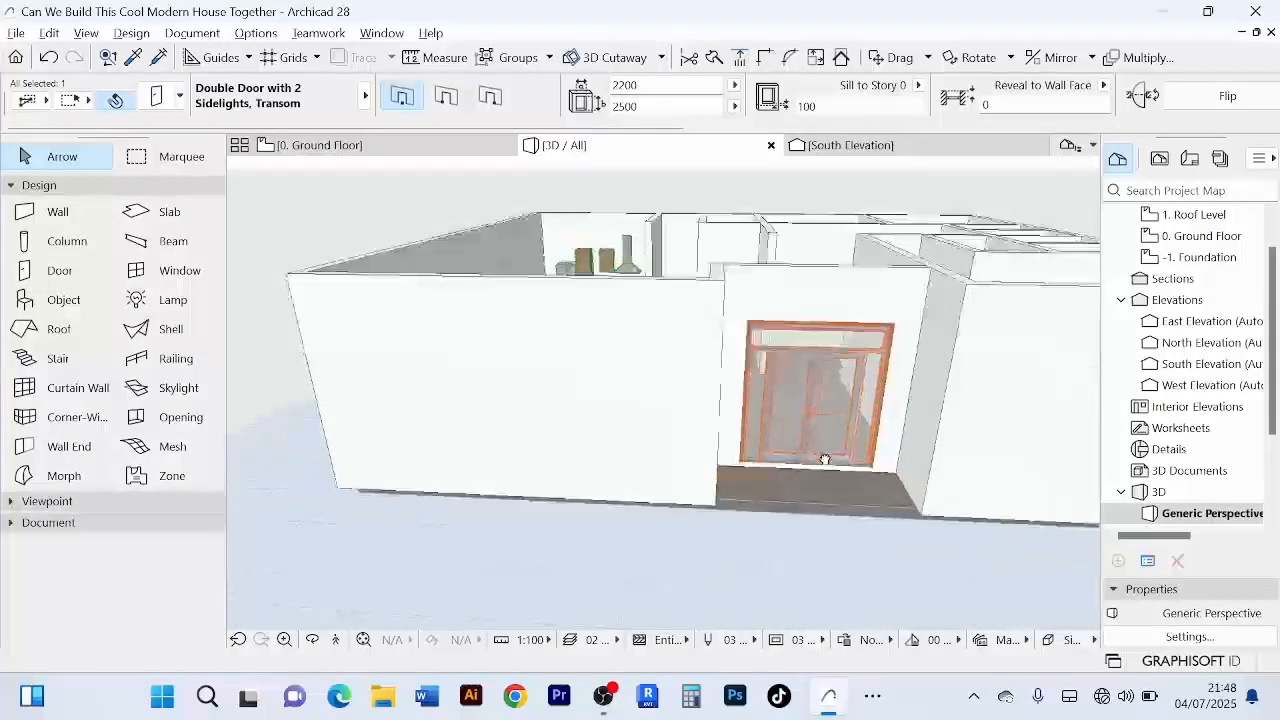
pyautogui.scroll(5, 792, 571)
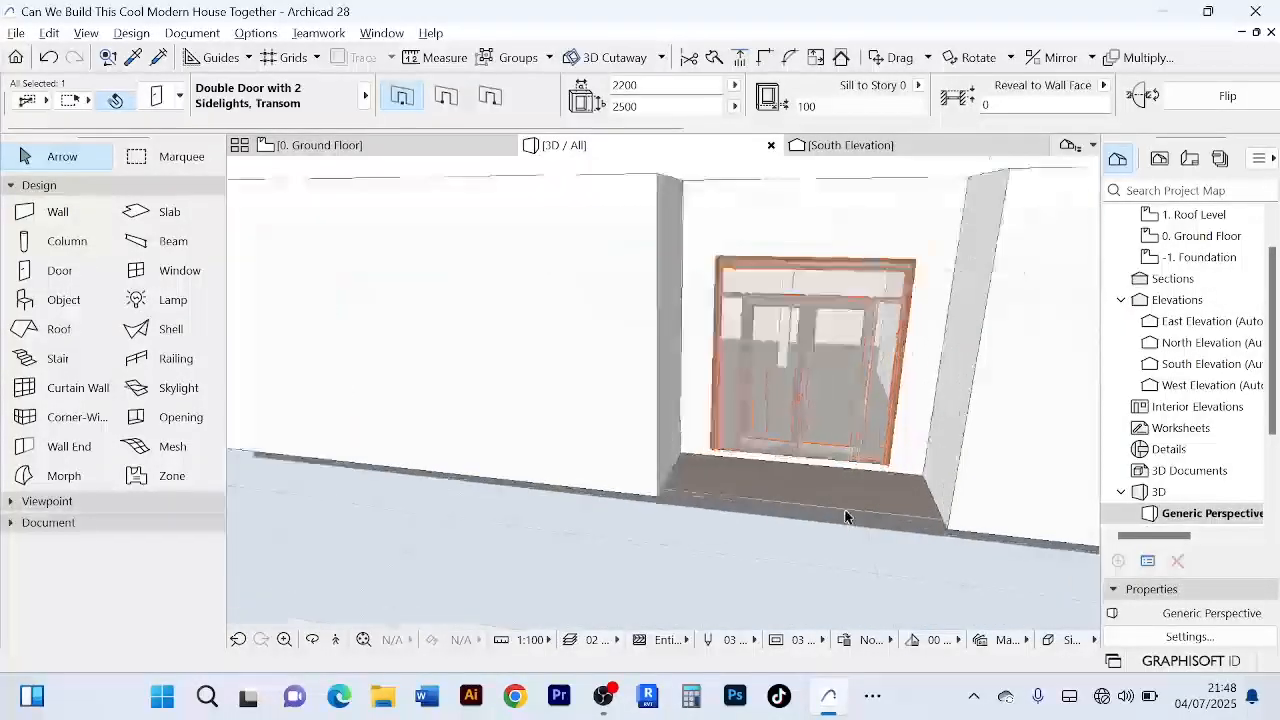
pyautogui.scroll(-4, 817, 492)
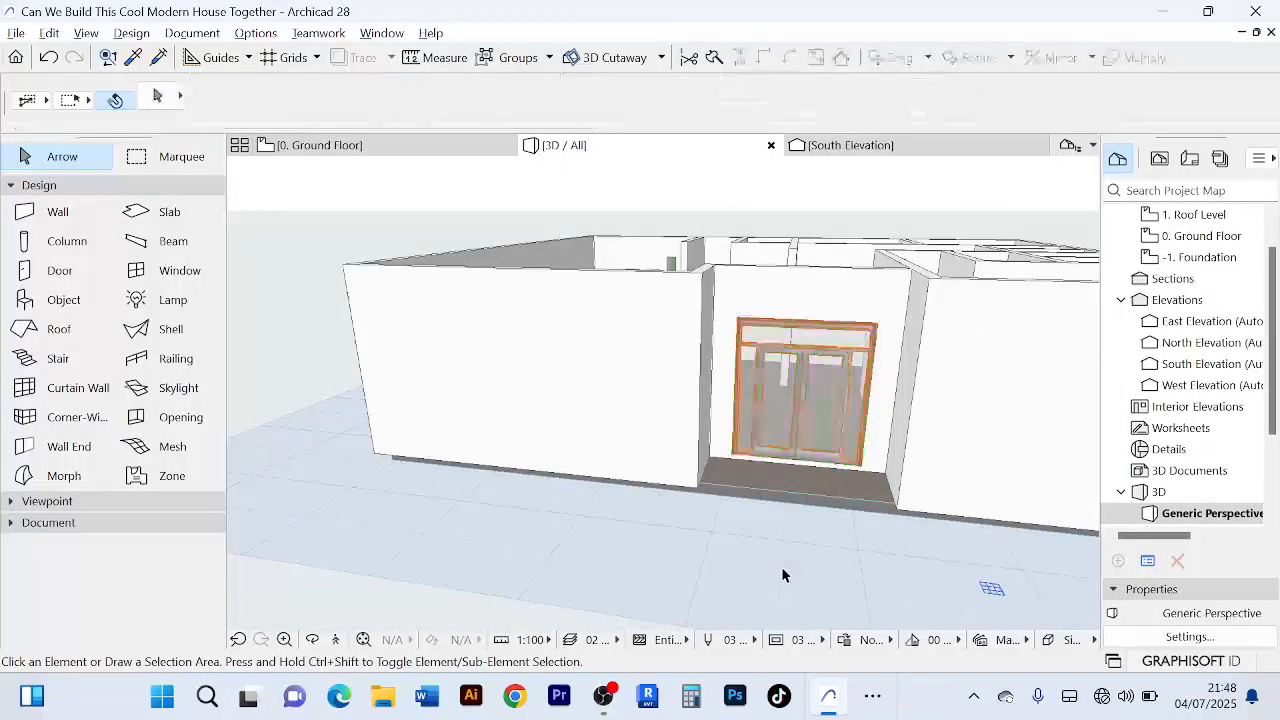
pyautogui.click(783, 575)
pyautogui.scroll(2, 783, 575)
pyautogui.scroll(-3, 783, 575)
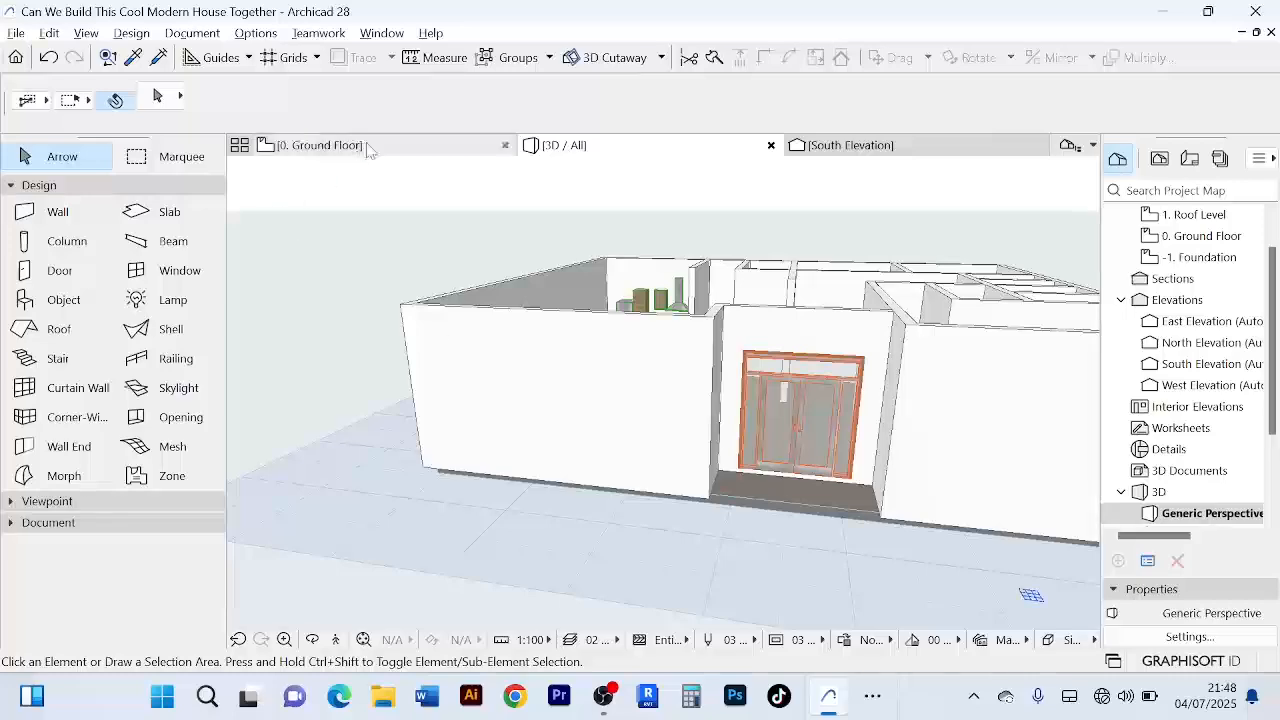
# - Return to the ground-floor plan and review the rooms around the entrance, corridor and master bedroom
pyautogui.click(305, 145)
pyautogui.scroll(-3, 690, 440)
pyautogui.scroll(-4, 674, 246)
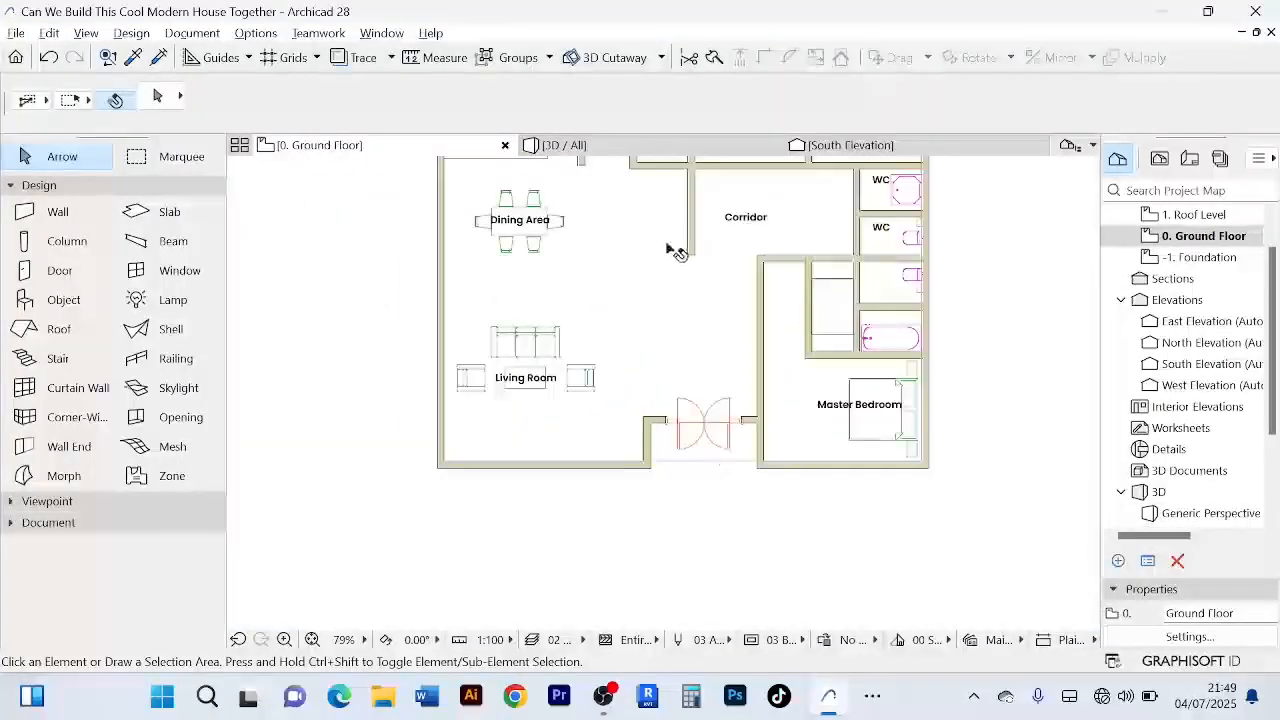
pyautogui.scroll(4, 634, 349)
pyautogui.scroll(3, 670, 320)
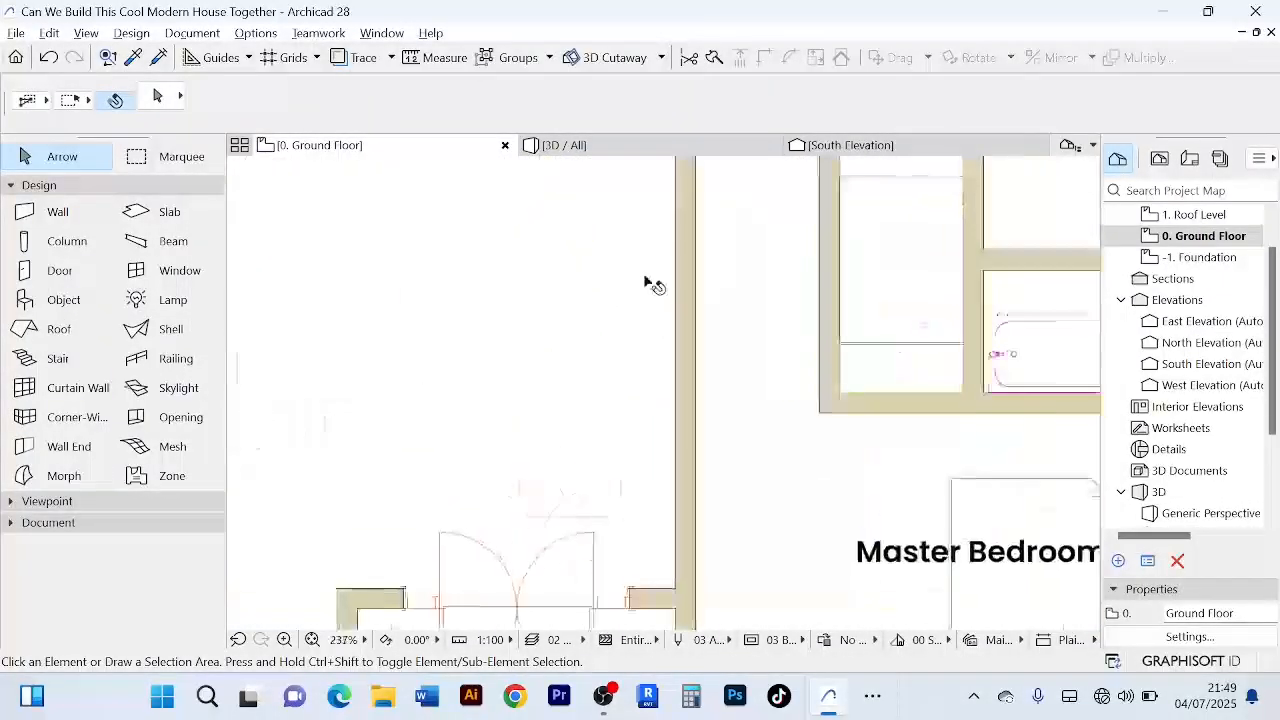
pyautogui.scroll(-5, 590, 360)
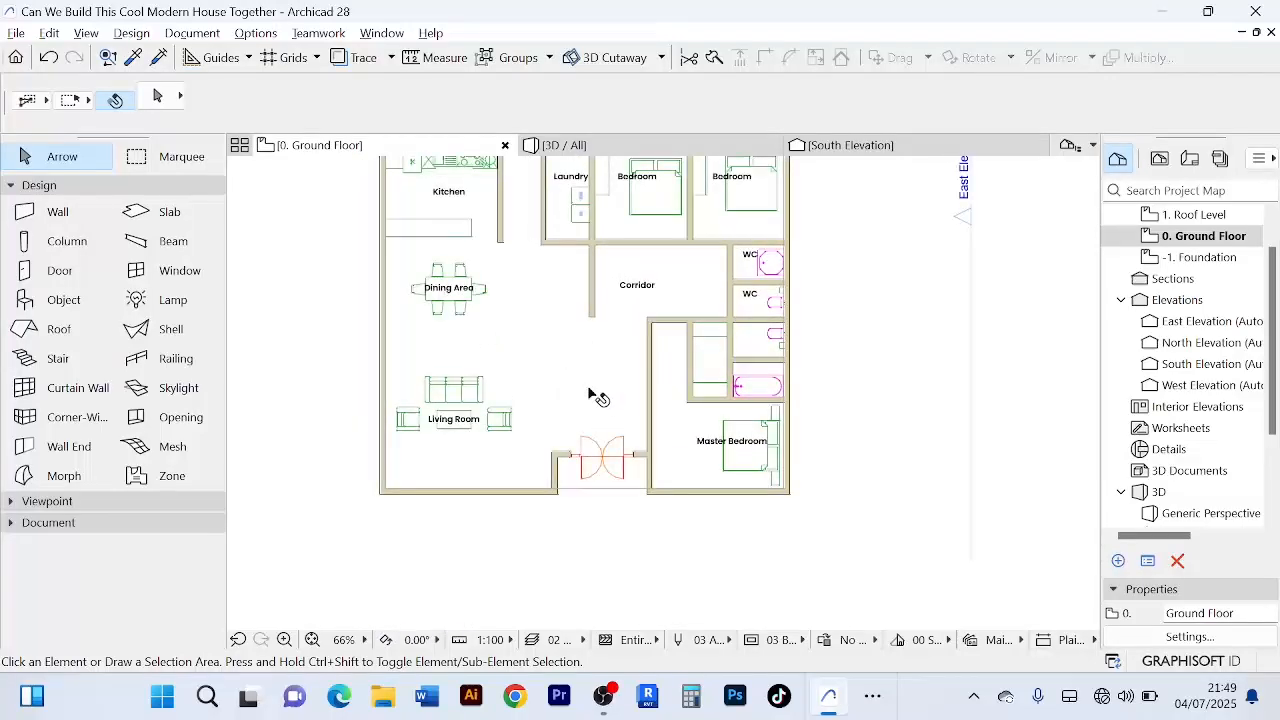
pyautogui.doubleClick(62, 300)
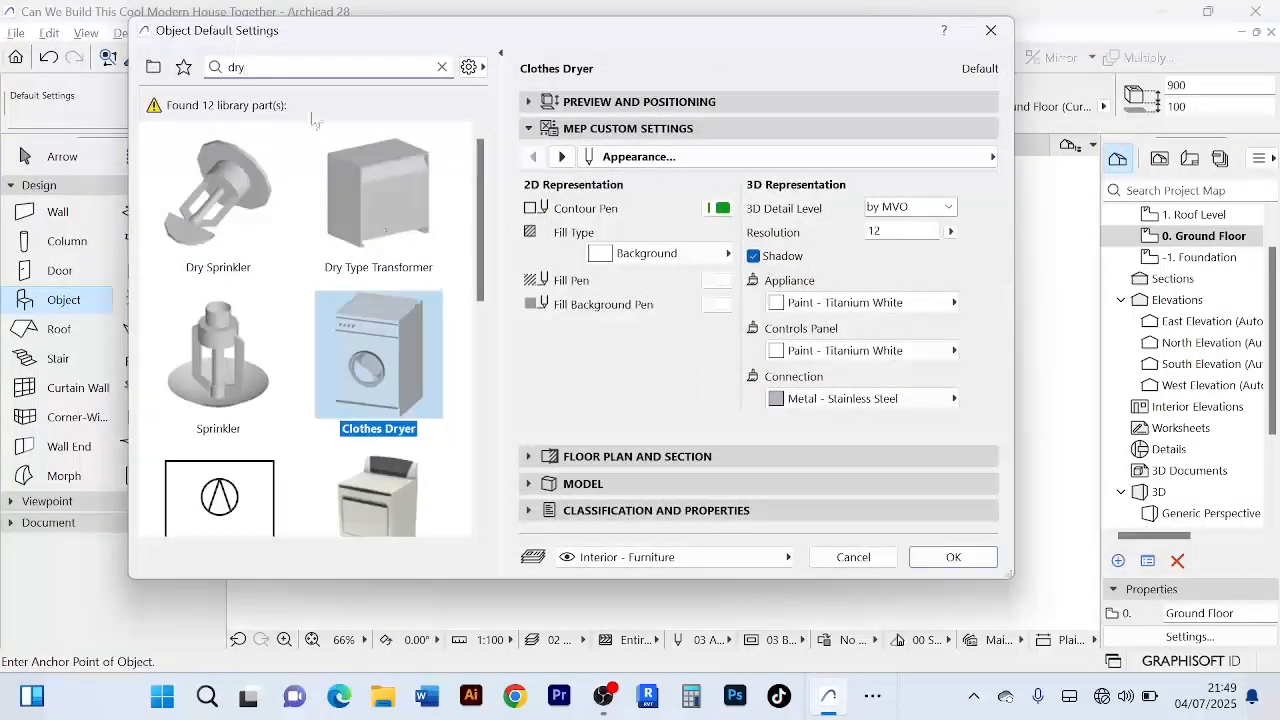
pyautogui.doubleClick(236, 67)
pyautogui.write('loo')
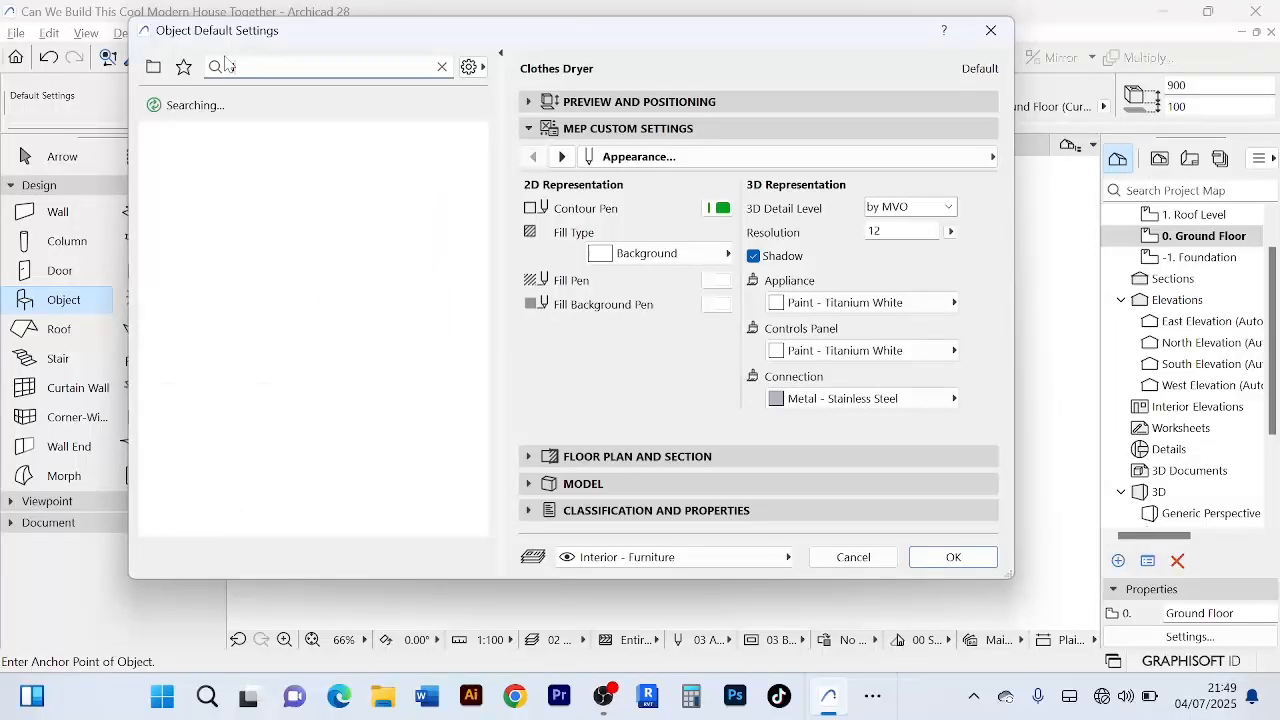
pyautogui.write('r')
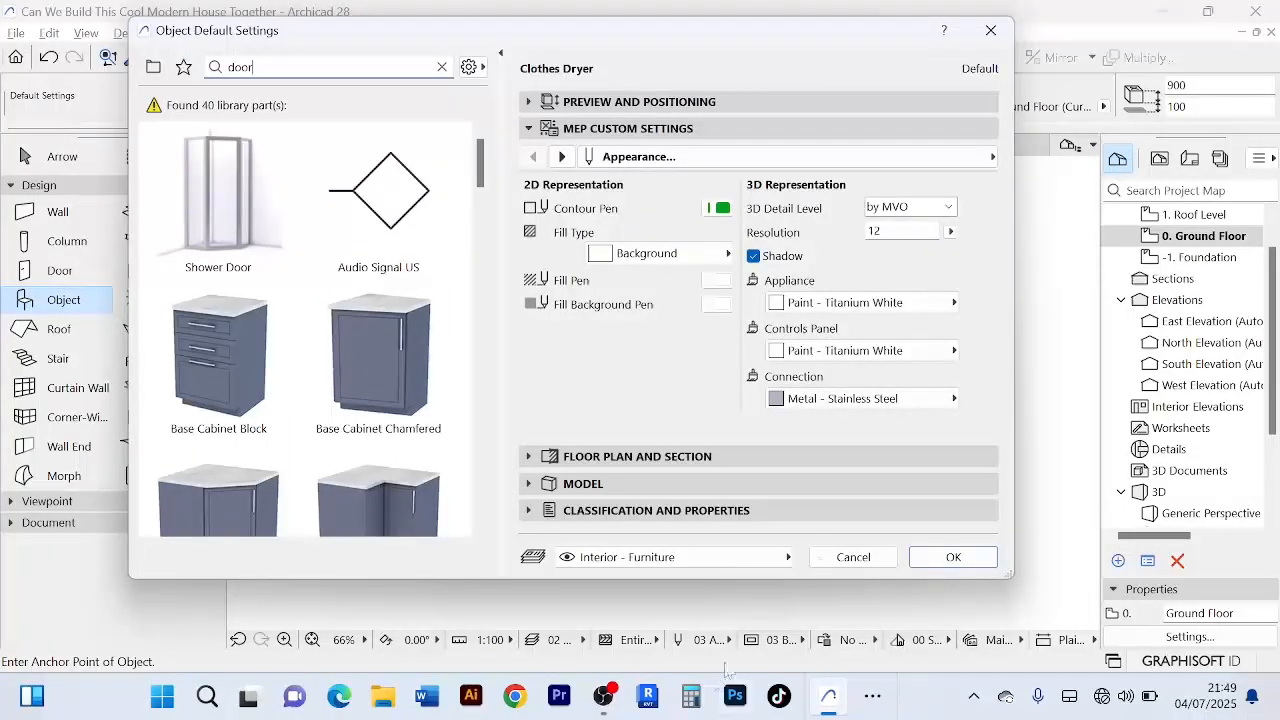
pyautogui.click(855, 557)
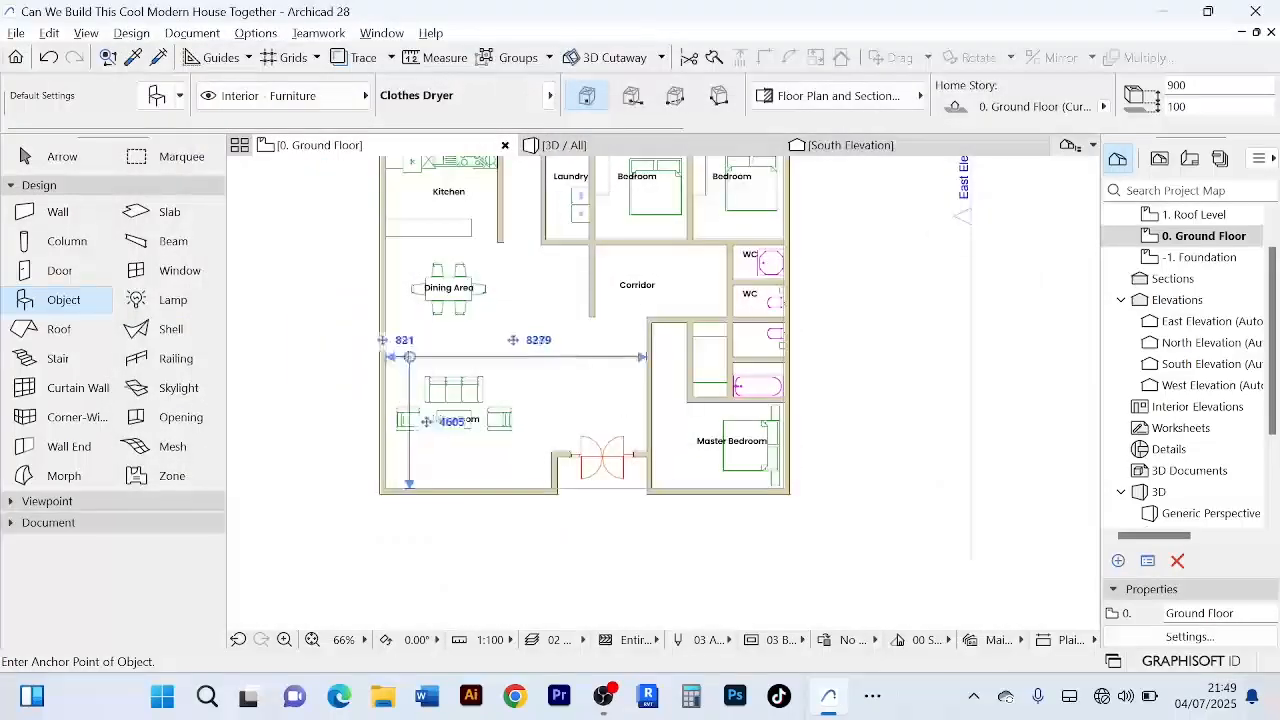
# - Open the default settings for doors and choose the Door with Transom library part
pyautogui.doubleClick(60, 271)
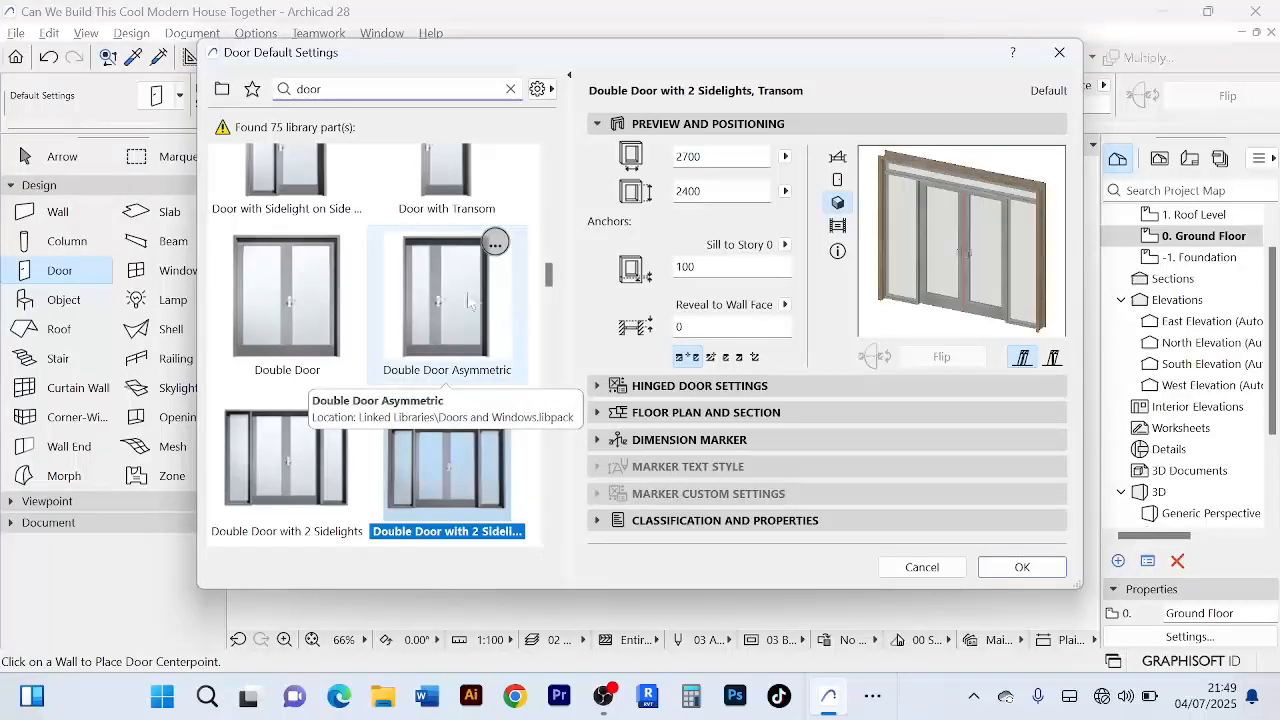
pyautogui.scroll(3, 470, 302)
pyautogui.scroll(-2, 393, 390)
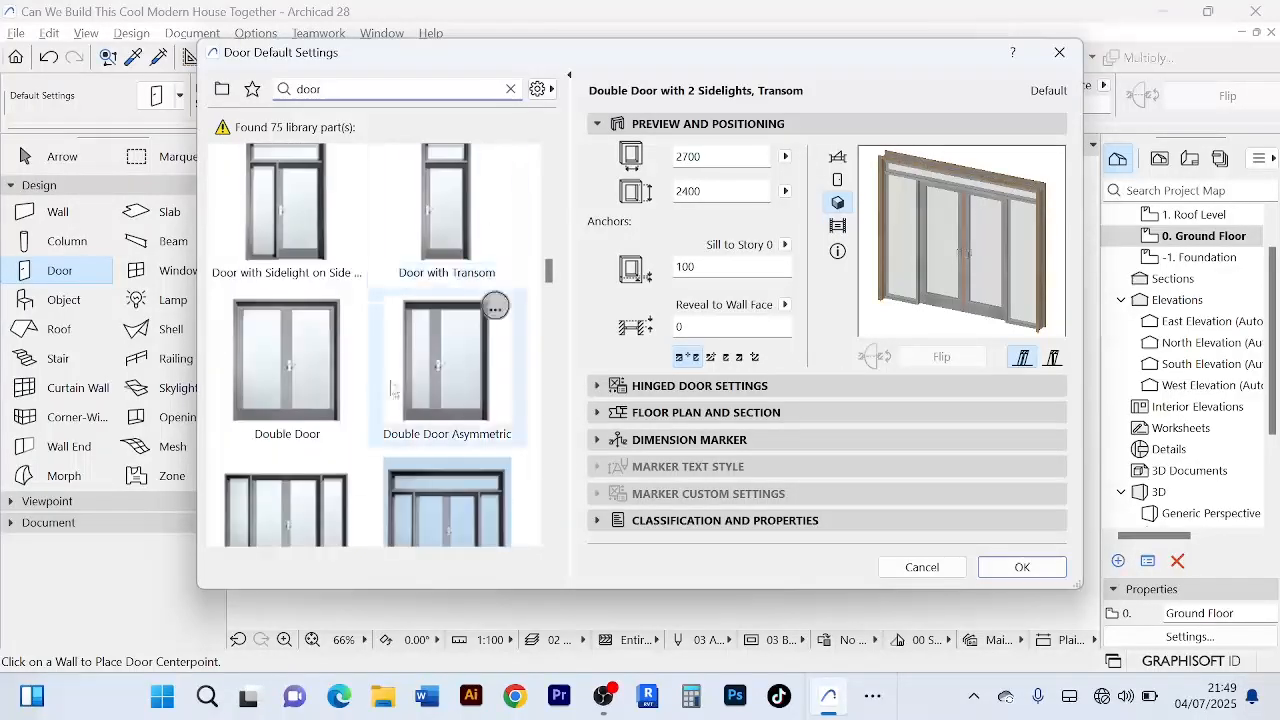
pyautogui.scroll(4, 431, 353)
pyautogui.scroll(-2, 463, 327)
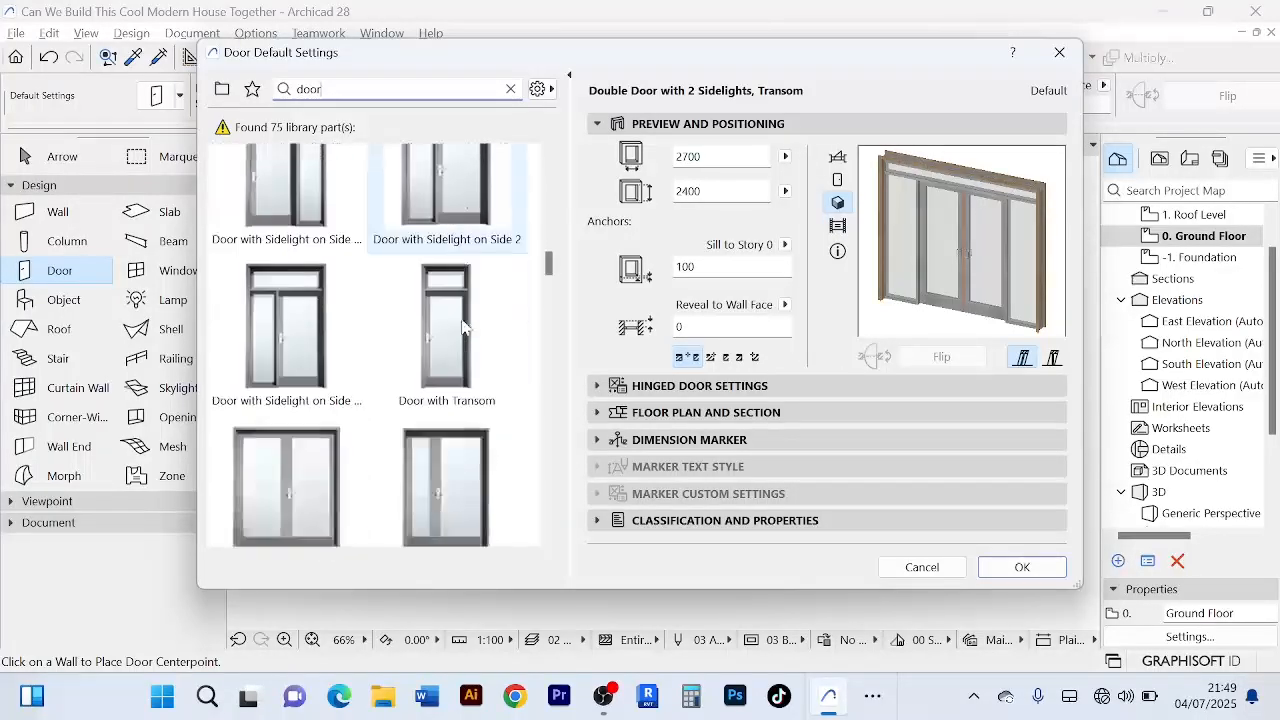
pyautogui.click(458, 358)
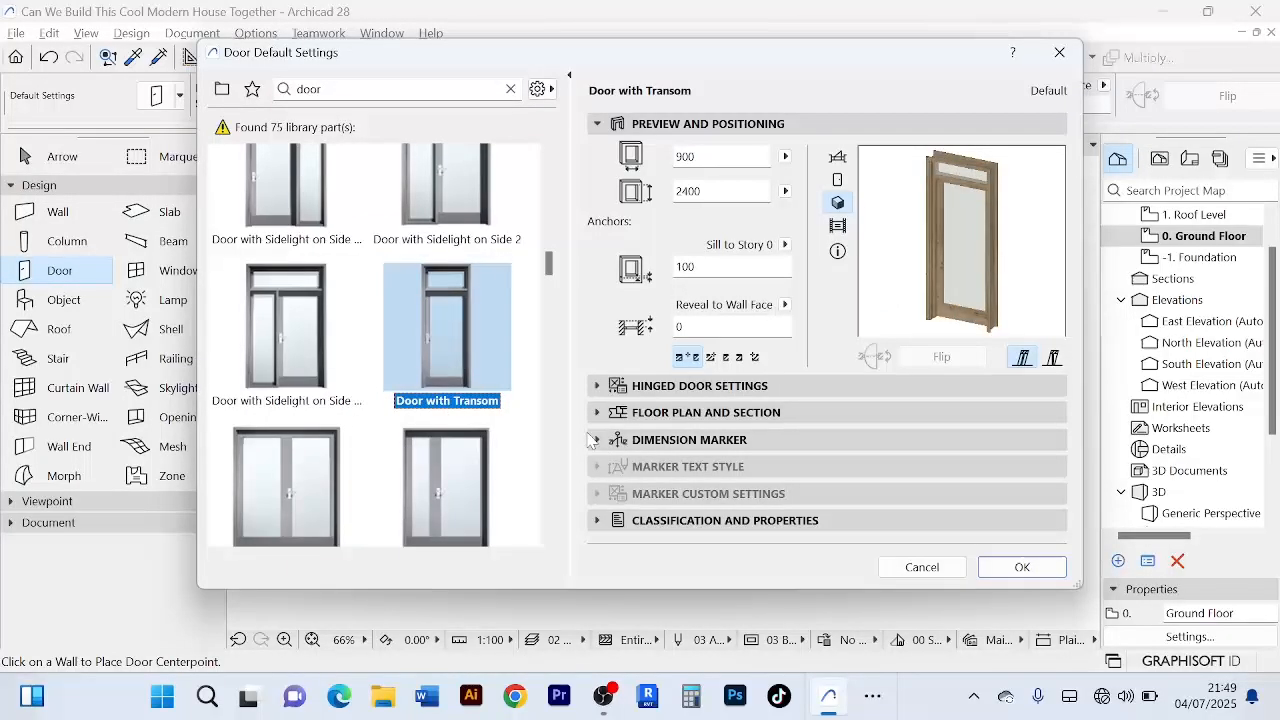
# - Bring up the Model Attributes page in the hinged door settings of the Door with Transom
pyautogui.click(596, 440)
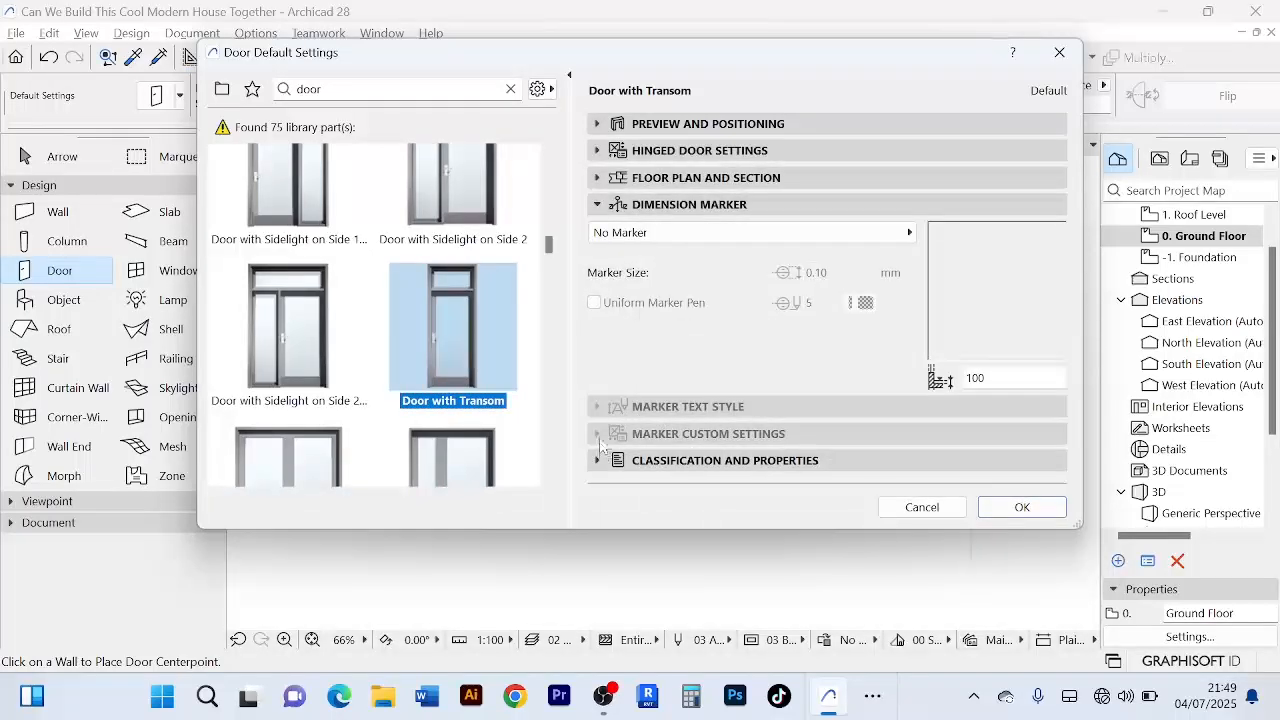
pyautogui.click(597, 204)
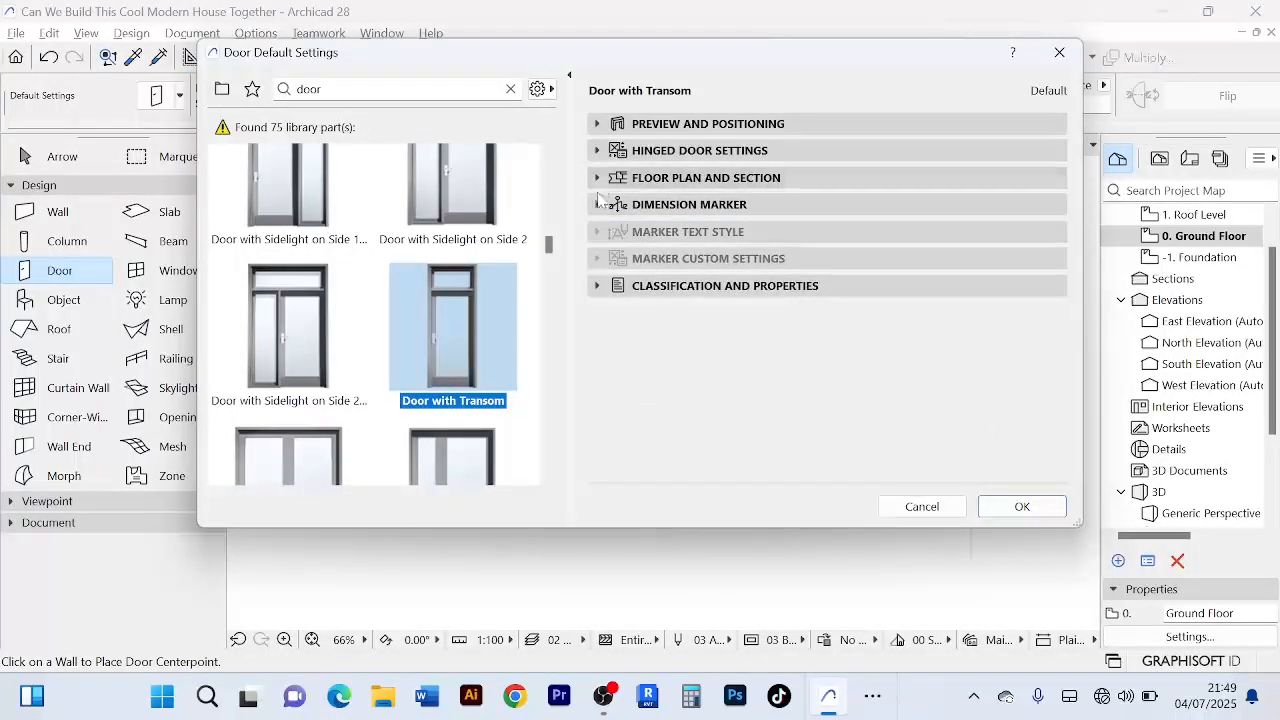
pyautogui.click(597, 151)
pyautogui.click(637, 178)
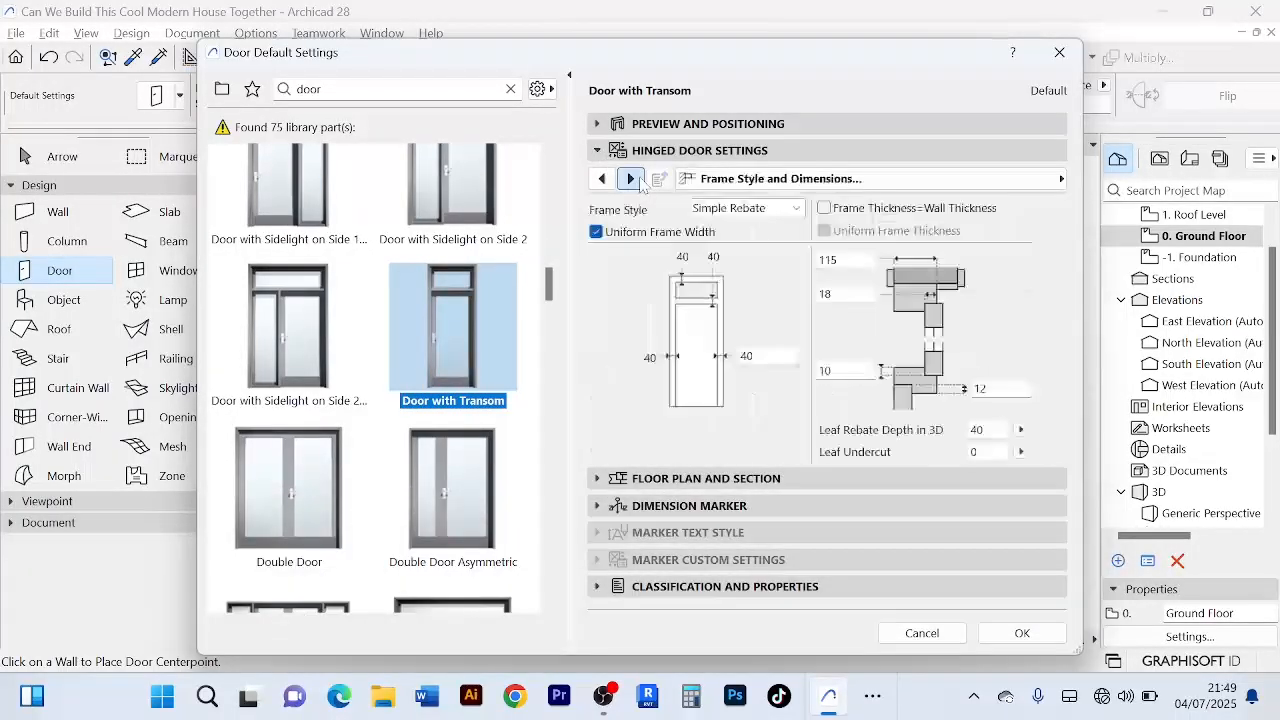
pyautogui.click(637, 178)
pyautogui.click(631, 178)
pyautogui.click(631, 178)
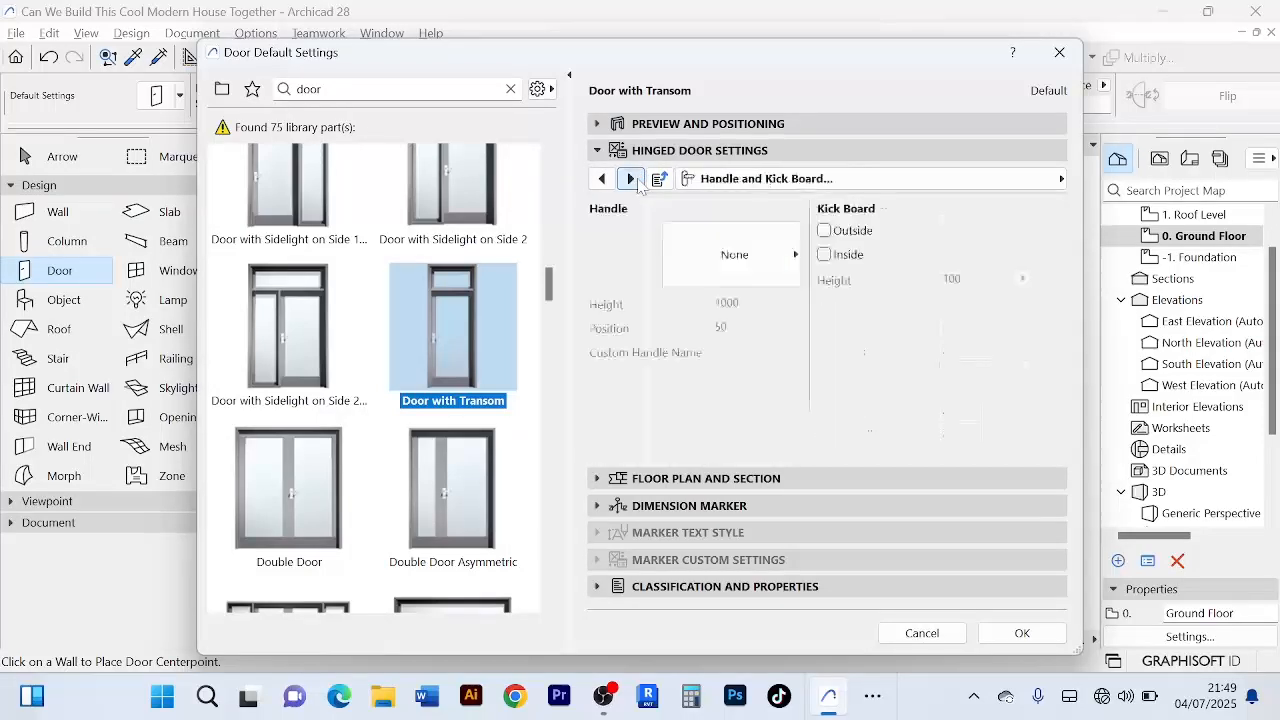
pyautogui.click(633, 179)
pyautogui.click(633, 179)
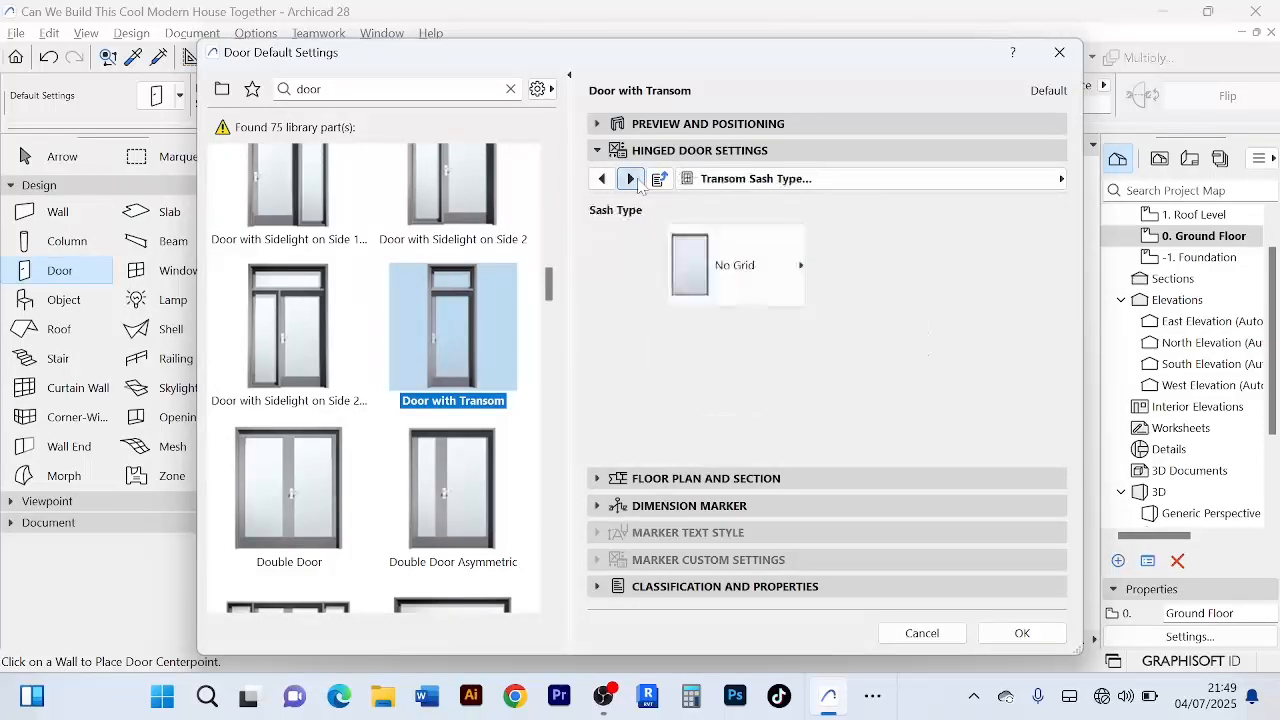
pyautogui.click(631, 178)
pyautogui.click(631, 178)
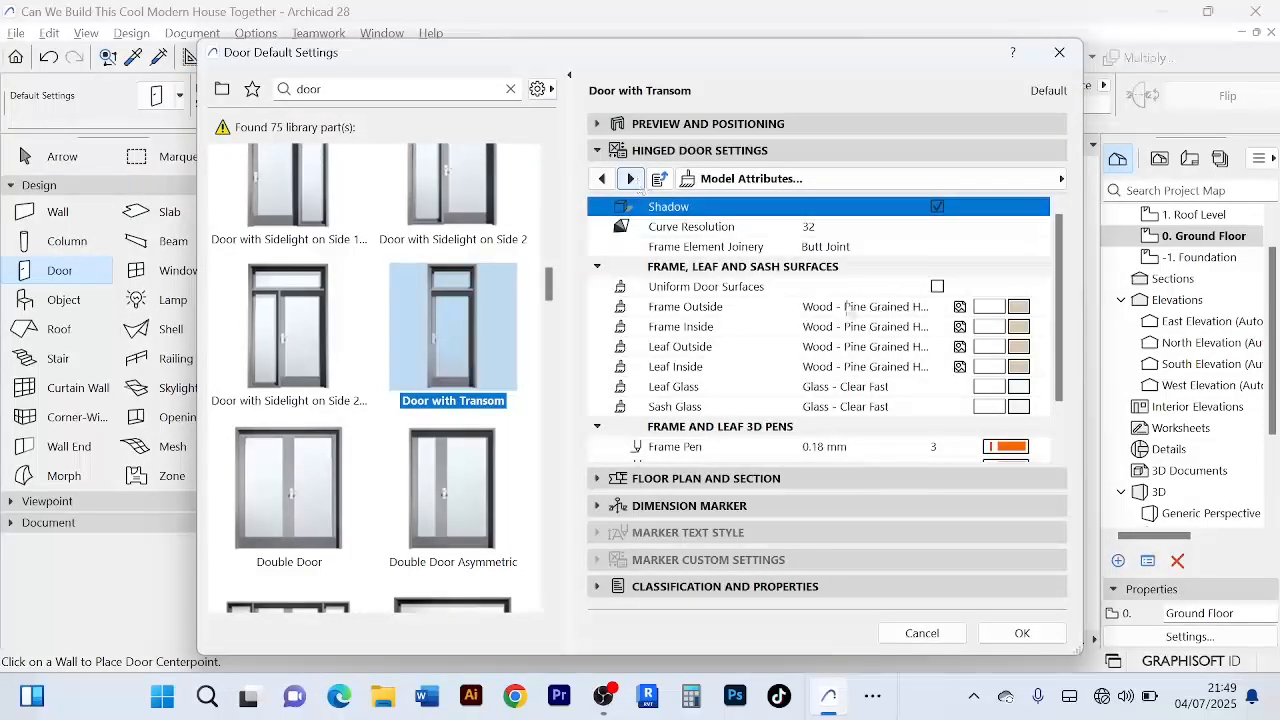
# - Set the outside frame surface to Wood - Mahogany Horizontal, enable Uniform Door Surfaces and accept the door defaults
pyautogui.click(986, 312)
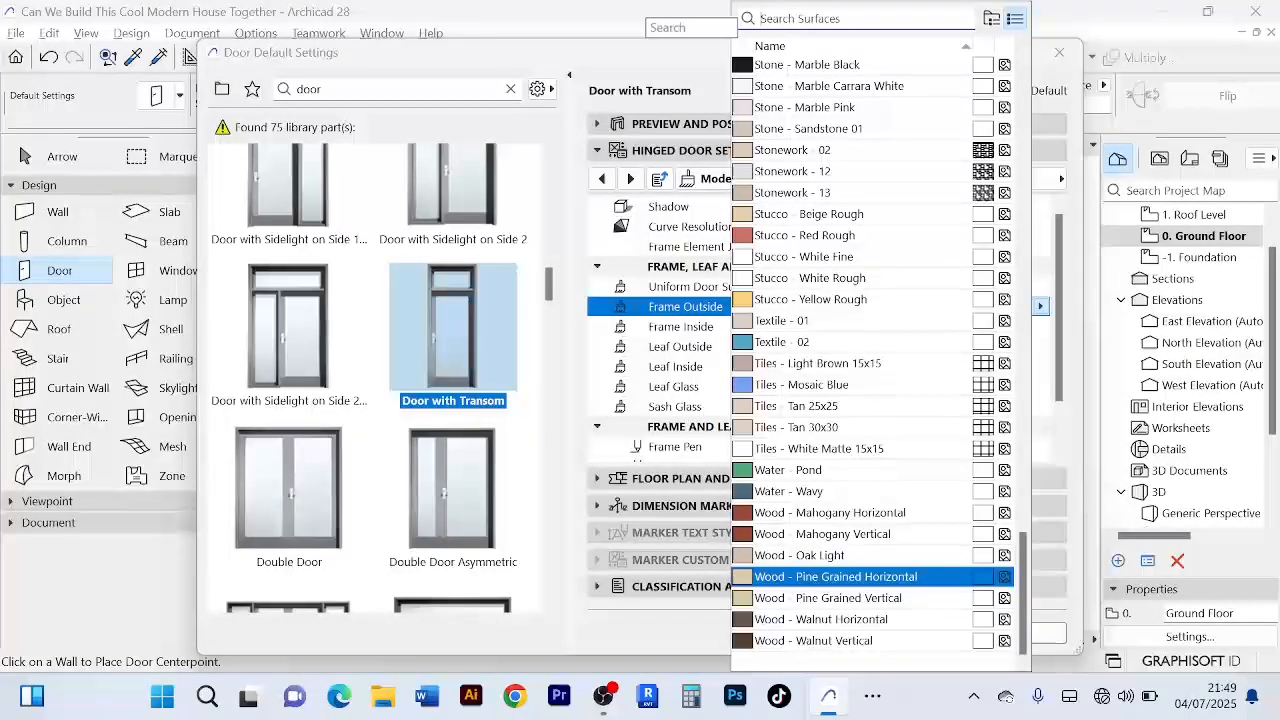
pyautogui.write('wood')
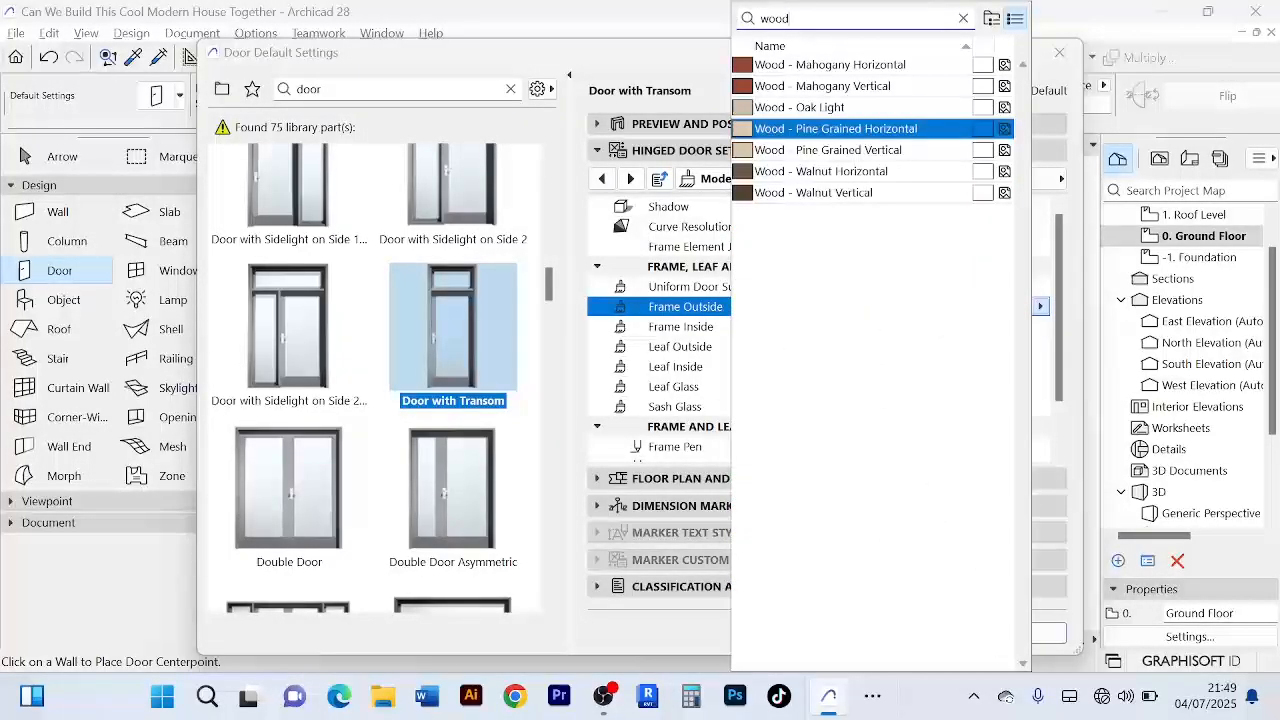
pyautogui.click(860, 67)
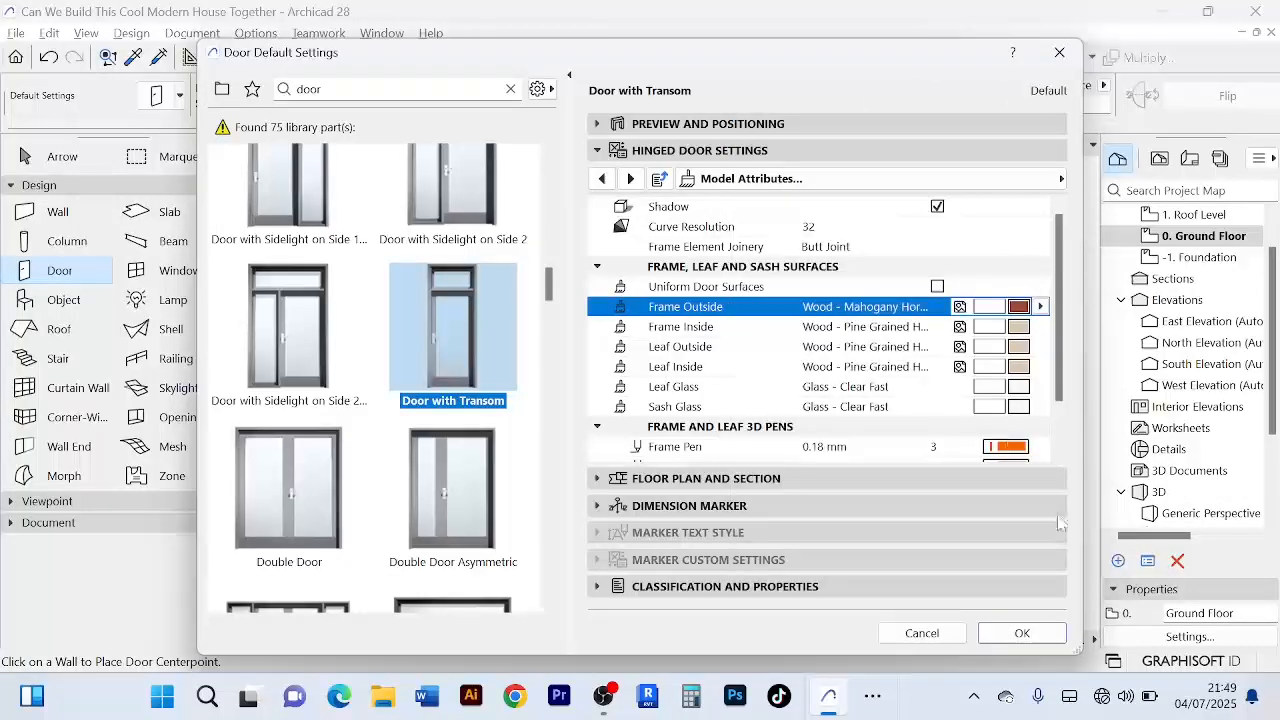
pyautogui.click(937, 286)
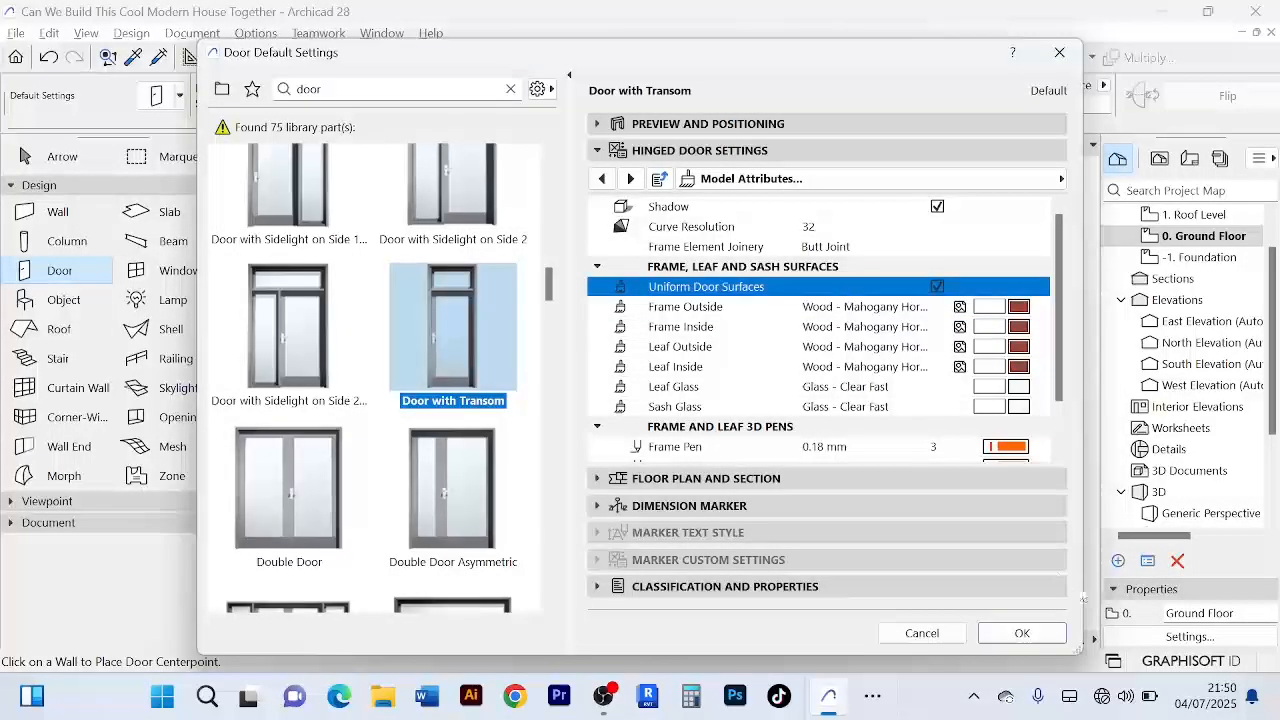
pyautogui.click(1022, 633)
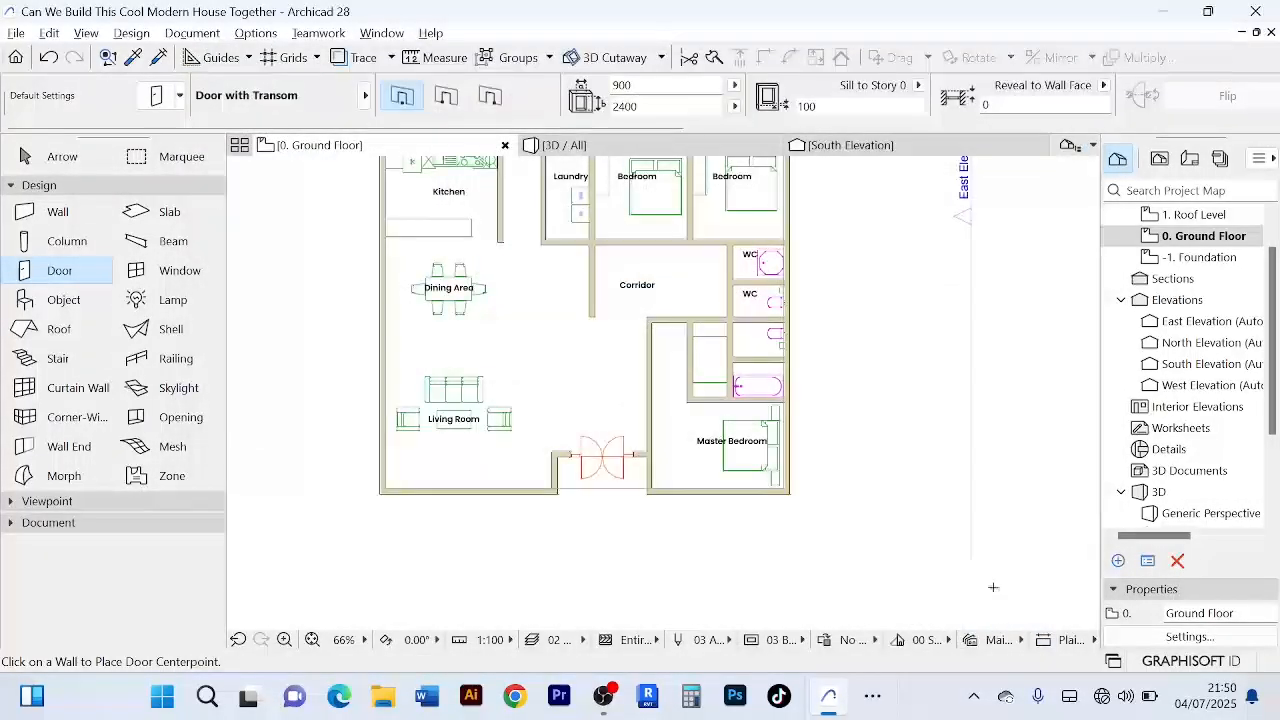
# - Place a 900 x 2400 transom door from the corridor into the bedroom beside the laundry, swinging inward and hinged nearest the bedroom partition
pyautogui.scroll(3, 709, 272)
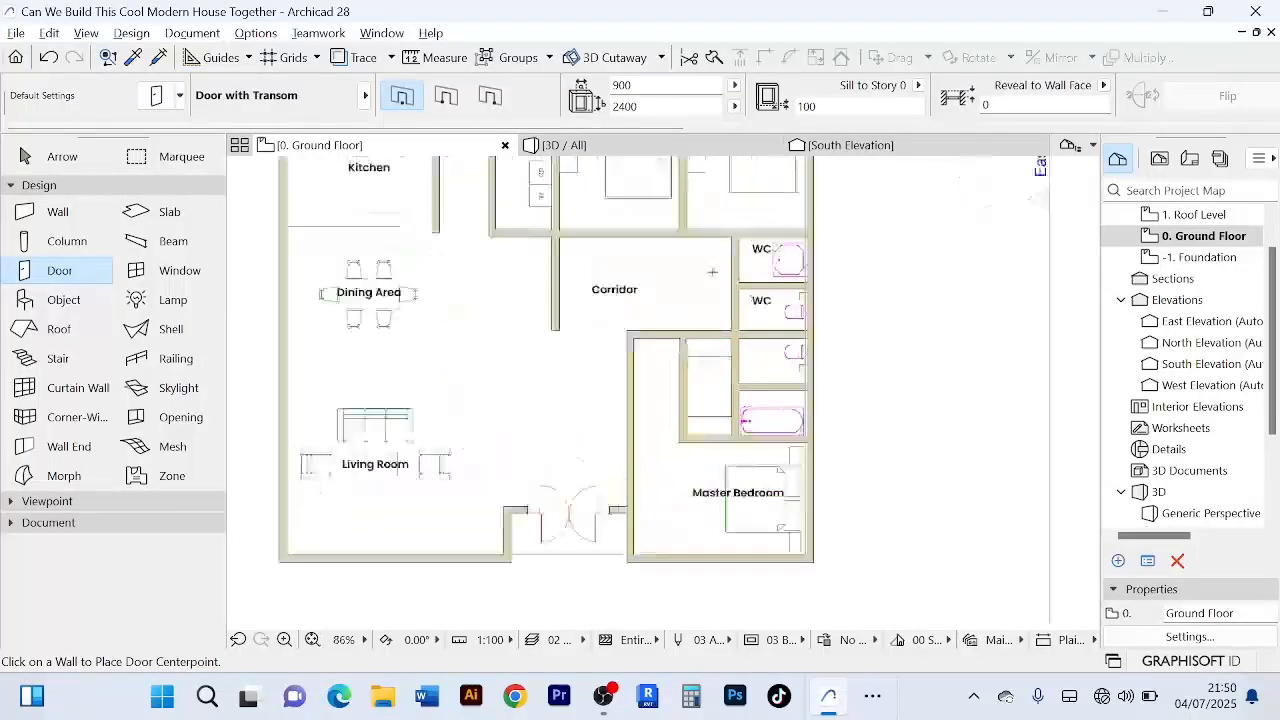
pyautogui.scroll(-3, 699, 278)
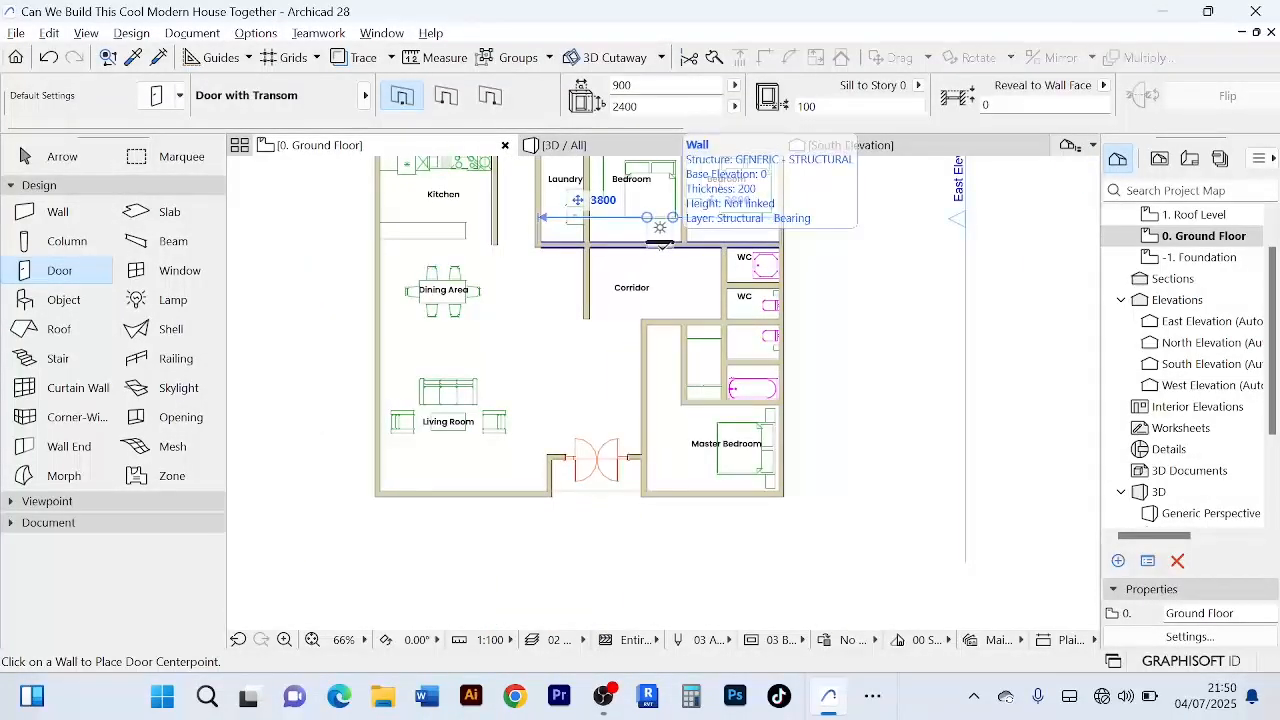
pyautogui.click(660, 230)
pyautogui.scroll(4, 660, 230)
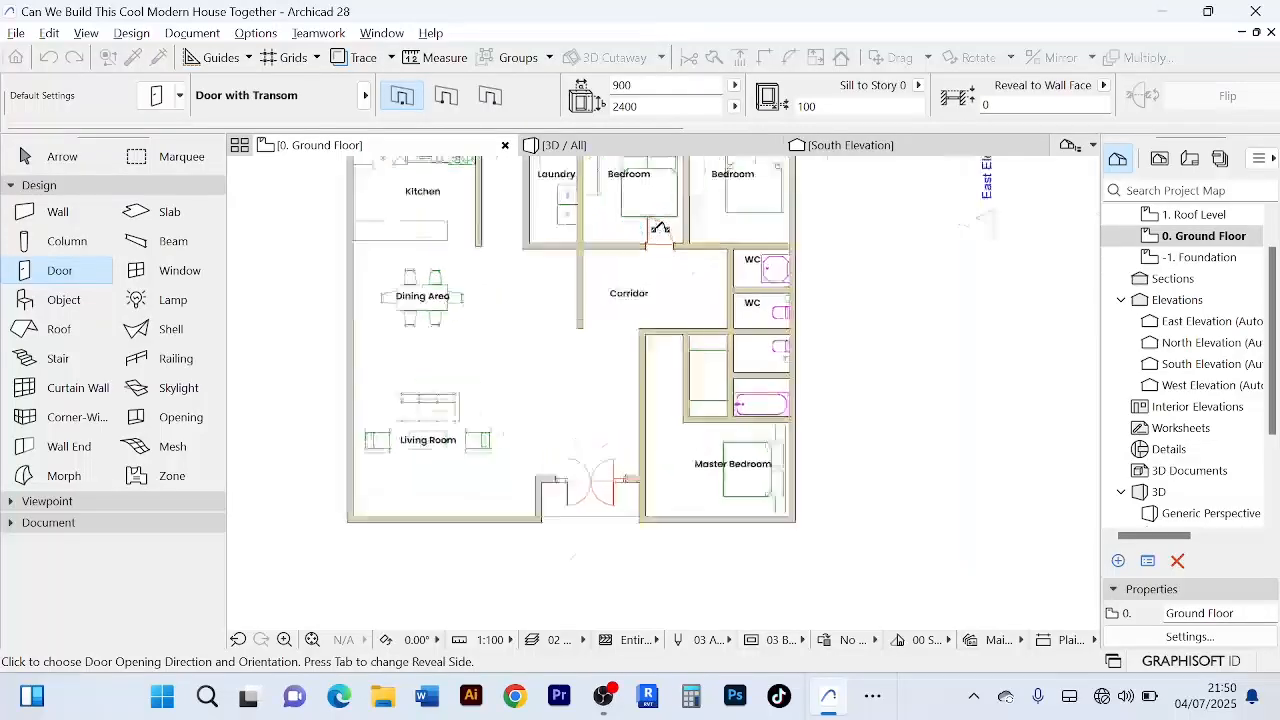
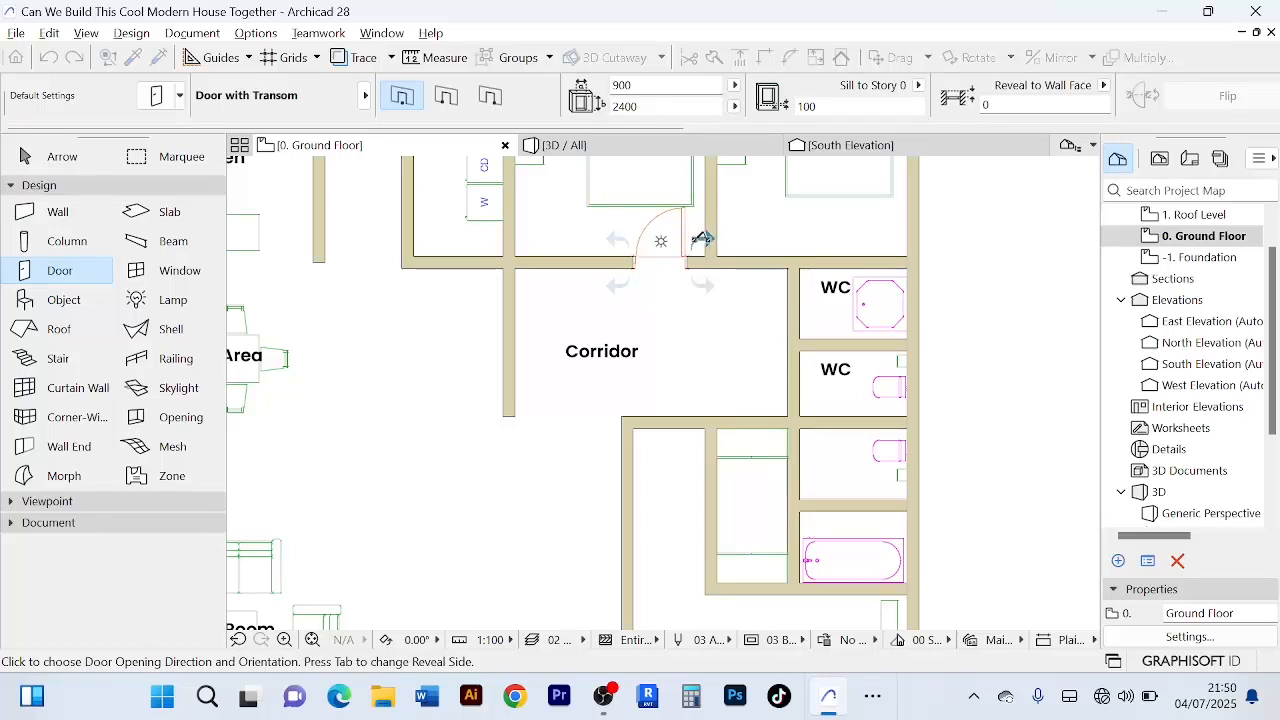
pyautogui.click(703, 238)
# - Place a matching transom door from the corridor into the outer bedroom, swinging inward and hinged on the side nearest the bedroom partition
pyautogui.scroll(-5, 703, 240)
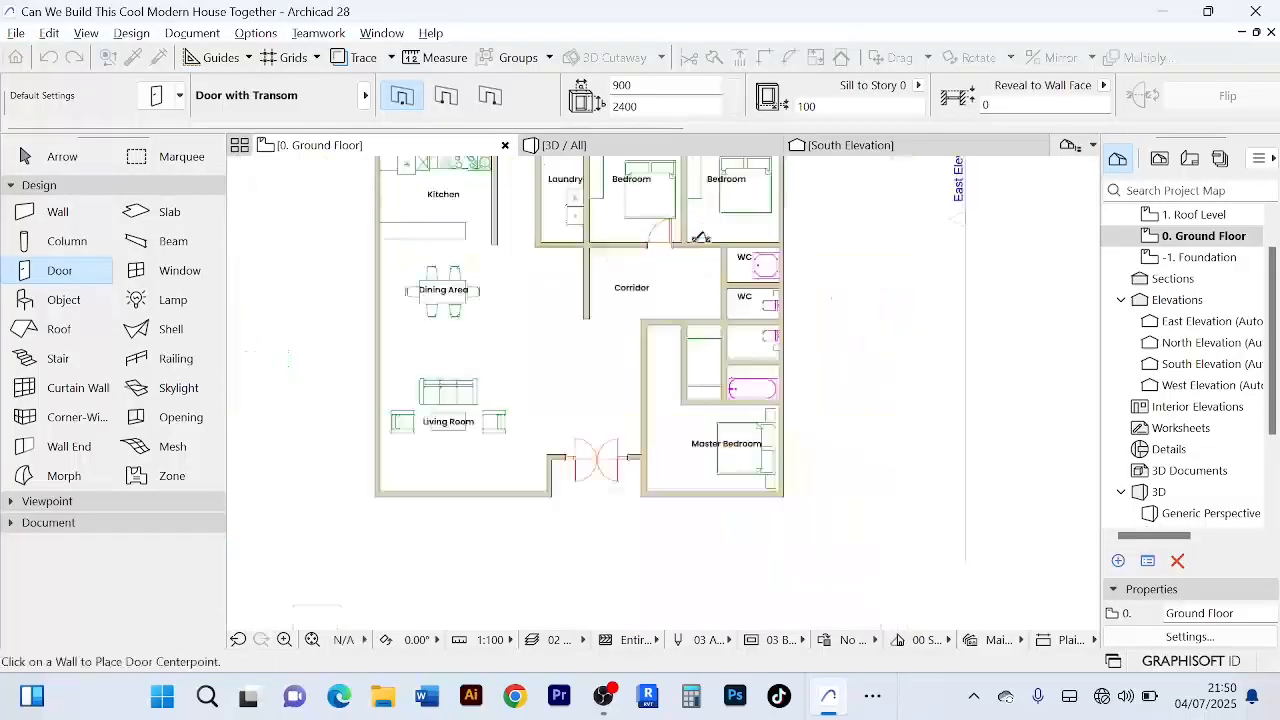
pyautogui.scroll(4, 700, 230)
pyautogui.scroll(1, 704, 244)
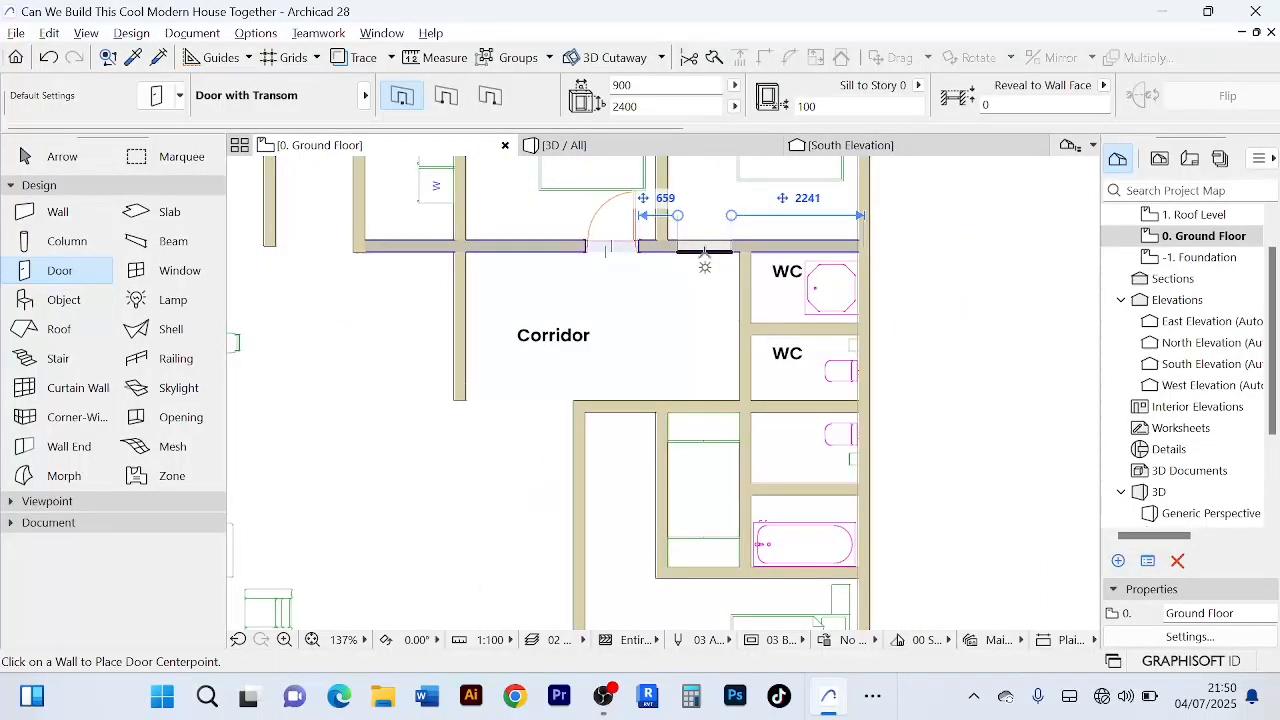
pyautogui.click(704, 250)
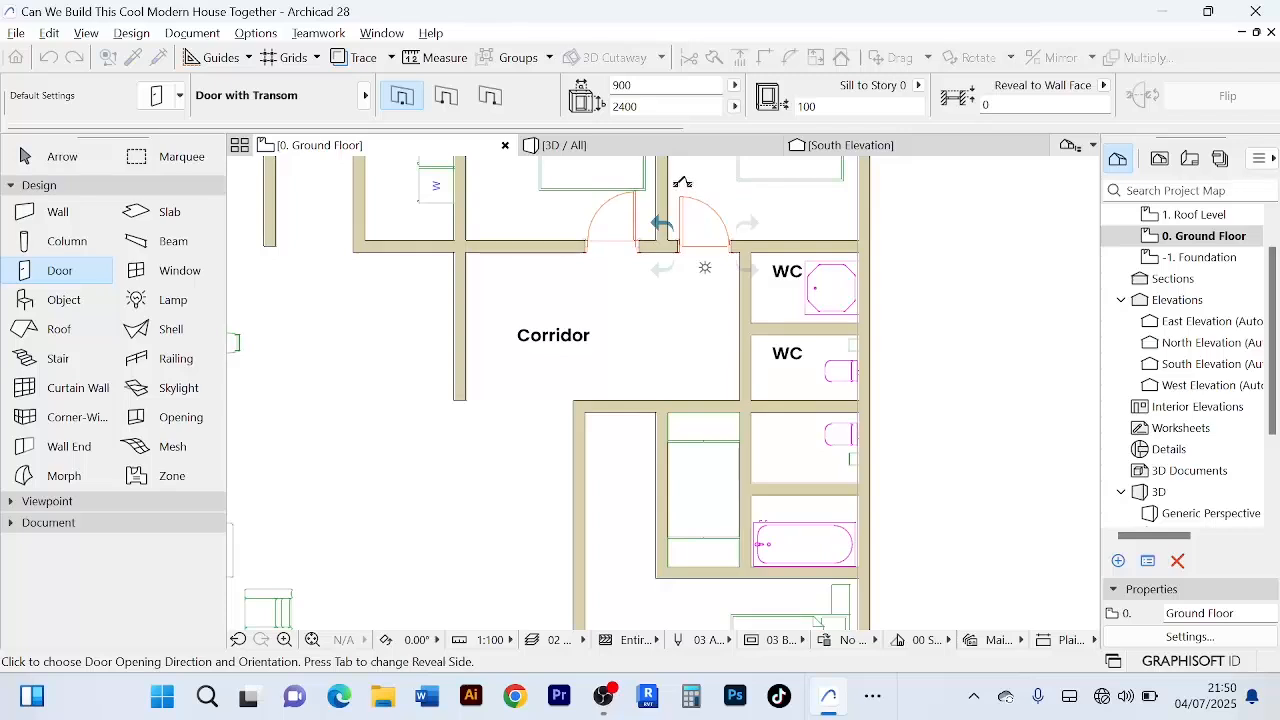
pyautogui.click(705, 267)
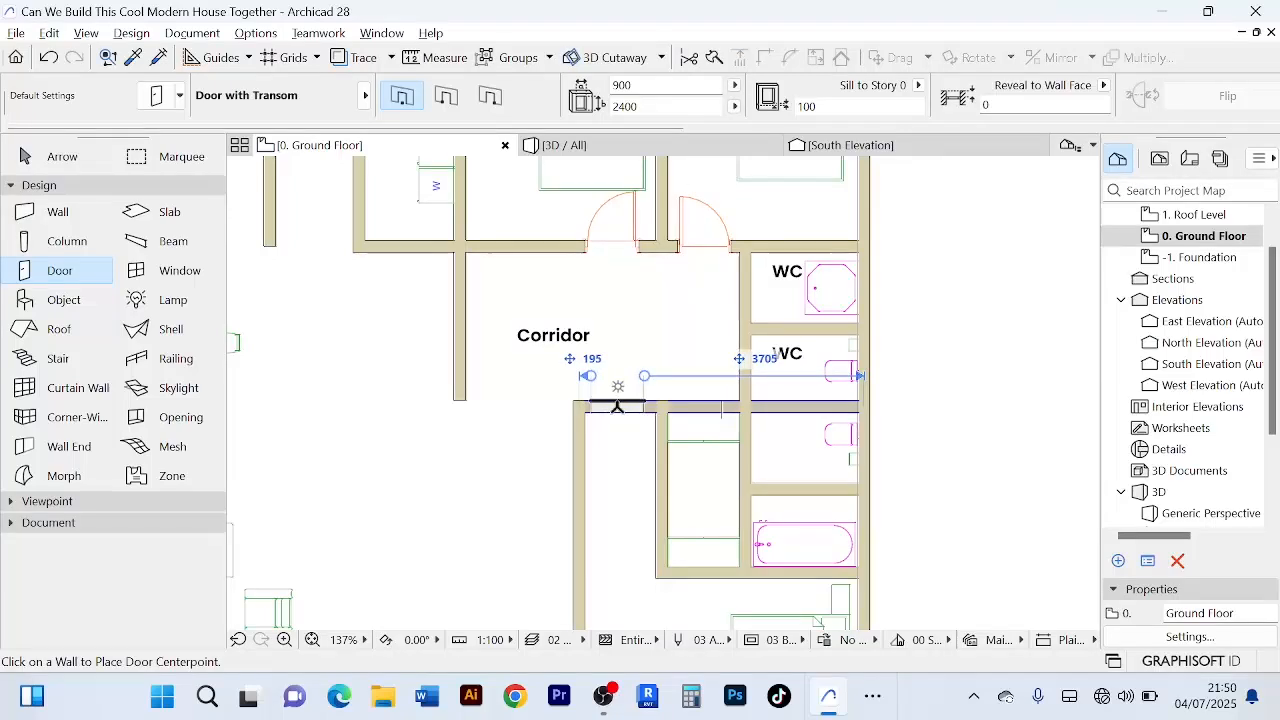
# - Place a 900 x 2400 transom door from the corridor into the master bedroom passage, swinging inward and hinged nearest the living-area wall
pyautogui.click(617, 405)
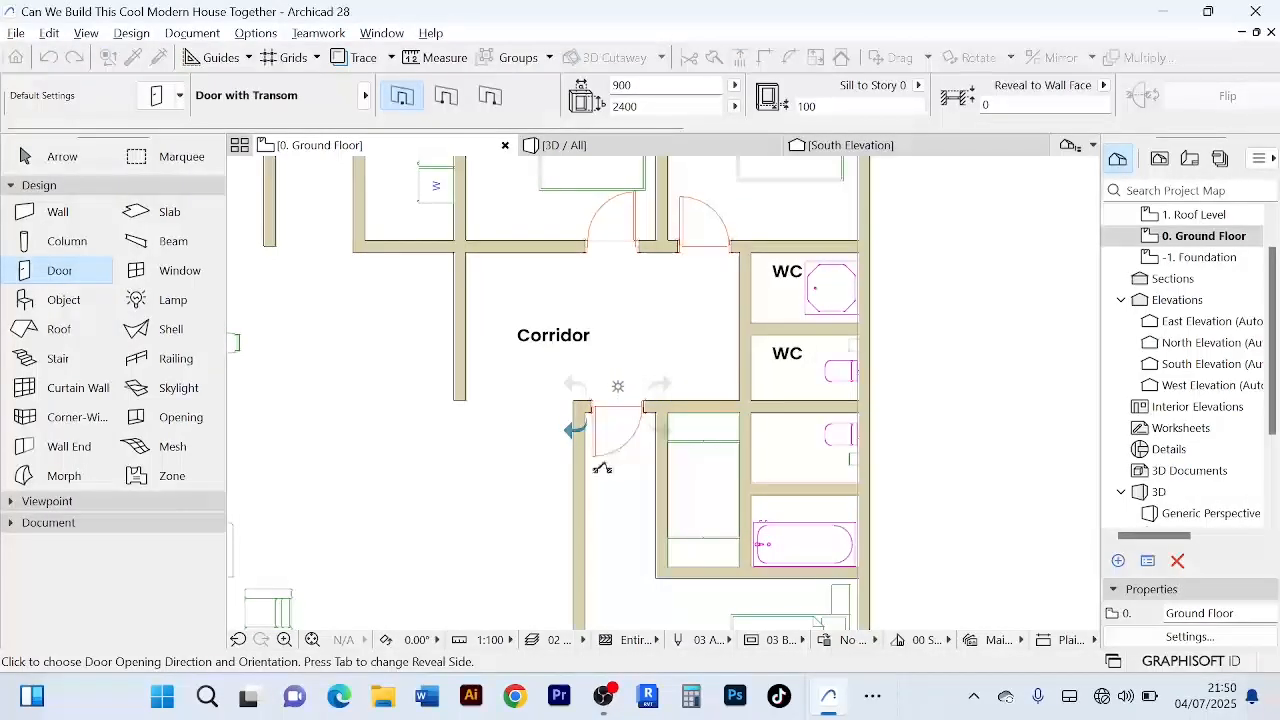
pyautogui.click(602, 467)
pyautogui.scroll(-3, 655, 380)
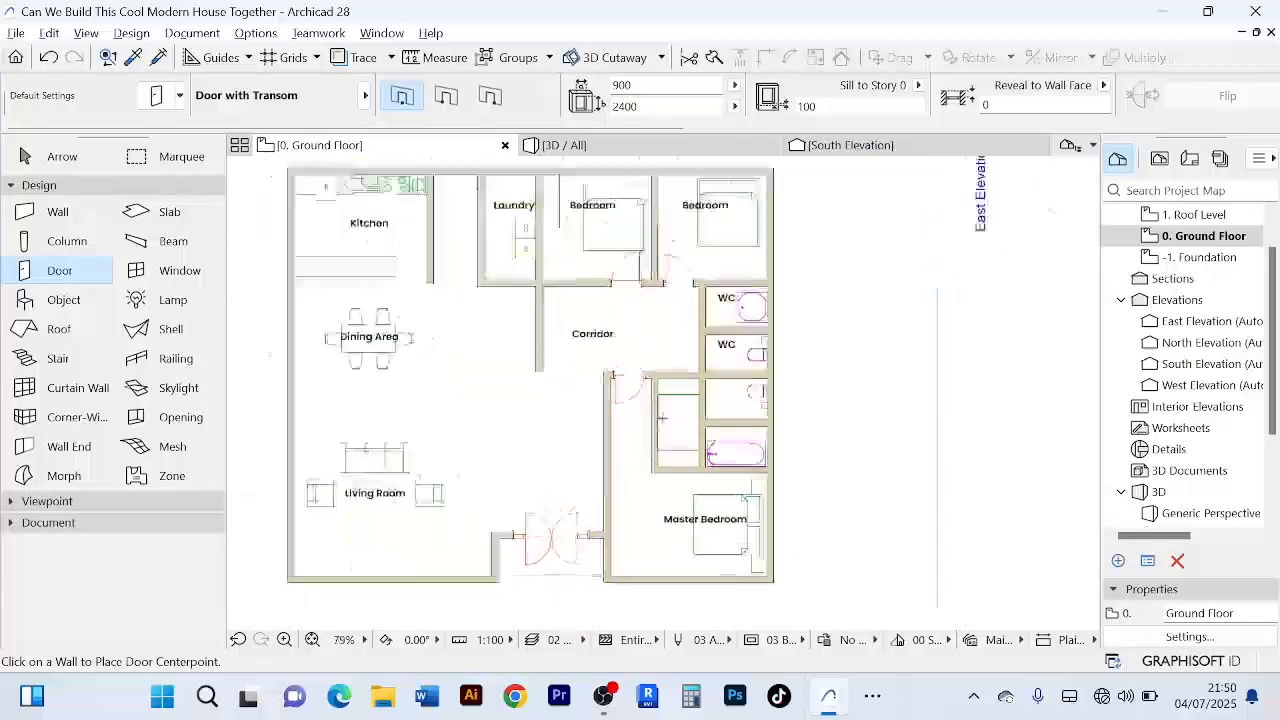
pyautogui.scroll(3, 662, 418)
pyautogui.scroll(-4, 640, 410)
pyautogui.scroll(3, 505, 345)
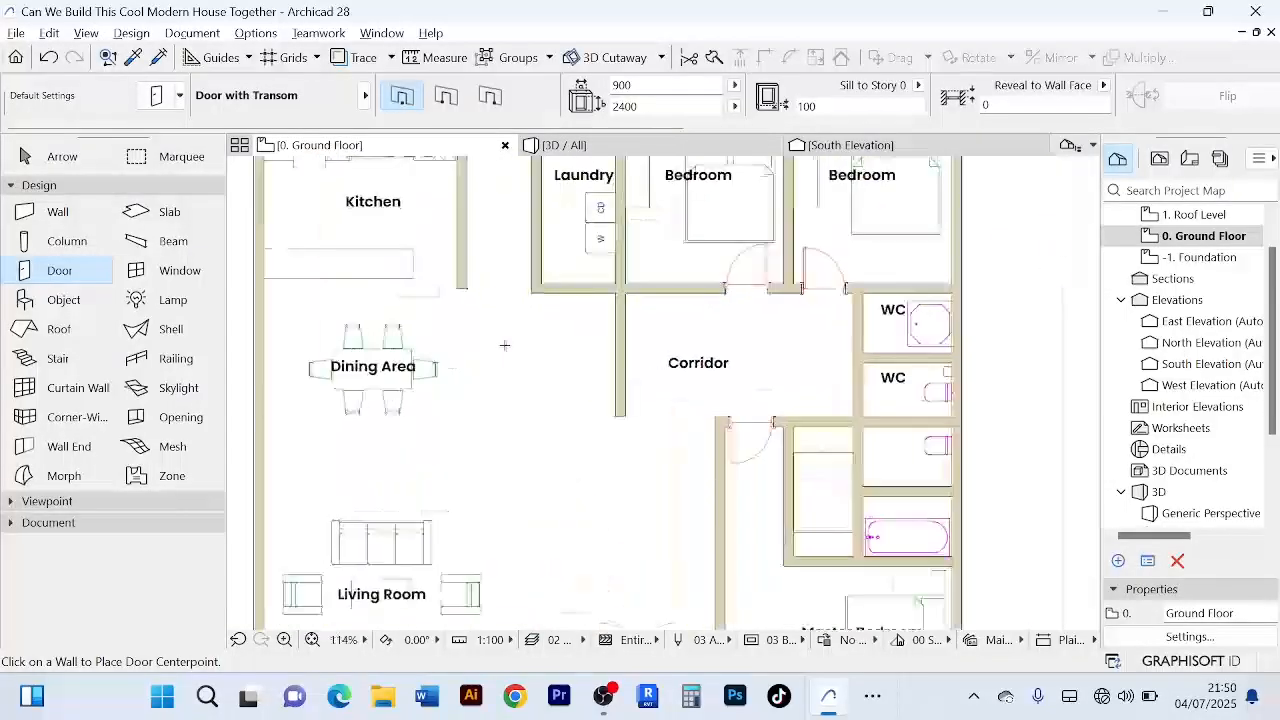
pyautogui.scroll(-1, 550, 382)
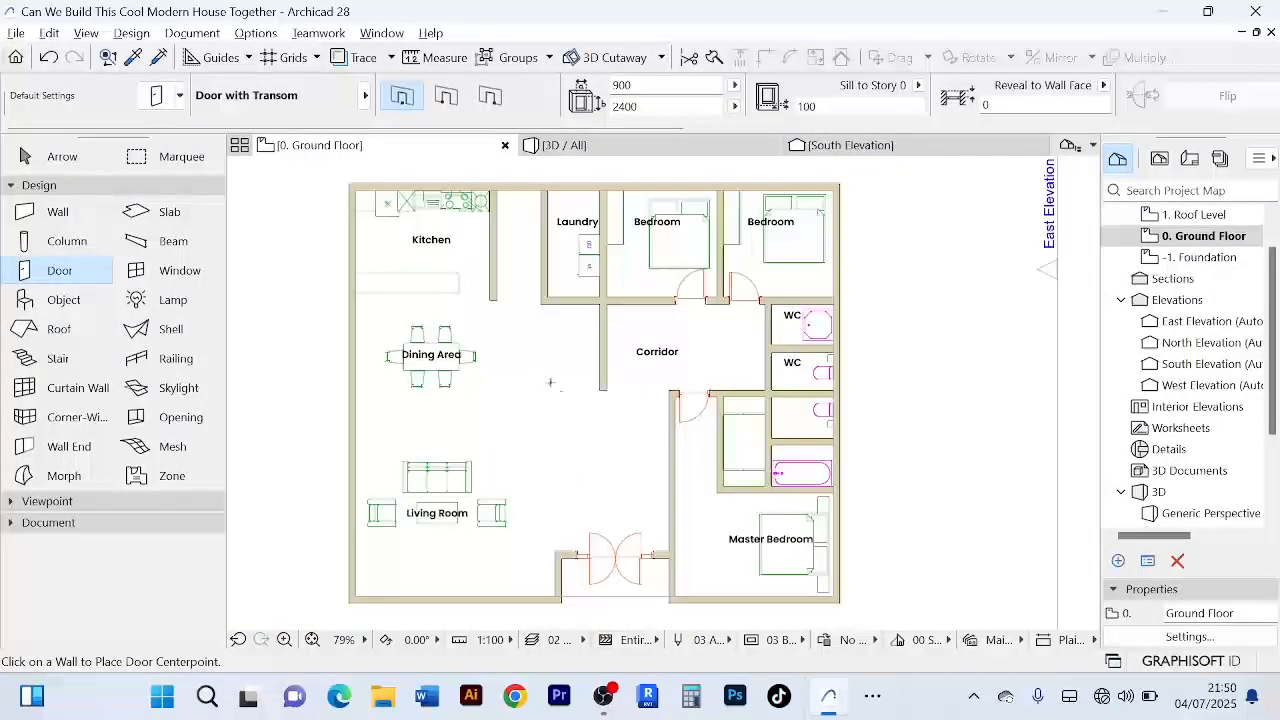
pyautogui.scroll(5, 724, 422)
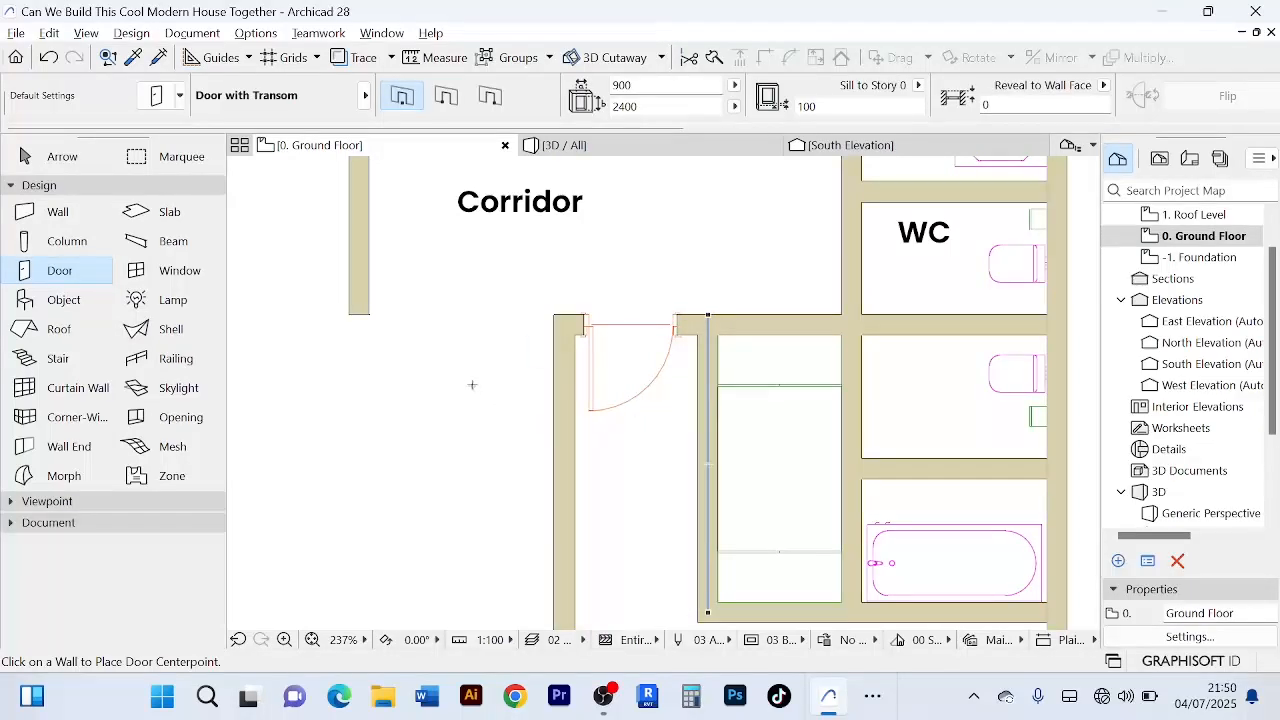
pyautogui.scroll(-6, 472, 384)
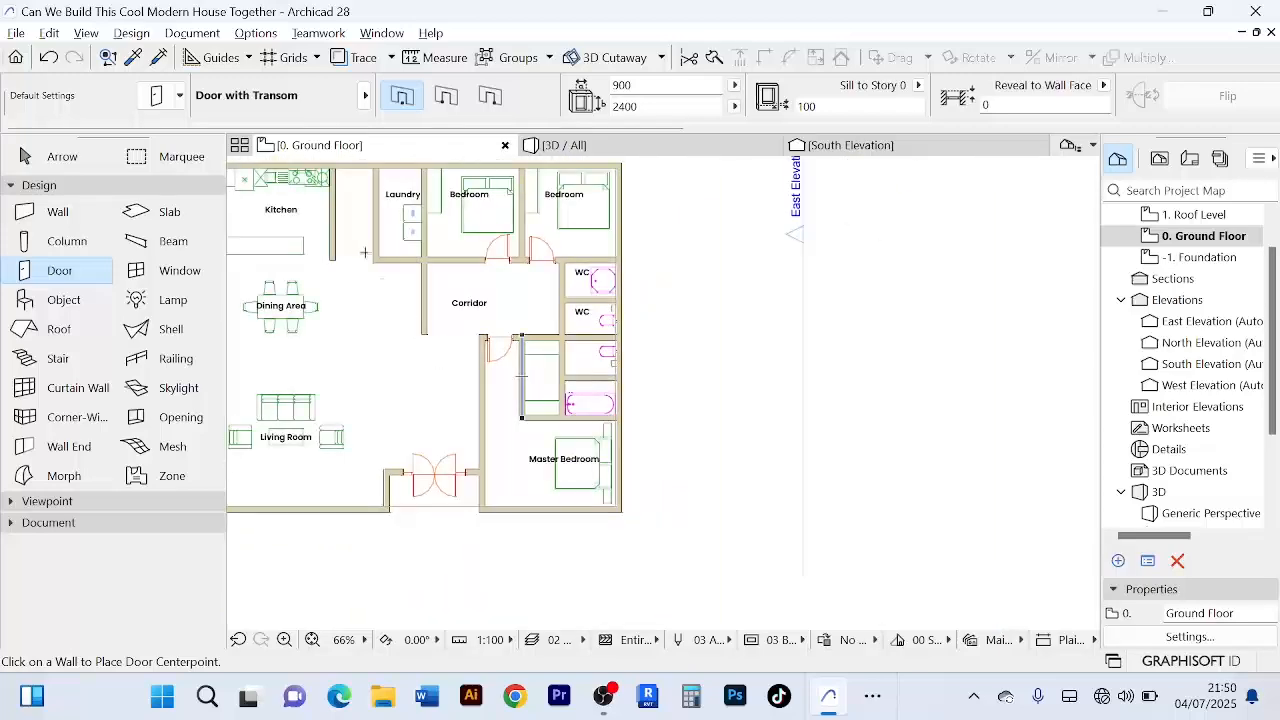
# - Place a transom door in the laundry's kitchen-side wall near the corridor end, swinging inward and hinged nearest the corridor
pyautogui.scroll(3, 440, 391)
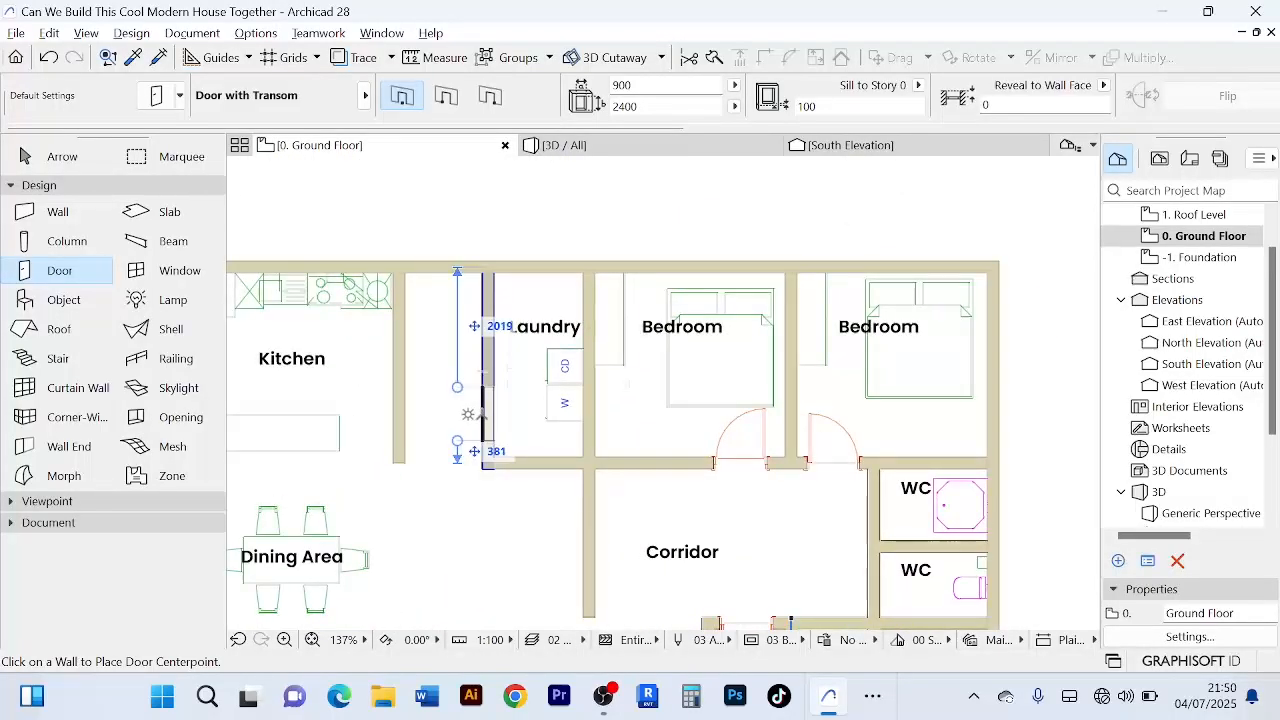
pyautogui.click(470, 413)
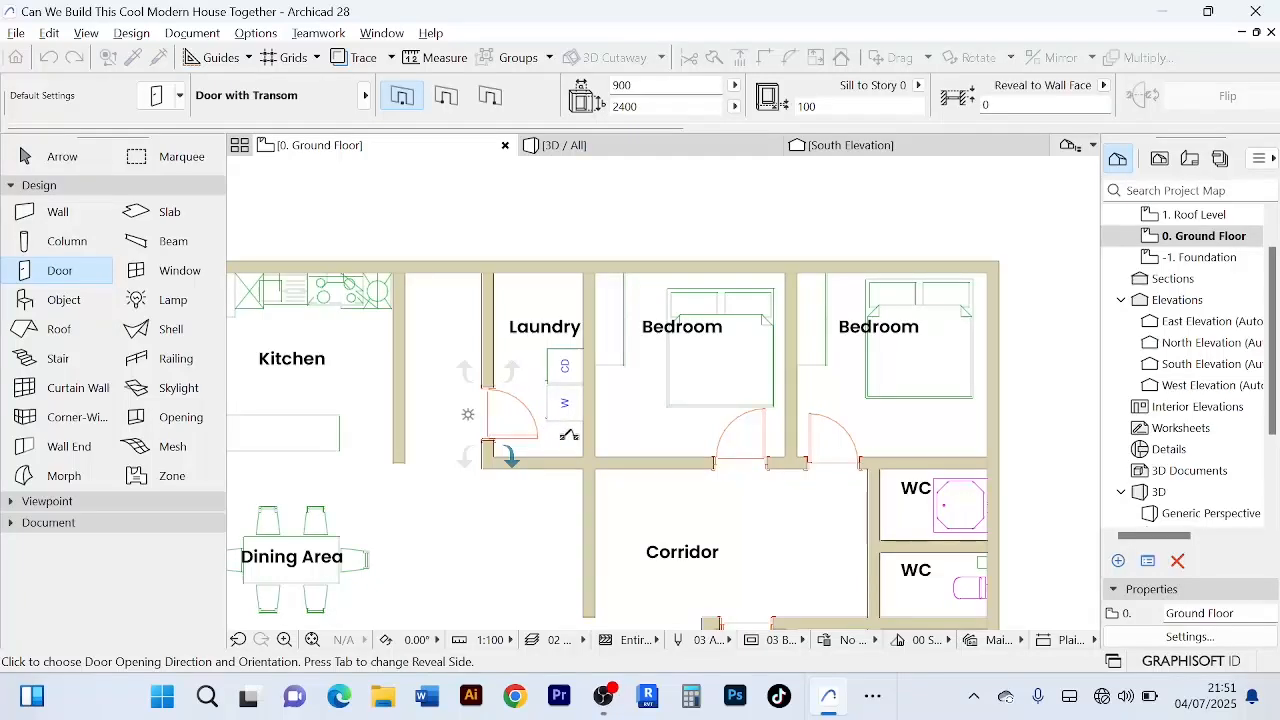
pyautogui.click(568, 434)
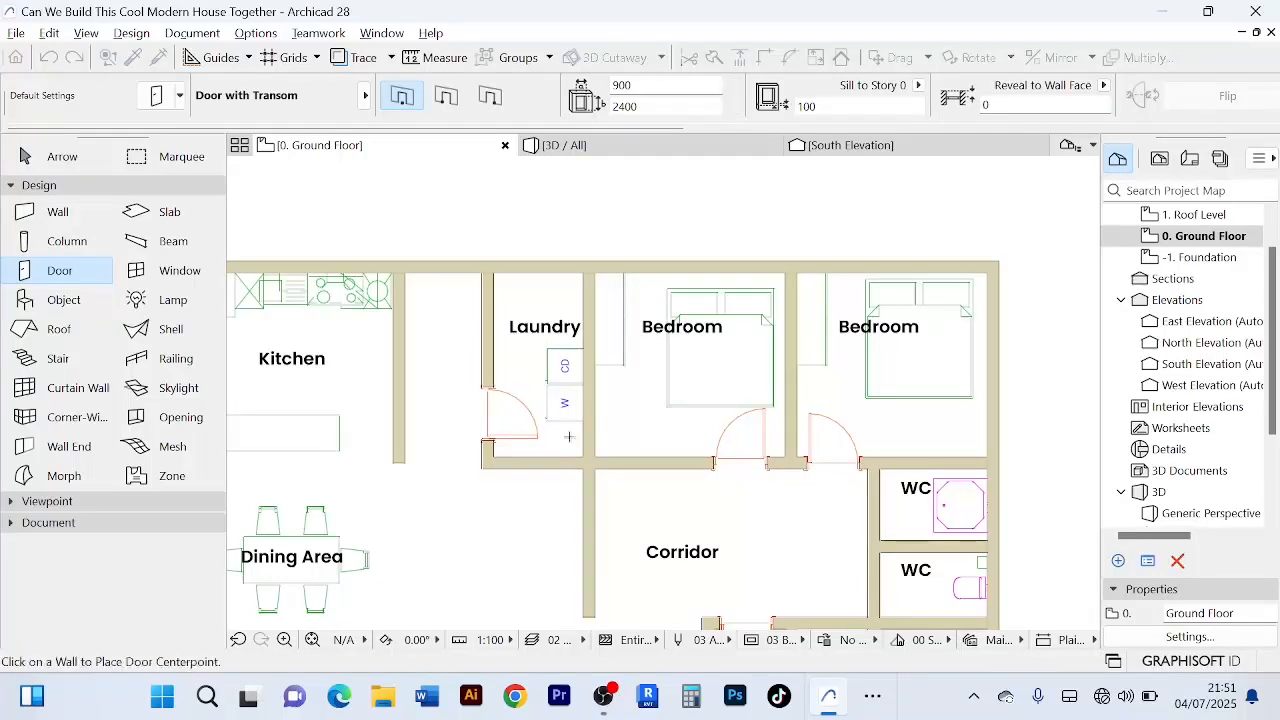
# - Place a 900 x 2400 transom door in the rear exterior wall between kitchen and laundry, swinging outward and hinged on the laundry side
pyautogui.click(443, 263)
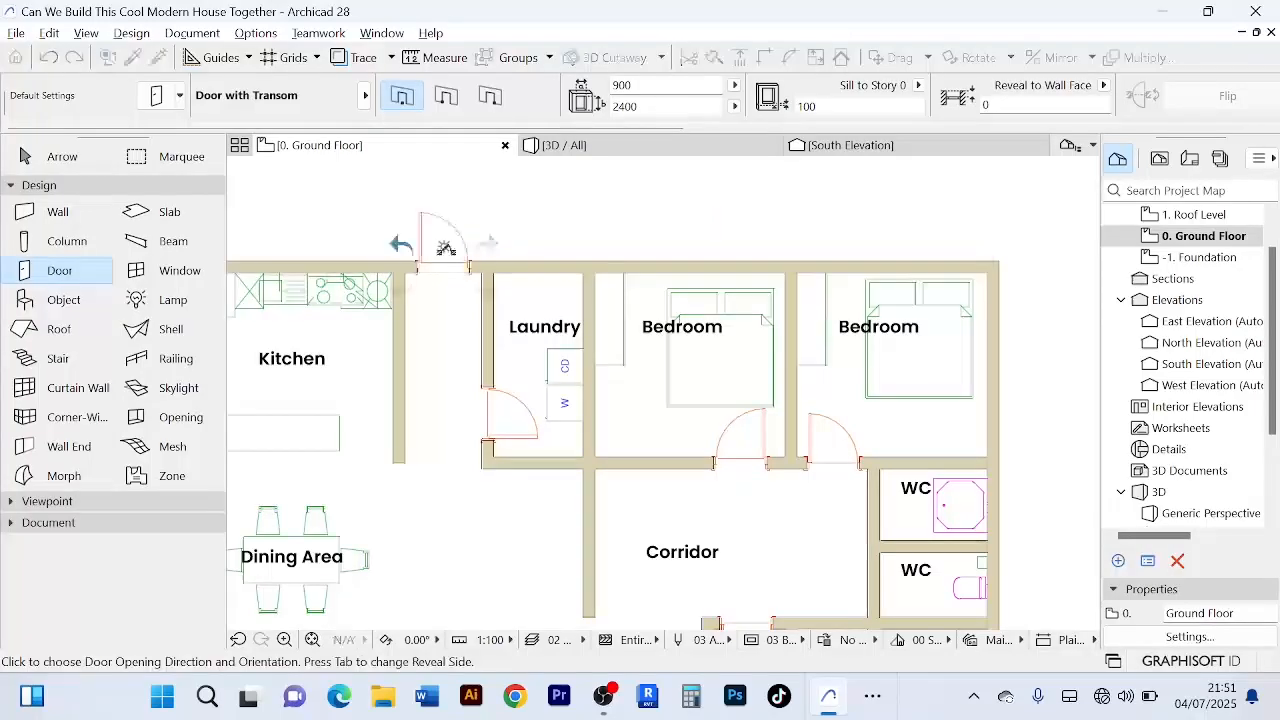
pyautogui.click(465, 222)
pyautogui.scroll(-5, 465, 390)
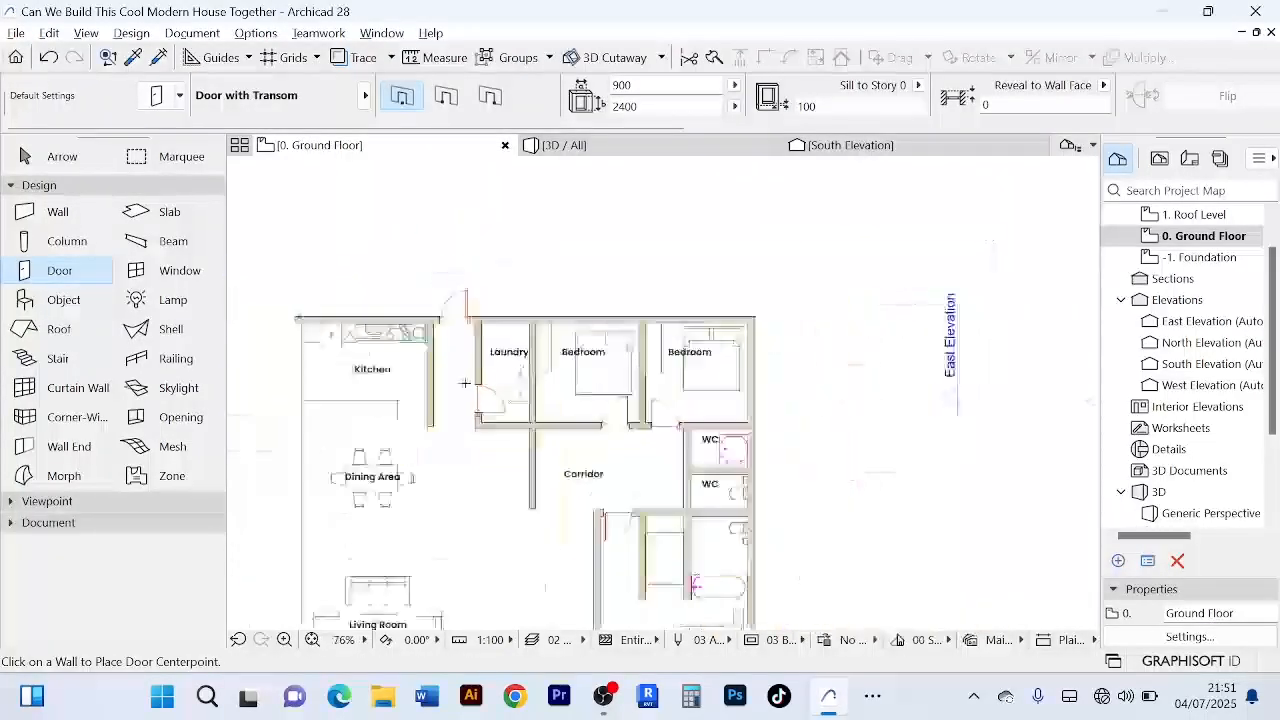
pyautogui.scroll(5, 456, 449)
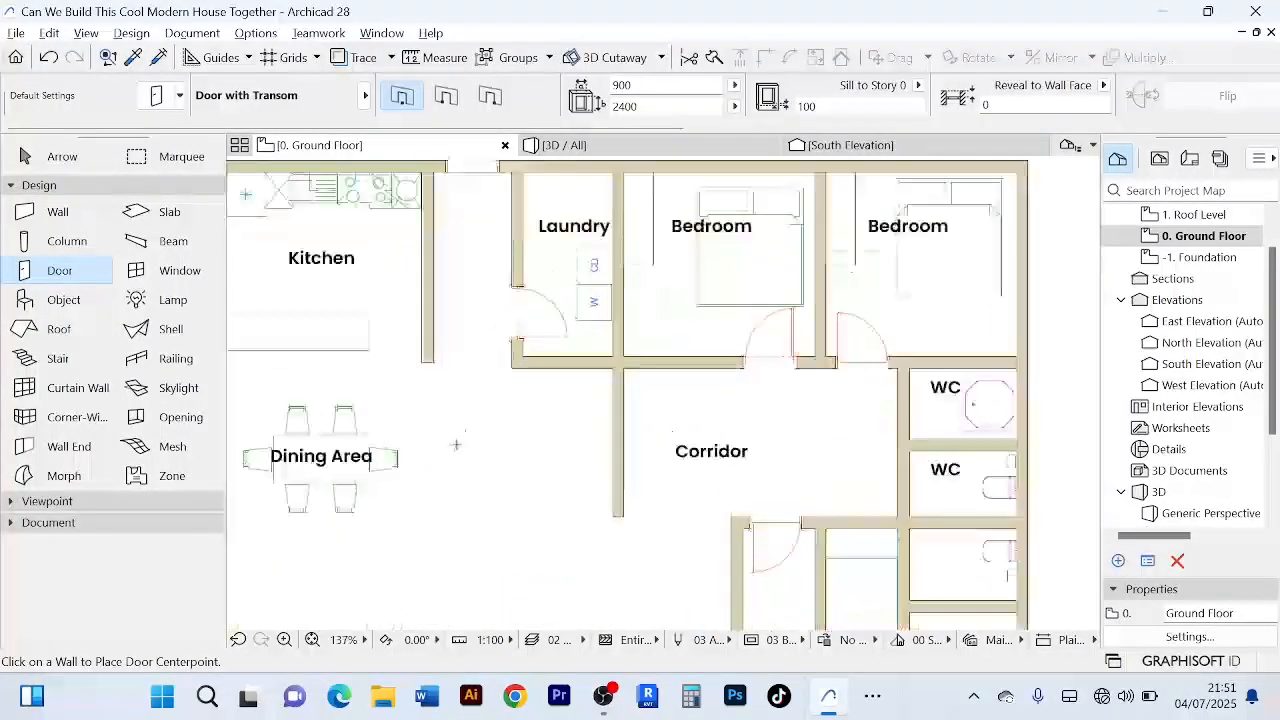
pyautogui.scroll(-4, 478, 421)
# - Place another transom door in the laundry's kitchen-side wall beside the rear exterior wall, swinging inward and hinged nearest that exterior wall
pyautogui.scroll(1, 511, 449)
pyautogui.scroll(1, 513, 448)
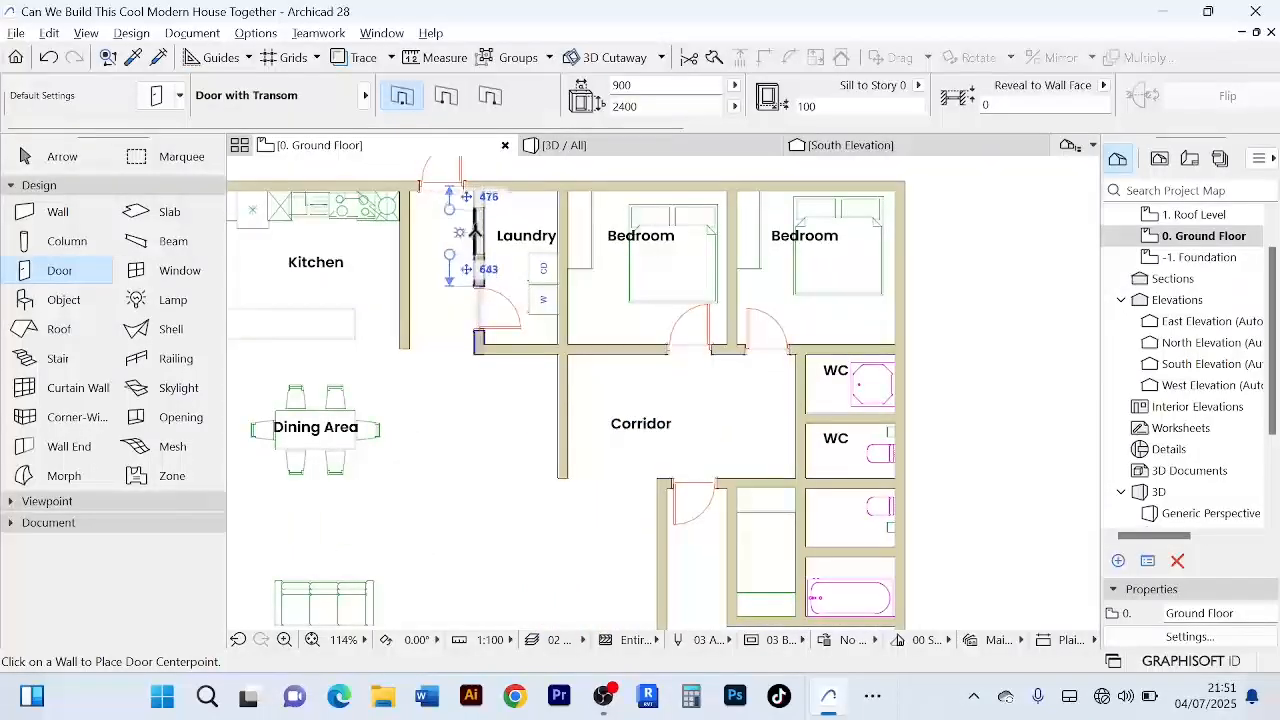
pyautogui.scroll(3, 484, 213)
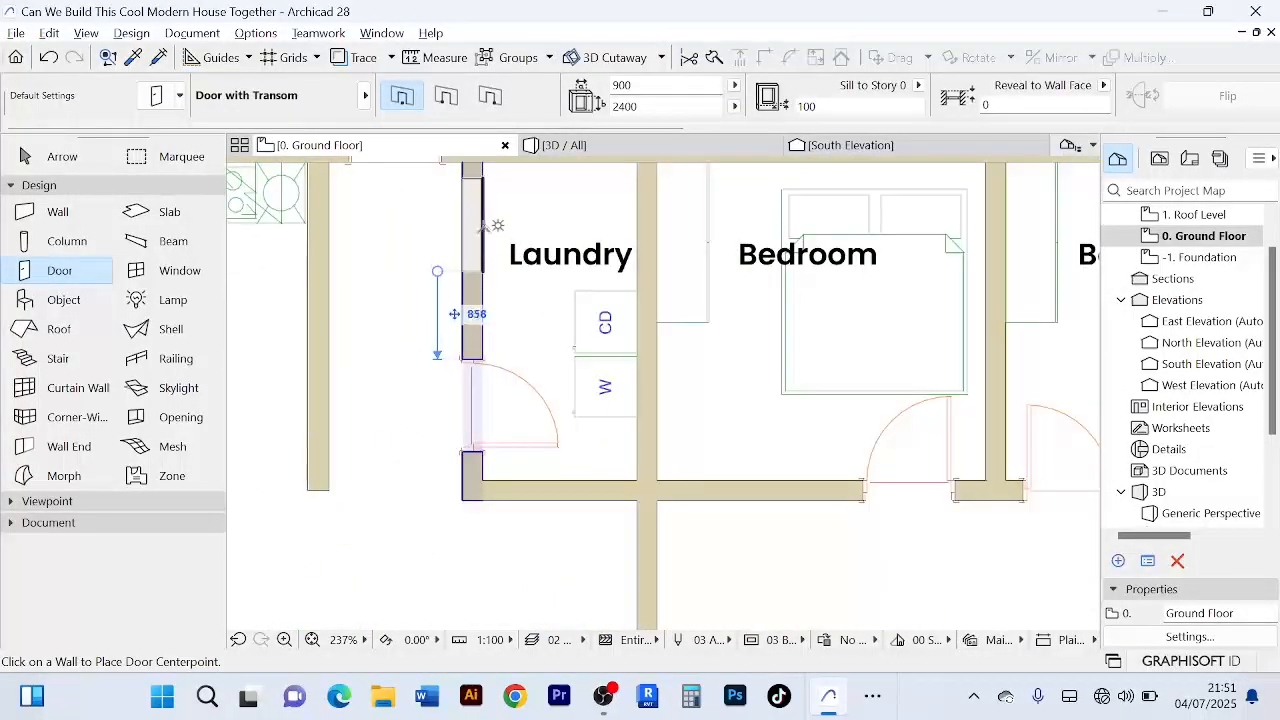
pyautogui.click(484, 228)
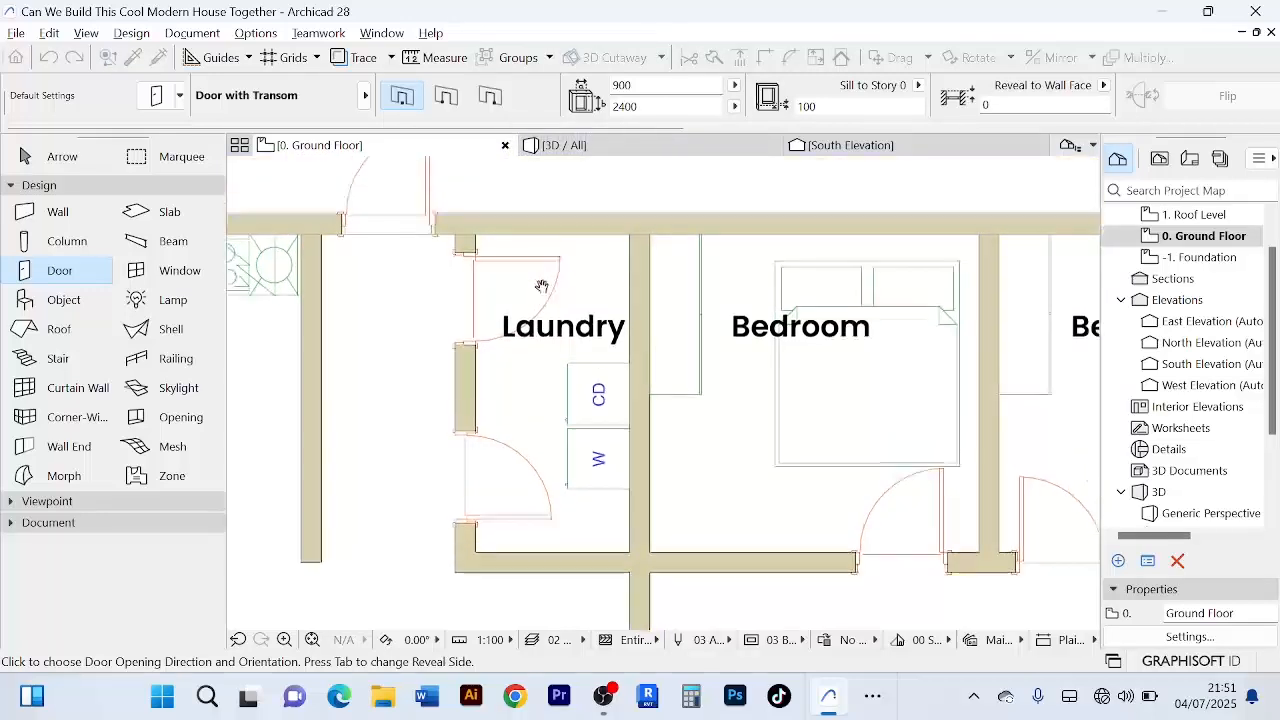
pyautogui.click(564, 255)
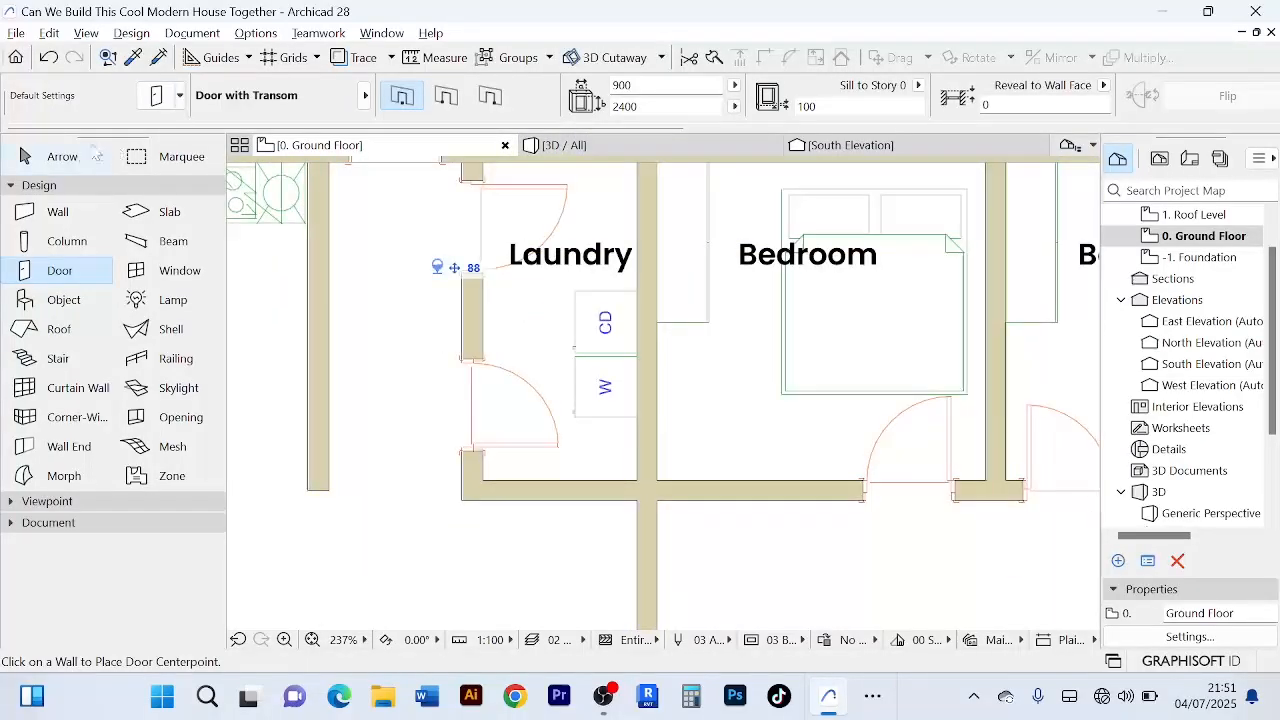
# - Delete the laundry door nearest the corridor
pyautogui.click(62, 156)
pyautogui.click(557, 449)
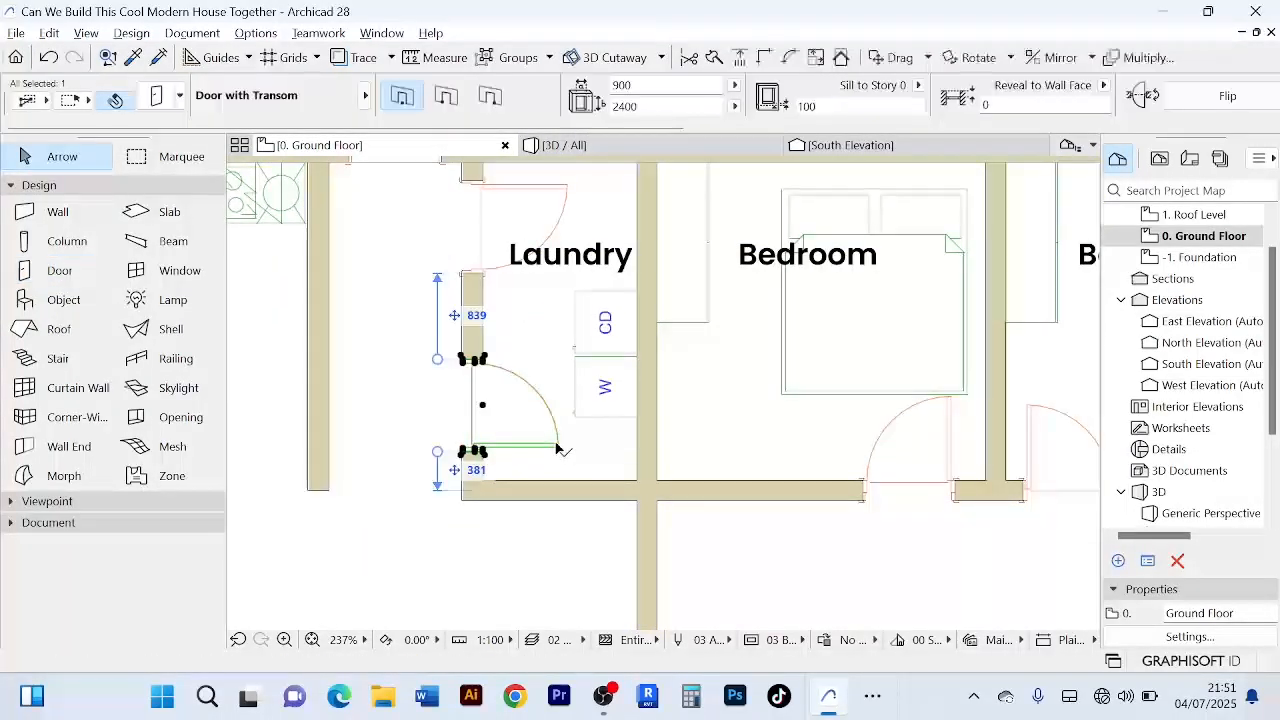
pyautogui.press('Escape')
pyautogui.scroll(-4, 545, 443)
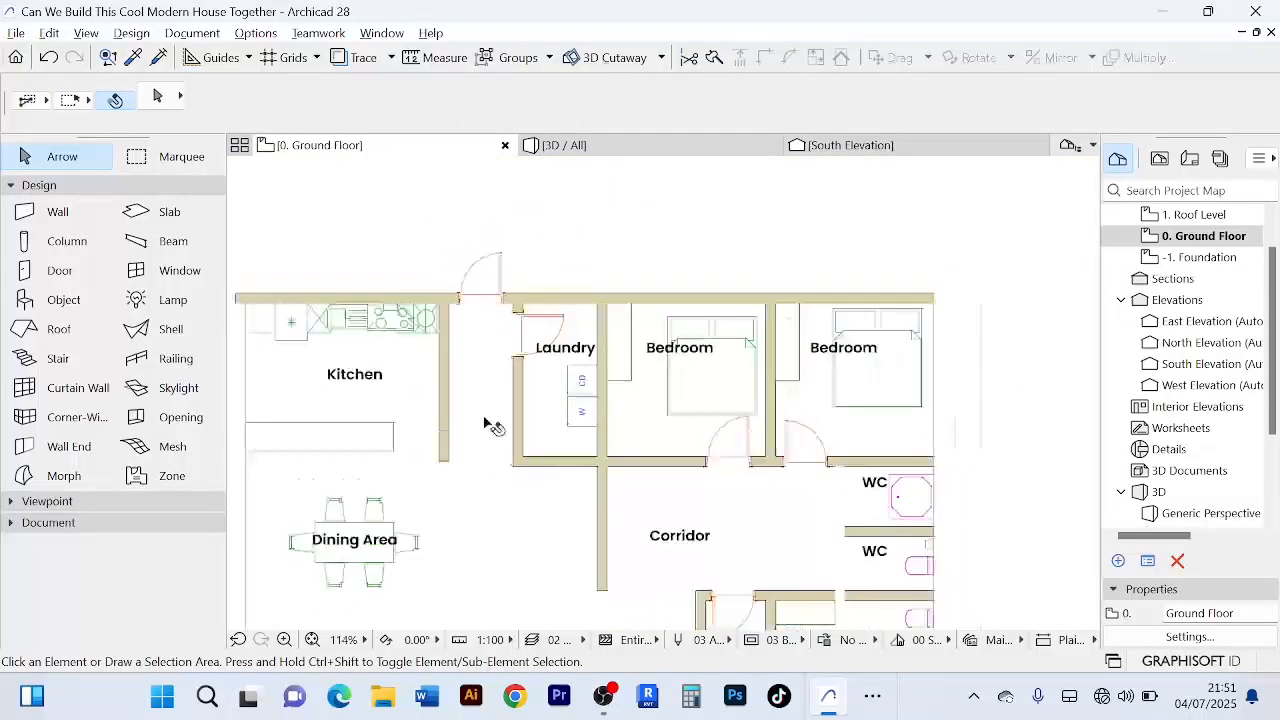
# - Examine the placement of the rear entrance door and the laundry door relative to the surrounding walls
pyautogui.scroll(3, 550, 326)
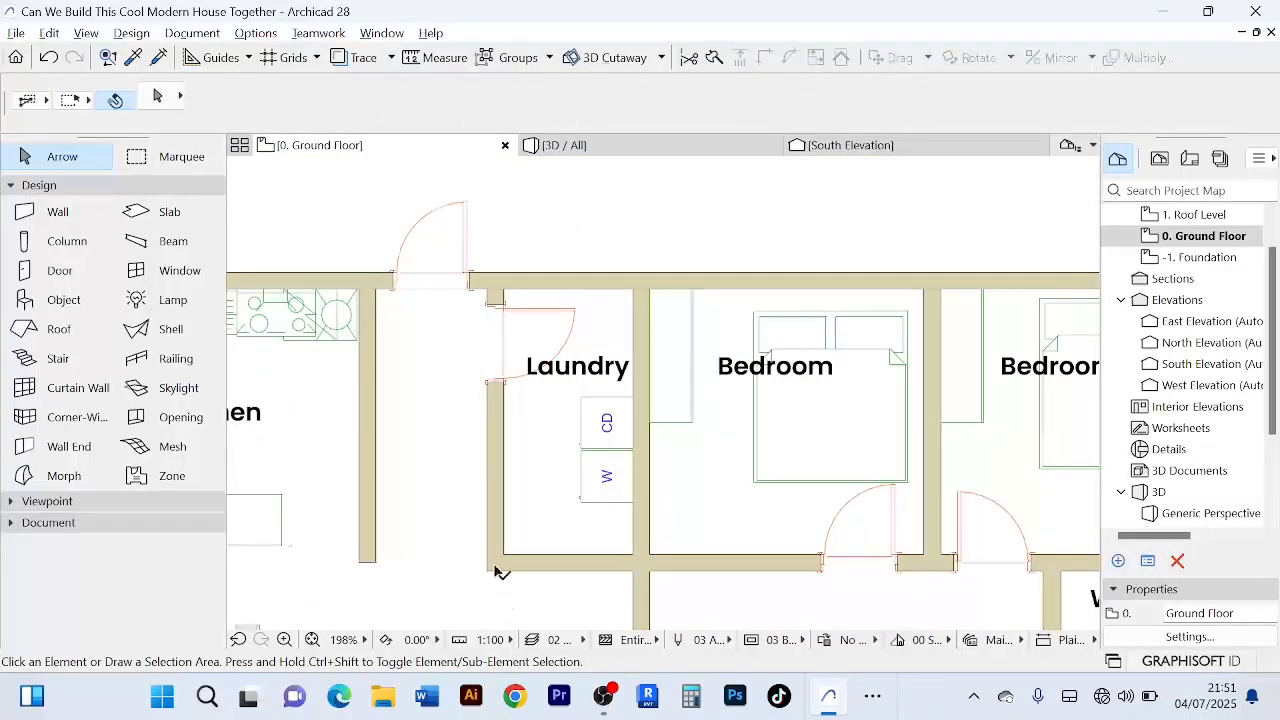
pyautogui.scroll(-3, 494, 550)
pyautogui.scroll(-1, 474, 575)
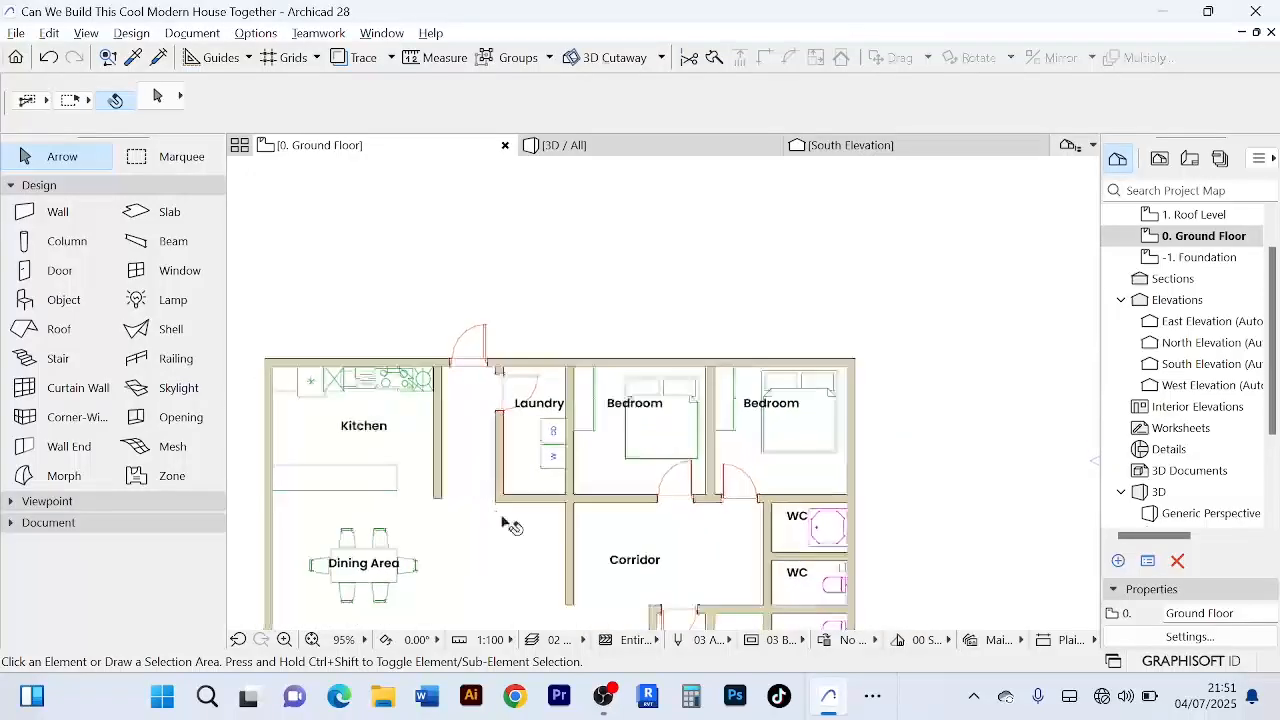
pyautogui.scroll(5, 460, 440)
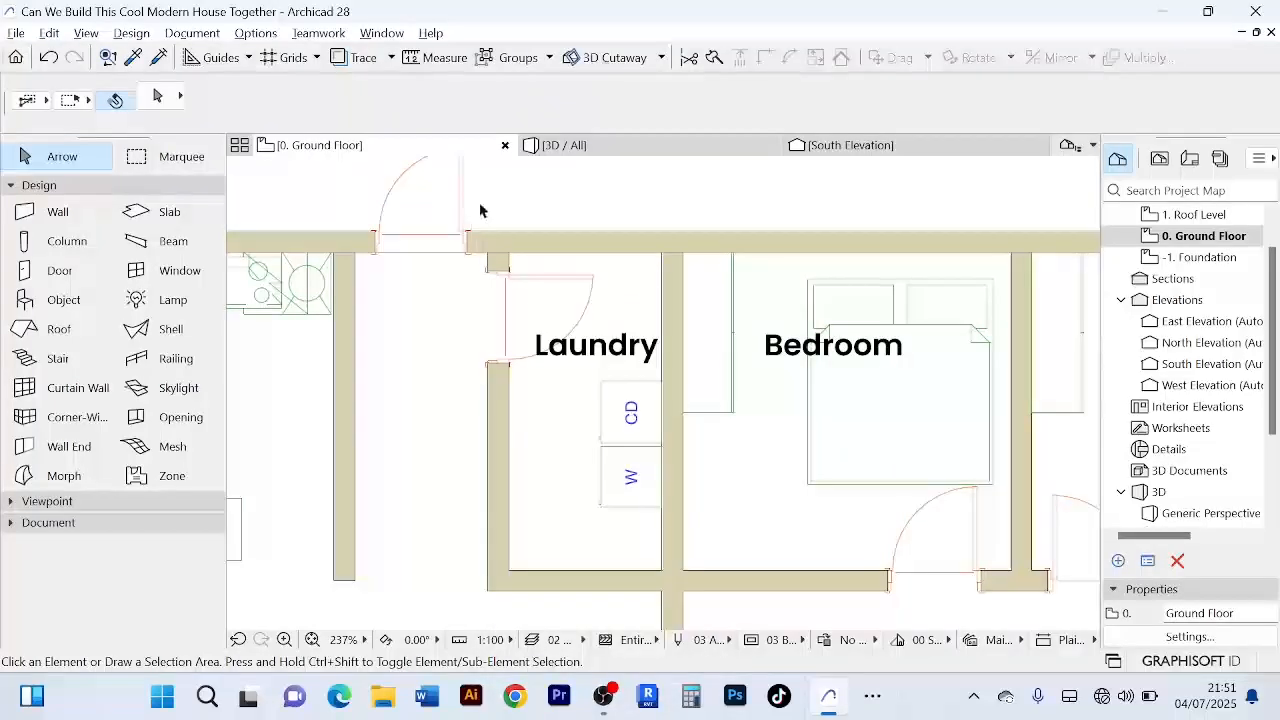
pyautogui.scroll(-3, 455, 247)
pyautogui.scroll(-5, 469, 214)
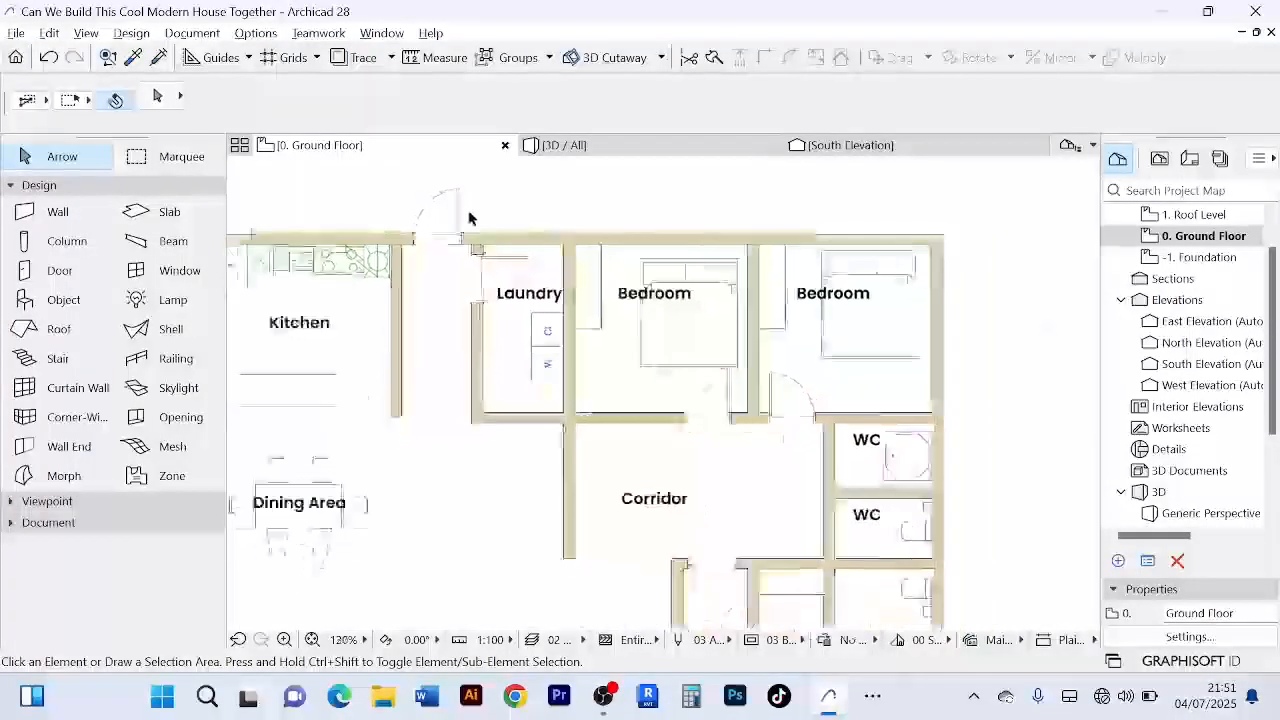
pyautogui.scroll(6, 706, 457)
pyautogui.scroll(-4, 680, 370)
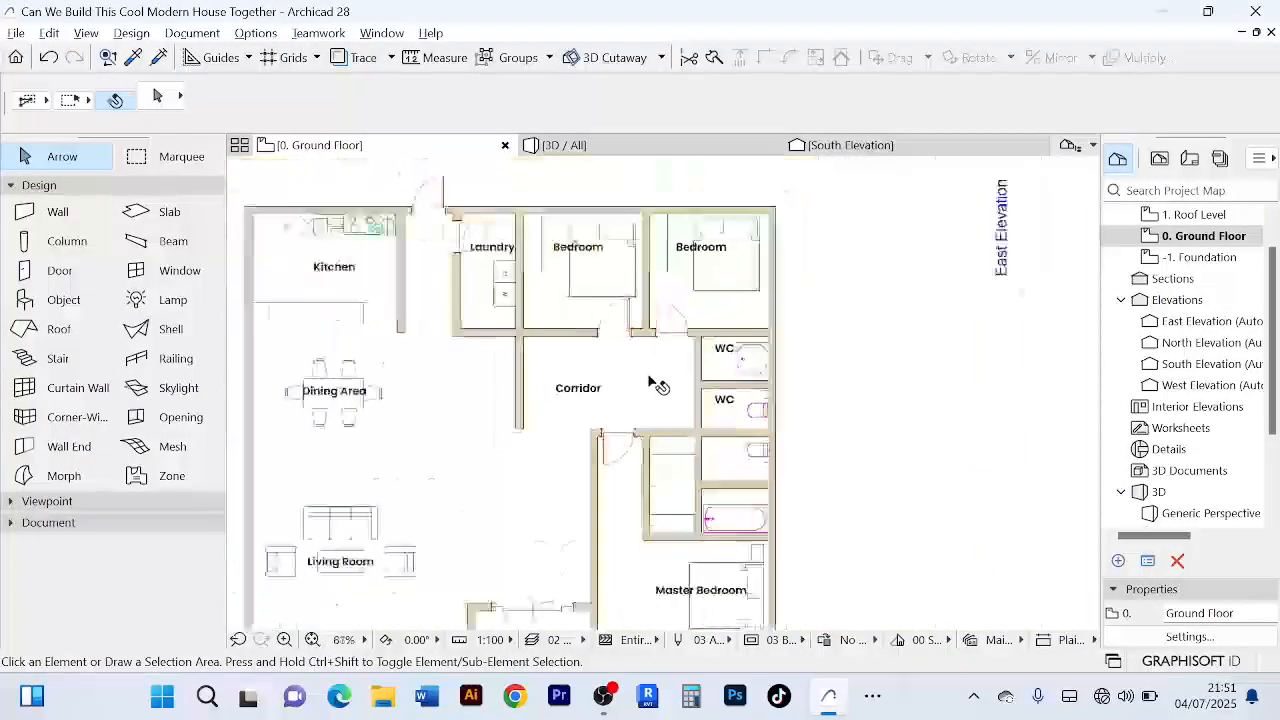
# - Check the clearance between the double bed and the door in the bedroom beside the laundry
pyautogui.scroll(6, 680, 360)
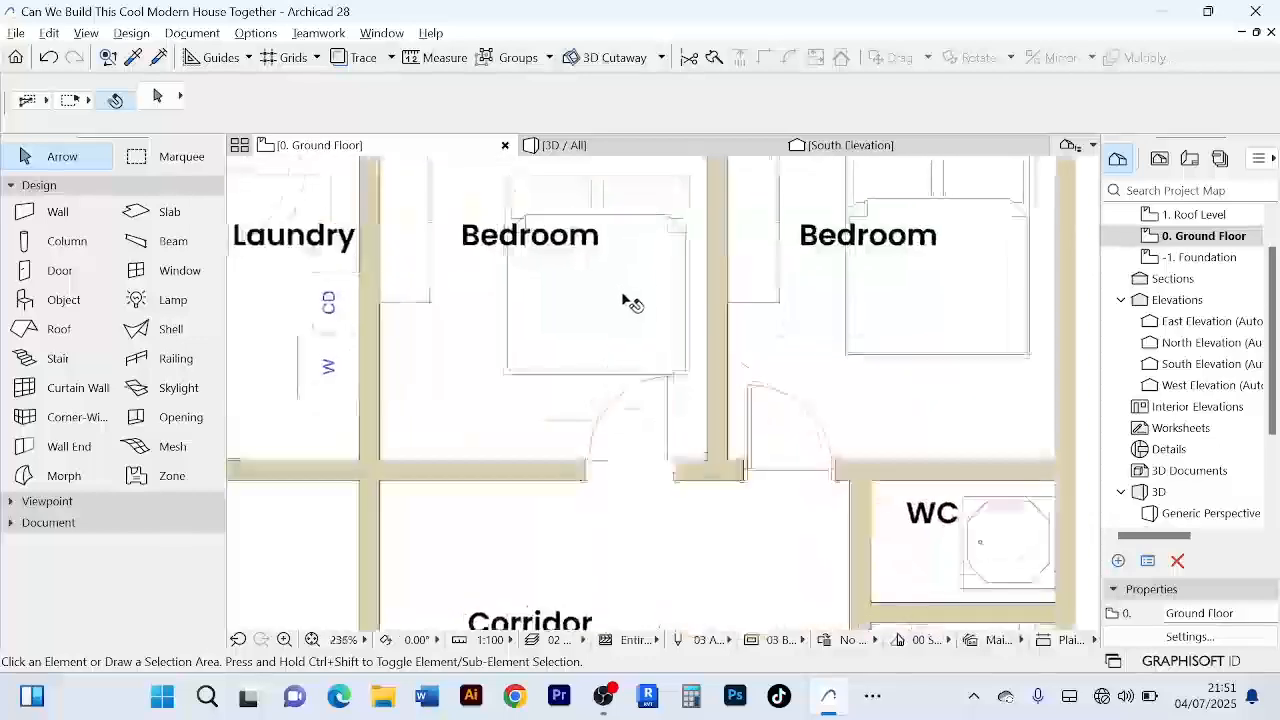
pyautogui.click(684, 357)
pyautogui.scroll(-4, 608, 500)
pyautogui.scroll(3, 612, 508)
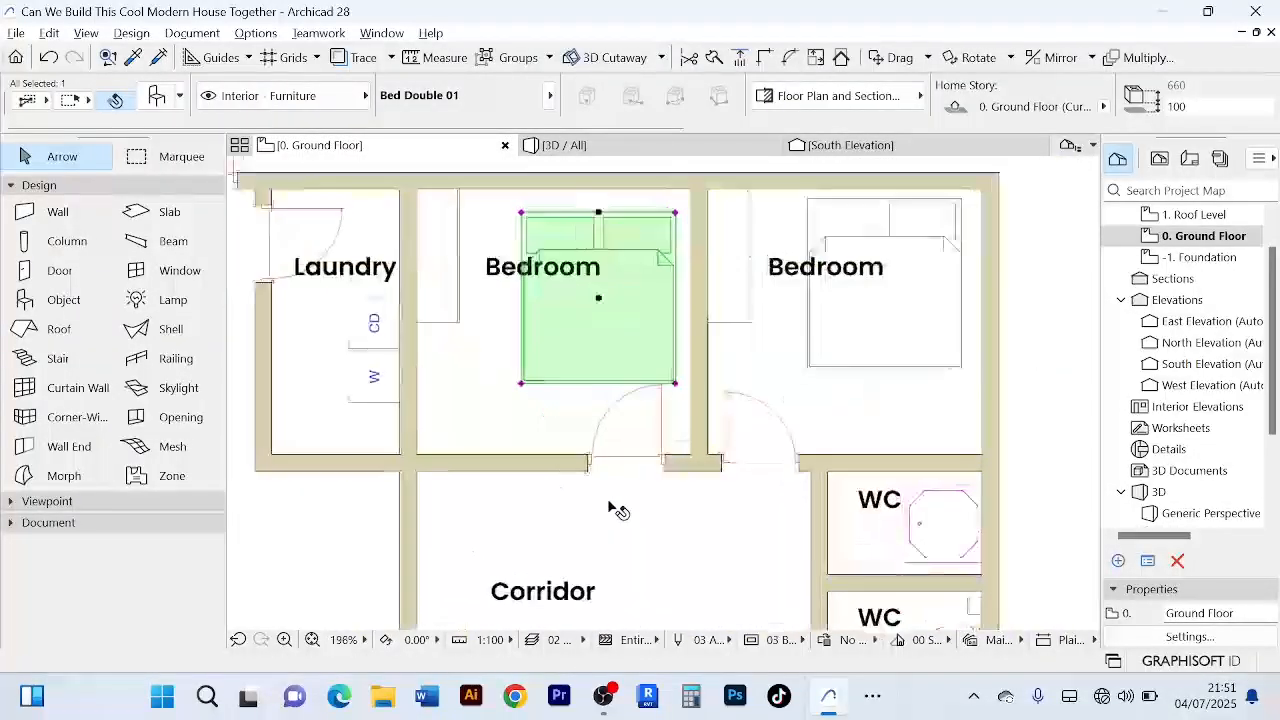
pyautogui.scroll(-2, 729, 367)
pyautogui.scroll(-3, 943, 343)
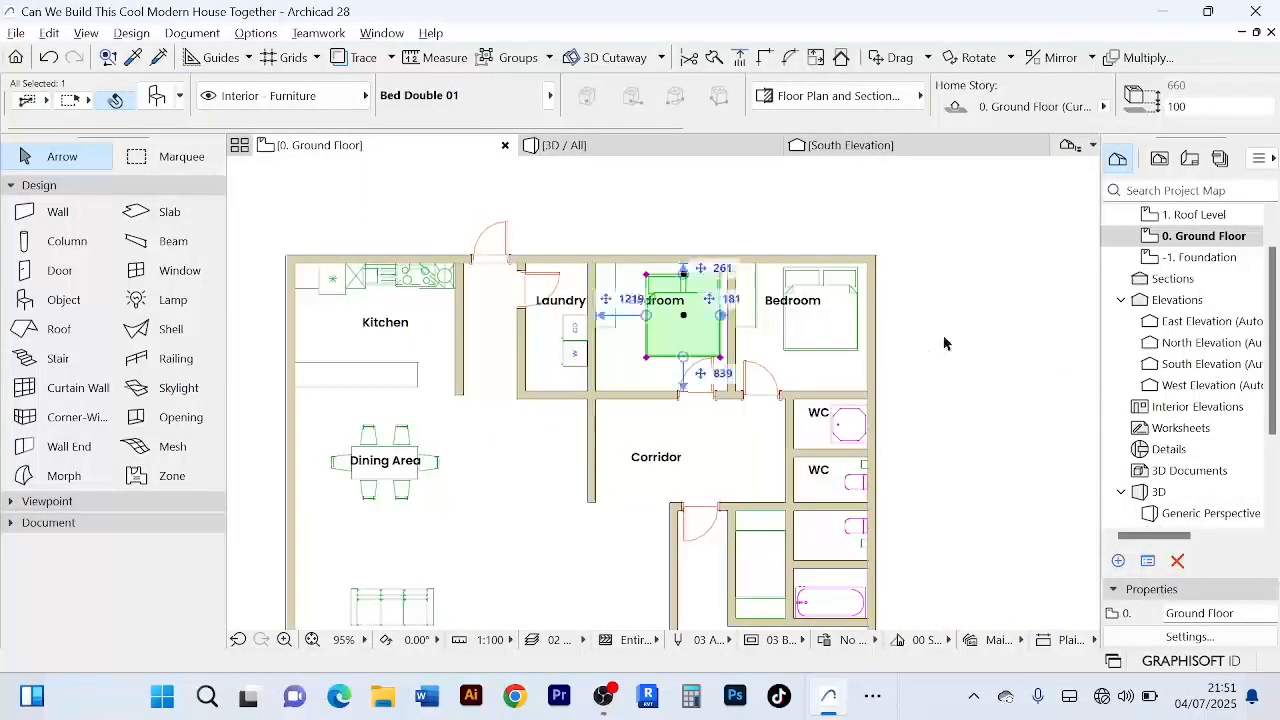
pyautogui.click(943, 343)
pyautogui.scroll(4, 943, 343)
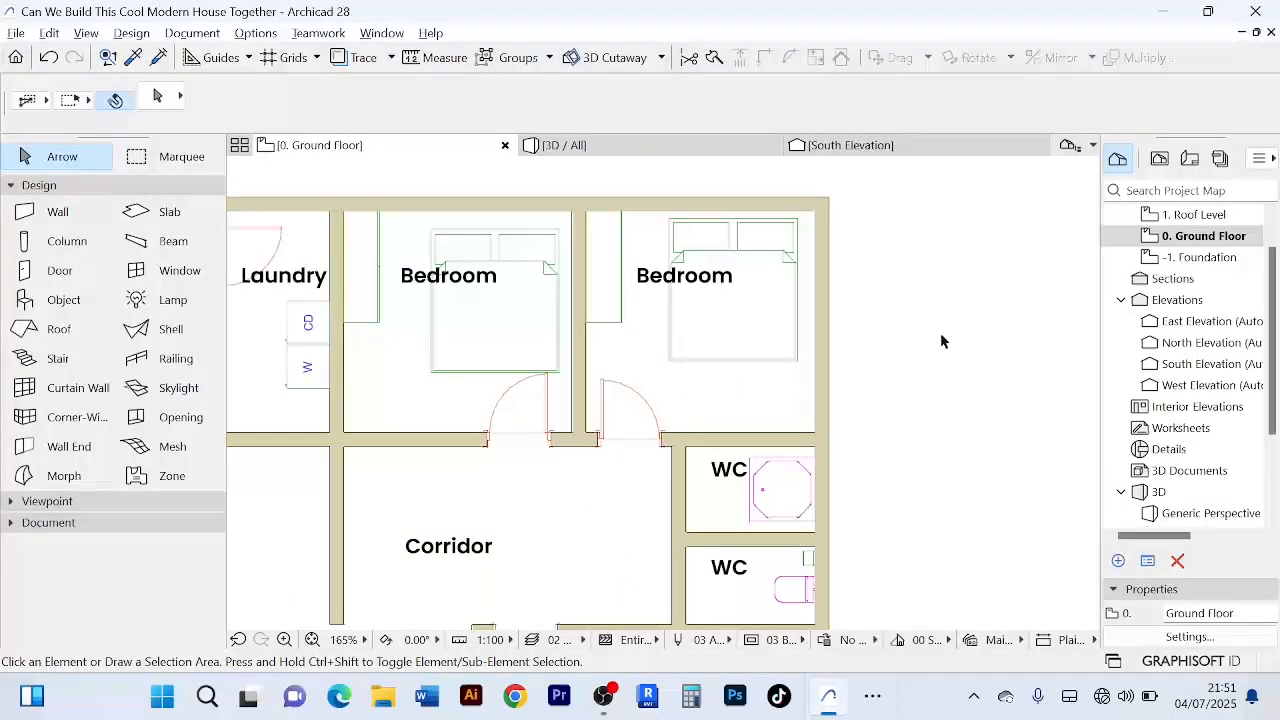
pyautogui.scroll(-2, 938, 341)
pyautogui.scroll(-2, 838, 322)
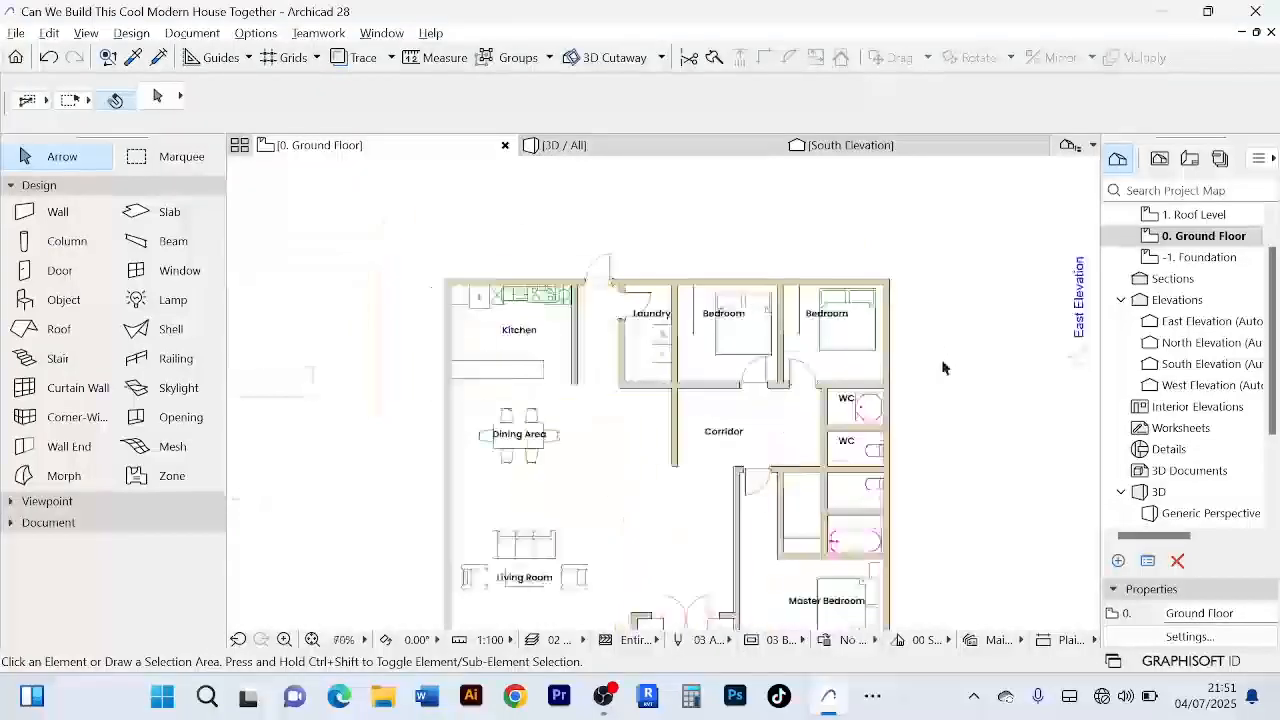
# - Split the wall between the master bedroom's entry passage and the closet near mid-length, keeping the part nearest the bed area selected
pyautogui.scroll(5, 914, 346)
pyautogui.scroll(-2, 940, 416)
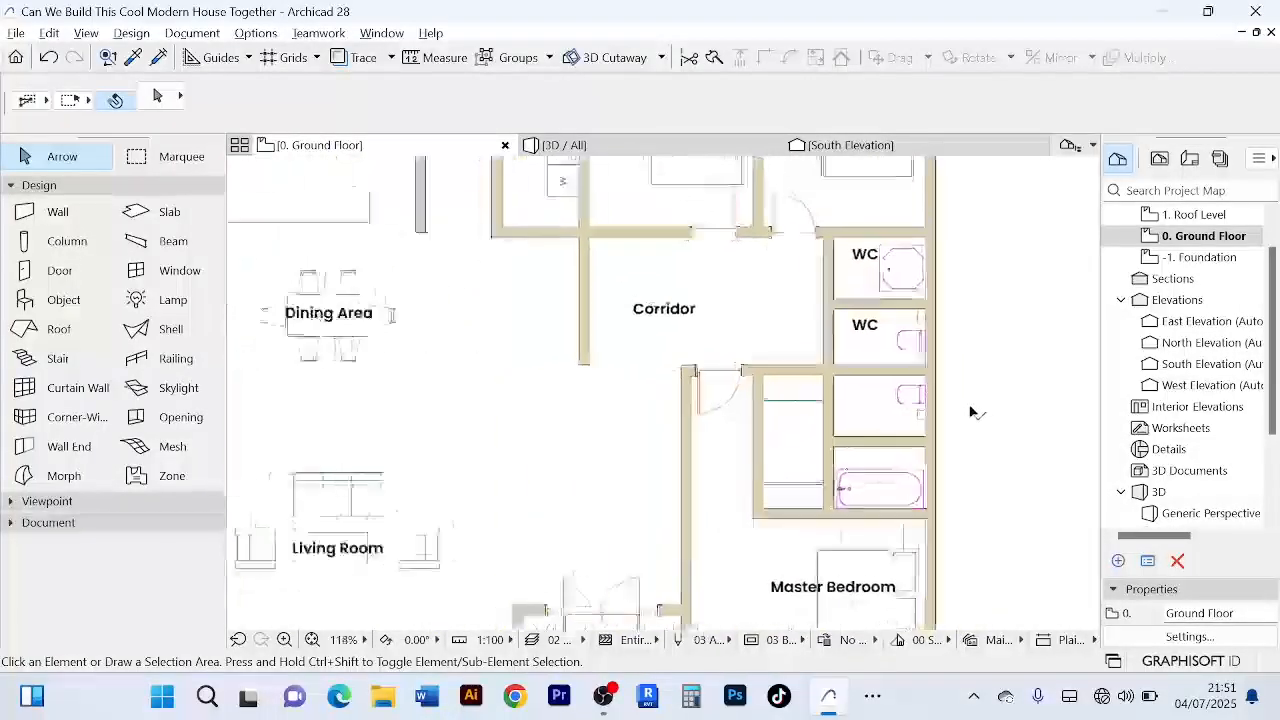
pyautogui.scroll(3, 750, 425)
pyautogui.scroll(-1, 740, 410)
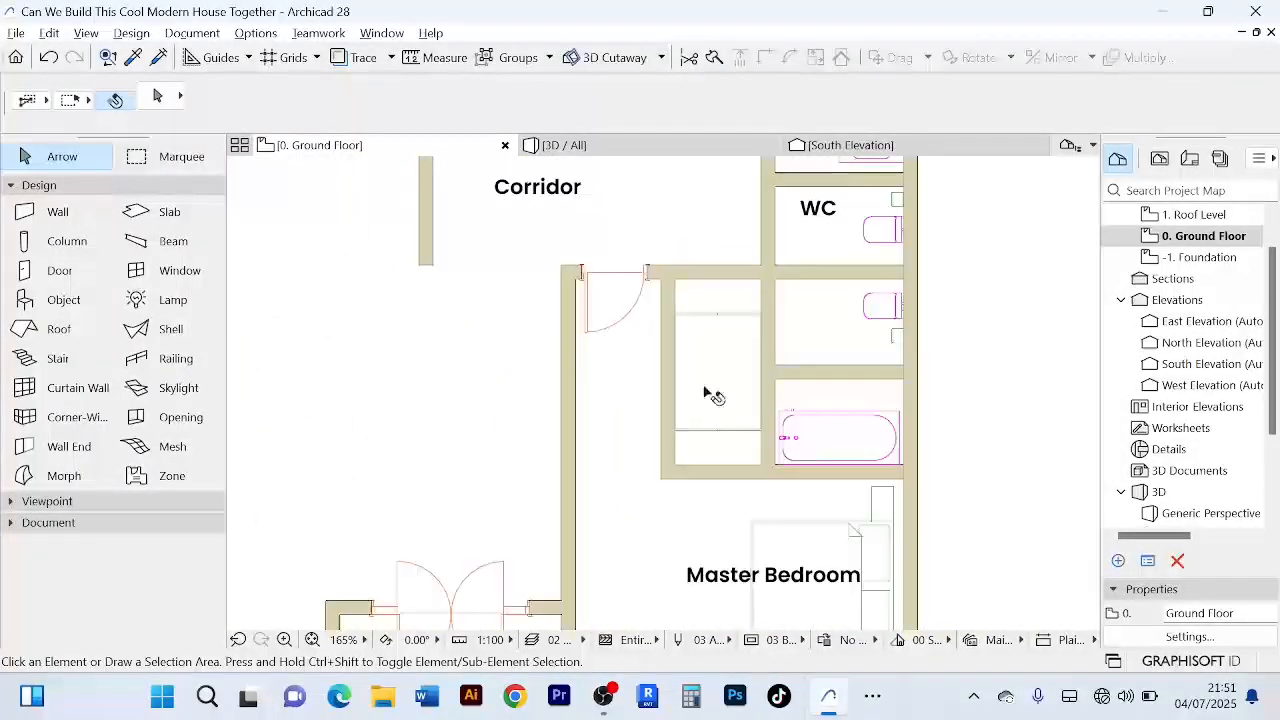
pyautogui.scroll(2, 710, 394)
pyautogui.scroll(-2, 711, 394)
pyautogui.scroll(2, 668, 388)
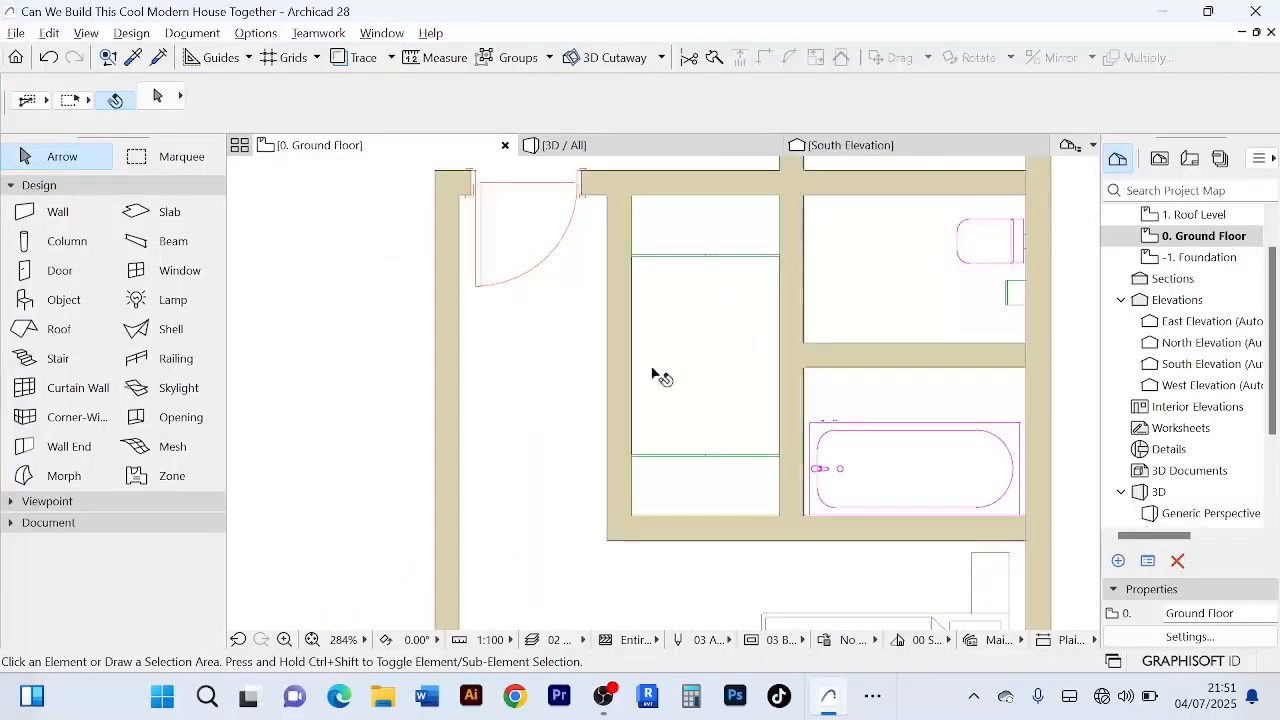
pyautogui.click(630, 352)
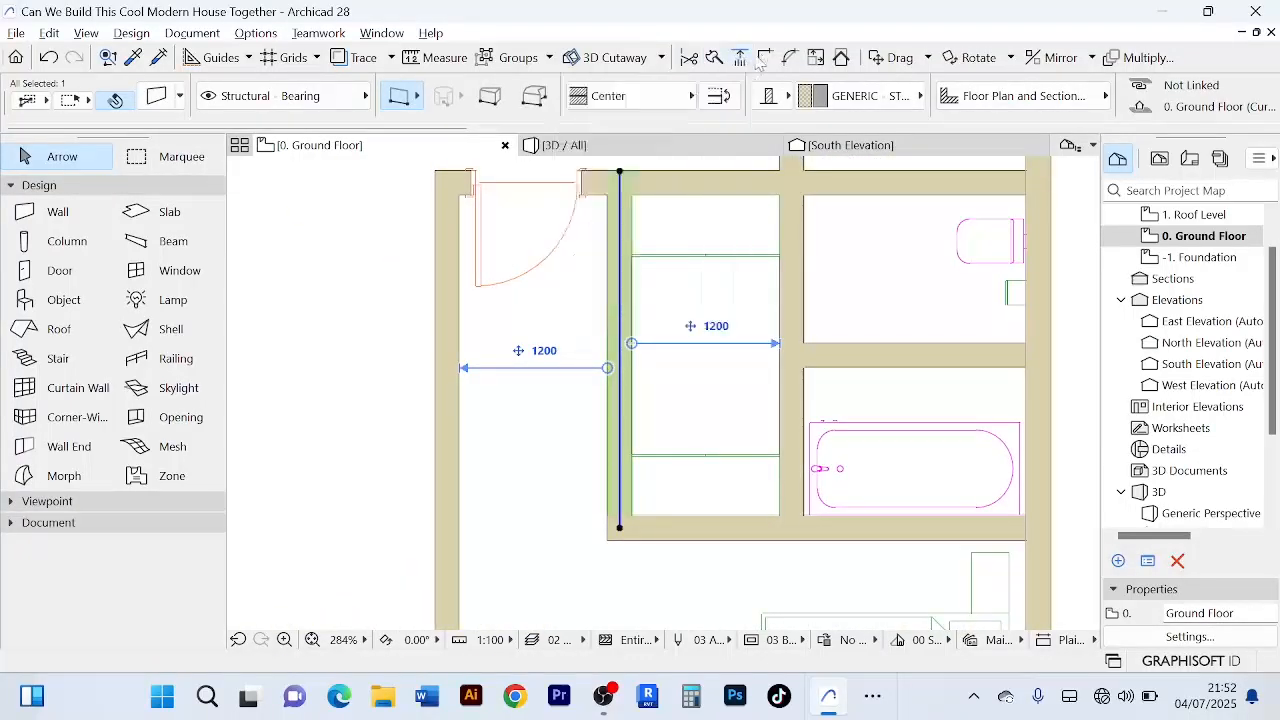
pyautogui.click(714, 60)
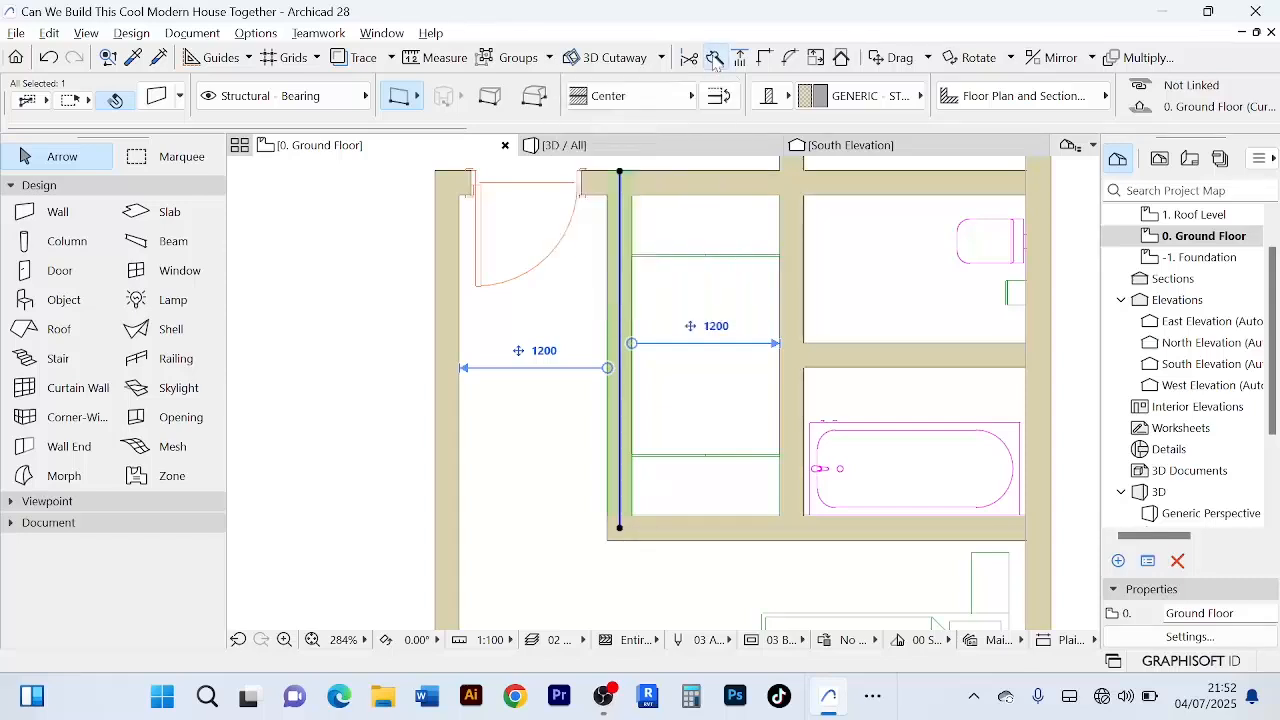
pyautogui.click(663, 370)
pyautogui.click(559, 370)
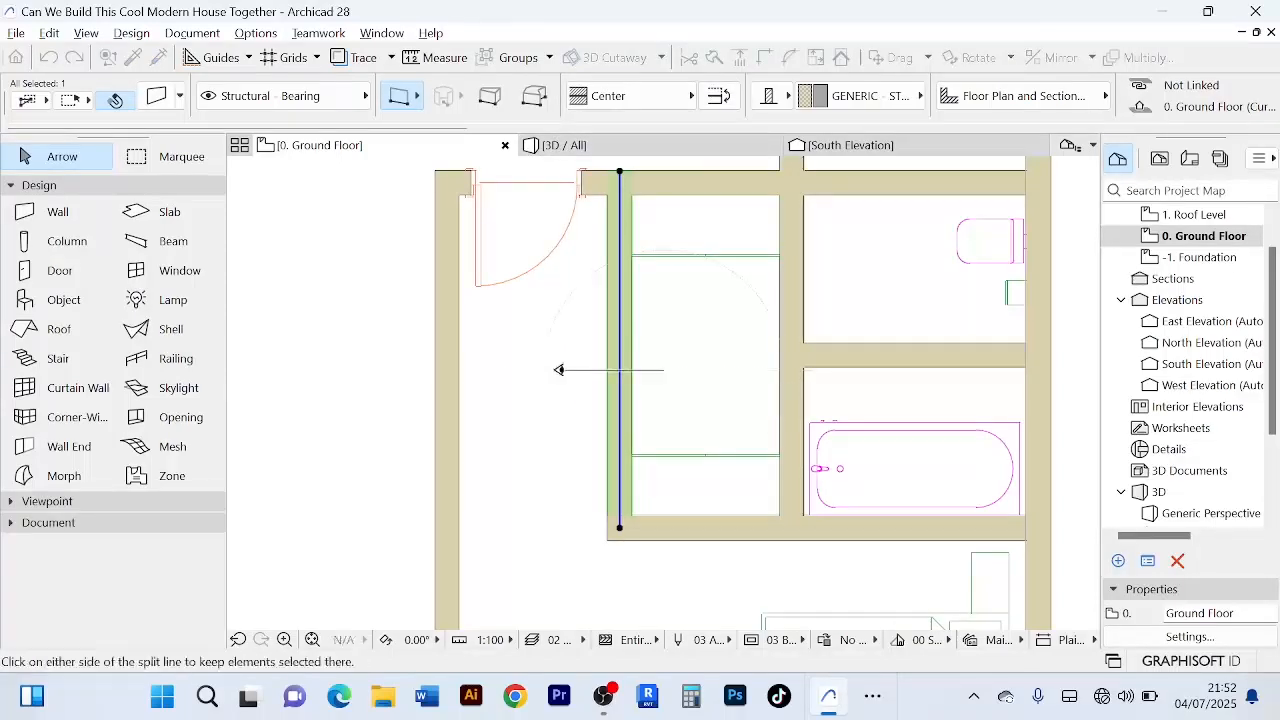
pyautogui.click(634, 400)
pyautogui.scroll(3, 620, 360)
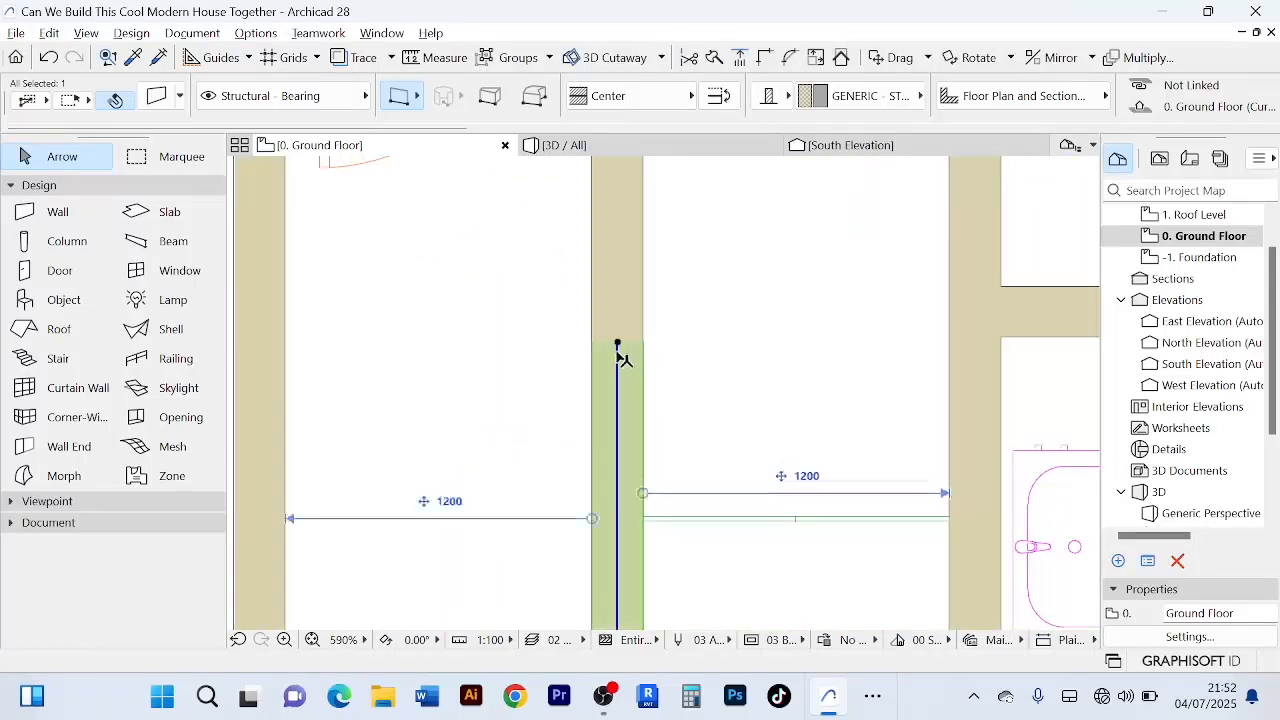
# - Pull the split ends of the two closet wall parts back to leave a 1200 mm opening from the master bedroom's entry passage
pyautogui.click(620, 342)
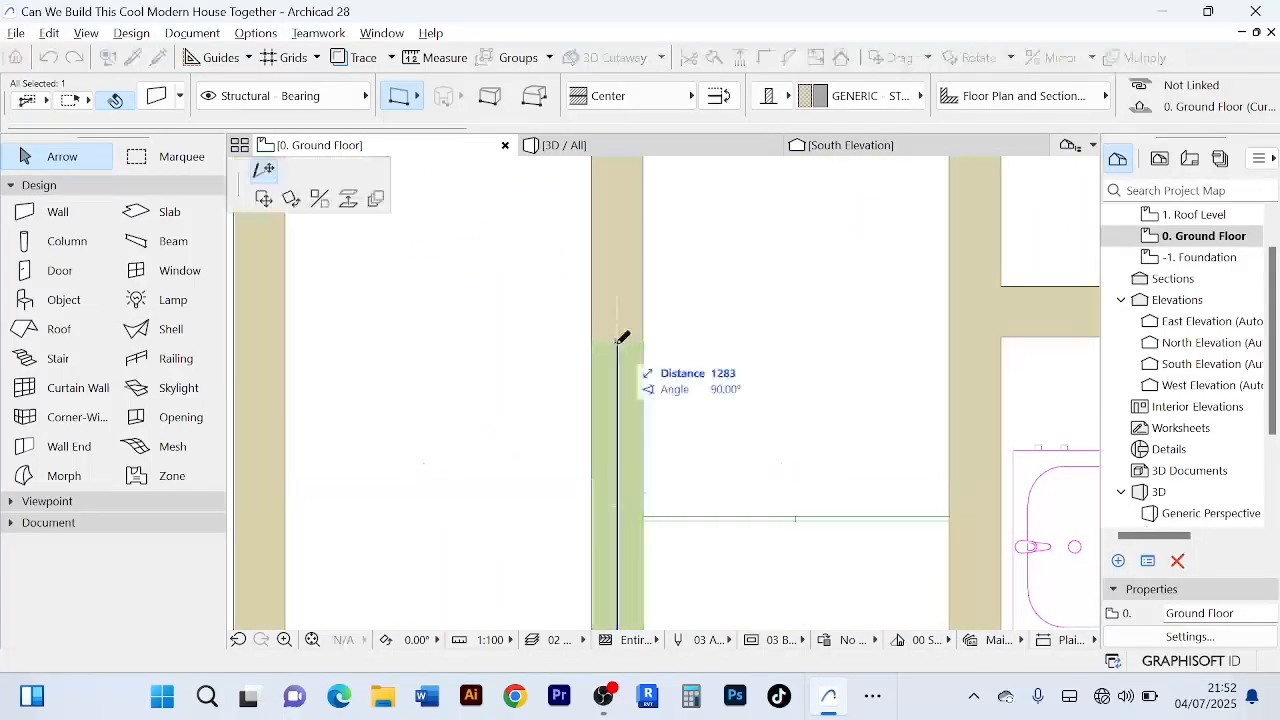
pyautogui.click(627, 432)
pyautogui.scroll(-3, 640, 350)
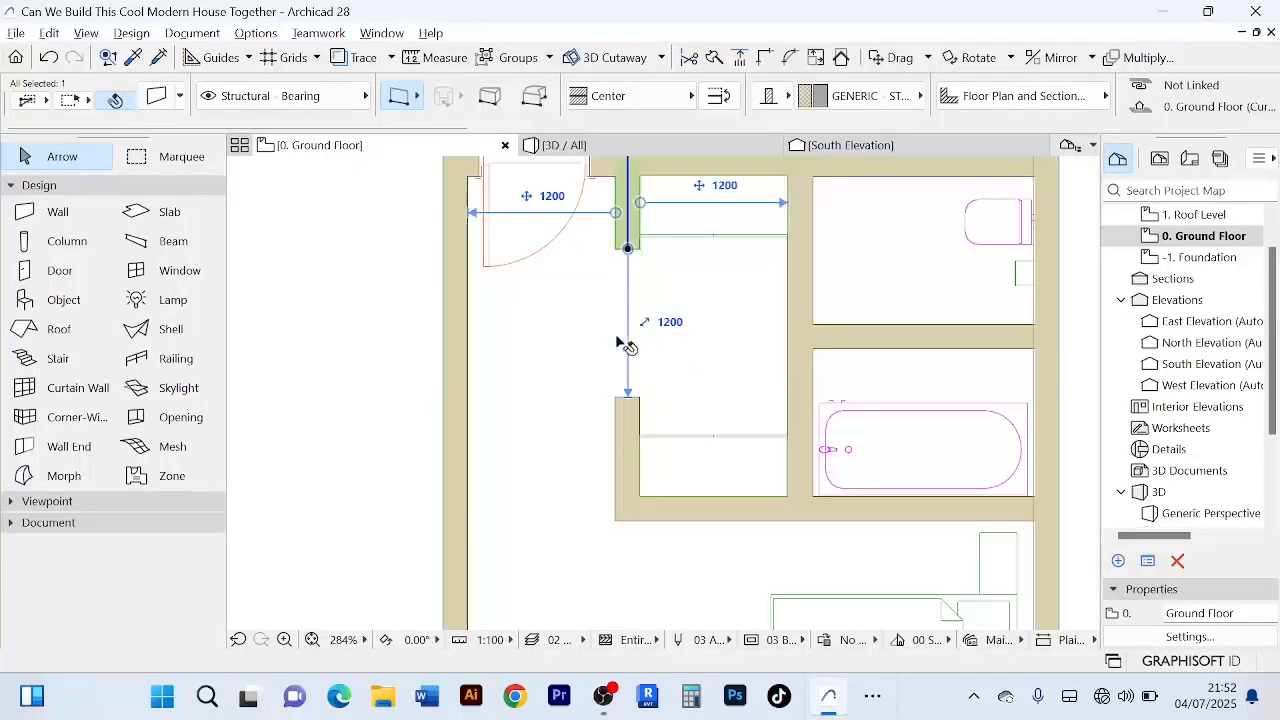
pyautogui.scroll(-5, 623, 343)
pyautogui.click(900, 340)
# - Examine the new closet opening and the wall between the closet and the master bathroom
pyautogui.scroll(4, 606, 320)
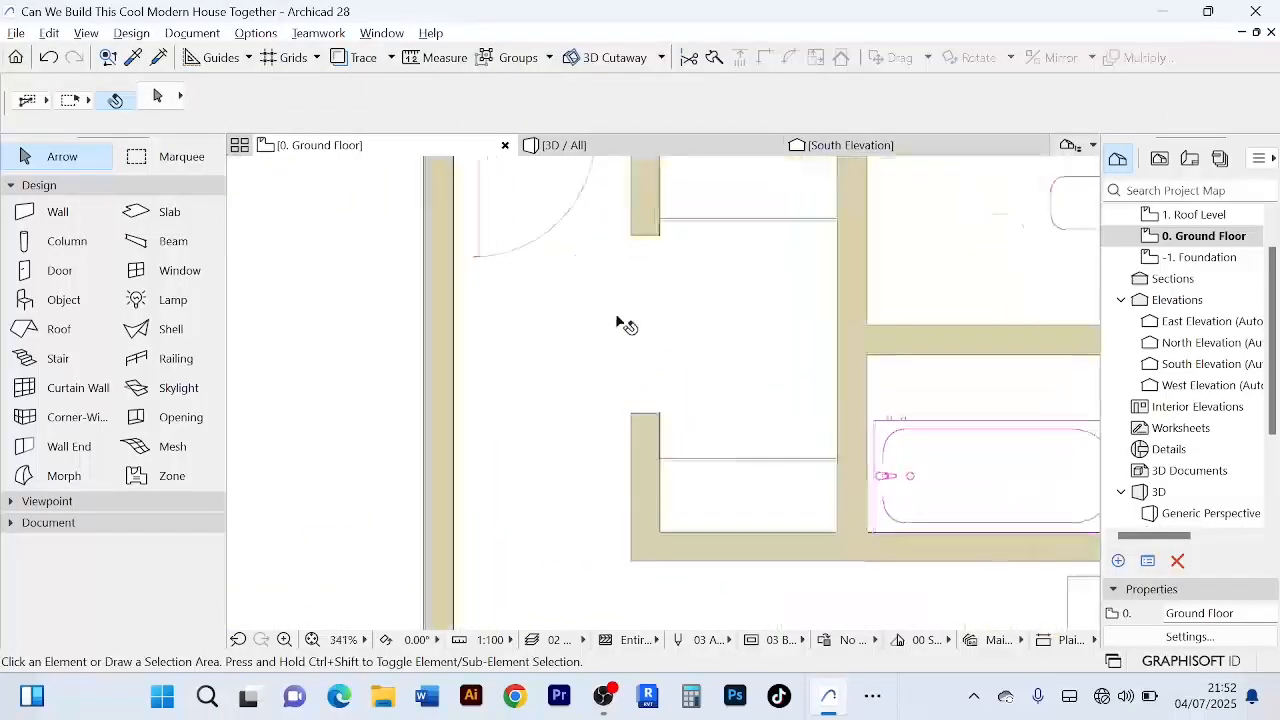
pyautogui.scroll(-2, 621, 323)
pyautogui.scroll(2, 654, 320)
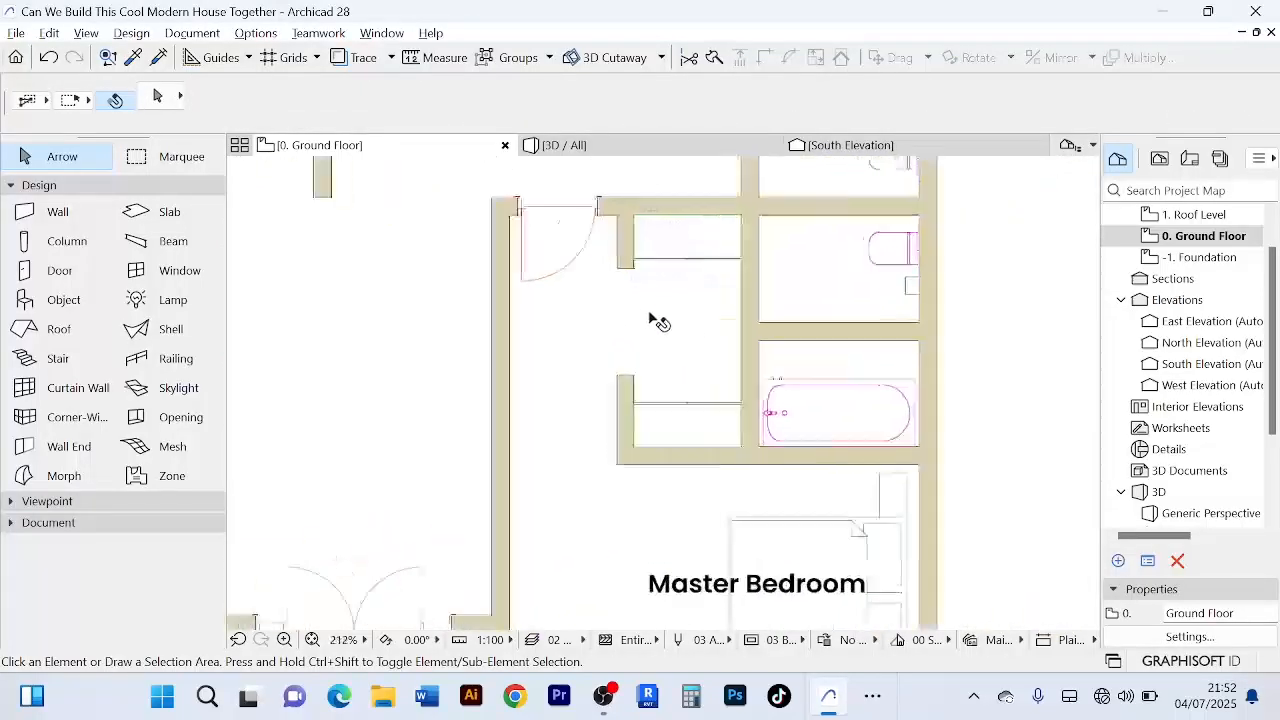
pyautogui.scroll(-1, 660, 322)
pyautogui.scroll(3, 665, 325)
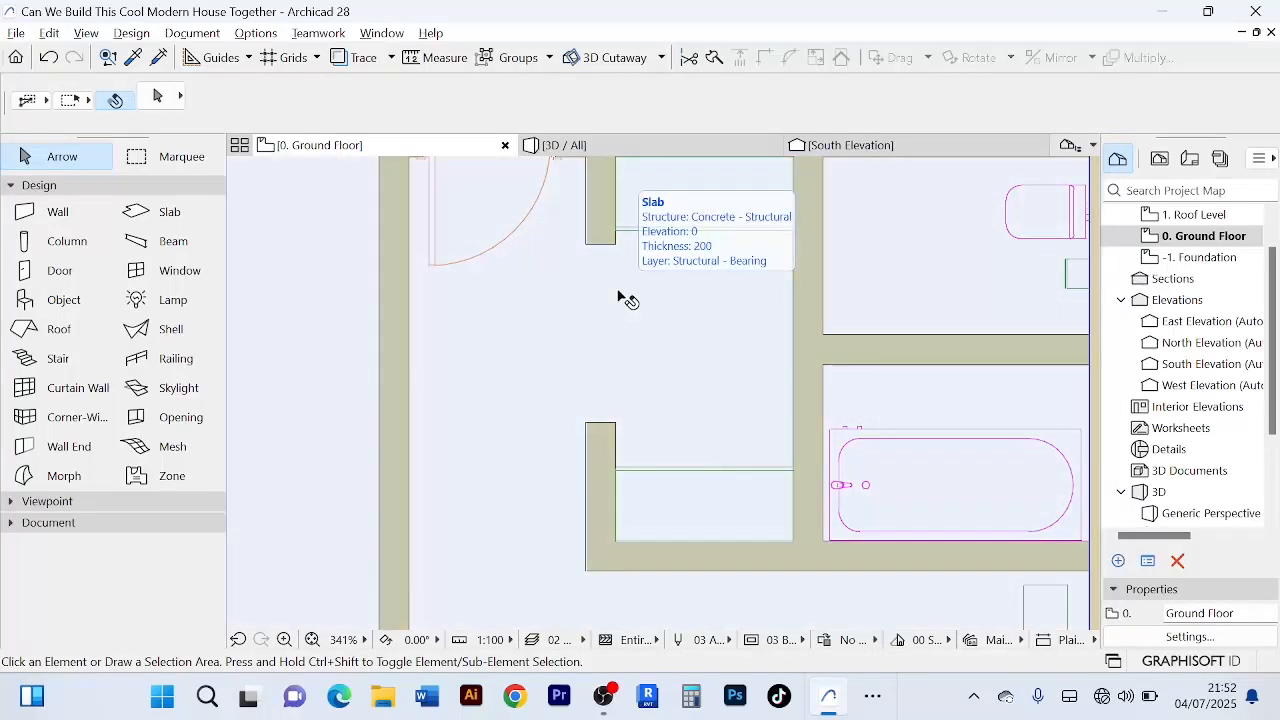
pyautogui.scroll(-3, 622, 296)
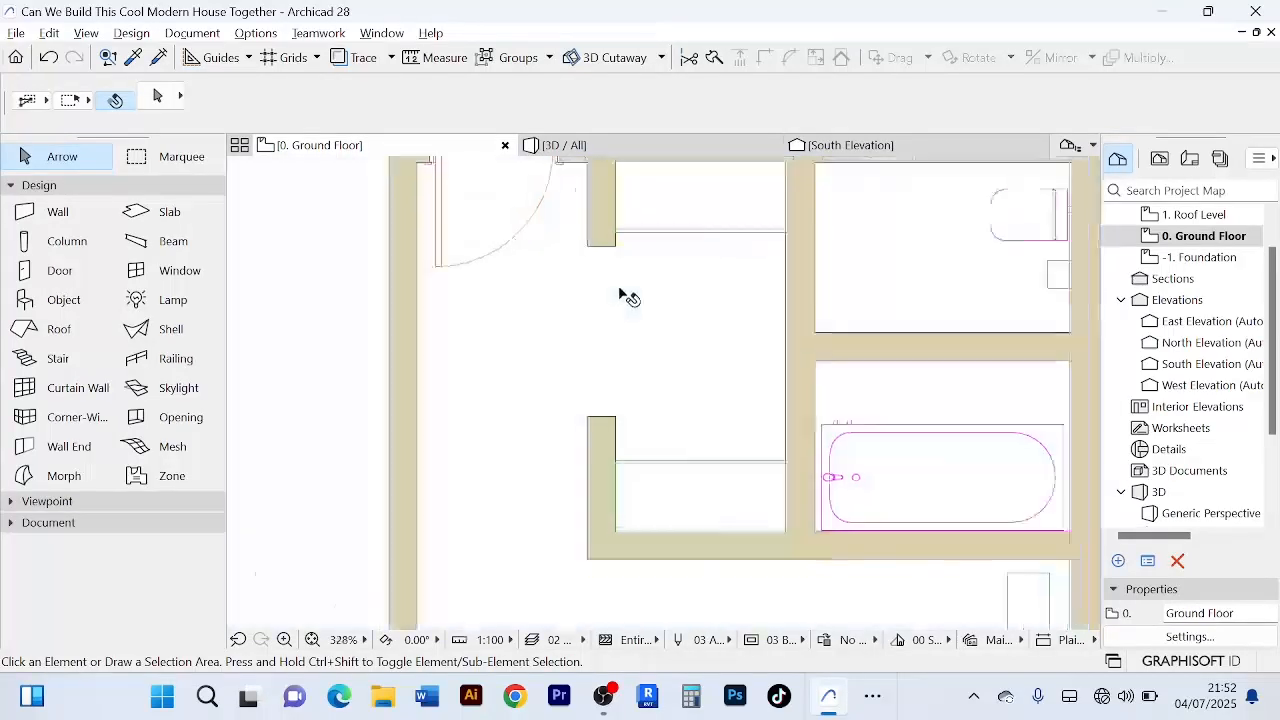
pyautogui.click(965, 350)
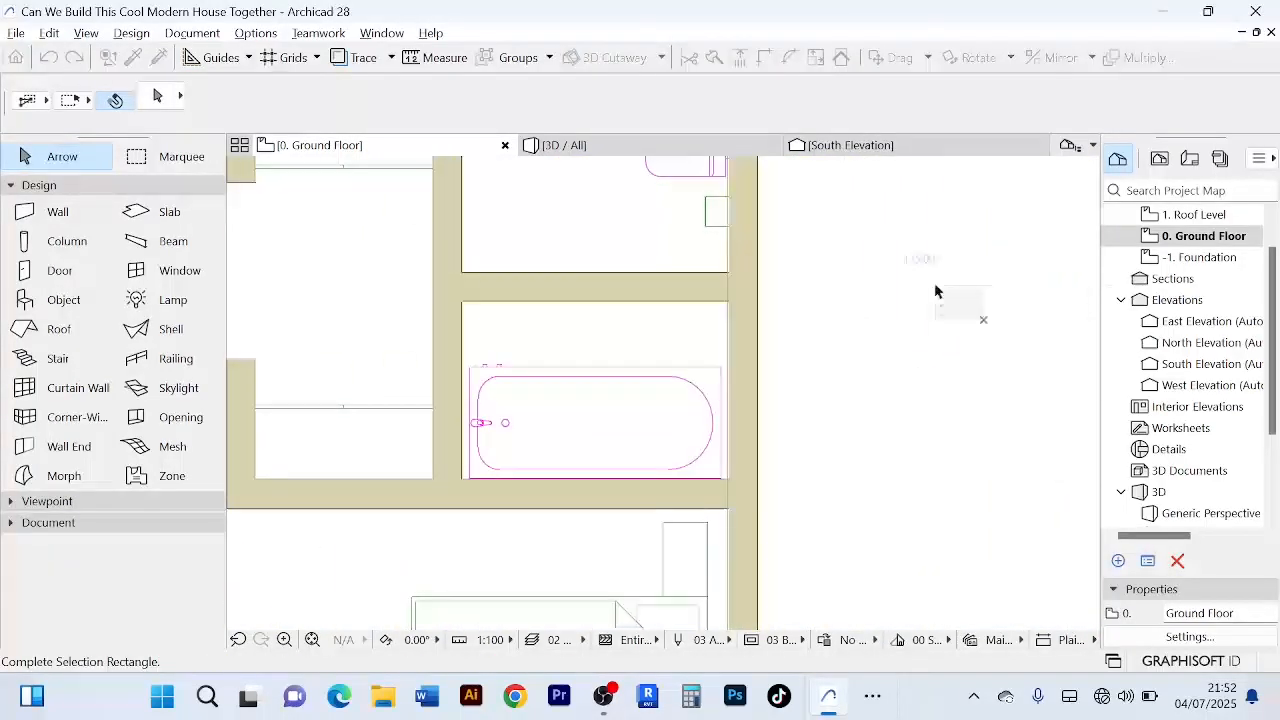
pyautogui.rightClick(934, 286)
pyautogui.click(984, 373)
pyautogui.scroll(4, 700, 303)
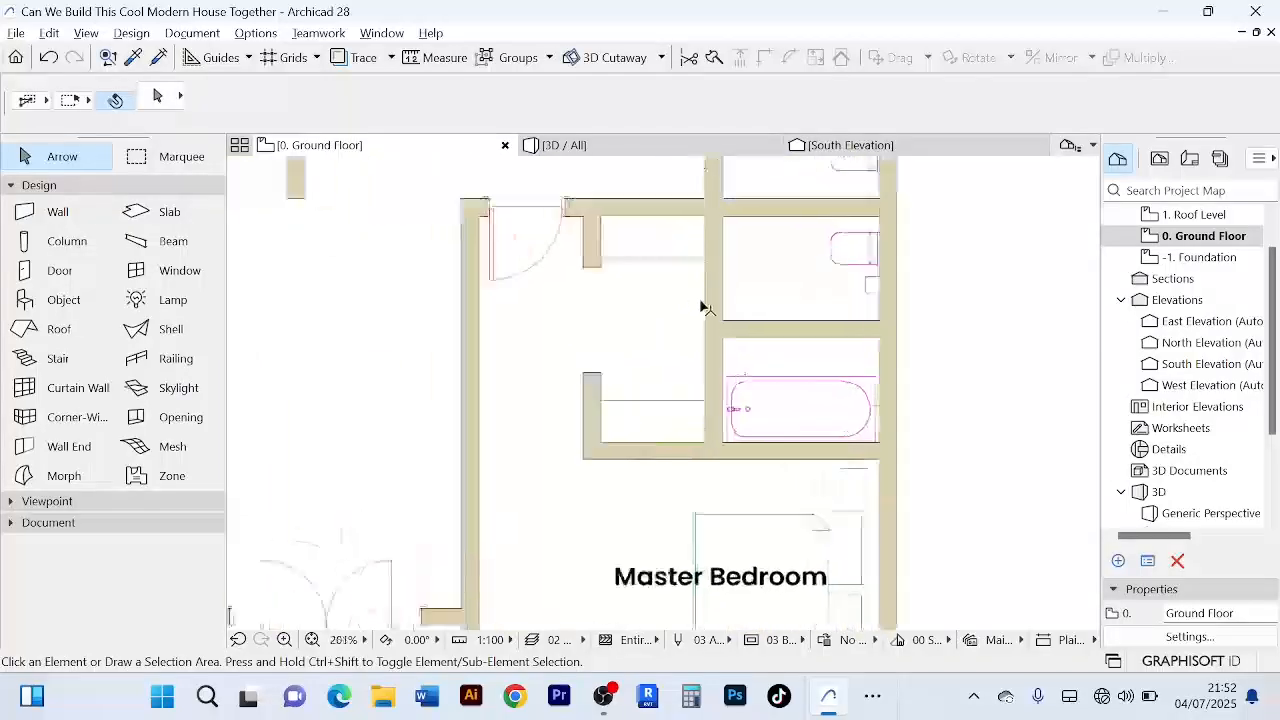
pyautogui.scroll(-4, 737, 294)
pyautogui.scroll(3, 735, 297)
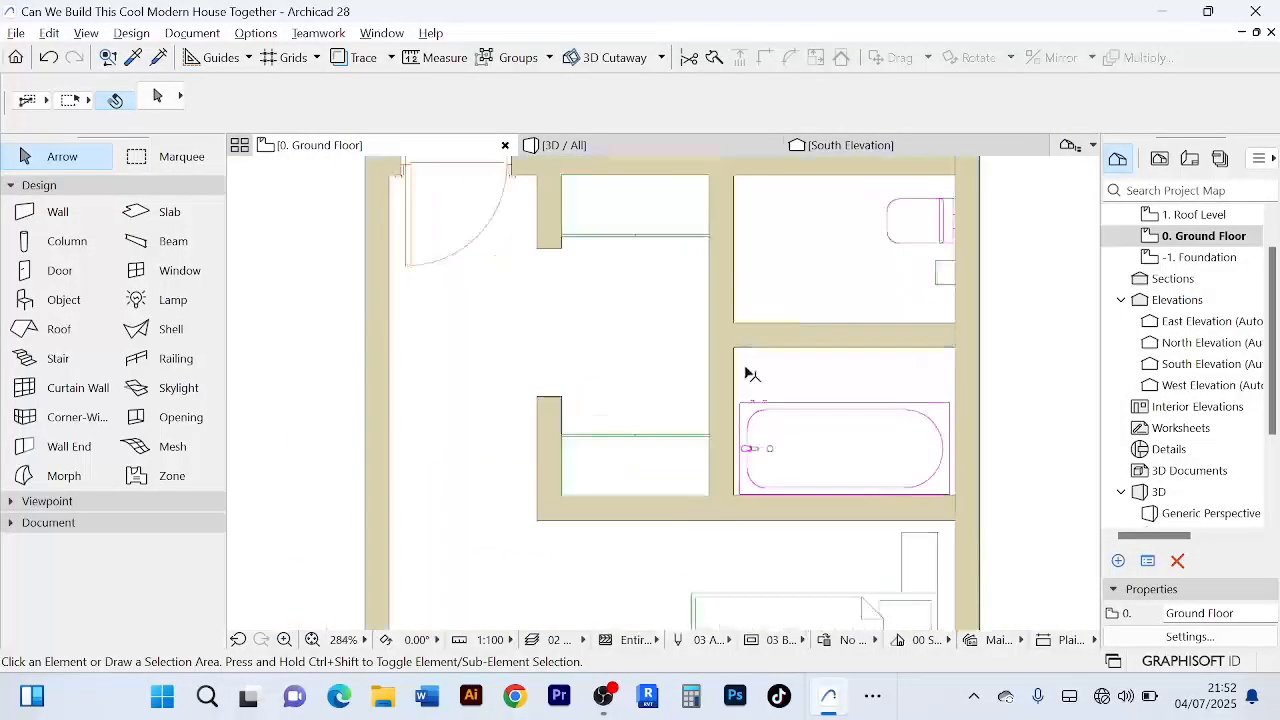
pyautogui.scroll(-3, 726, 318)
pyautogui.moveTo(731, 309); pyautogui.dragTo(697, 313, button='middle')
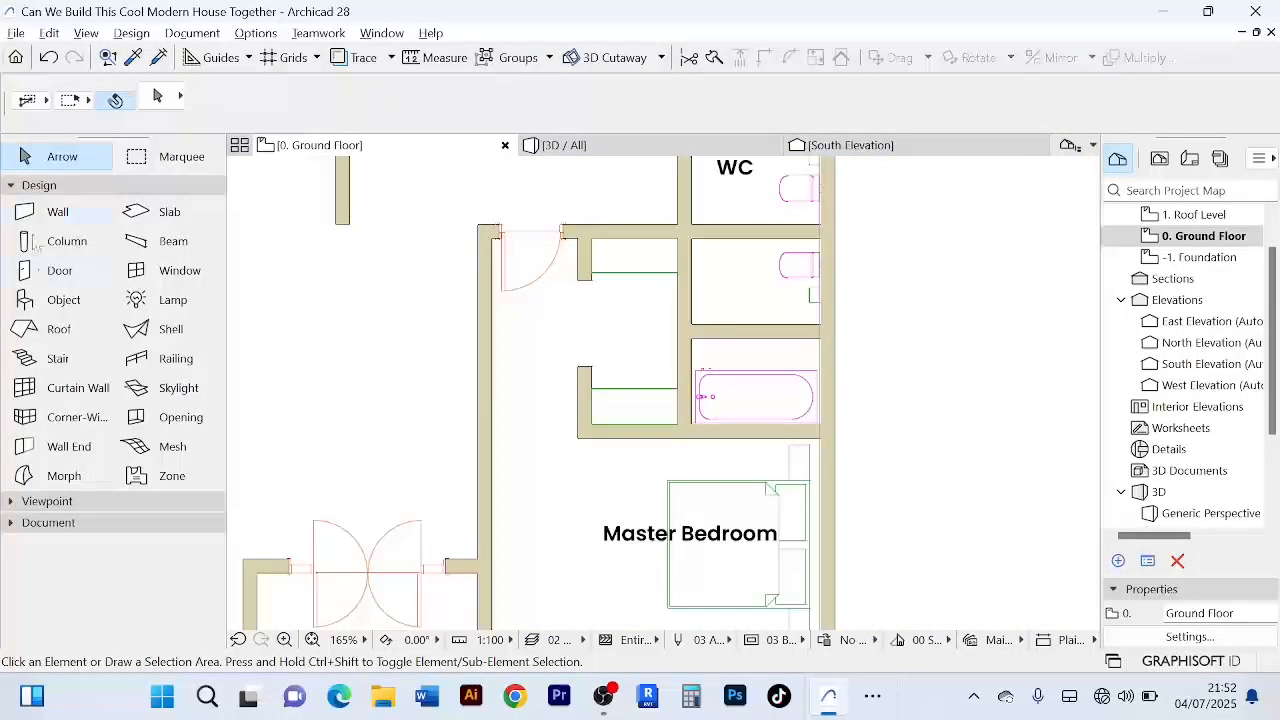
# - Open the door default settings and browse the library for a sliding door type
pyautogui.doubleClick(60, 270)
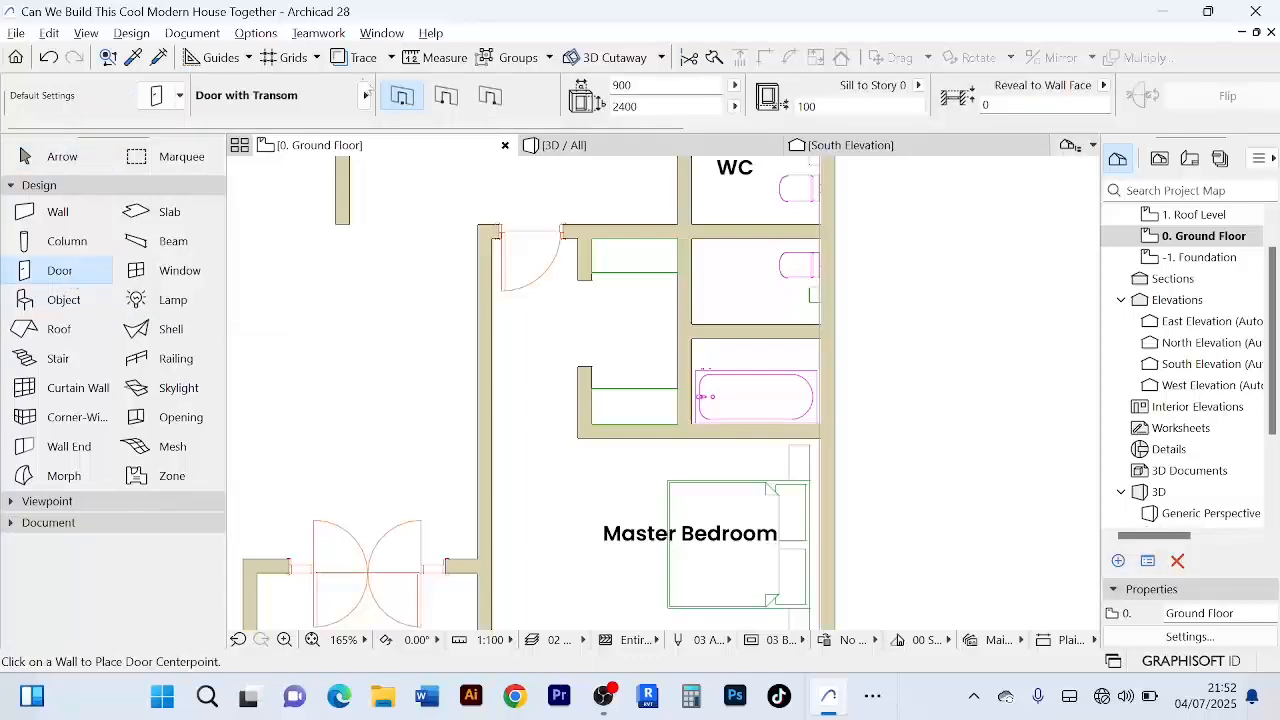
pyautogui.moveTo(300, 89); pyautogui.dragTo(293, 89)
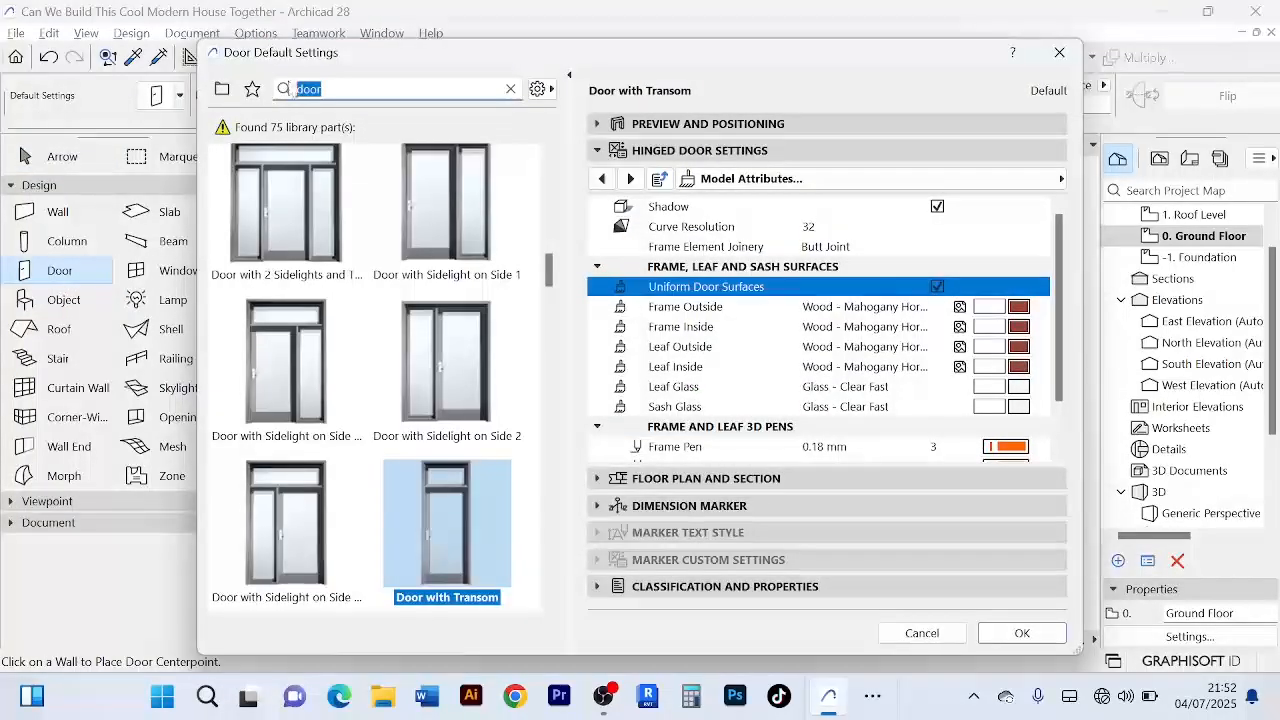
pyautogui.scroll(-2, 460, 380)
pyautogui.scroll(2, 480, 330)
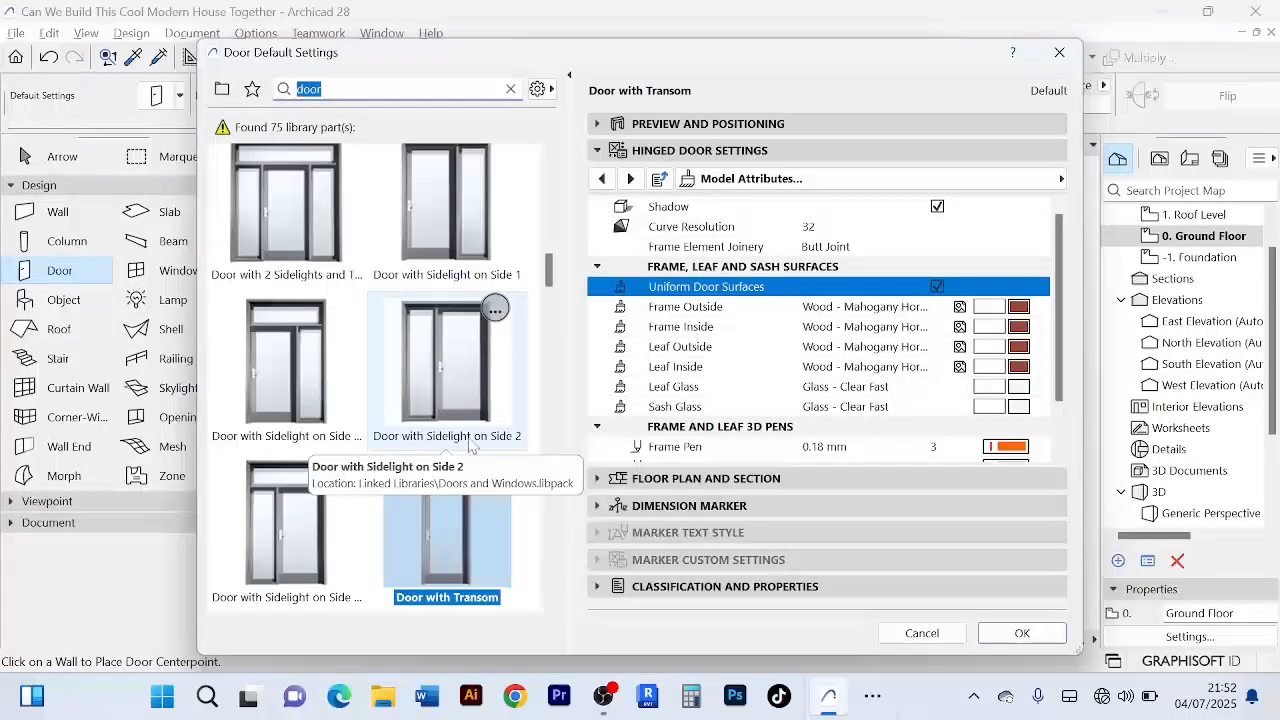
pyautogui.scroll(-6, 464, 440)
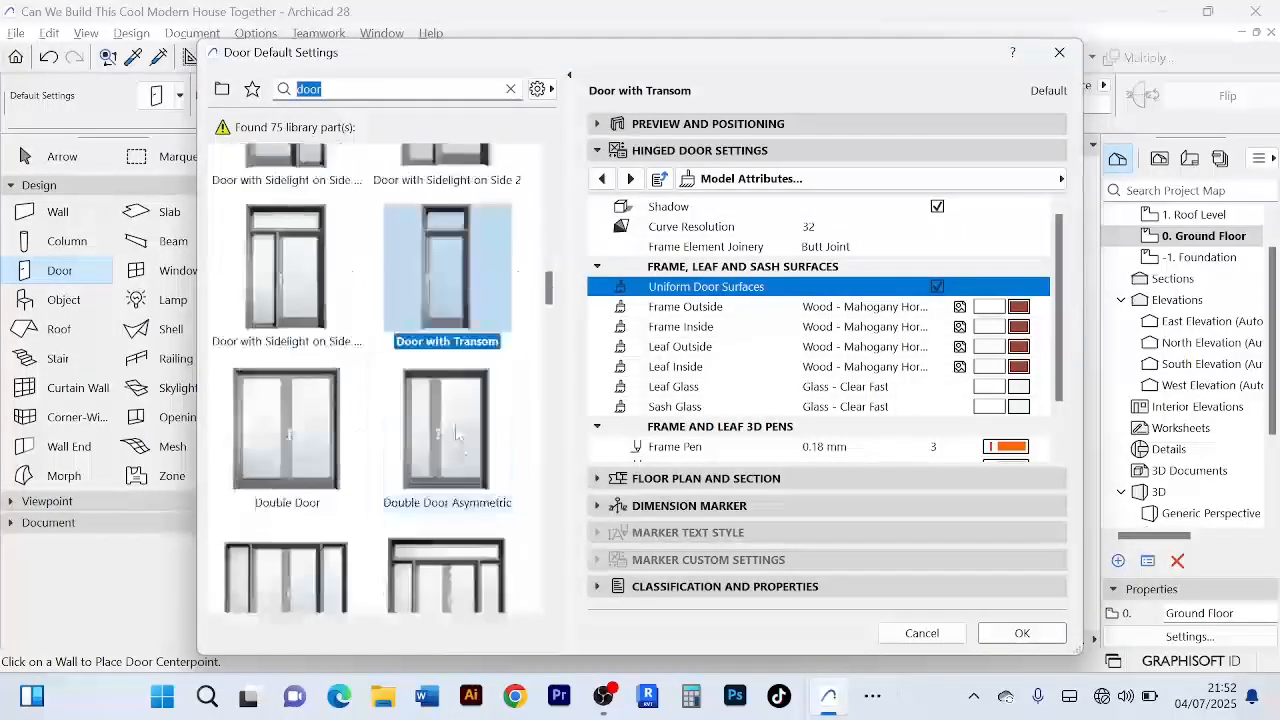
pyautogui.scroll(-2, 472, 487)
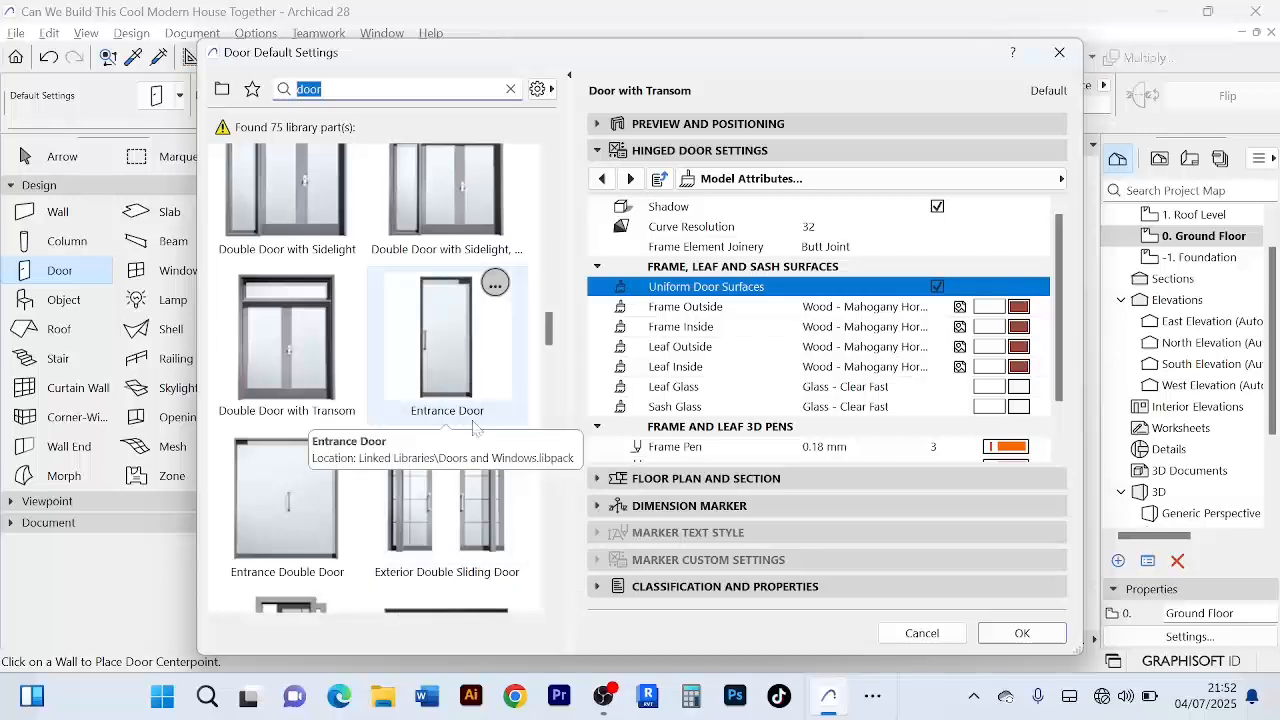
pyautogui.scroll(1, 474, 383)
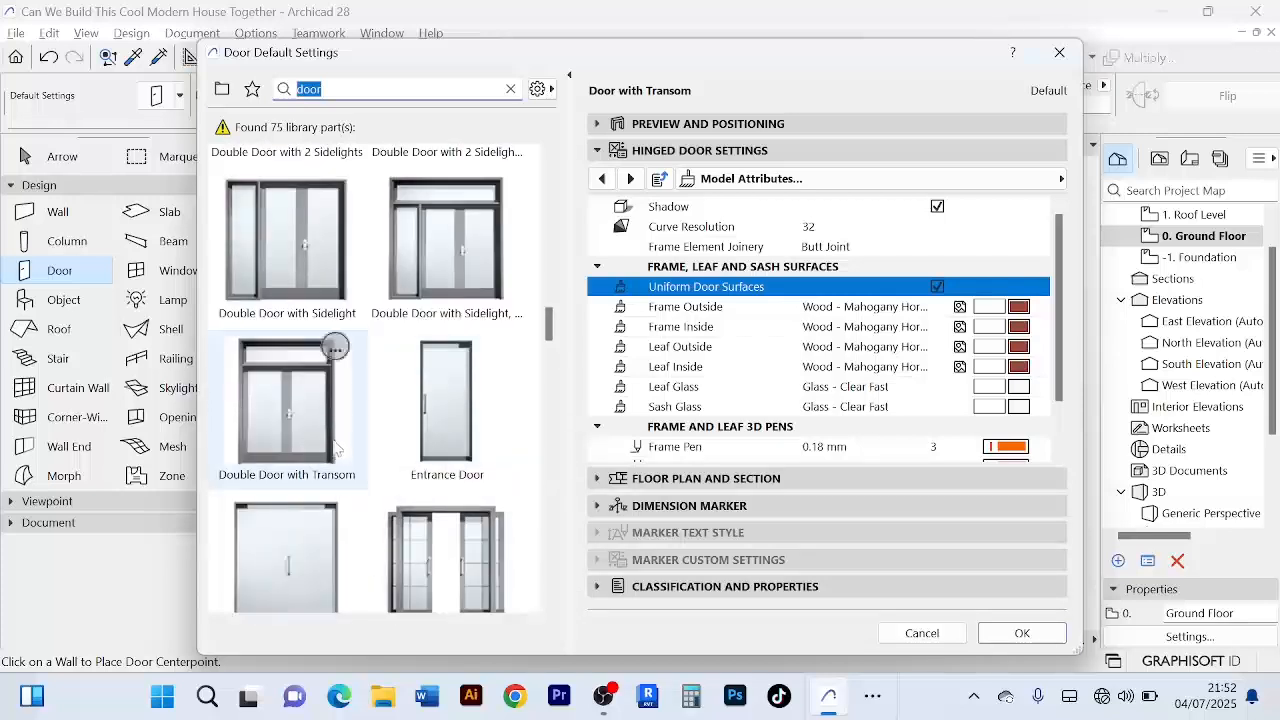
pyautogui.scroll(-2, 338, 458)
pyautogui.scroll(1, 312, 322)
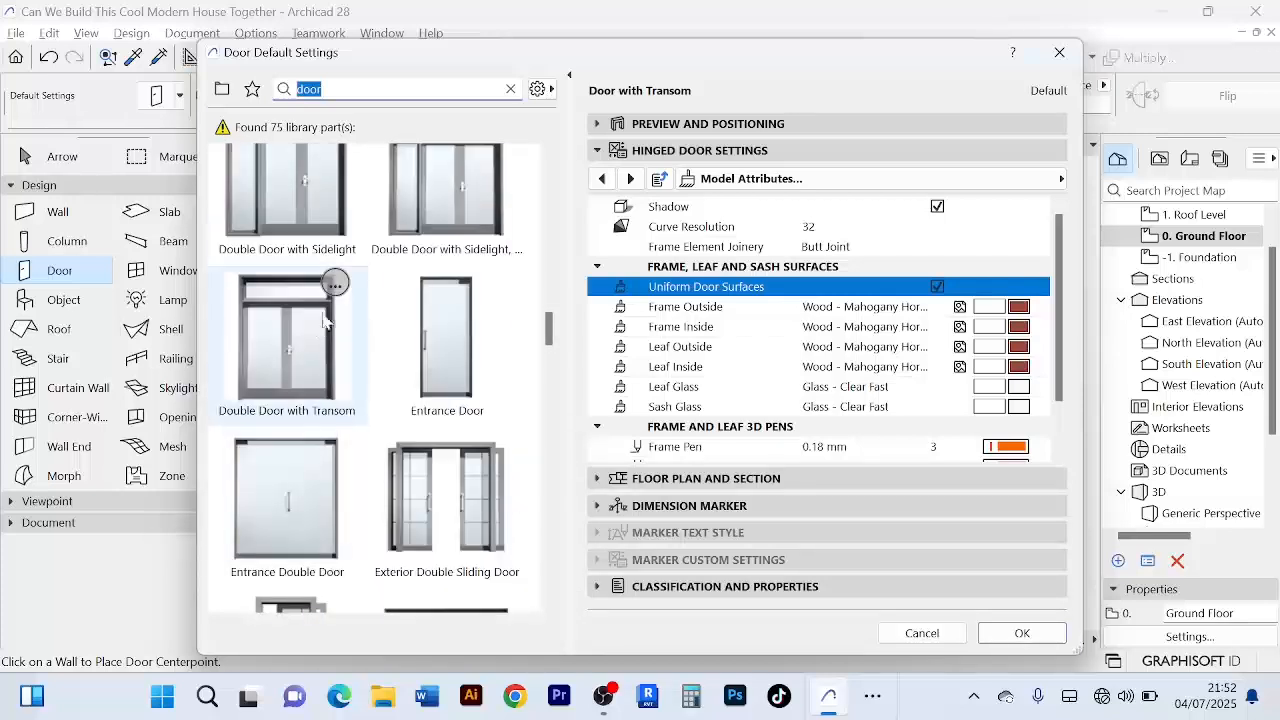
pyautogui.scroll(-4, 325, 252)
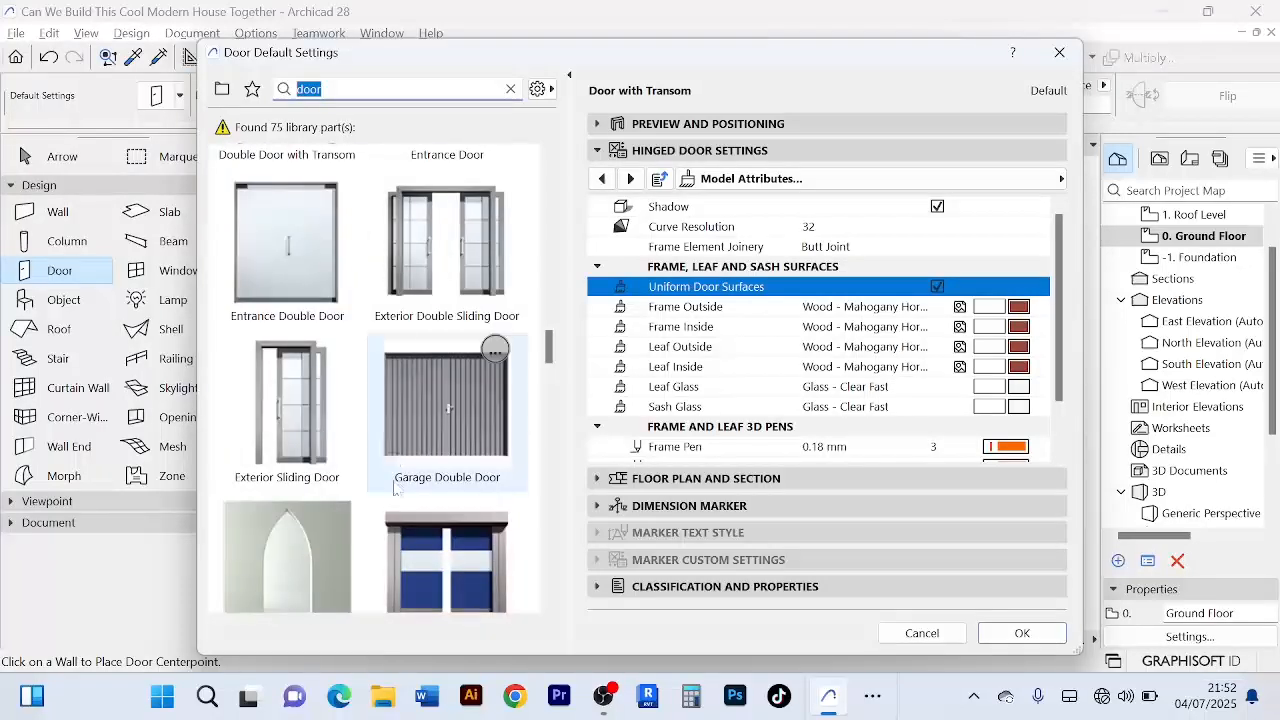
# - Try the Exterior Sliding Door and the Pocket Door as default types and check their settings
pyautogui.click(324, 433)
pyautogui.scroll(-3, 390, 510)
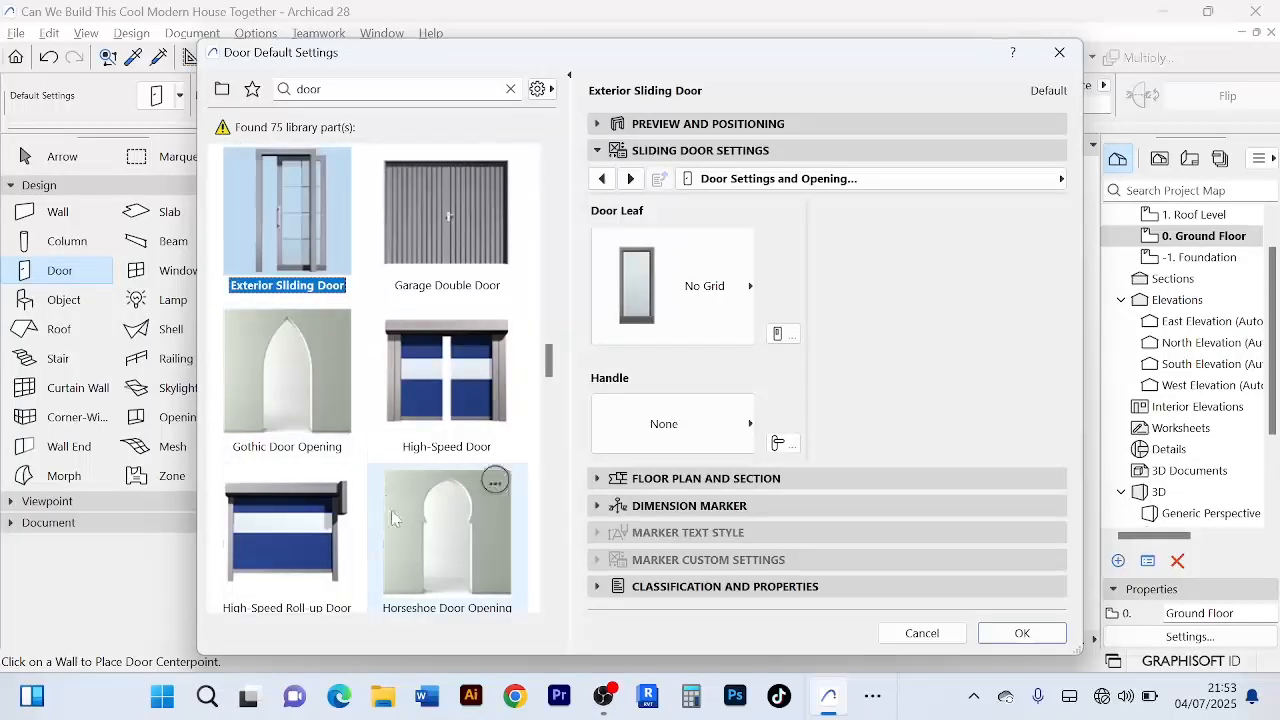
pyautogui.scroll(-2, 390, 518)
pyautogui.scroll(-2, 379, 524)
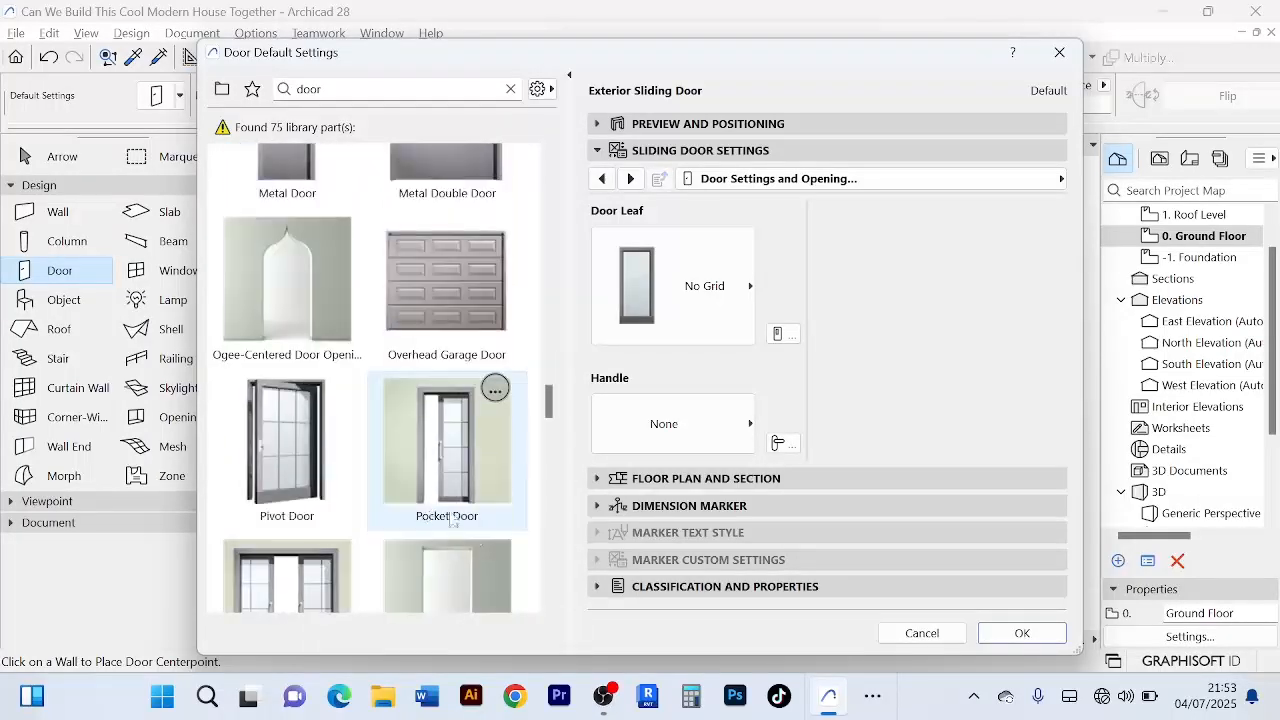
pyautogui.click(482, 465)
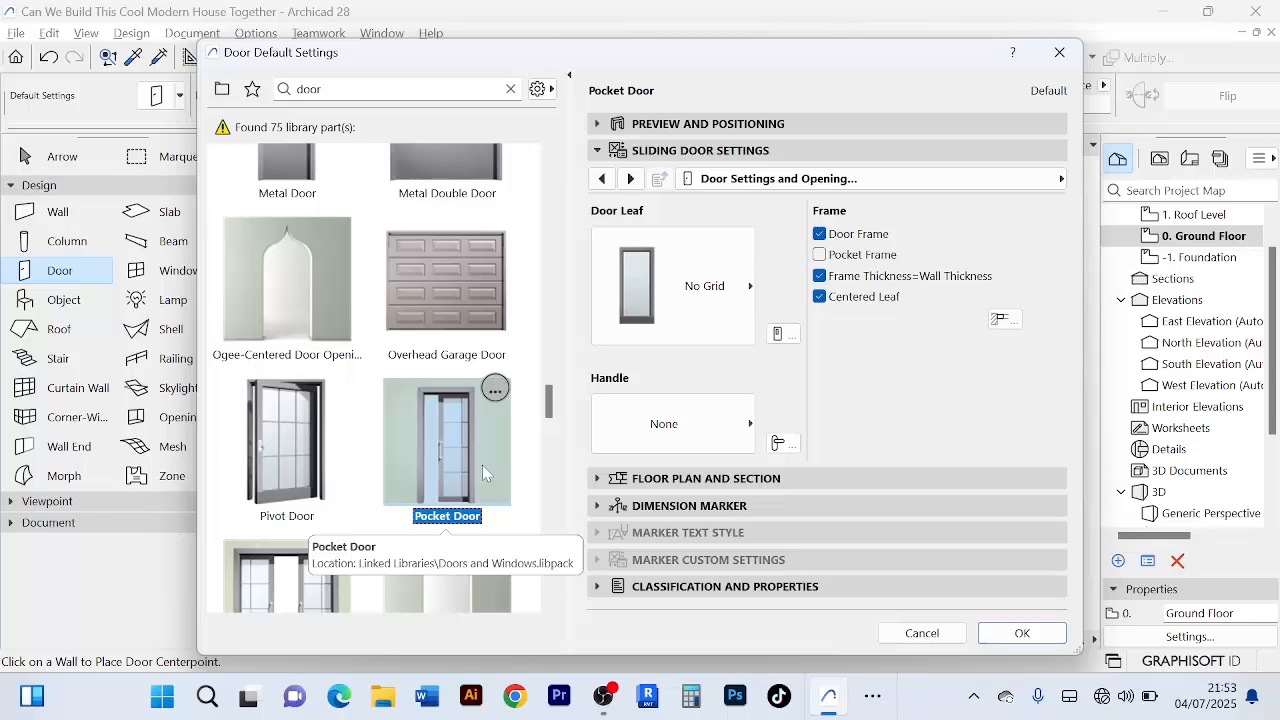
pyautogui.scroll(-1, 455, 495)
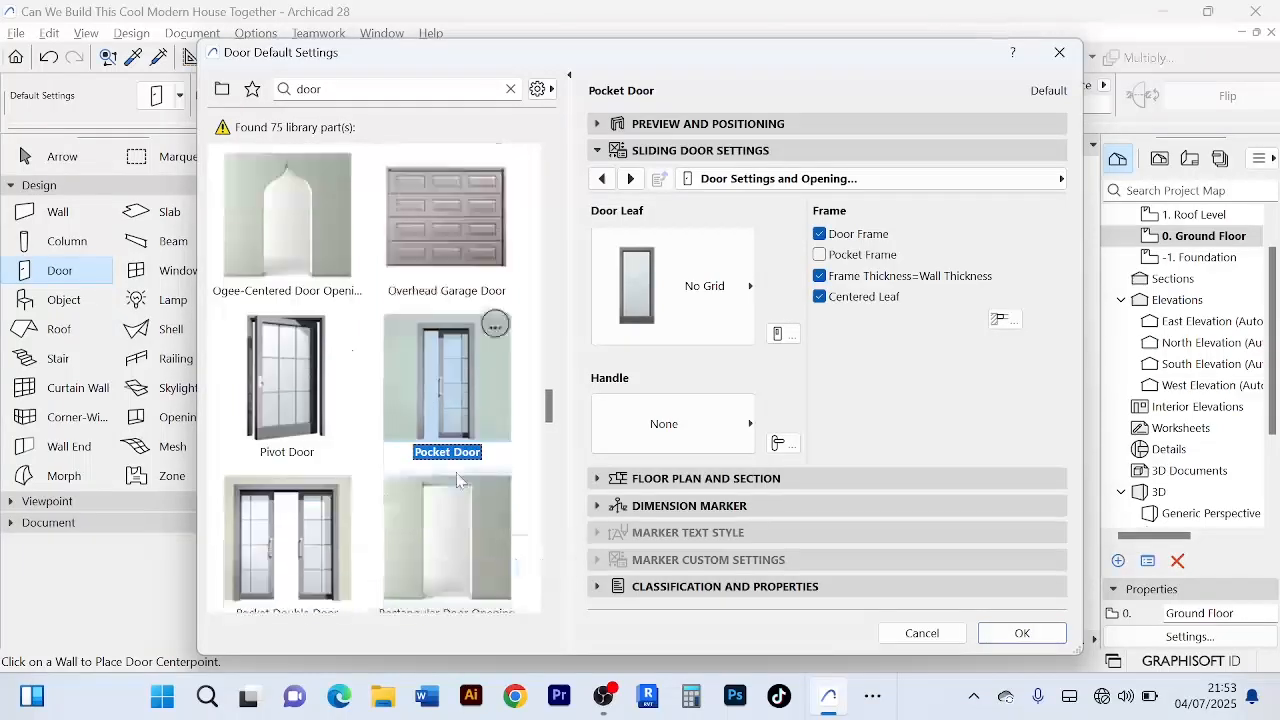
pyautogui.scroll(-1, 320, 530)
pyautogui.scroll(-1, 330, 565)
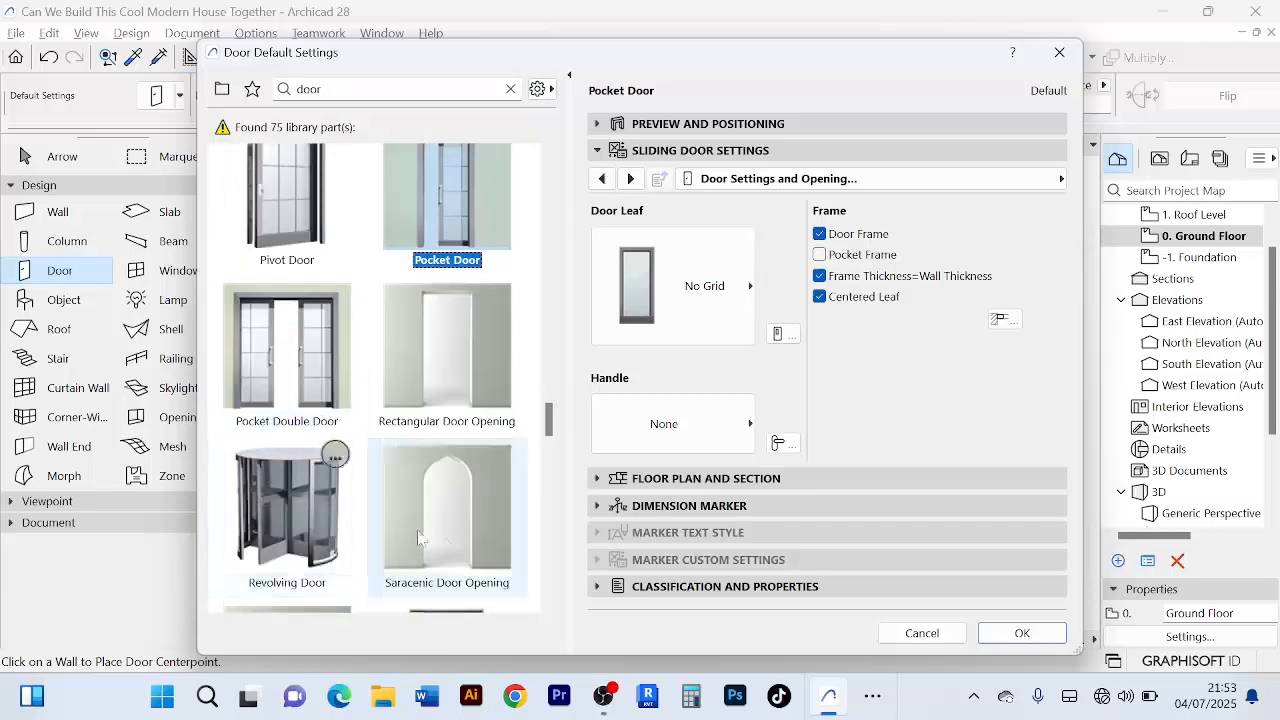
pyautogui.scroll(-1, 450, 555)
pyautogui.scroll(-1, 452, 557)
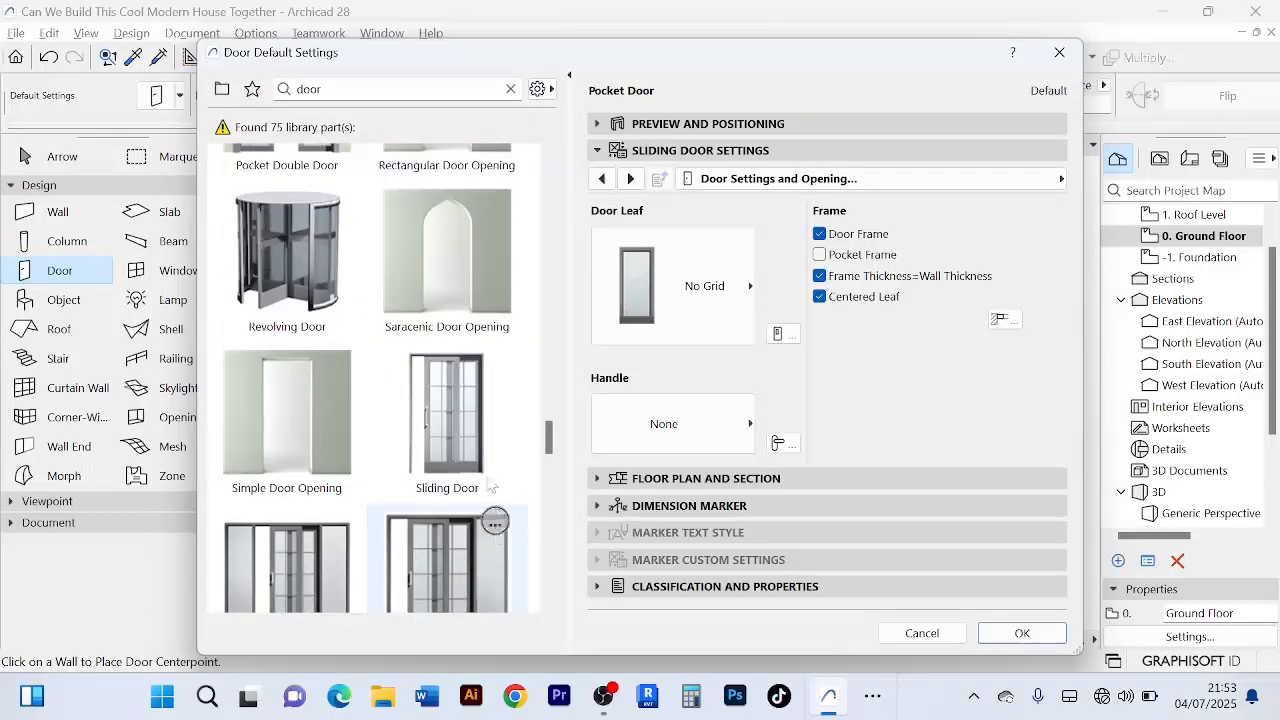
# - Choose Sliding Door as the default door type, comparing it with the remaining library doors before accepting
pyautogui.click(464, 421)
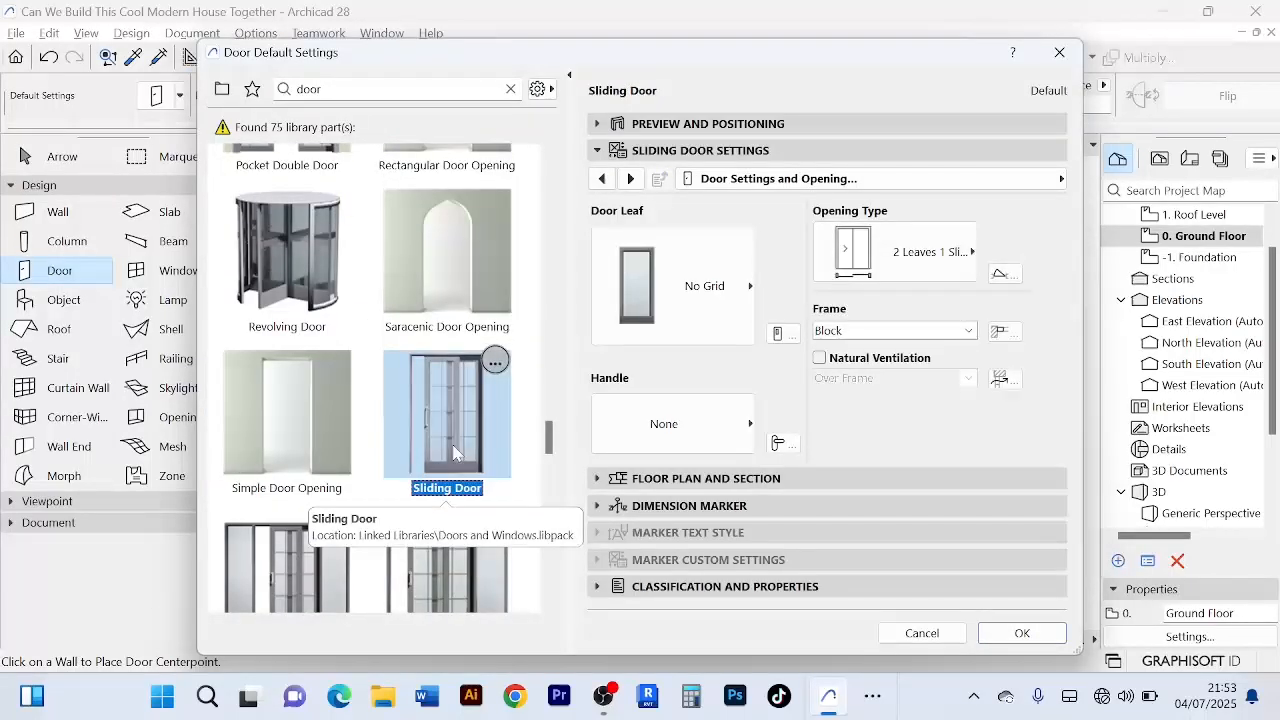
pyautogui.scroll(-1, 420, 510)
pyautogui.scroll(-1, 408, 530)
pyautogui.scroll(-1, 428, 515)
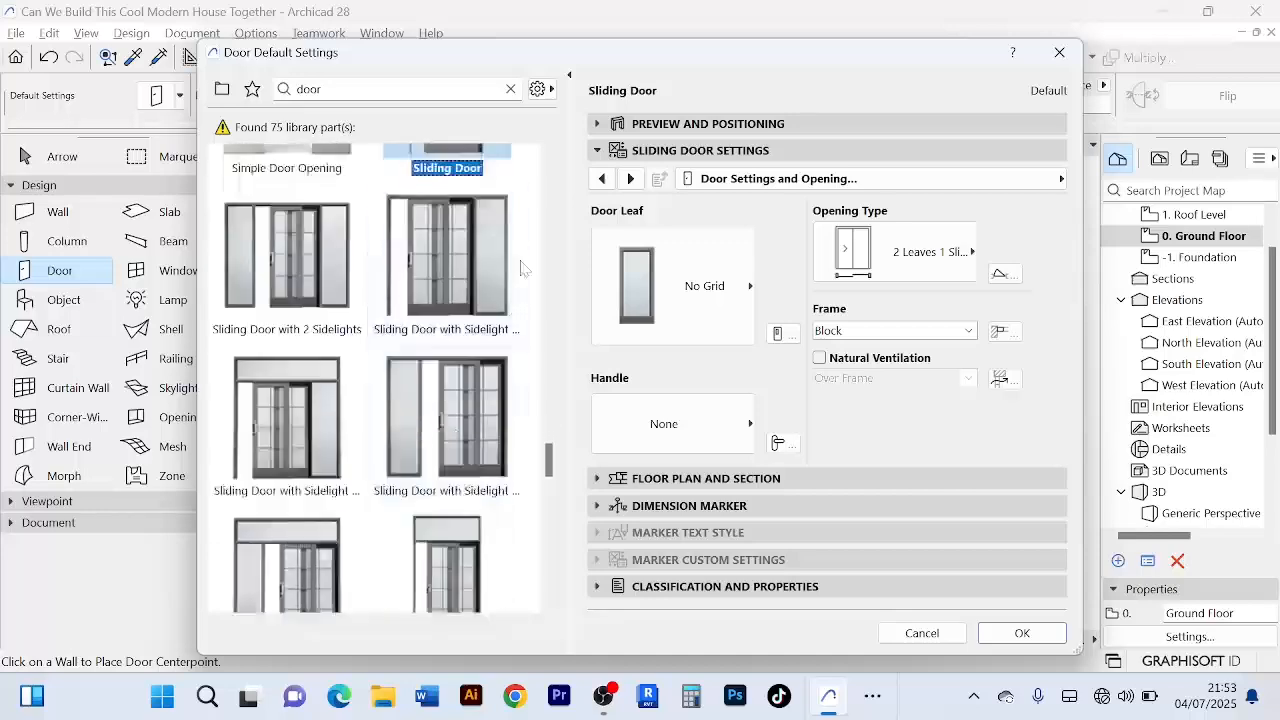
pyautogui.scroll(2, 487, 335)
pyautogui.scroll(-2, 480, 377)
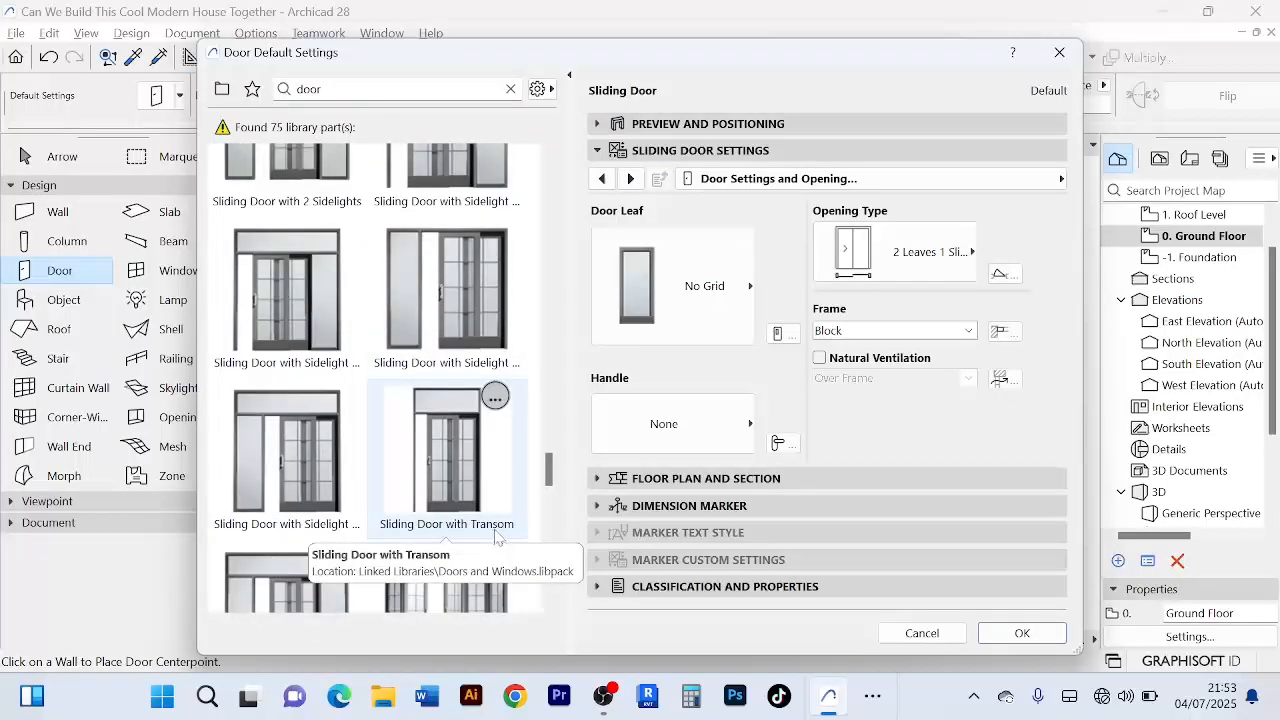
pyautogui.scroll(-3, 495, 530)
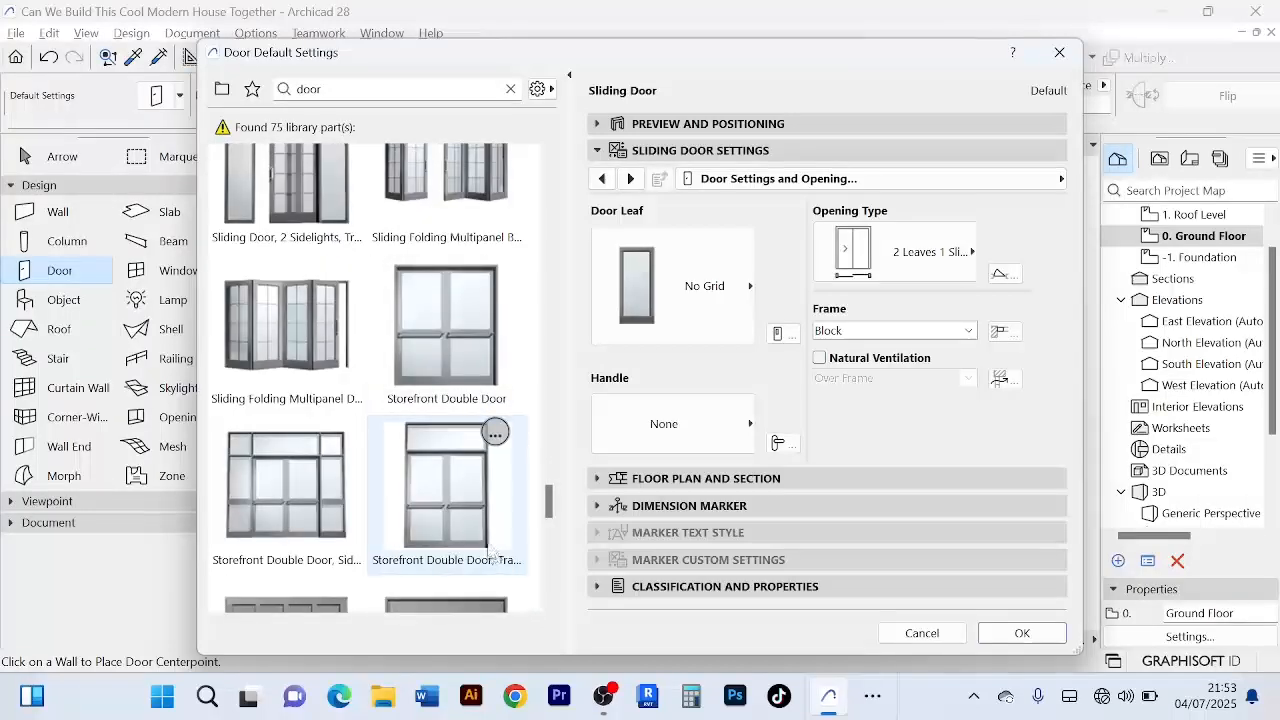
pyautogui.scroll(-2, 487, 547)
pyautogui.scroll(-2, 487, 547)
pyautogui.scroll(-2, 486, 546)
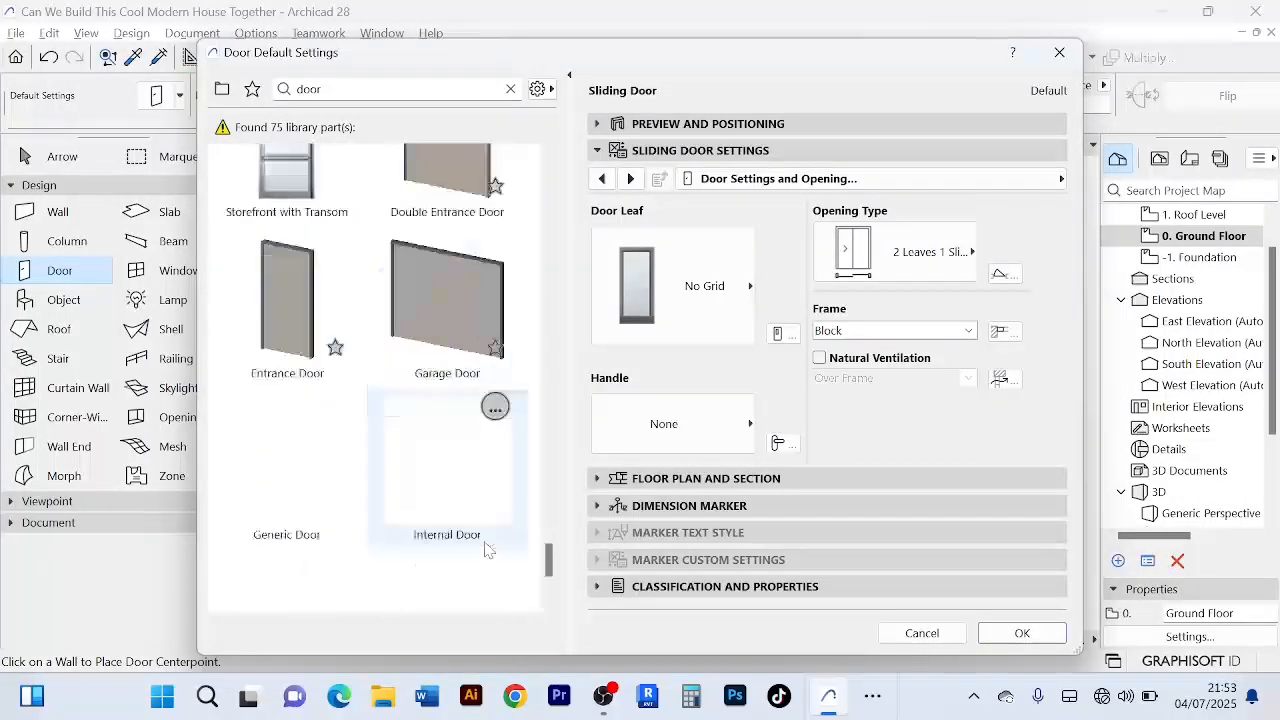
pyautogui.scroll(2, 485, 545)
pyautogui.scroll(5, 487, 545)
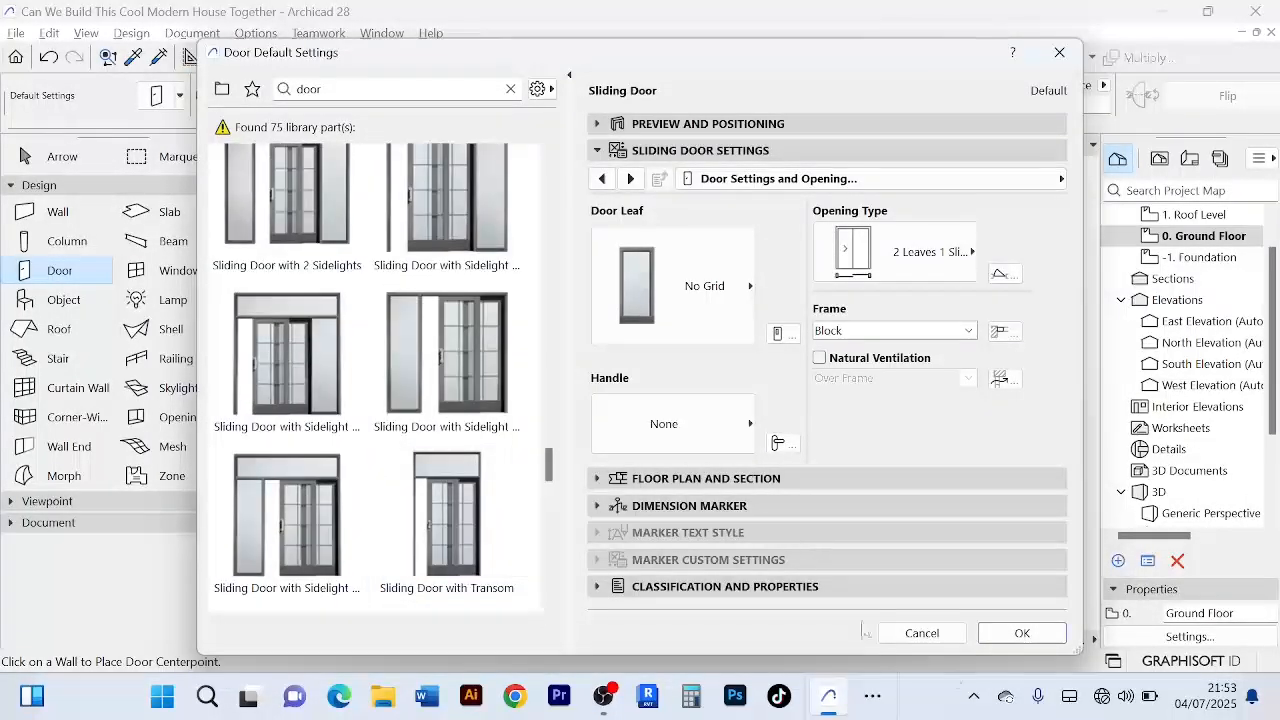
pyautogui.click(1022, 633)
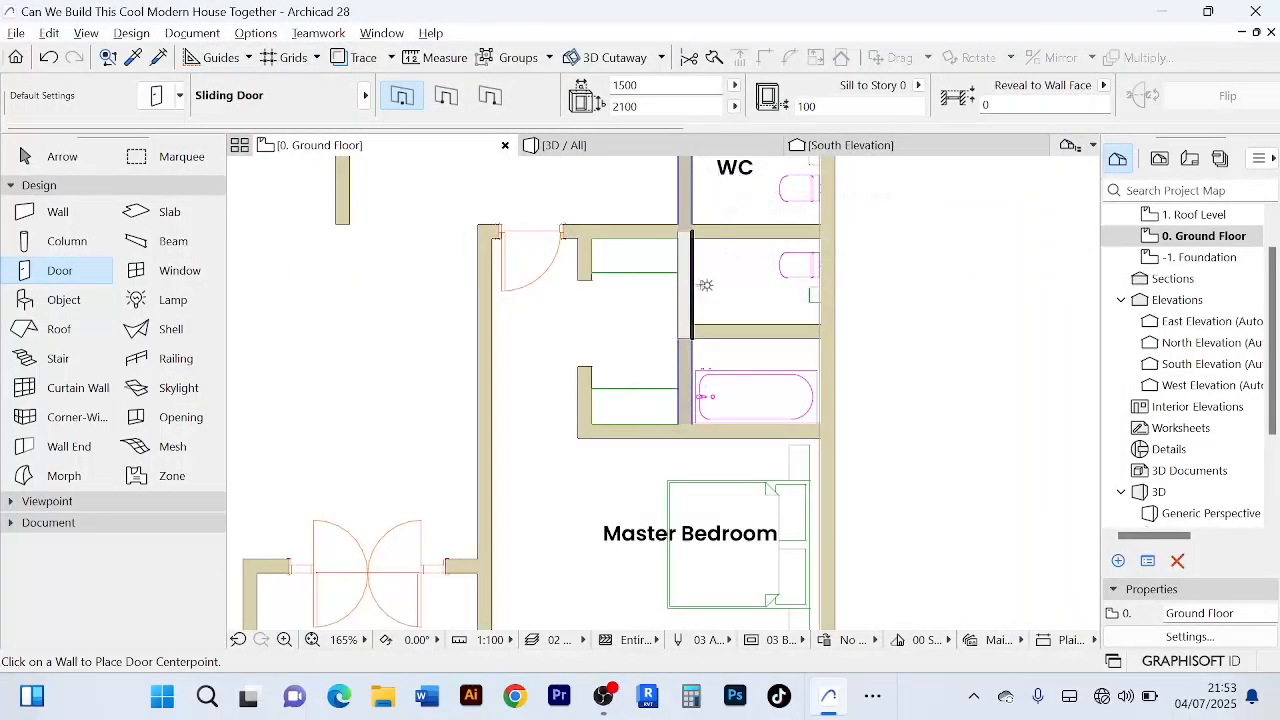
# - Set the default Sliding Door's width to 900 mm and its height to 2500 mm for the wall between closet and bathroom
pyautogui.click(705, 285)
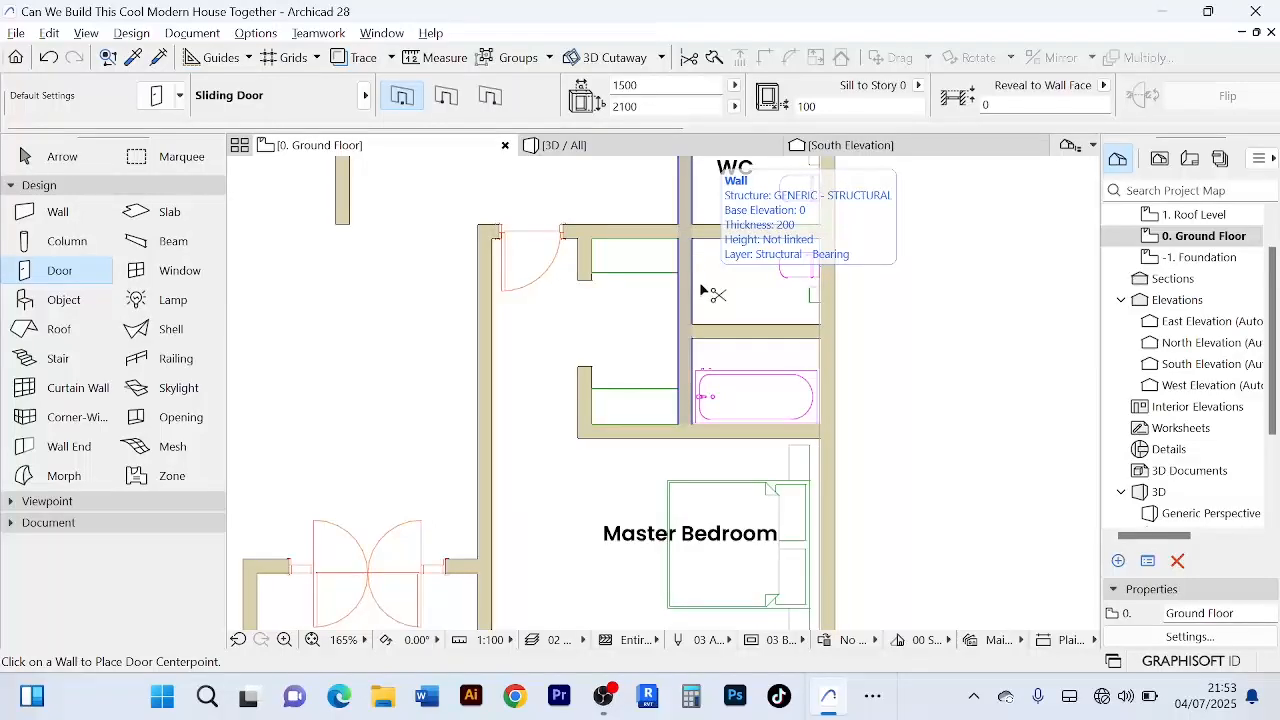
pyautogui.hotkey('ctrl', 't')
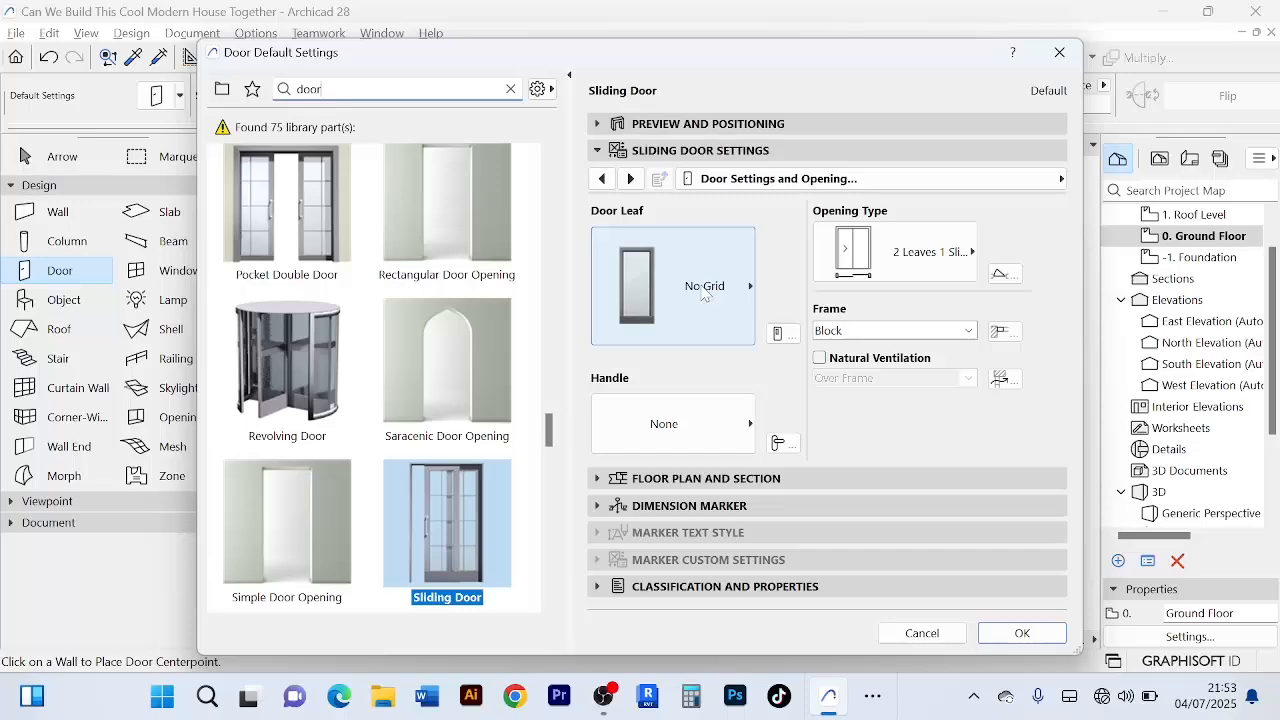
pyautogui.click(598, 124)
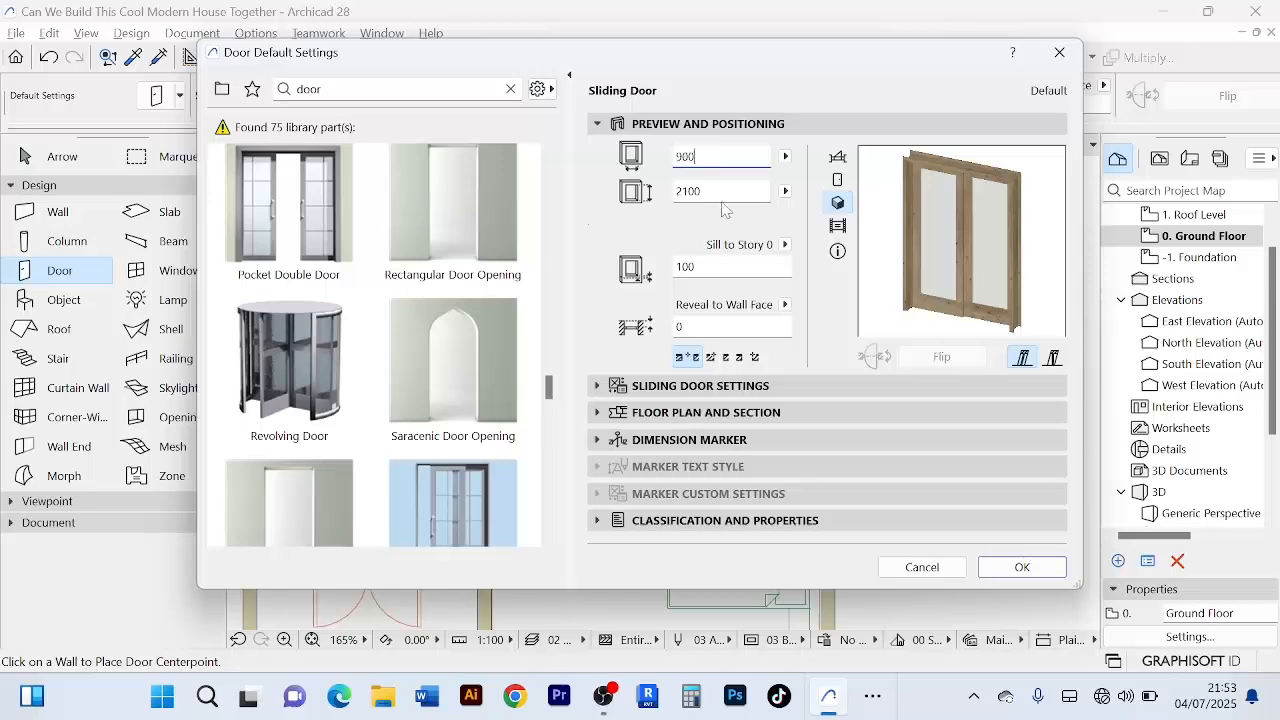
pyautogui.click(677, 193)
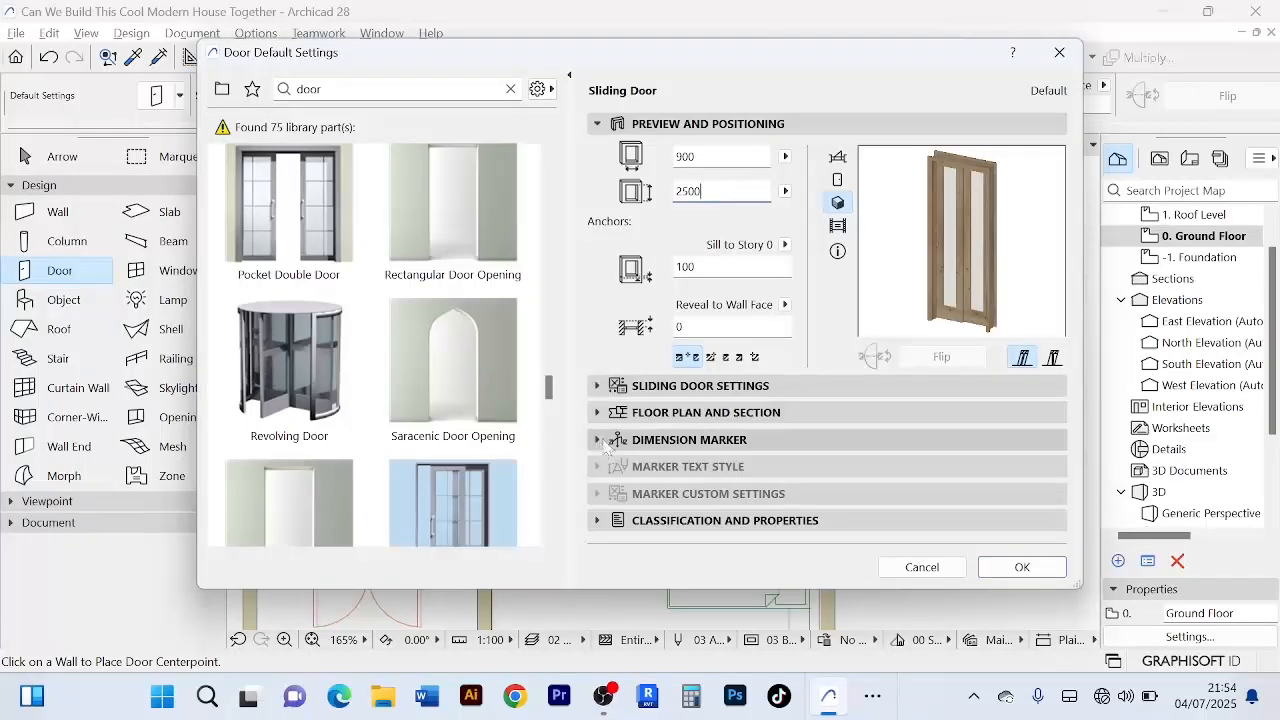
# - Set the default sliding door's outside frame surface to Glass - Blue, apply uniform door surfaces and accept the settings
pyautogui.click(598, 386)
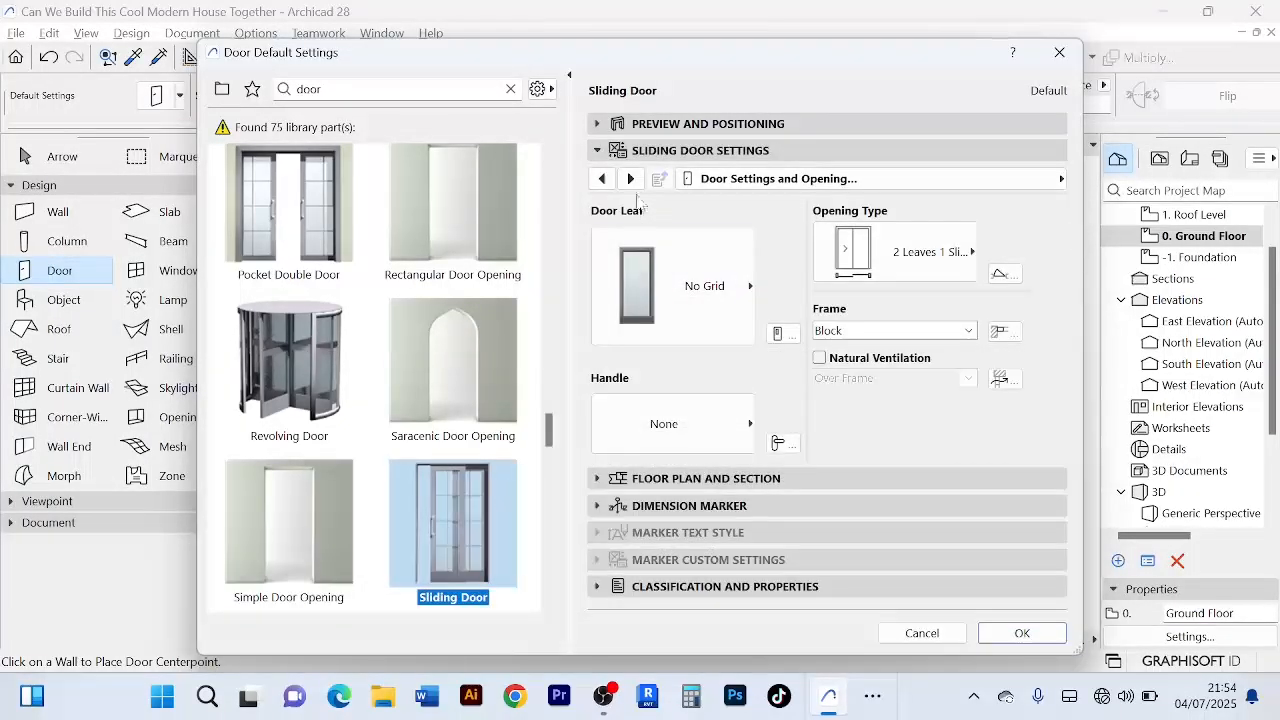
pyautogui.click(630, 178)
pyautogui.click(630, 178)
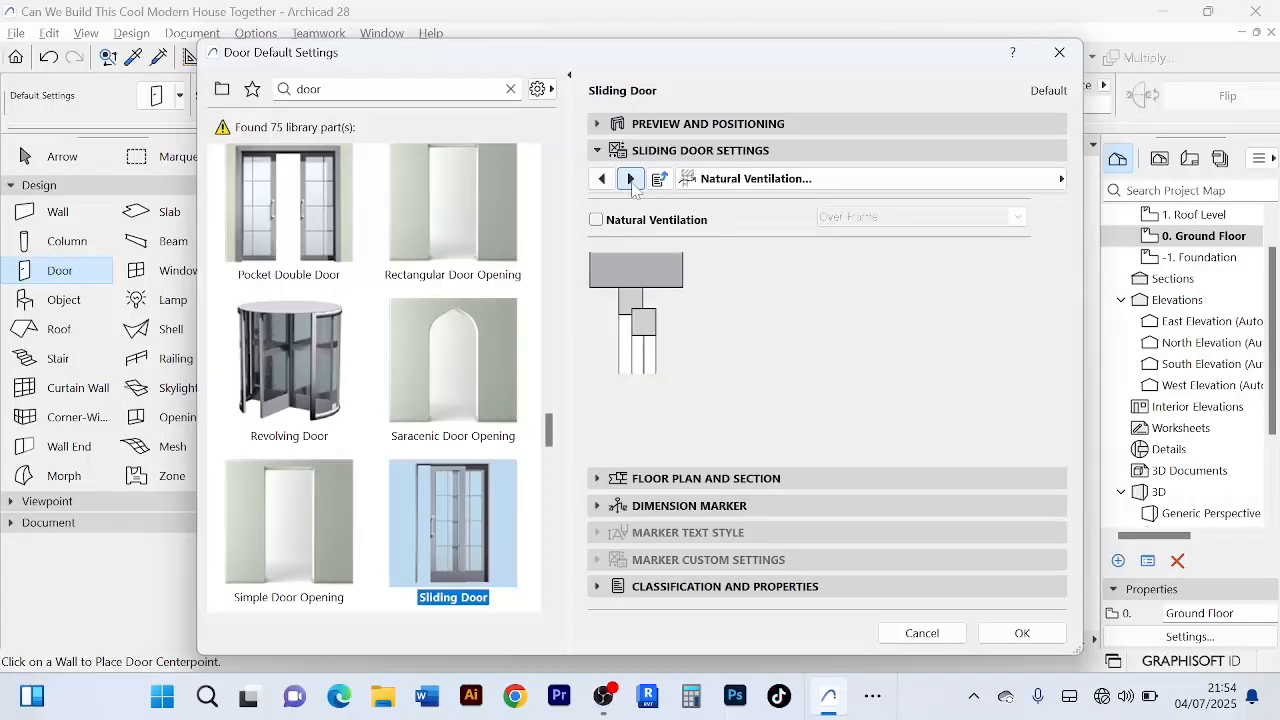
pyautogui.click(630, 178)
pyautogui.click(630, 178)
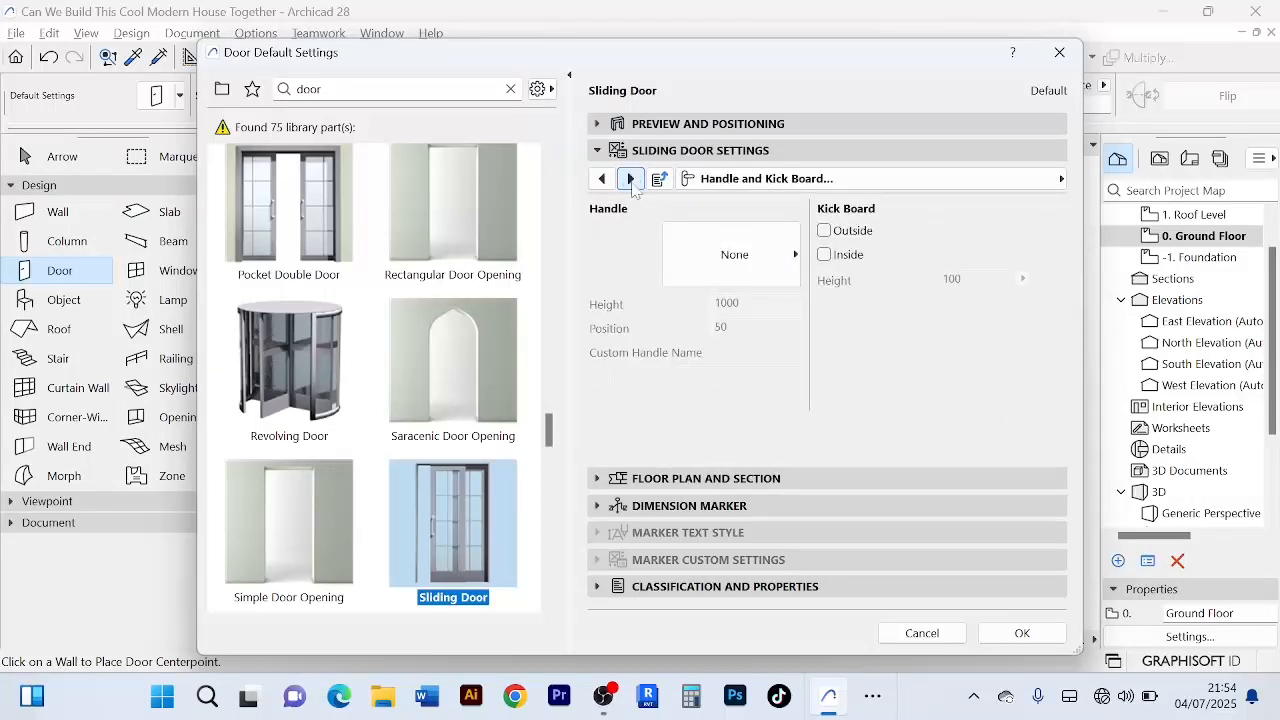
pyautogui.click(630, 178)
pyautogui.click(630, 178)
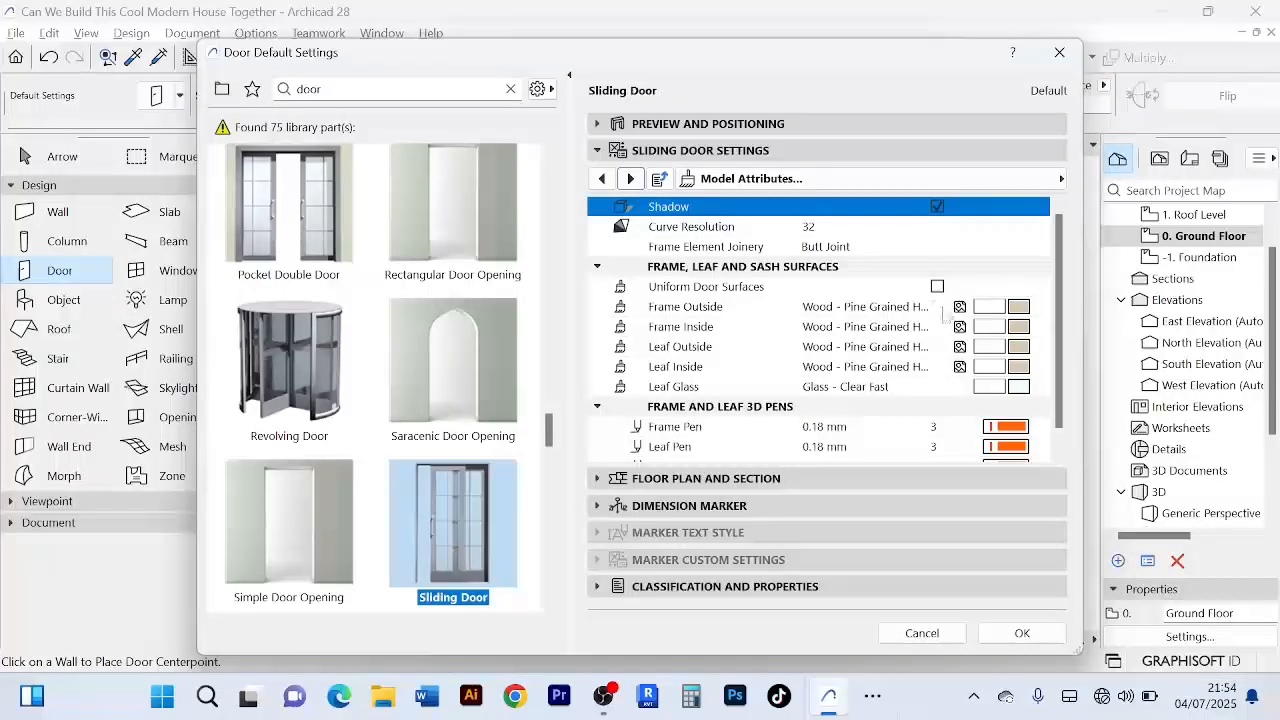
pyautogui.click(988, 307)
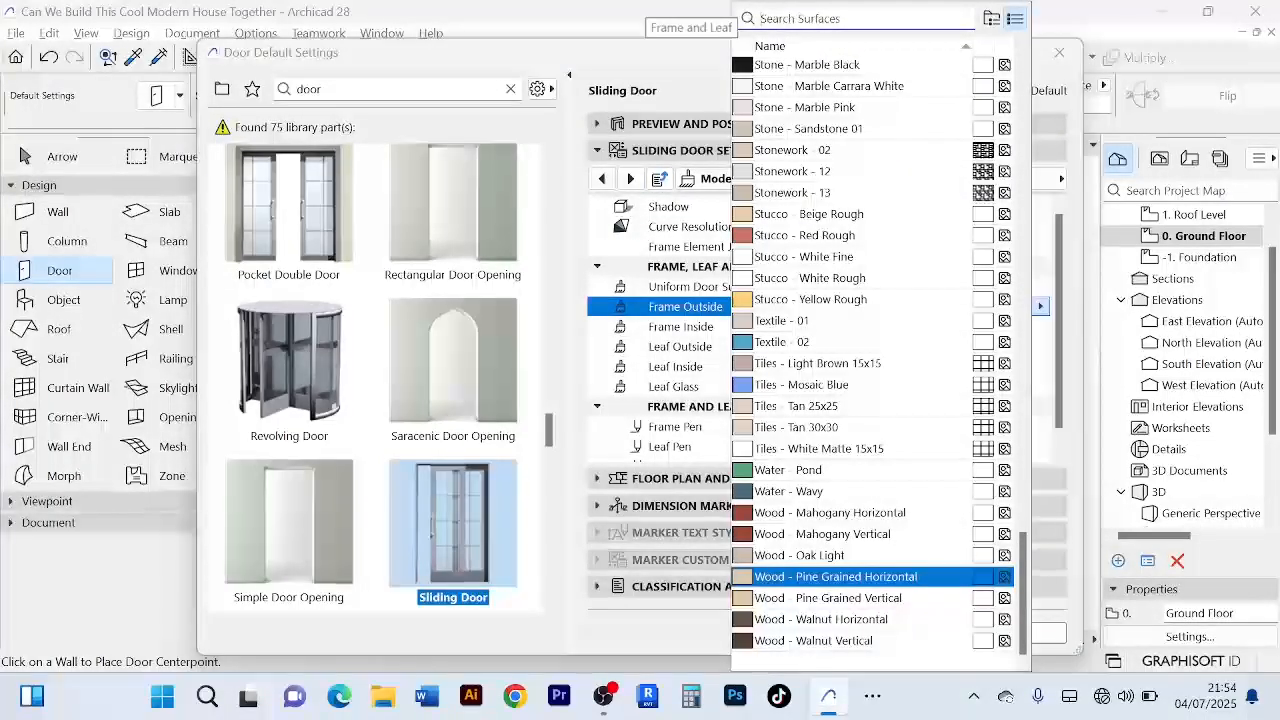
pyautogui.write('glass')
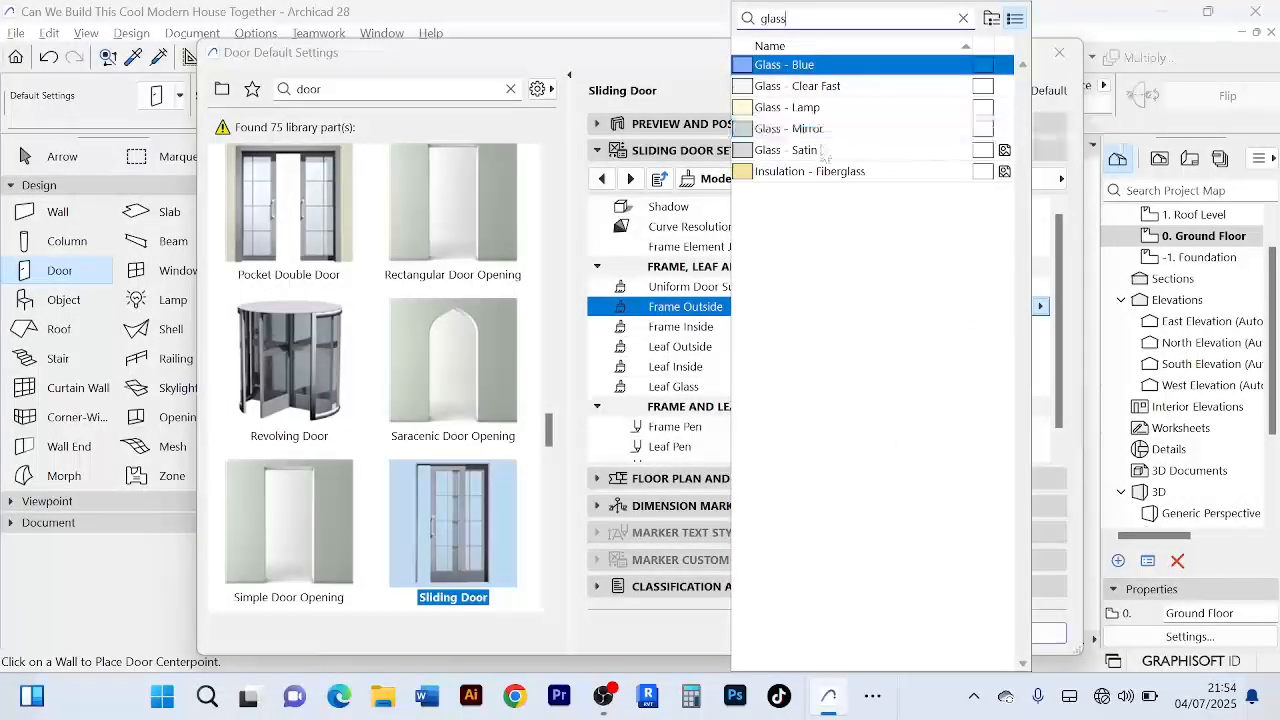
pyautogui.click(838, 68)
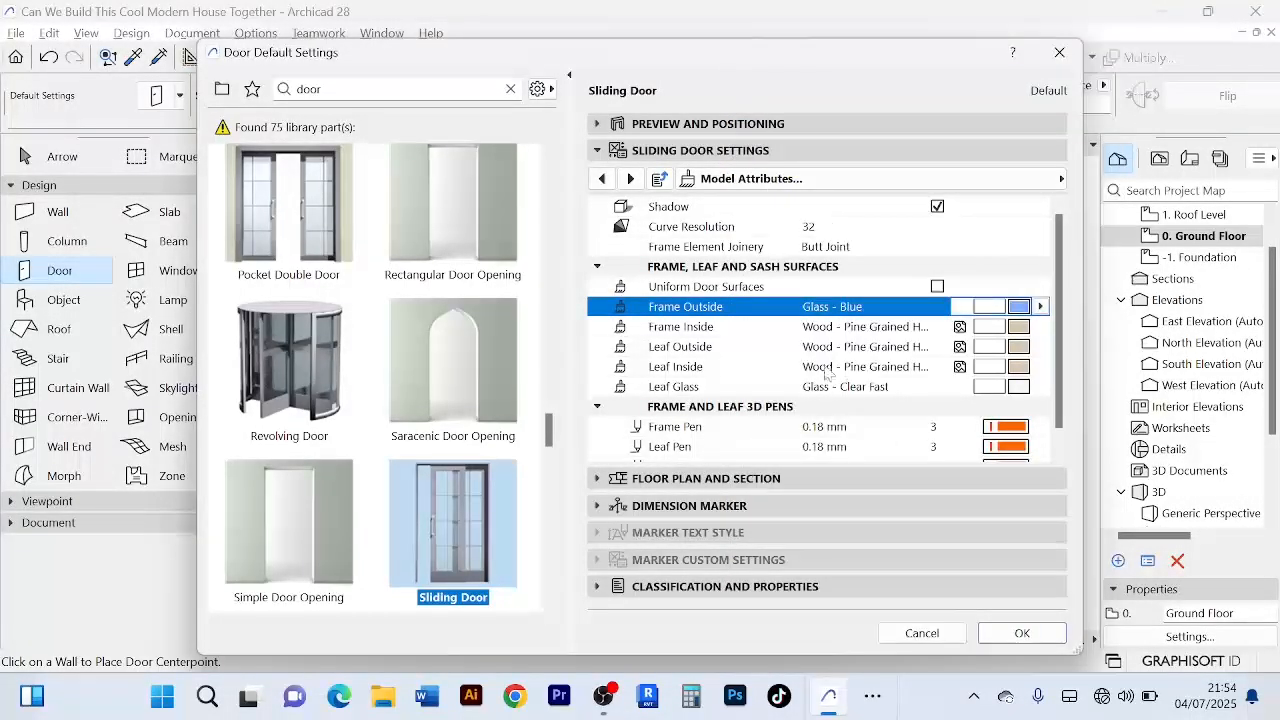
pyautogui.click(937, 286)
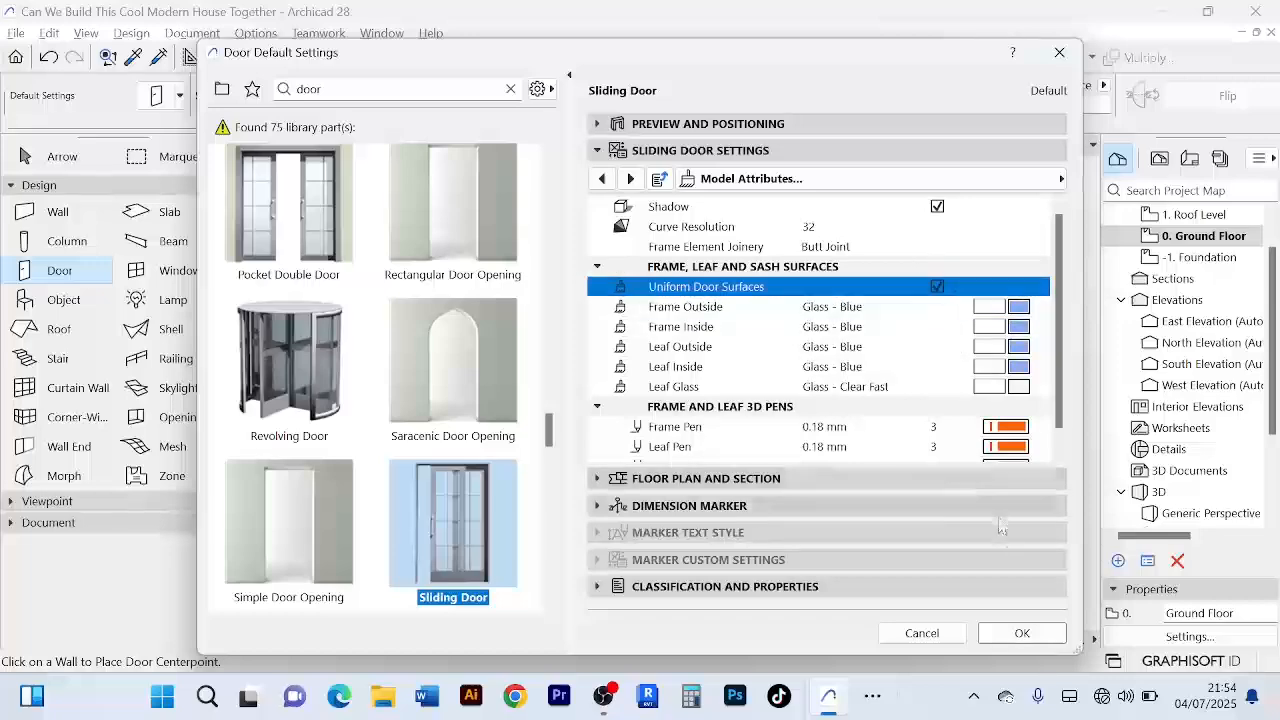
pyautogui.click(1030, 634)
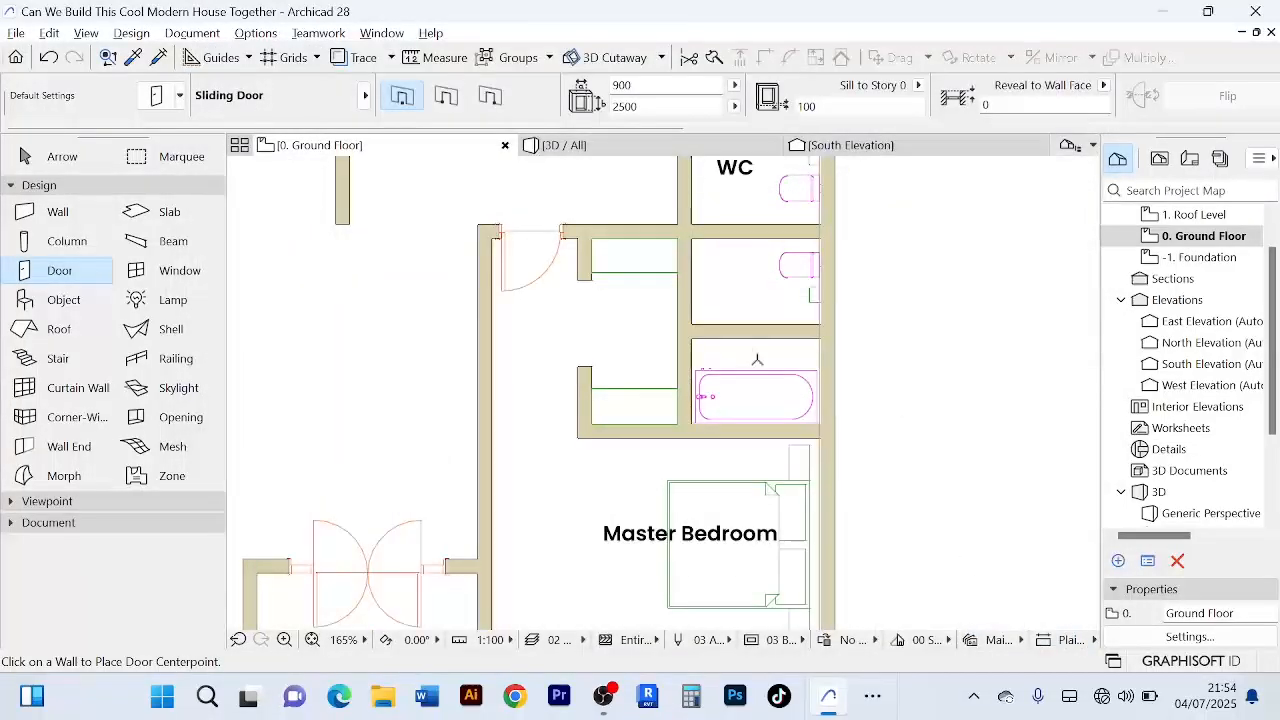
# - Place a 900 mm sliding door in the wall between the master closet and the toilet room, oriented toward the toilet room
pyautogui.scroll(3, 678, 297)
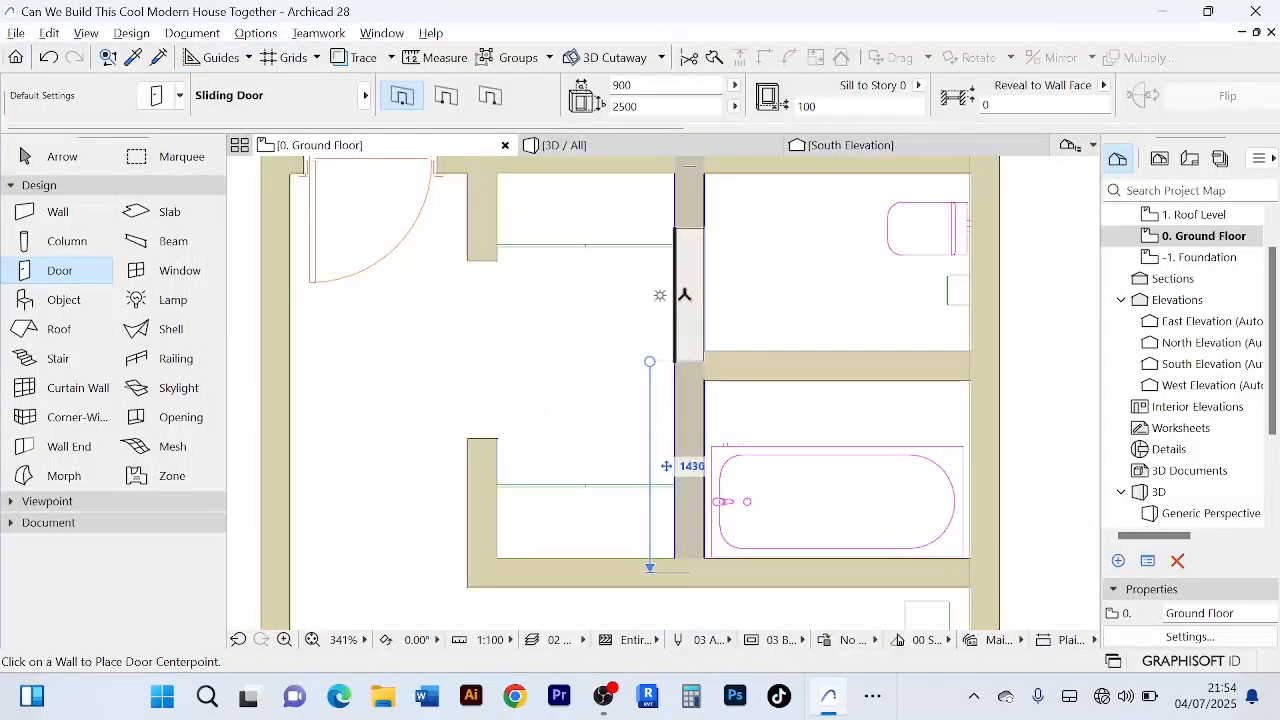
pyautogui.click(687, 274)
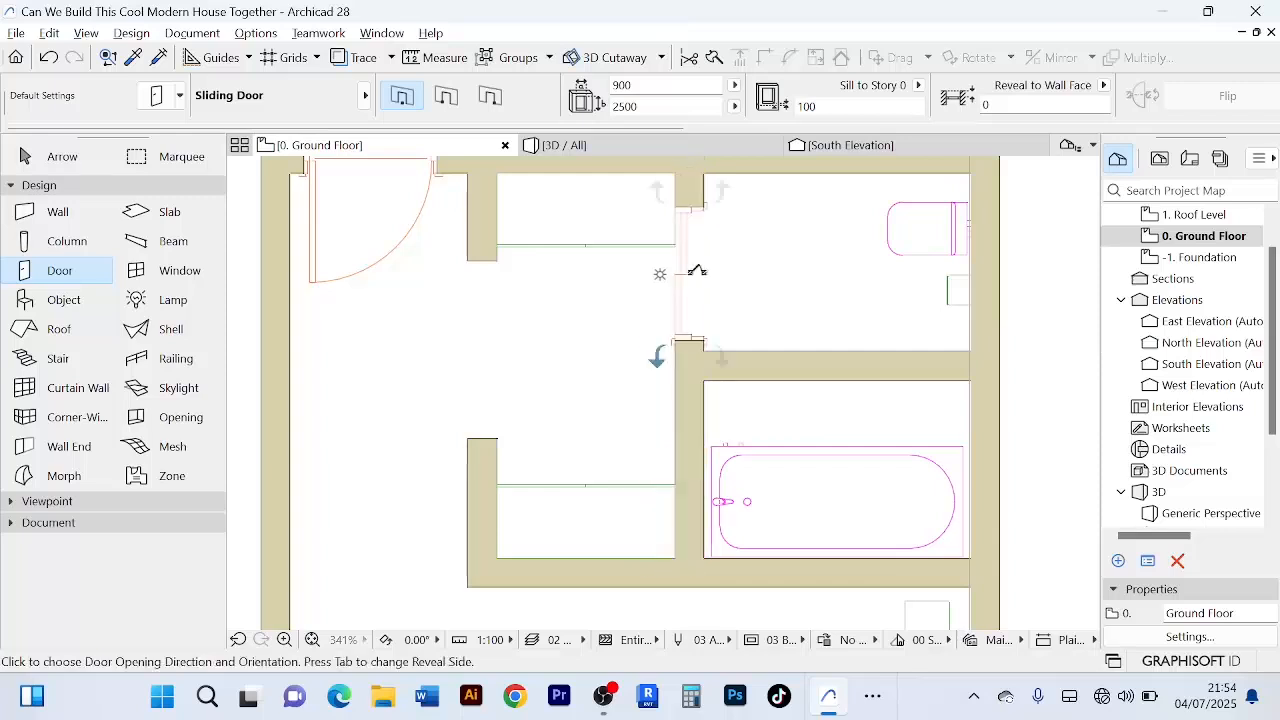
pyautogui.click(739, 260)
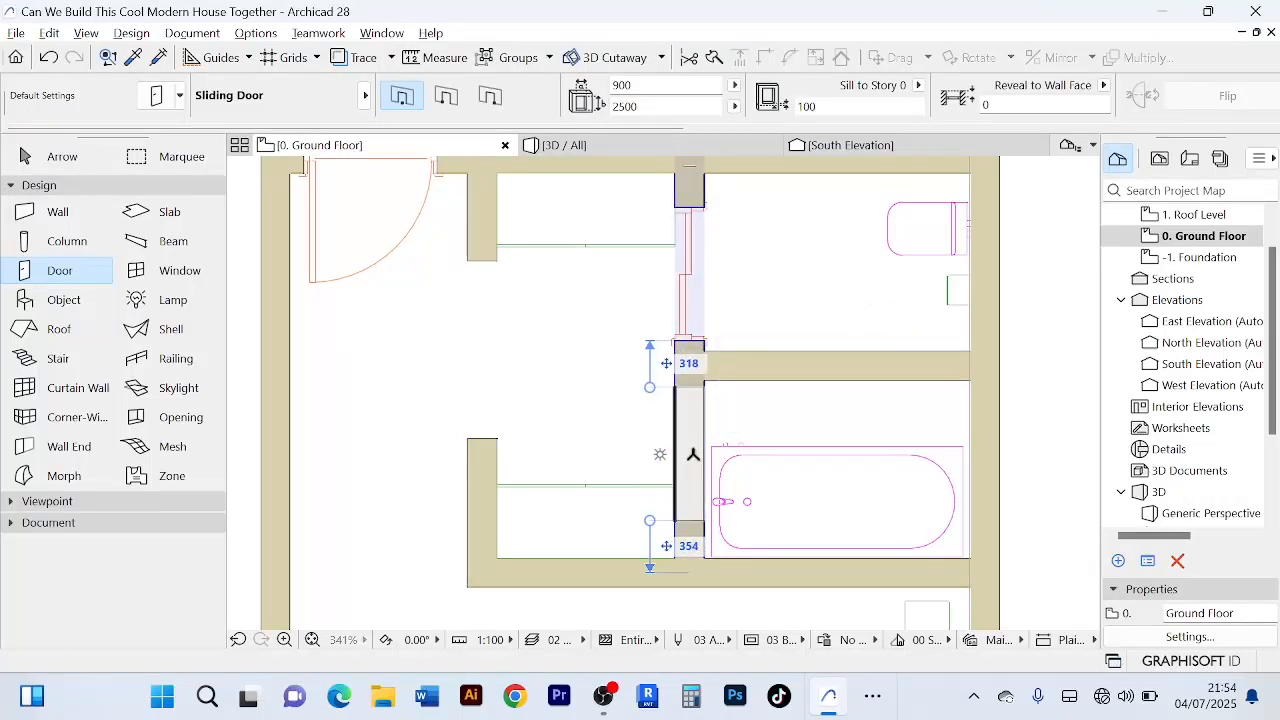
# - Place a 900 mm sliding door in the wall between the master closet and the bathtub room, oriented toward the closet
pyautogui.click(694, 454)
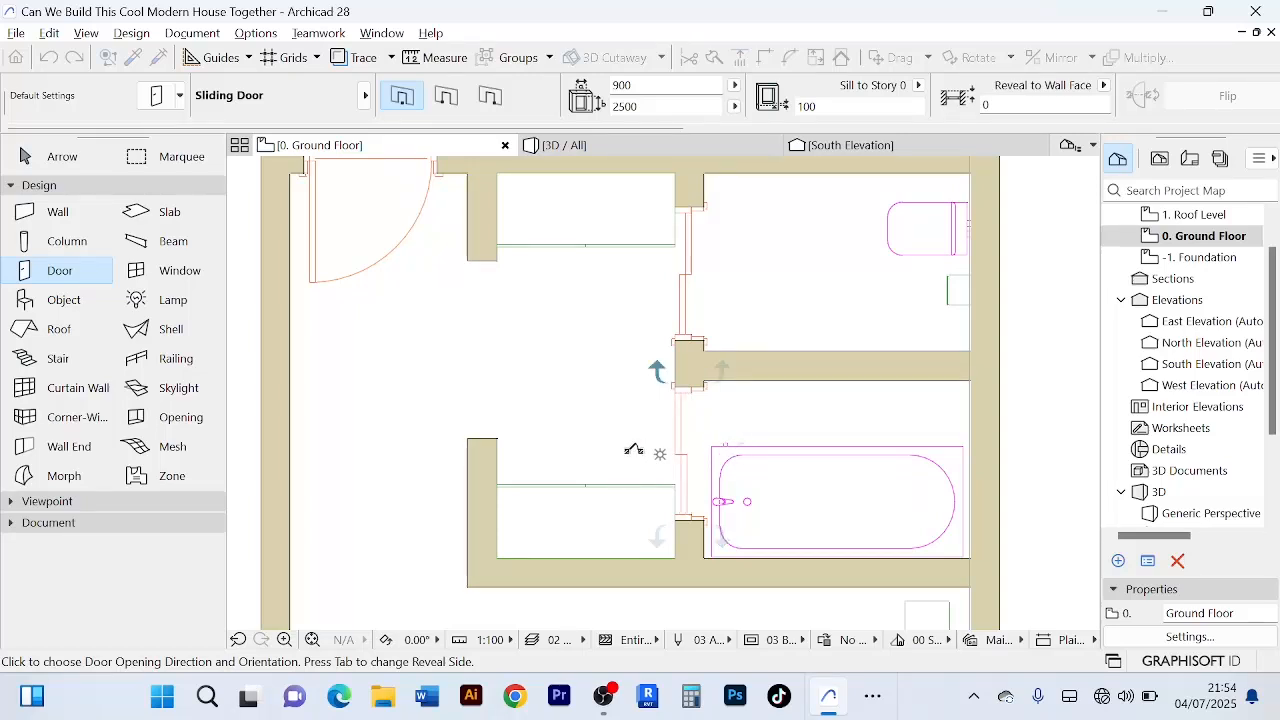
pyautogui.click(634, 450)
pyautogui.click(62, 157)
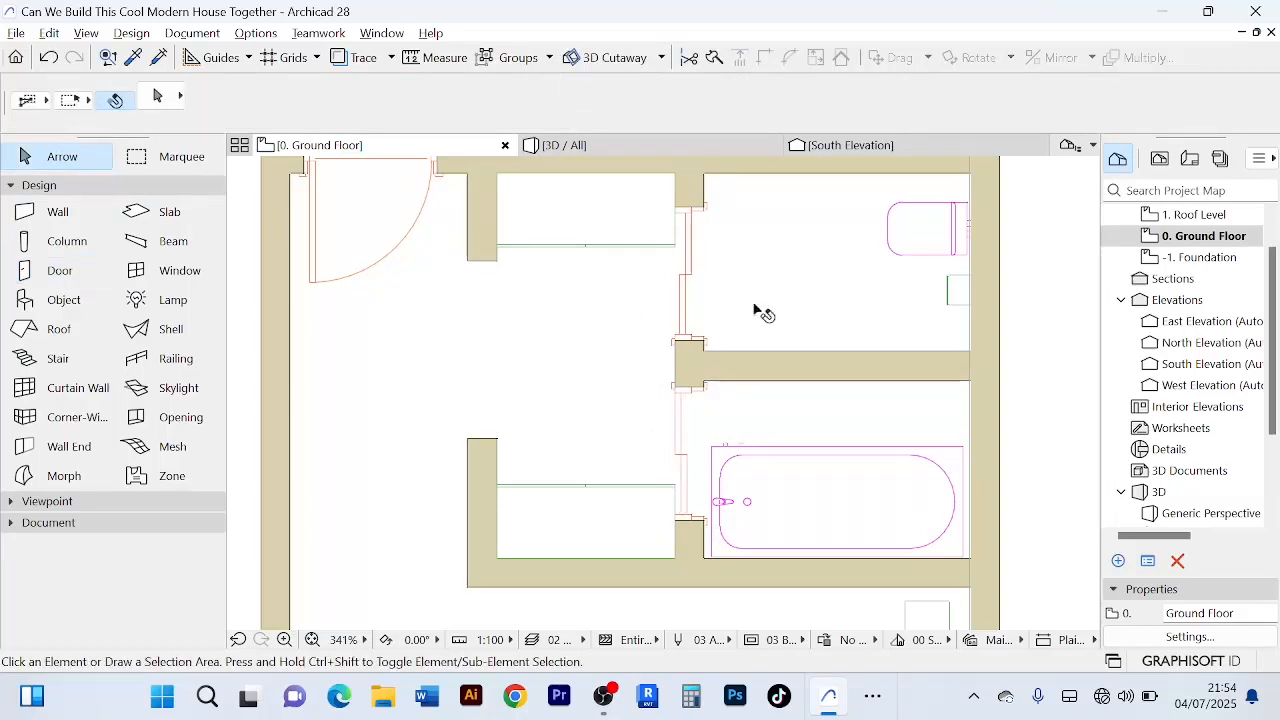
# - Delete the sliding door between the master closet and the toilet room
pyautogui.click(692, 332)
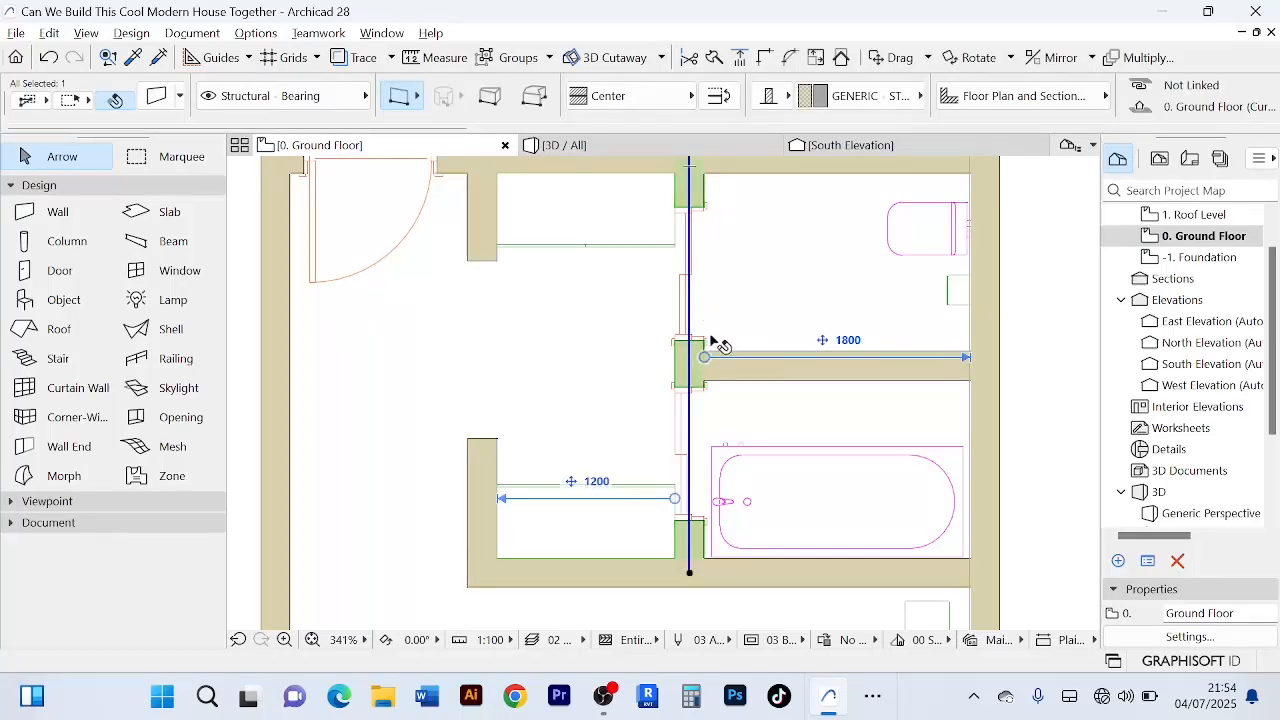
pyautogui.click(709, 342)
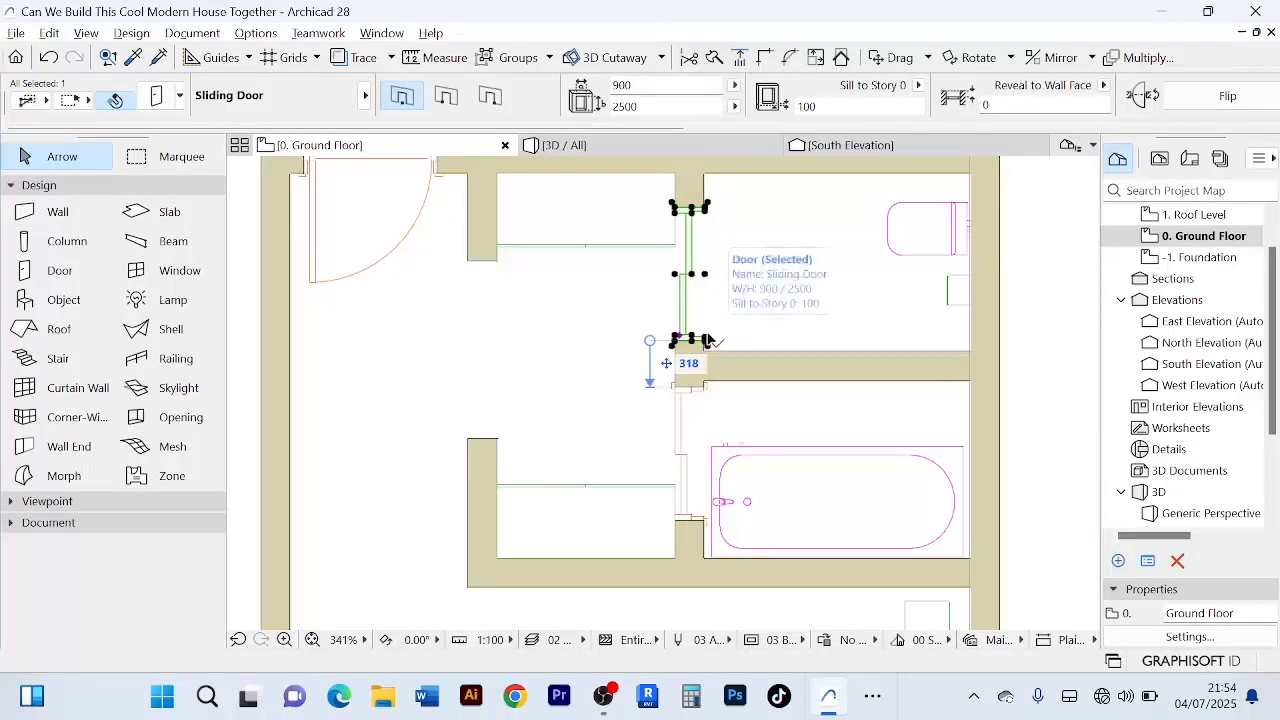
pyautogui.press('Delete')
# - Place a sliding door with the same default settings between the closet and the toilet room, oriented toward the closet
pyautogui.doubleClick(44, 278)
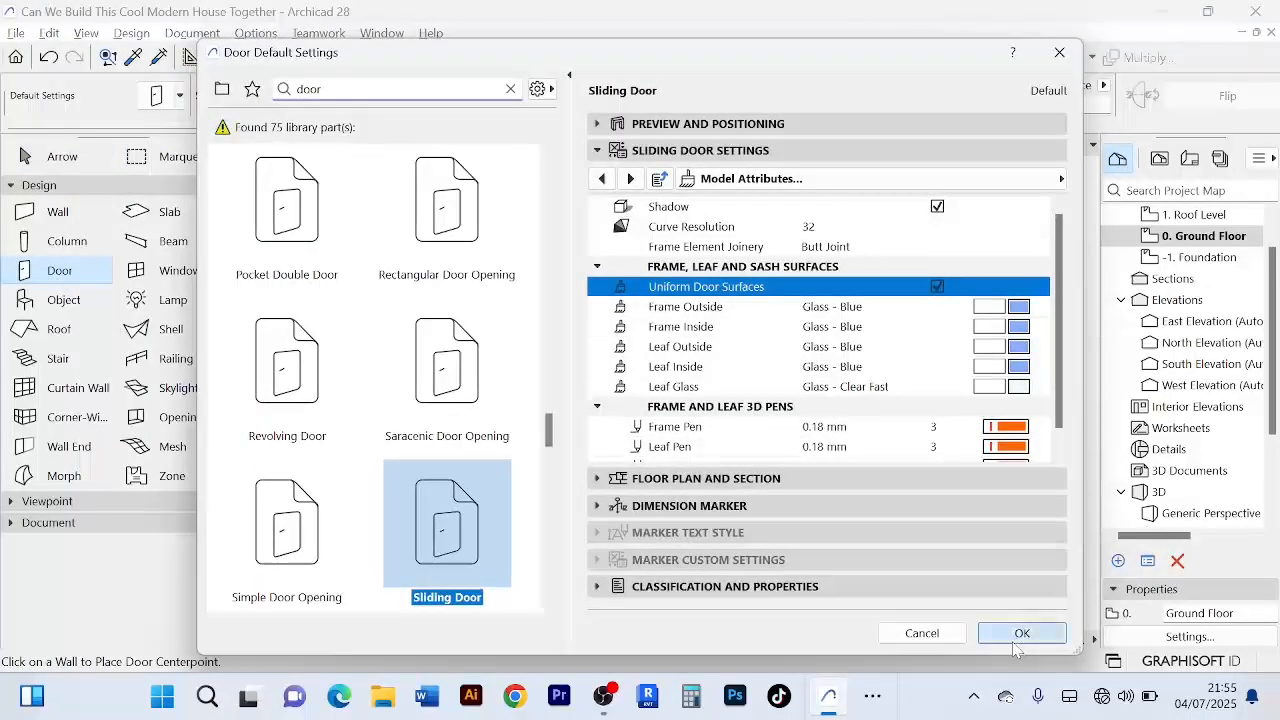
pyautogui.click(1020, 633)
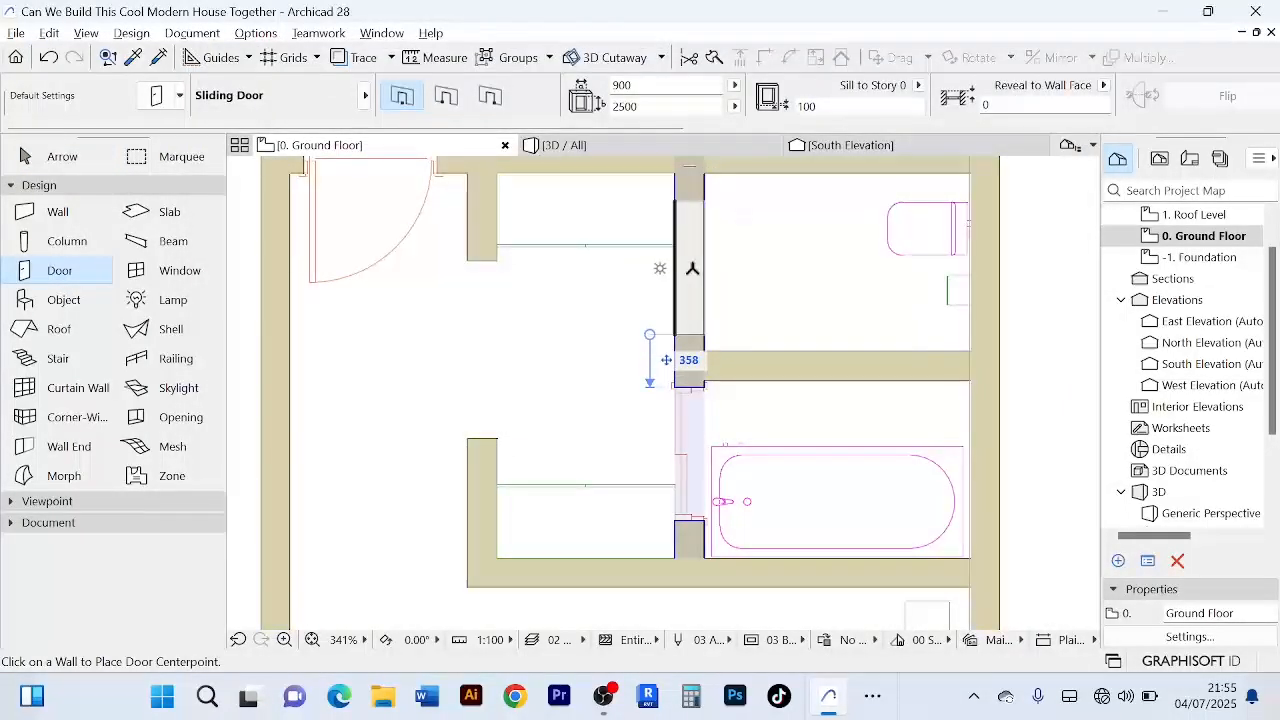
pyautogui.click(690, 268)
pyautogui.click(640, 246)
pyautogui.scroll(-4, 645, 248)
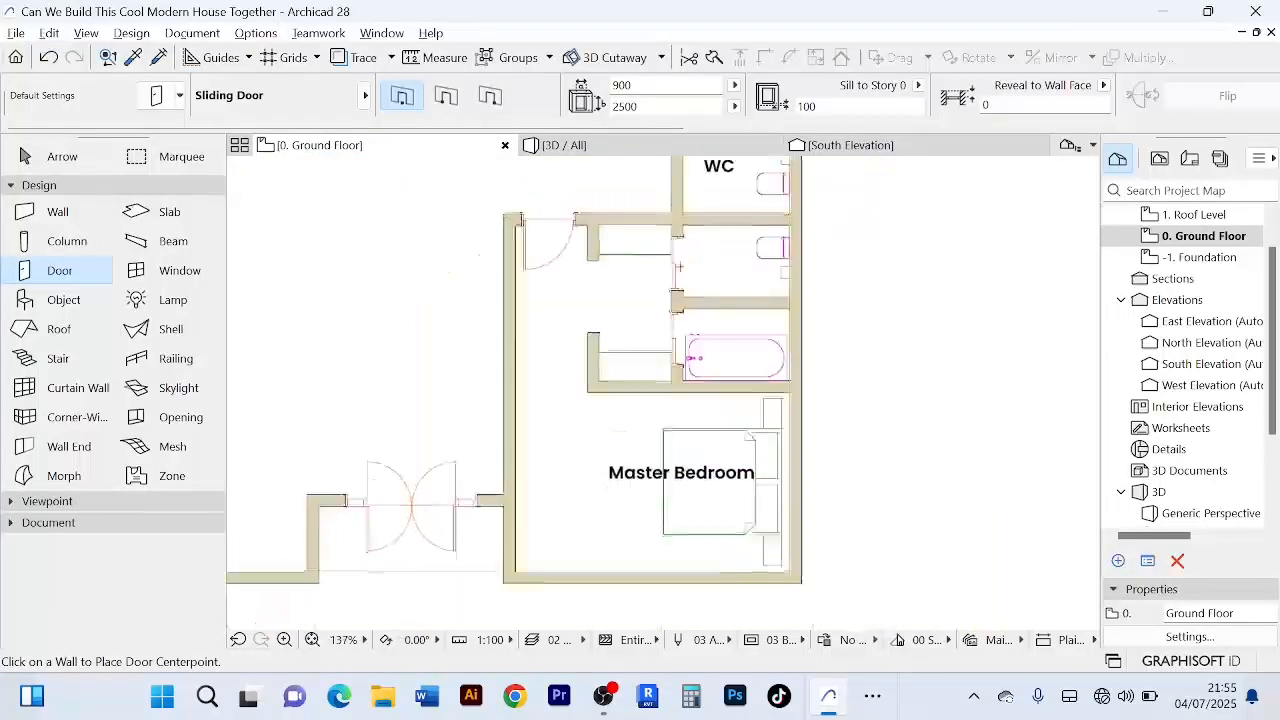
pyautogui.click(55, 158)
# - Shorten the closet's upper wardrobe at its bathroom end, leaving a gap of about 143 mm to the sliding-door wall
pyautogui.scroll(3, 623, 251)
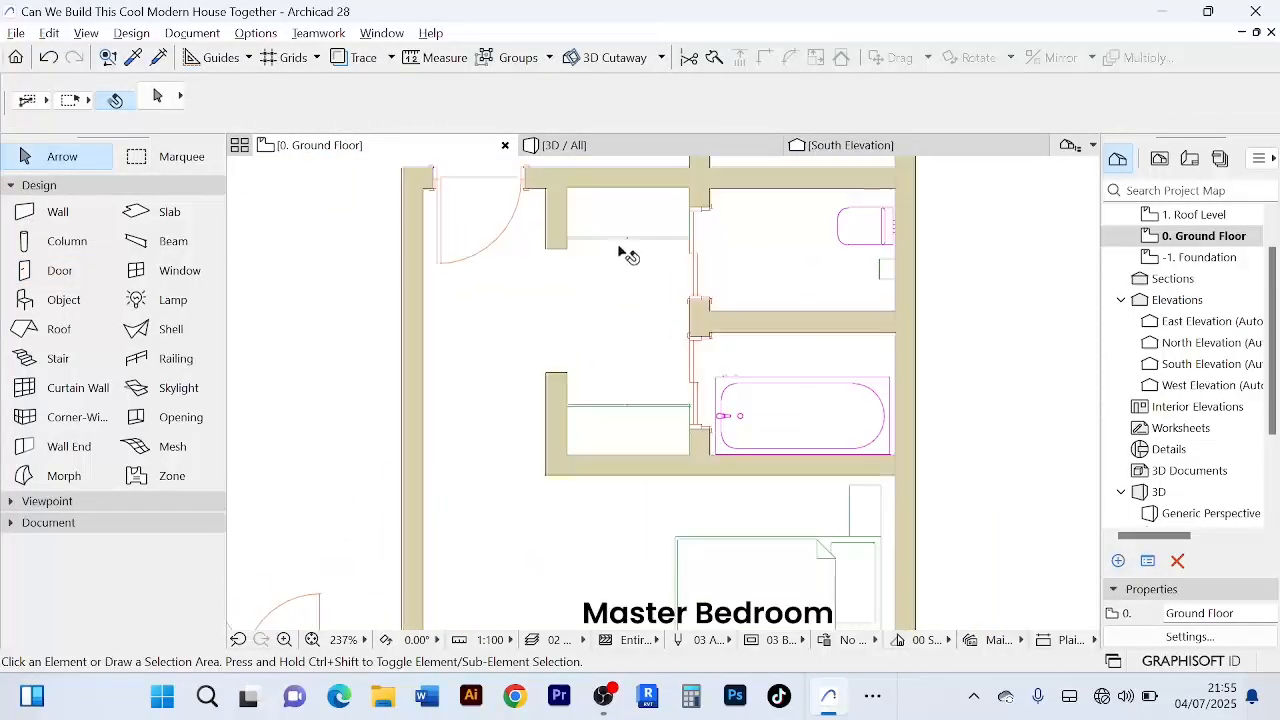
pyautogui.scroll(-2, 625, 251)
pyautogui.scroll(4, 650, 245)
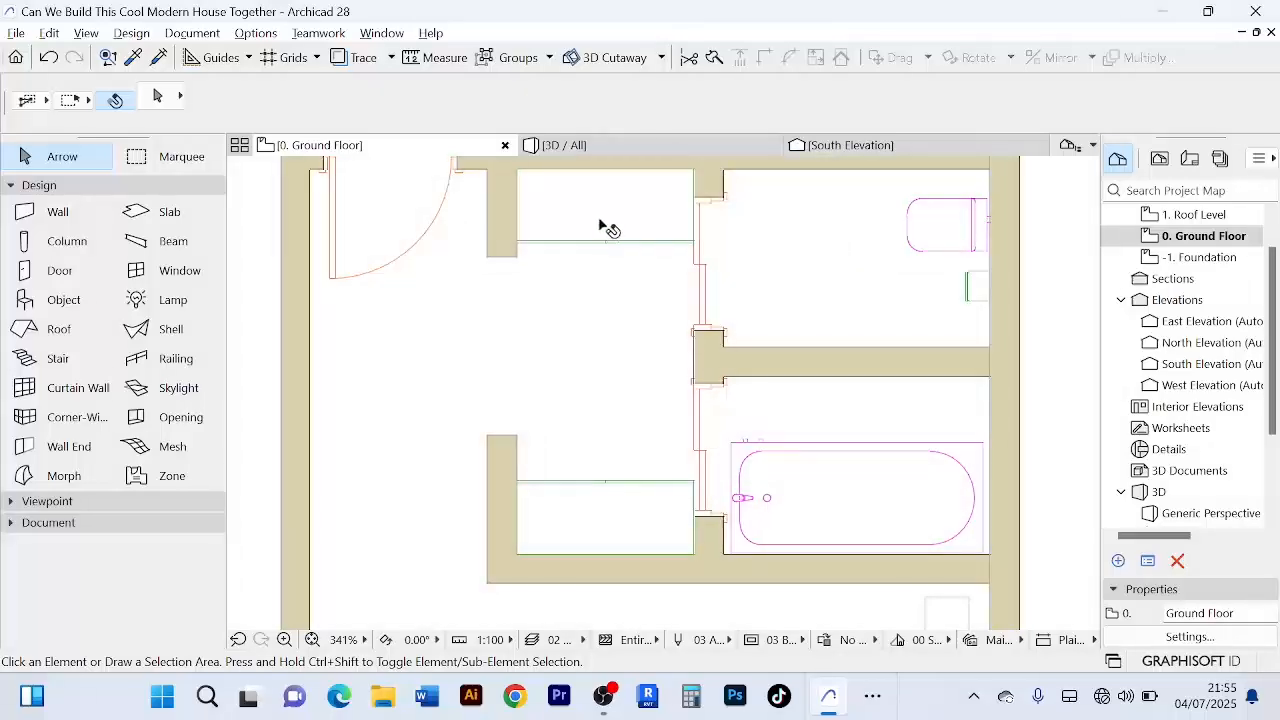
pyautogui.click(608, 229)
pyautogui.scroll(4, 657, 234)
pyautogui.scroll(-3, 671, 223)
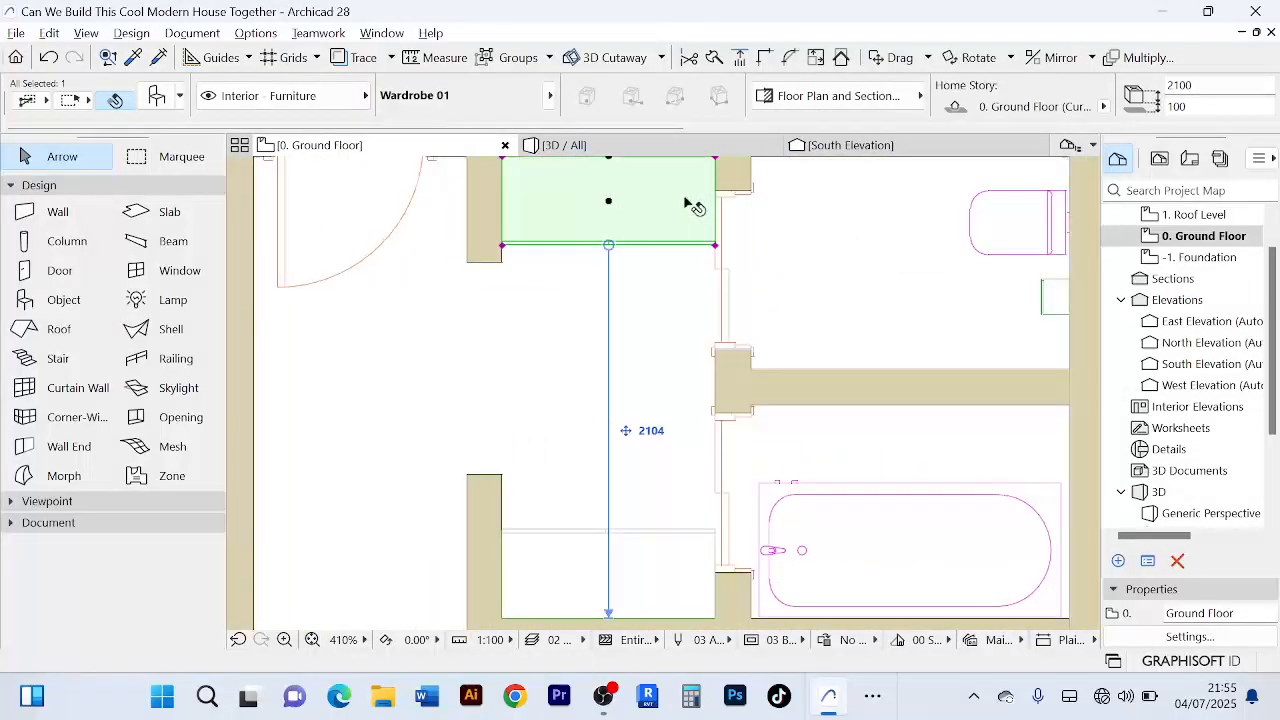
pyautogui.moveTo(685, 203); pyautogui.dragTo(586, 331, button='middle')
pyautogui.scroll(5, 617, 292)
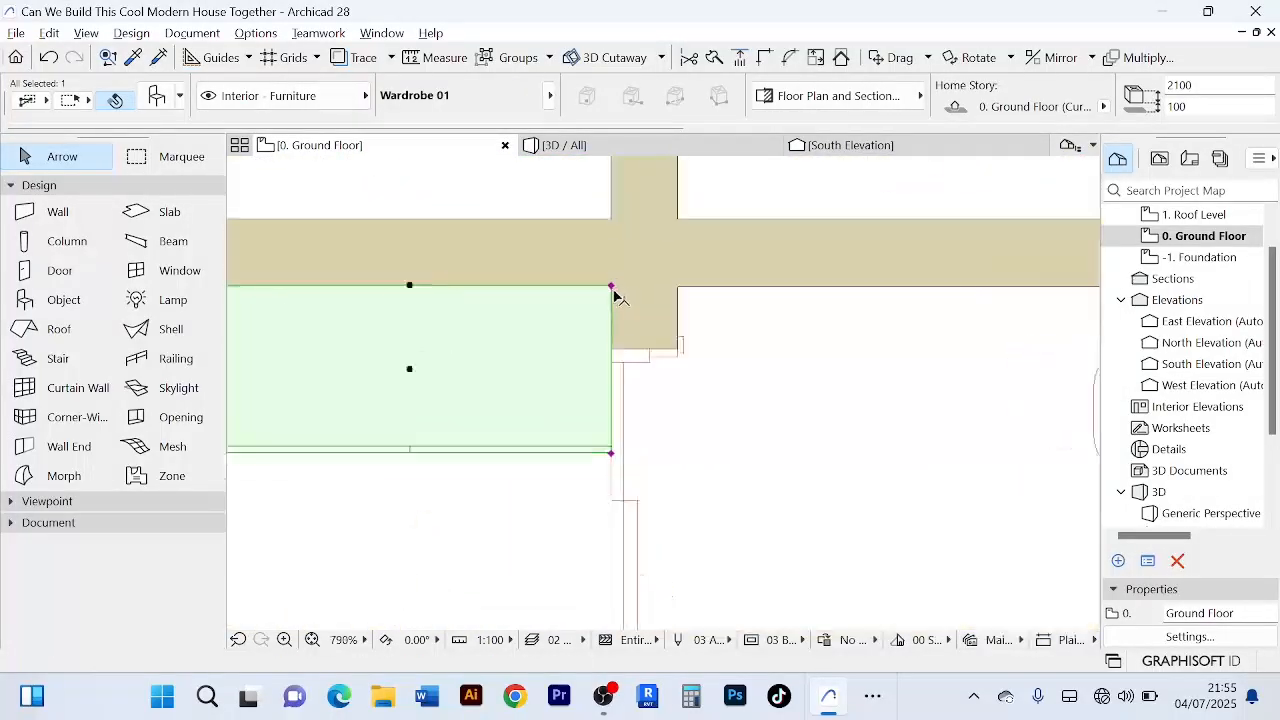
pyautogui.click(611, 285)
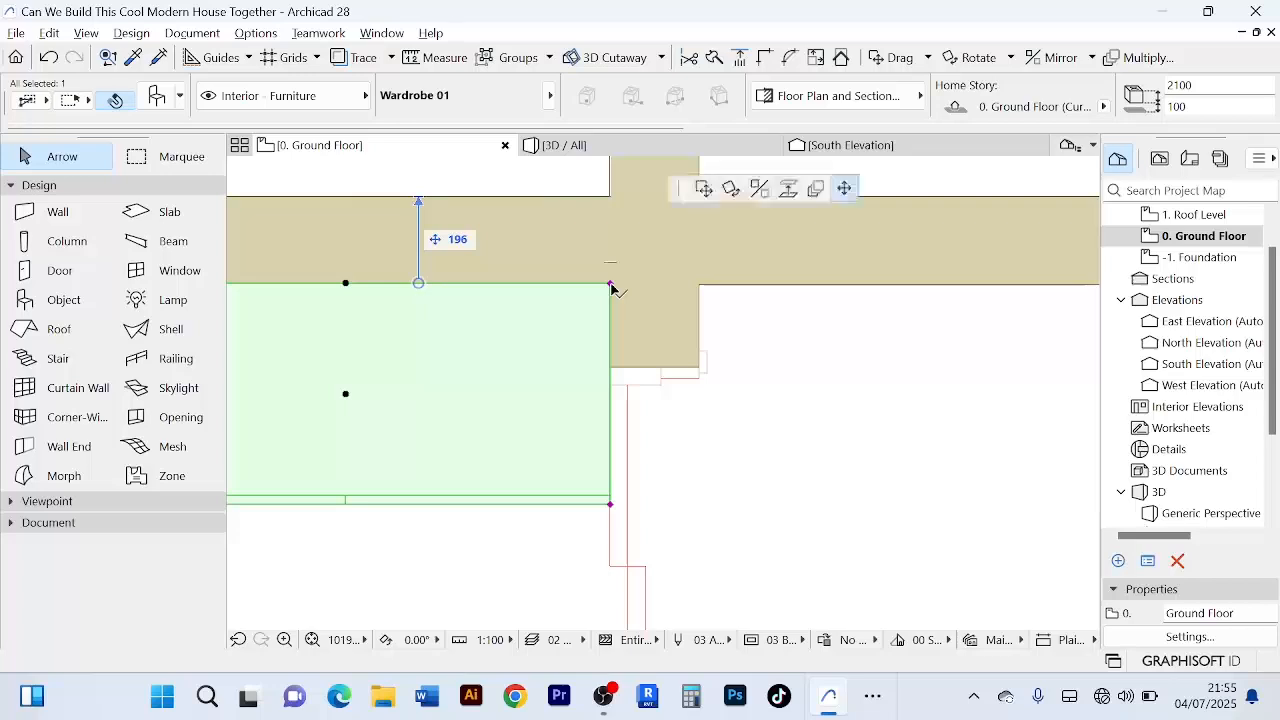
pyautogui.click(537, 277)
pyautogui.scroll(-4, 614, 280)
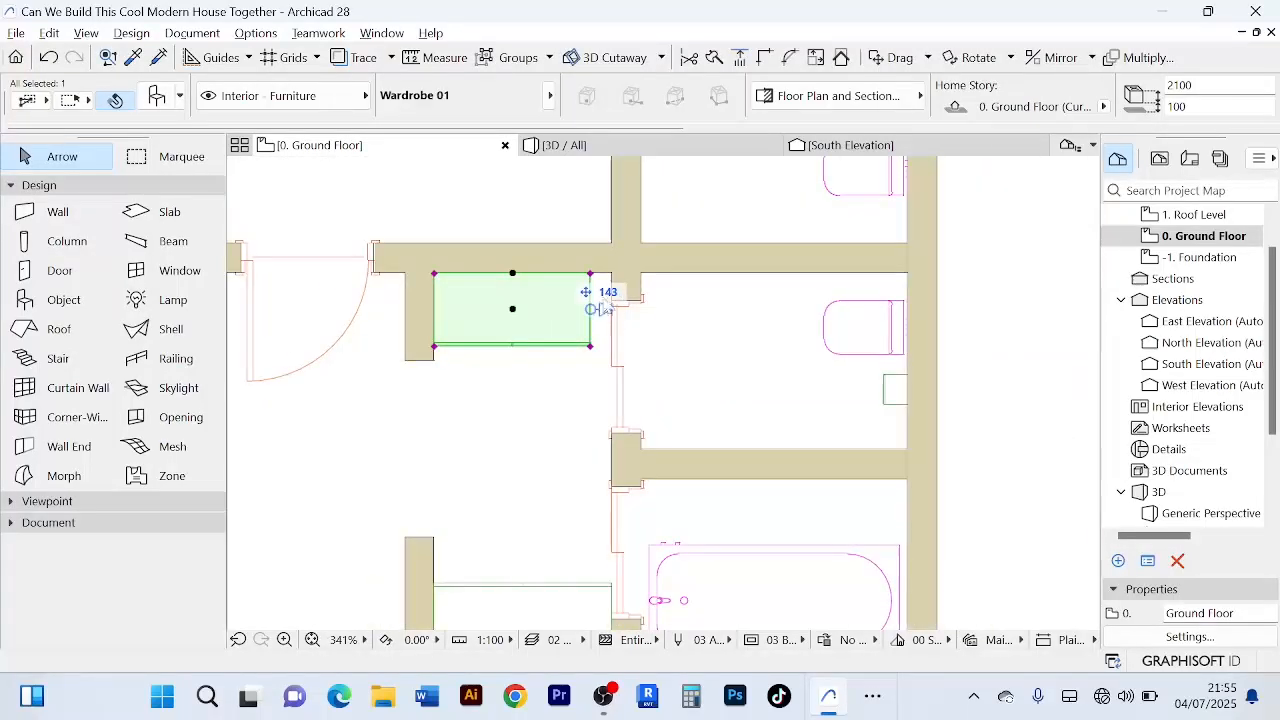
# - Set the gap between the upper wardrobe and the sliding-door wall to 200 mm
pyautogui.scroll(3, 614, 292)
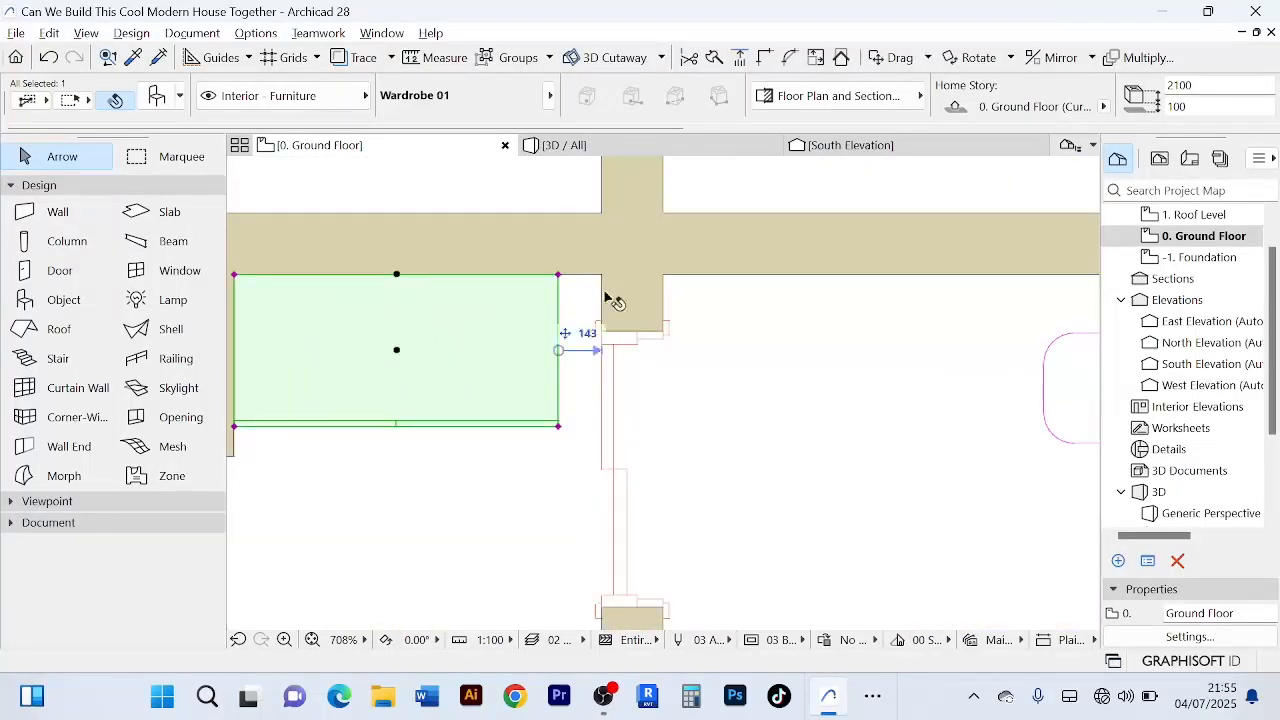
pyautogui.click(588, 334)
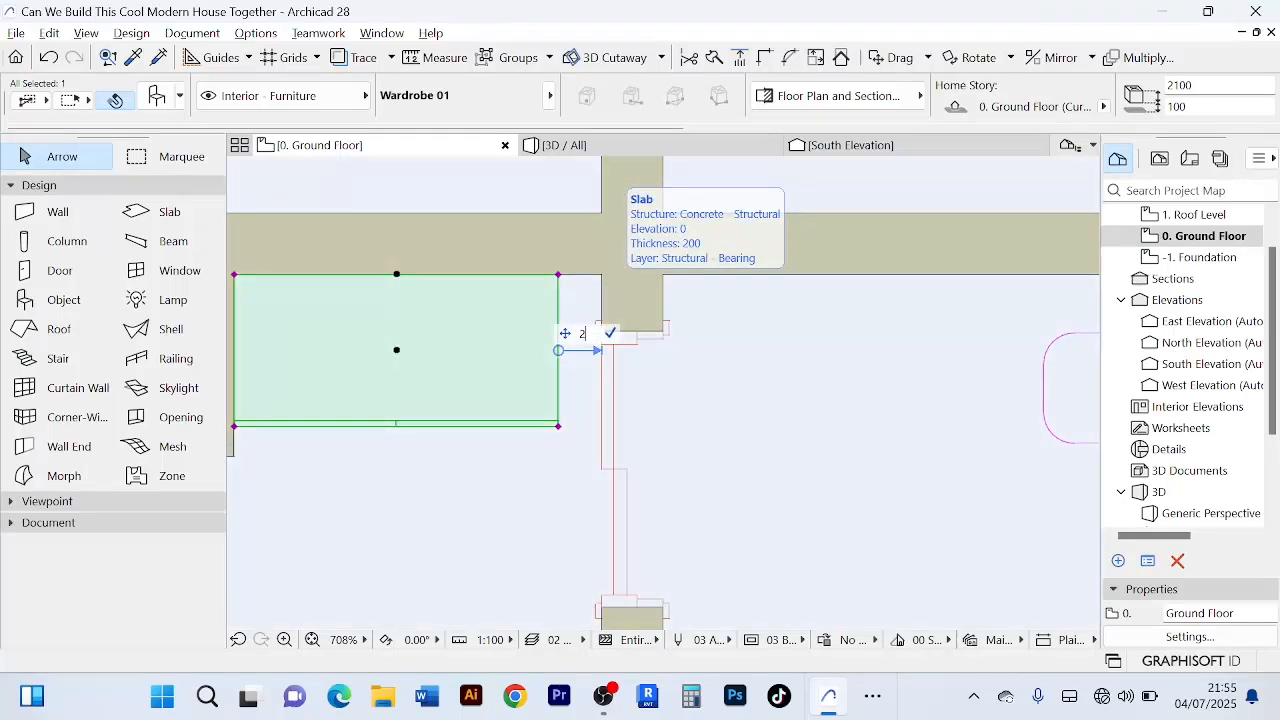
pyautogui.write('200')
pyautogui.press('Return')
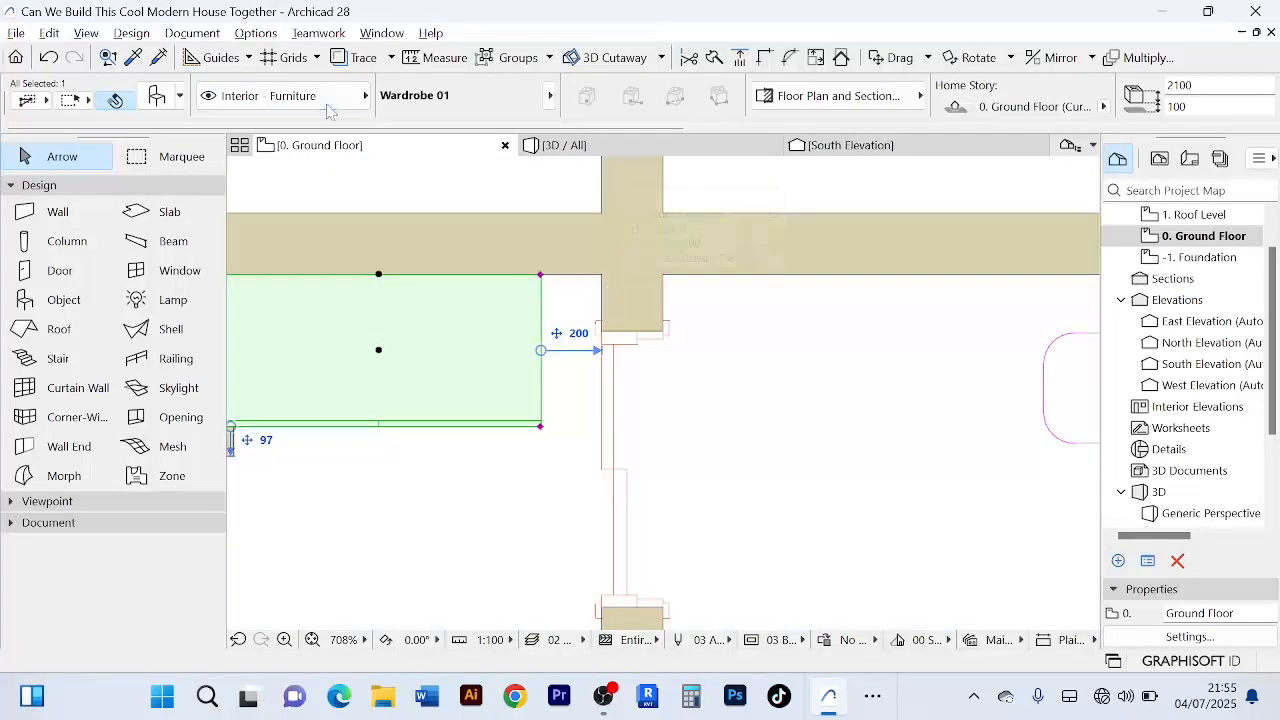
pyautogui.scroll(-4, 443, 360)
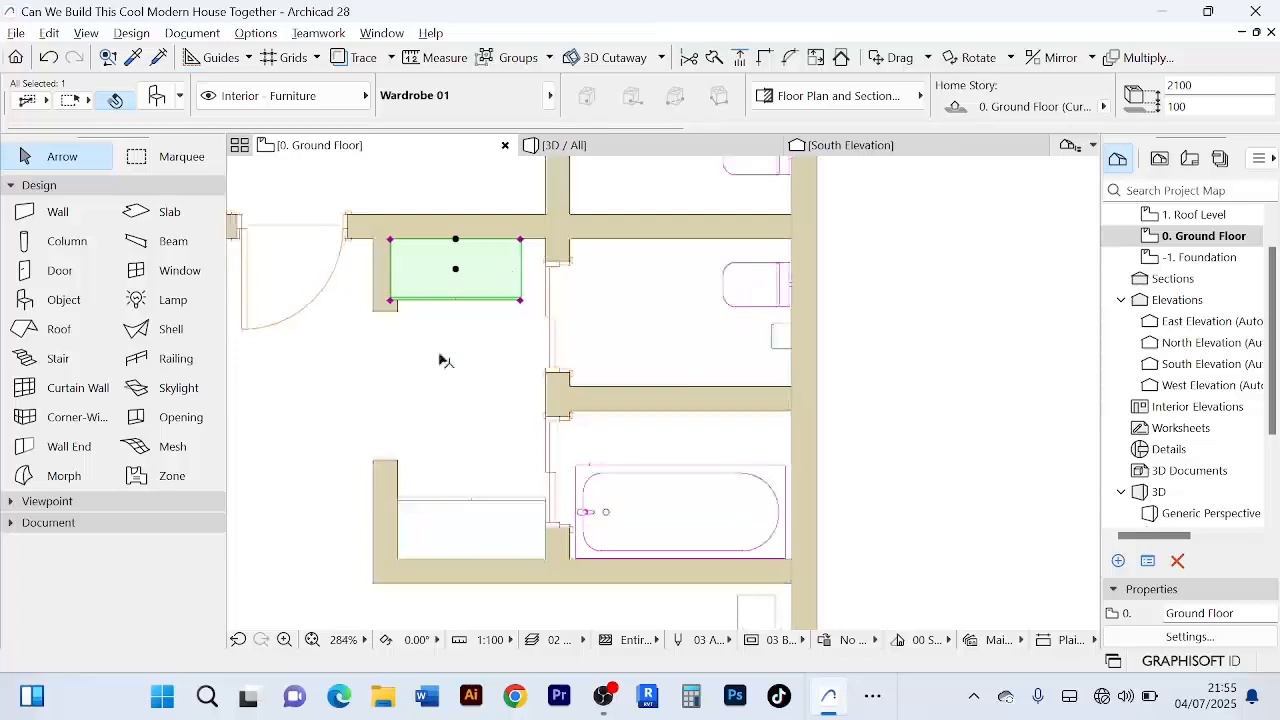
# - Shorten the closet's lower wardrobe at its bathroom end and set its gap to the sliding-door wall to 200 mm
pyautogui.click(483, 546)
pyautogui.scroll(3, 500, 543)
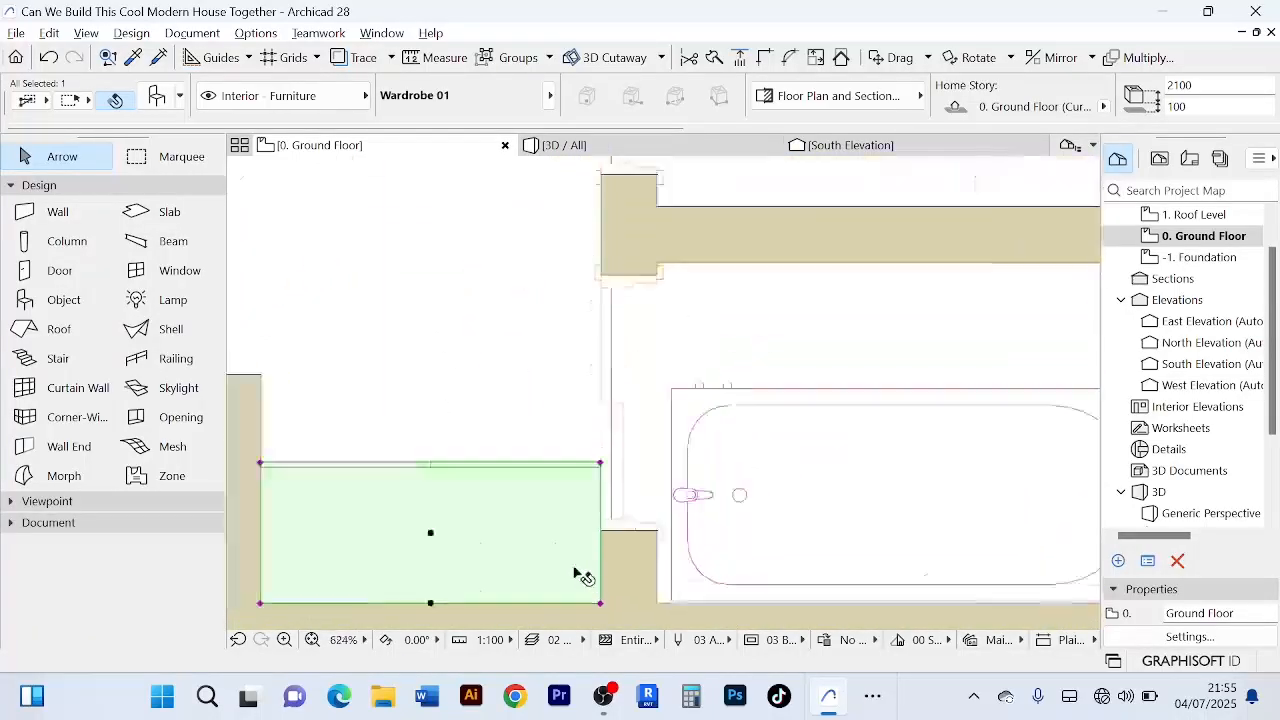
pyautogui.scroll(-2, 585, 577)
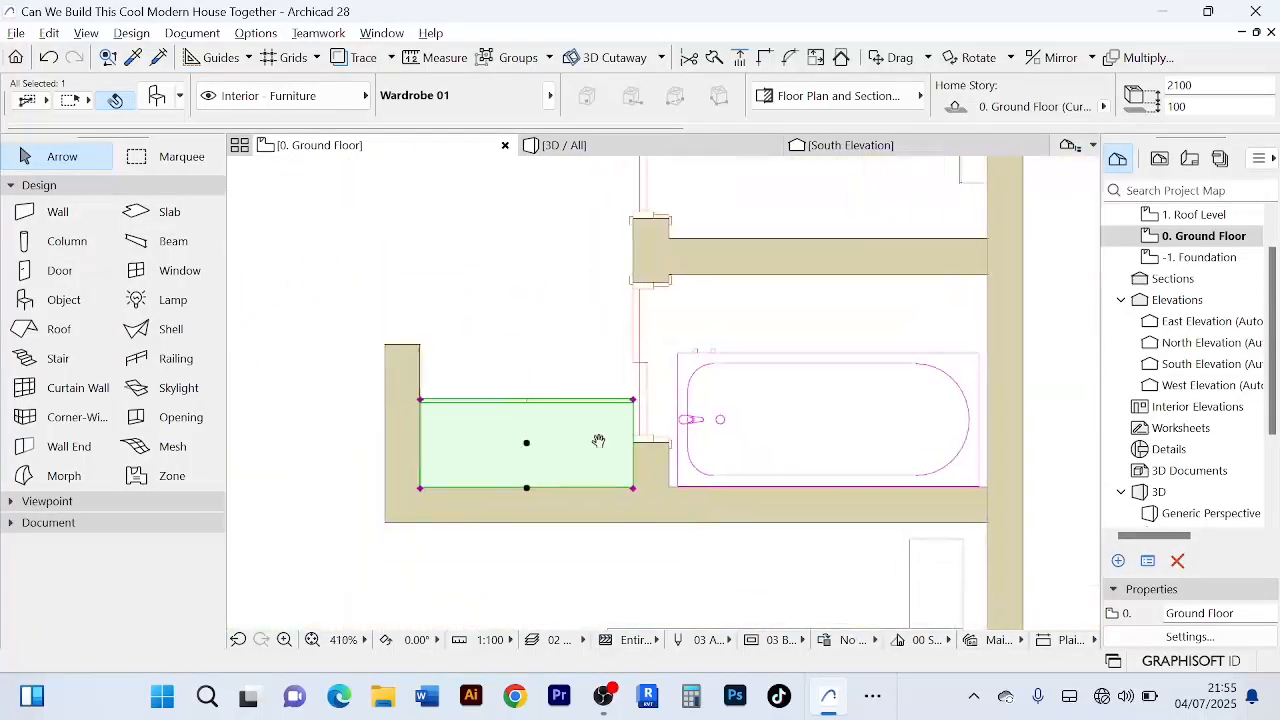
pyautogui.click(633, 488)
pyautogui.click(602, 487)
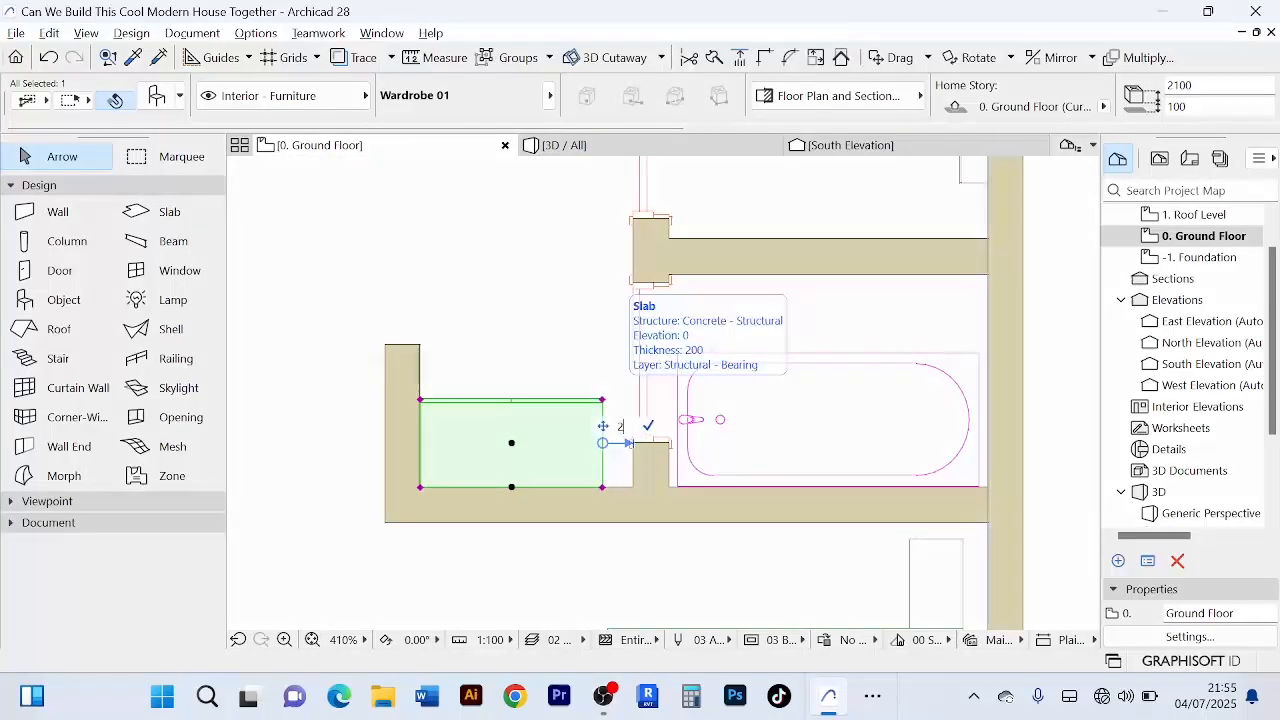
pyautogui.write('200')
pyautogui.press('Return')
# - Move the closet's upper partition wall to 1100 mm from the wall separating the master suite from the living area
pyautogui.scroll(-3, 509, 337)
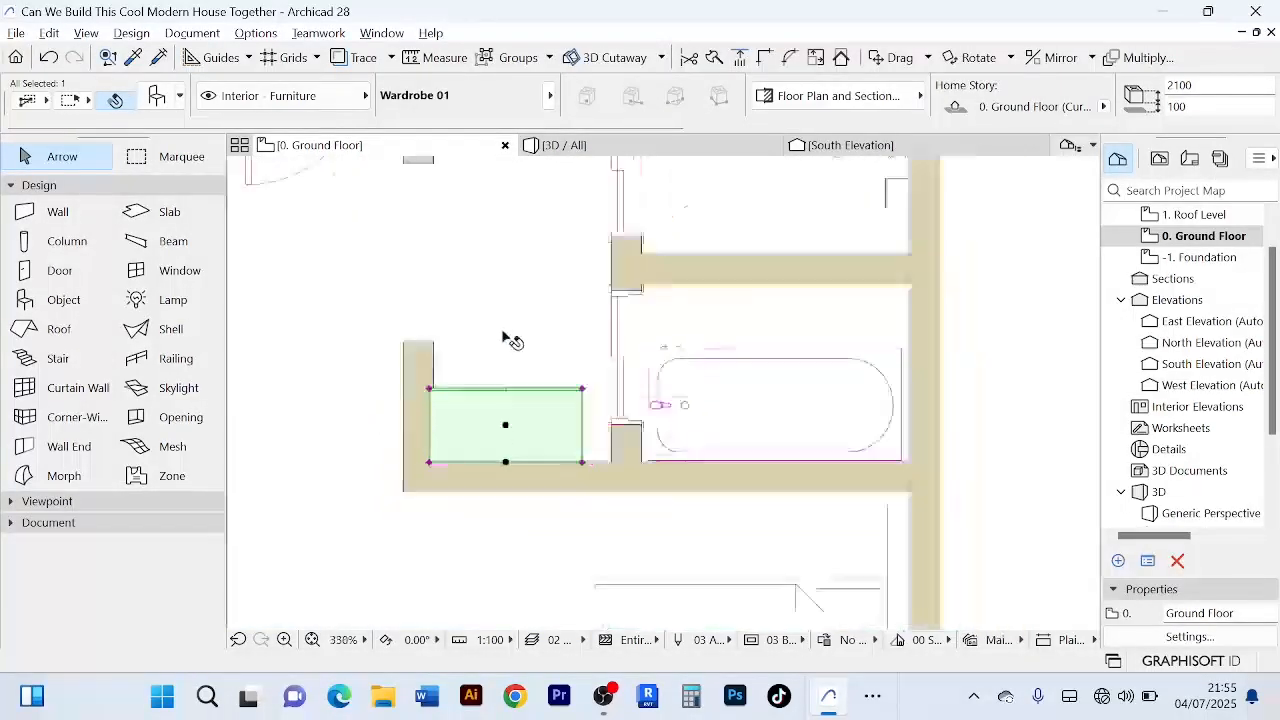
pyautogui.scroll(2, 414, 323)
pyautogui.scroll(-3, 495, 240)
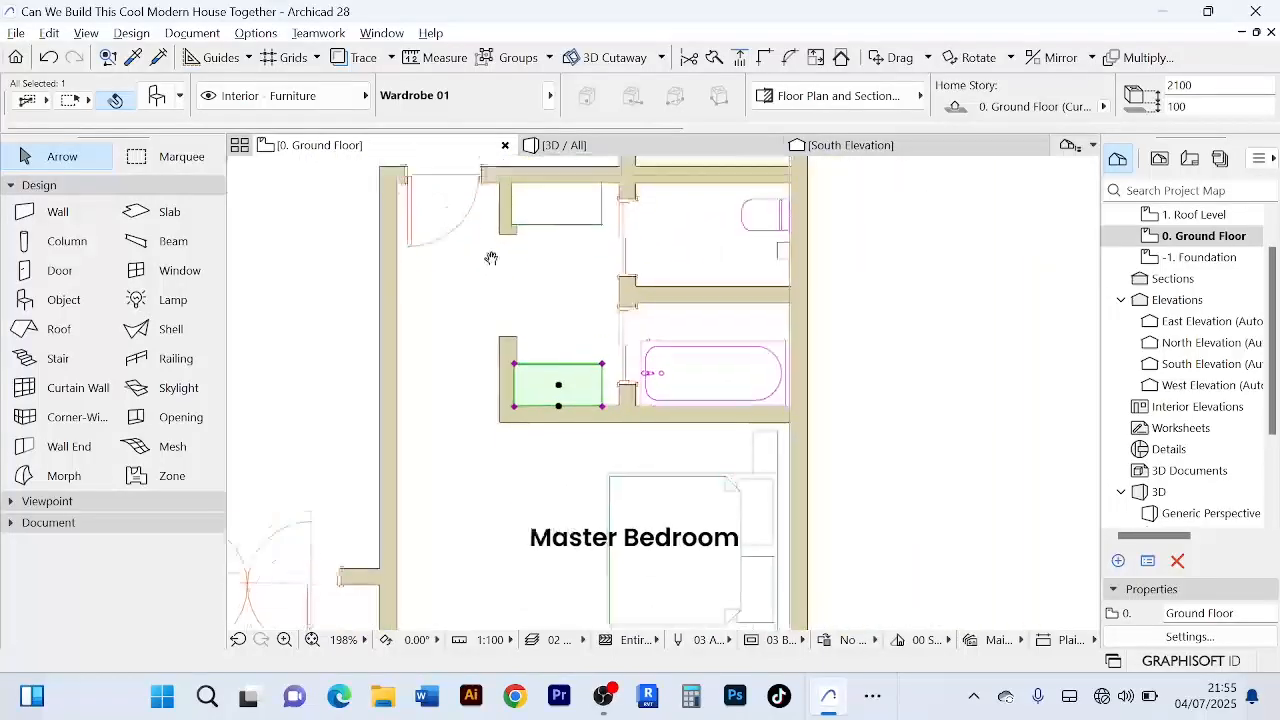
pyautogui.click(517, 263)
pyautogui.scroll(4, 516, 265)
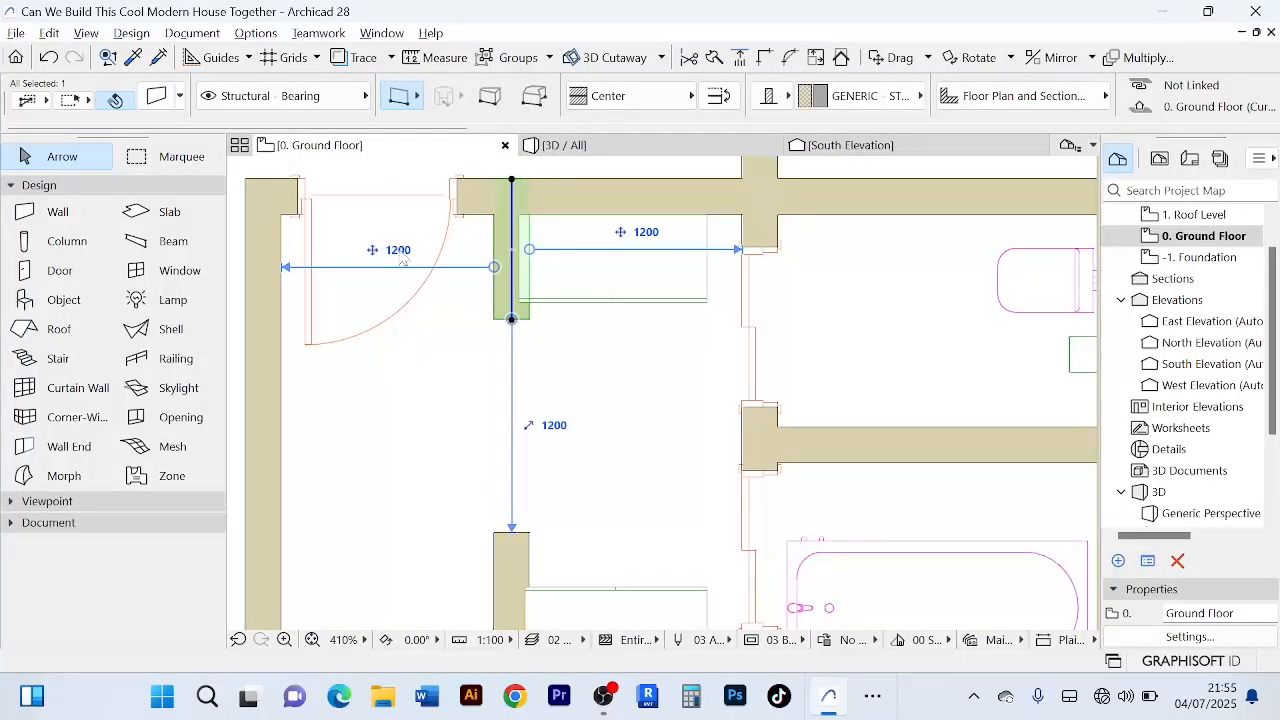
pyautogui.write('11')
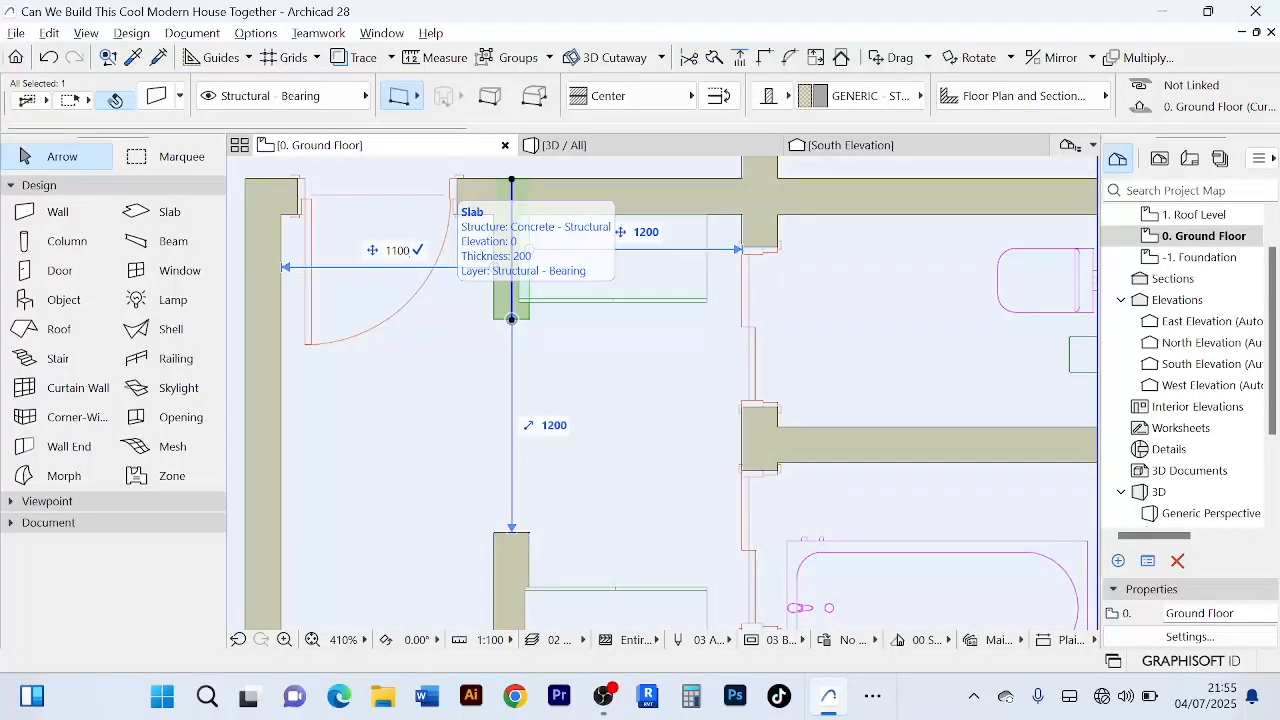
pyautogui.scroll(-4, 489, 337)
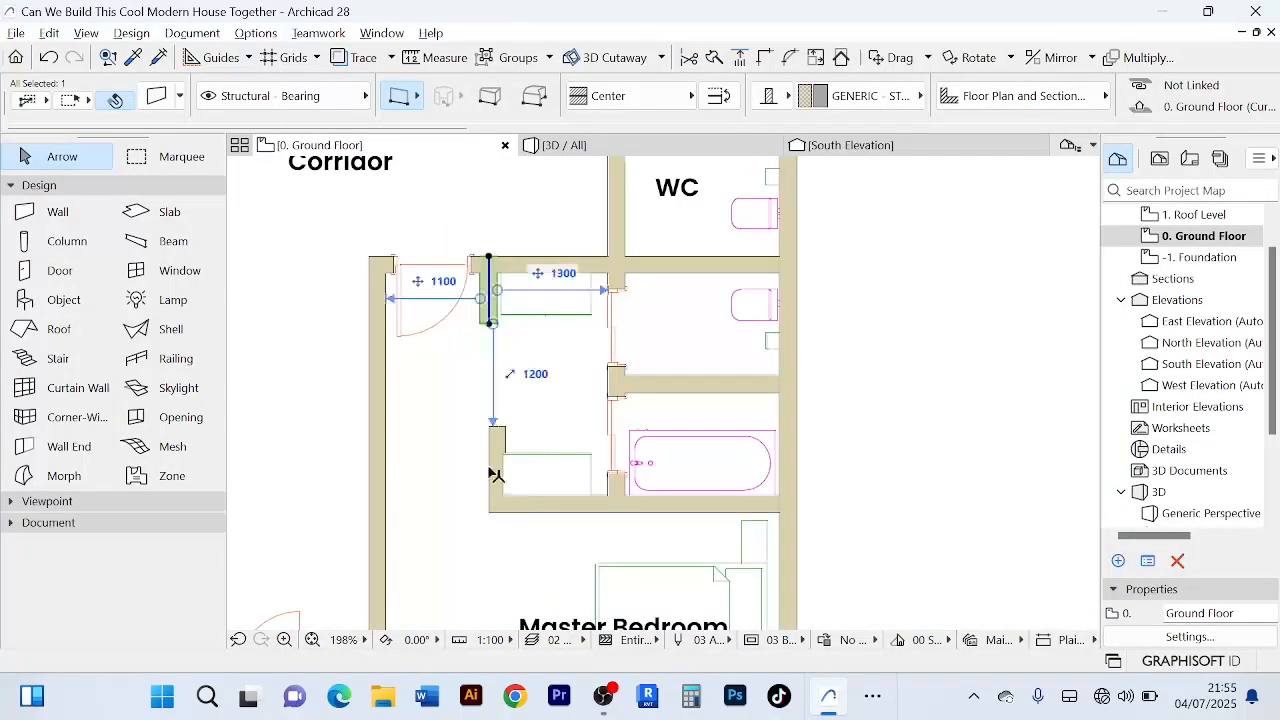
# - Set the closet's lower partition wall 1100 mm from the living-area wall and join its corner with the wall between closet and bedroom
pyautogui.click(499, 454)
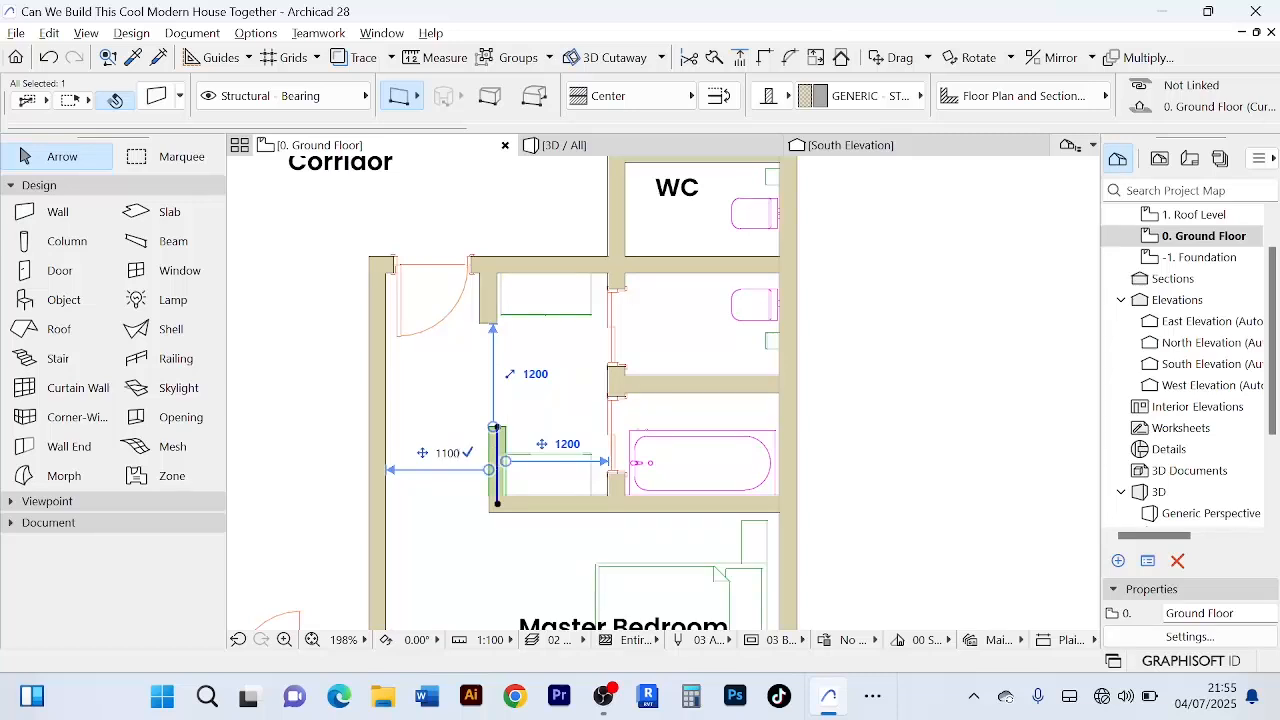
pyautogui.press('Return')
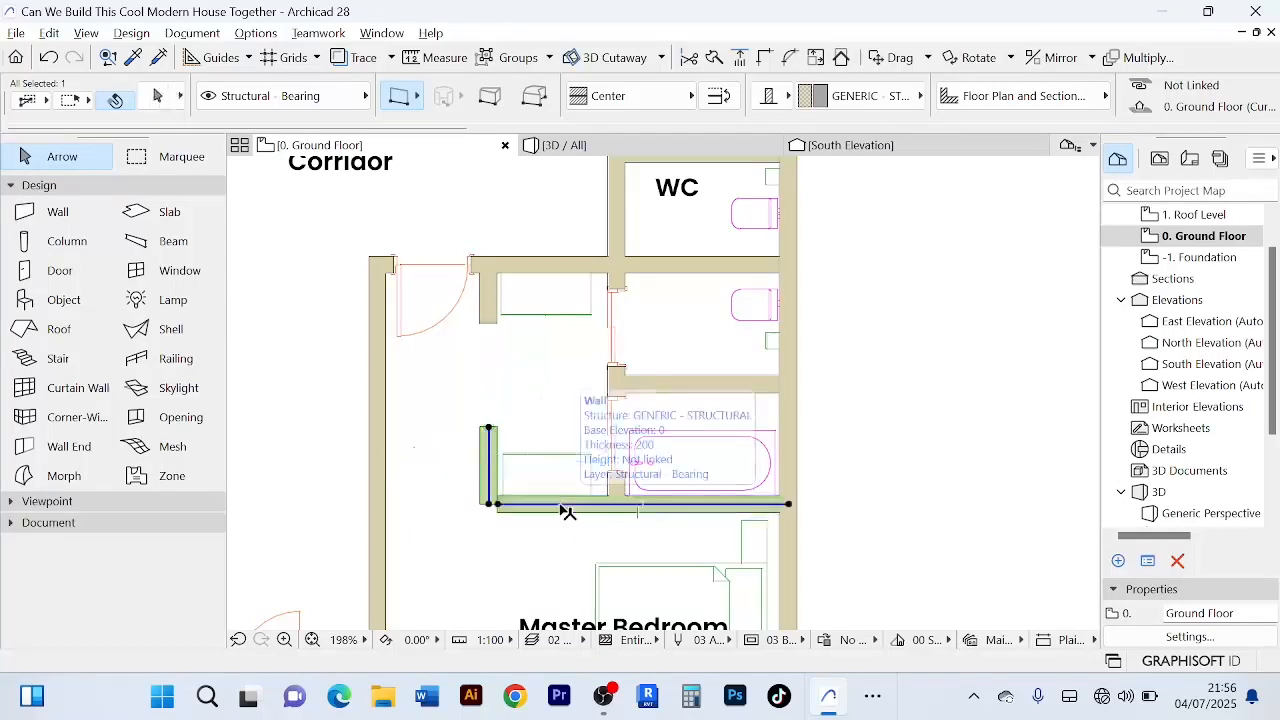
pyautogui.keyDown('shift'); pyautogui.click(566, 511); pyautogui.keyUp('shift')
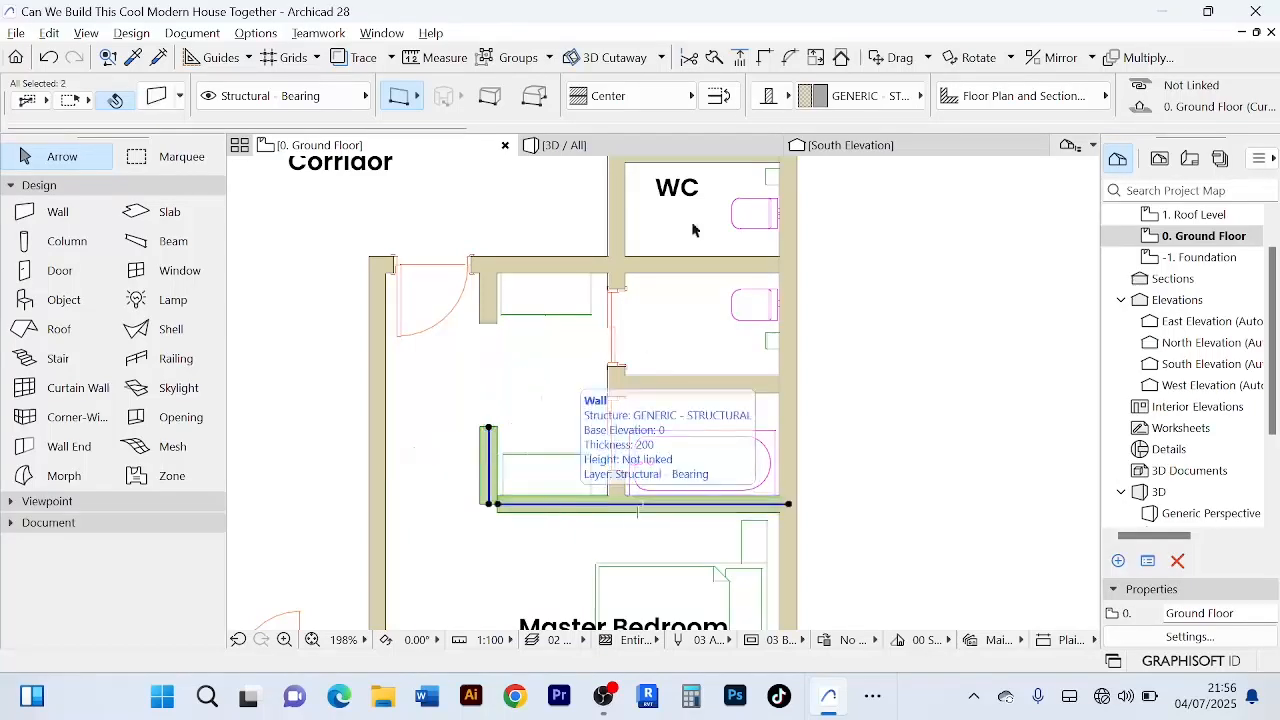
pyautogui.click(765, 60)
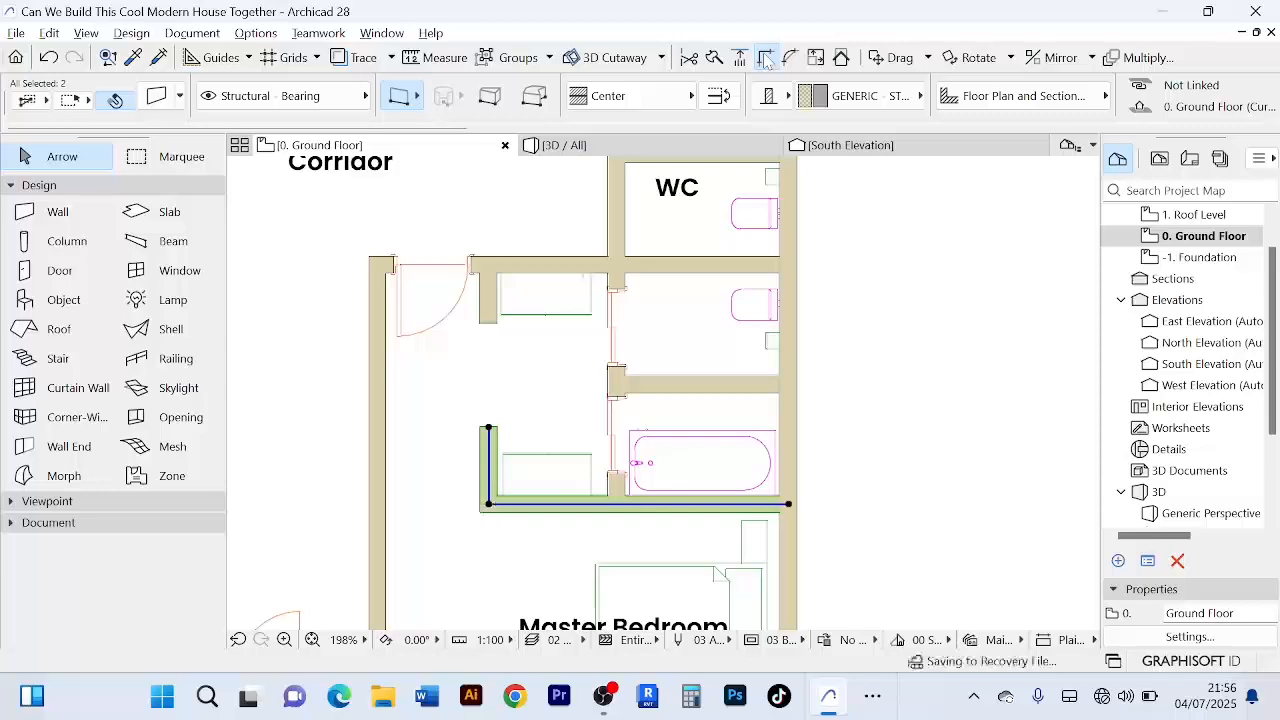
# - Stretch the closet's upper wardrobe until its end meets the relocated partition wall
pyautogui.click(506, 243)
pyautogui.scroll(3, 504, 256)
pyautogui.scroll(-3, 840, 350)
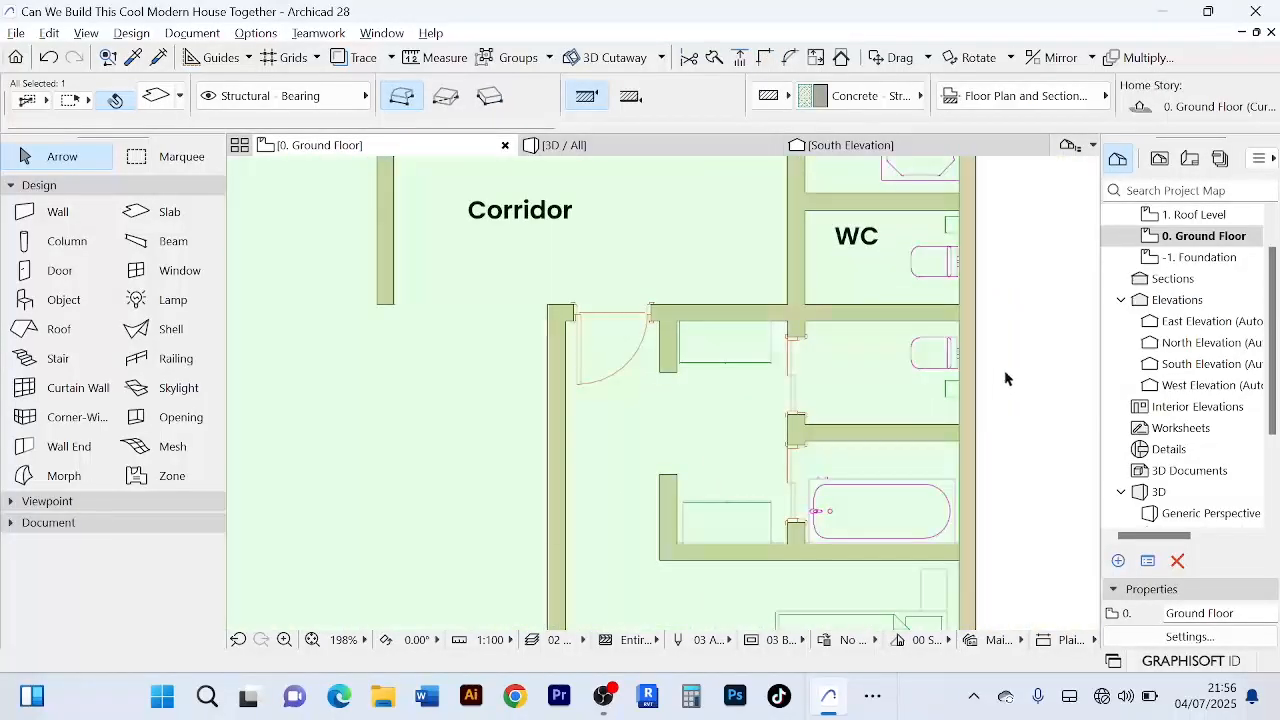
pyautogui.scroll(5, 749, 349)
pyautogui.click(610, 302)
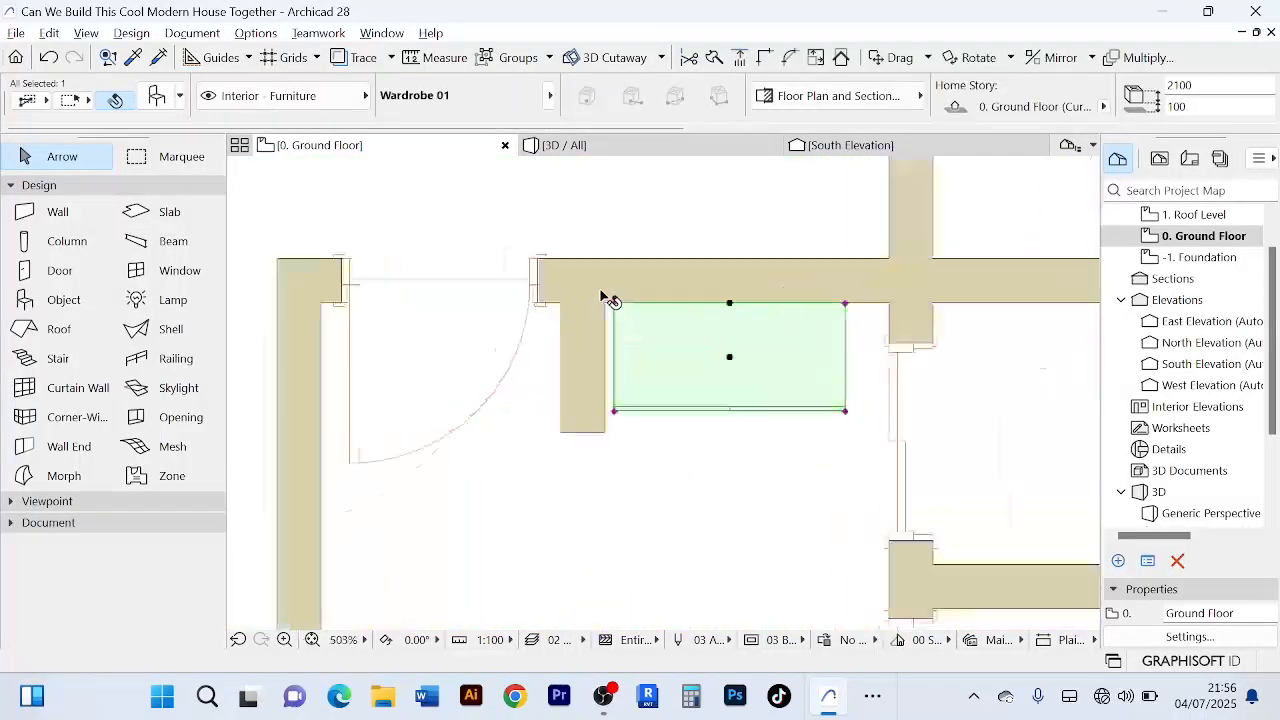
pyautogui.scroll(9, 605, 299)
pyautogui.moveTo(655, 344); pyautogui.dragTo(607, 340)
pyautogui.scroll(-14, 640, 333)
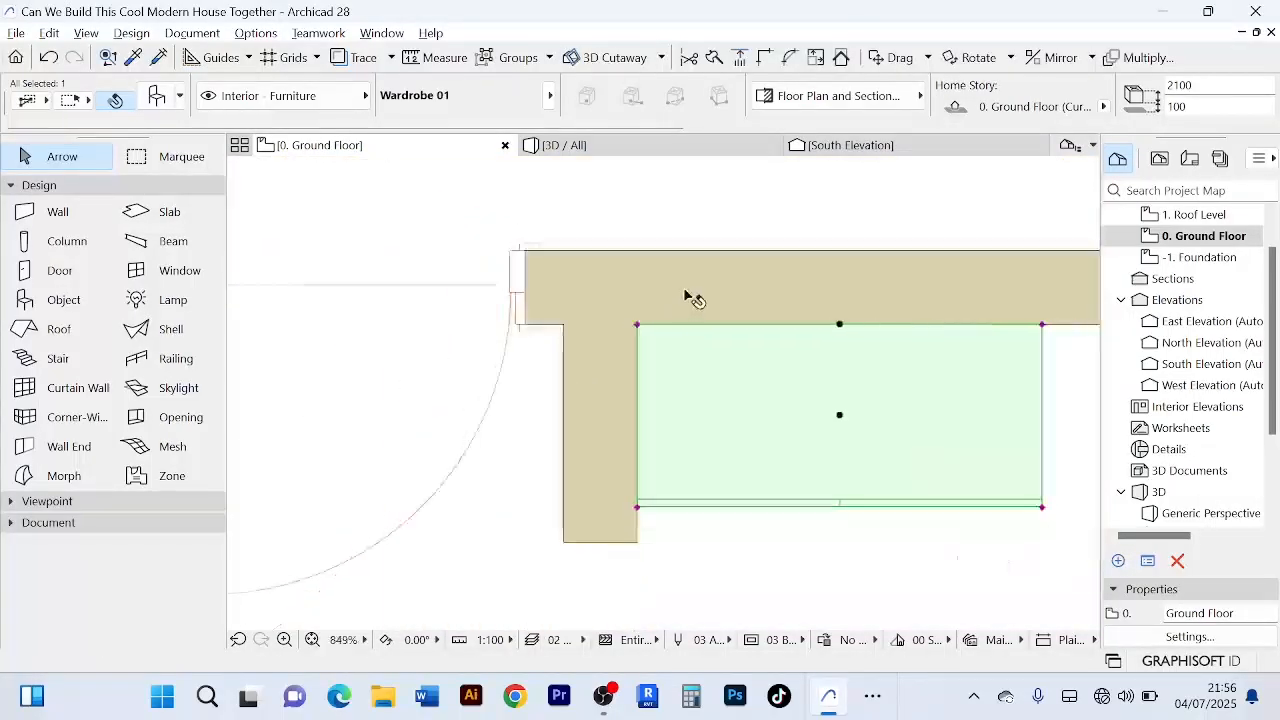
# - Stretch the closet's lower wardrobe to the inner corner of the lower partition wall
pyautogui.scroll(6, 674, 457)
pyautogui.scroll(8, 686, 552)
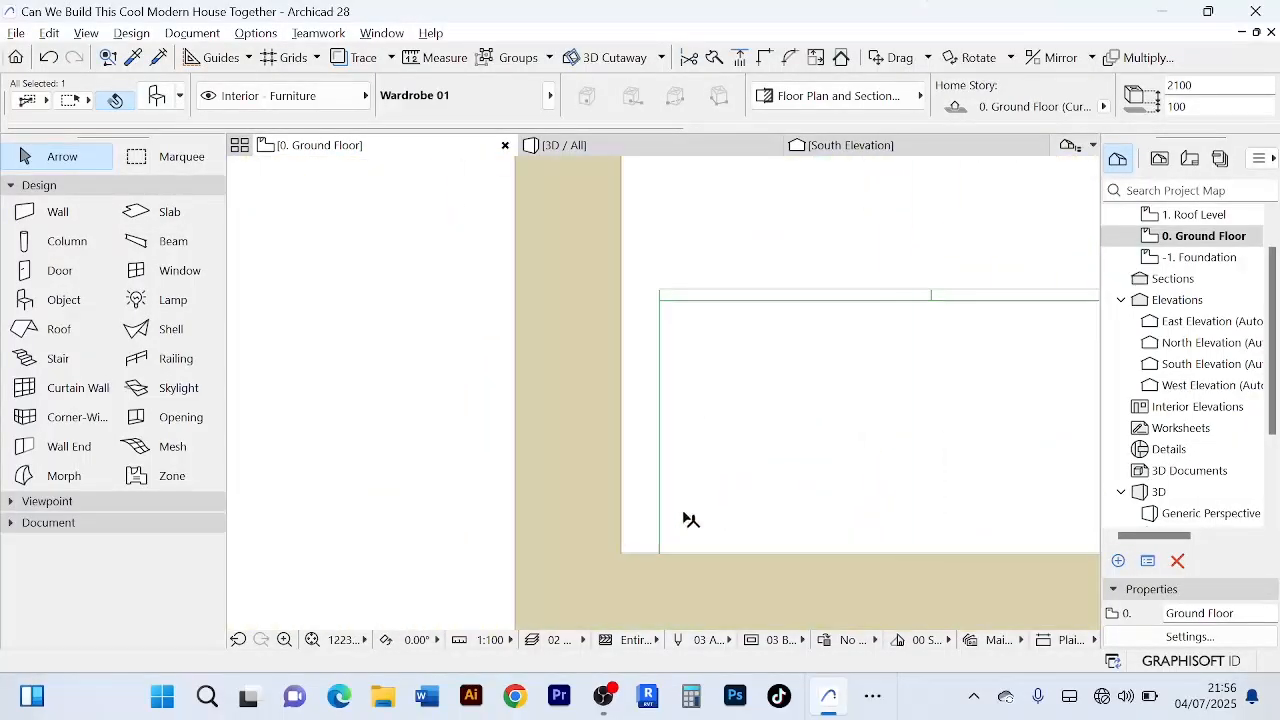
pyautogui.scroll(4, 653, 547)
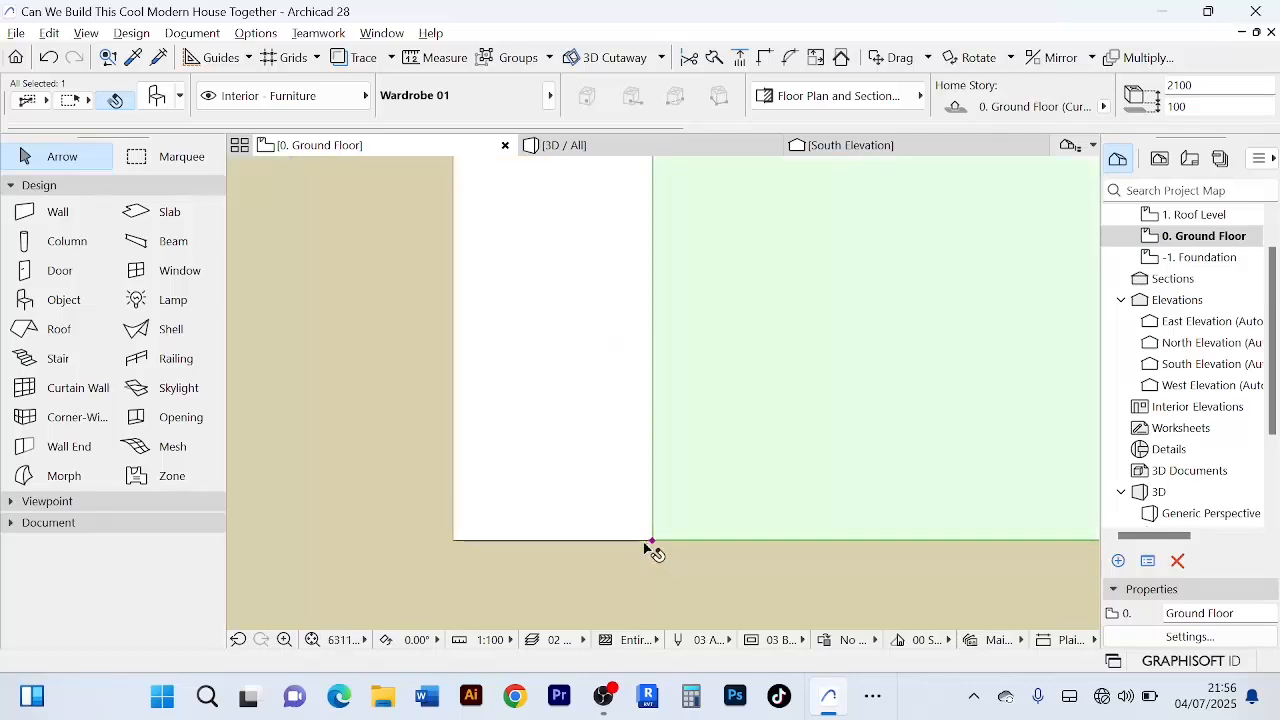
pyautogui.click(651, 544)
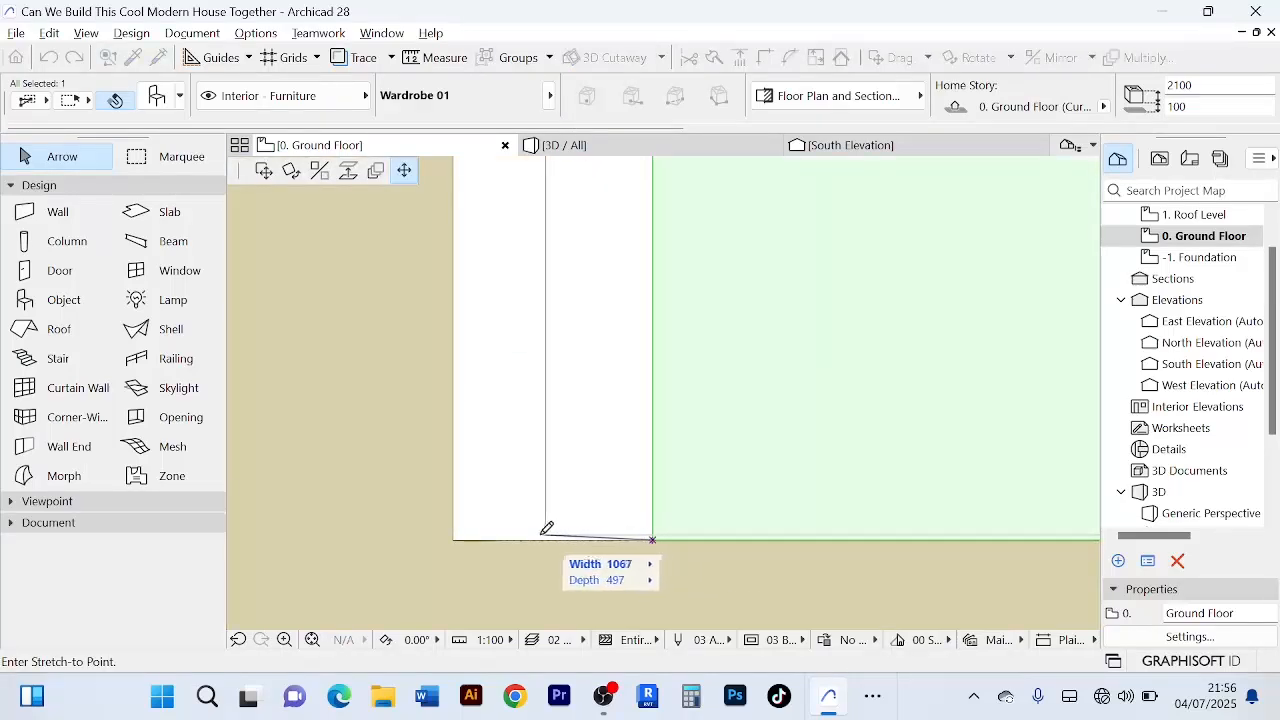
pyautogui.click(455, 539)
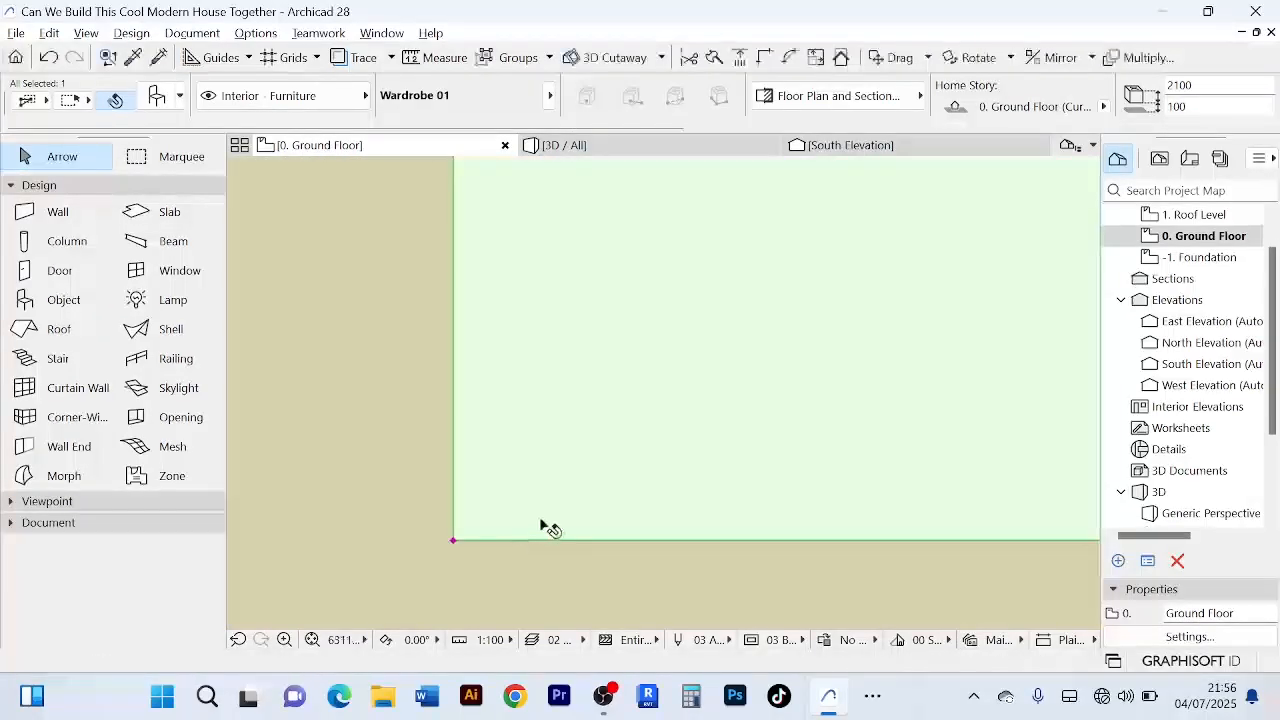
pyautogui.scroll(-10, 580, 500)
pyautogui.scroll(-6, 980, 428)
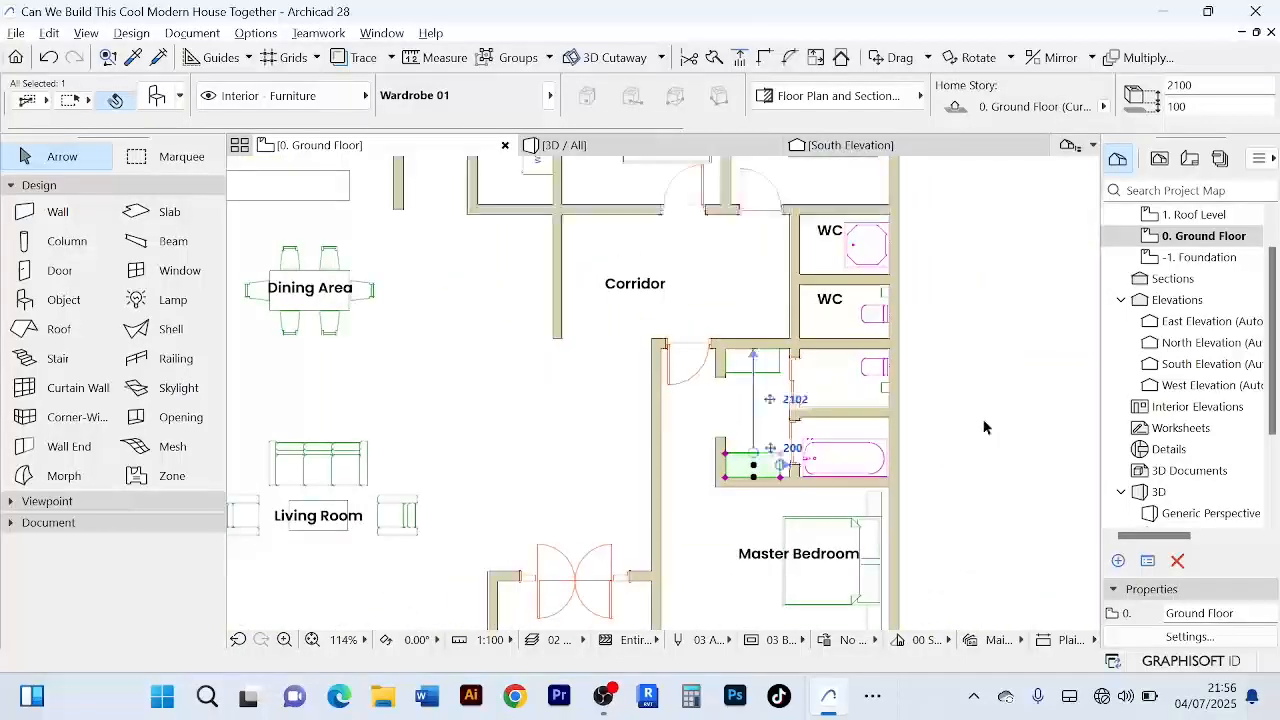
pyautogui.press('Escape')
# - Examine the master closet and its adjoining toilet and bath rooms, checking wardrobe, sliding-door and bathtub clearances
pyautogui.scroll(6, 980, 430)
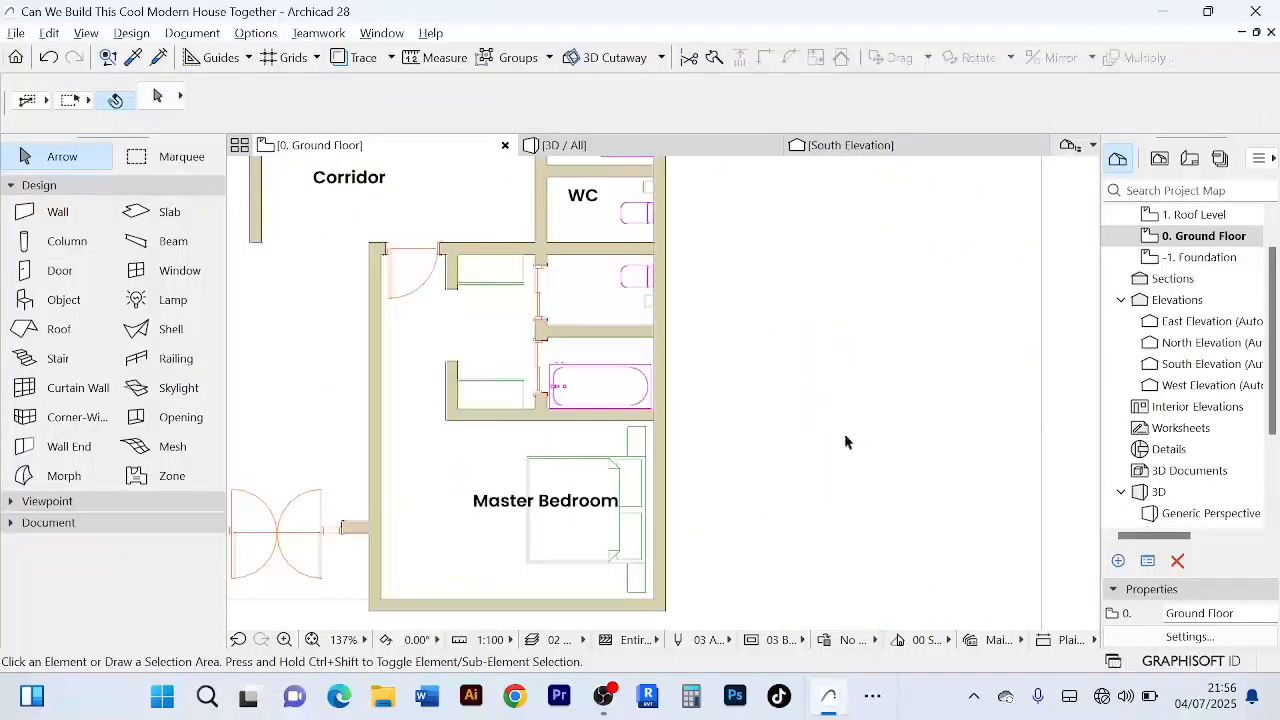
pyautogui.scroll(4, 549, 272)
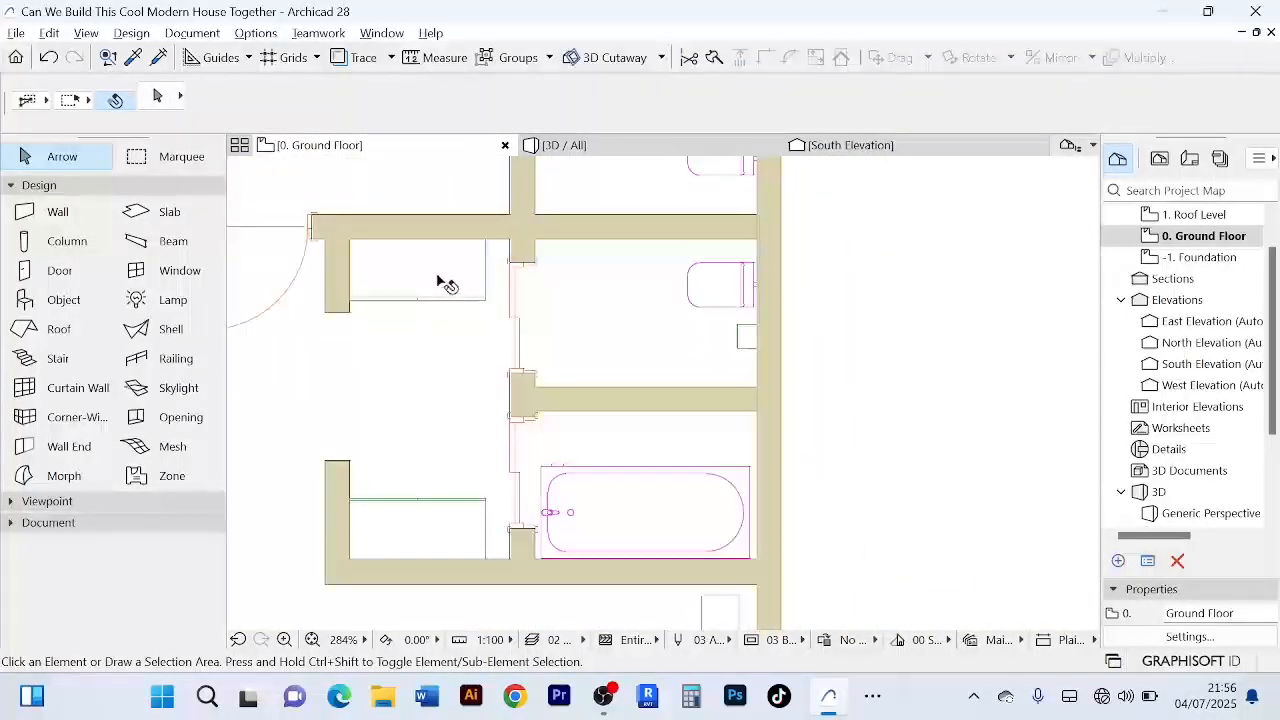
pyautogui.scroll(-7, 771, 420)
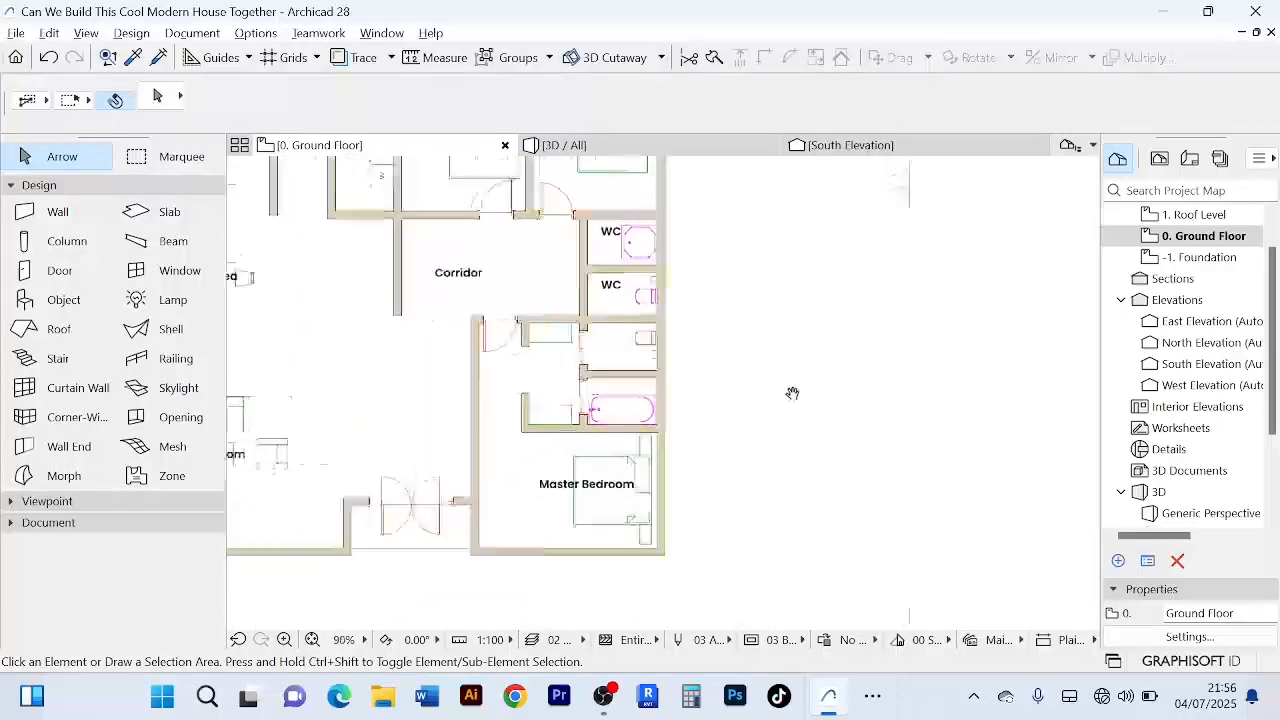
pyautogui.scroll(6, 613, 358)
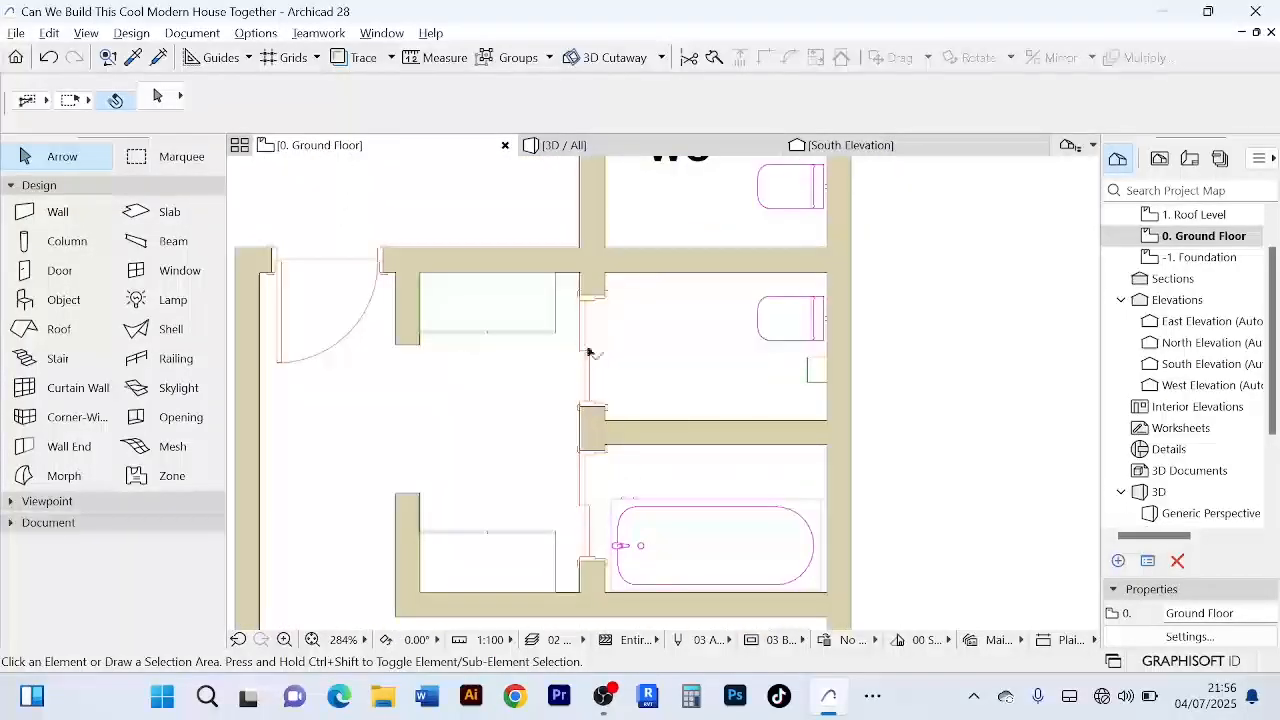
pyautogui.scroll(-4, 805, 330)
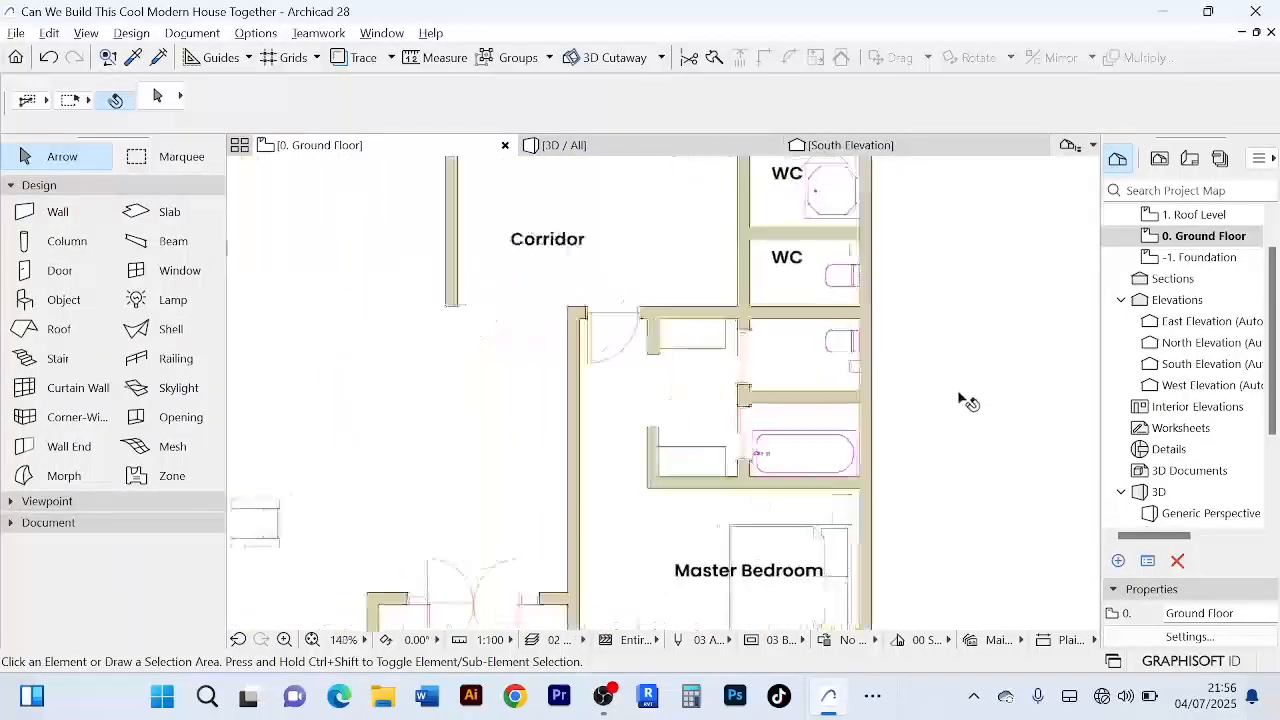
pyautogui.scroll(3, 768, 424)
pyautogui.scroll(4, 699, 419)
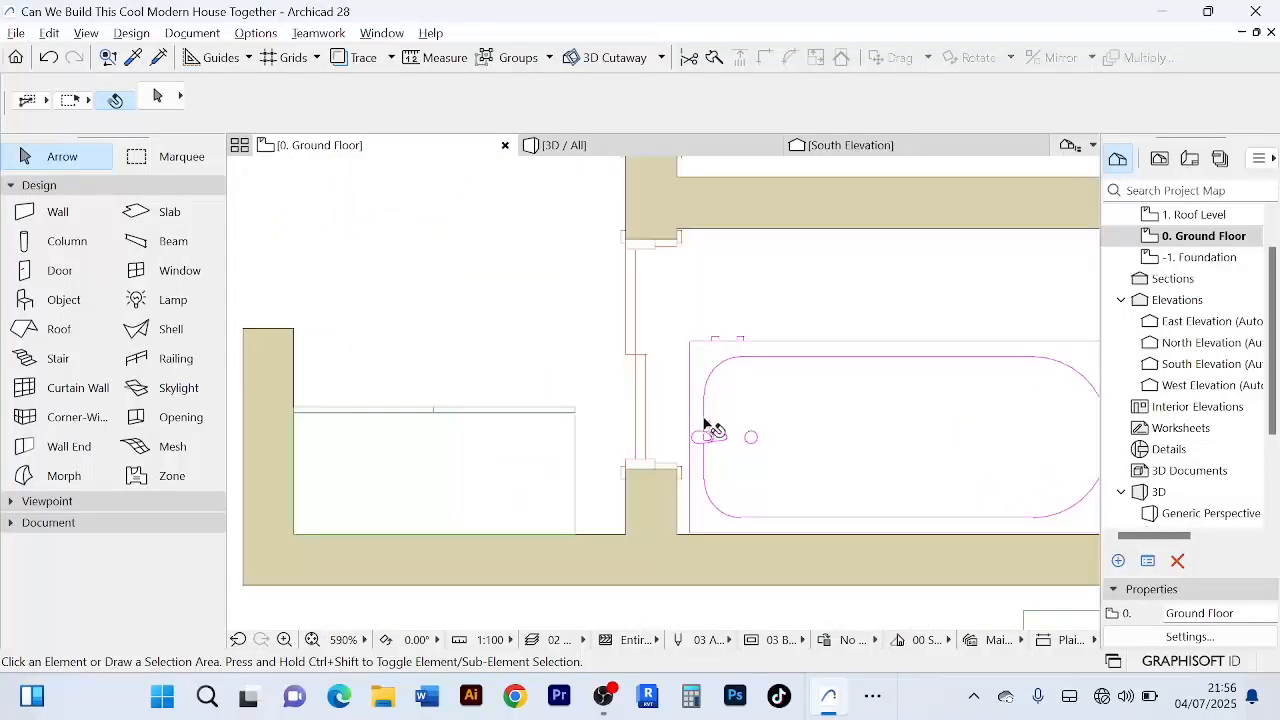
pyautogui.scroll(-4, 740, 418)
pyautogui.moveTo(740, 418); pyautogui.dragTo(673, 415, button='middle')
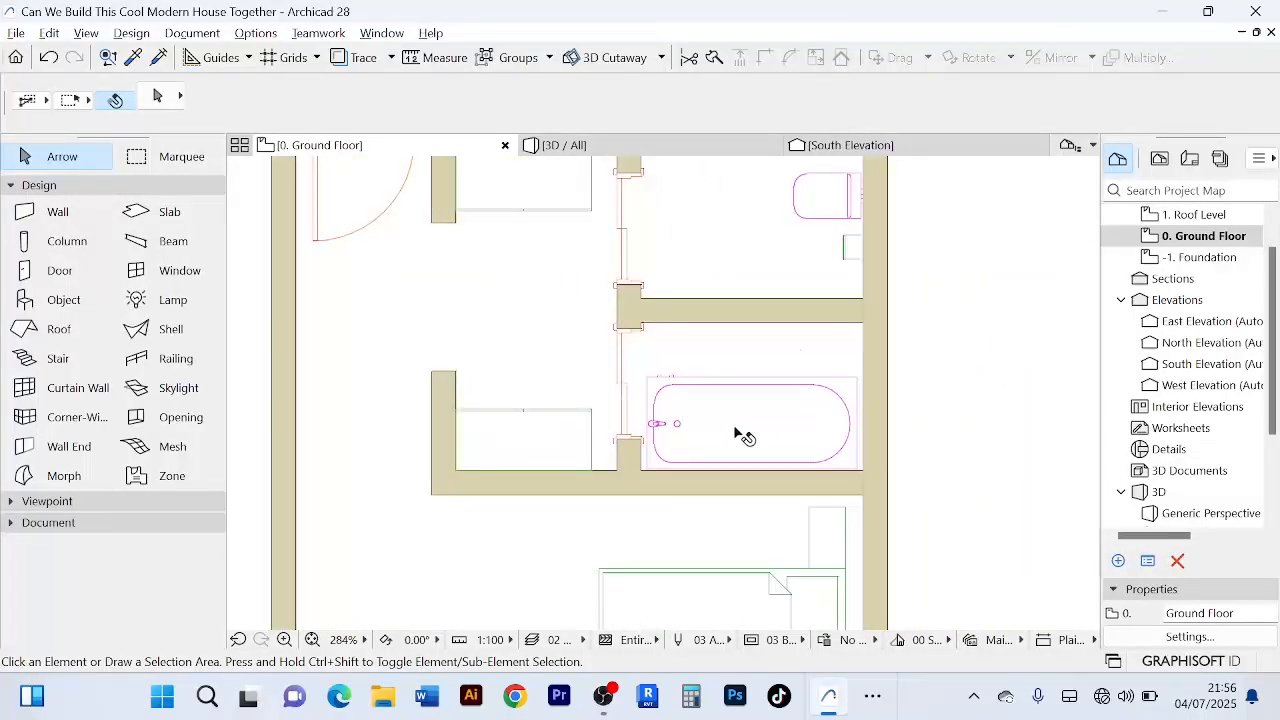
# - Rotate the master bathroom's bathtub 180° about the midpoint of its tap end
pyautogui.click(740, 437)
pyautogui.scroll(3, 945, 411)
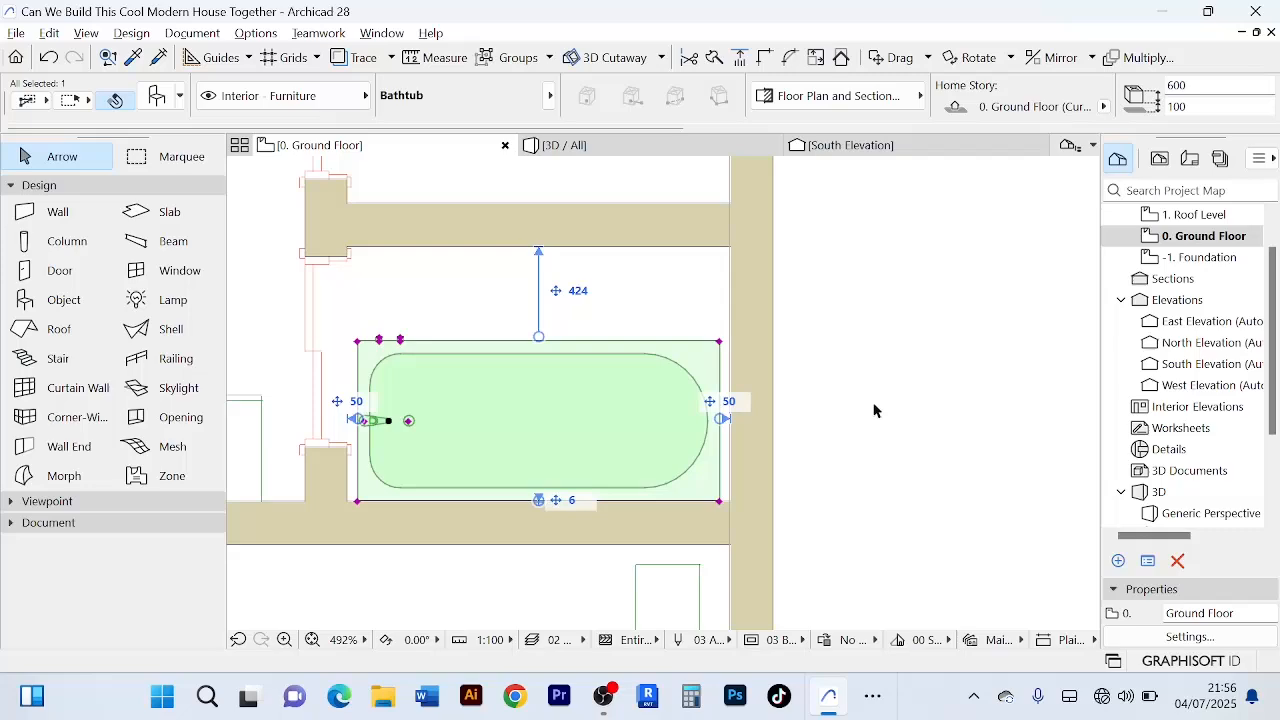
pyautogui.hotkey('ctrl', 'e')
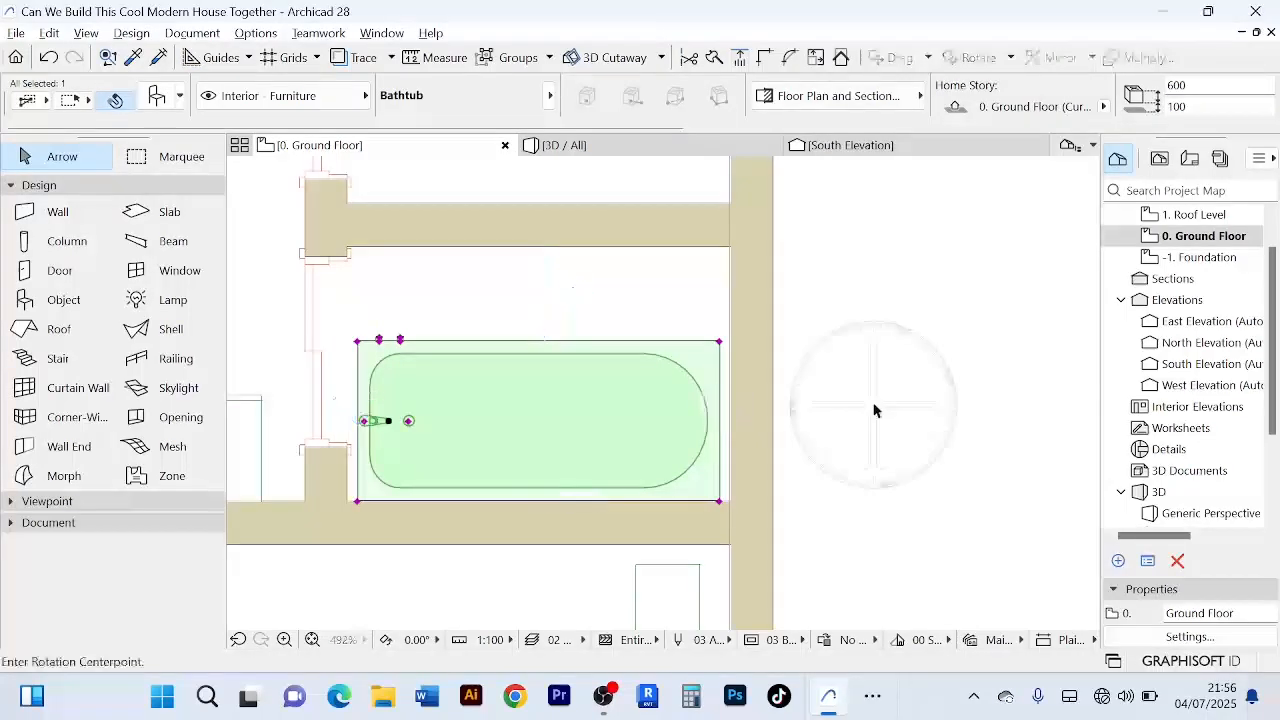
pyautogui.scroll(-4, 874, 408)
pyautogui.scroll(-2, 845, 365)
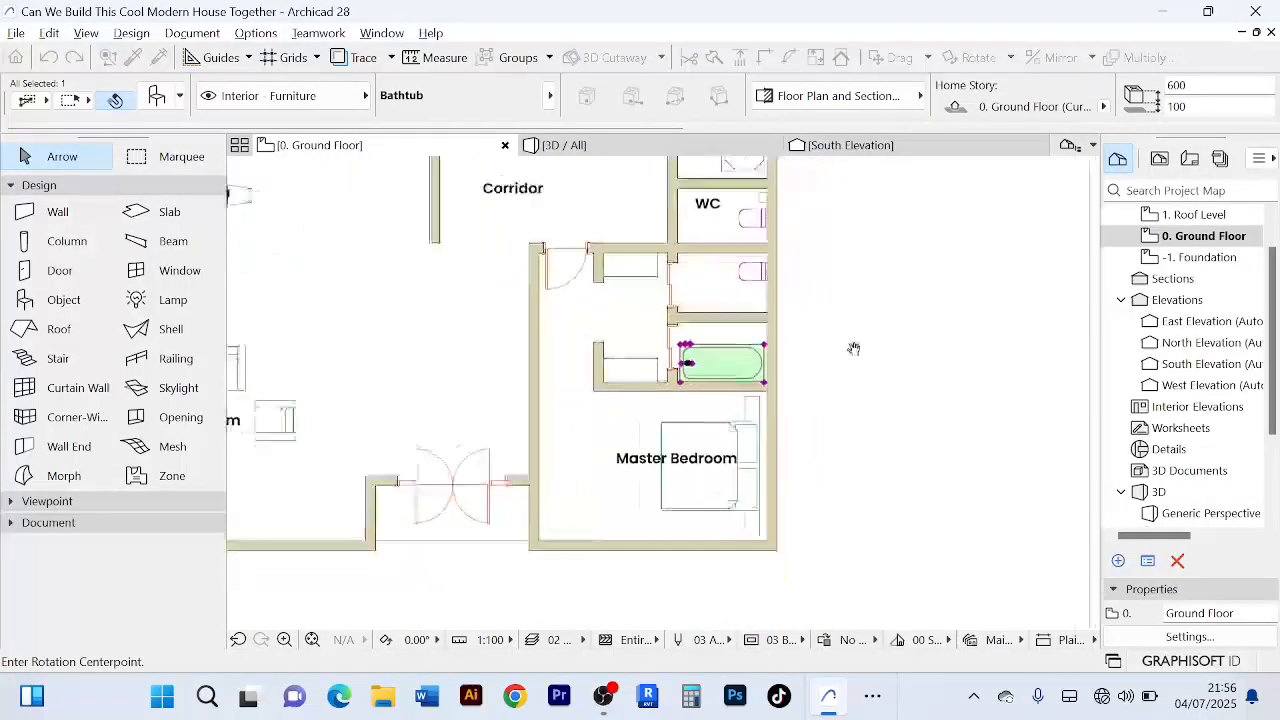
pyautogui.scroll(4, 777, 320)
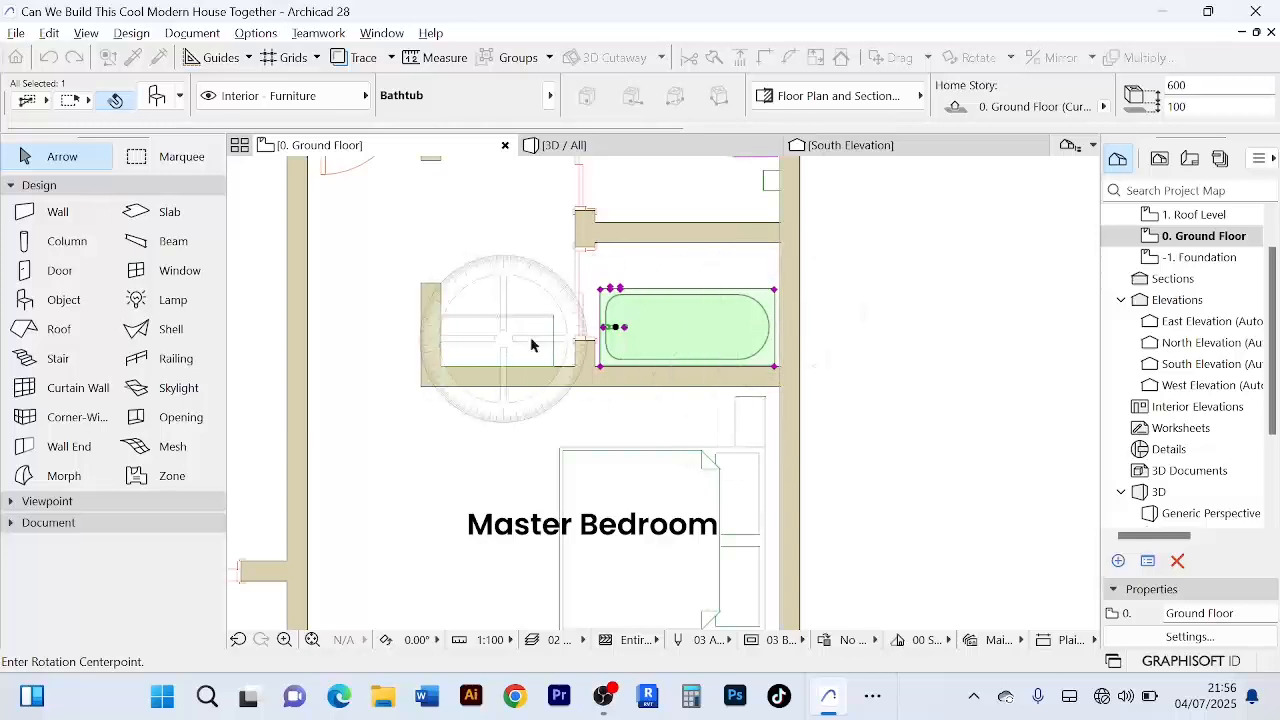
pyautogui.click(603, 327)
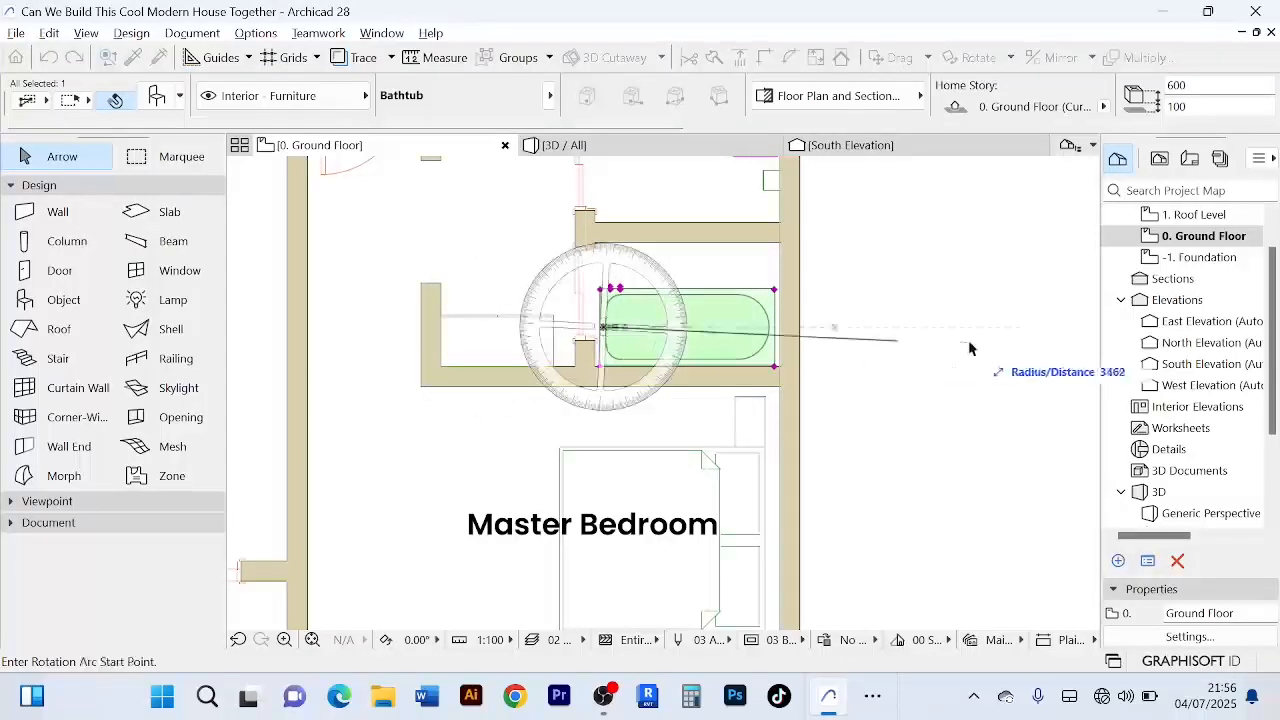
pyautogui.click(1019, 328)
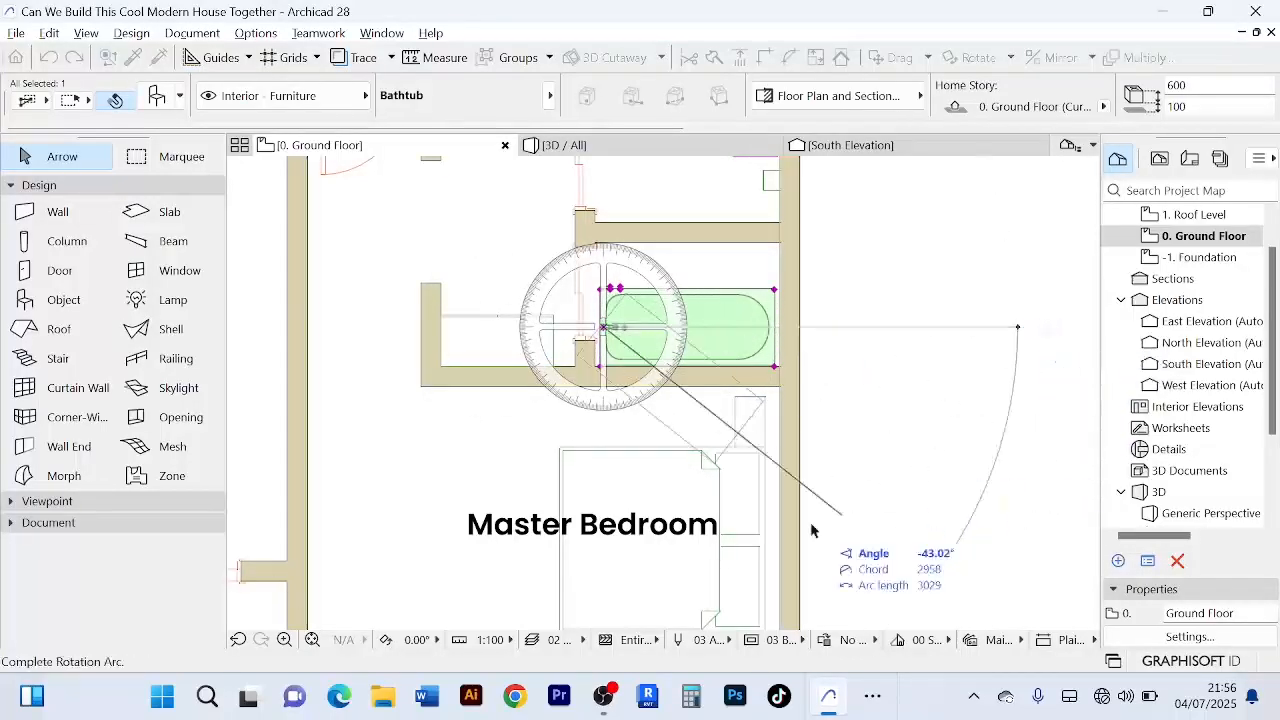
pyautogui.click(387, 329)
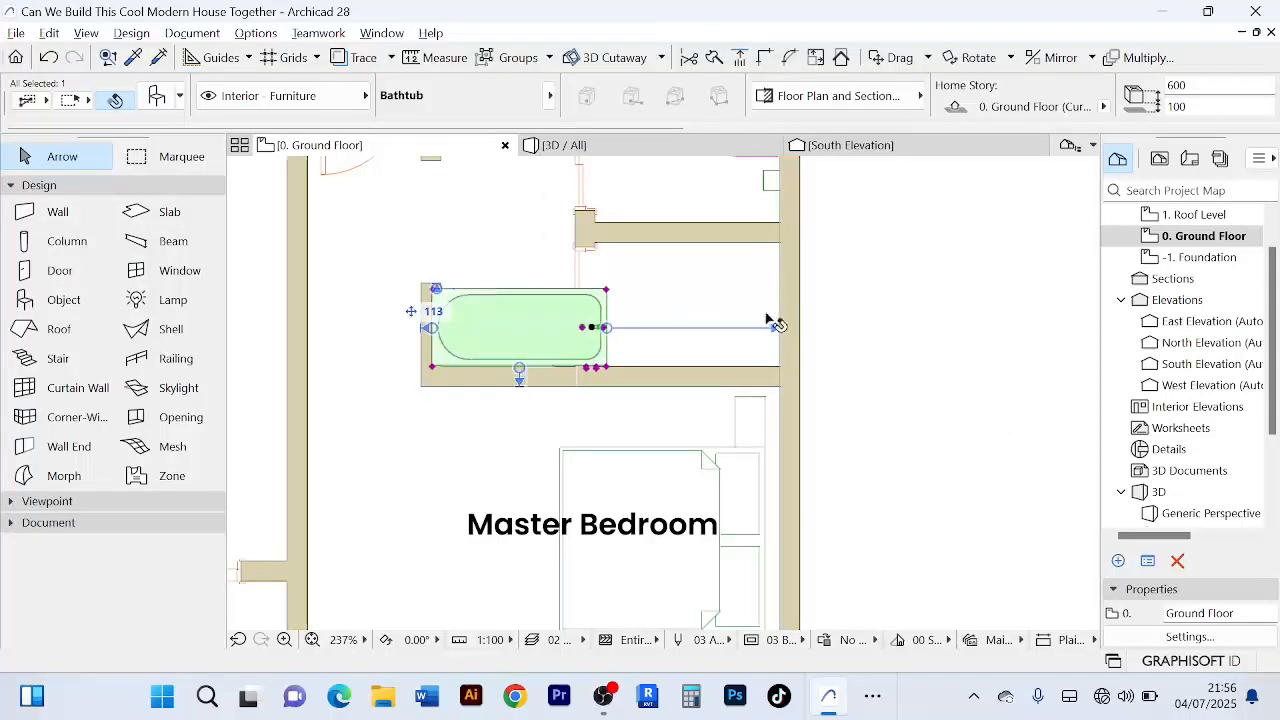
# - Move the rotated bathtub horizontally back into the bathroom, with its tap end against the exterior wall
pyautogui.scroll(3, 370, 345)
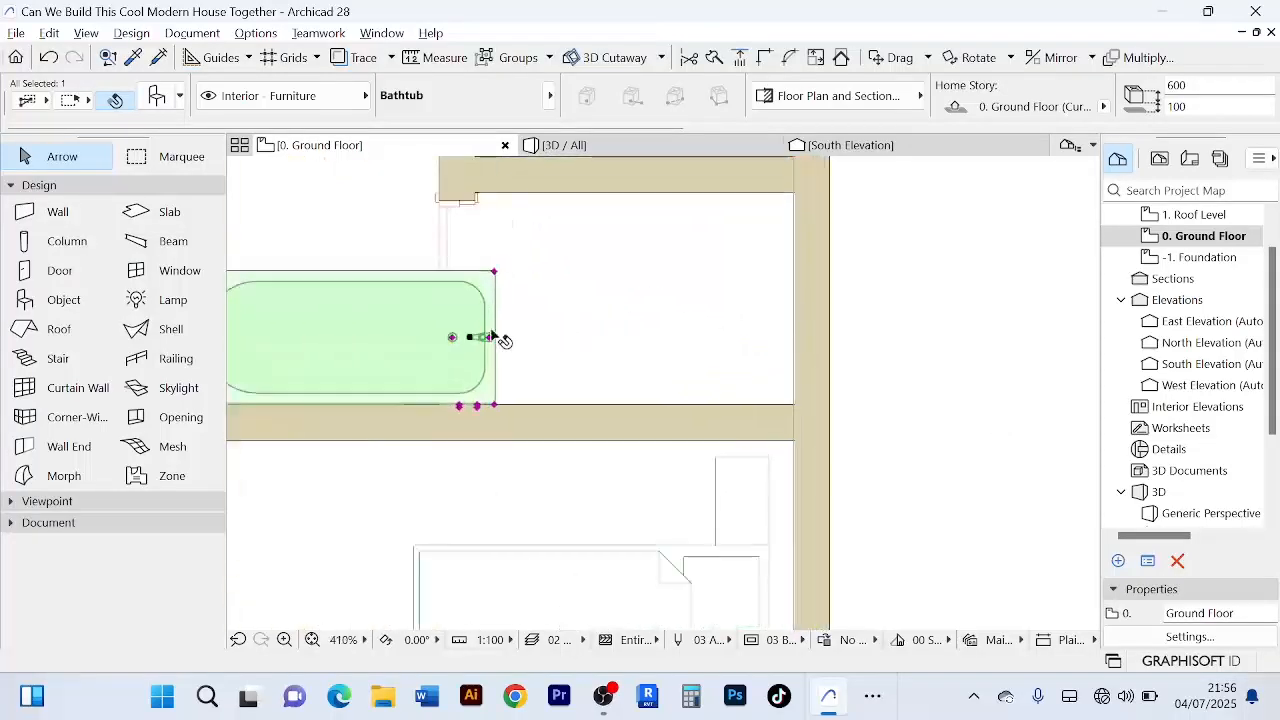
pyautogui.hotkey('ctrl', 'd')
pyautogui.click(362, 357)
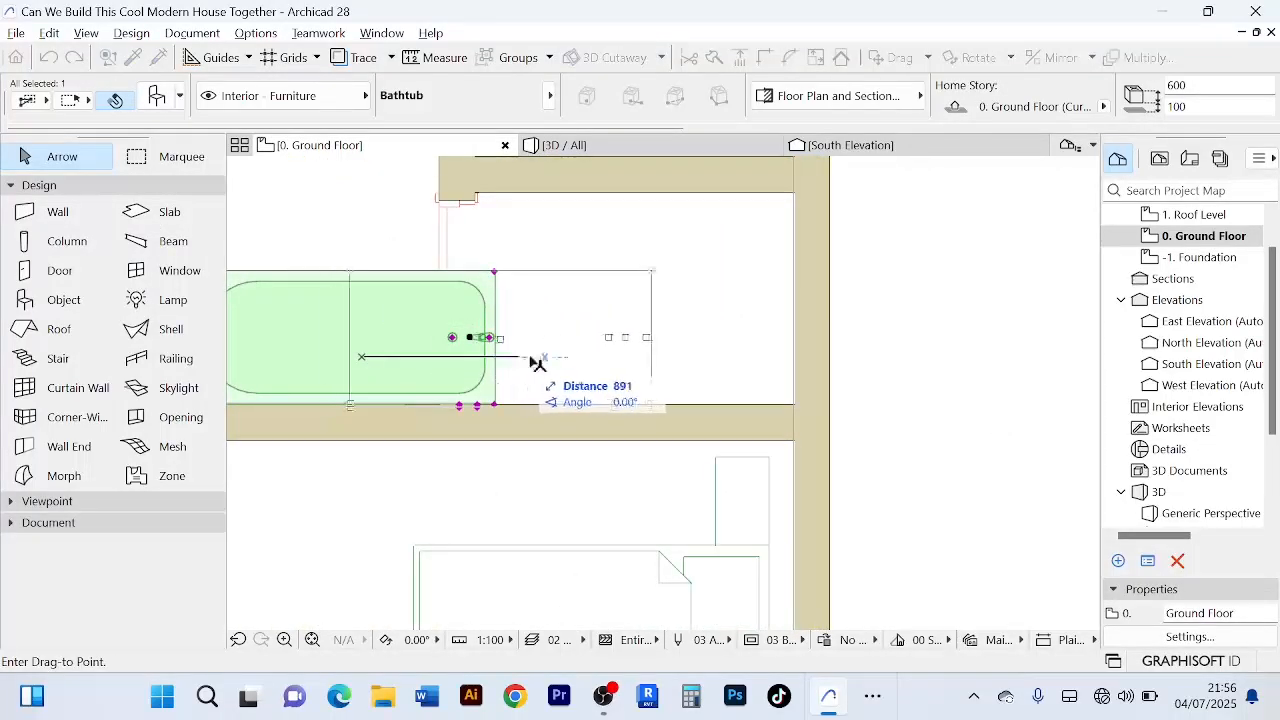
pyautogui.click(660, 357)
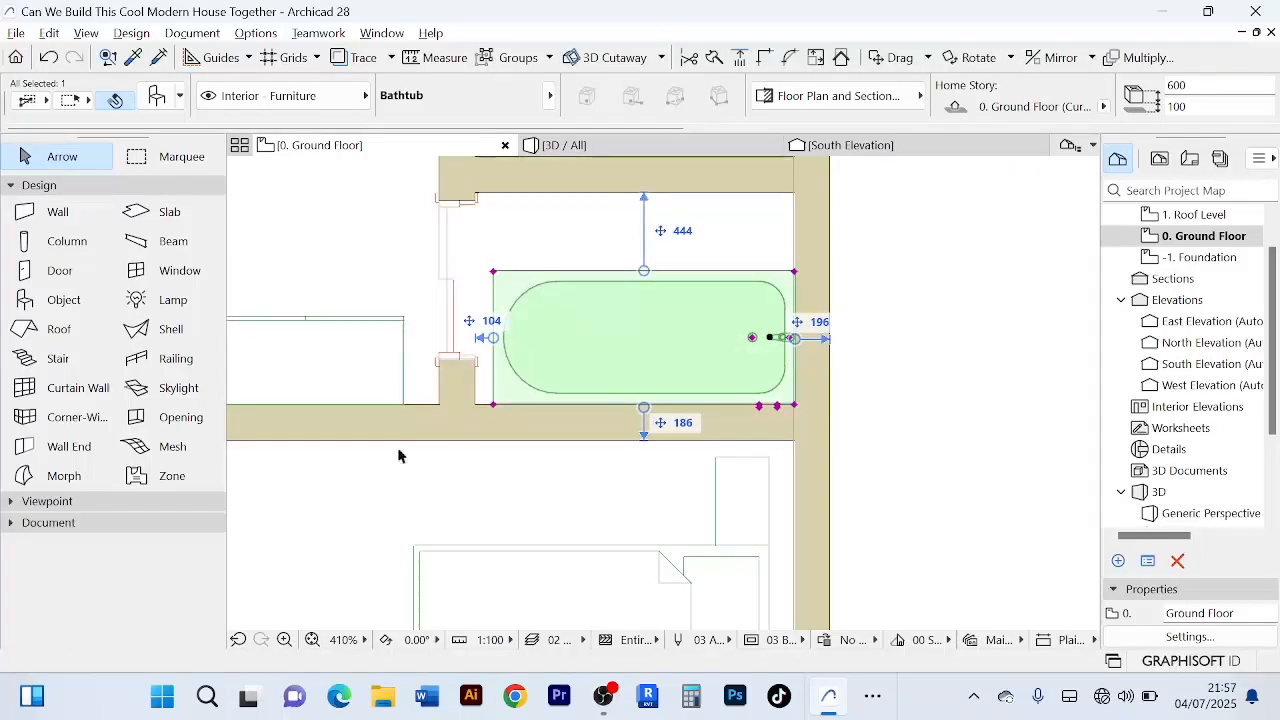
# - Shorten the bathtub at its rounded end, leaving a gap of about 282 mm to the sliding-door wall
pyautogui.scroll(3, 536, 410)
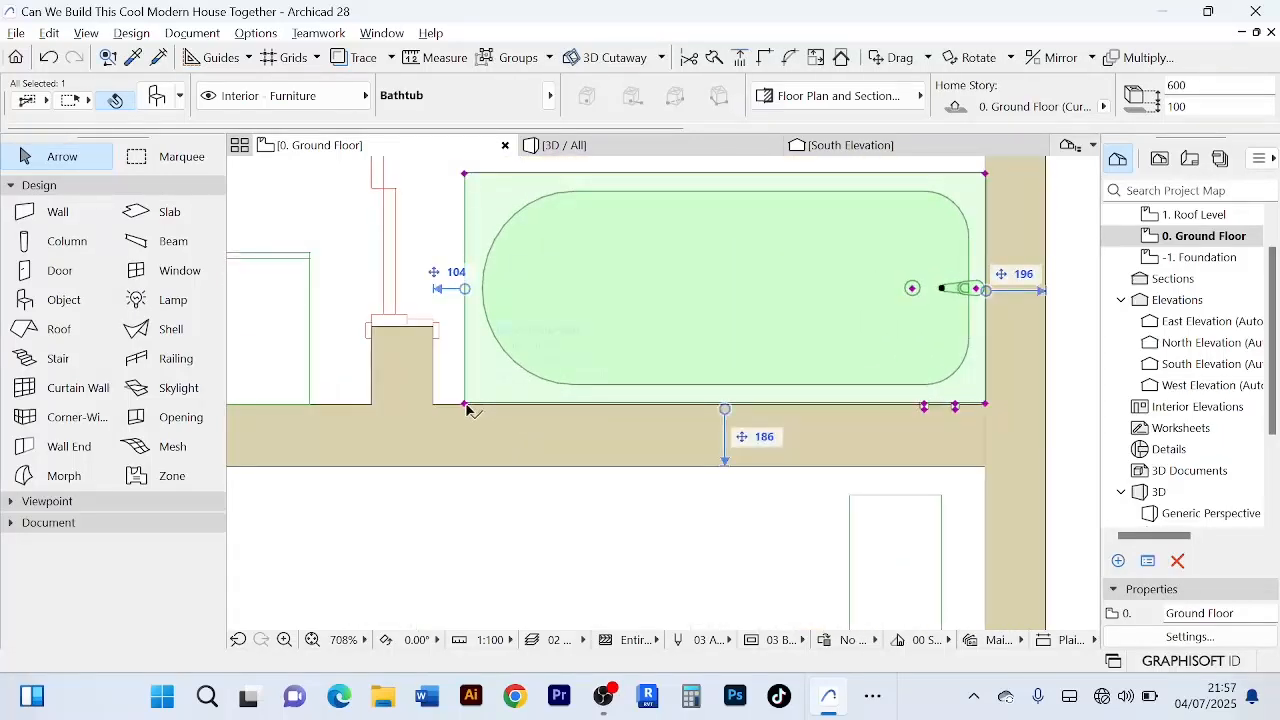
pyautogui.click(464, 405)
pyautogui.click(519, 405)
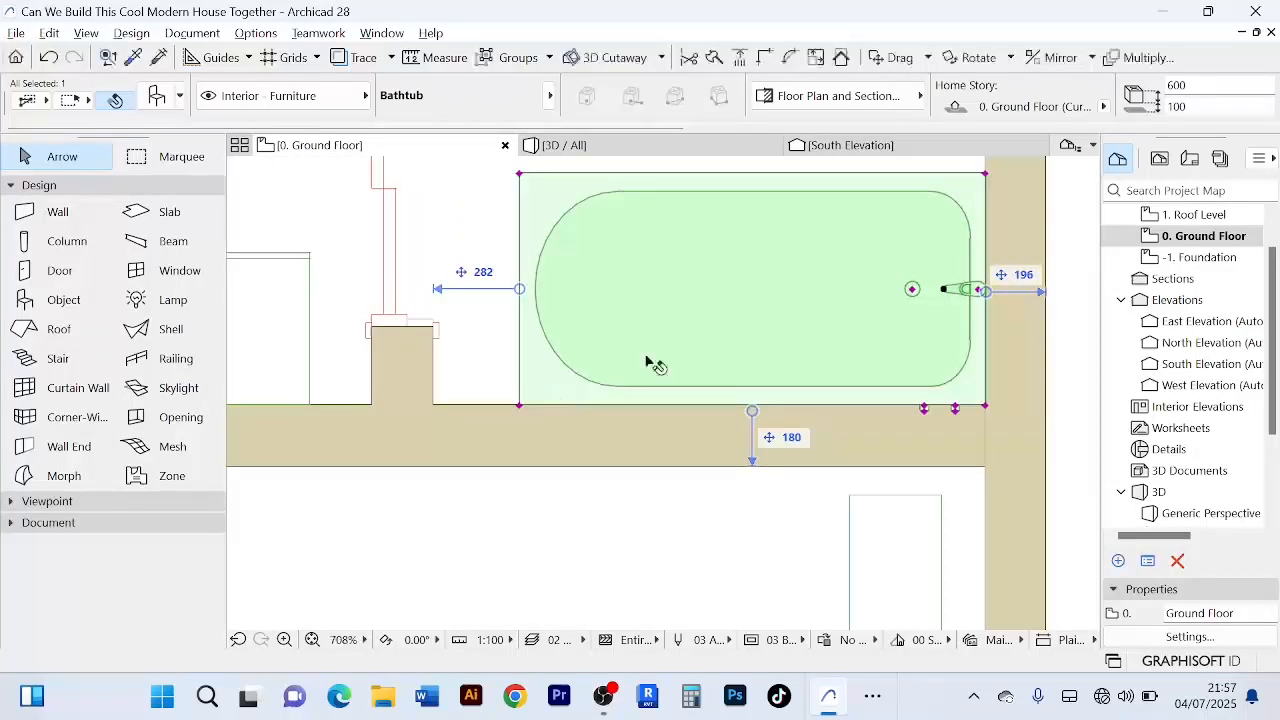
pyautogui.scroll(-5, 650, 363)
pyautogui.click(927, 313)
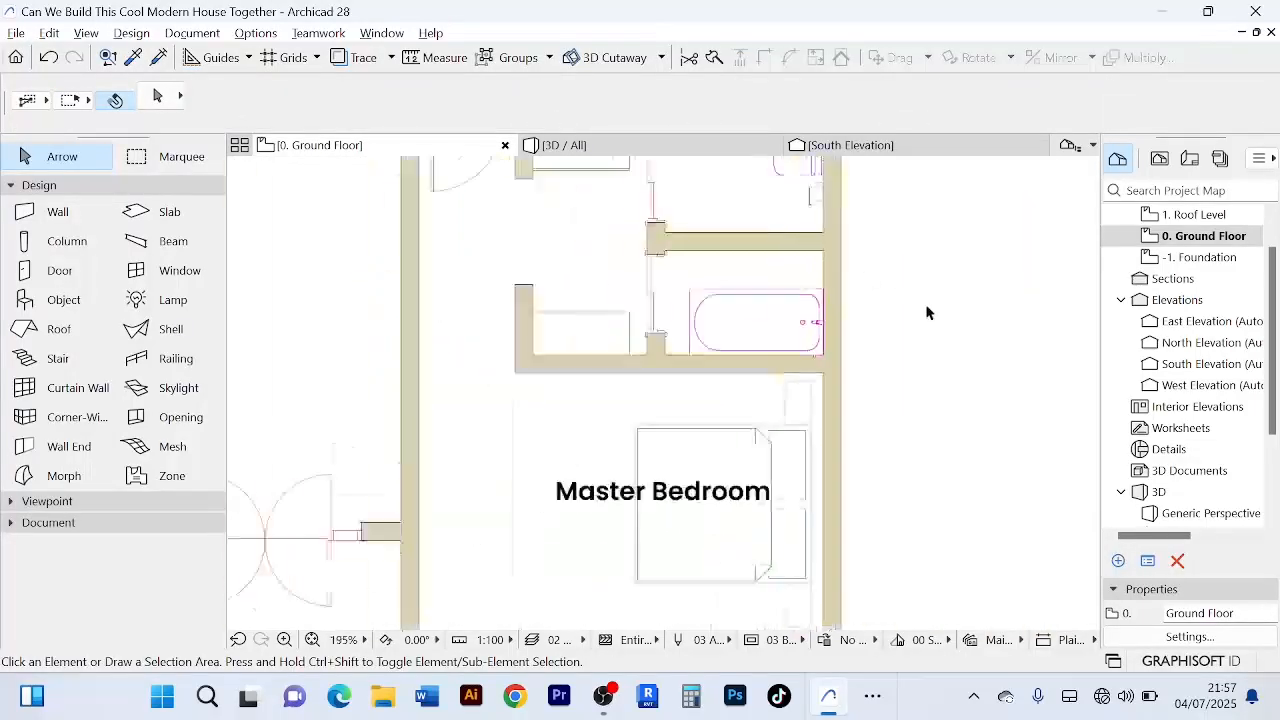
pyautogui.scroll(-1, 920, 340)
pyautogui.scroll(4, 917, 360)
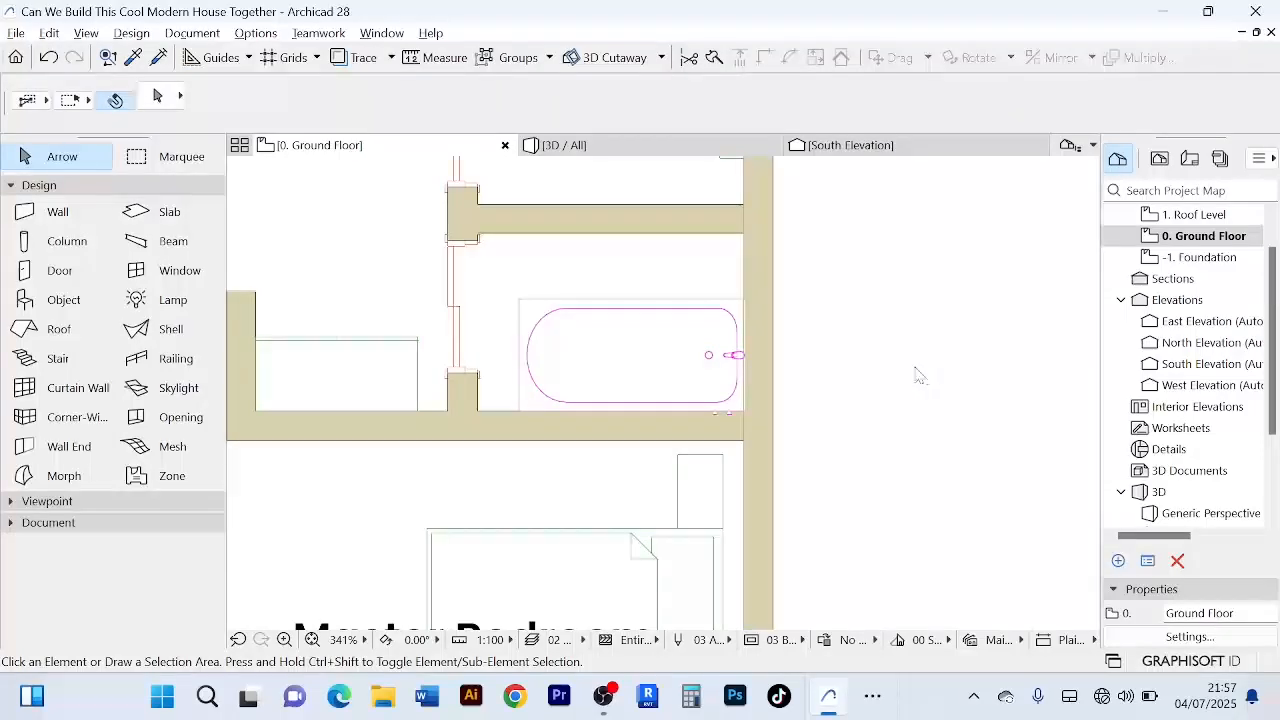
pyautogui.scroll(-8, 914, 372)
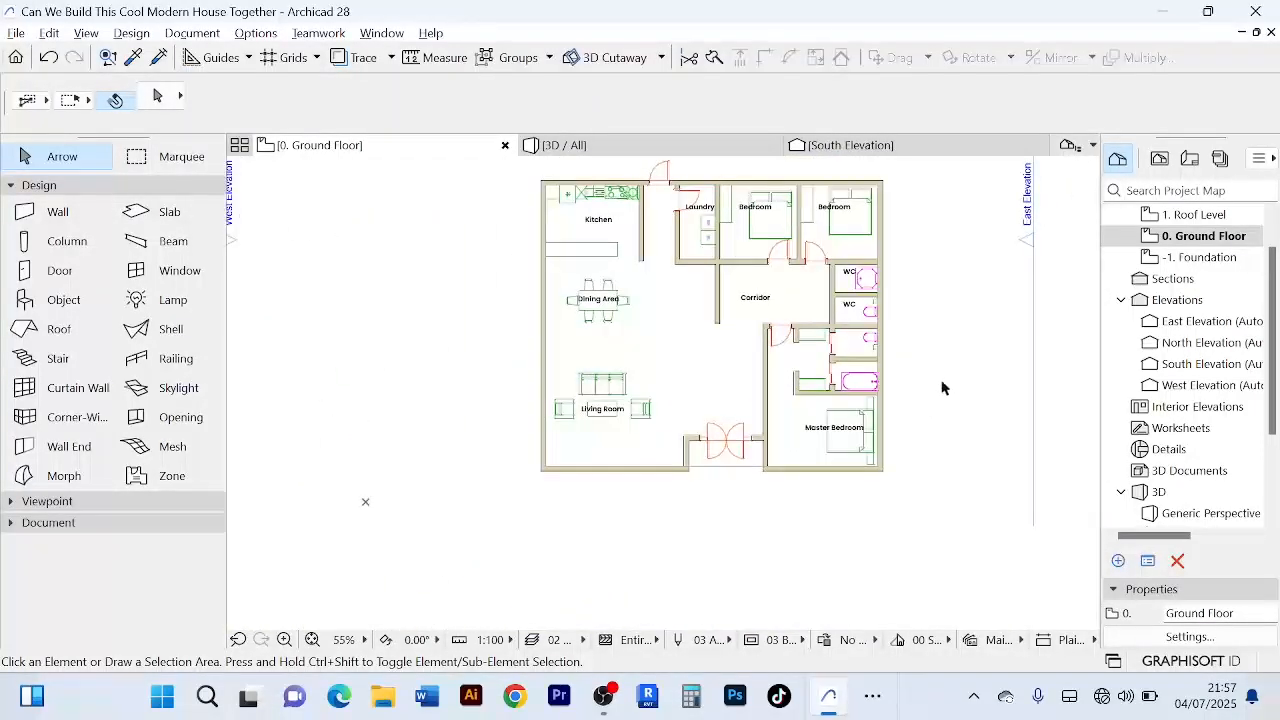
pyautogui.scroll(2, 940, 372)
pyautogui.moveTo(944, 398); pyautogui.dragTo(926, 465, button='middle')
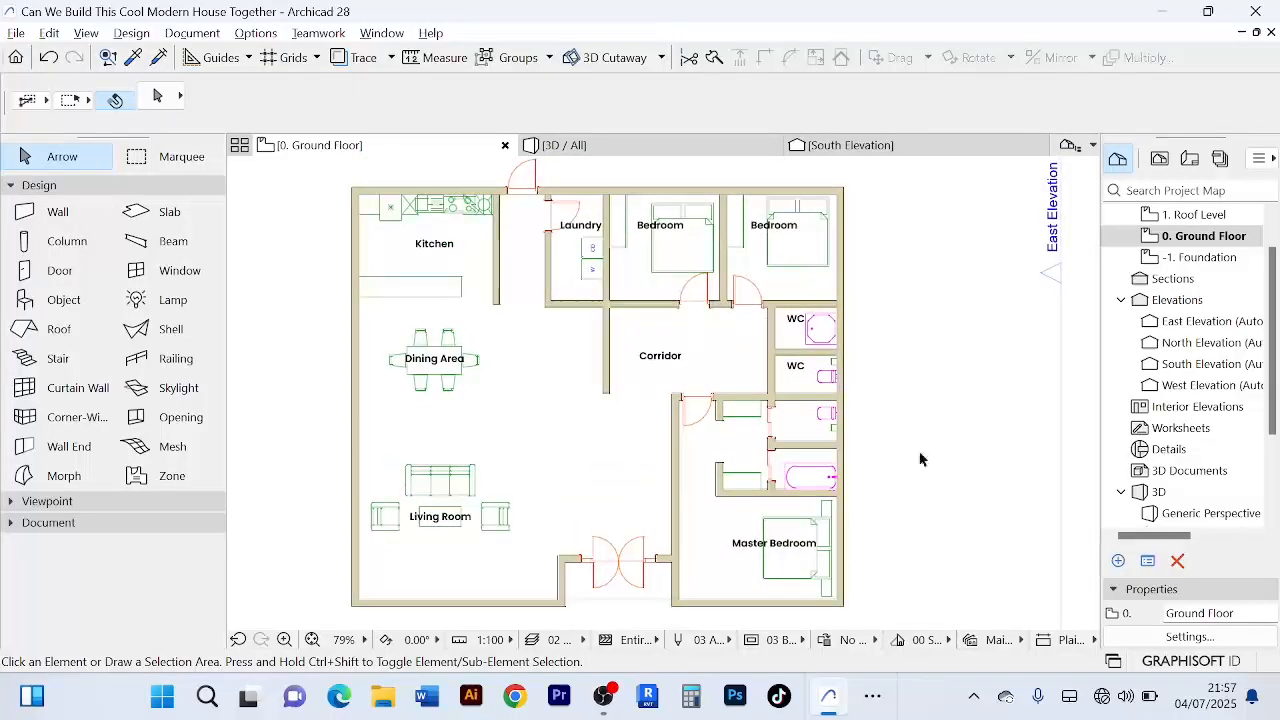